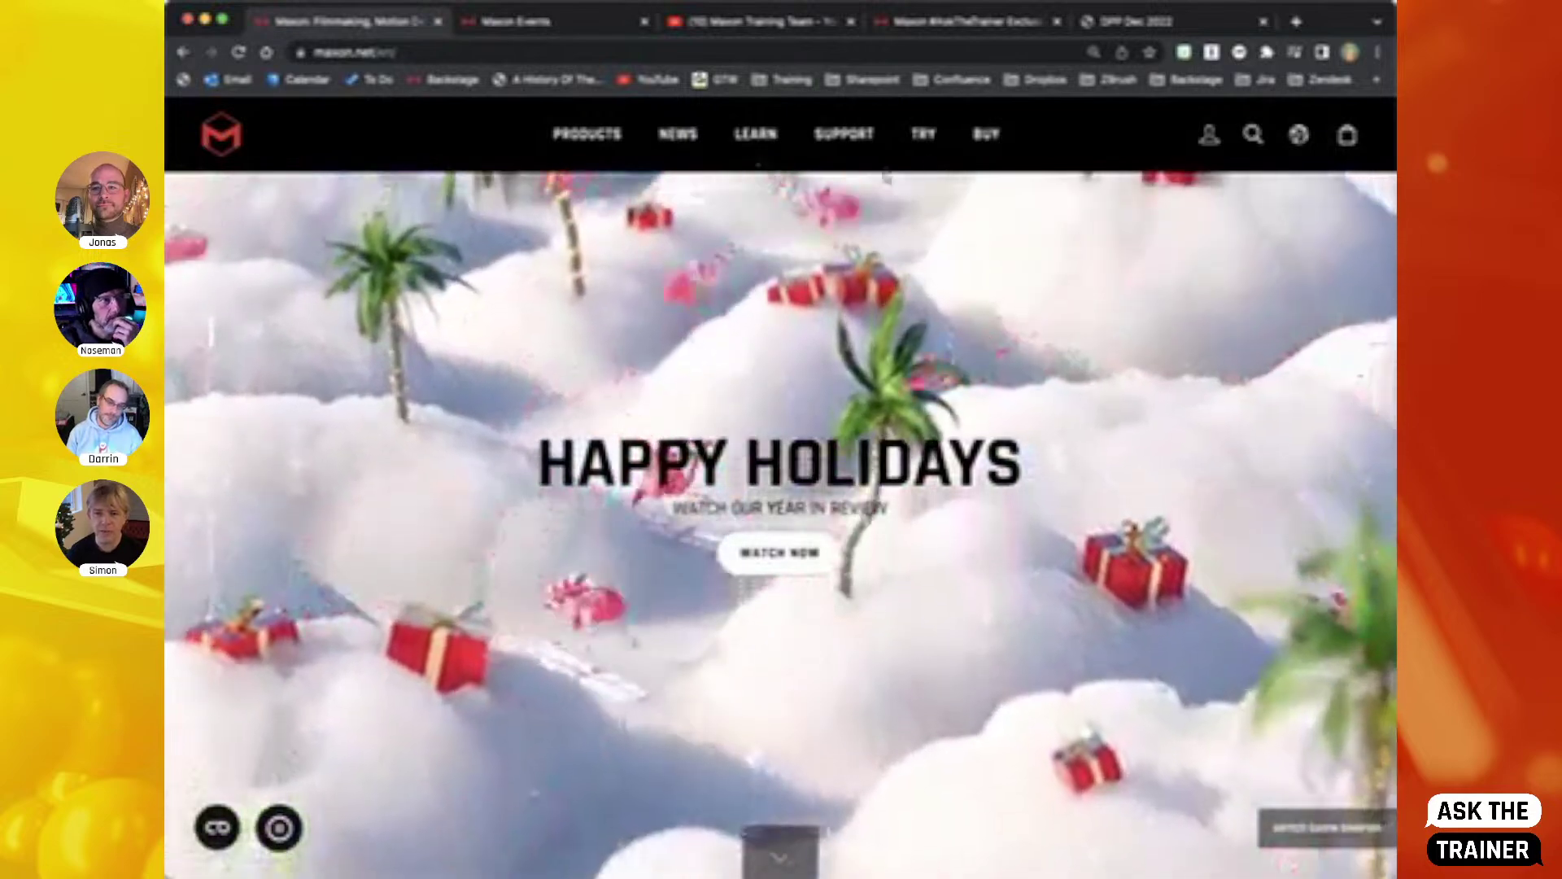
# - Look at Maxon's trial downloads page and the year-in-review video on the home page
pyautogui.click(924, 134)
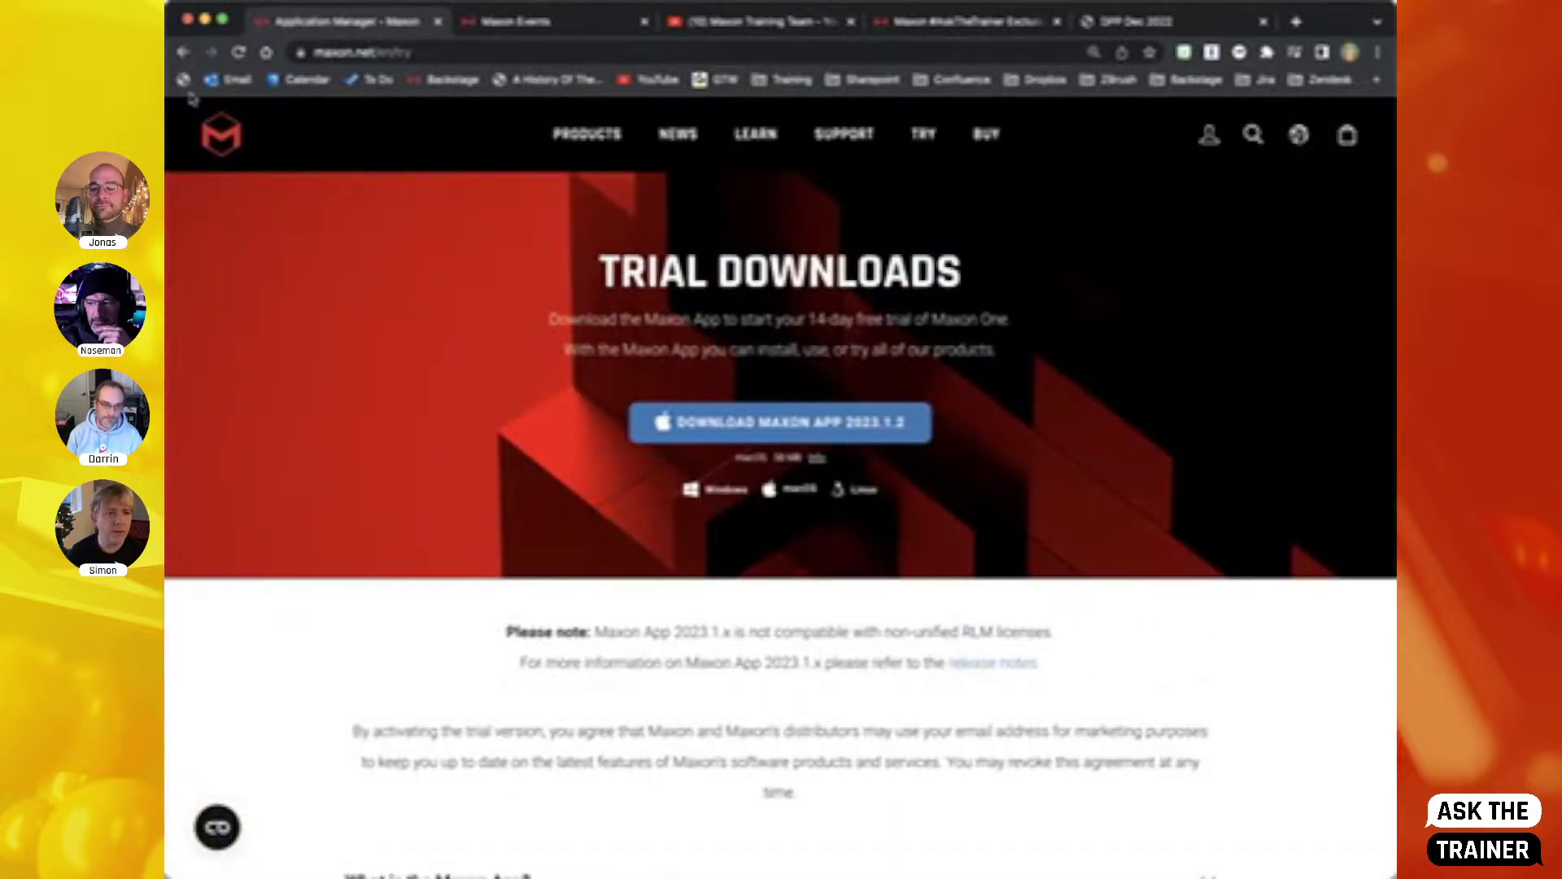
pyautogui.click(183, 52)
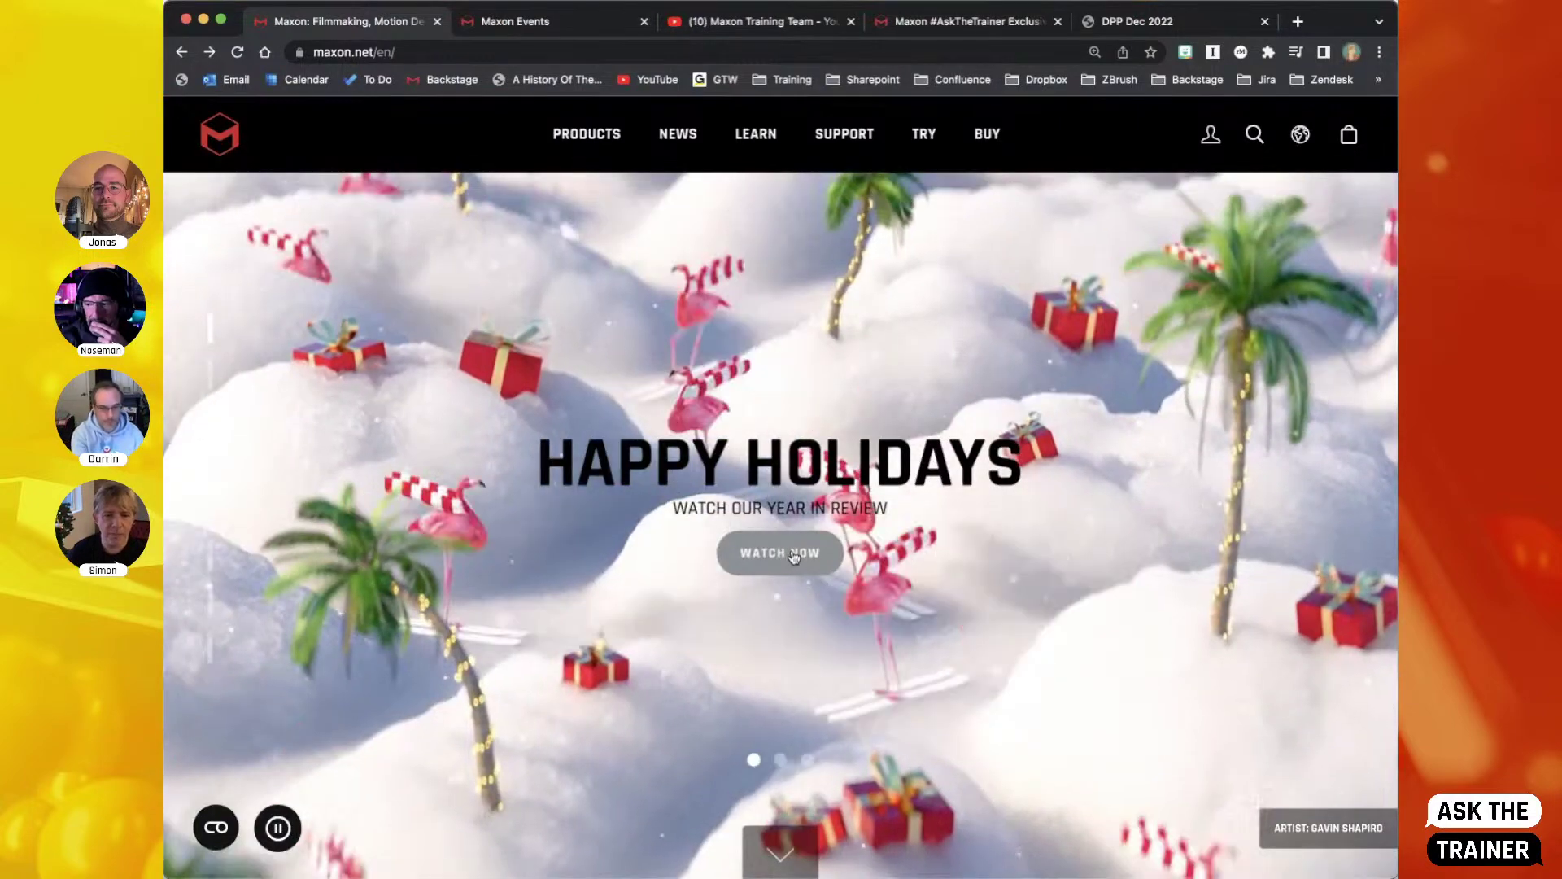
pyautogui.click(793, 556)
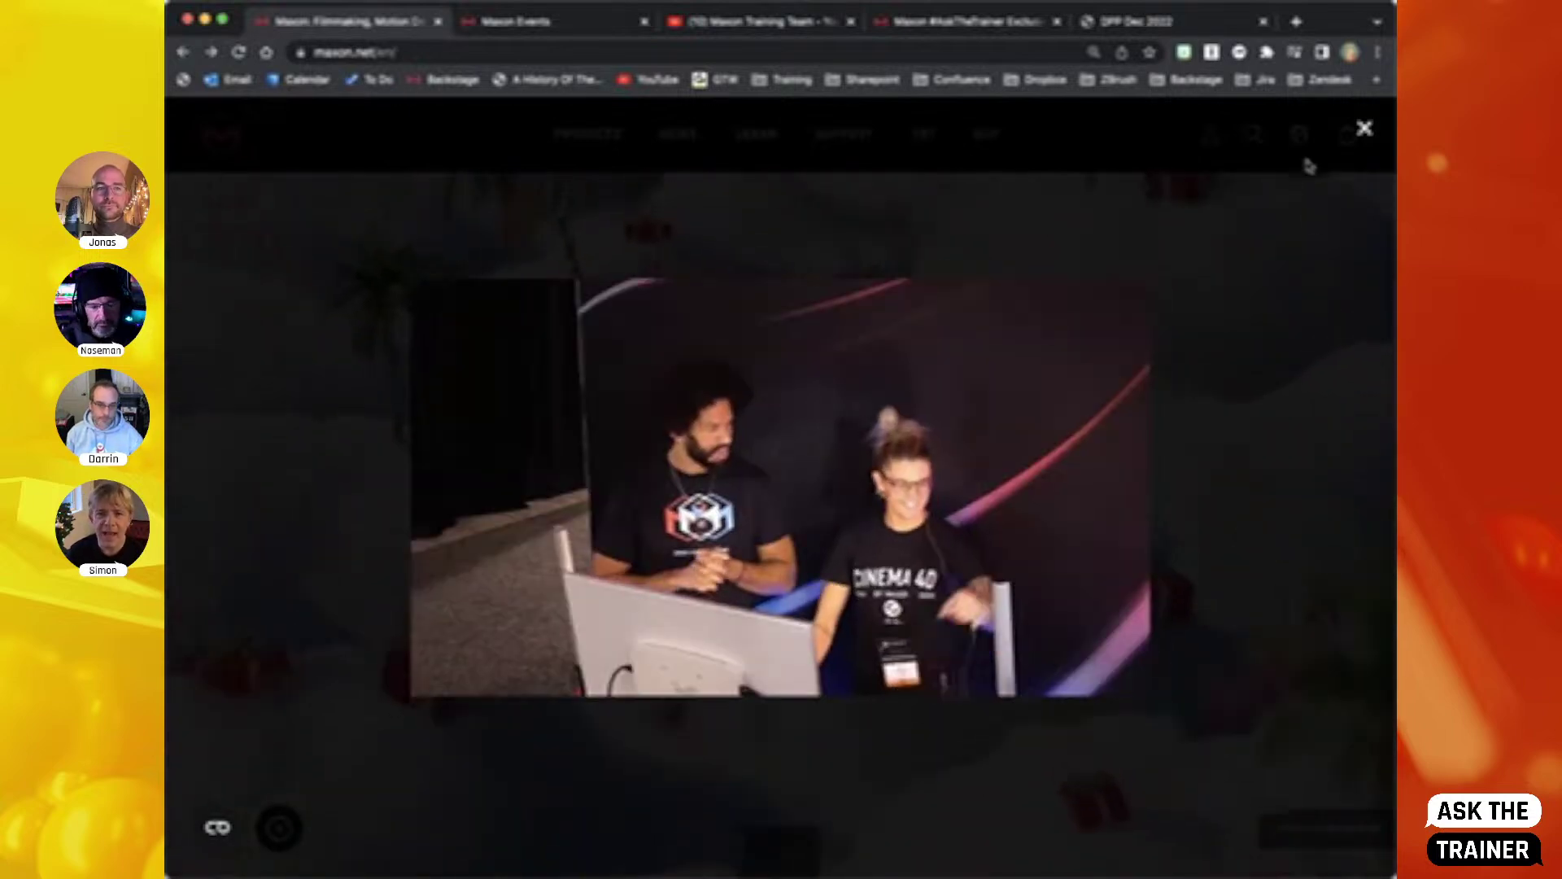
pyautogui.click(1365, 129)
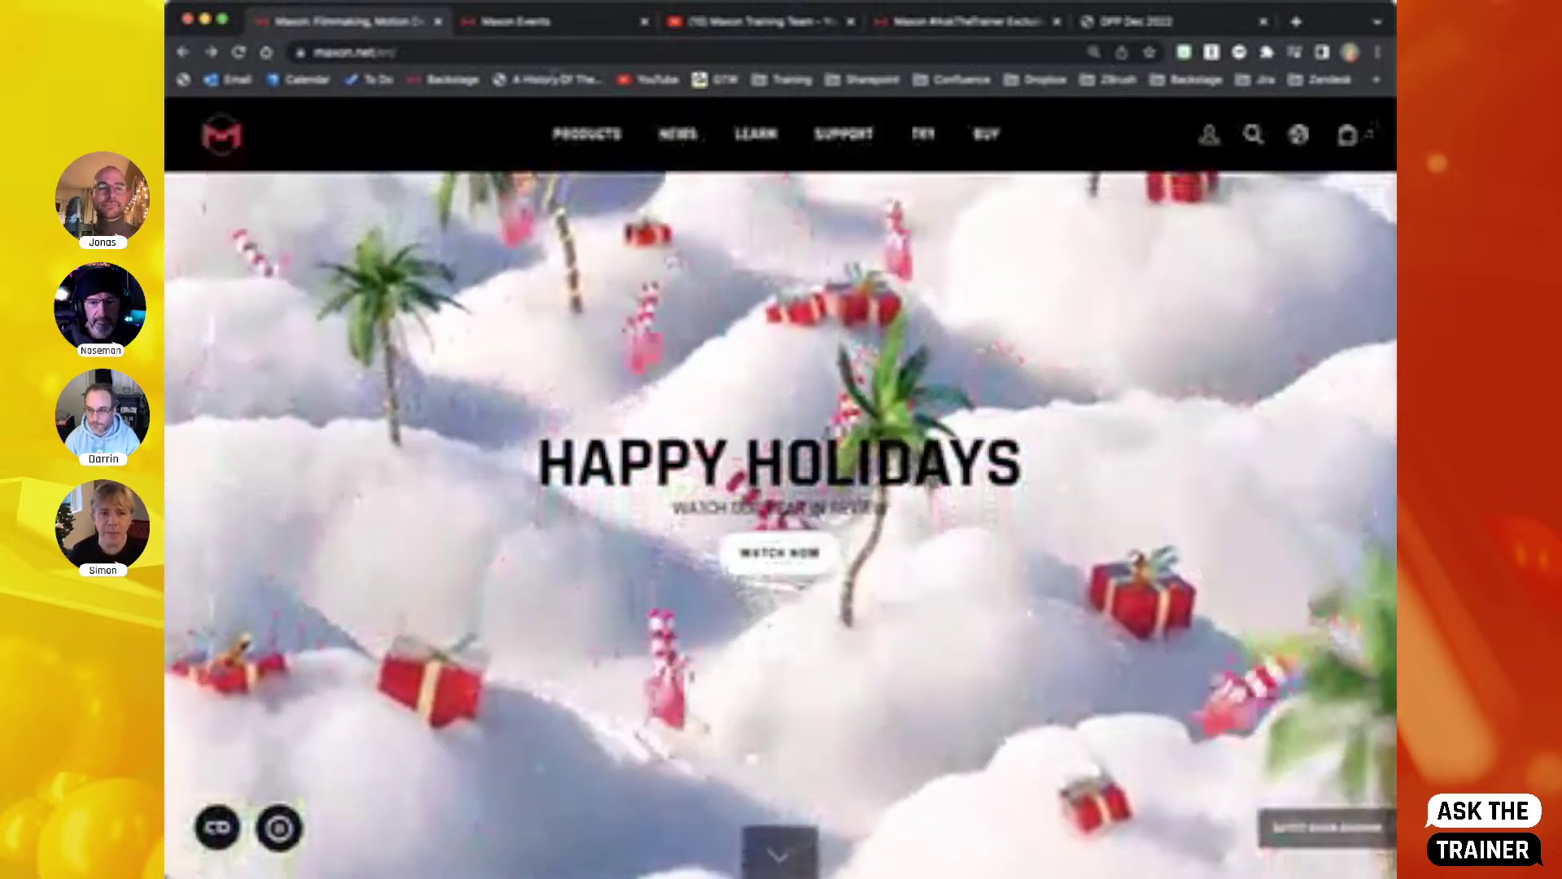
# - Browse the Maxon Events page for the upcoming Ask The Trainer, Hands-on With Maxon and Demystifying Post-Production sessions
pyautogui.hotkey('ctrl', 'Tab')
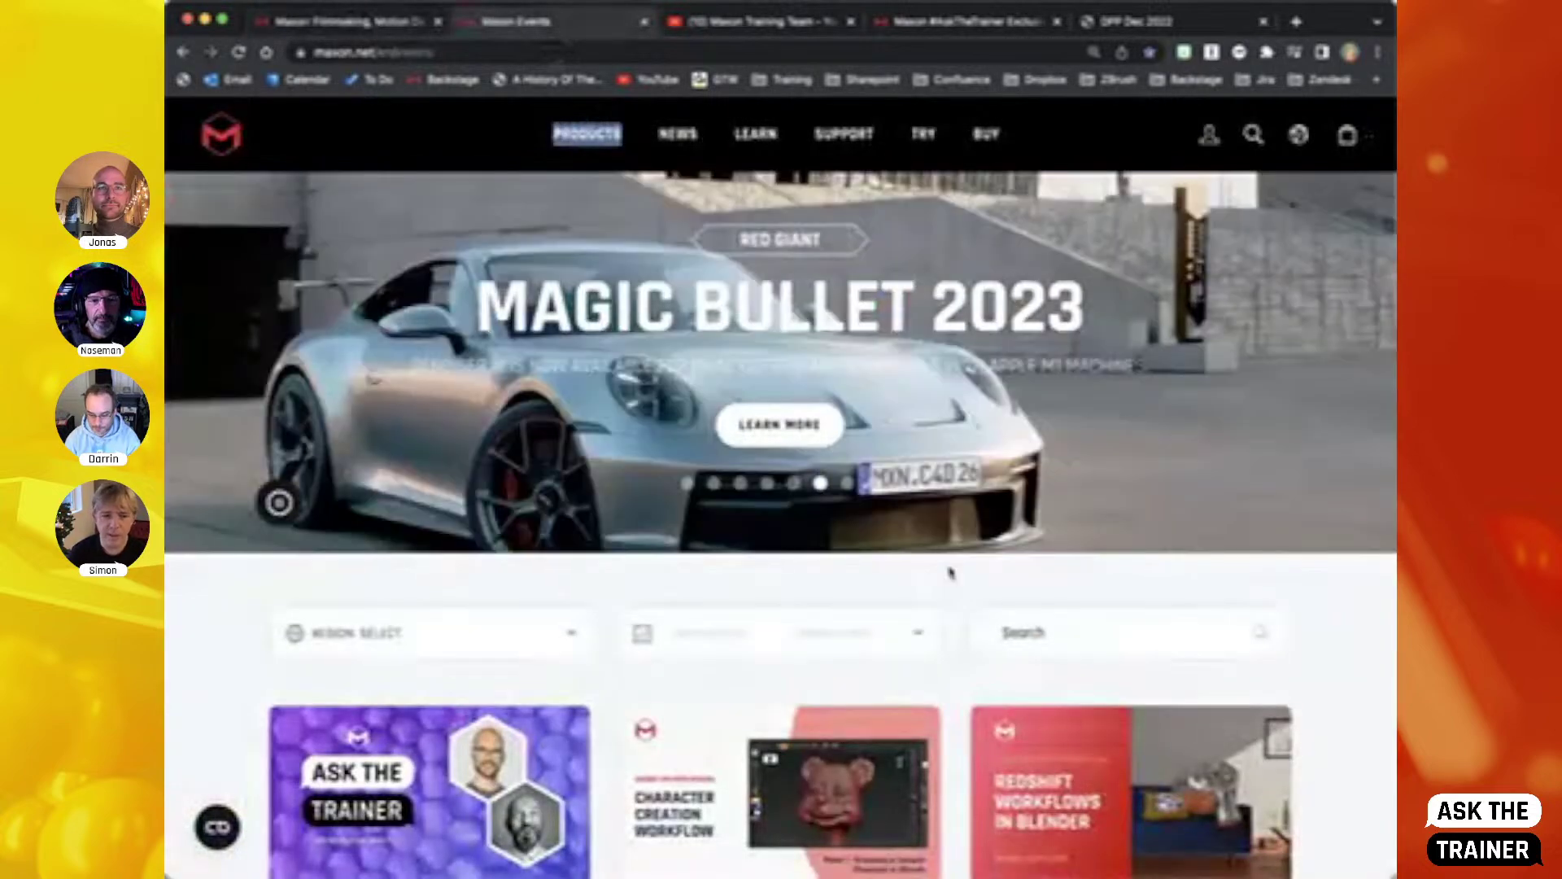
pyautogui.scroll(-5, 1315, 574)
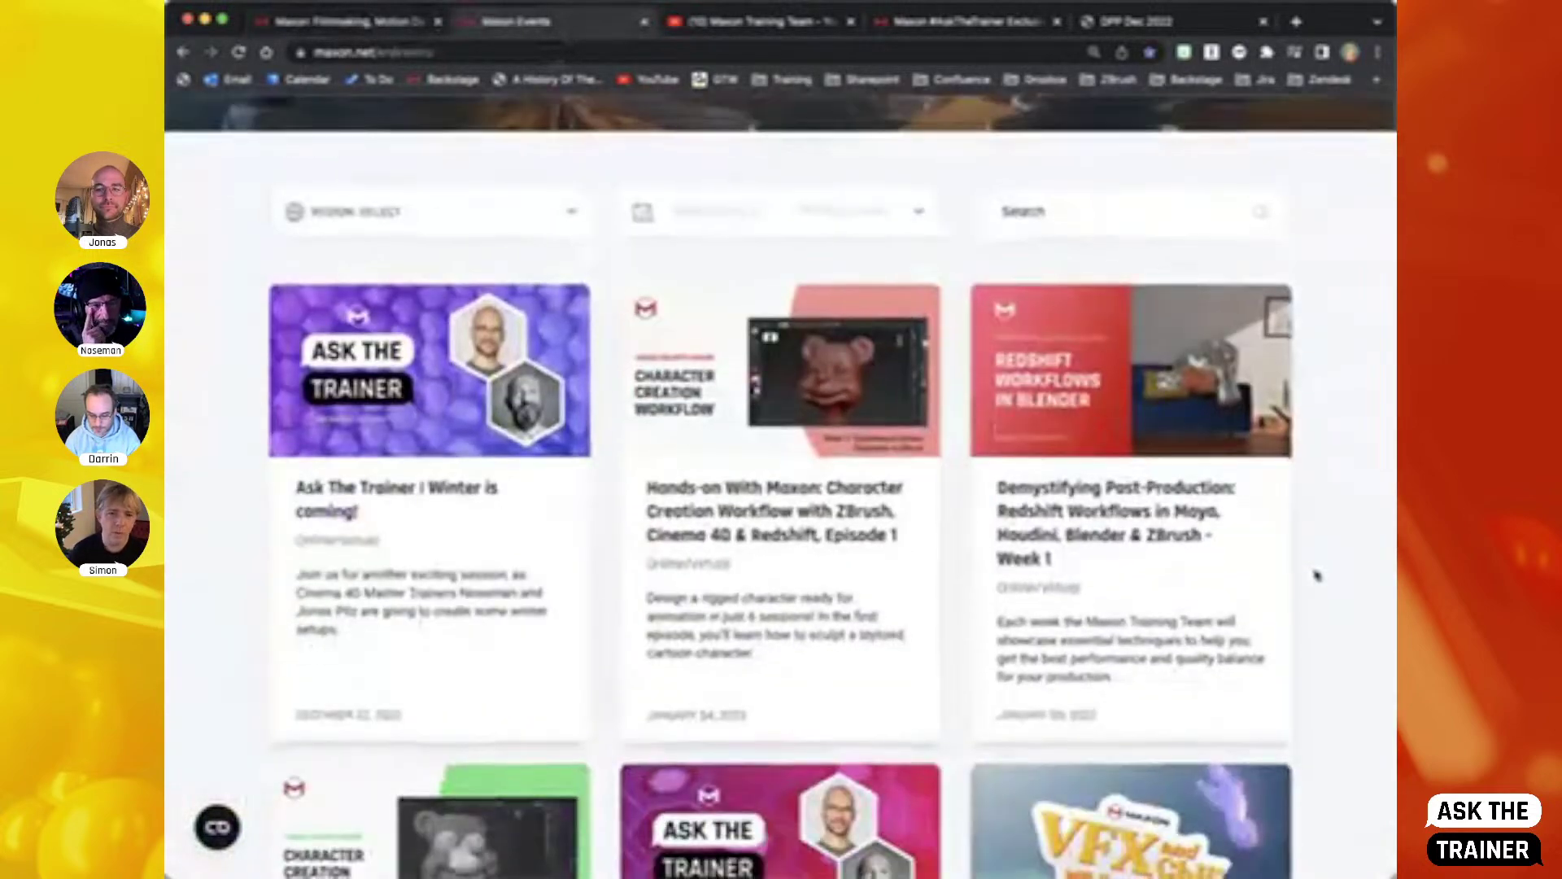
pyautogui.scroll(-1, 1317, 576)
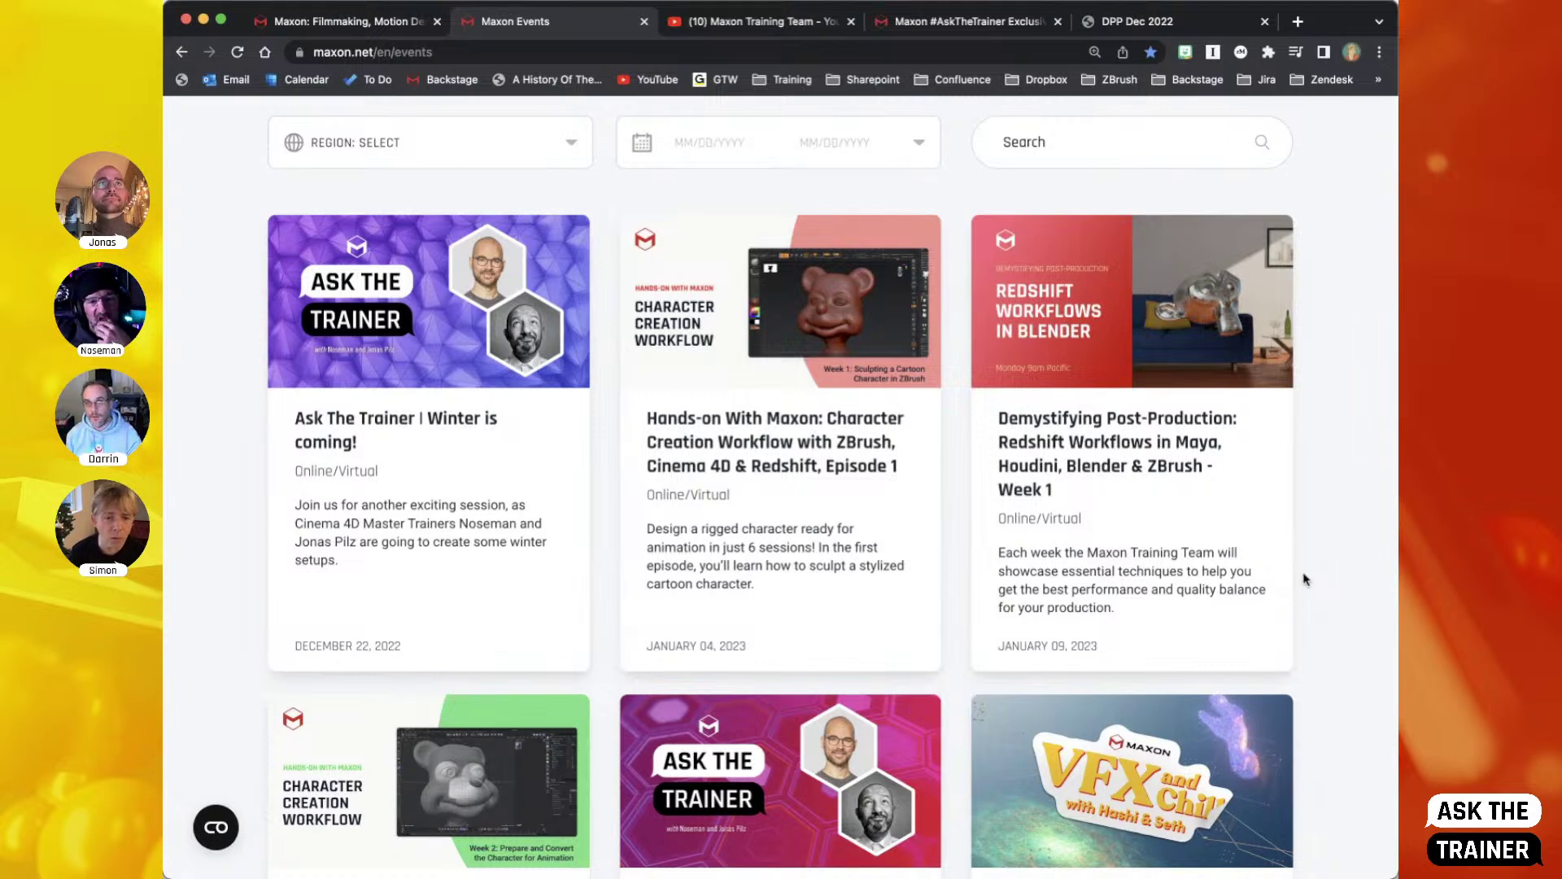
pyautogui.scroll(-3, 1329, 595)
pyautogui.scroll(-10, 1329, 600)
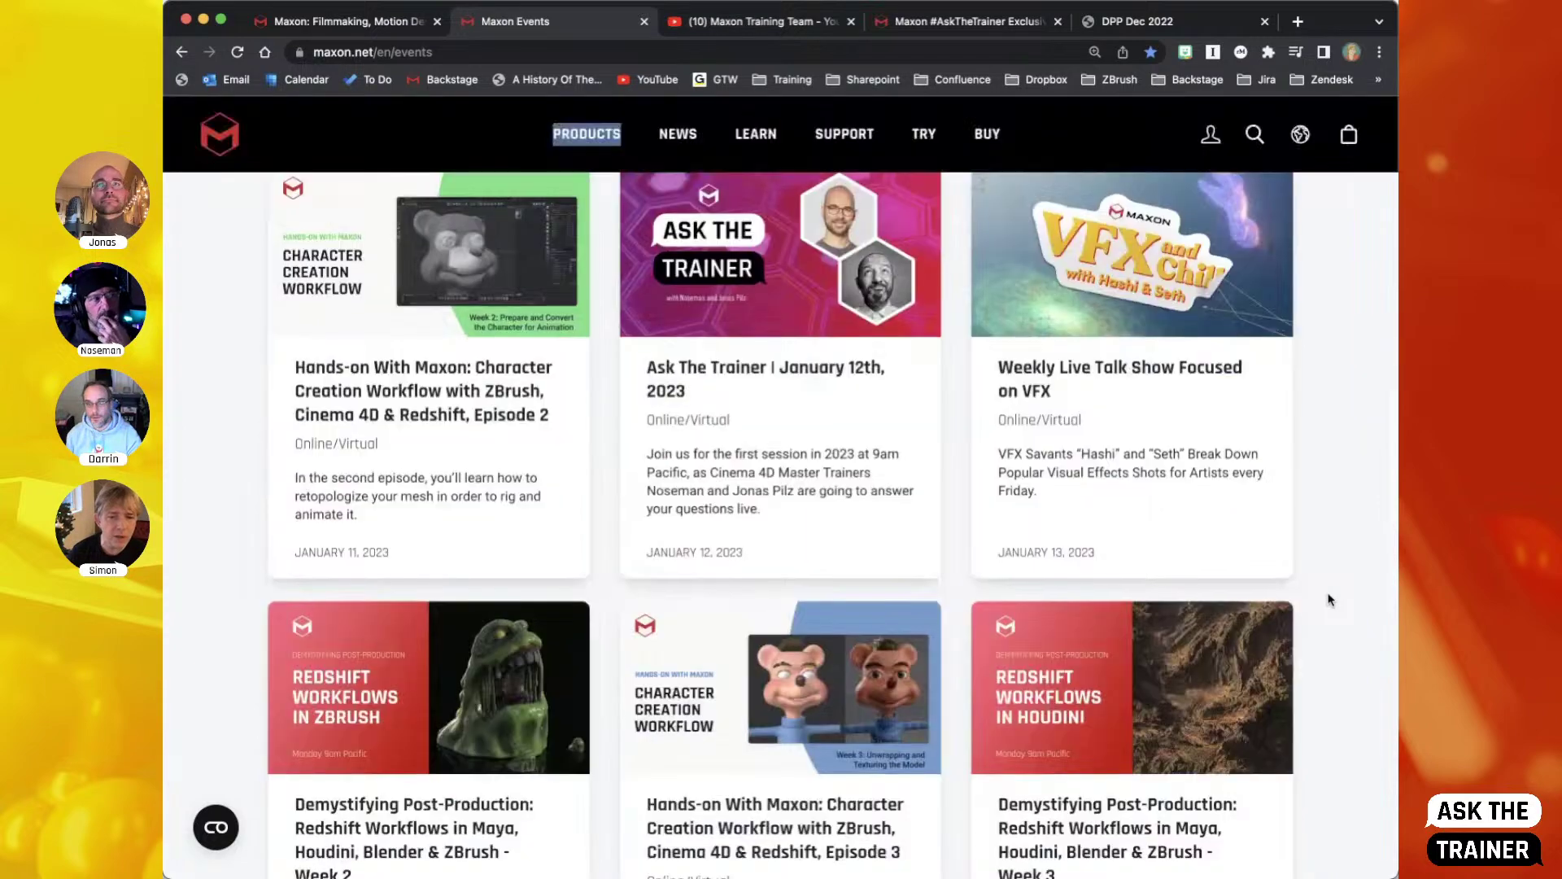
pyautogui.scroll(-1, 1329, 600)
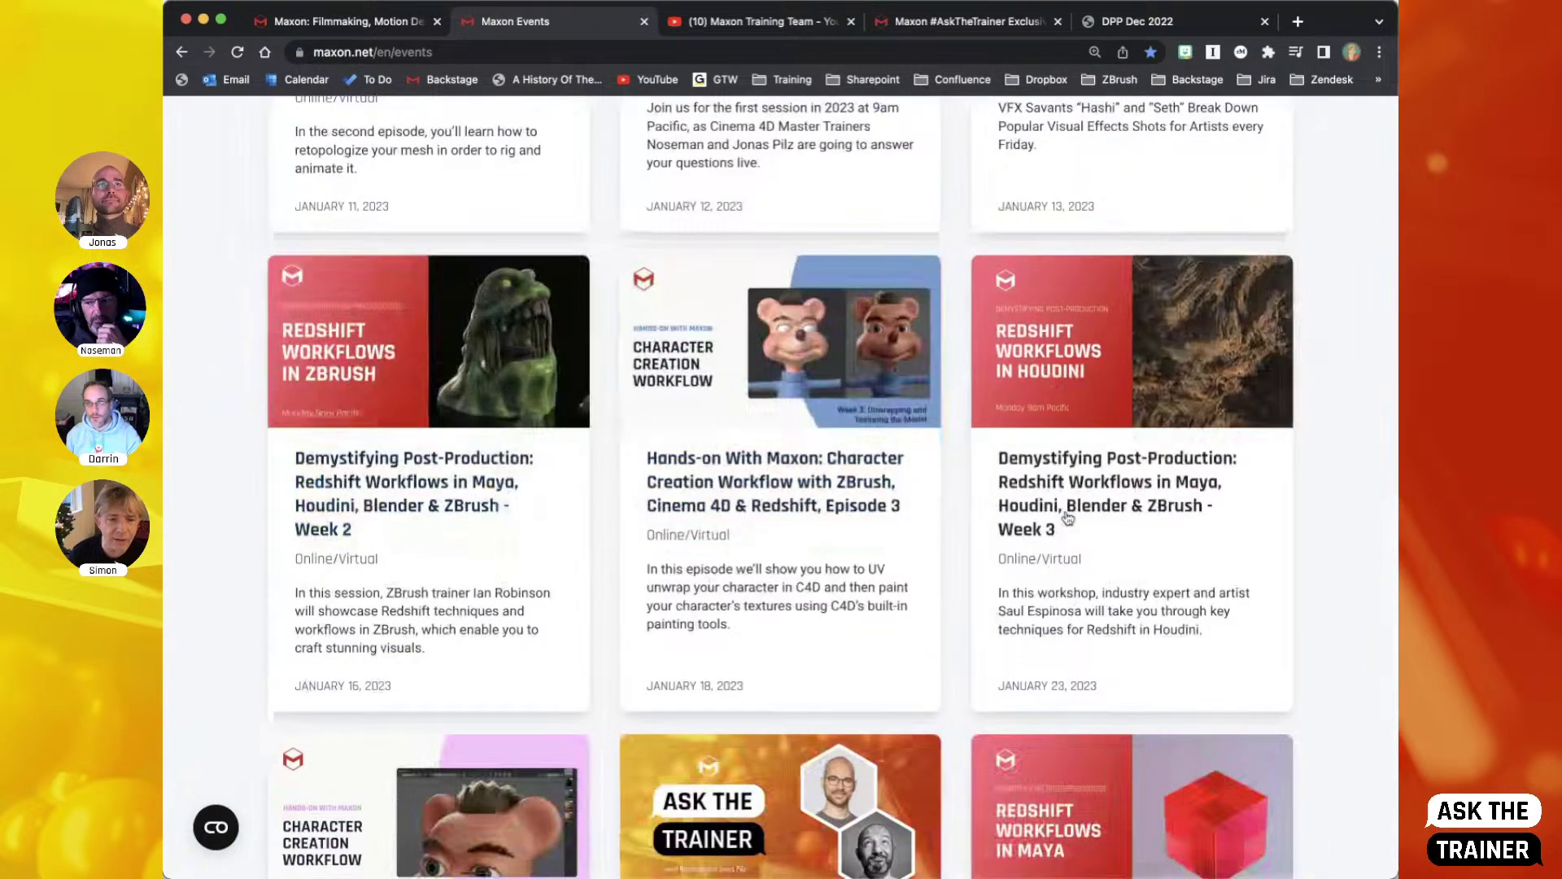
pyautogui.scroll(-3, 1164, 537)
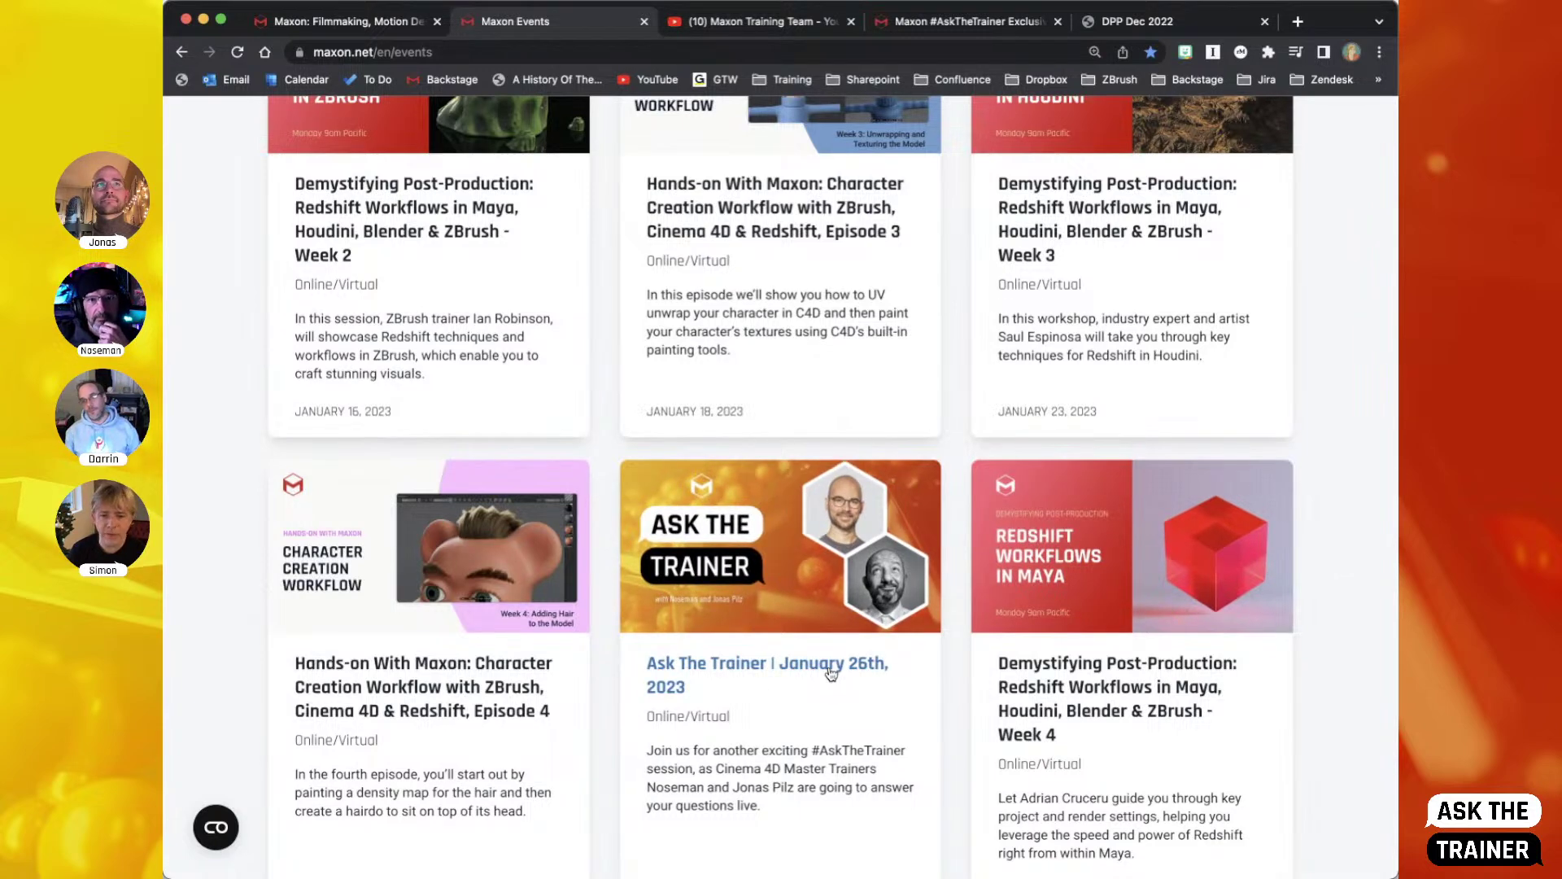
pyautogui.scroll(10, 831, 673)
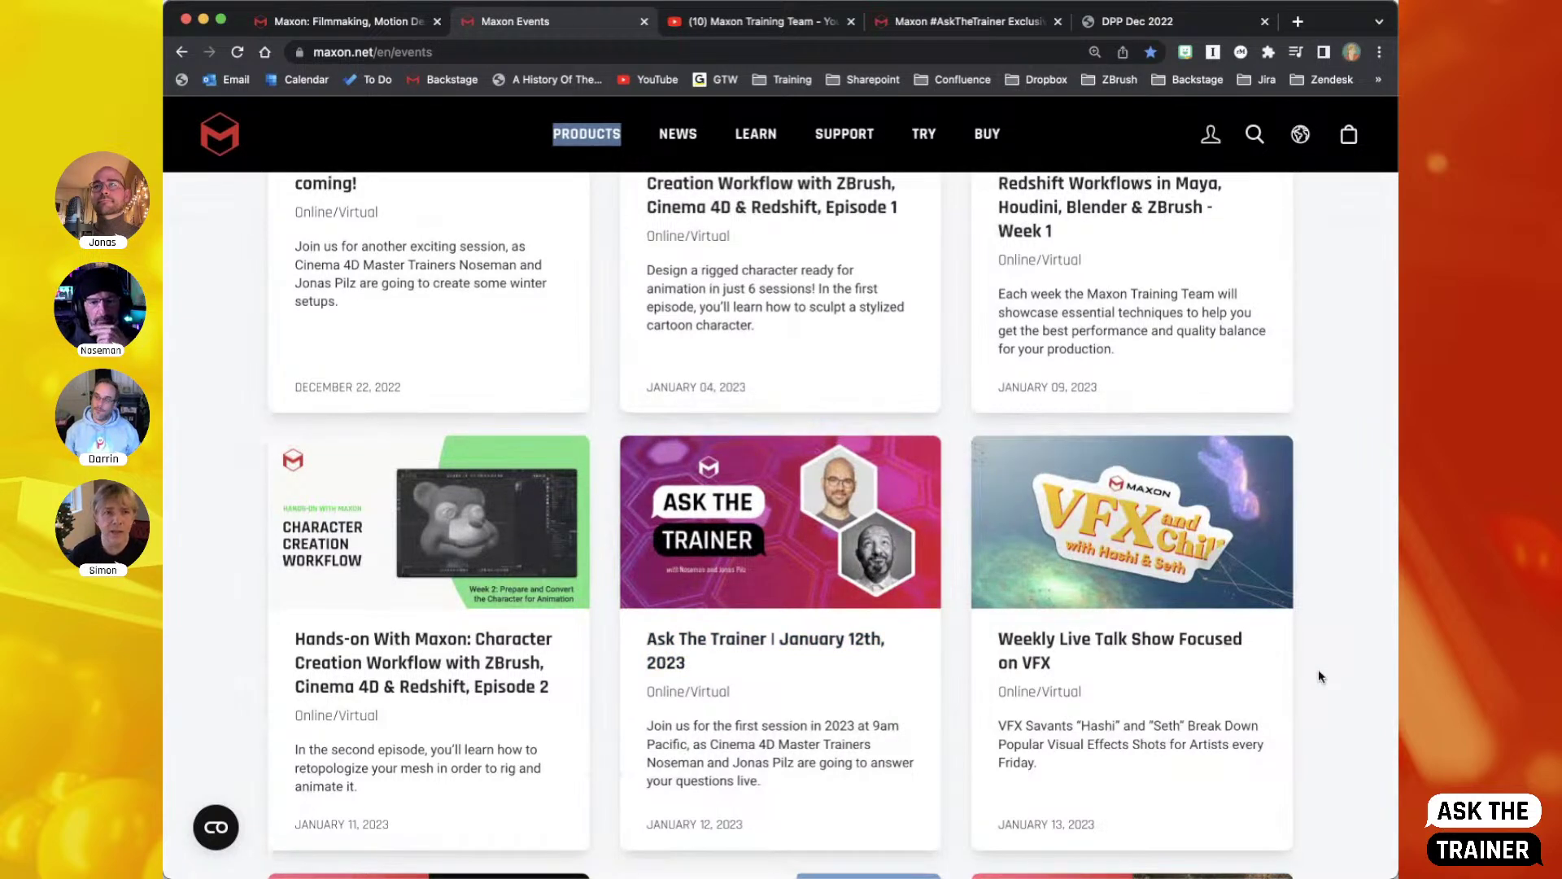
# - Check the open Maxon training and merchandise pages, and examine the free T-shirt link in the DPP Dec 2022 document
pyautogui.click(760, 25)
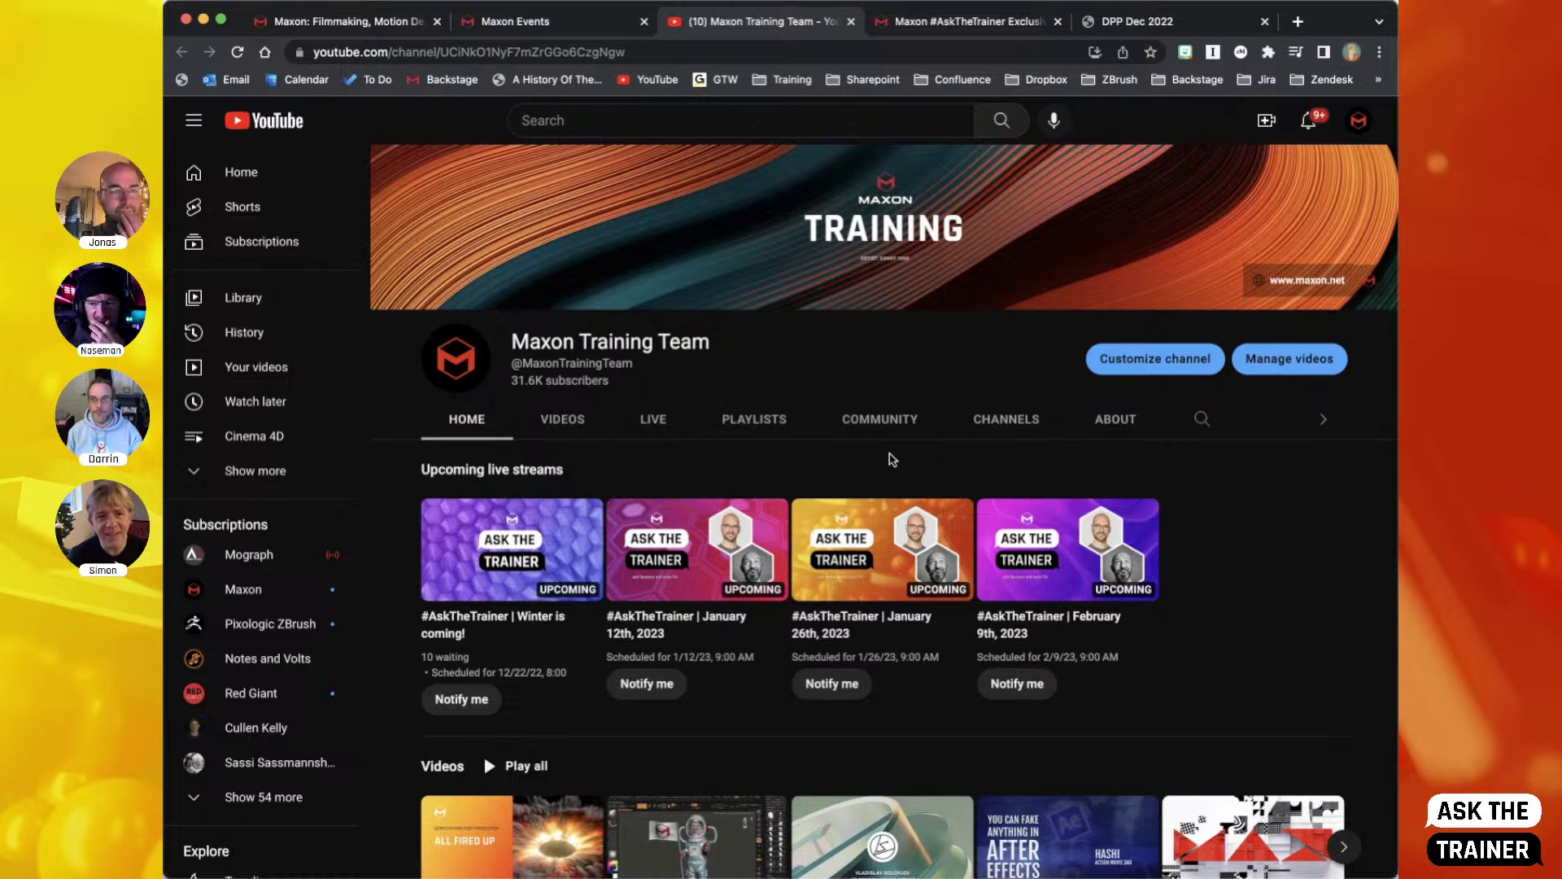
pyautogui.click(961, 24)
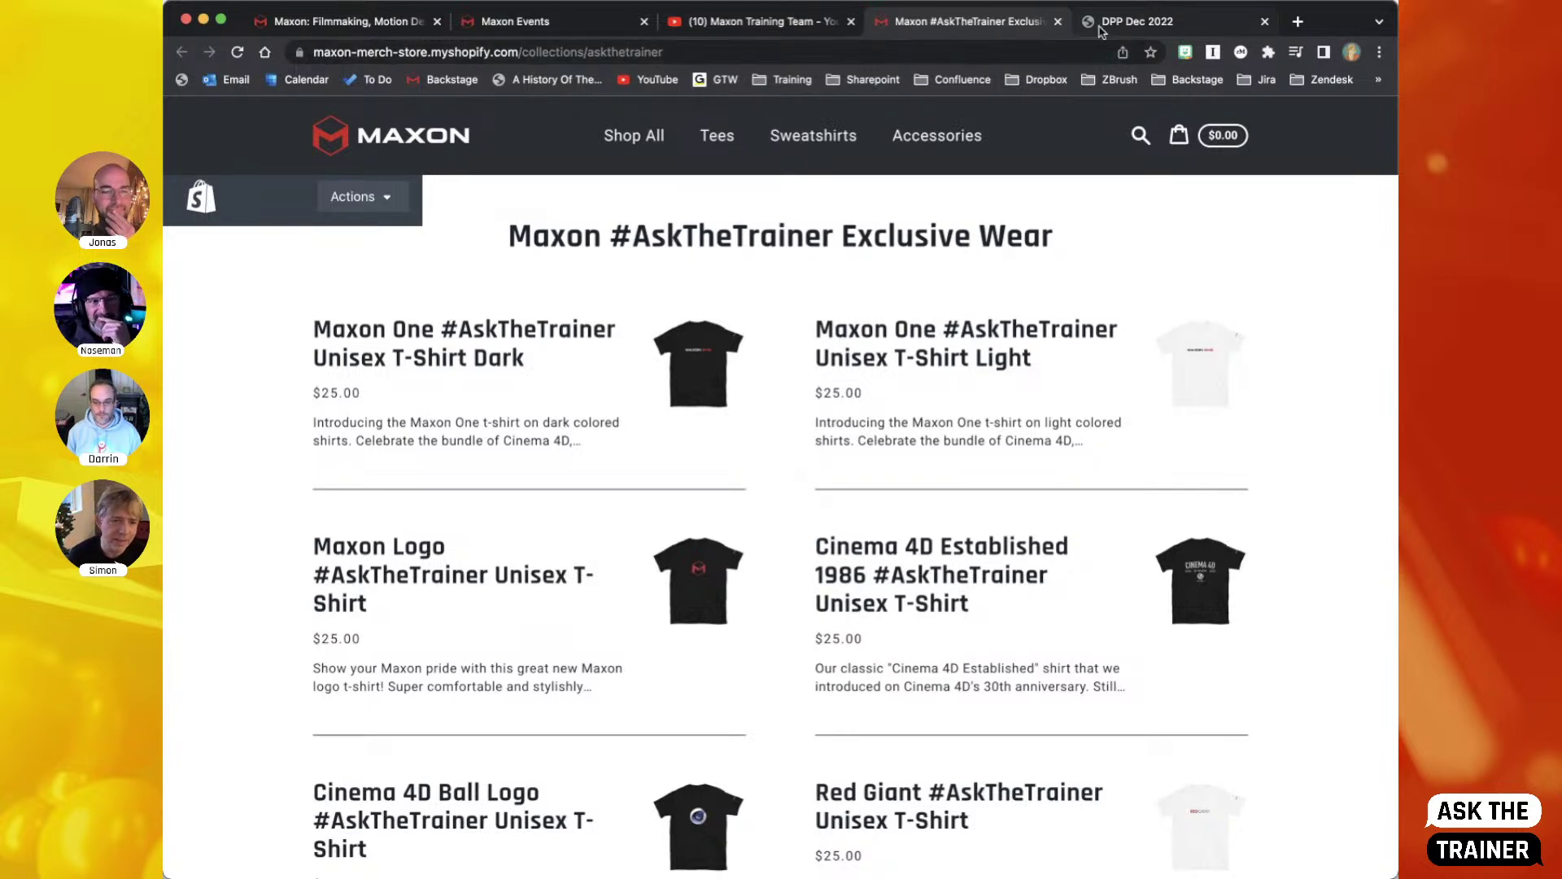
pyautogui.click(1144, 23)
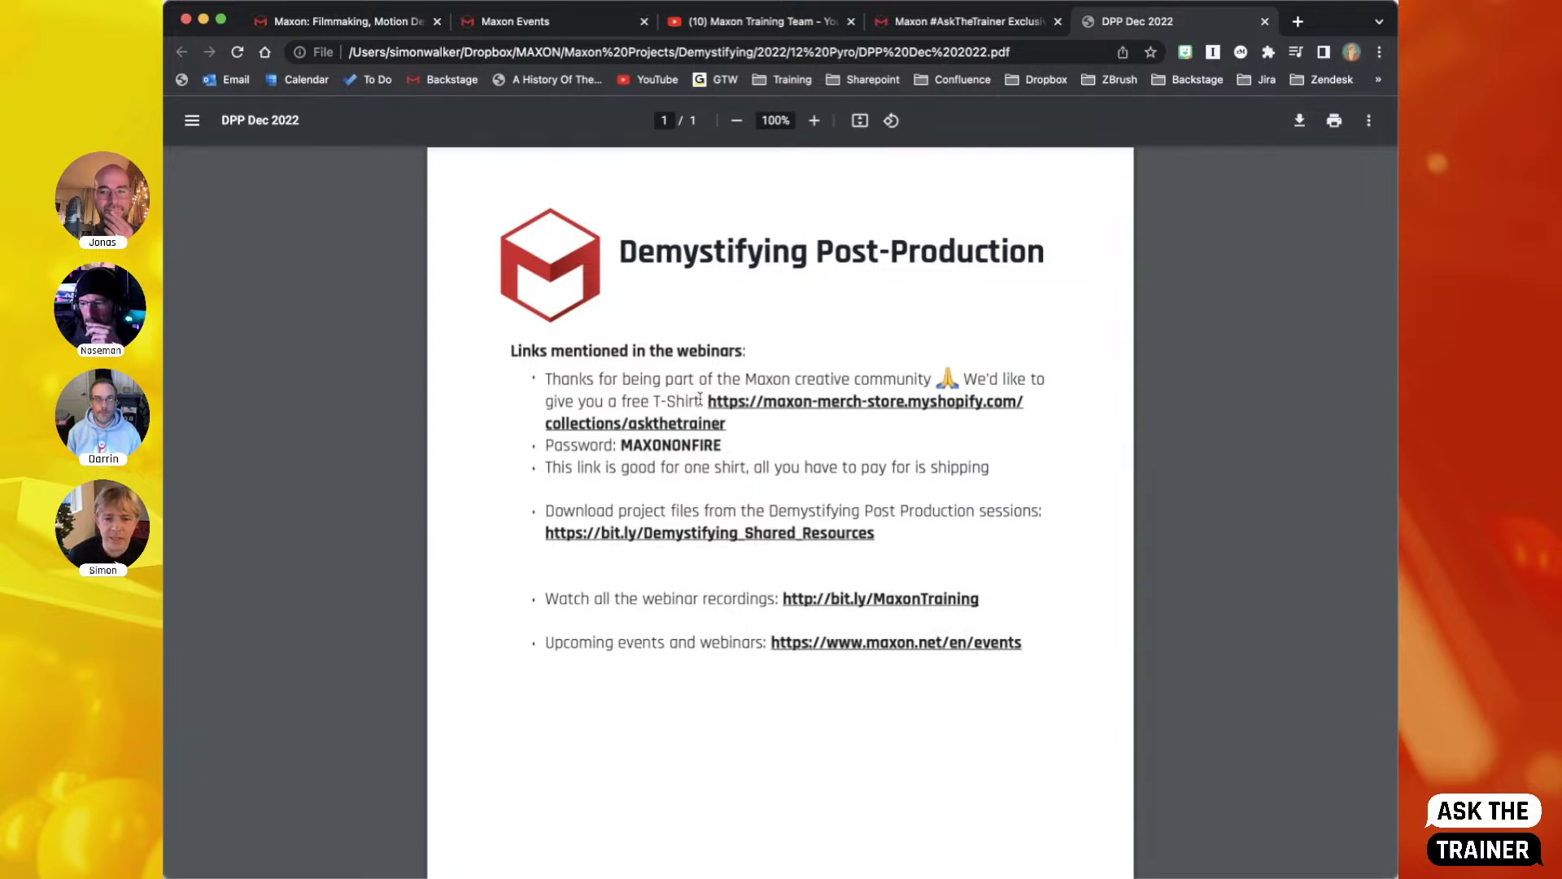
pyautogui.moveTo(698, 401); pyautogui.dragTo(733, 425)
pyautogui.click(1076, 431)
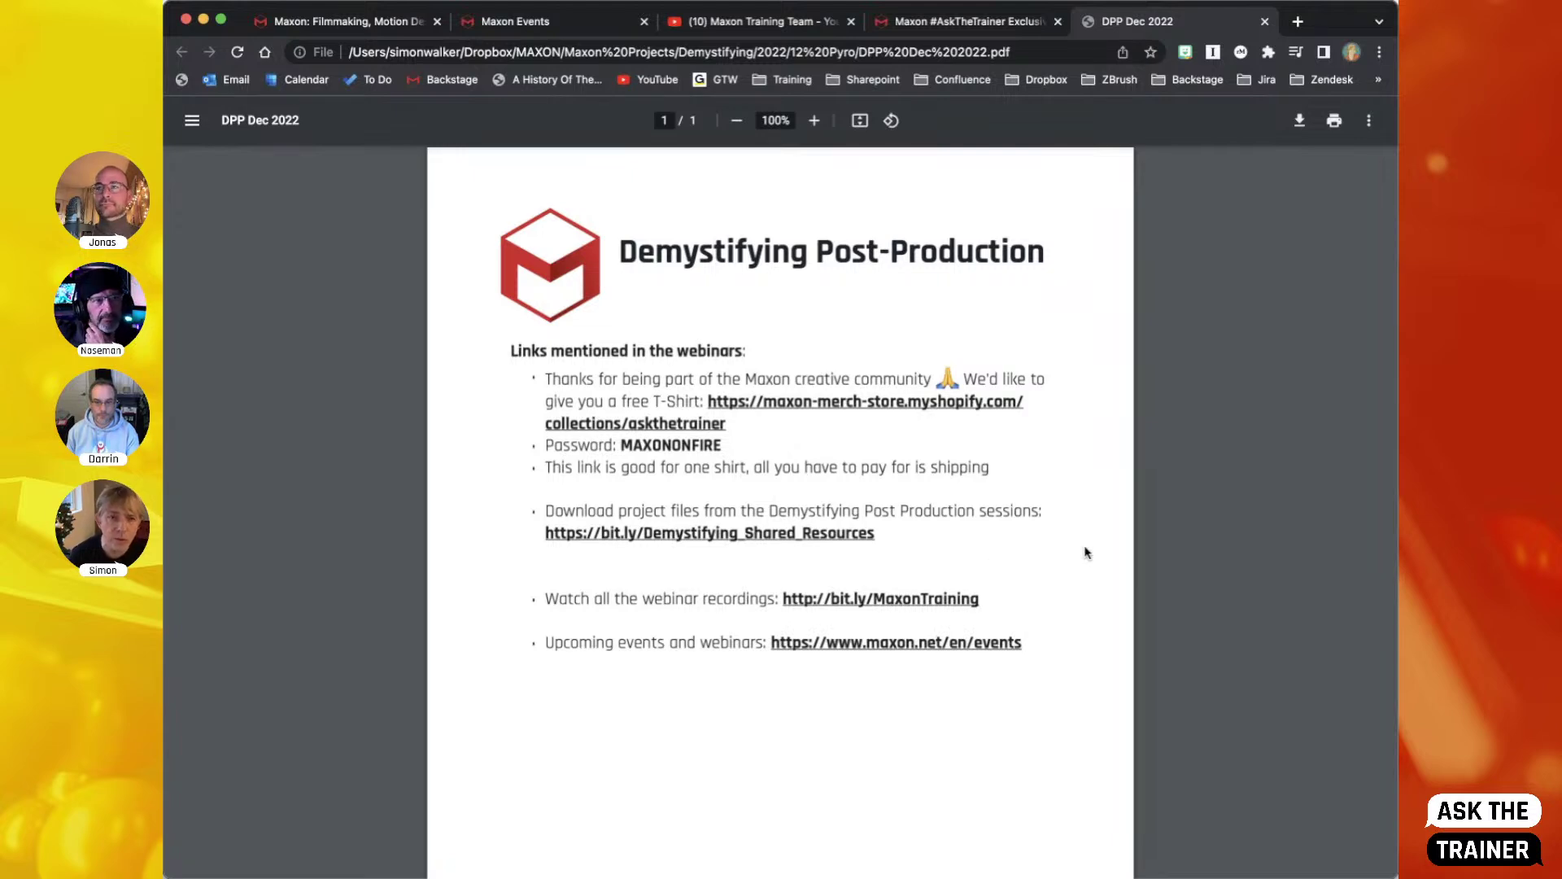
# - Look through the #AskTheTrainer Exclusive Wear collection in the merch store and return to the Maxon home page
pyautogui.click(1006, 23)
pyautogui.scroll(-5, 960, 495)
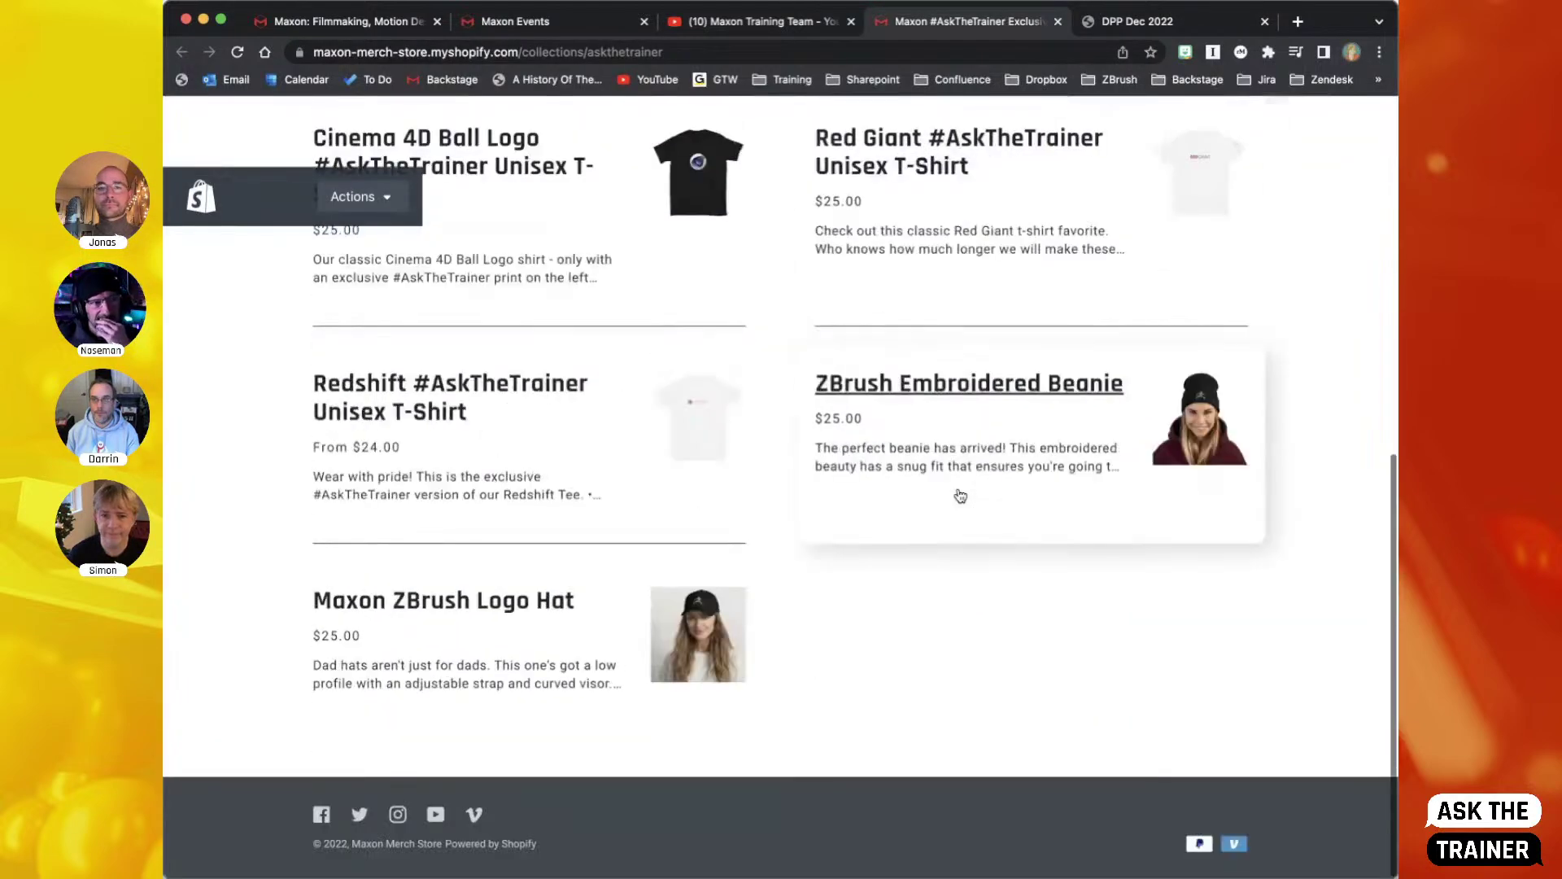
pyautogui.scroll(8, 960, 496)
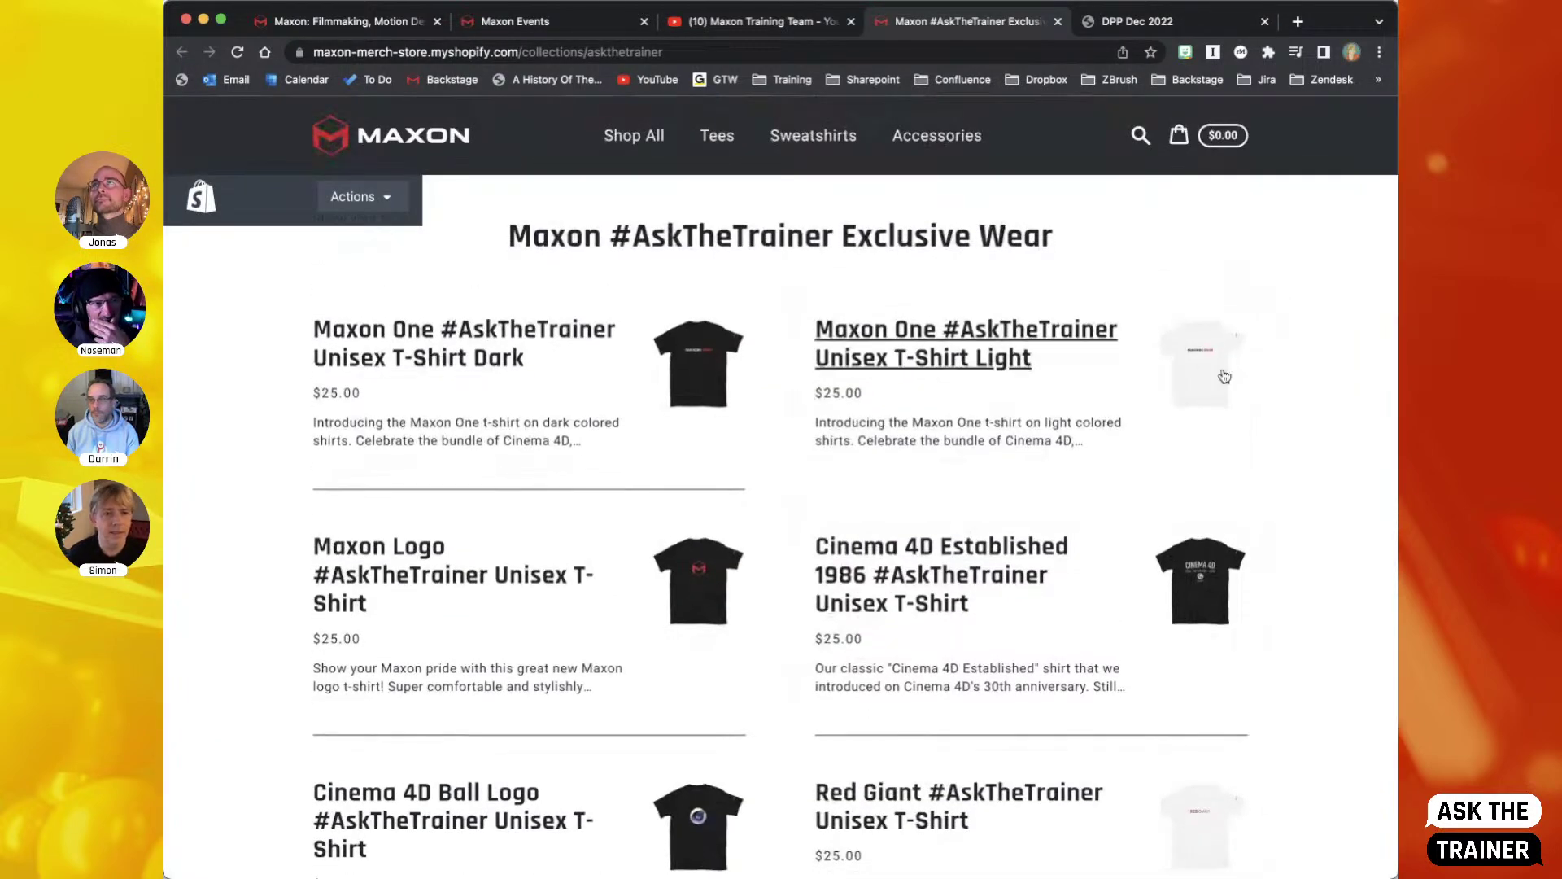
pyautogui.click(330, 22)
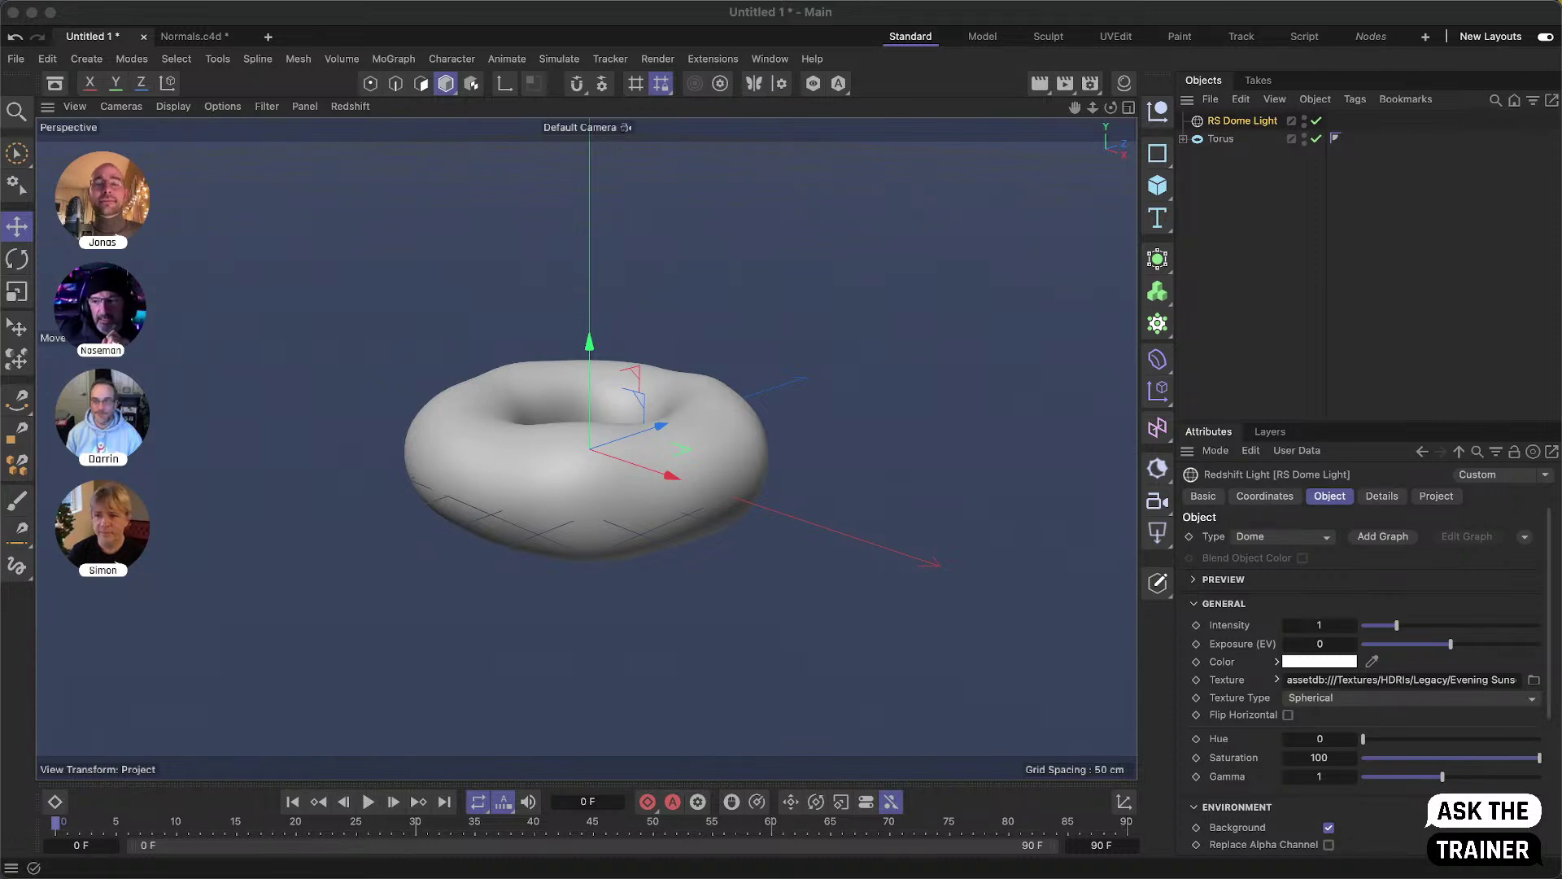
# - Raise the system volume by several notches
pyautogui.press('XF86AudioRaiseVolume')
pyautogui.press('XF86AudioRaiseVolume')
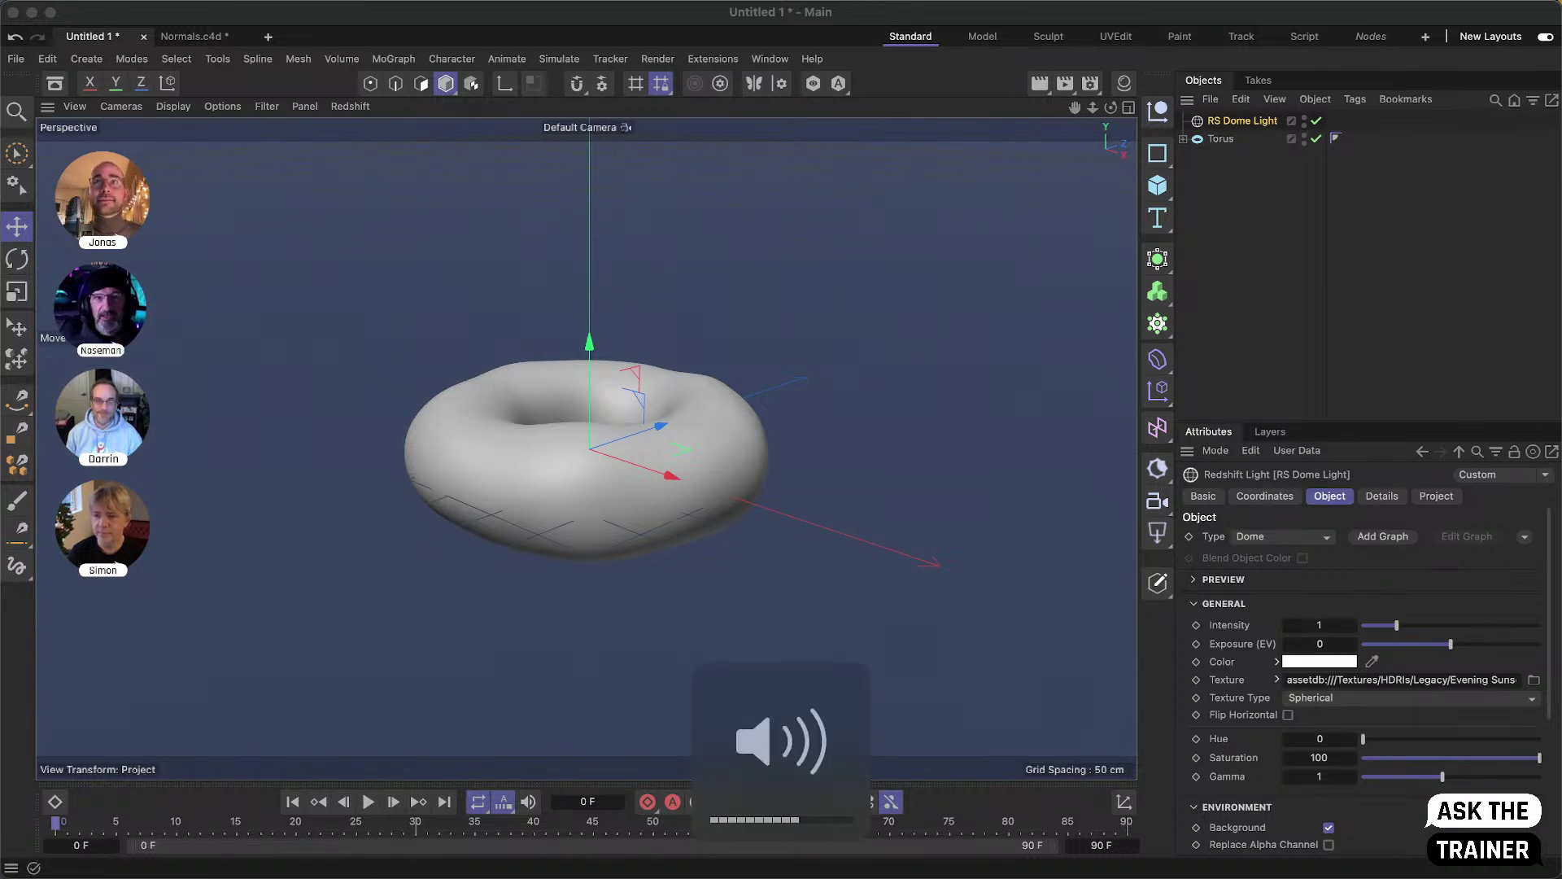
pyautogui.press('XF86AudioRaiseVolume')
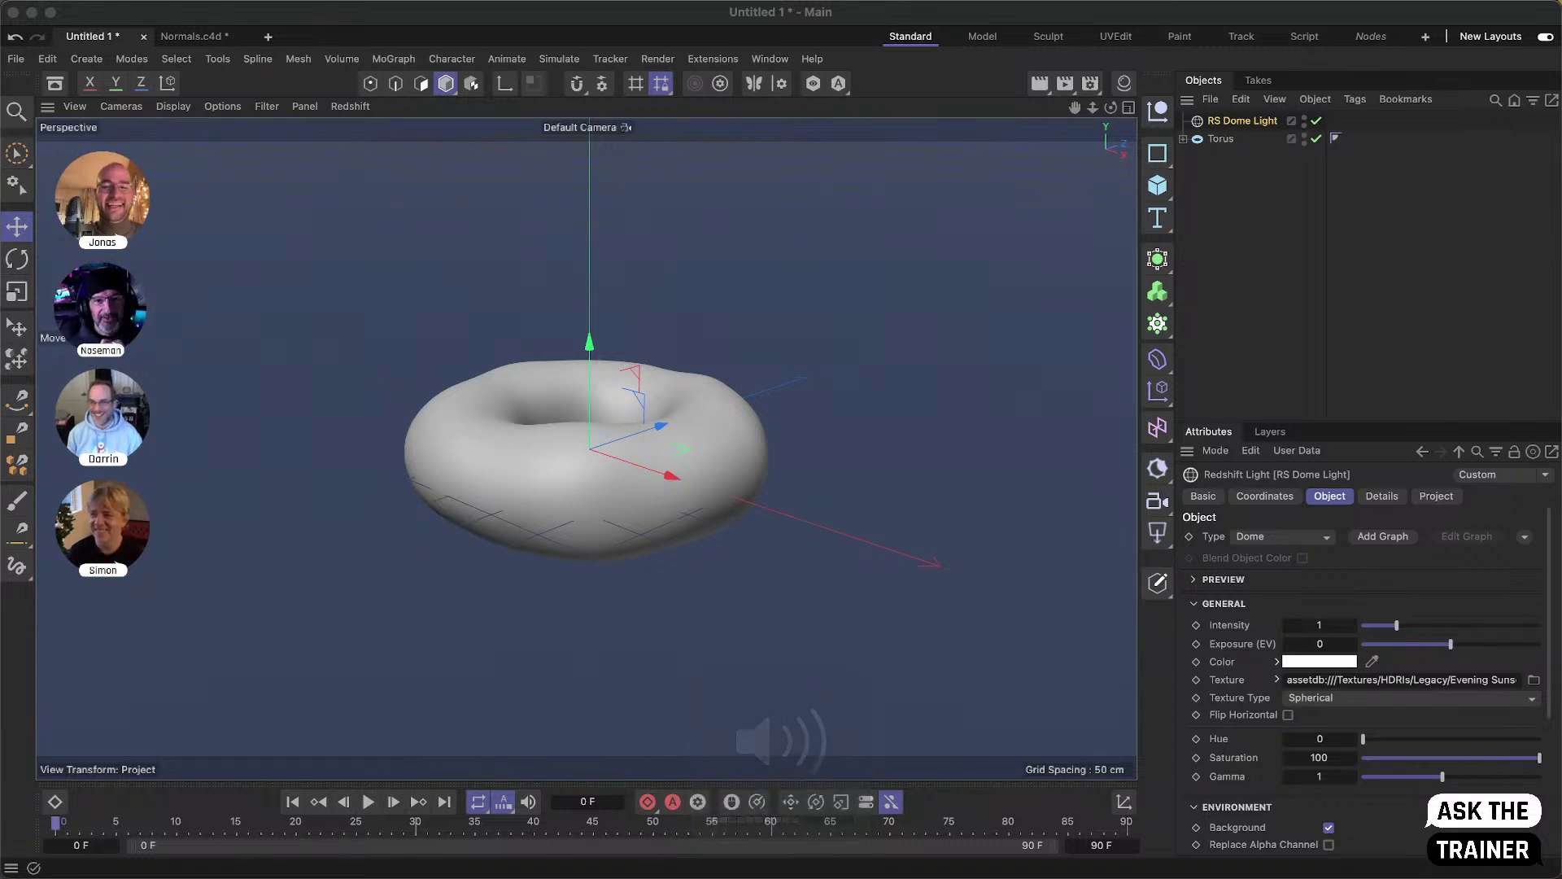
pyautogui.press('XF86AudioRaiseVolume')
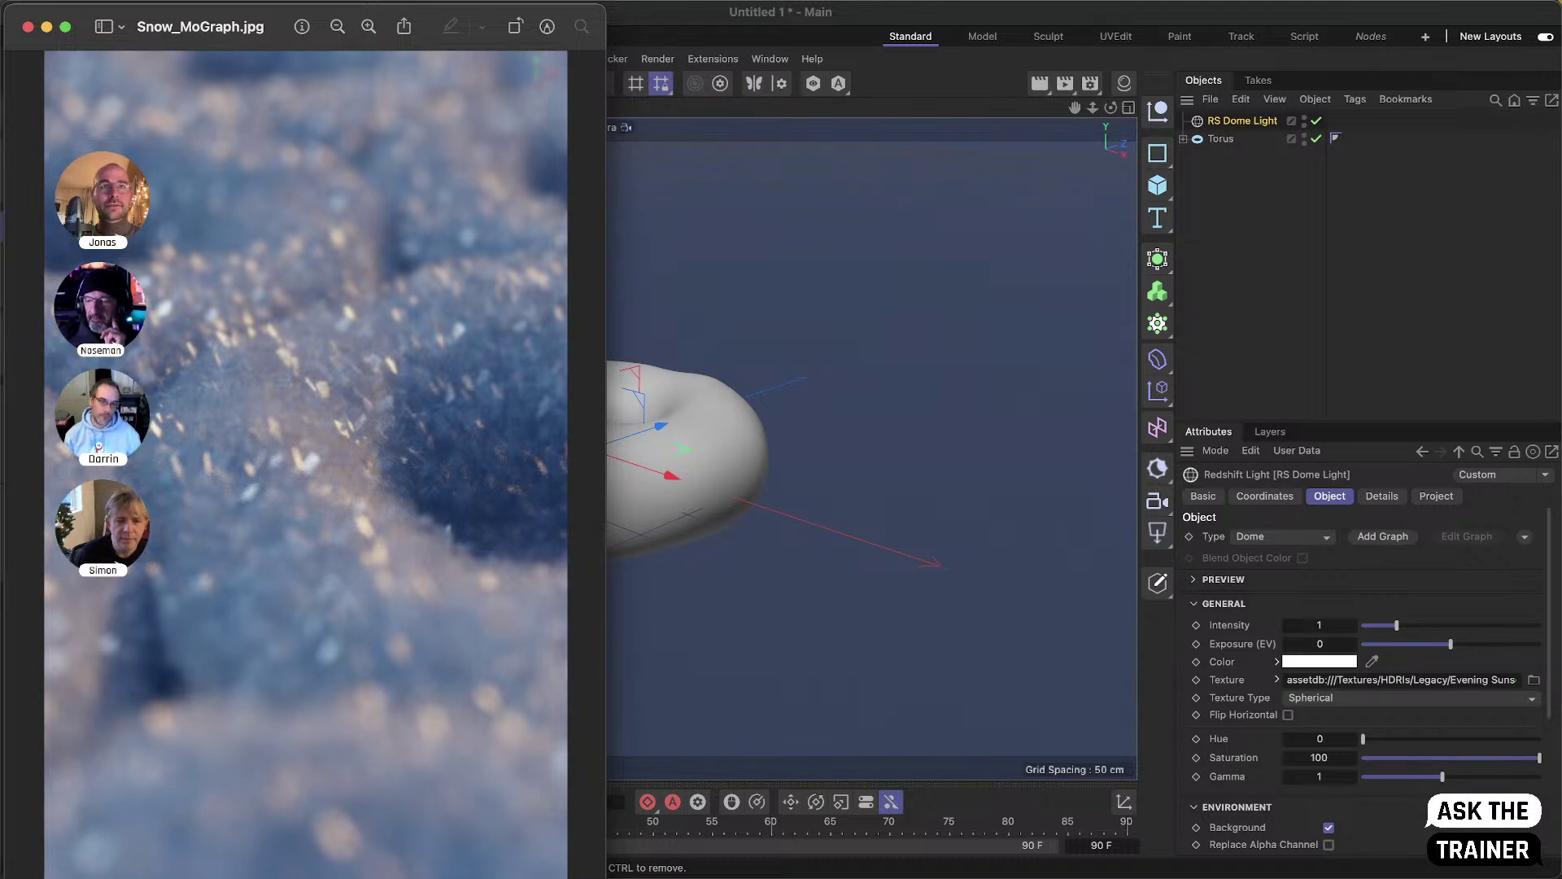
# - Scrub through the Snow_NoiseStability.mp4 render to examine the snow sparkles, and view the Snow_MoGraph.jpg image
pyautogui.press('super+Tab')
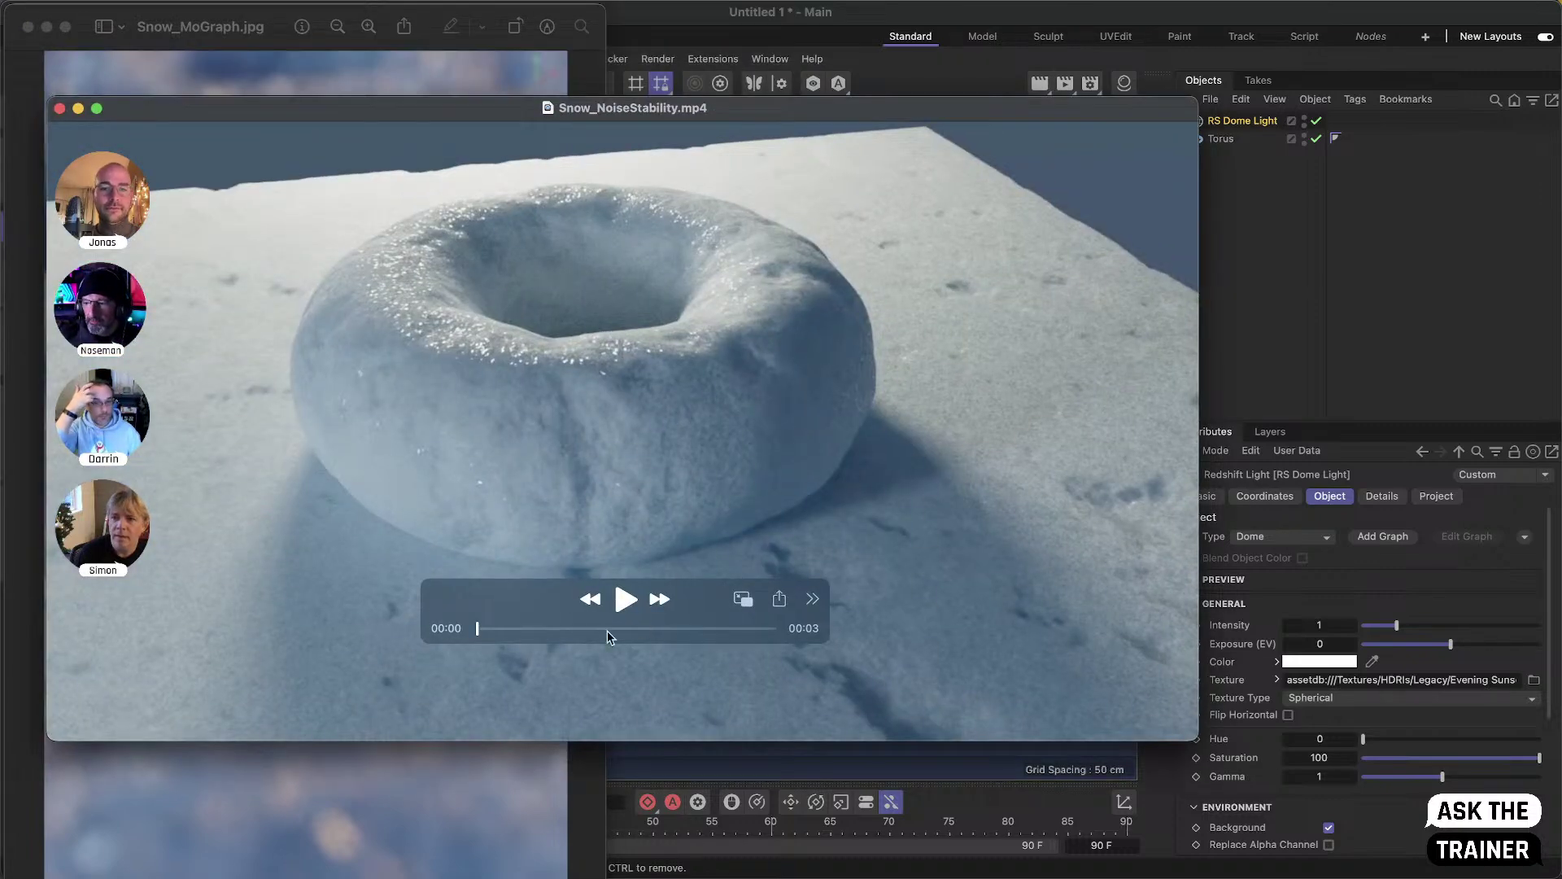
pyautogui.click(480, 629)
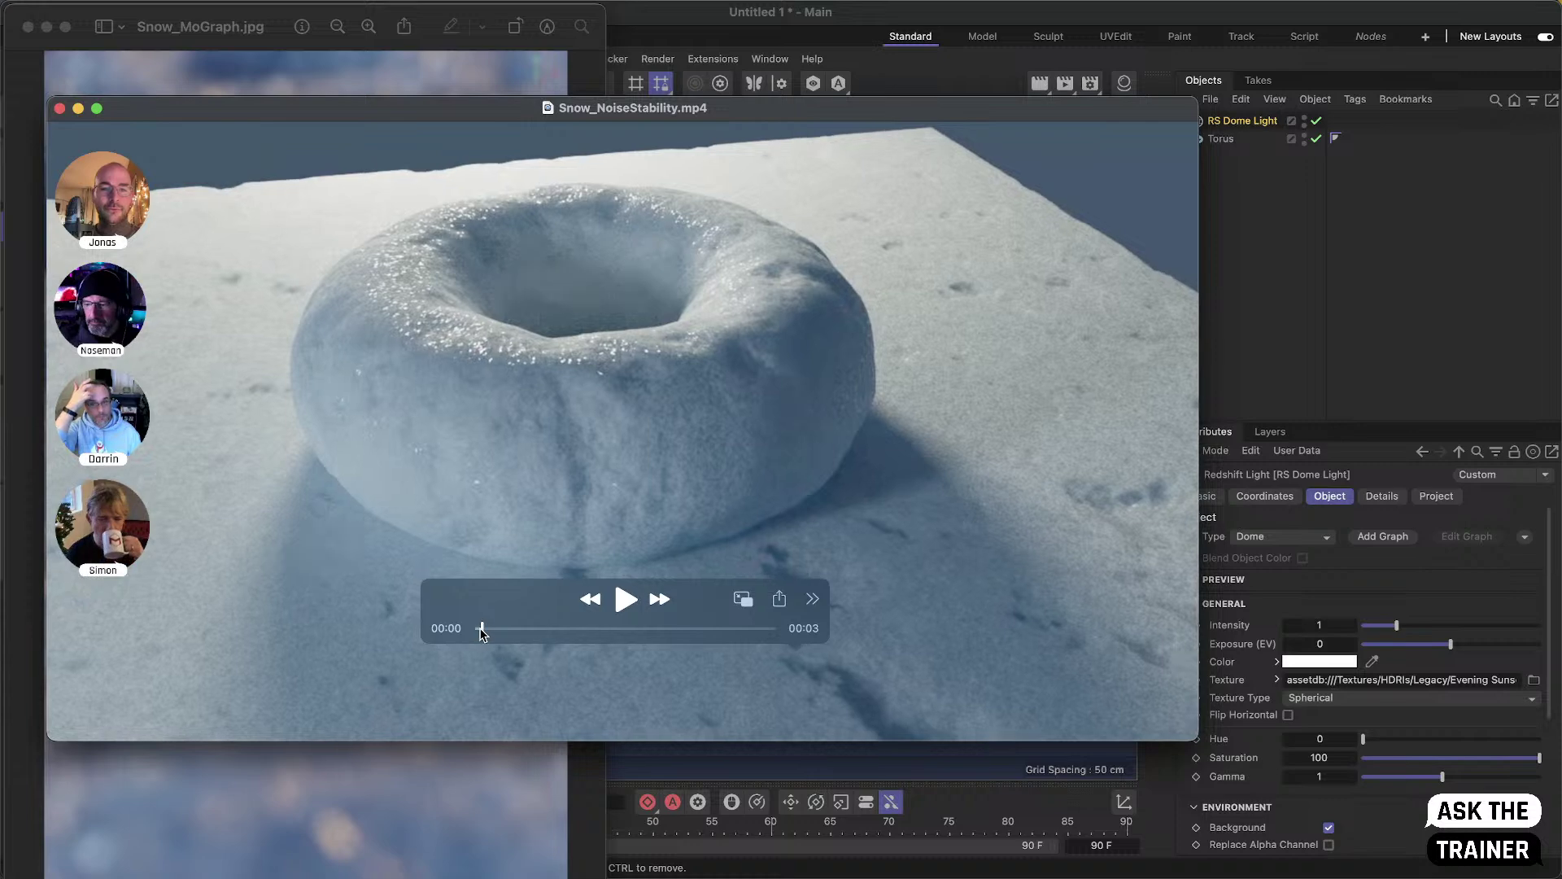
pyautogui.moveTo(480, 628); pyautogui.dragTo(476, 627)
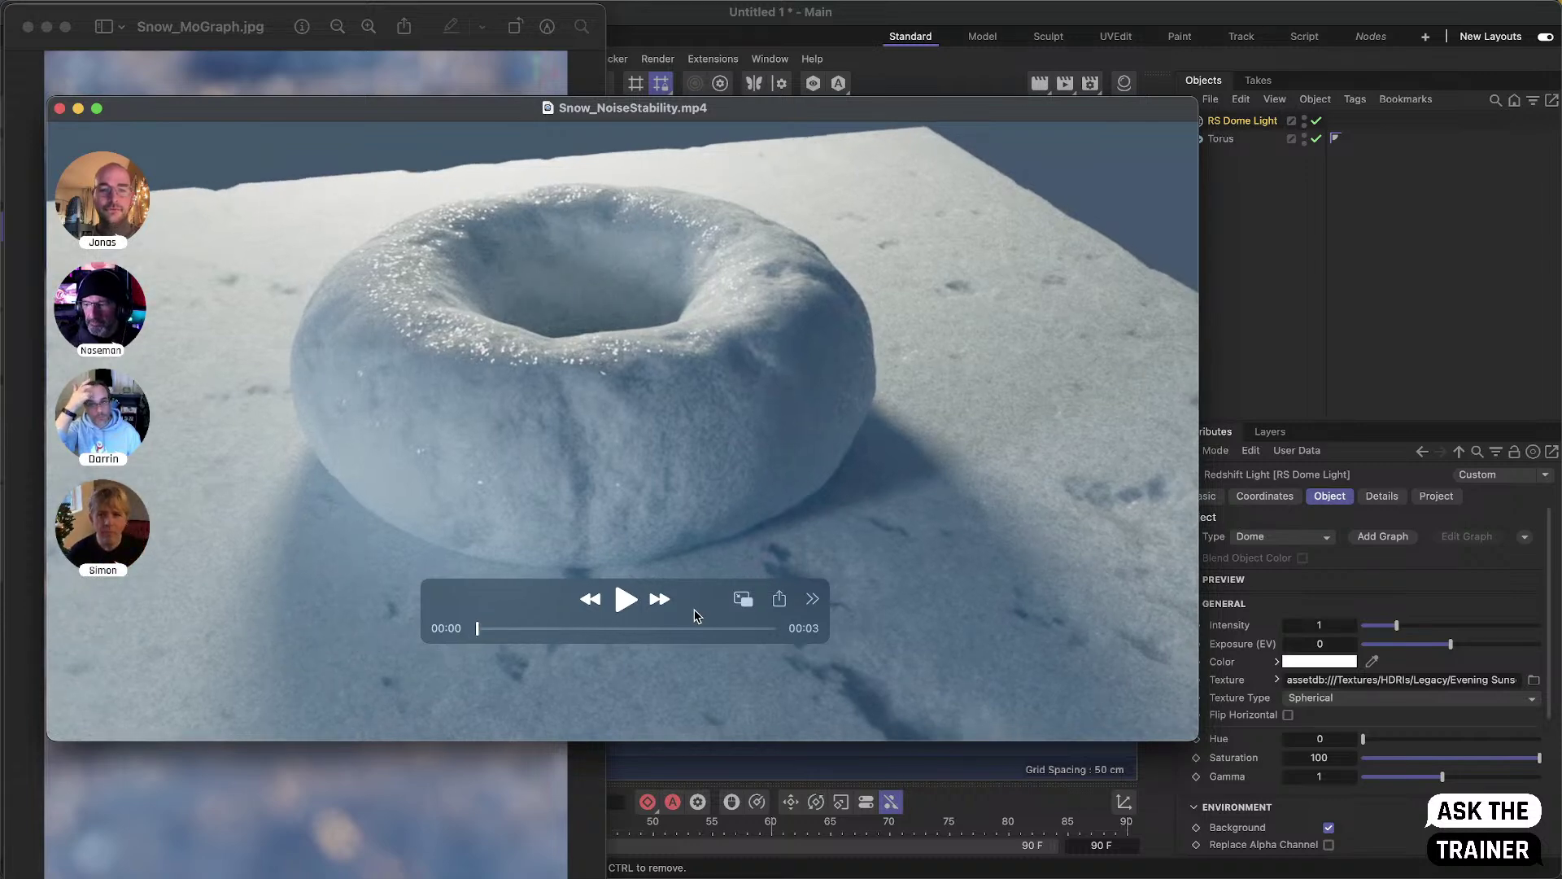
pyautogui.moveTo(695, 616); pyautogui.dragTo(660, 705)
pyautogui.moveTo(456, 718); pyautogui.dragTo(741, 717)
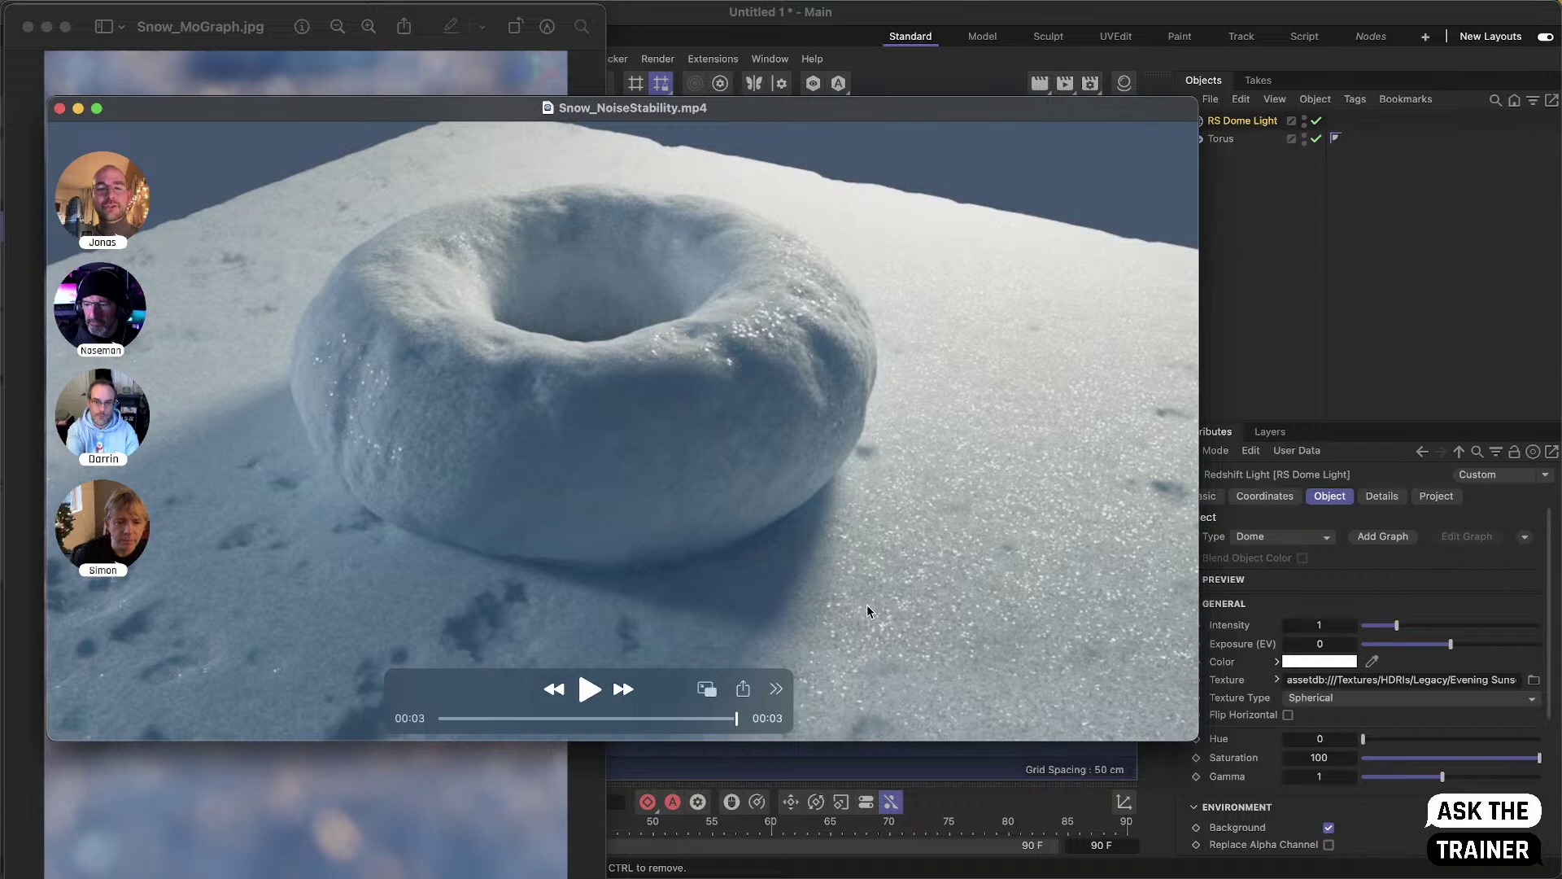
pyautogui.moveTo(735, 721); pyautogui.dragTo(605, 695)
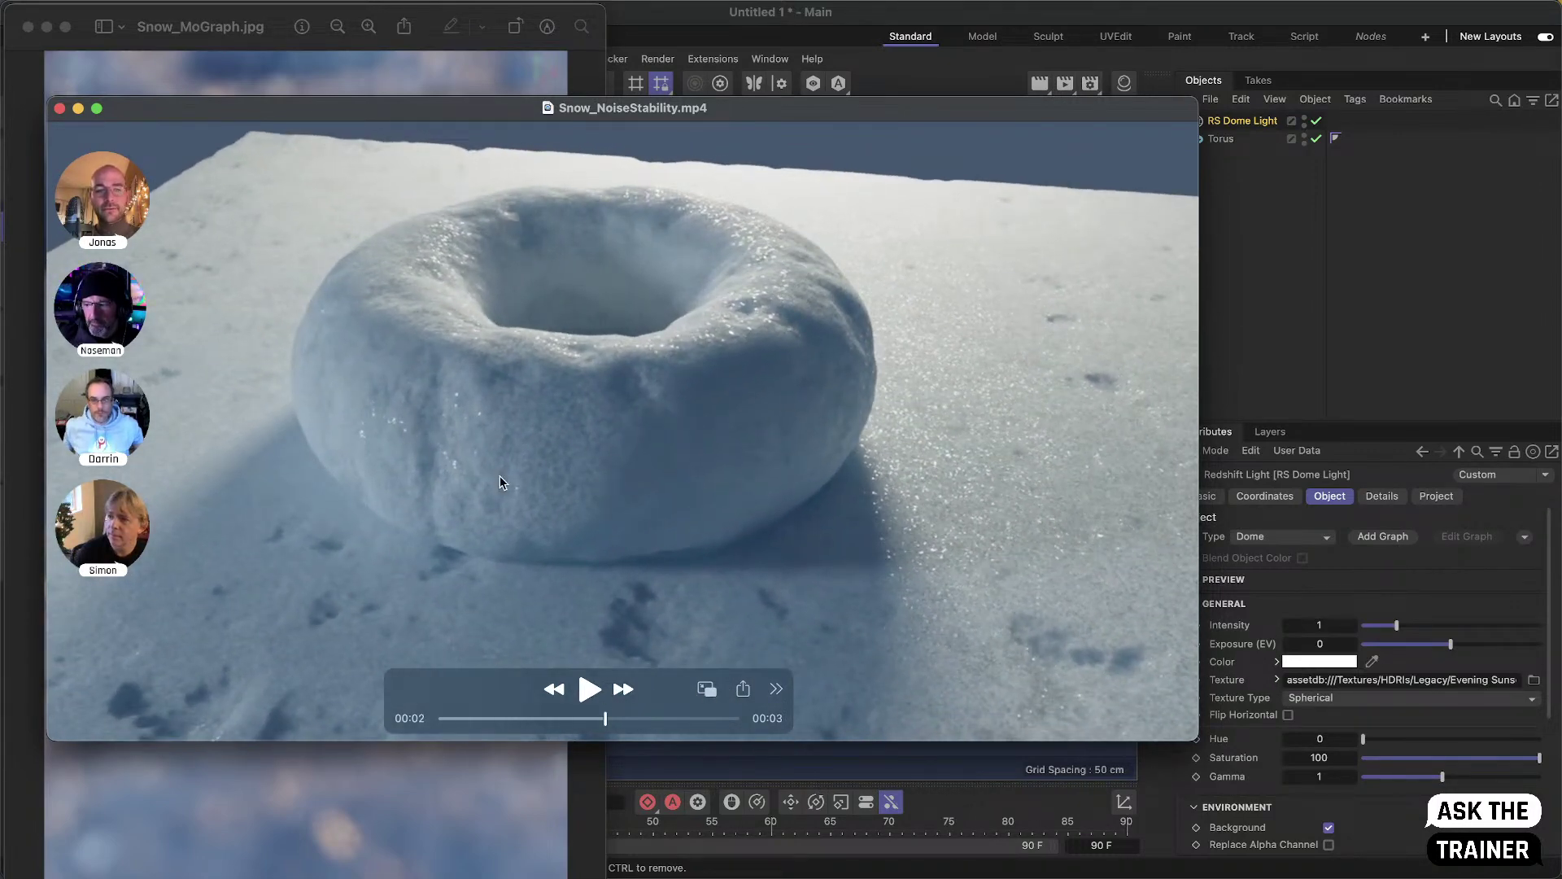
pyautogui.moveTo(601, 716); pyautogui.dragTo(761, 702)
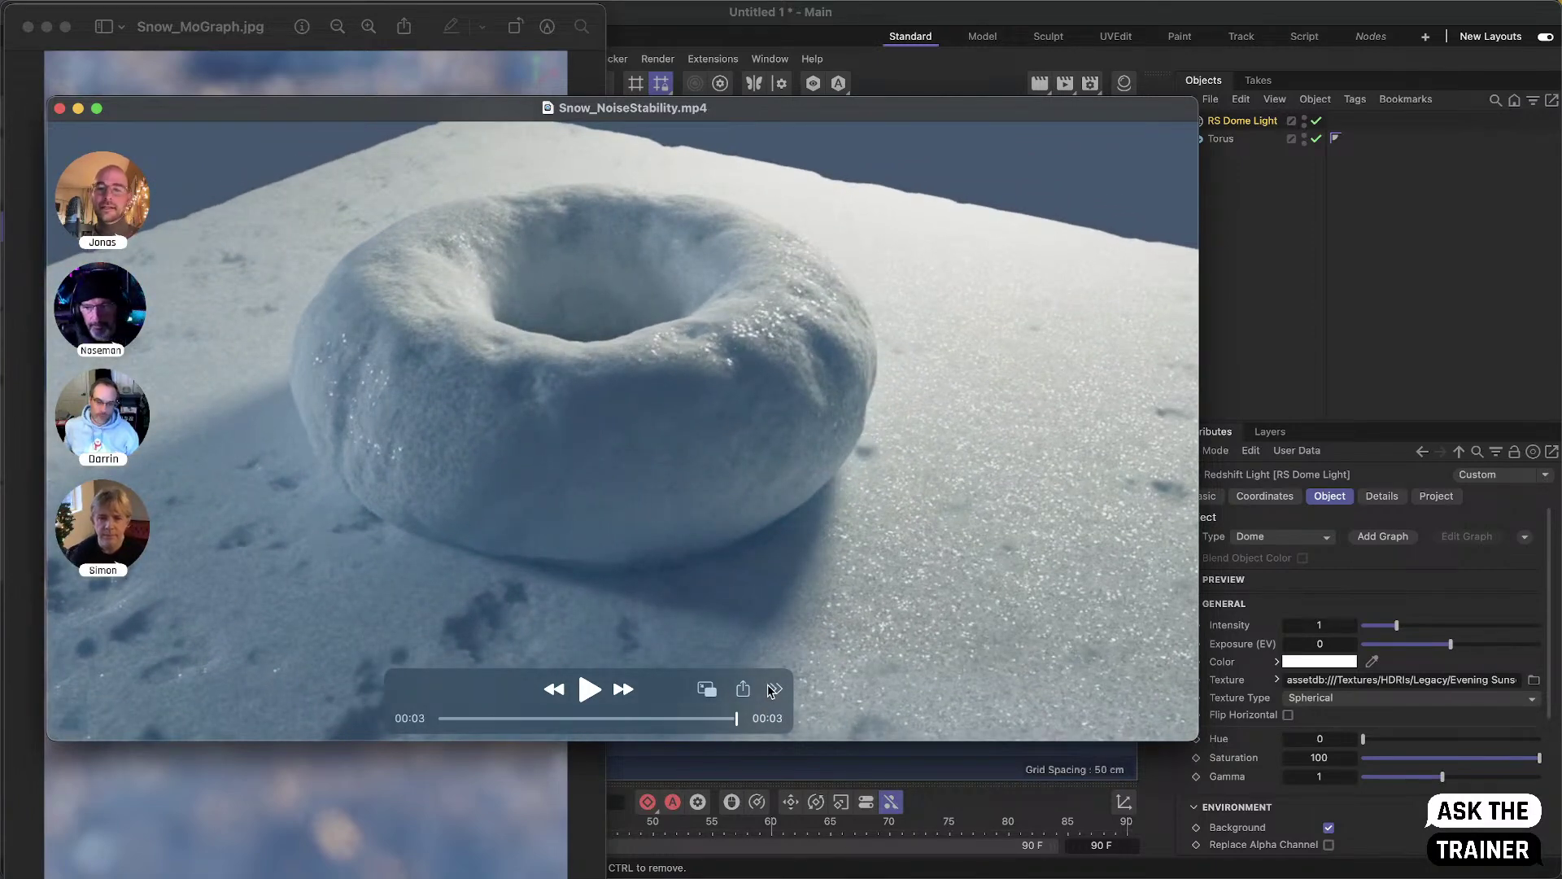
pyautogui.moveTo(706, 715); pyautogui.dragTo(837, 734)
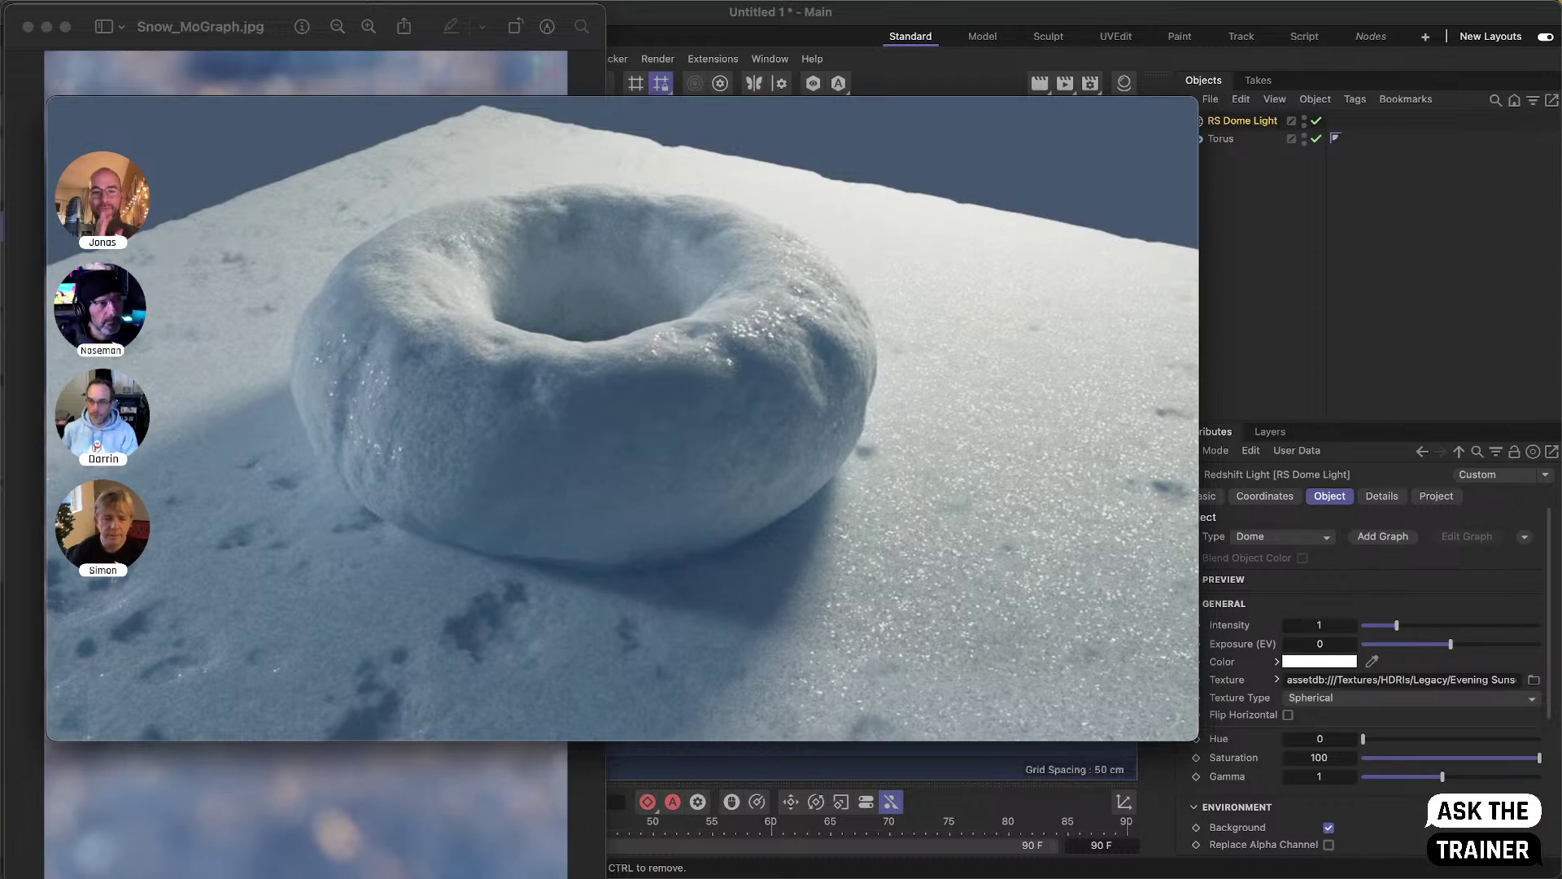
pyautogui.moveTo(860, 732)
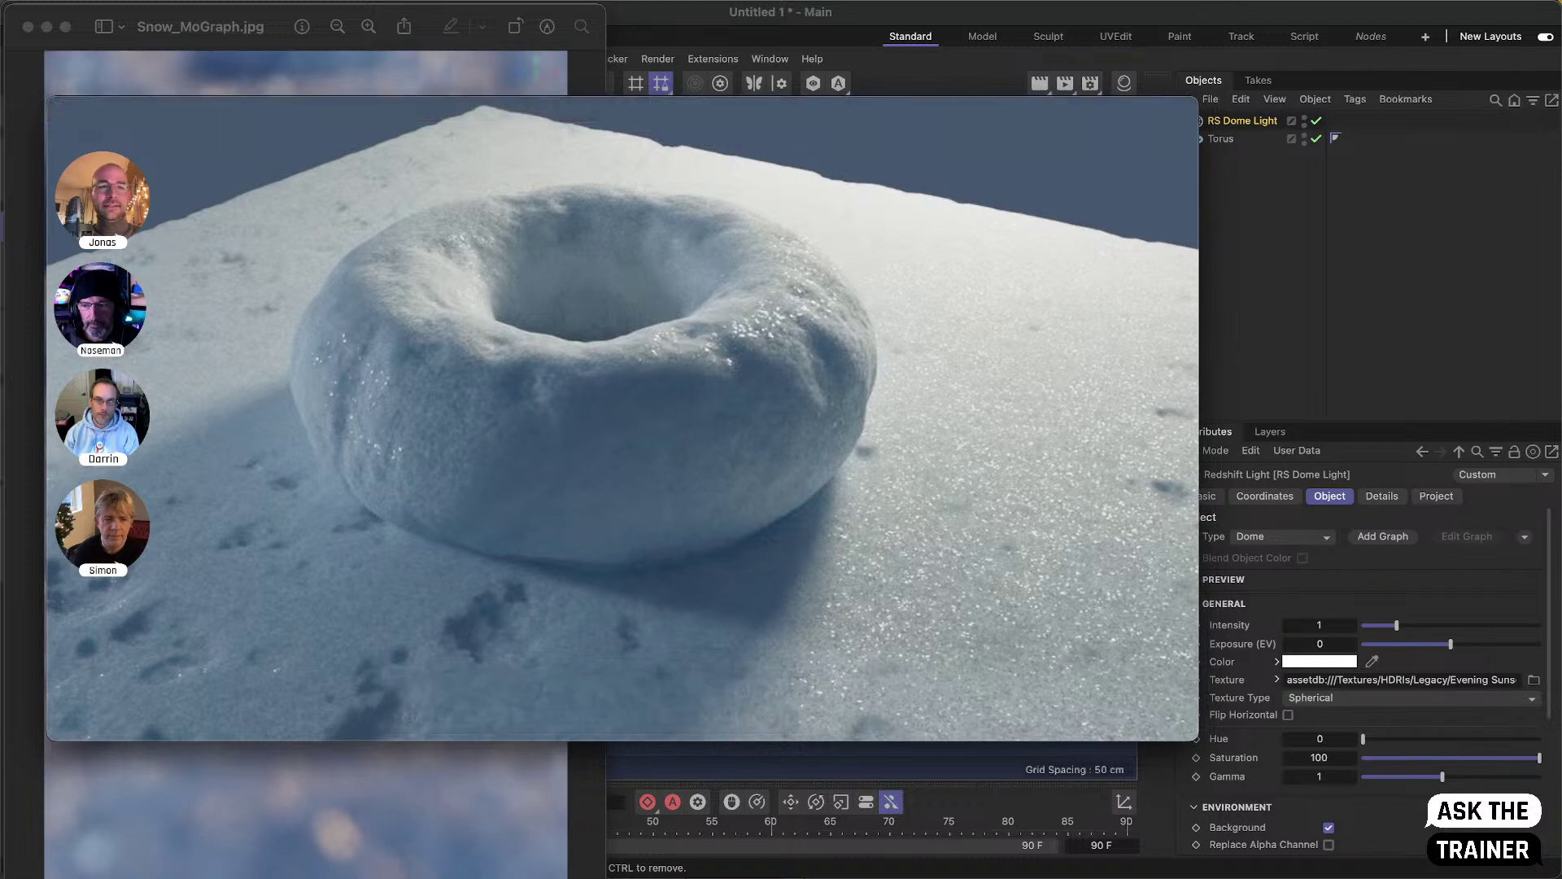
pyautogui.click(266, 40)
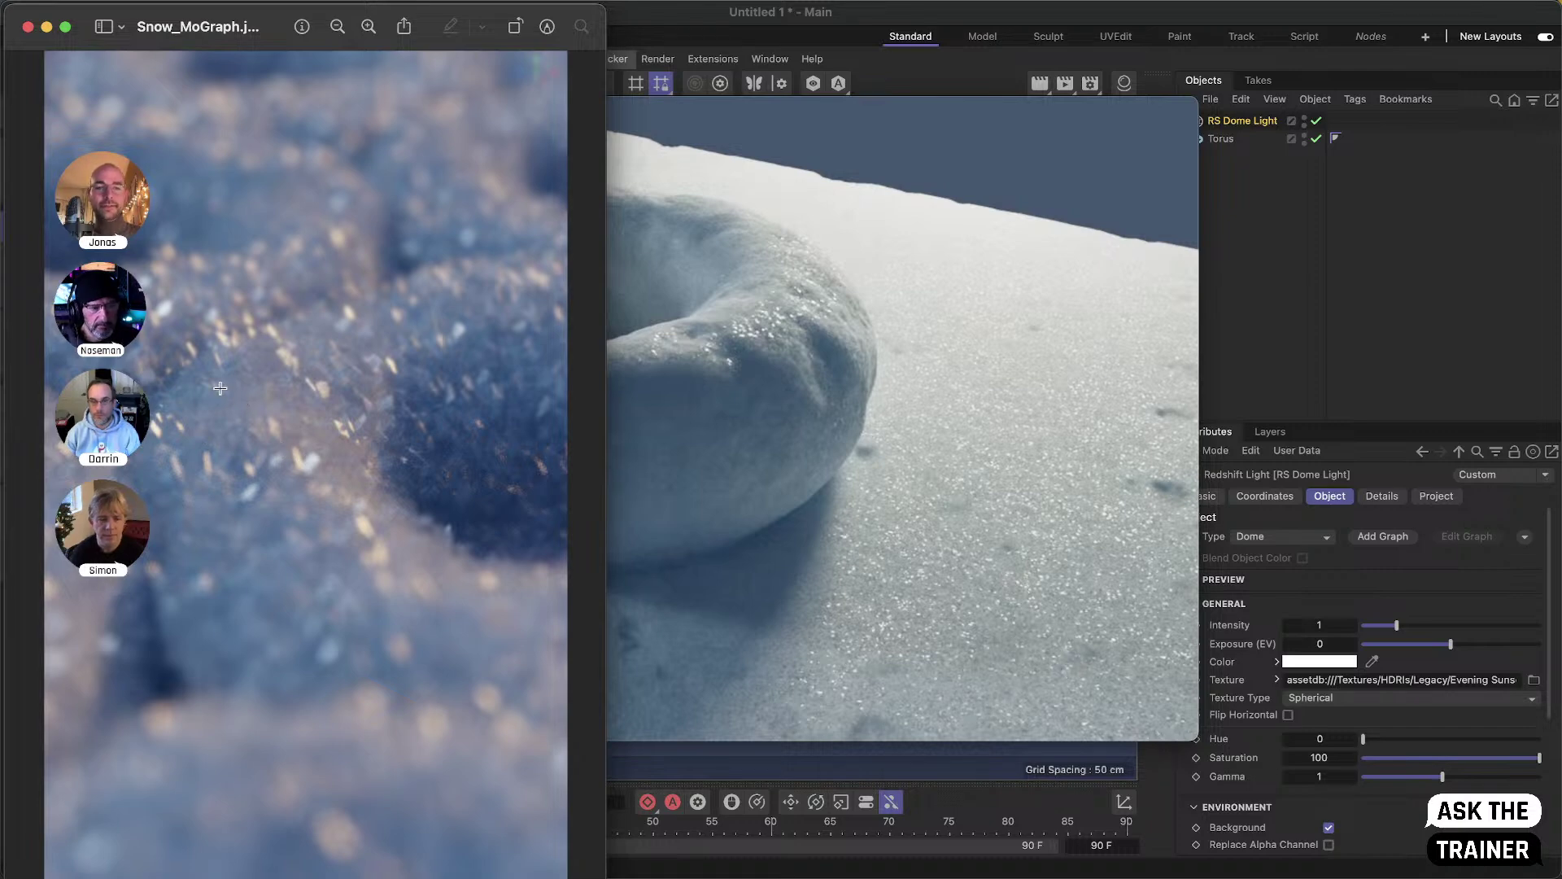
# - Switch to Cinema 4D and add a default cube primitive to the torus scene
pyautogui.click(672, 30)
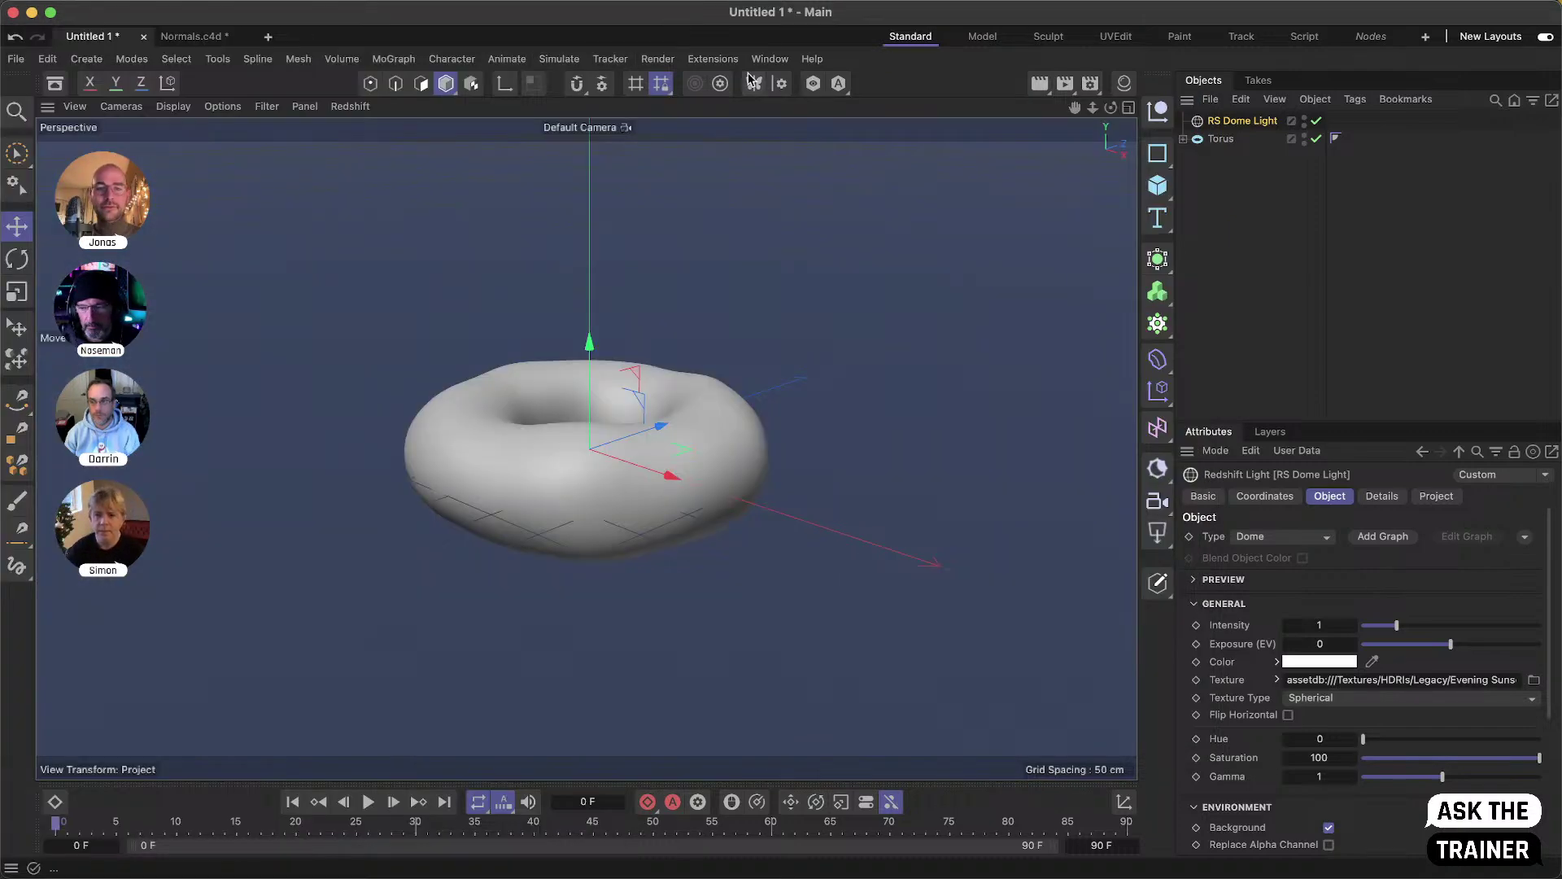
pyautogui.keyDown('alt'); pyautogui.moveTo(608, 487); pyautogui.dragTo(673, 548); pyautogui.keyUp('alt')
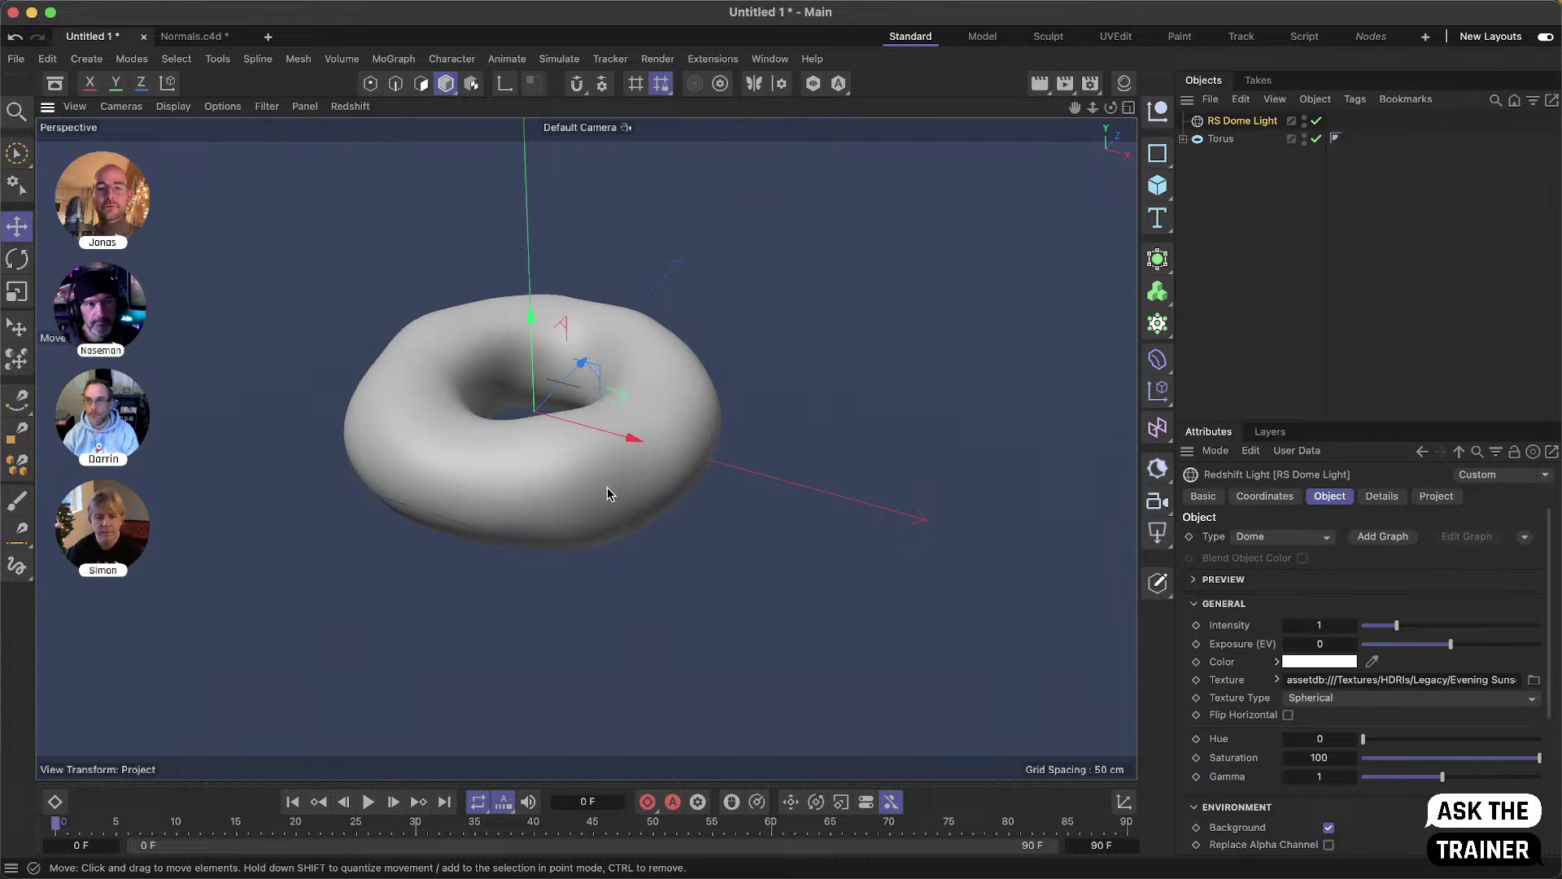
pyautogui.keyDown('alt'); pyautogui.moveTo(606, 466); pyautogui.dragTo(632, 498, button='middle'); pyautogui.keyUp('alt')
pyautogui.keyDown('alt'); pyautogui.moveTo(632, 498); pyautogui.dragTo(607, 477); pyautogui.keyUp('alt')
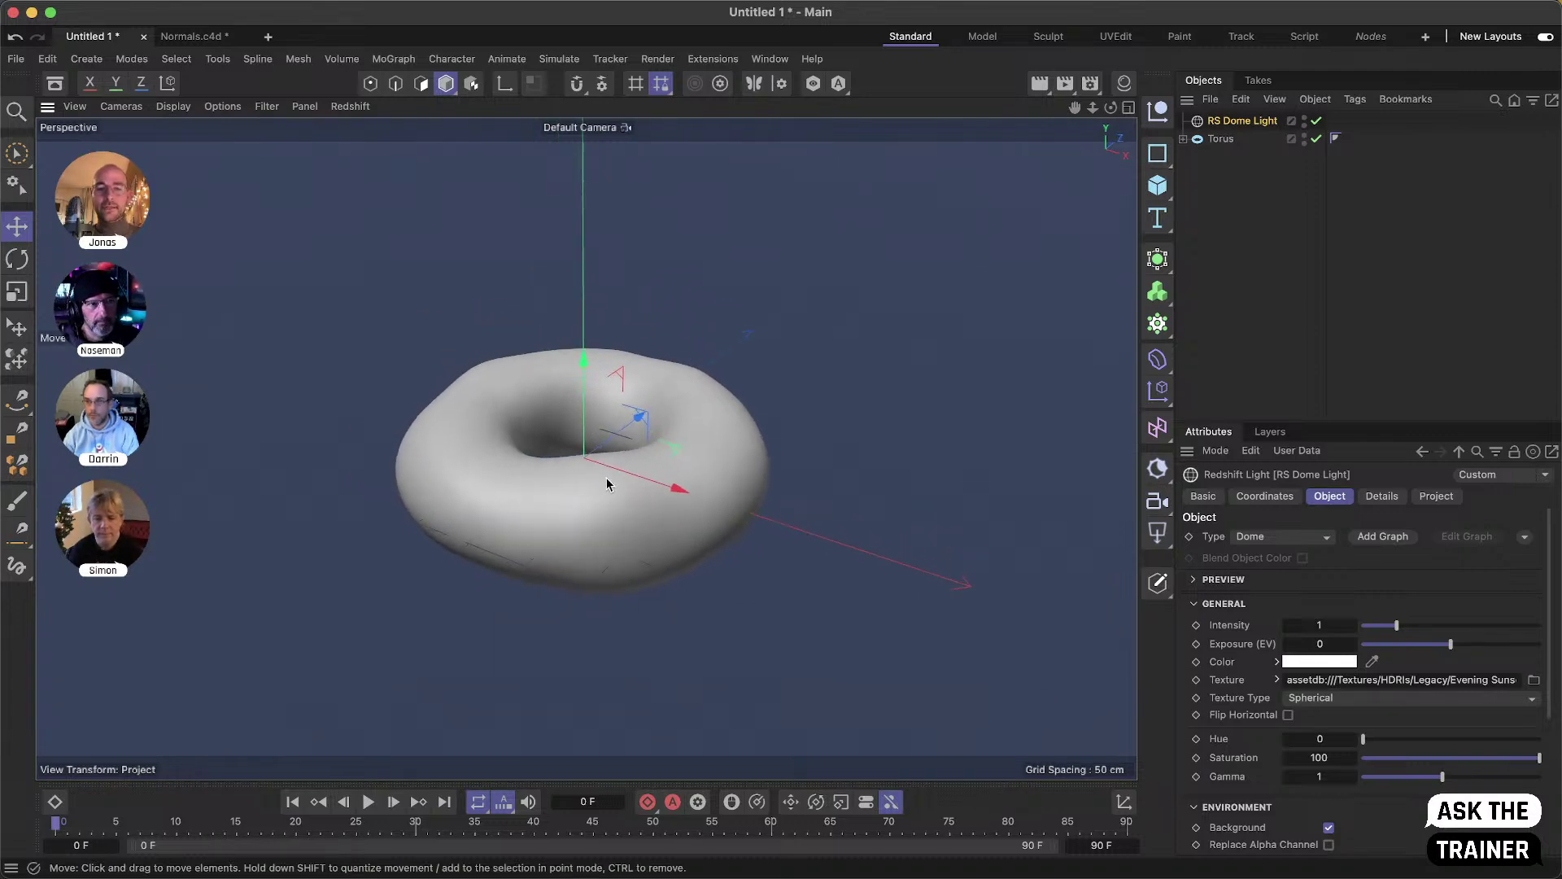
pyautogui.keyDown('alt'); pyautogui.moveTo(621, 495); pyautogui.dragTo(704, 493, button='right'); pyautogui.keyUp('alt')
pyautogui.keyDown('alt'); pyautogui.moveTo(704, 493); pyautogui.dragTo(686, 496, button='middle'); pyautogui.keyUp('alt')
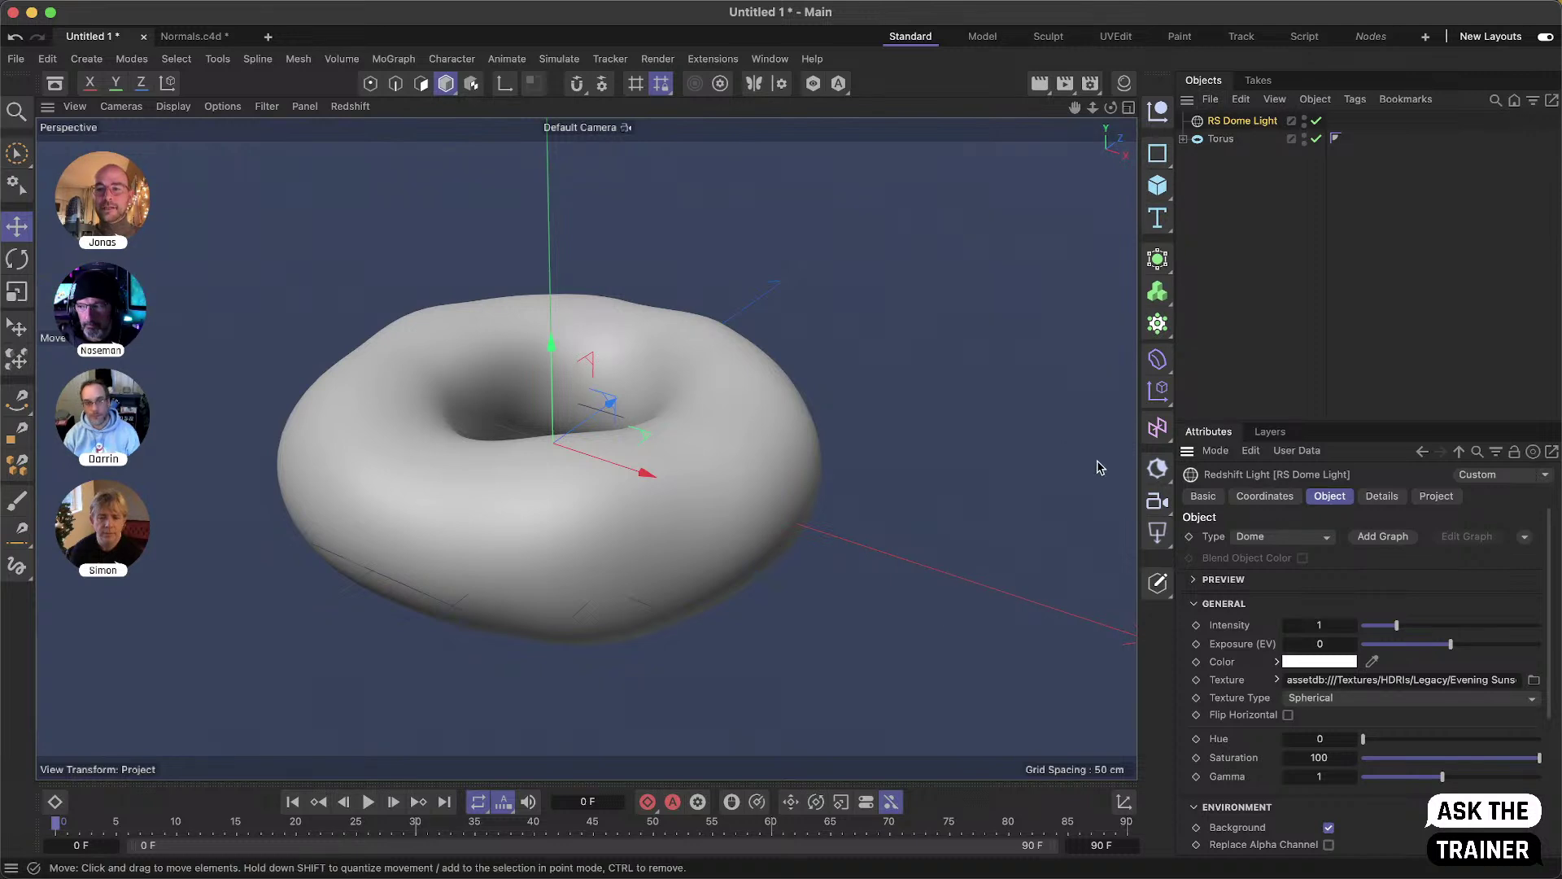
pyautogui.click(1159, 186)
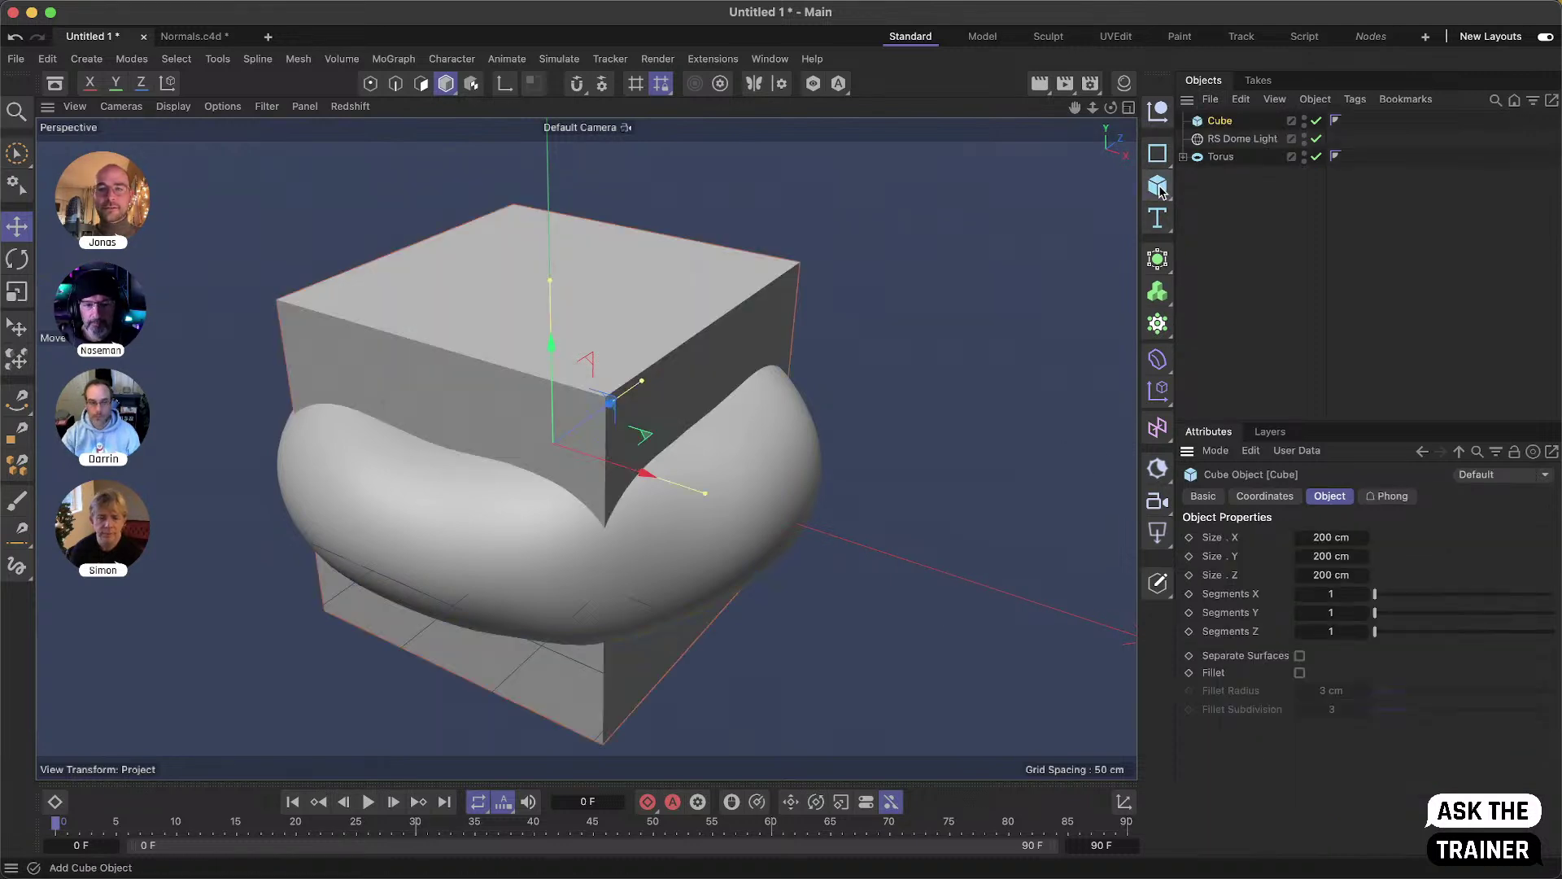
# - Set the cube's size to 10 cm in X, 10 cm in Y and 1 cm in Z
pyautogui.click(1335, 538)
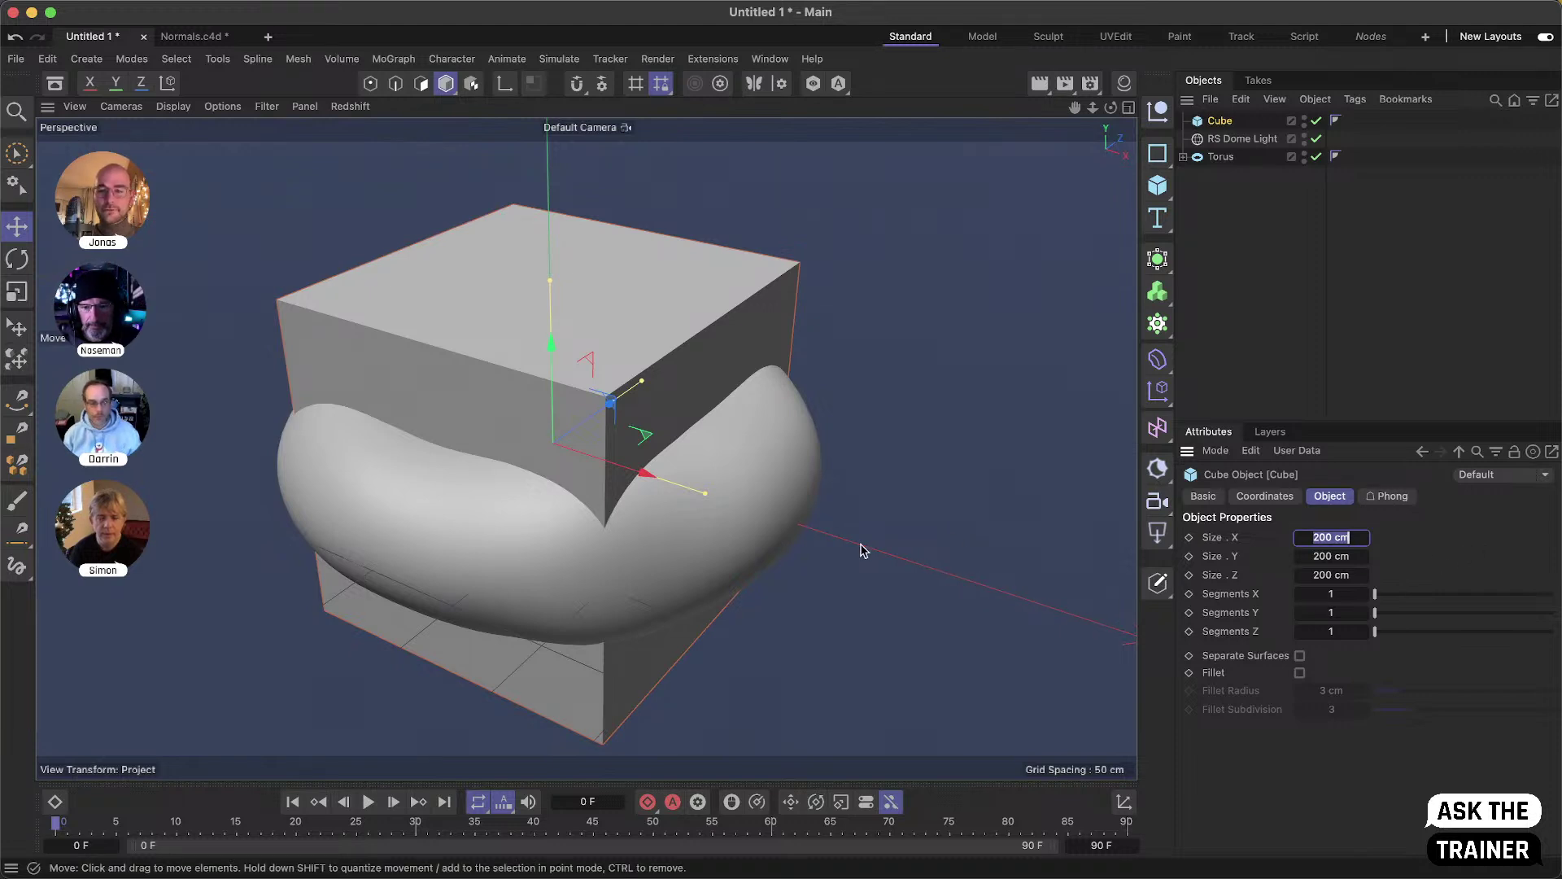
pyautogui.write('10')
pyautogui.press('Tab')
pyautogui.write('1')
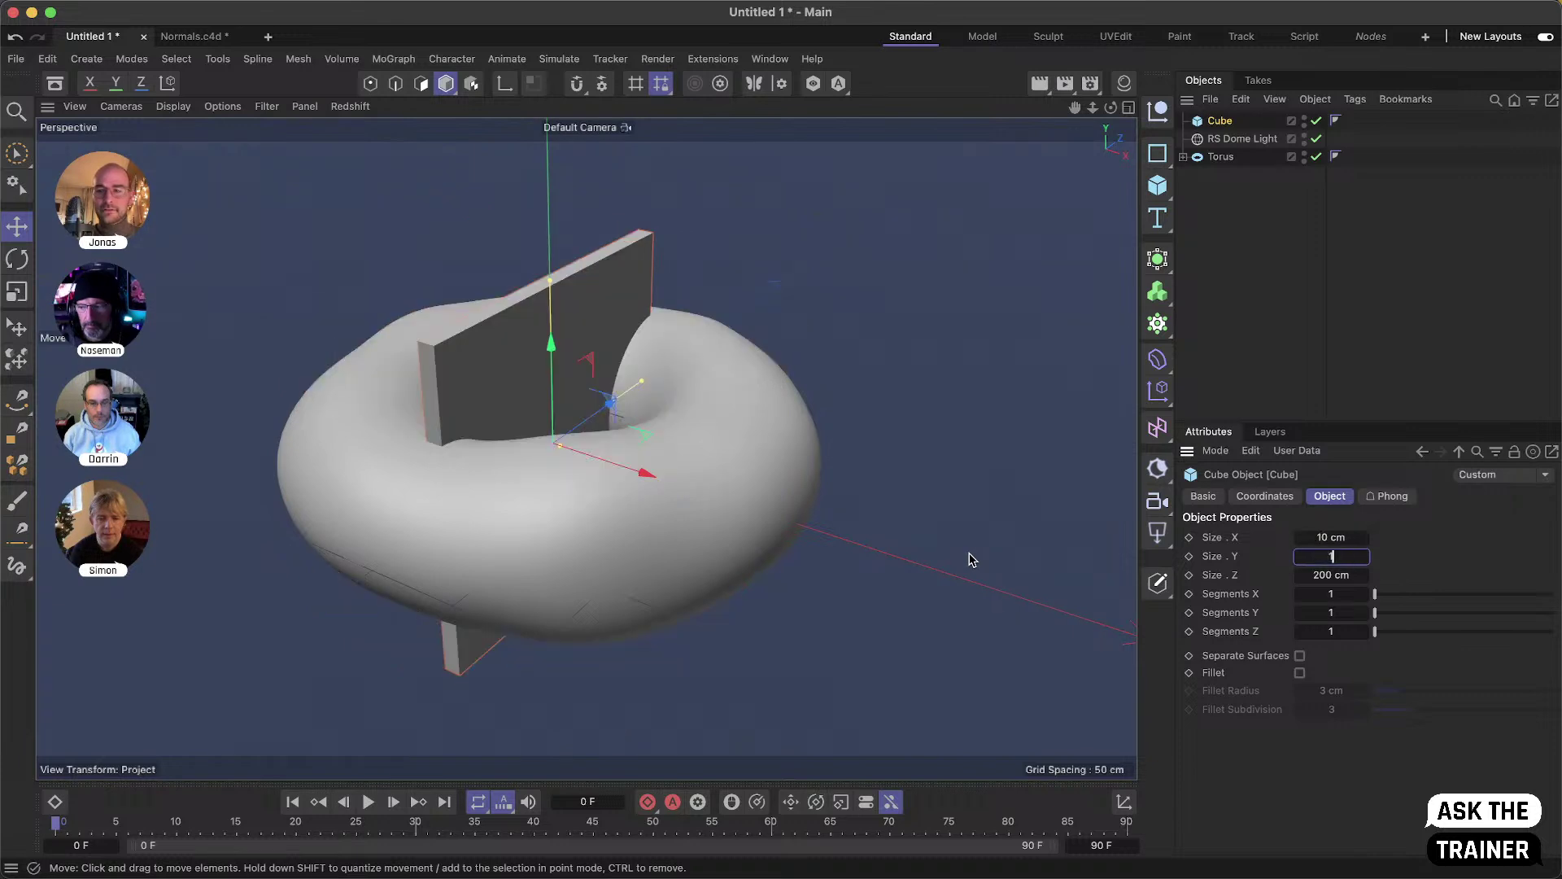
pyautogui.write('0')
pyautogui.press('Tab')
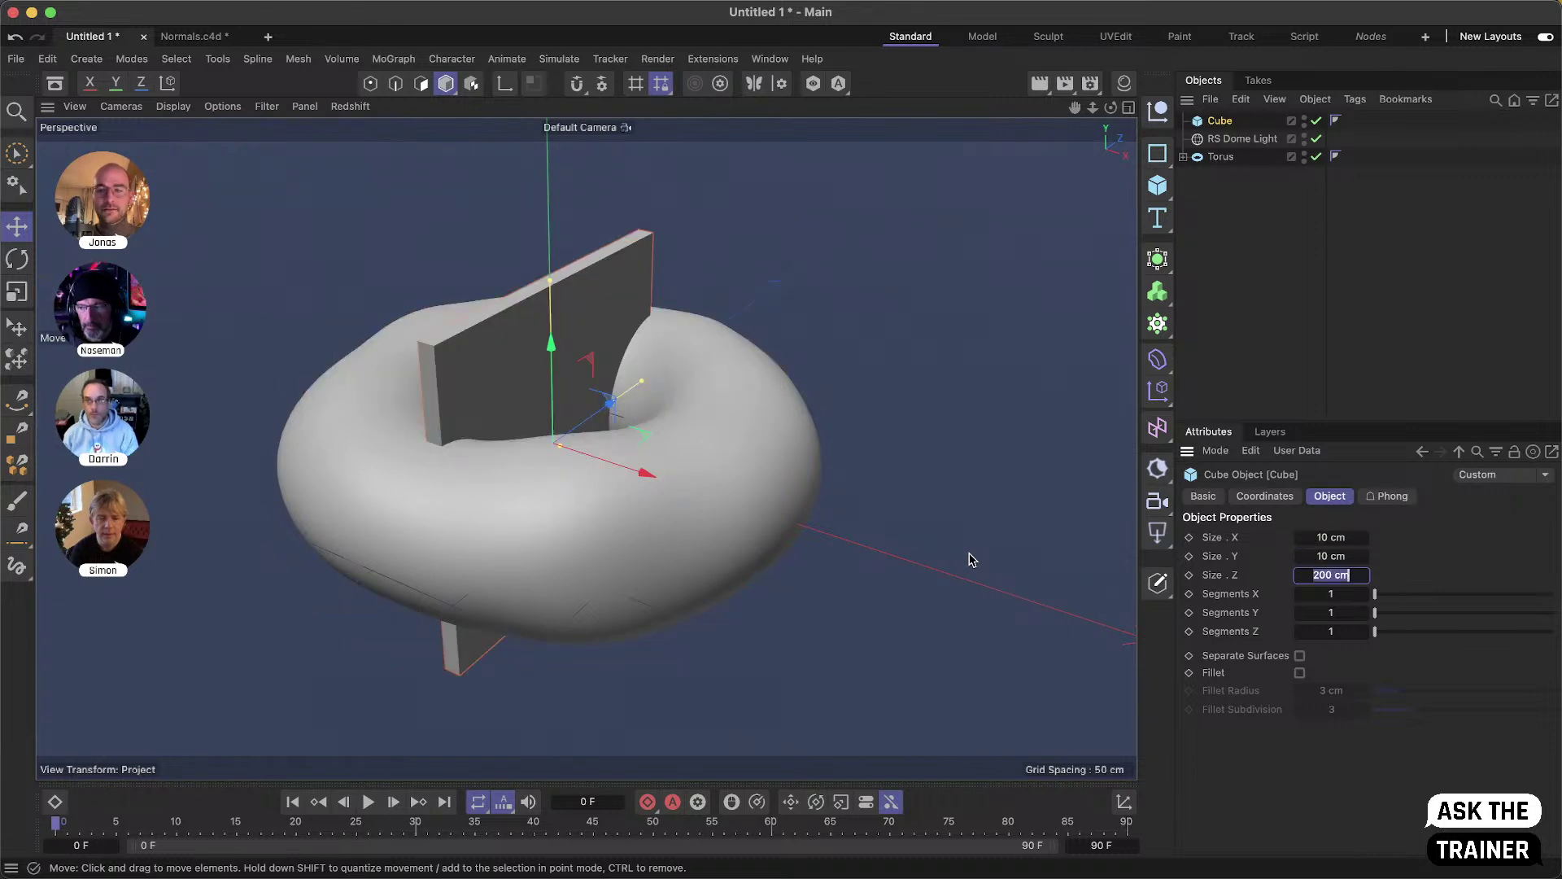
pyautogui.write('2')
pyautogui.press('Return')
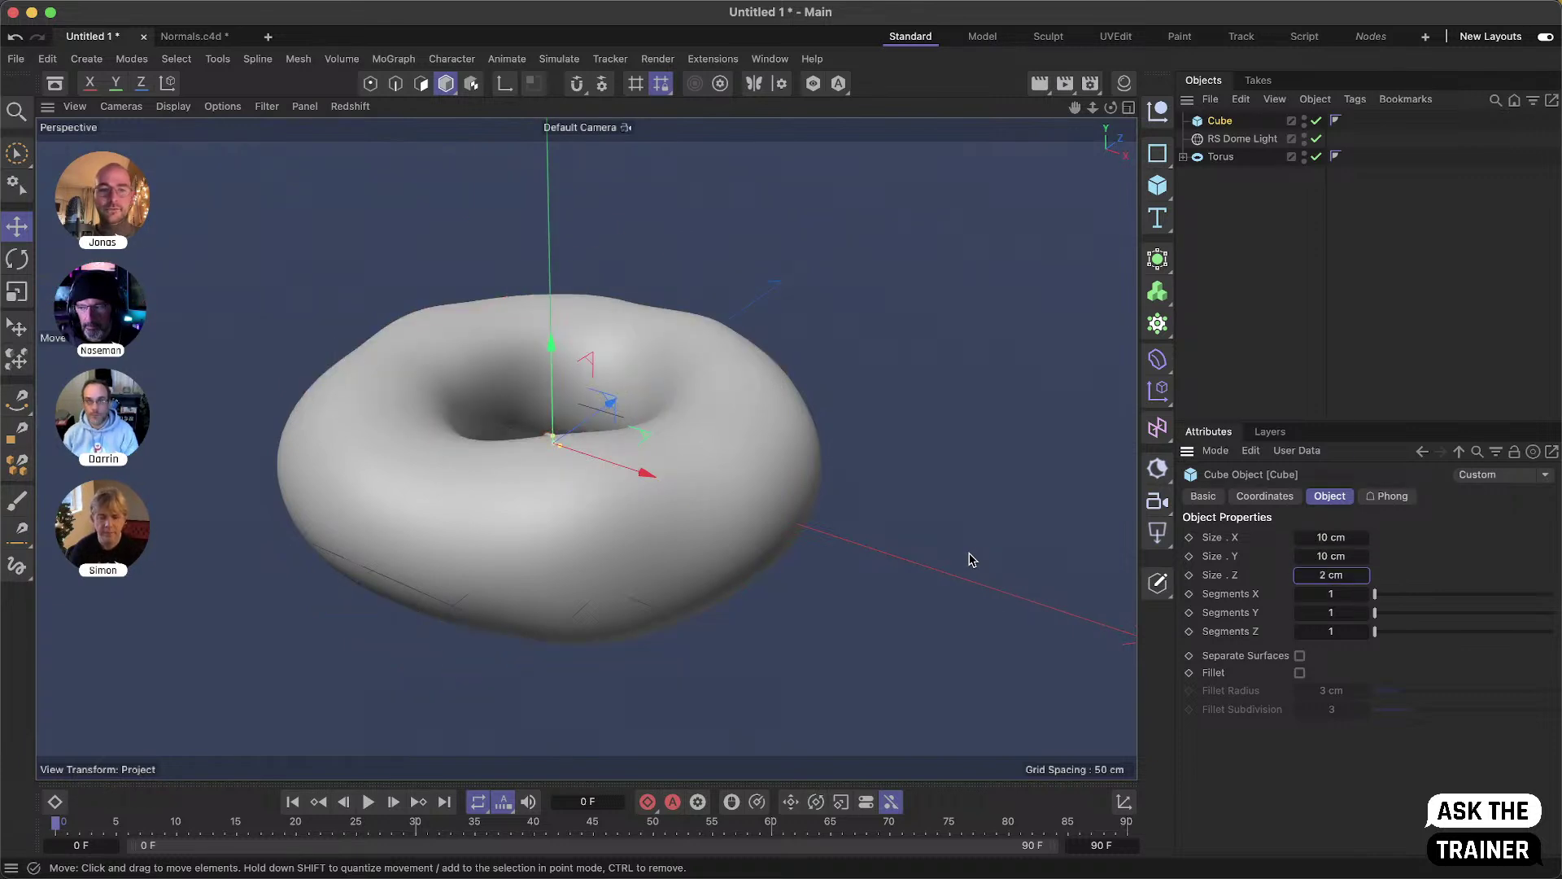
pyautogui.keyDown('alt'); pyautogui.moveTo(570, 456); pyautogui.dragTo(641, 504); pyautogui.keyUp('alt')
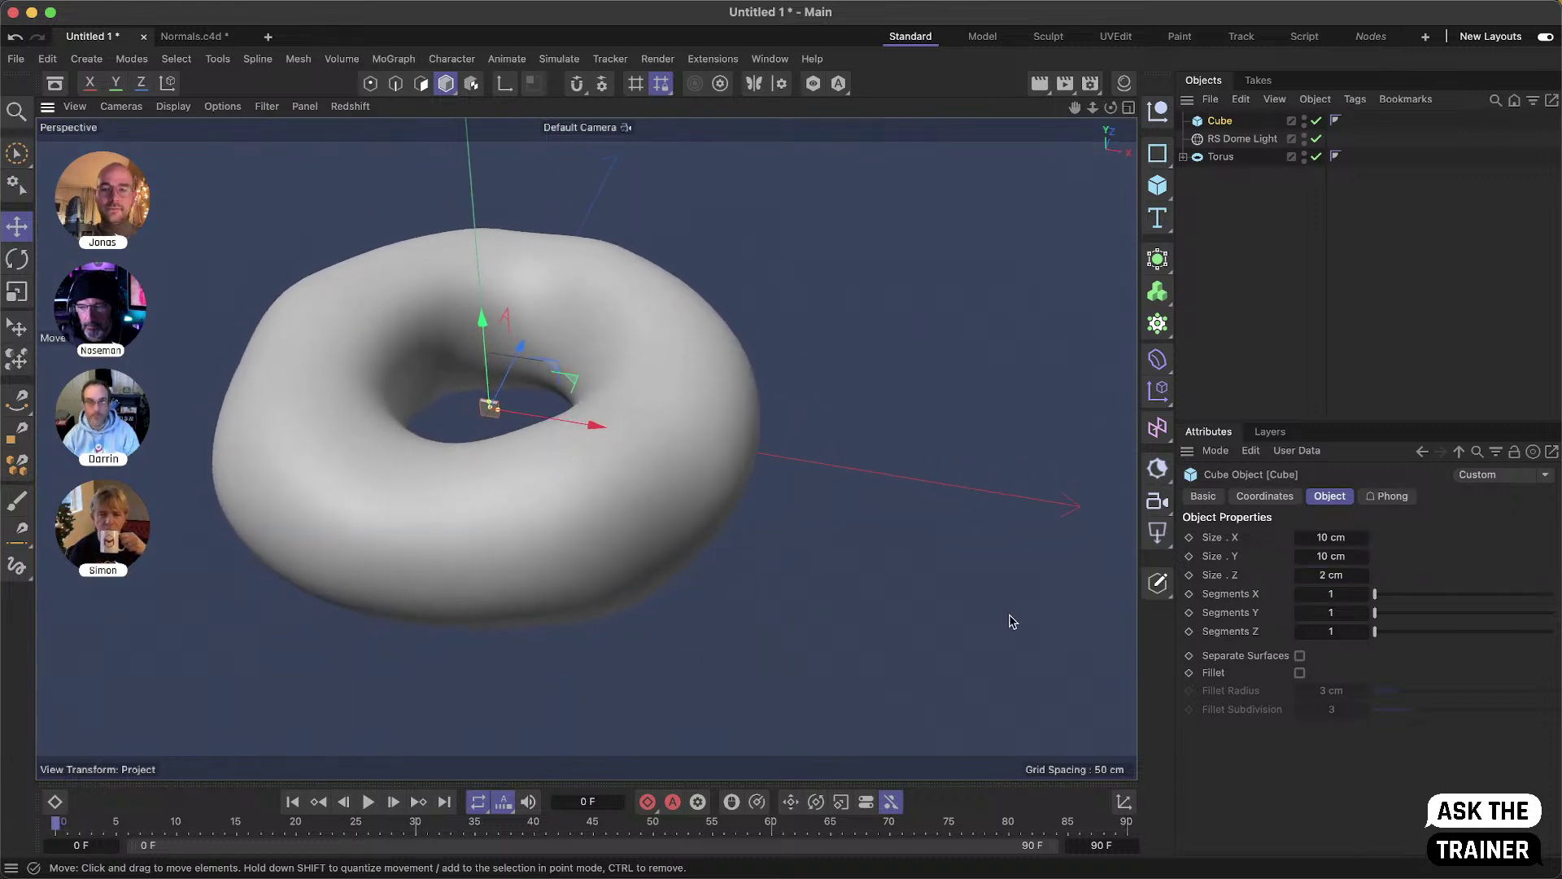
pyautogui.doubleClick(1330, 572)
pyautogui.write('1')
pyautogui.press('Return')
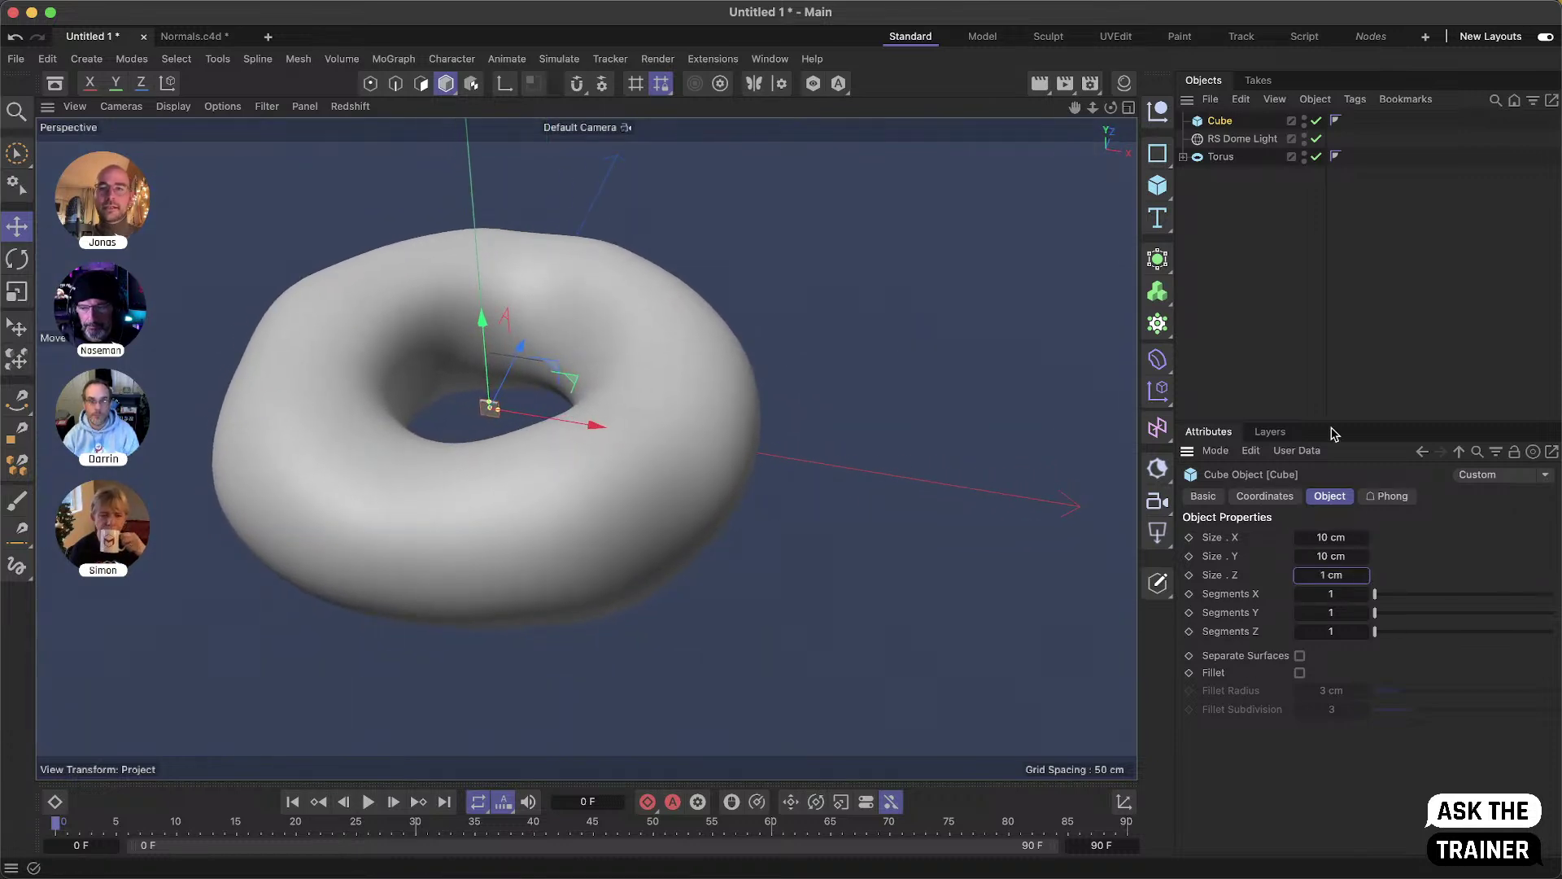
# - Solo the thin cube in the viewport to hide the torus, and frame it
pyautogui.click(813, 83)
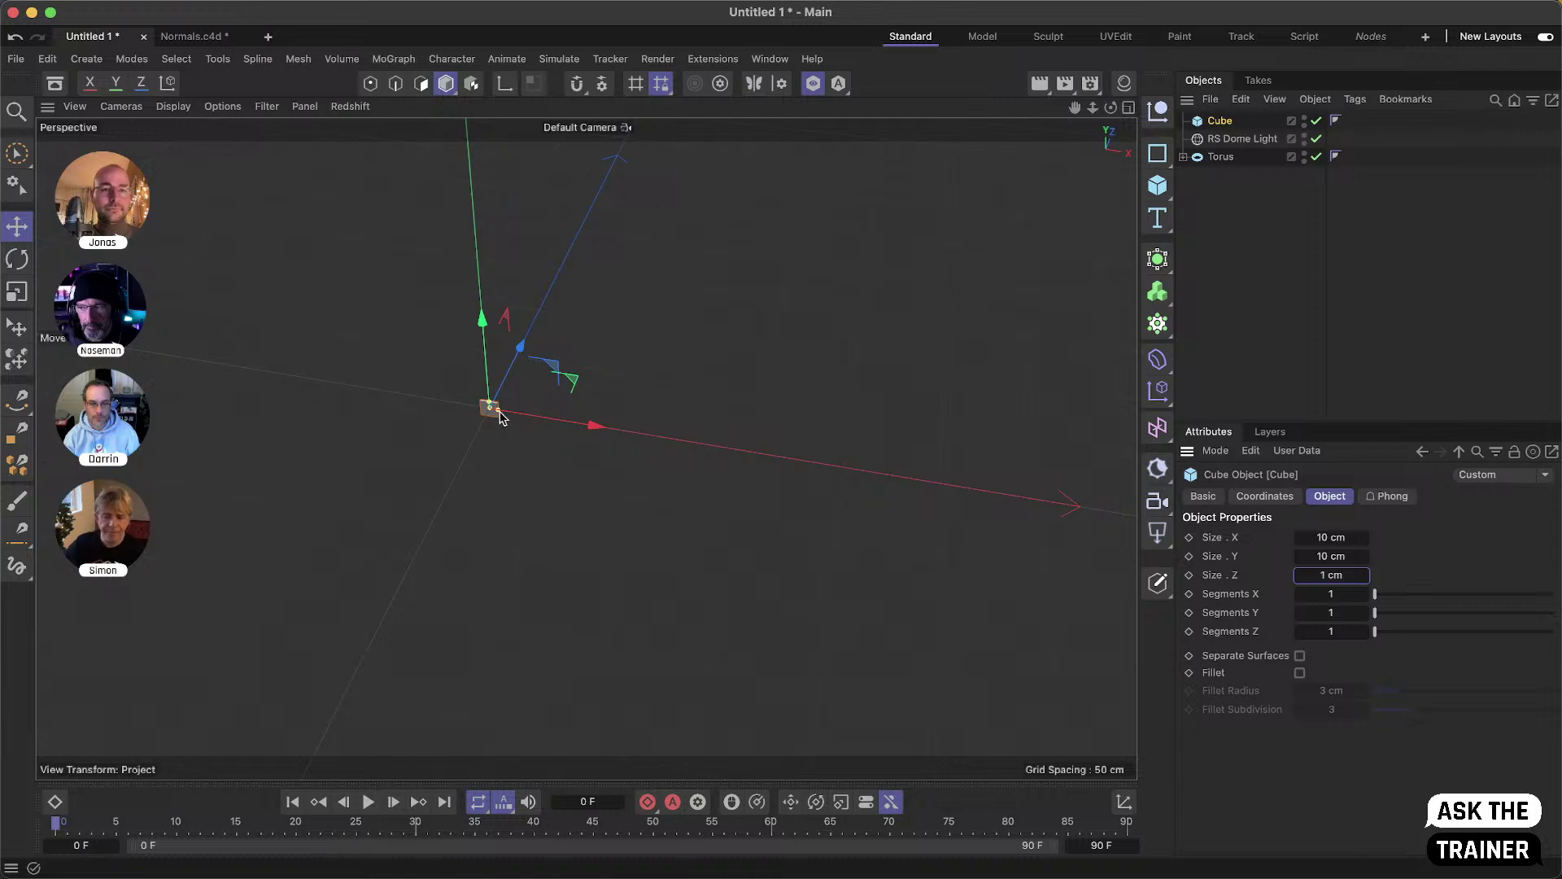
pyautogui.press('o')
pyautogui.scroll(5, 651, 343)
pyautogui.keyDown('alt'); pyautogui.moveTo(617, 339); pyautogui.dragTo(589, 447); pyautogui.keyUp('alt')
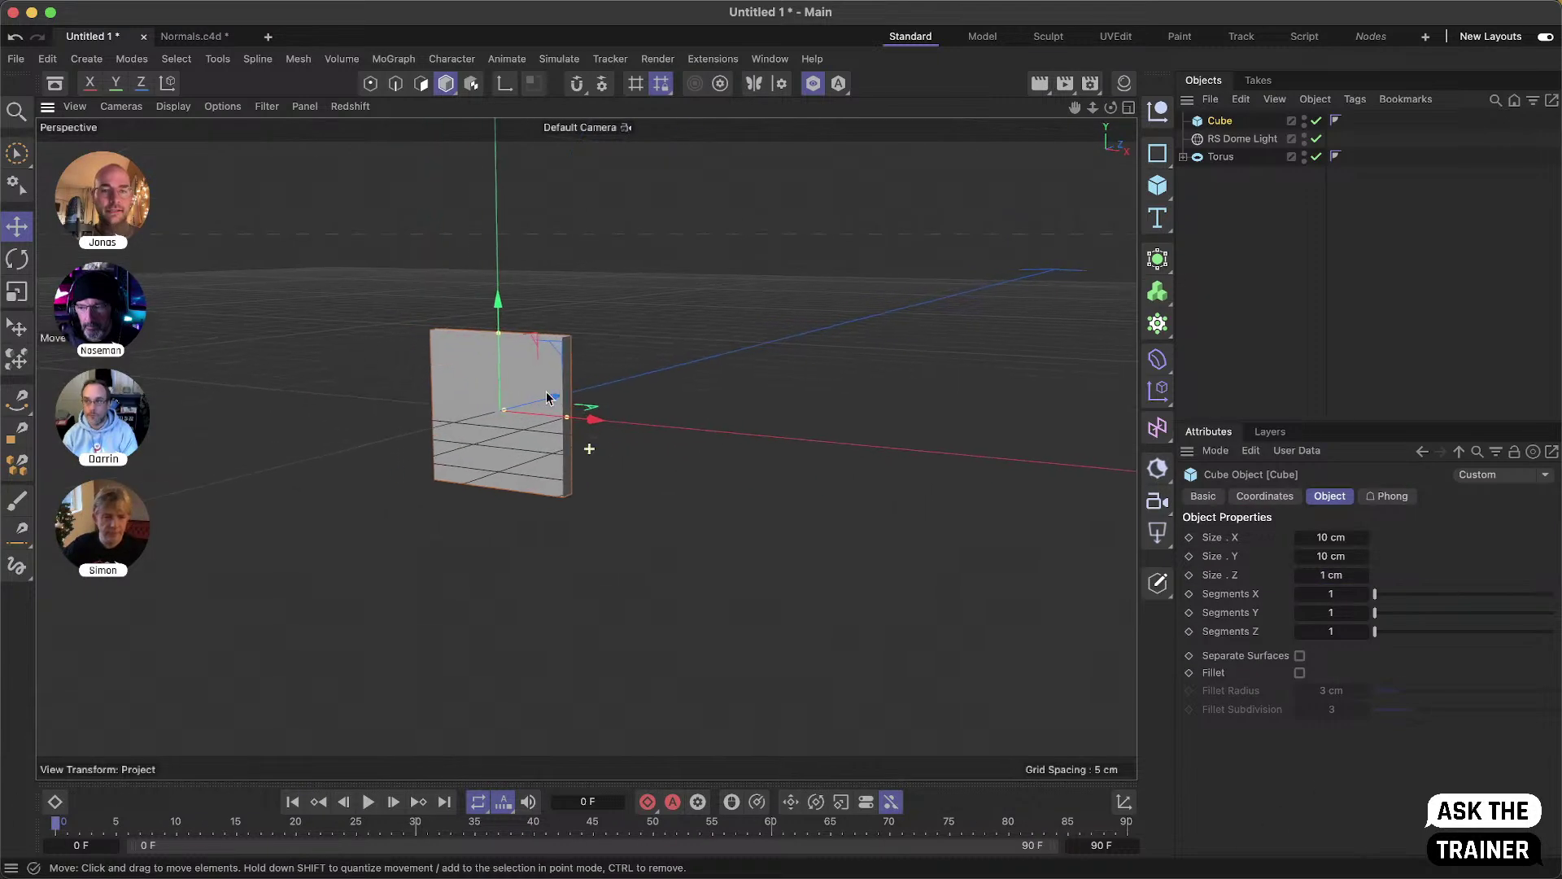
pyautogui.scroll(3, 591, 416)
pyautogui.scroll(1, 594, 418)
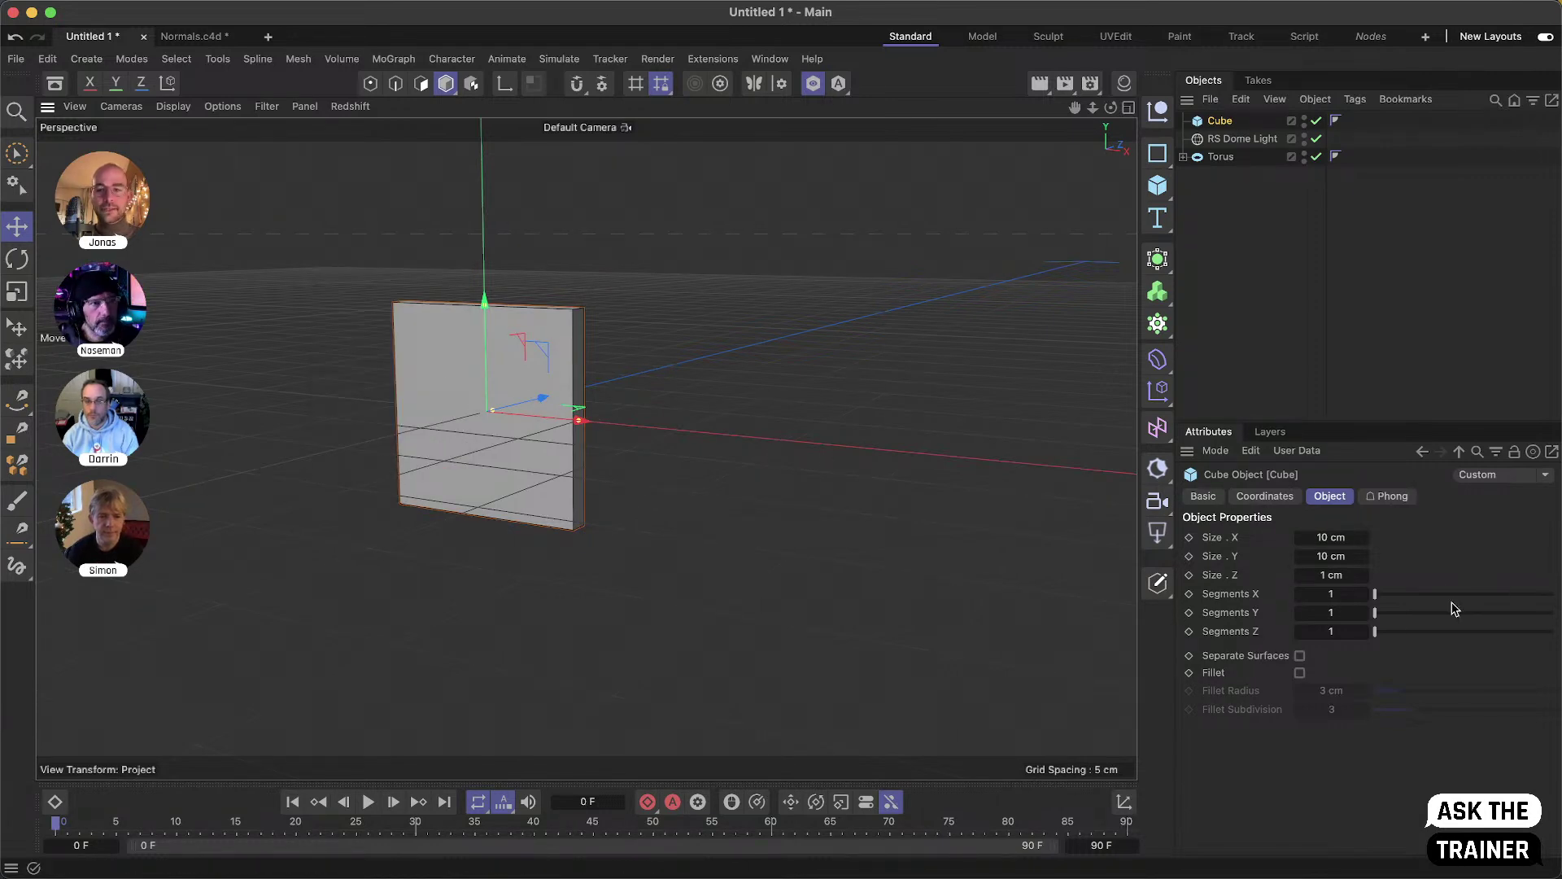
# - Give the cube 4 segments in X and 5 in Y, and stretch its height to about 14.1 cm
pyautogui.moveTo(1385, 597); pyautogui.dragTo(1410, 613)
pyautogui.moveTo(485, 306); pyautogui.dragTo(492, 261)
# - Make the subdivided cube editable and switch to point editing in the front view
pyautogui.middleClick(536, 411)
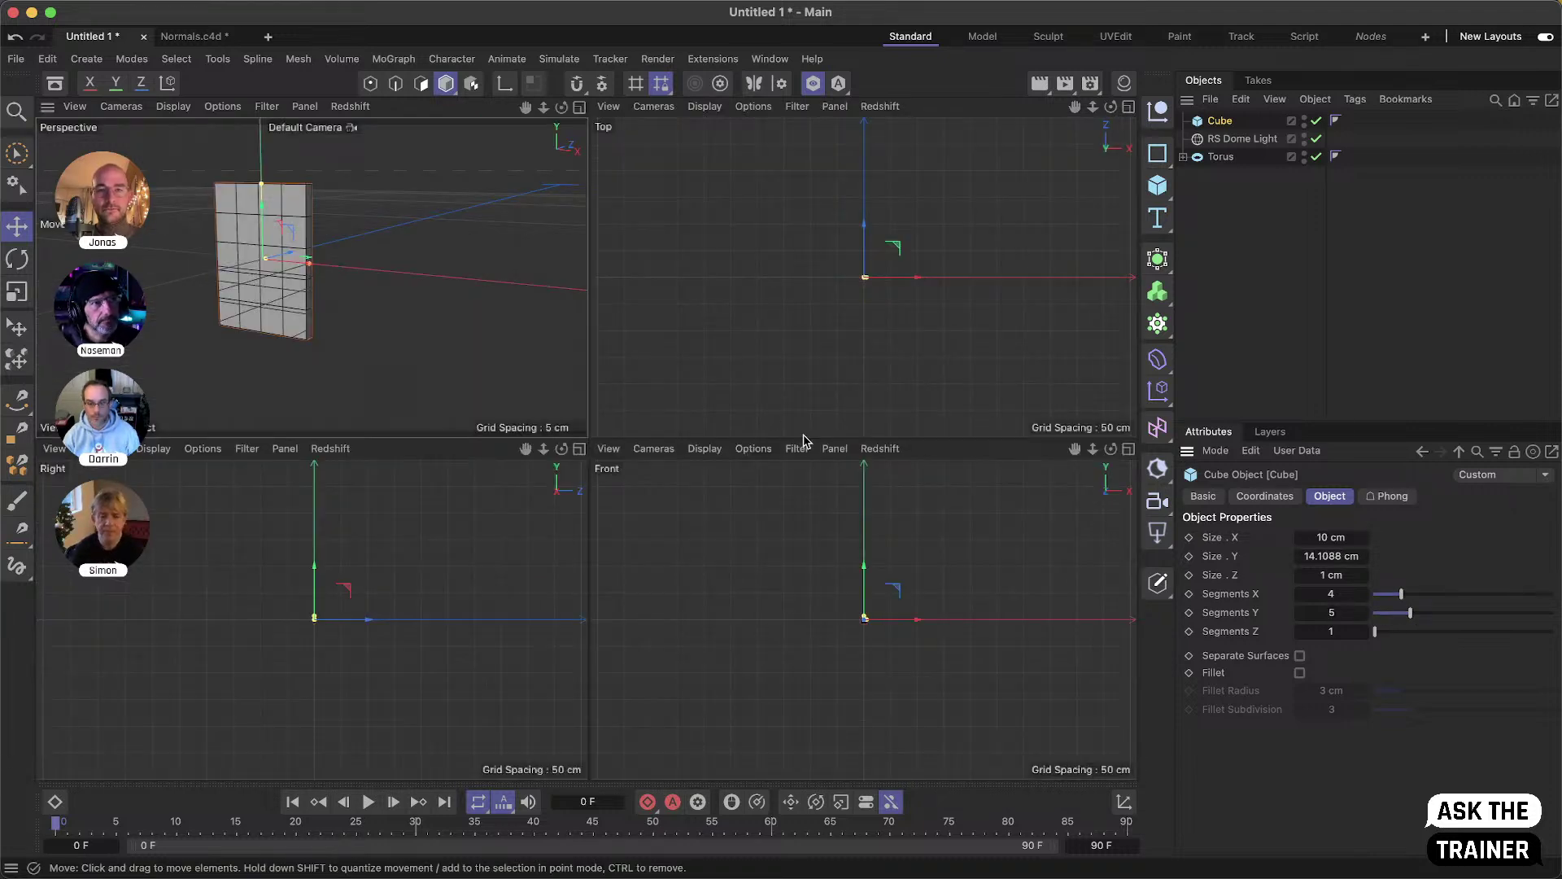
pyautogui.middleClick(864, 607)
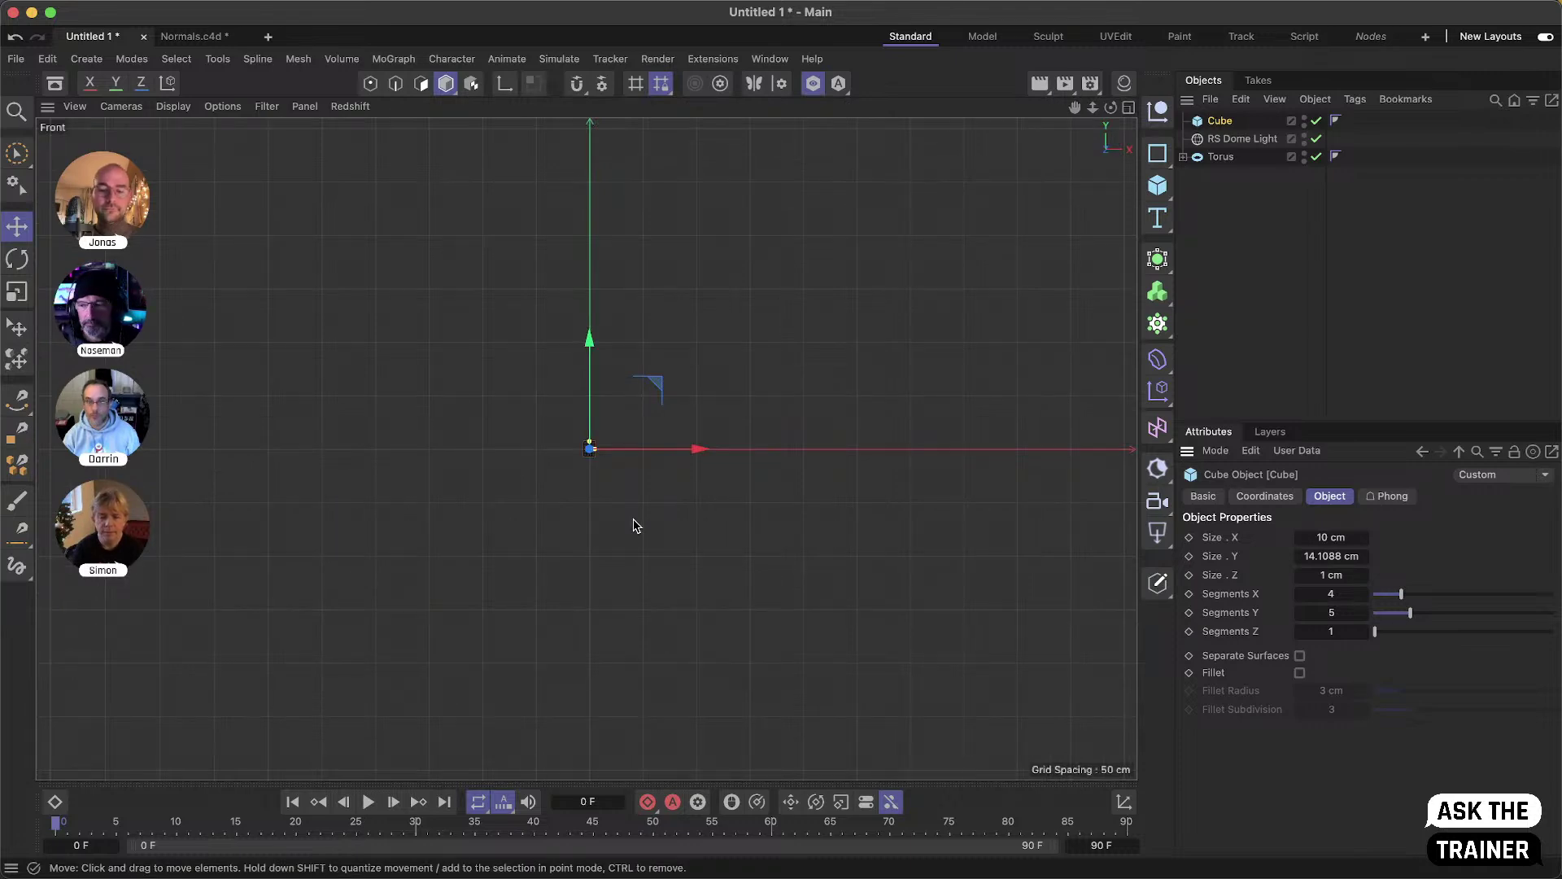
pyautogui.press('o')
pyautogui.scroll(-3, 659, 460)
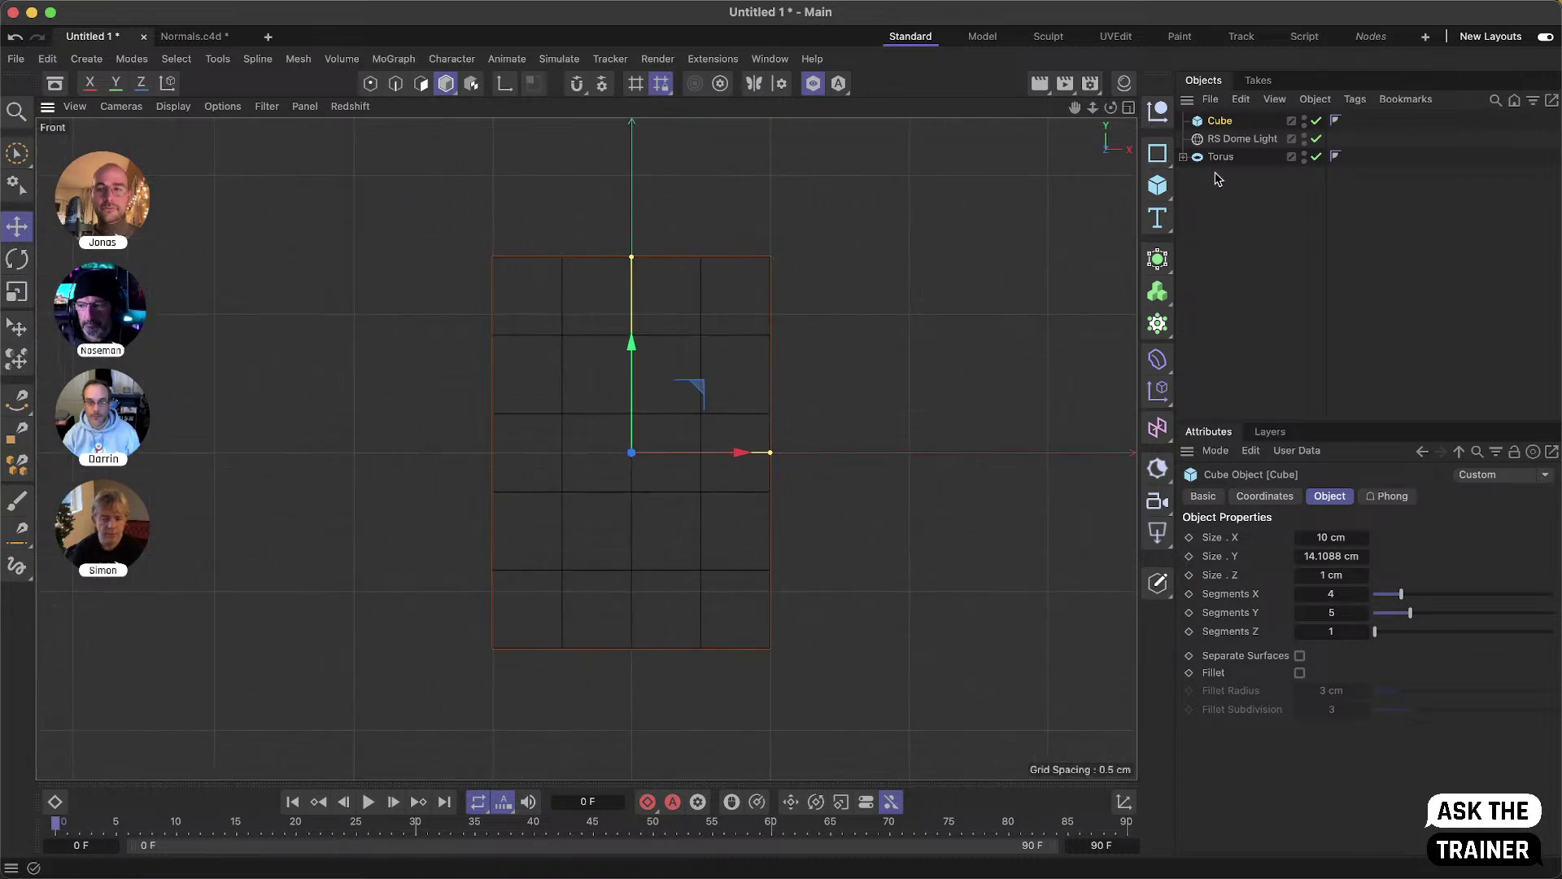
pyautogui.click(1157, 582)
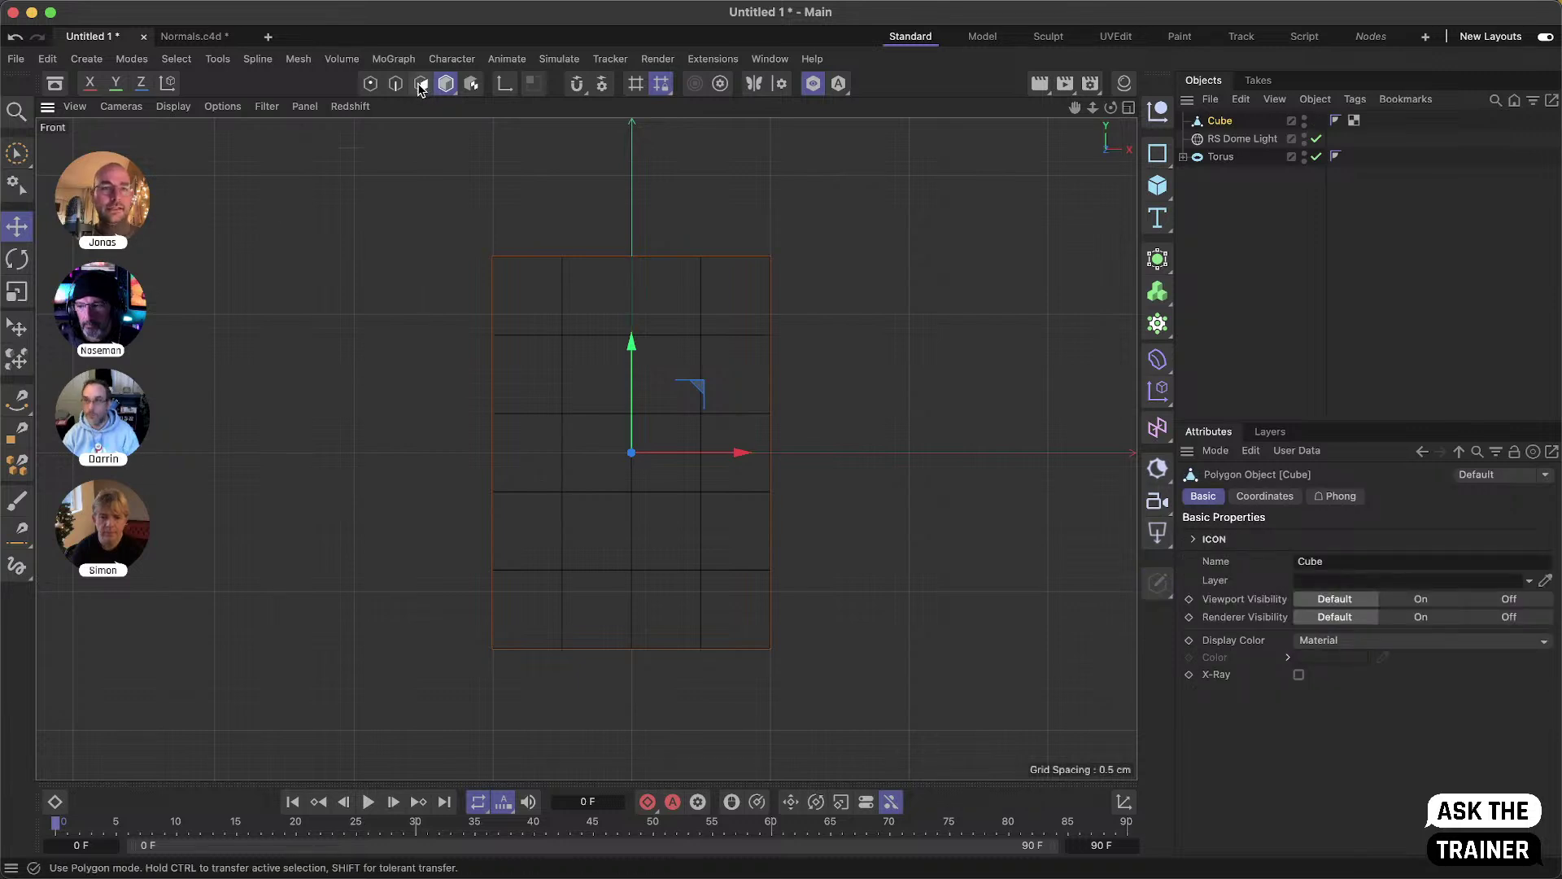
pyautogui.click(370, 84)
# - Push the panel's upper-left corner and left edge inward with the Magnet tool, using radii of 14.7 cm and 4.6 cm
pyautogui.click(29, 714)
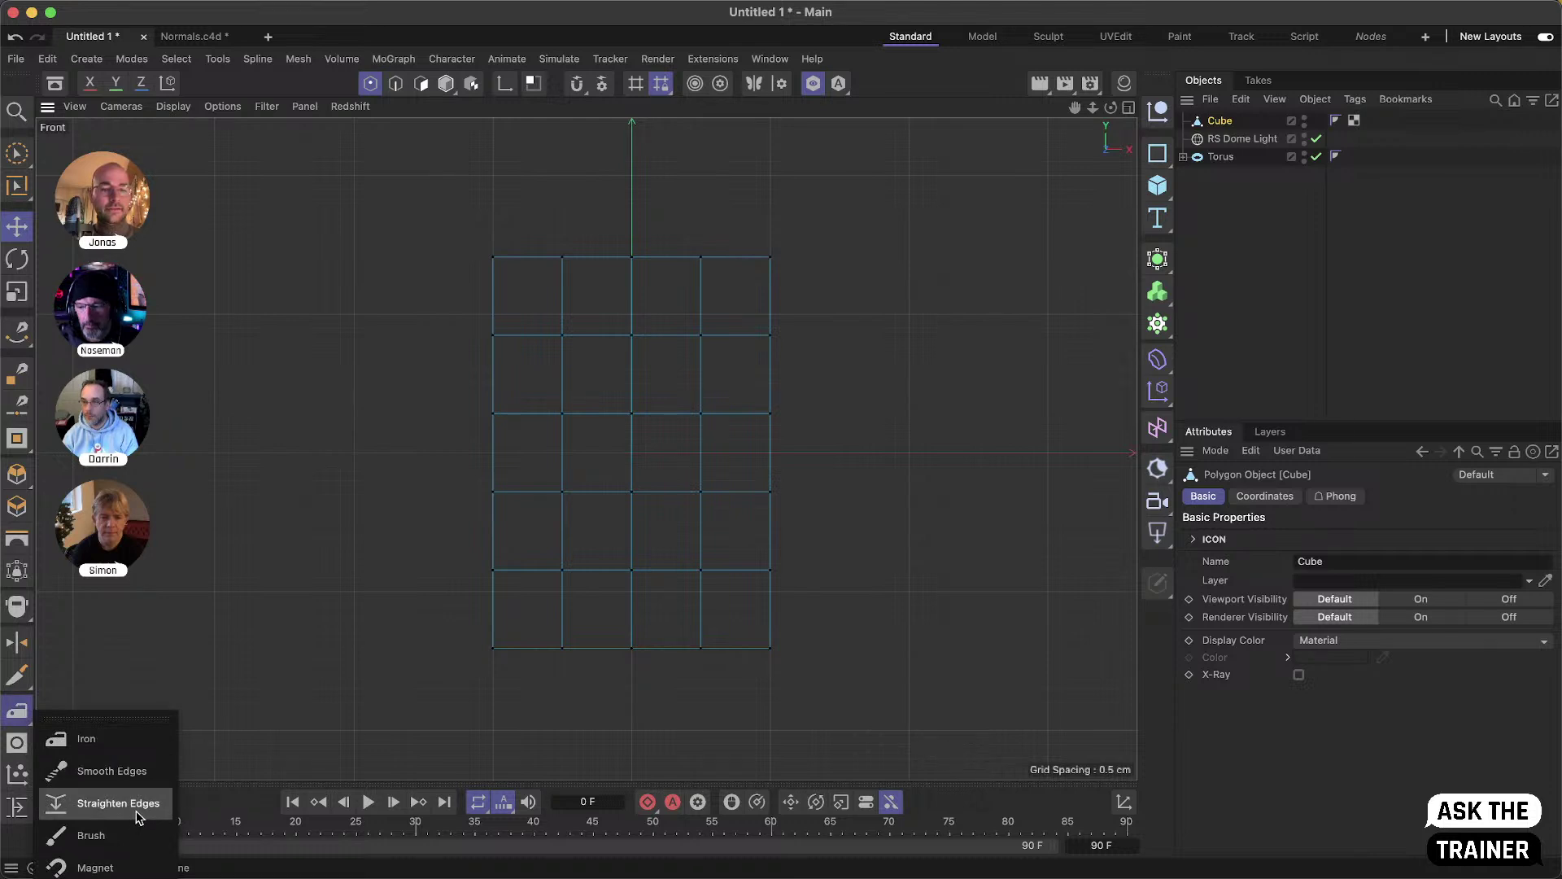
pyautogui.click(148, 864)
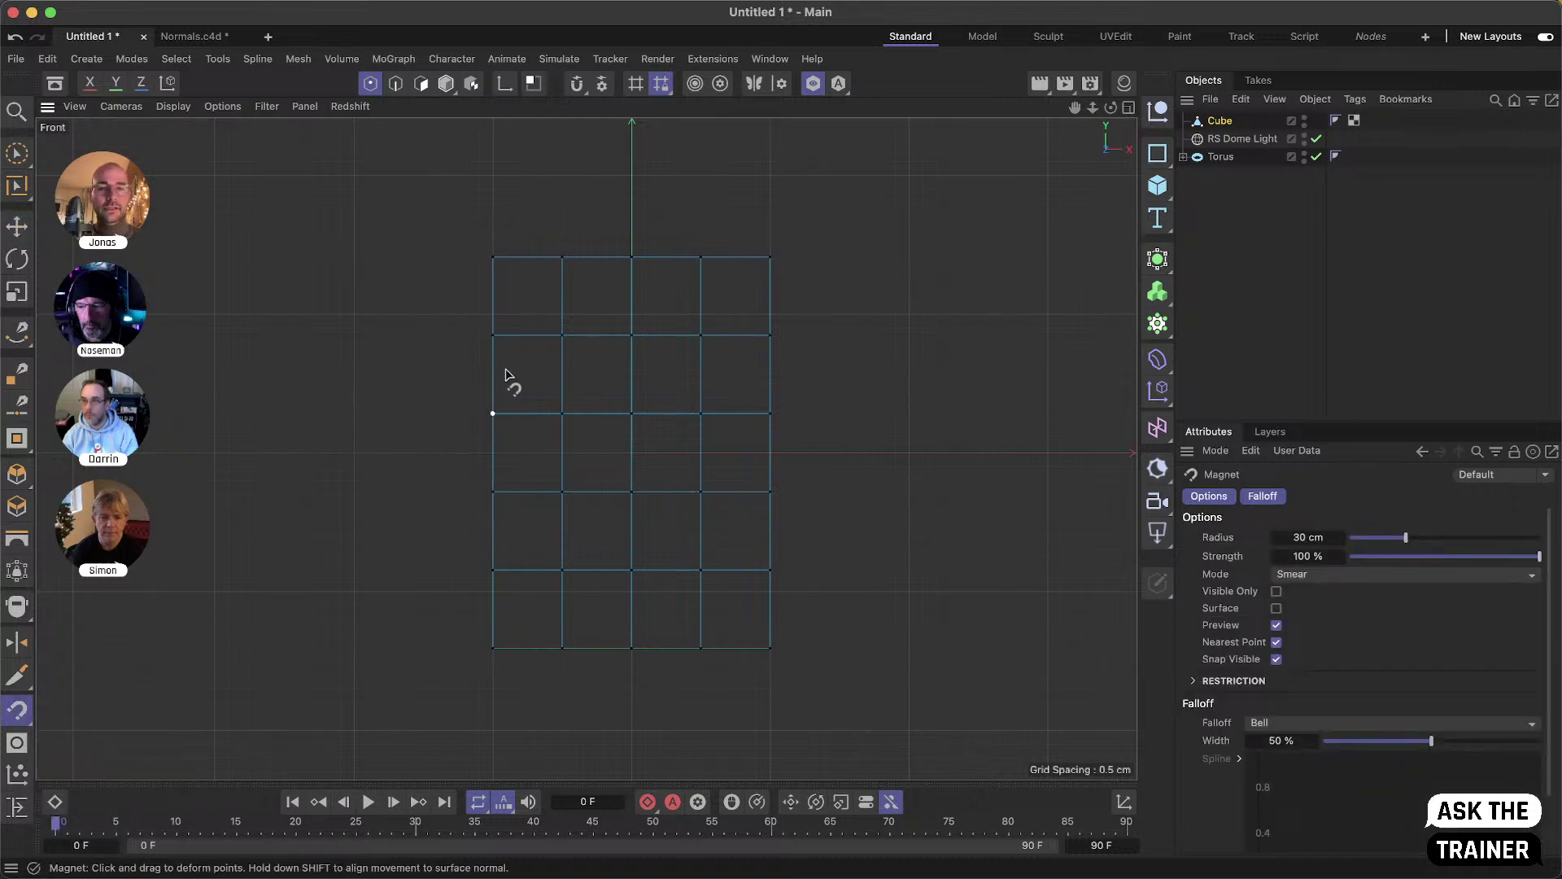
pyautogui.moveTo(1406, 538)
pyautogui.mouseDown()
pyautogui.moveTo(1386, 554)
pyautogui.moveTo(1381, 540)
pyautogui.mouseUp()
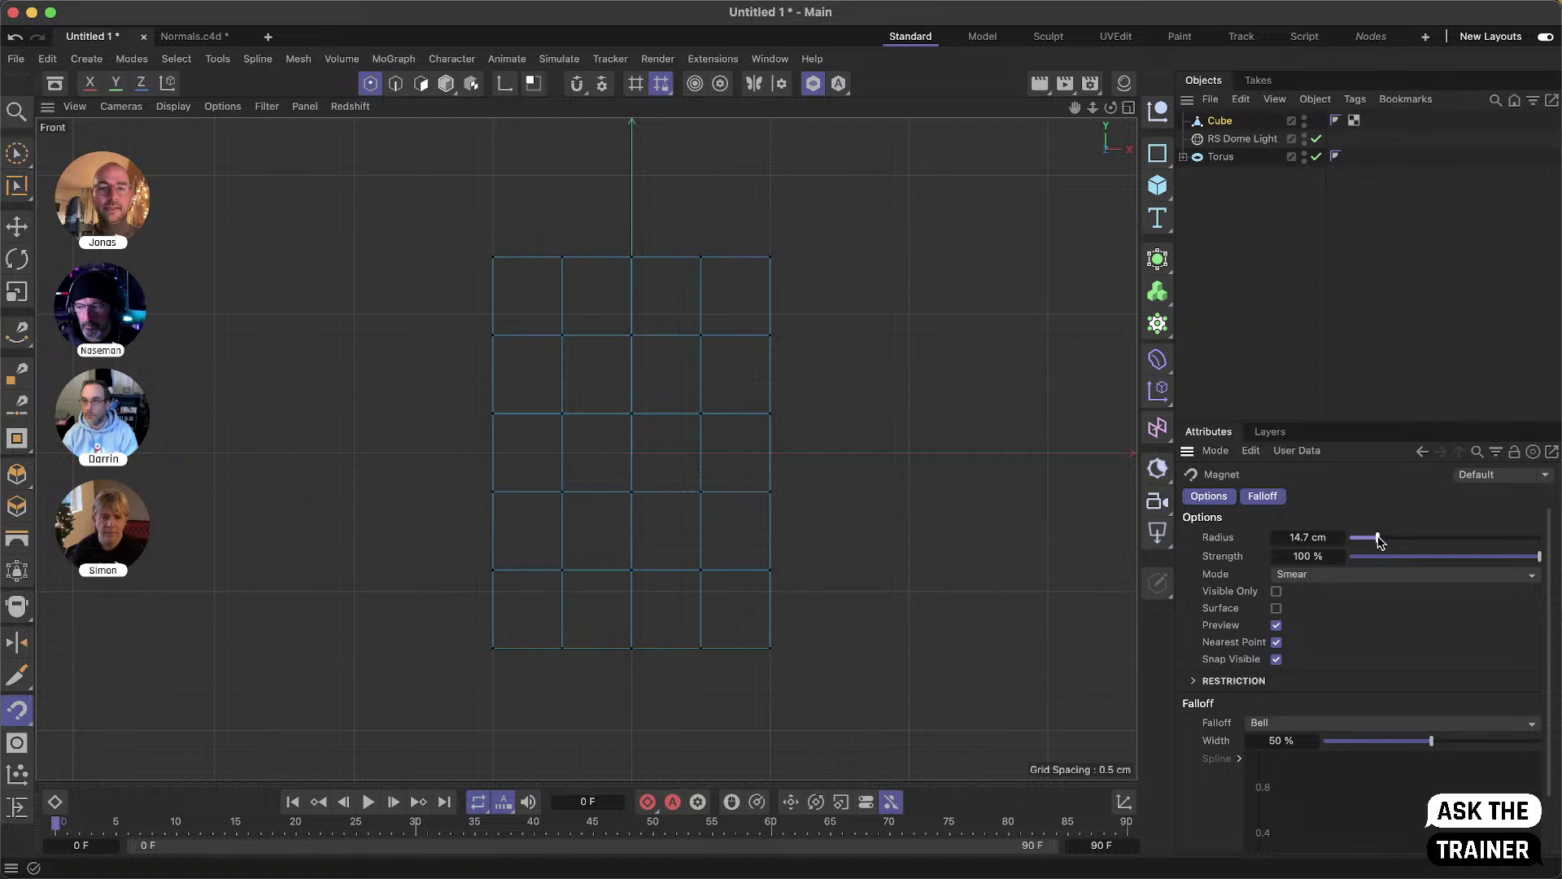
pyautogui.moveTo(495, 268); pyautogui.dragTo(551, 339)
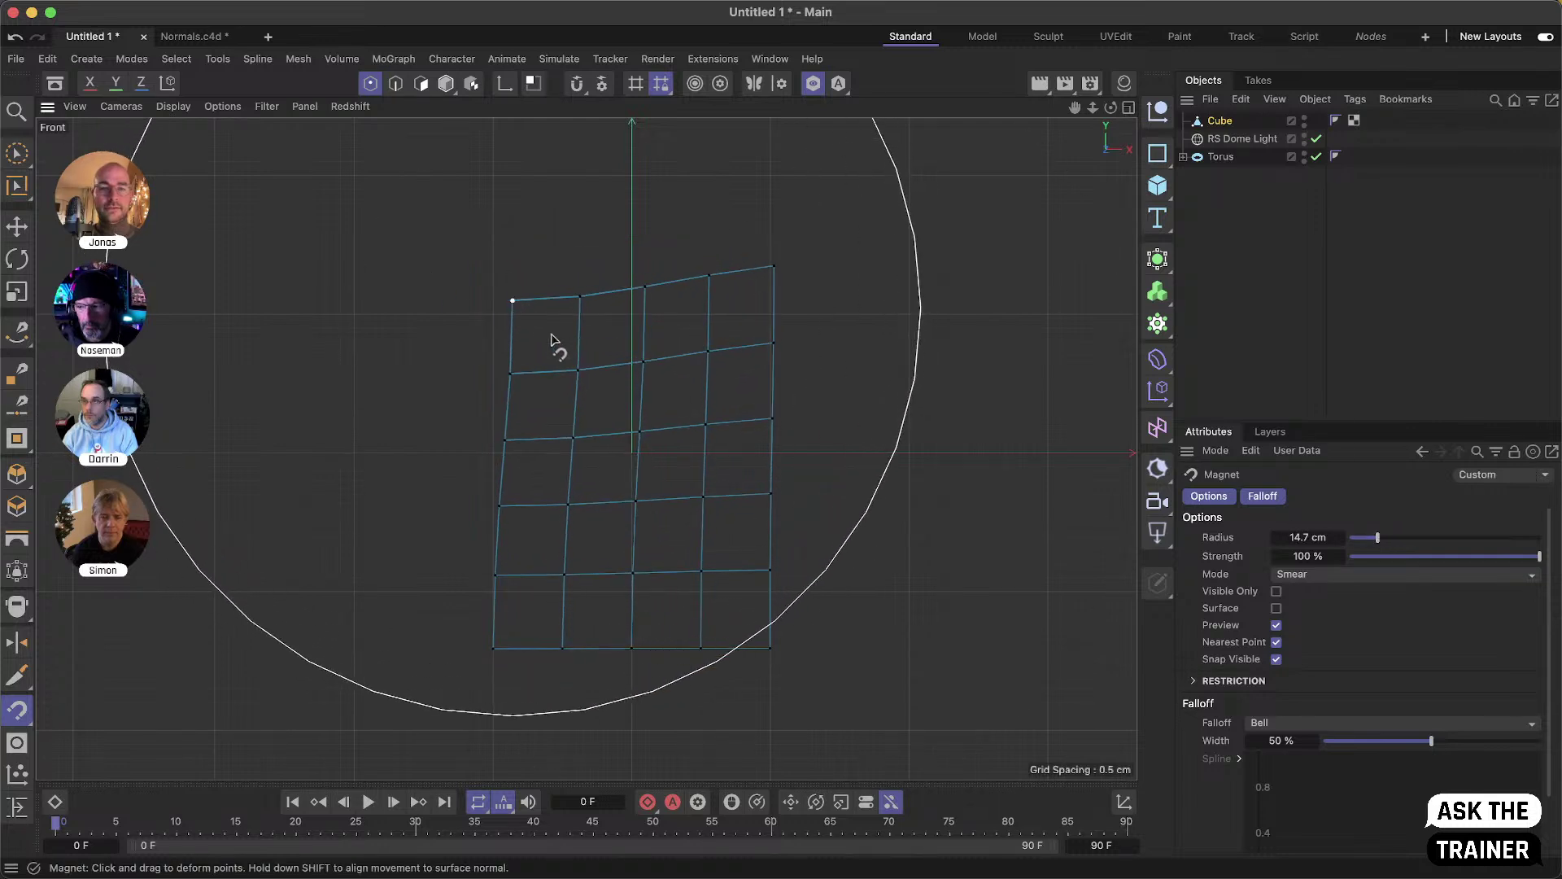
pyautogui.moveTo(1375, 539); pyautogui.dragTo(1359, 539)
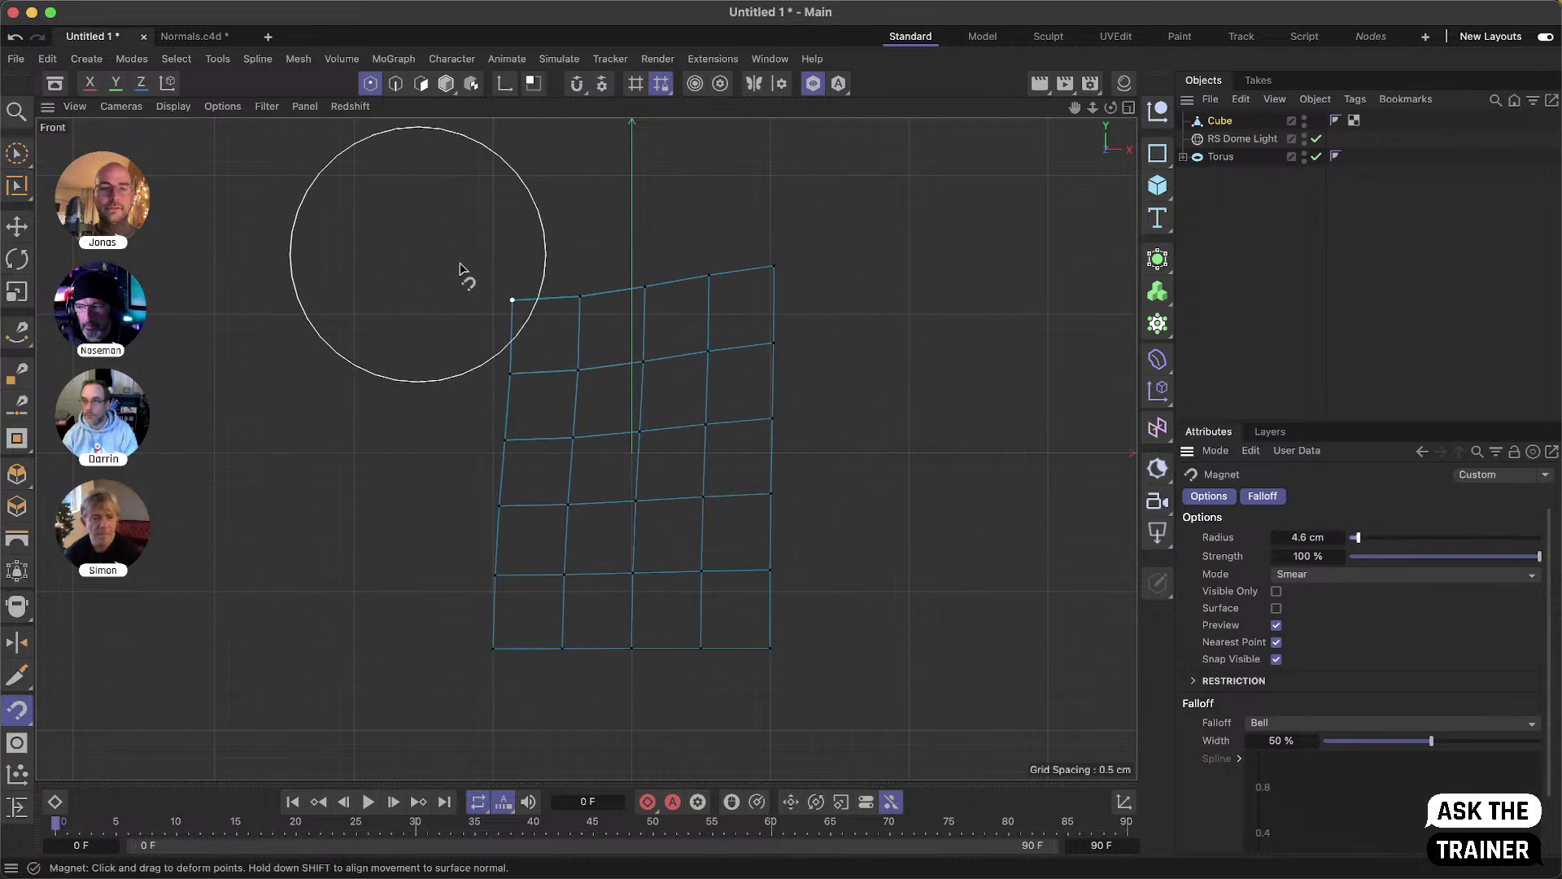
pyautogui.moveTo(515, 303); pyautogui.dragTo(570, 354)
pyautogui.moveTo(499, 491); pyautogui.dragTo(510, 499)
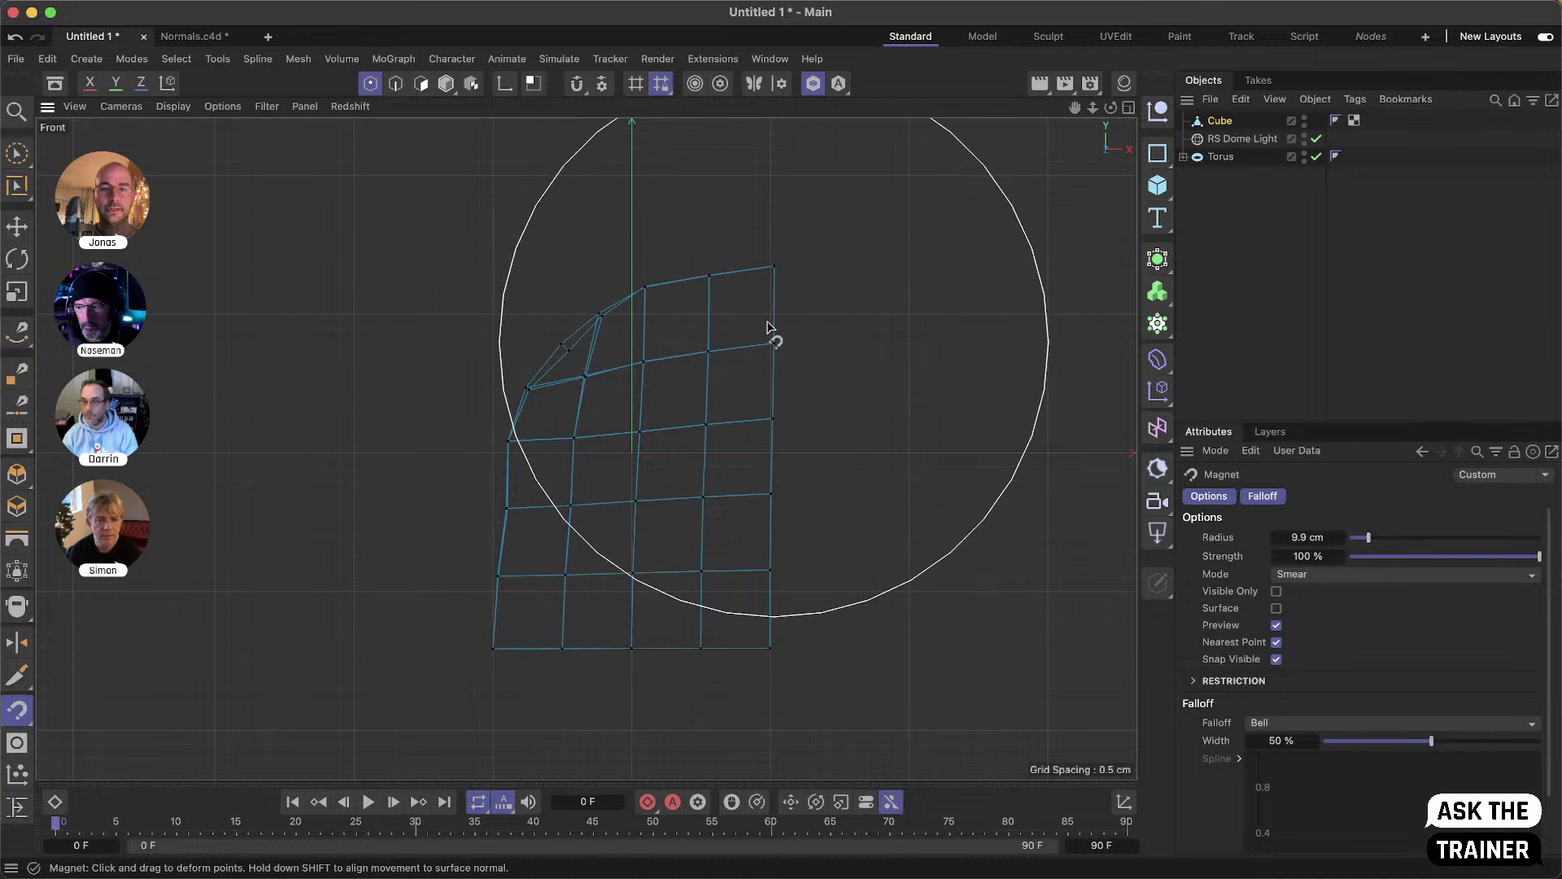
# - Pull the panel's right side and lower corners inward with the Magnet tool at a 9.9 cm radius, forming an irregular flake
pyautogui.moveTo(772, 337)
pyautogui.mouseDown()
pyautogui.moveTo(729, 332)
pyautogui.moveTo(721, 269)
pyautogui.moveTo(670, 268)
pyautogui.moveTo(687, 269)
pyautogui.mouseUp()
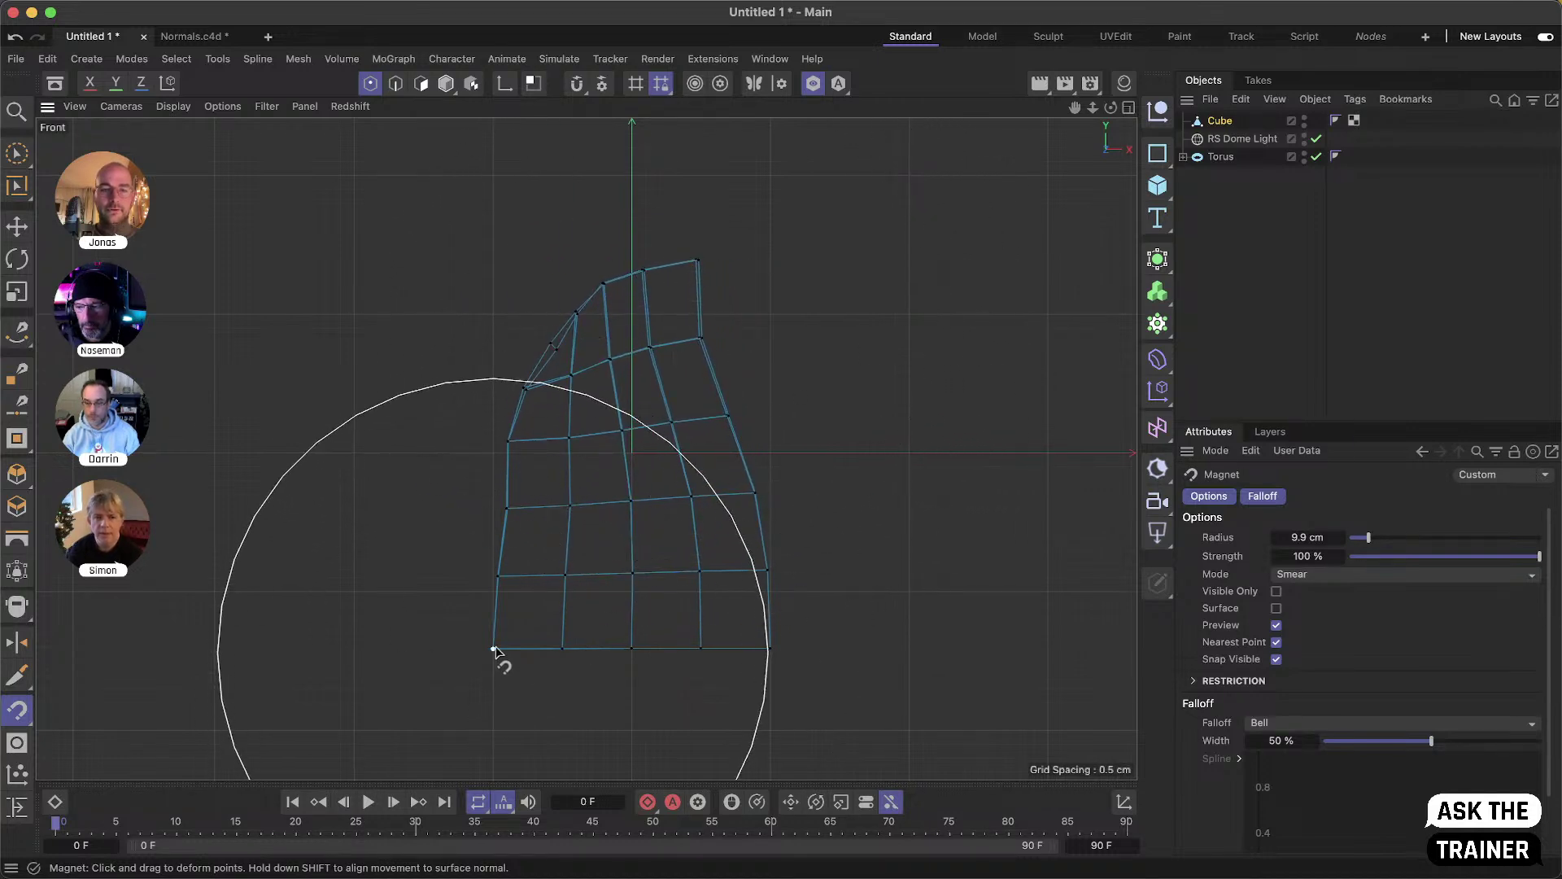
pyautogui.moveTo(498, 653); pyautogui.dragTo(543, 668)
pyautogui.moveTo(764, 628)
pyautogui.mouseDown()
pyautogui.moveTo(740, 593)
pyautogui.moveTo(716, 600)
pyautogui.mouseUp()
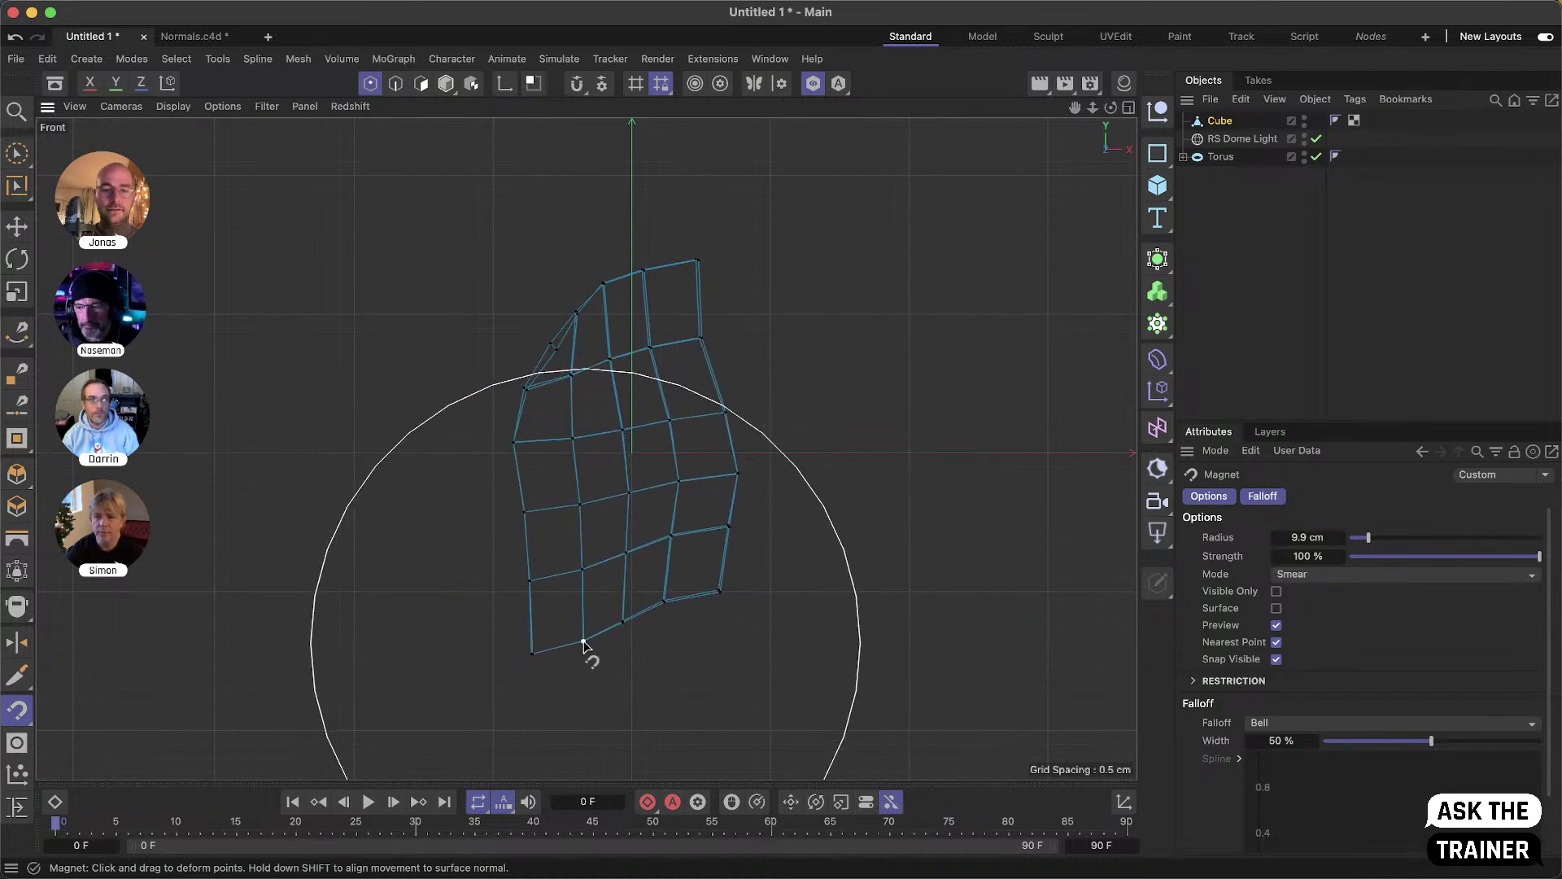
pyautogui.moveTo(584, 642); pyautogui.dragTo(583, 636)
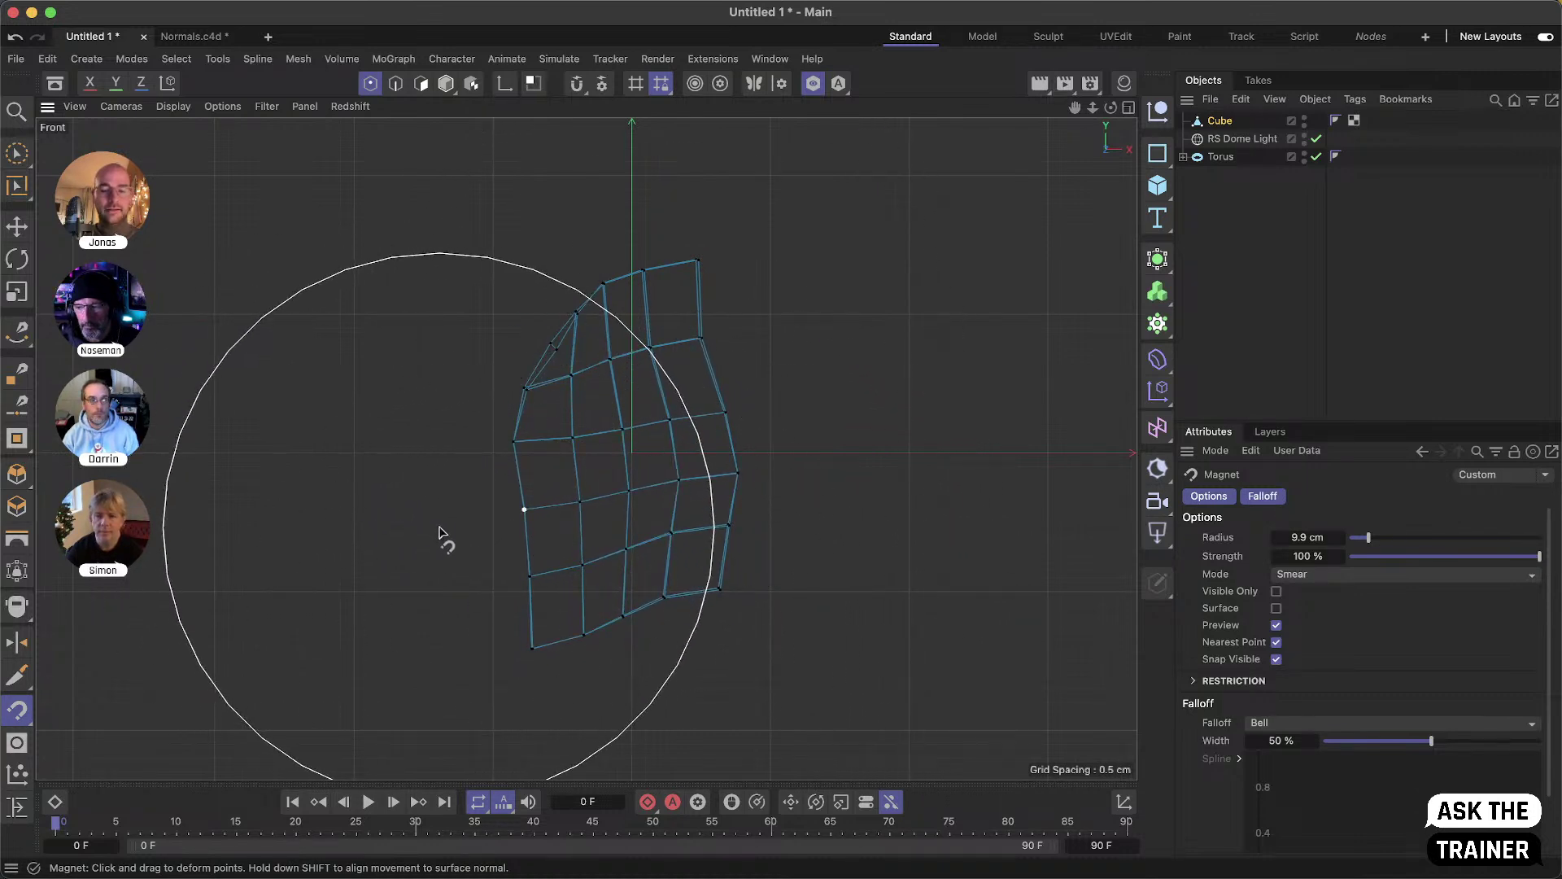
# - Select all points of the flake with Rectangle Selection and move them up so its base sits near the origin
pyautogui.moveTo(0, 155); pyautogui.dragTo(3, 156)
pyautogui.click(17, 153)
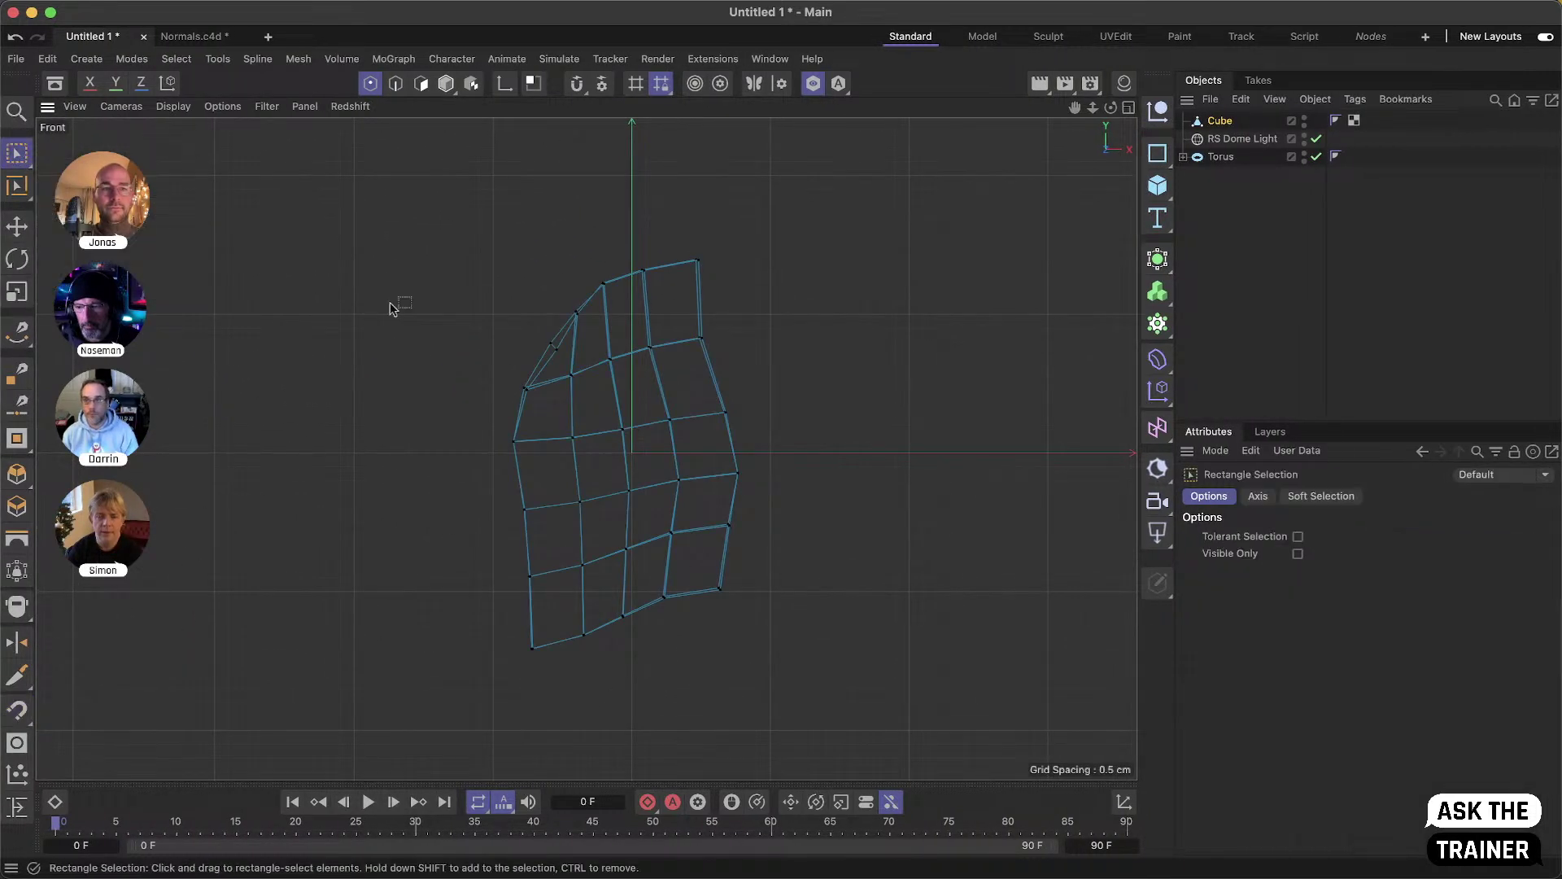
pyautogui.moveTo(476, 234); pyautogui.dragTo(580, 402)
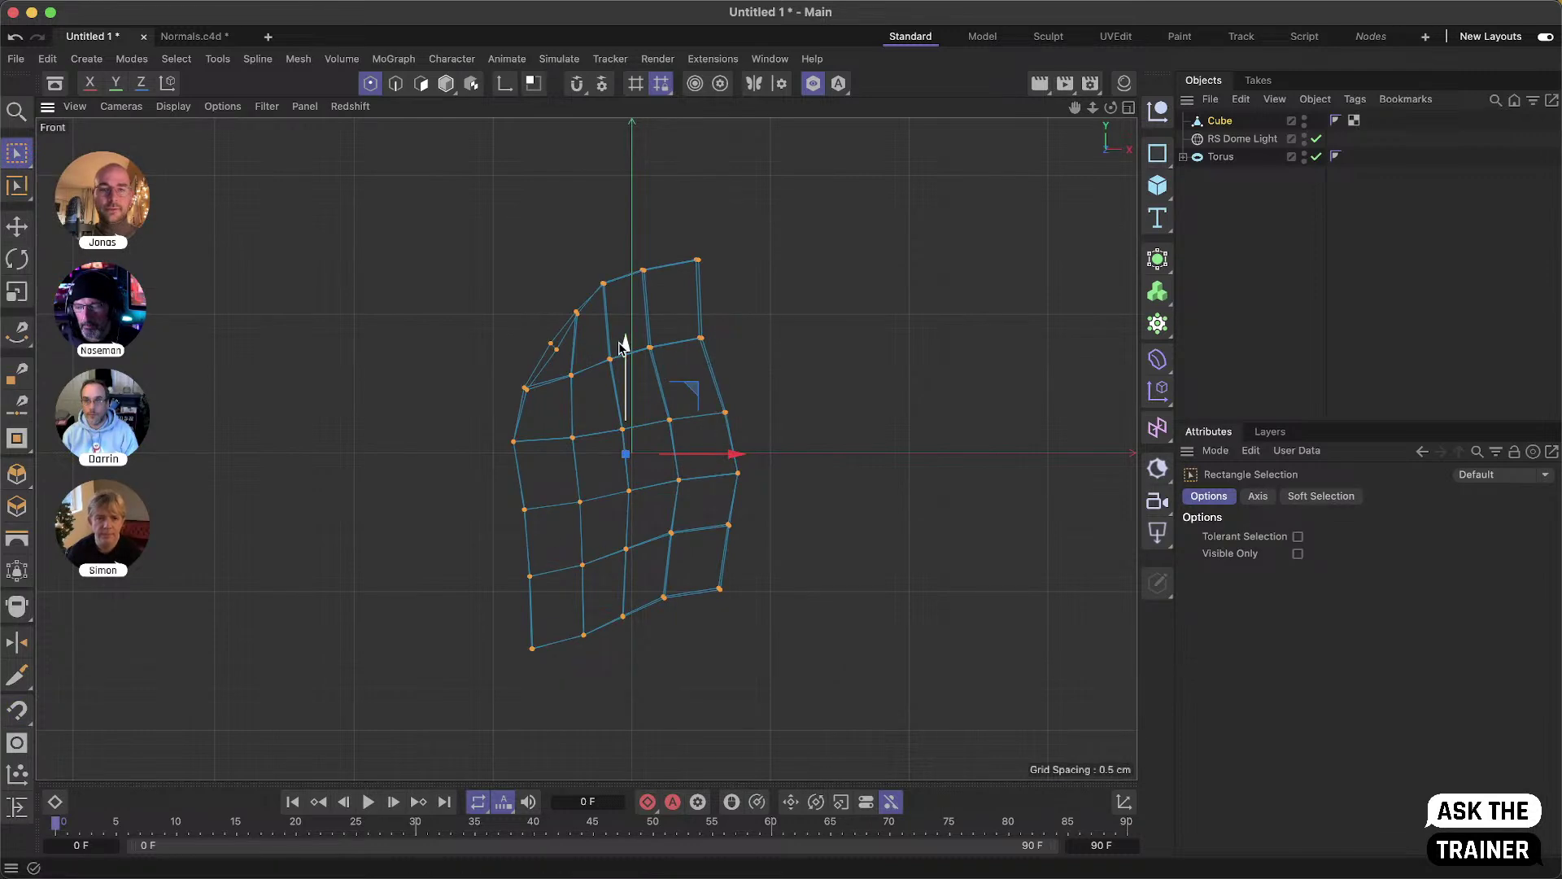
pyautogui.moveTo(623, 343); pyautogui.dragTo(646, 199)
pyautogui.keyDown('alt'); pyautogui.moveTo(634, 204); pyautogui.dragTo(654, 358, button='middle'); pyautogui.keyUp('alt')
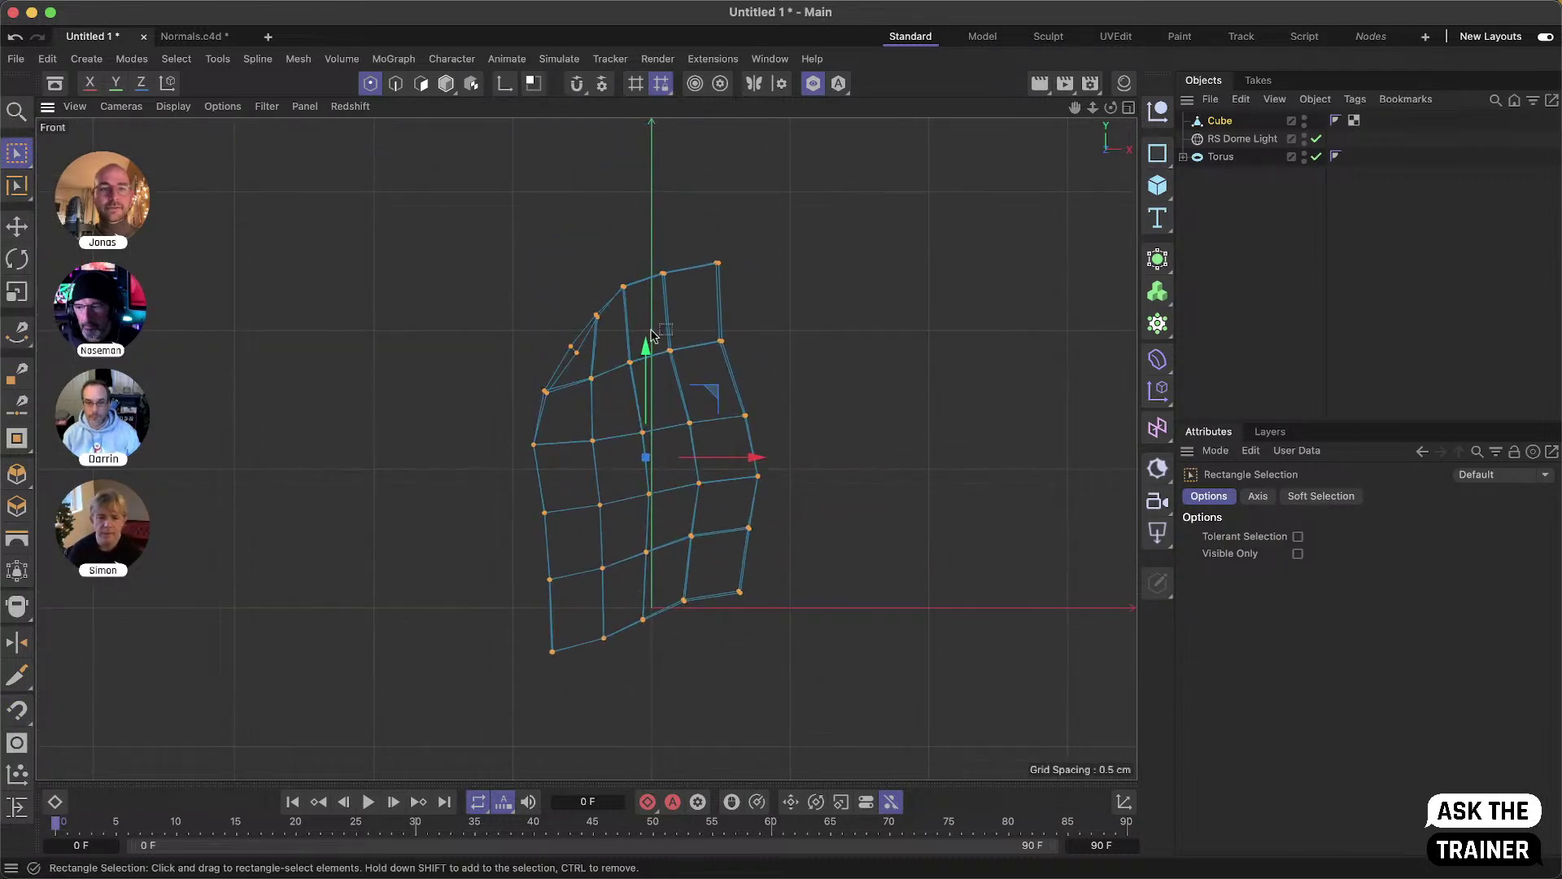
# - Return to the perspective view and nest the flake's Cube object under a new null
pyautogui.middleClick(785, 349)
pyautogui.scroll(-3, 271, 249)
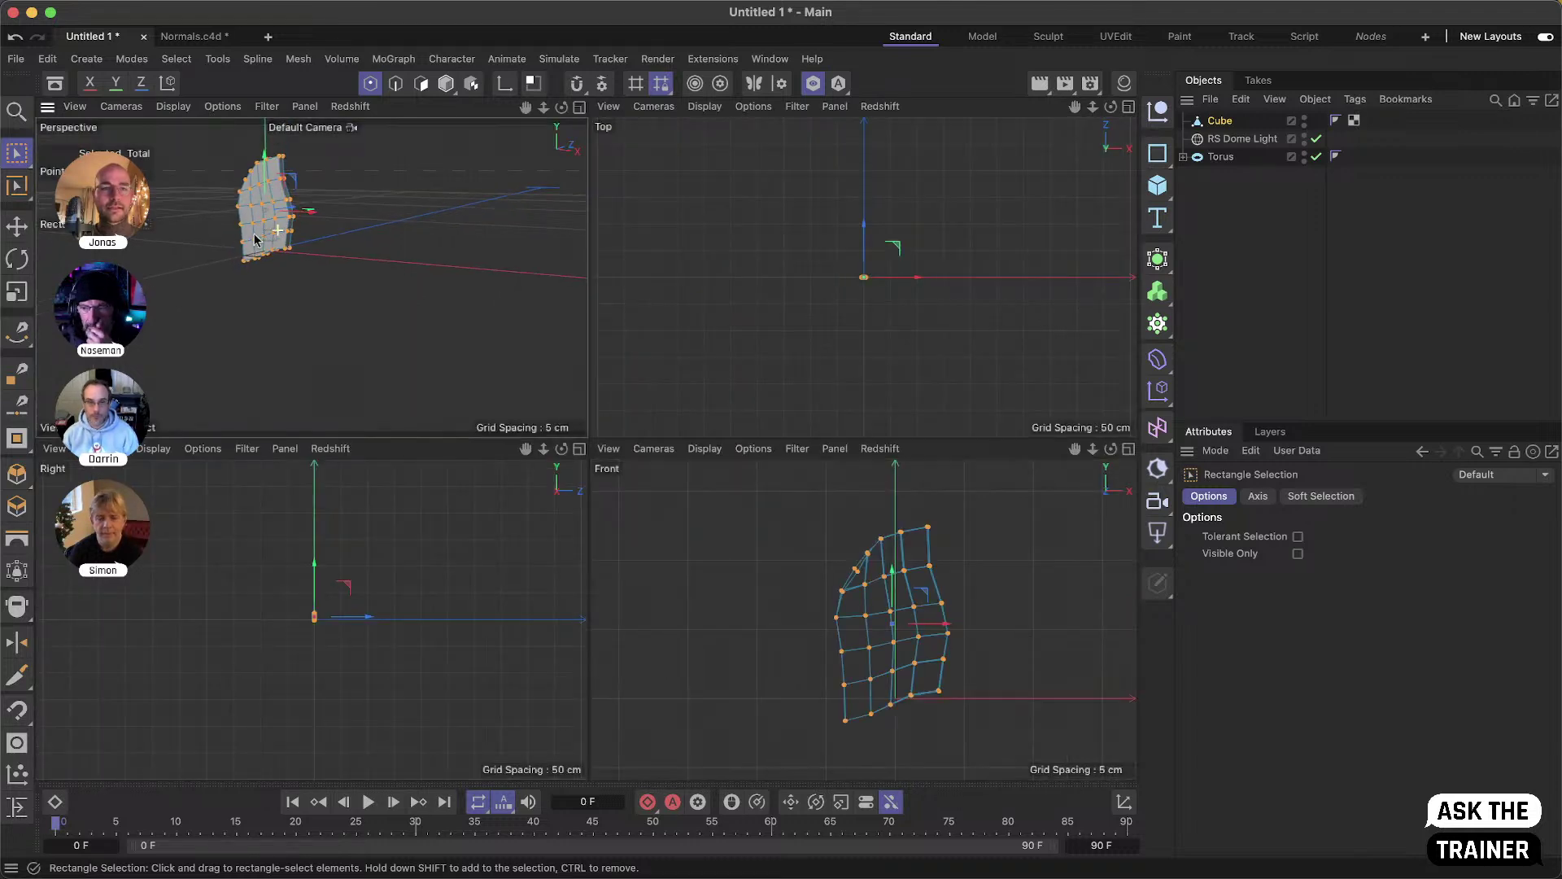
pyautogui.keyDown('alt'); pyautogui.moveTo(267, 225); pyautogui.dragTo(326, 308, button='middle'); pyautogui.keyUp('alt')
pyautogui.keyDown('alt'); pyautogui.moveTo(336, 290); pyautogui.dragTo(326, 324); pyautogui.keyUp('alt')
pyautogui.middleClick(325, 324)
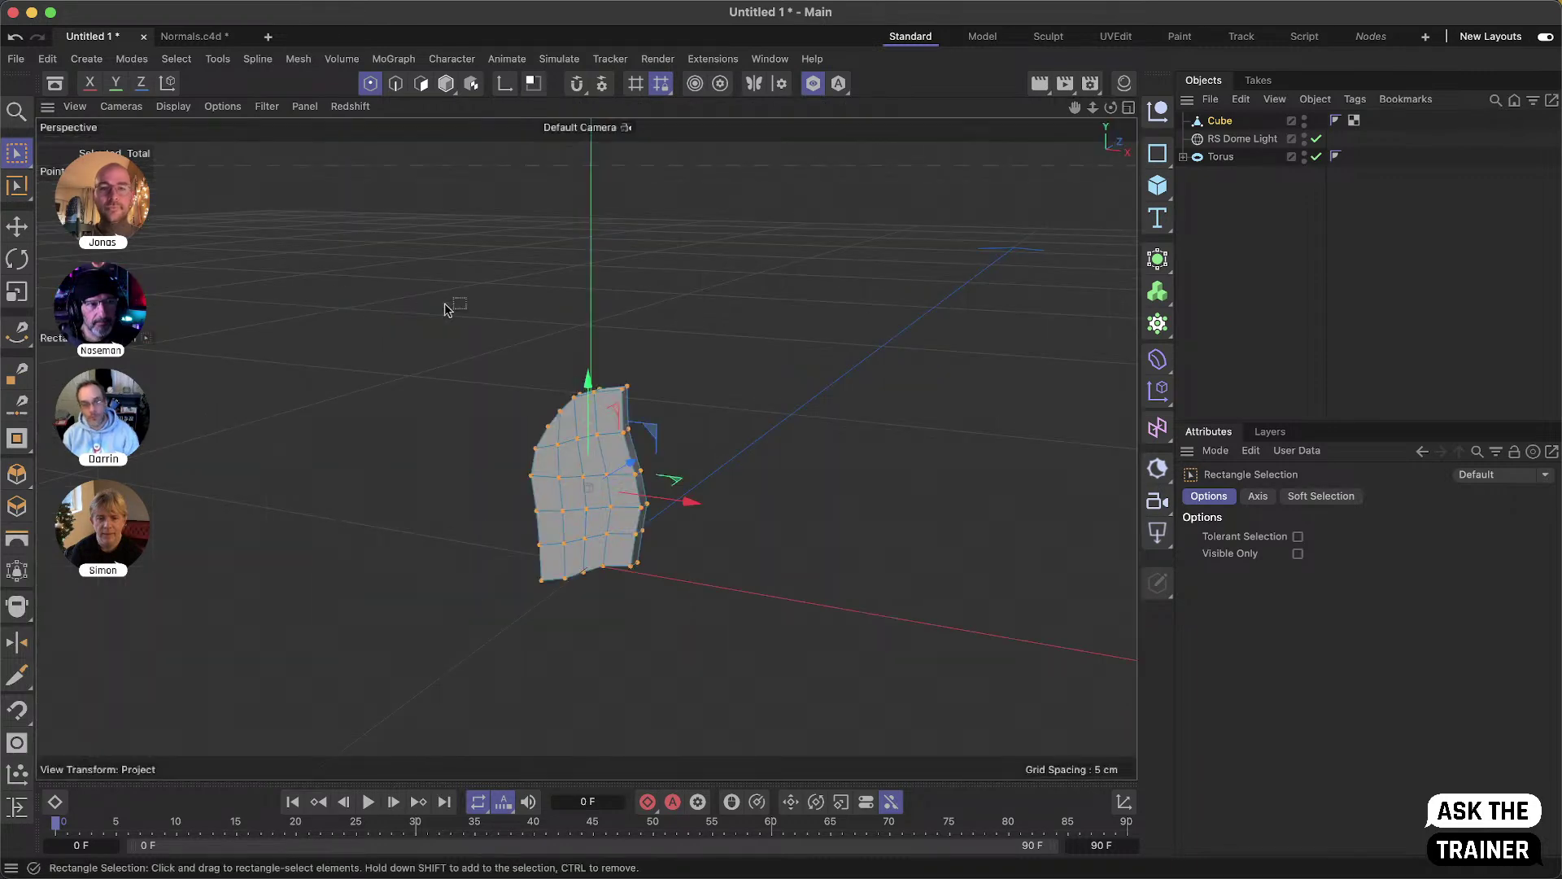
pyautogui.click(1219, 124)
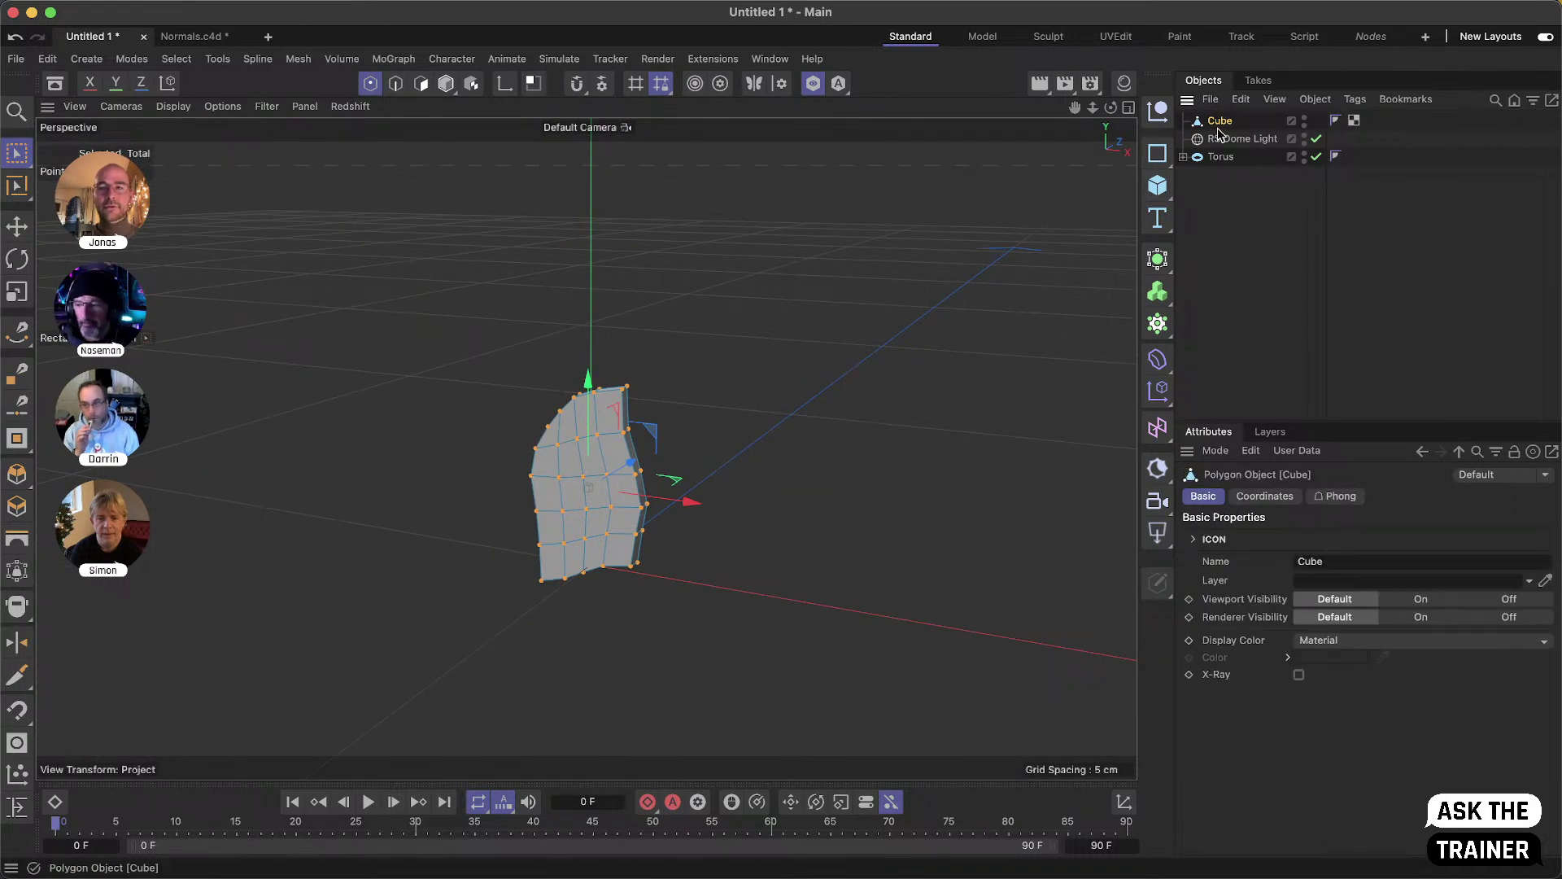
pyautogui.click(1159, 114)
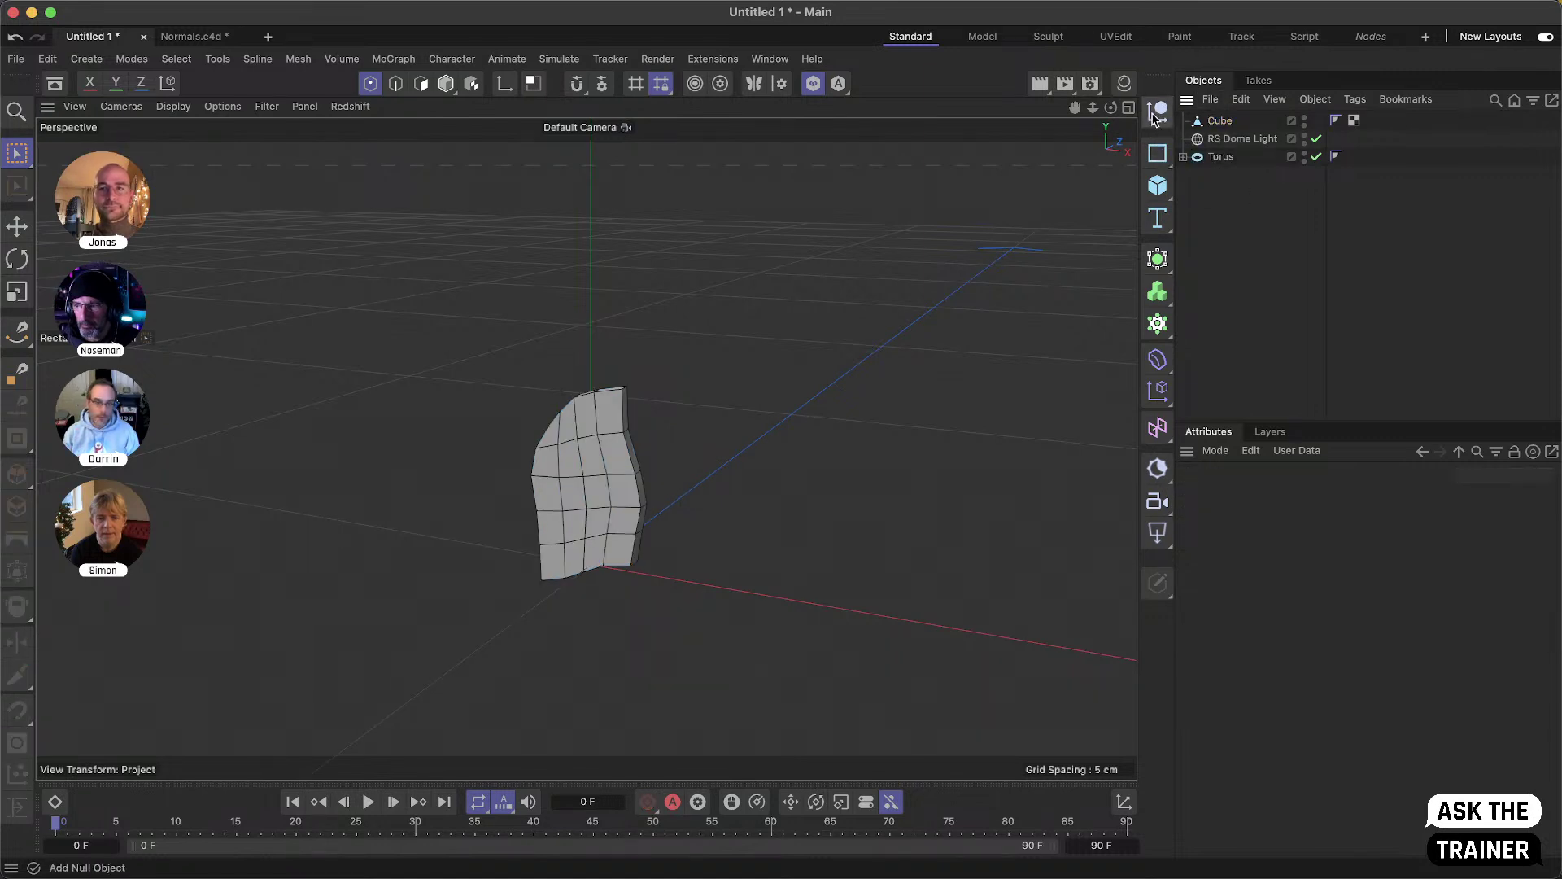
pyautogui.moveTo(1214, 140); pyautogui.dragTo(1221, 123)
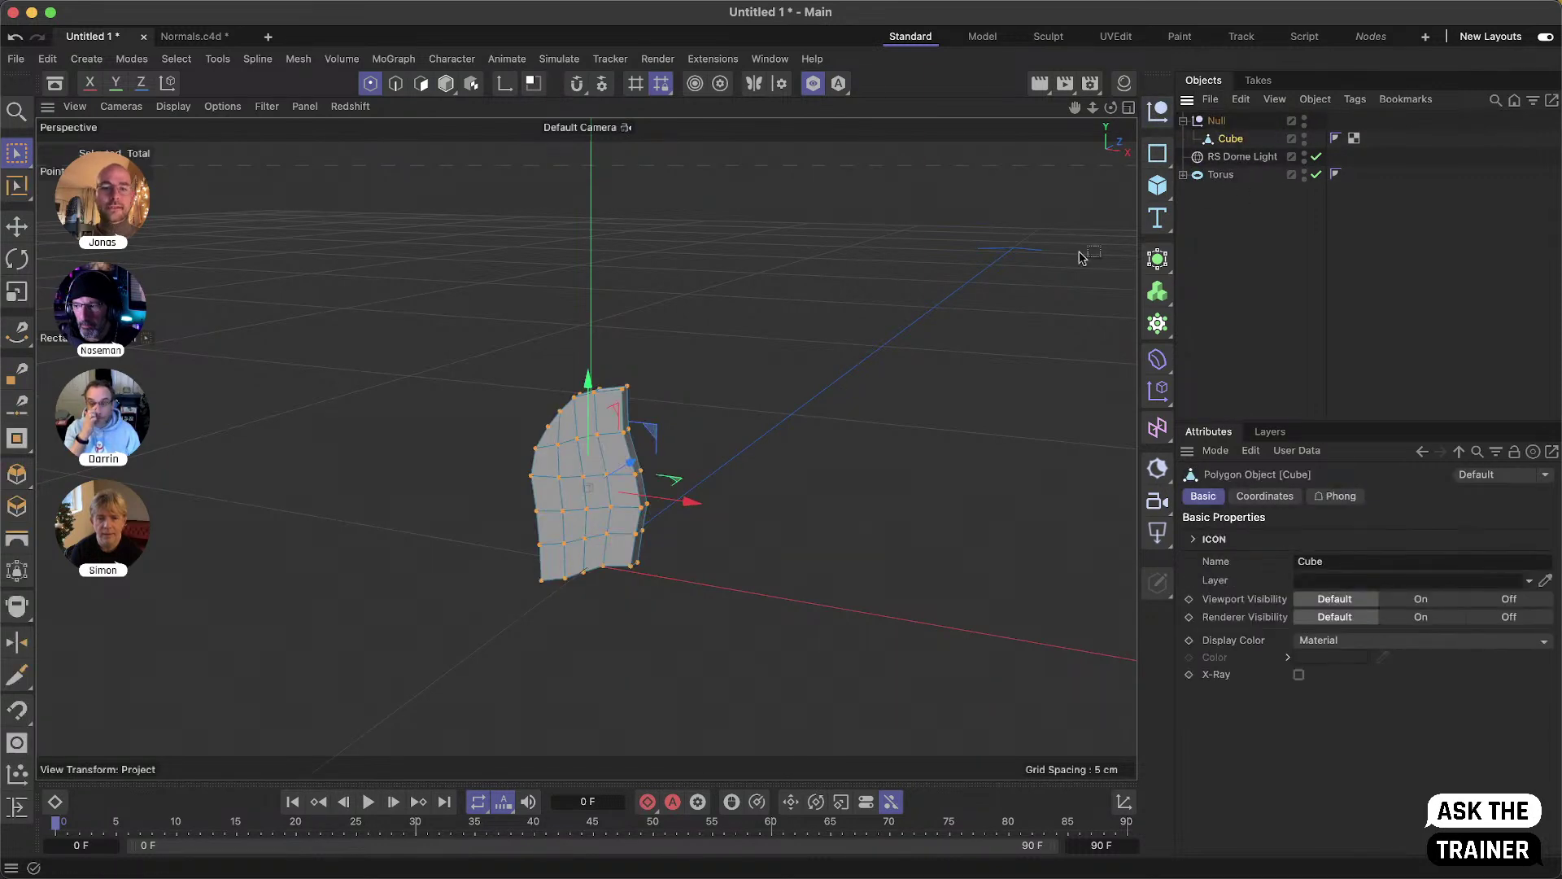
# - Add a Cloner as parent of the null and place it below the Torus in the object hierarchy
pyautogui.click(1242, 205)
pyautogui.click(1216, 120)
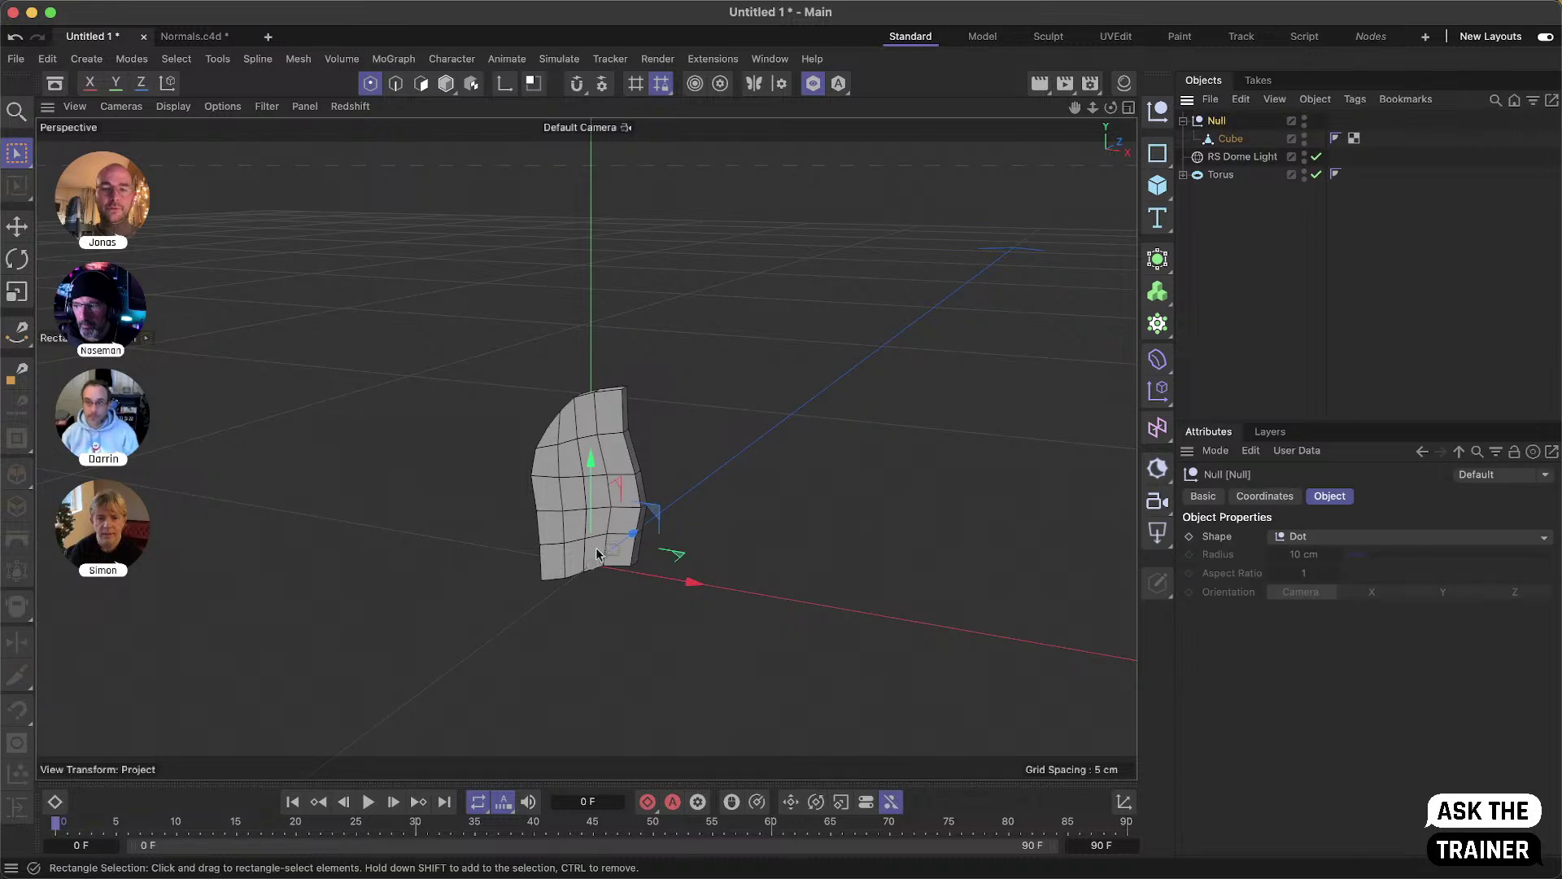
pyautogui.keyDown('alt'); pyautogui.moveTo(594, 529); pyautogui.dragTo(680, 488); pyautogui.keyUp('alt')
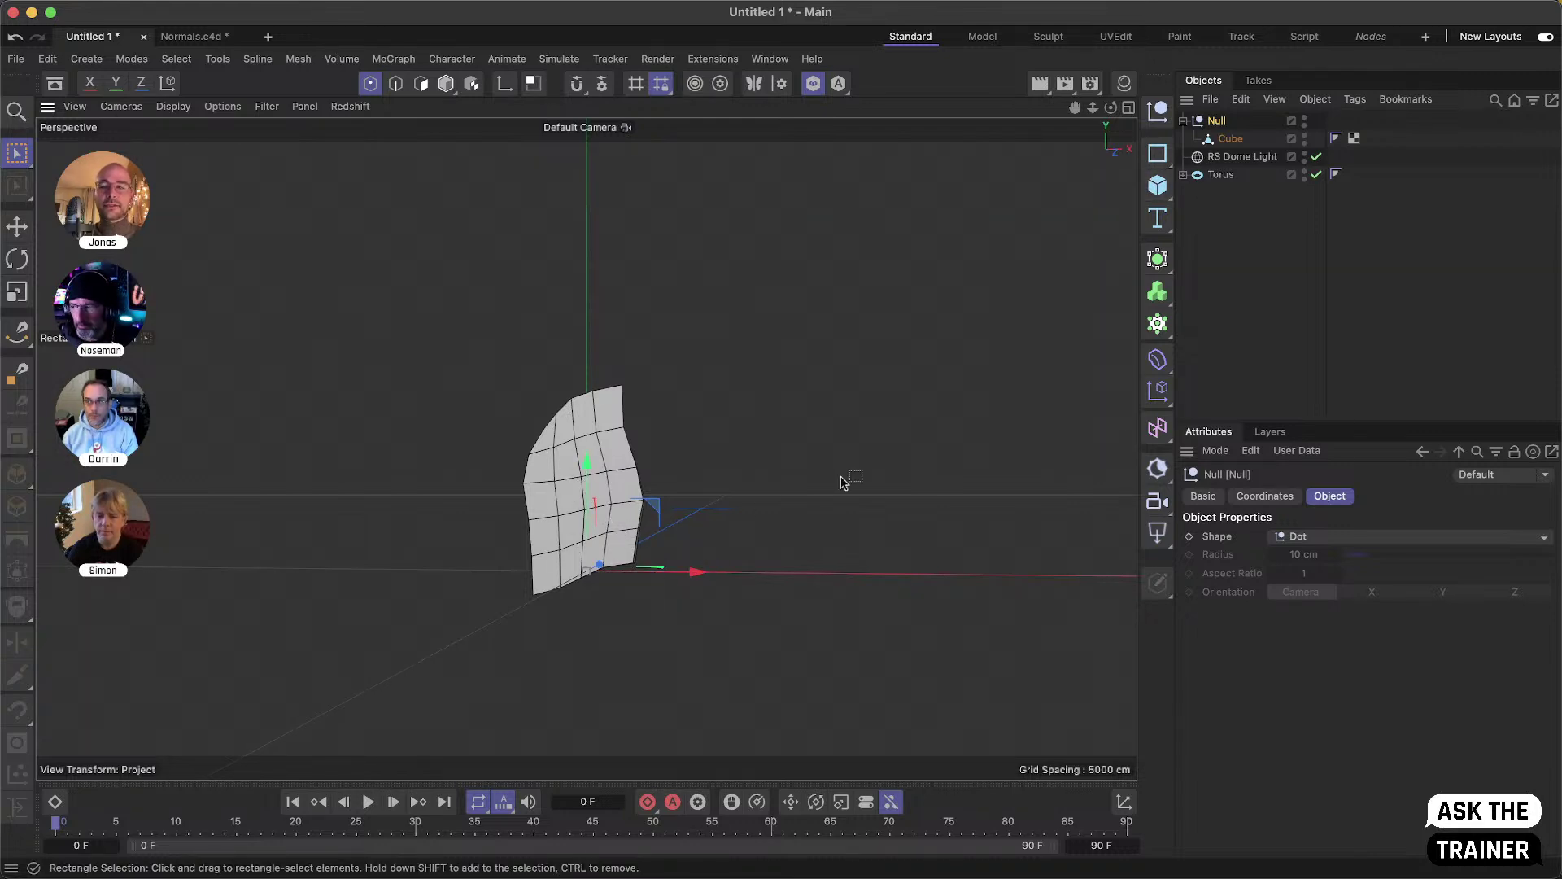
pyautogui.keyDown('alt'); pyautogui.click(1157, 323); pyautogui.keyUp('alt')
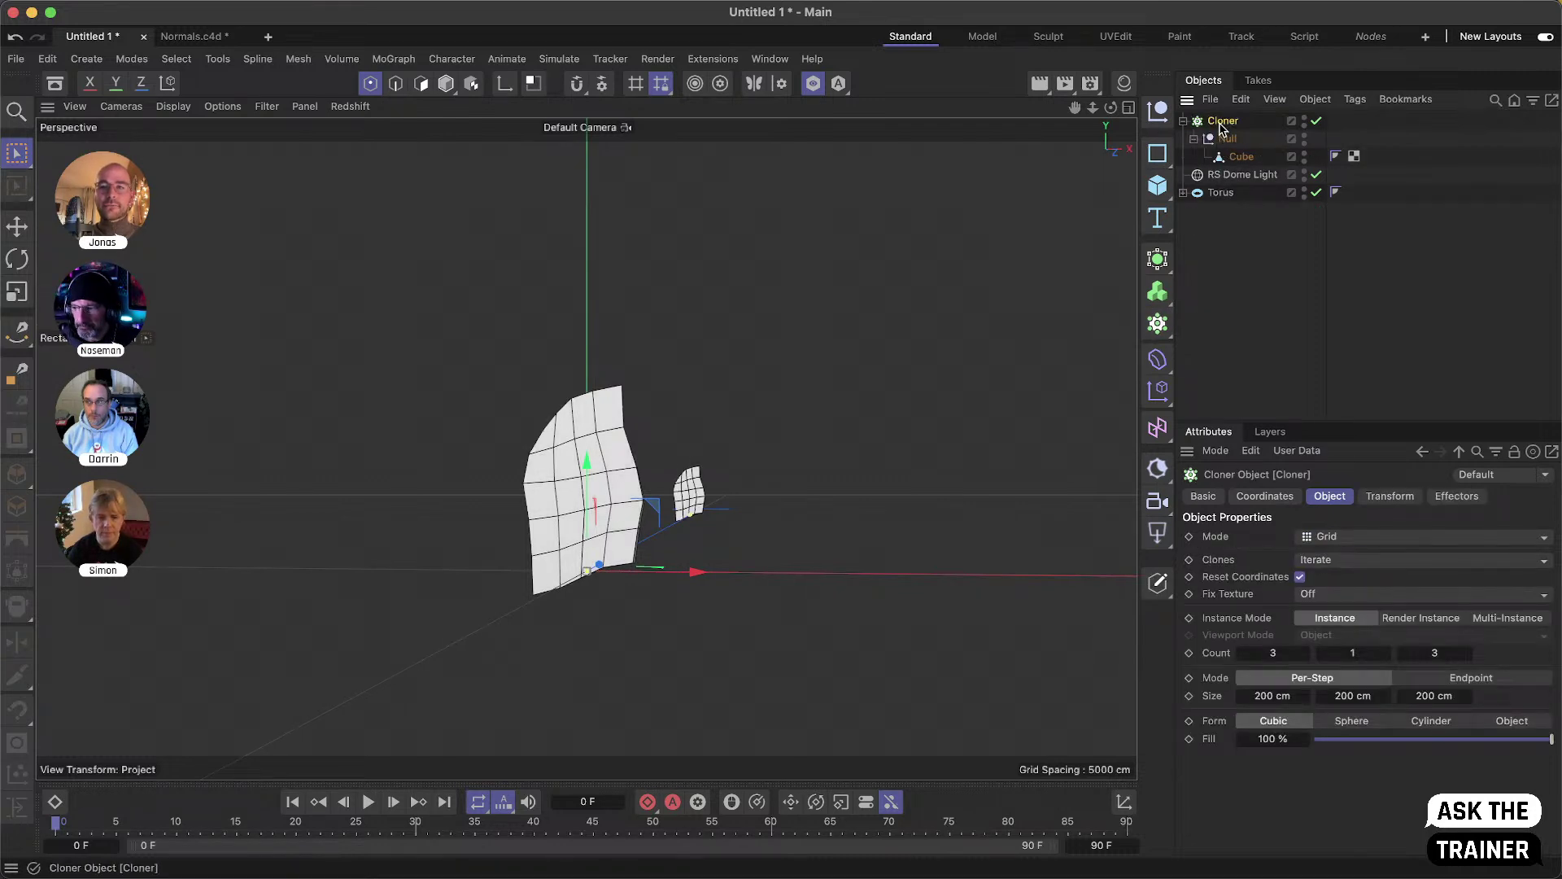
pyautogui.moveTo(1221, 123); pyautogui.dragTo(1225, 236)
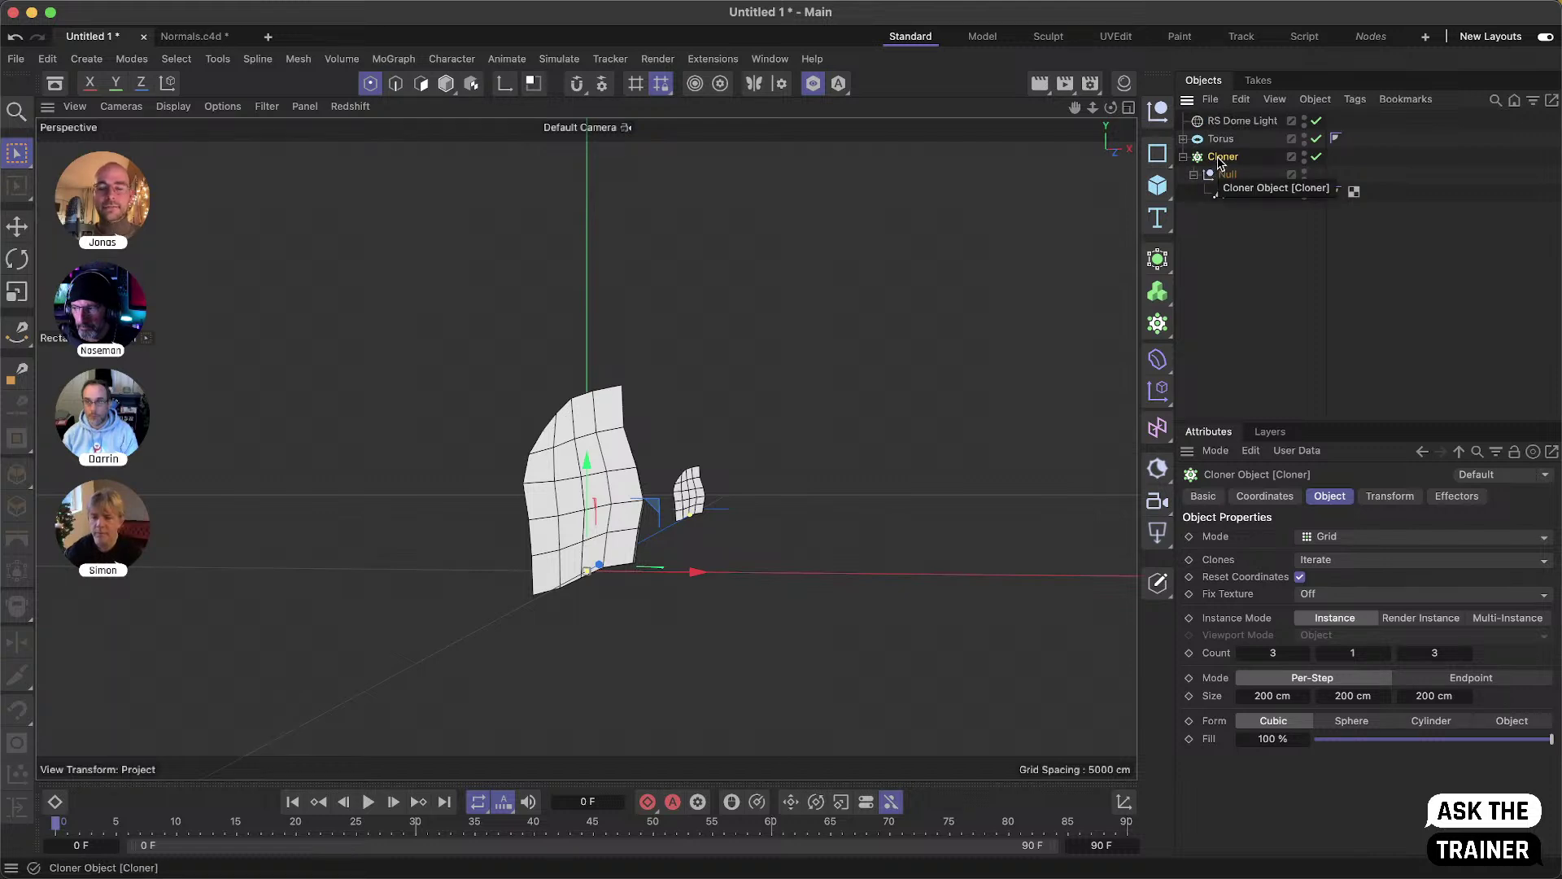
# - Set the Cloner to Object mode with the Torus as its target object, and turn off viewport solo
pyautogui.click(1326, 539)
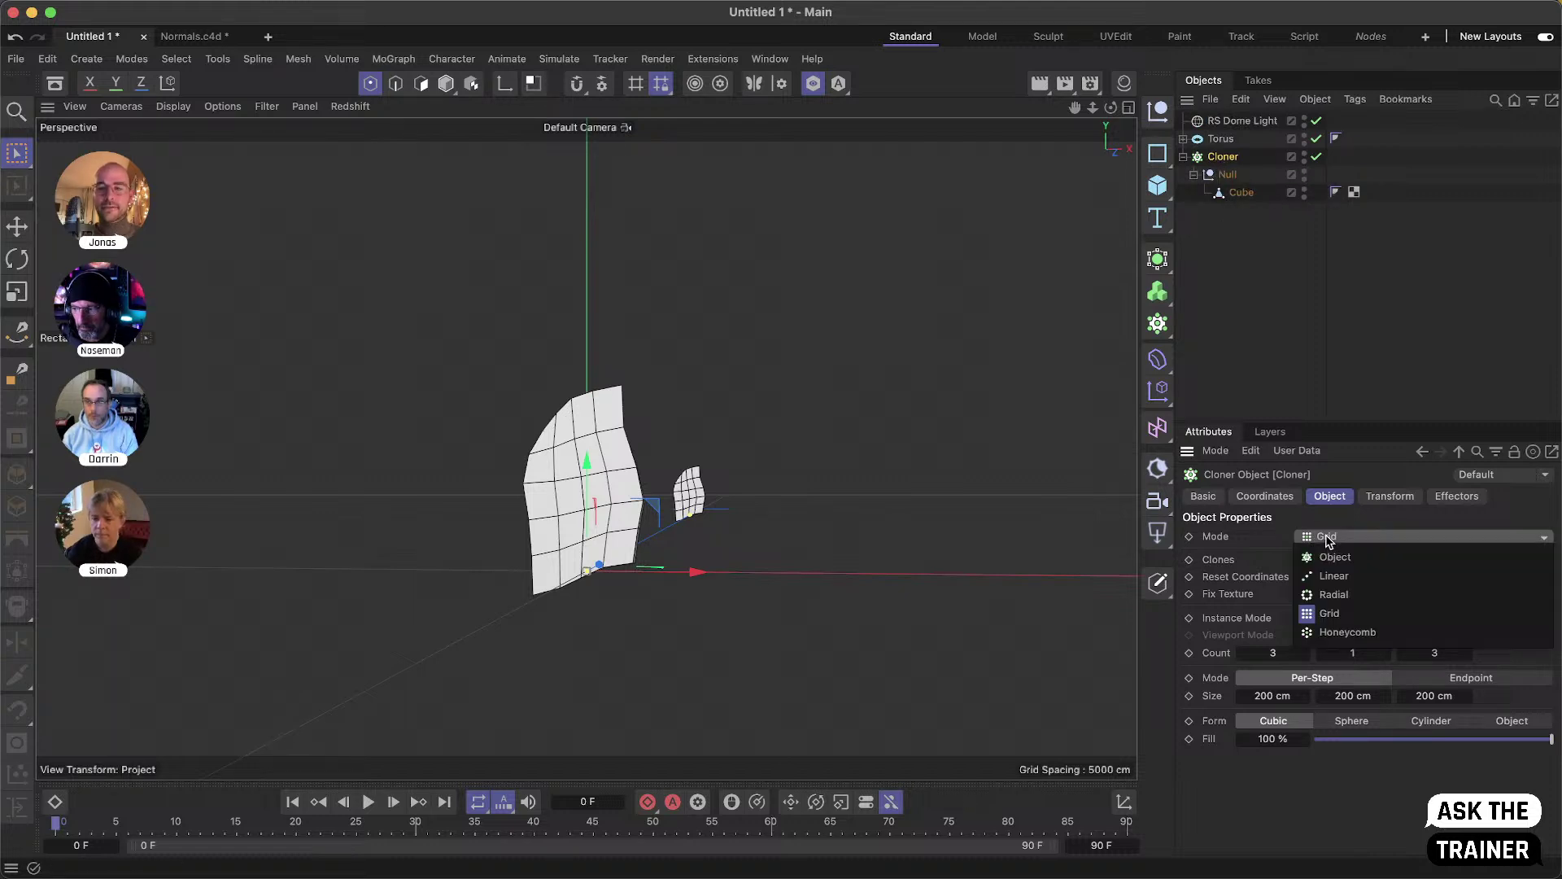
pyautogui.click(1360, 558)
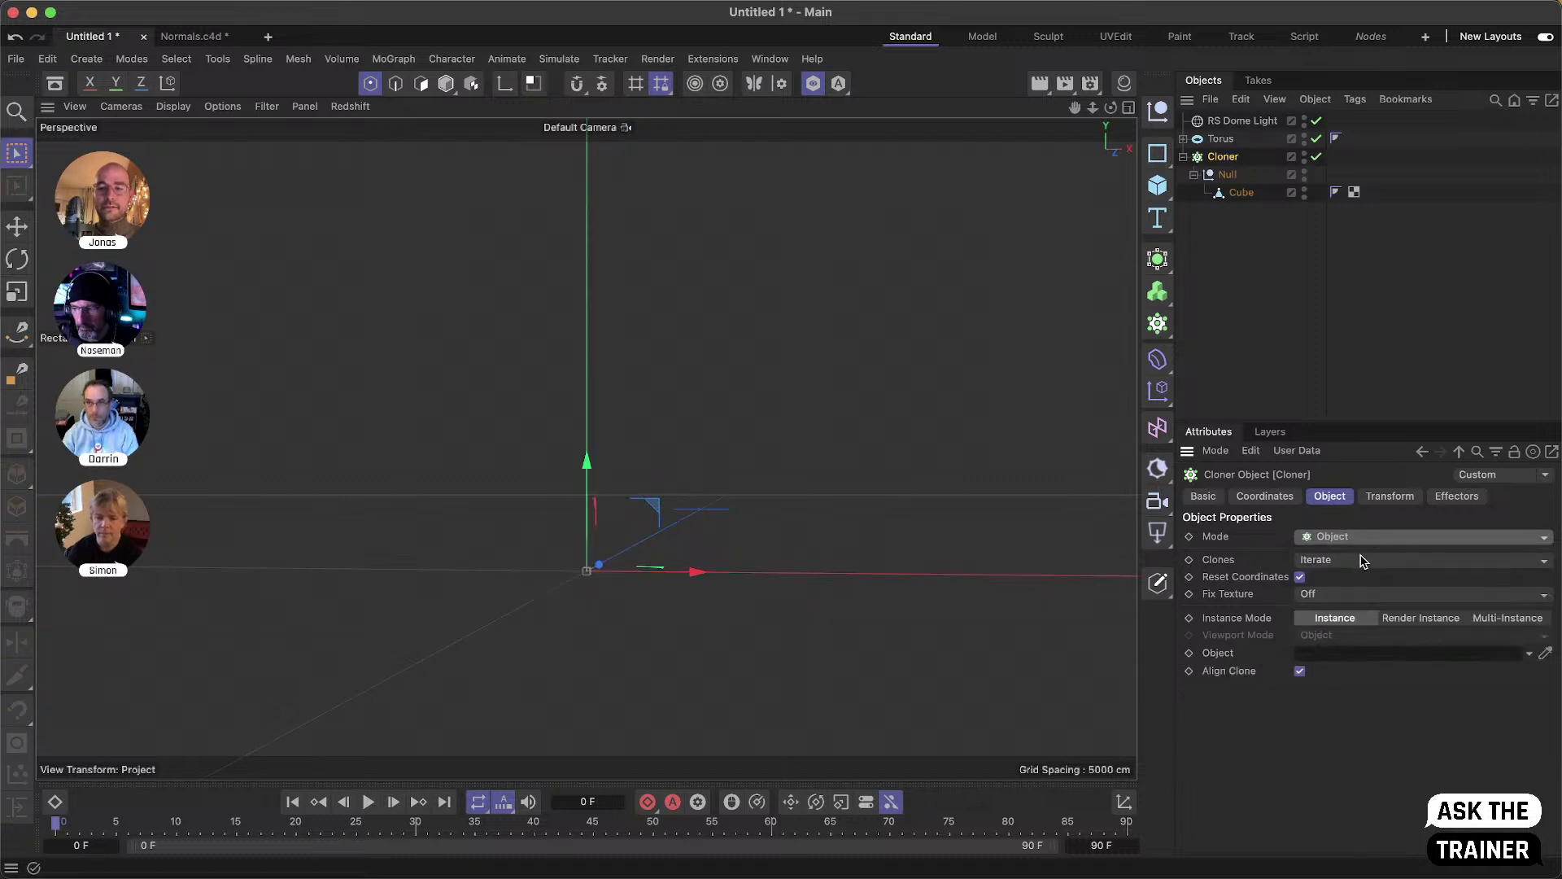
pyautogui.moveTo(1221, 138); pyautogui.dragTo(1326, 656)
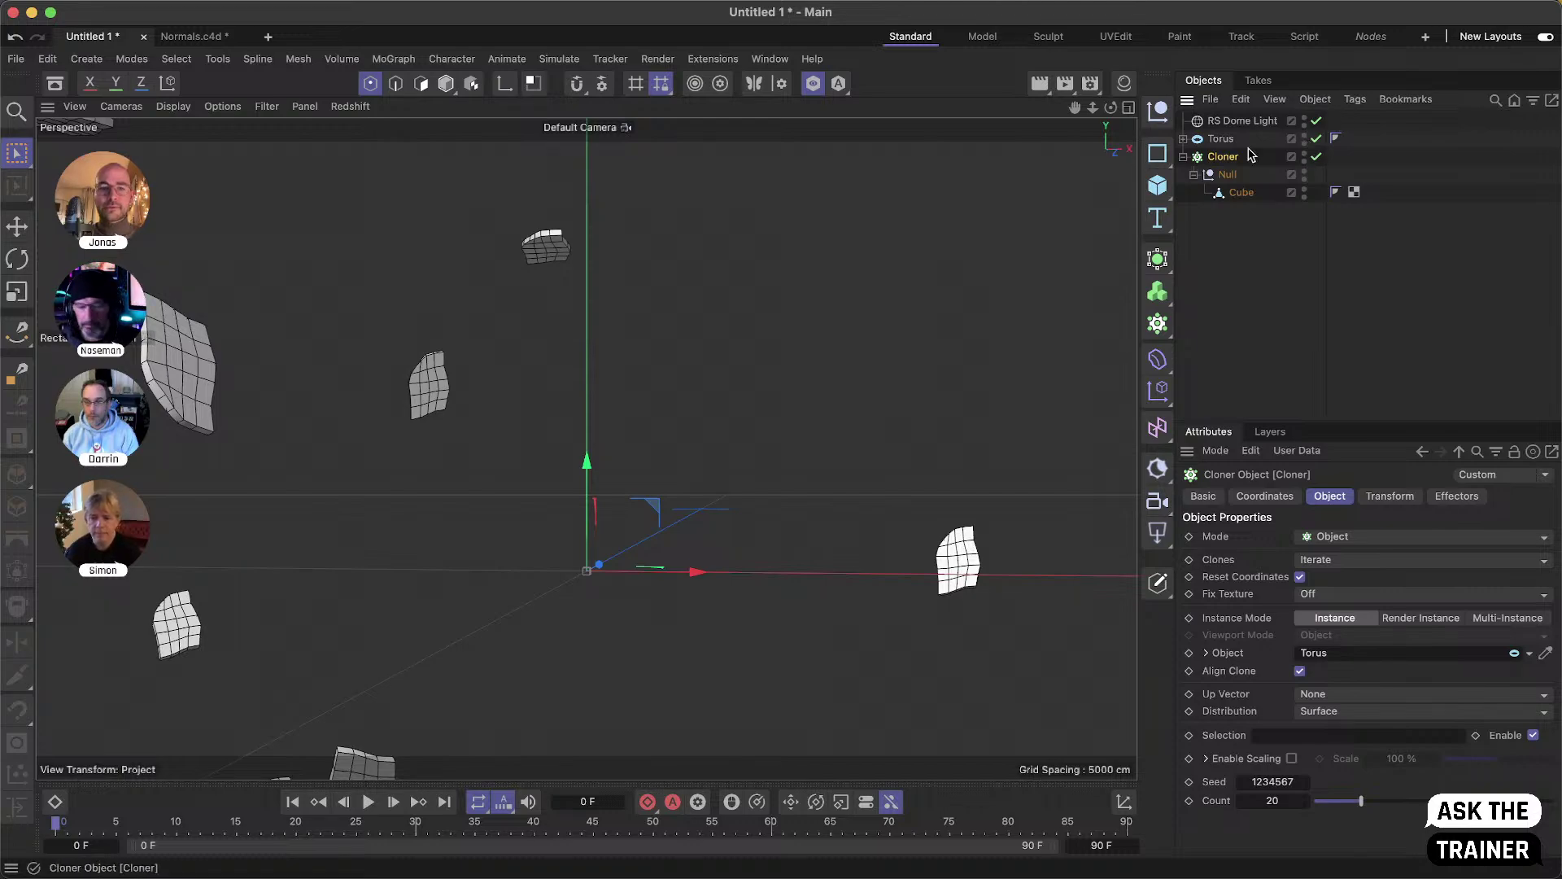
pyautogui.click(813, 83)
pyautogui.keyDown('alt'); pyautogui.moveTo(778, 464); pyautogui.dragTo(424, 554, button='right'); pyautogui.keyUp('alt')
pyautogui.keyDown('alt'); pyautogui.moveTo(639, 430); pyautogui.dragTo(740, 450); pyautogui.keyUp('alt')
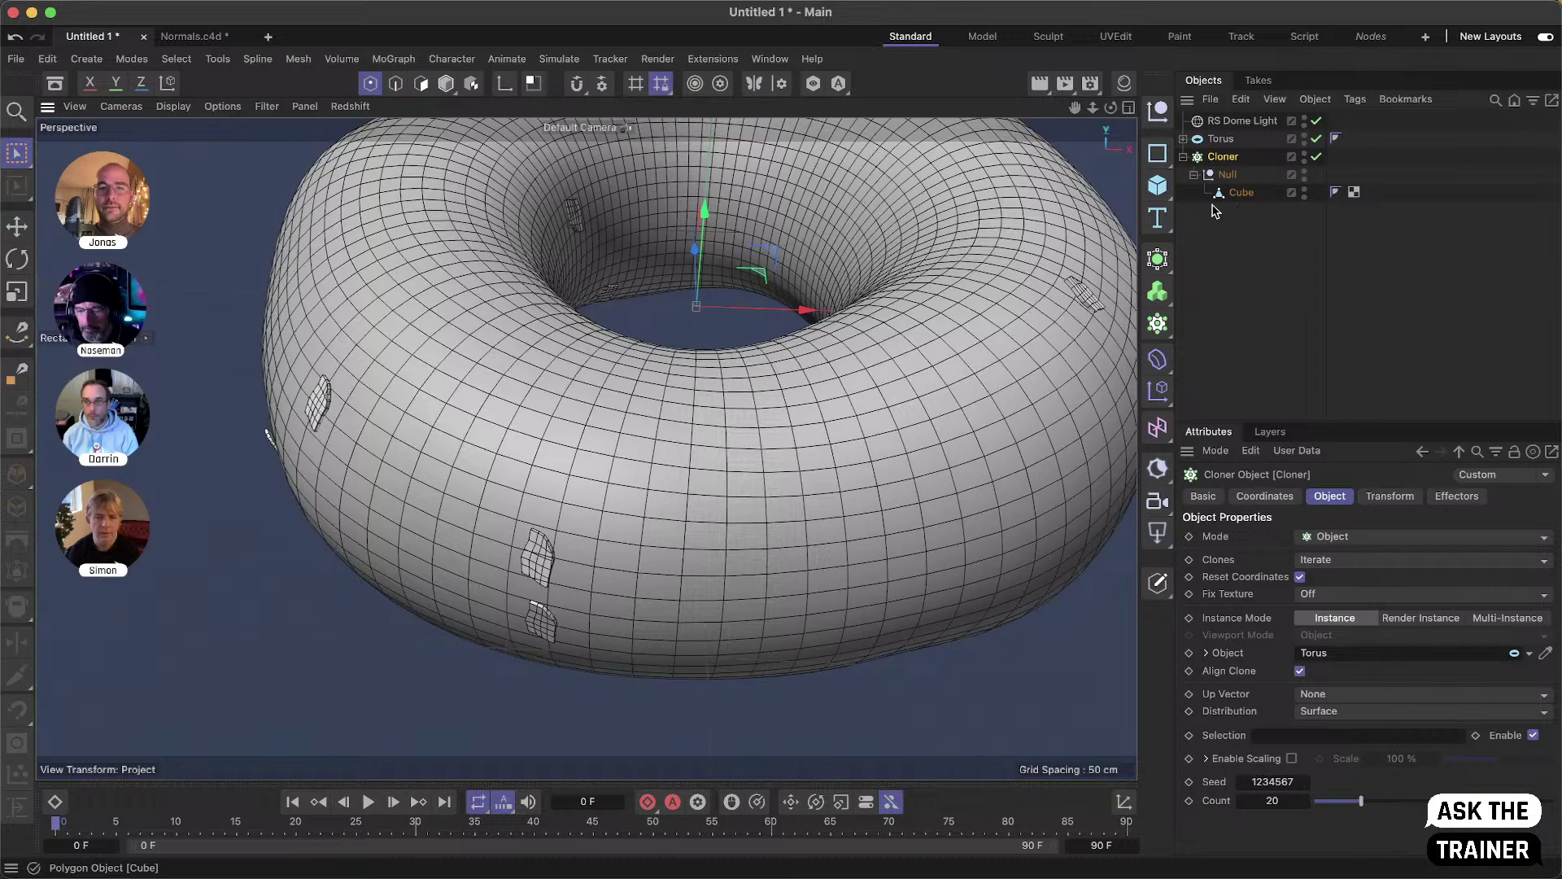
pyautogui.keyDown('alt'); pyautogui.moveTo(636, 361); pyautogui.dragTo(806, 374); pyautogui.keyUp('alt')
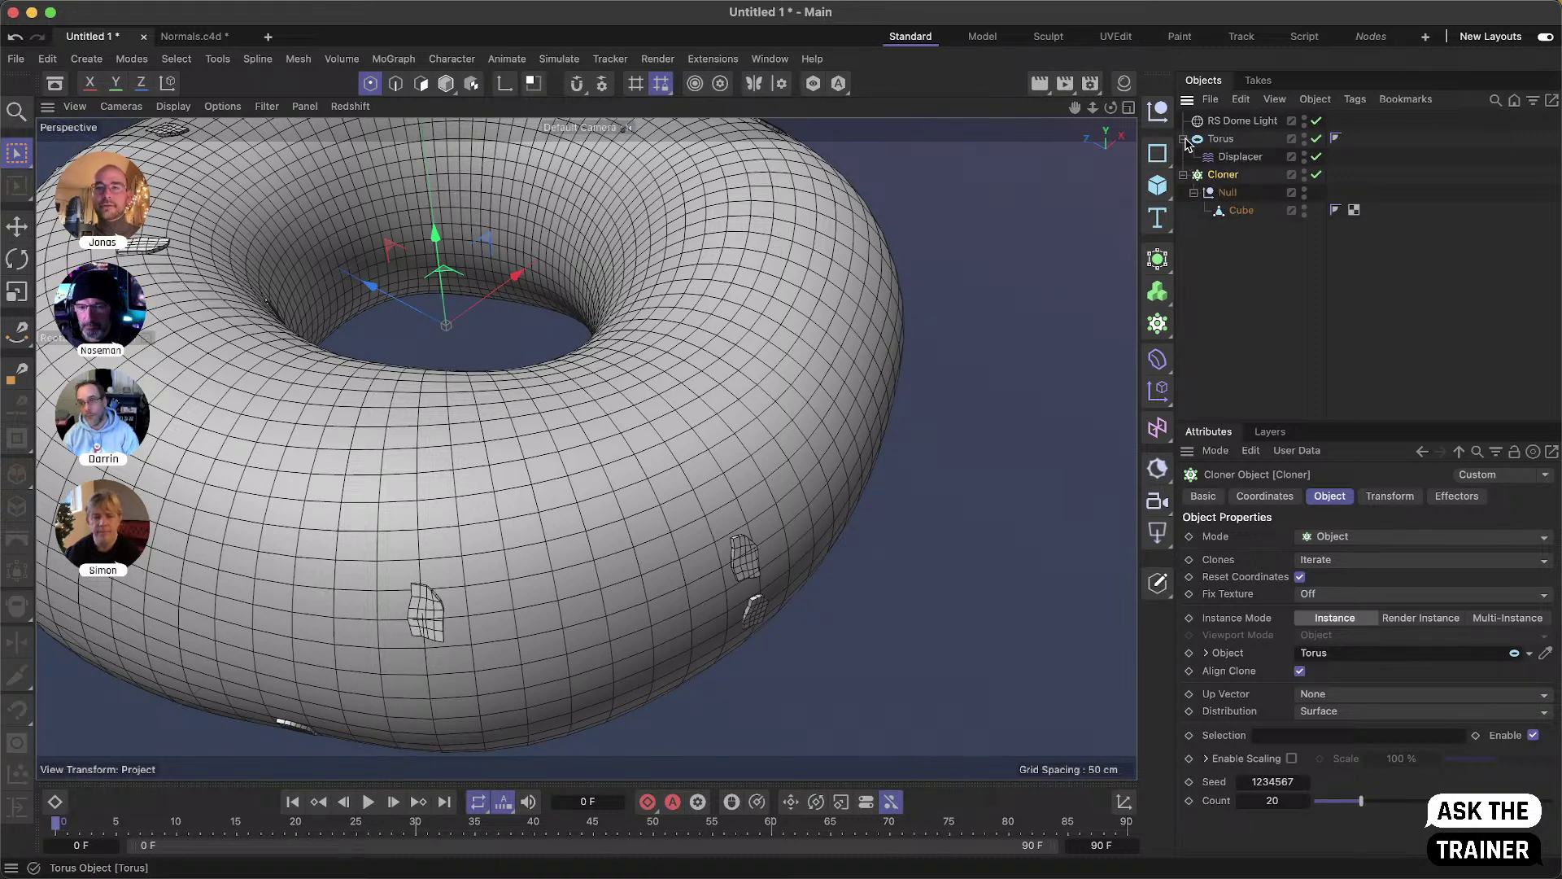
# - Disable the Cloner and isolate its child null together with the flake using Viewport Solo Hierarchy
pyautogui.click(1221, 175)
pyautogui.click(1316, 157)
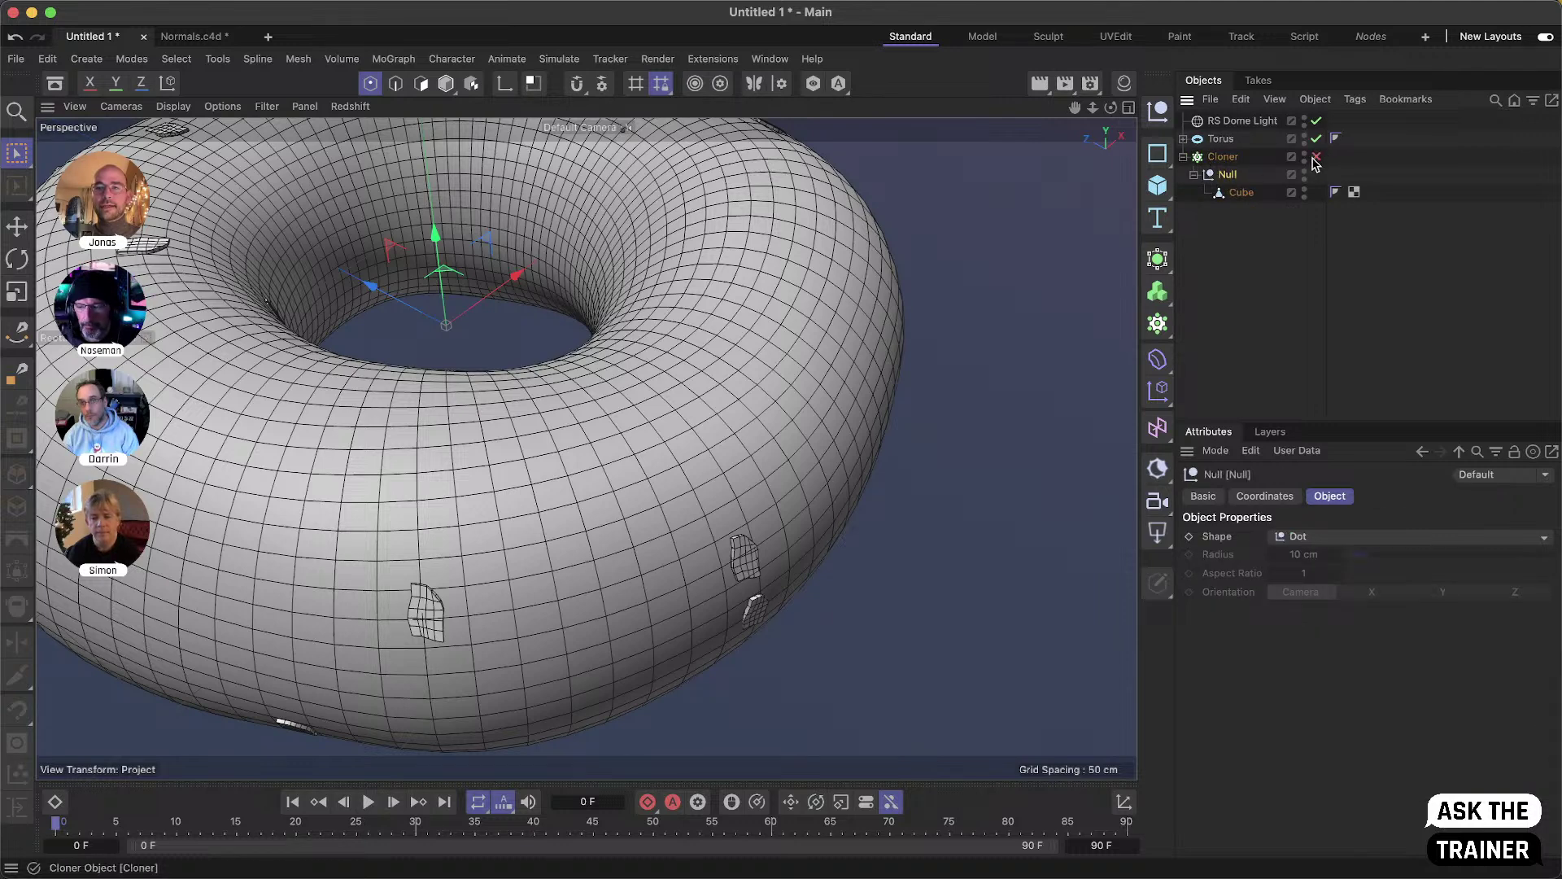
pyautogui.click(813, 85)
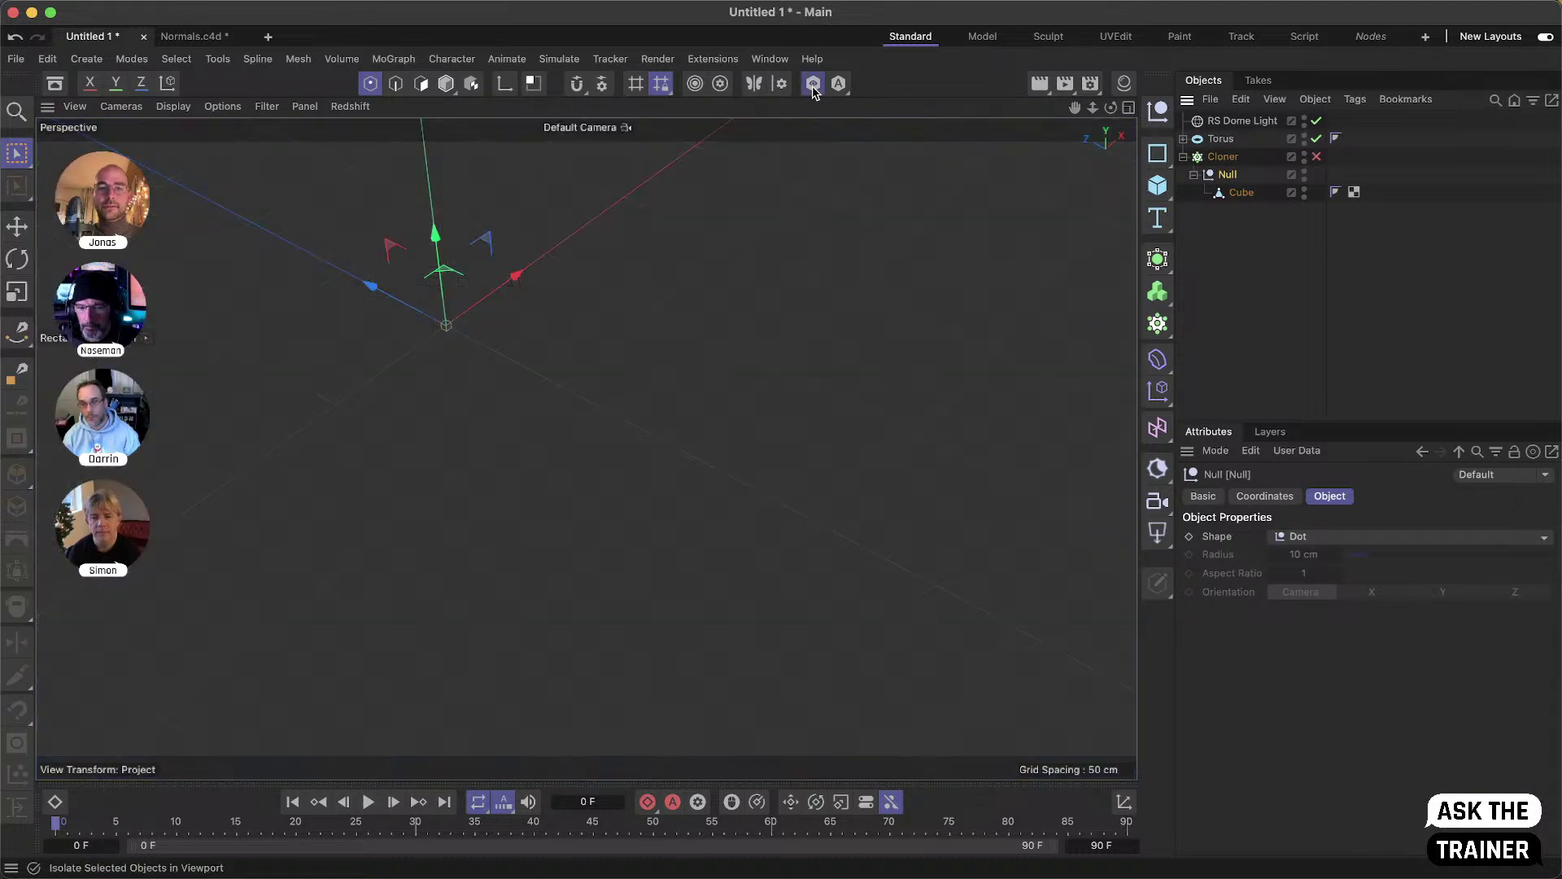
pyautogui.click(839, 84)
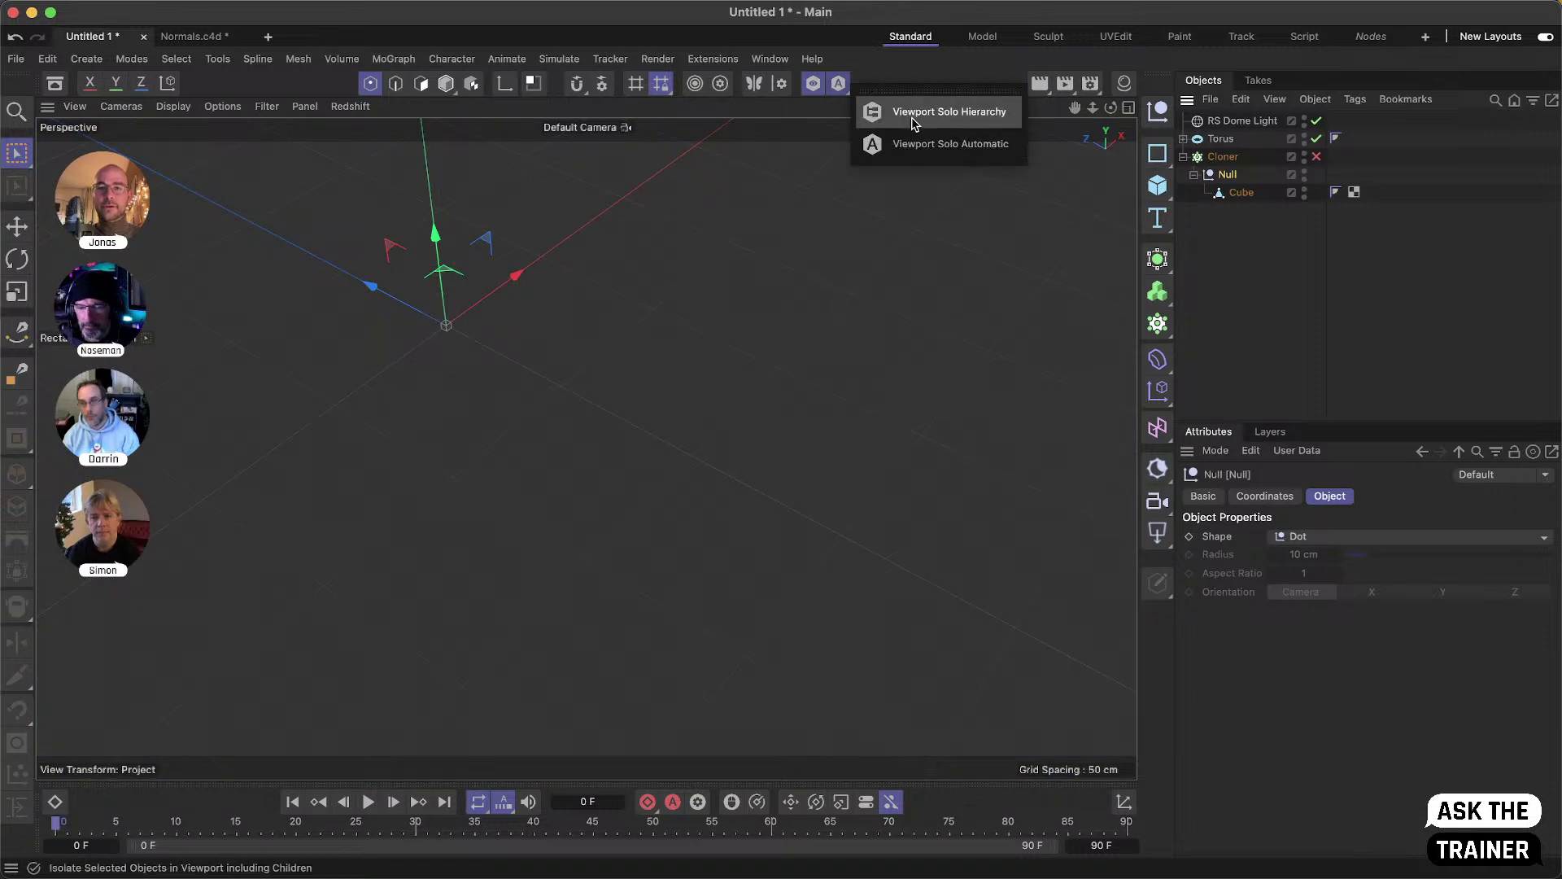
pyautogui.click(875, 109)
pyautogui.keyDown('alt'); pyautogui.moveTo(437, 308); pyautogui.dragTo(620, 251, button='right'); pyautogui.keyUp('alt')
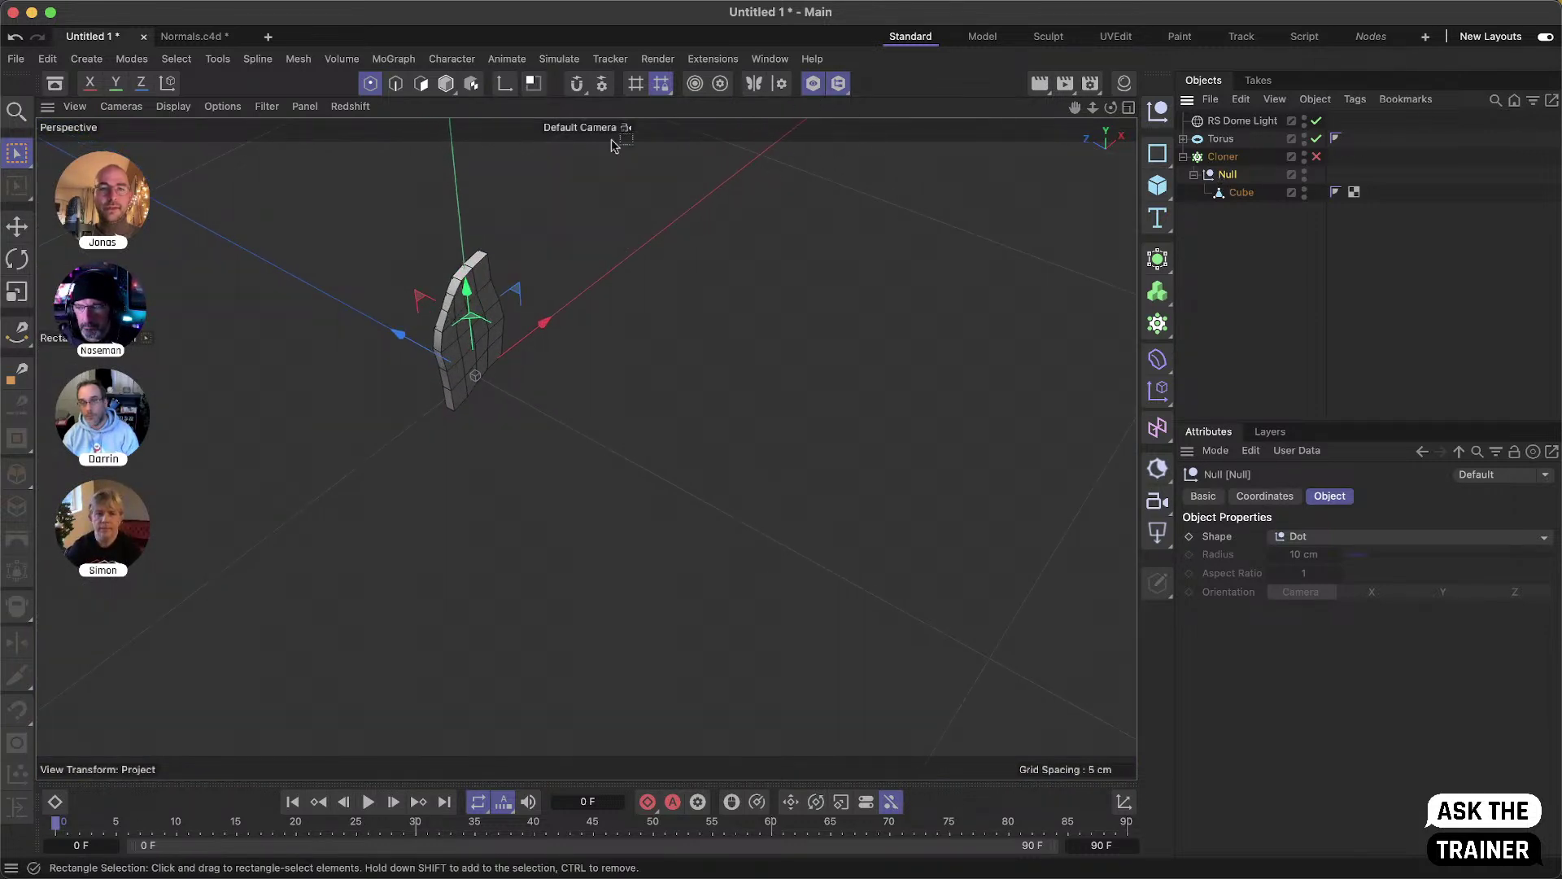
# - Rotate the null's axis with axis modification enabled so its Z axis points up along the flake, and disable axis modification
pyautogui.click(504, 84)
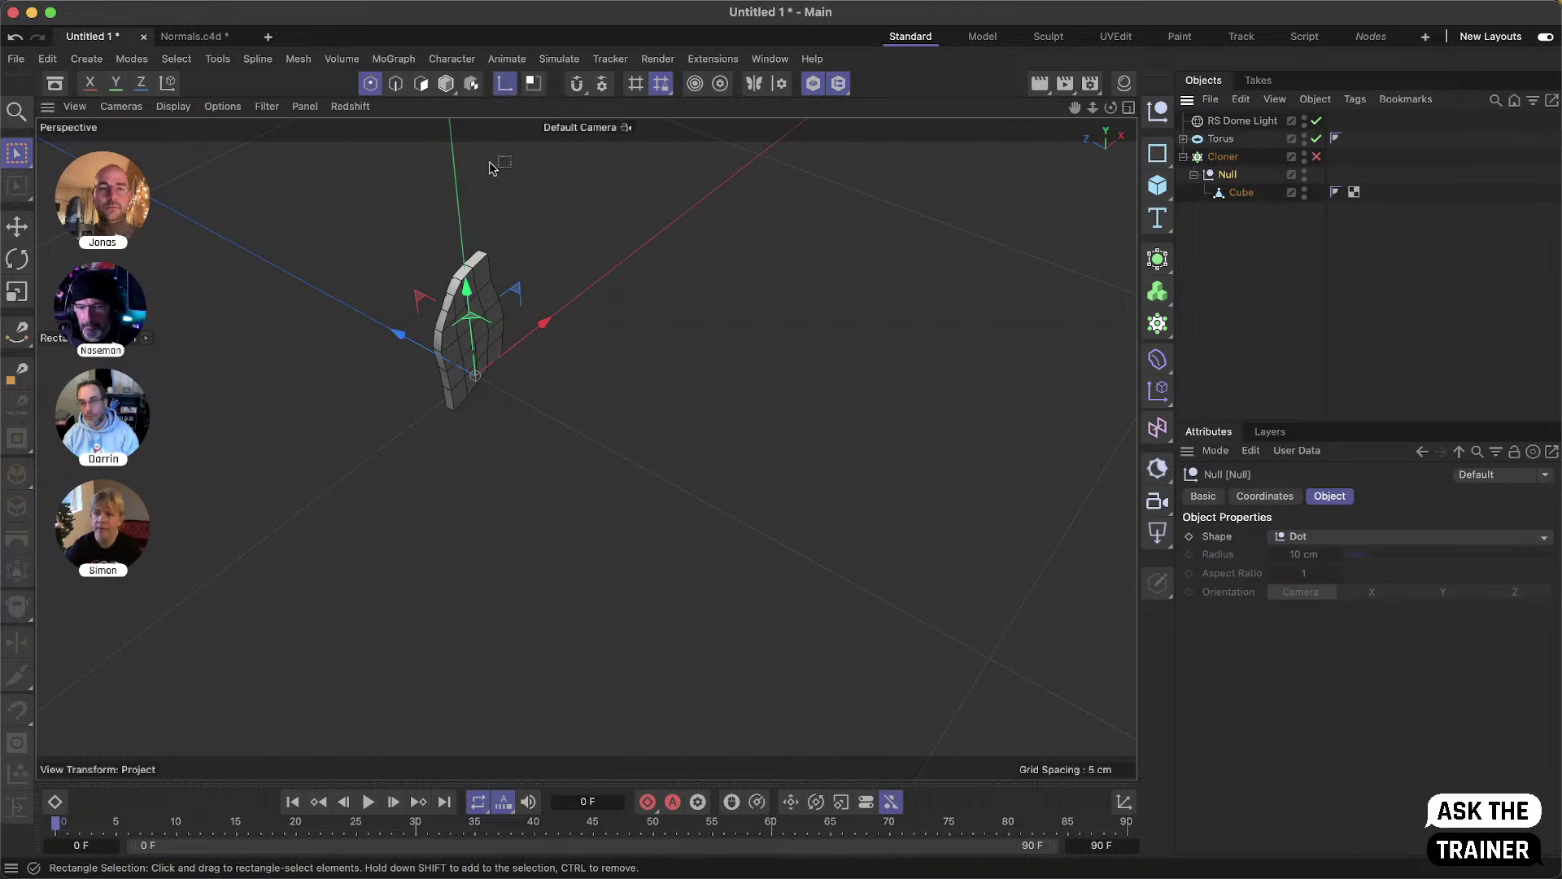
pyautogui.click(446, 85)
pyautogui.keyDown('alt'); pyautogui.moveTo(505, 383); pyautogui.dragTo(515, 461); pyautogui.keyUp('alt')
pyautogui.press('r')
pyautogui.moveTo(520, 462); pyautogui.dragTo(516, 458)
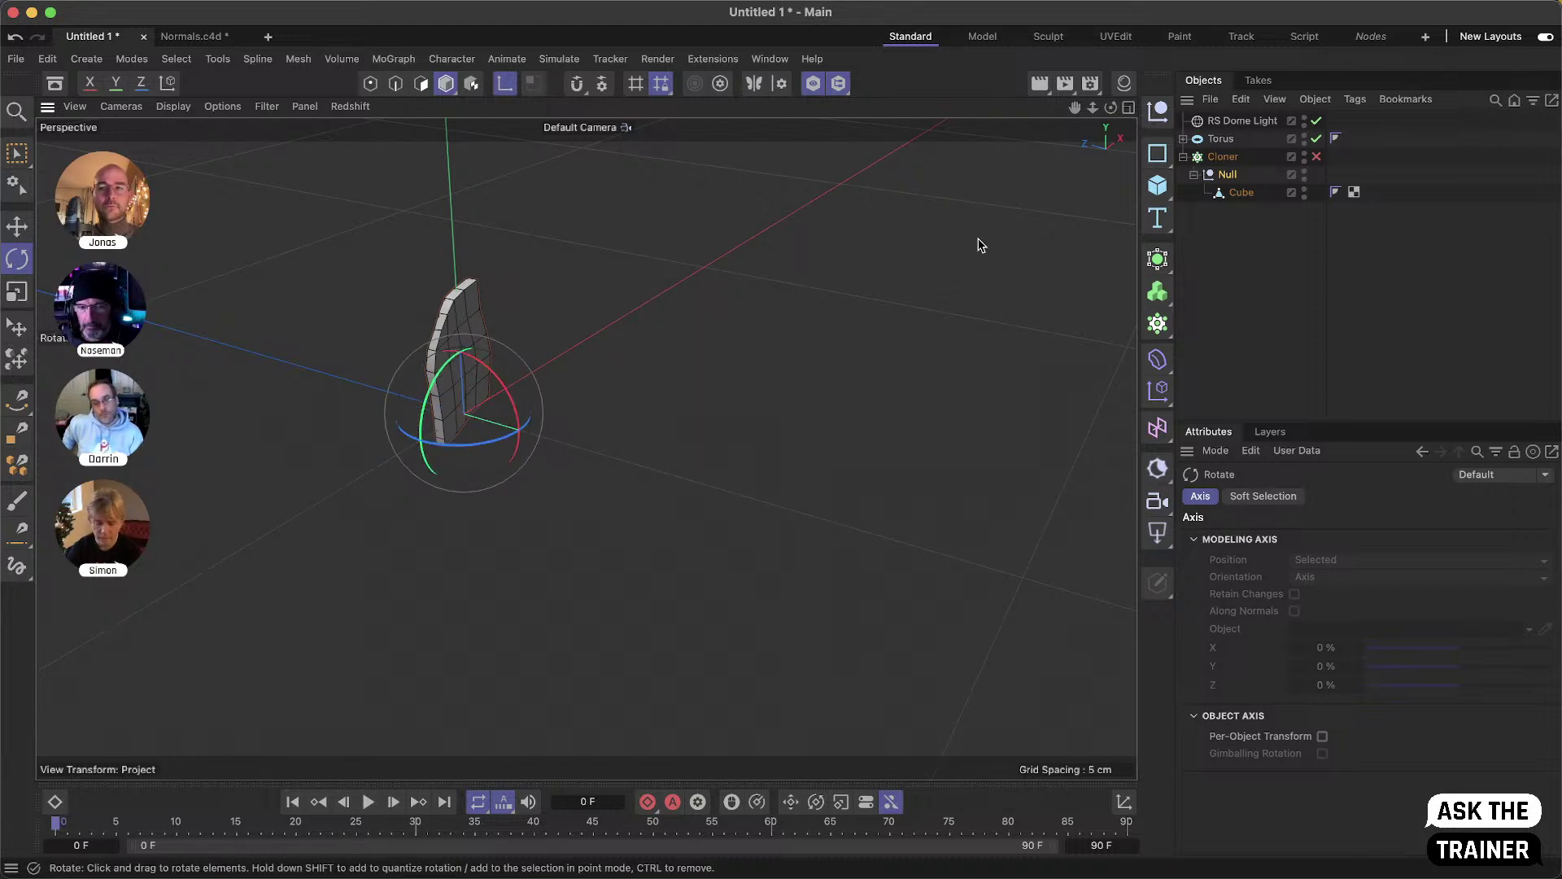
pyautogui.click(505, 83)
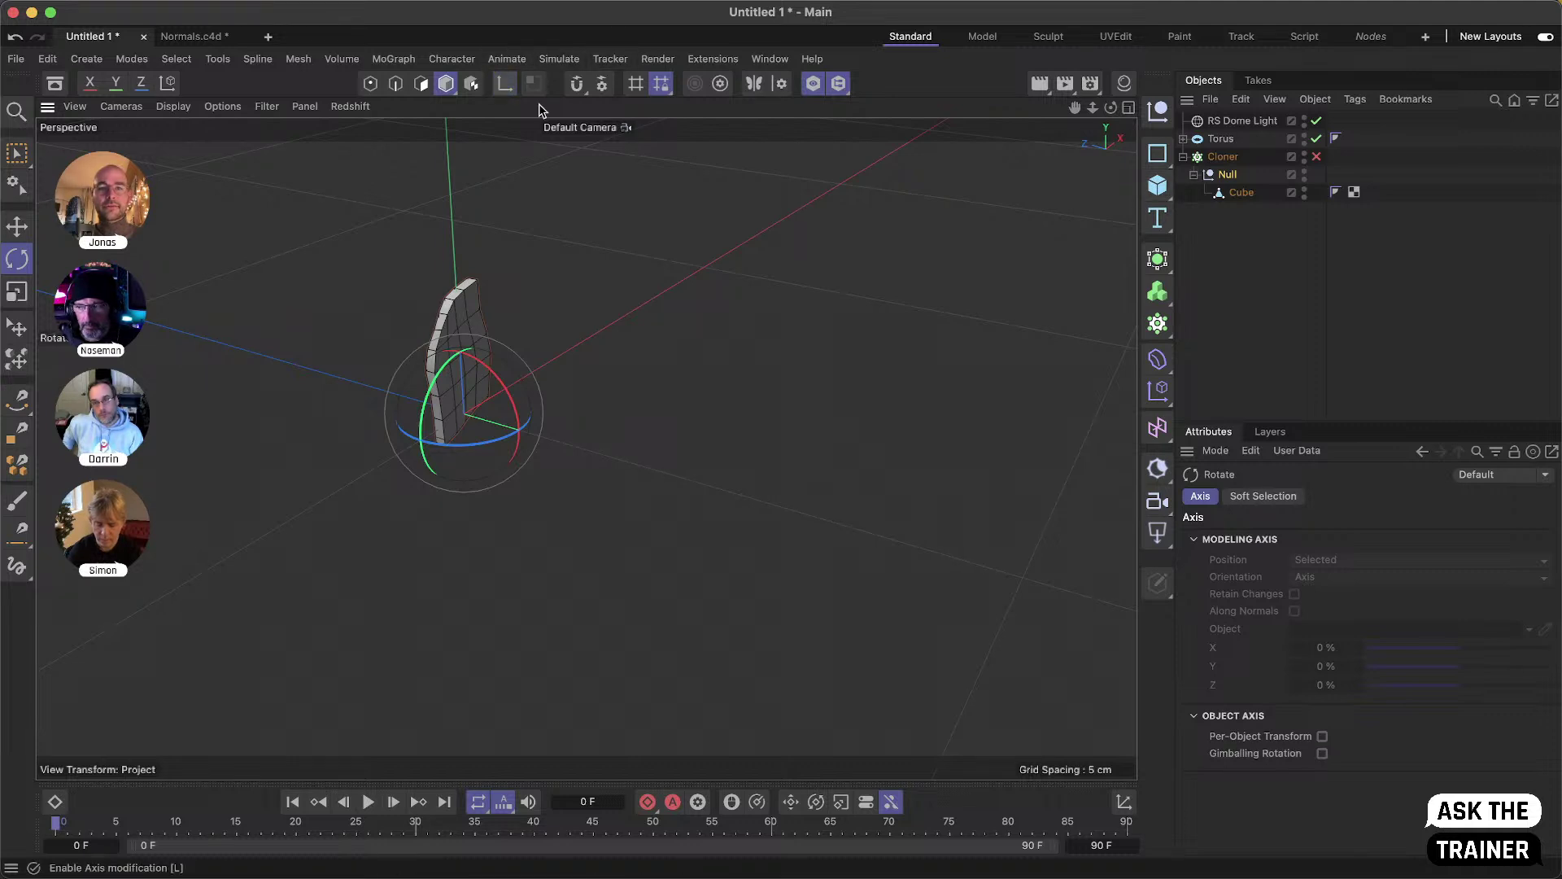
# - Re-enable the Cloner and turn off viewport solo to show the flakes on the whole torus
pyautogui.click(1317, 158)
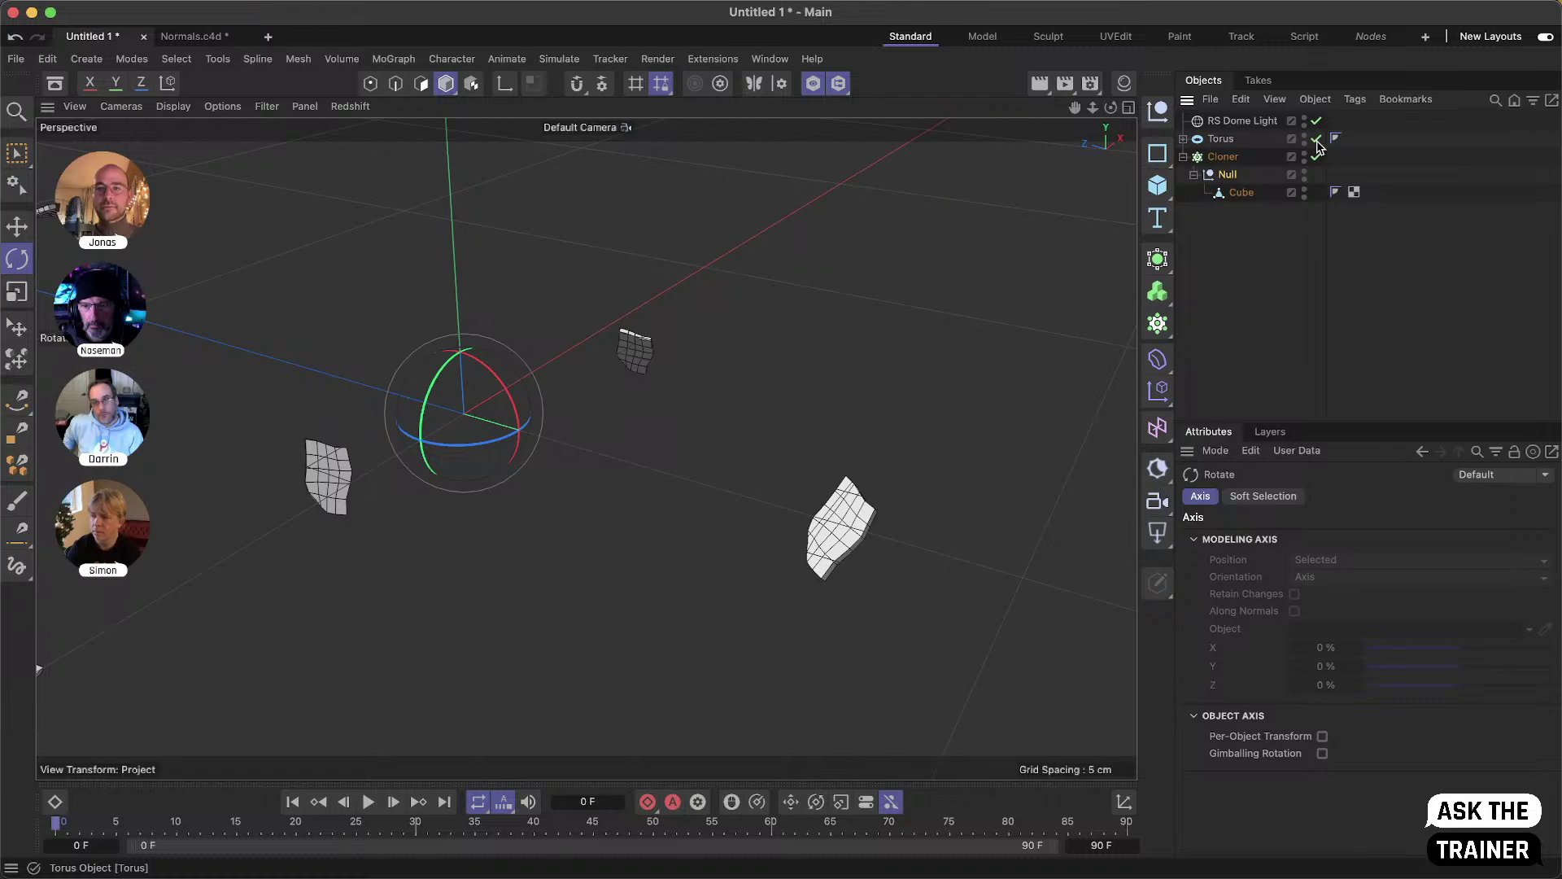
pyautogui.click(815, 86)
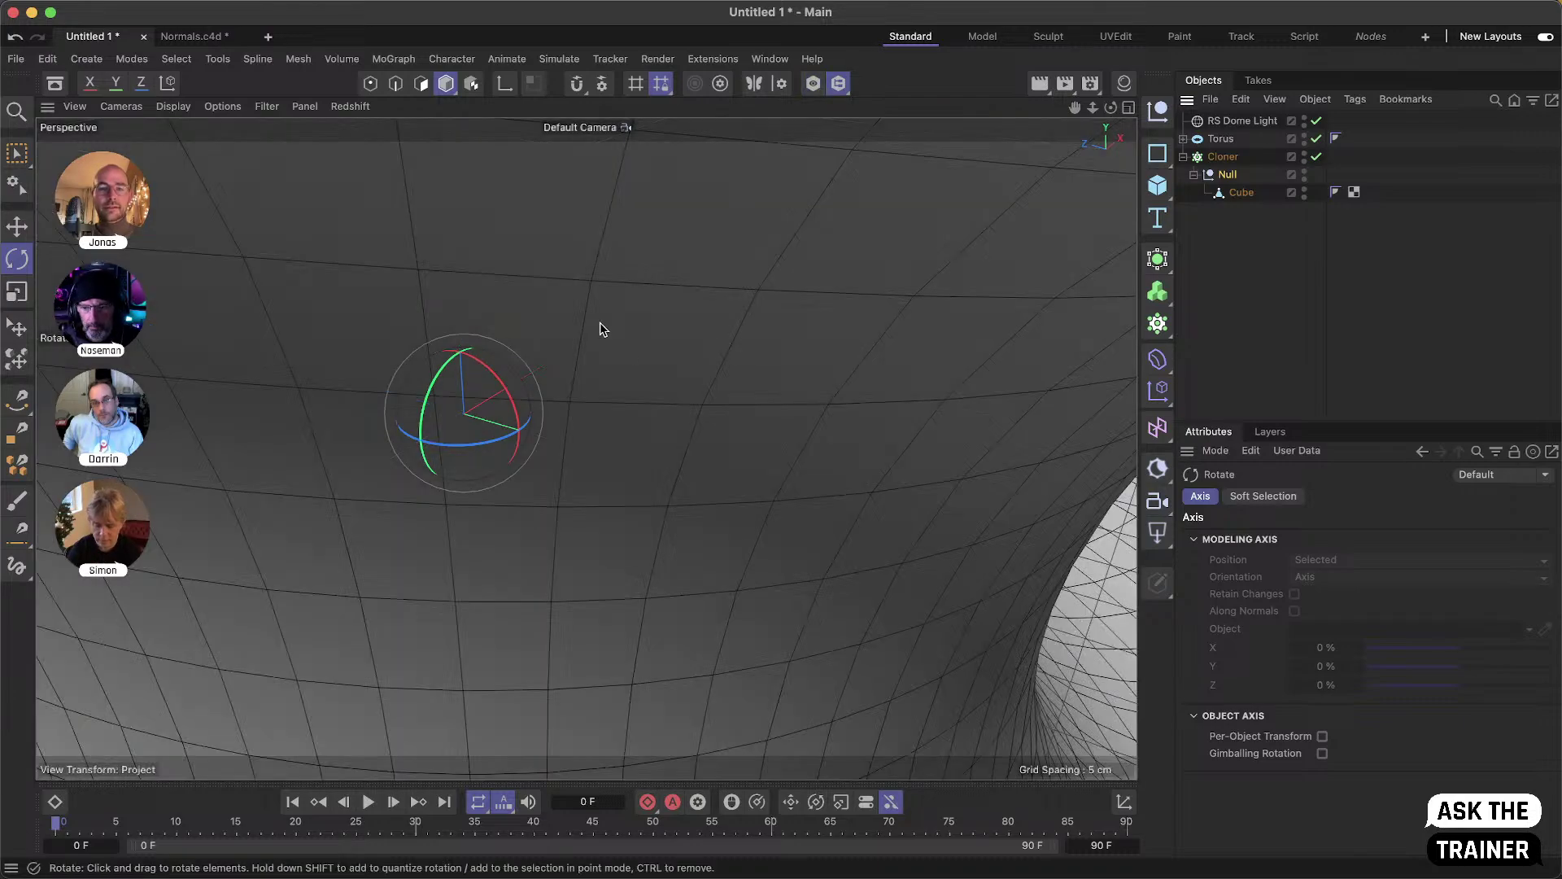
pyautogui.keyDown('alt'); pyautogui.moveTo(678, 344); pyautogui.dragTo(428, 387, button='right'); pyautogui.keyUp('alt')
pyautogui.scroll(-5, 427, 391)
pyautogui.keyDown('alt'); pyautogui.moveTo(578, 443); pyautogui.dragTo(684, 447); pyautogui.keyUp('alt')
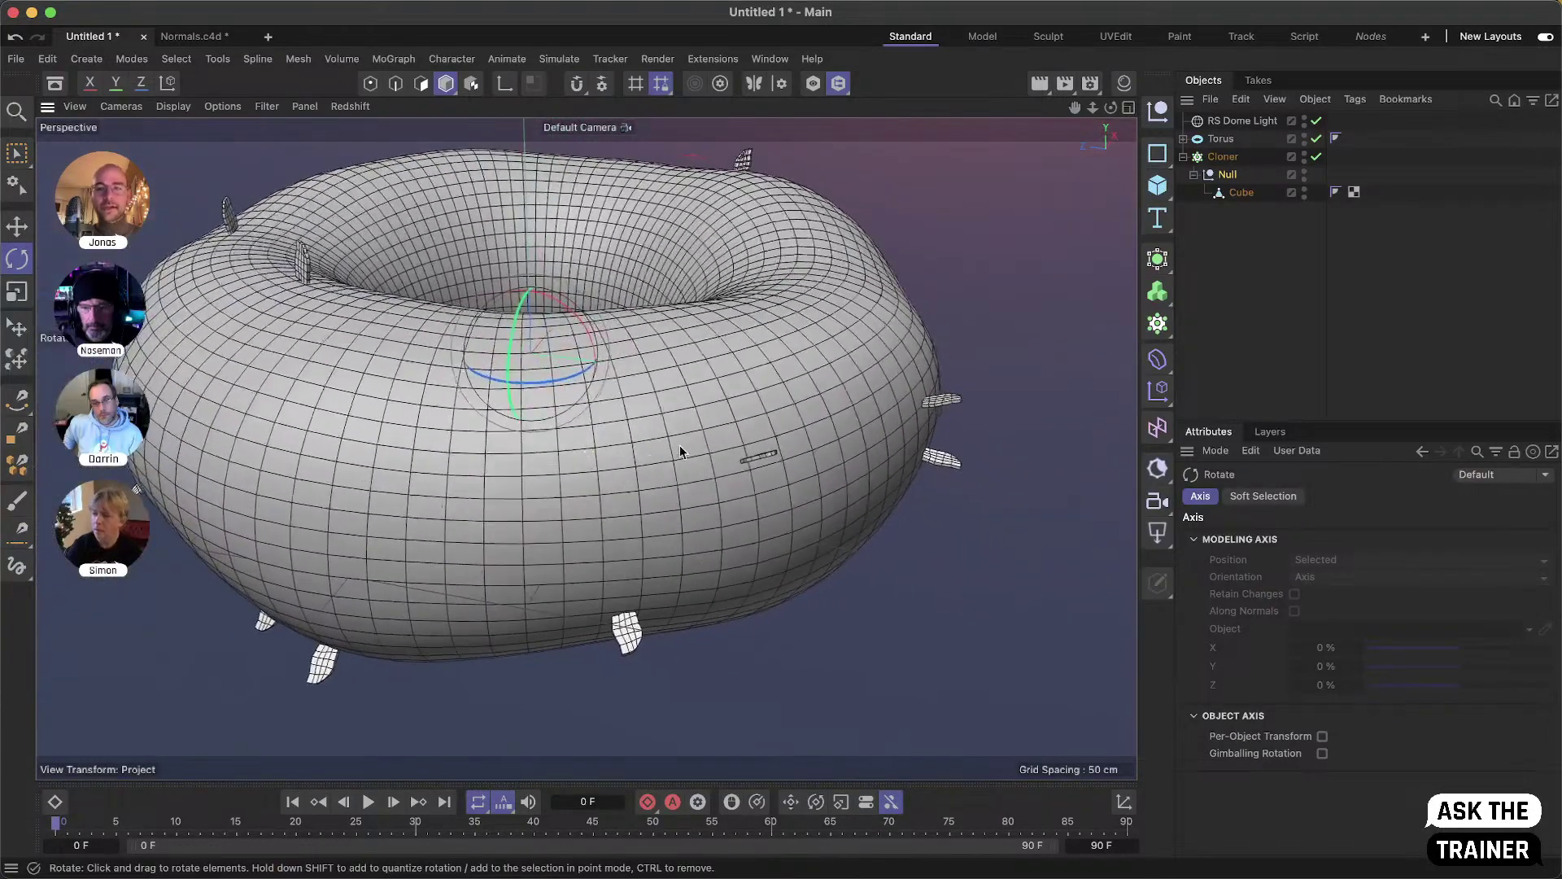
# - Set the Cloner's instance mode to Multi-Instance and raise its clone count to 10000
pyautogui.click(1220, 158)
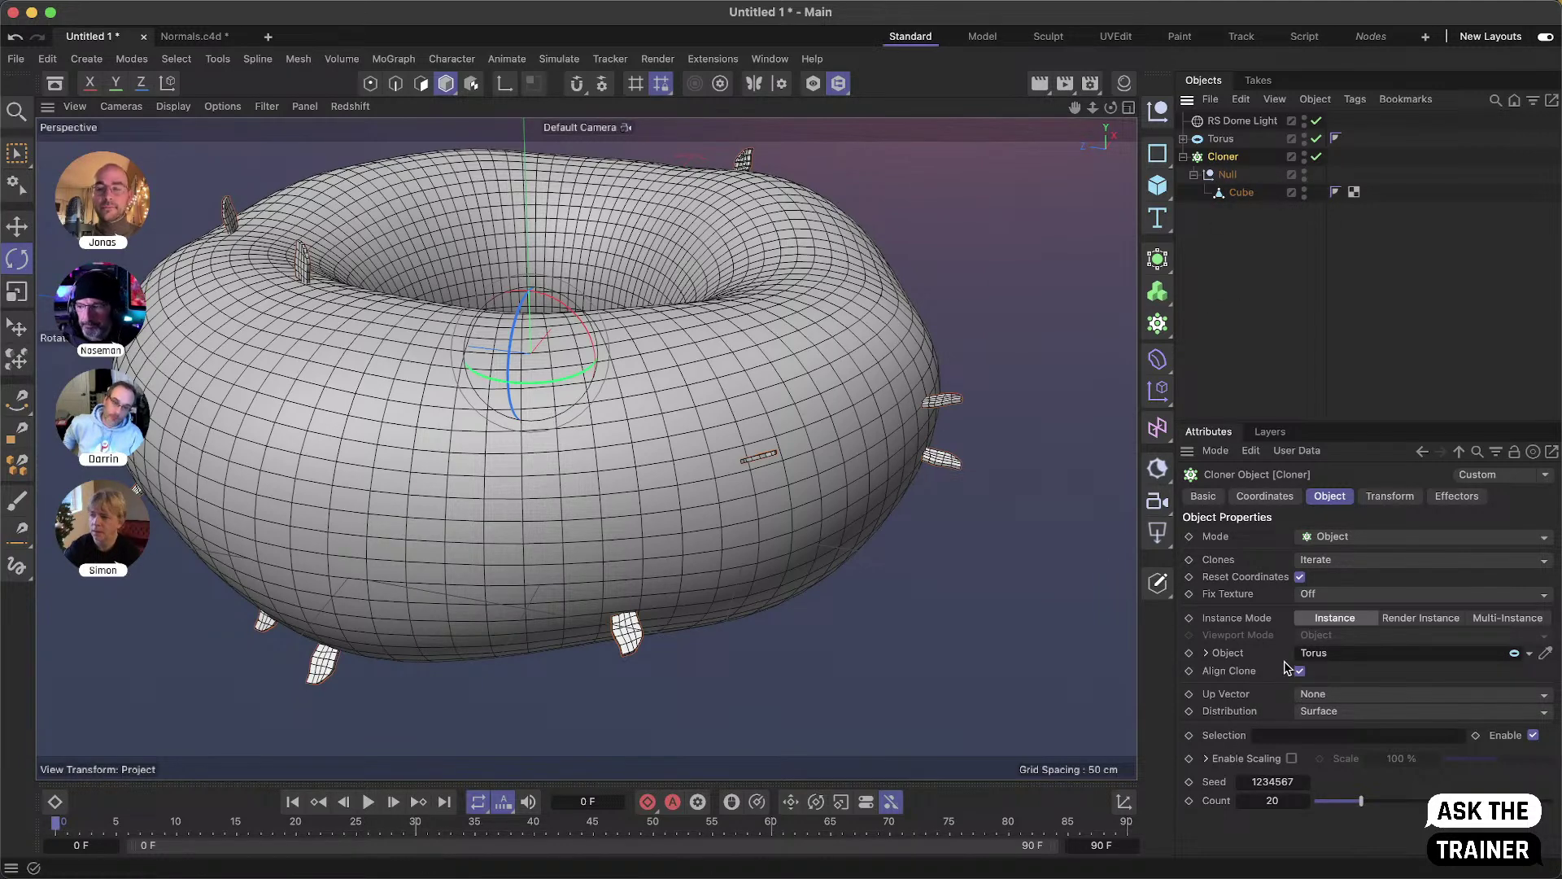
pyautogui.click(1508, 621)
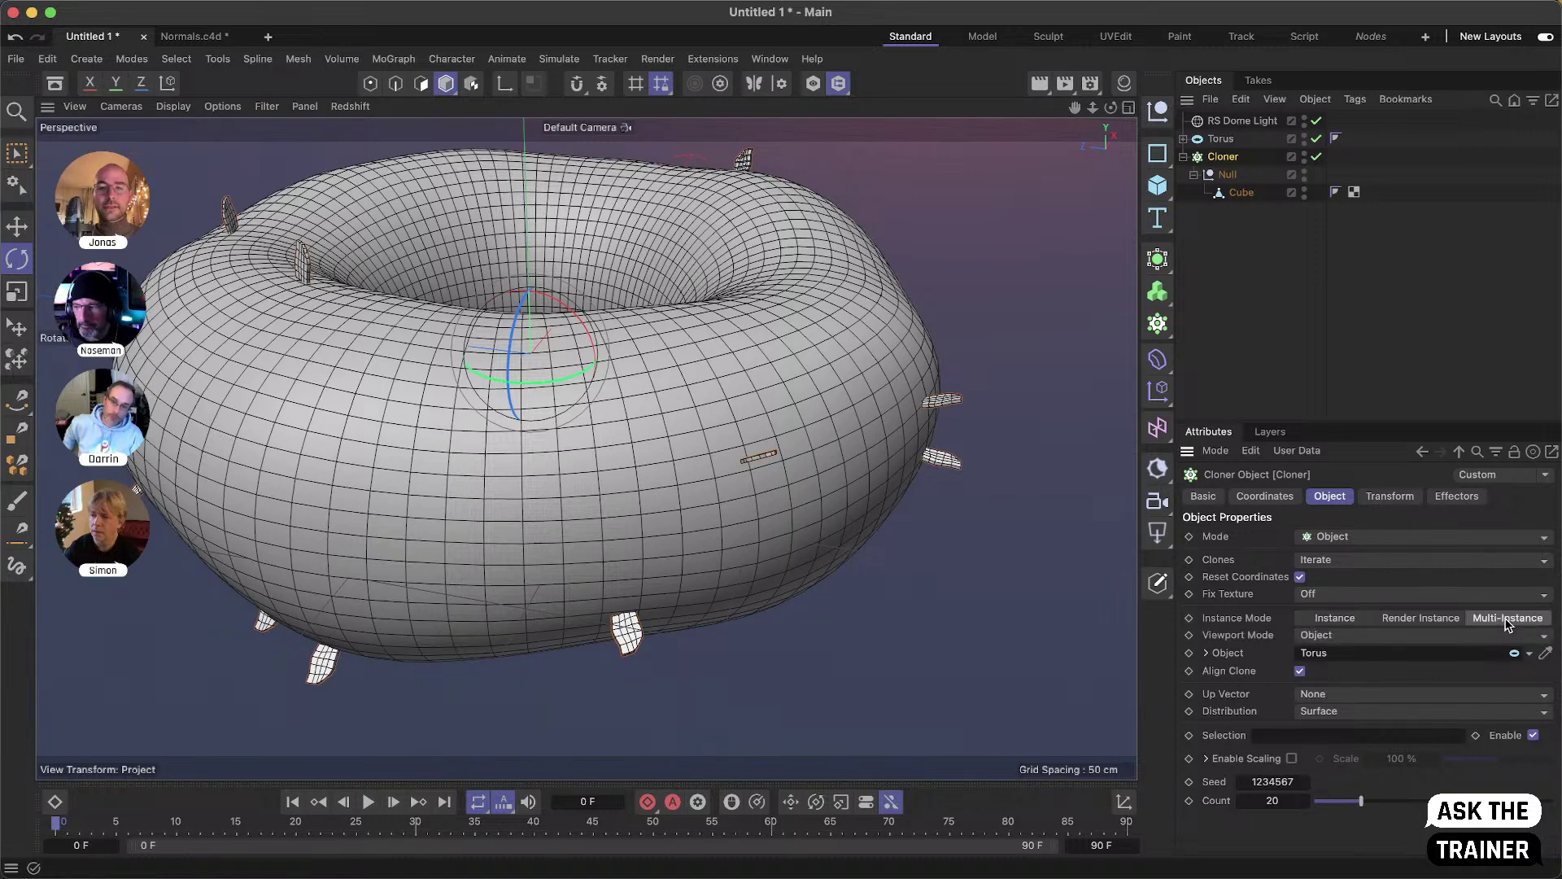
pyautogui.click(1276, 800)
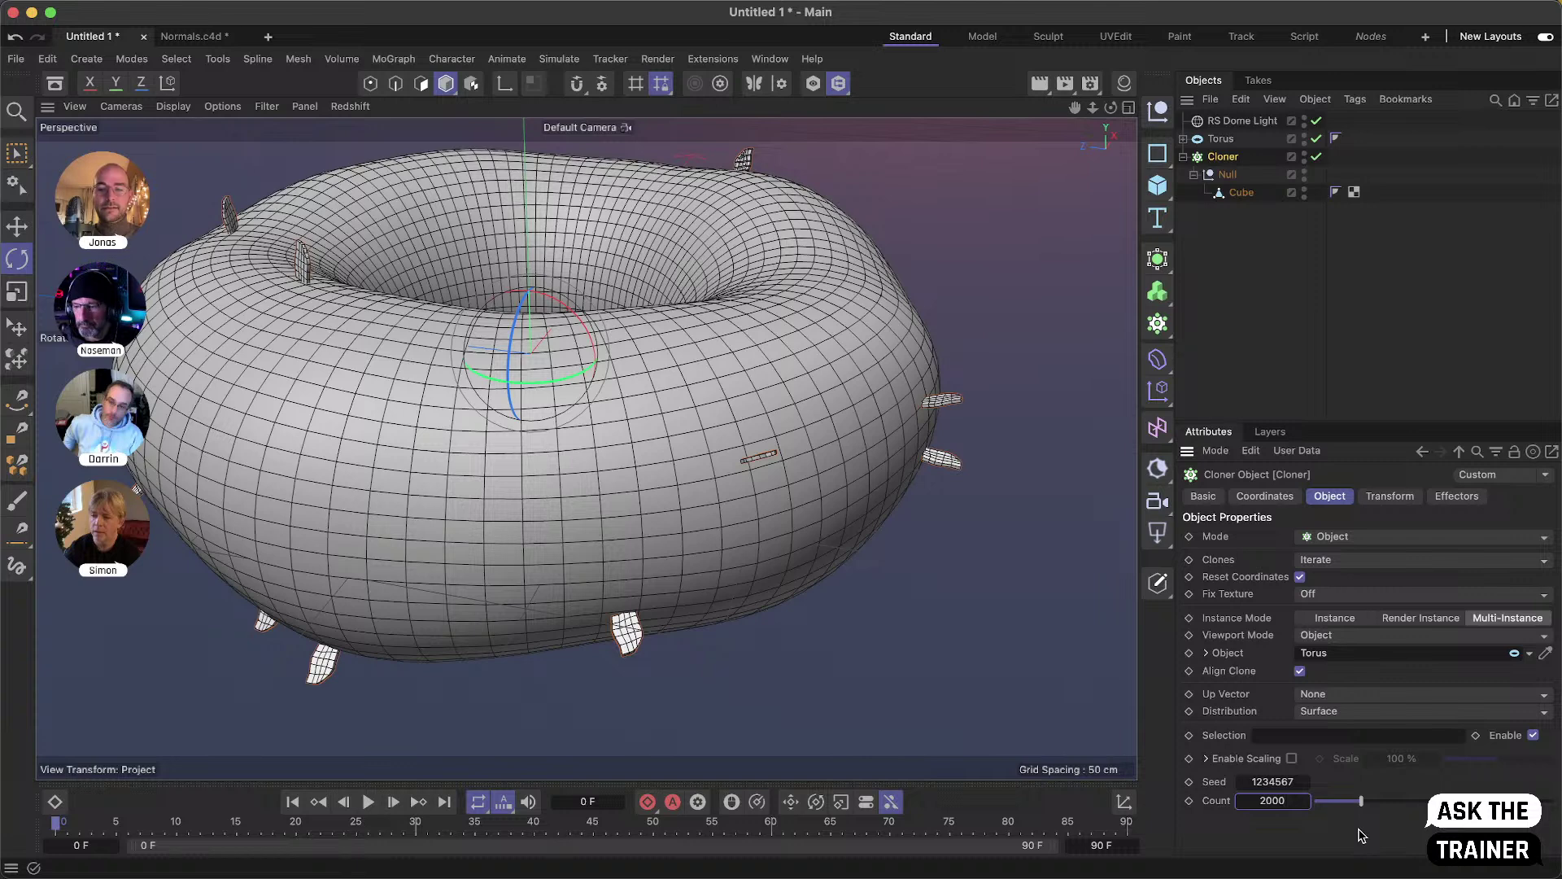
pyautogui.write('2000')
pyautogui.press('Return')
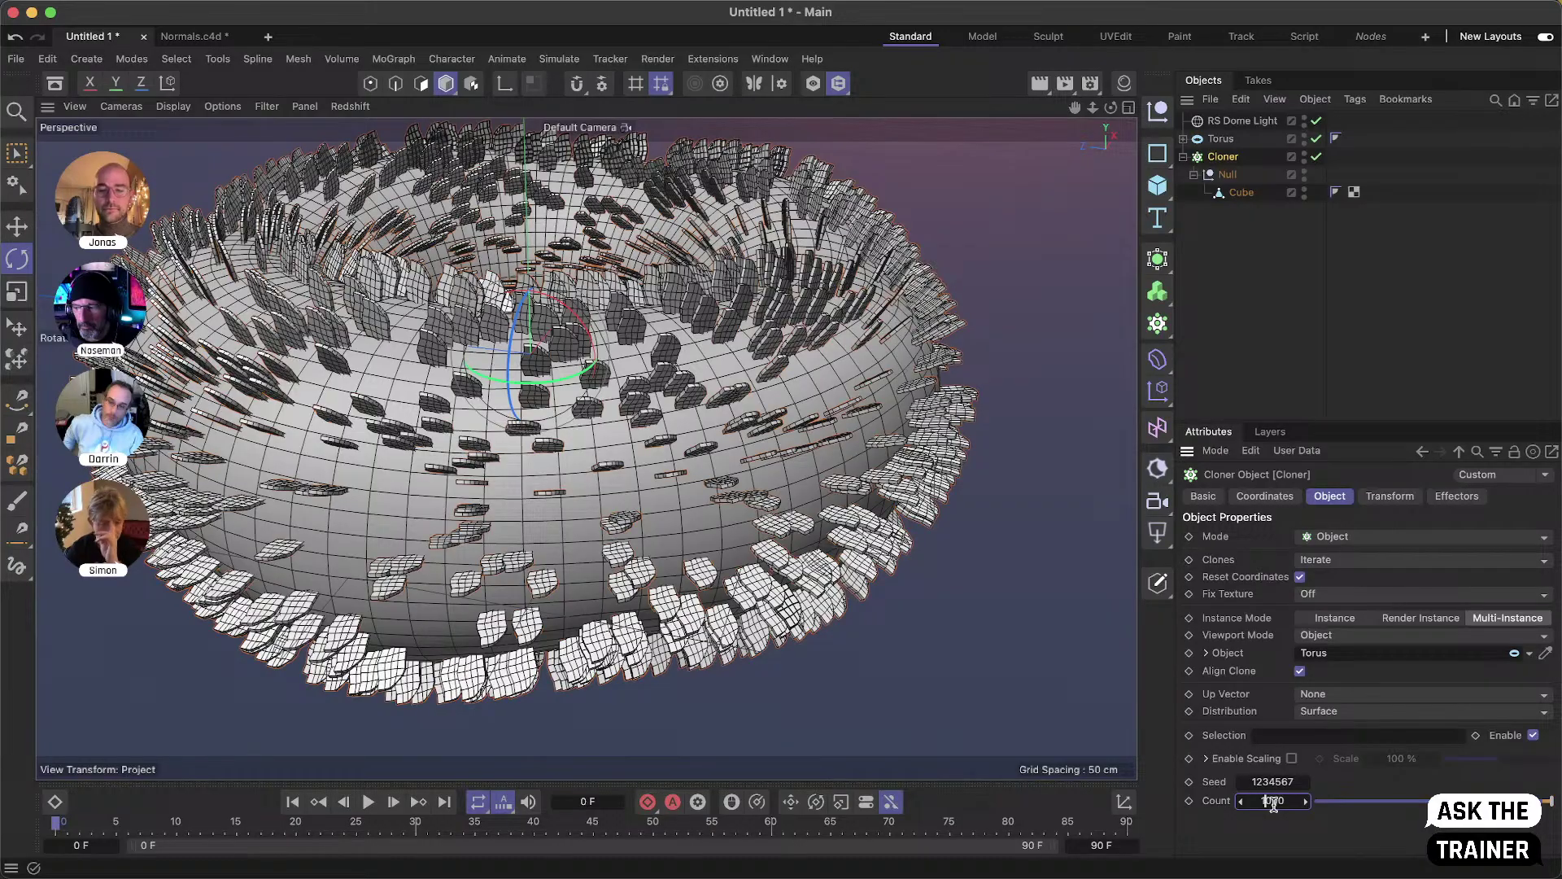
pyautogui.press('Return')
pyautogui.moveTo(607, 493)
pyautogui.keyDown('alt'); pyautogui.mouseDown()
pyautogui.moveTo(533, 444)
pyautogui.moveTo(521, 366)
pyautogui.moveTo(651, 456)
pyautogui.moveTo(643, 516)
pyautogui.moveTo(625, 456)
pyautogui.mouseUp(); pyautogui.keyUp('alt')
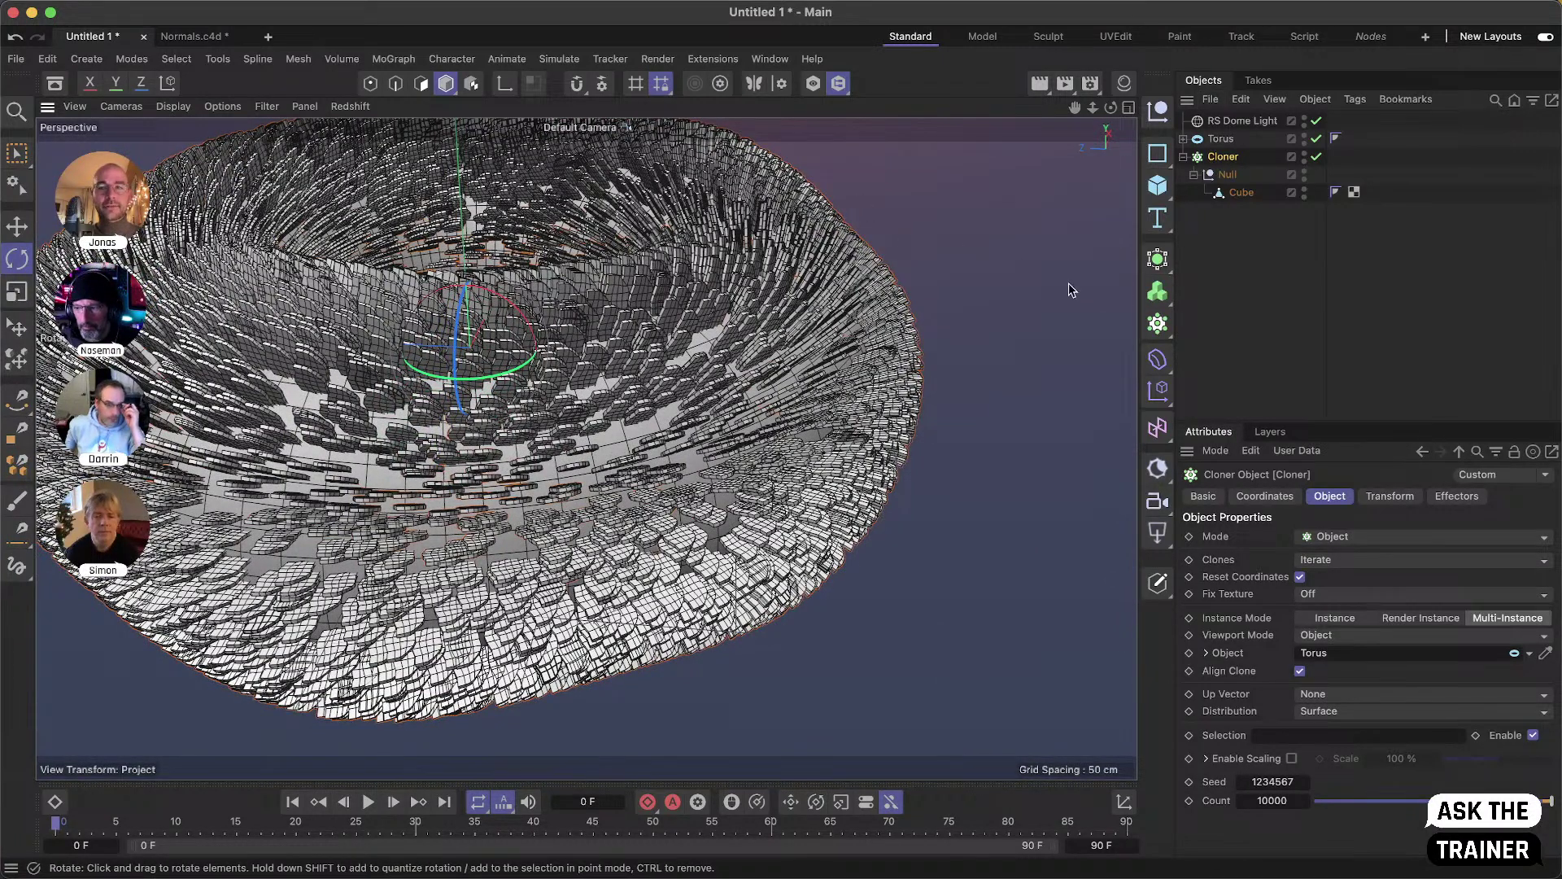
# - Add a Random effector for the Cloner and place it directly above the Cloner in the object hierarchy
pyautogui.click(1157, 390)
pyautogui.click(1310, 503)
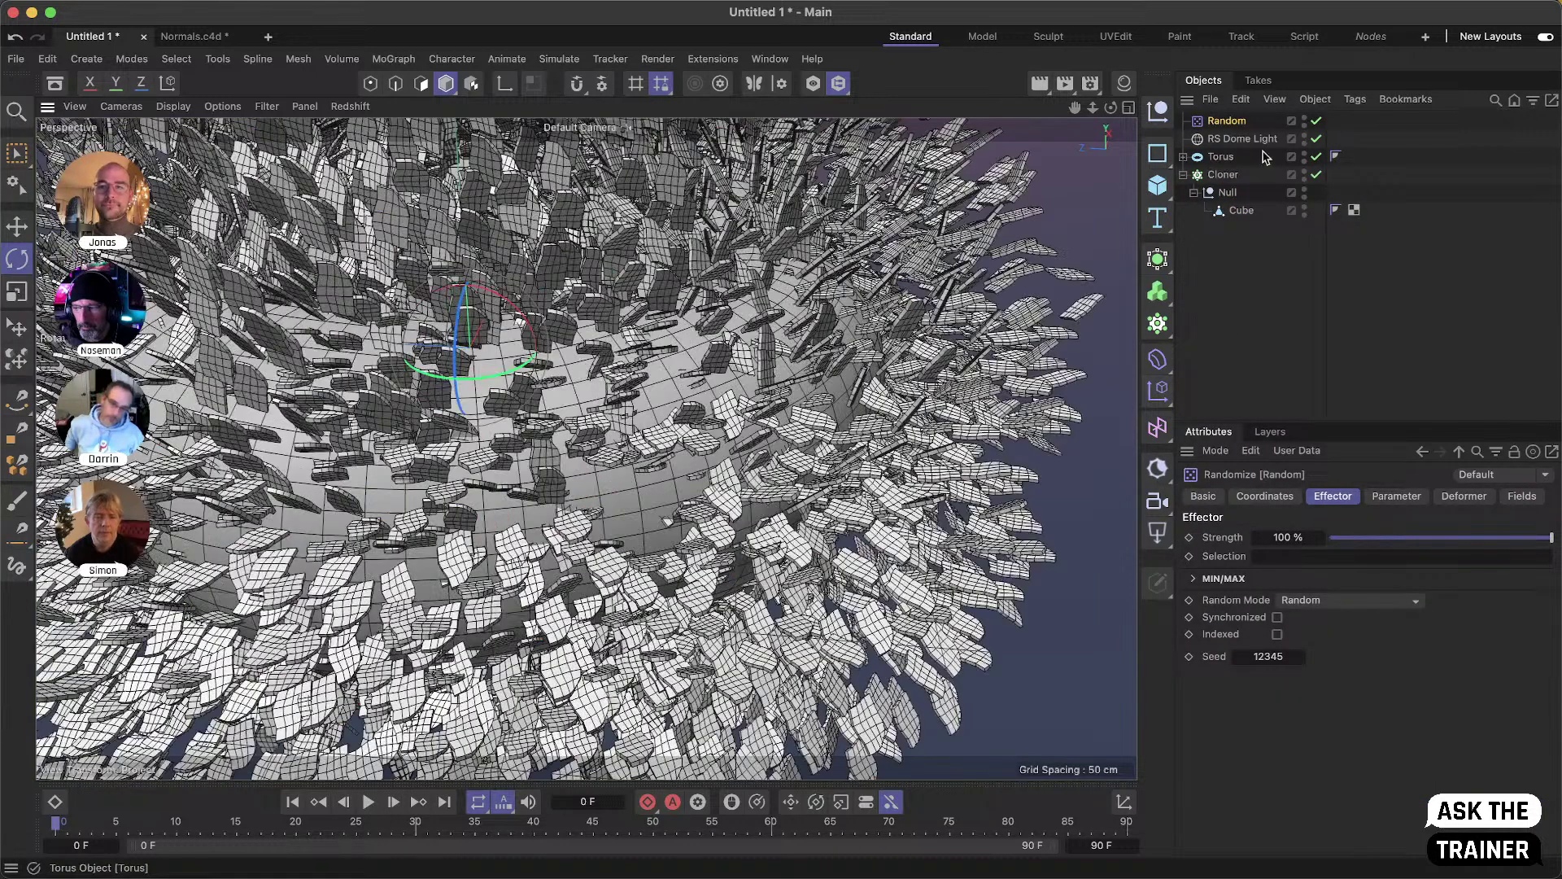
pyautogui.moveTo(1225, 121); pyautogui.dragTo(1215, 175)
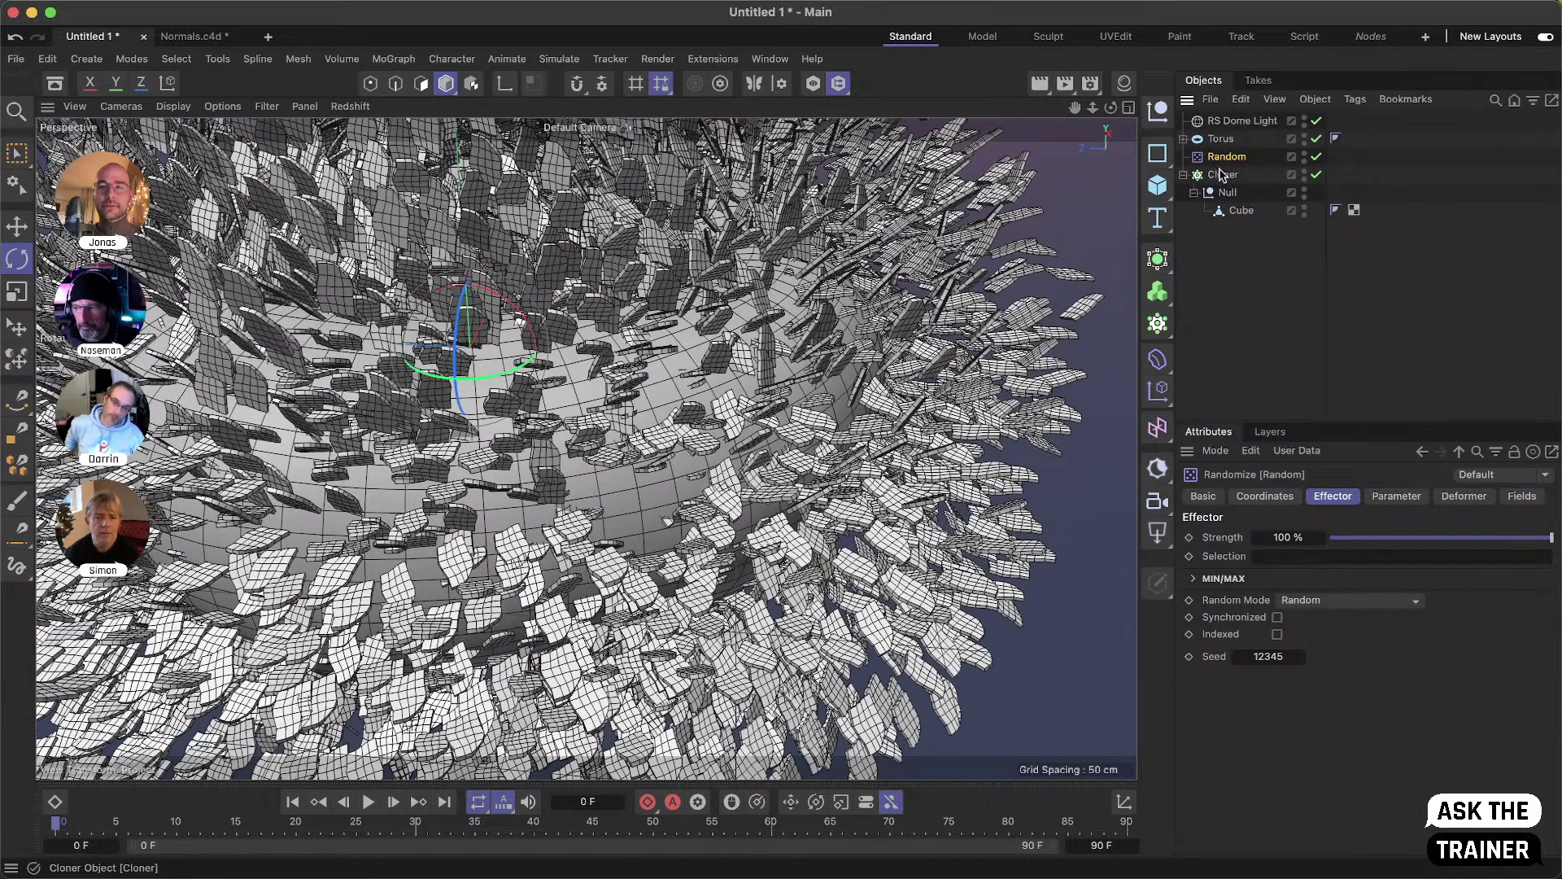
# - Disable the Random effector's position variation and enable rotation with R.H 68°, R.P 84° and R.B 180°
pyautogui.click(1396, 497)
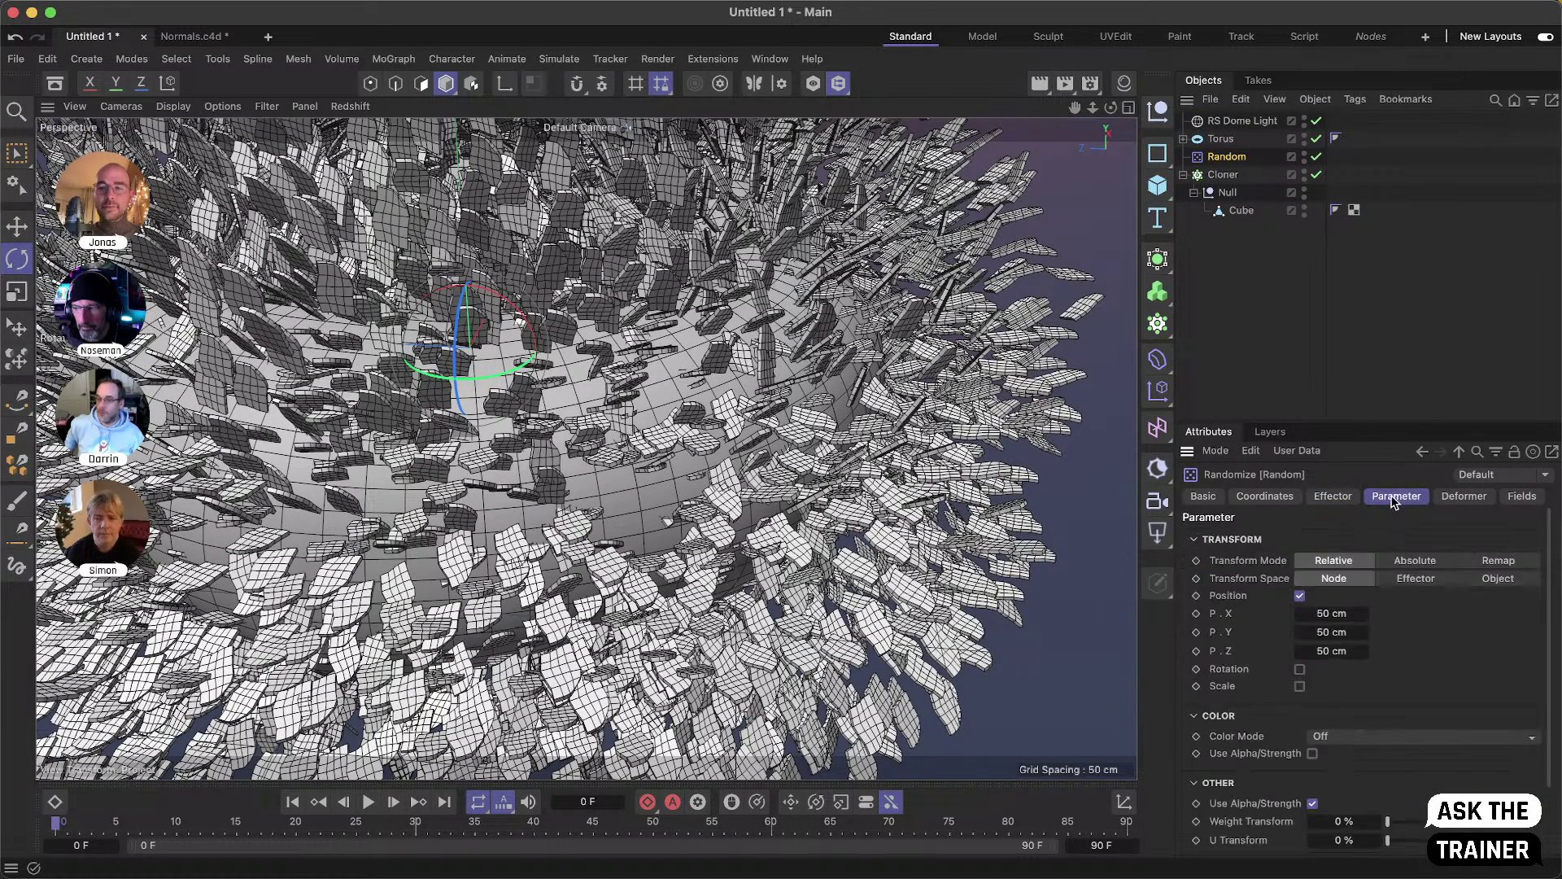
pyautogui.click(1300, 597)
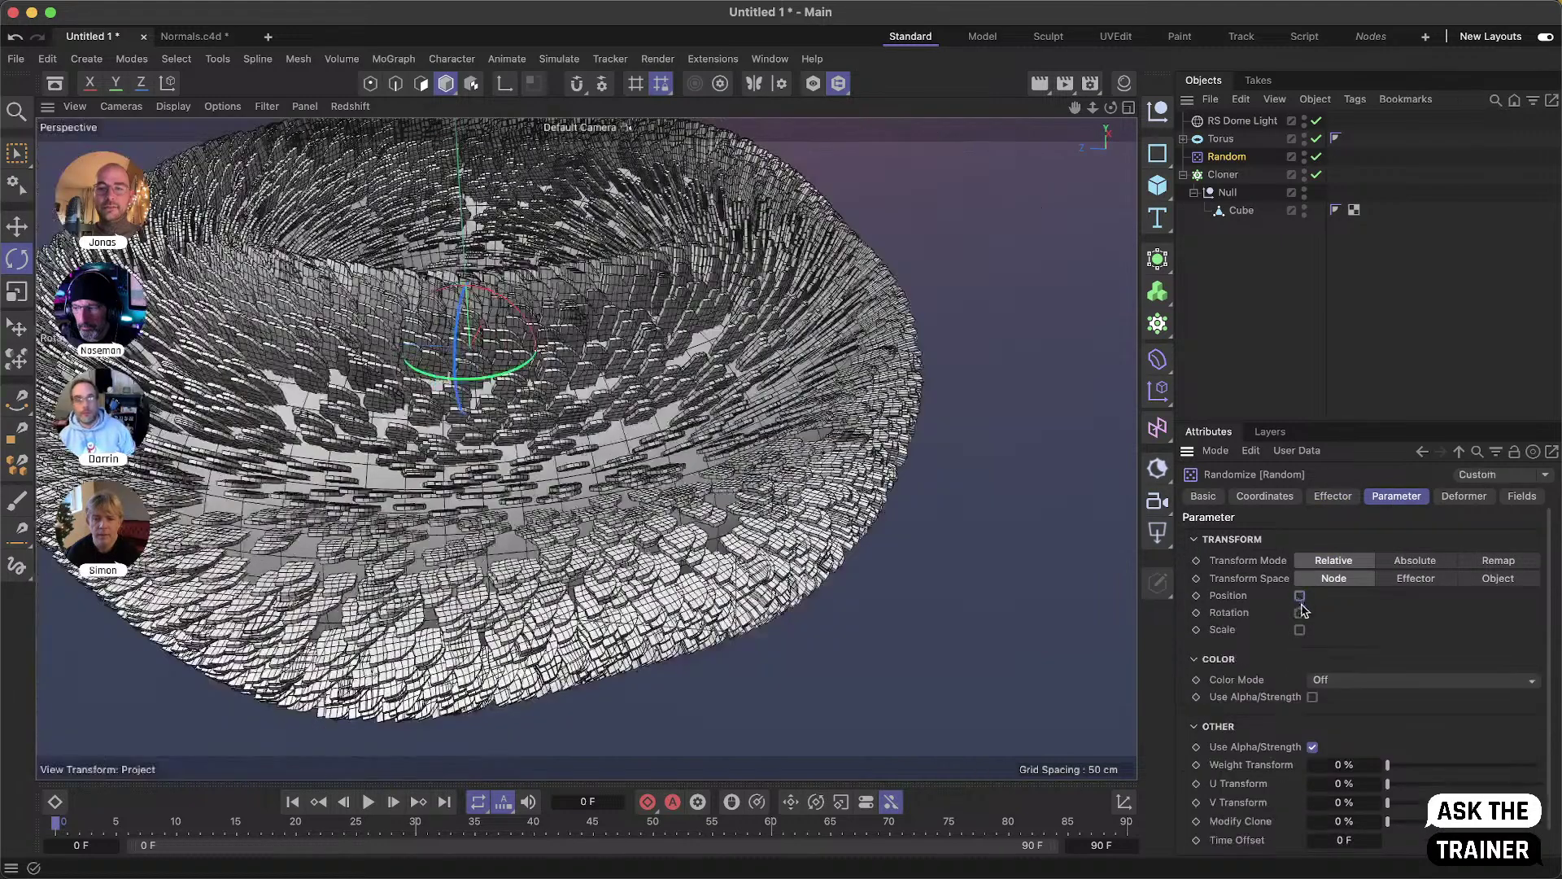
pyautogui.click(1300, 614)
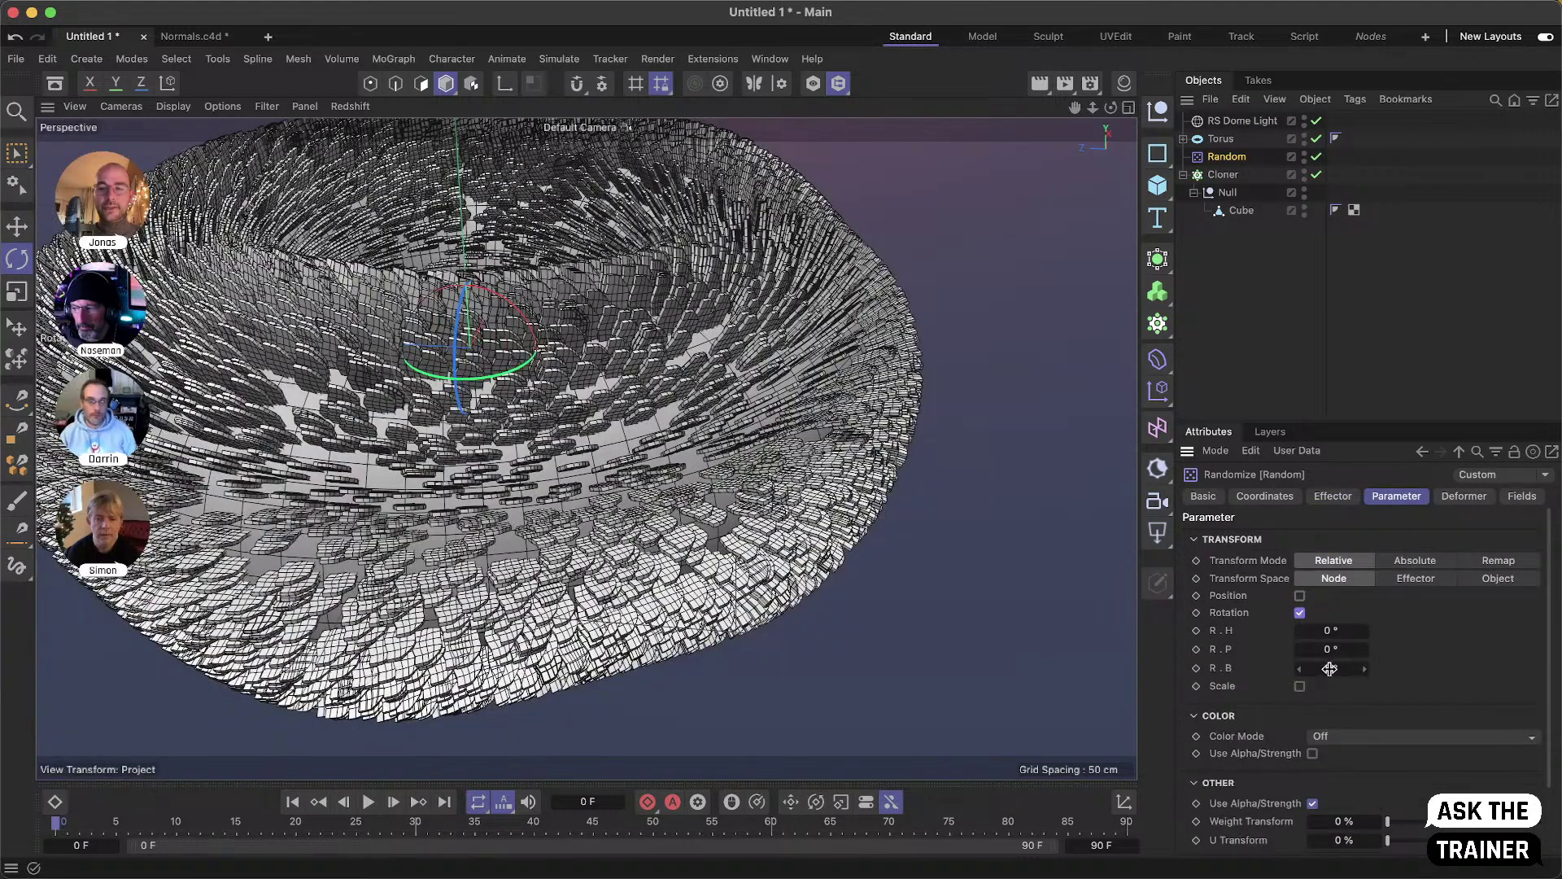
pyautogui.moveTo(1330, 669); pyautogui.dragTo(1439, 669)
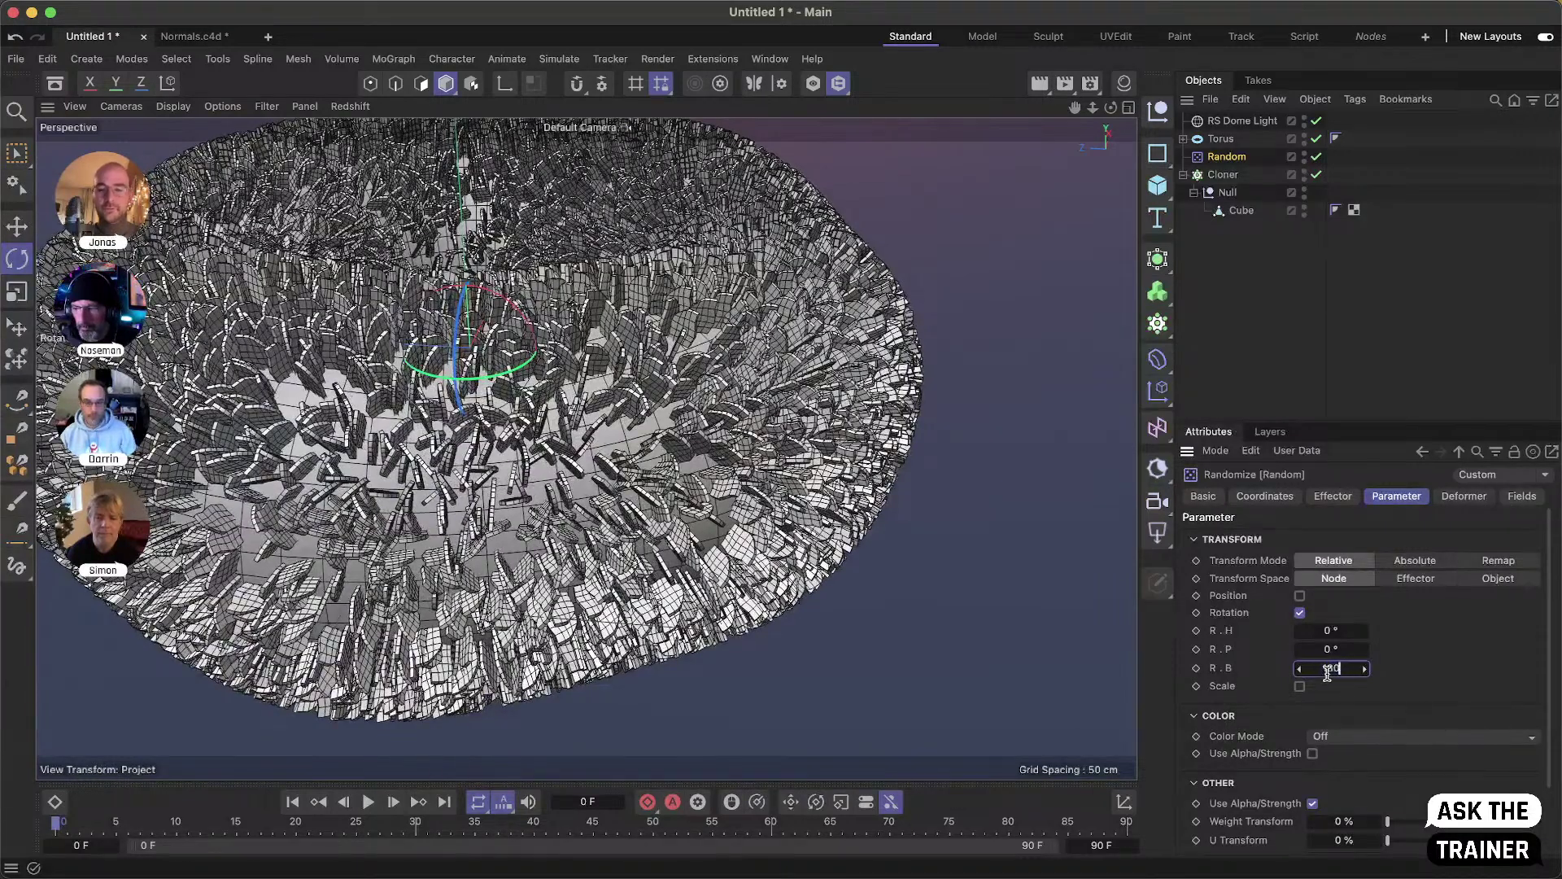
pyautogui.press('Return')
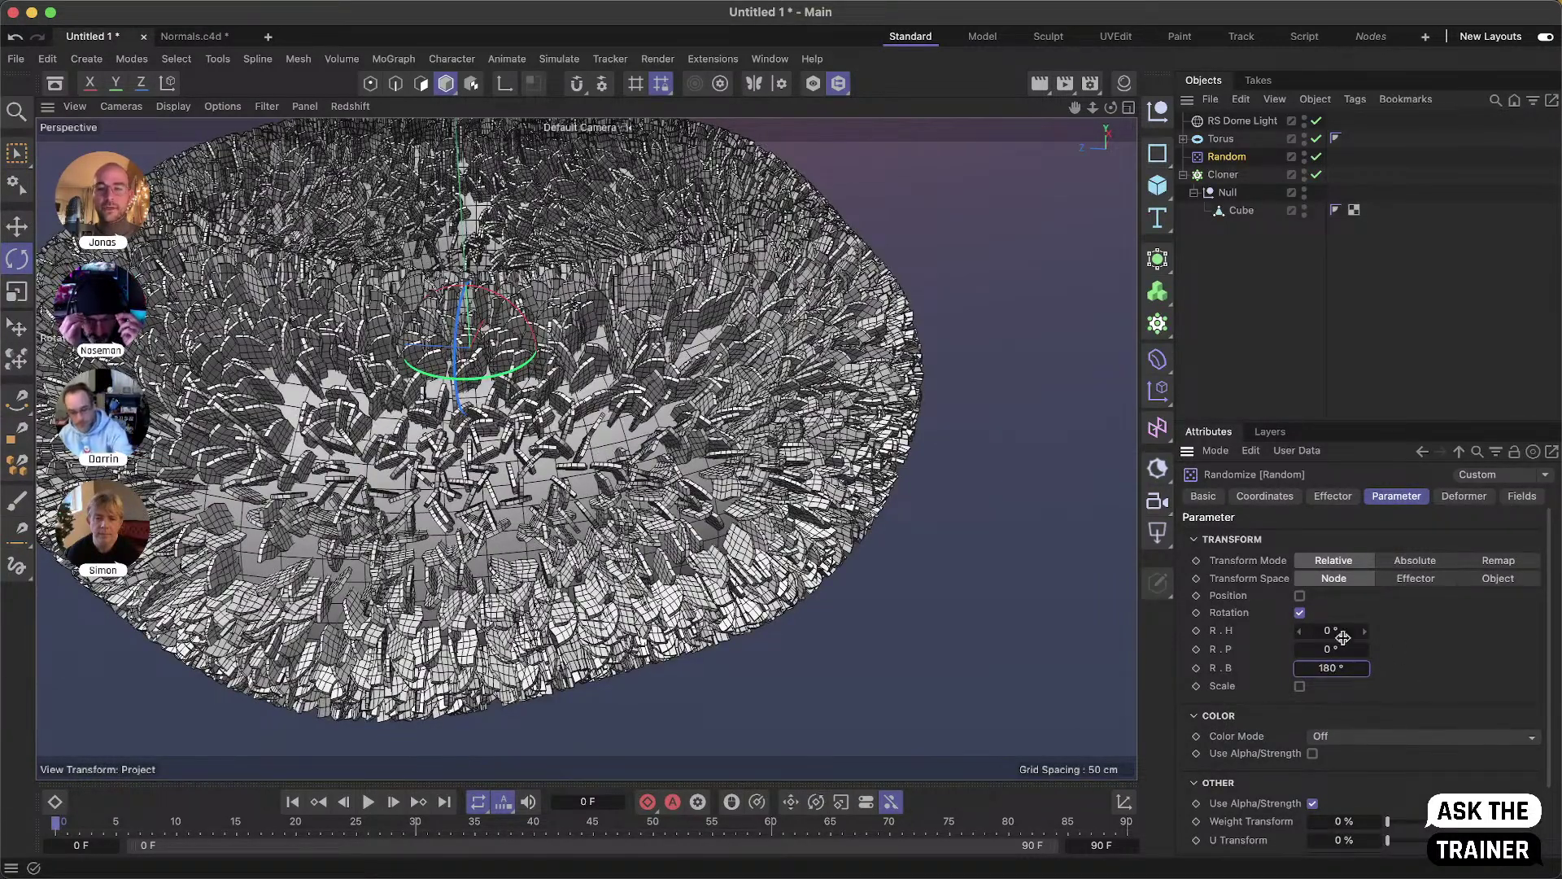
pyautogui.moveTo(1335, 631)
pyautogui.mouseDown()
pyautogui.moveTo(1385, 632)
pyautogui.moveTo(1333, 631)
pyautogui.moveTo(1343, 648)
pyautogui.mouseUp()
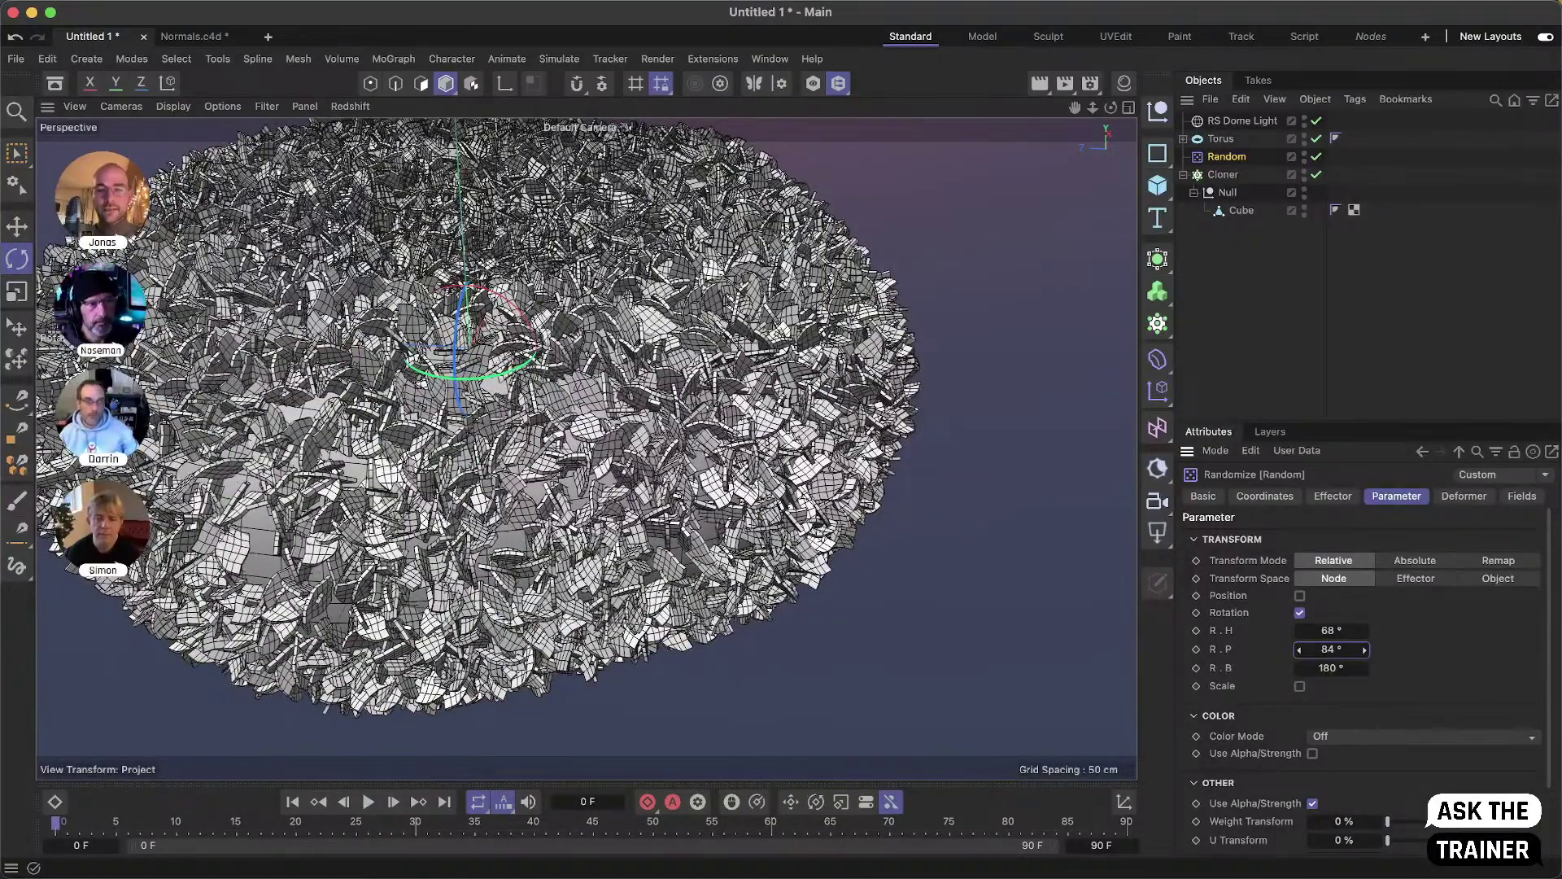
# - Check the flake coverage on the torus up close and set the Cloner's count to 20000
pyautogui.keyDown('alt'); pyautogui.moveTo(569, 521); pyautogui.dragTo(682, 390); pyautogui.keyUp('alt')
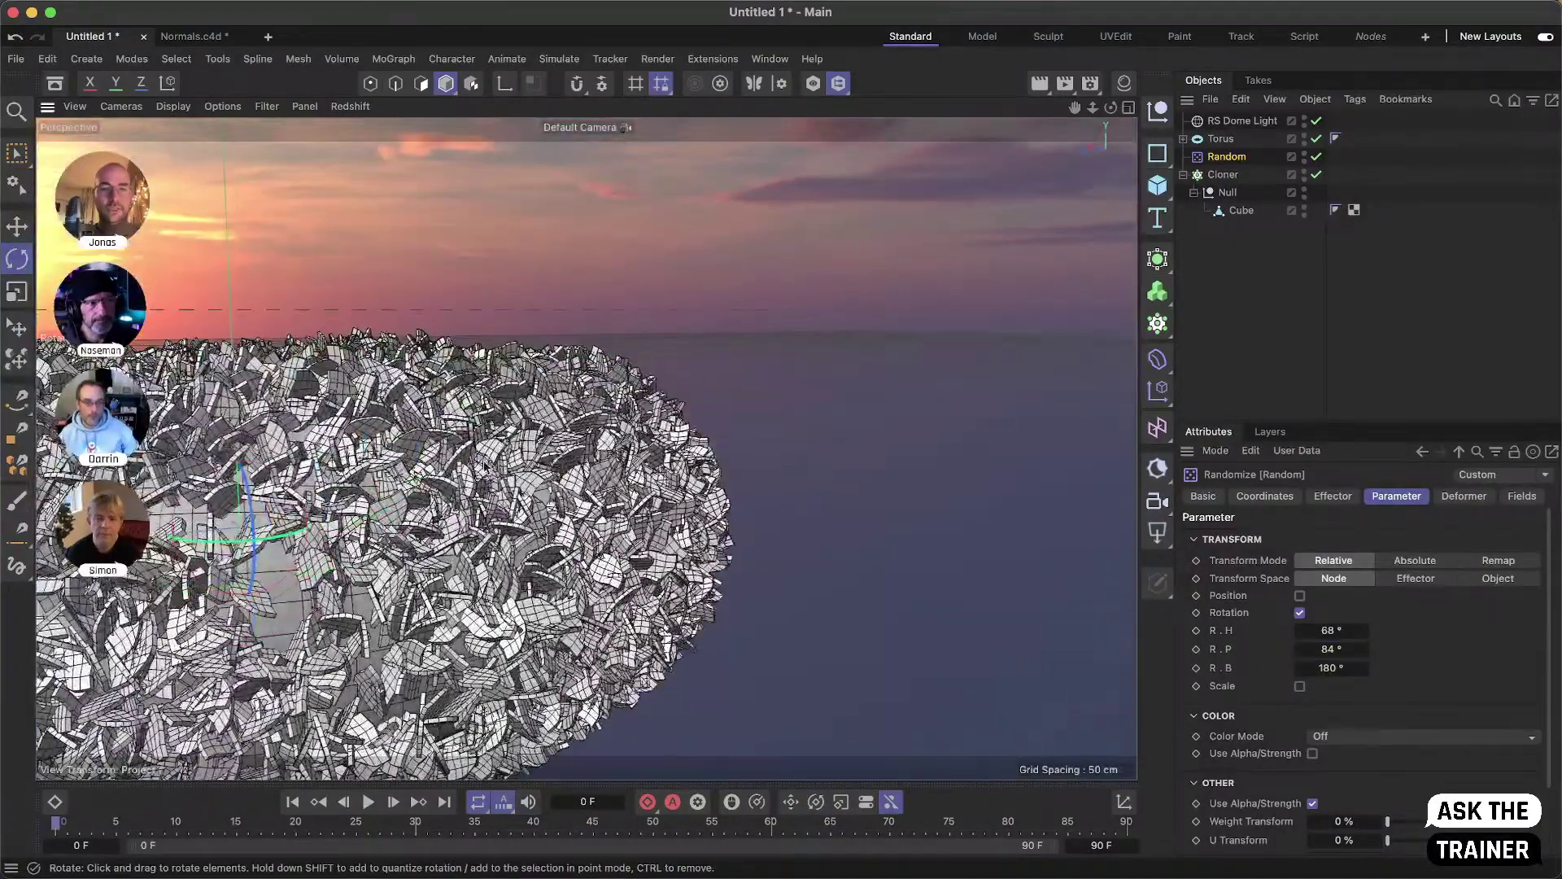
pyautogui.keyDown('alt'); pyautogui.moveTo(485, 466); pyautogui.dragTo(583, 443, button='right'); pyautogui.keyUp('alt')
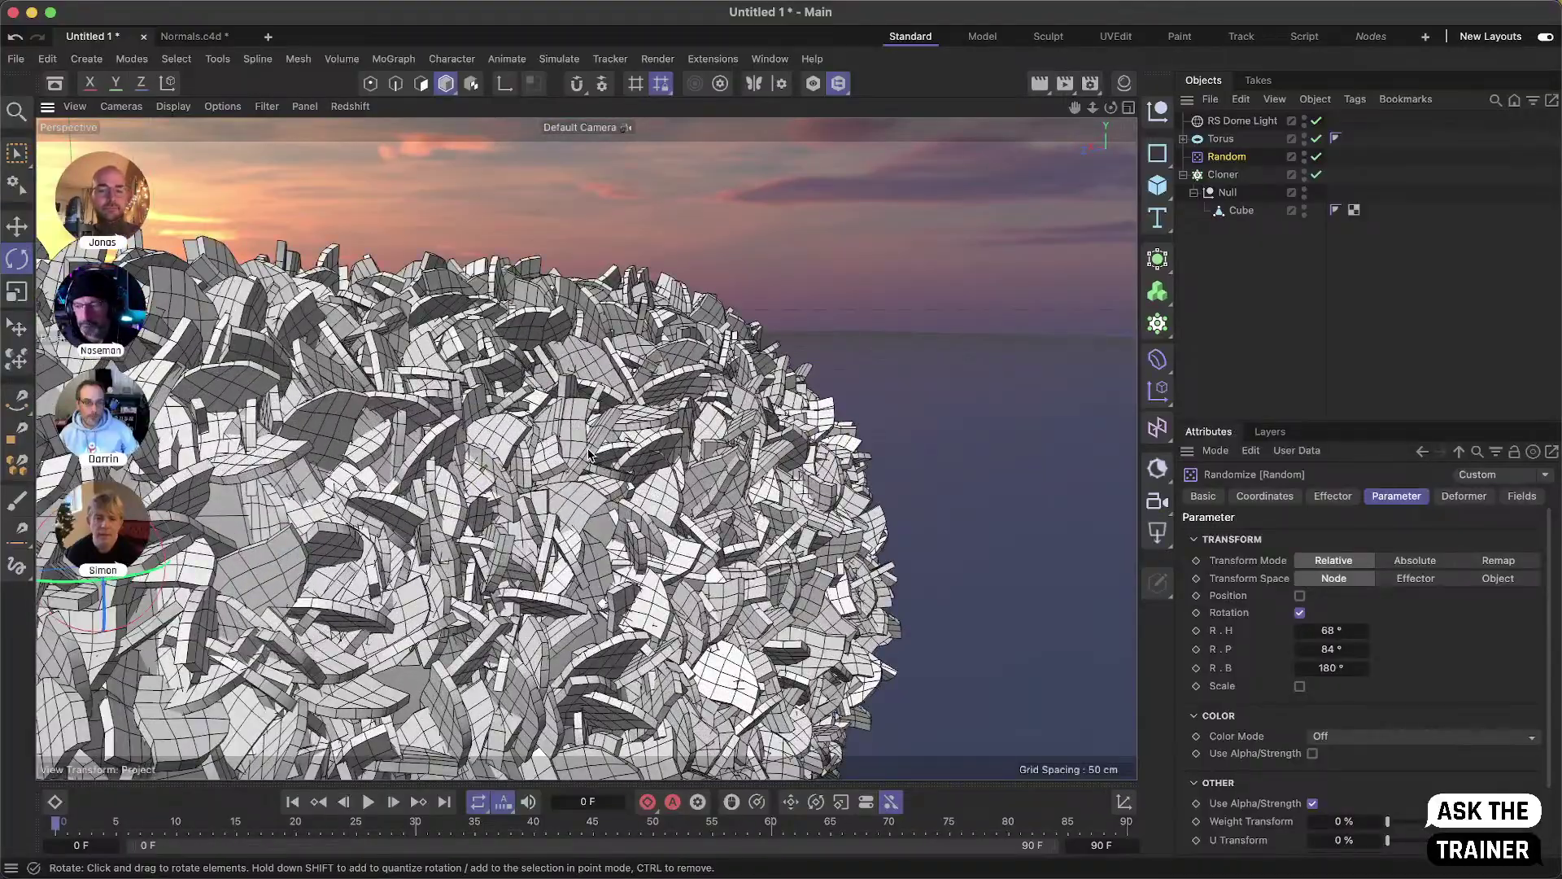
pyautogui.keyDown('alt'); pyautogui.moveTo(651, 334); pyautogui.dragTo(591, 468); pyautogui.keyUp('alt')
pyautogui.keyDown('alt'); pyautogui.moveTo(591, 468); pyautogui.dragTo(553, 485, button='right'); pyautogui.keyUp('alt')
pyautogui.keyDown('alt'); pyautogui.moveTo(504, 506); pyautogui.dragTo(665, 466); pyautogui.keyUp('alt')
pyautogui.scroll(-3, 1217, 716)
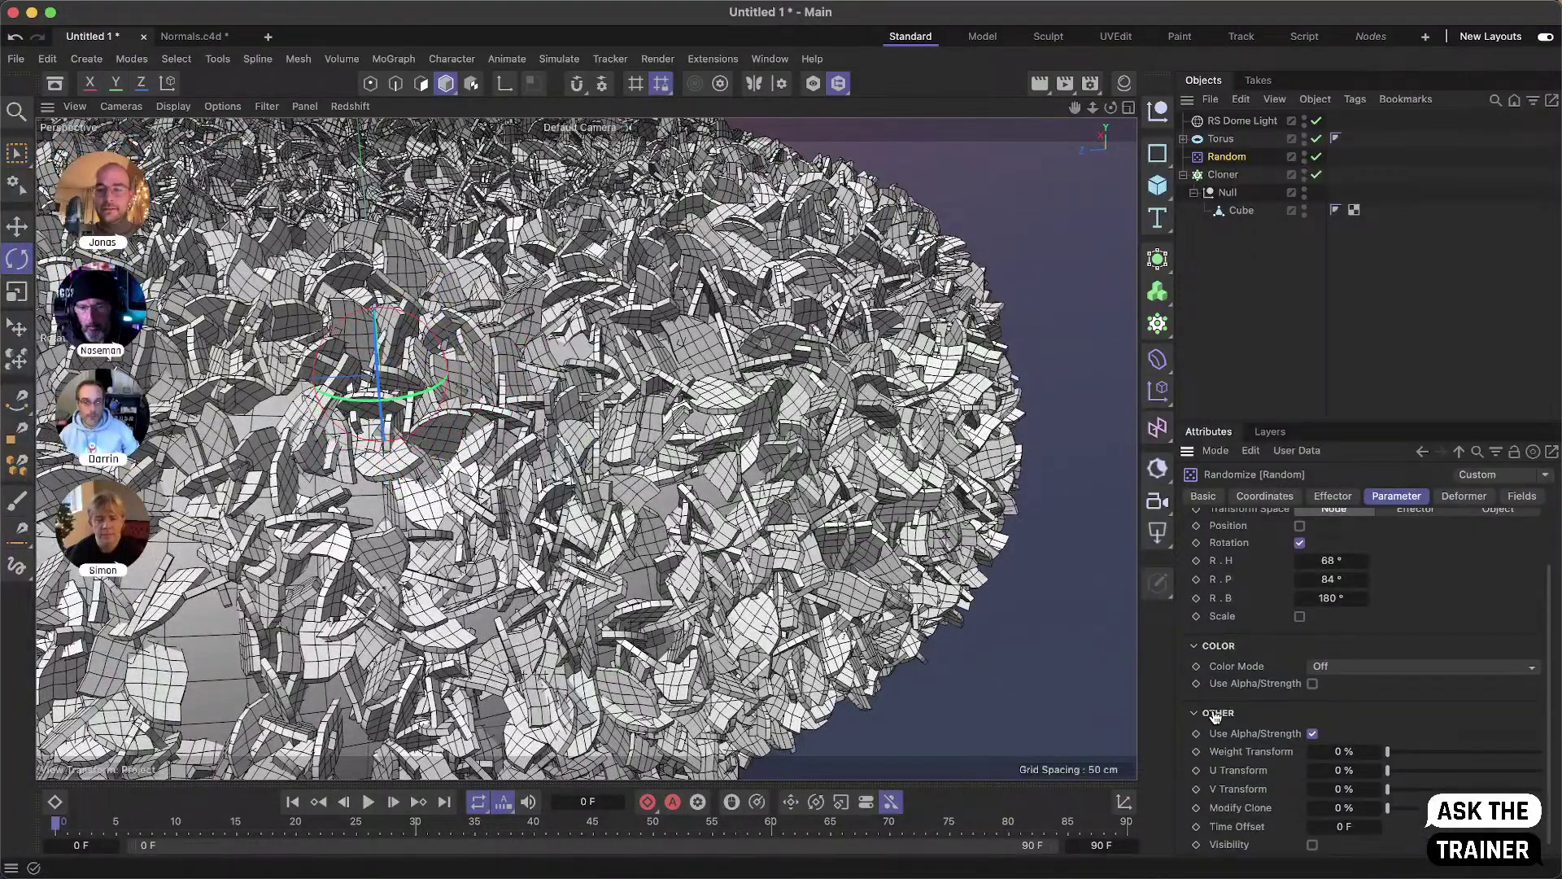
pyautogui.click(1224, 174)
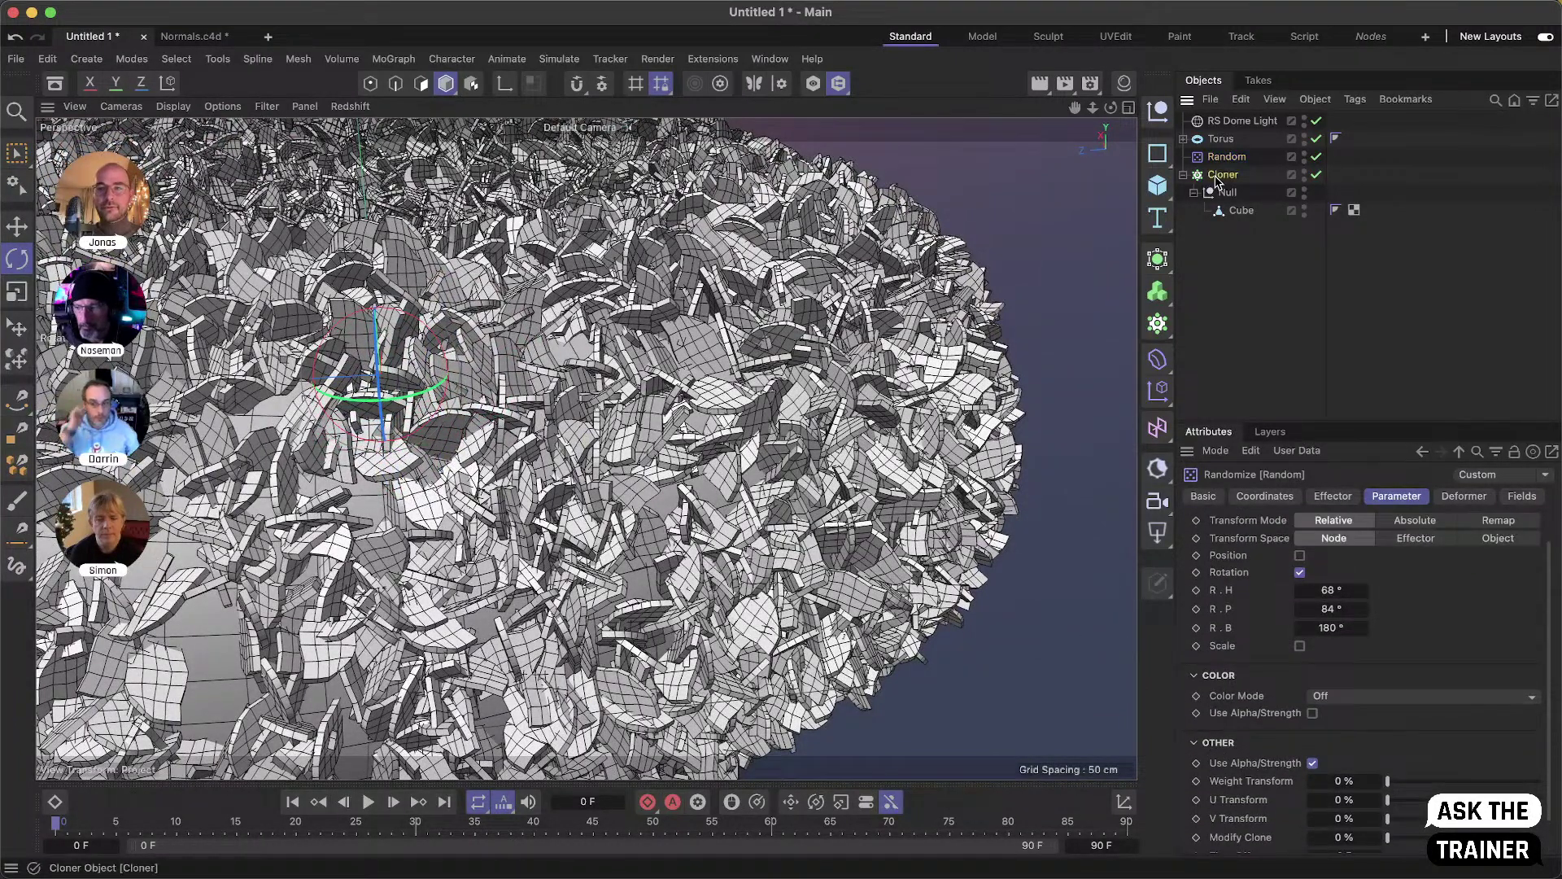
pyautogui.click(1330, 496)
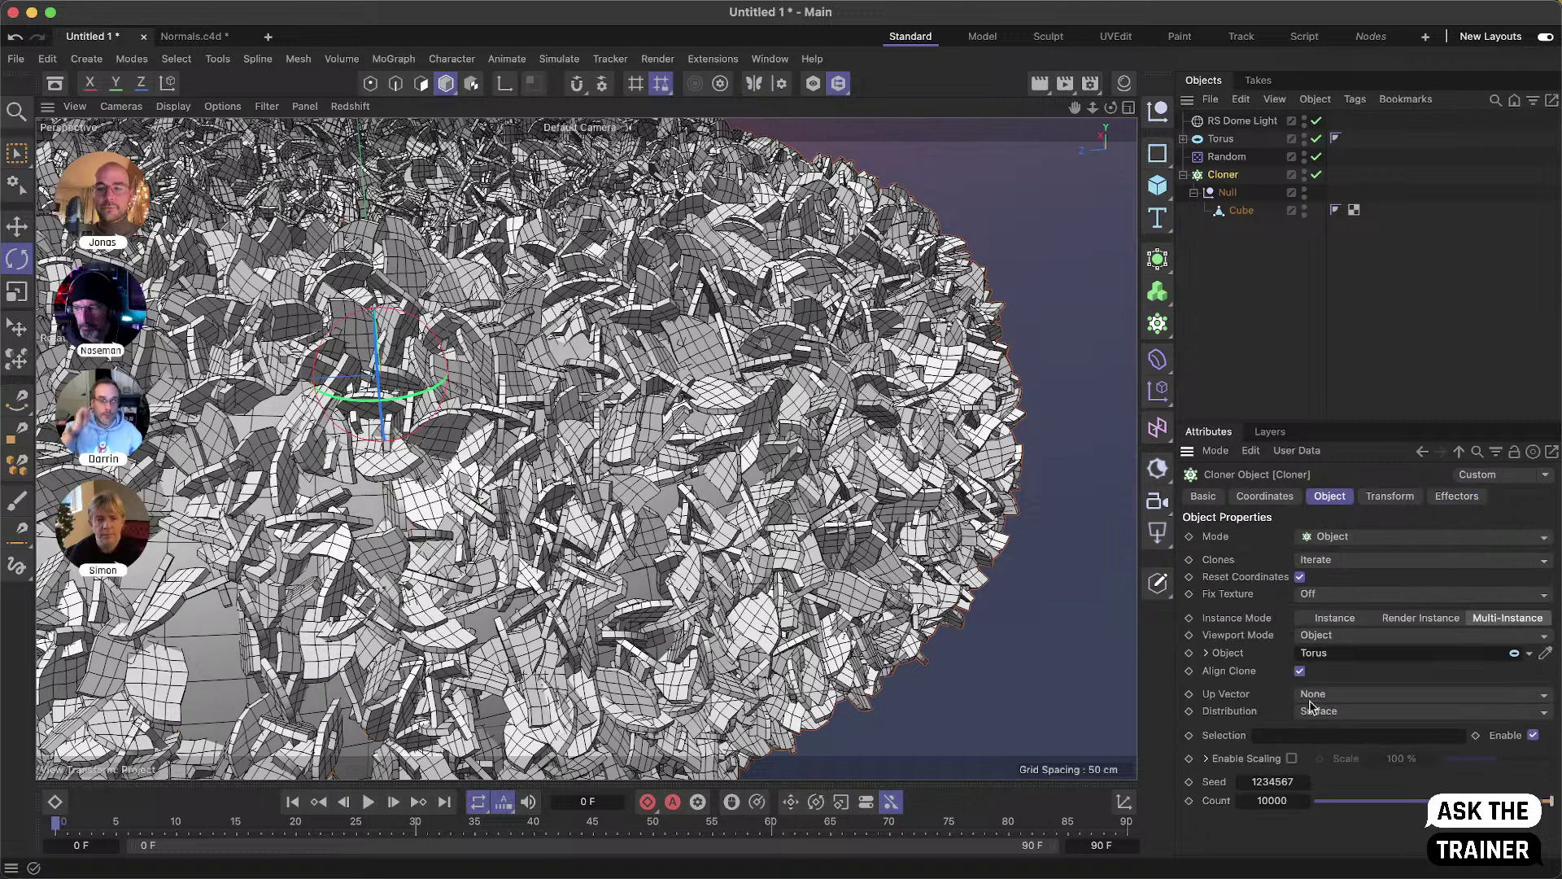
pyautogui.doubleClick(1262, 801)
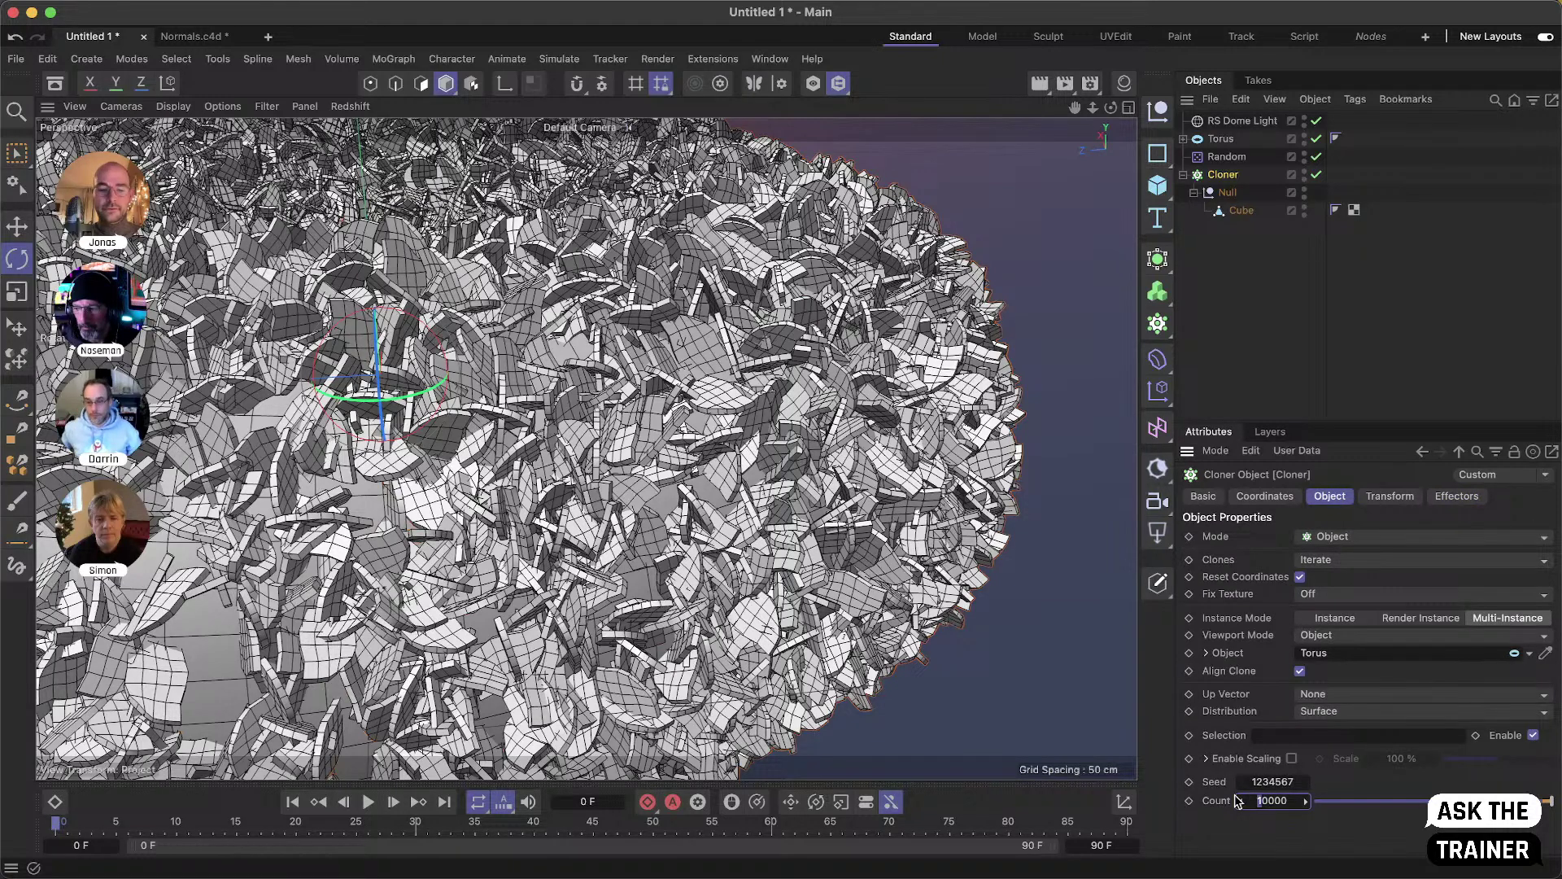
pyautogui.write('20000')
pyautogui.press('Return')
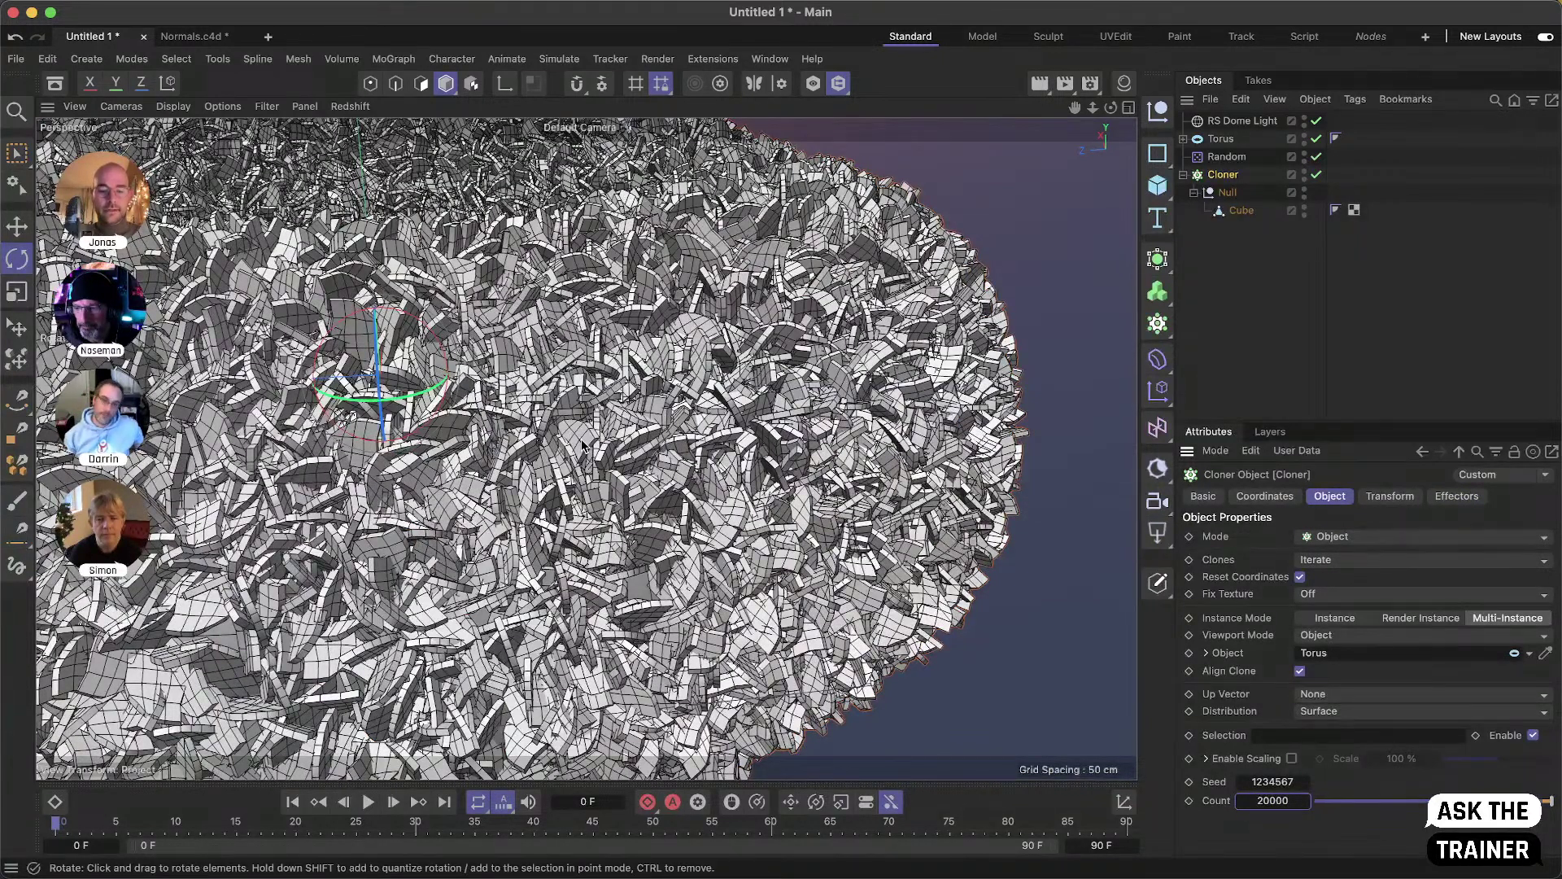
# - Switch the viewport to Gouraud shading without lines and frame the whole flake-covered torus from slightly above
pyautogui.press('n')
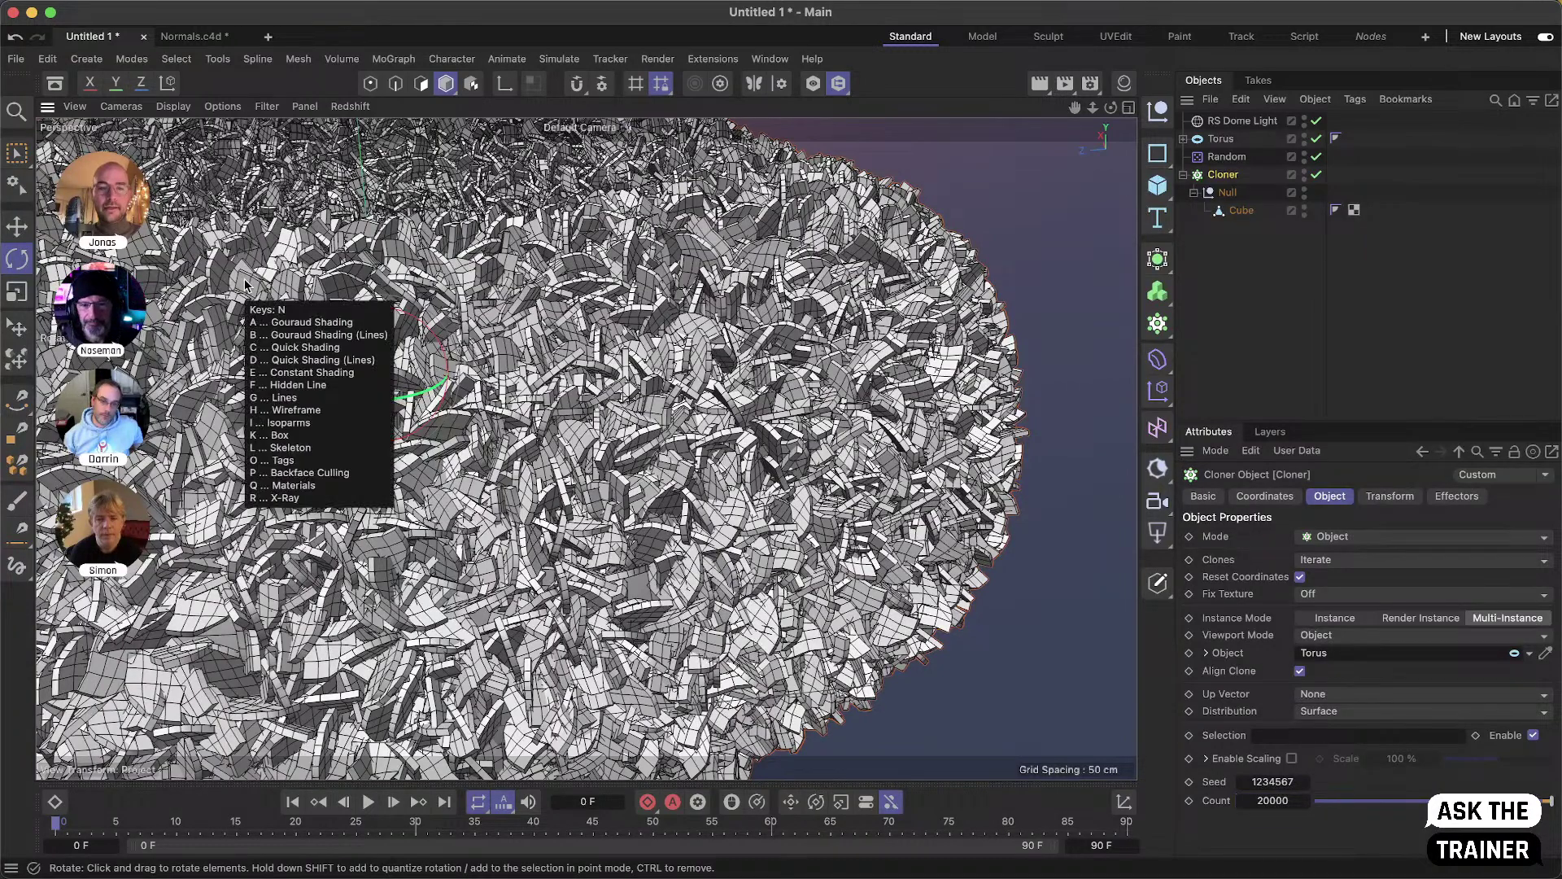
pyautogui.press('a')
pyautogui.scroll(-5, 436, 302)
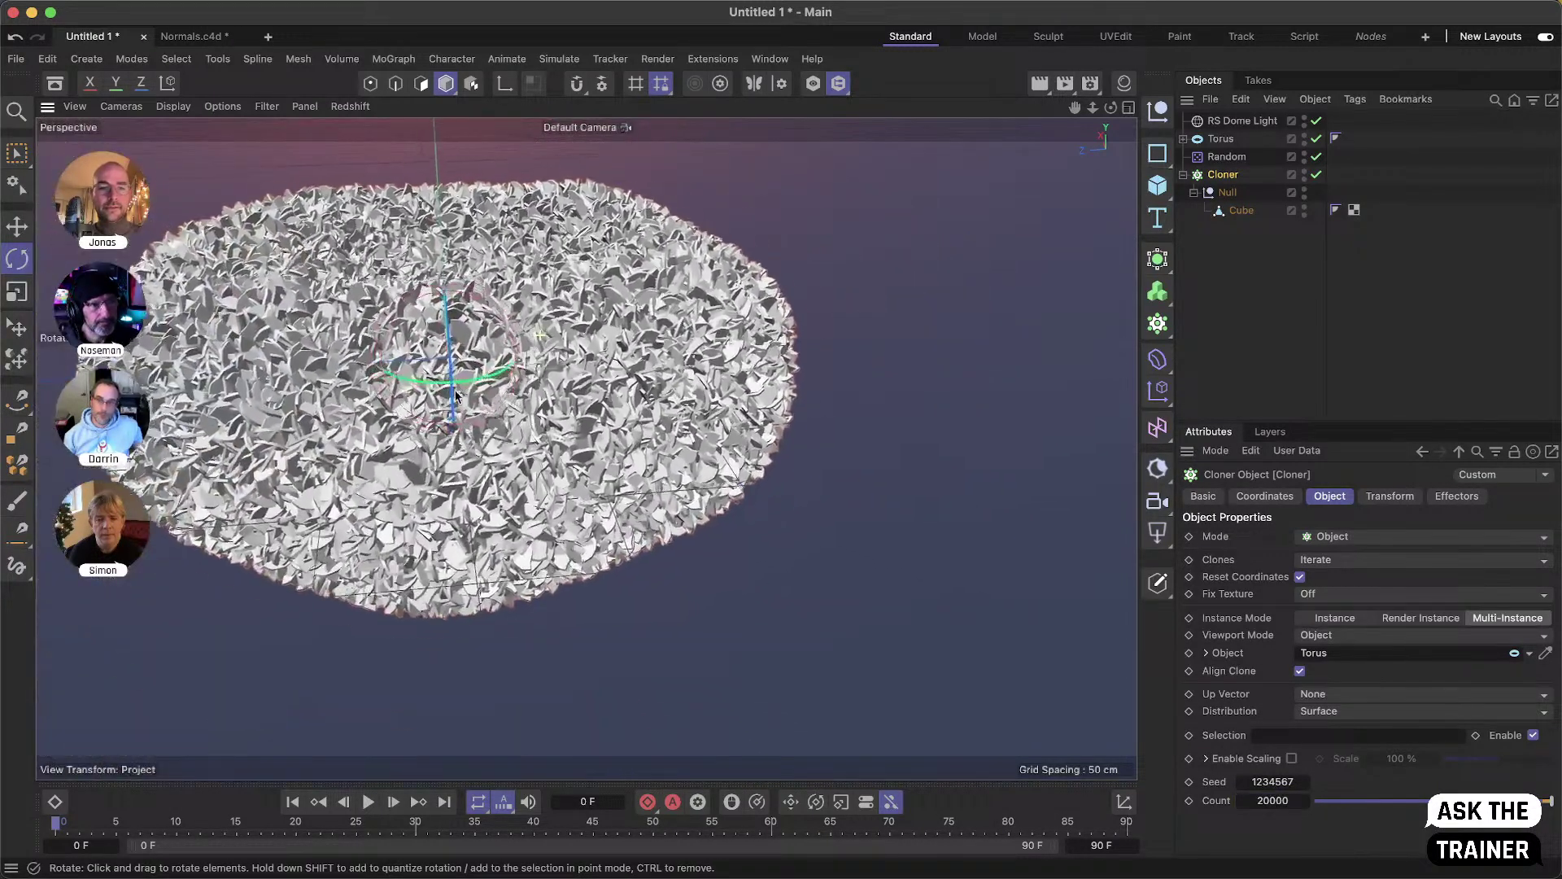
pyautogui.keyDown('alt'); pyautogui.moveTo(626, 586); pyautogui.dragTo(533, 438, button='middle'); pyautogui.keyUp('alt')
pyautogui.keyDown('alt'); pyautogui.moveTo(533, 438); pyautogui.dragTo(526, 338); pyautogui.keyUp('alt')
pyautogui.keyDown('alt'); pyautogui.moveTo(525, 339); pyautogui.dragTo(557, 358, button='middle'); pyautogui.keyUp('alt')
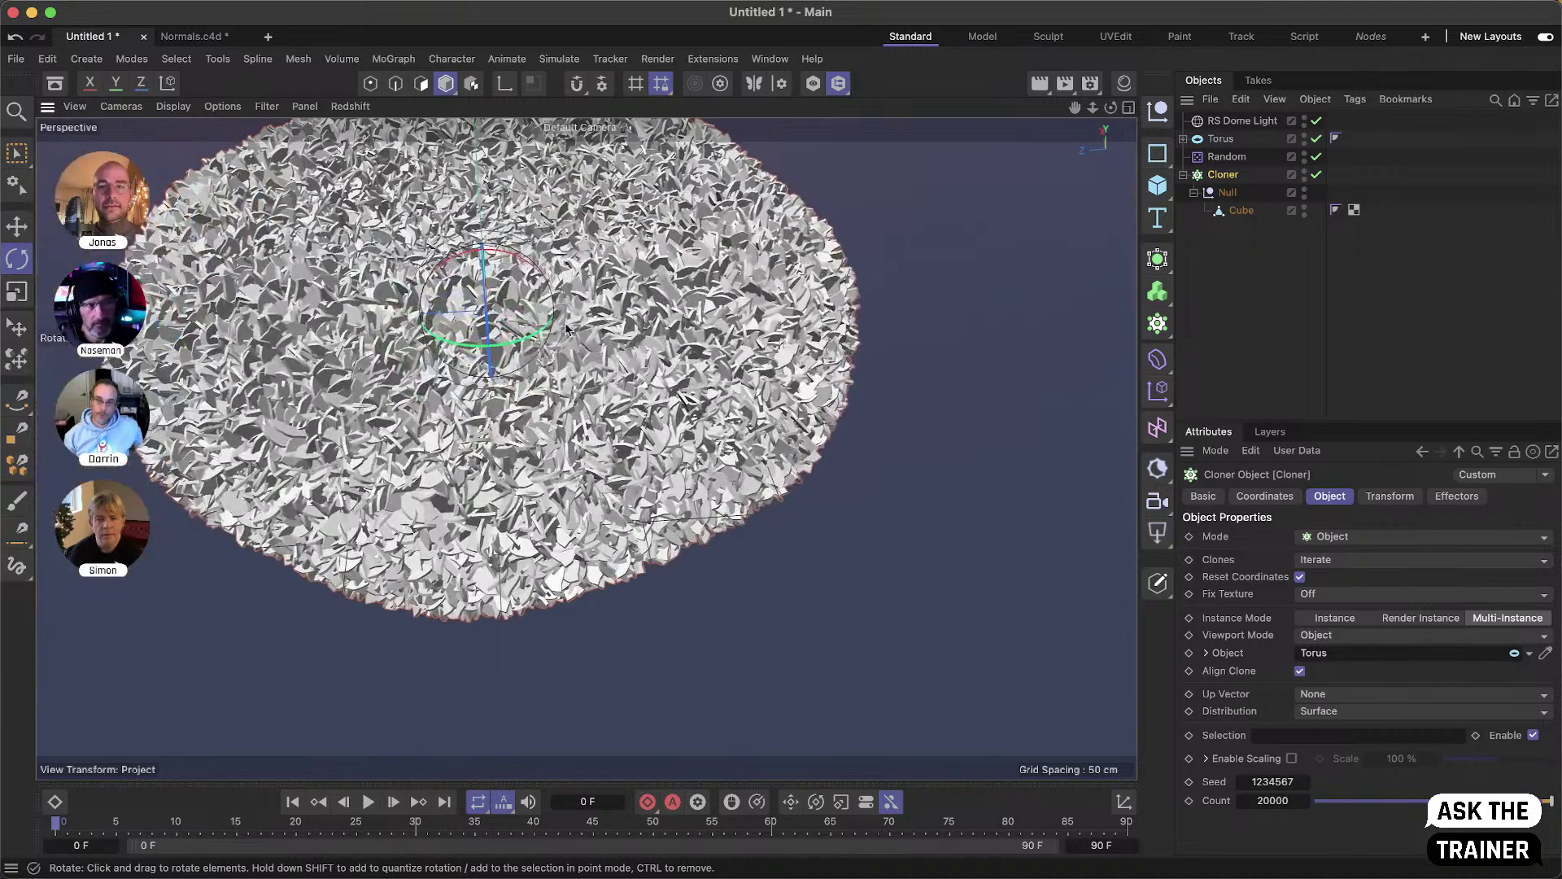
pyautogui.scroll(-1, 565, 326)
# - Enable uniform scale variation on the Random effector and set its Scale to 0.3
pyautogui.click(1234, 163)
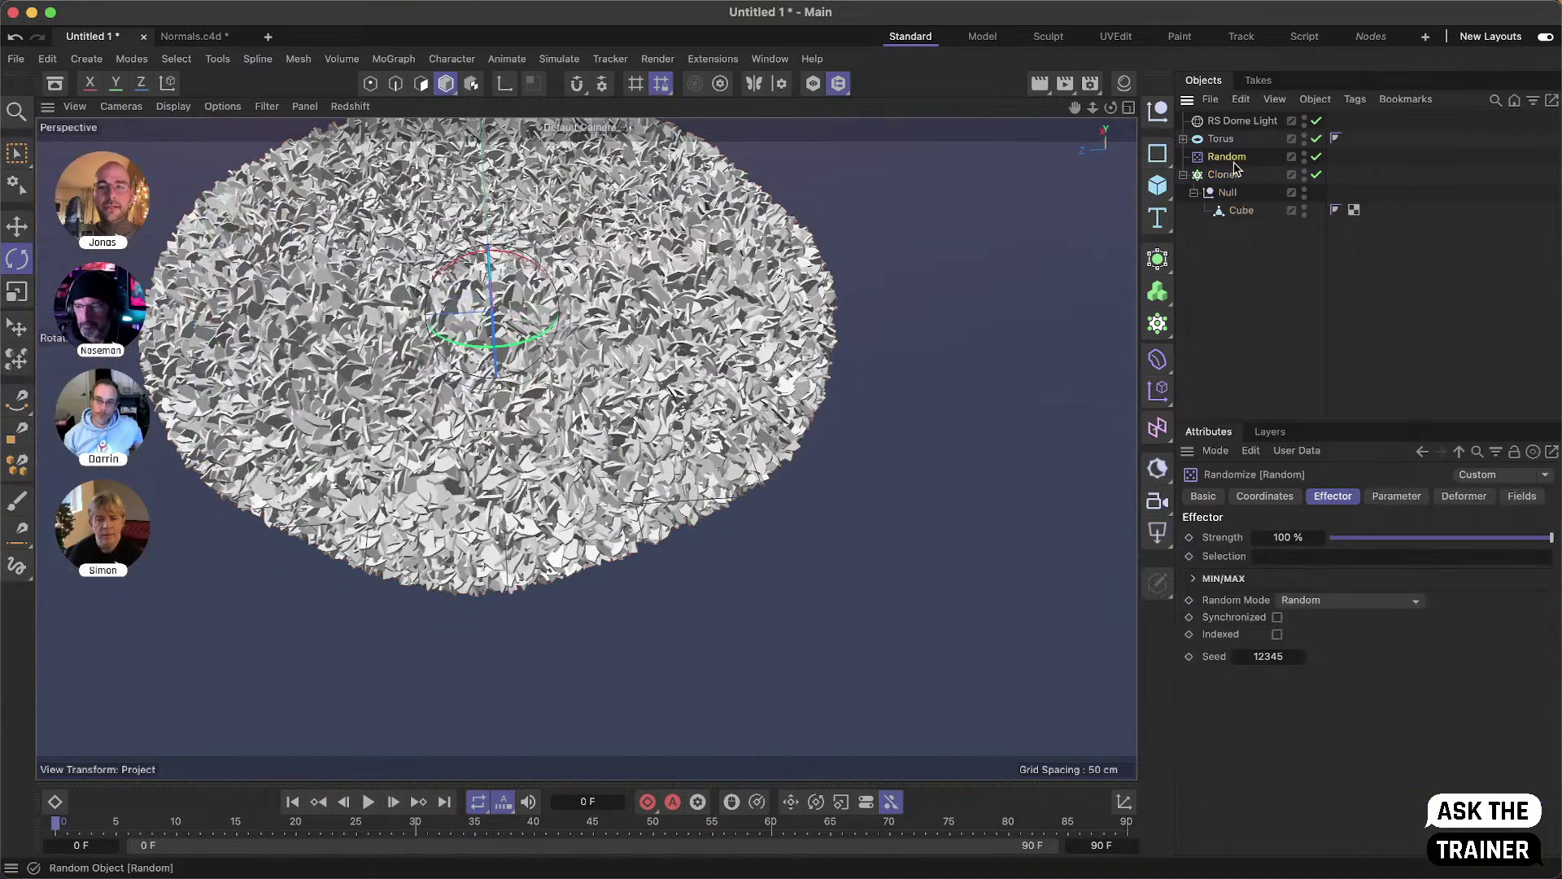
pyautogui.click(1386, 499)
pyautogui.click(1300, 687)
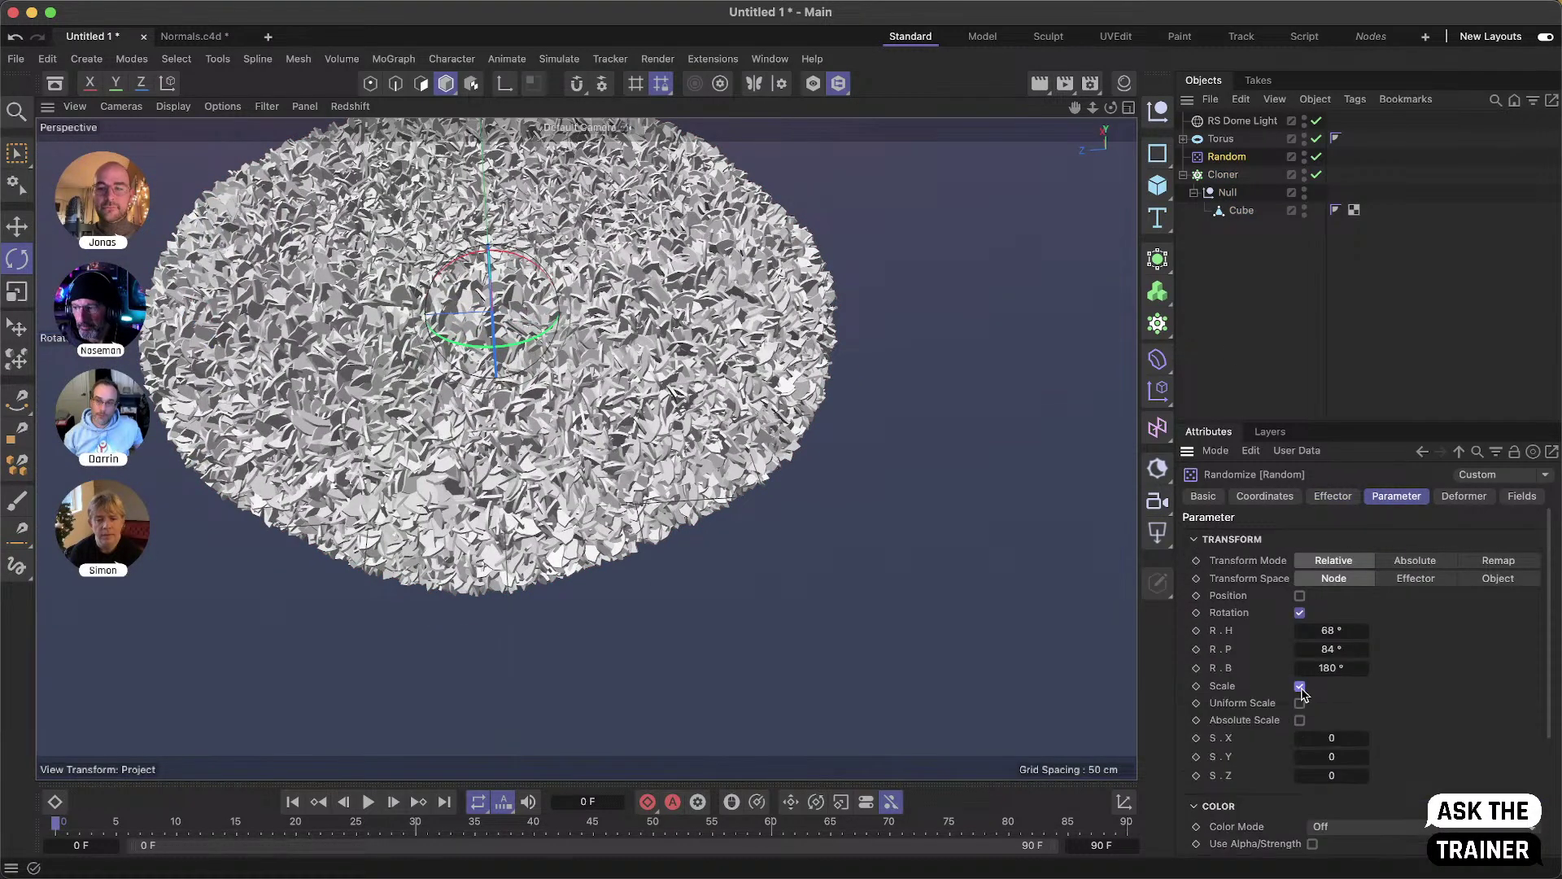
pyautogui.click(1301, 704)
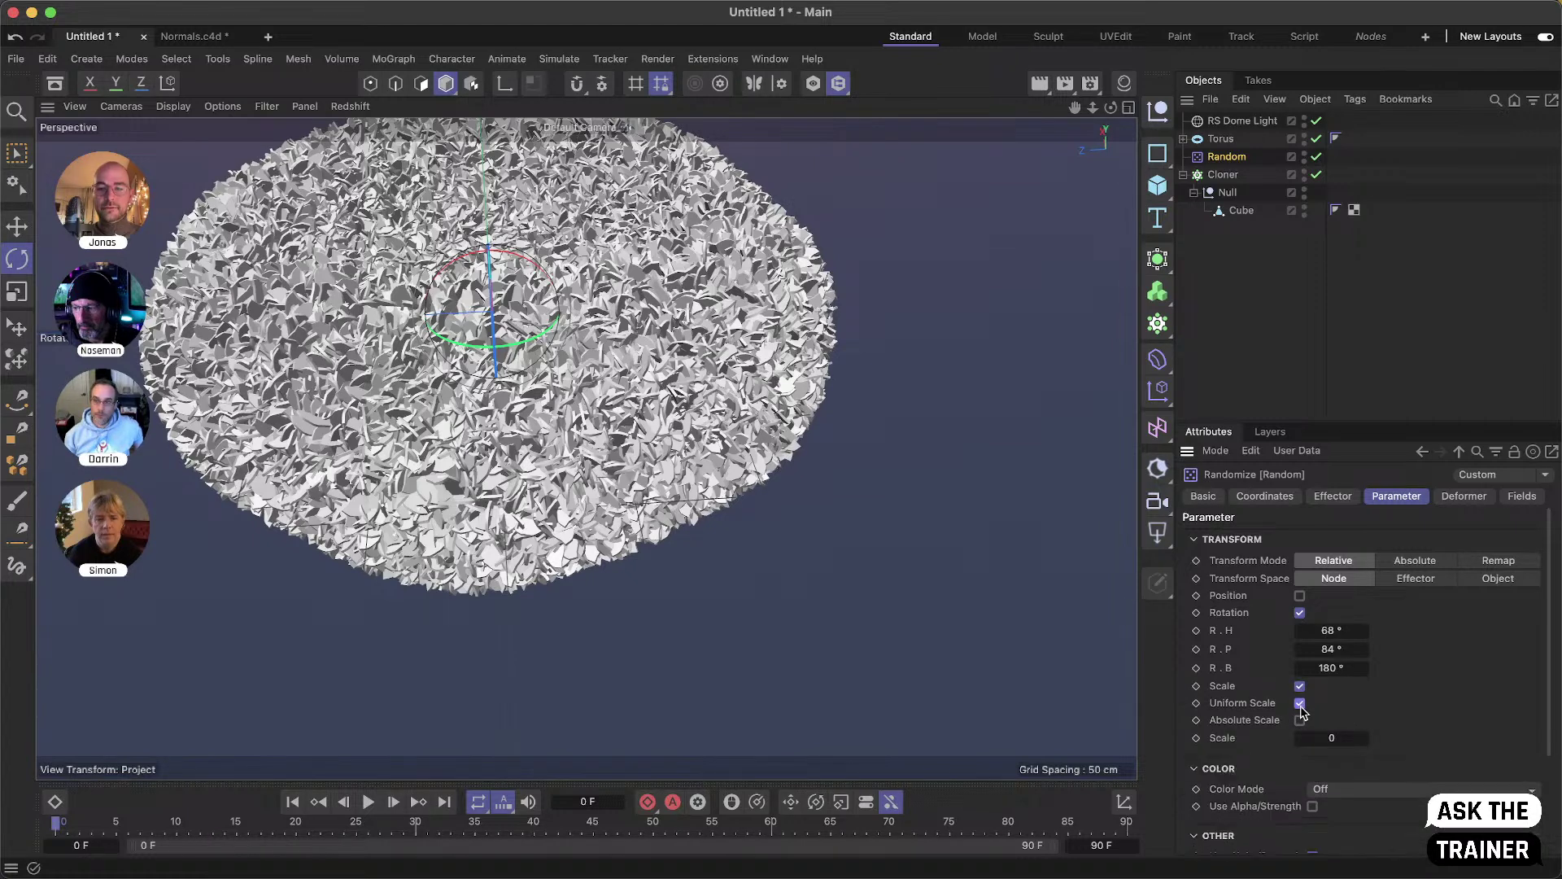
pyautogui.click(1345, 736)
pyautogui.write('0.')
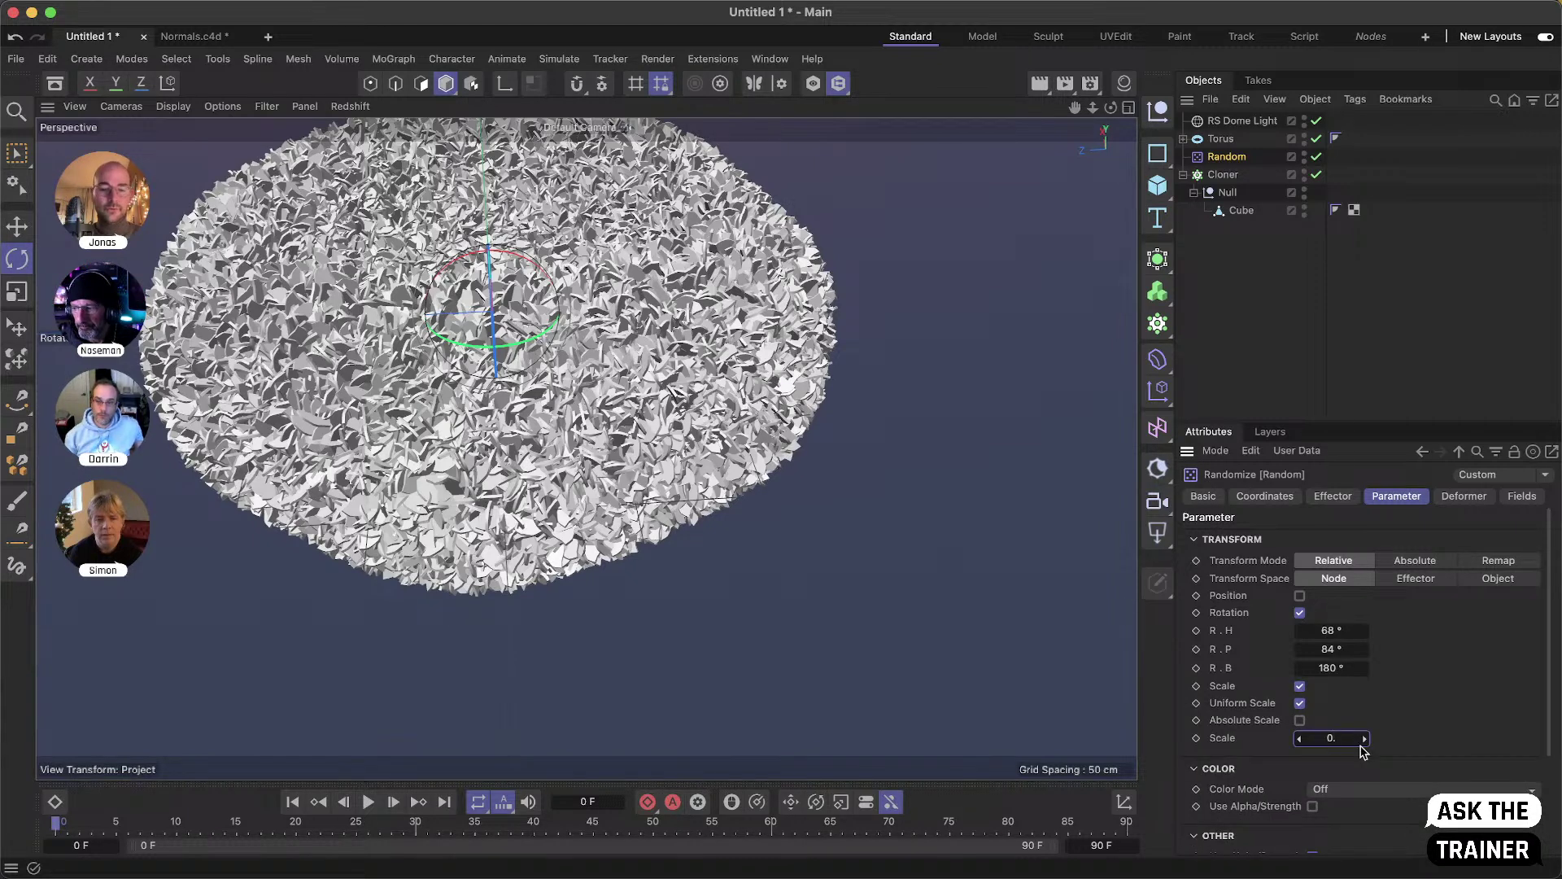
pyautogui.write('3')
pyautogui.press('Return')
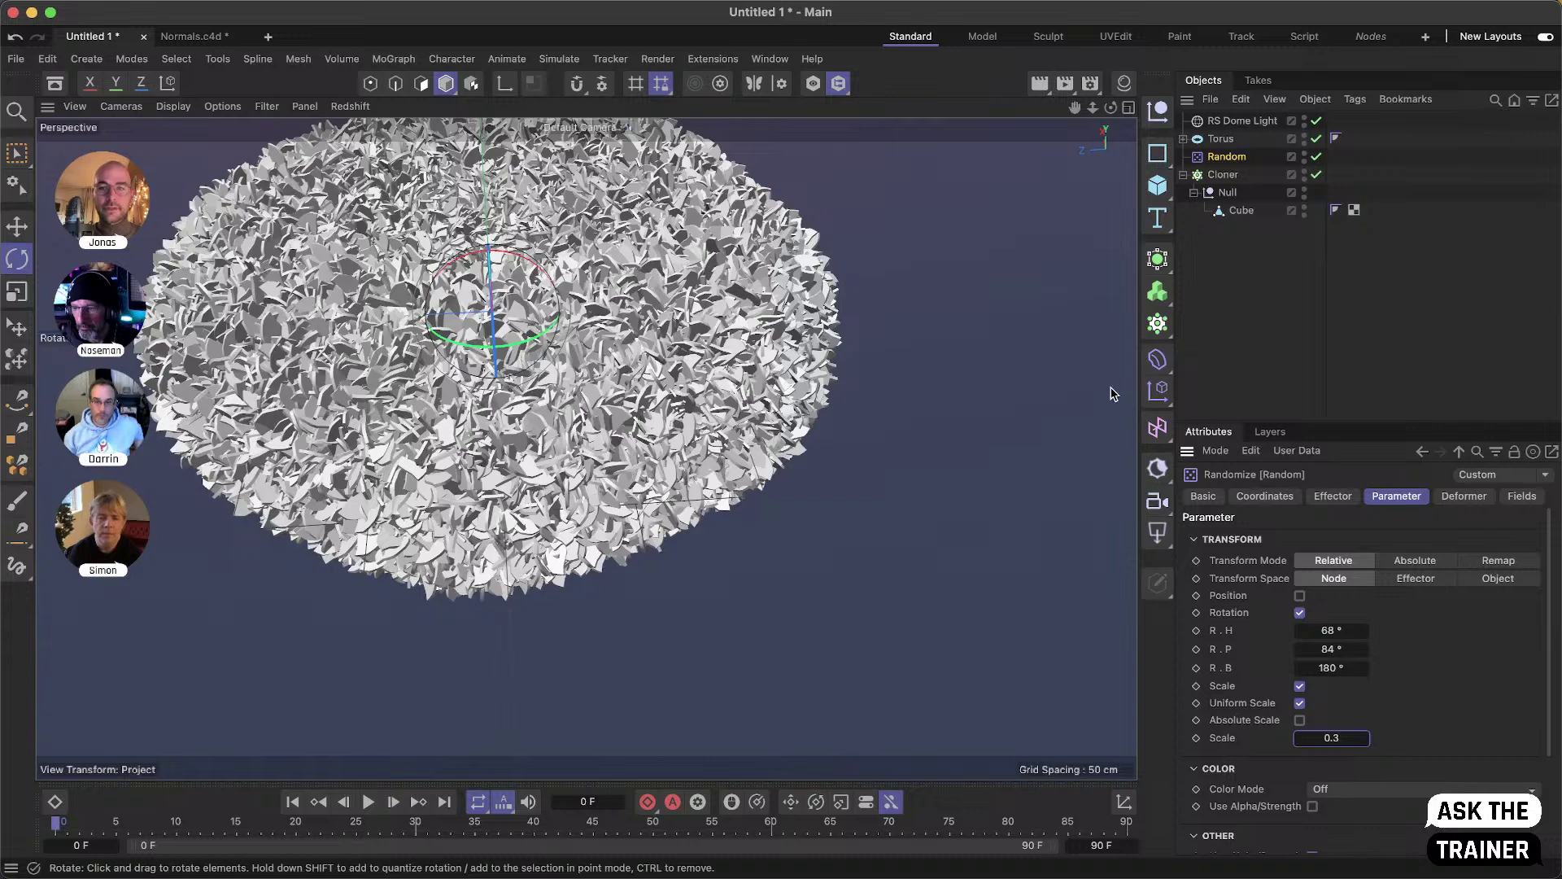
# - Scale down the flake Null inside the Cloner in two passes, the second to about 81%
pyautogui.click(1194, 194)
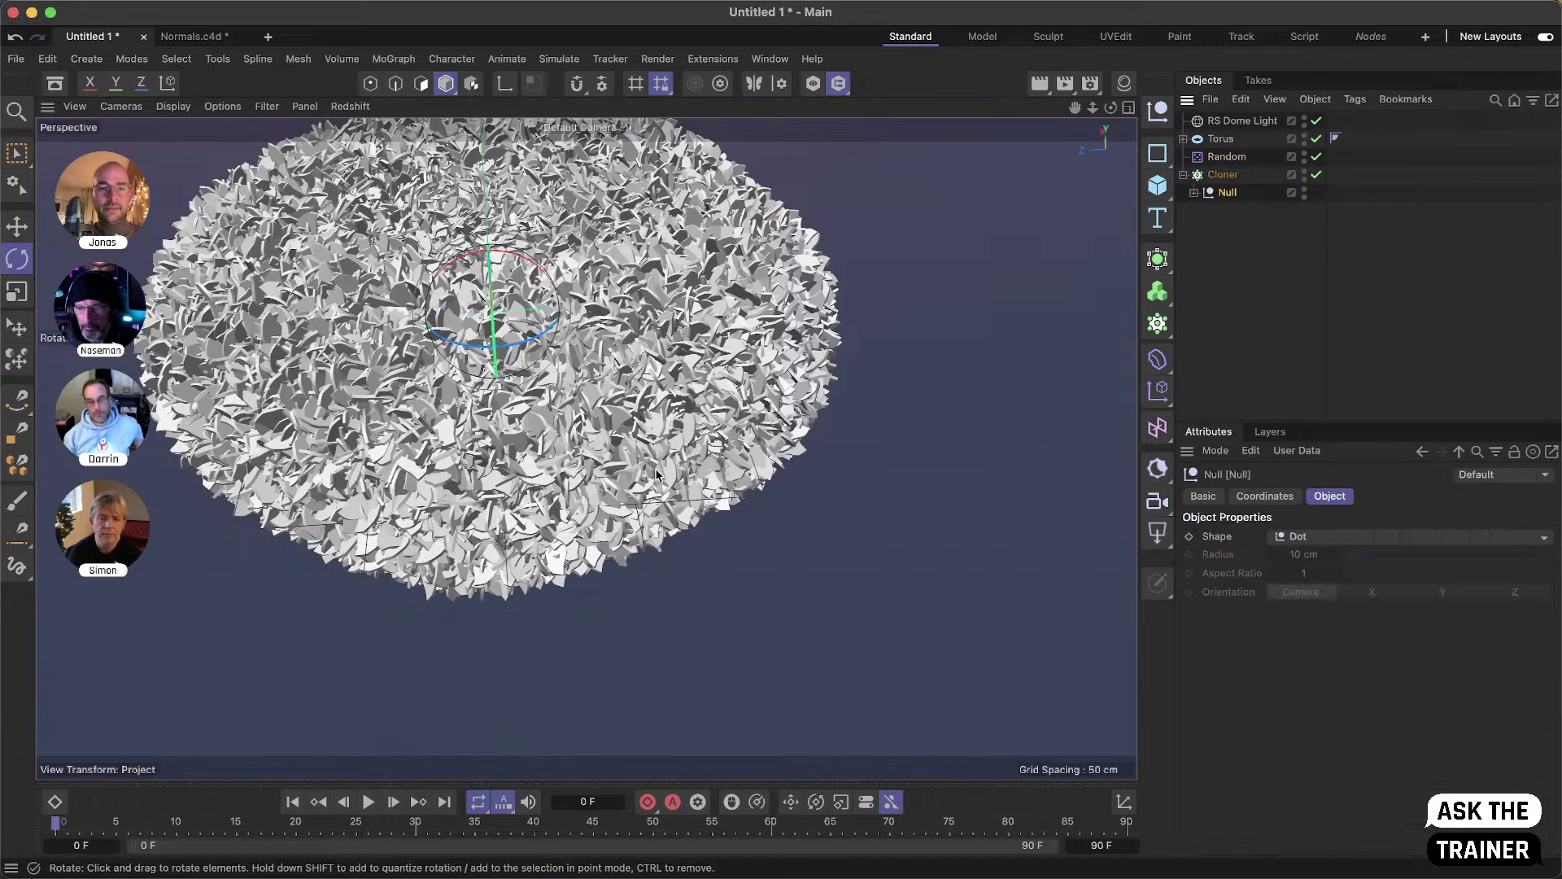
pyautogui.press('t')
pyautogui.moveTo(659, 384); pyautogui.dragTo(443, 461)
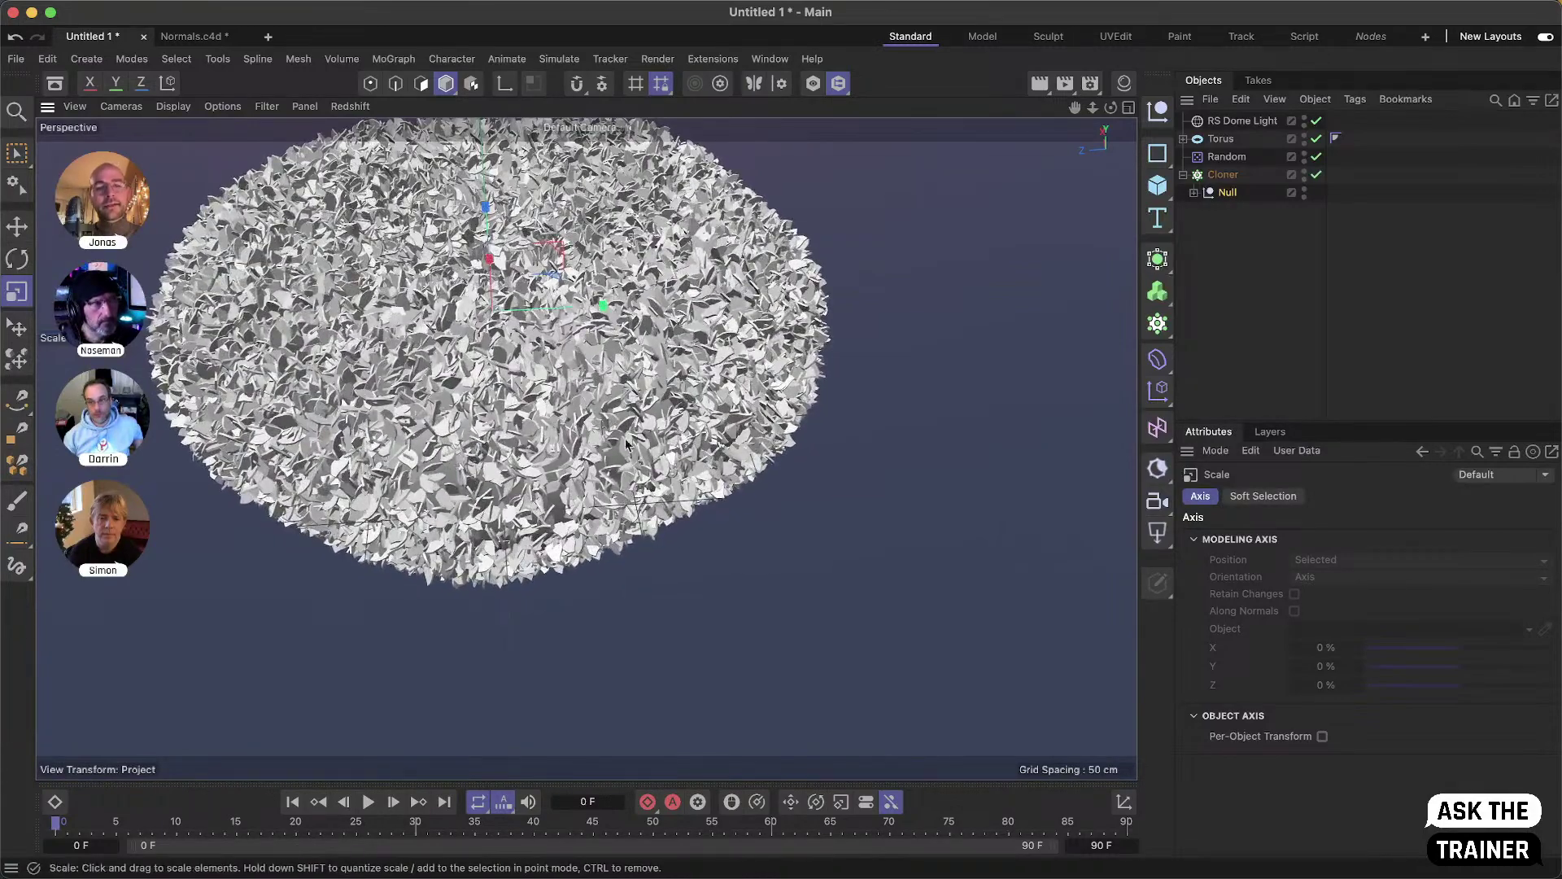
pyautogui.keyDown('alt'); pyautogui.moveTo(694, 415); pyautogui.dragTo(728, 531, button='middle'); pyautogui.keyUp('alt')
pyautogui.moveTo(728, 531)
pyautogui.keyDown('alt'); pyautogui.mouseDown()
pyautogui.moveTo(761, 455)
pyautogui.moveTo(727, 523)
pyautogui.mouseUp(); pyautogui.keyUp('alt')
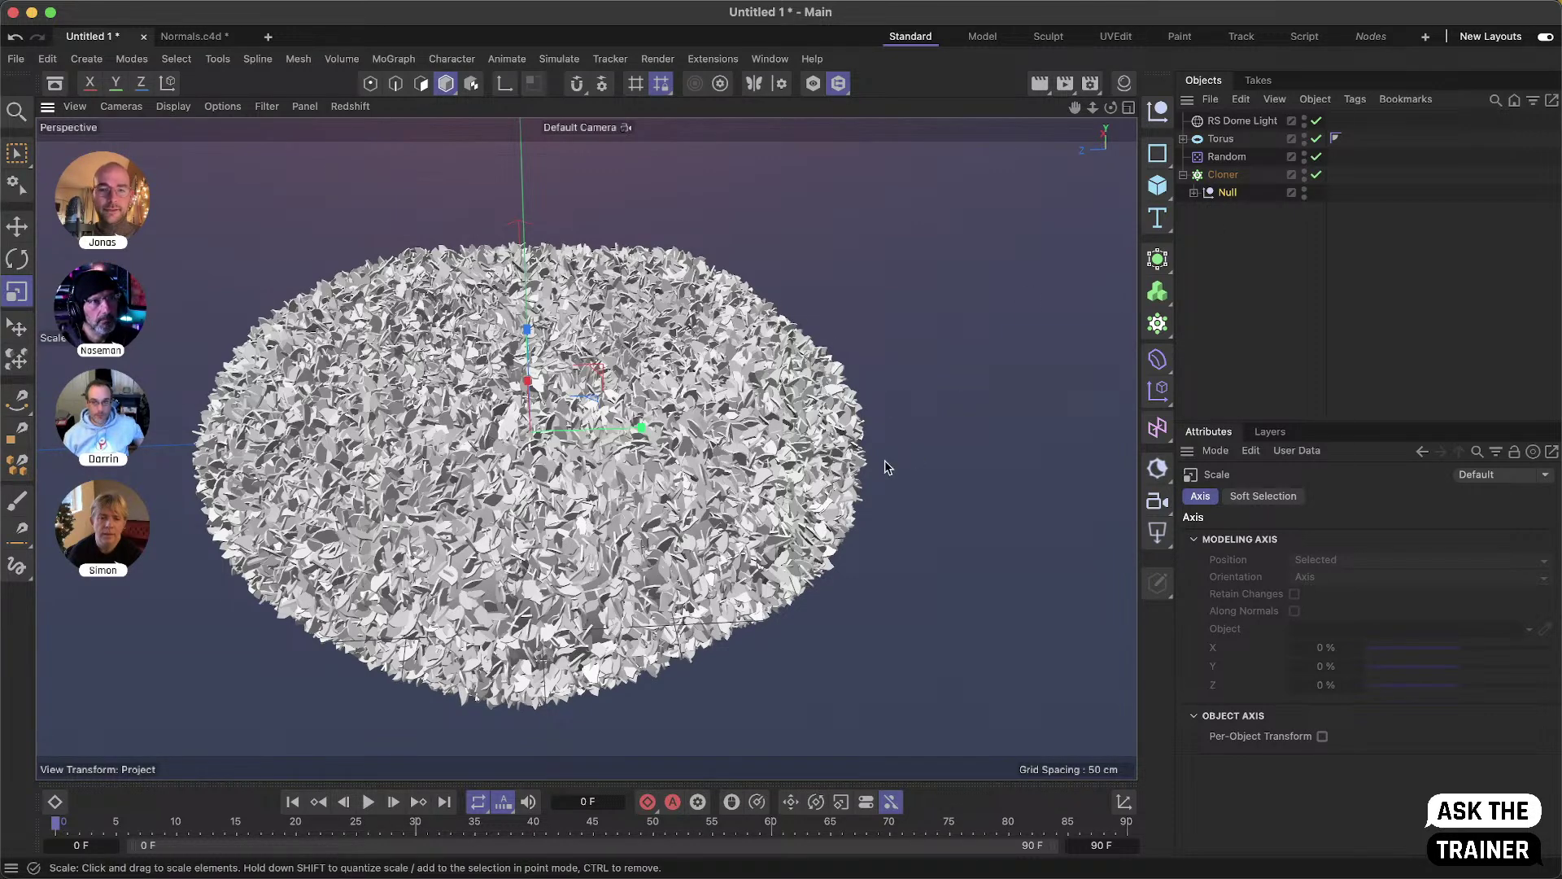
pyautogui.moveTo(887, 467); pyautogui.dragTo(767, 493)
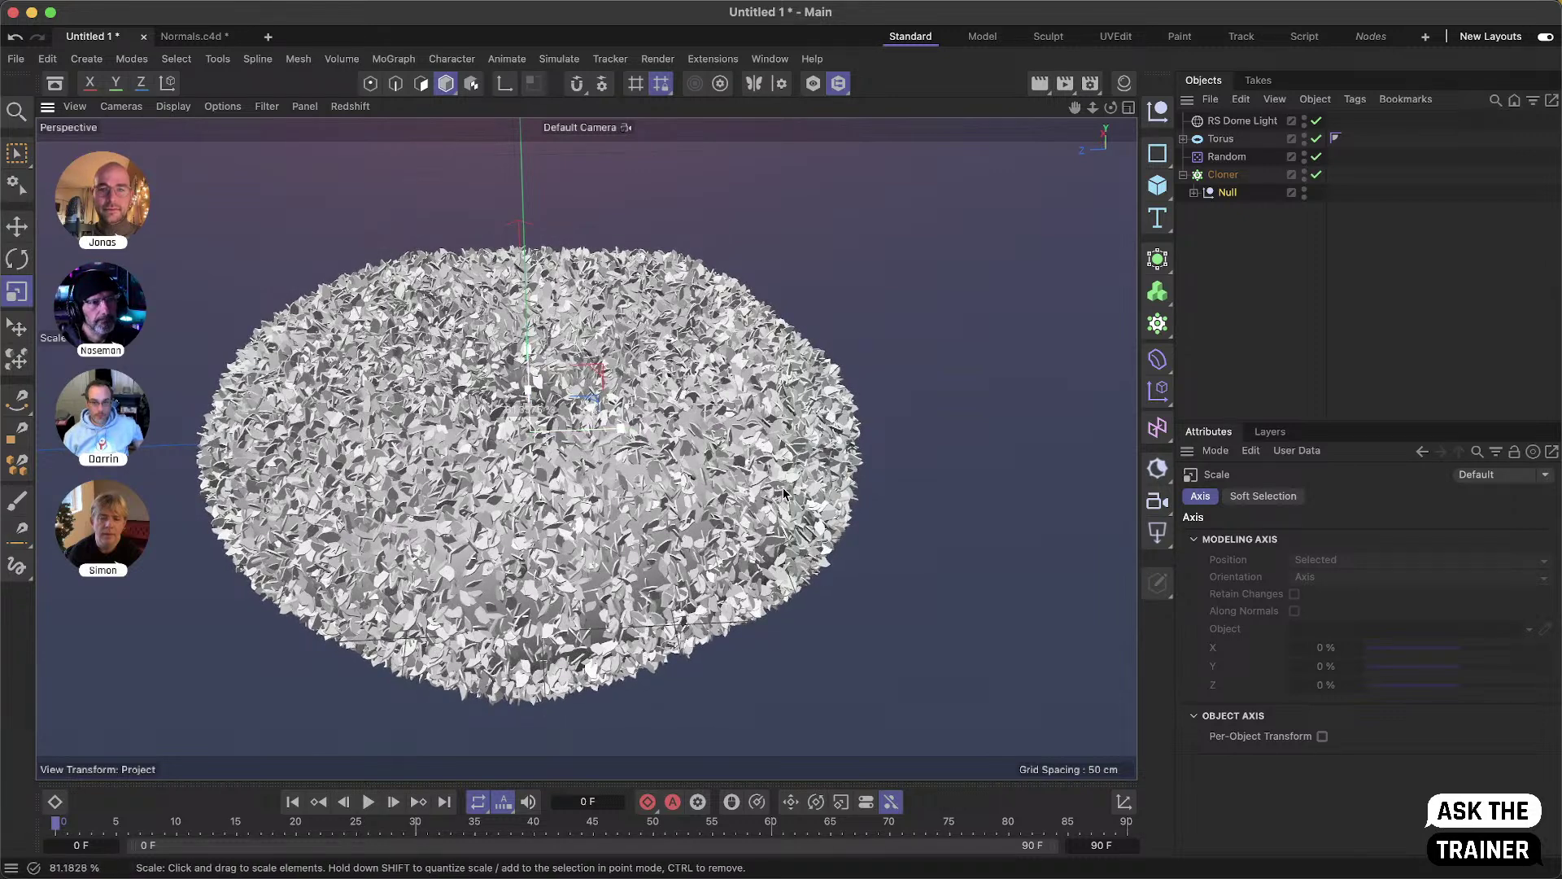
# - Set the Cloner's count to 30000
pyautogui.click(1222, 175)
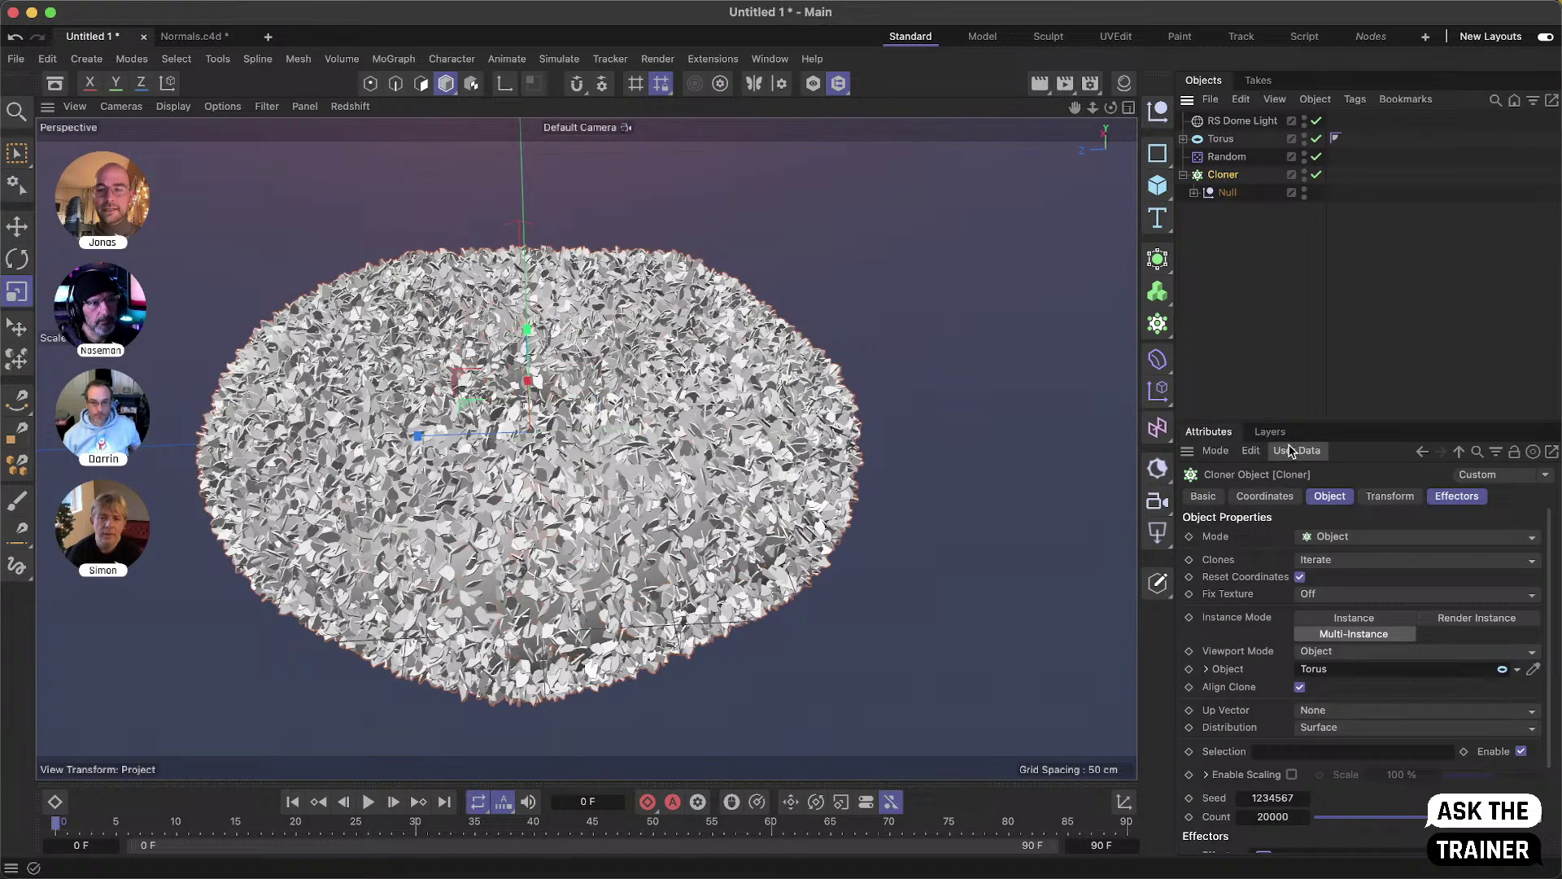
pyautogui.doubleClick(1274, 817)
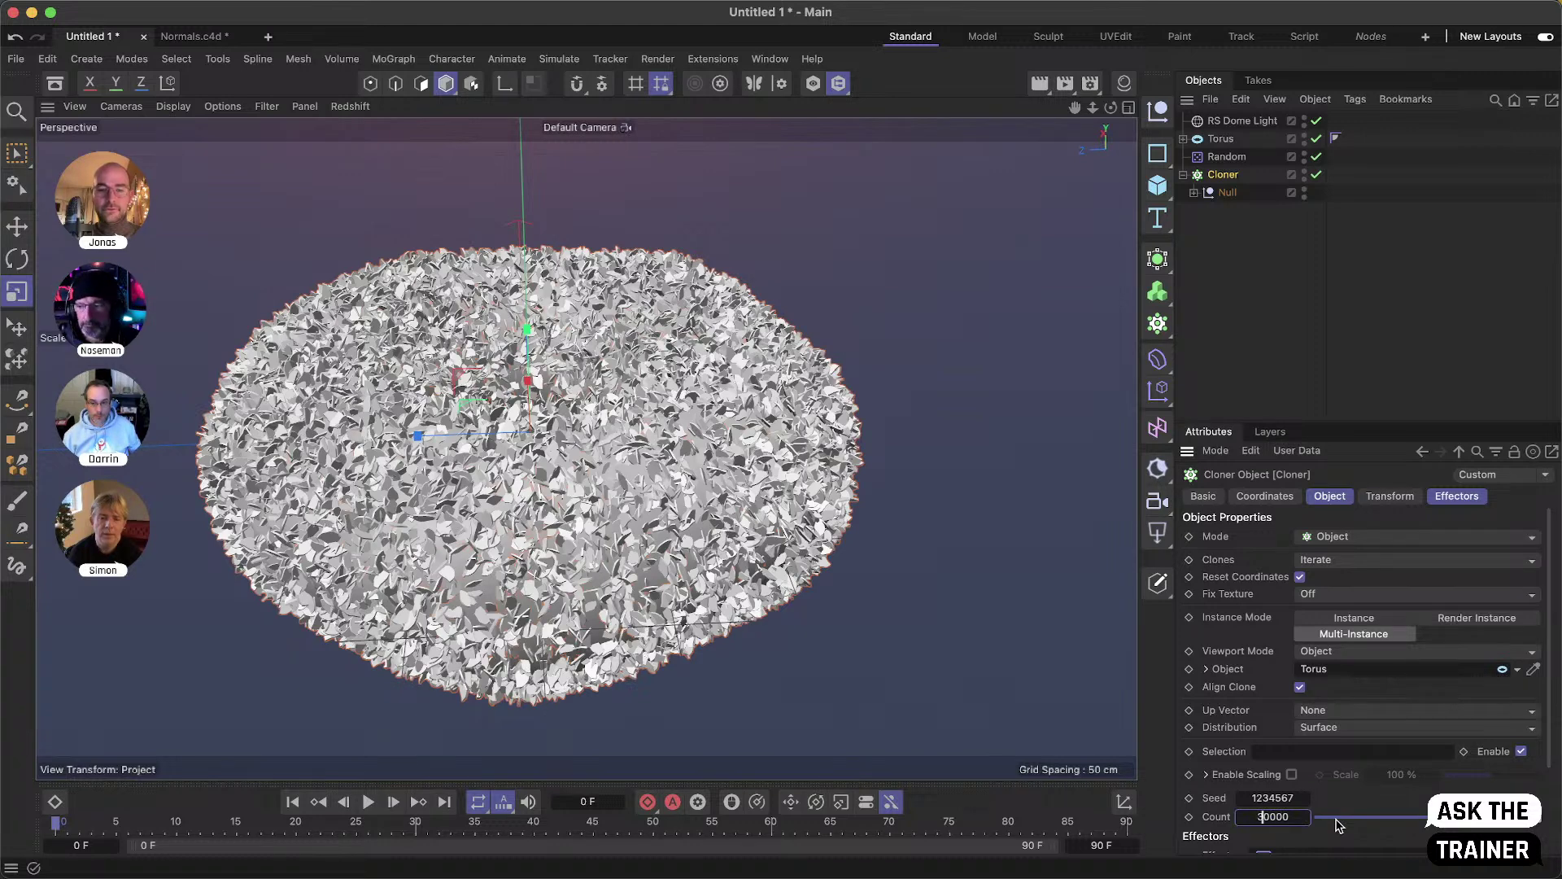
pyautogui.press('Return')
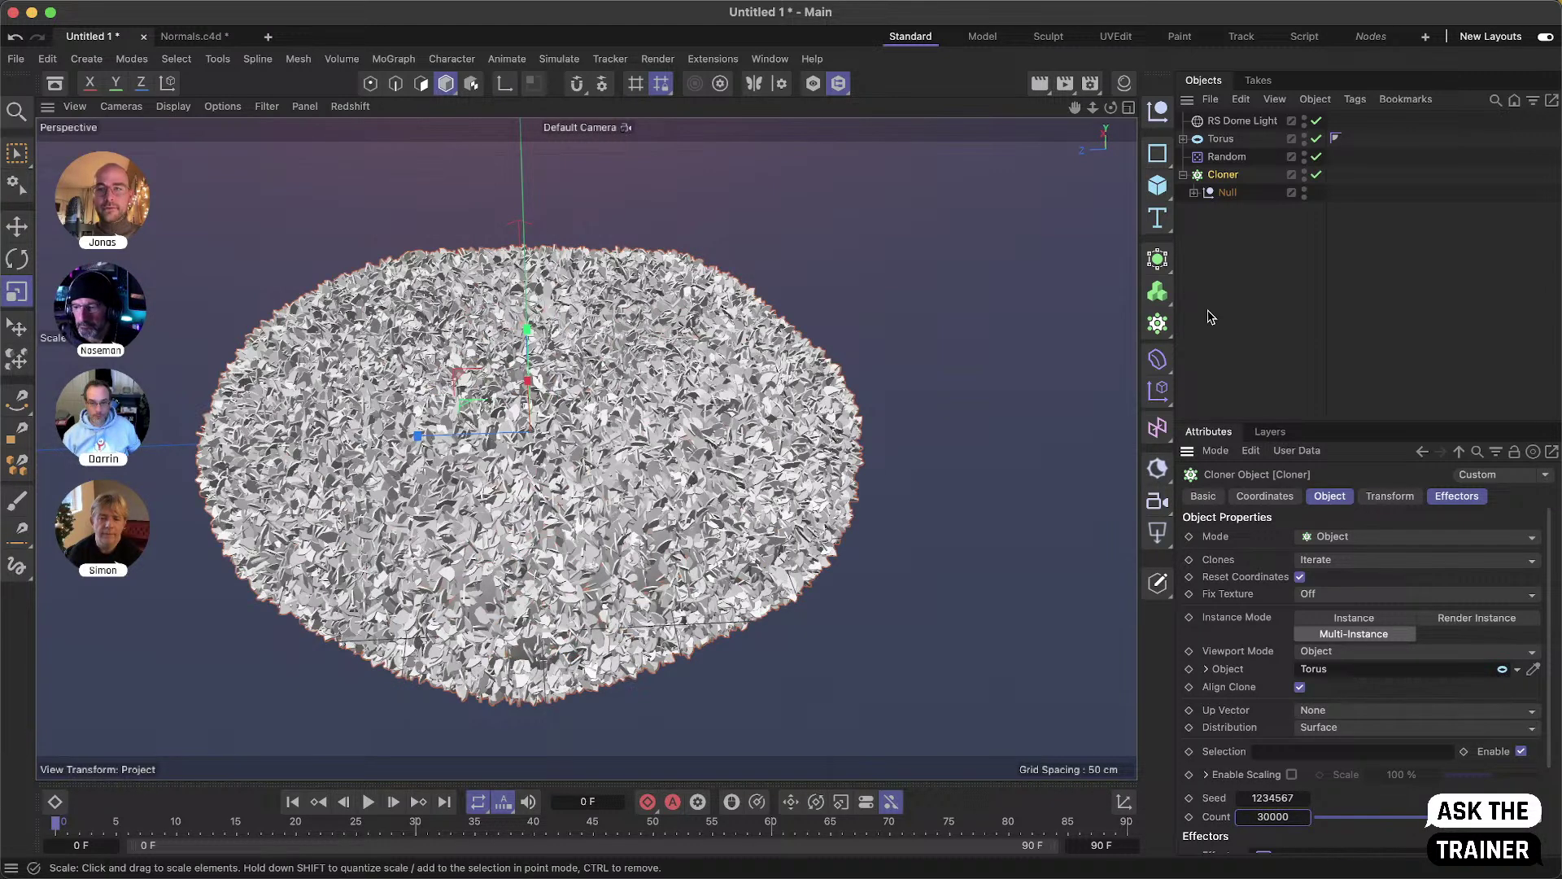
# - Duplicate the flake Null inside the Cloner, rename the copy BIG and scale it up
pyautogui.click(1226, 195)
pyautogui.keyDown('ctrl'); pyautogui.moveTo(1226, 194); pyautogui.dragTo(1227, 185); pyautogui.keyUp('ctrl')
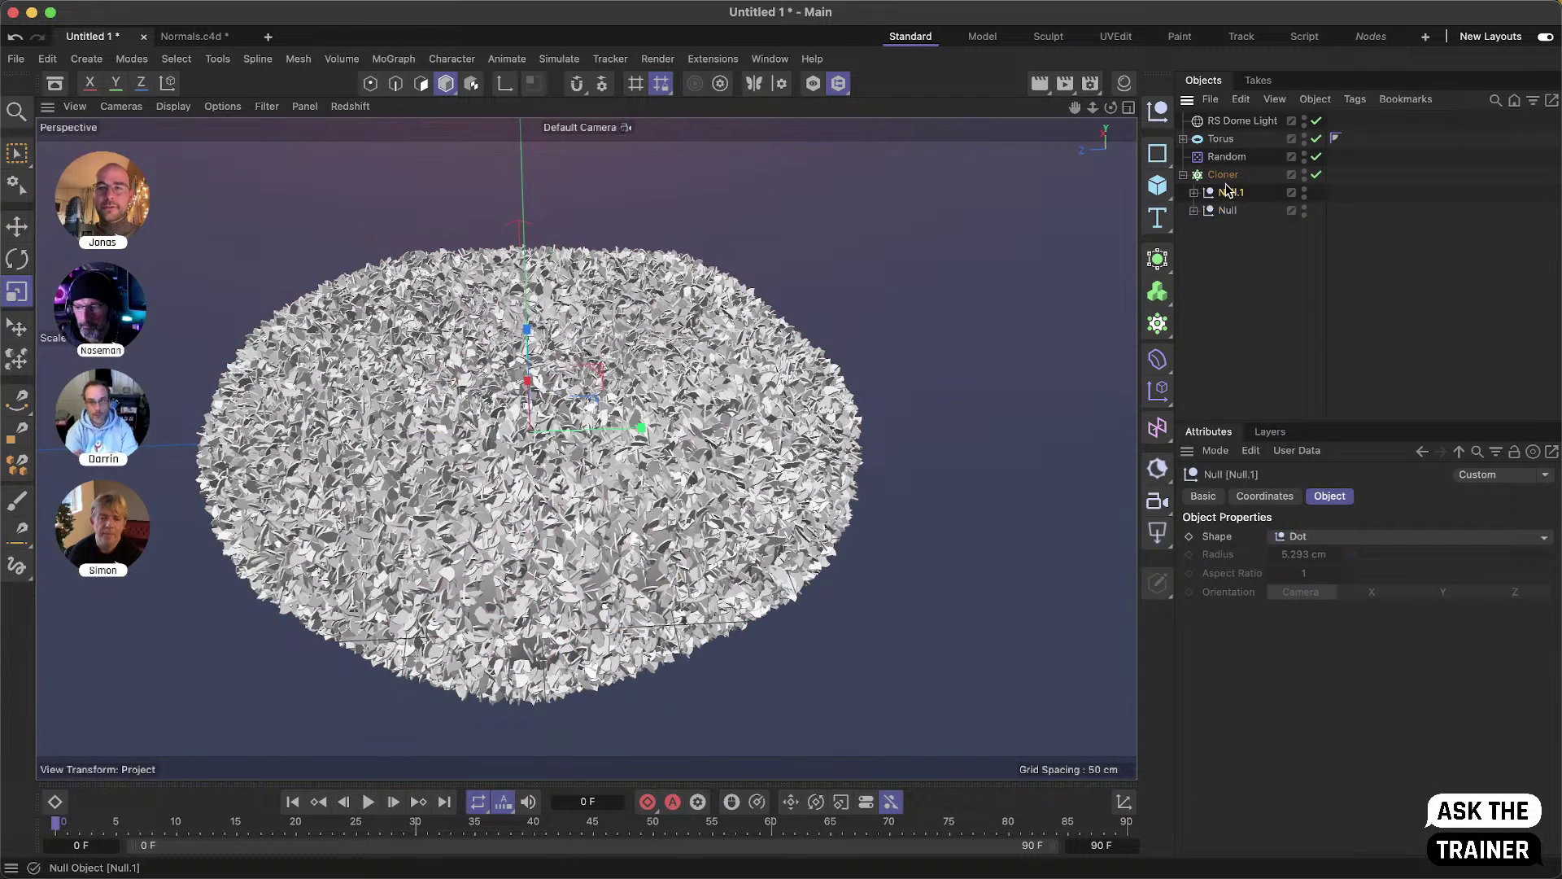
pyautogui.doubleClick(1229, 192)
pyautogui.write('BIG')
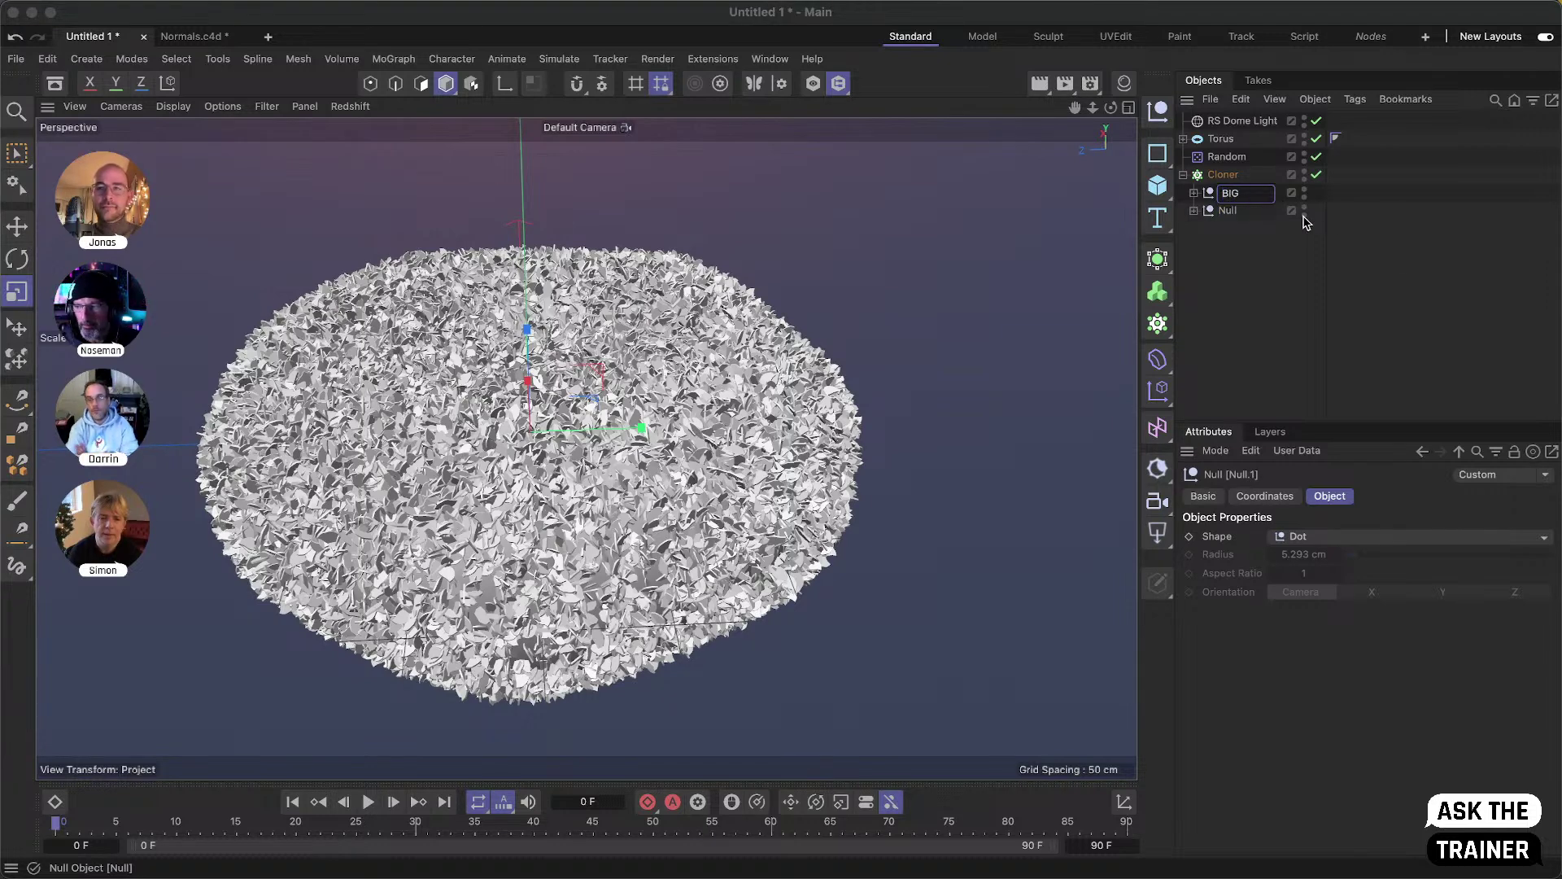
pyautogui.press('Return')
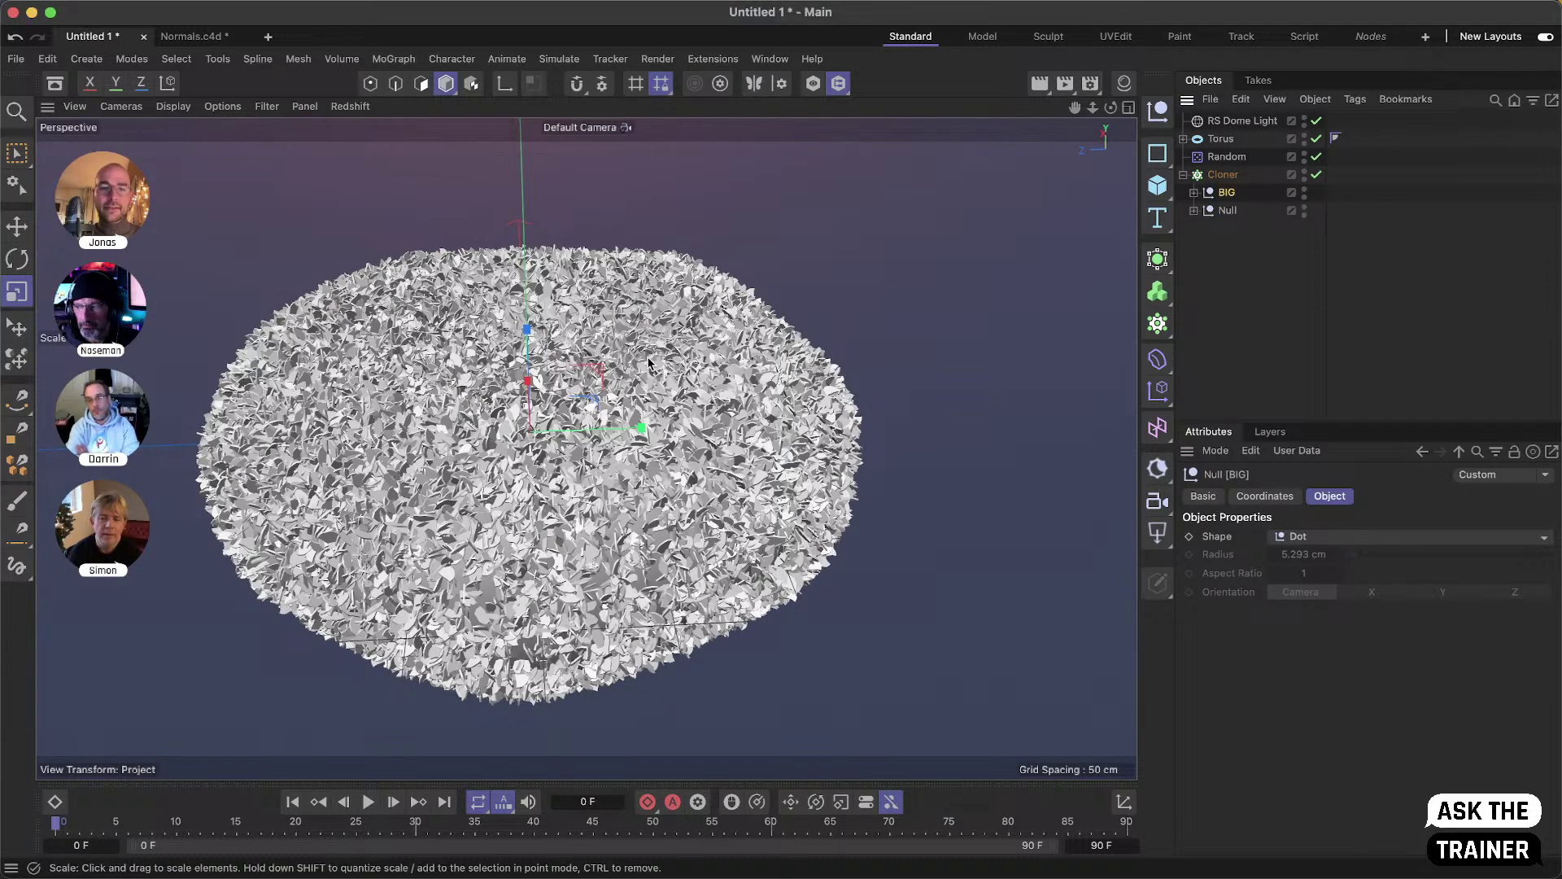
pyautogui.moveTo(680, 398)
pyautogui.mouseDown()
pyautogui.moveTo(1038, 362)
pyautogui.moveTo(1017, 368)
pyautogui.mouseUp()
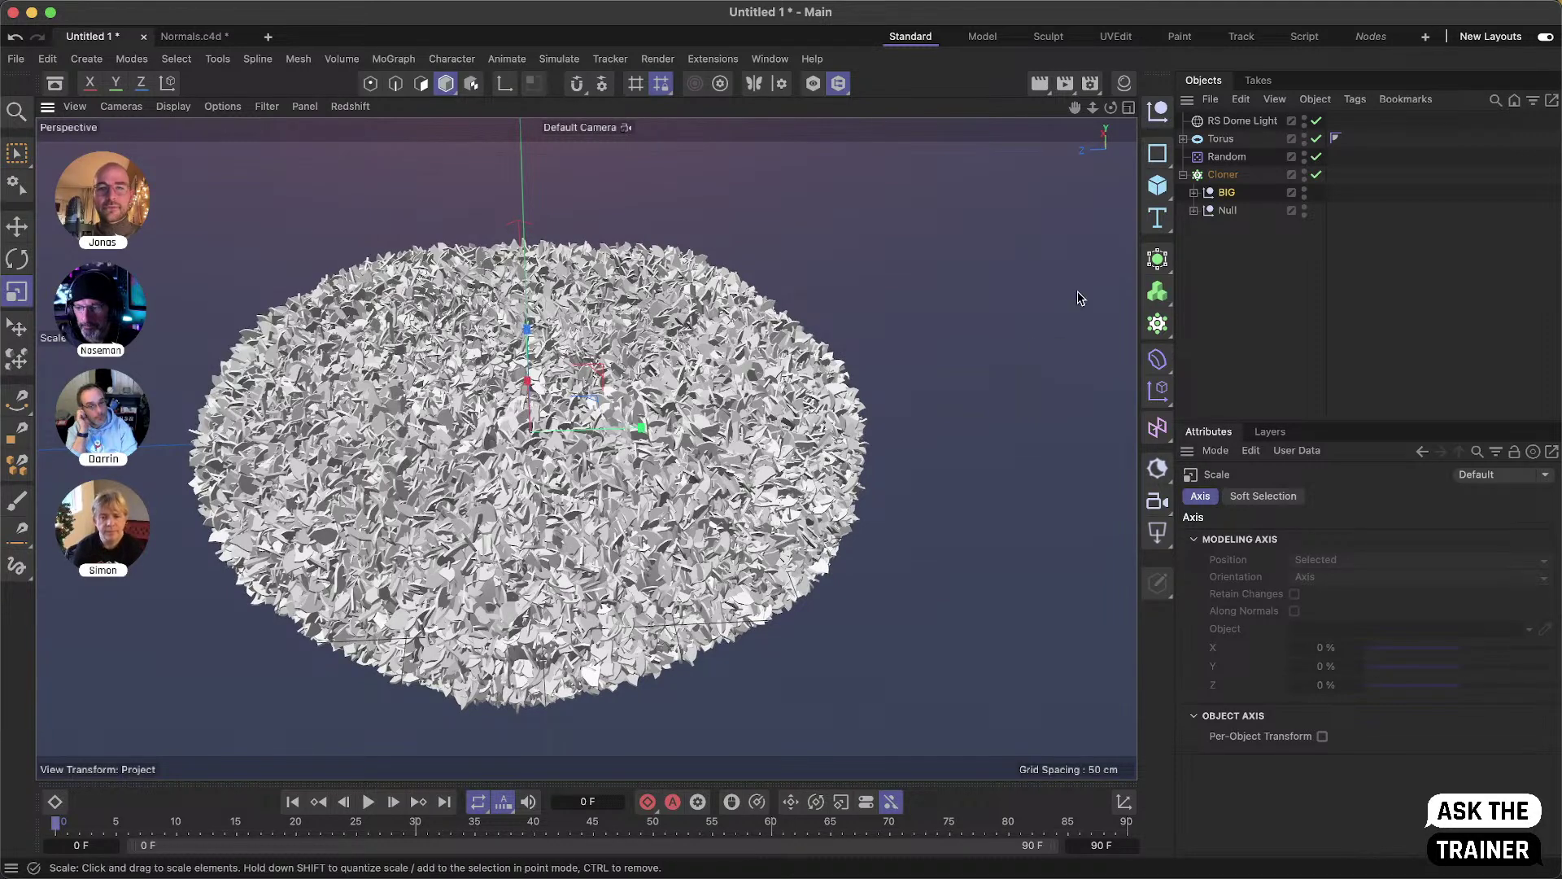
# - Make three copies of the small flake Null beneath BIG in the Cloner and select all four small Nulls
pyautogui.click(1224, 213)
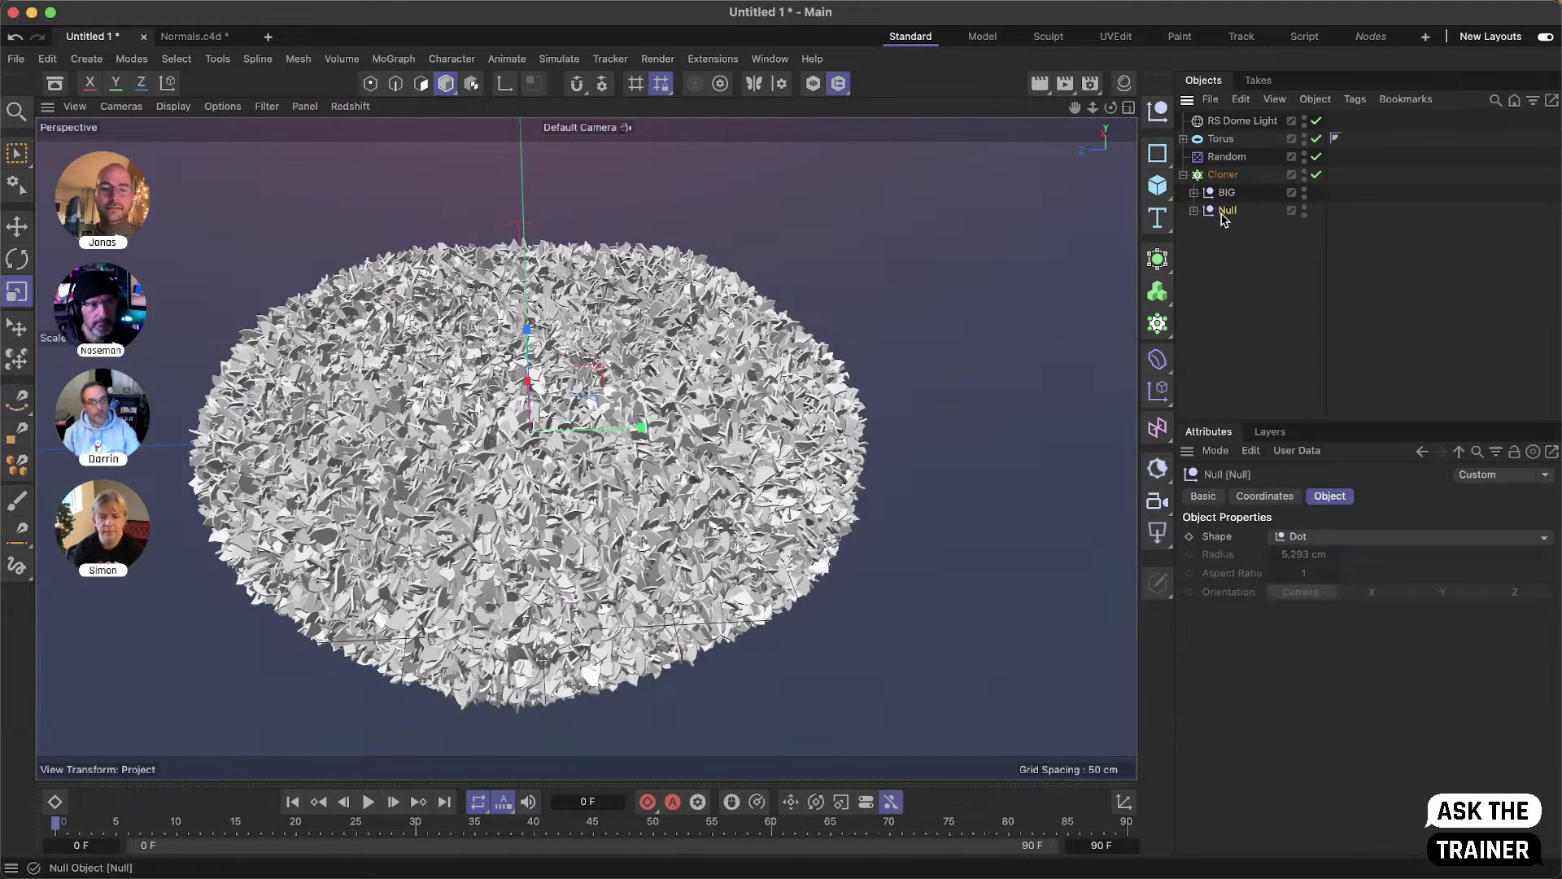
pyautogui.keyDown('ctrl'); pyautogui.moveTo(1224, 213); pyautogui.dragTo(1232, 205); pyautogui.keyUp('ctrl')
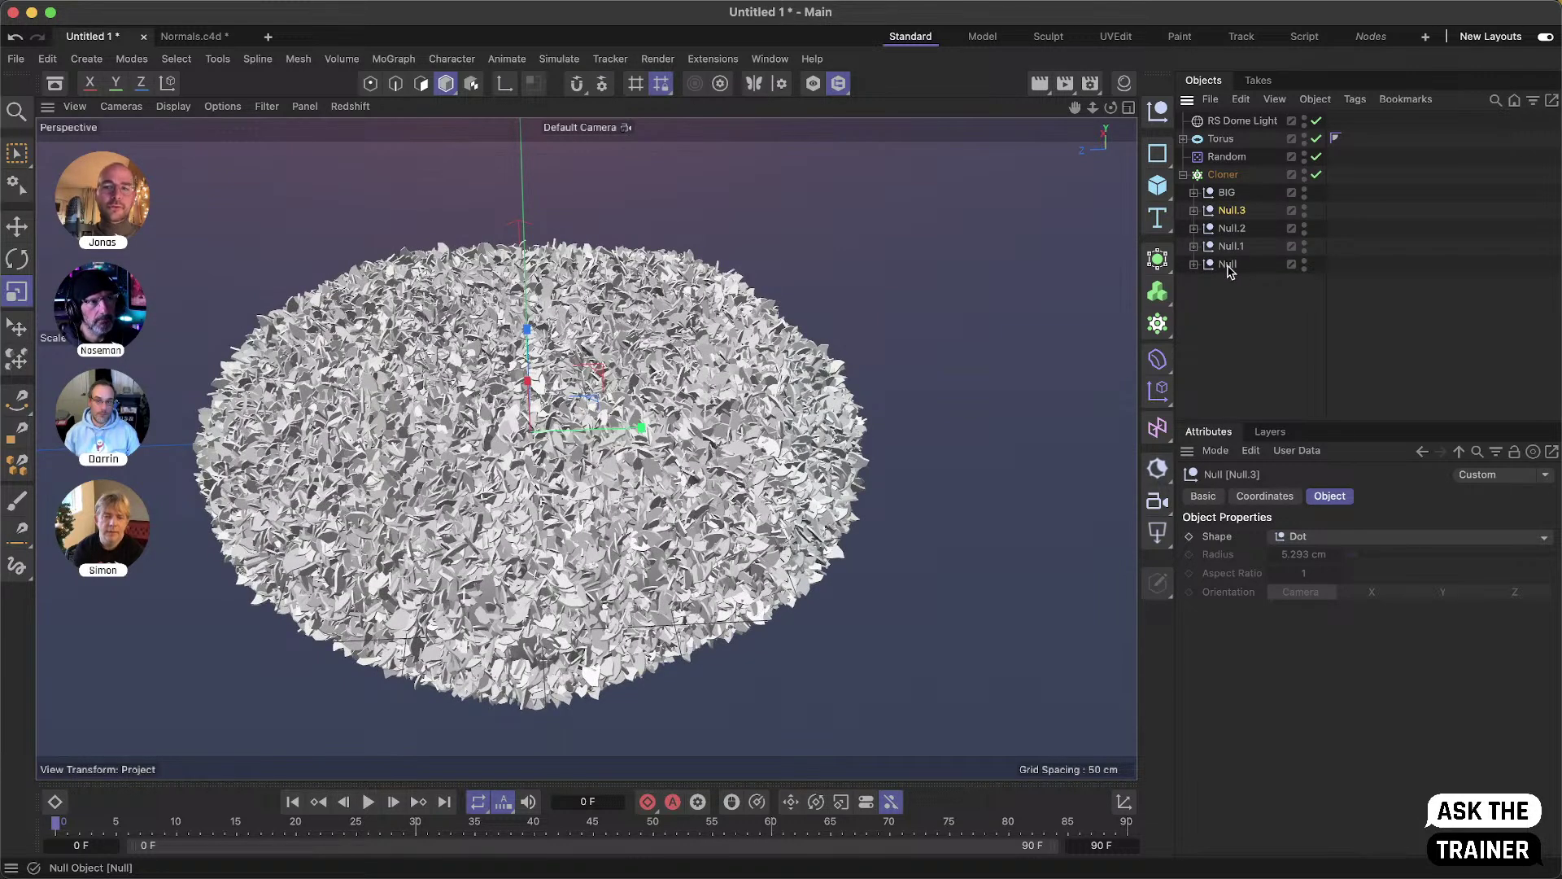
pyautogui.click(1229, 267)
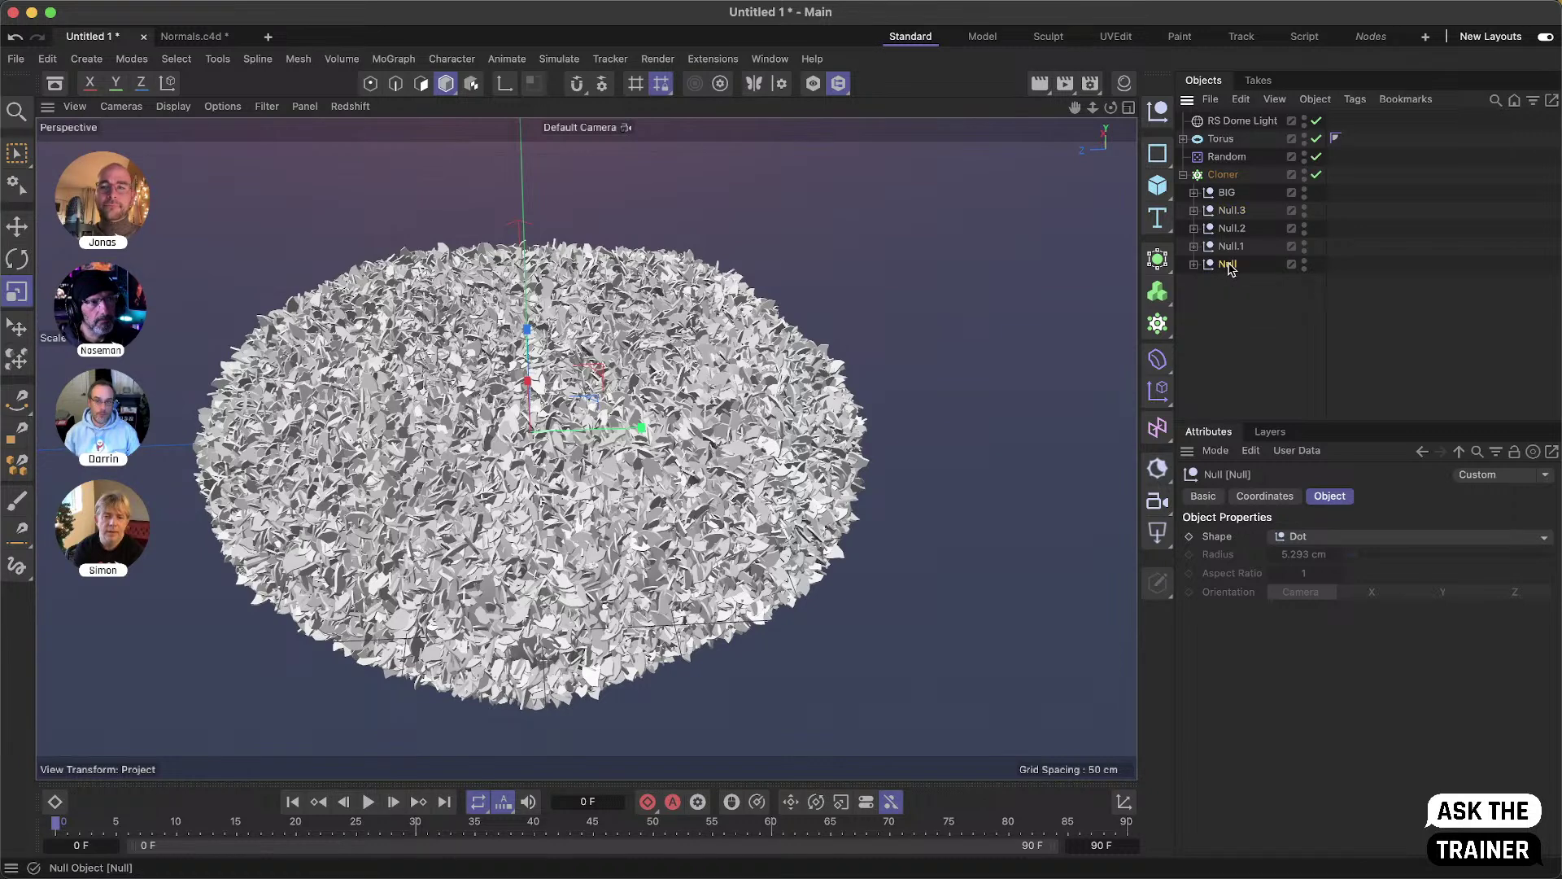
pyautogui.keyDown('shift'); pyautogui.click(1234, 211); pyautogui.keyUp('shift')
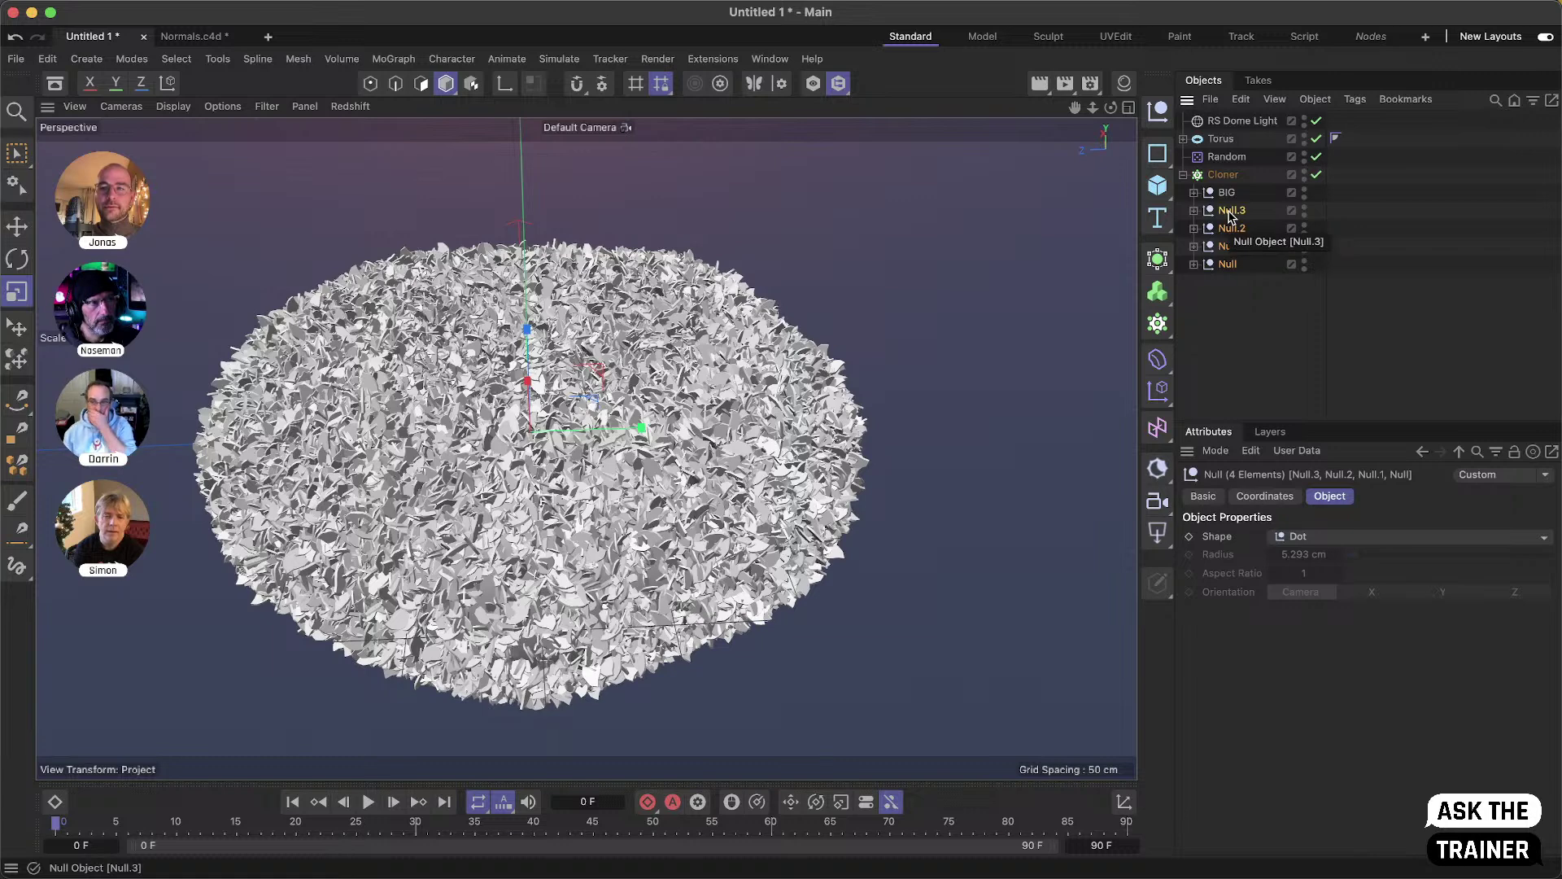
pyautogui.click(1227, 158)
pyautogui.scroll(-1, 1218, 720)
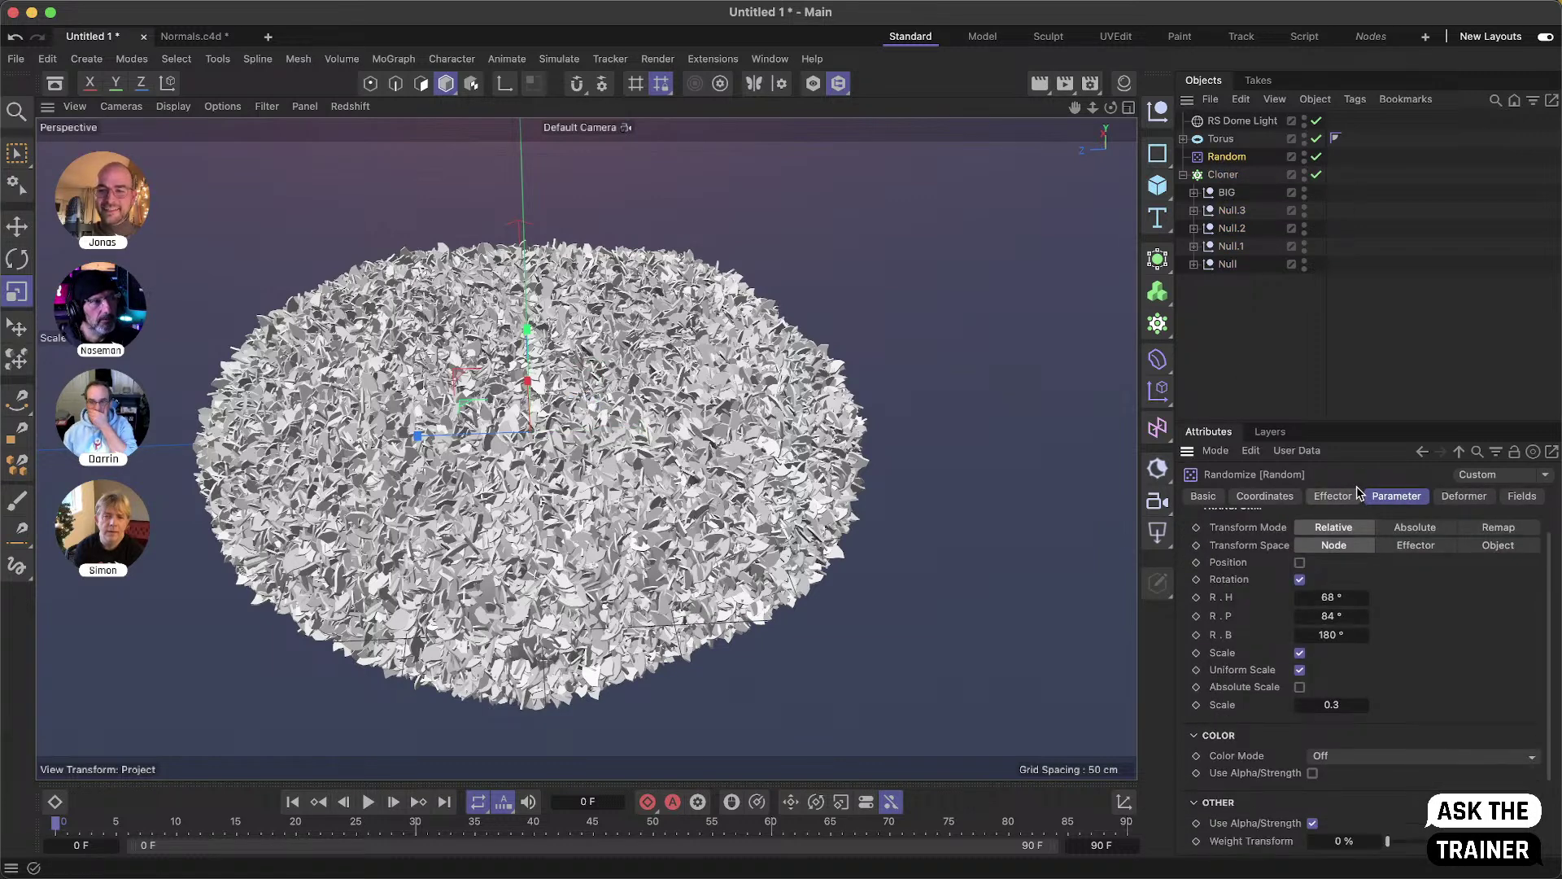
pyautogui.scroll(-2, 1237, 755)
pyautogui.scroll(-2, 1257, 771)
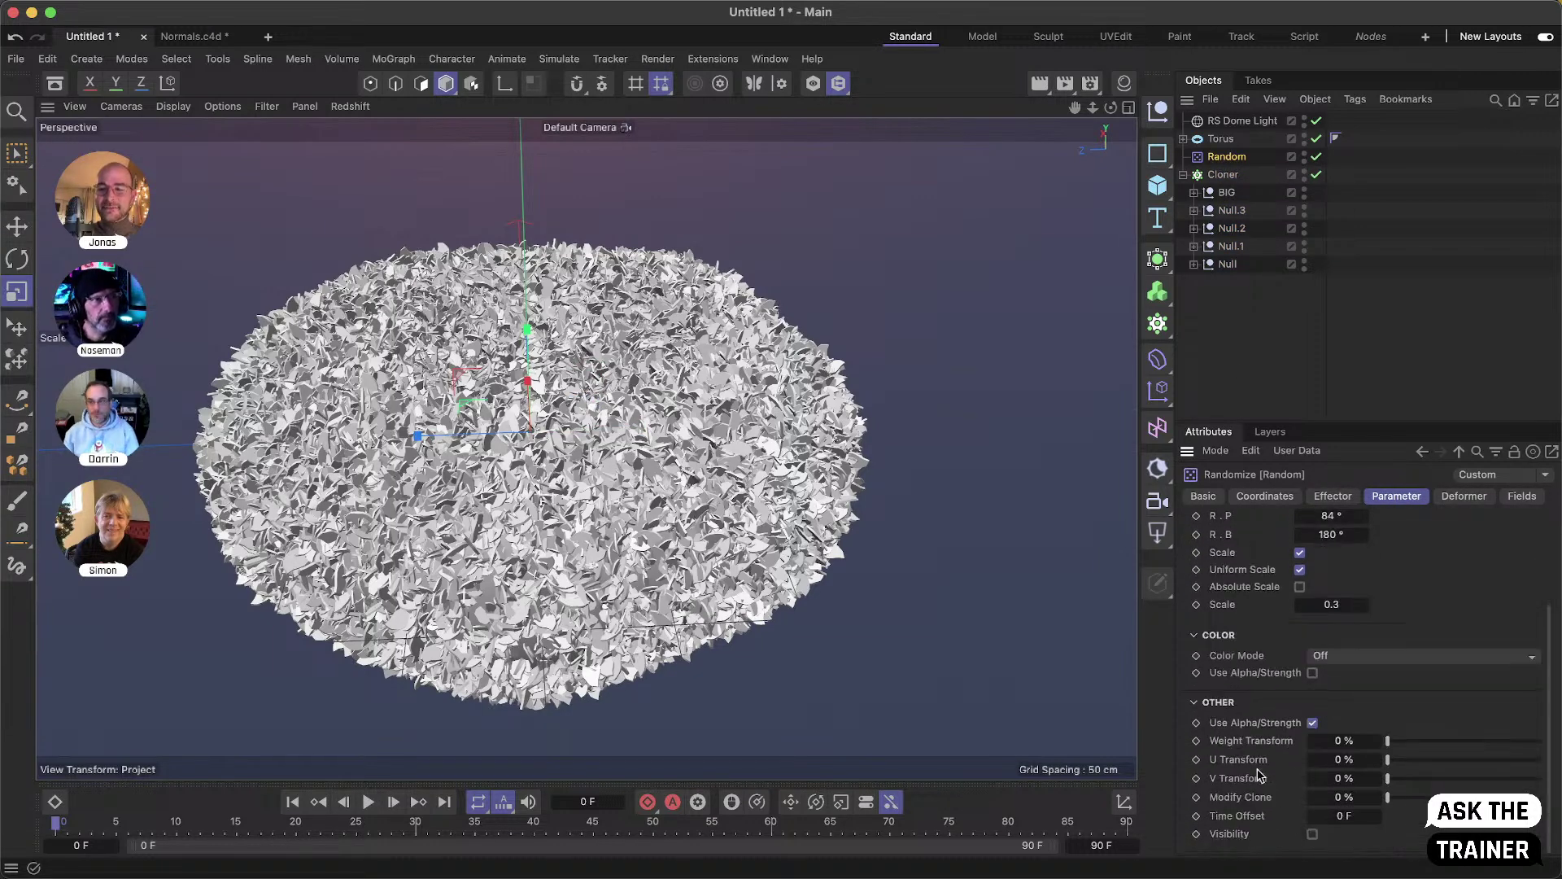
# - Duplicate the group of four small flake Nulls three times beneath BIG inside the Cloner
pyautogui.click(1228, 265)
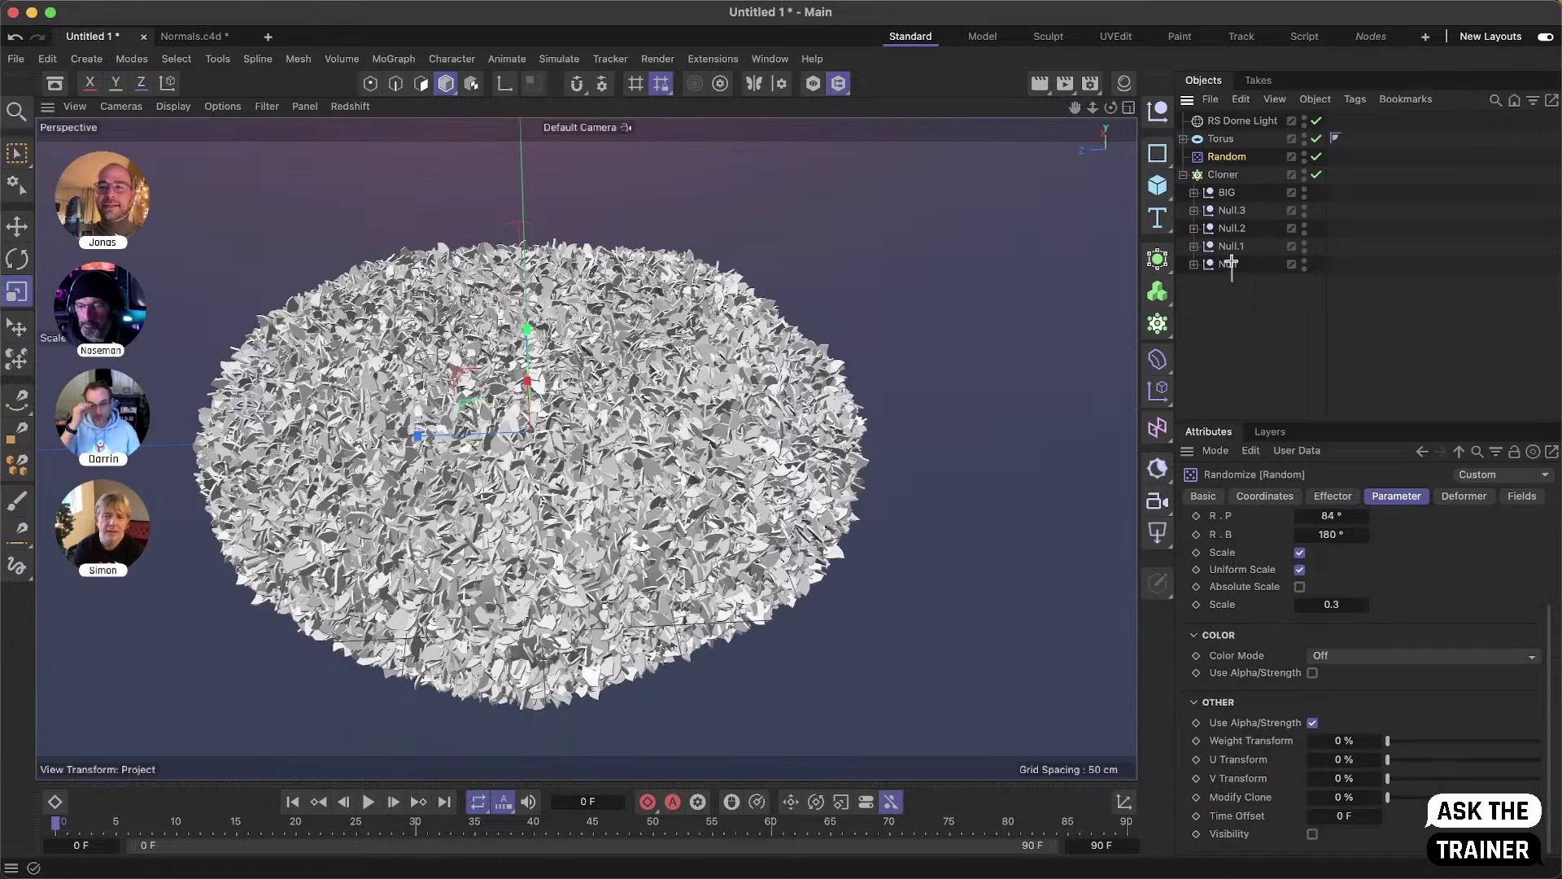
pyautogui.keyDown('shift'); pyautogui.click(1226, 211); pyautogui.keyUp('shift')
pyautogui.keyDown('ctrl'); pyautogui.moveTo(1227, 215); pyautogui.dragTo(1244, 208); pyautogui.keyUp('ctrl')
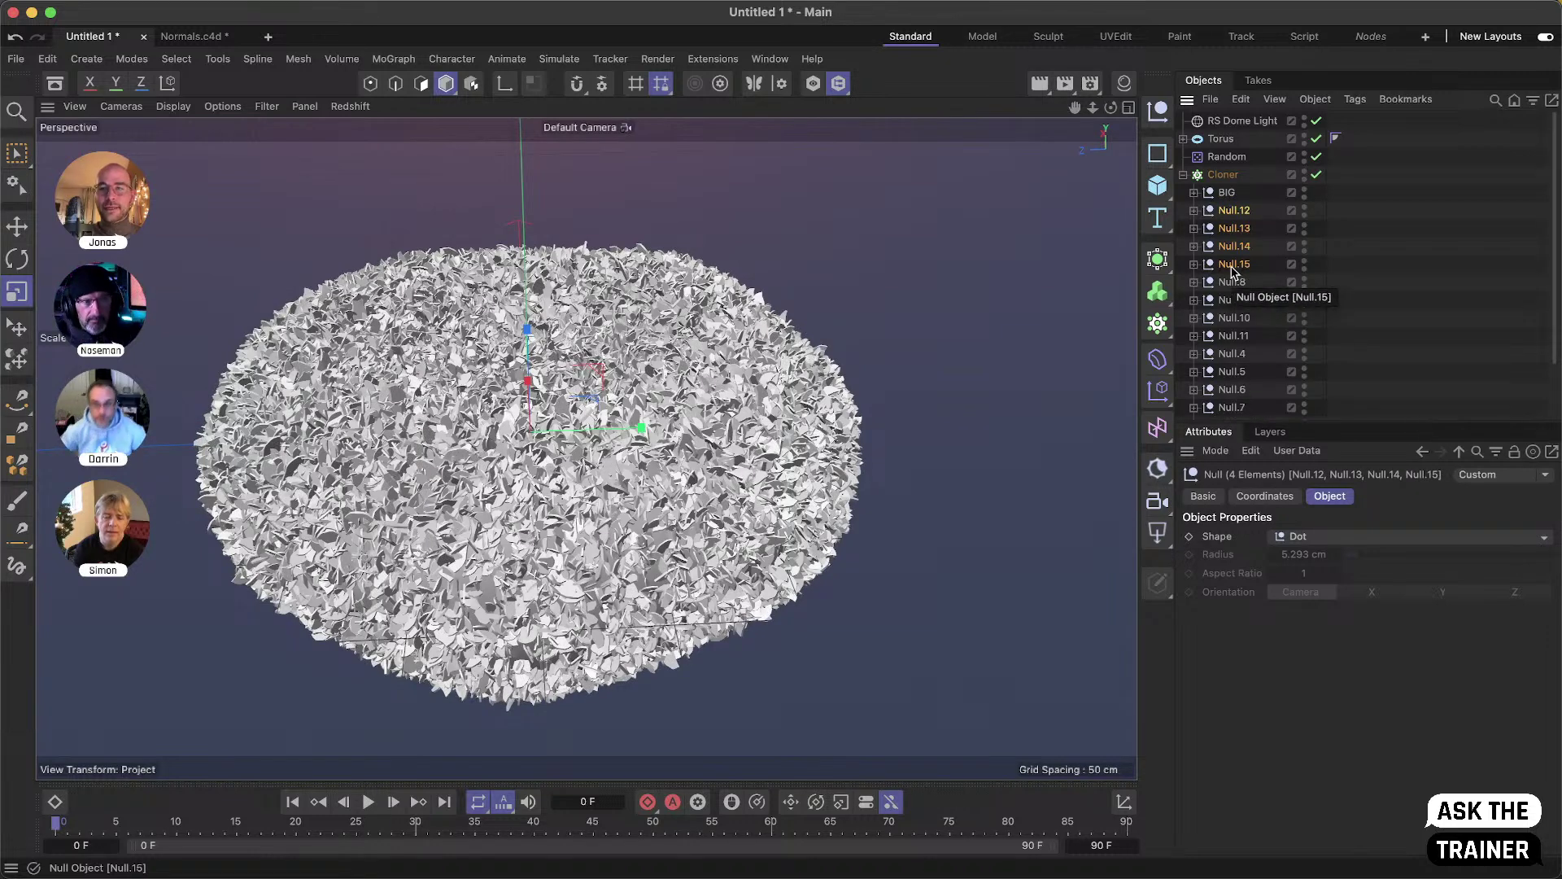
pyautogui.scroll(-2, 1225, 403)
pyautogui.scroll(2, 1234, 310)
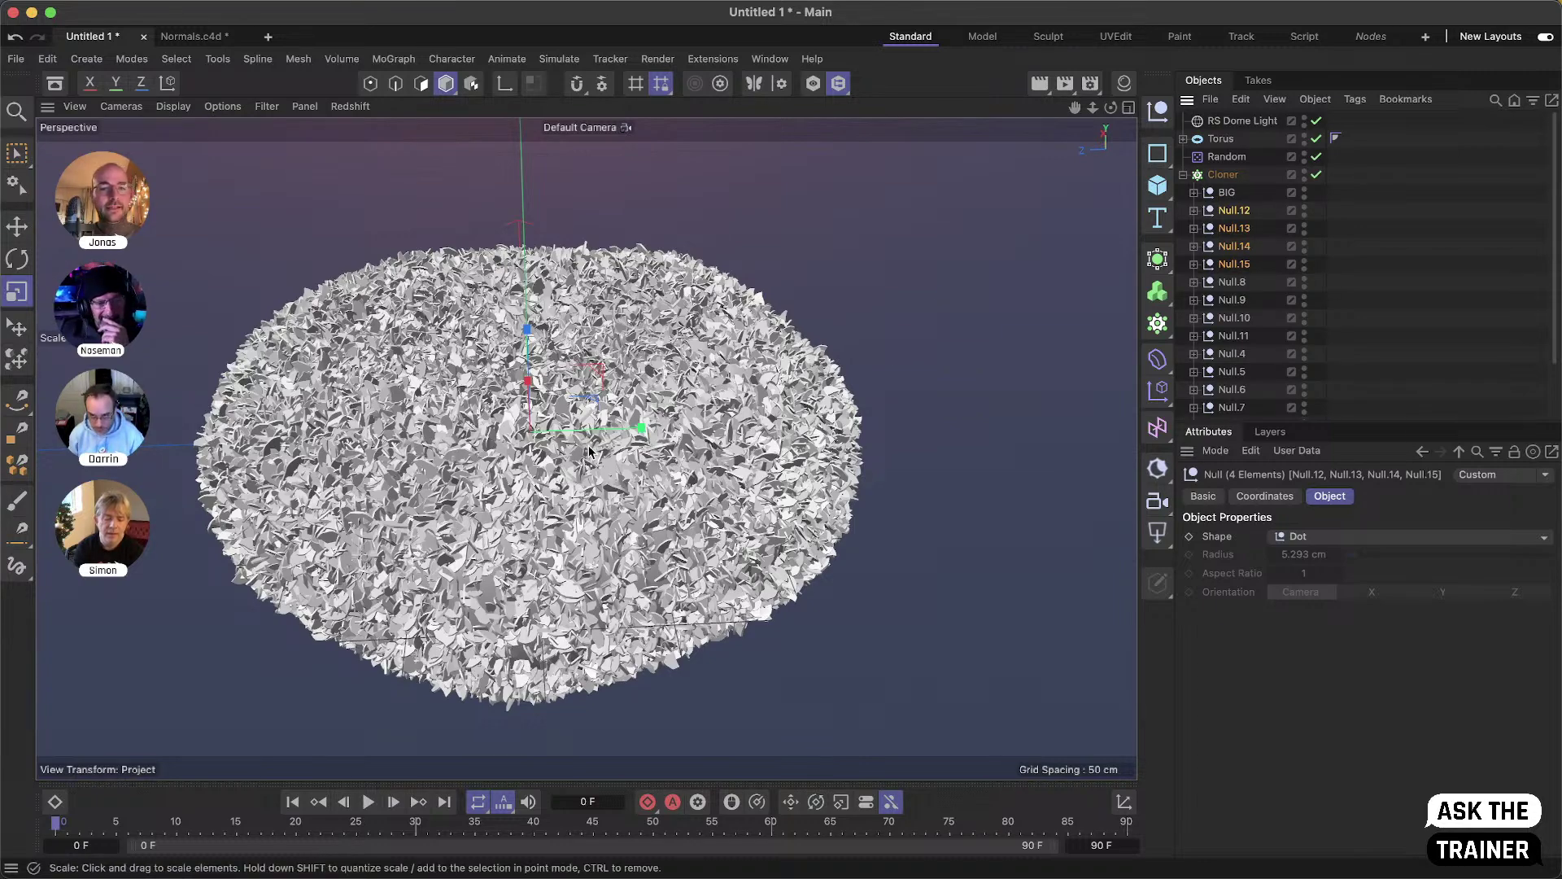
# - Start the Redshift IPR in the viewport and view the rendered torus from an angle showing its hole
pyautogui.keyDown('alt'); pyautogui.moveTo(583, 555); pyautogui.dragTo(703, 479); pyautogui.keyUp('alt')
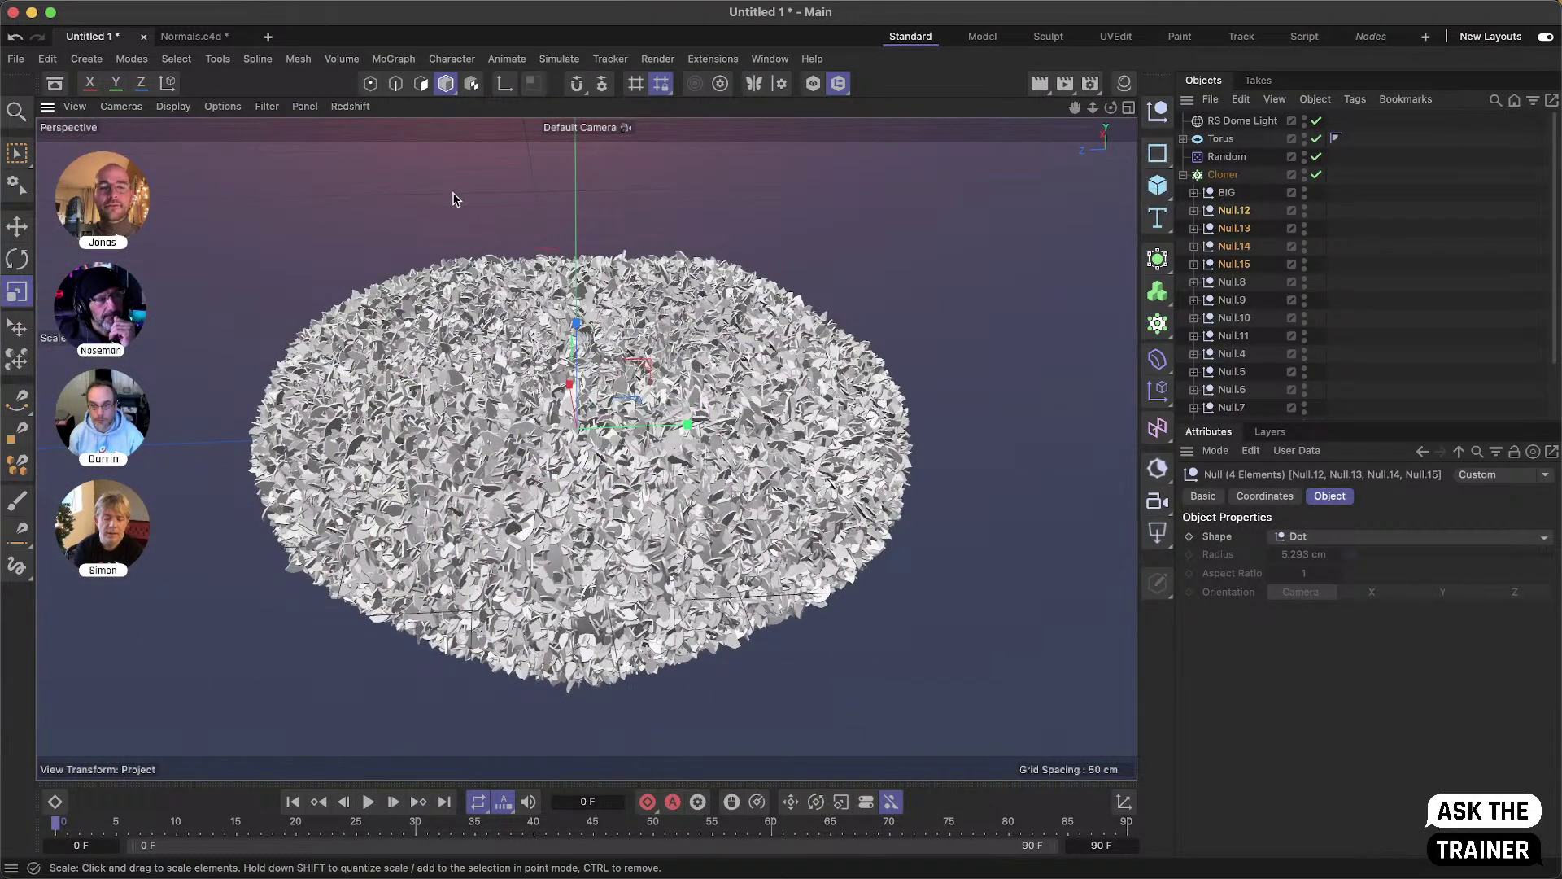
pyautogui.click(350, 106)
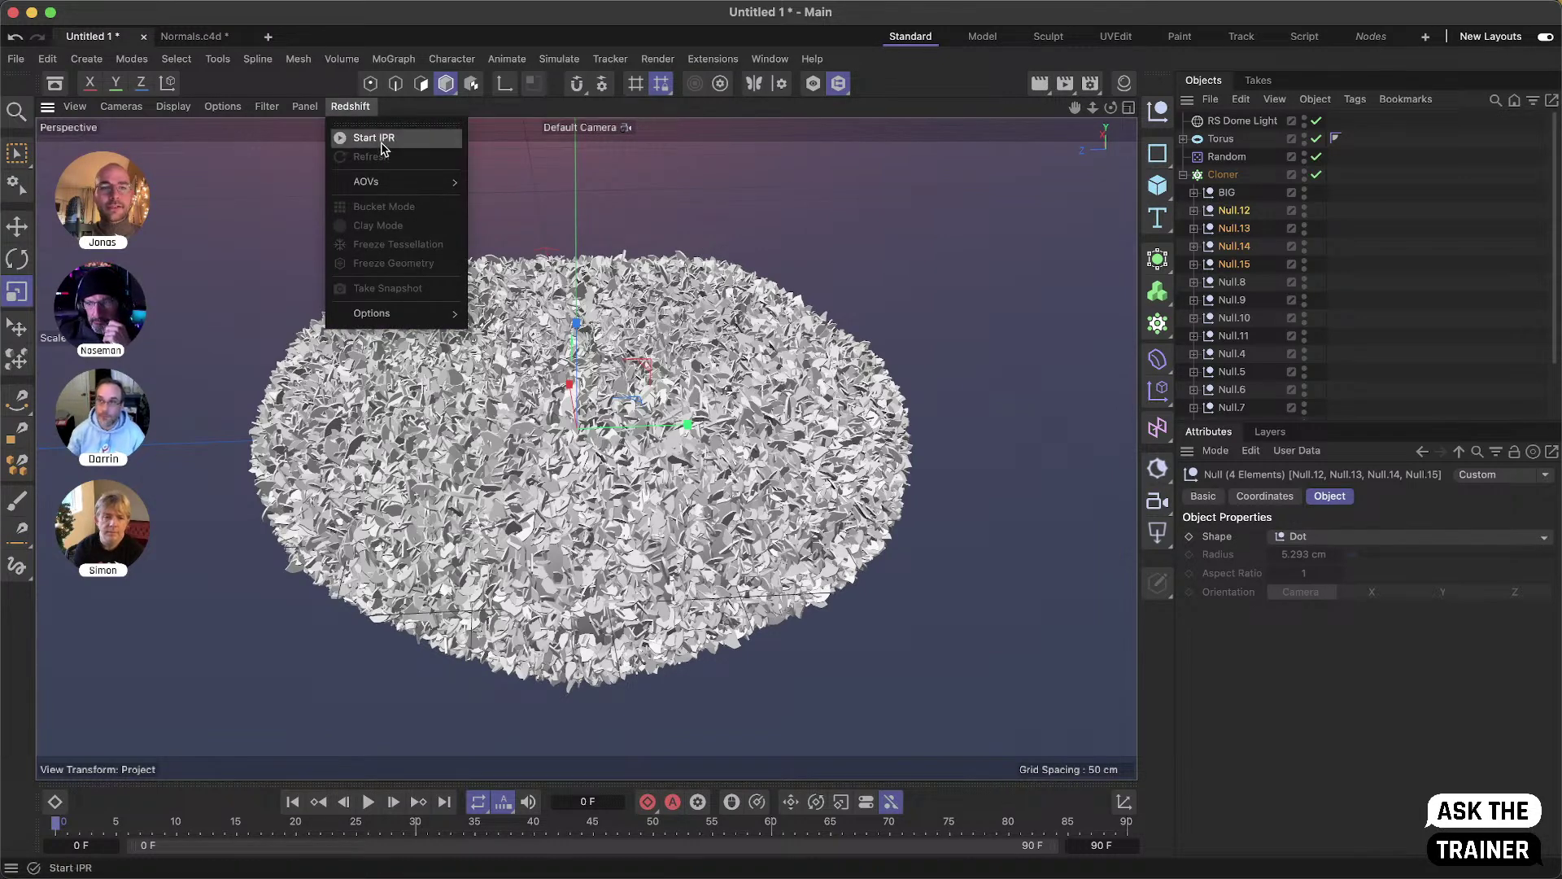
pyautogui.click(395, 141)
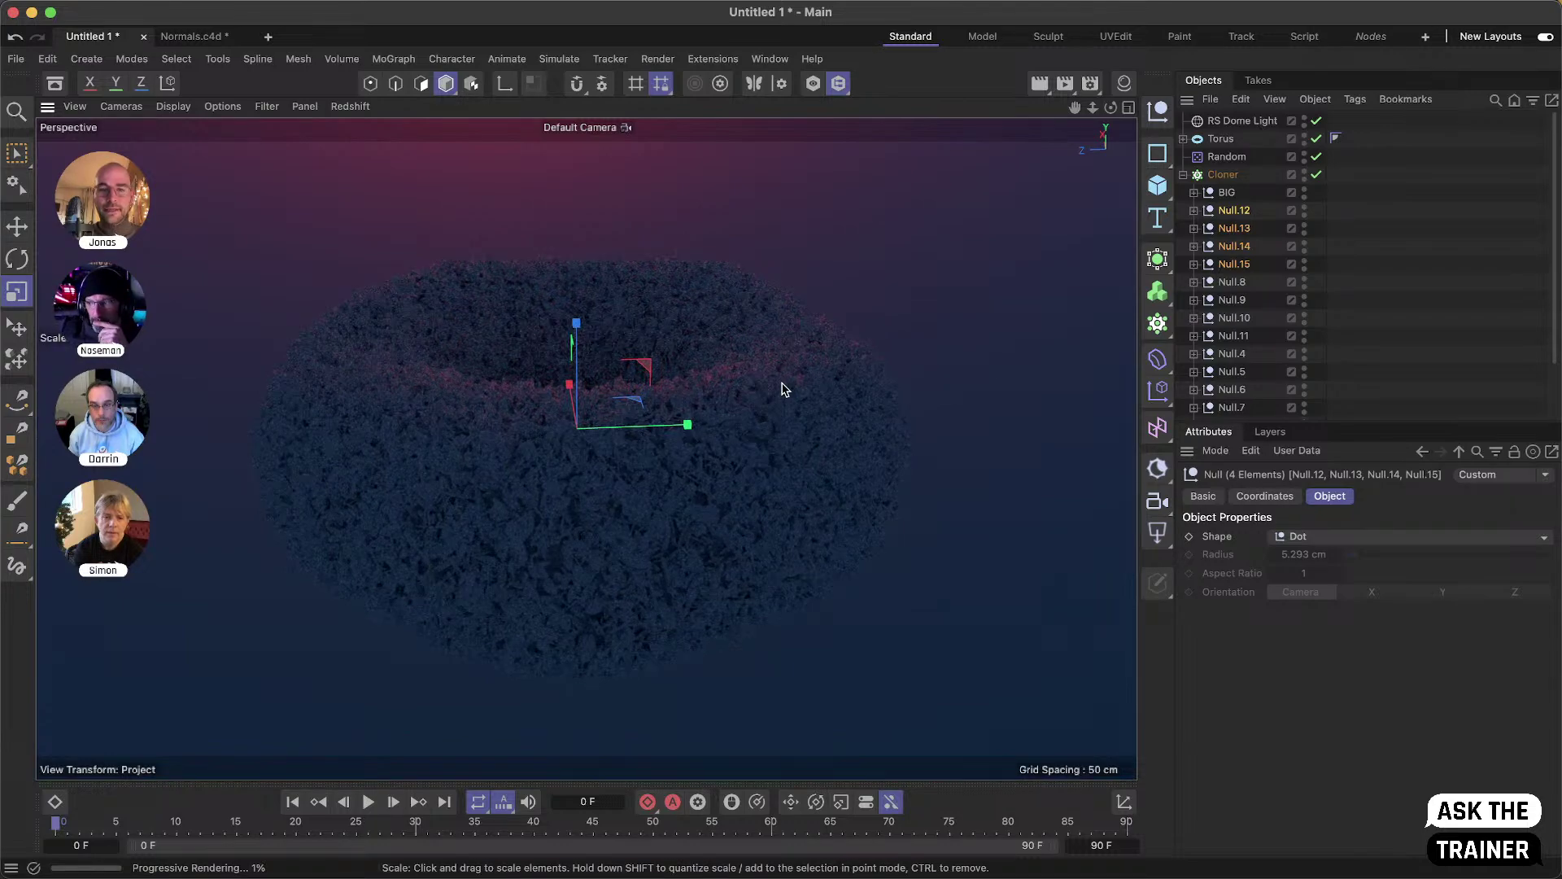
pyautogui.keyDown('alt'); pyautogui.moveTo(781, 389); pyautogui.dragTo(792, 443); pyautogui.keyUp('alt')
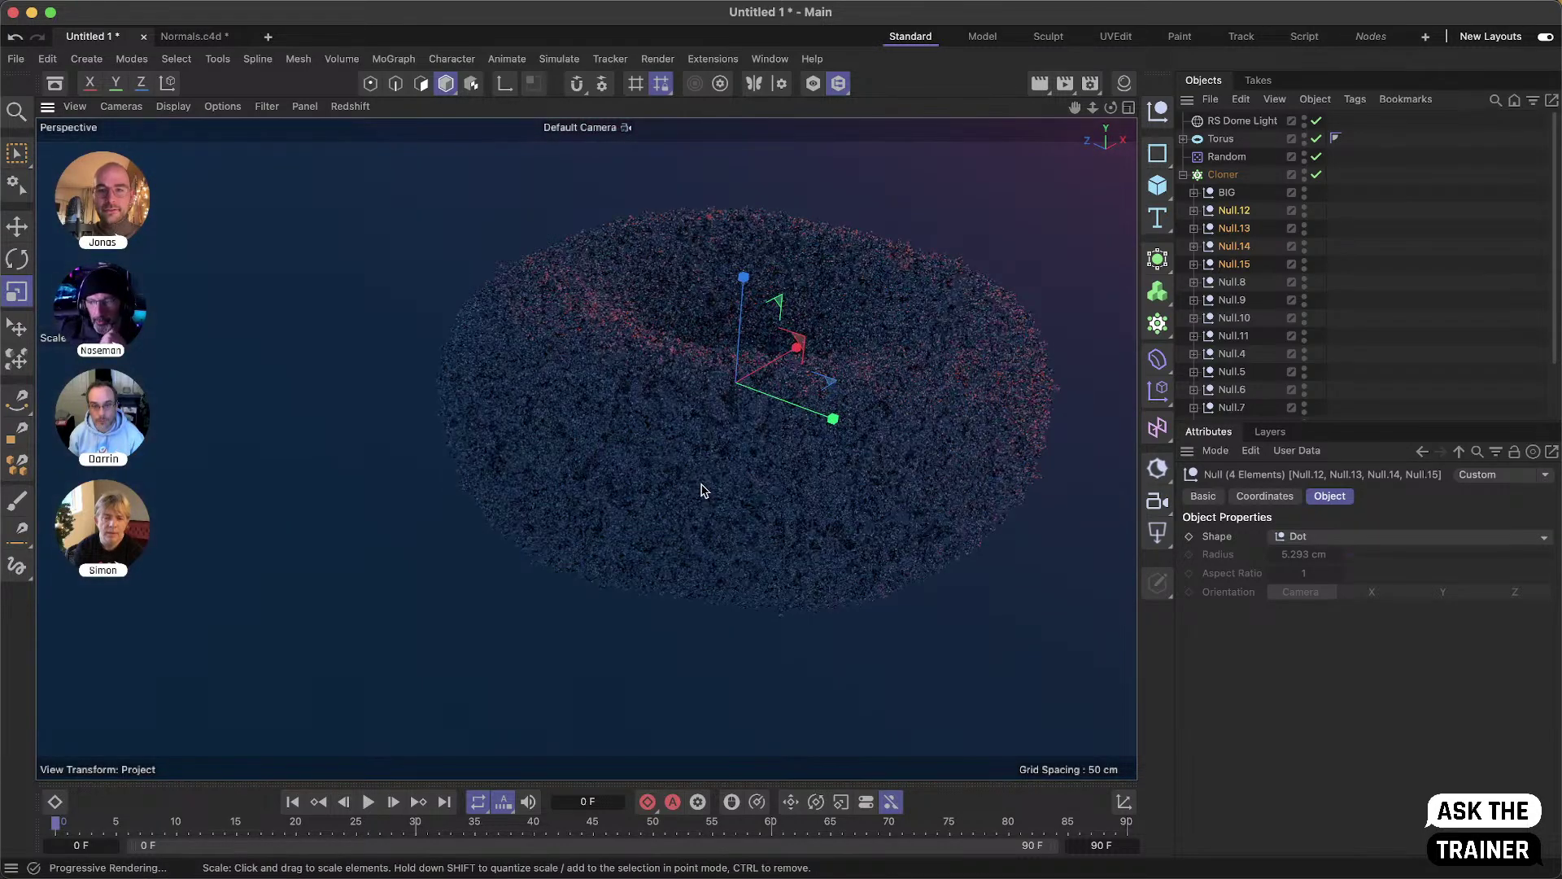
pyautogui.keyDown('alt'); pyautogui.moveTo(707, 463); pyautogui.dragTo(679, 476, button='middle'); pyautogui.keyUp('alt')
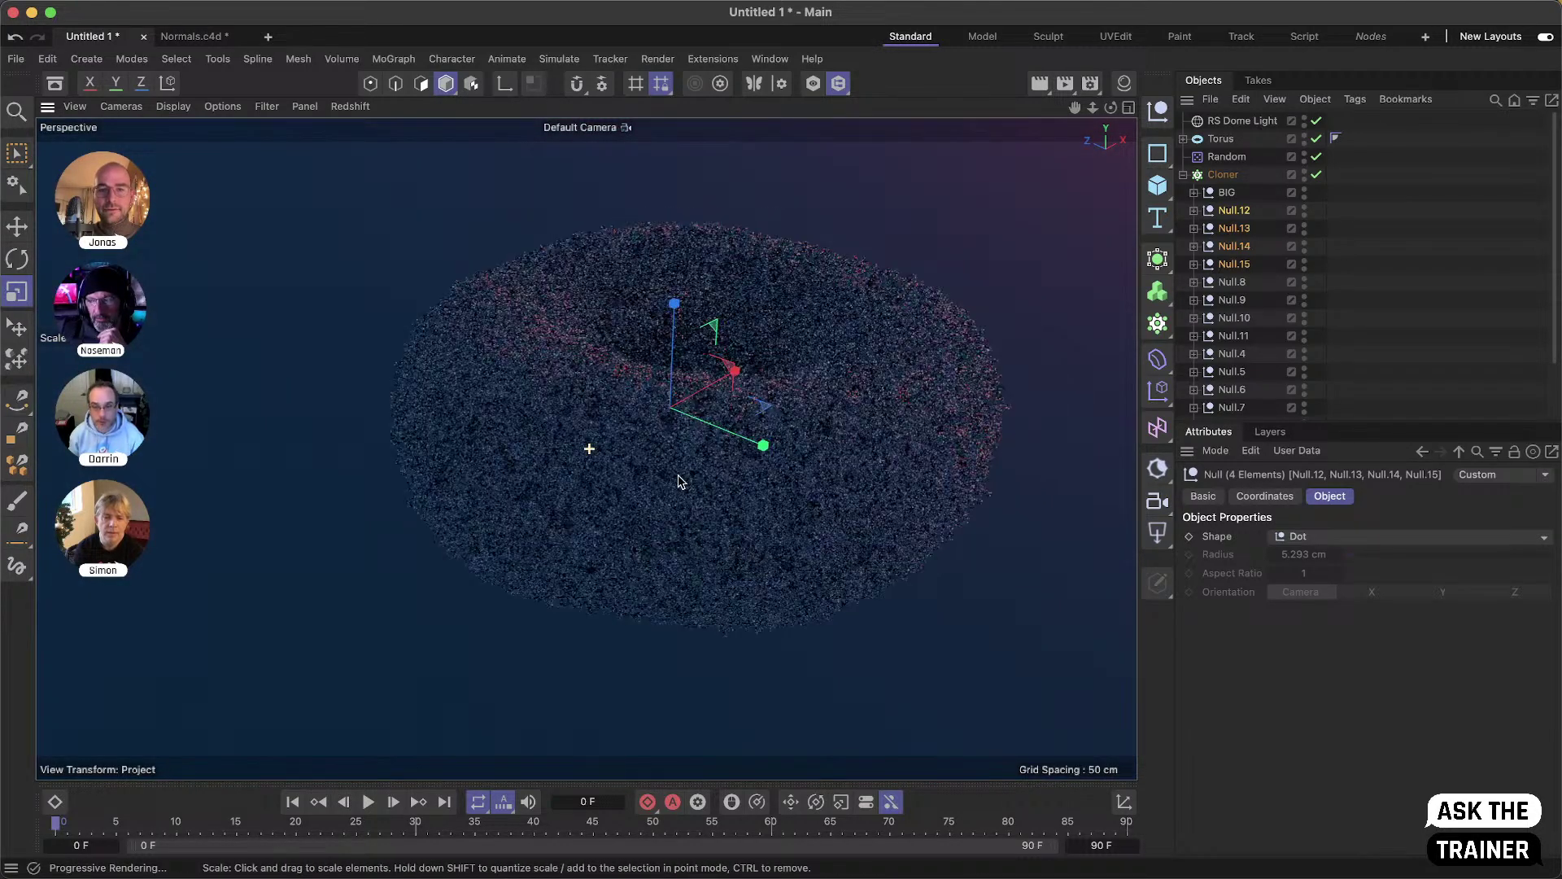
# - Set the RS Dome Light's intensity to 2
pyautogui.click(1249, 128)
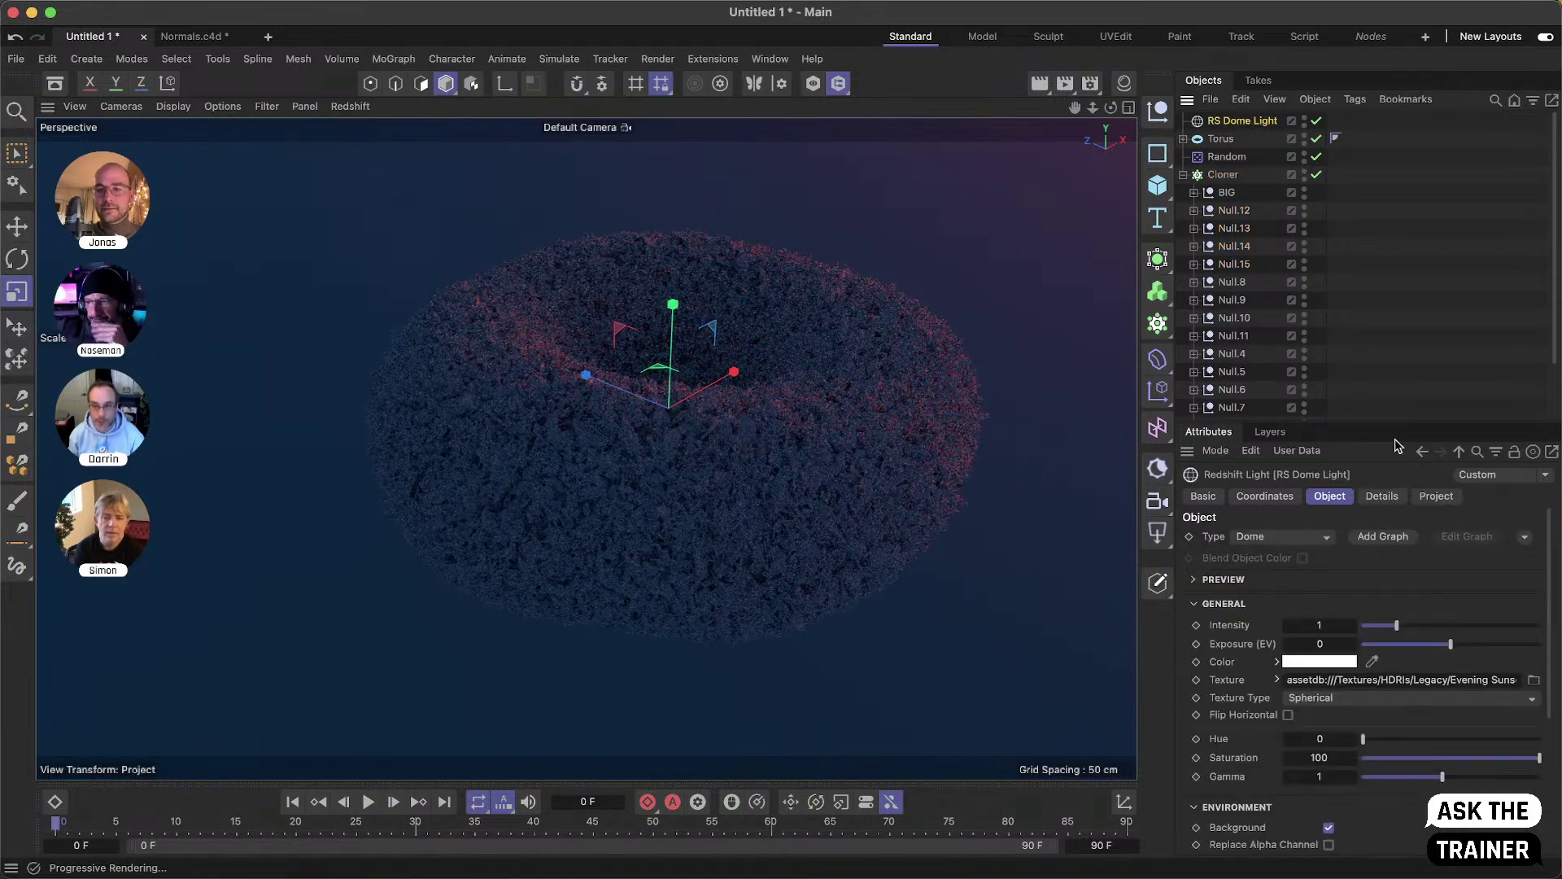
pyautogui.click(1335, 625)
pyautogui.write('2')
pyautogui.press('Return')
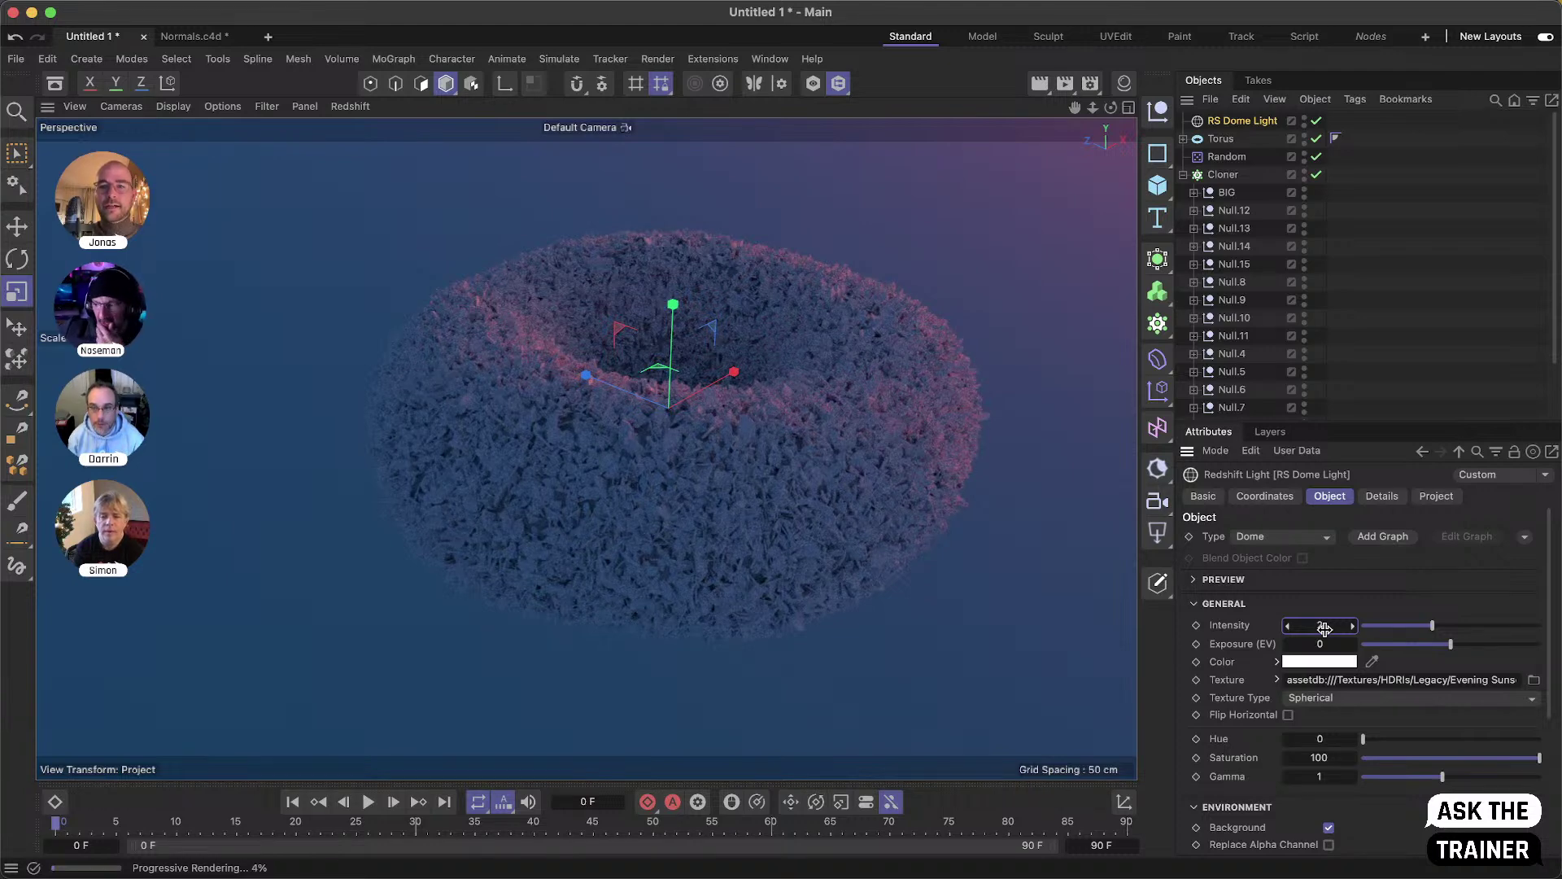
# - Collapse the Cloner hierarchy, create a new material in the Material Manager and assign it to the Cloner
pyautogui.click(1183, 175)
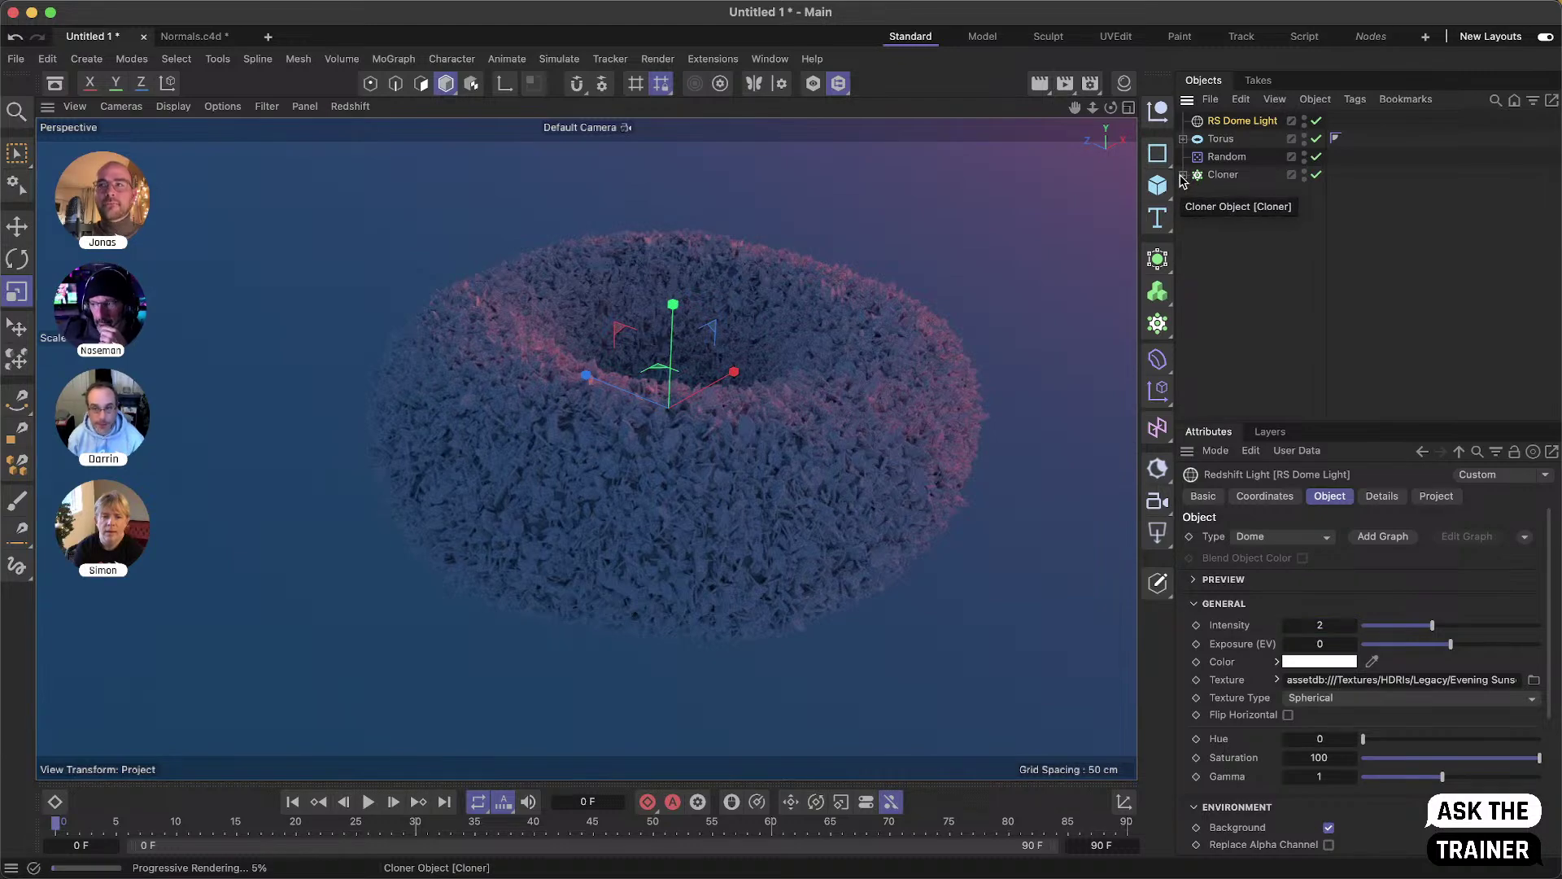
pyautogui.keyDown('alt'); pyautogui.moveTo(841, 479); pyautogui.dragTo(800, 500, button='middle'); pyautogui.keyUp('alt')
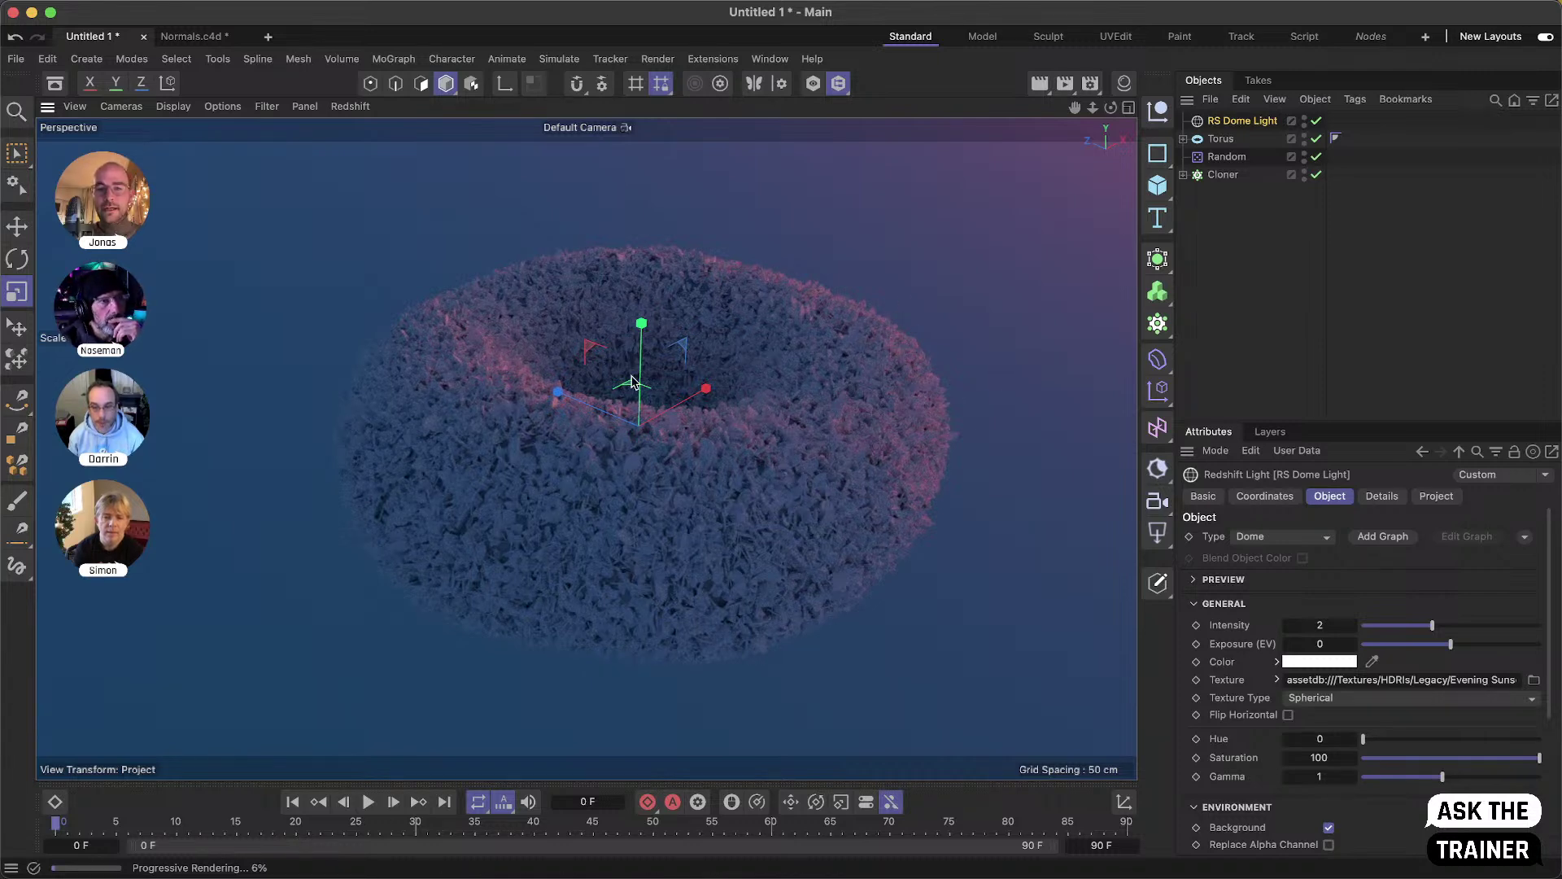
pyautogui.click(1124, 83)
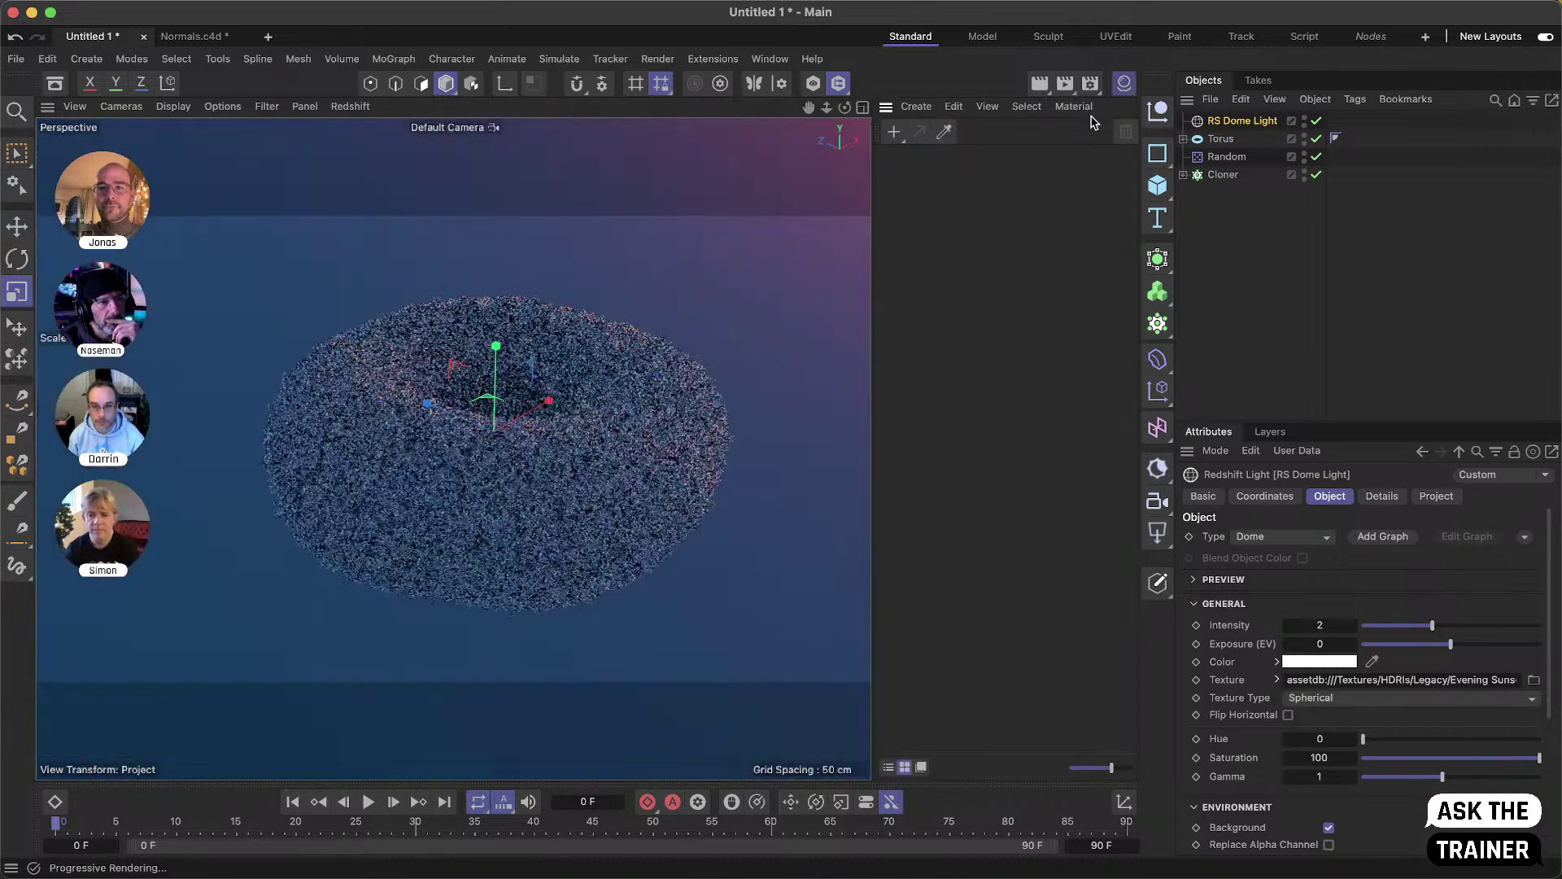
pyautogui.doubleClick(928, 191)
pyautogui.moveTo(911, 204); pyautogui.dragTo(1218, 182)
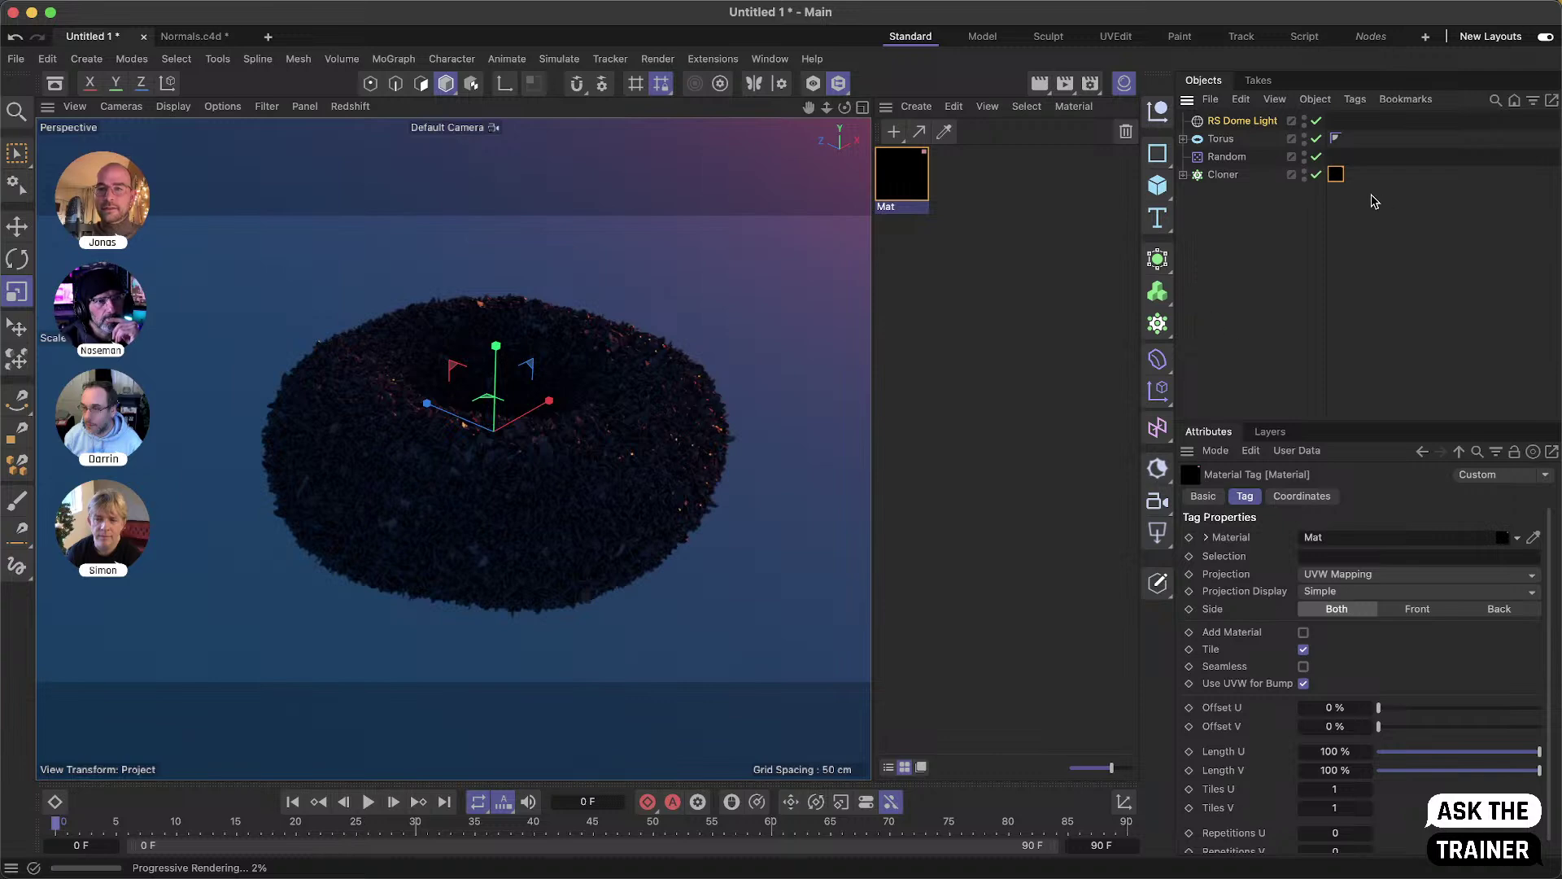
# - Set the Cloner material's base color value to 74 % and its transmission weight to 0.922
pyautogui.doubleClick(1335, 174)
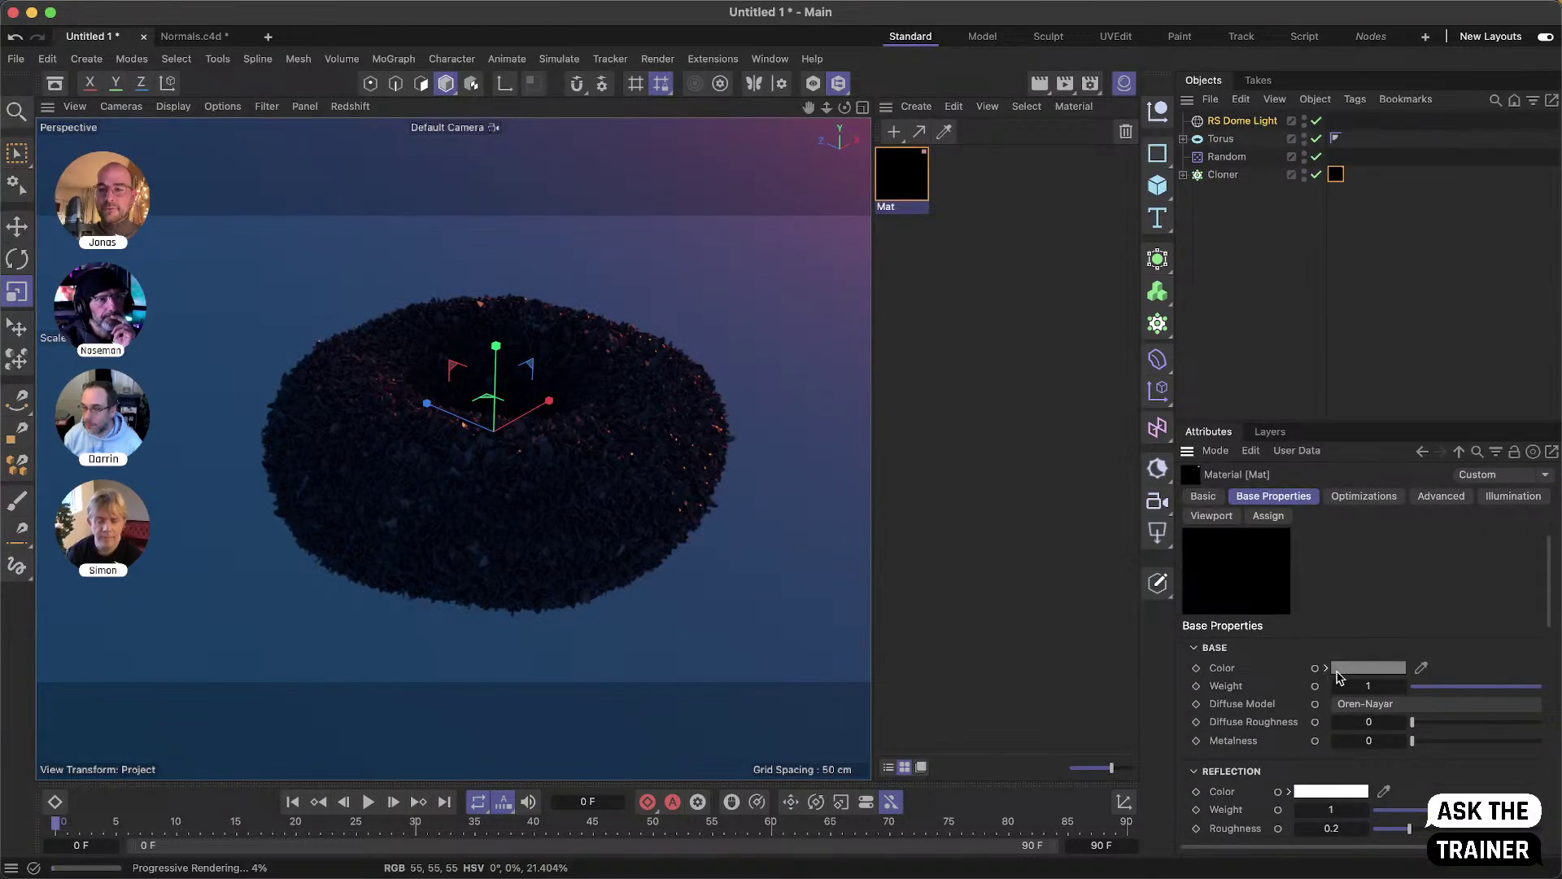
pyautogui.click(1327, 668)
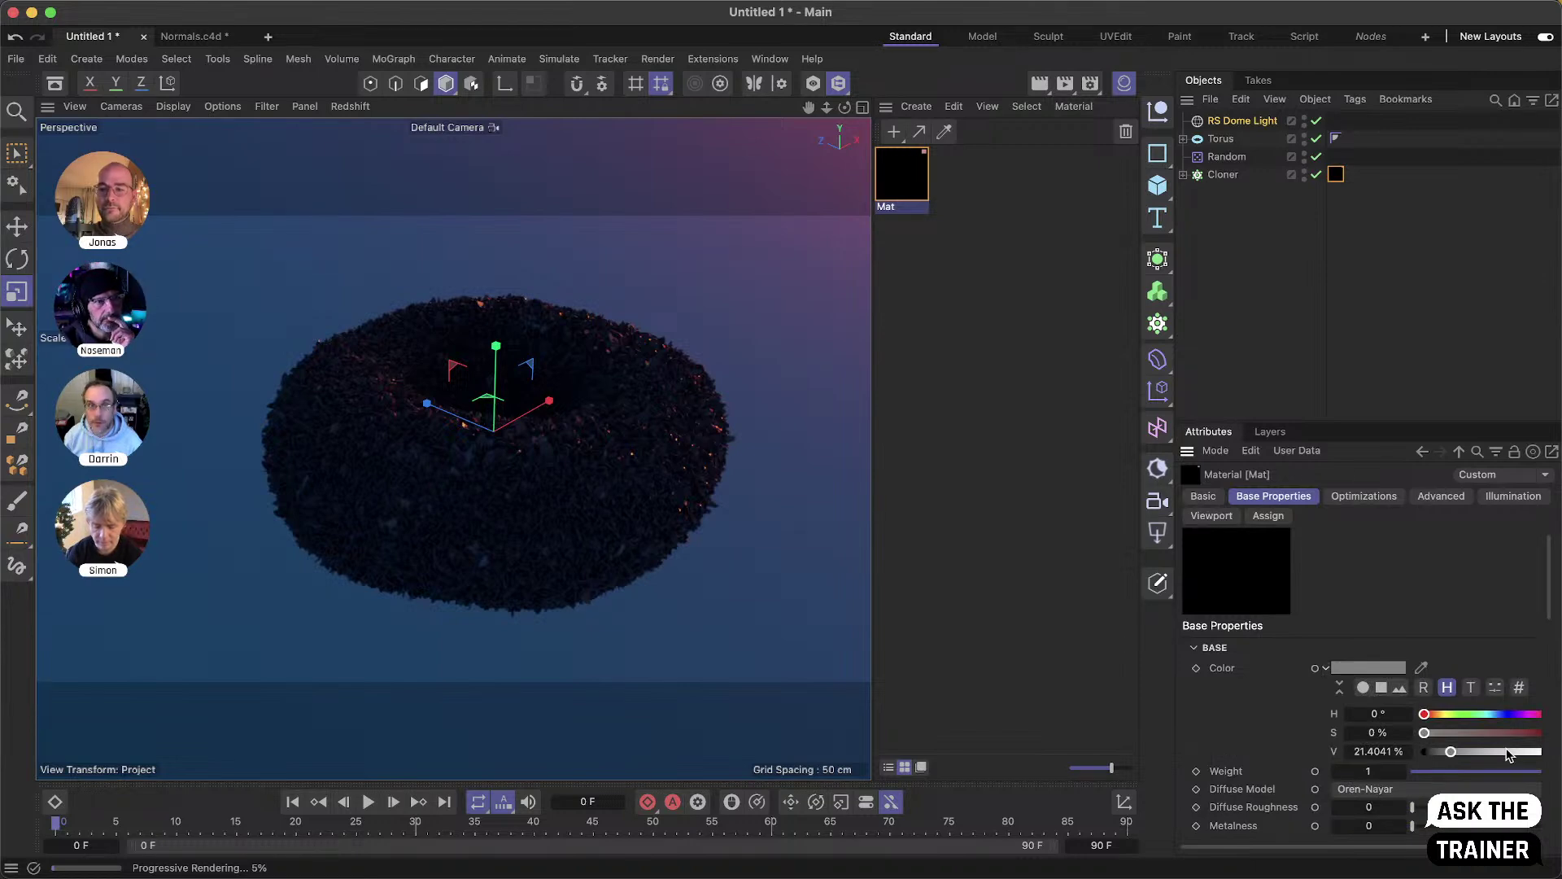
pyautogui.click(1507, 751)
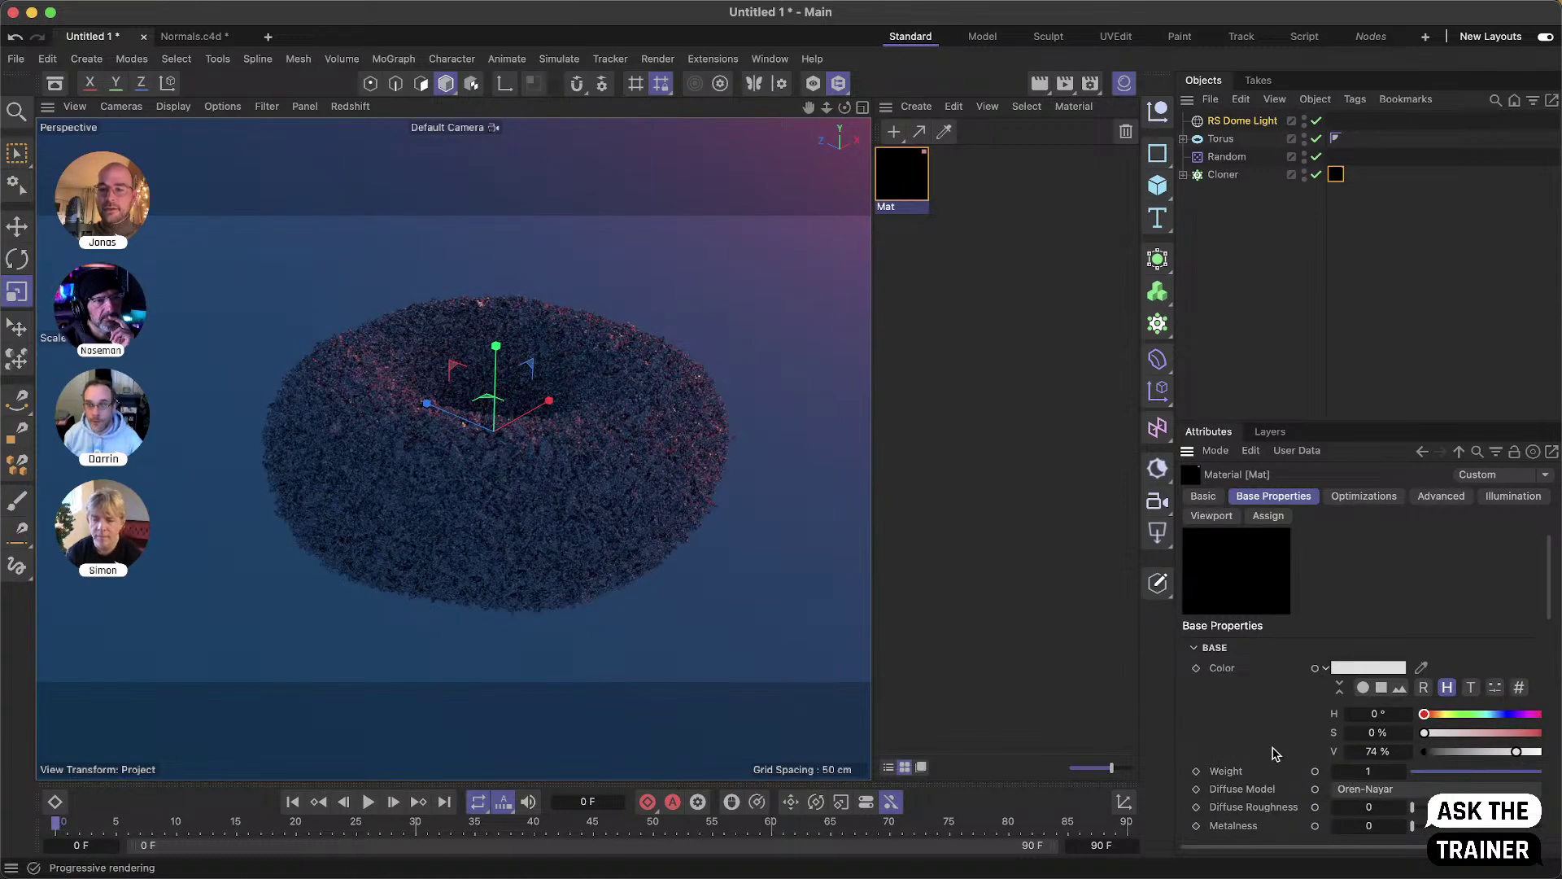
pyautogui.scroll(-5, 1269, 732)
pyautogui.scroll(-4, 1225, 703)
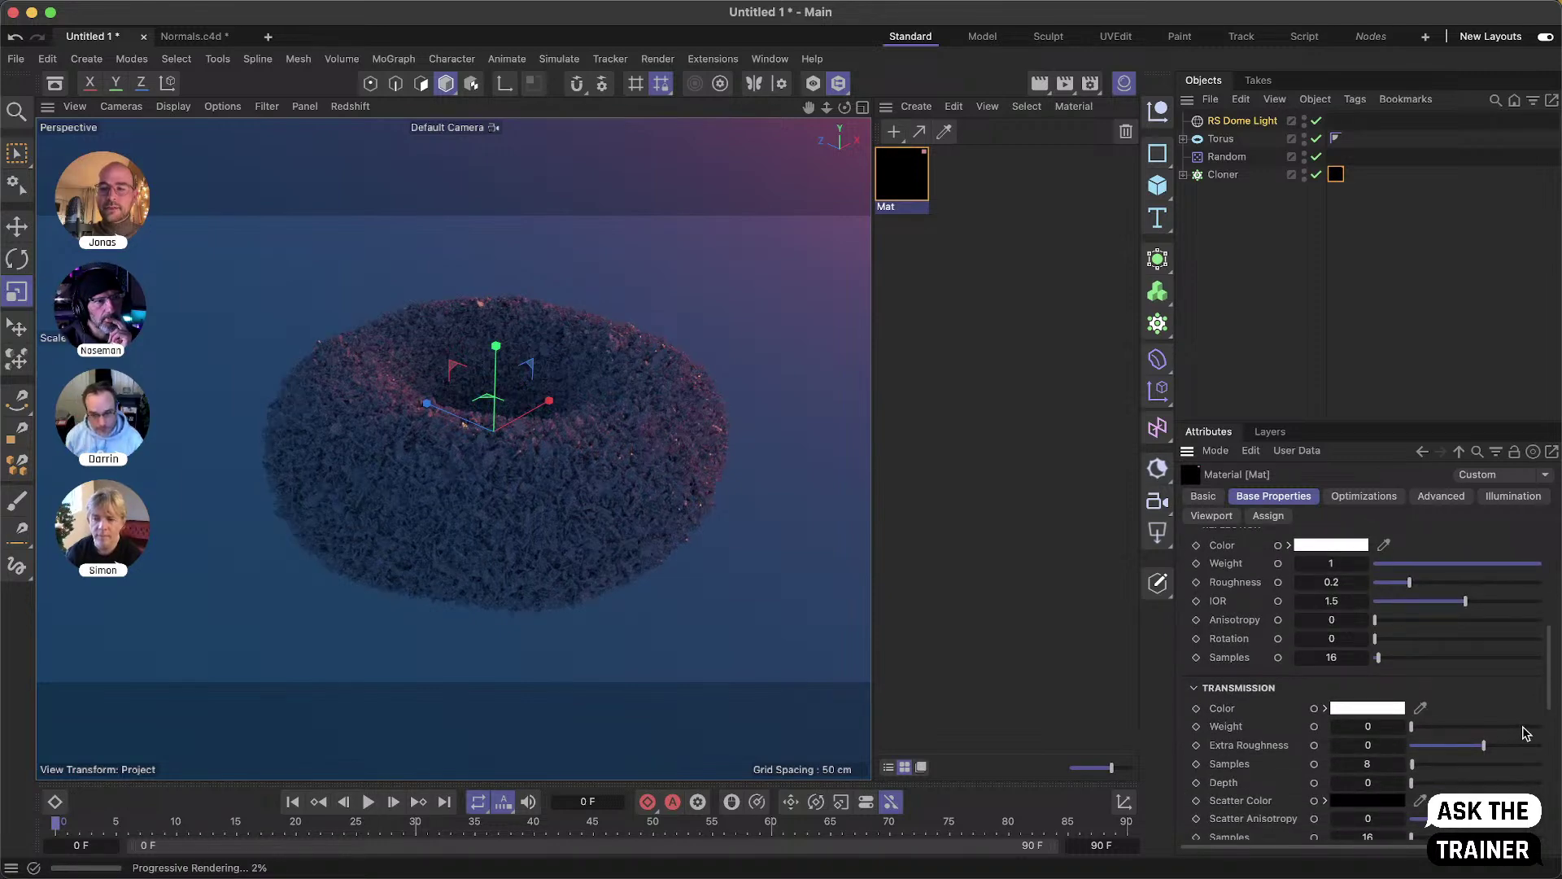
pyautogui.moveTo(1519, 727); pyautogui.dragTo(1550, 735)
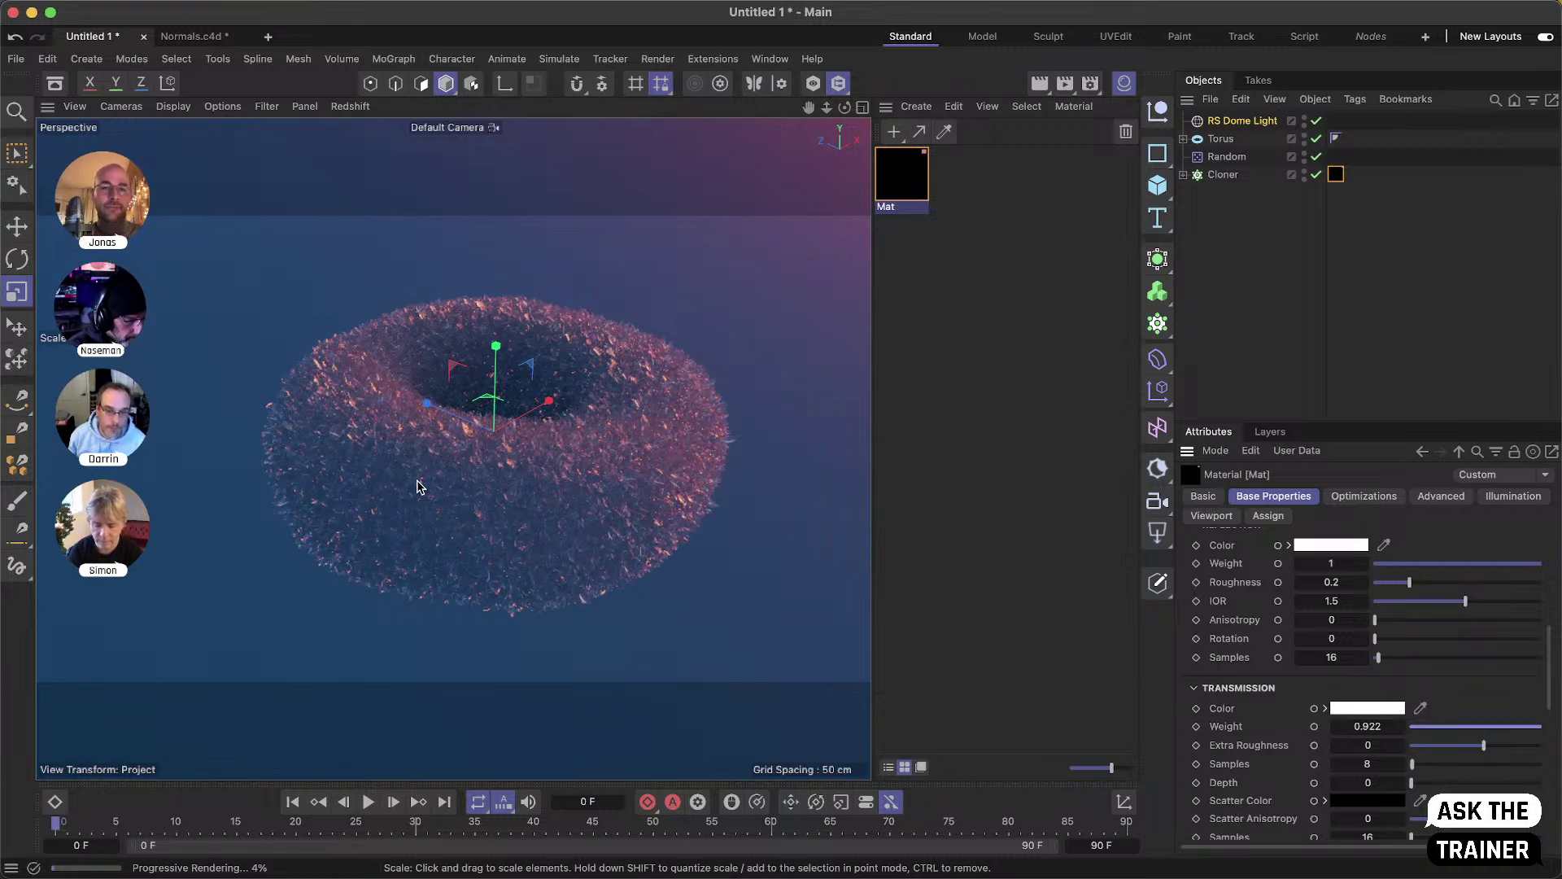
# - Create a second material, assign it to the Torus and show its base properties
pyautogui.doubleClick(983, 211)
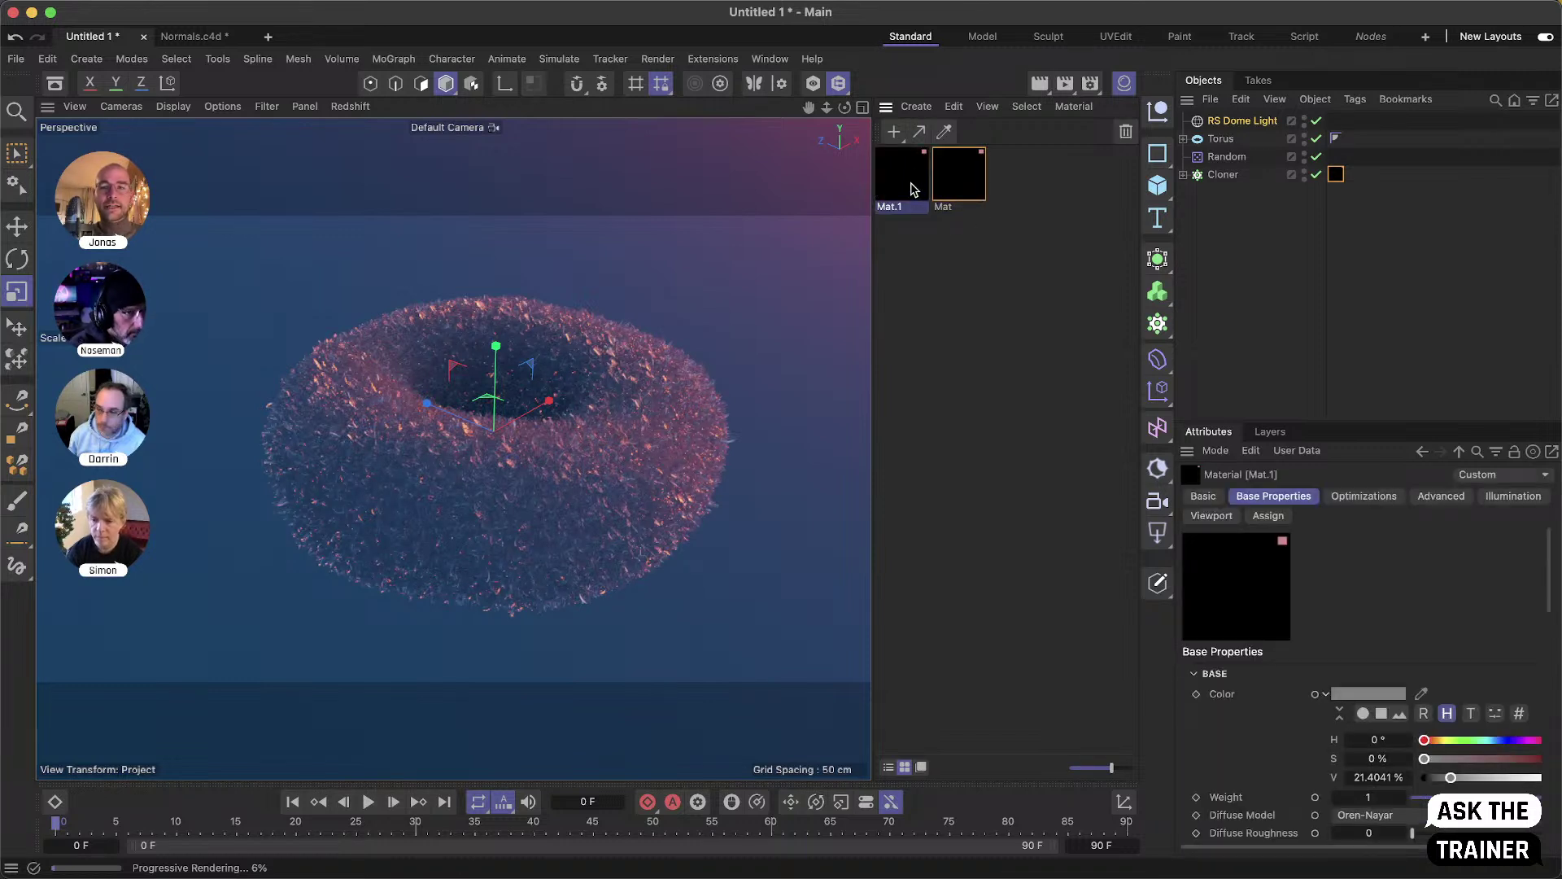
pyautogui.moveTo(912, 196); pyautogui.dragTo(1221, 140)
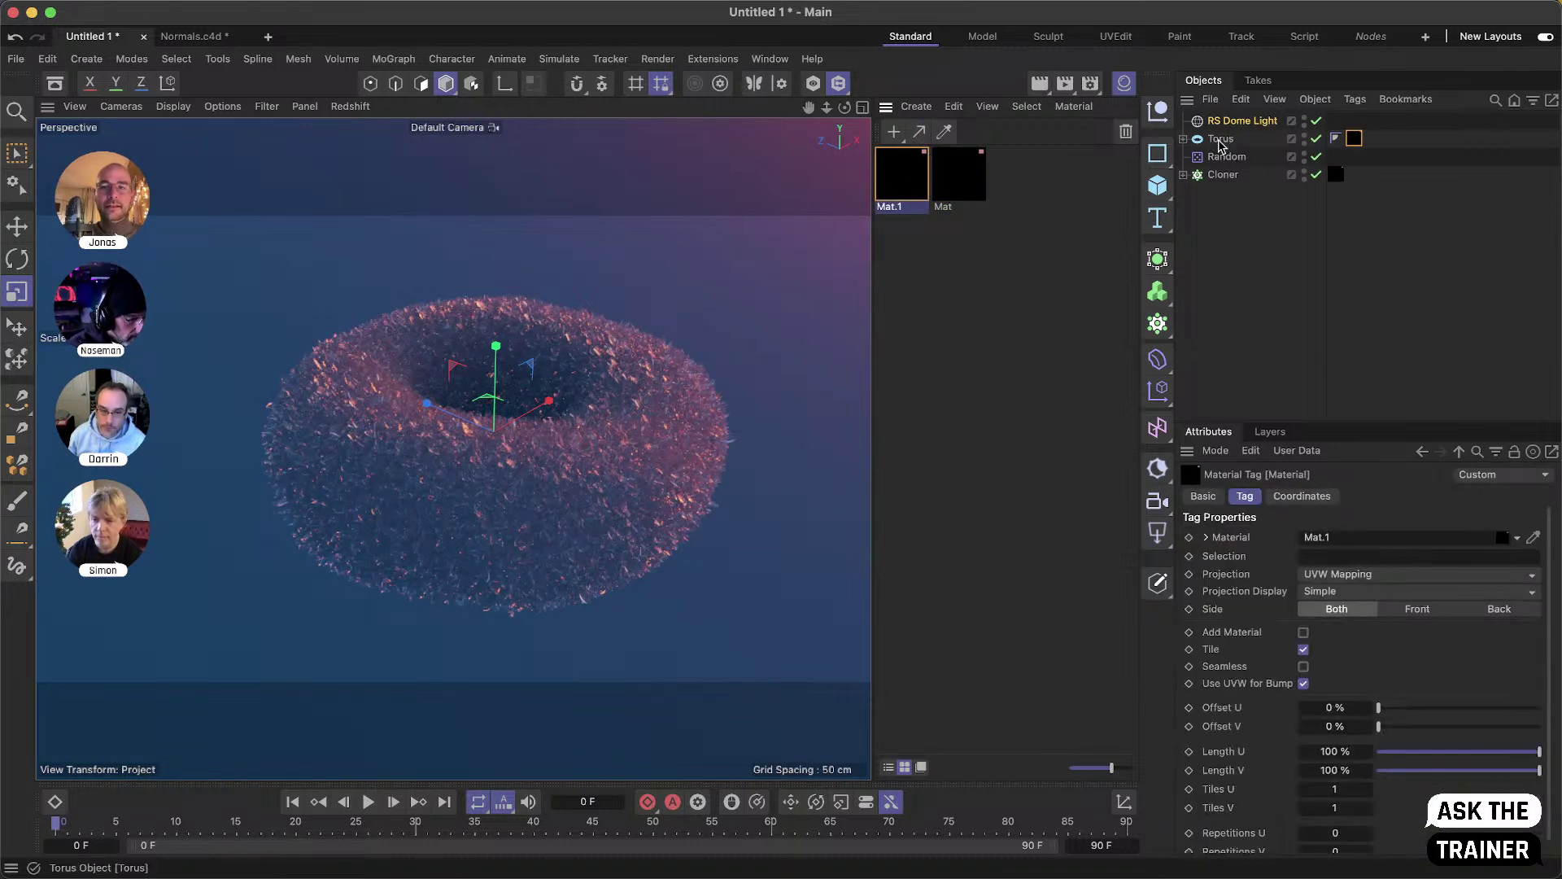
pyautogui.click(929, 181)
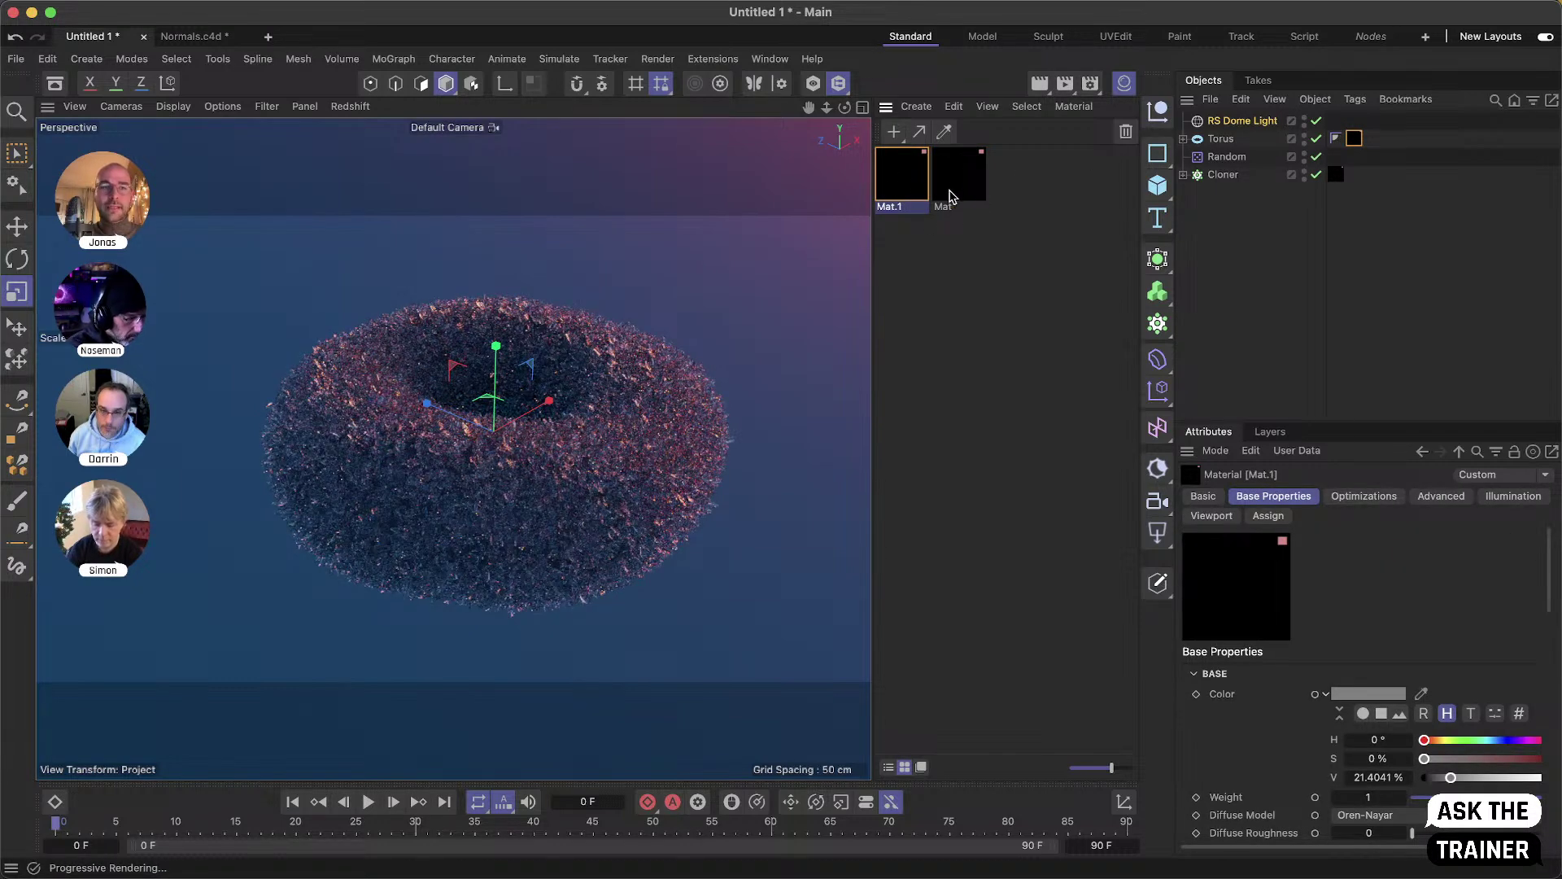
# - Check the Redshift renderer settings in the Preferences and close them
pyautogui.press('super+e')
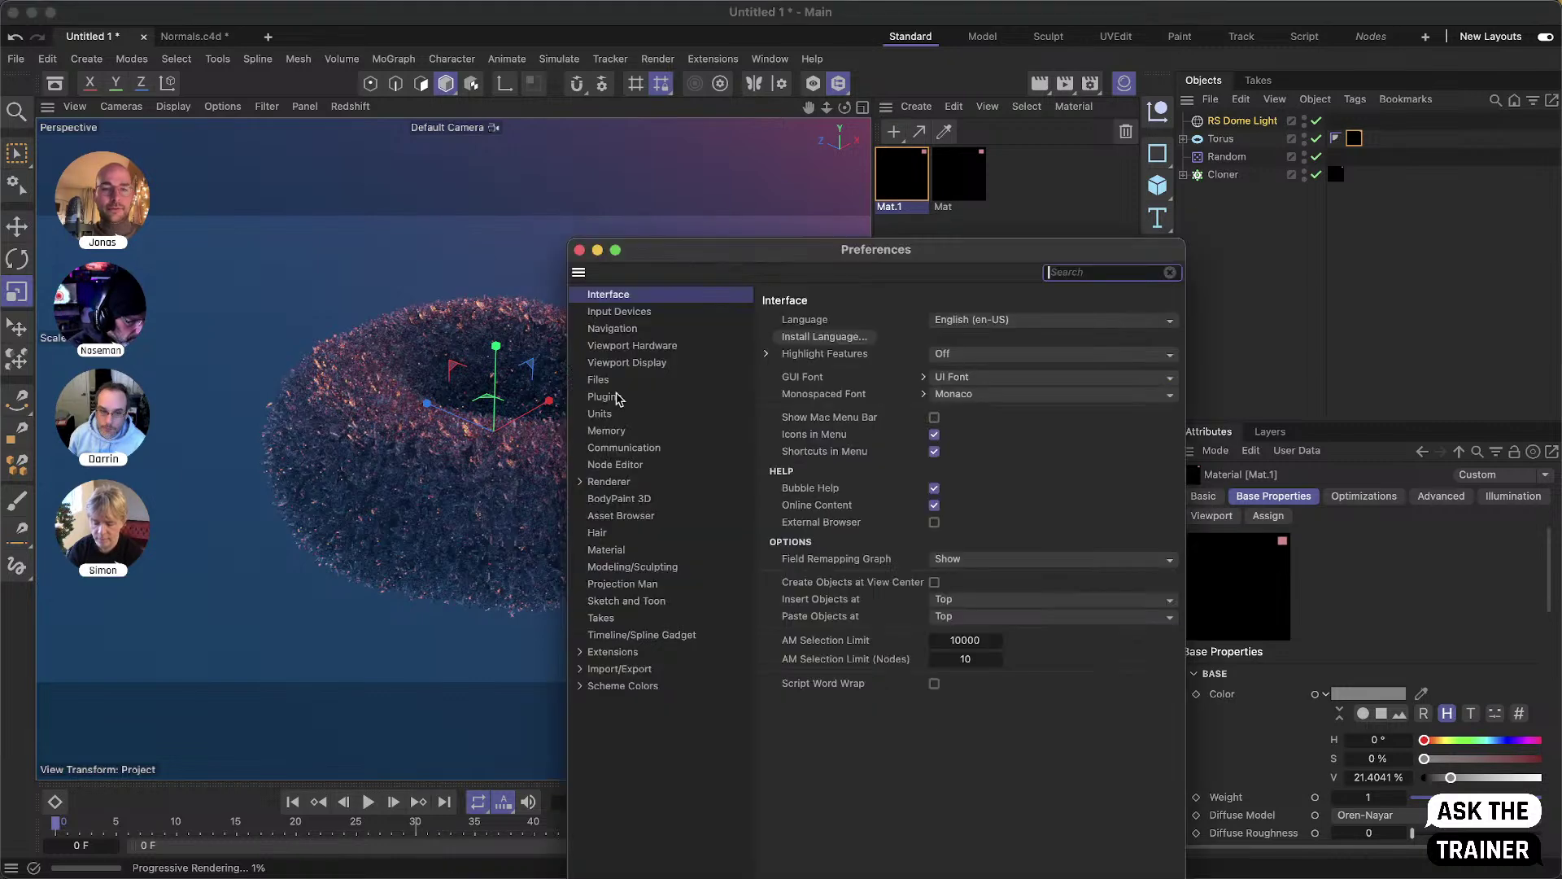
pyautogui.click(581, 481)
pyautogui.click(621, 498)
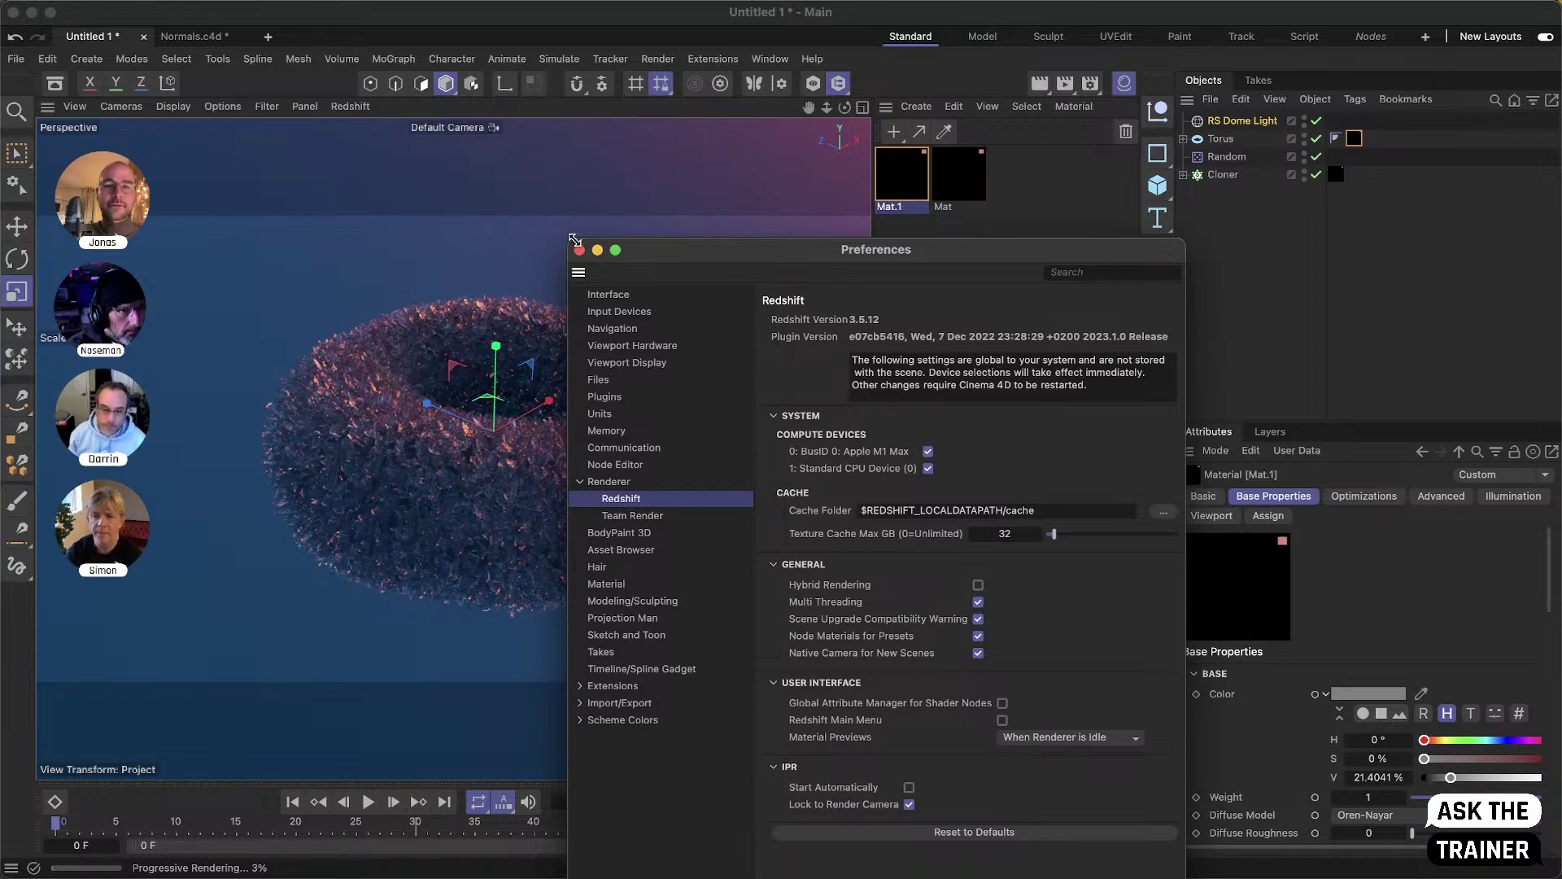
pyautogui.click(579, 250)
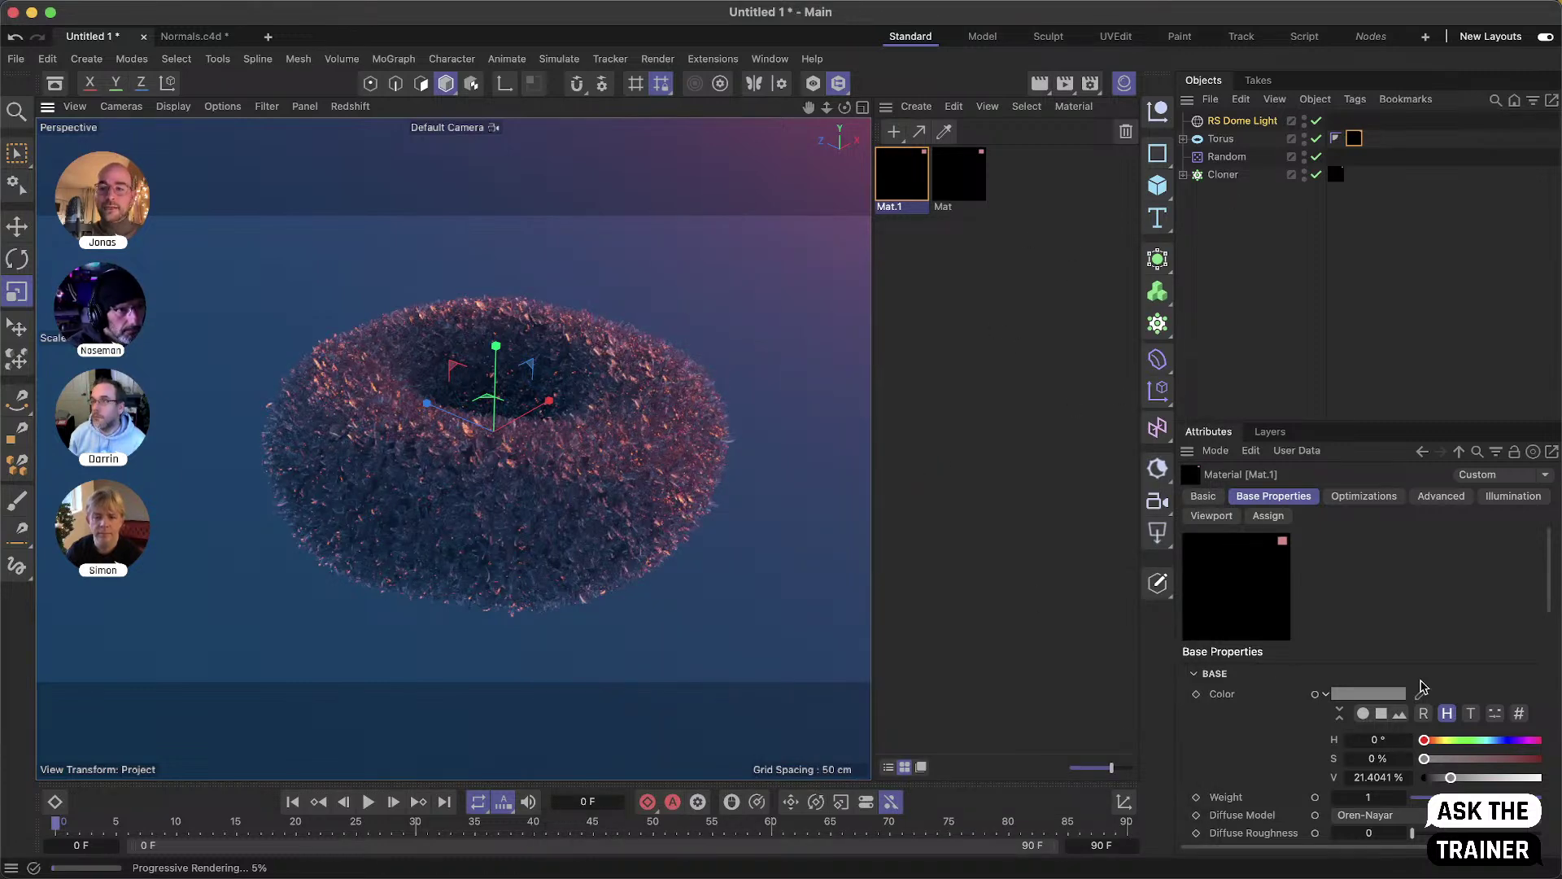
# - Set the Torus material's base color value to 66 % and its subsurface weight to about 0.508
pyautogui.click(1507, 778)
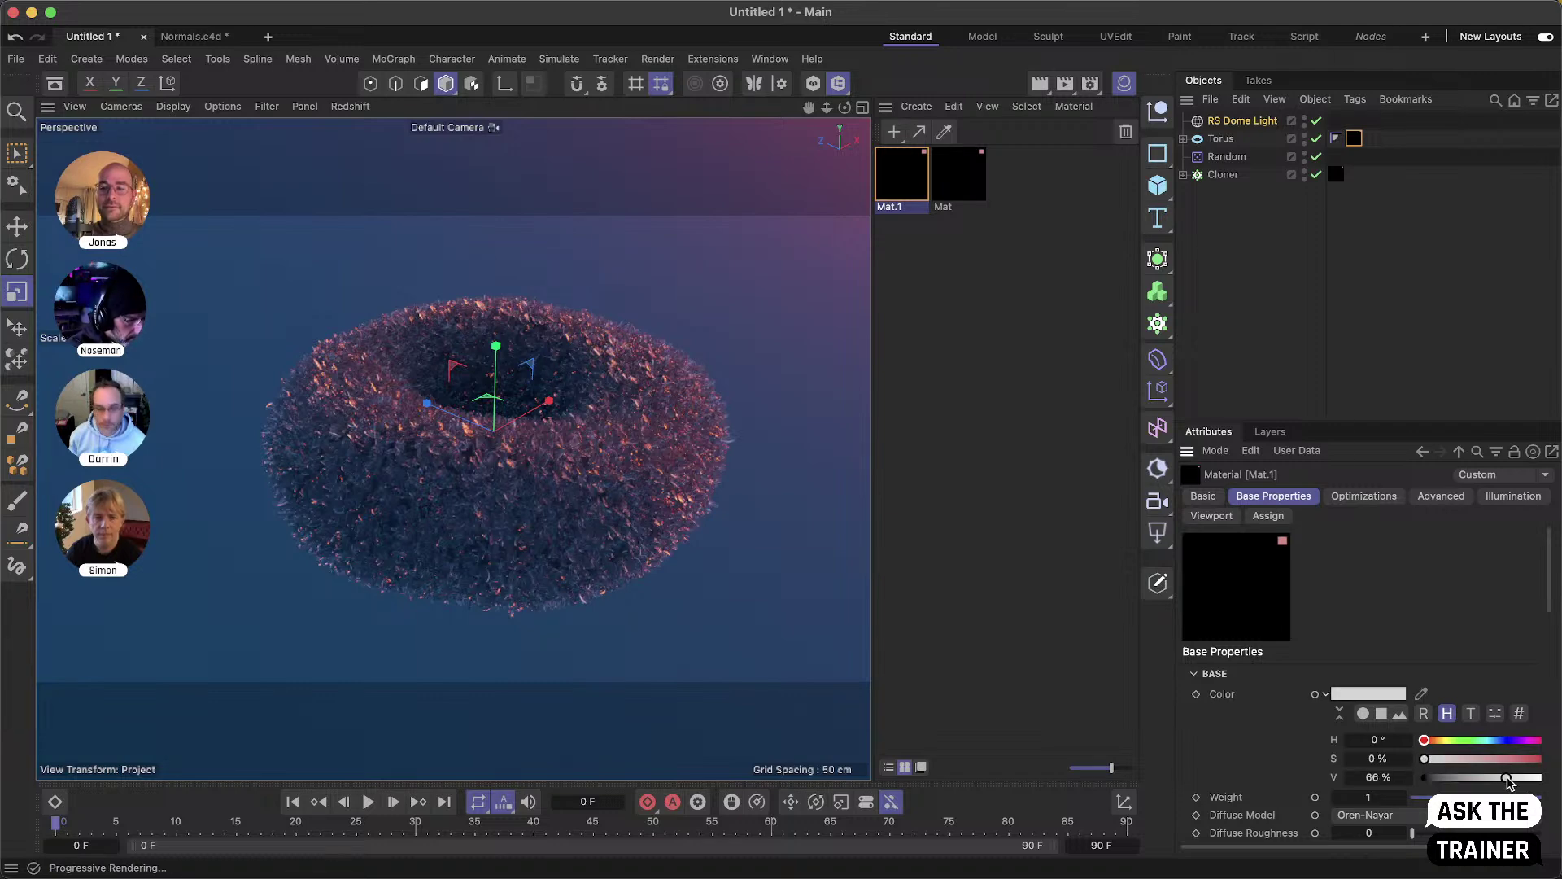
pyautogui.scroll(-5, 1255, 739)
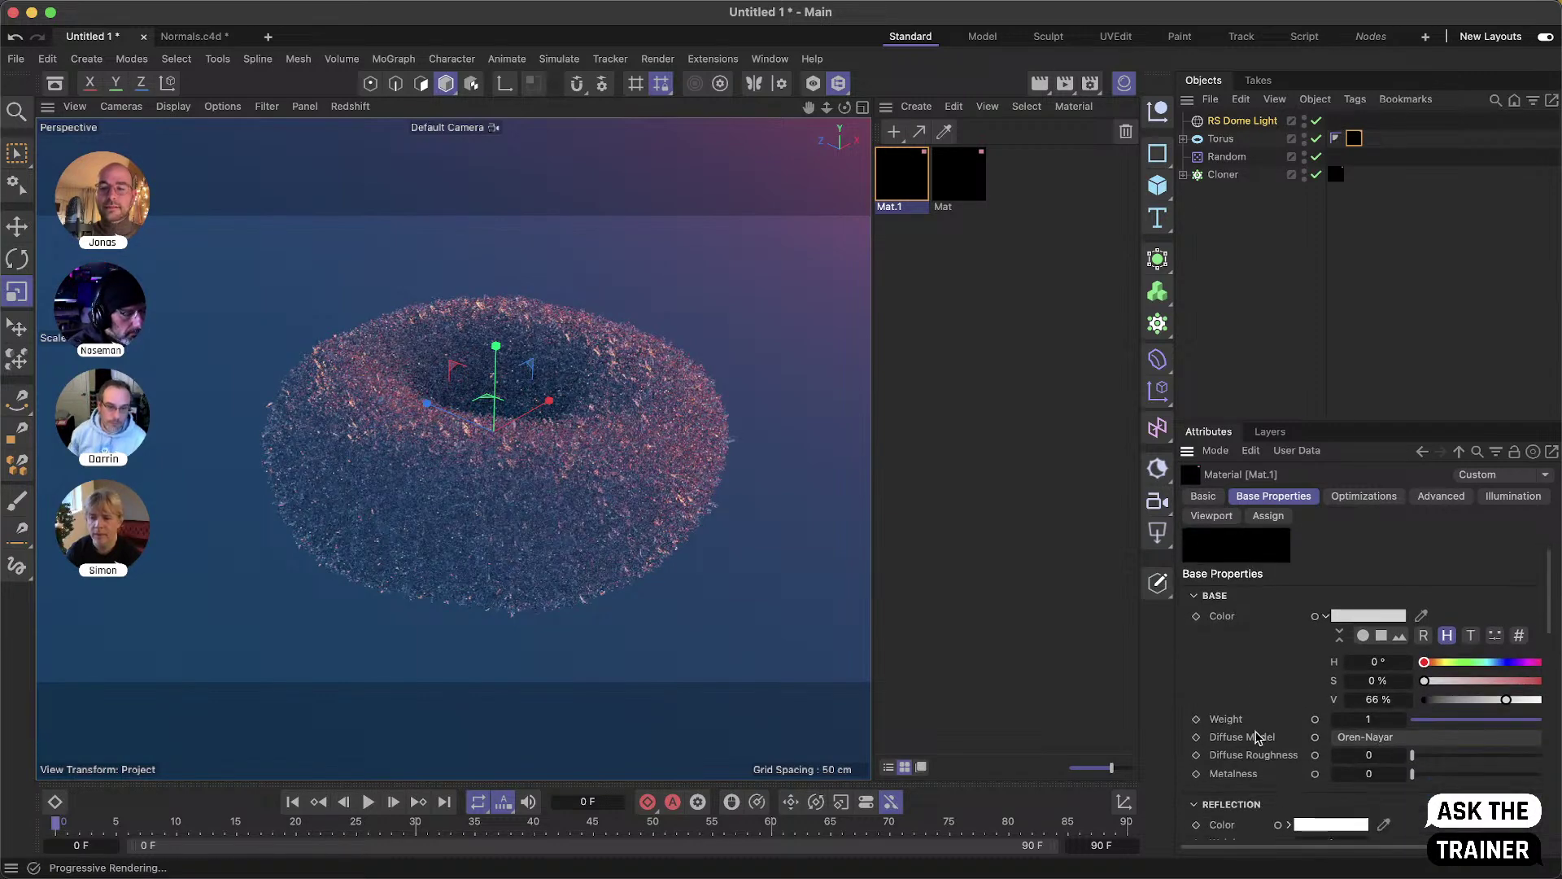
pyautogui.scroll(-8, 1255, 737)
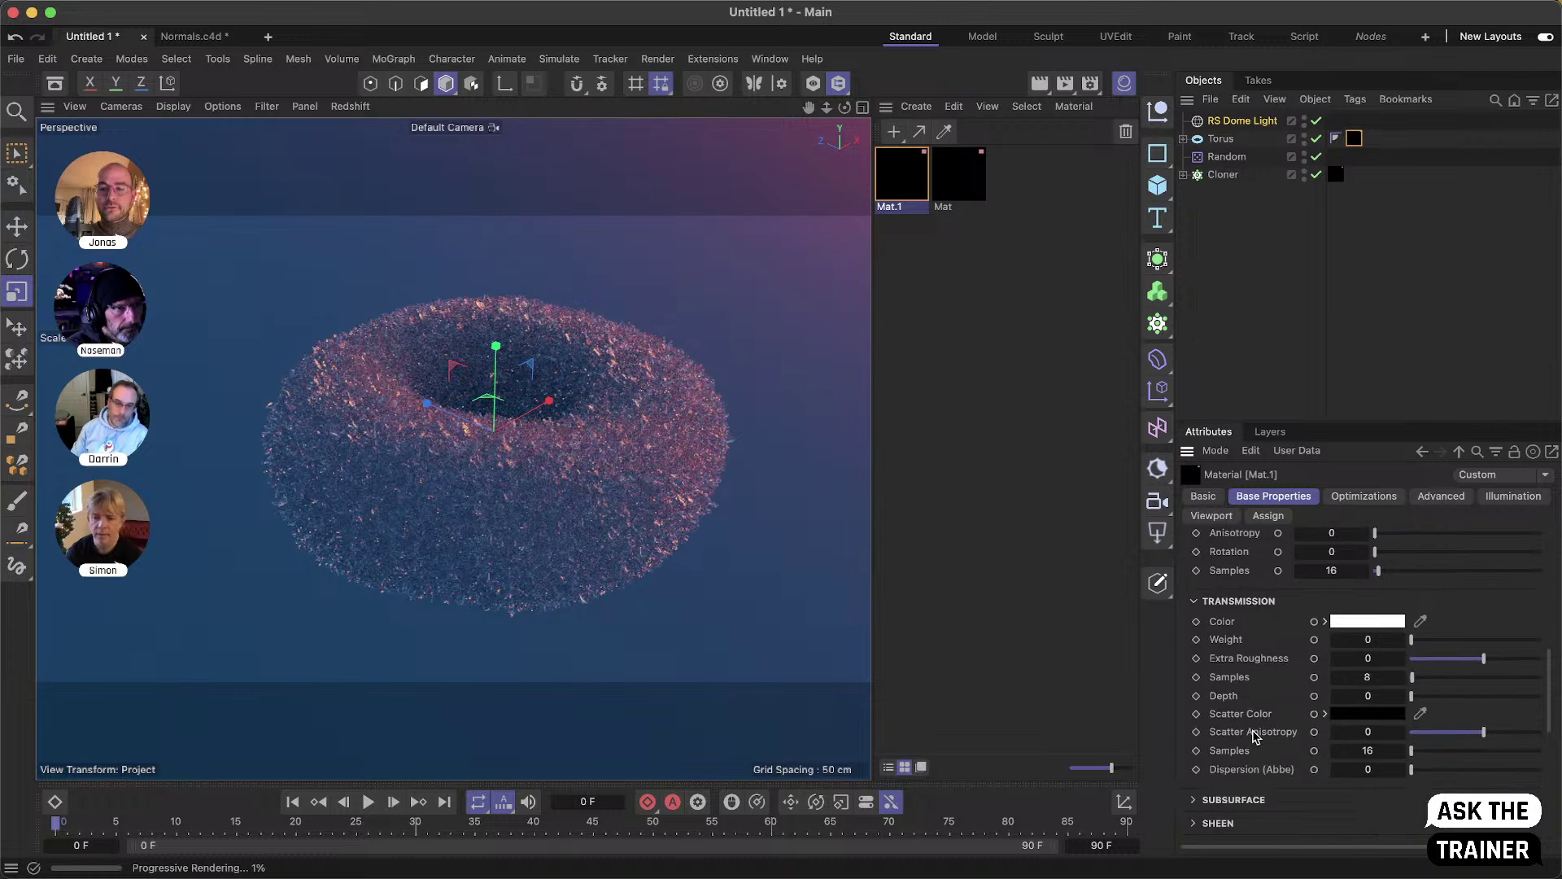
pyautogui.scroll(-3, 1255, 738)
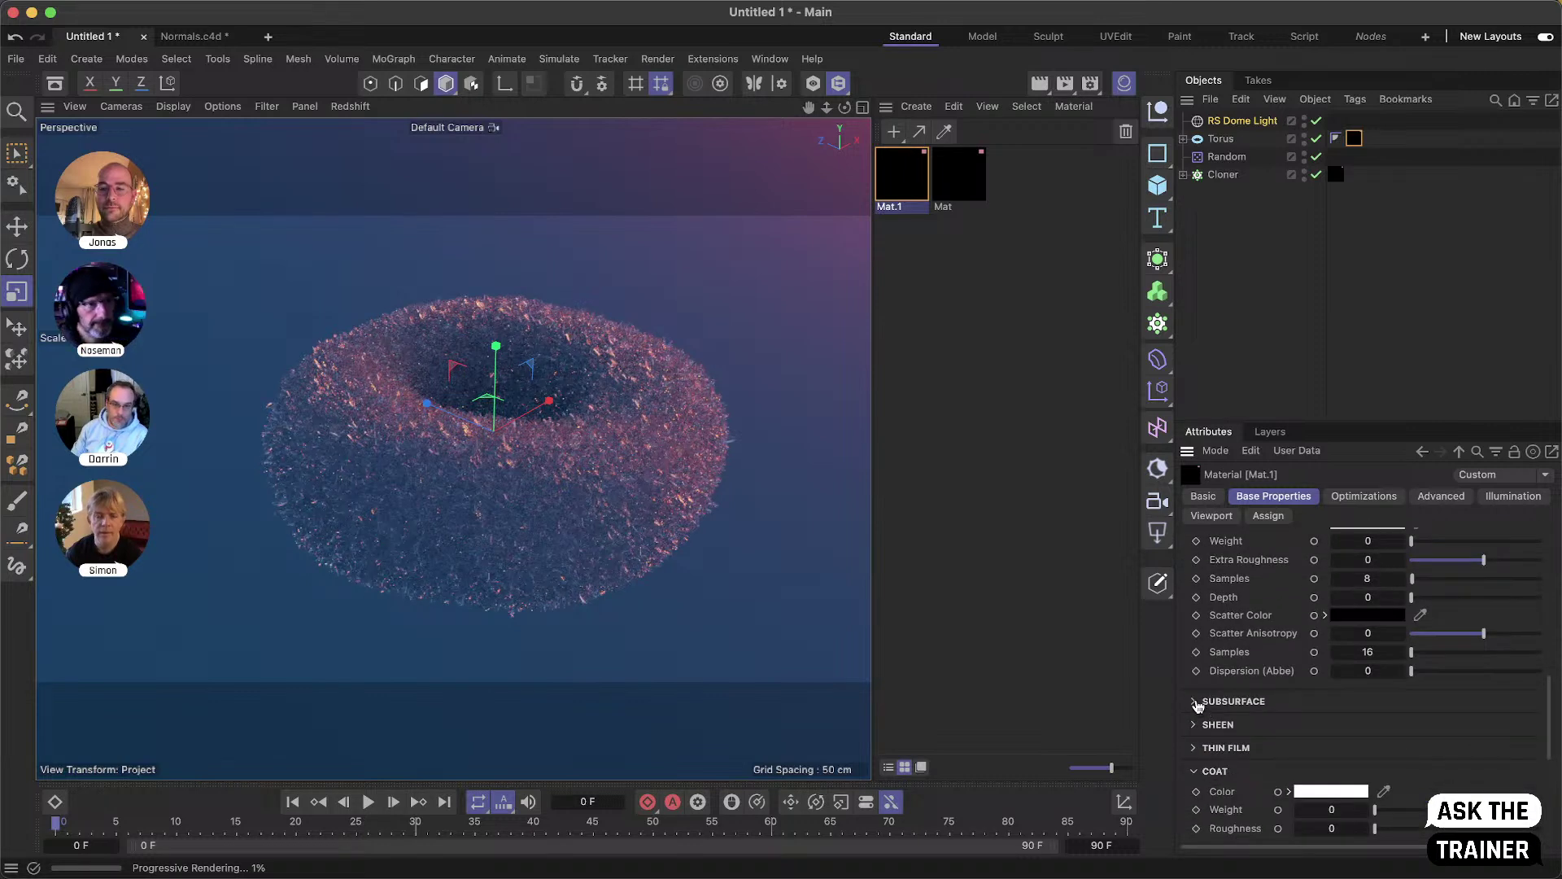
pyautogui.click(1194, 701)
pyautogui.click(1470, 742)
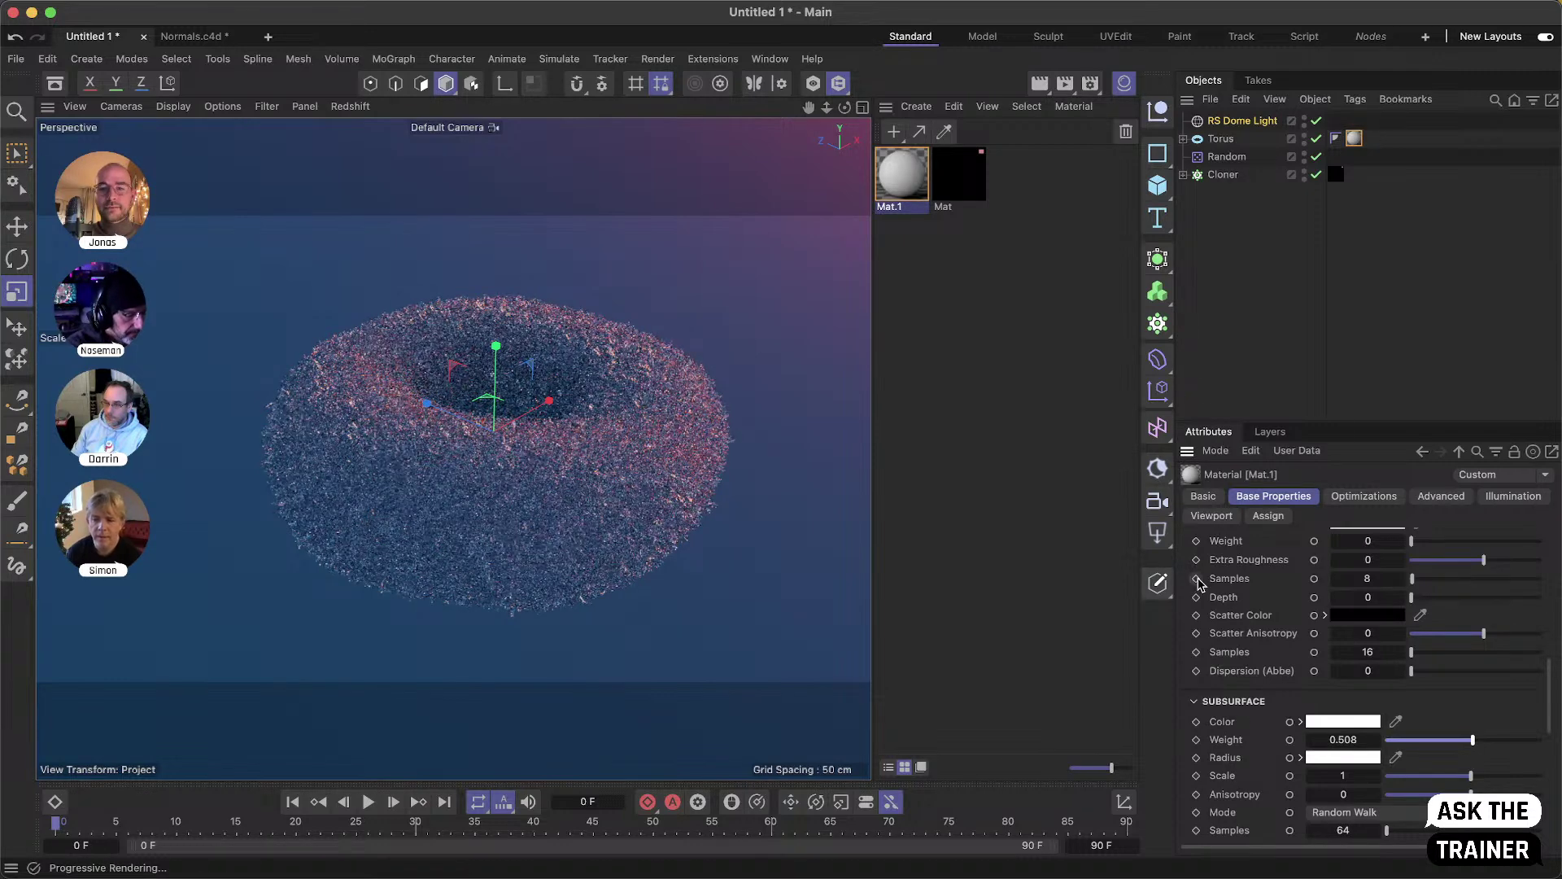
# - Add a Redshift area light, rotate it and move it out to the upper-left side of the torus
pyautogui.click(1158, 536)
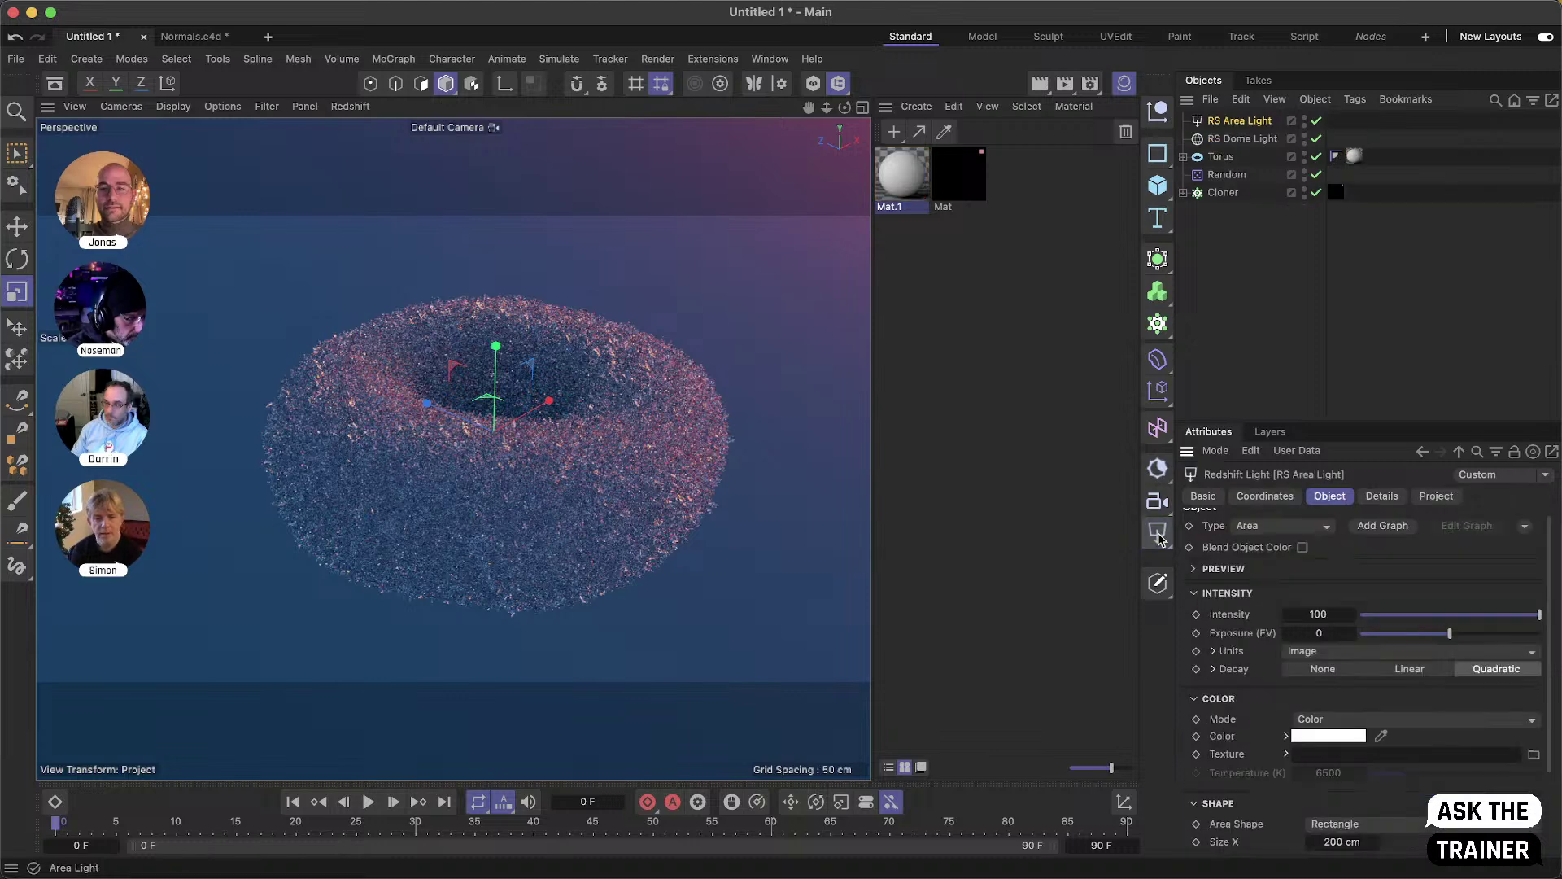
pyautogui.press('r')
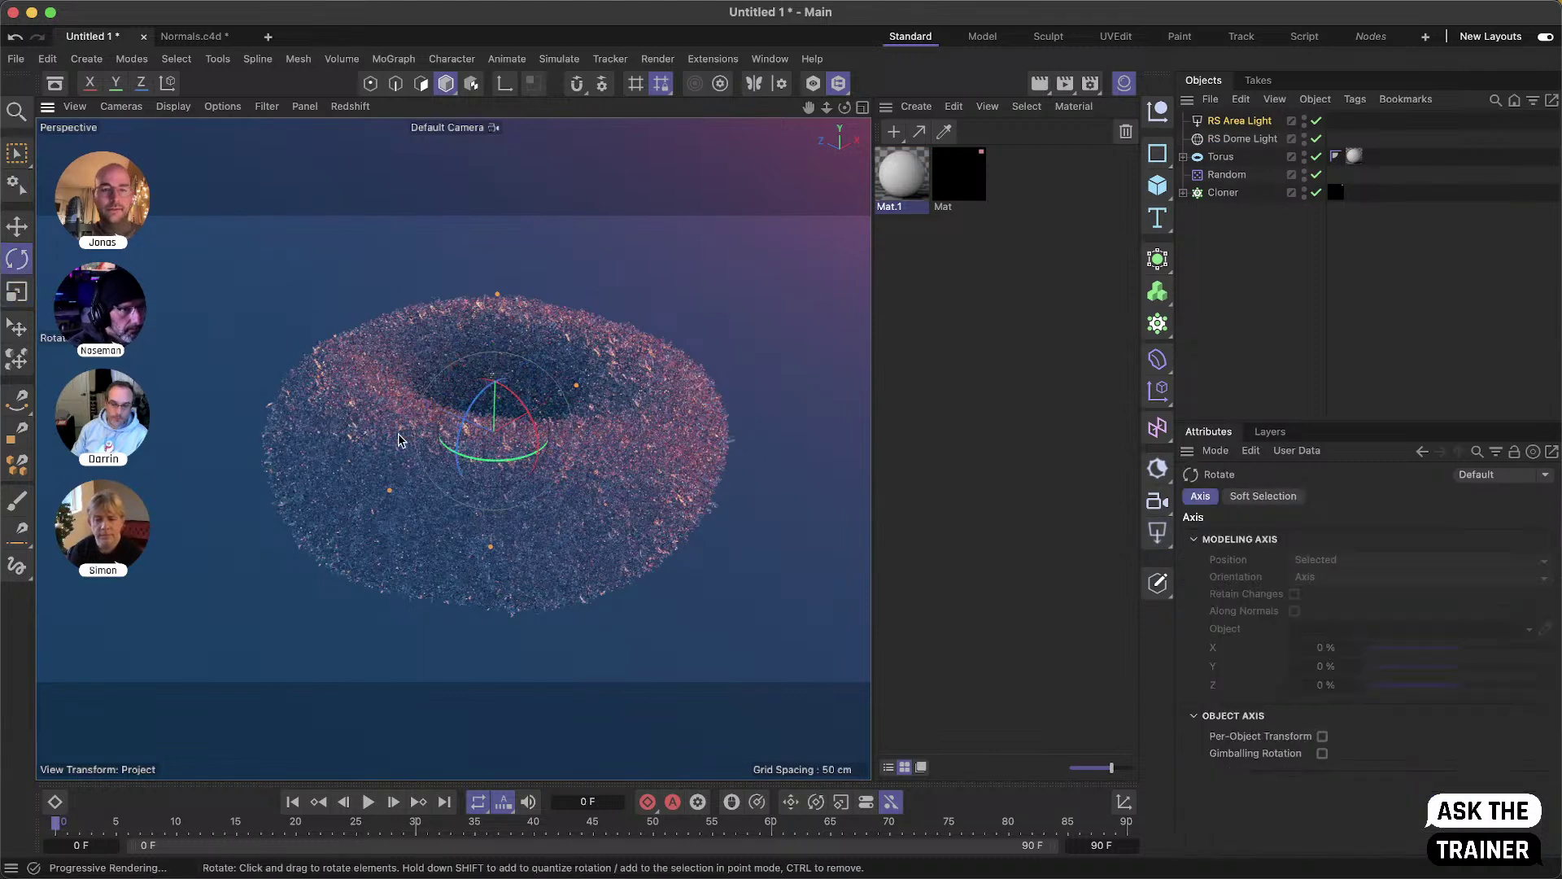
pyautogui.moveTo(478, 462); pyautogui.dragTo(582, 414)
pyautogui.press('e')
pyautogui.moveTo(574, 469); pyautogui.dragTo(46, 263)
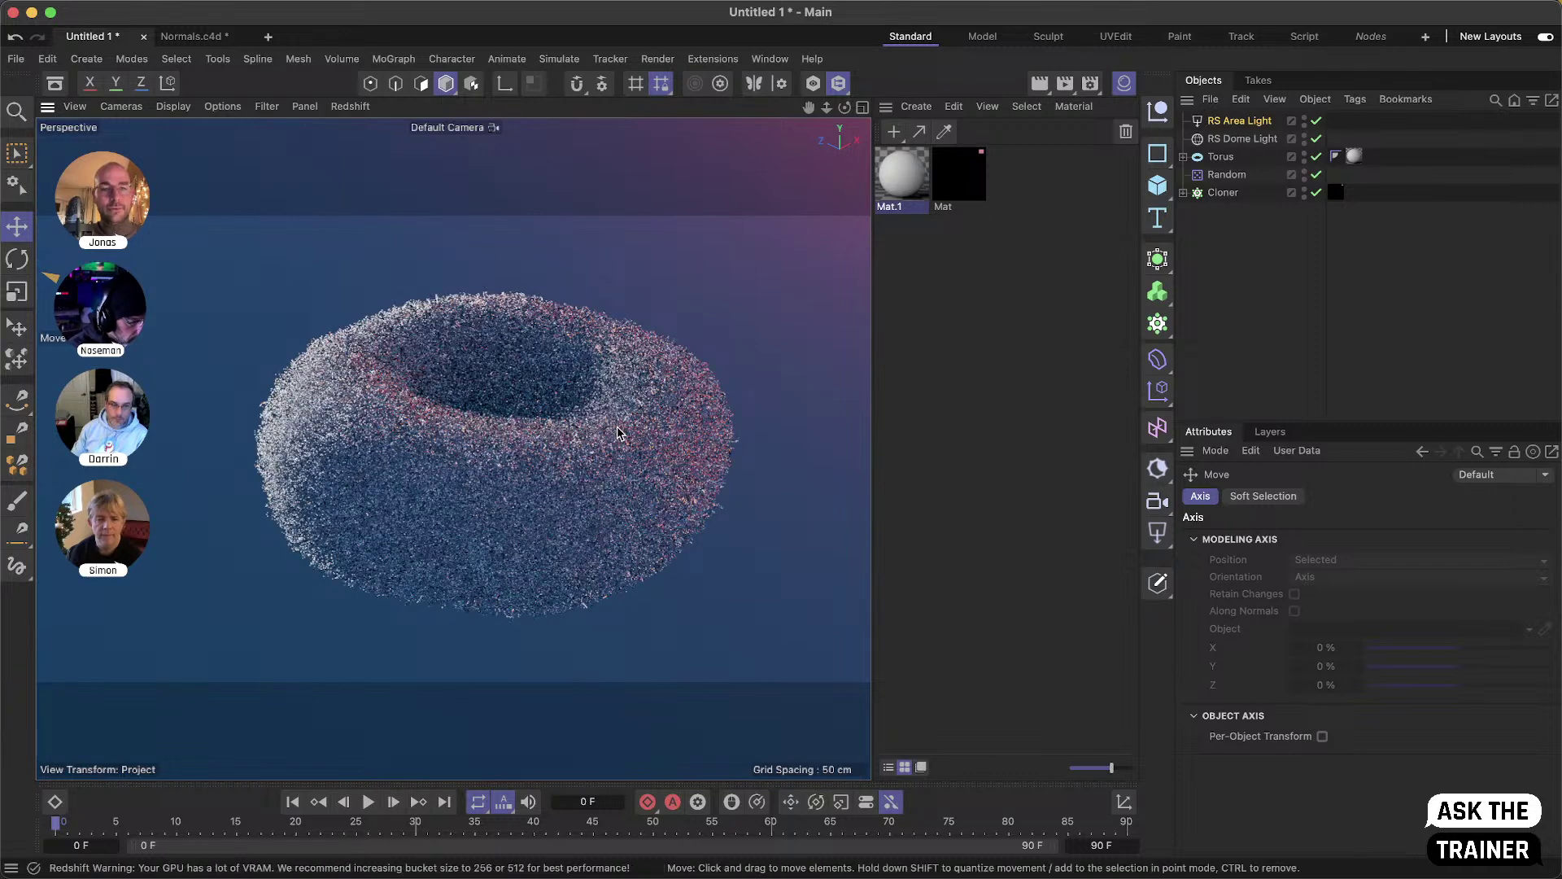
pyautogui.scroll(3, 617, 433)
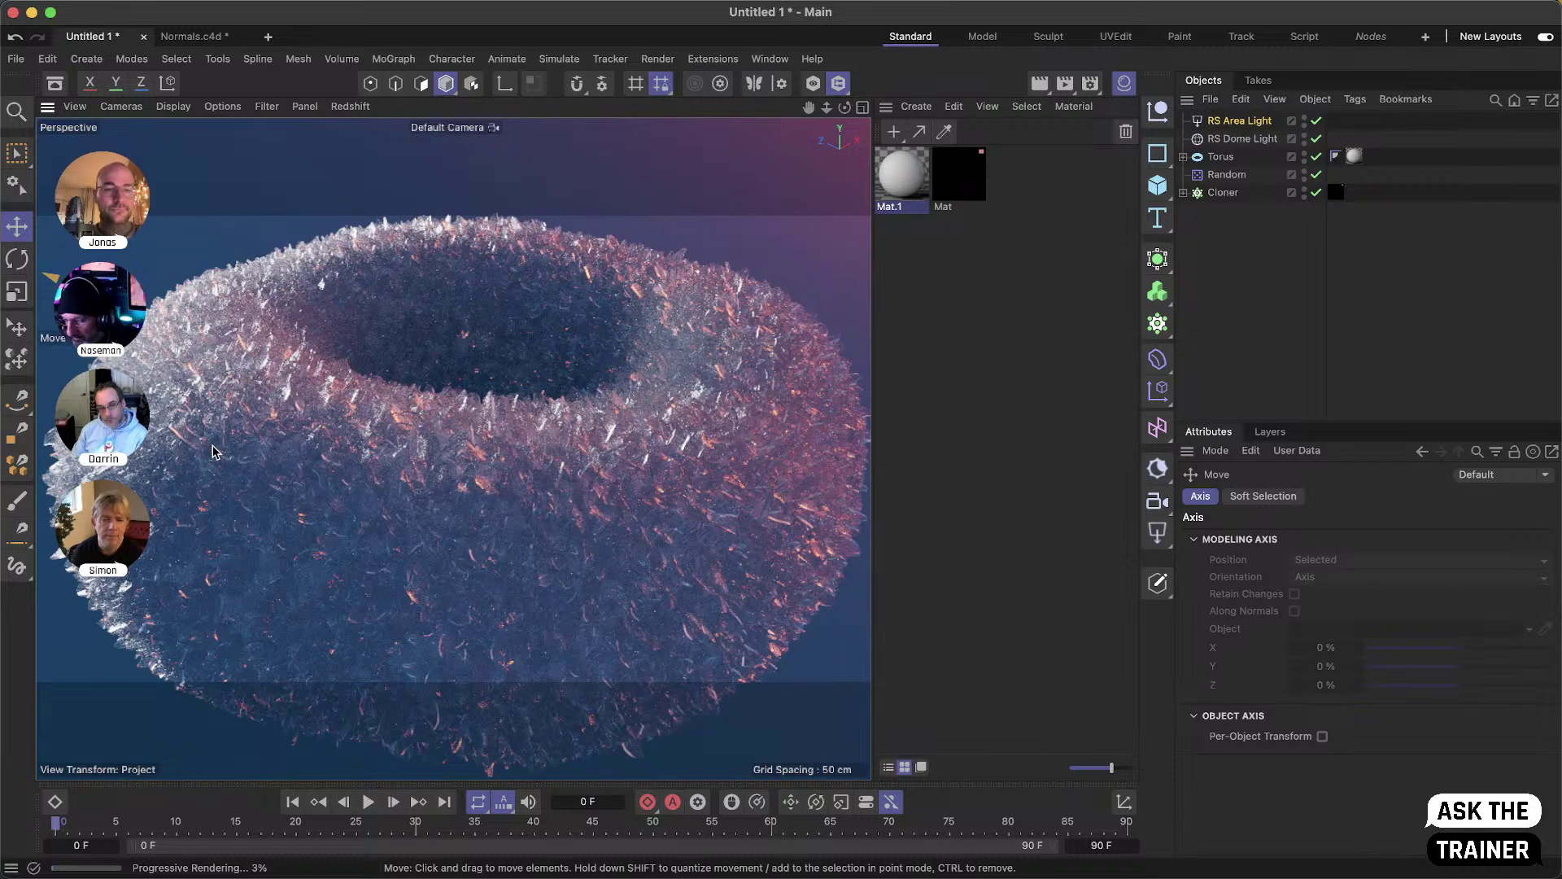
# - Add an RS Matrix object and set its RS Object tag's particle mode to Custom Objects
pyautogui.click(397, 61)
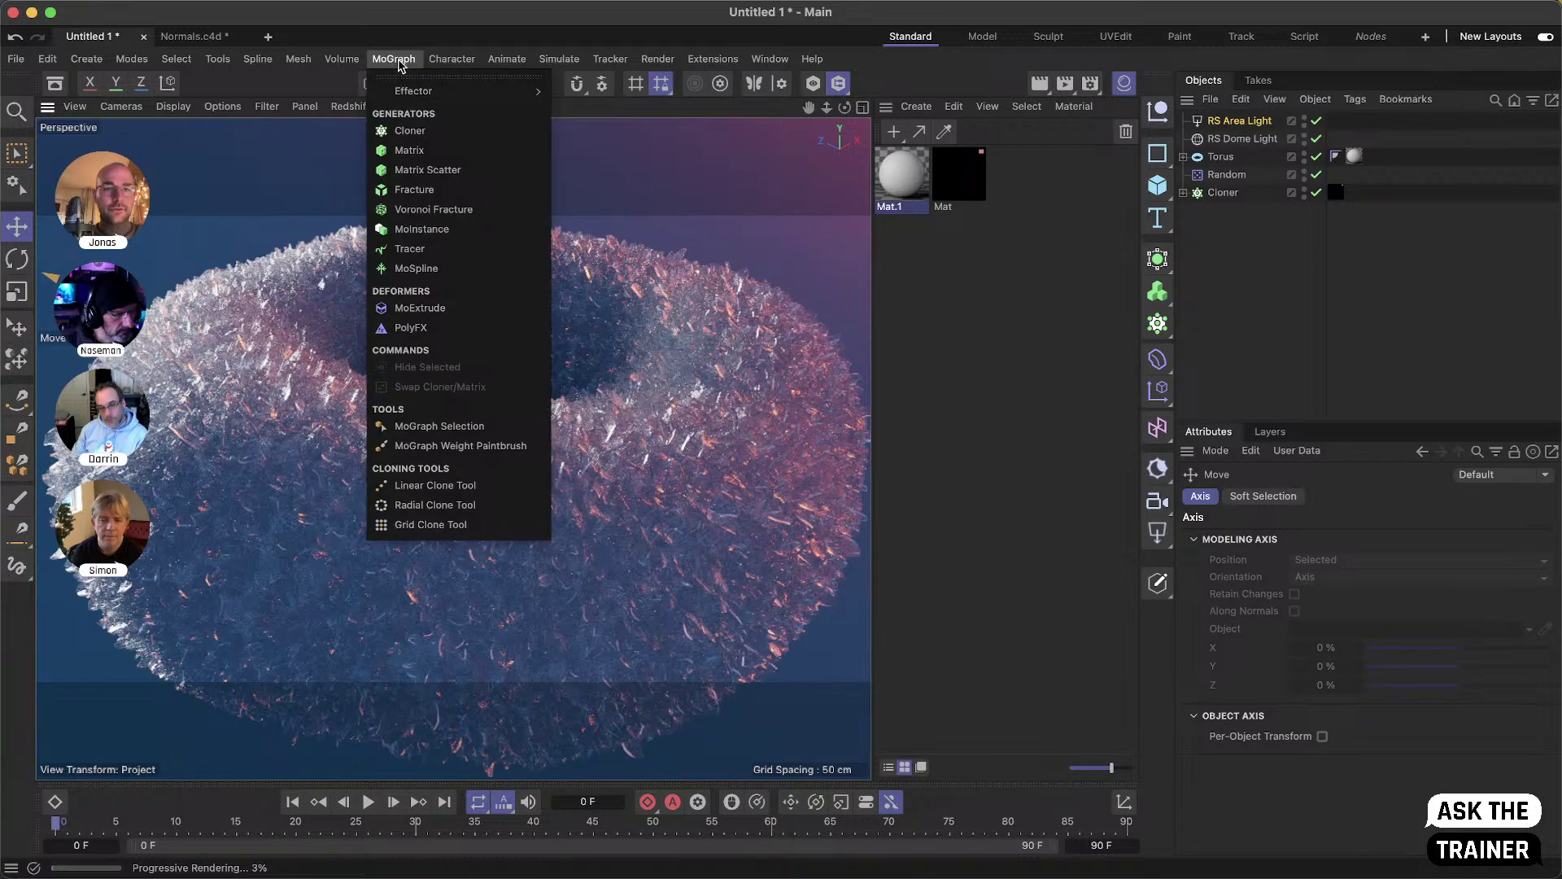
pyautogui.click(432, 177)
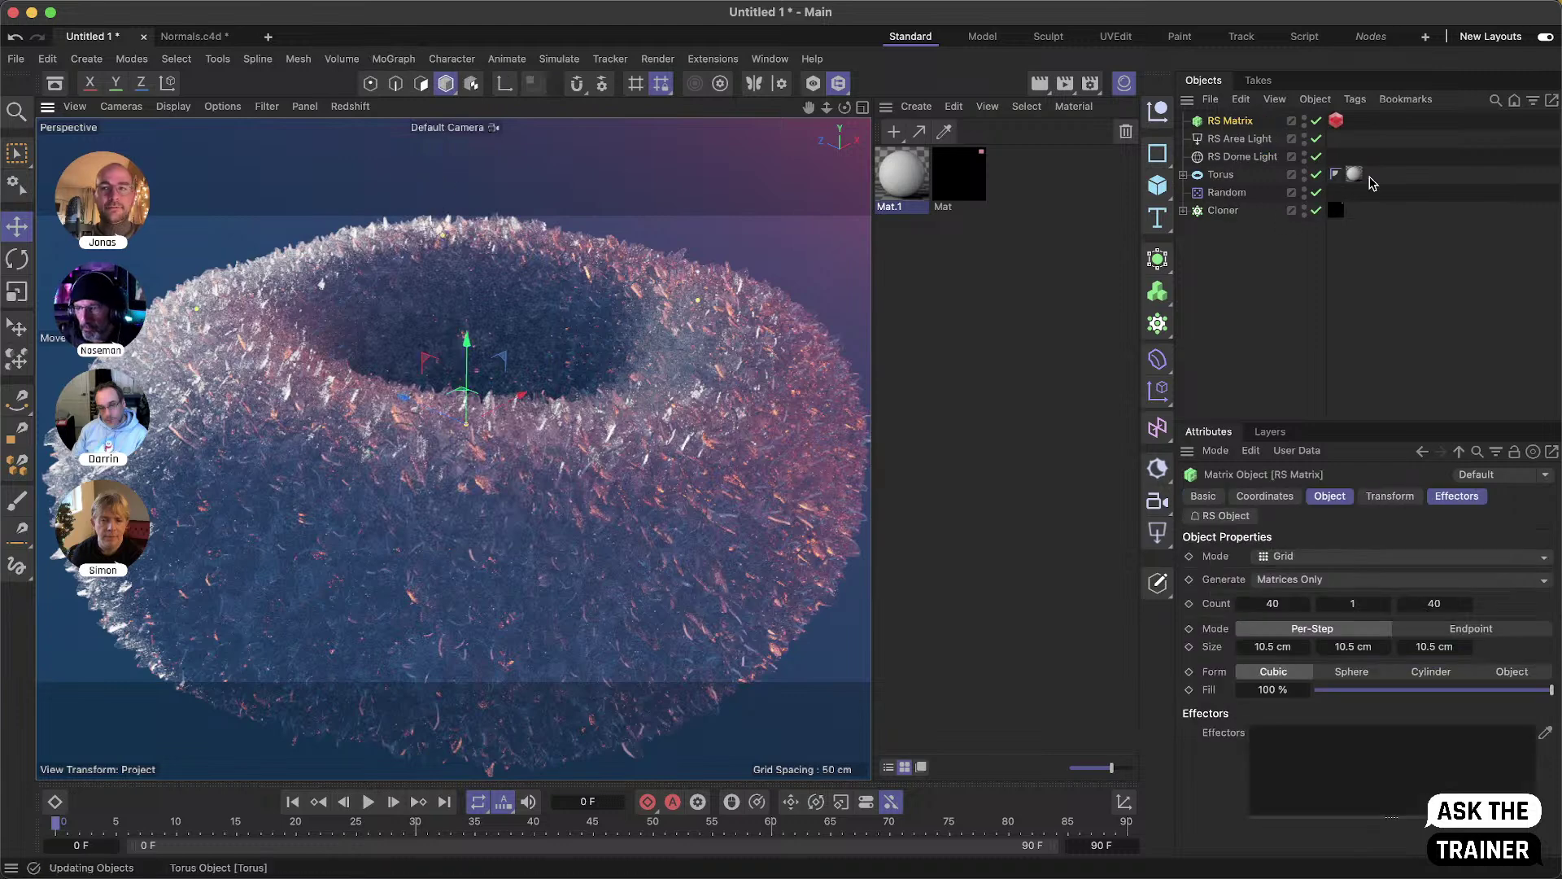
pyautogui.click(1336, 122)
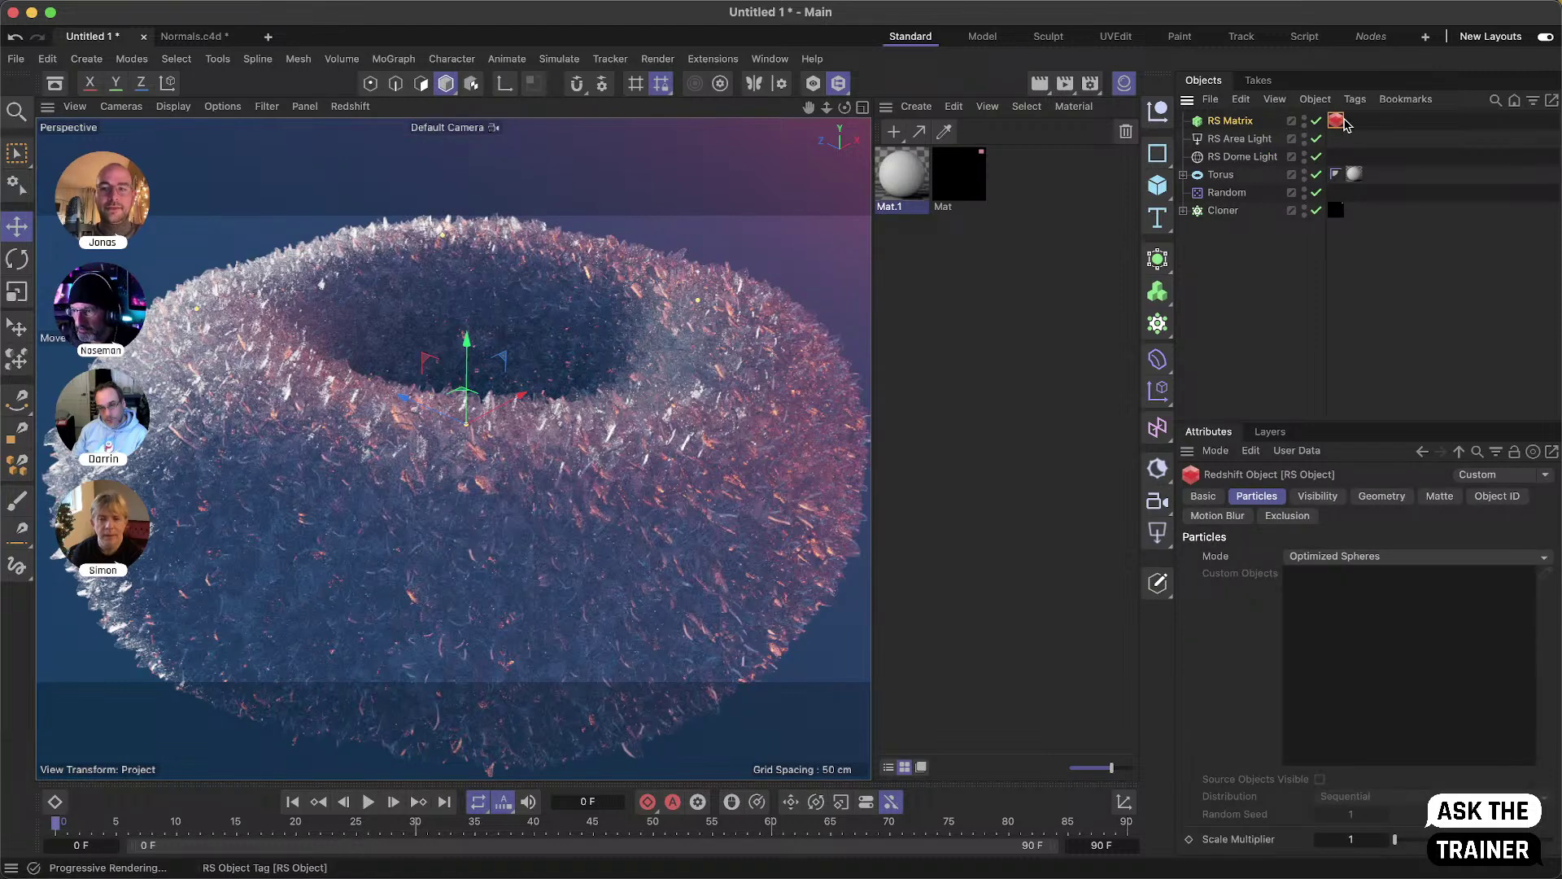
pyautogui.click(1330, 559)
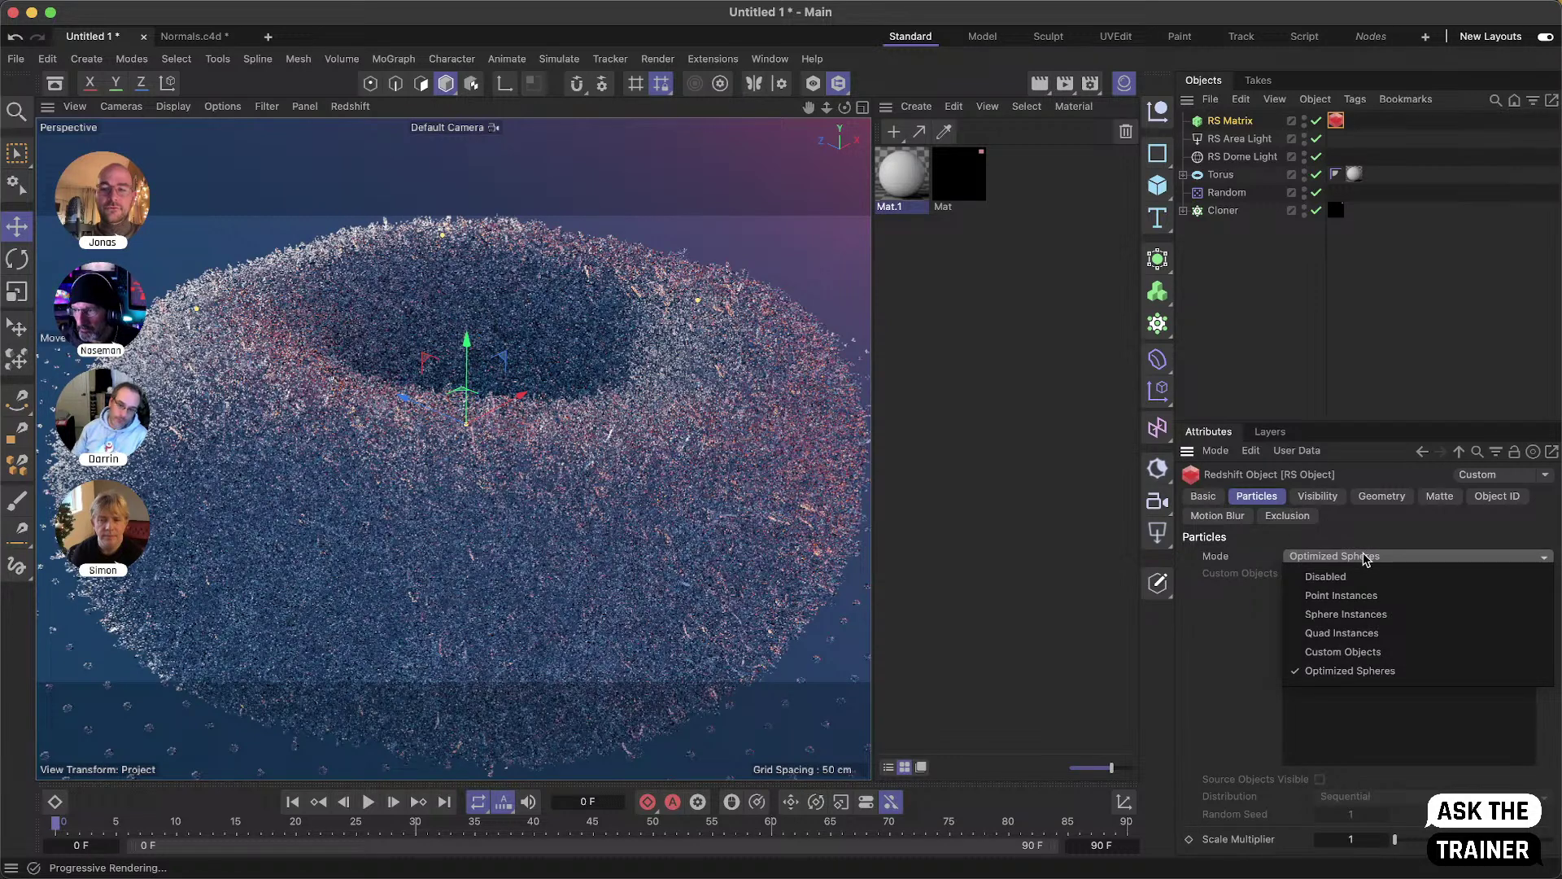
pyautogui.click(1344, 652)
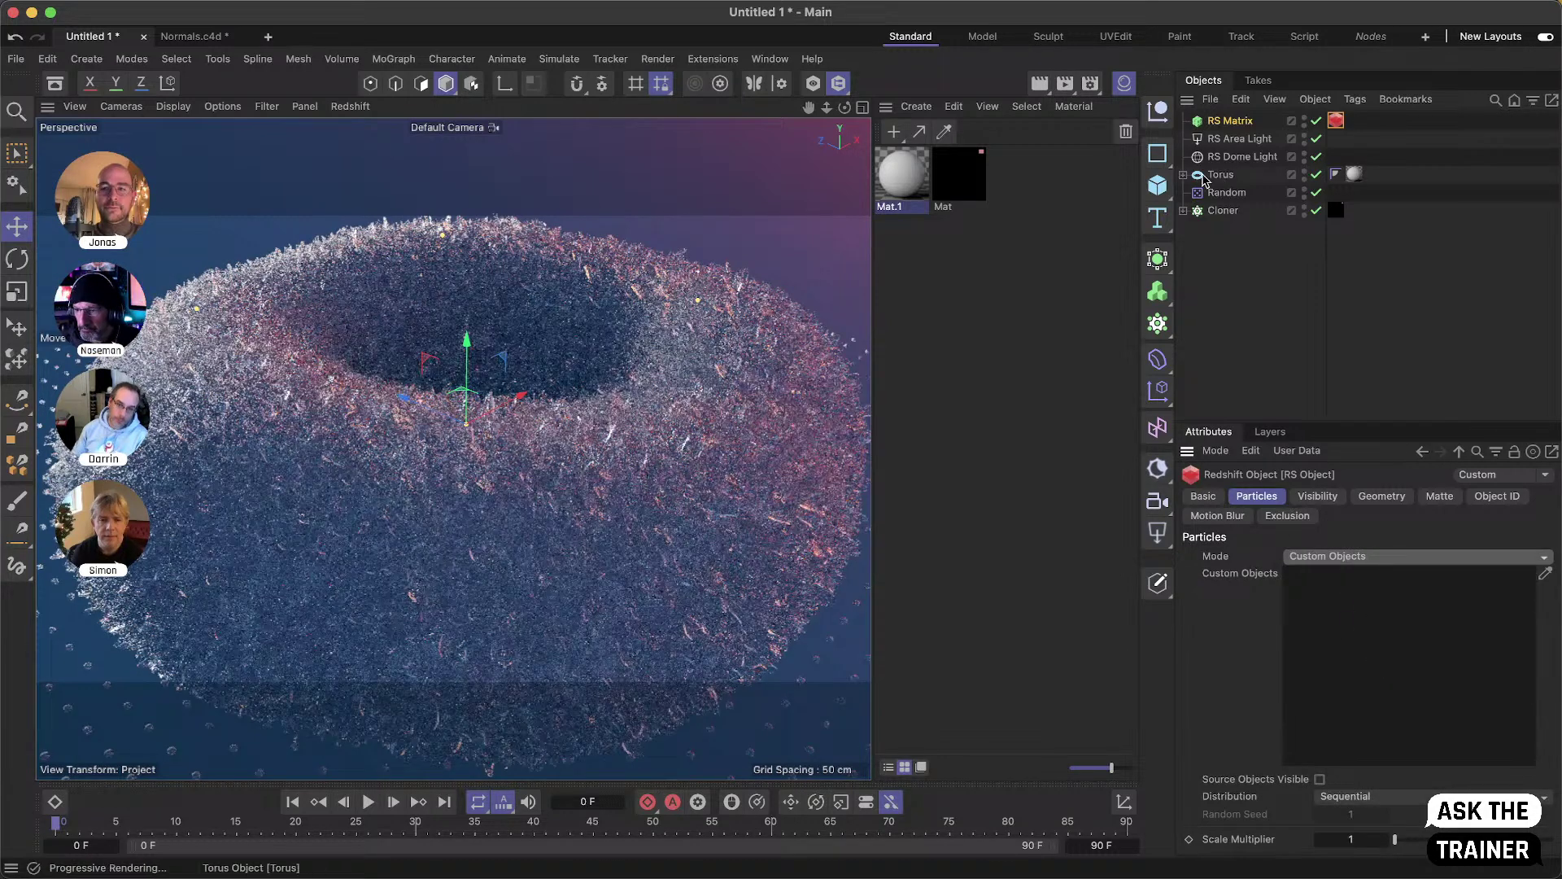
# - Examine the Cloner's flake Nulls, the RS Matrix object properties and the distribution options of its RS Object tag
pyautogui.click(1184, 210)
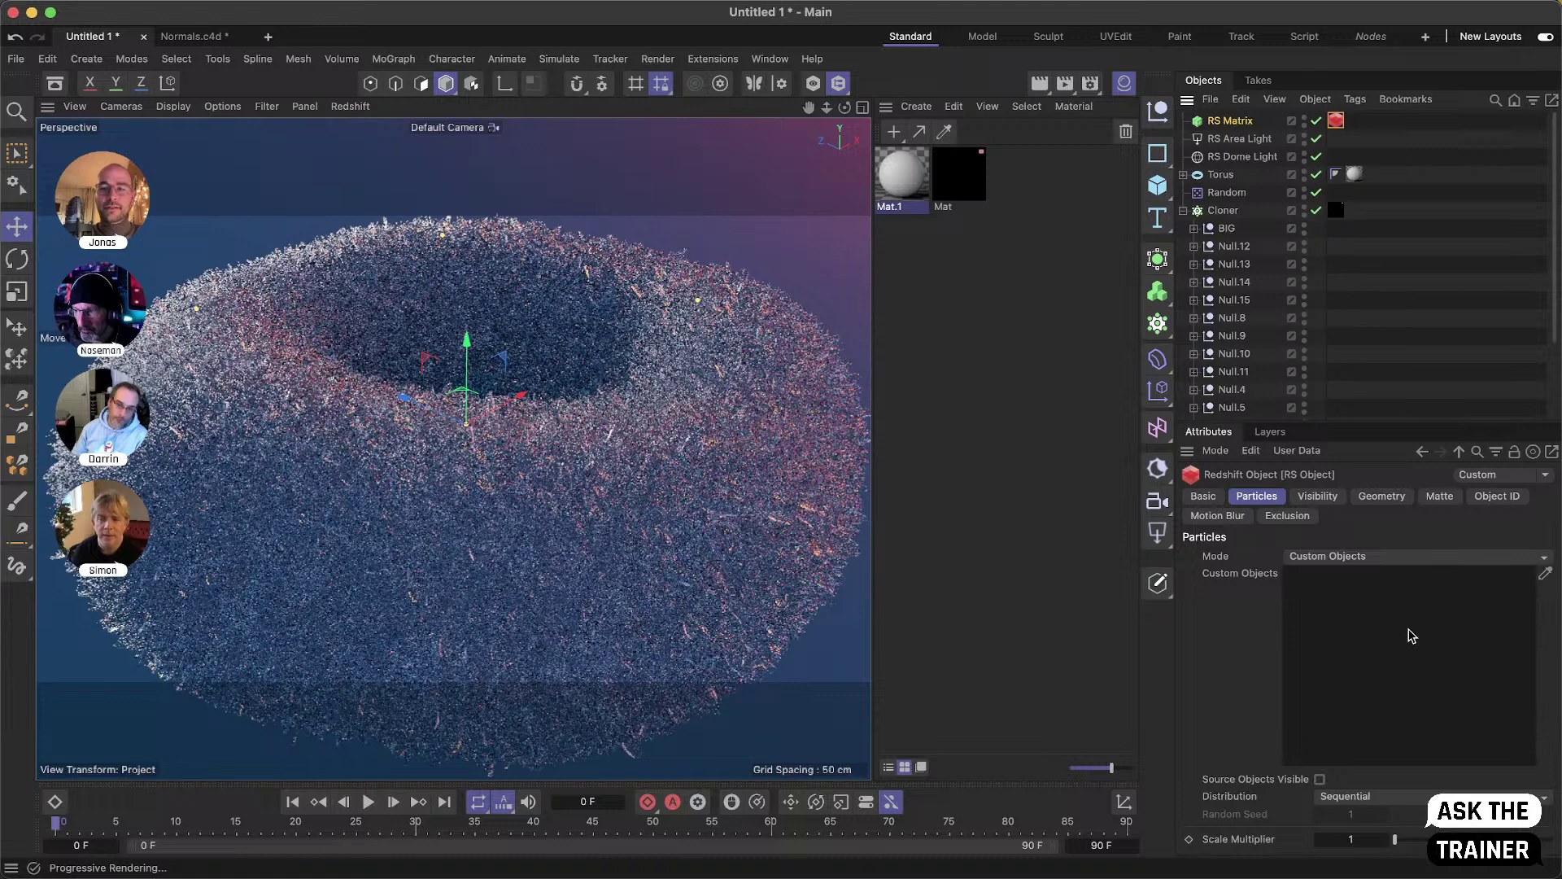
pyautogui.click(1184, 211)
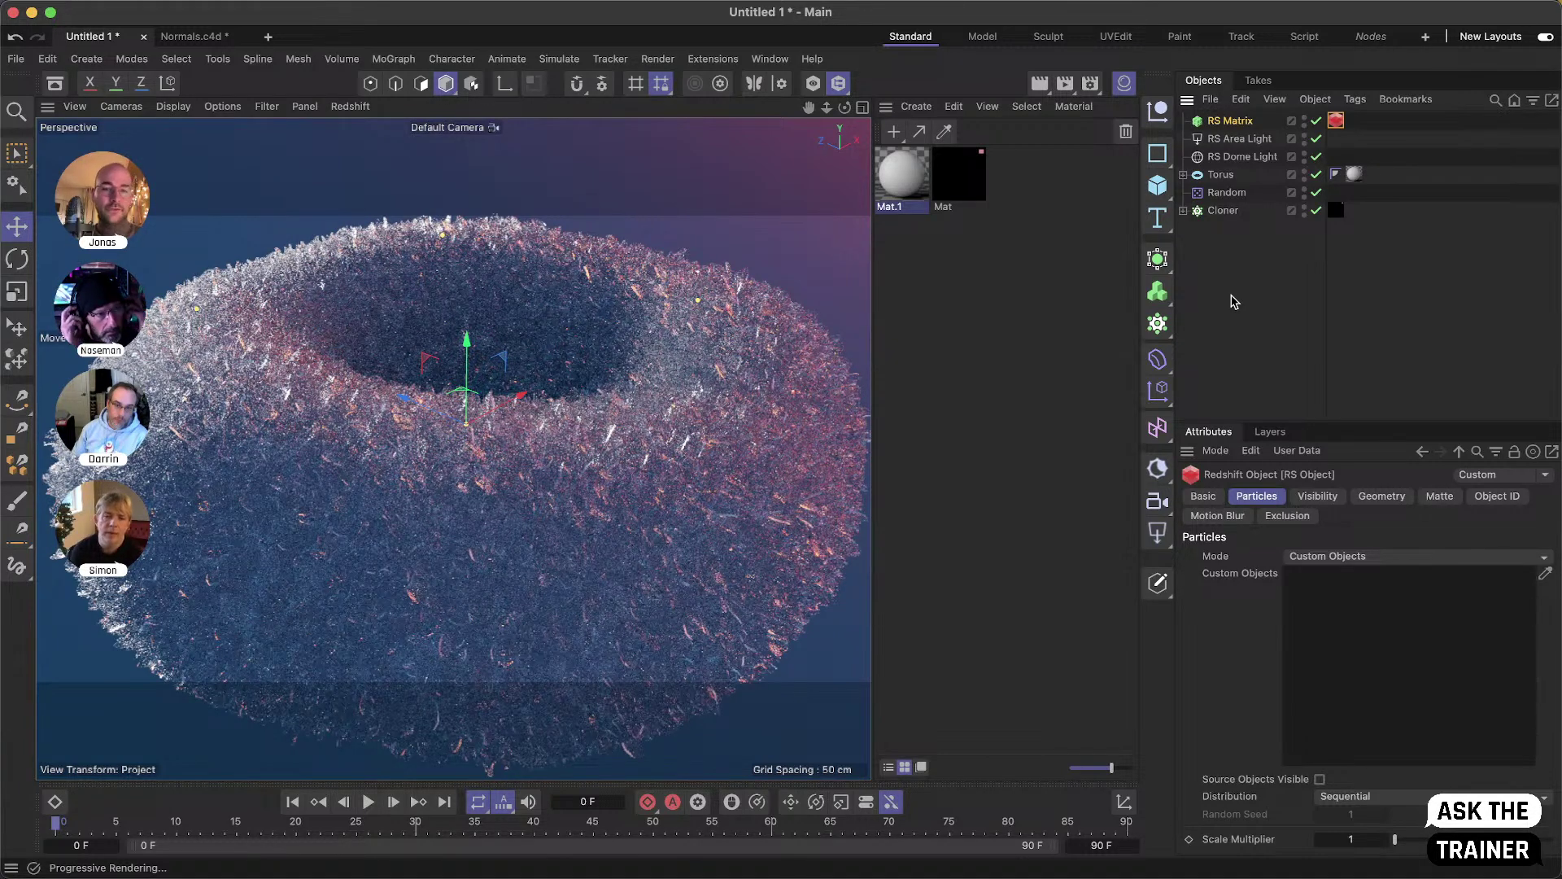
pyautogui.click(1203, 126)
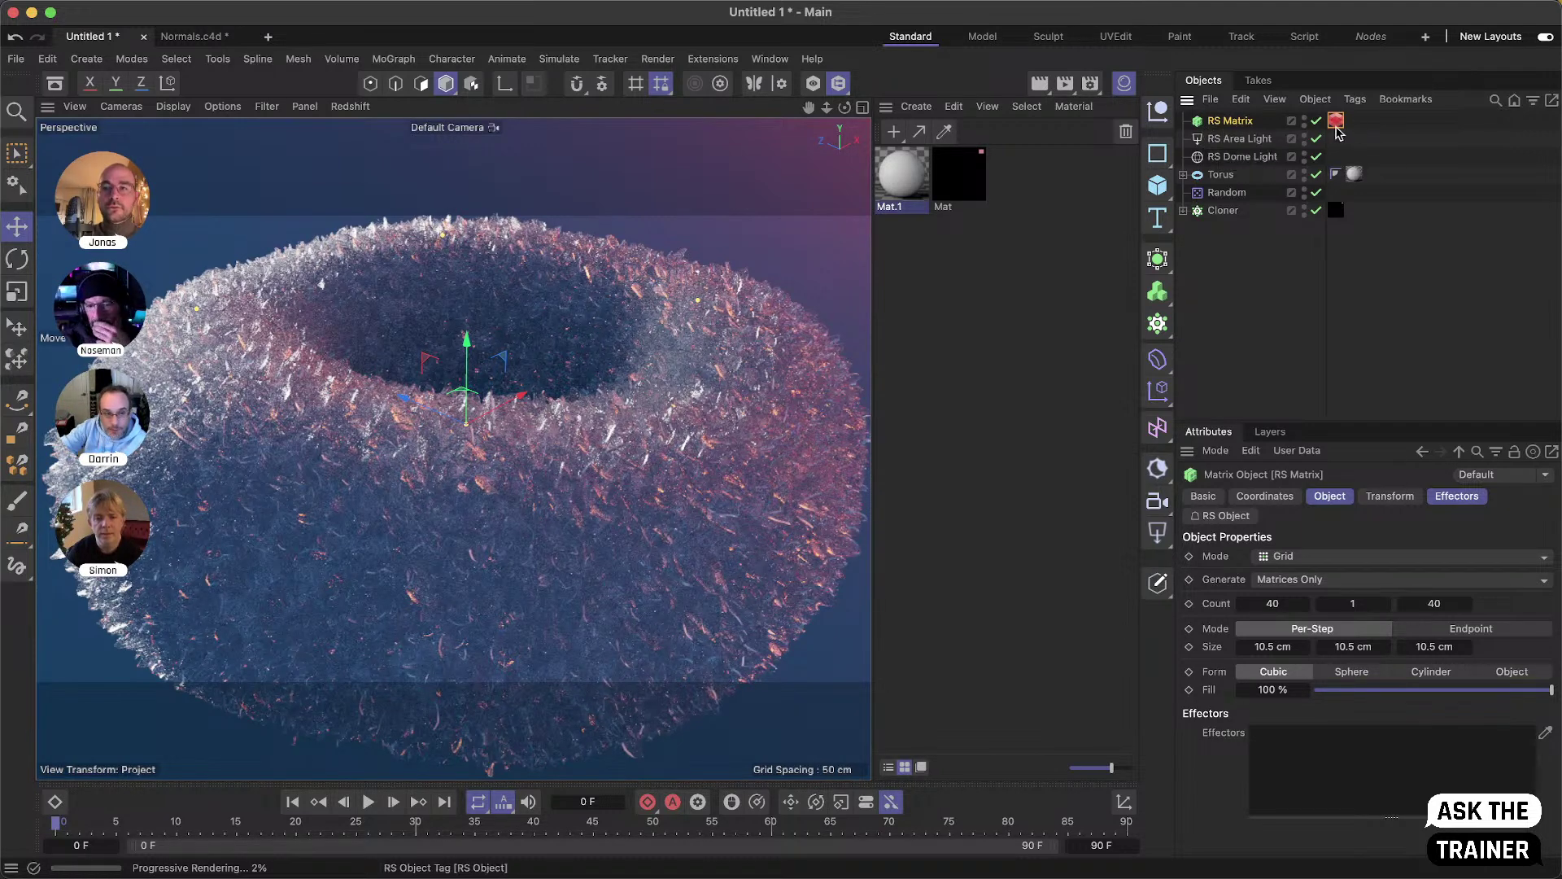
pyautogui.click(1336, 121)
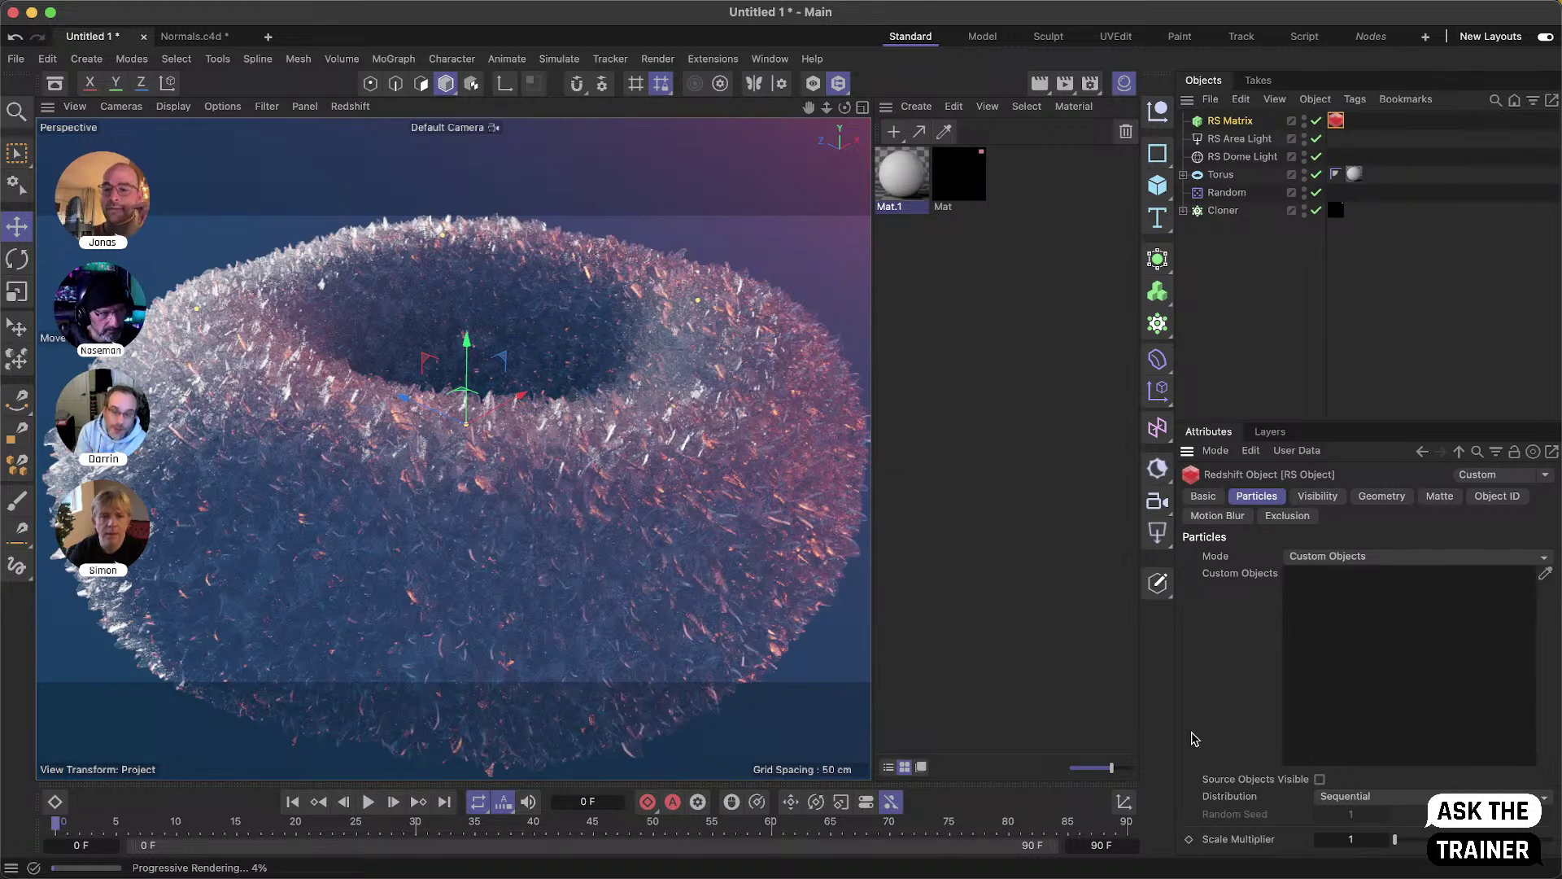
pyautogui.click(1349, 799)
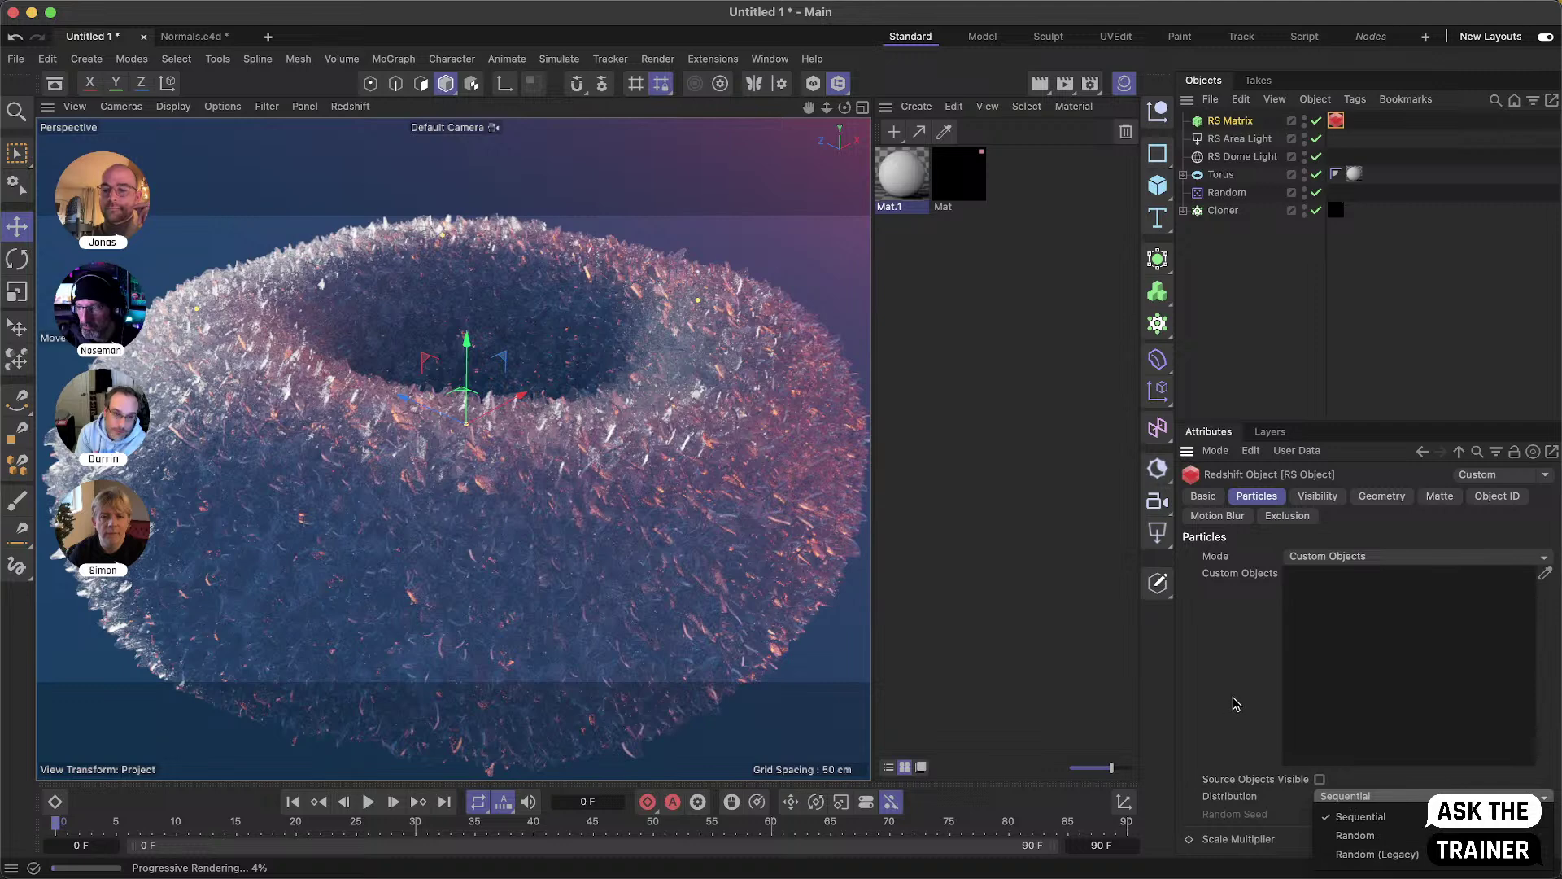
pyautogui.click(1253, 686)
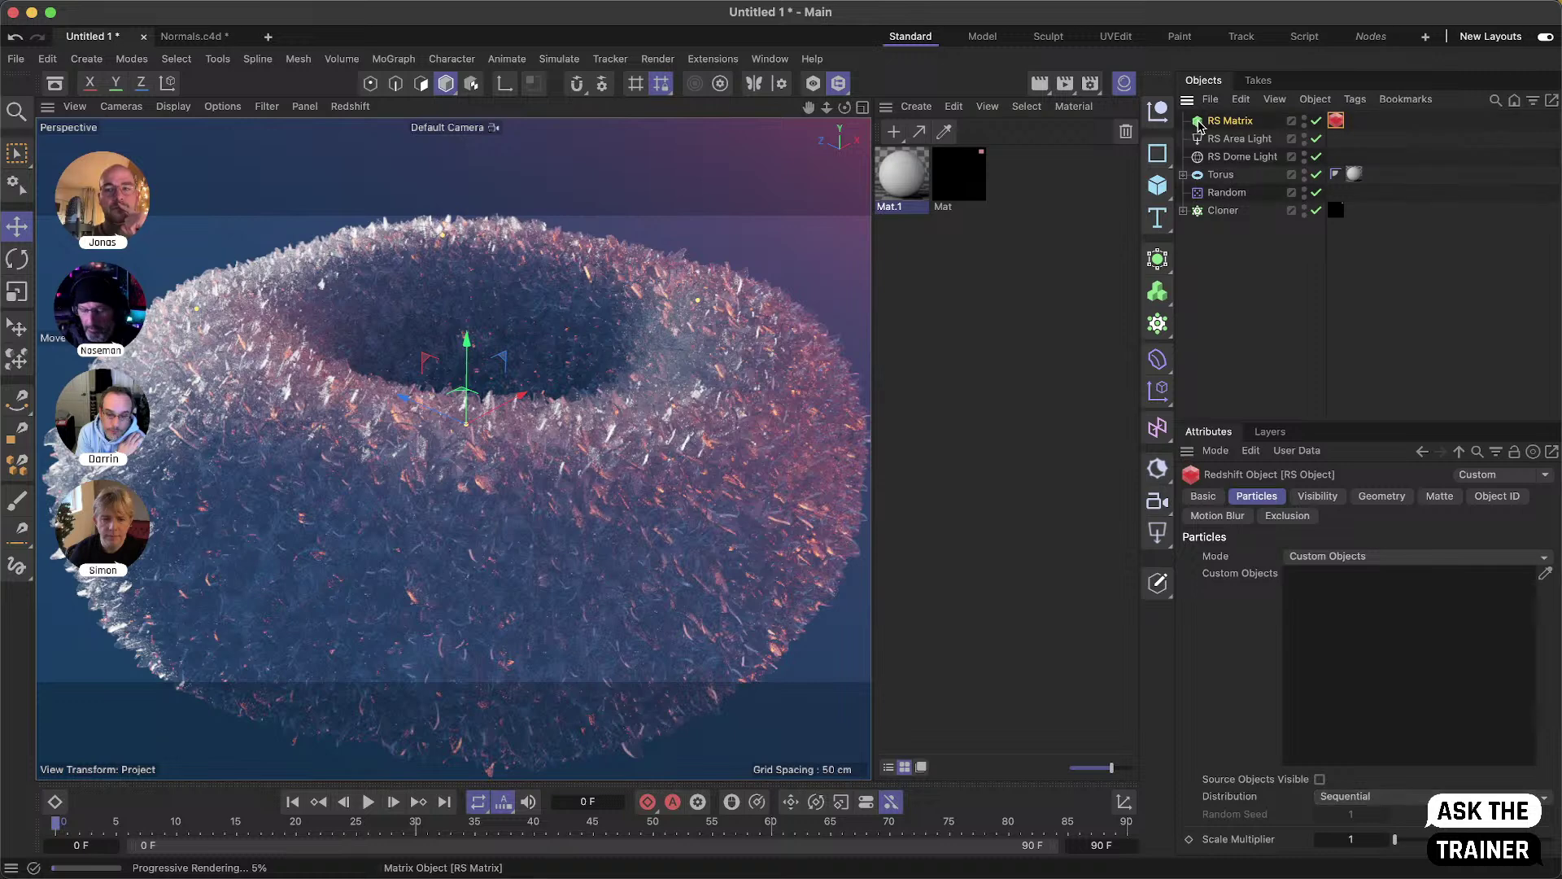
# - Select the RS Matrix object and stop the Redshift render in the viewport
pyautogui.click(1198, 124)
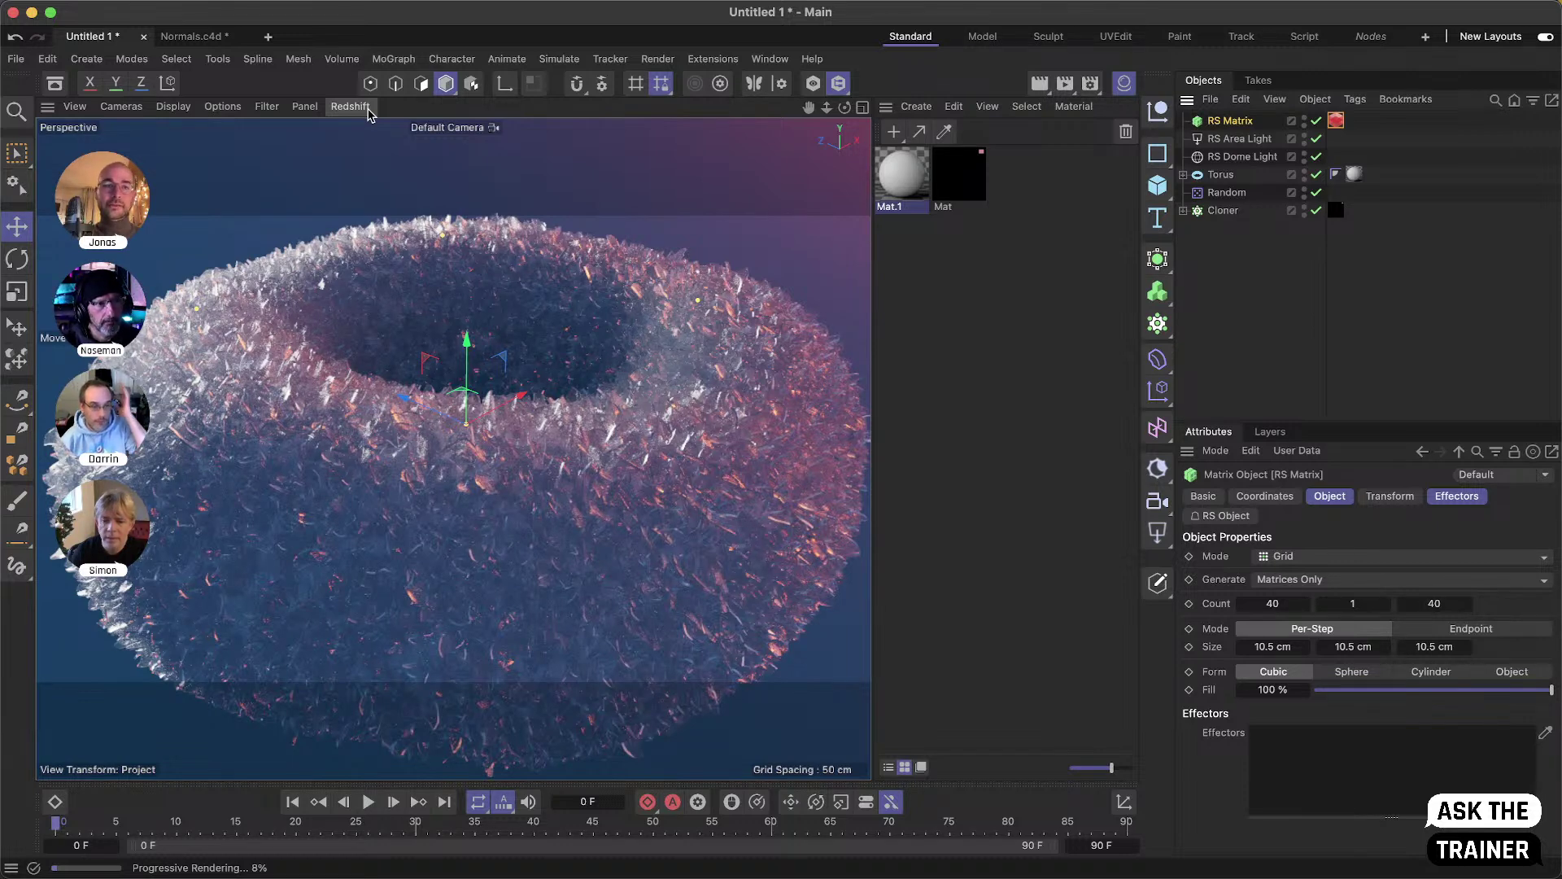
pyautogui.click(366, 108)
pyautogui.click(382, 140)
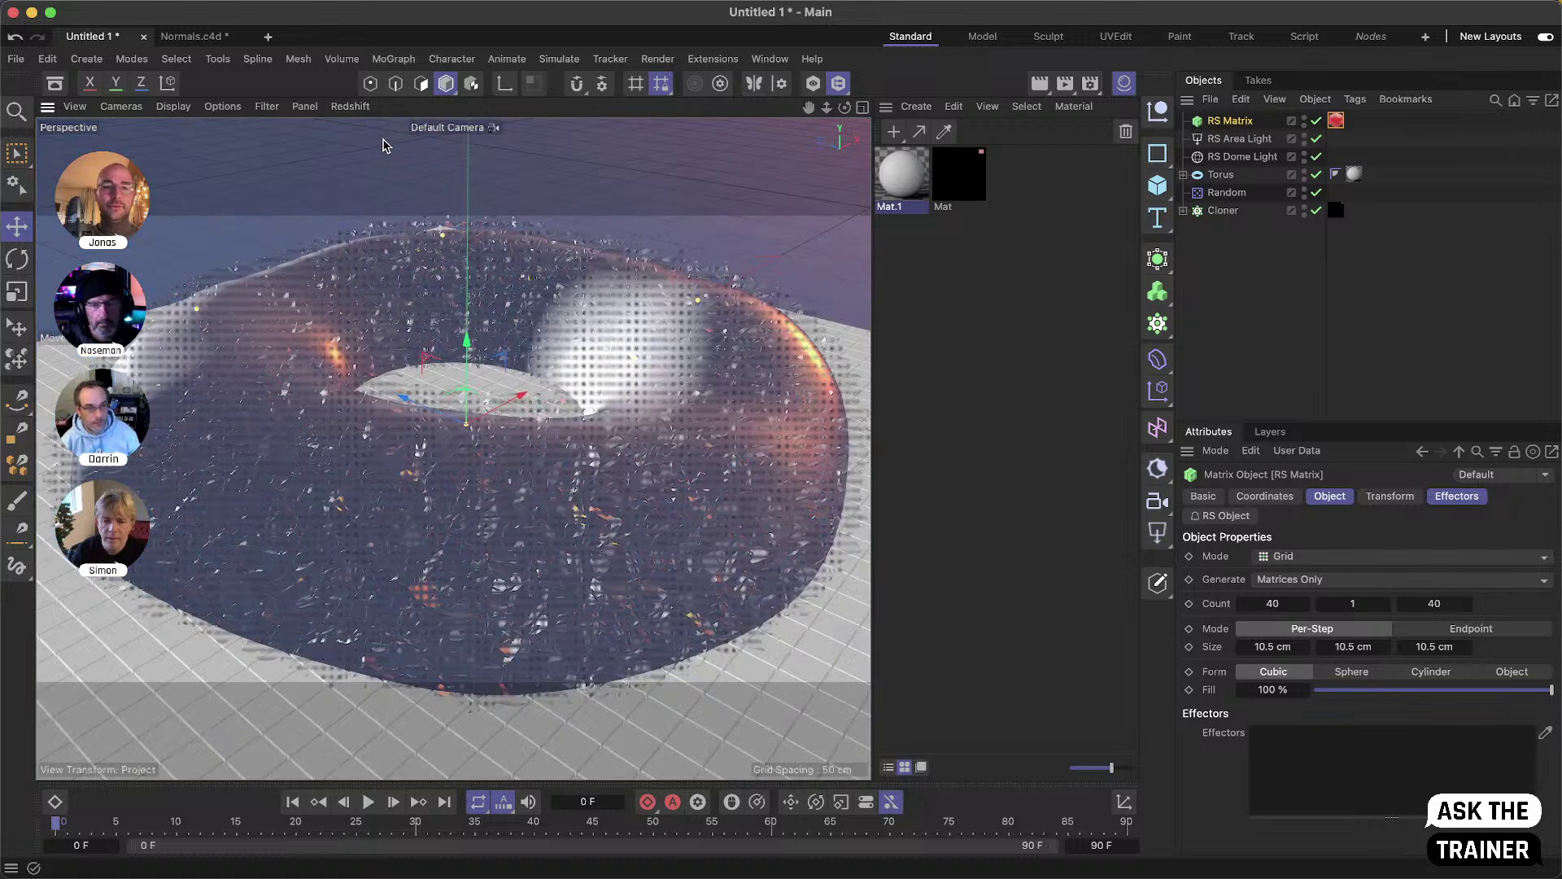
# - Switch to the Normals.c4d project and open the Layer shader in the Normals material's Luminance channel
pyautogui.click(195, 37)
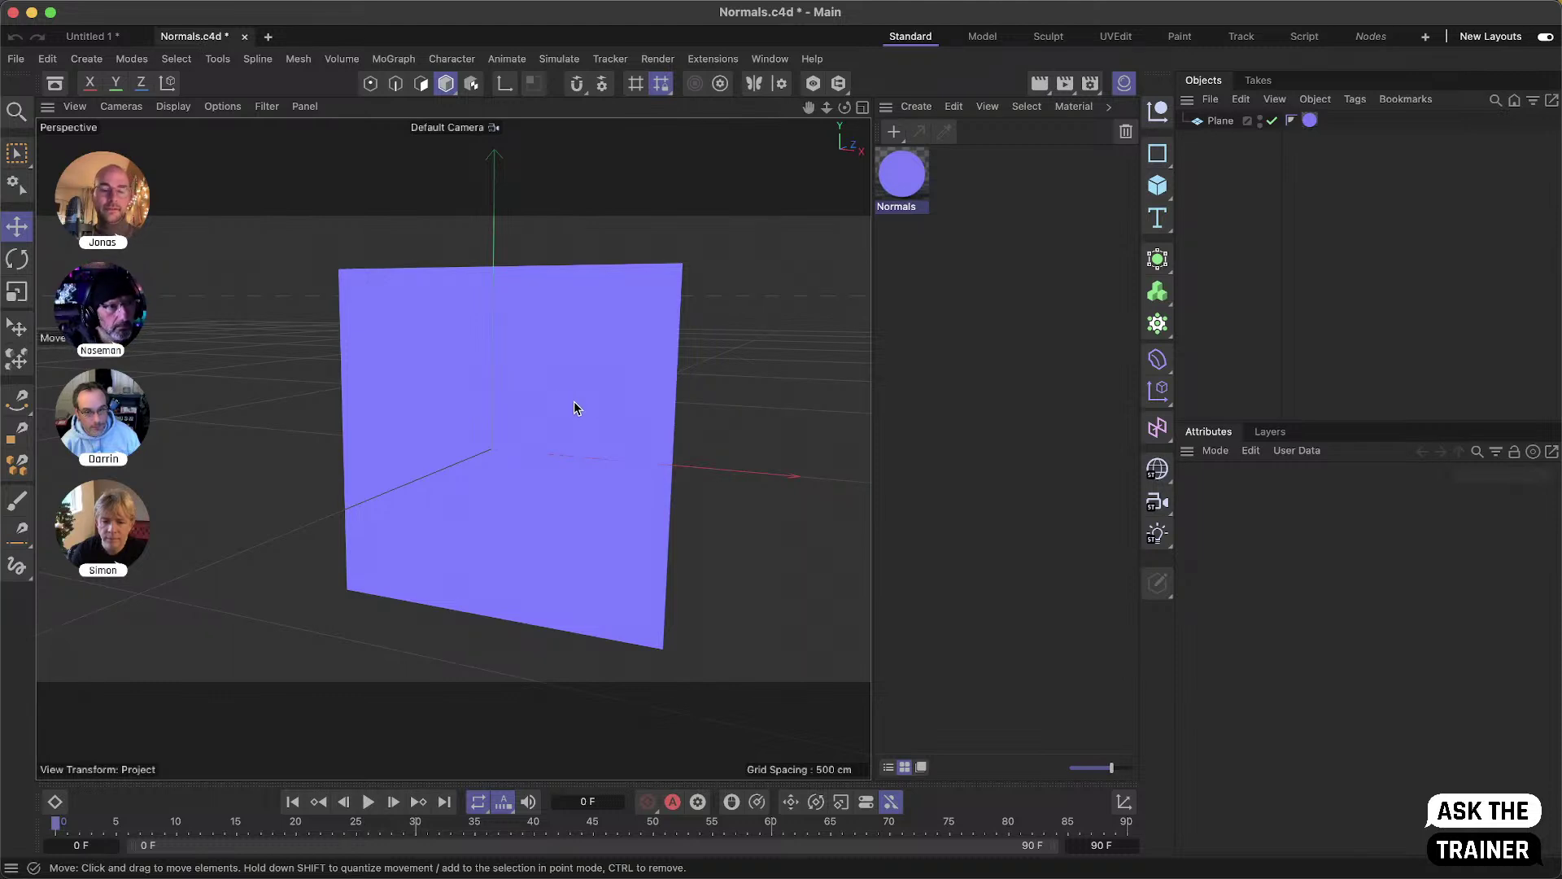
pyautogui.doubleClick(901, 174)
pyautogui.click(947, 394)
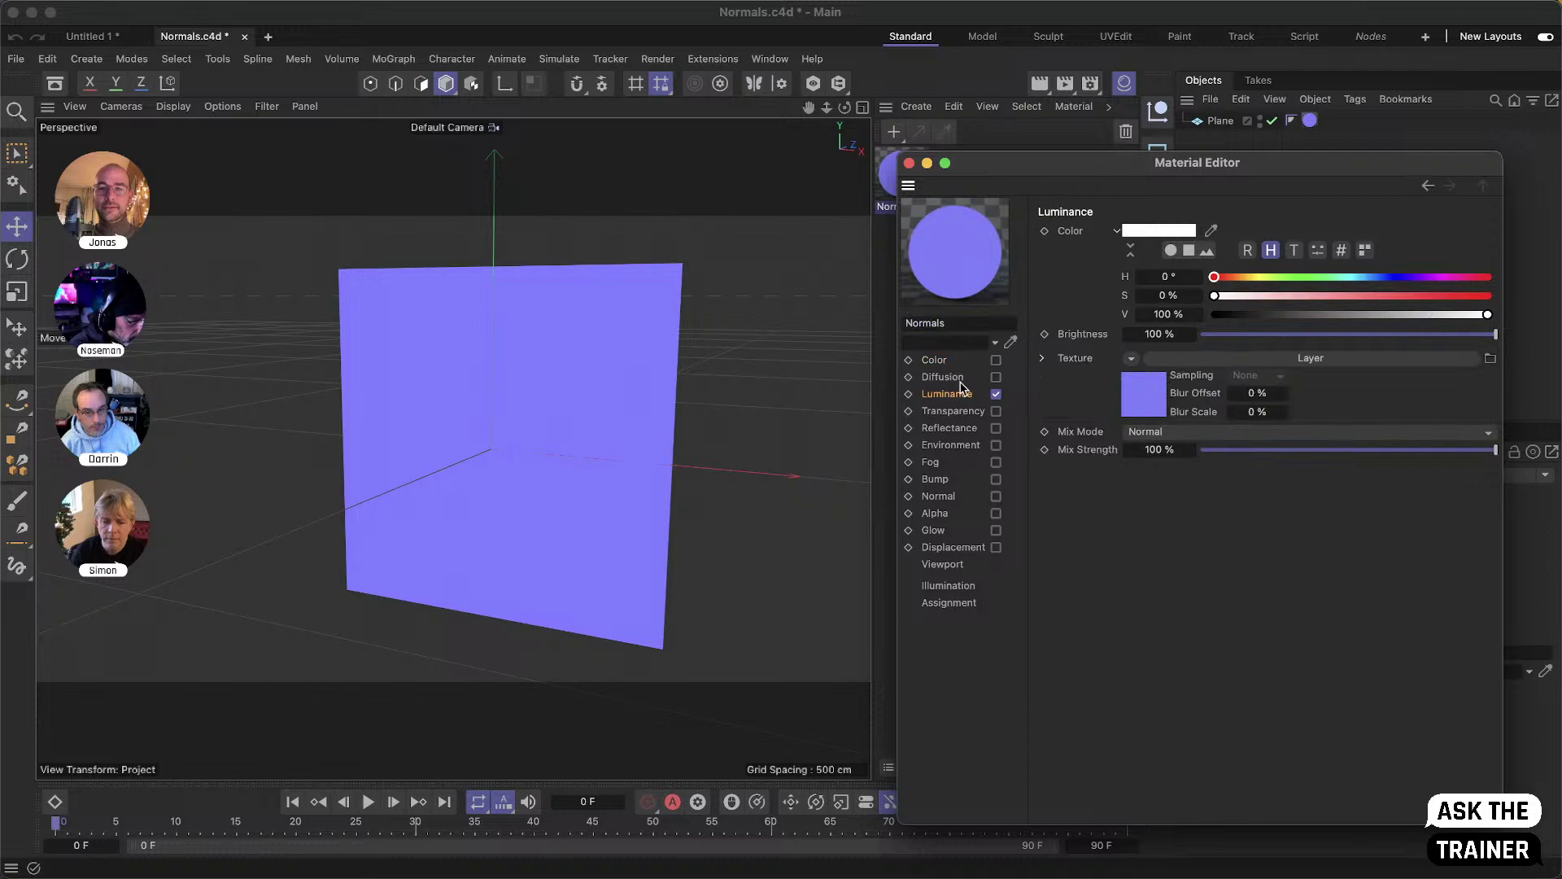
pyautogui.click(1160, 407)
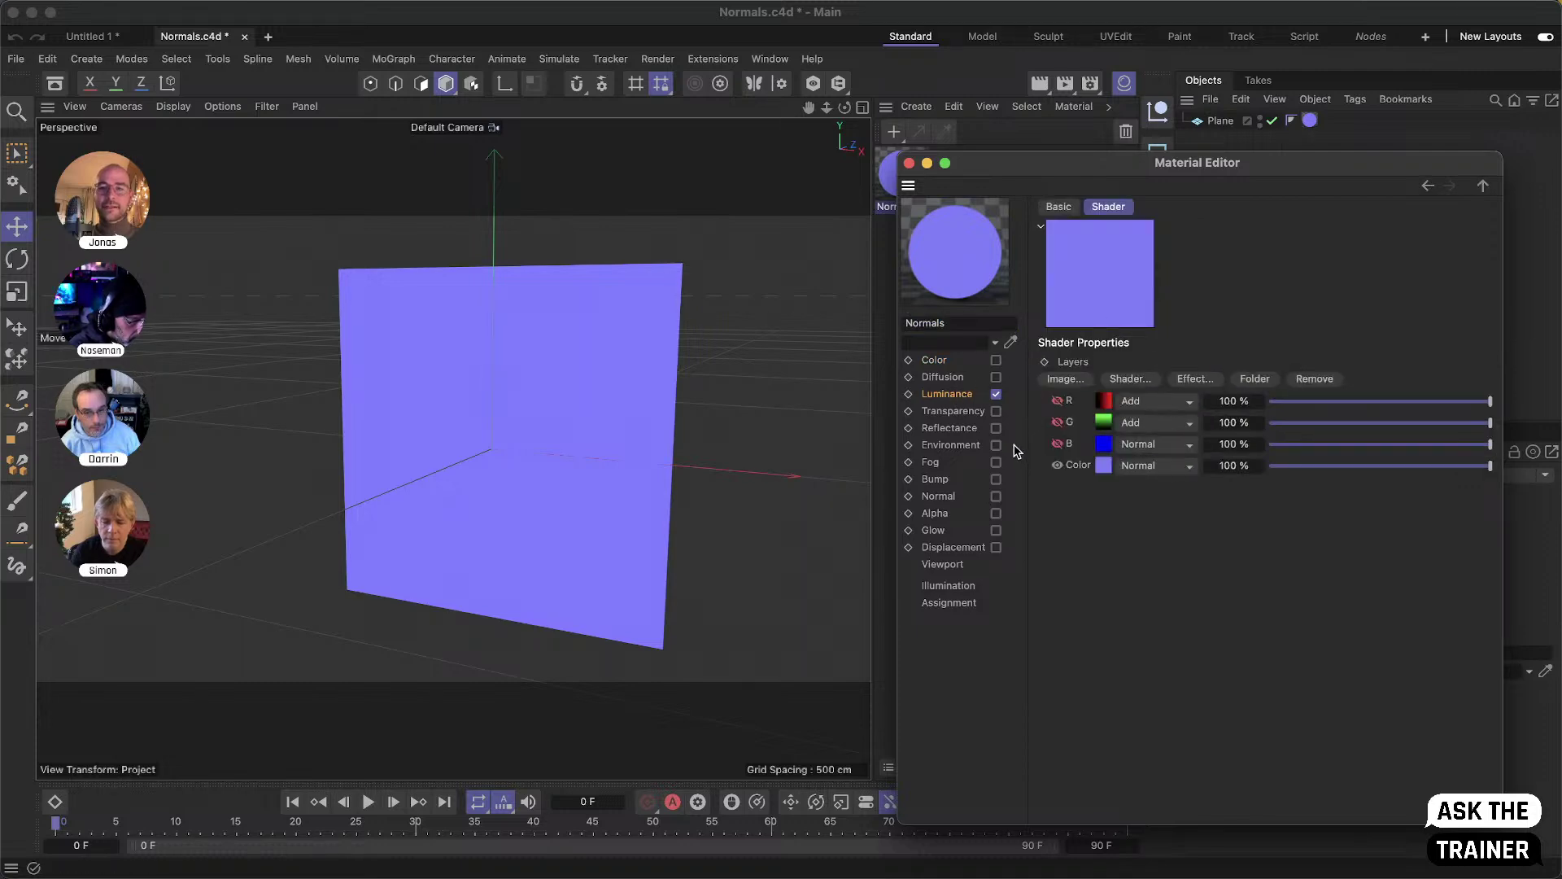
# - Search the Asset Browser for "normal" and limit the results to media
pyautogui.click(56, 83)
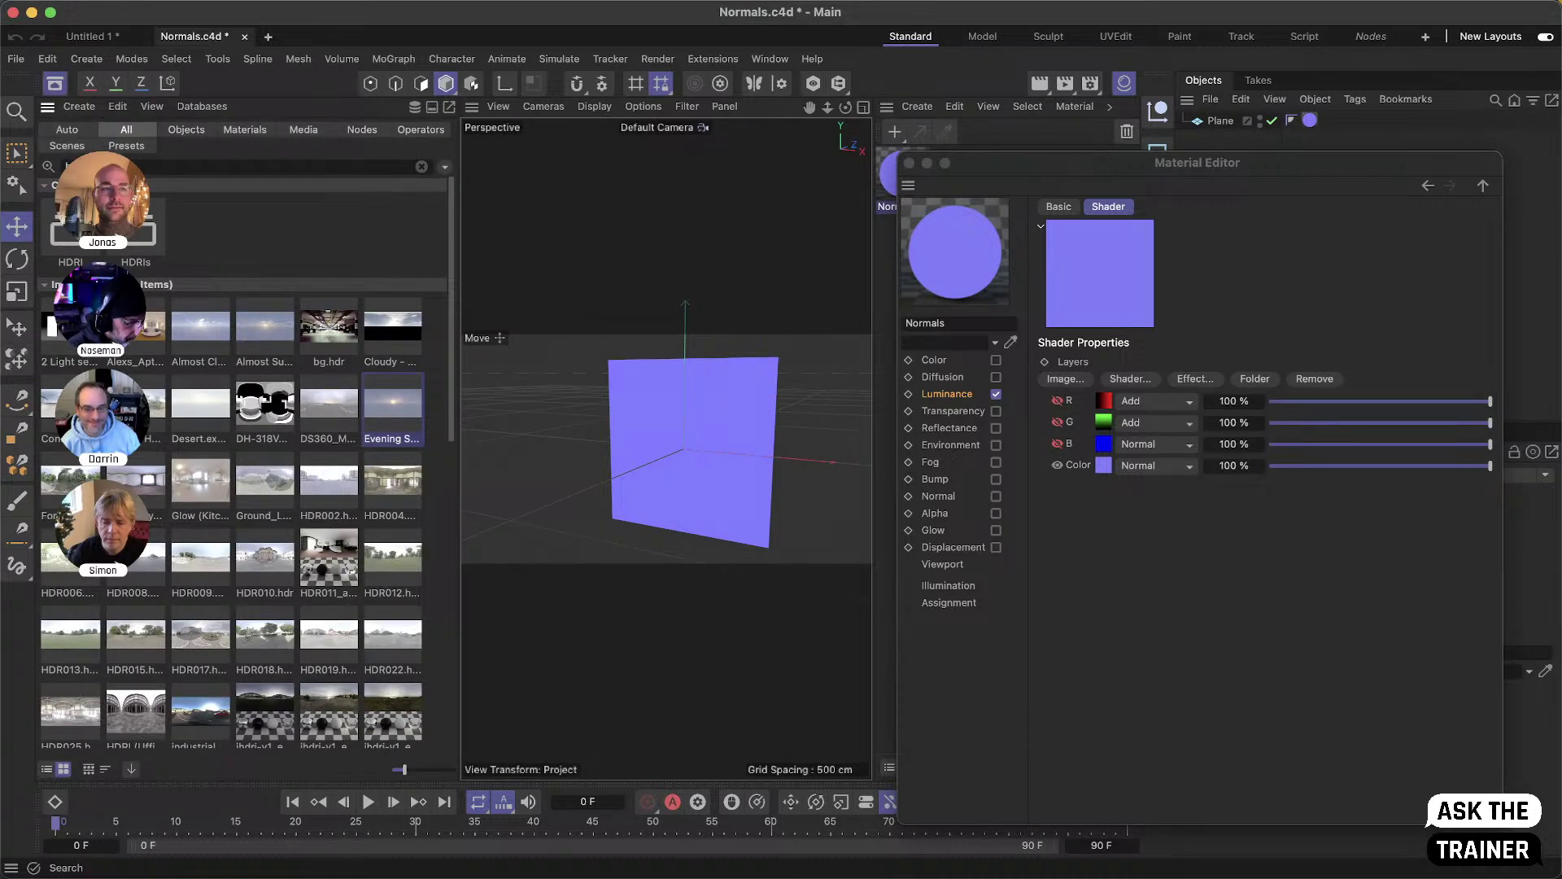
pyautogui.moveTo(106, 167); pyautogui.dragTo(6, 168)
pyautogui.write('normal')
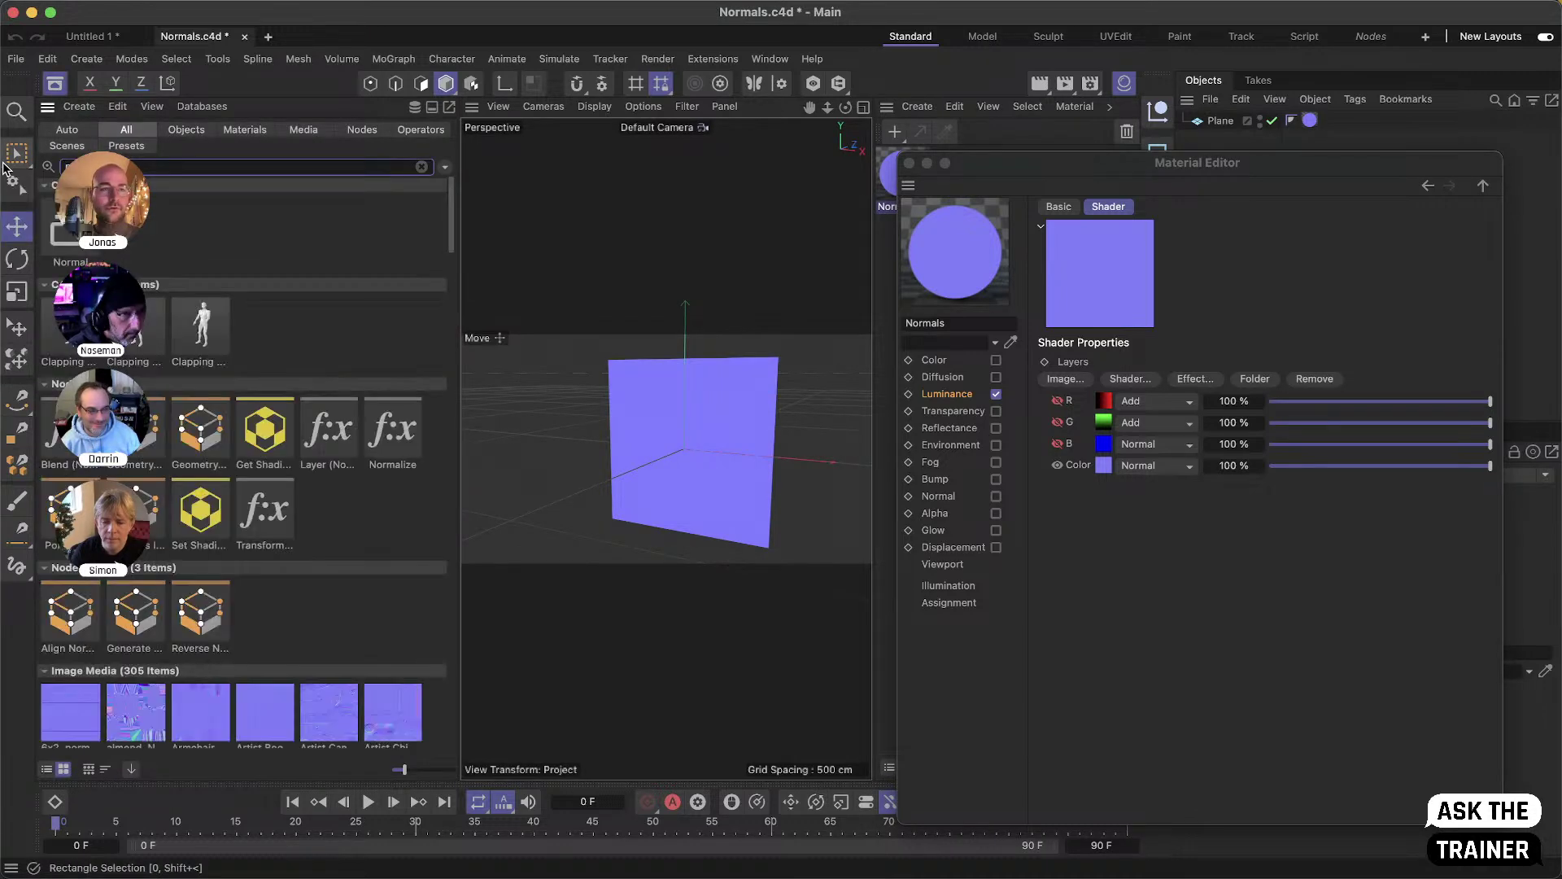
pyautogui.click(303, 130)
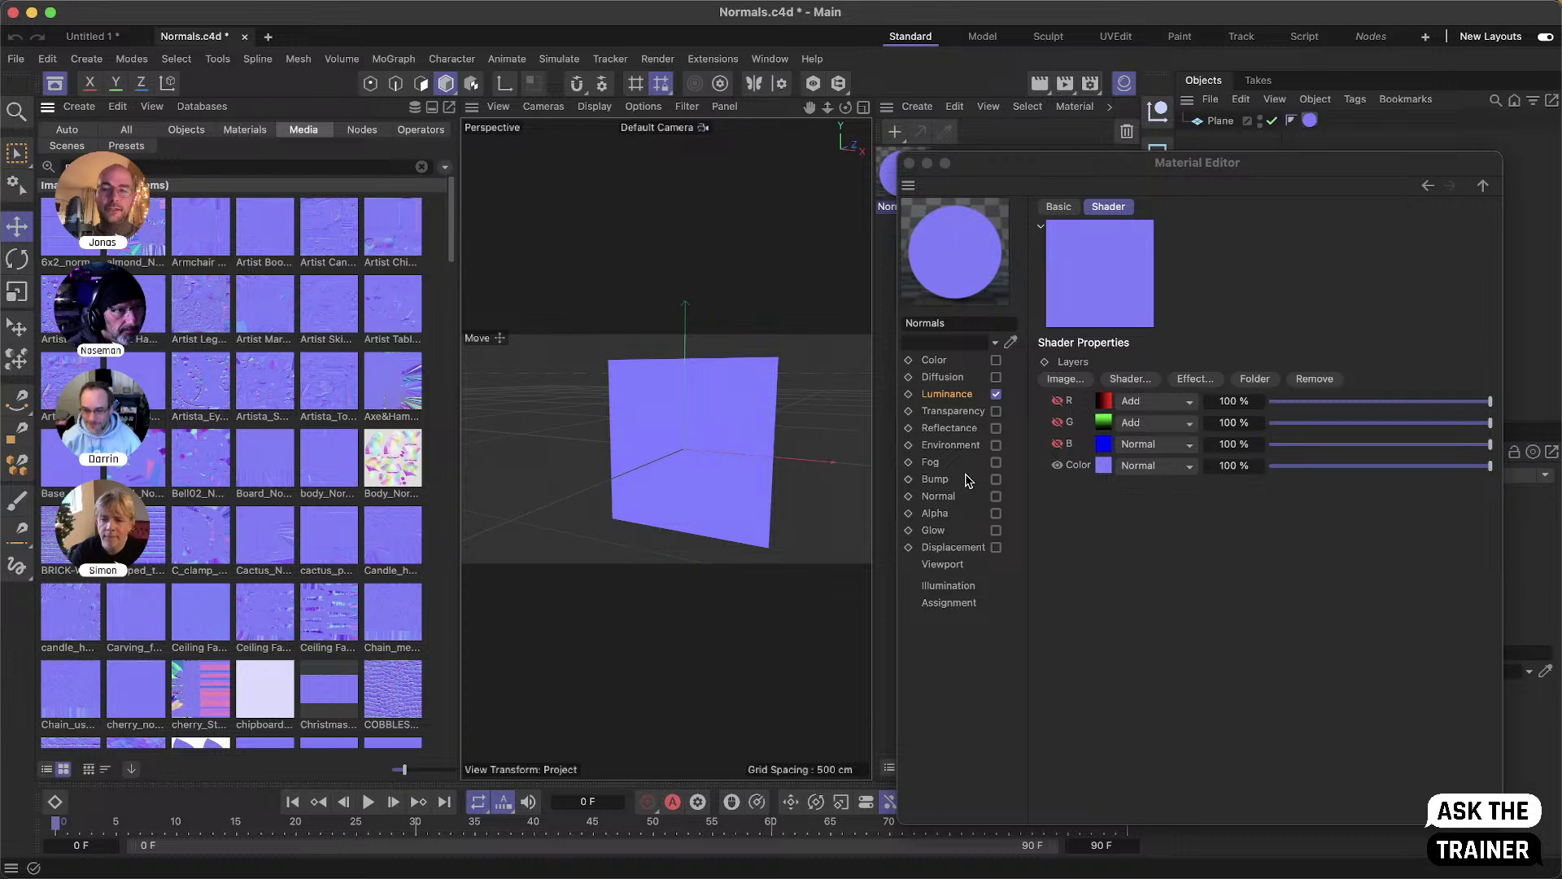
# - Open the Color layer's shader in the Normals material and display its color values as RGB
pyautogui.click(1104, 455)
pyautogui.moveTo(1309, 168); pyautogui.dragTo(1124, 190)
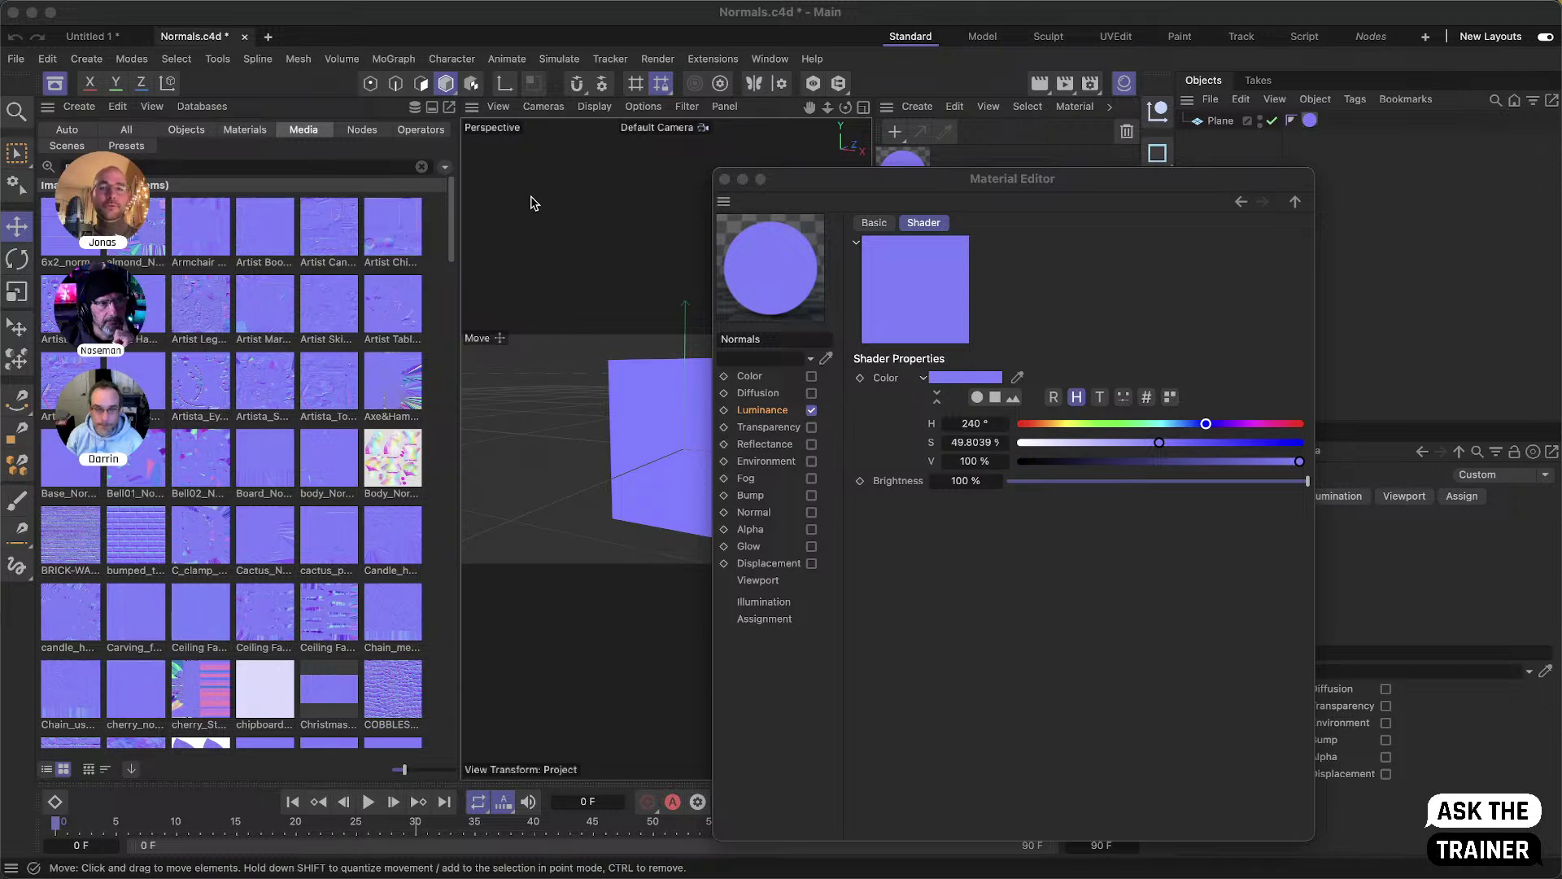
pyautogui.moveTo(799, 182); pyautogui.dragTo(889, 177)
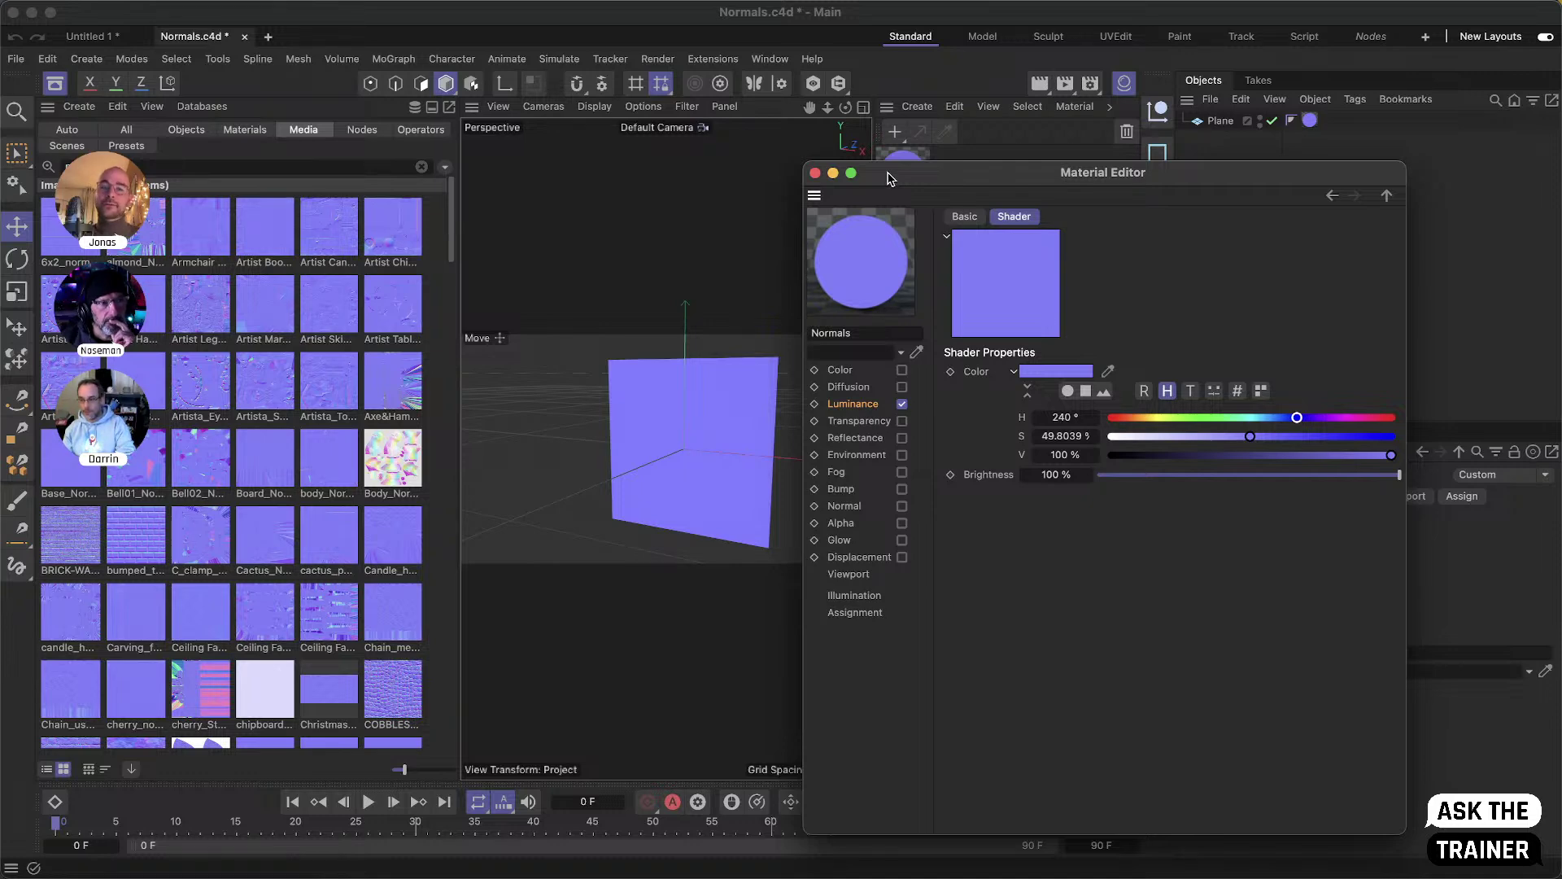
pyautogui.moveTo(939, 181); pyautogui.dragTo(958, 176)
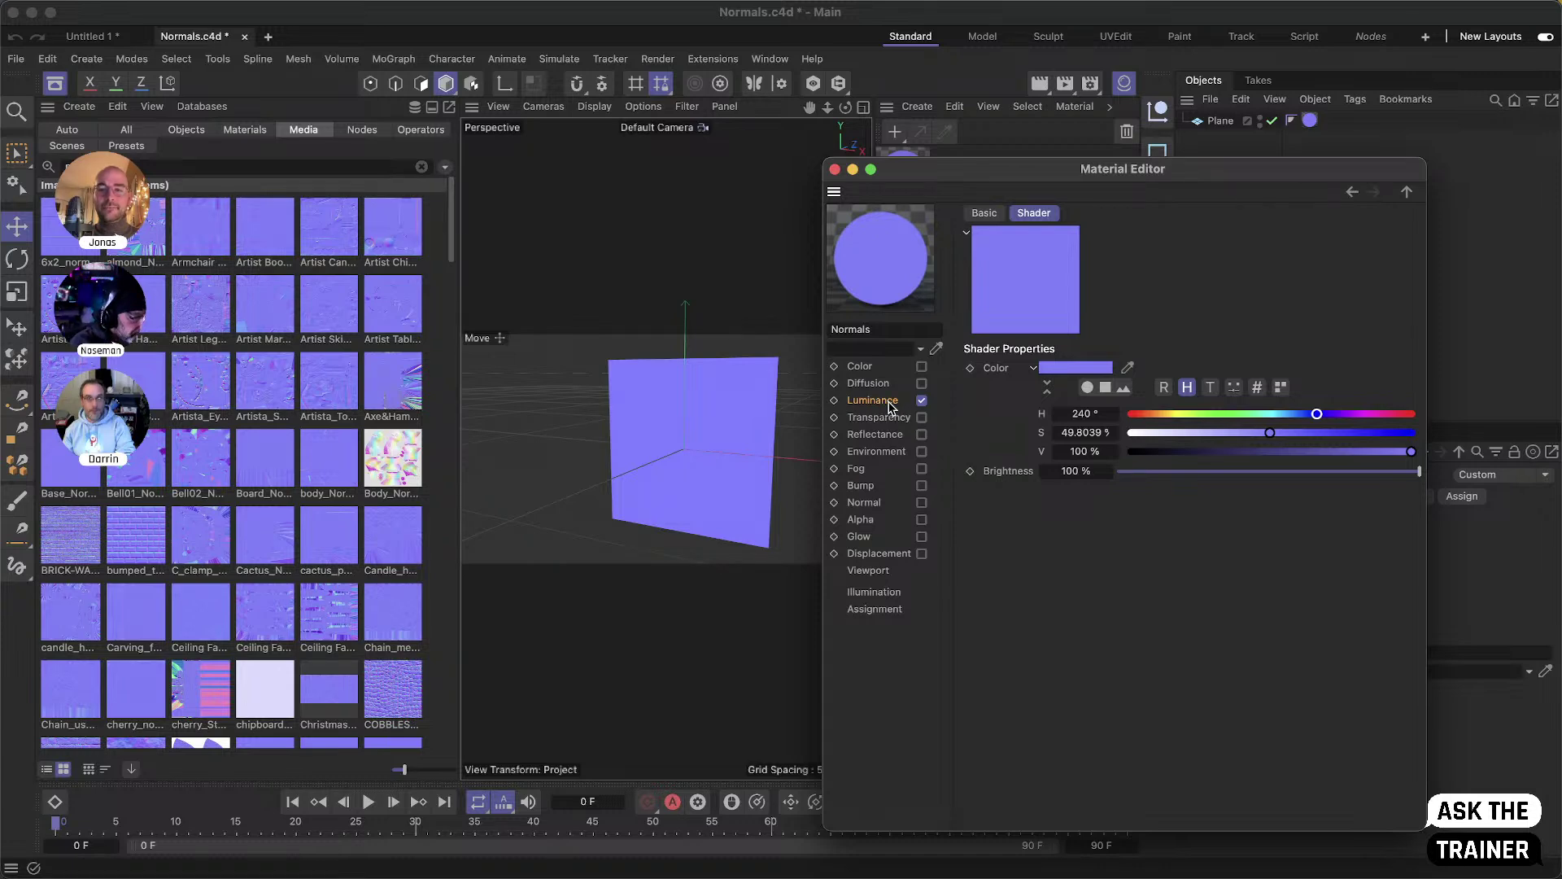
pyautogui.click(1165, 389)
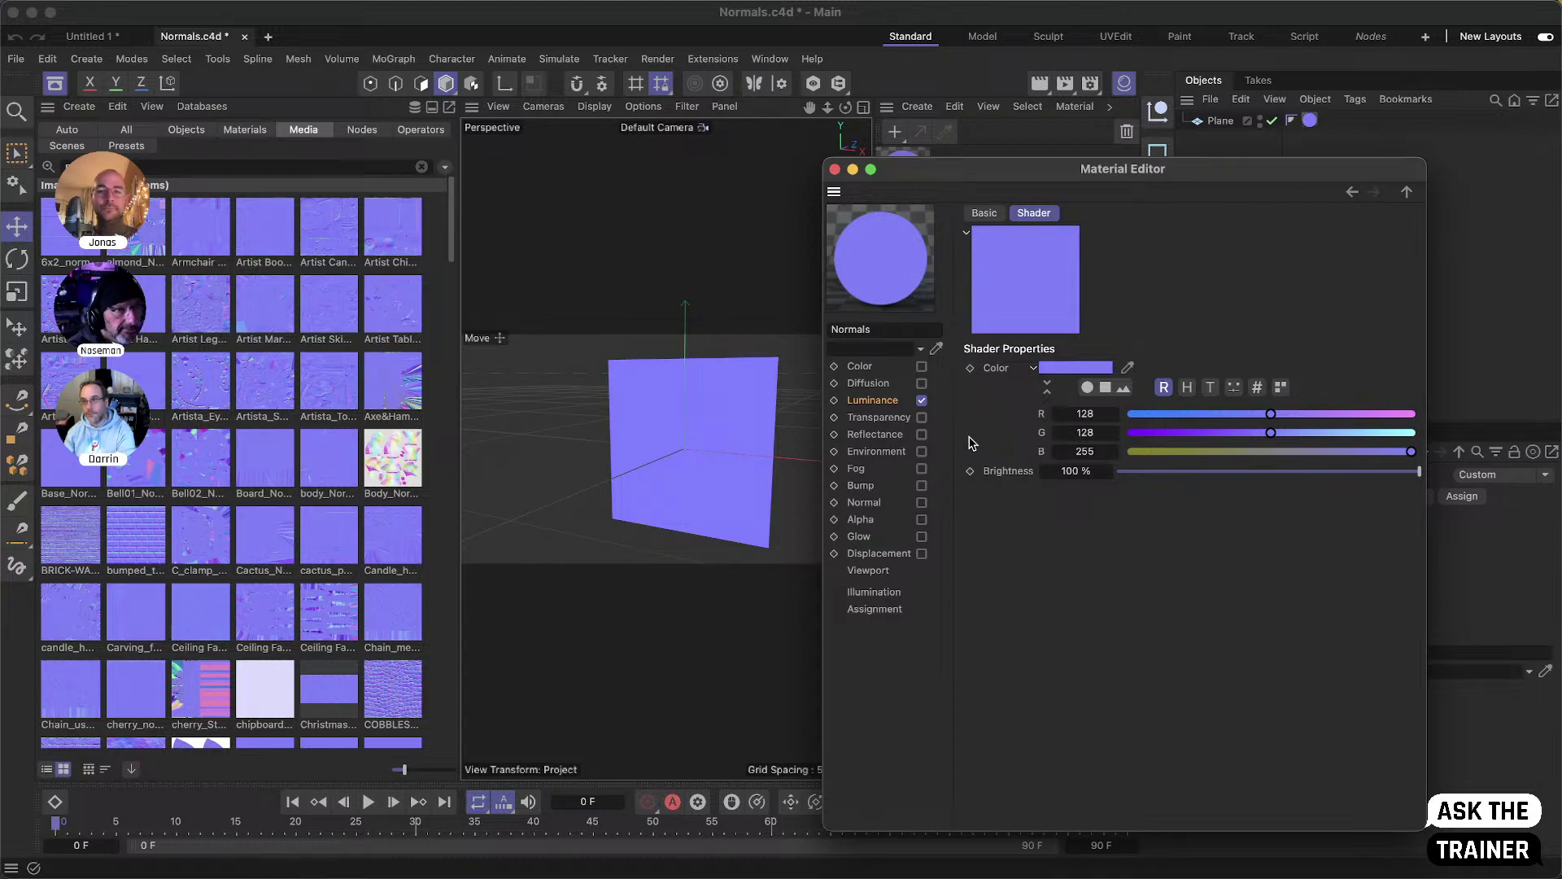
# - Hide the Color layer in the Layer shader, preview the R and G layers individually, and show both together
pyautogui.click(1408, 195)
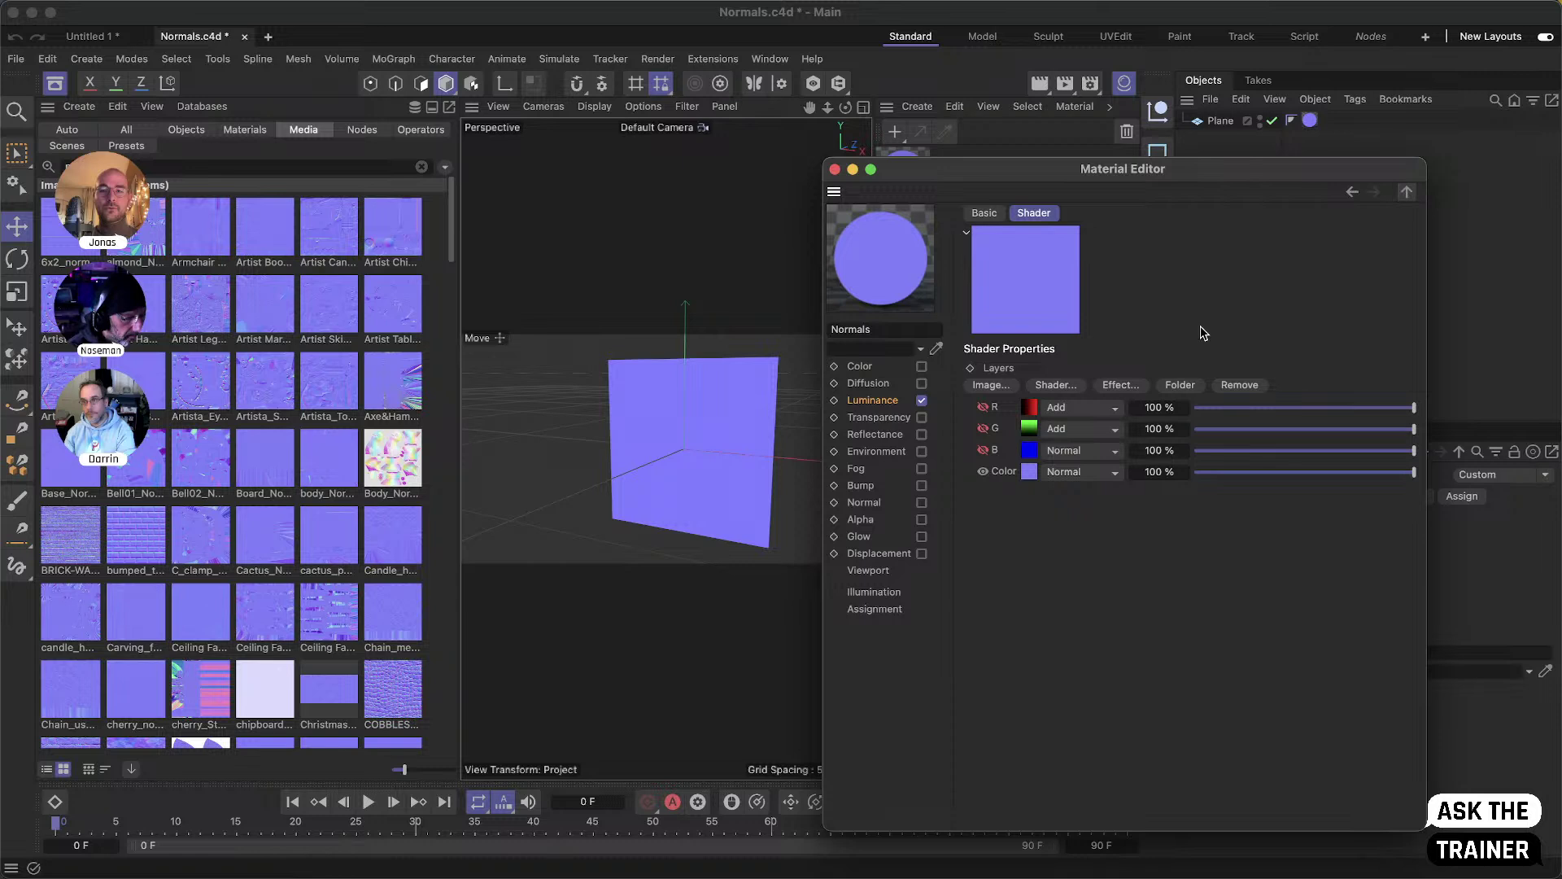
pyautogui.click(983, 471)
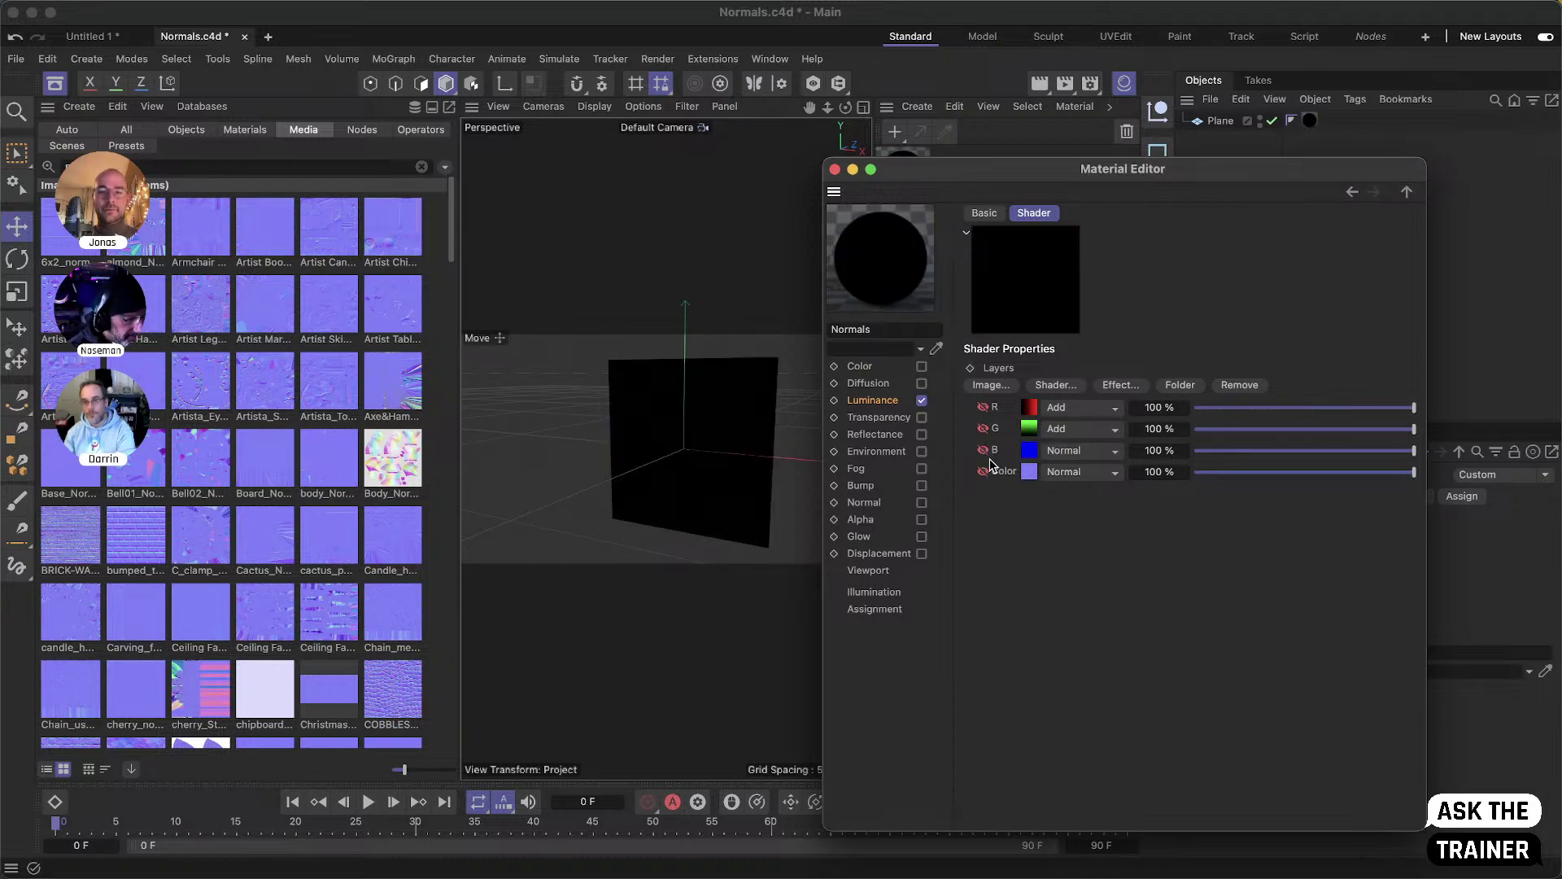
pyautogui.click(984, 407)
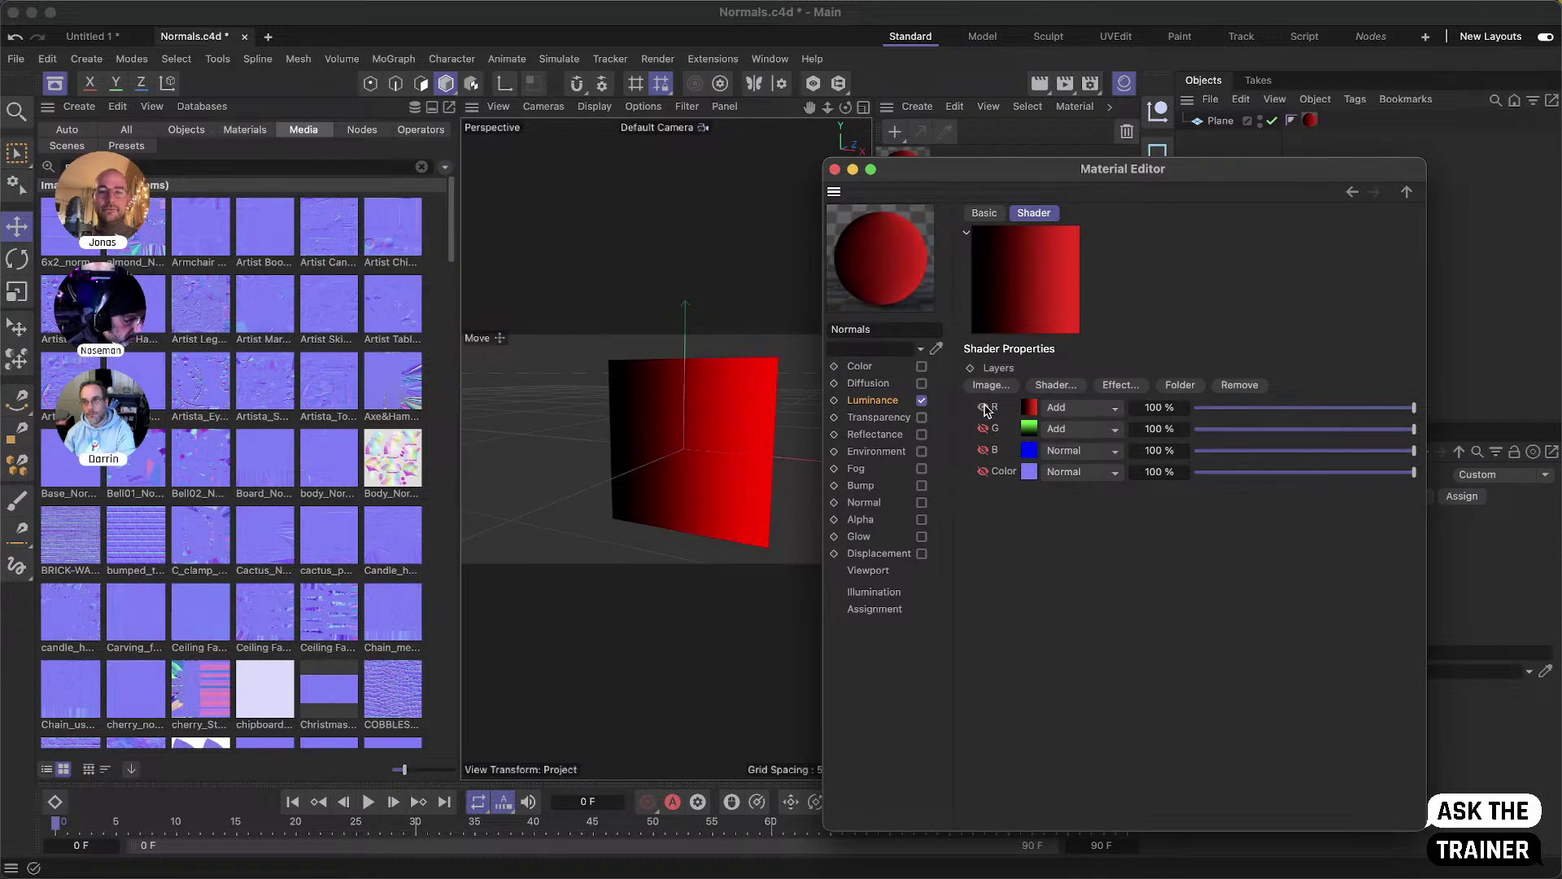
pyautogui.click(983, 407)
pyautogui.click(983, 428)
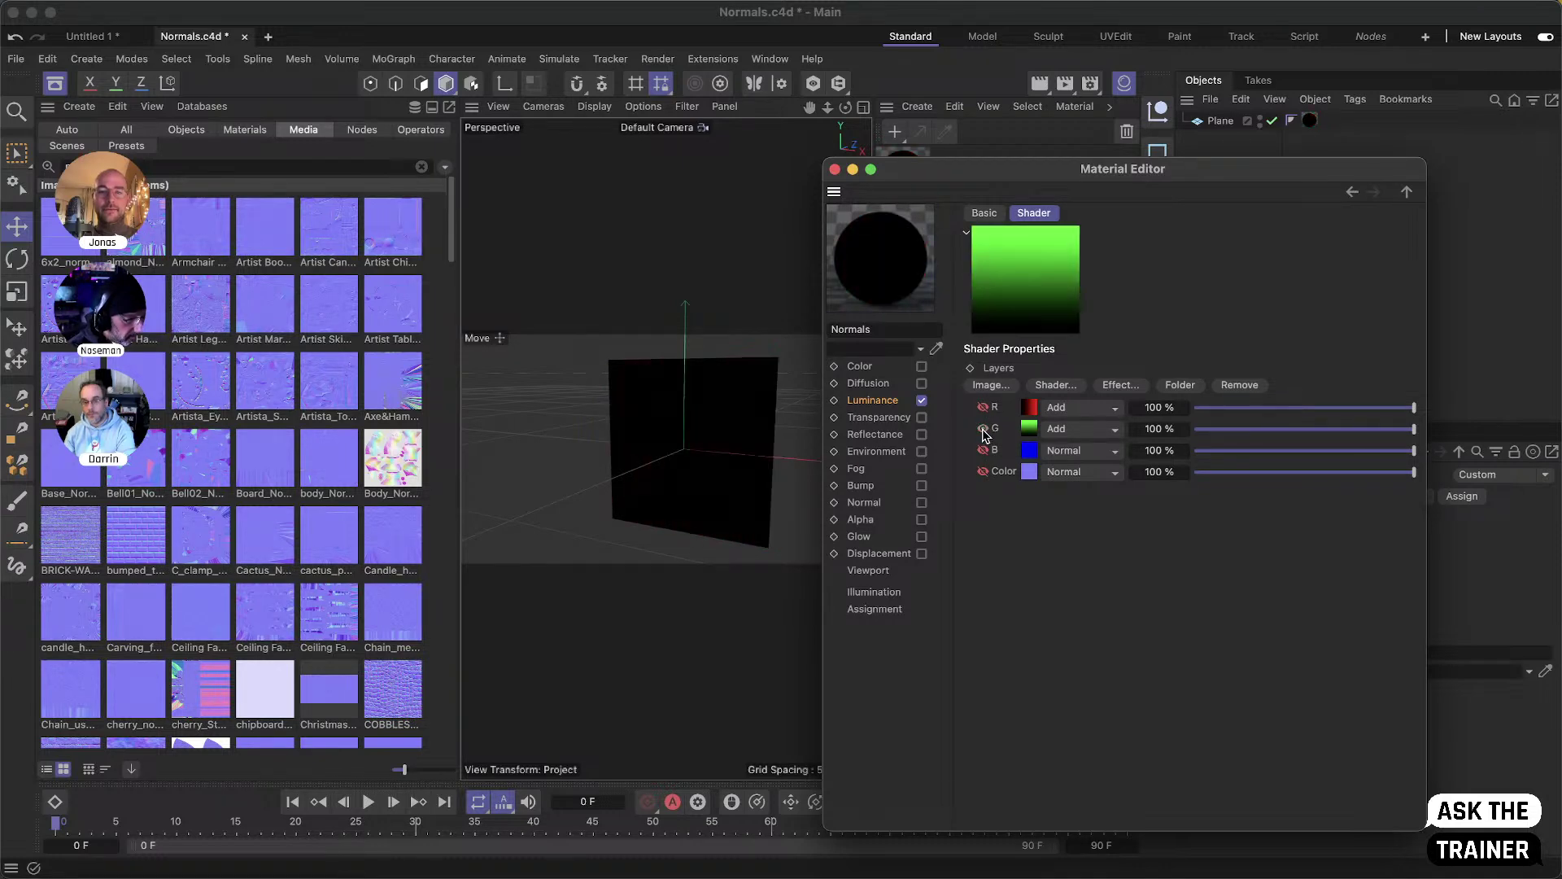
pyautogui.click(983, 428)
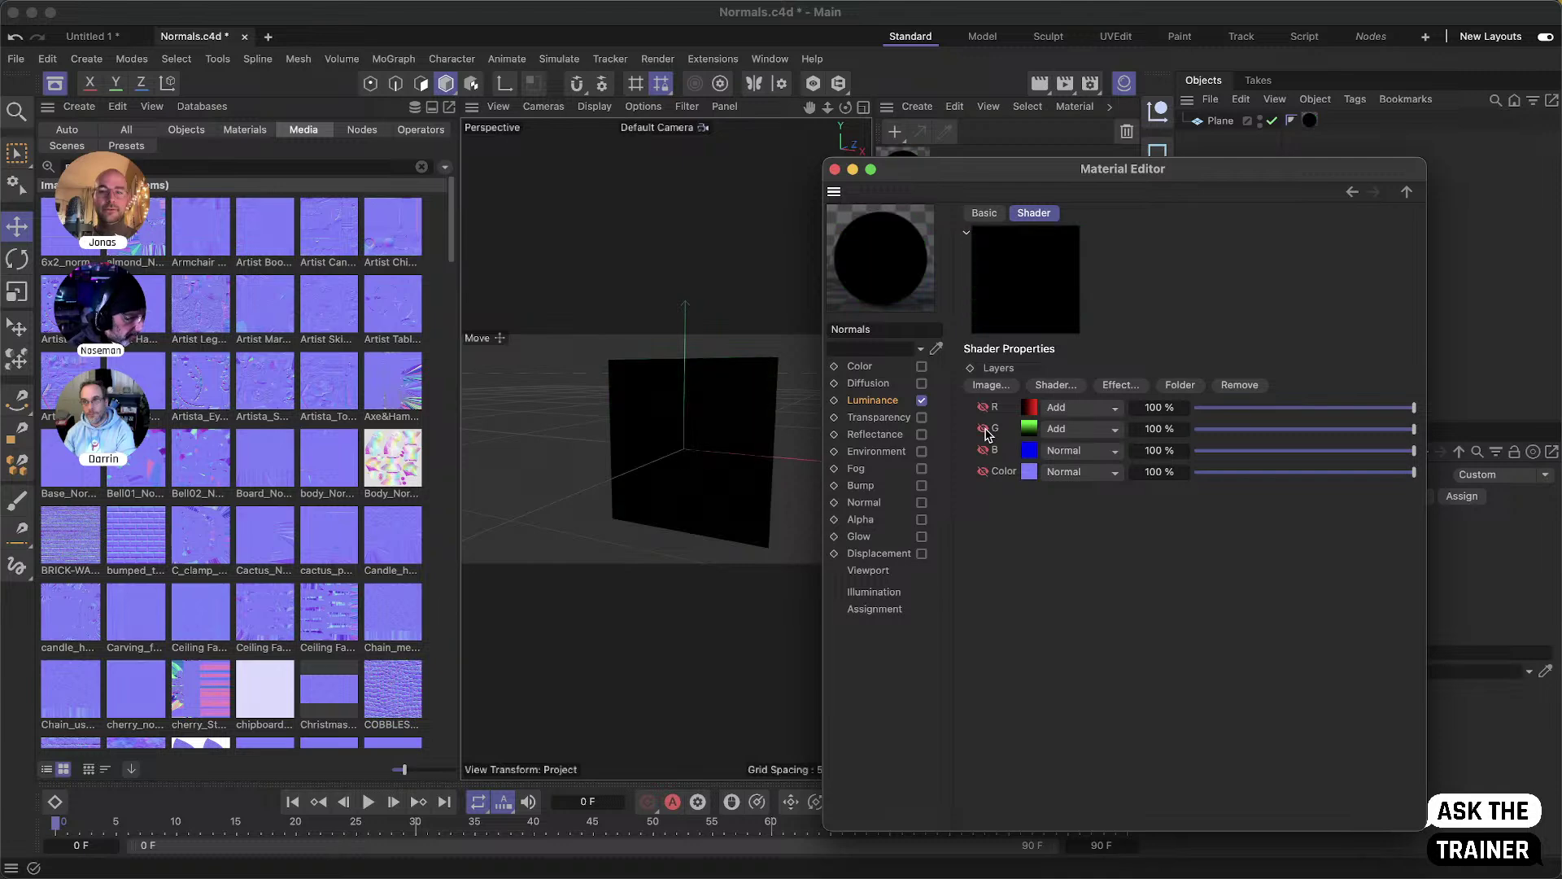
pyautogui.click(983, 407)
pyautogui.click(983, 428)
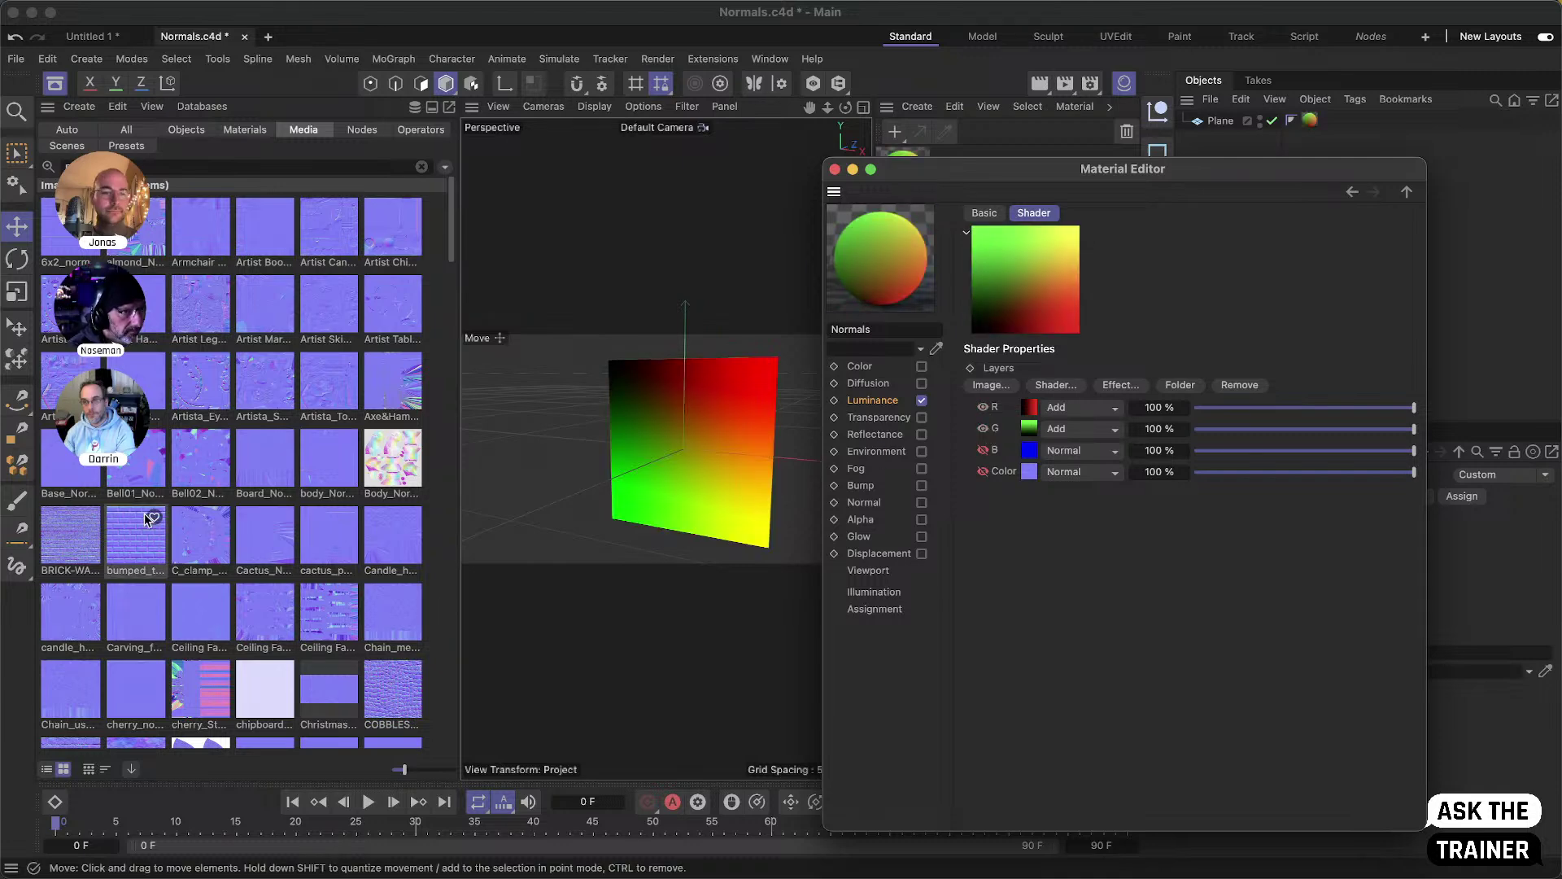
# - Enlarge the Asset Browser thumbnails and examine the normal map images in detail
pyautogui.scroll(-1, 183, 419)
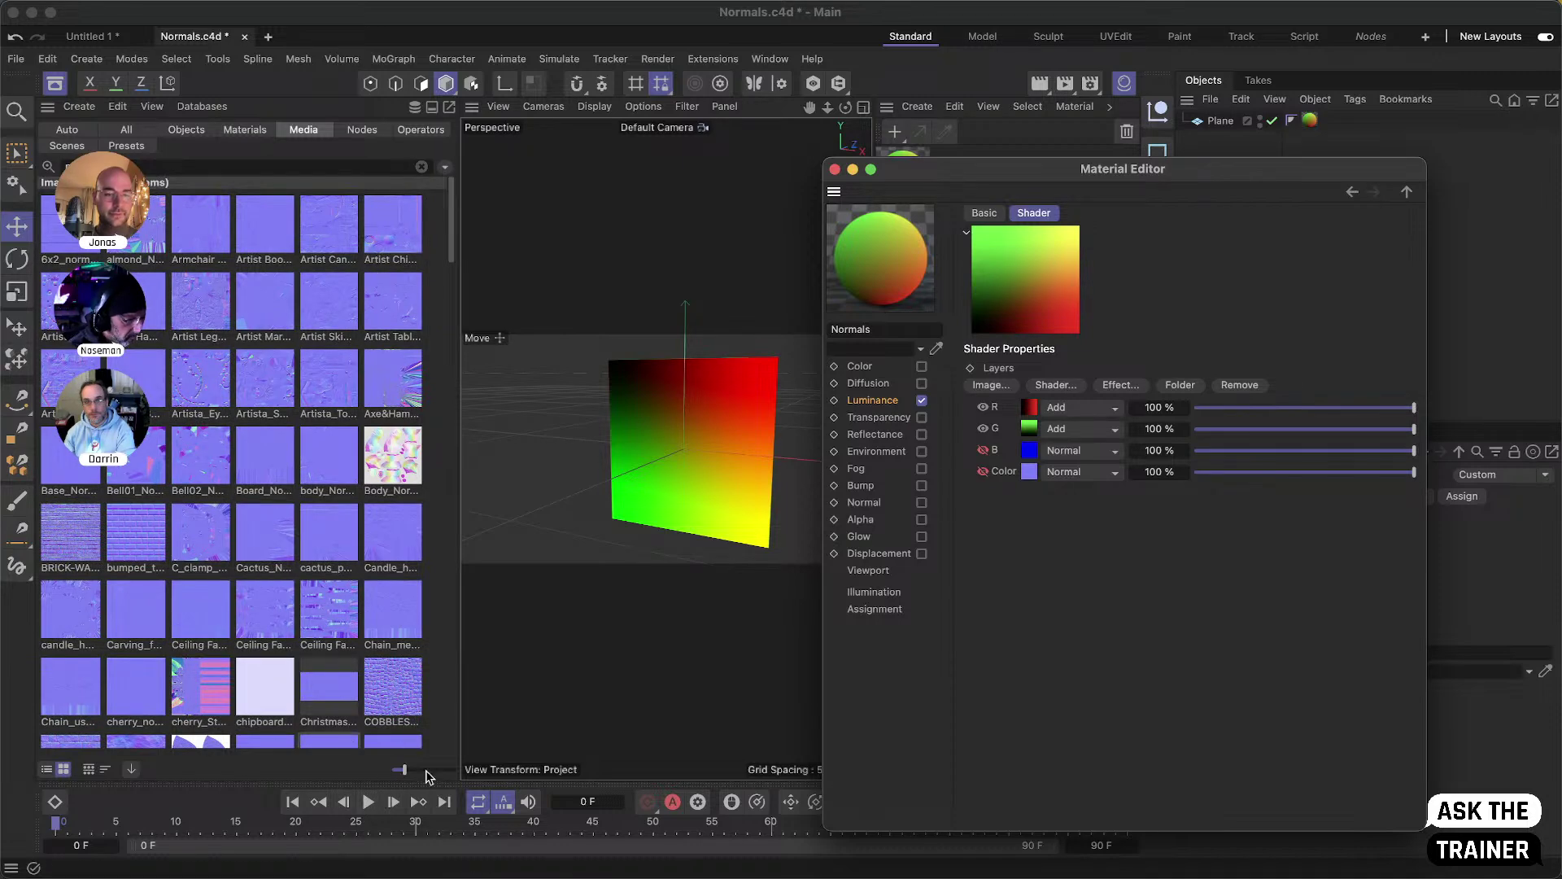
pyautogui.moveTo(428, 770); pyautogui.dragTo(446, 769)
pyautogui.scroll(-3, 301, 595)
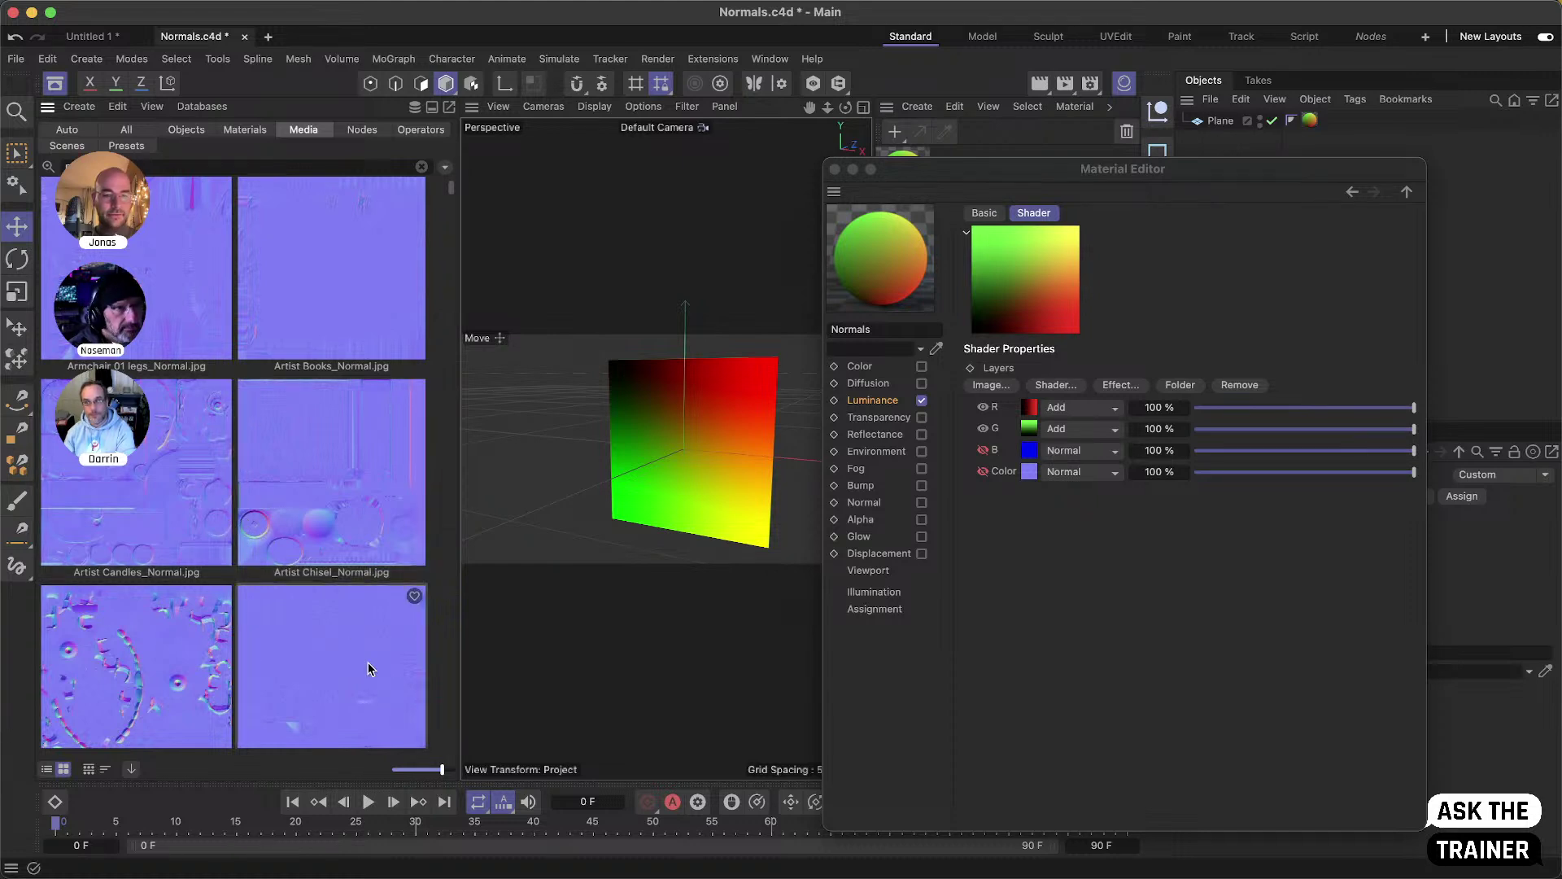
pyautogui.moveTo(442, 770); pyautogui.dragTo(448, 770)
pyautogui.scroll(-5, 208, 584)
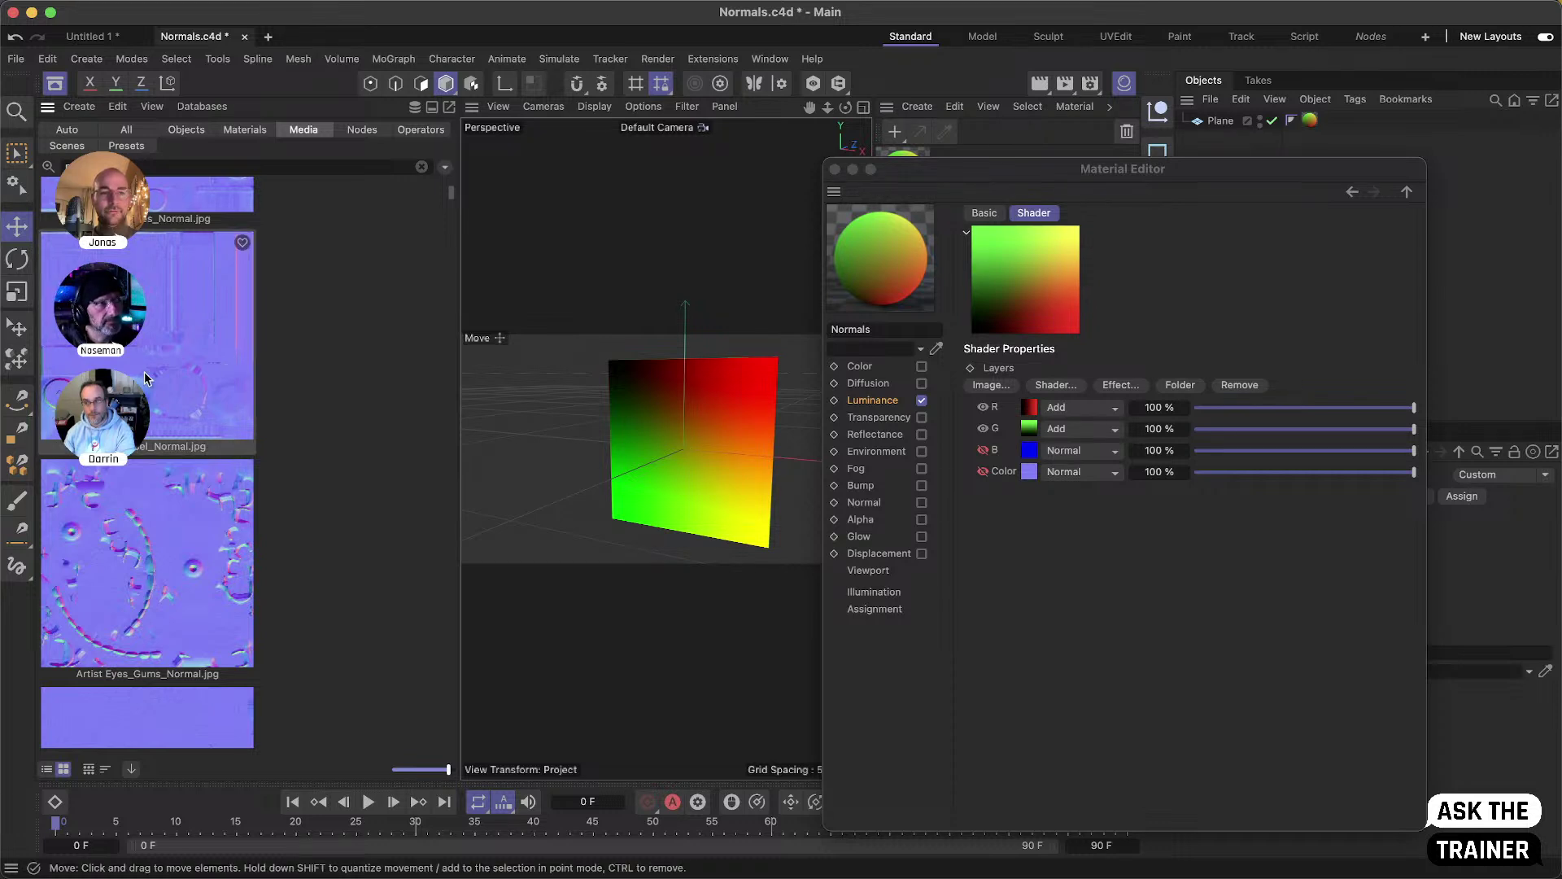
# - Close the Asset Browser, show the B layer together with R and G, and close the Material Editor
pyautogui.click(54, 83)
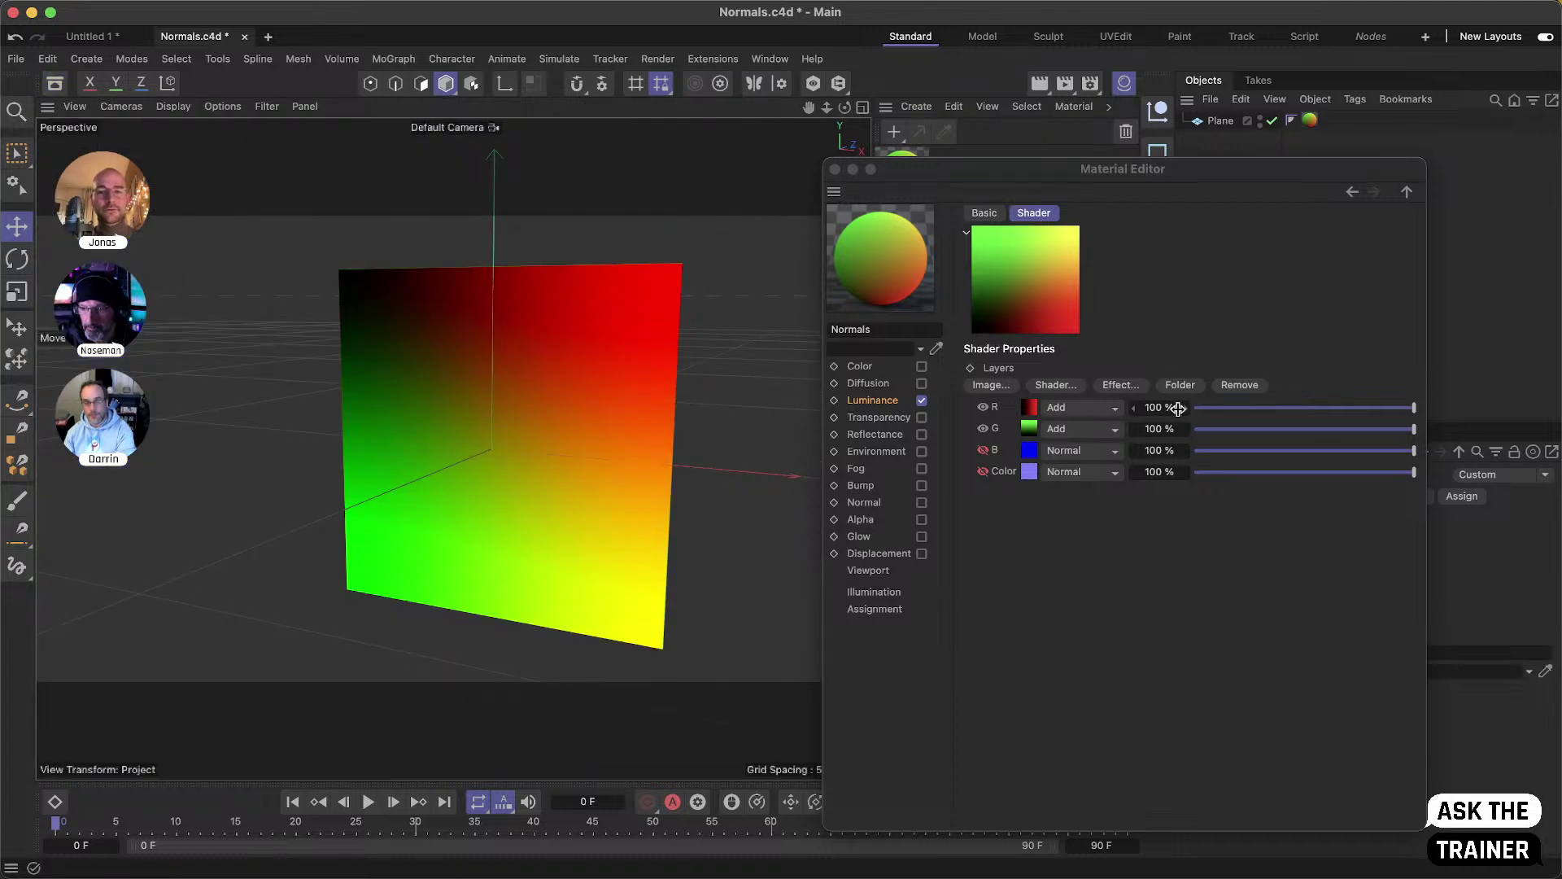
pyautogui.click(983, 450)
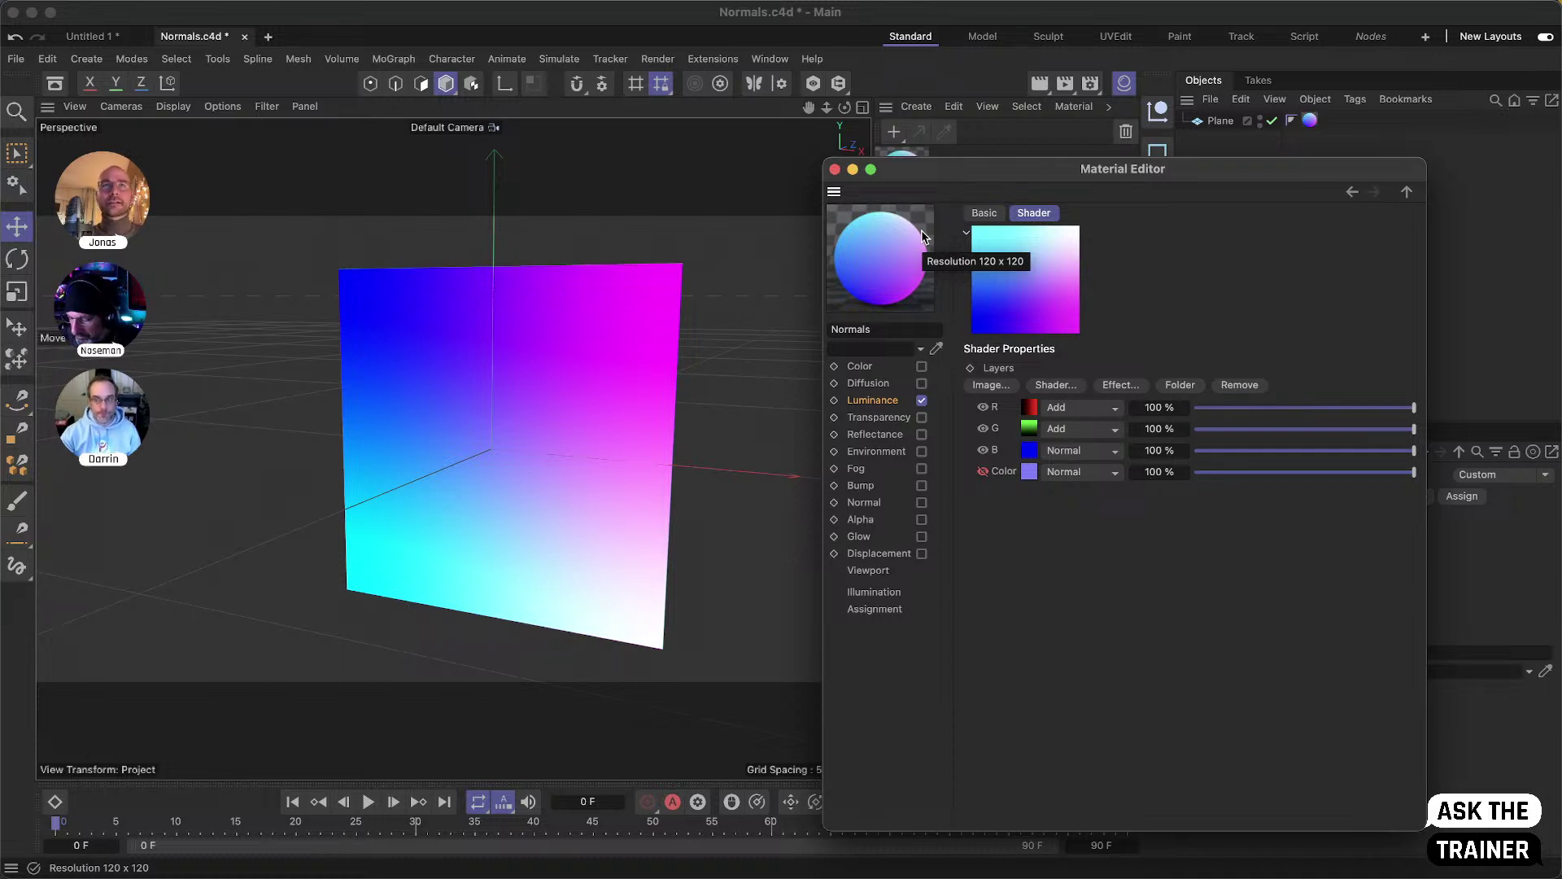
pyautogui.click(835, 171)
# - Create a new project with the Material Manager hidden, and add a Torus raised above the ground
pyautogui.click(268, 37)
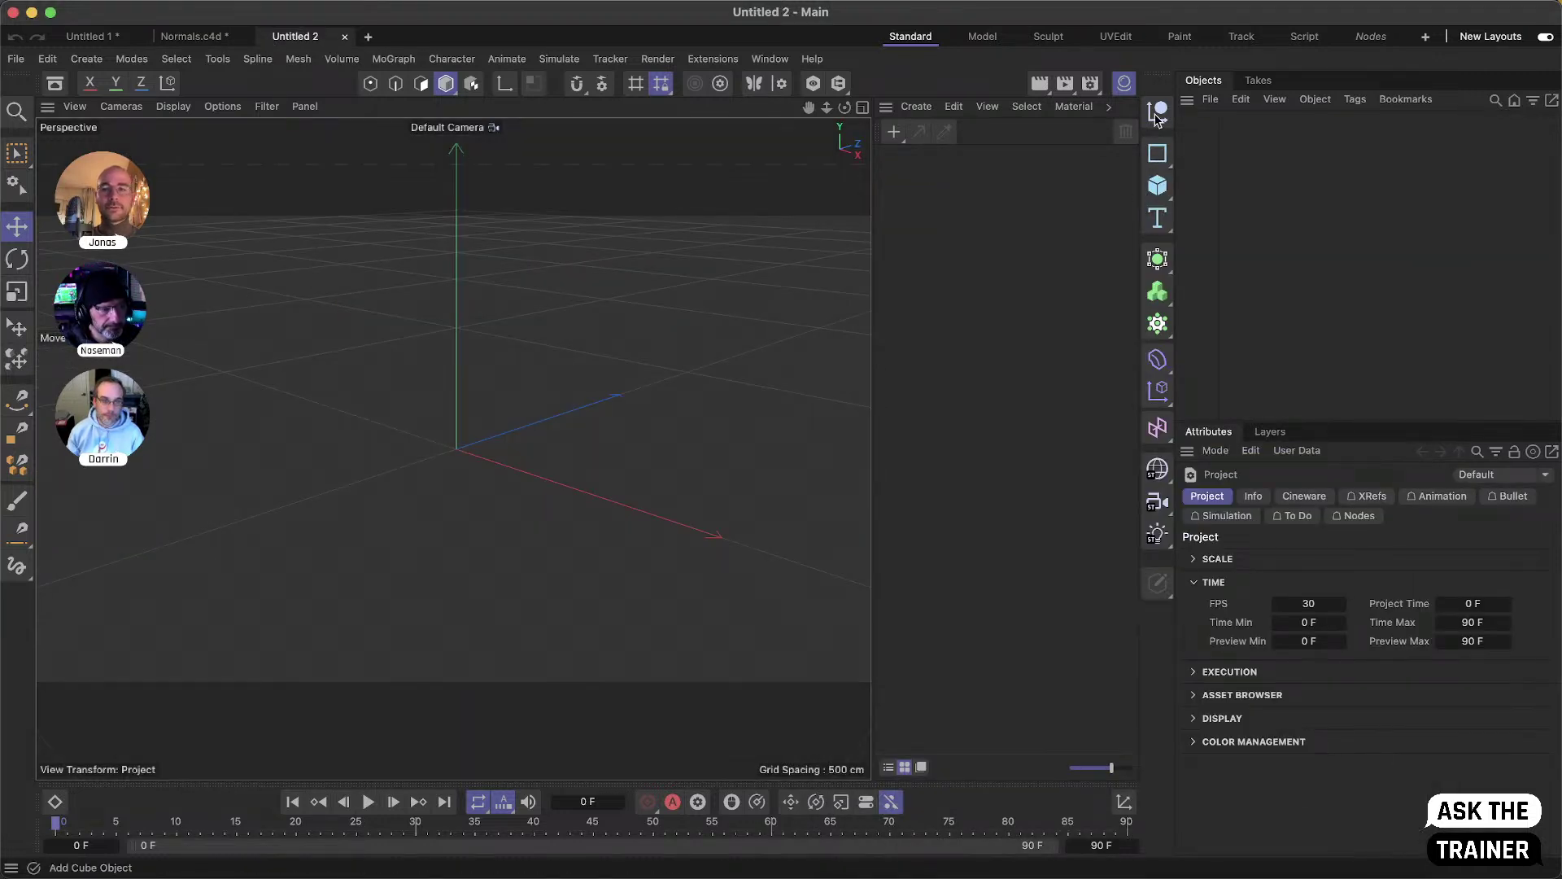
pyautogui.click(1128, 83)
pyautogui.moveTo(1166, 193); pyautogui.dragTo(1334, 265)
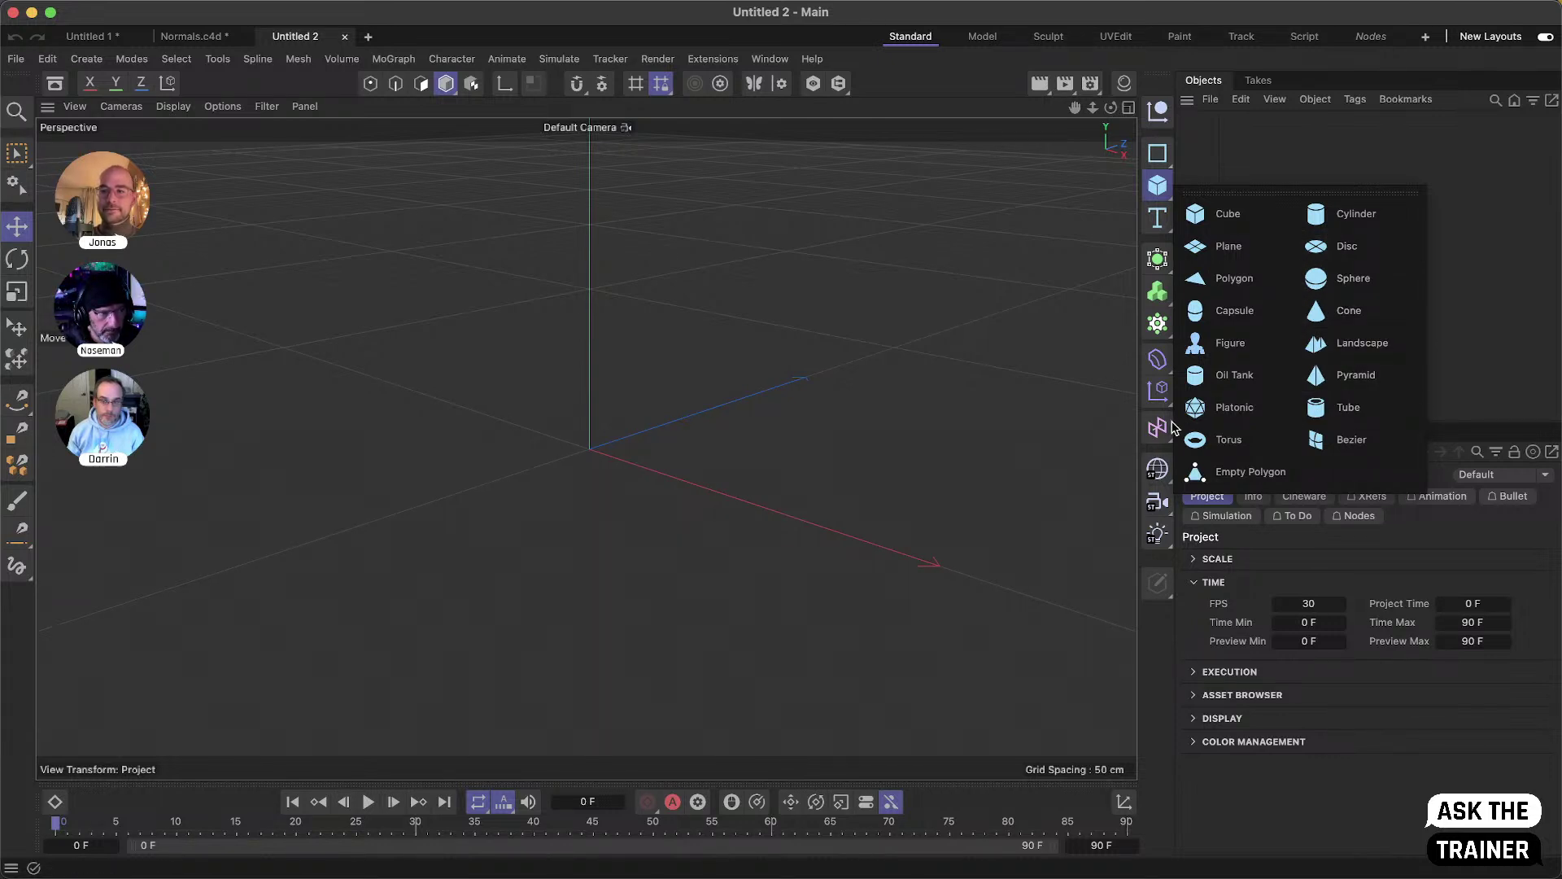
pyautogui.click(1223, 440)
pyautogui.moveTo(591, 342); pyautogui.dragTo(630, 297)
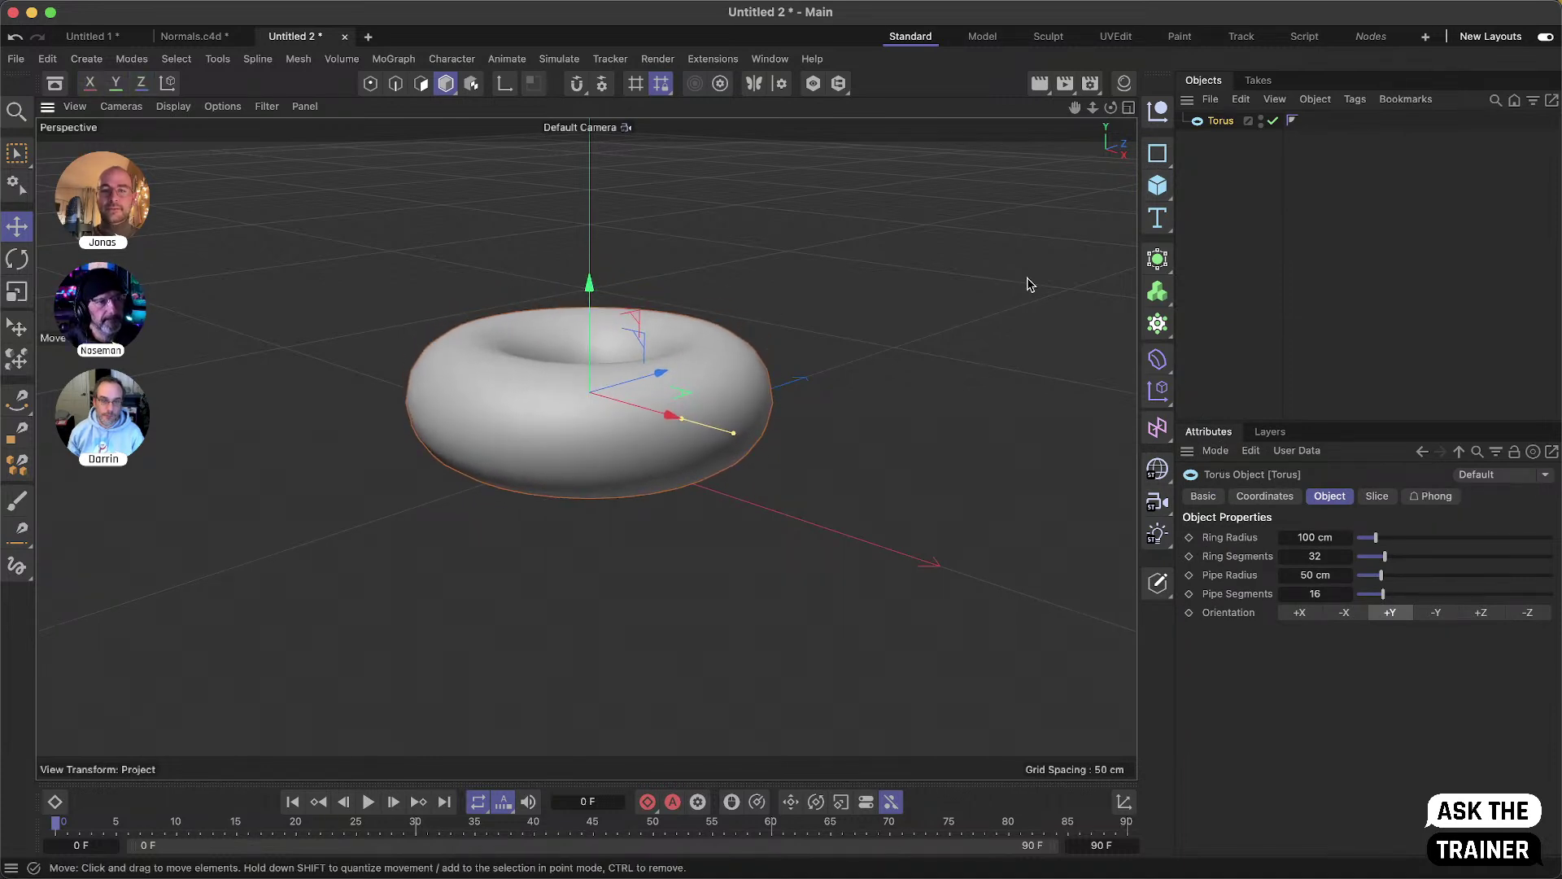
# - Add a Plane beneath the torus and scale it up to 800 × 800 cm
pyautogui.click(1151, 193)
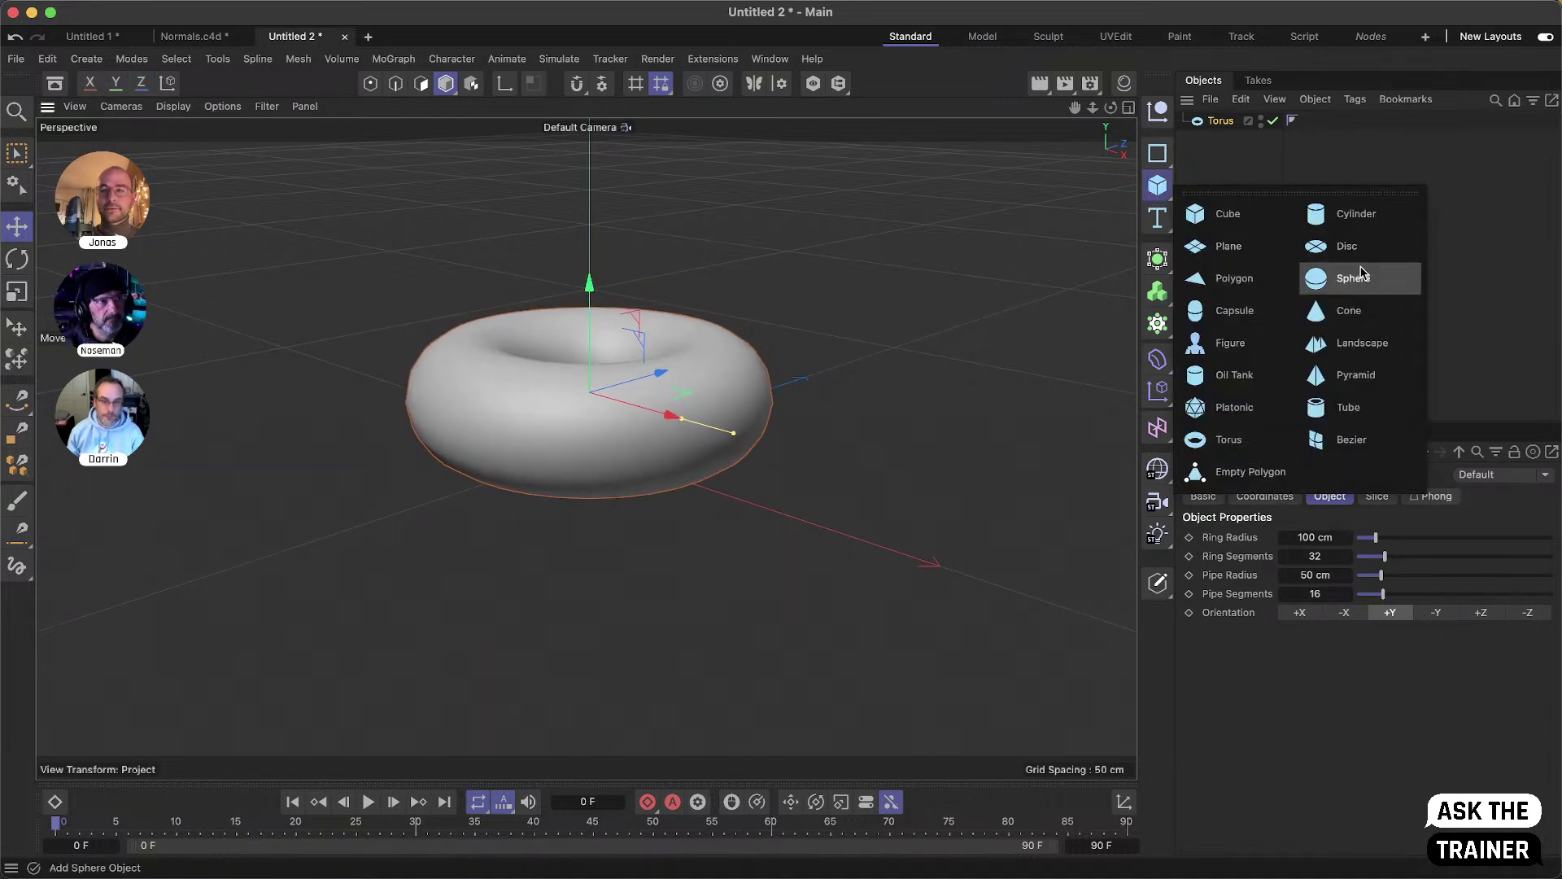
pyautogui.click(1260, 258)
pyautogui.press('t')
pyautogui.moveTo(726, 569); pyautogui.dragTo(887, 562)
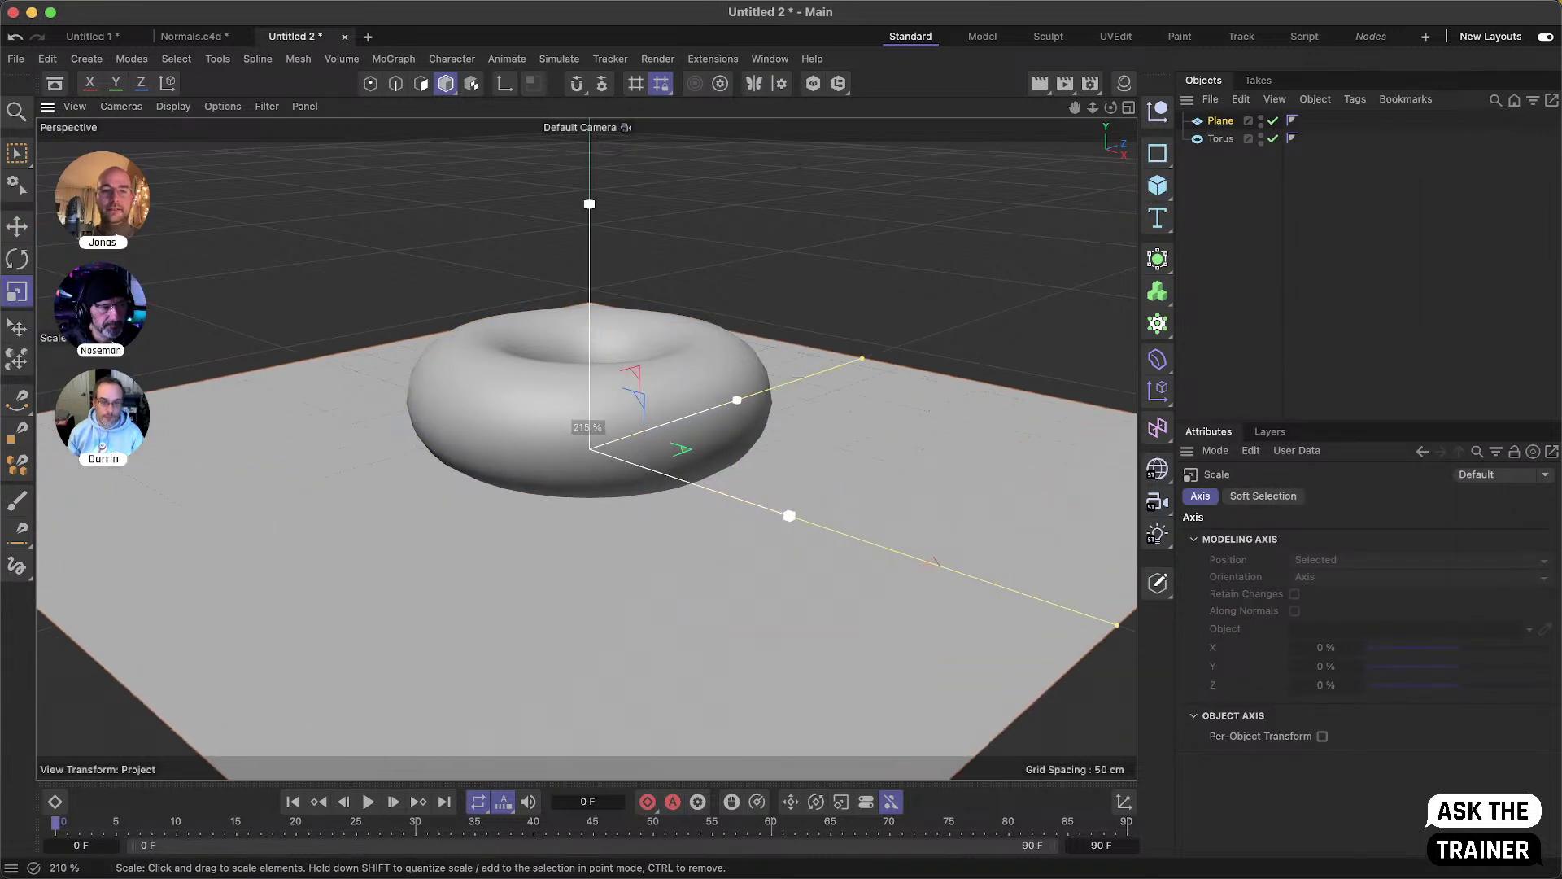
pyautogui.moveTo(474, 422); pyautogui.dragTo(669, 435)
# - Set the Torus to 166 ring segments and 89 pipe segments, and show mesh lines in the viewport shading
pyautogui.click(1211, 141)
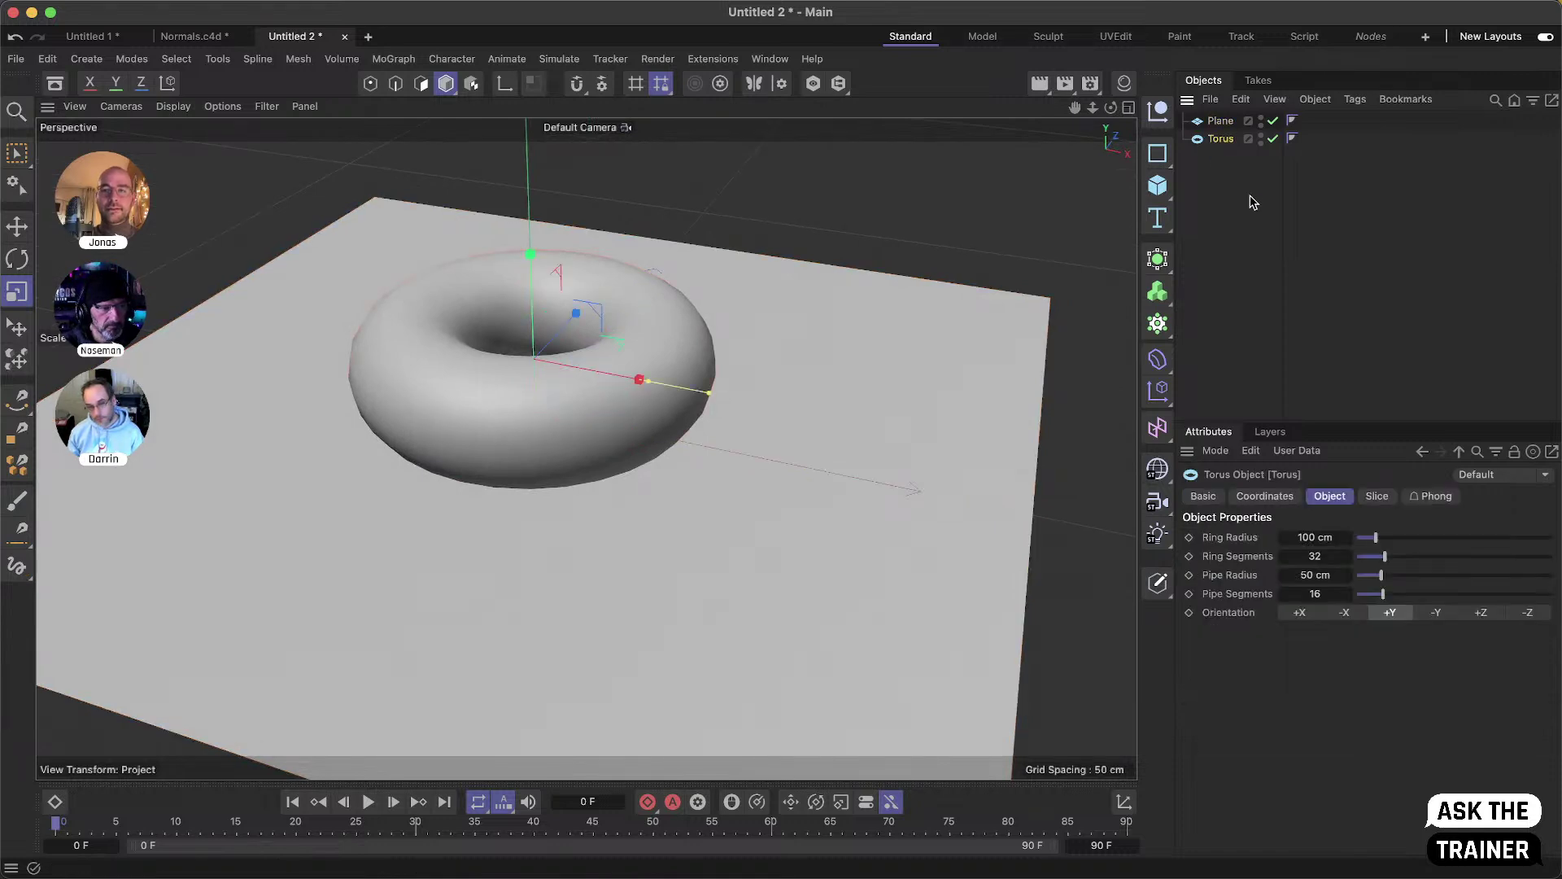
pyautogui.moveTo(1424, 557); pyautogui.dragTo(1486, 596)
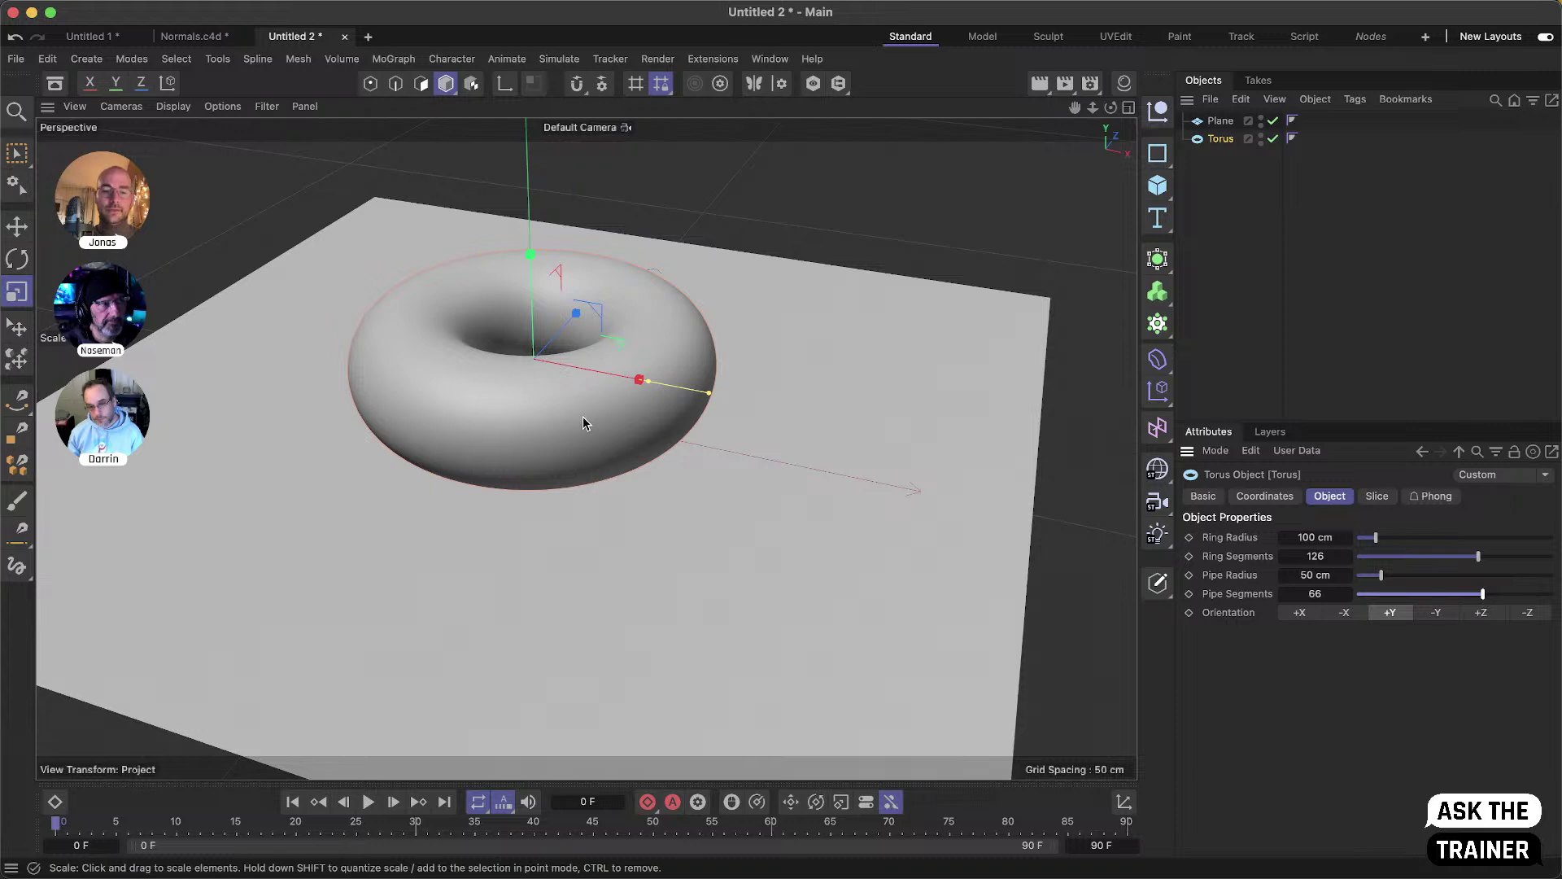
pyautogui.press('n')
pyautogui.press('b')
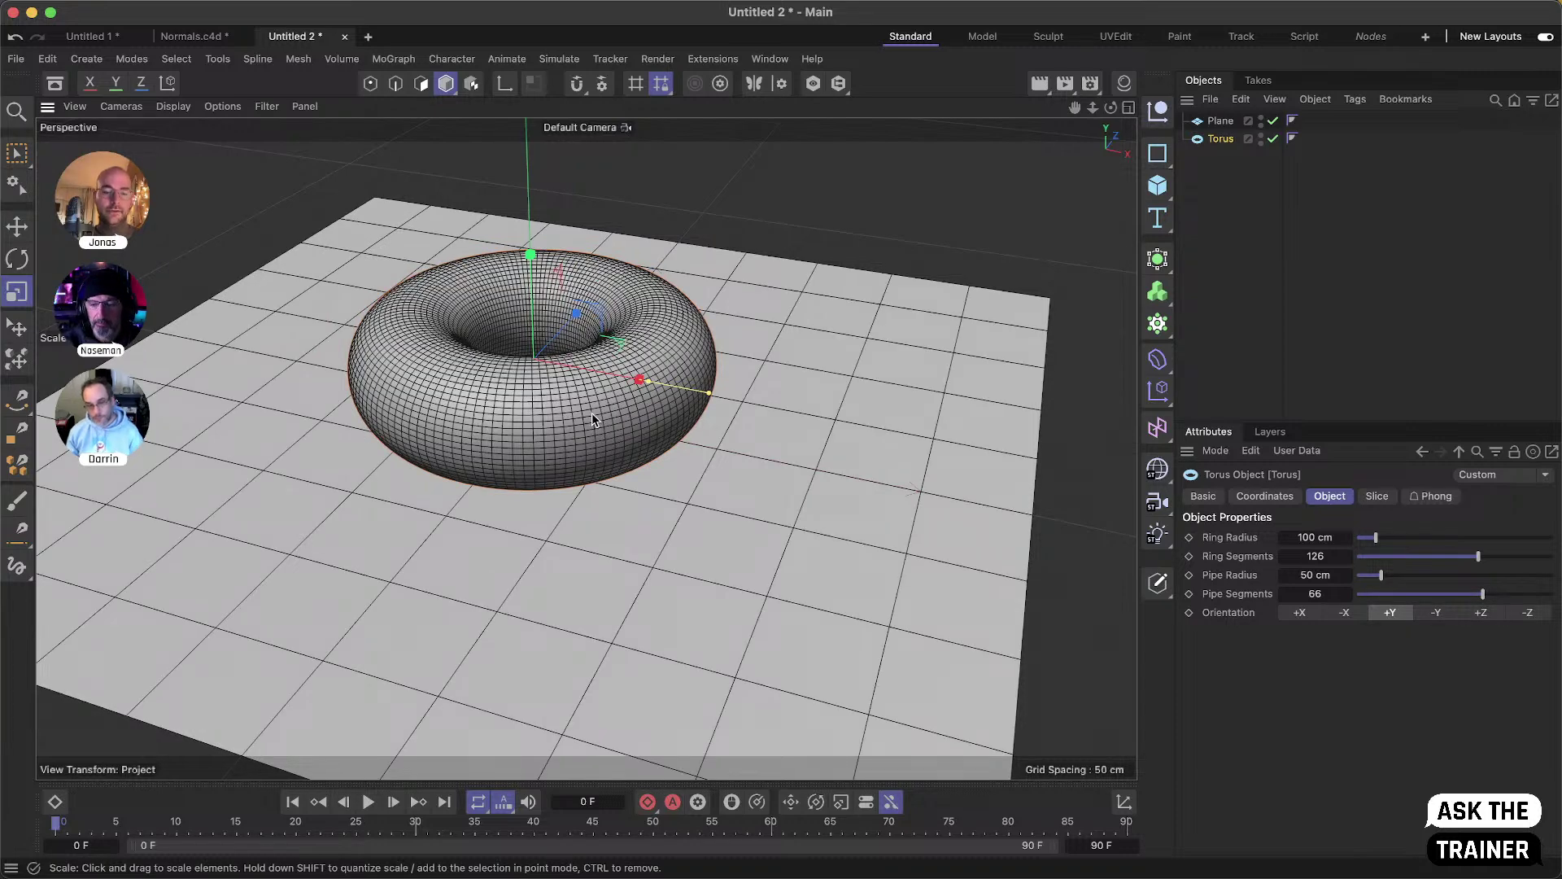
pyautogui.moveTo(1375, 537); pyautogui.dragTo(1532, 594)
pyautogui.press('super+z')
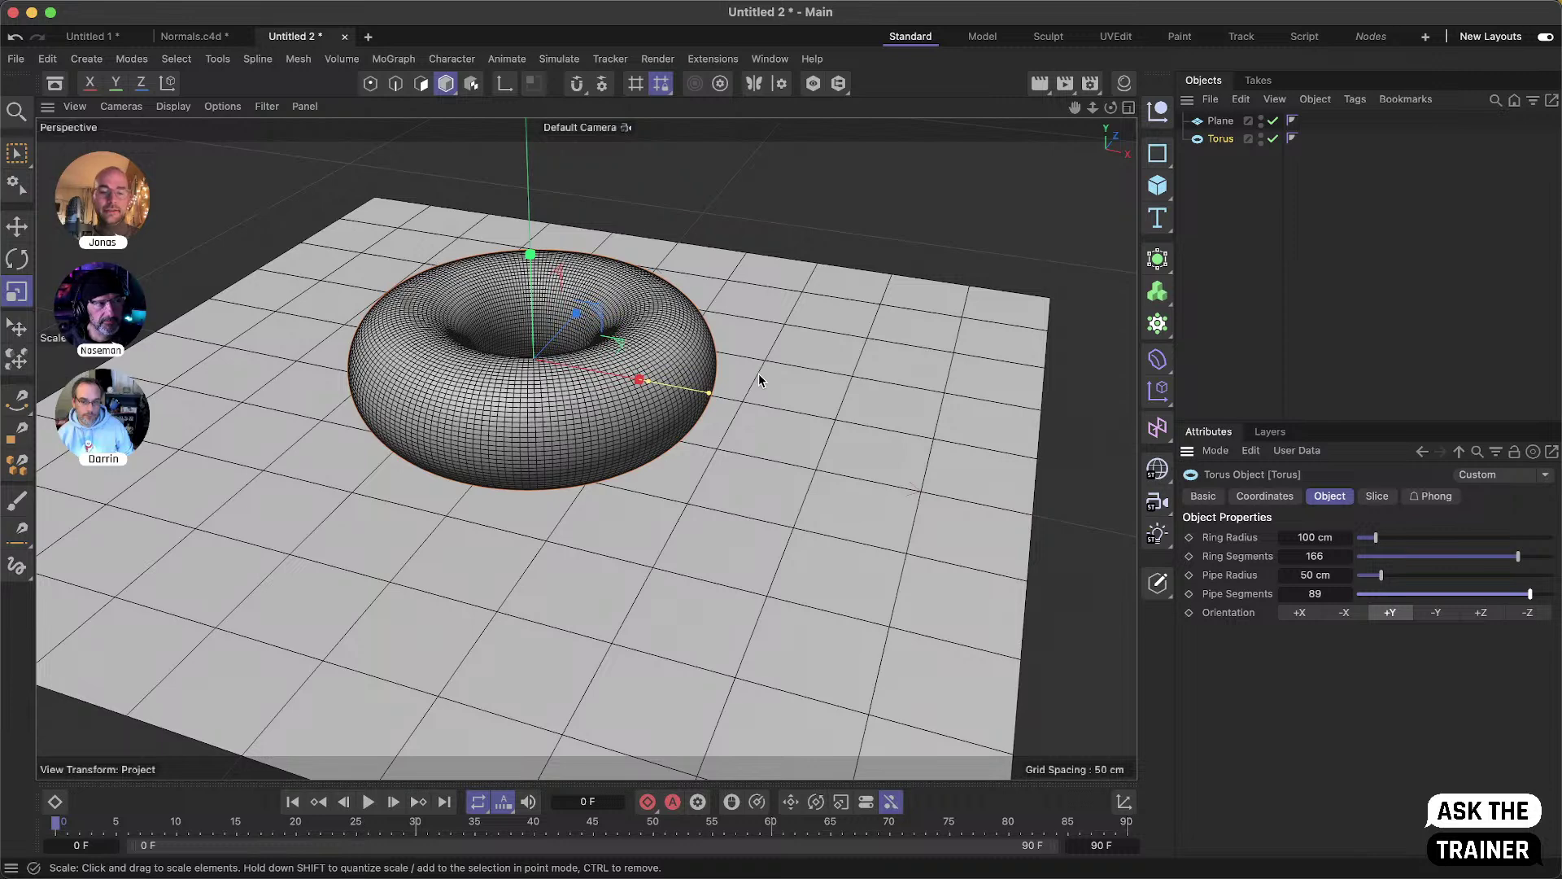
# - Set the Plane's width segments and height segments to 1000 each
pyautogui.click(1221, 120)
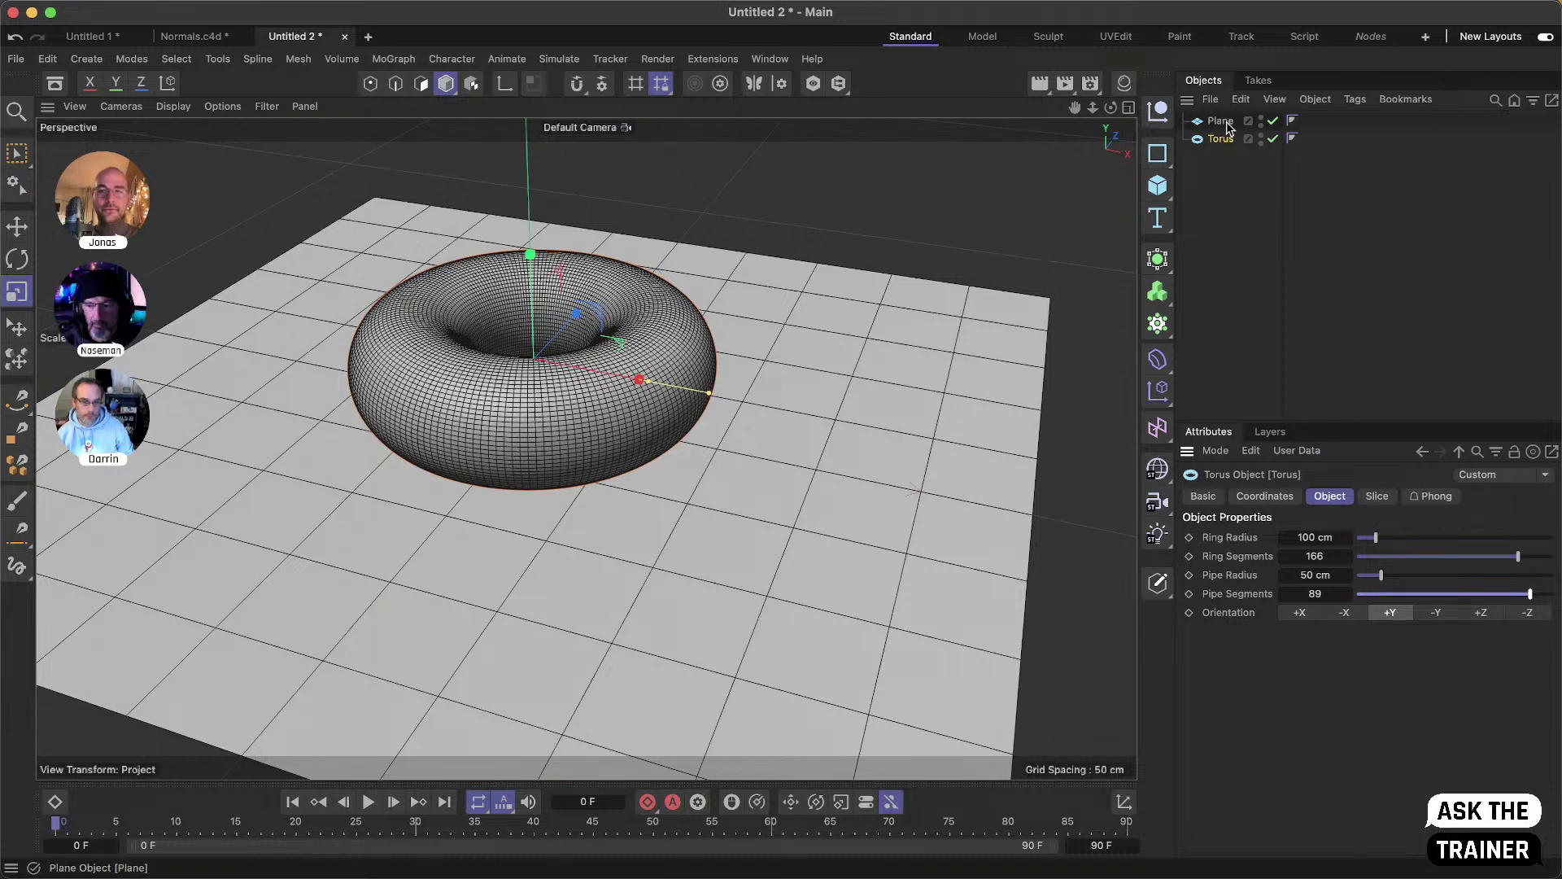
pyautogui.doubleClick(1326, 575)
pyautogui.write('1000')
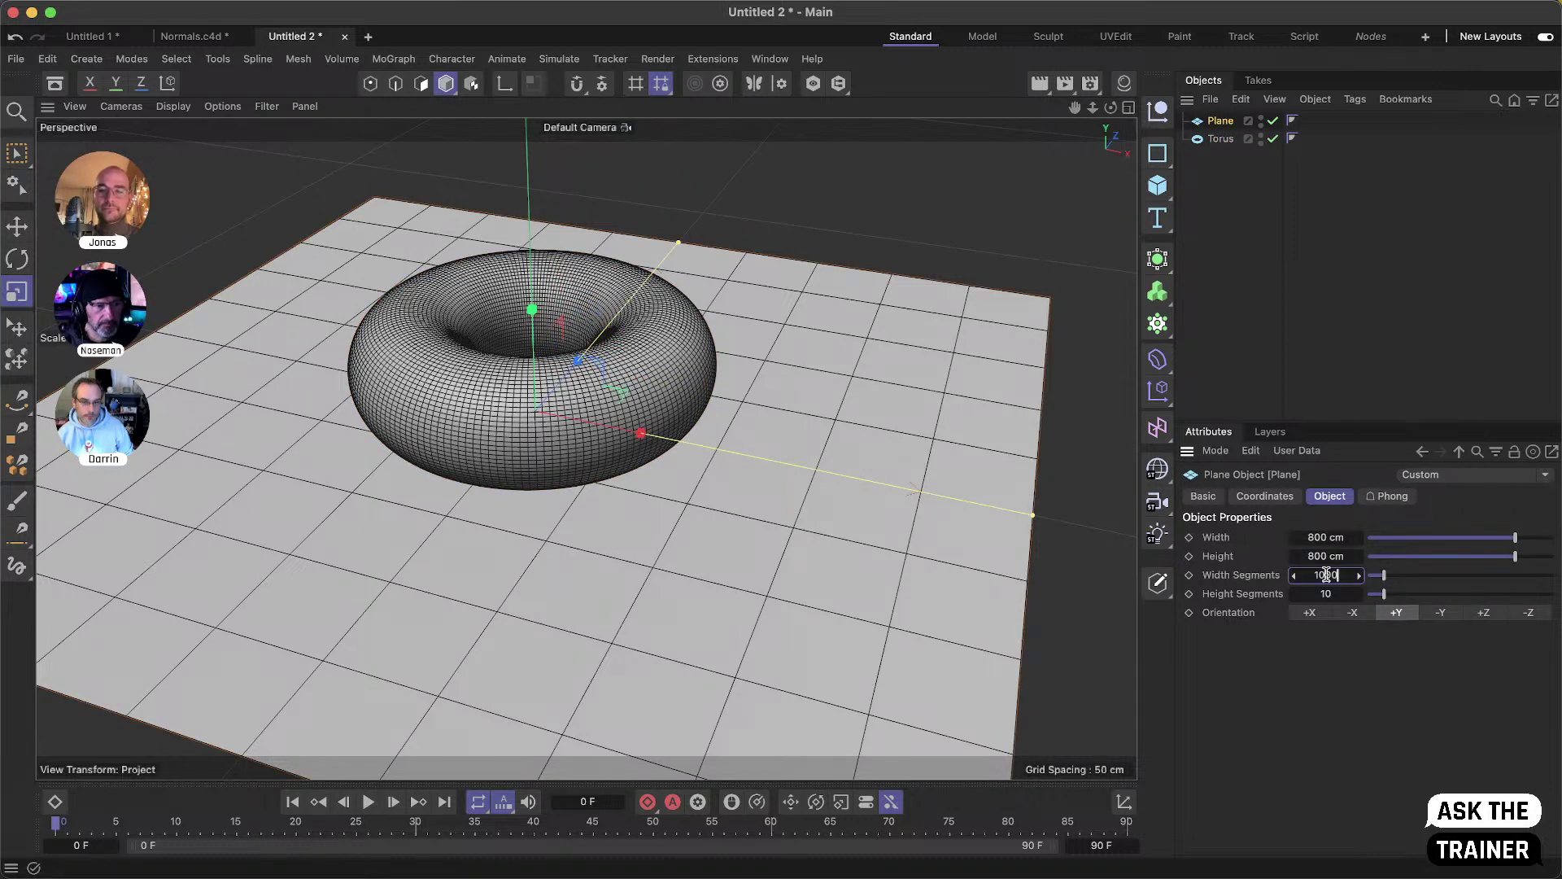
pyautogui.press('Tab')
pyautogui.write('1000')
pyautogui.press('Return')
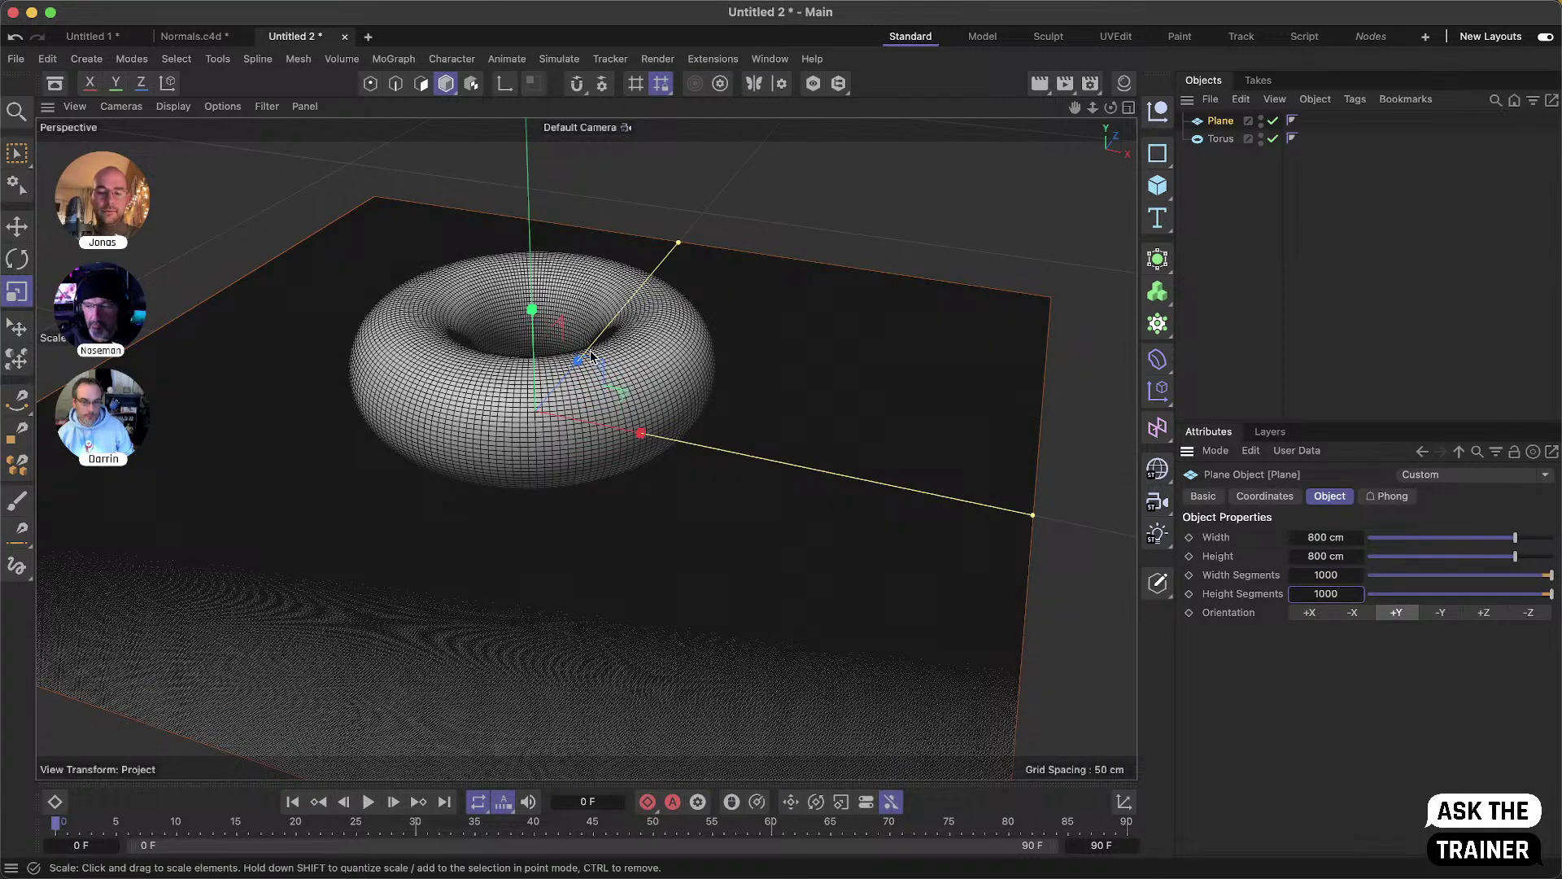
# - Switch the viewport shading to plain Gouraud shading without mesh lines
pyautogui.press('n')
pyautogui.press('a')
pyautogui.keyDown('alt'); pyautogui.moveTo(586, 408); pyautogui.dragTo(636, 383); pyautogui.keyUp('alt')
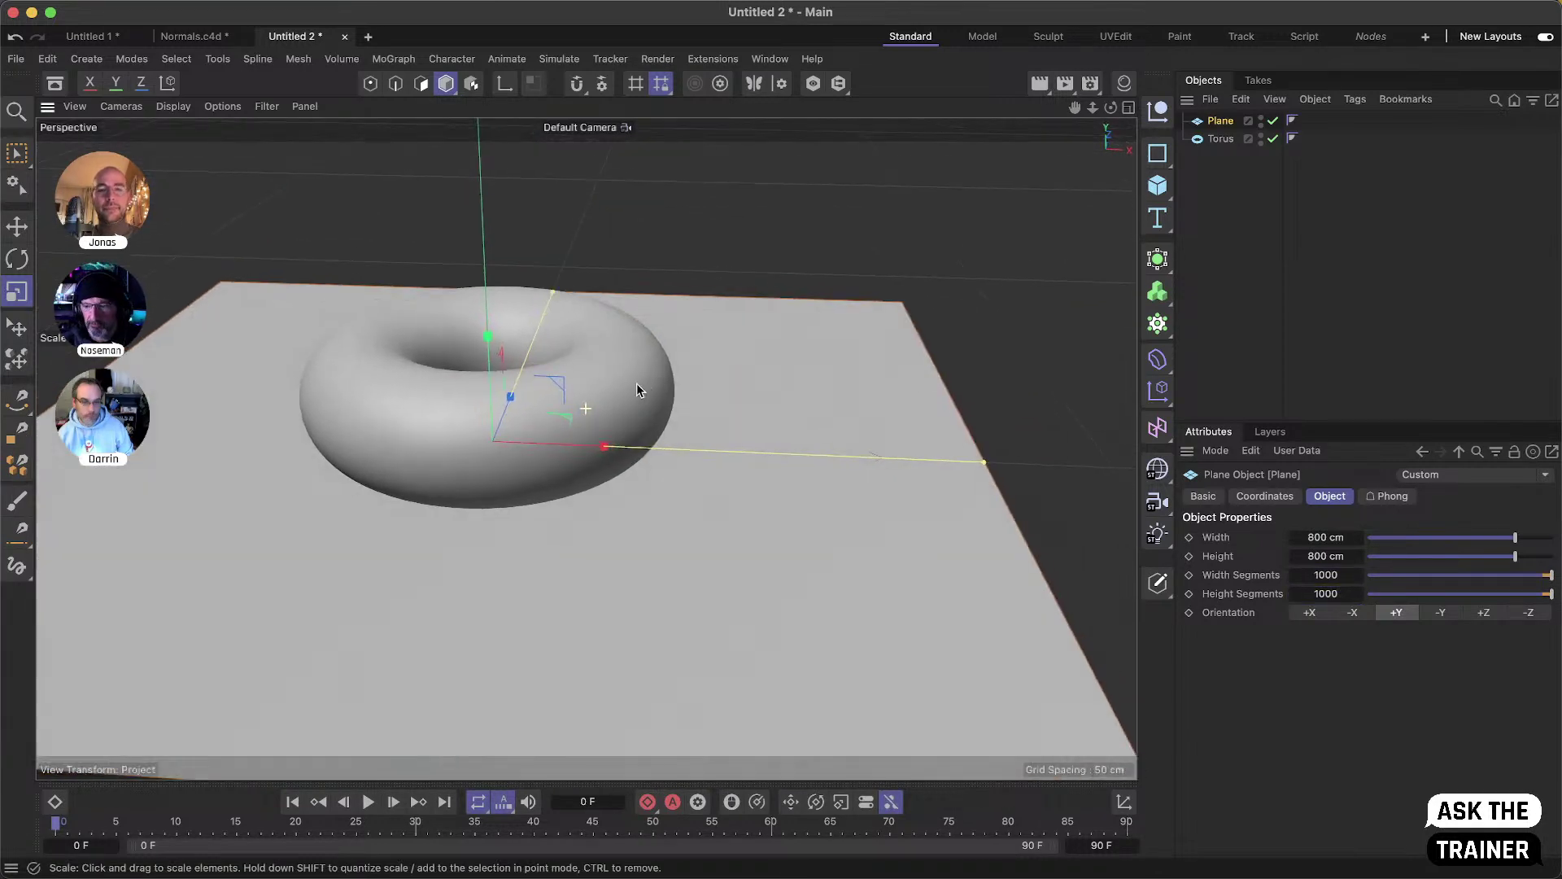
# - Show the Material Manager and set the project's renderer to Redshift
pyautogui.click(1123, 85)
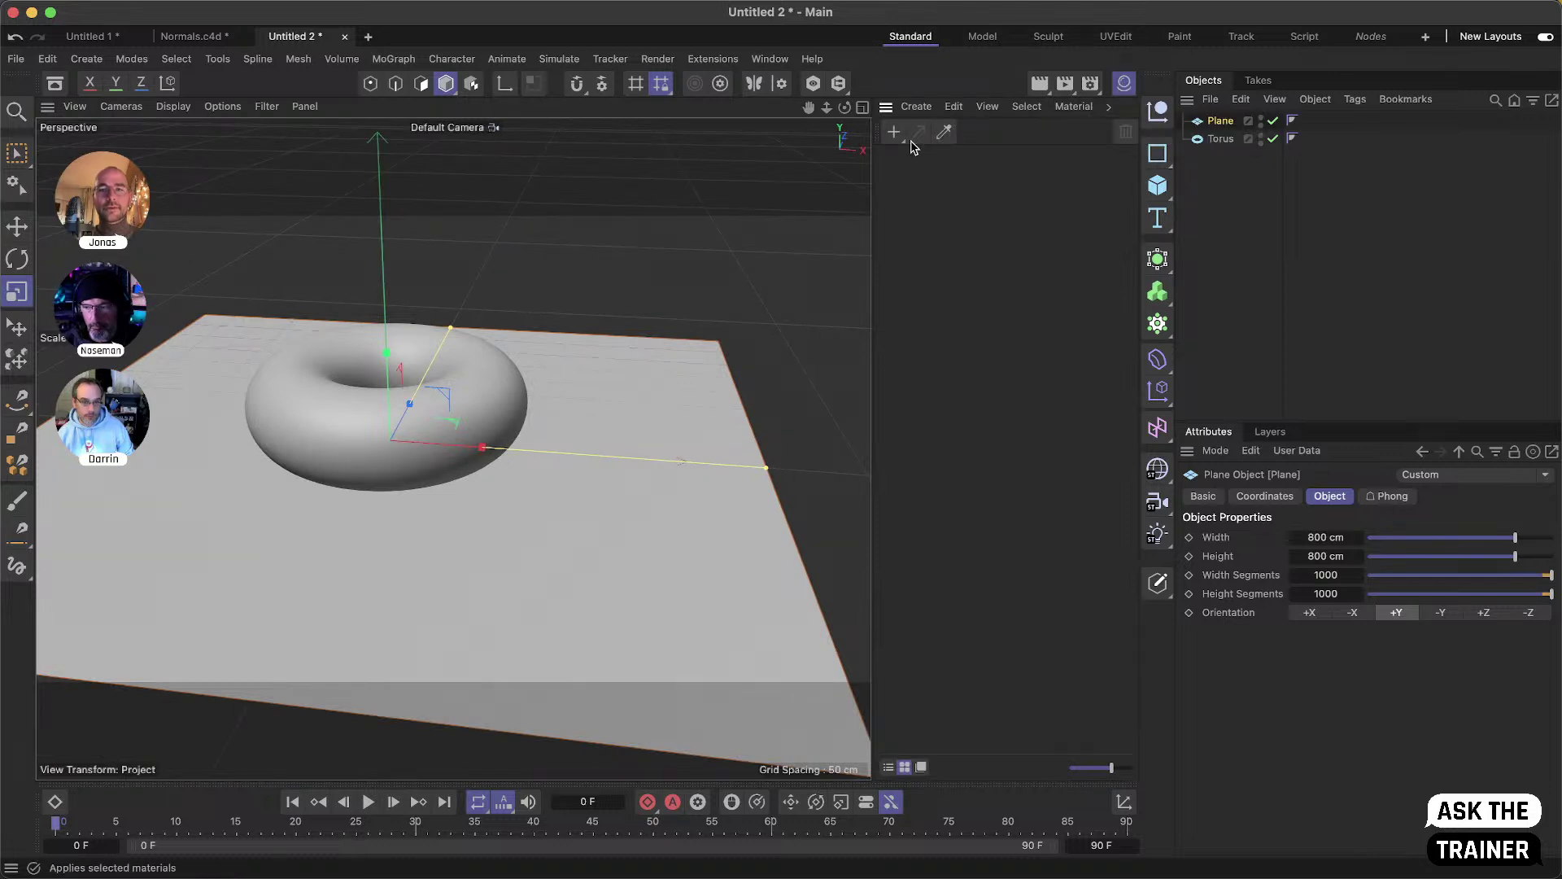
pyautogui.click(1090, 84)
pyautogui.click(1085, 116)
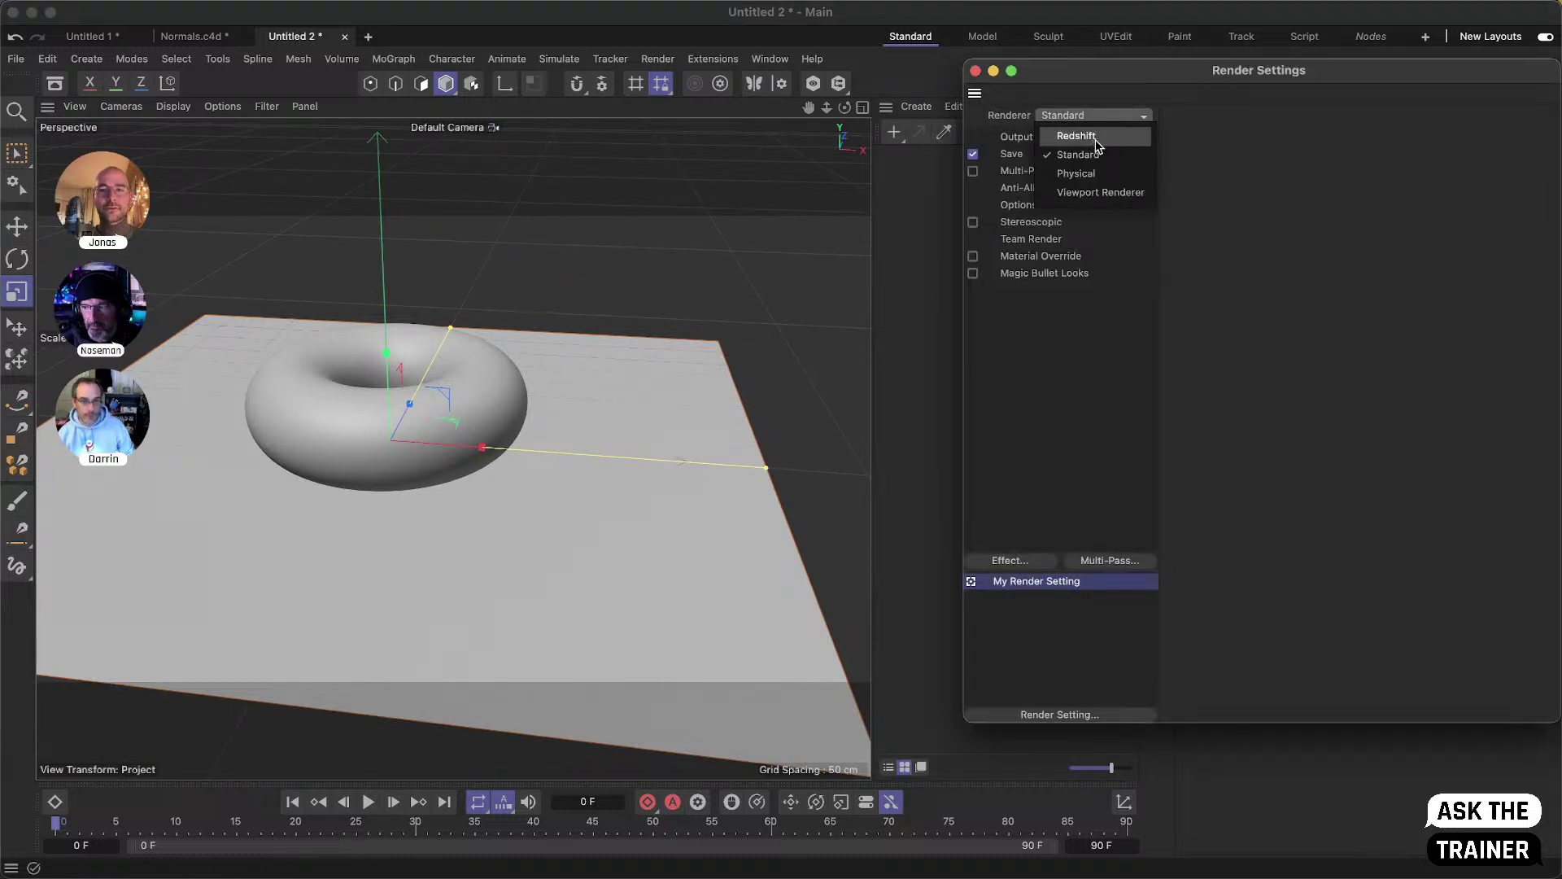
pyautogui.click(1075, 135)
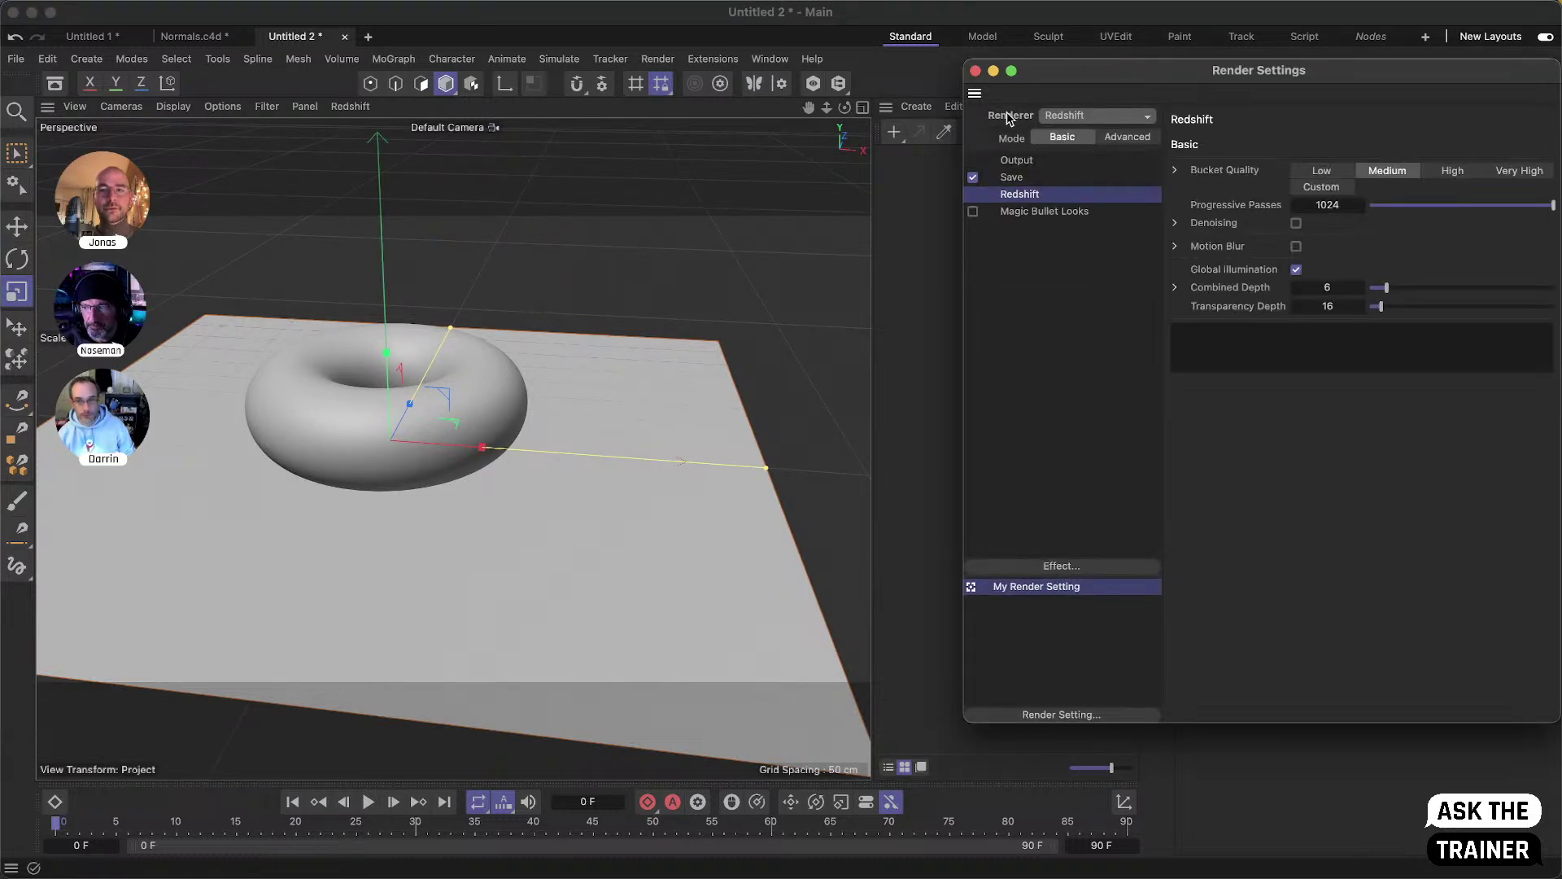
pyautogui.click(976, 72)
# - Create a new Redshift material and assign it to the Torus
pyautogui.doubleClick(905, 179)
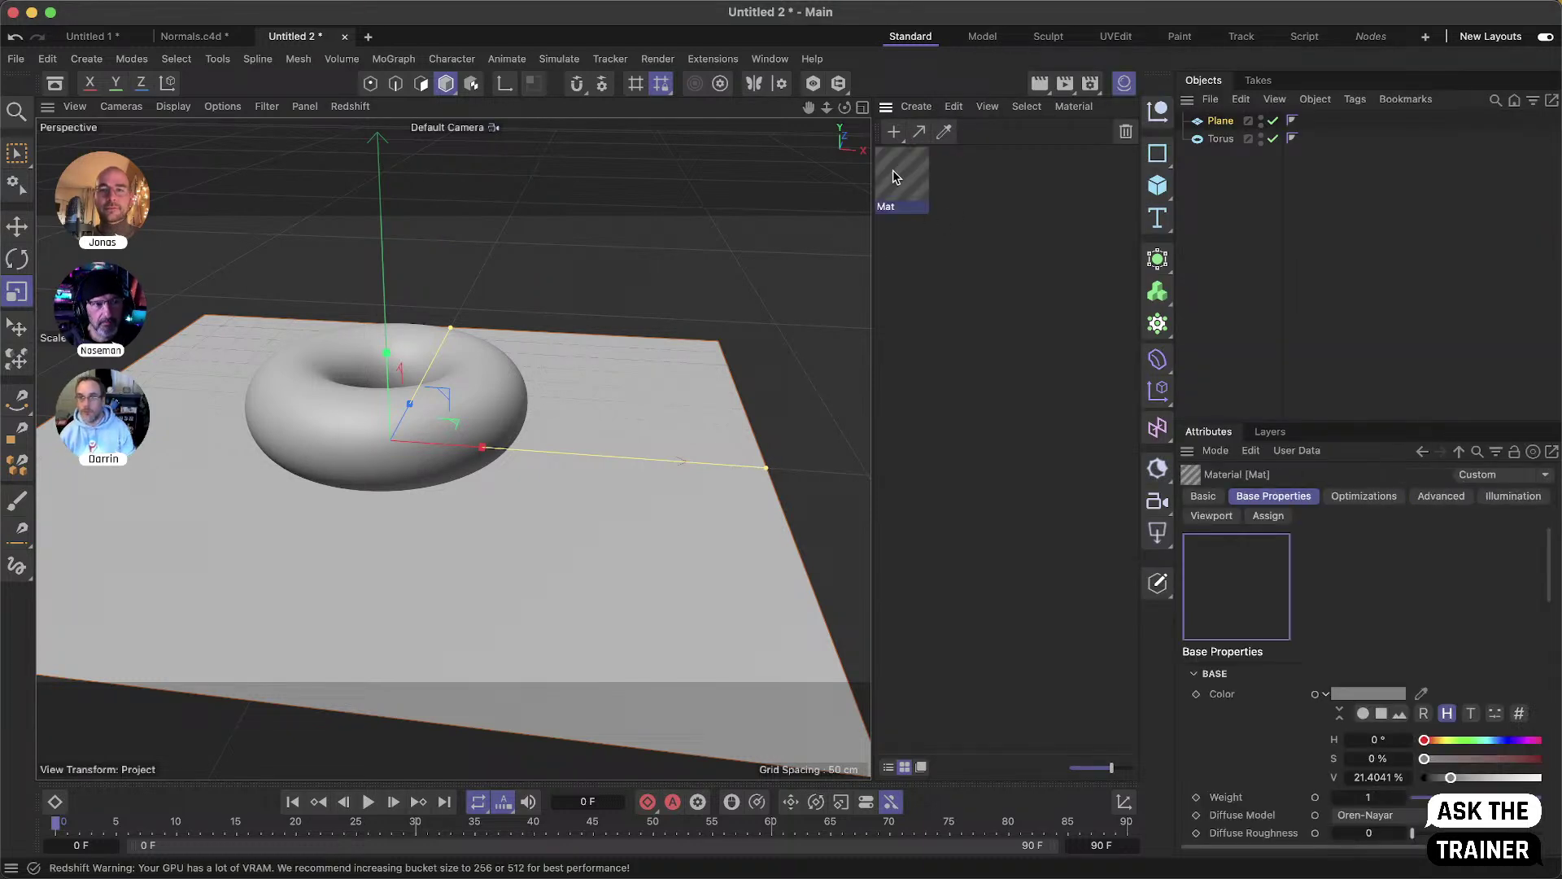
pyautogui.moveTo(909, 181); pyautogui.dragTo(1314, 142)
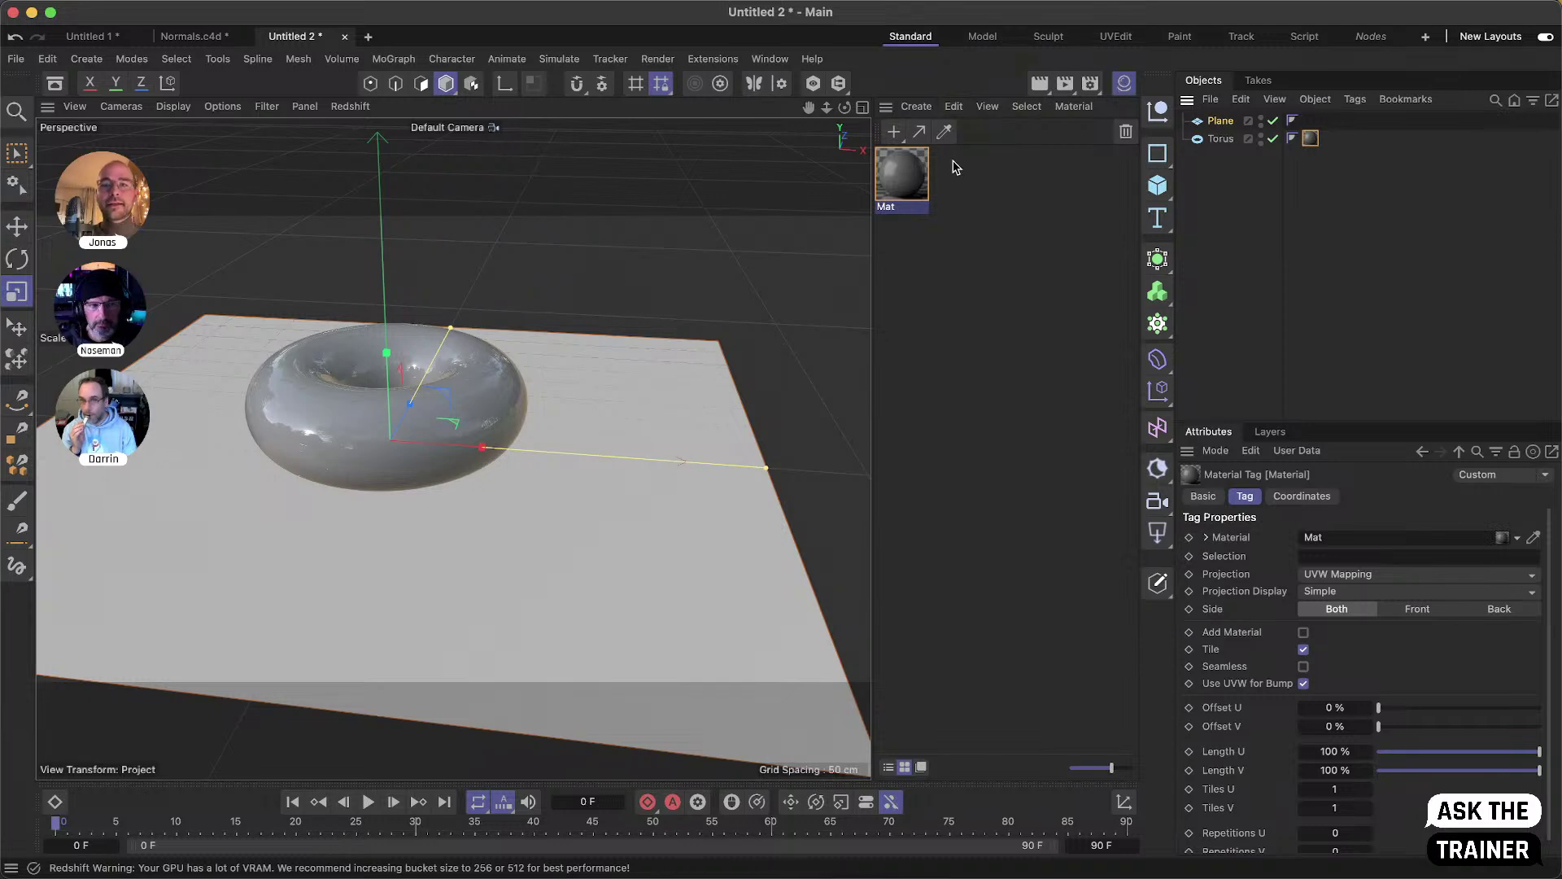
# - Switch to the Nodes layout and set the material's base color brightness to 84%
pyautogui.click(1370, 45)
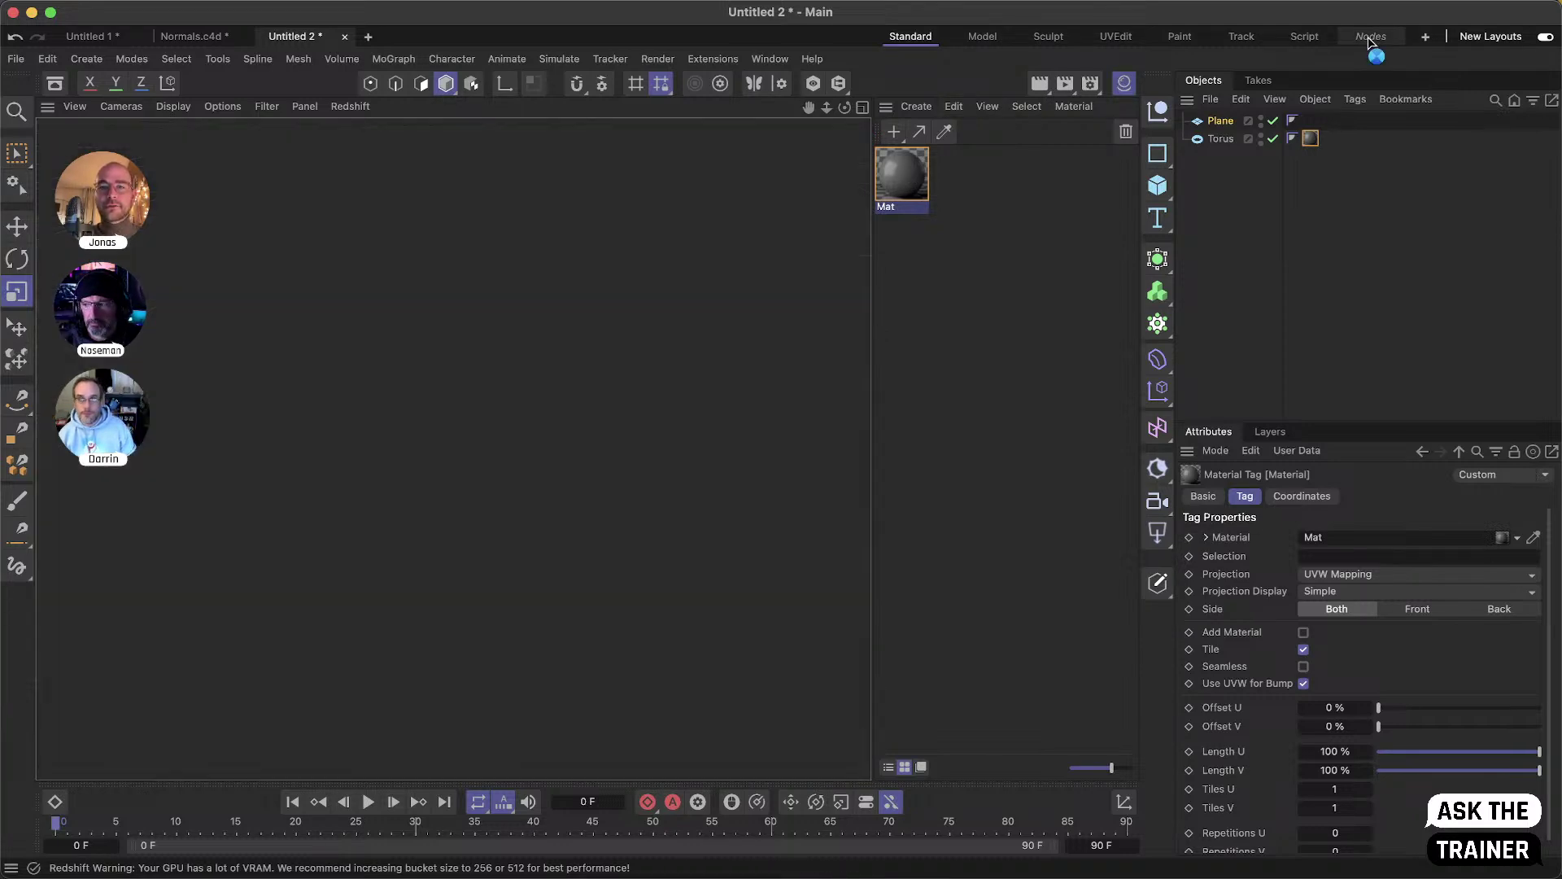
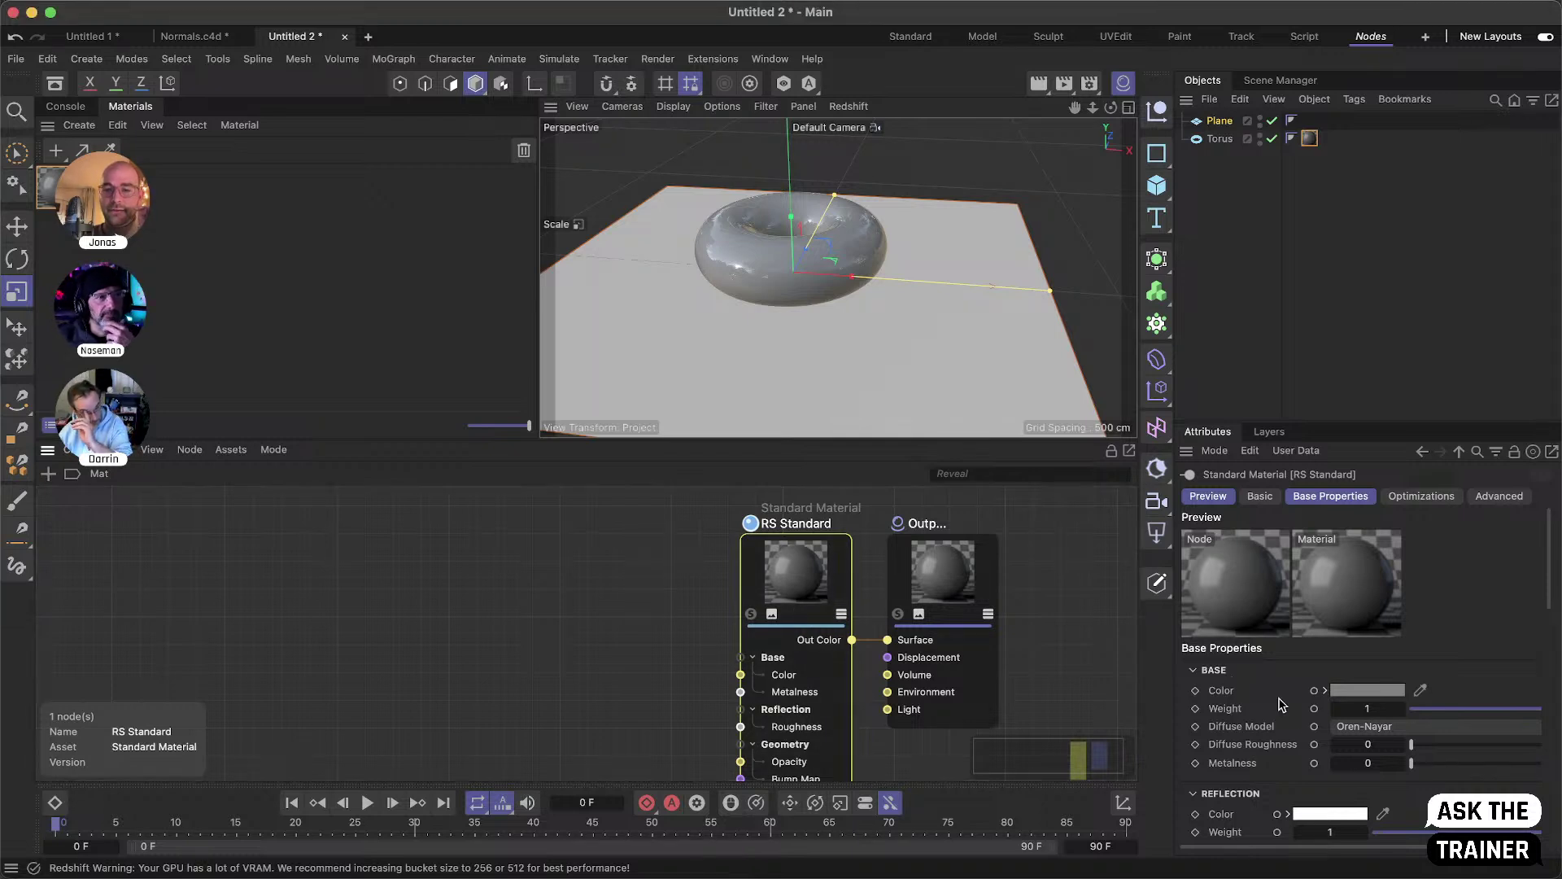
pyautogui.click(1325, 691)
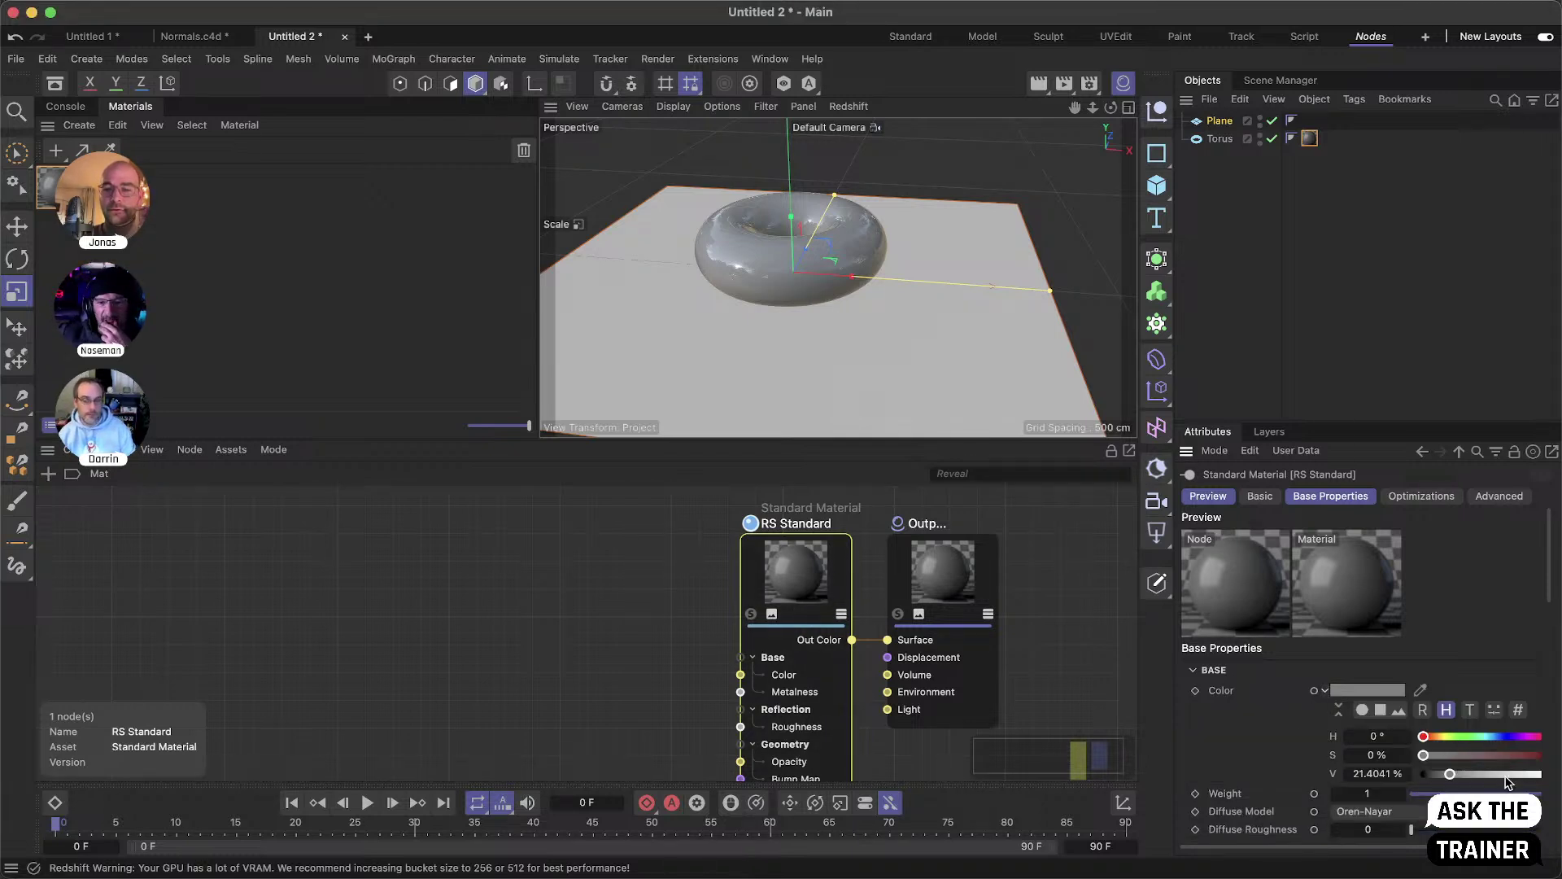
pyautogui.moveTo(1507, 775); pyautogui.dragTo(1533, 779)
# - Find the Tiles texture node and add it to the material graph beside the RS Standard node
pyautogui.click(285, 606)
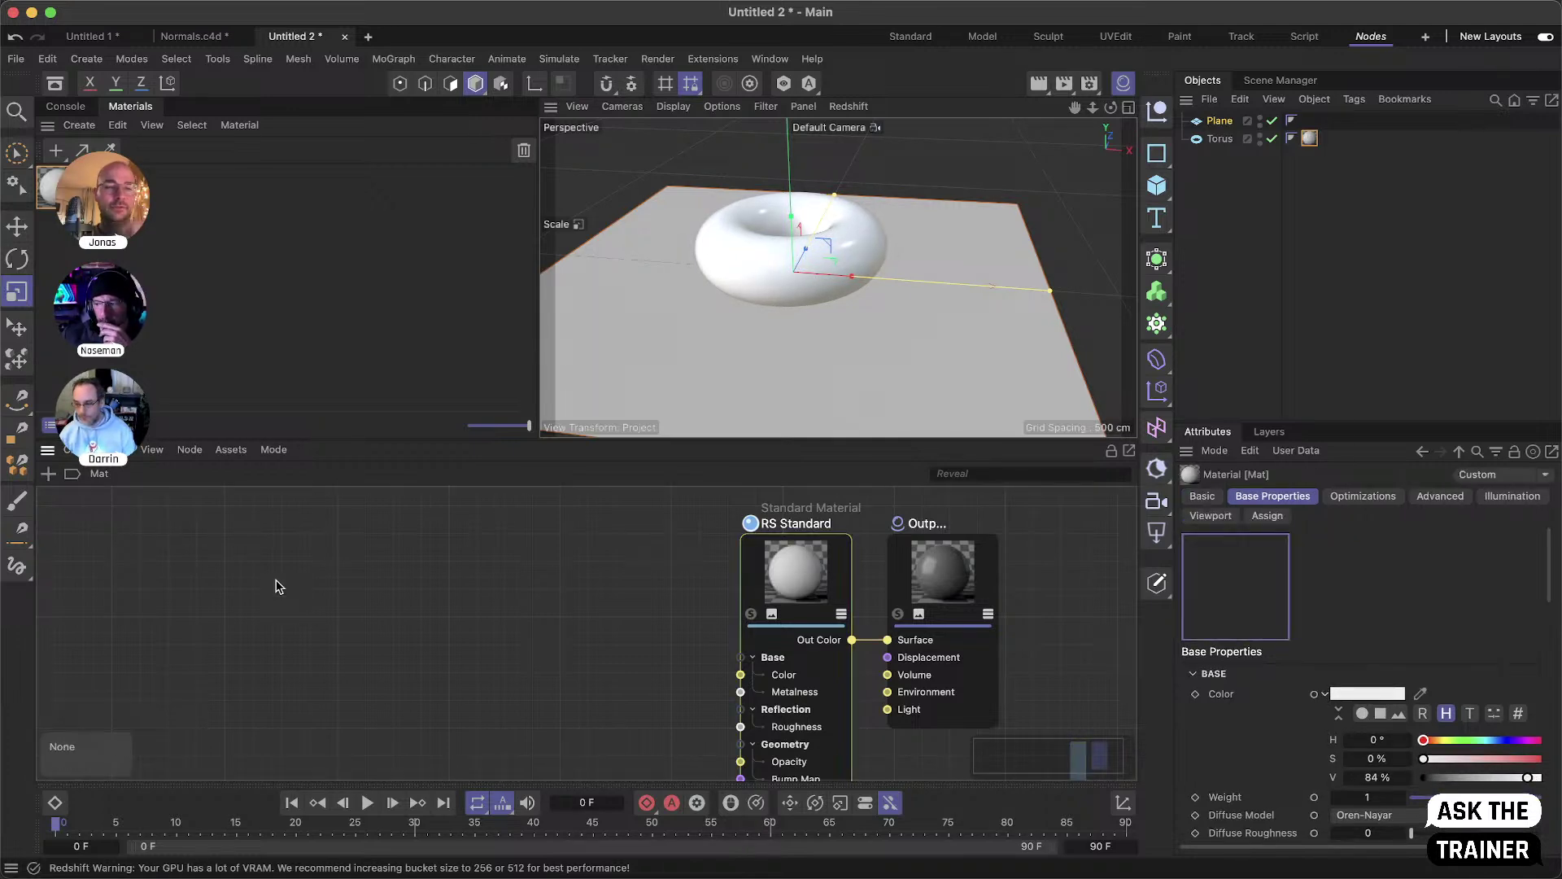
pyautogui.rightClick(277, 585)
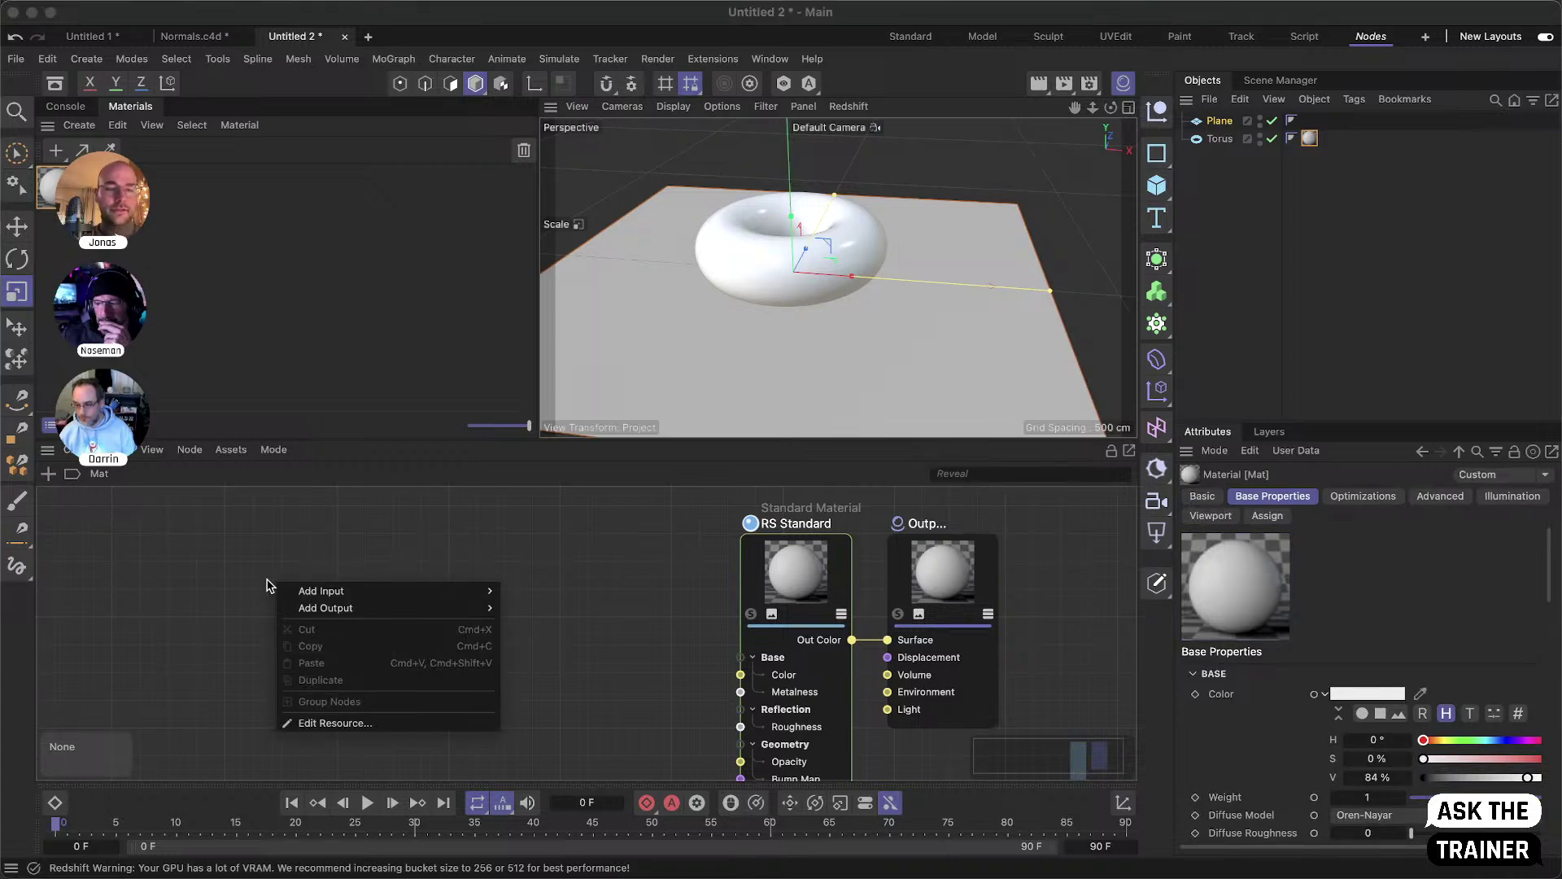
pyautogui.doubleClick(267, 580)
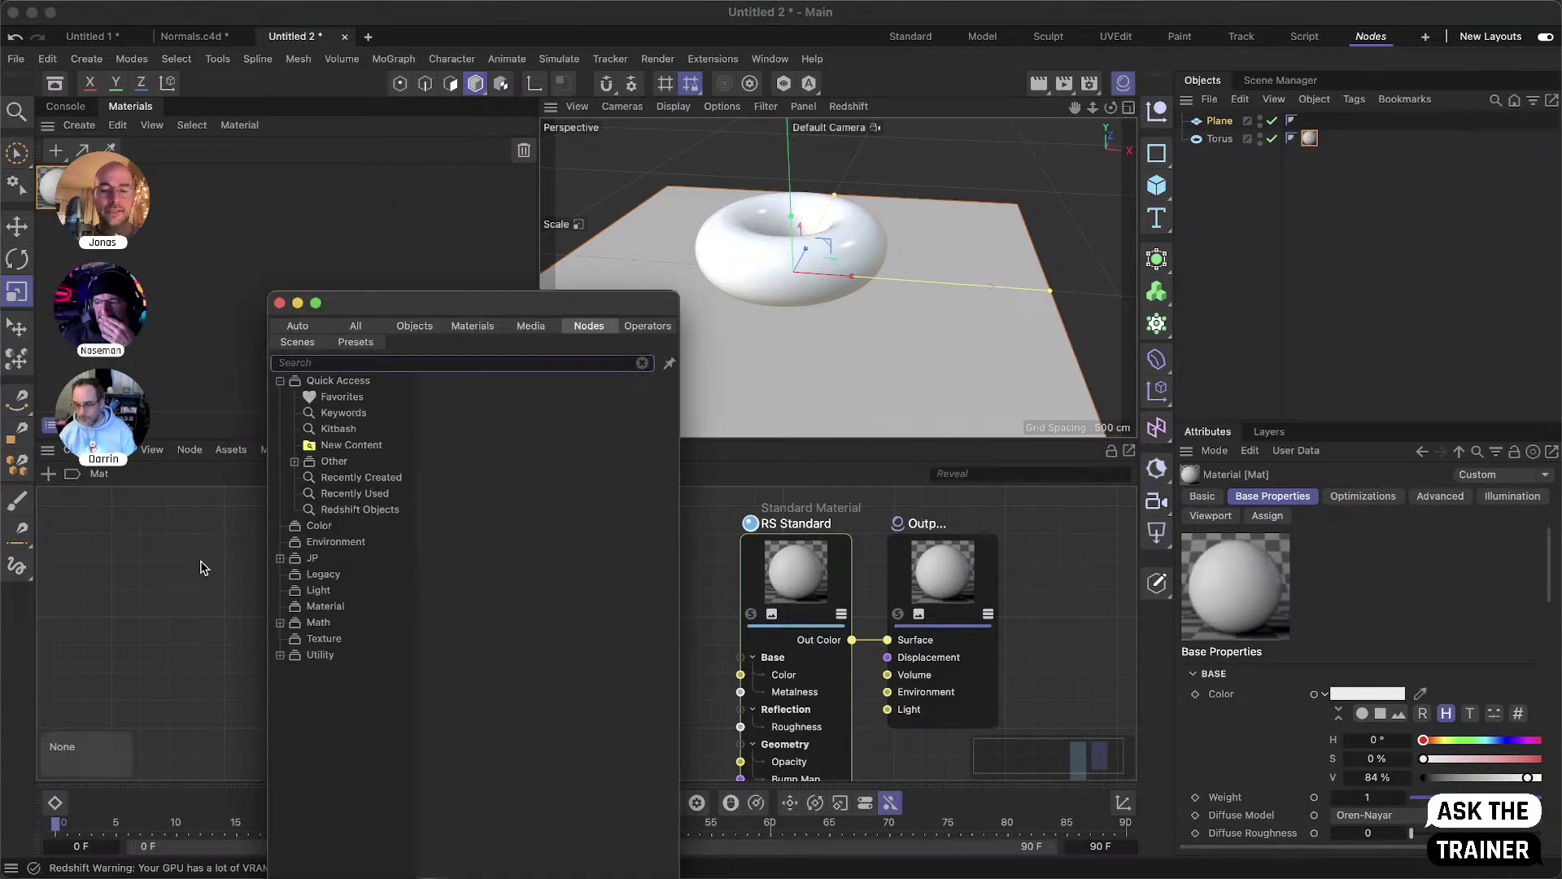
pyautogui.write('ti')
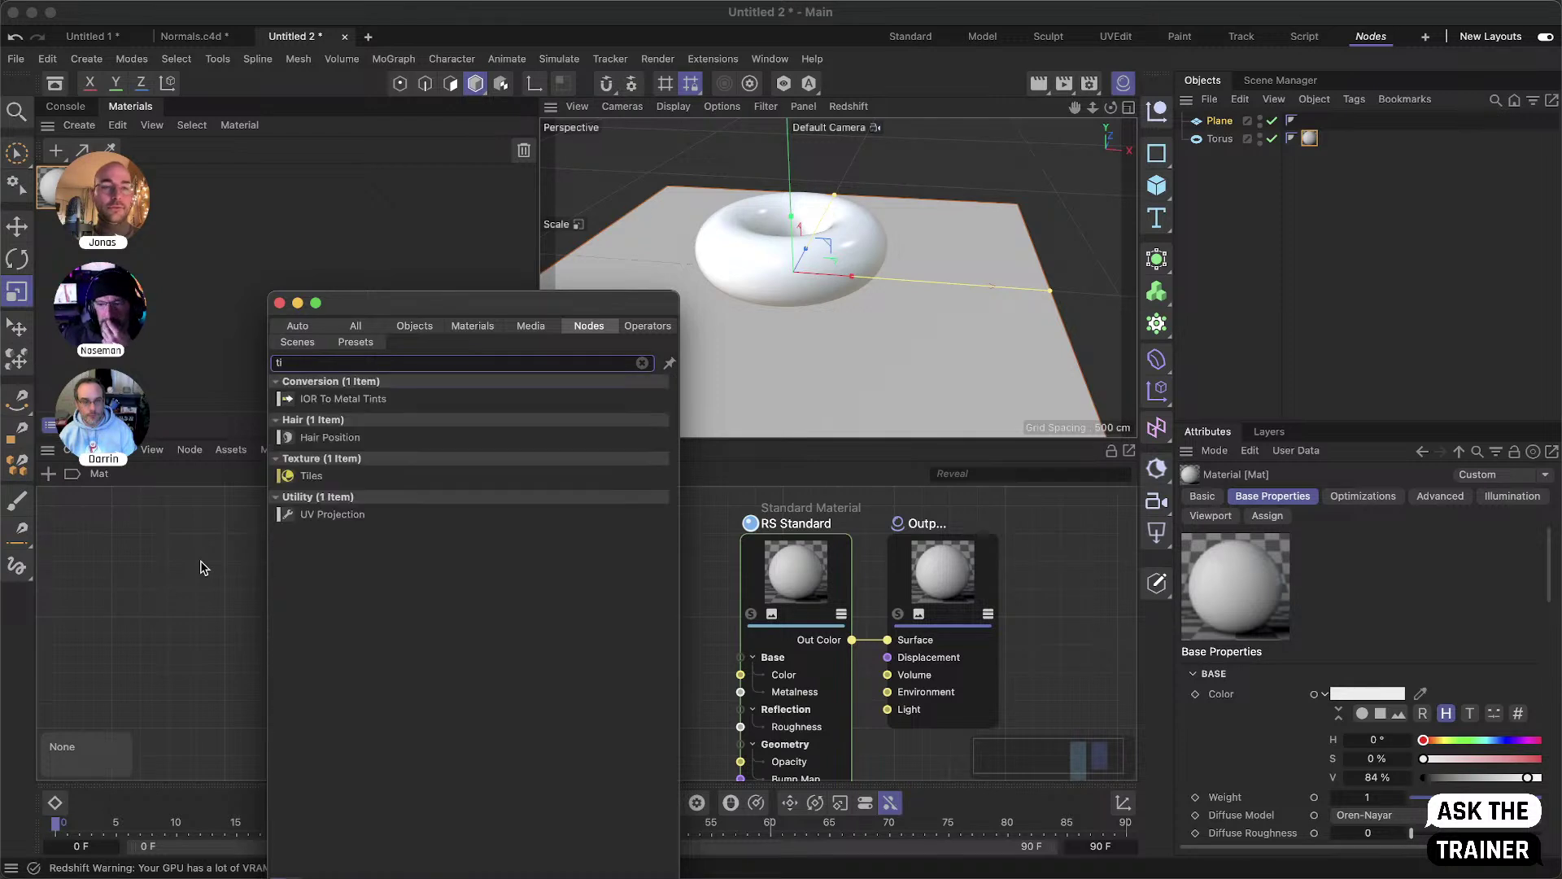
pyautogui.write('los')
pyautogui.press('BackSpace')
pyautogui.press('BackSpace')
pyautogui.press('BackSpace')
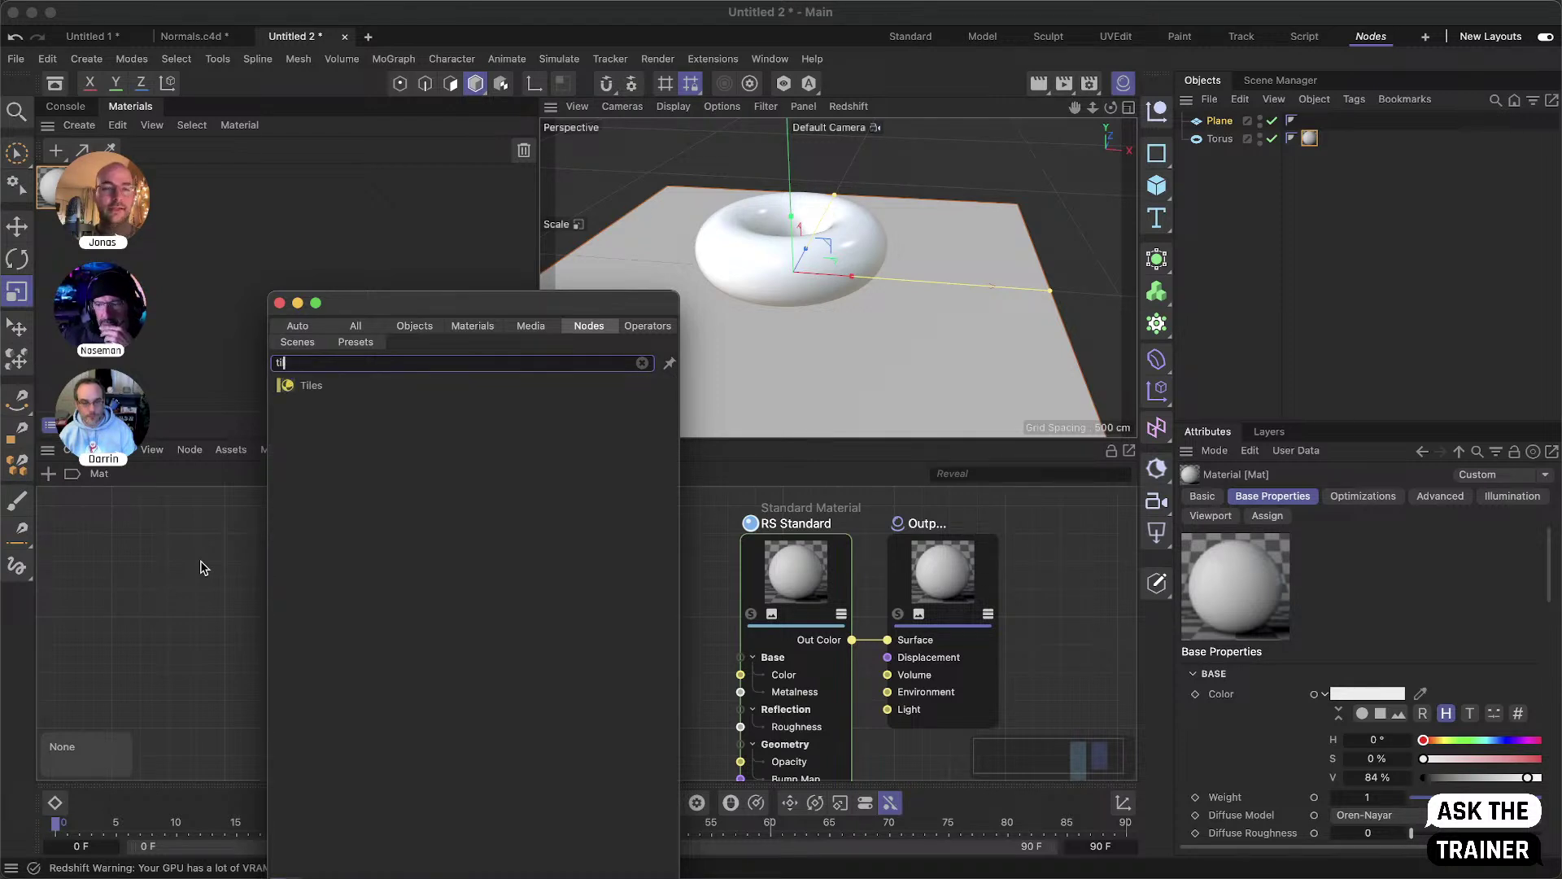
pyautogui.write('les')
pyautogui.moveTo(311, 385); pyautogui.dragTo(428, 603)
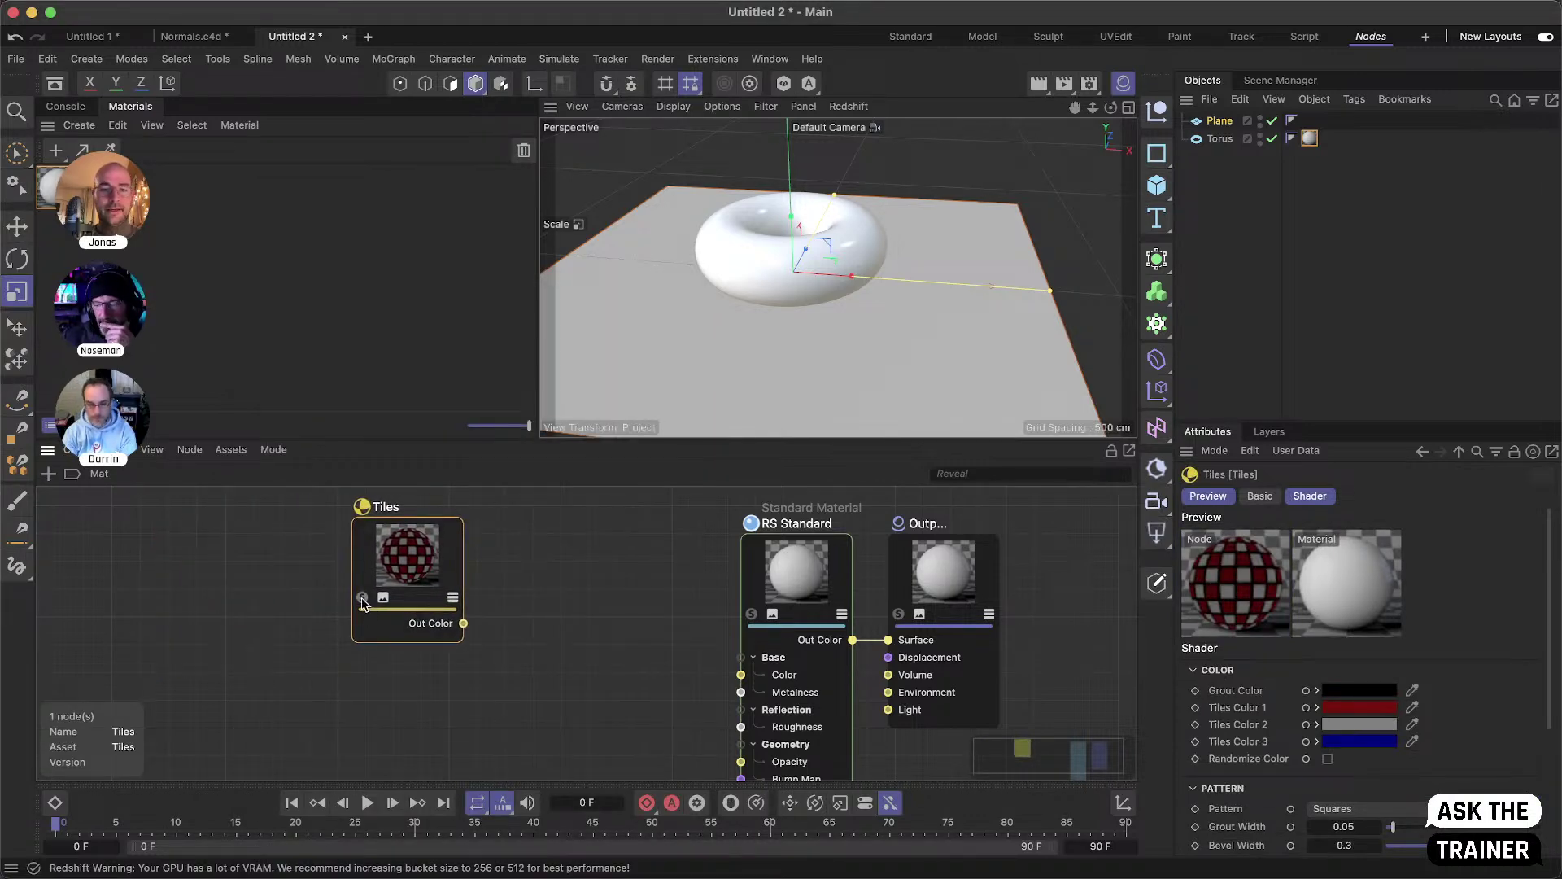
# - Solo the Tiles node and start the Redshift render in the viewport
pyautogui.click(362, 598)
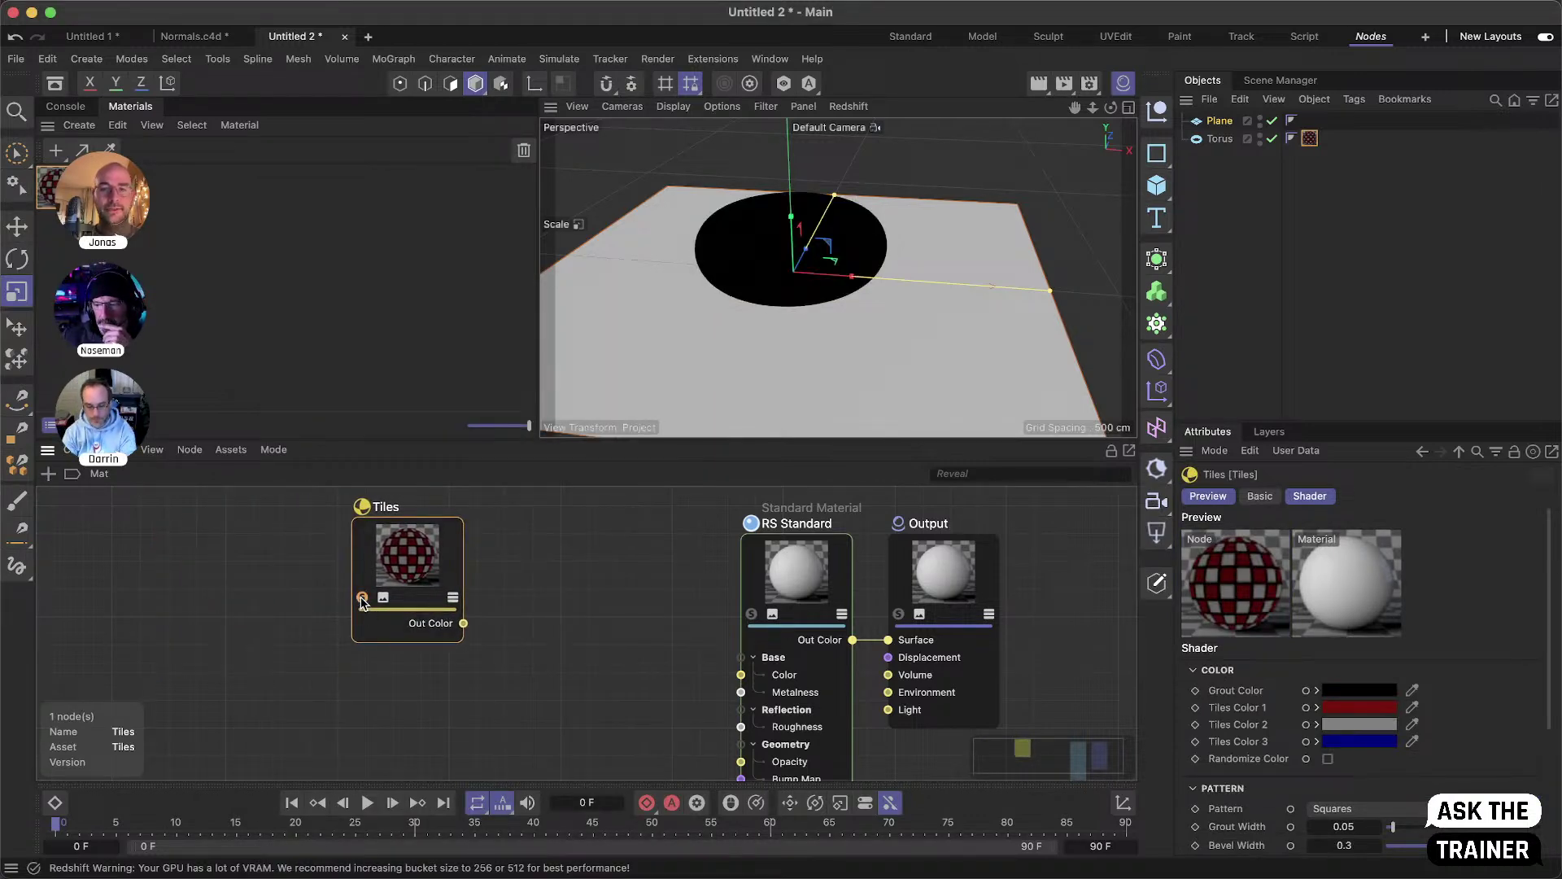
pyautogui.click(848, 106)
pyautogui.click(873, 140)
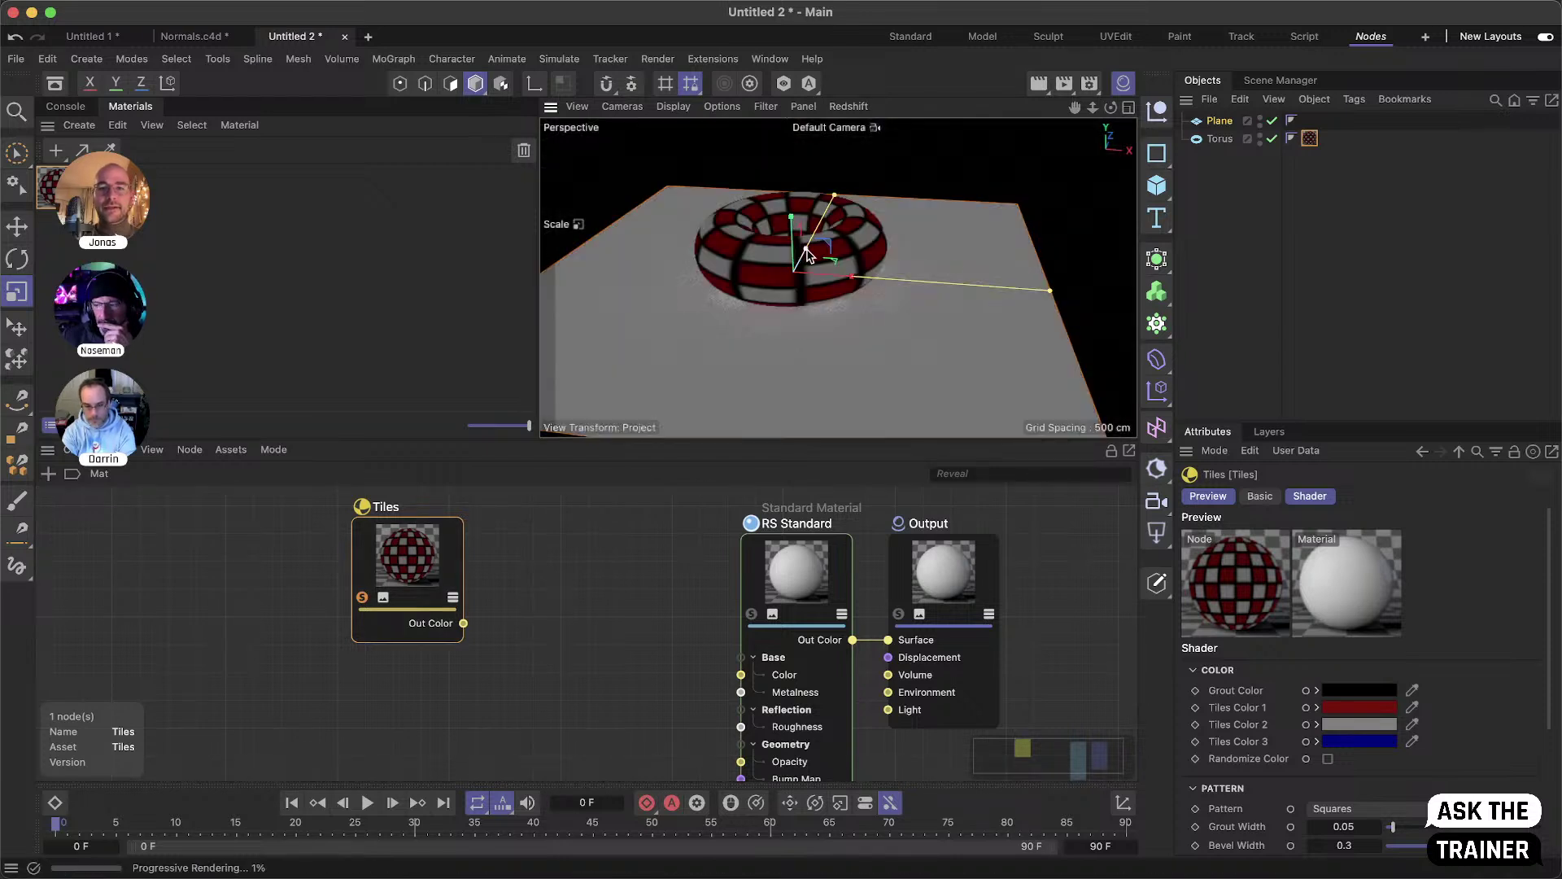
# - Disable the Plane so that only the Torus is rendered
pyautogui.scroll(5, 816, 252)
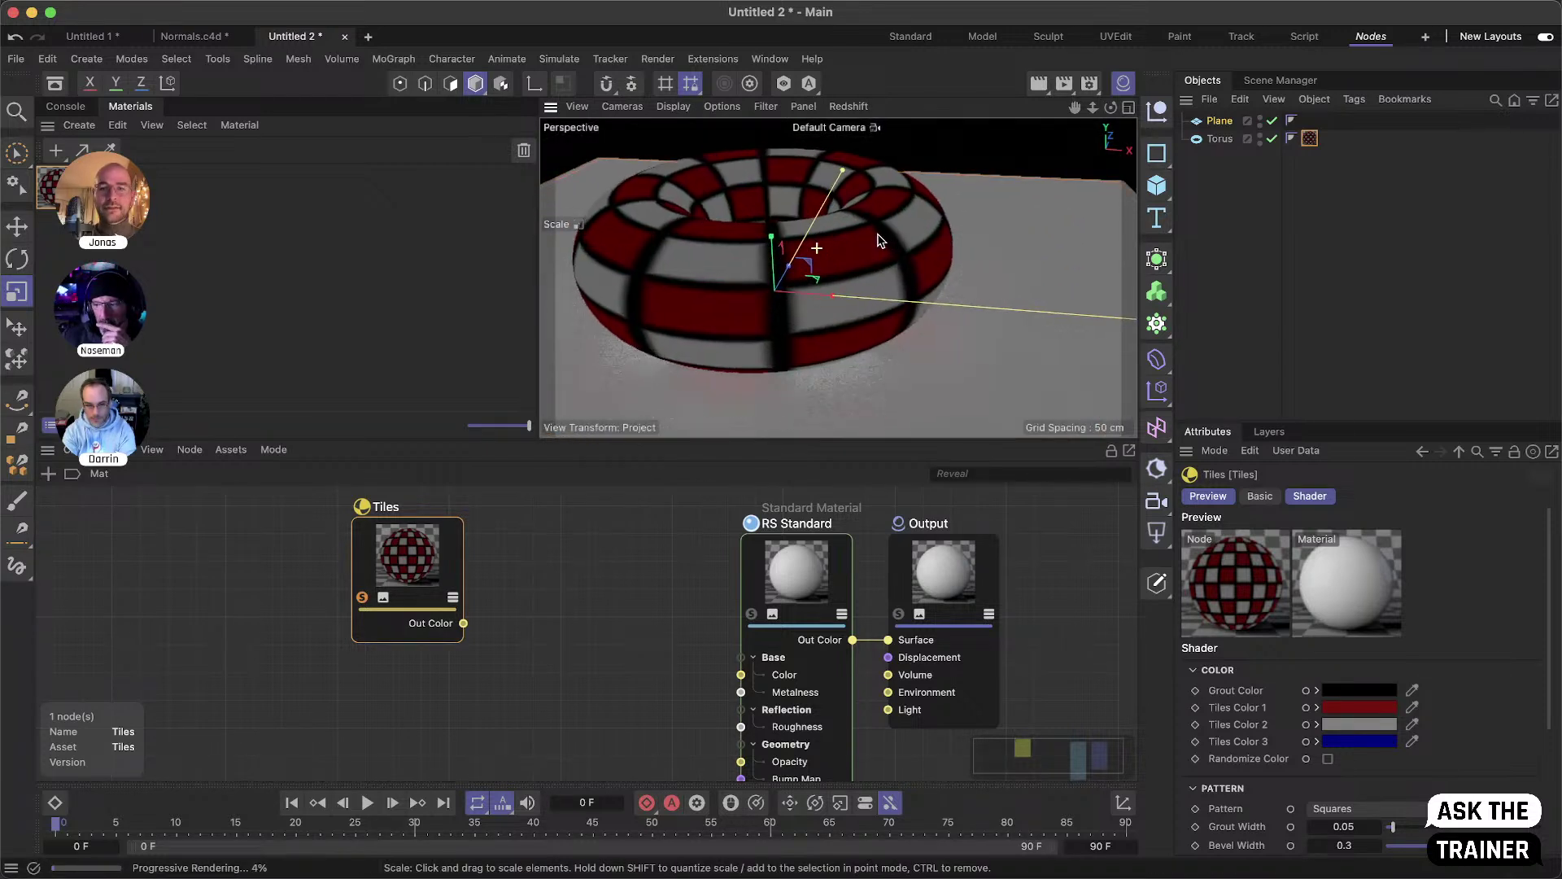
pyautogui.keyDown('alt'); pyautogui.moveTo(839, 245); pyautogui.dragTo(860, 259, button='middle'); pyautogui.keyUp('alt')
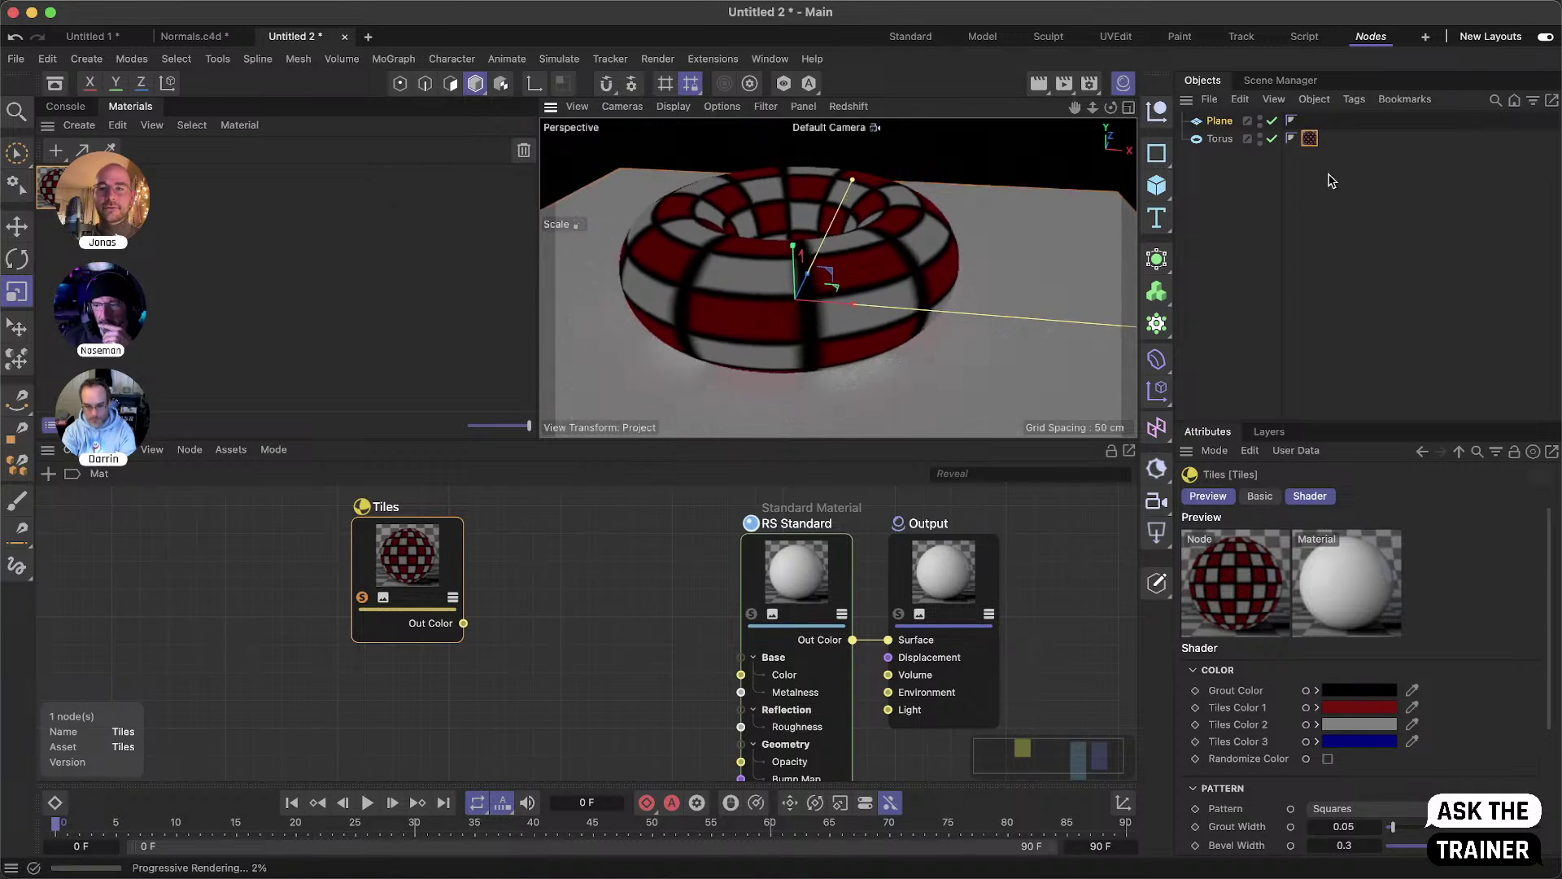
pyautogui.click(1274, 122)
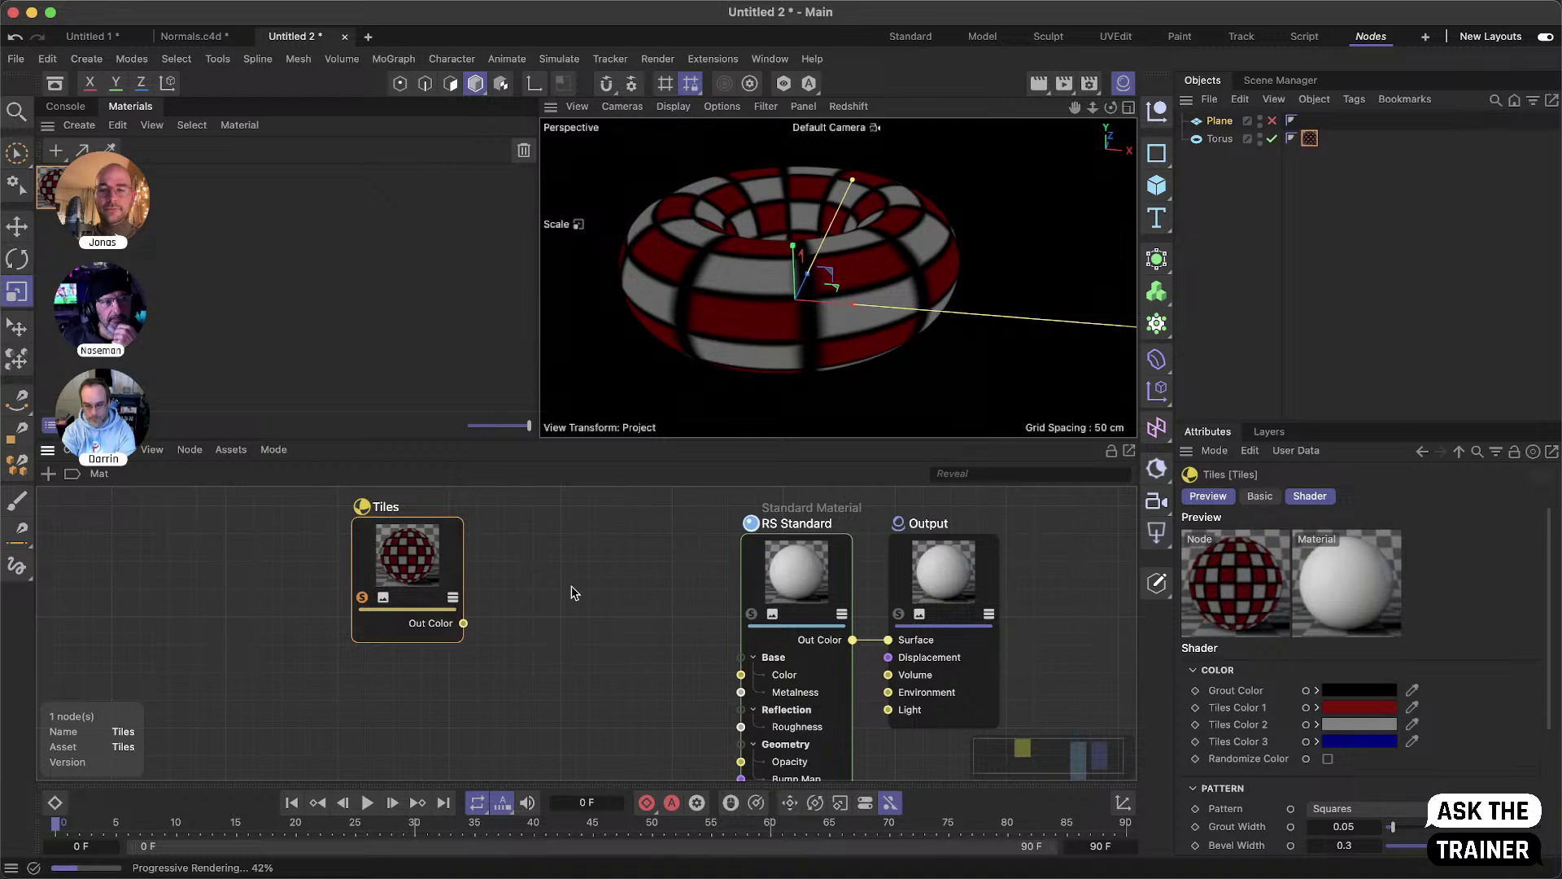
# - Preview the Tiles patterns on the Torus one after another, from Brick 1 through Radial Lines 2
pyautogui.scroll(-3, 1474, 647)
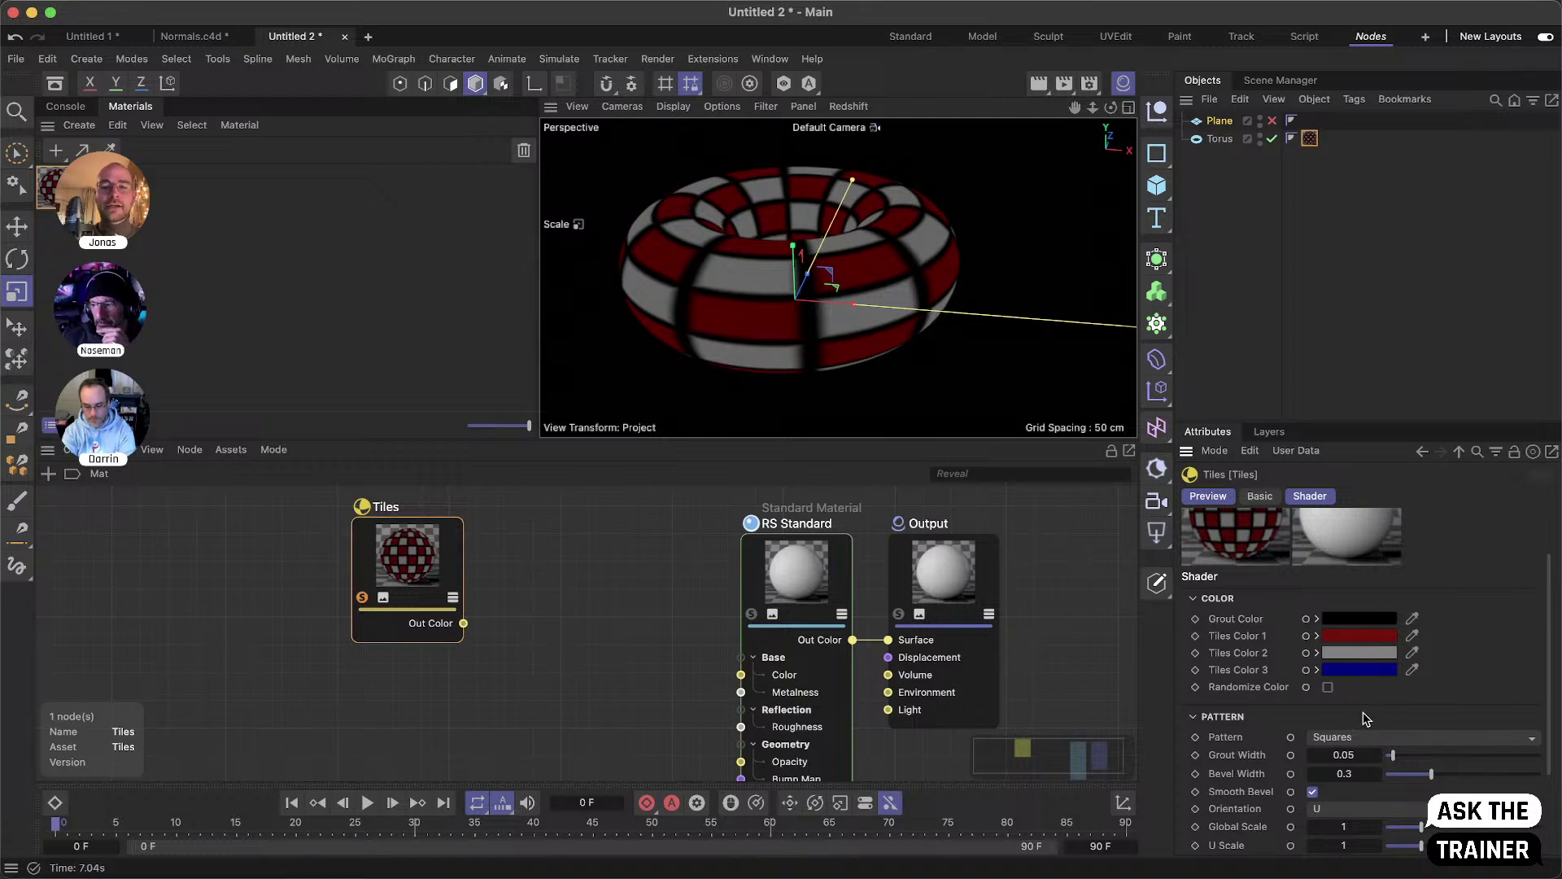
pyautogui.click(1339, 738)
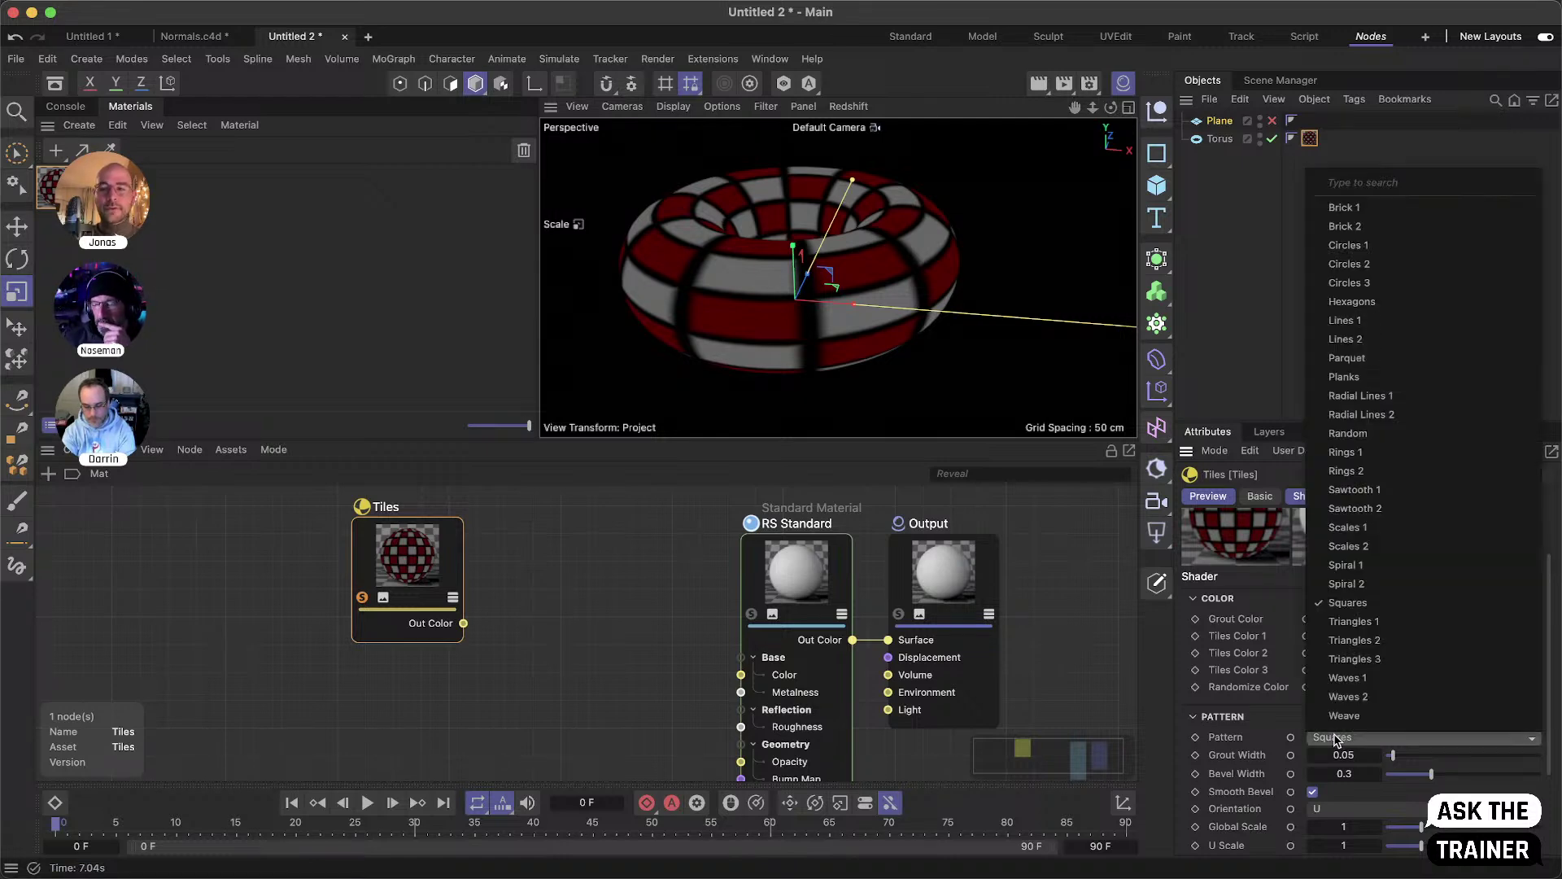
pyautogui.click(1367, 209)
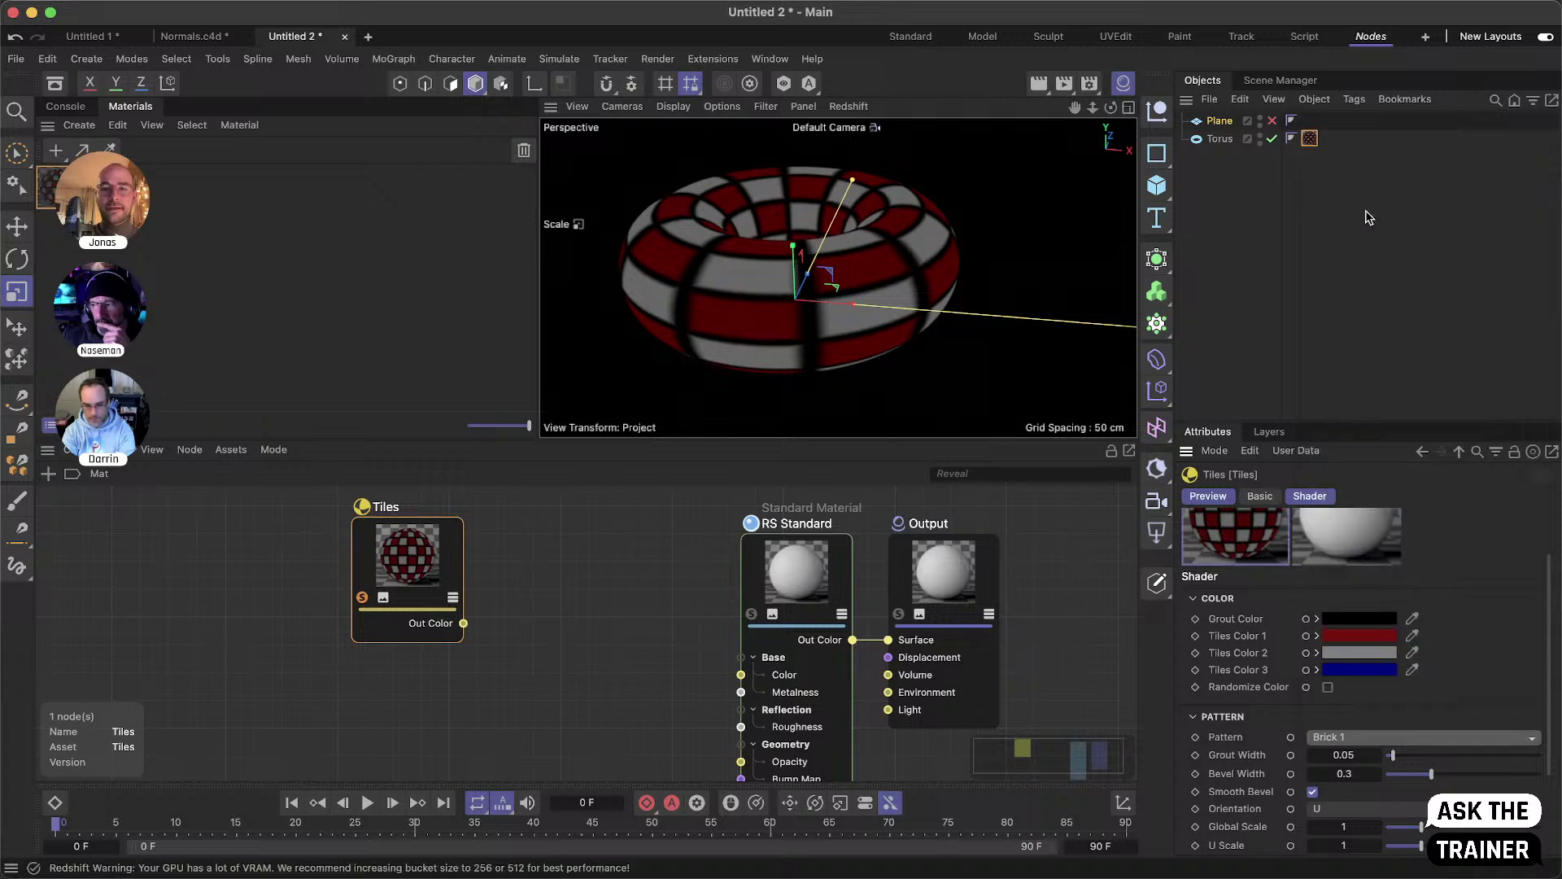
pyautogui.press('Down')
pyautogui.press('Down')
pyautogui.press('Down')
pyautogui.press('Down')
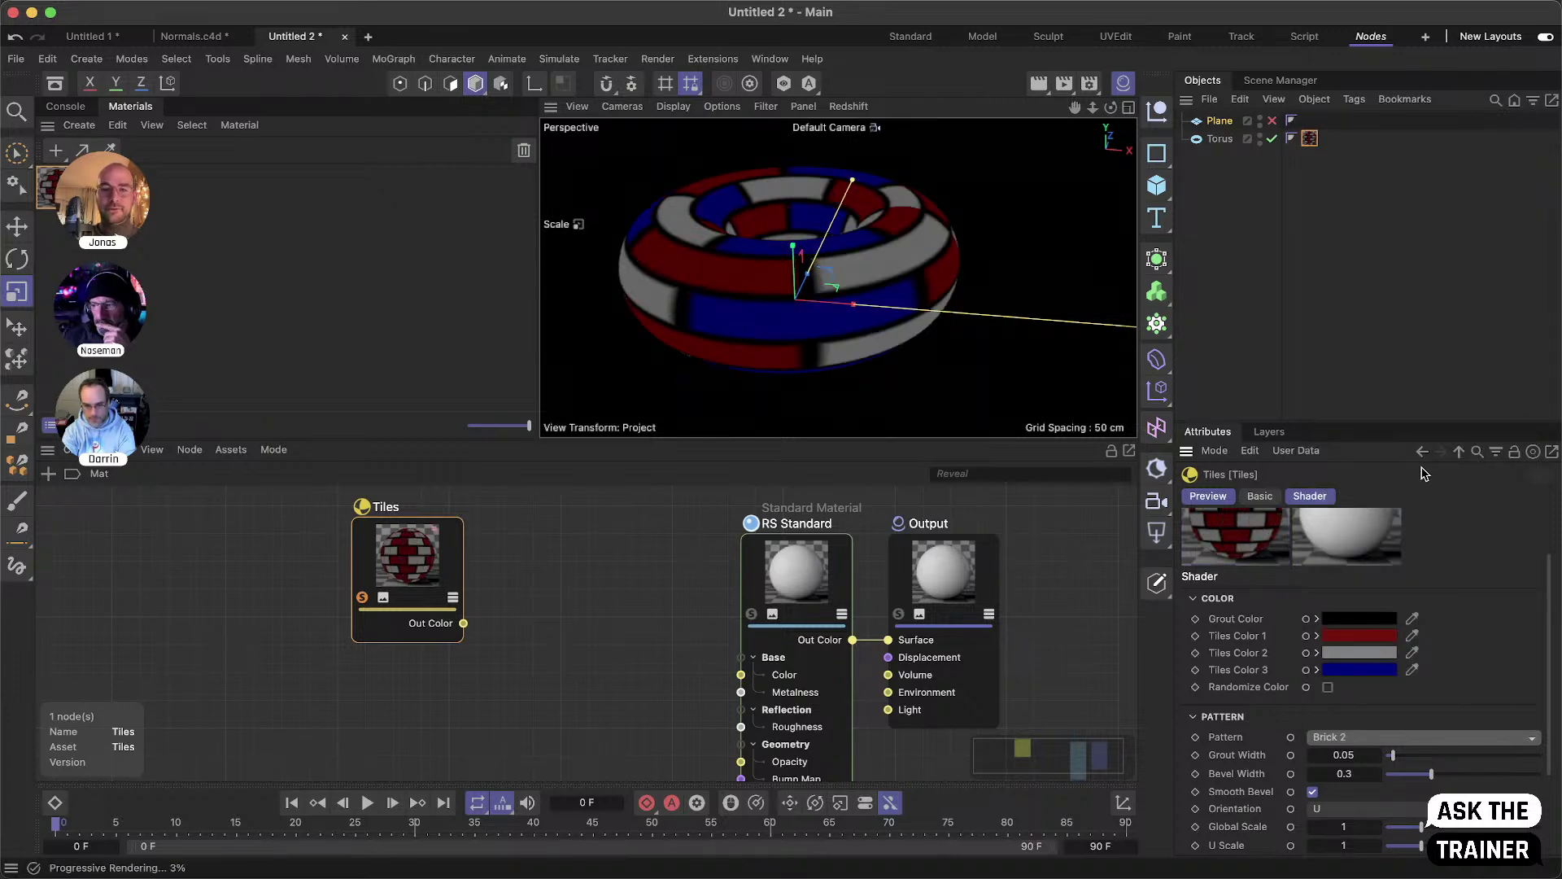
pyautogui.press('Down')
pyautogui.press('Down')
pyautogui.press('Down')
pyautogui.press('Down')
pyautogui.press('Down')
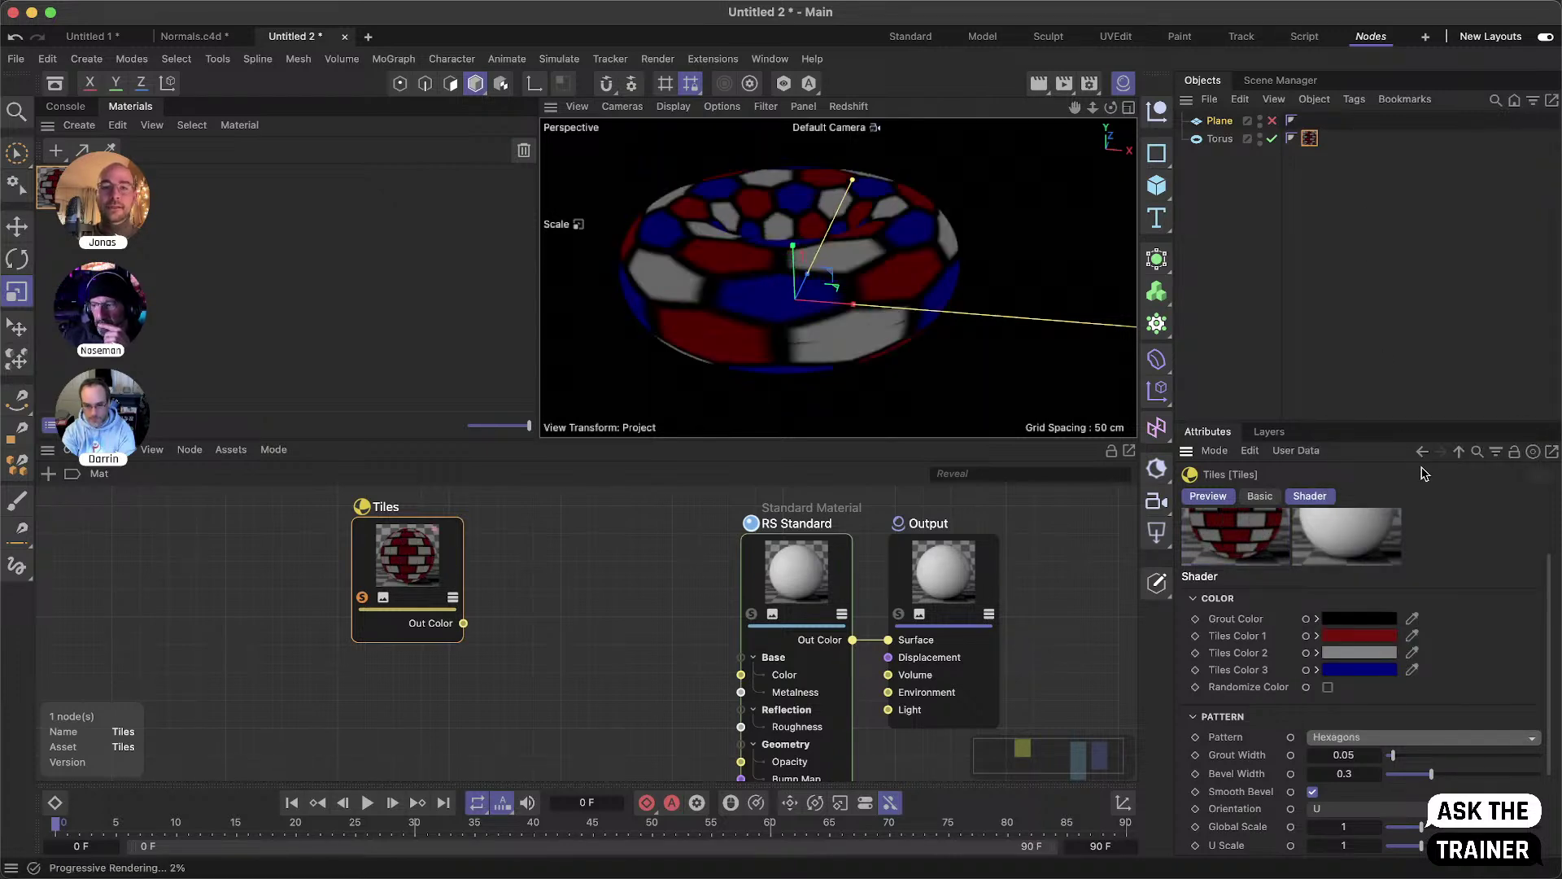
pyautogui.press('Down')
pyautogui.press('Down')
pyautogui.press('Down')
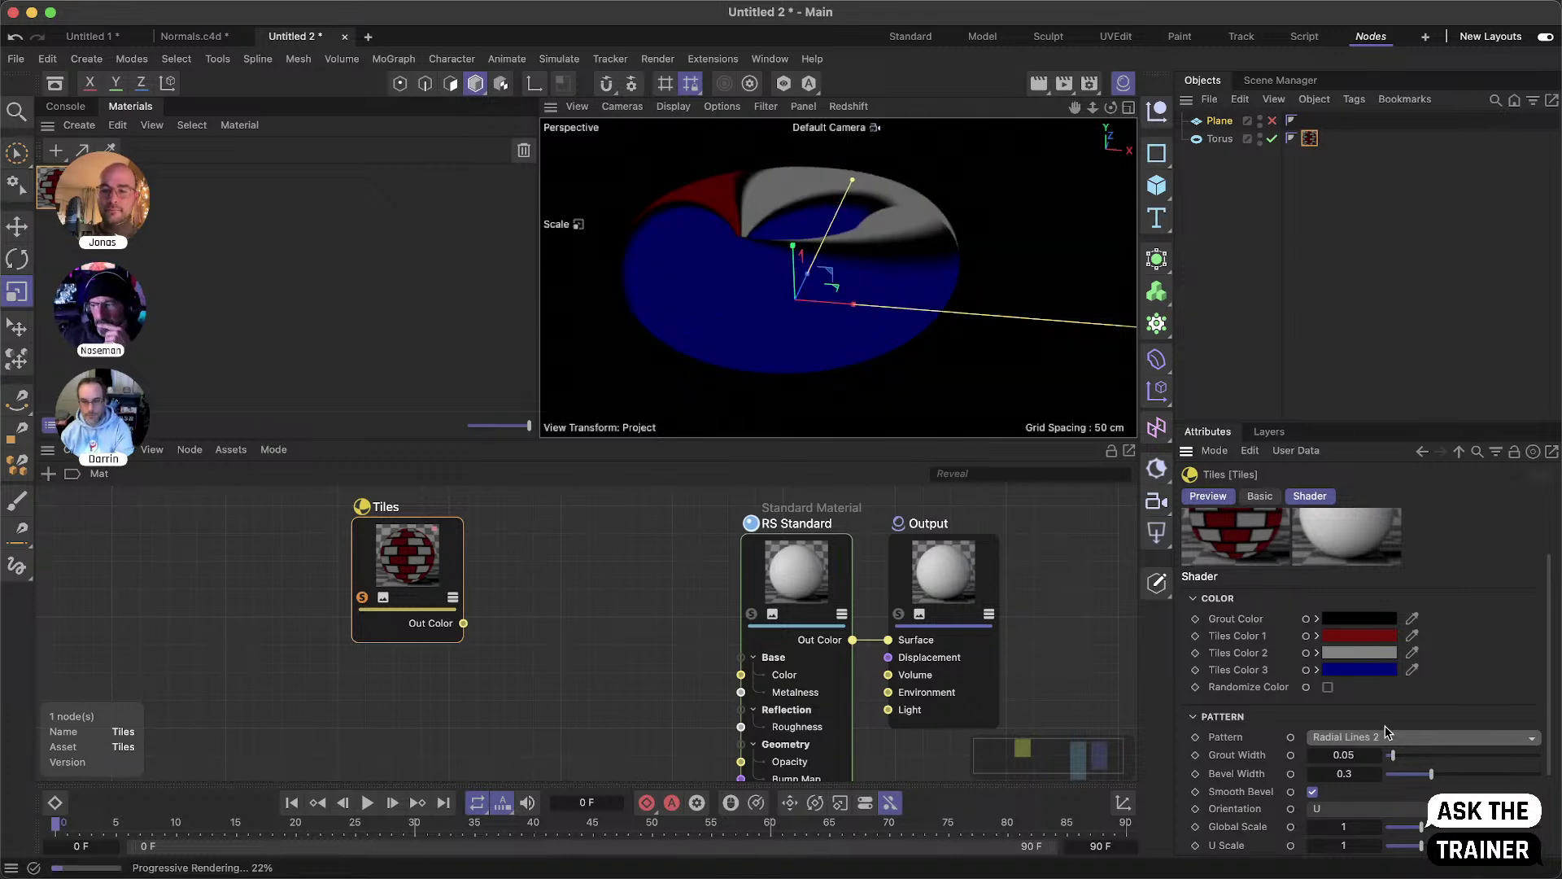
# - Set the Tiles pattern to Random and reduce its grout width and bevel width to 0
pyautogui.click(1424, 736)
pyautogui.click(1384, 435)
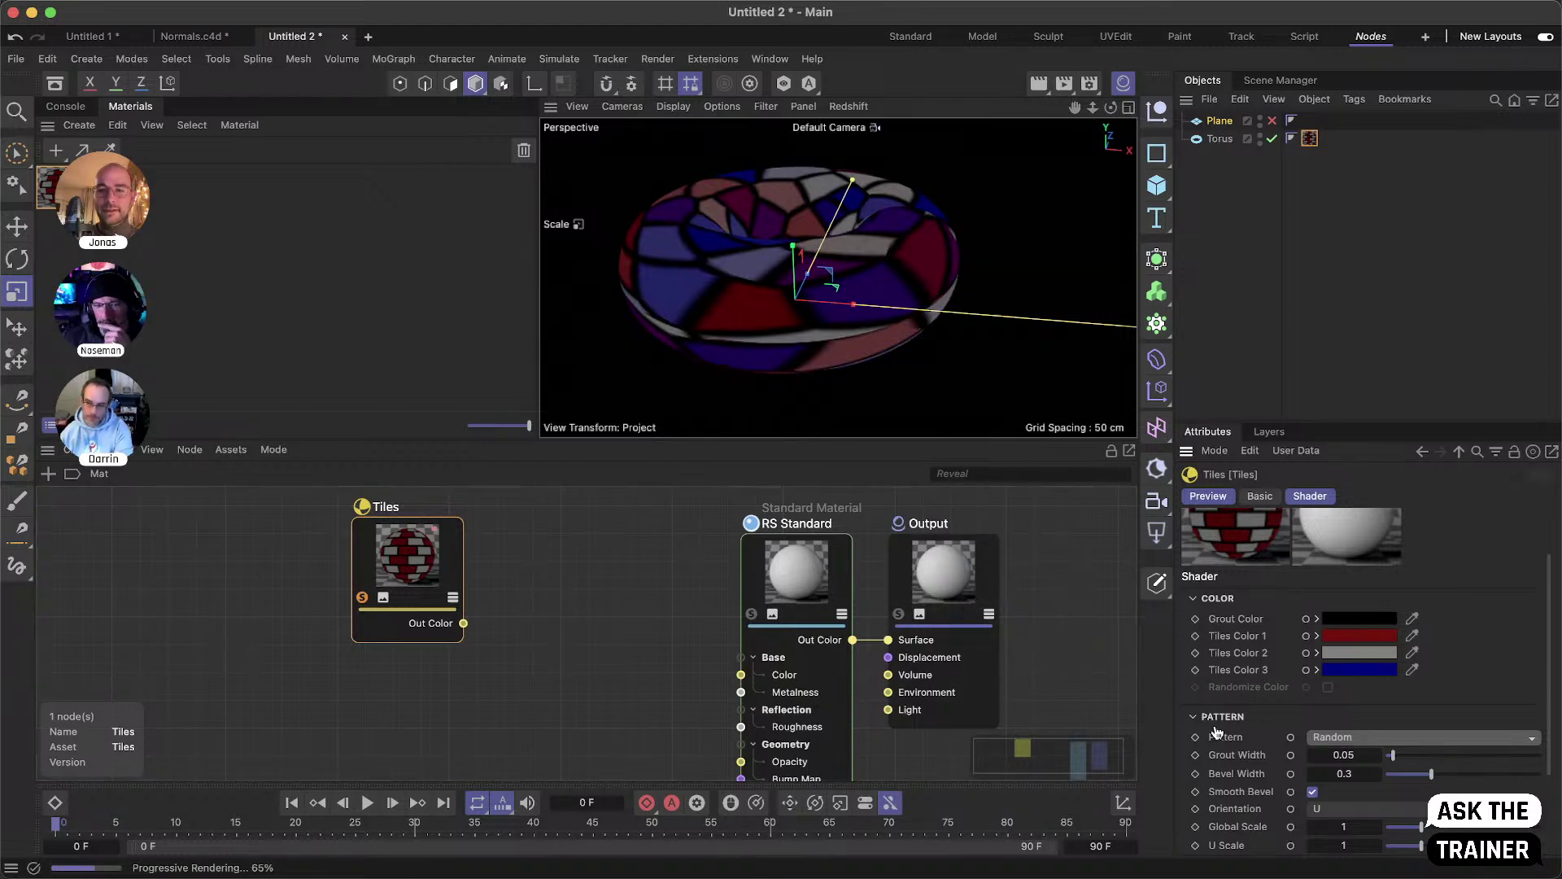
pyautogui.moveTo(1395, 759); pyautogui.dragTo(1382, 760)
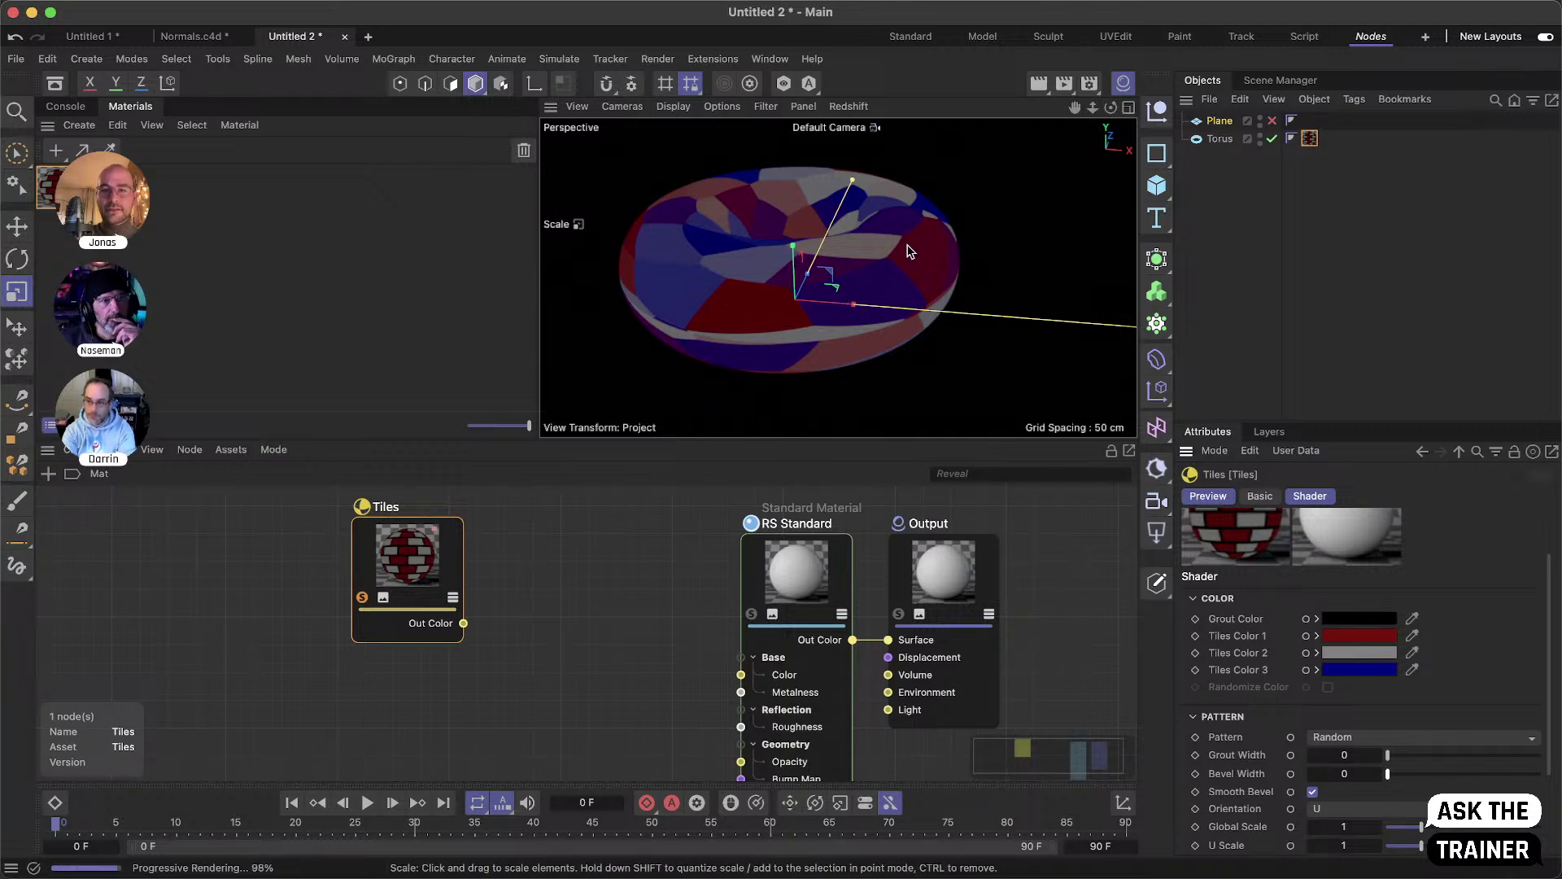
# - Set Tiles U to 3 in the Torus's material tag
pyautogui.click(1309, 139)
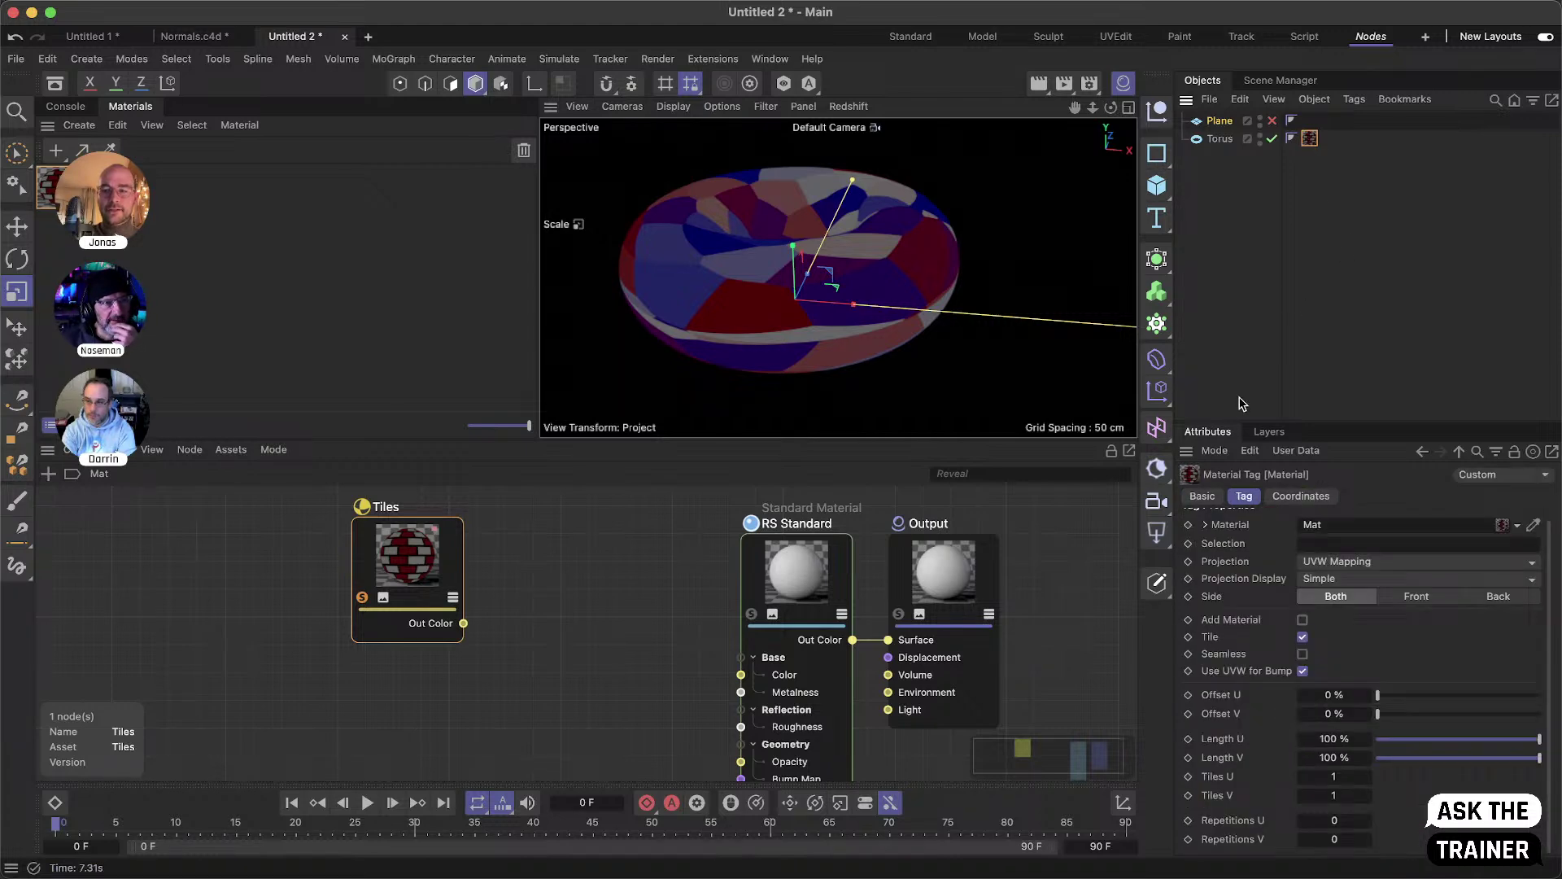
pyautogui.click(1344, 775)
pyautogui.write('3')
pyautogui.press('Return')
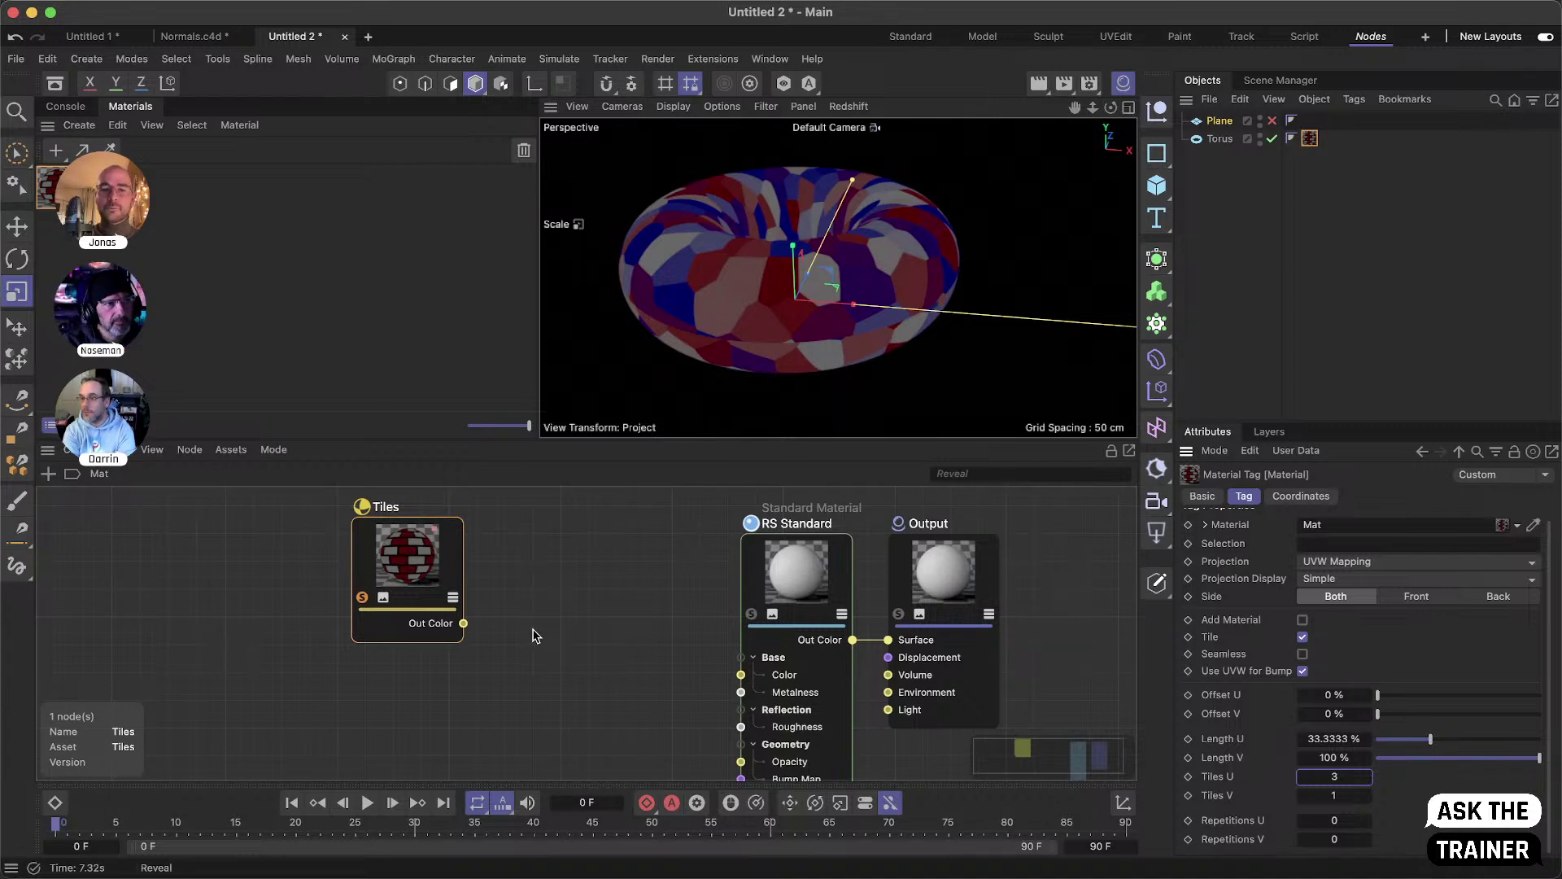
# - Make Tiles Color 1 of the Tiles node black by setting its brightness to 0%
pyautogui.click(397, 612)
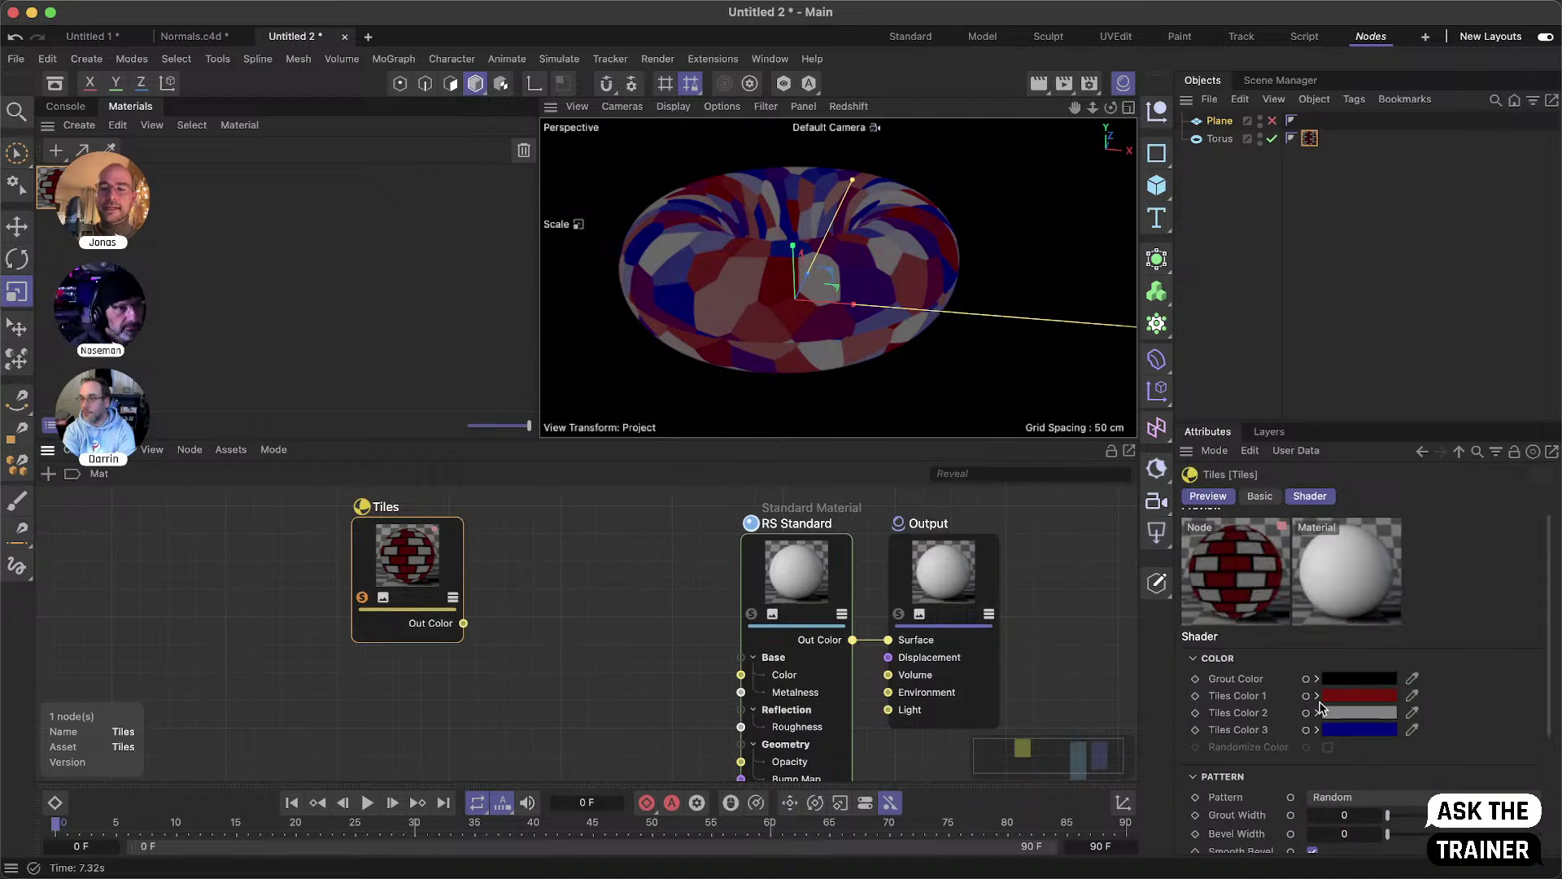
pyautogui.click(1317, 697)
pyautogui.moveTo(1454, 773); pyautogui.dragTo(1395, 777)
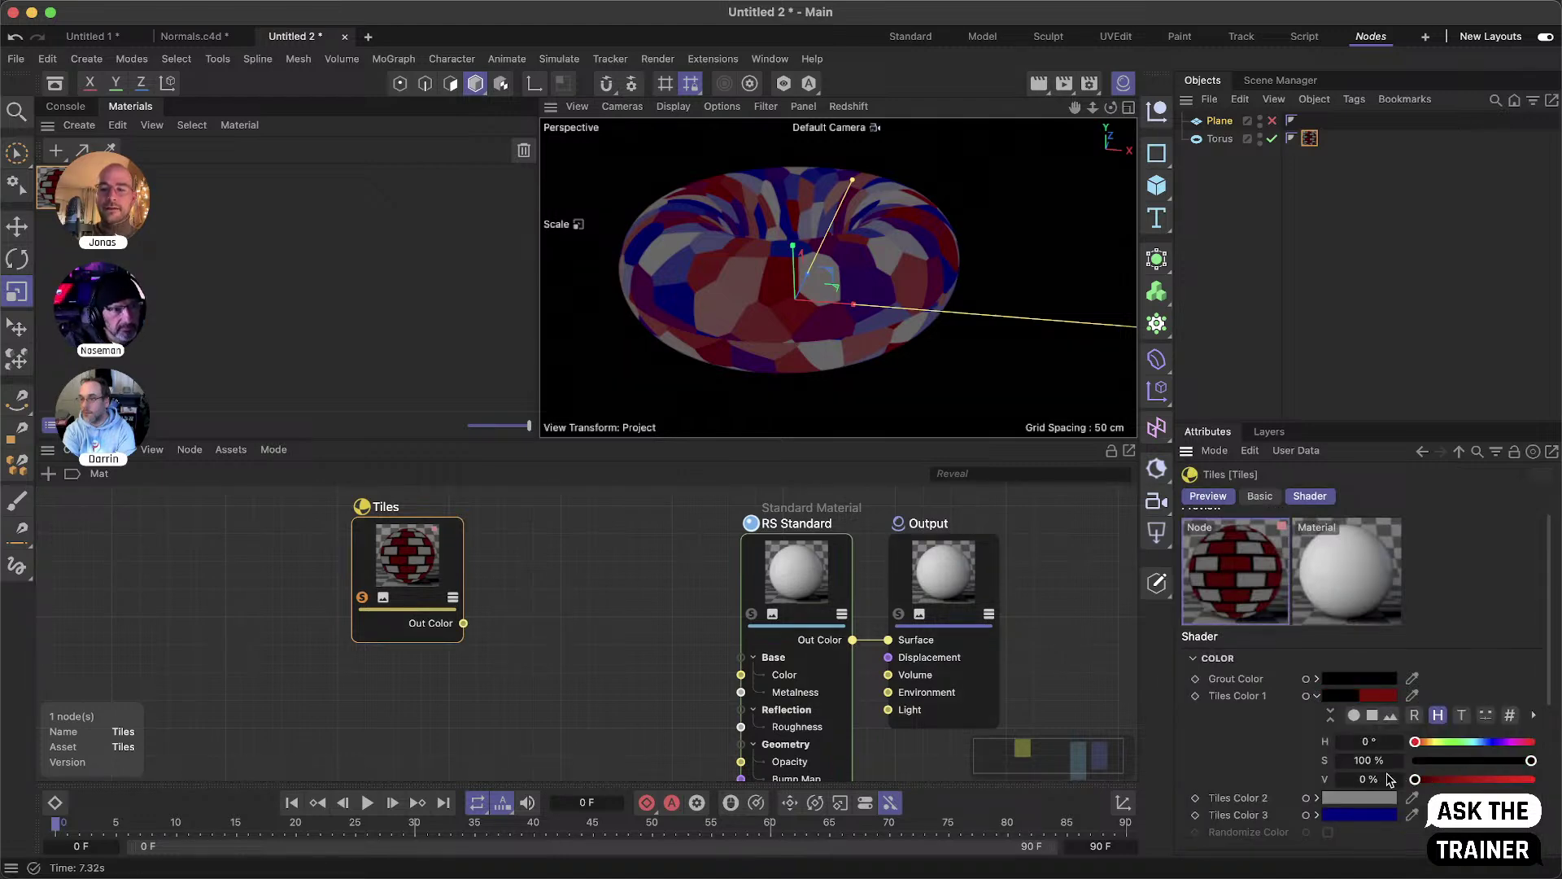
pyautogui.click(1317, 697)
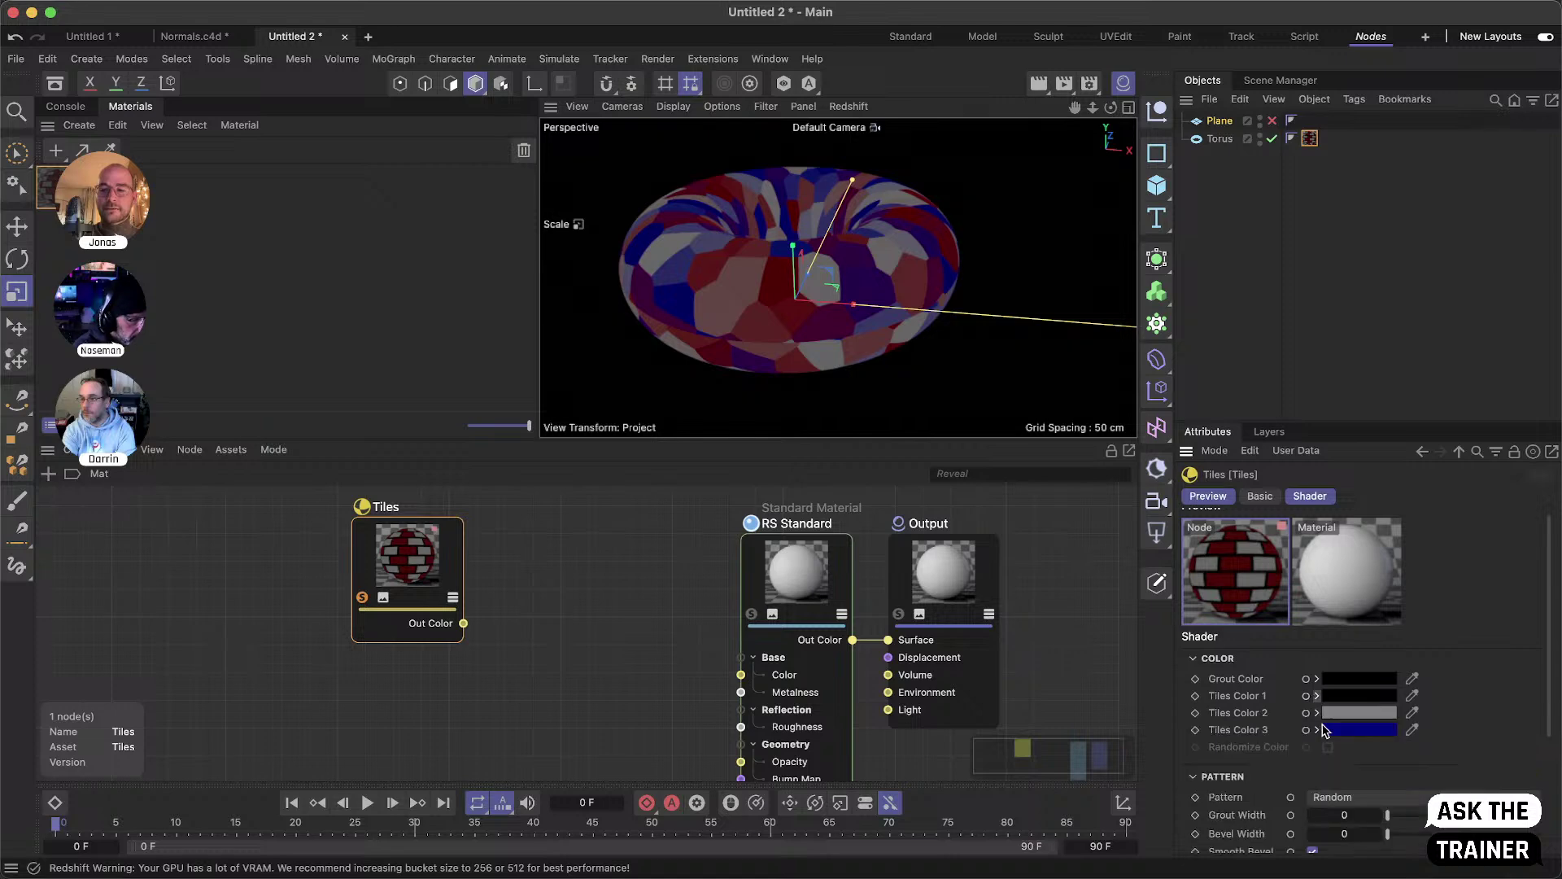
# - Set the brightness of Tiles Color 2 on the Tiles node to 50%
pyautogui.click(1317, 712)
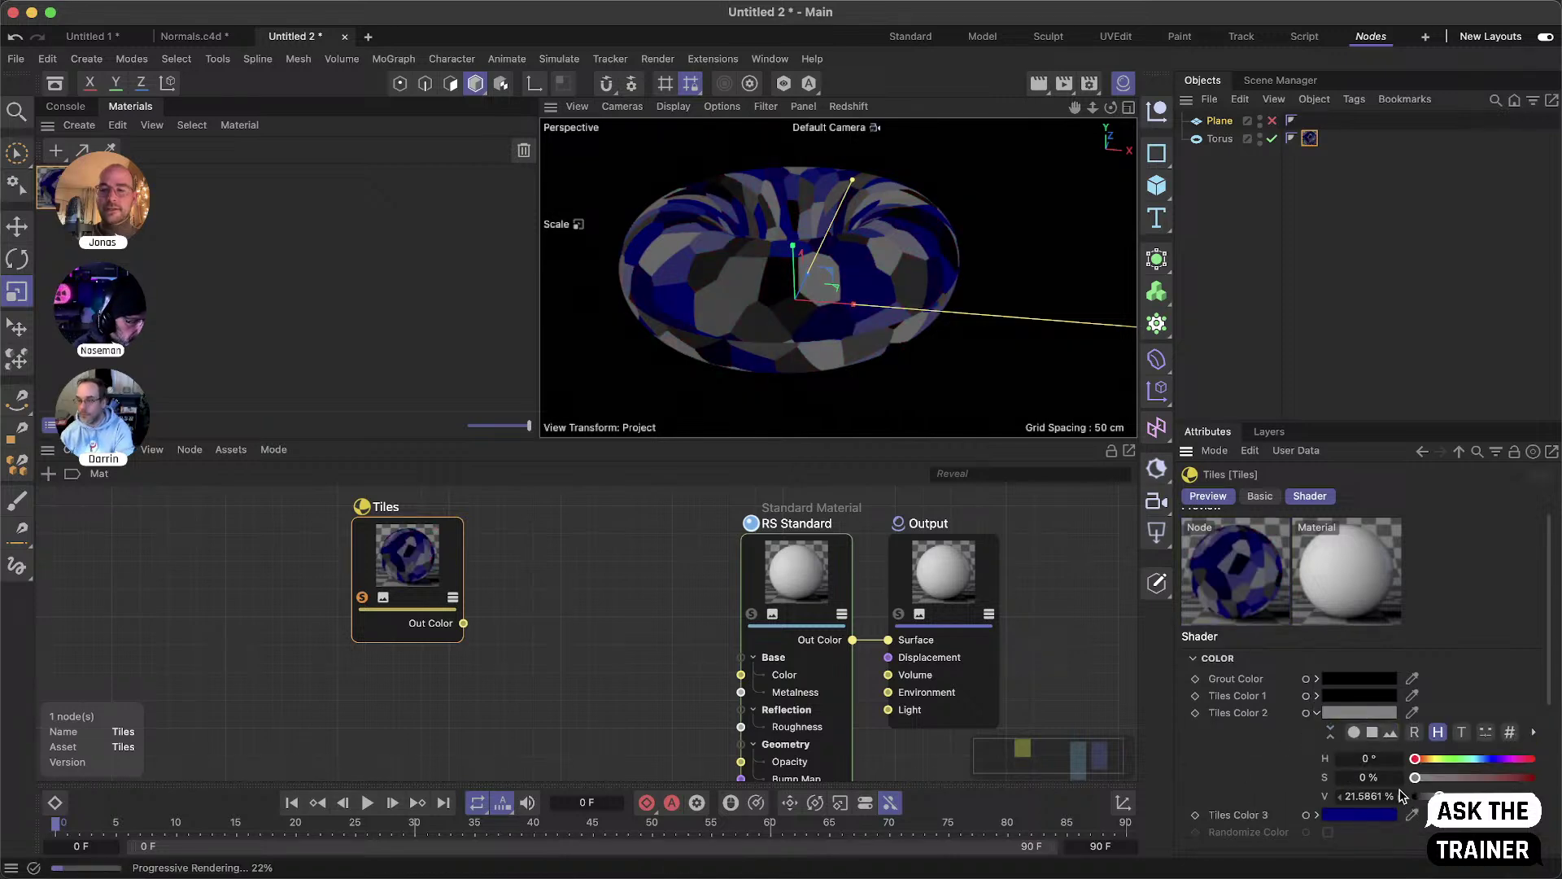
pyautogui.click(1370, 796)
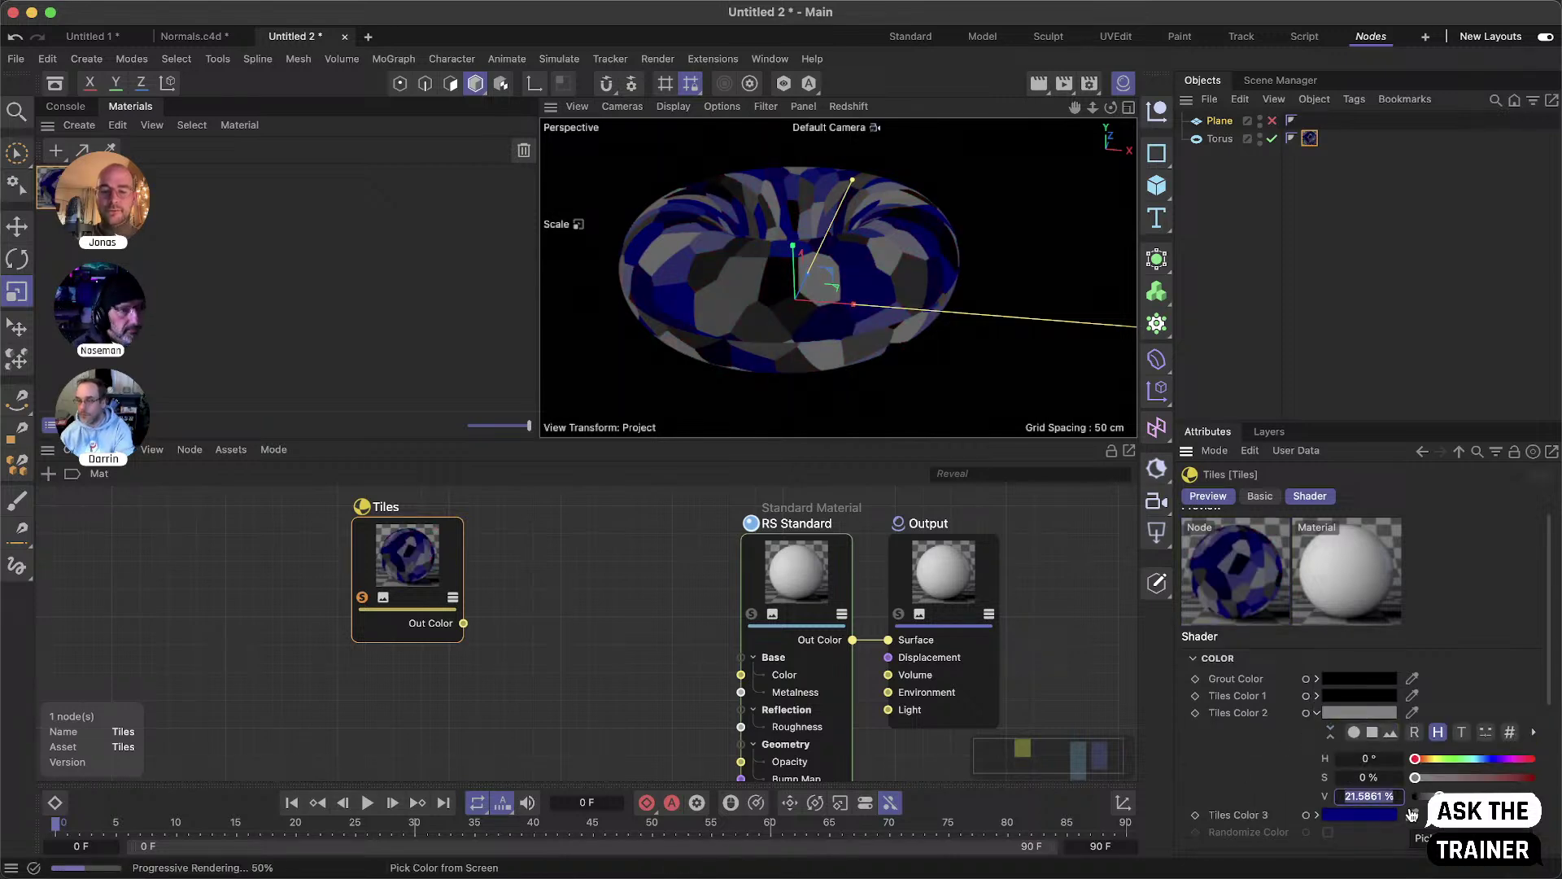
pyautogui.write('50')
pyautogui.press('Return')
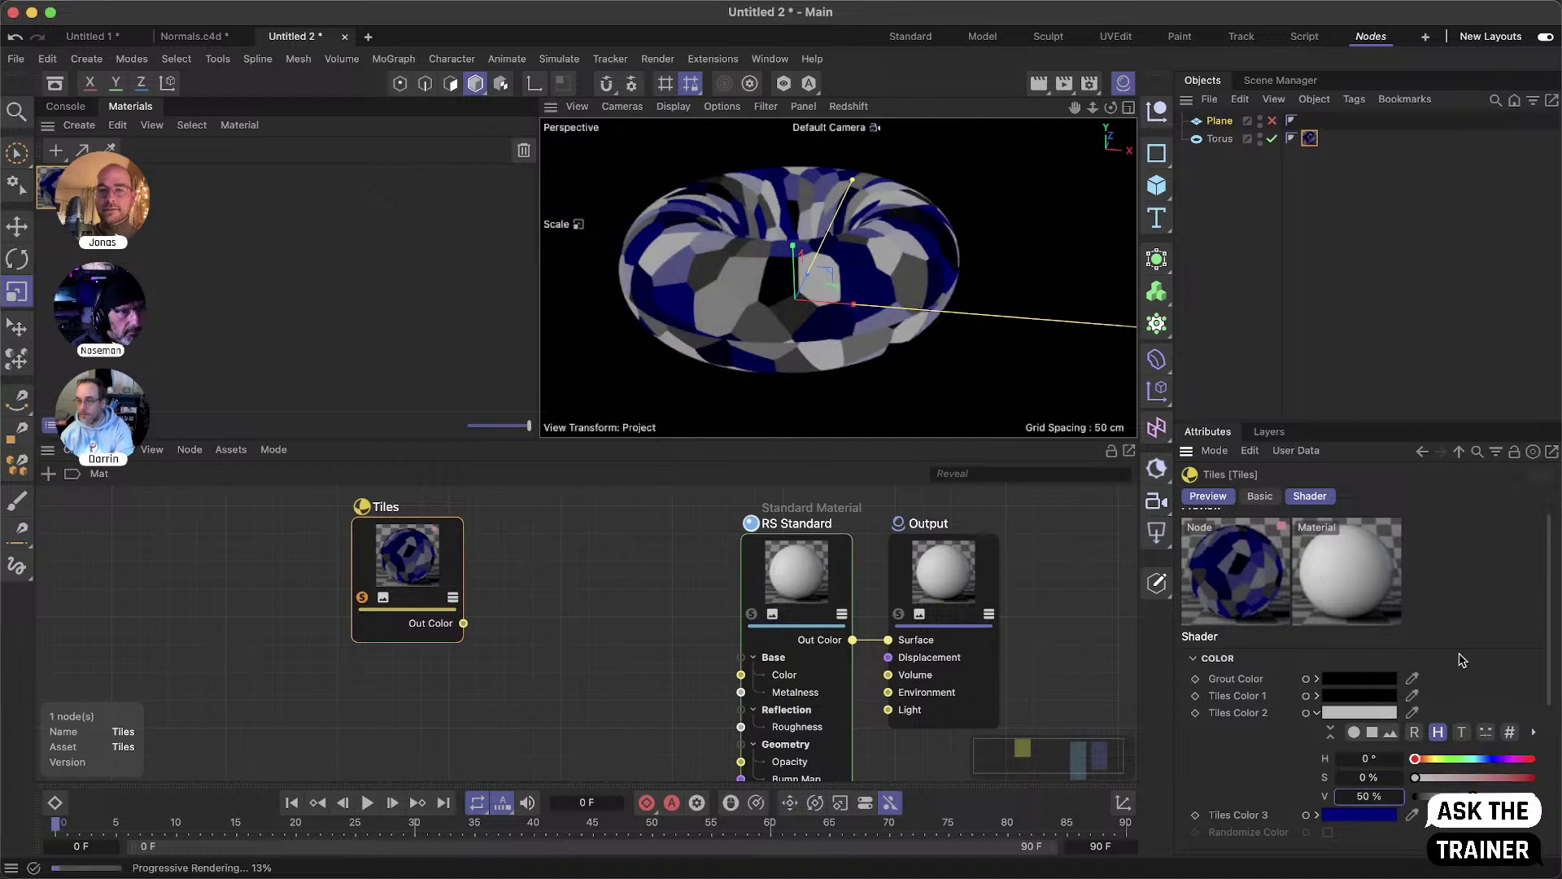
# - Make Tiles Color 3 white by setting its saturation to 0% and brightness to 100%
pyautogui.click(1333, 731)
pyautogui.click(1316, 729)
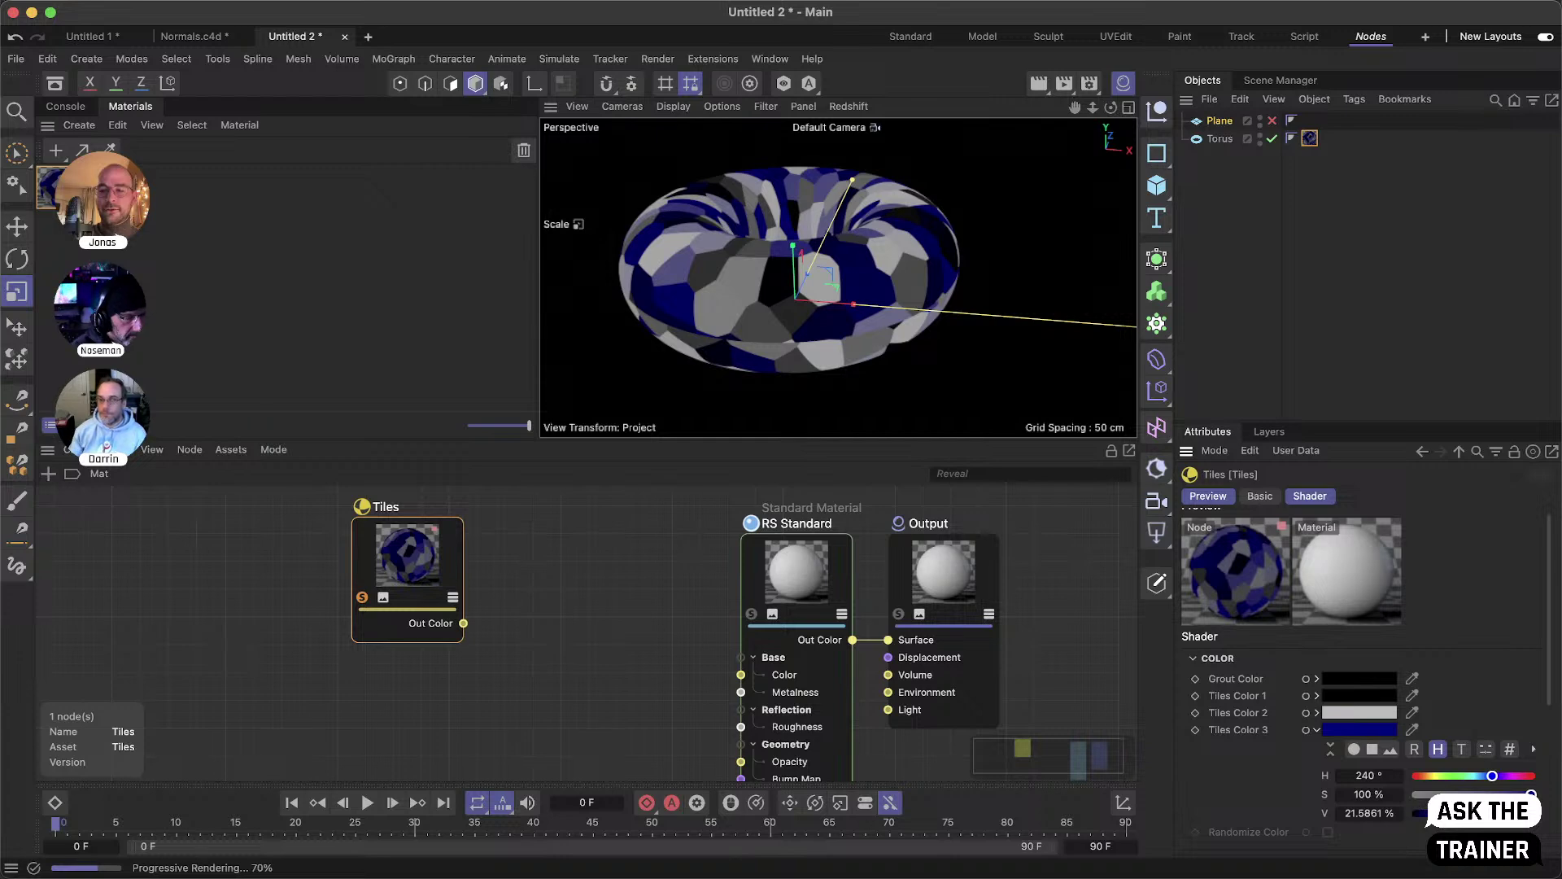
pyautogui.click(1416, 796)
pyautogui.moveTo(1441, 813); pyautogui.dragTo(1559, 813)
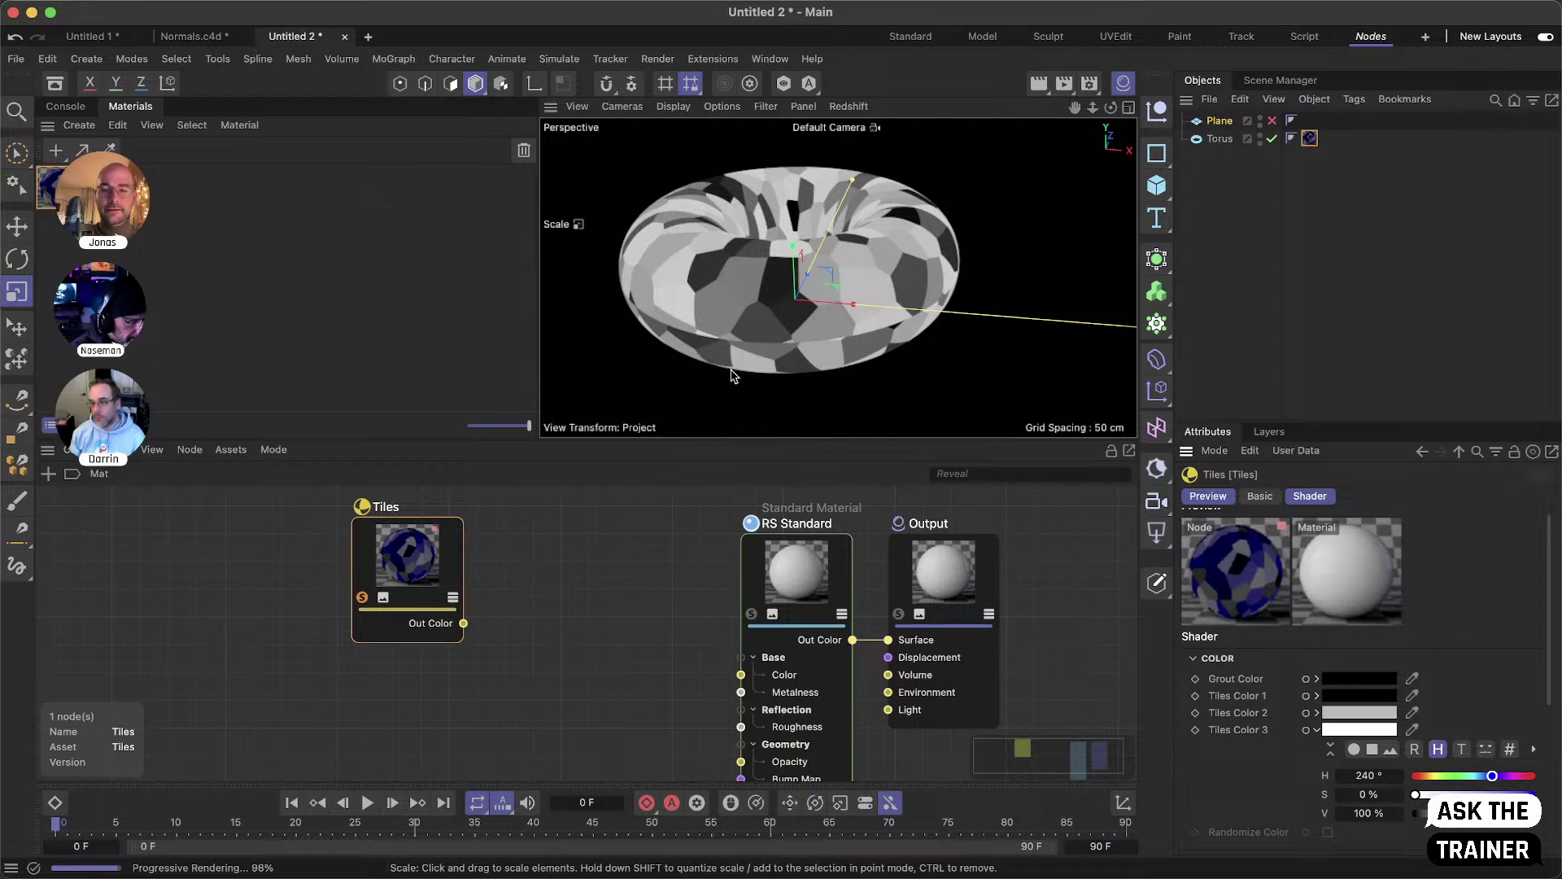
pyautogui.scroll(-2, 1214, 746)
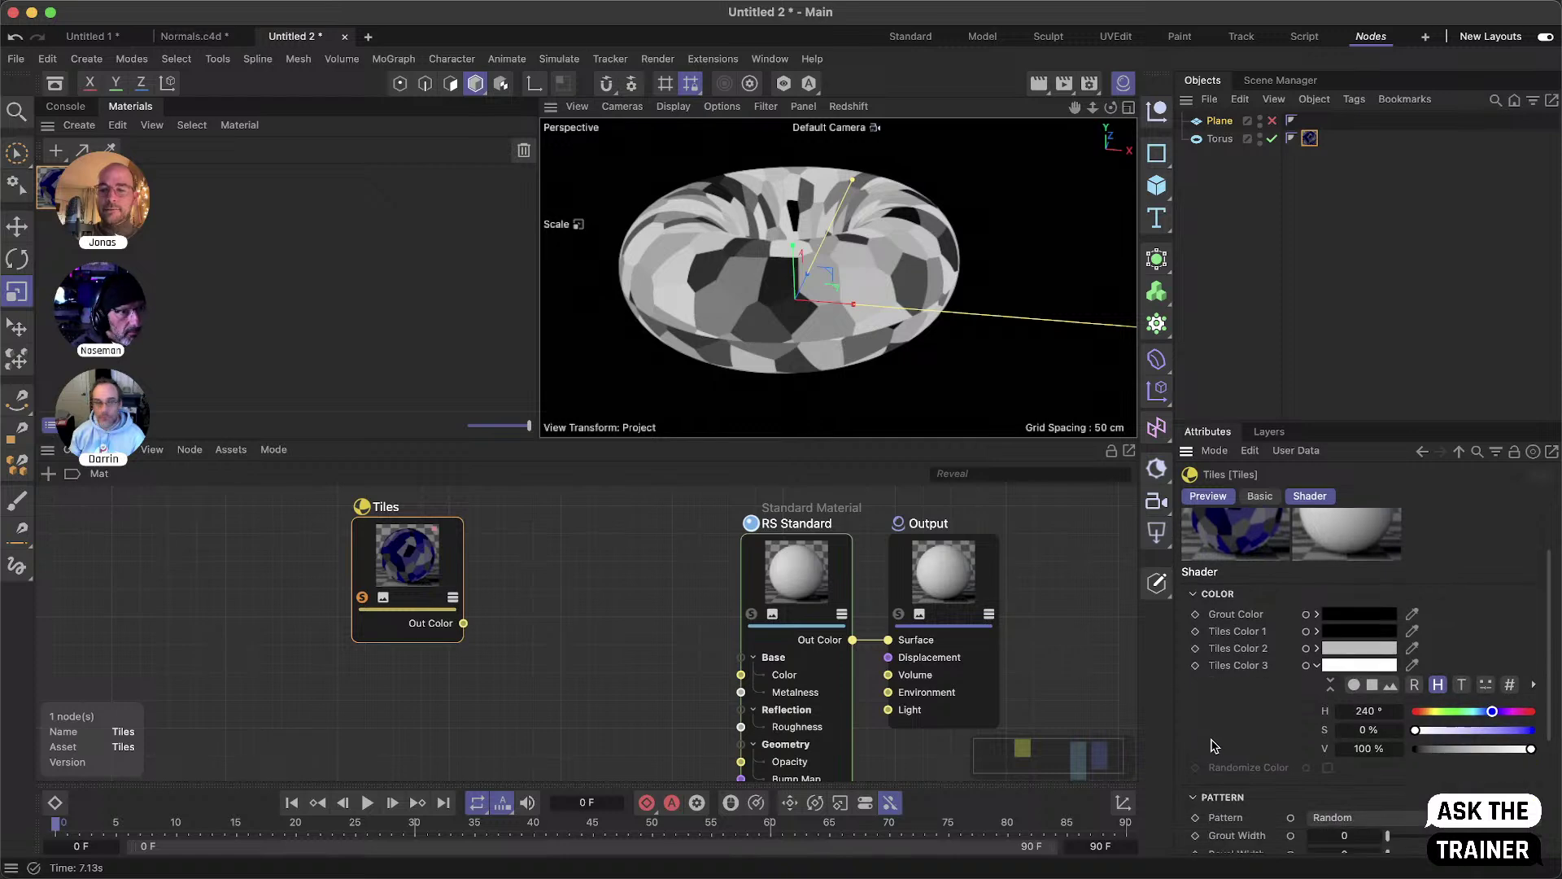
pyautogui.click(1316, 659)
# - Set the Tiles node's Global Scale to 0.05 and inspect the finer pattern on the Torus up close
pyautogui.scroll(-3, 1229, 714)
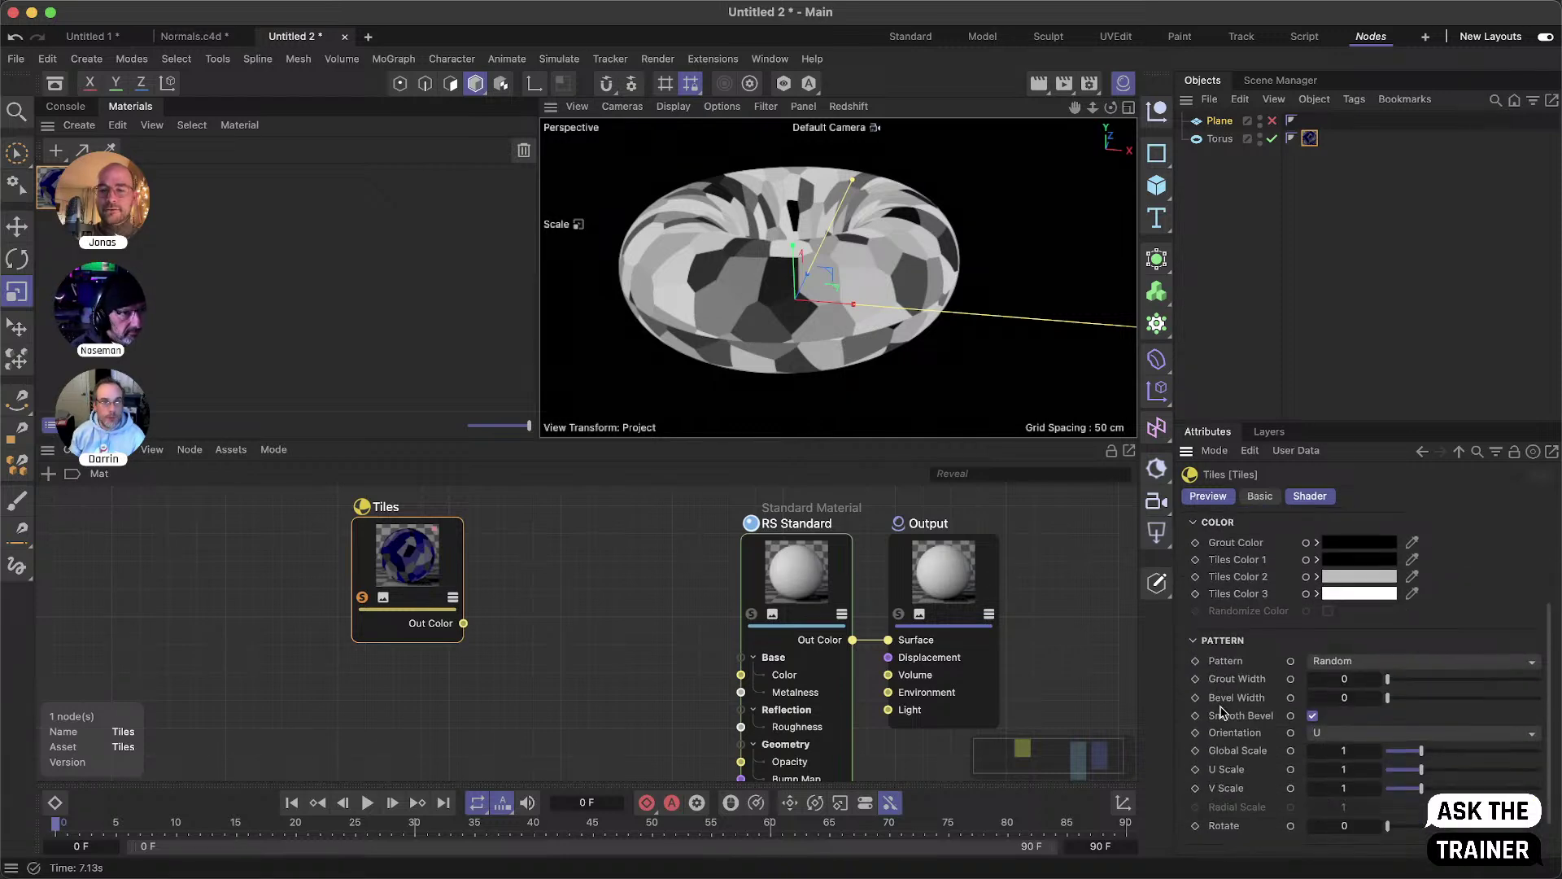
pyautogui.click(1344, 715)
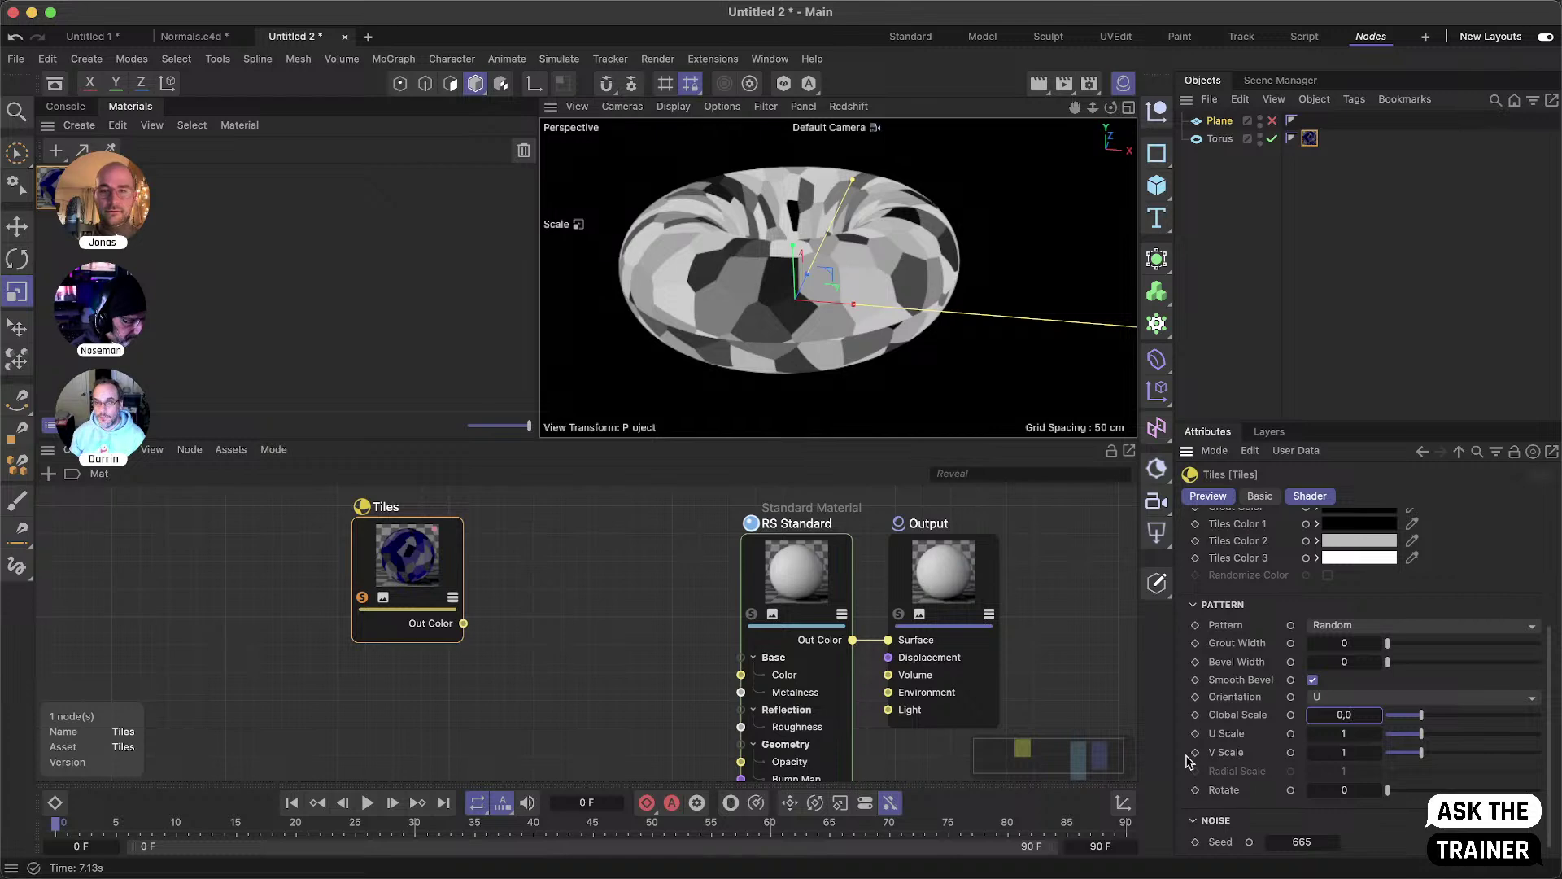
pyautogui.write('0,05')
pyautogui.press('Return')
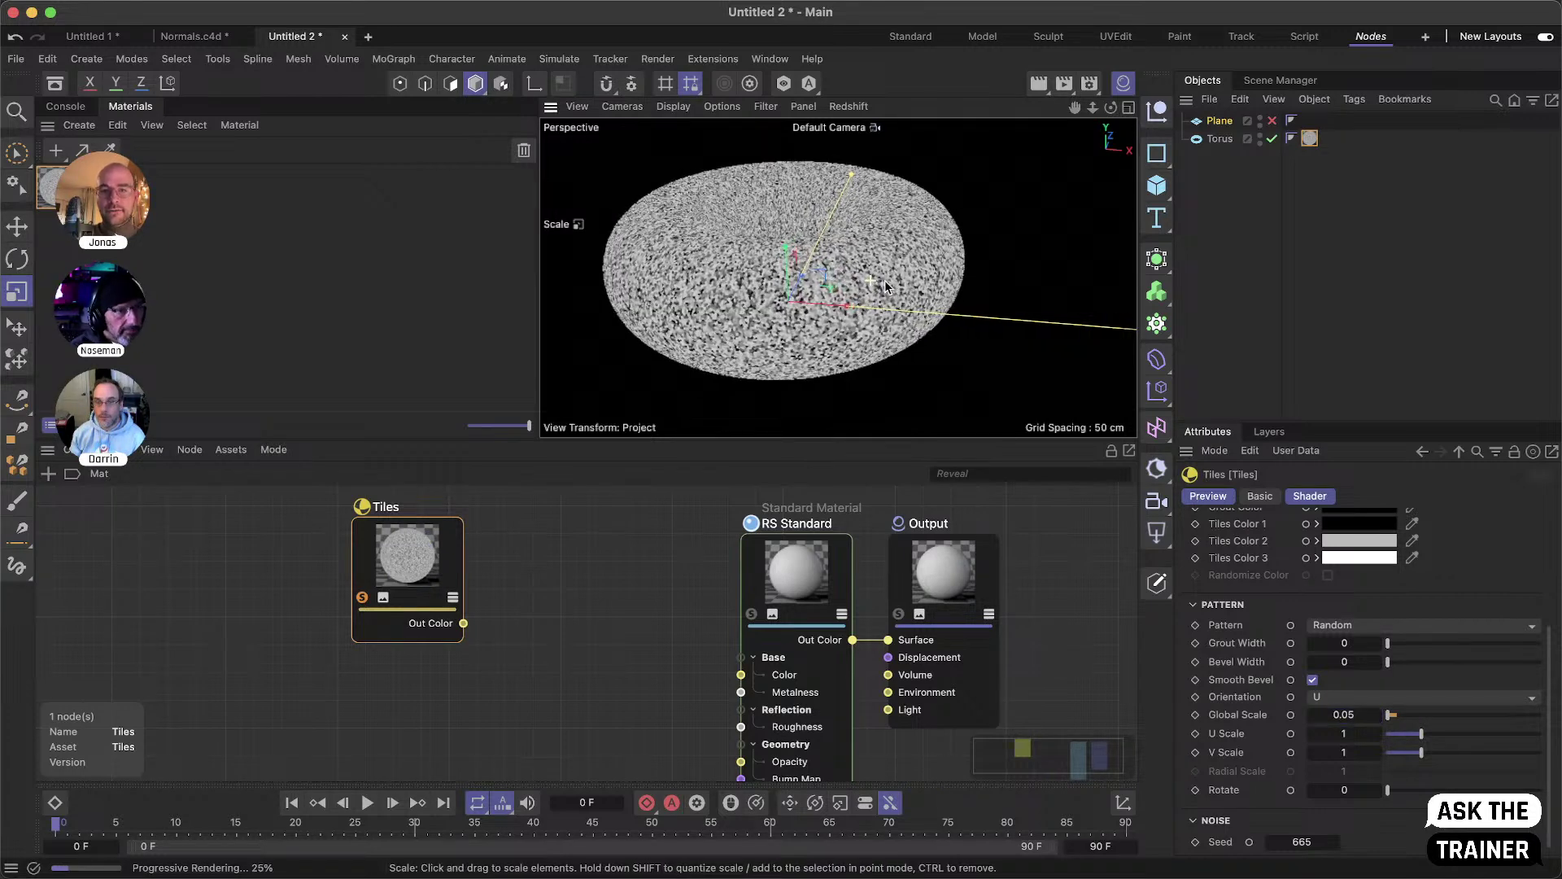
pyautogui.scroll(5, 944, 265)
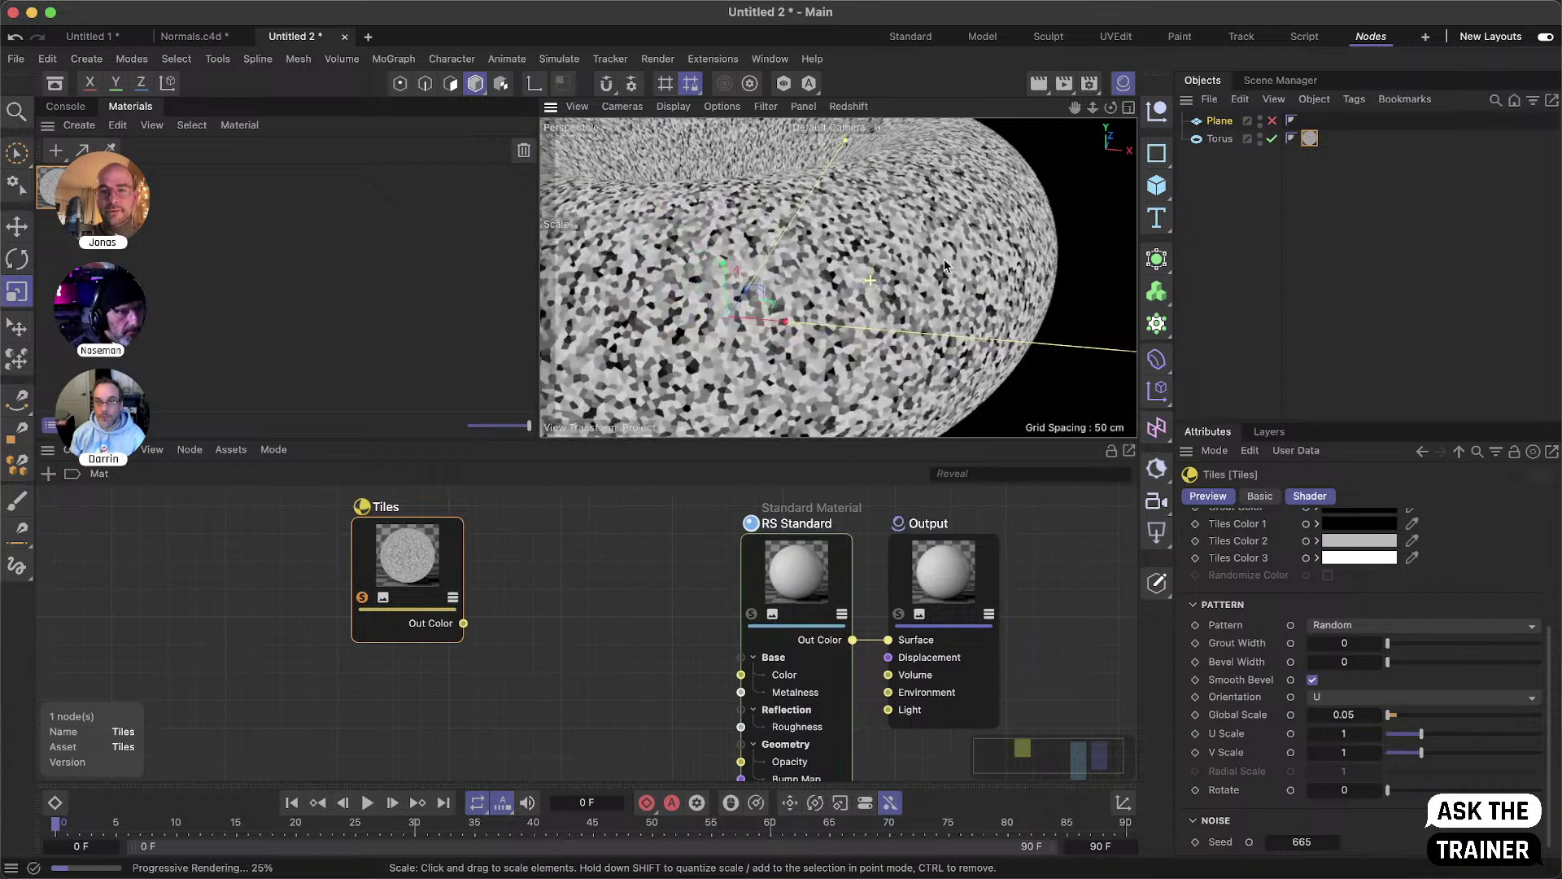
pyautogui.keyDown('alt'); pyautogui.moveTo(802, 321); pyautogui.dragTo(969, 291); pyautogui.keyUp('alt')
pyautogui.click(1316, 540)
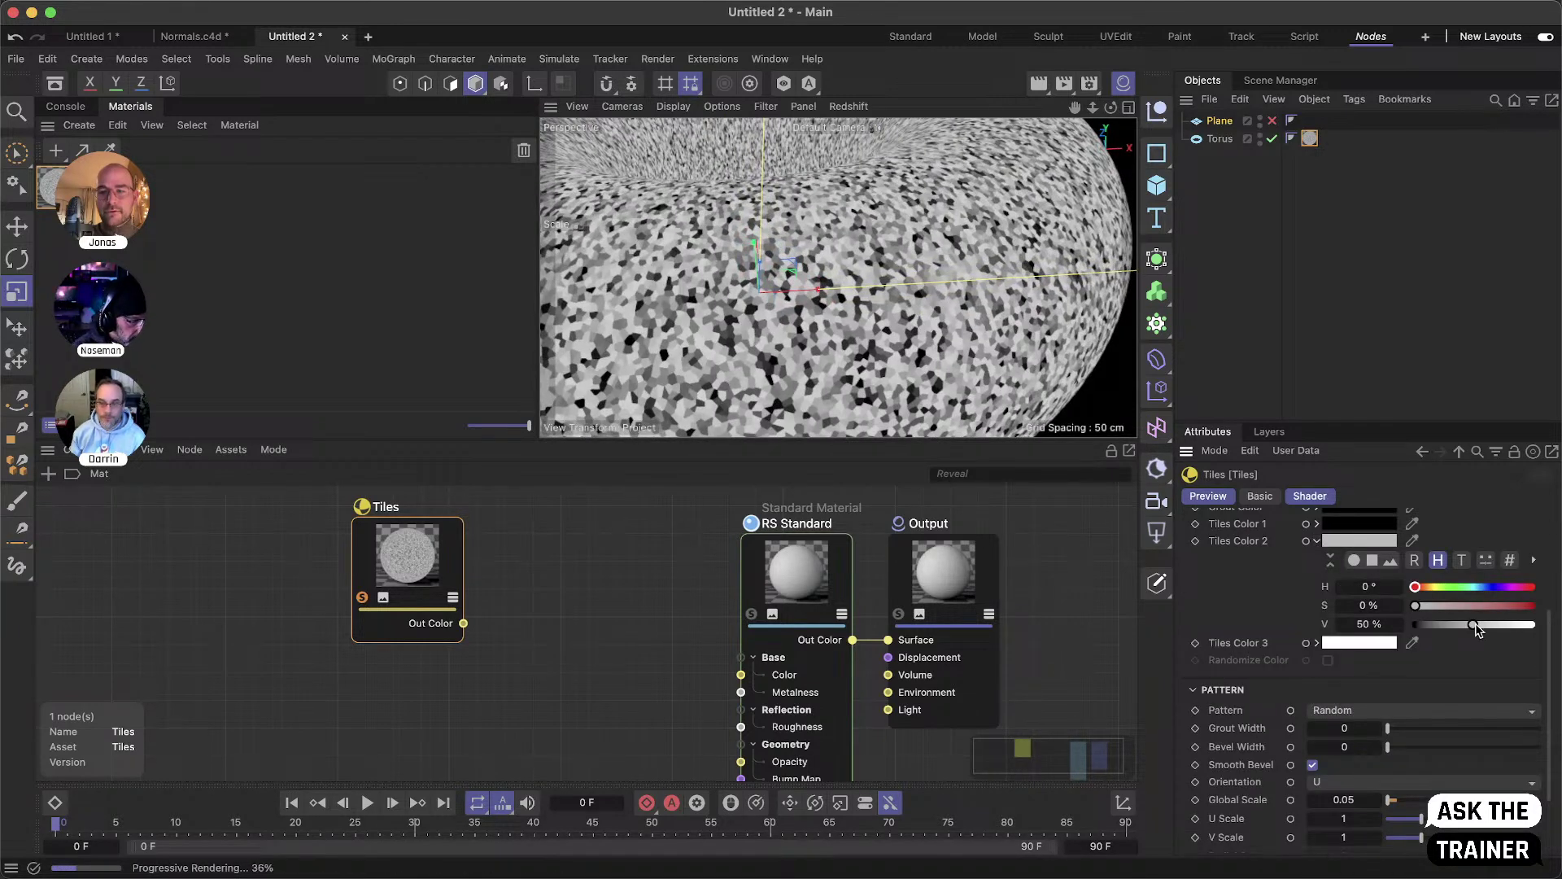
pyautogui.click(1316, 540)
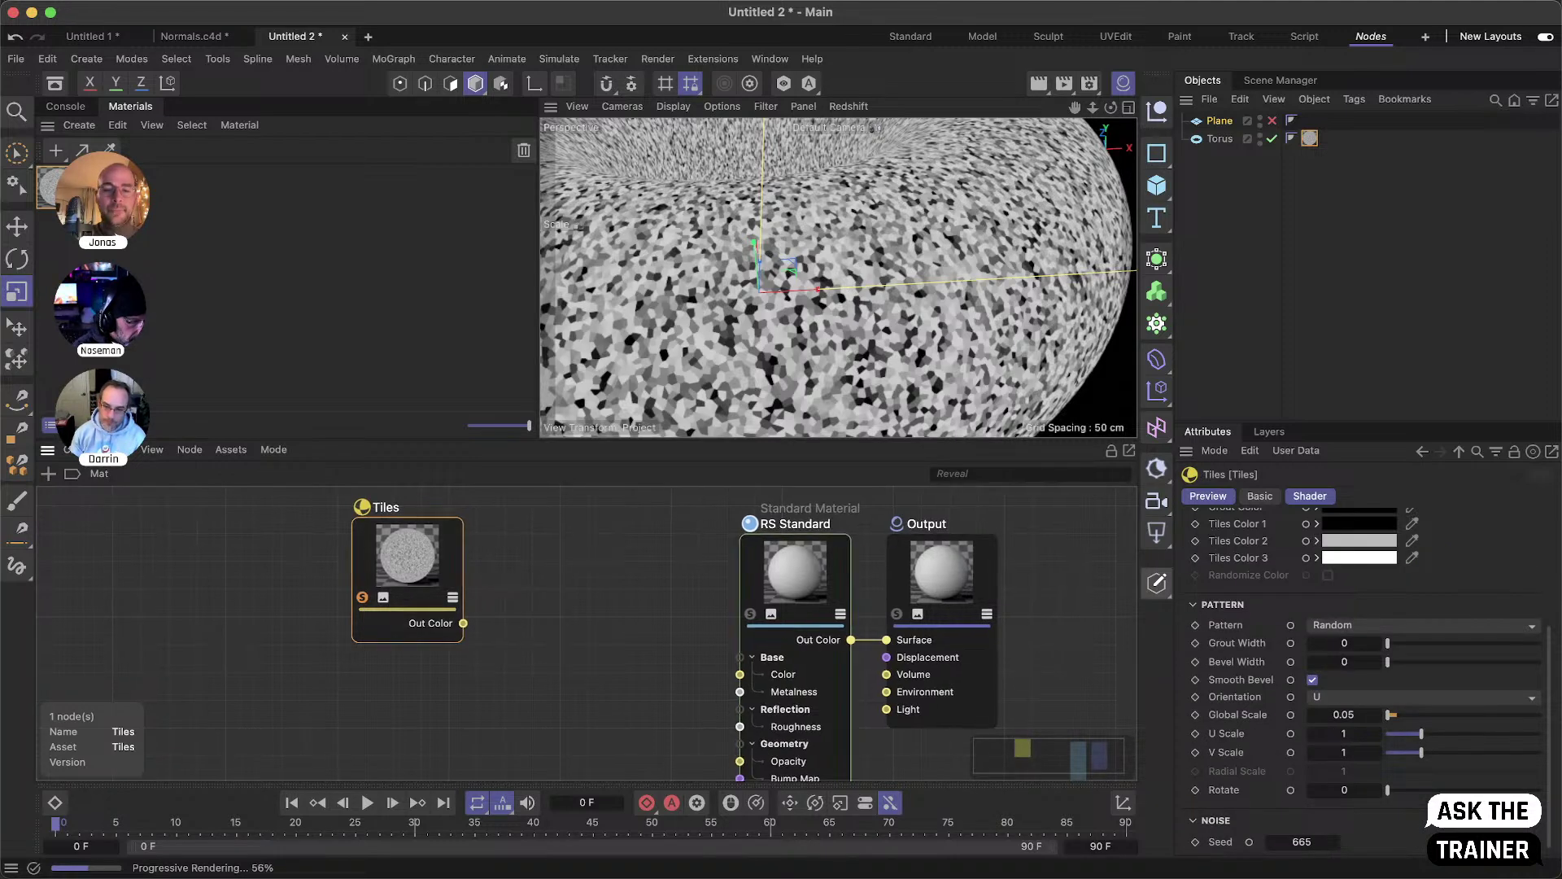
# - Move the Tiles node farther from RS Standard and add a Color Maker node between them
pyautogui.scroll(-4, 409, 610)
pyautogui.moveTo(418, 608); pyautogui.dragTo(310, 678)
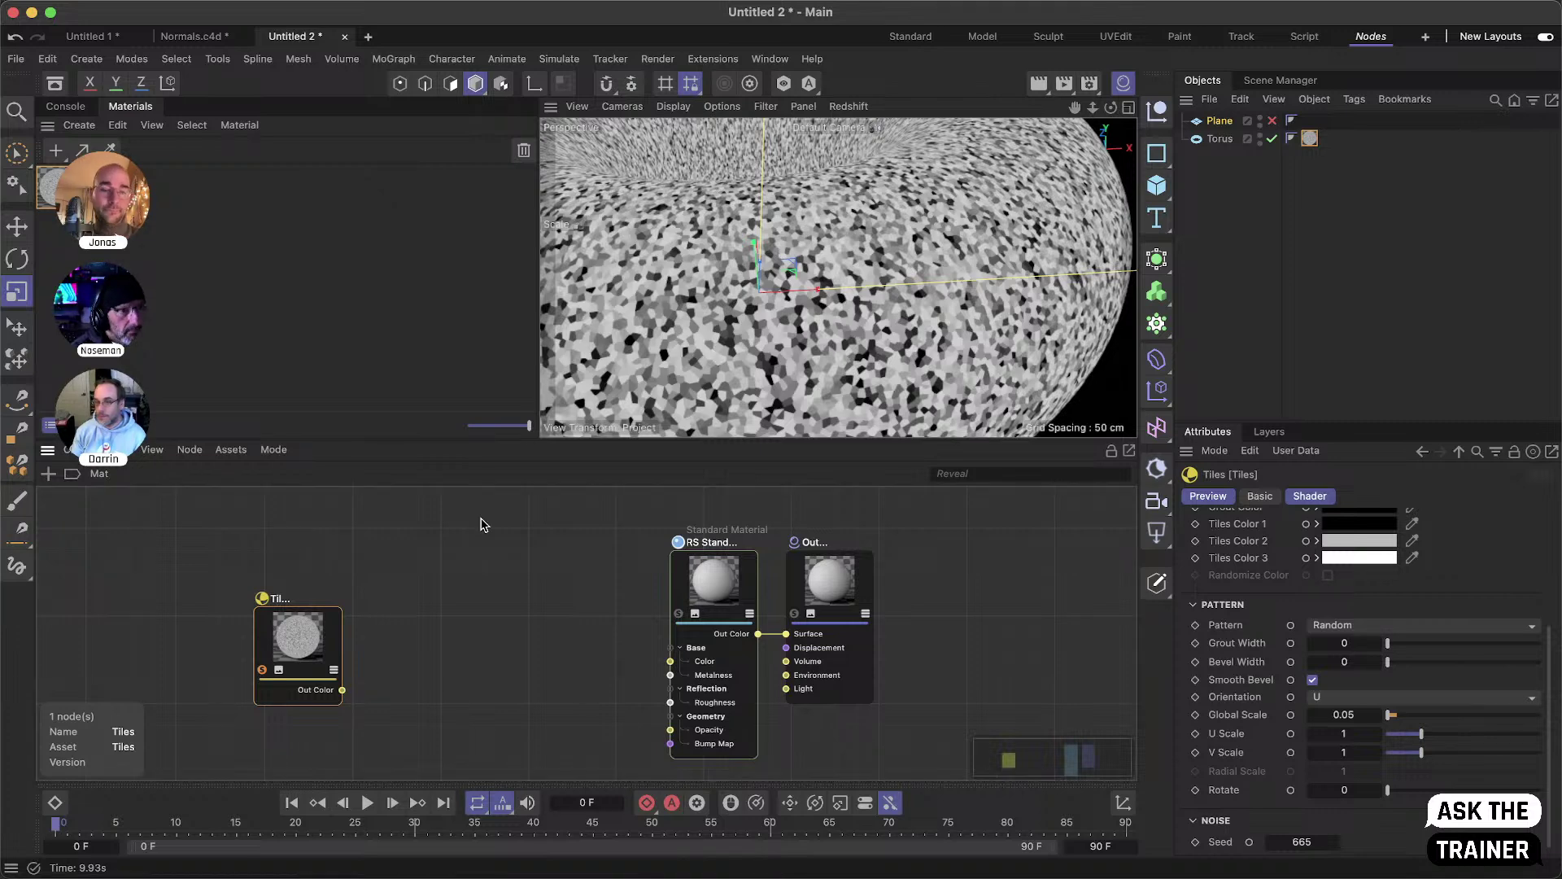
pyautogui.moveTo(307, 669); pyautogui.dragTo(241, 636)
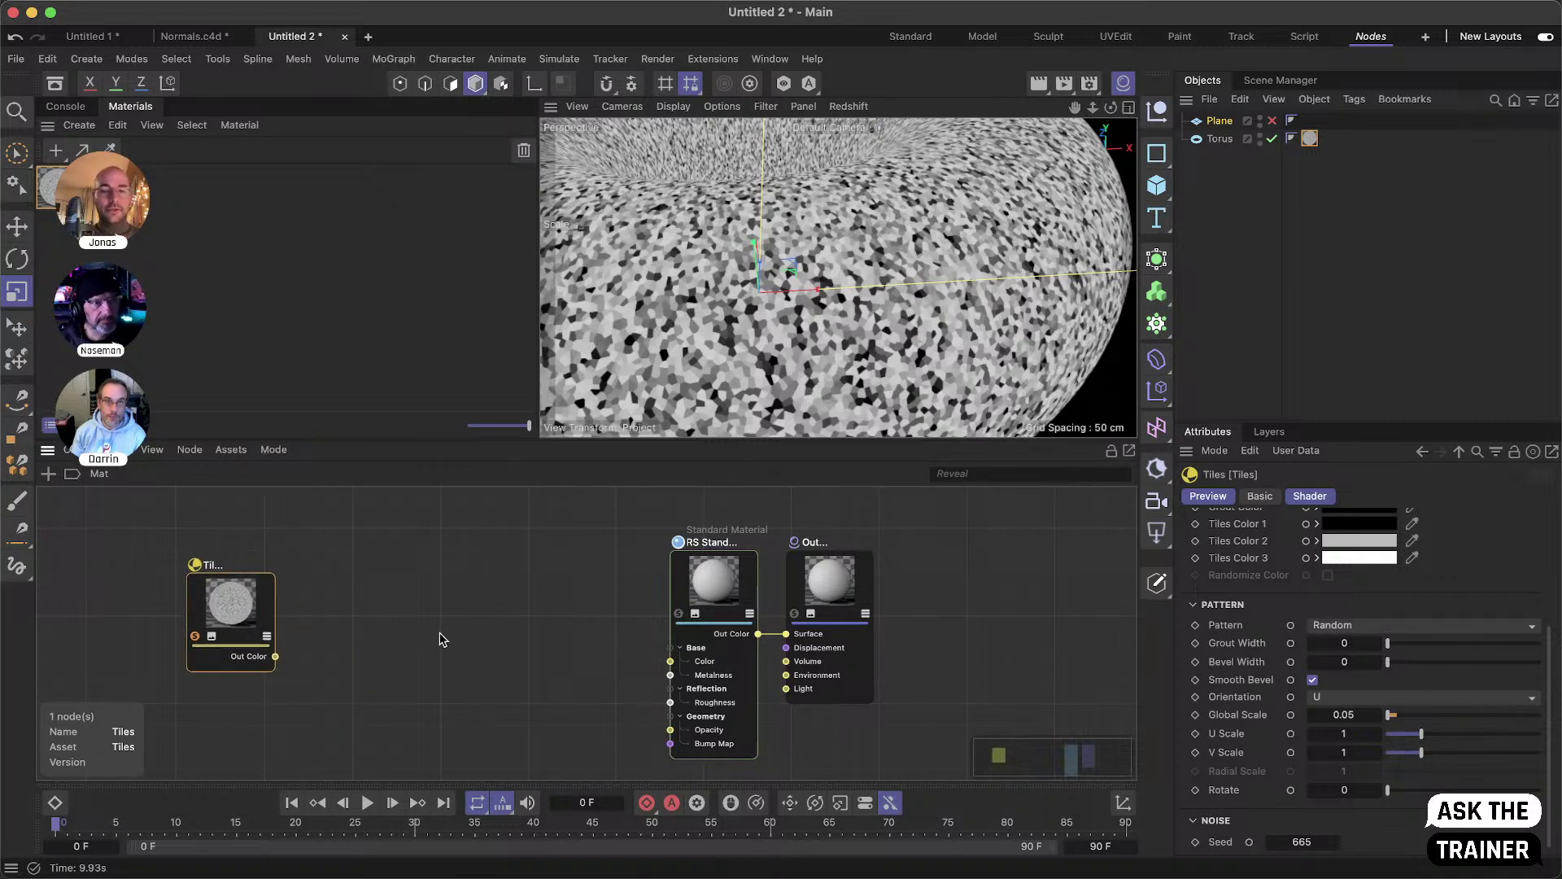
pyautogui.doubleClick(410, 634)
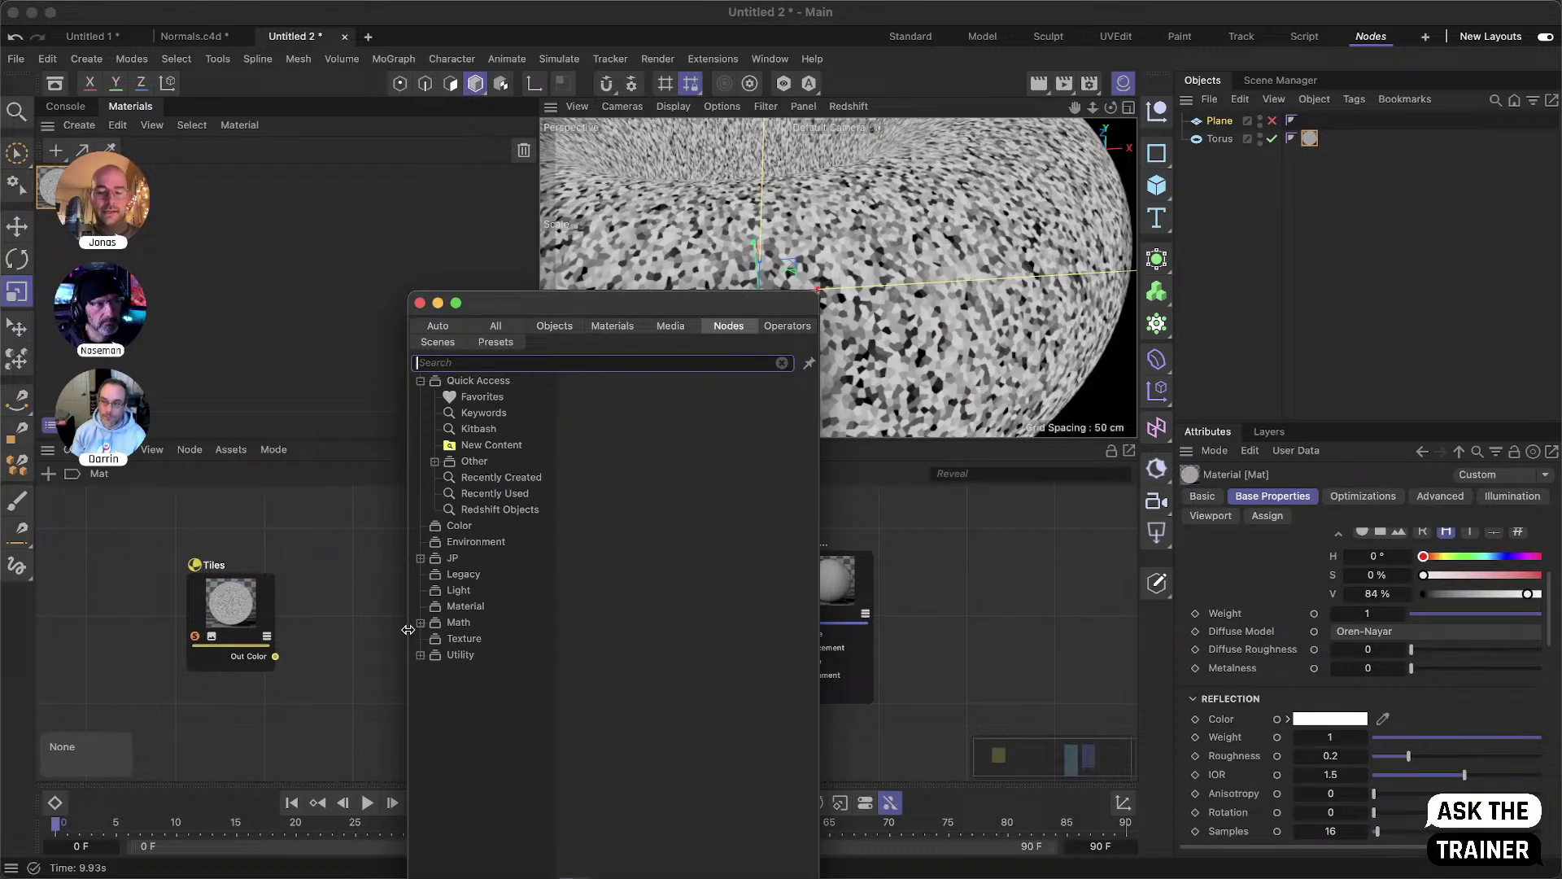
pyautogui.write('color')
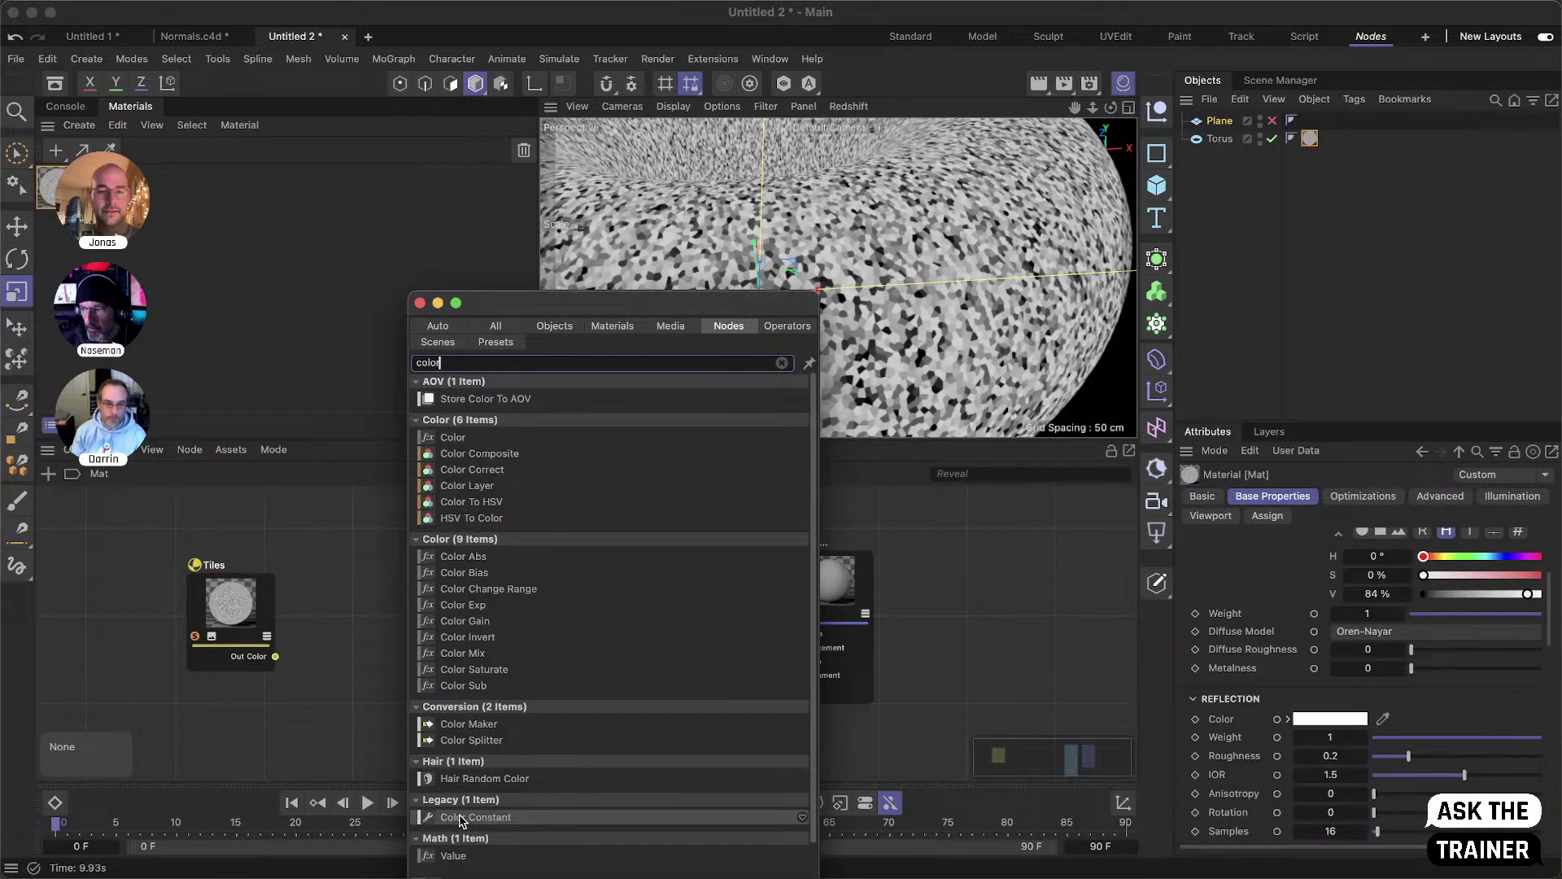
pyautogui.write(' m')
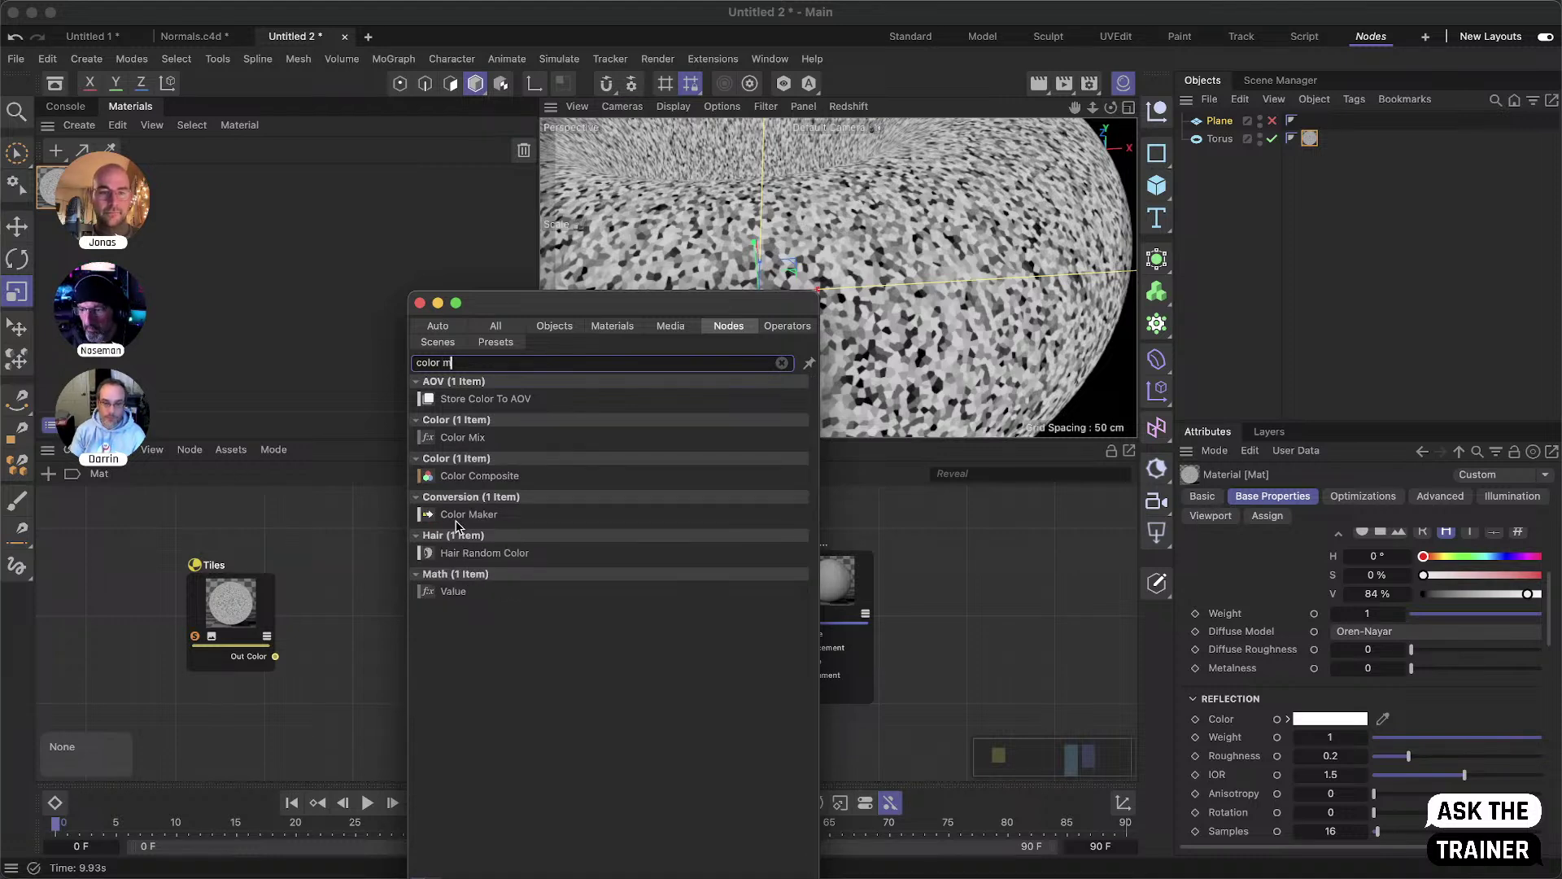
pyautogui.moveTo(456, 526); pyautogui.dragTo(448, 634)
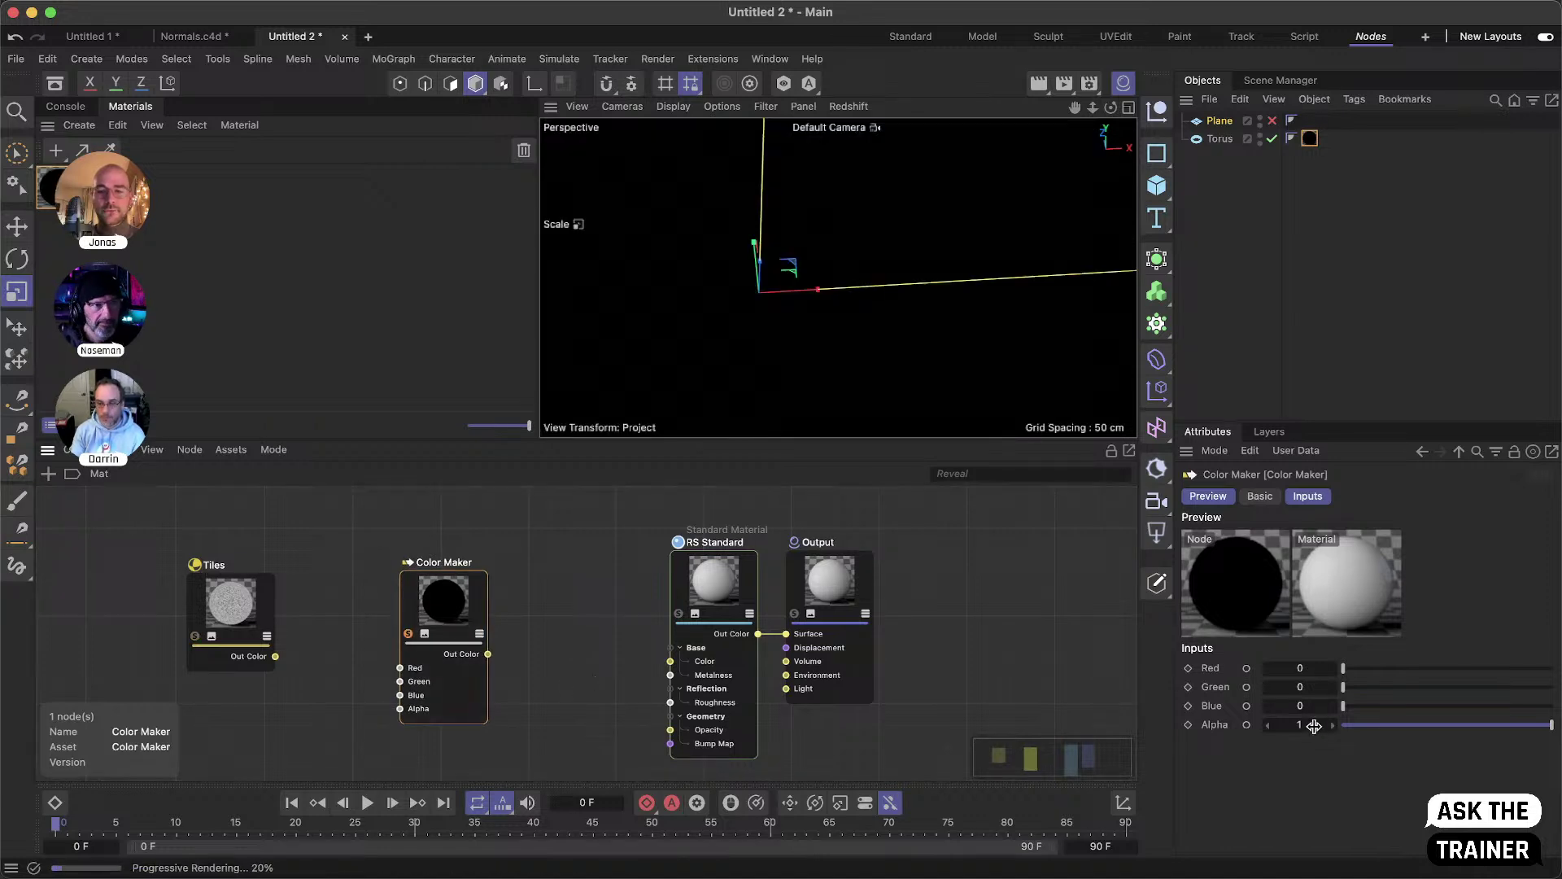
# - Set the Color Maker inputs to Red 0.5, Green 0.5 and Blue 1
pyautogui.click(1314, 668)
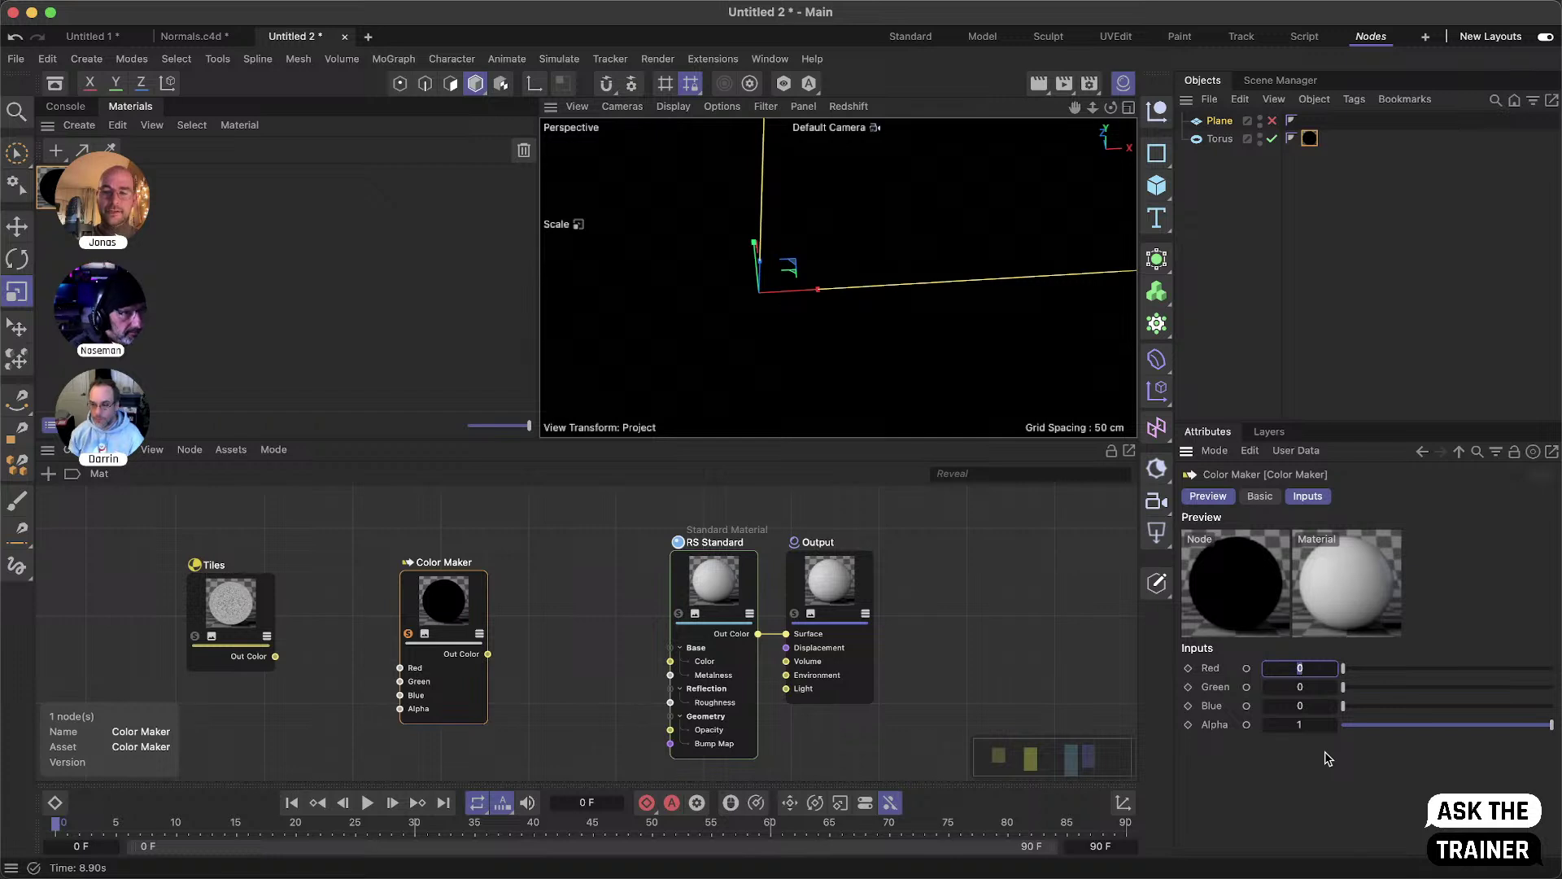
pyautogui.write('.')
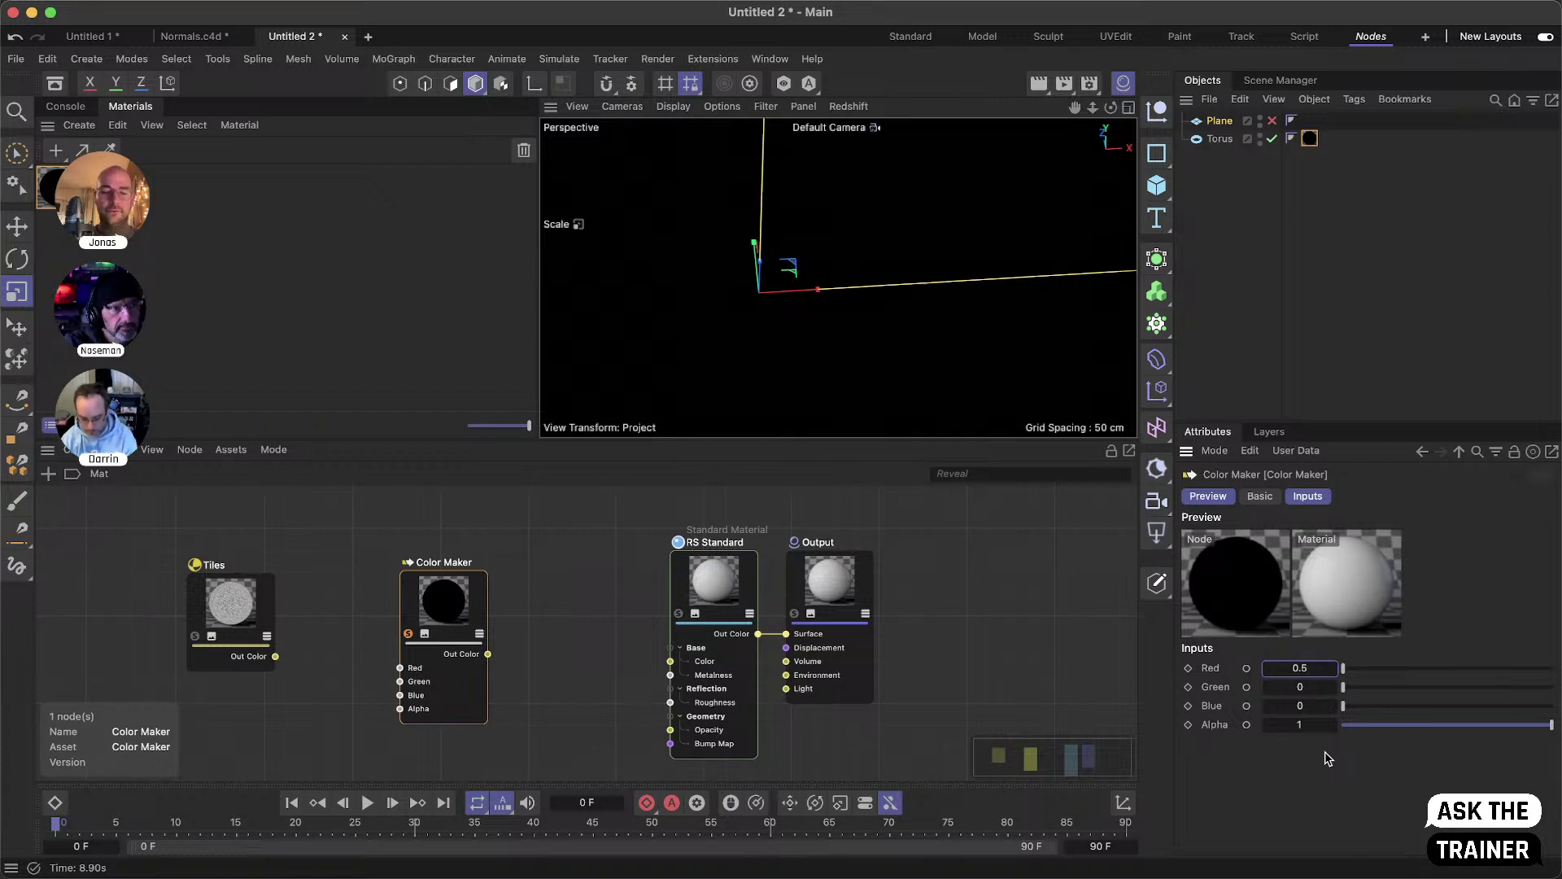
pyautogui.write('5')
pyautogui.press('Tab')
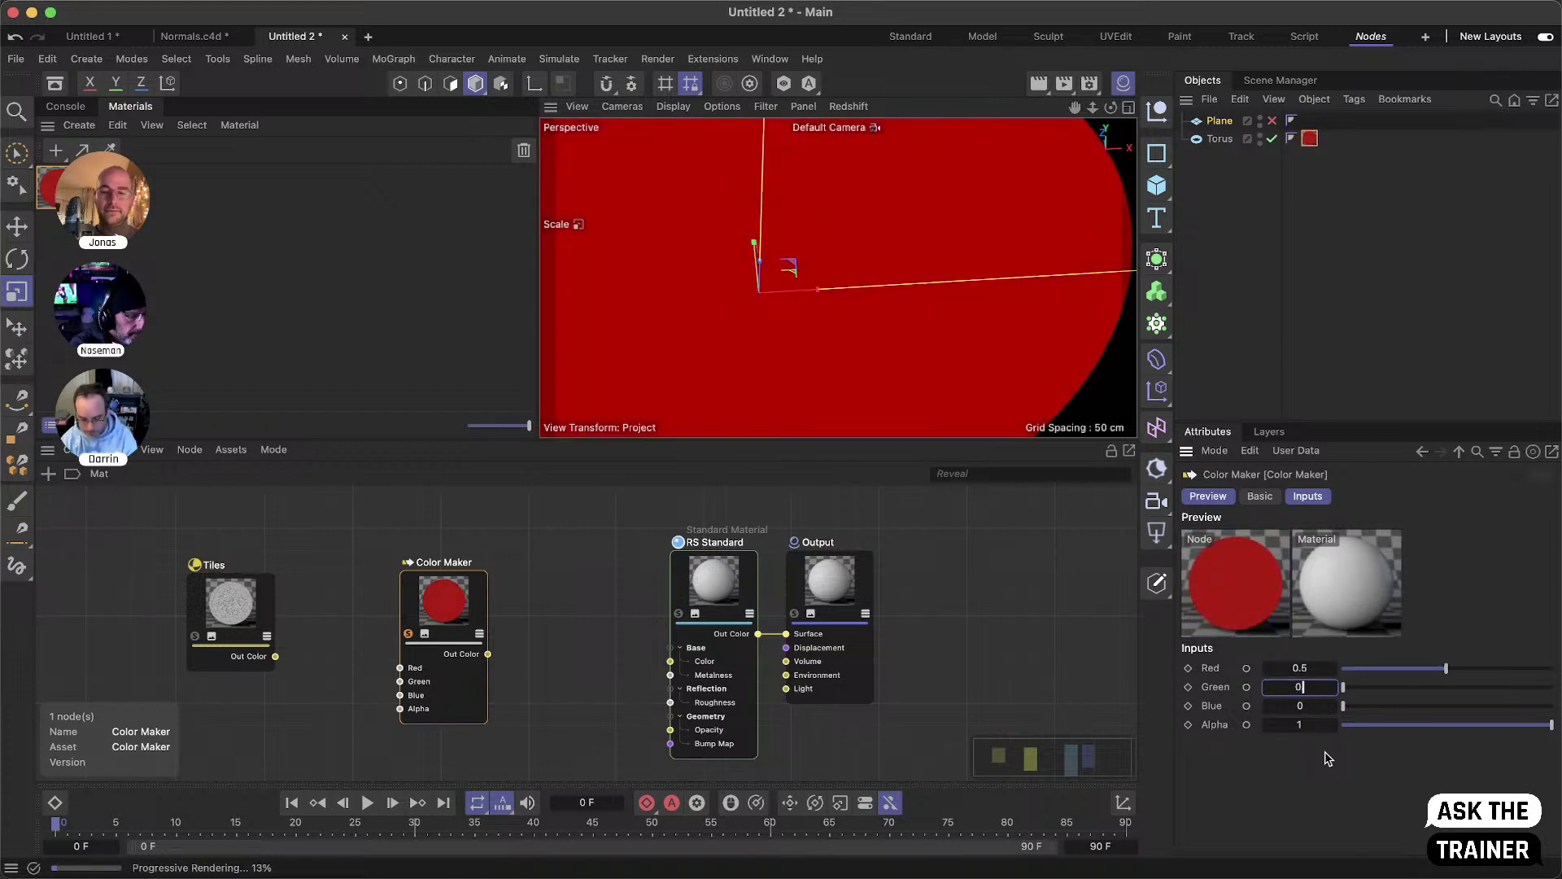
pyautogui.press('Return')
pyautogui.click(1322, 706)
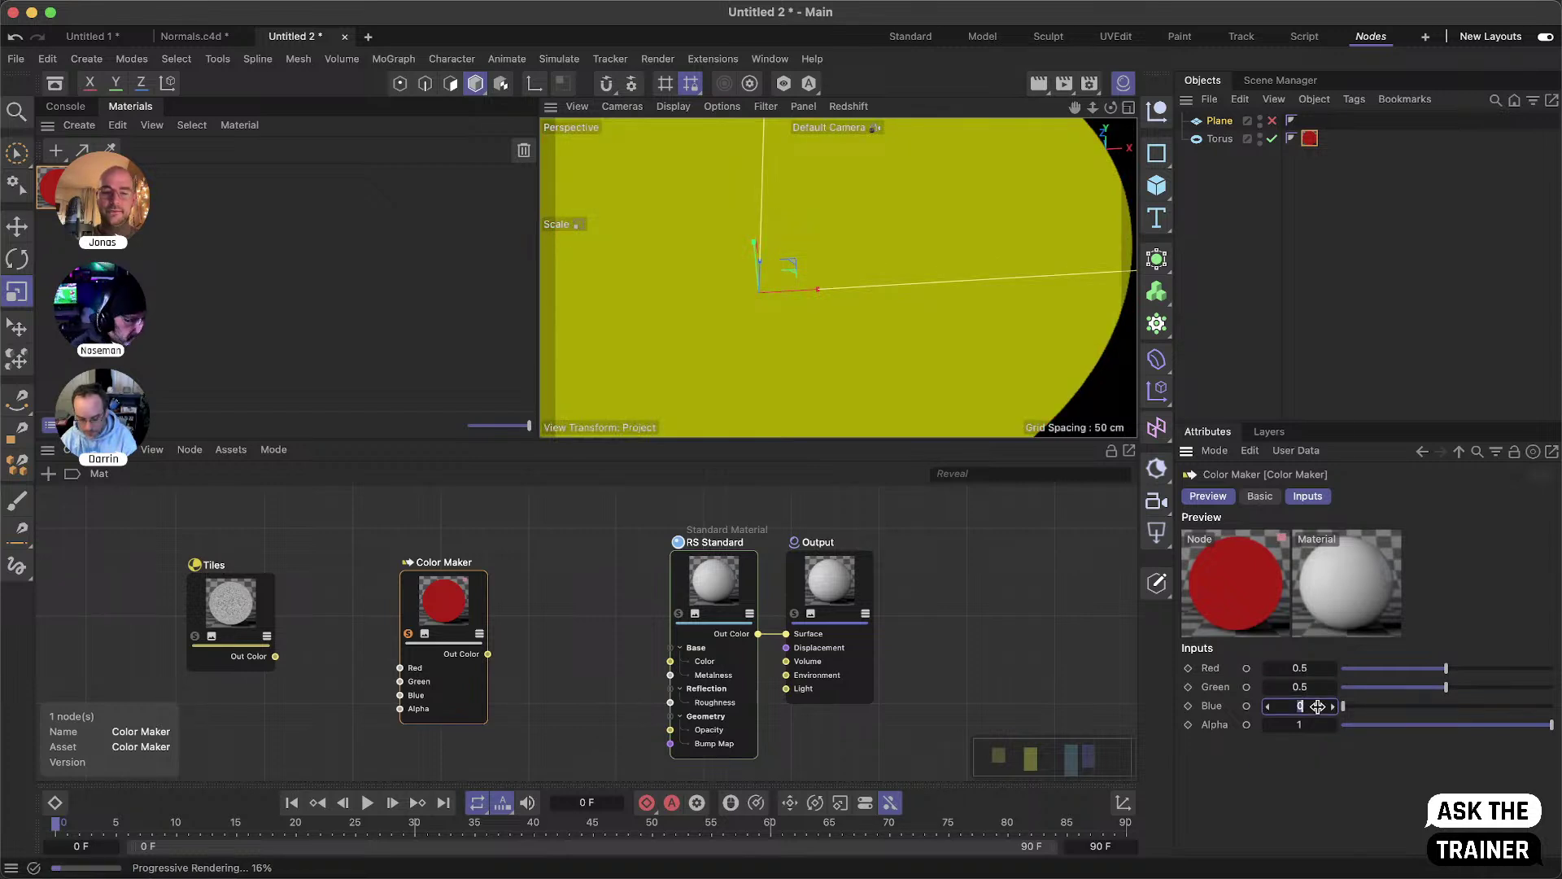
pyautogui.write('1')
pyautogui.press('Return')
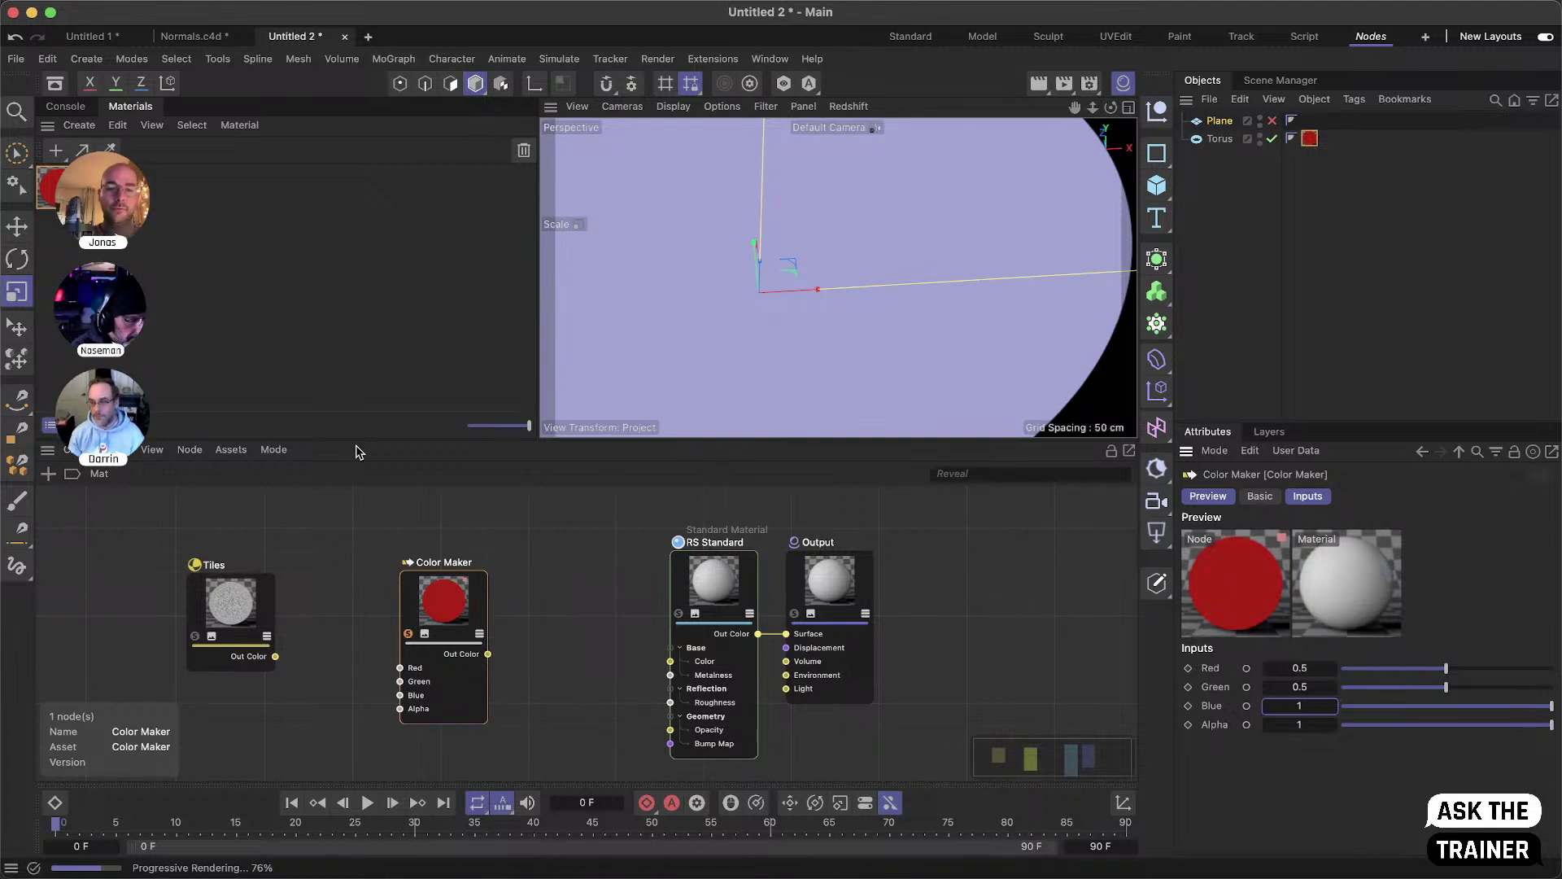
# - Connect the Tiles node's Out Color to the Red input of the Color Maker node
pyautogui.moveTo(454, 640); pyautogui.dragTo(470, 638)
pyautogui.moveTo(242, 639); pyautogui.dragTo(415, 669)
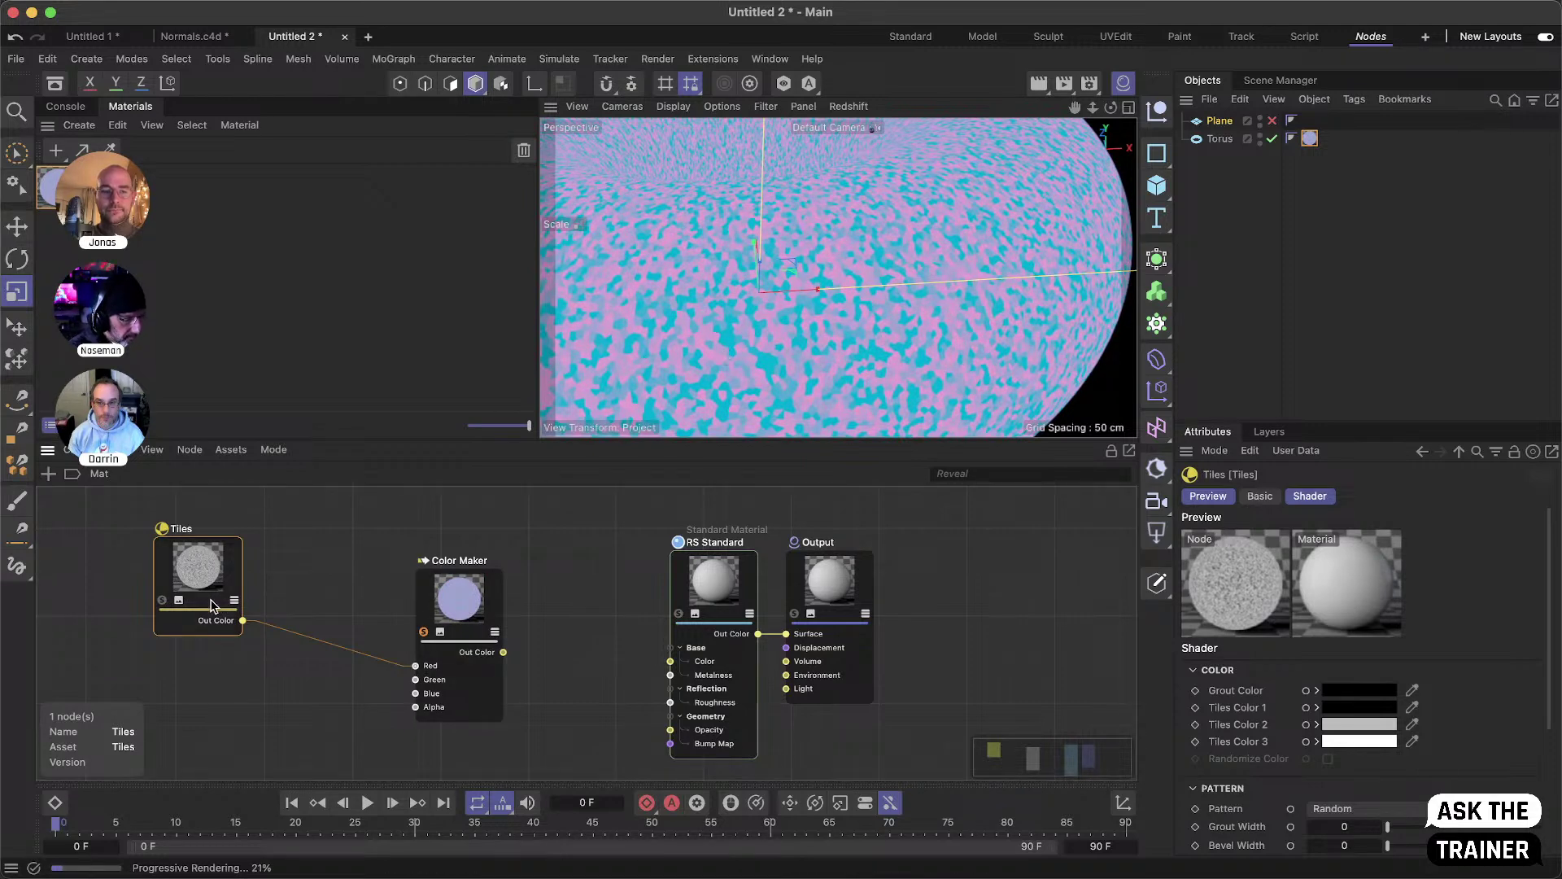
pyautogui.moveTo(205, 608); pyautogui.dragTo(230, 600)
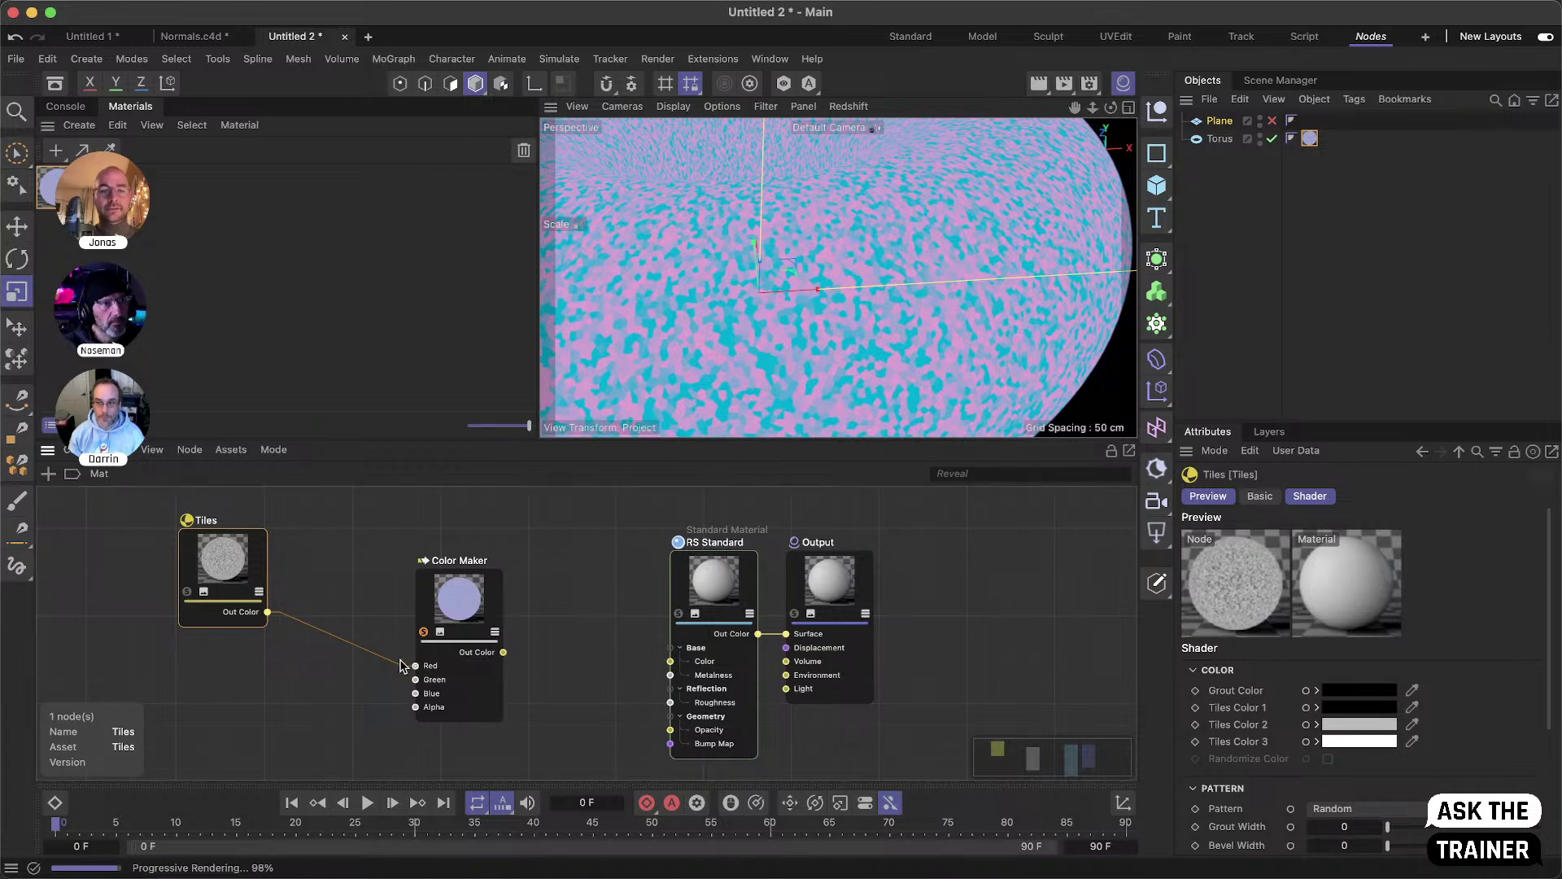
# - Collapse the Tiles node's preview and place a duplicate of the node just below it
pyautogui.click(259, 594)
pyautogui.click(259, 594)
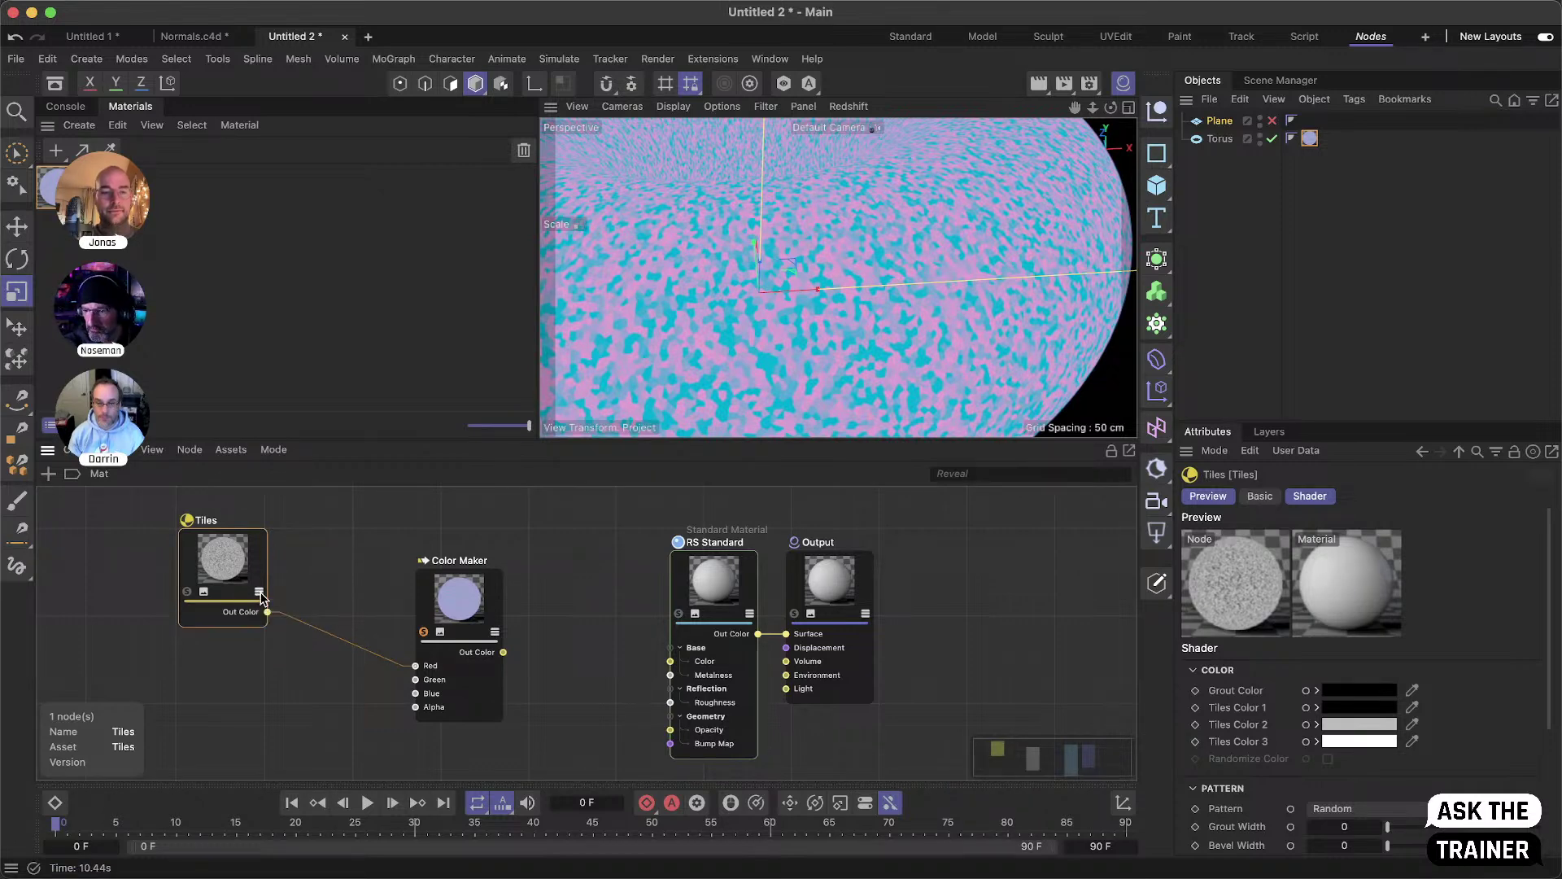
pyautogui.click(202, 594)
pyautogui.moveTo(224, 597); pyautogui.dragTo(242, 652)
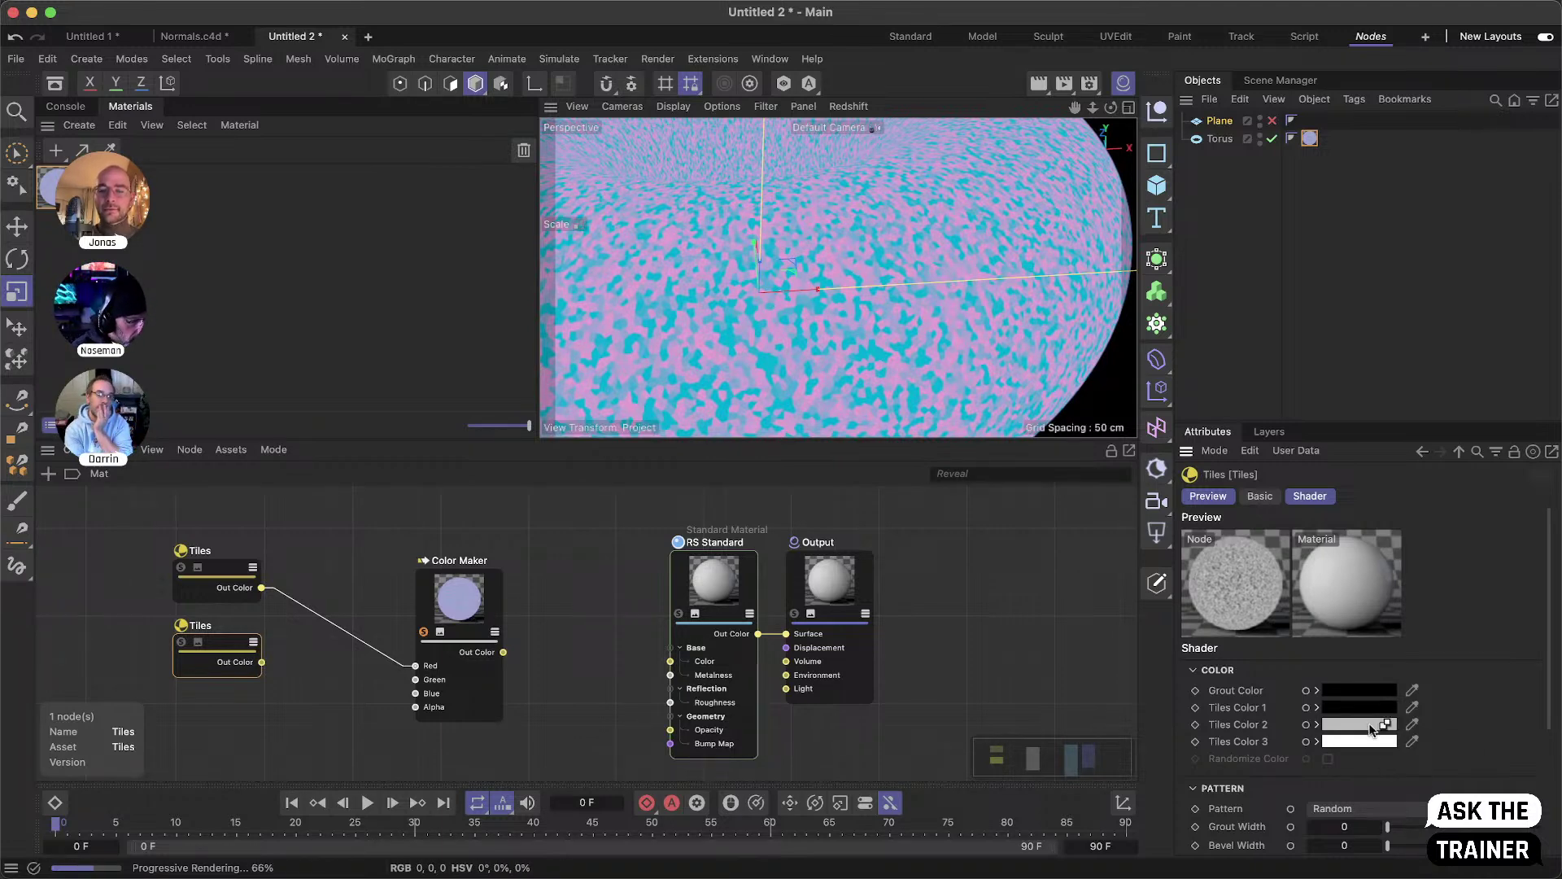
# - Swap the duplicate's Tiles Colors 1 to 3 to white, black and light grey, and connect its output to Color Maker's Green input
pyautogui.moveTo(1369, 723); pyautogui.dragTo(1354, 710)
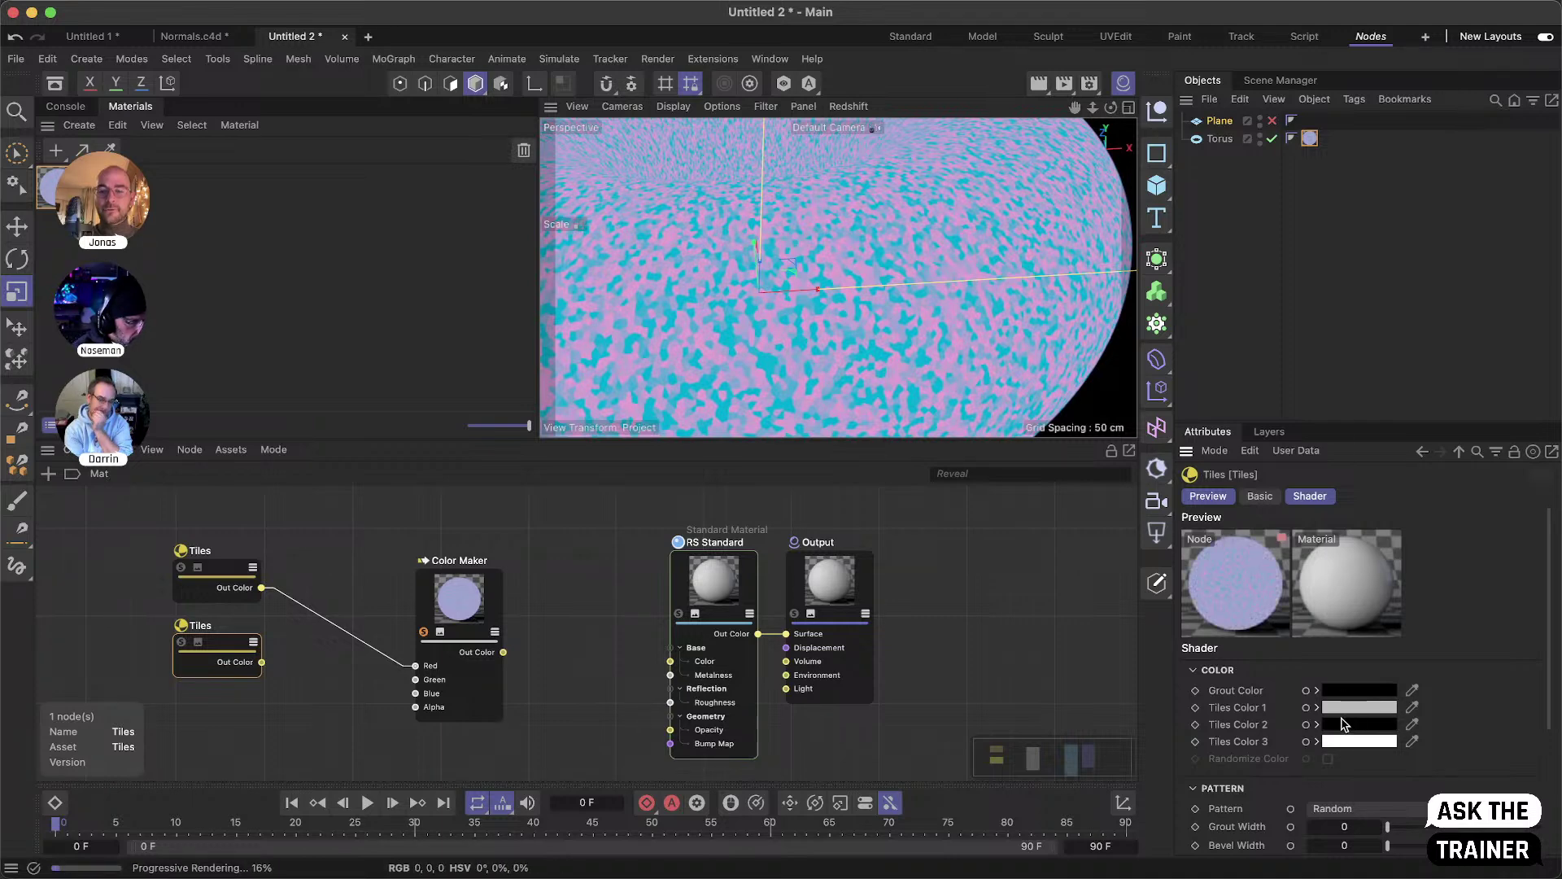
pyautogui.moveTo(1362, 710); pyautogui.dragTo(1386, 743)
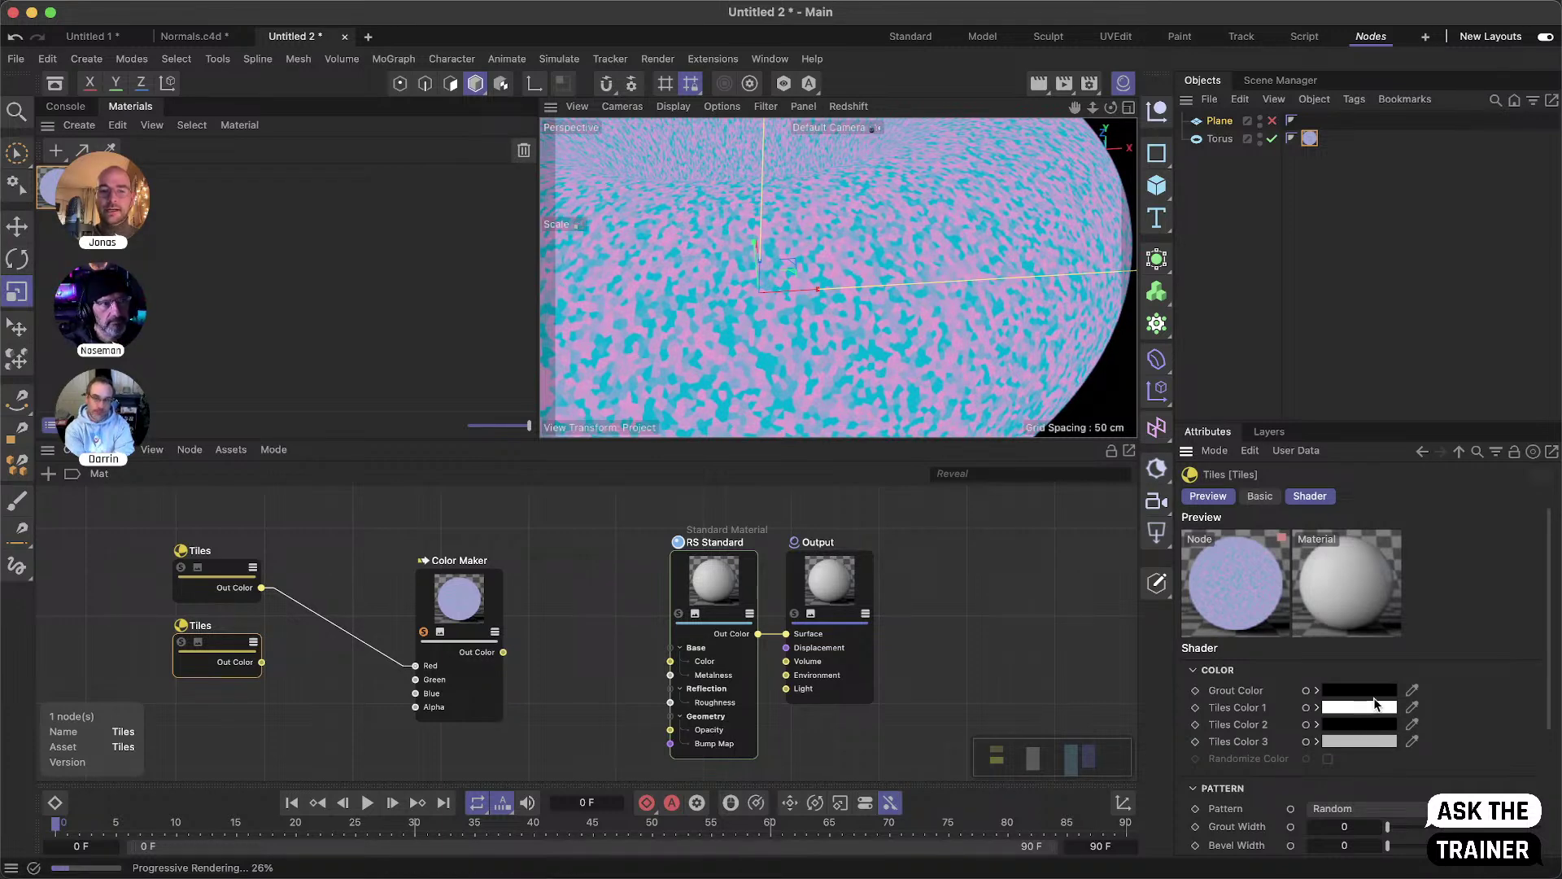
pyautogui.moveTo(261, 662); pyautogui.dragTo(414, 686)
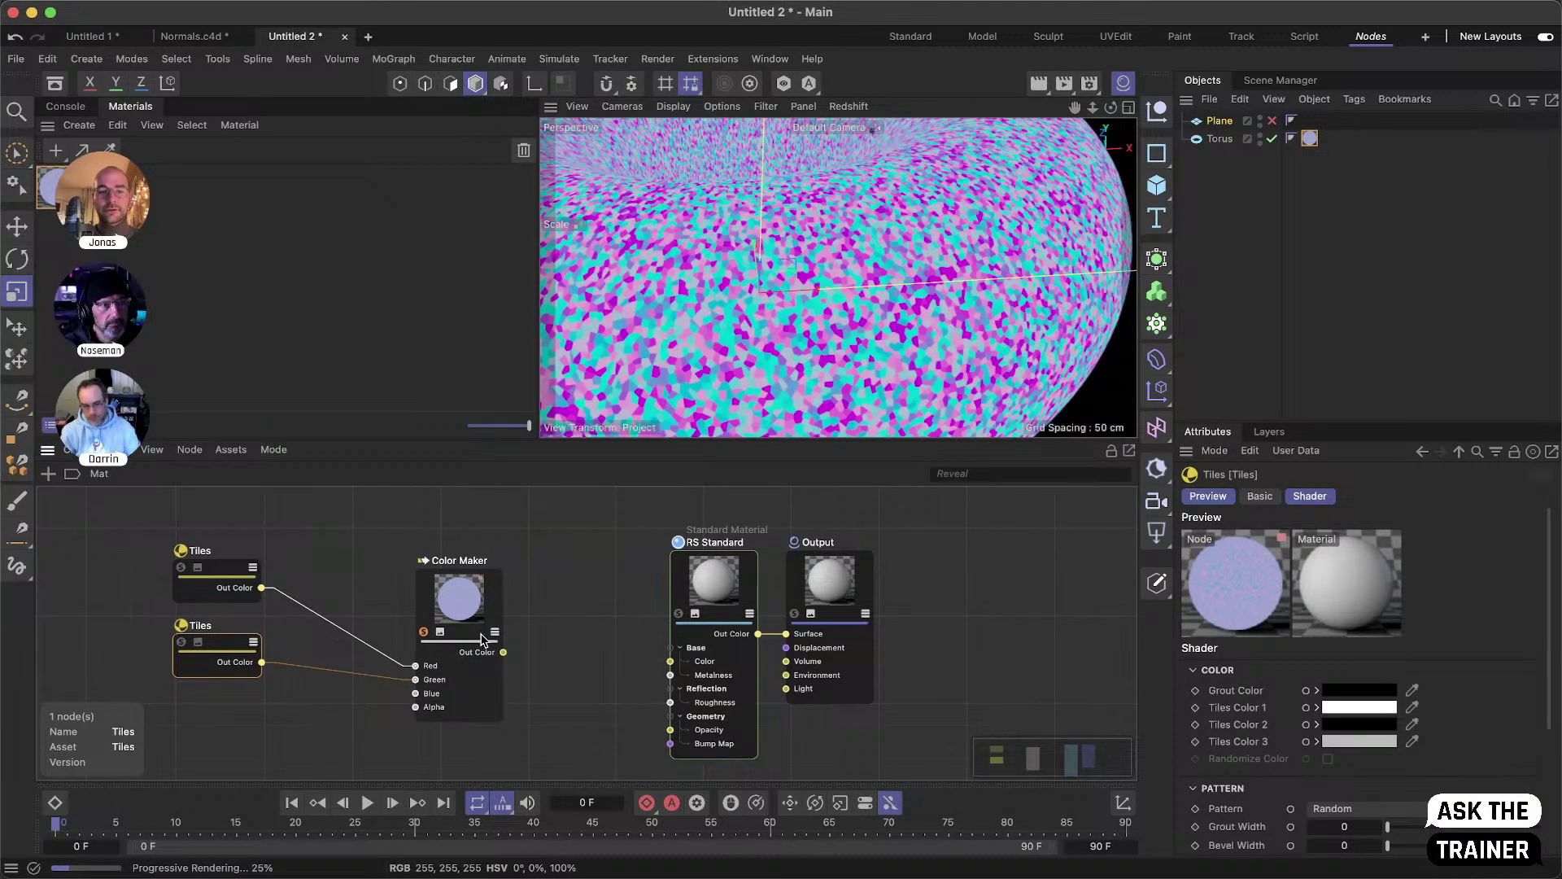
# - Collapse the Color Maker preview and move it together with both Tiles nodes farther from RS Standard
pyautogui.moveTo(475, 638); pyautogui.dragTo(171, 684)
pyautogui.click(351, 592)
pyautogui.moveTo(401, 606); pyautogui.dragTo(407, 663)
pyautogui.keyDown('alt'); pyautogui.moveTo(378, 675); pyautogui.dragTo(445, 608, button='middle'); pyautogui.keyUp('alt')
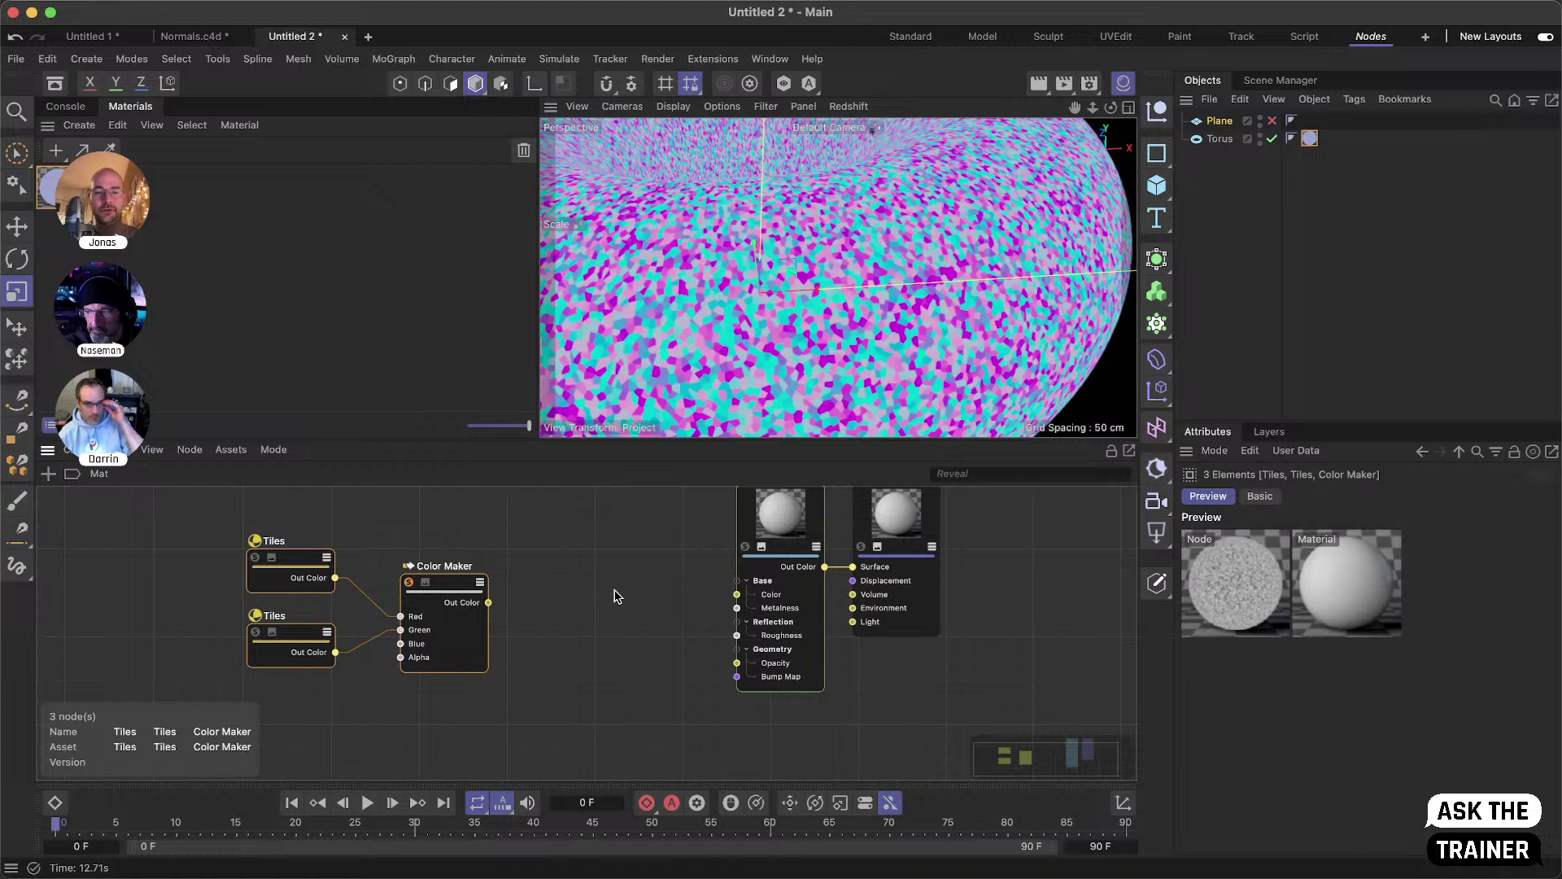
pyautogui.moveTo(541, 545); pyautogui.dragTo(285, 680)
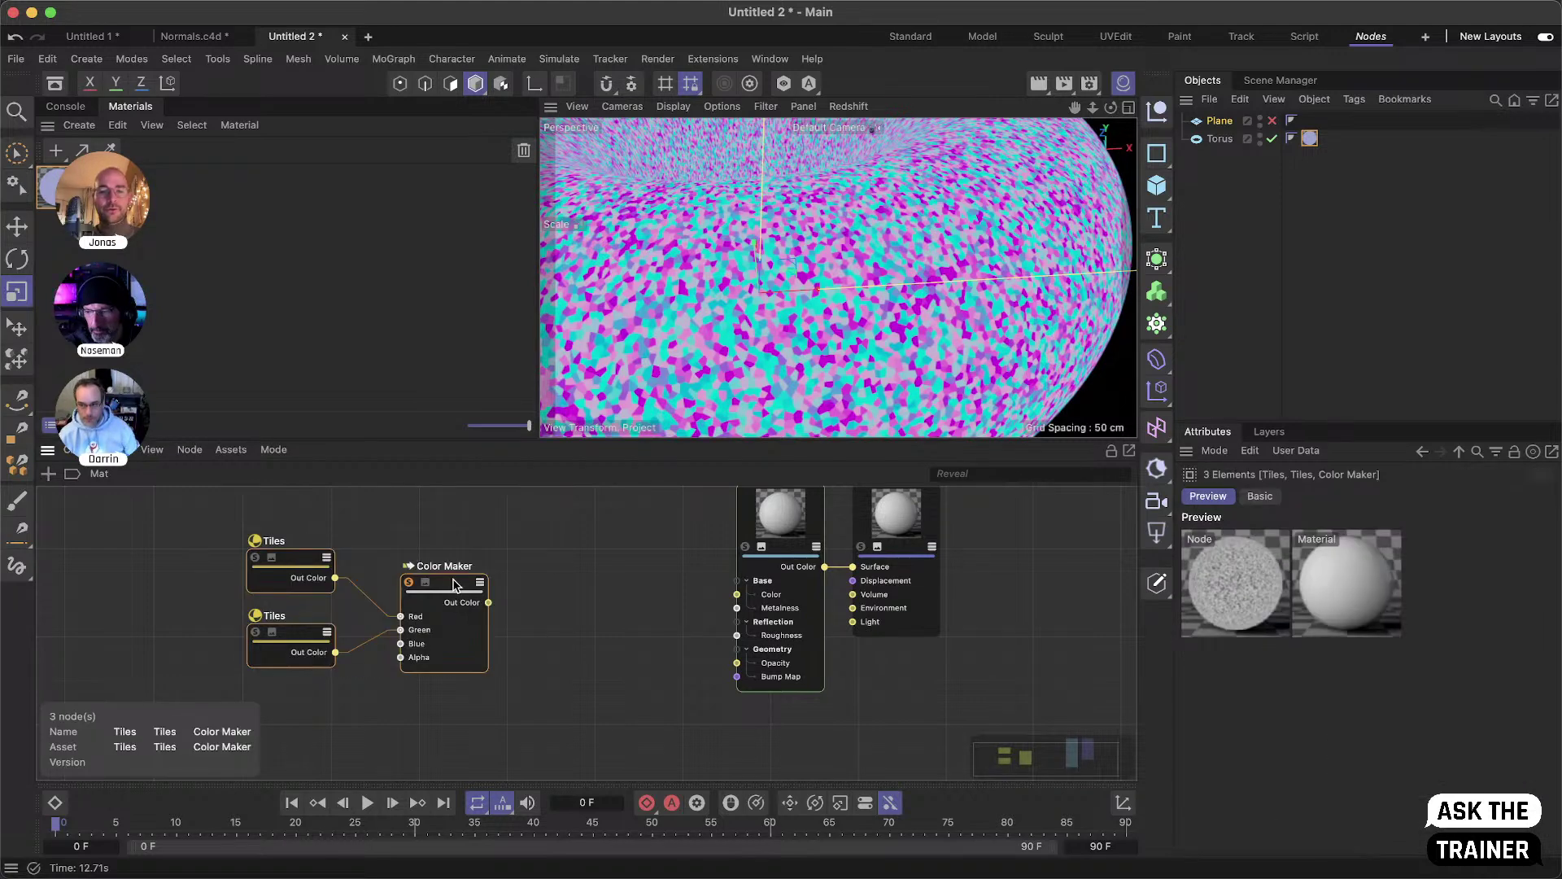
pyautogui.moveTo(454, 584); pyautogui.dragTo(417, 589)
# - Add a Color User Data node between the Color Maker and RS Standard nodes
pyautogui.click(547, 649)
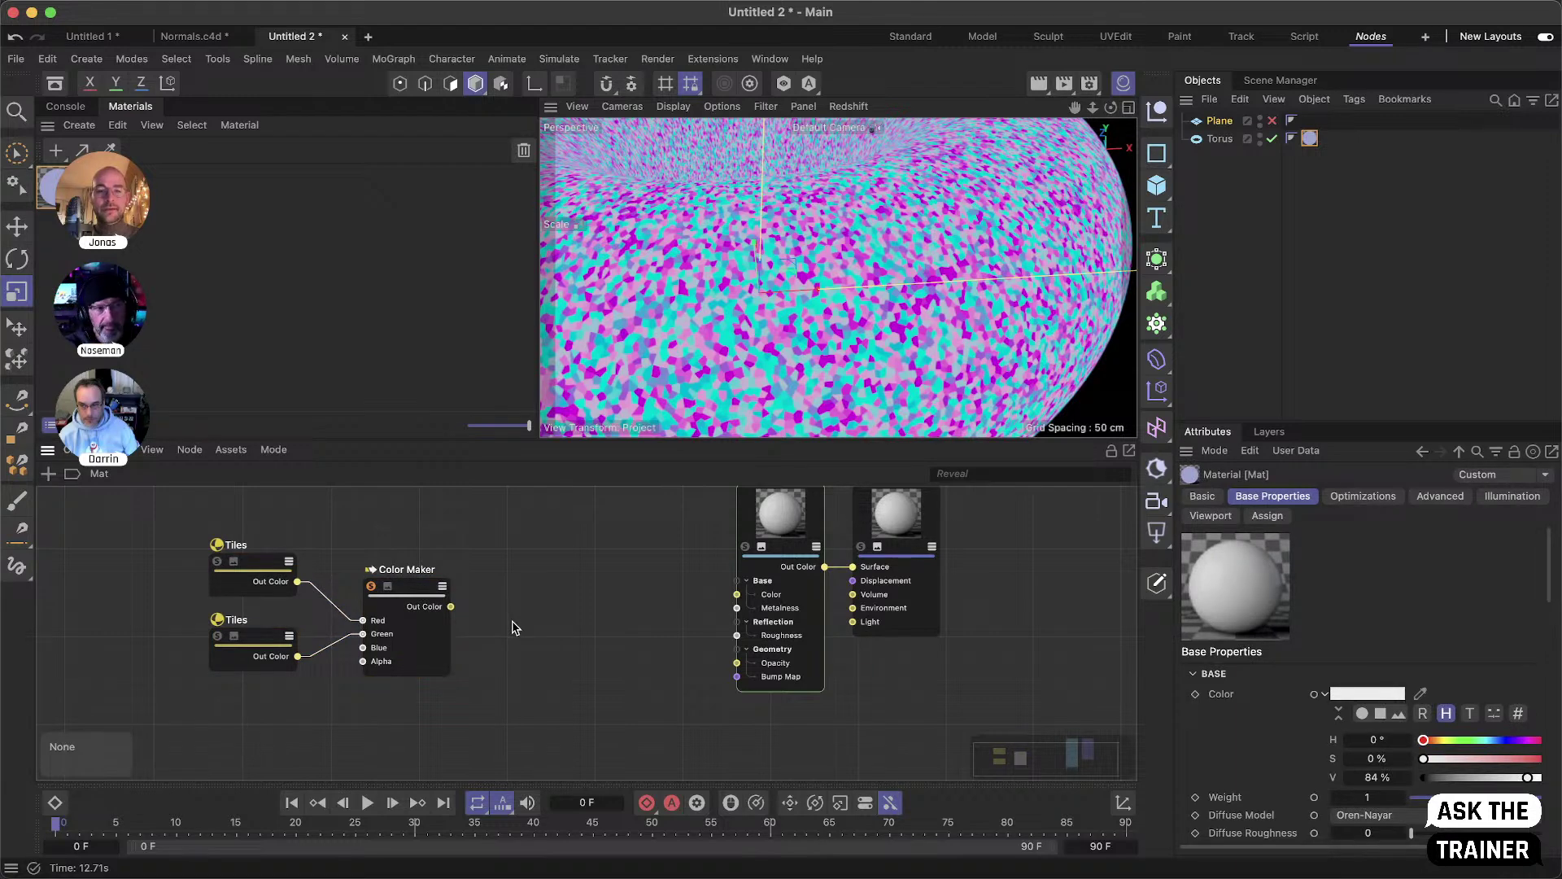
pyautogui.hotkey('shift', 'c')
pyautogui.write('color user')
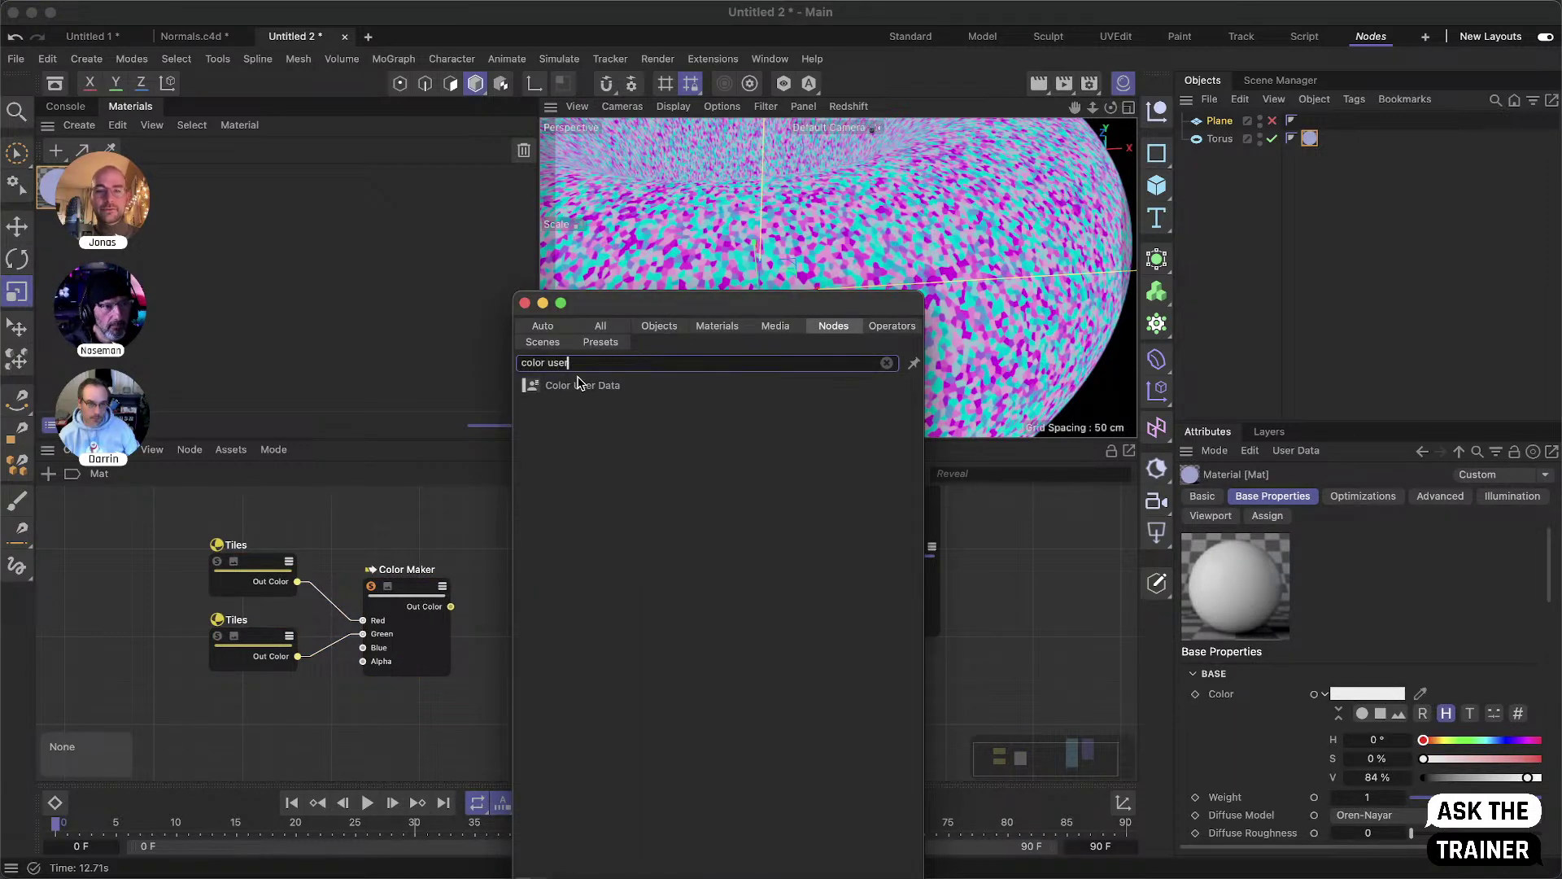
pyautogui.moveTo(579, 384); pyautogui.dragTo(553, 607)
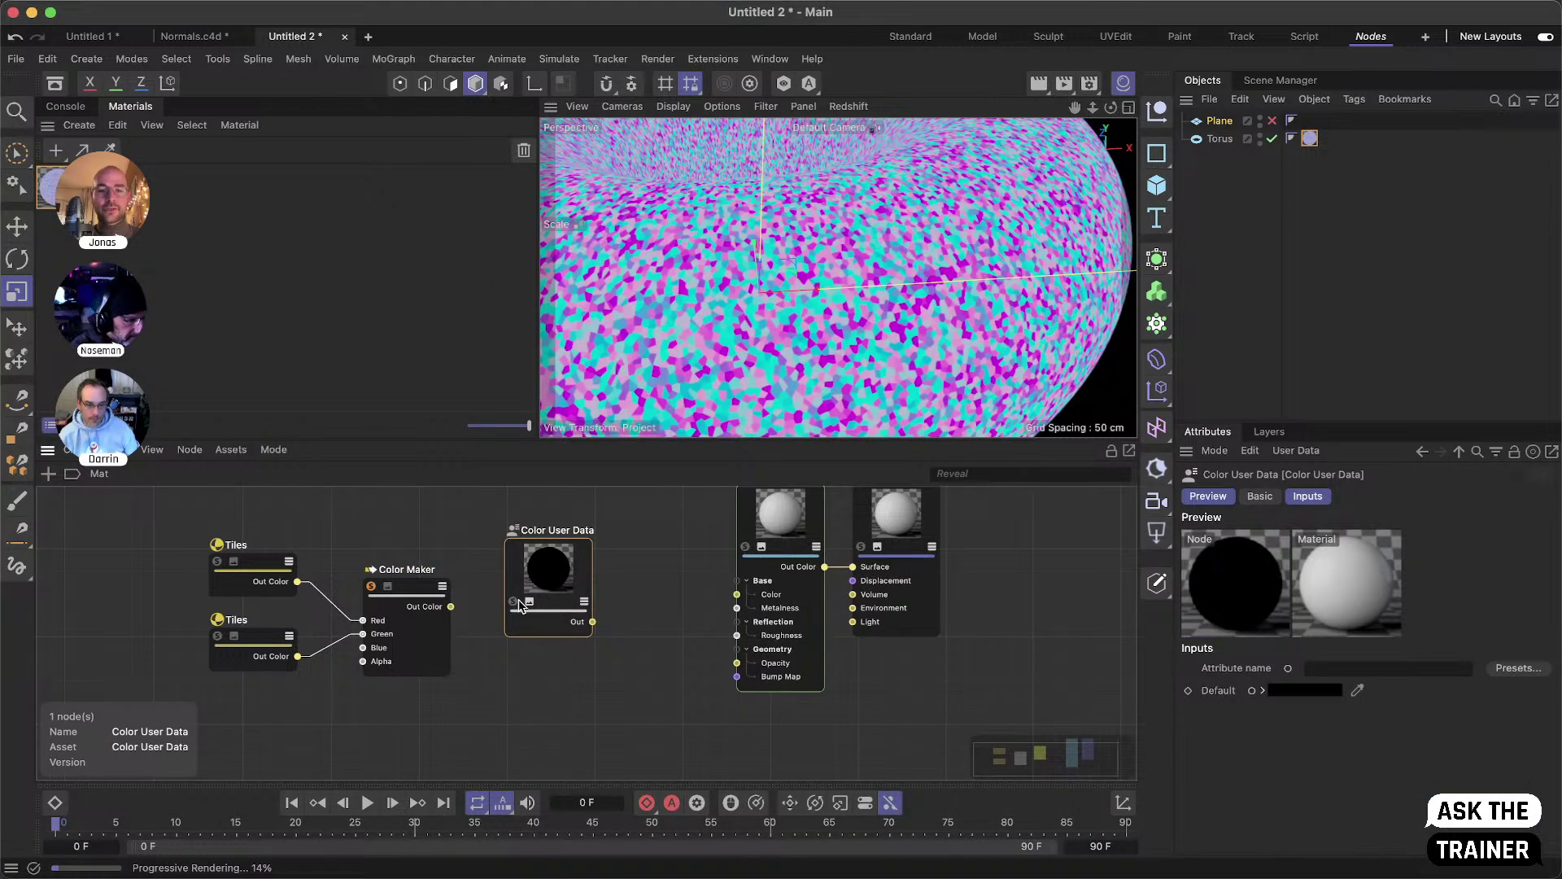
# - Collapse the Color User Data preview and set its Default color to RGB 128, 128, 255
pyautogui.click(530, 607)
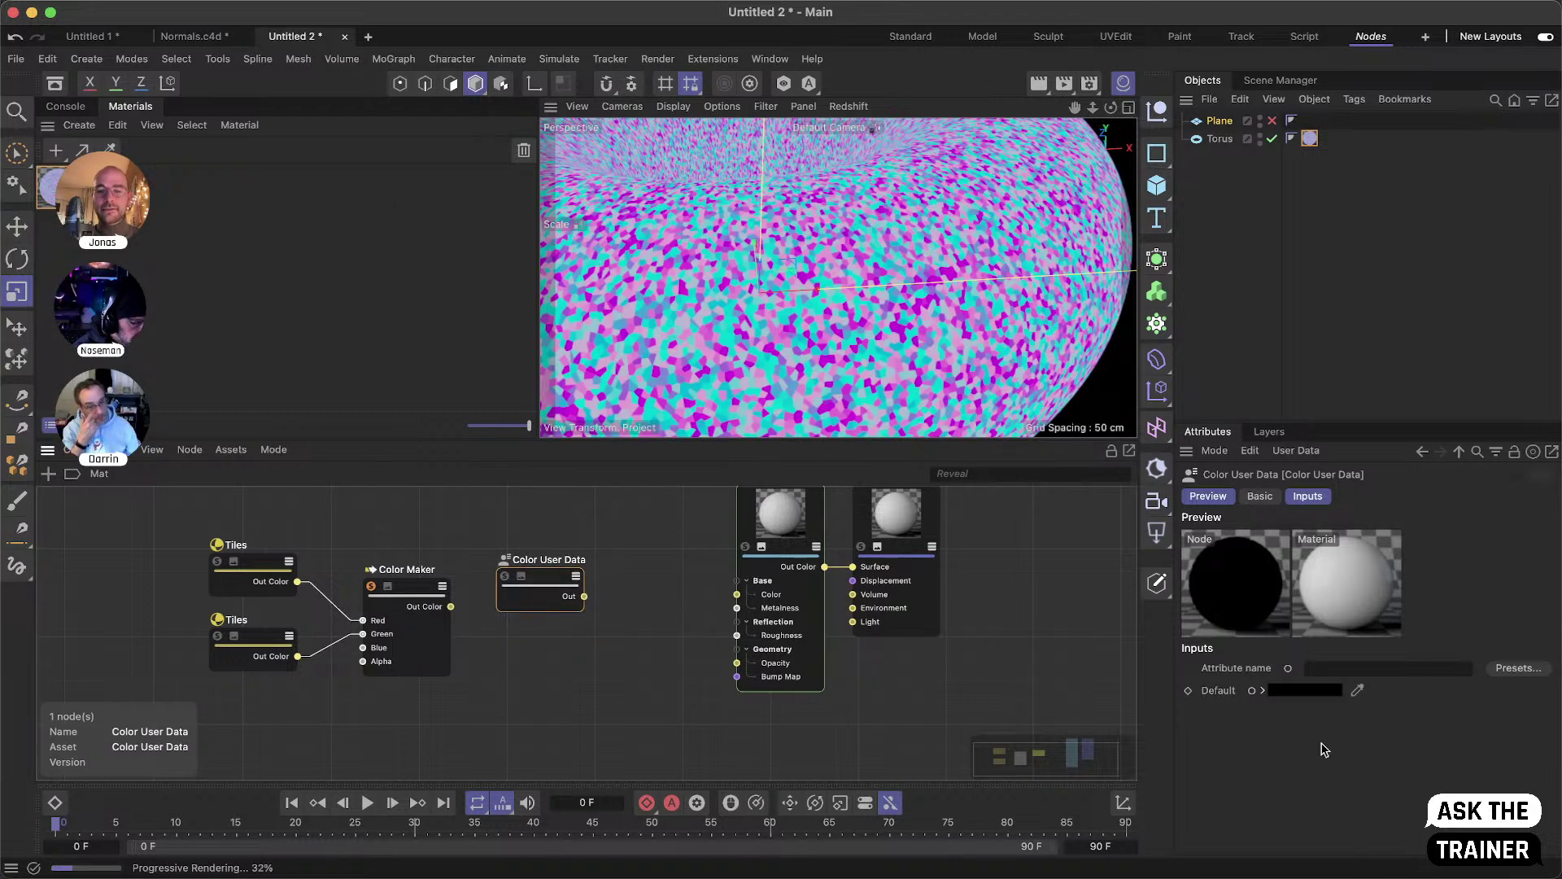
pyautogui.click(1263, 690)
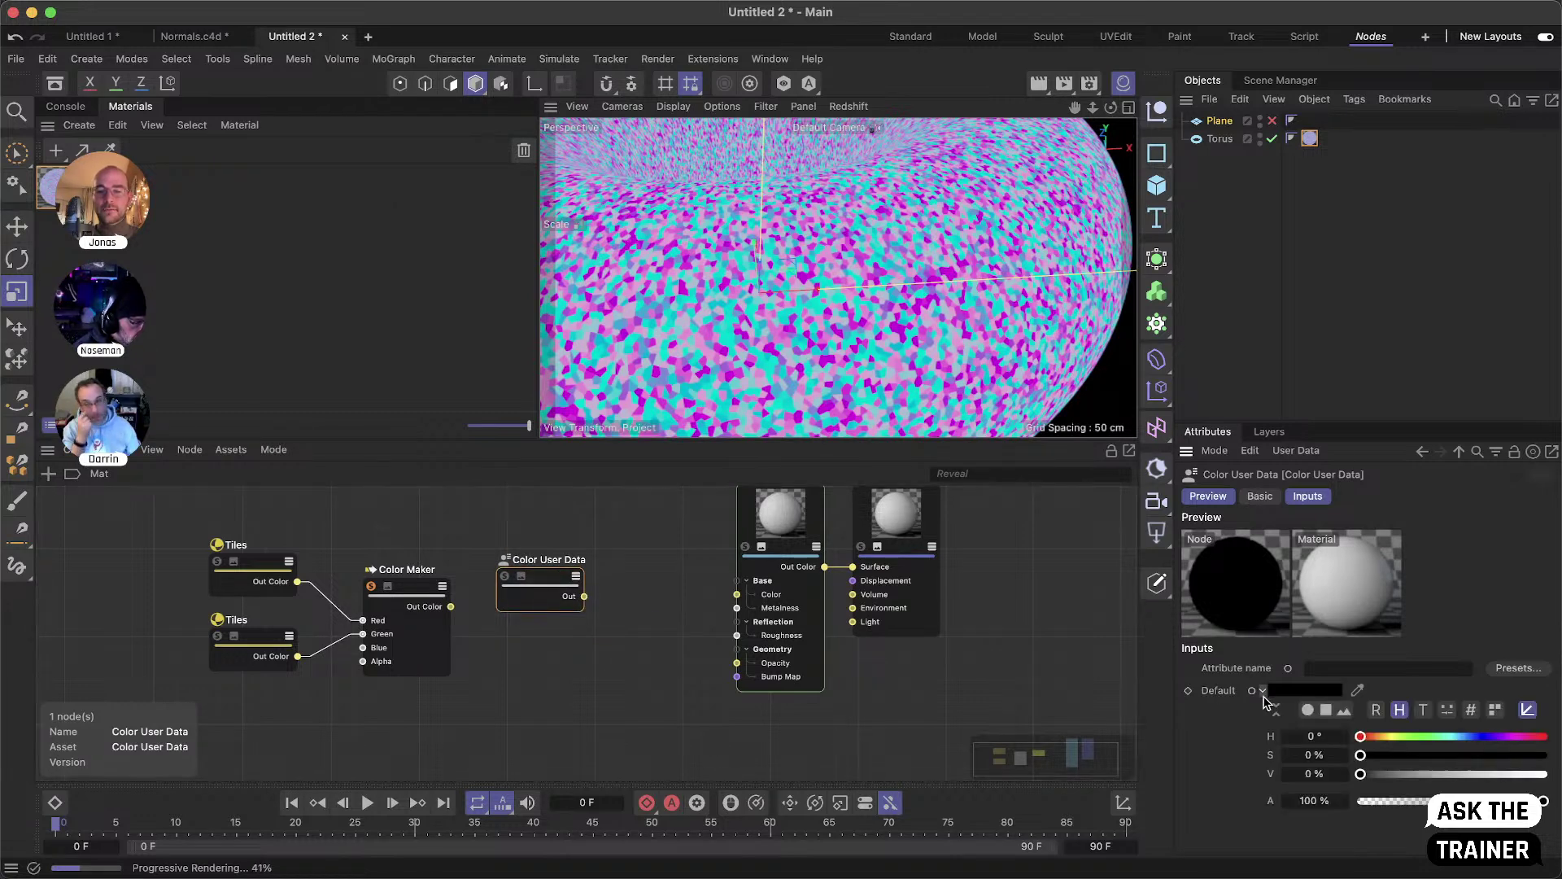
pyautogui.click(1377, 711)
pyautogui.doubleClick(1324, 739)
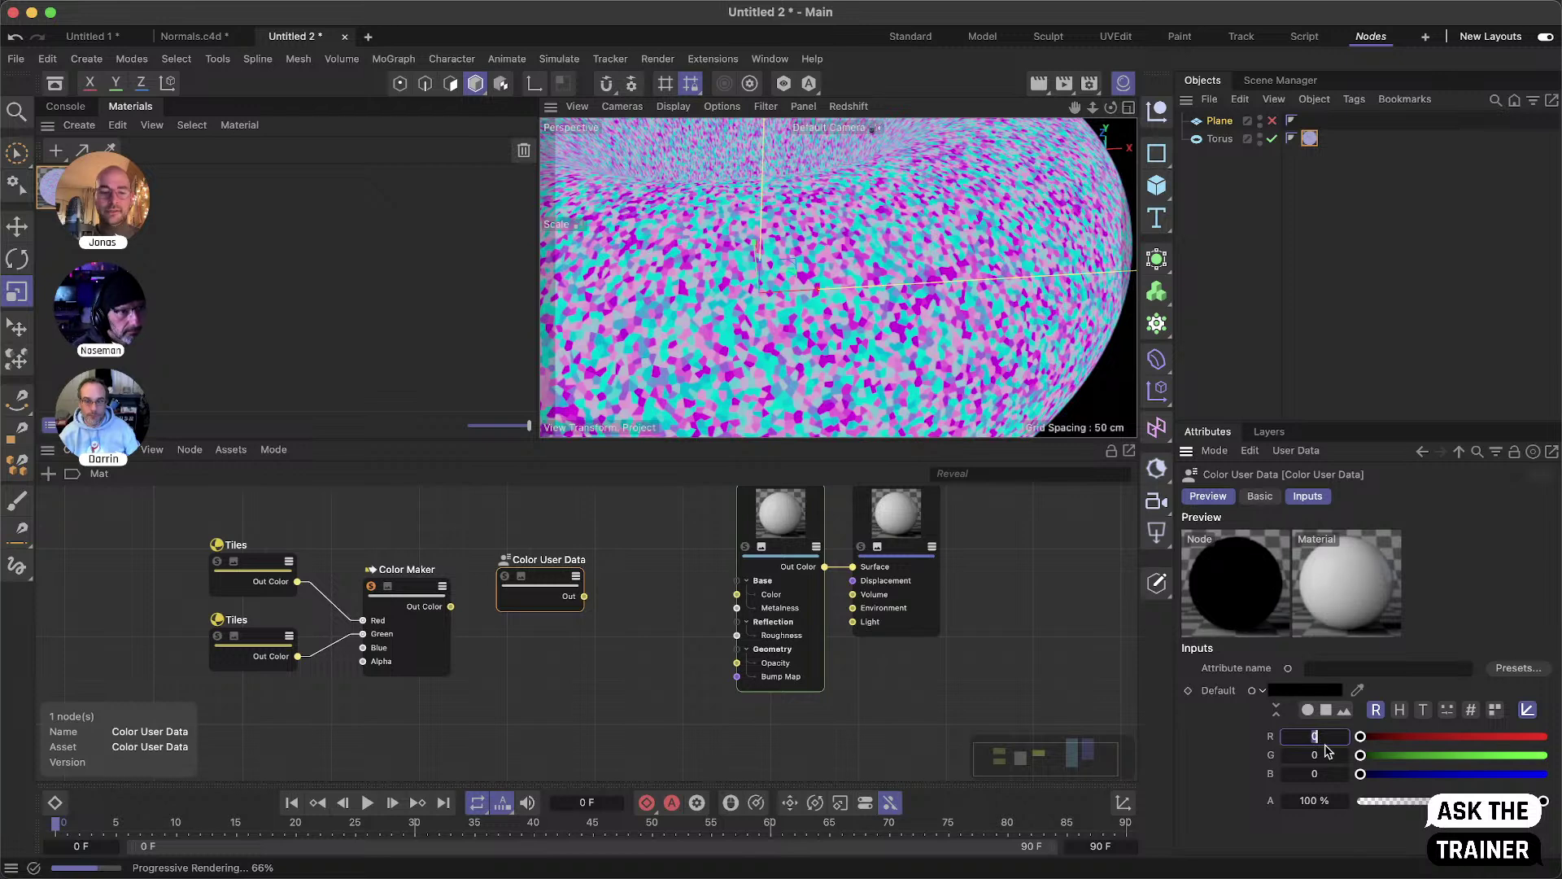
pyautogui.write('128')
pyautogui.press('Tab')
pyautogui.write('128')
pyautogui.press('Tab')
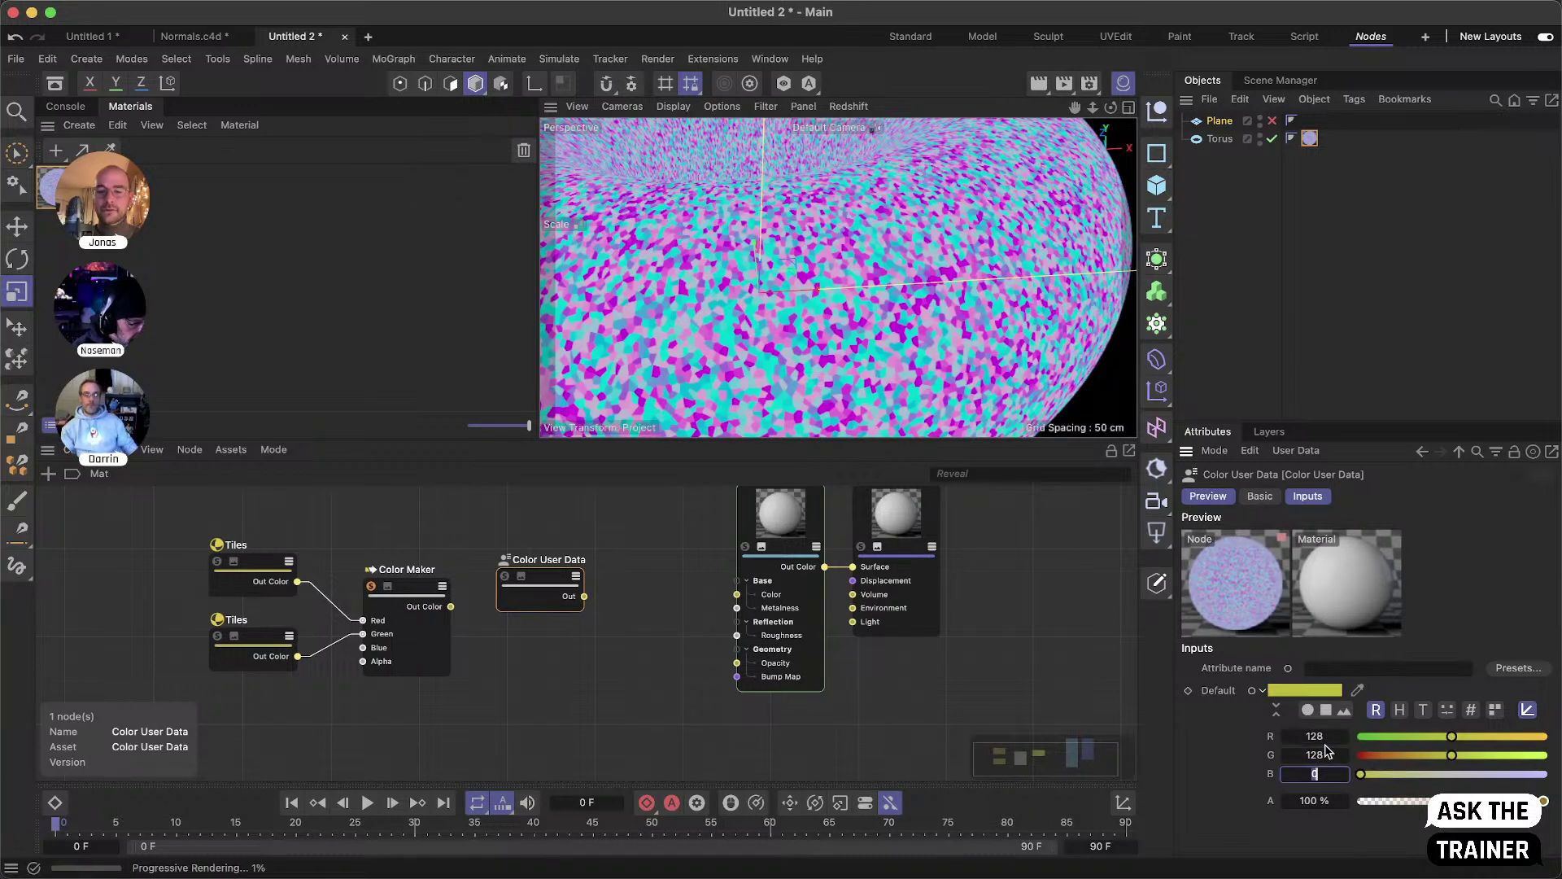
pyautogui.write('128')
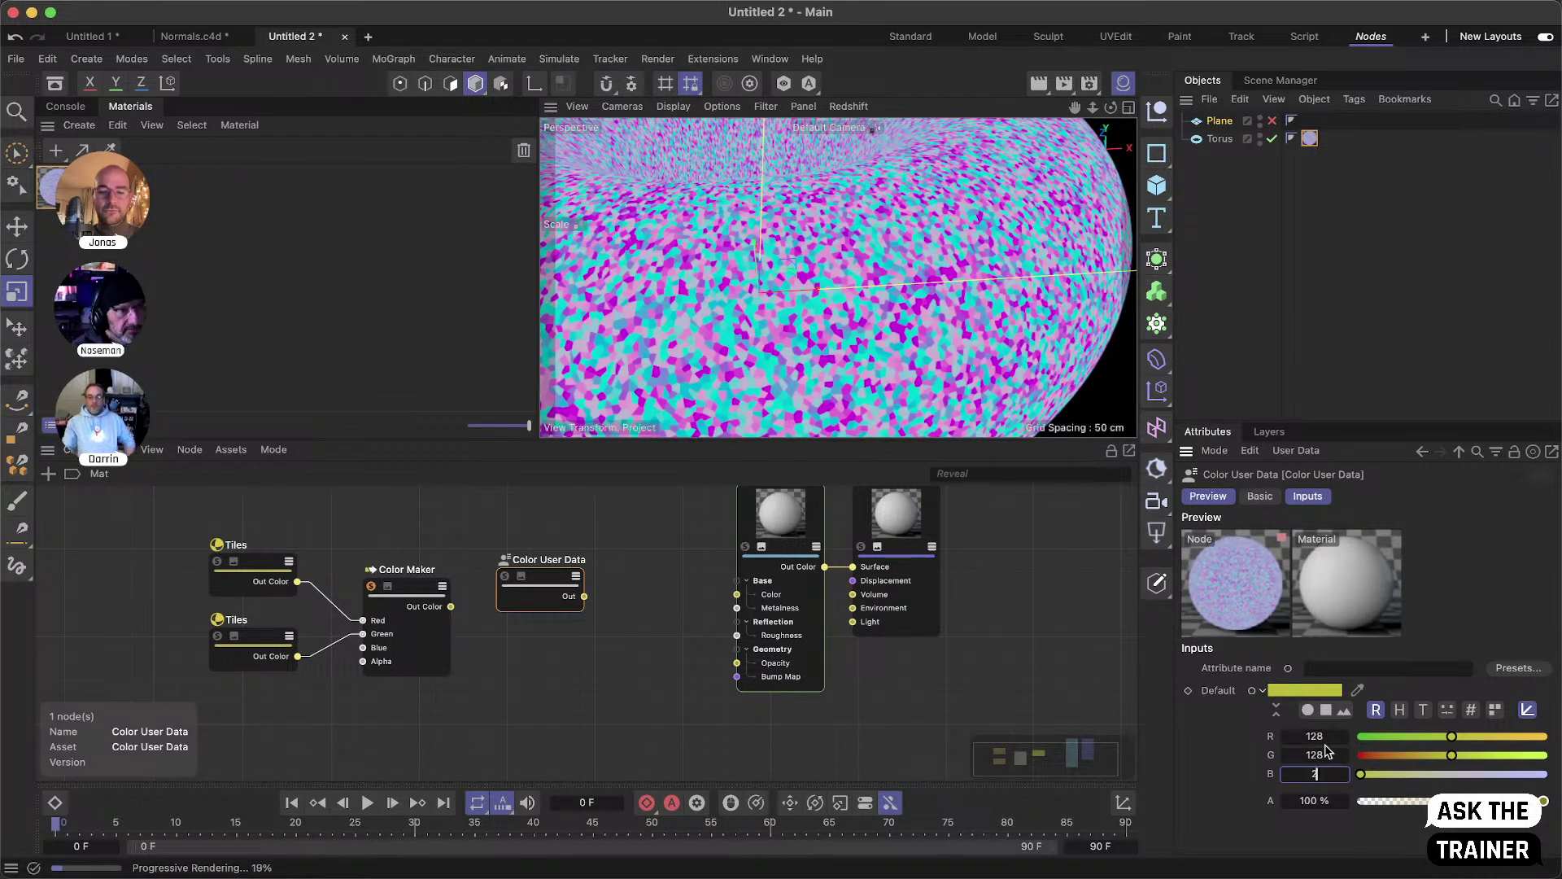
pyautogui.press('Return')
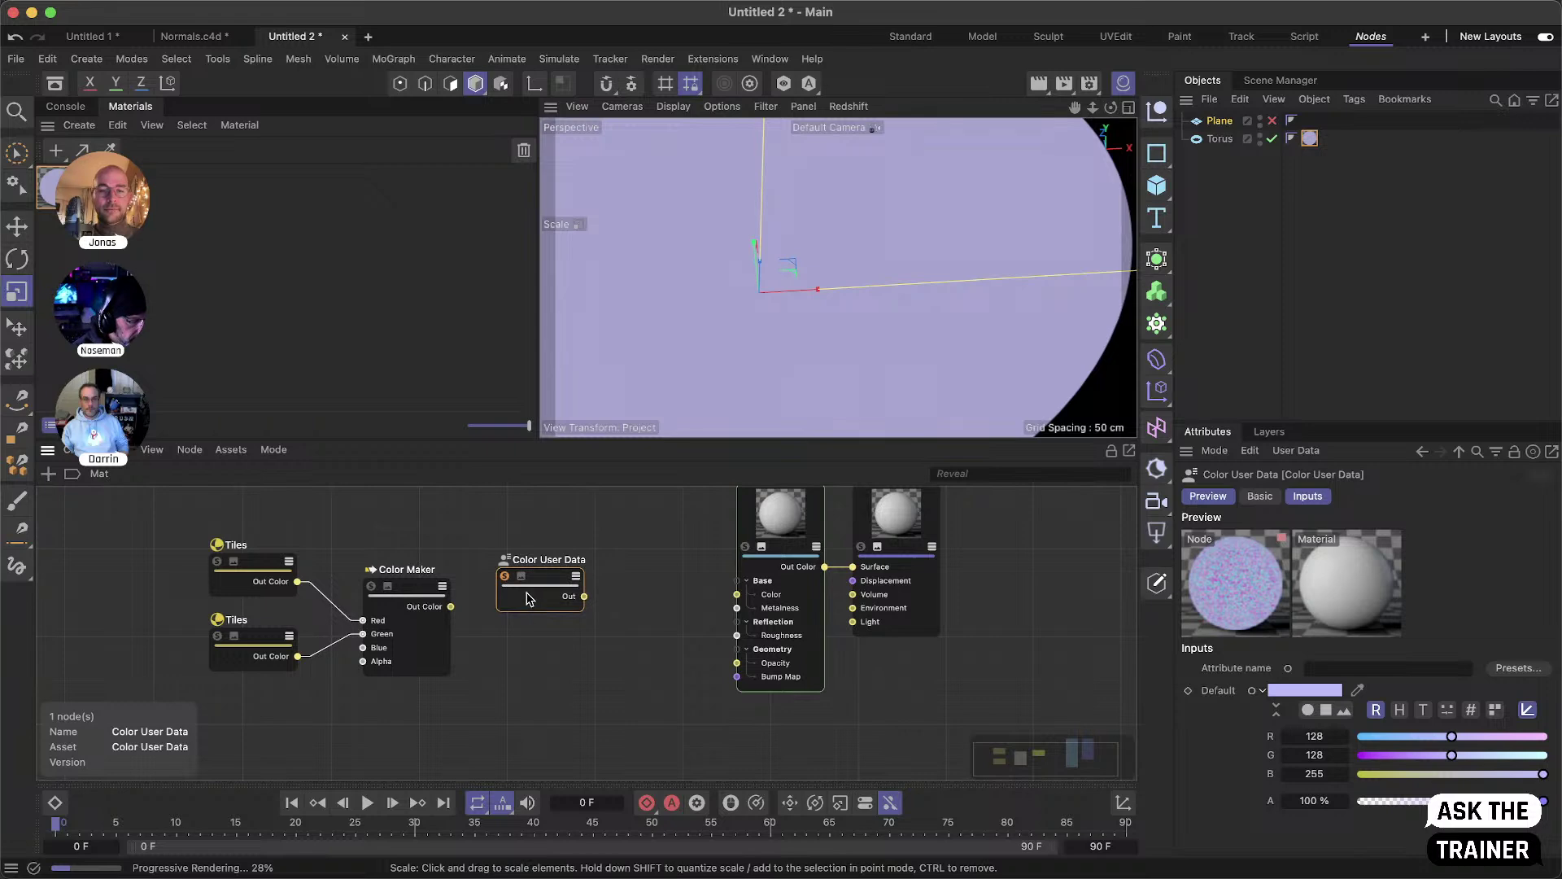
# - Add a Color Layer node, feeding Color User Data into its Base Layer Color and Color Maker into its Layer 1 Color
pyautogui.moveTo(504, 579)
pyautogui.mouseDown()
pyautogui.moveTo(419, 580)
pyautogui.moveTo(373, 523)
pyautogui.mouseUp()
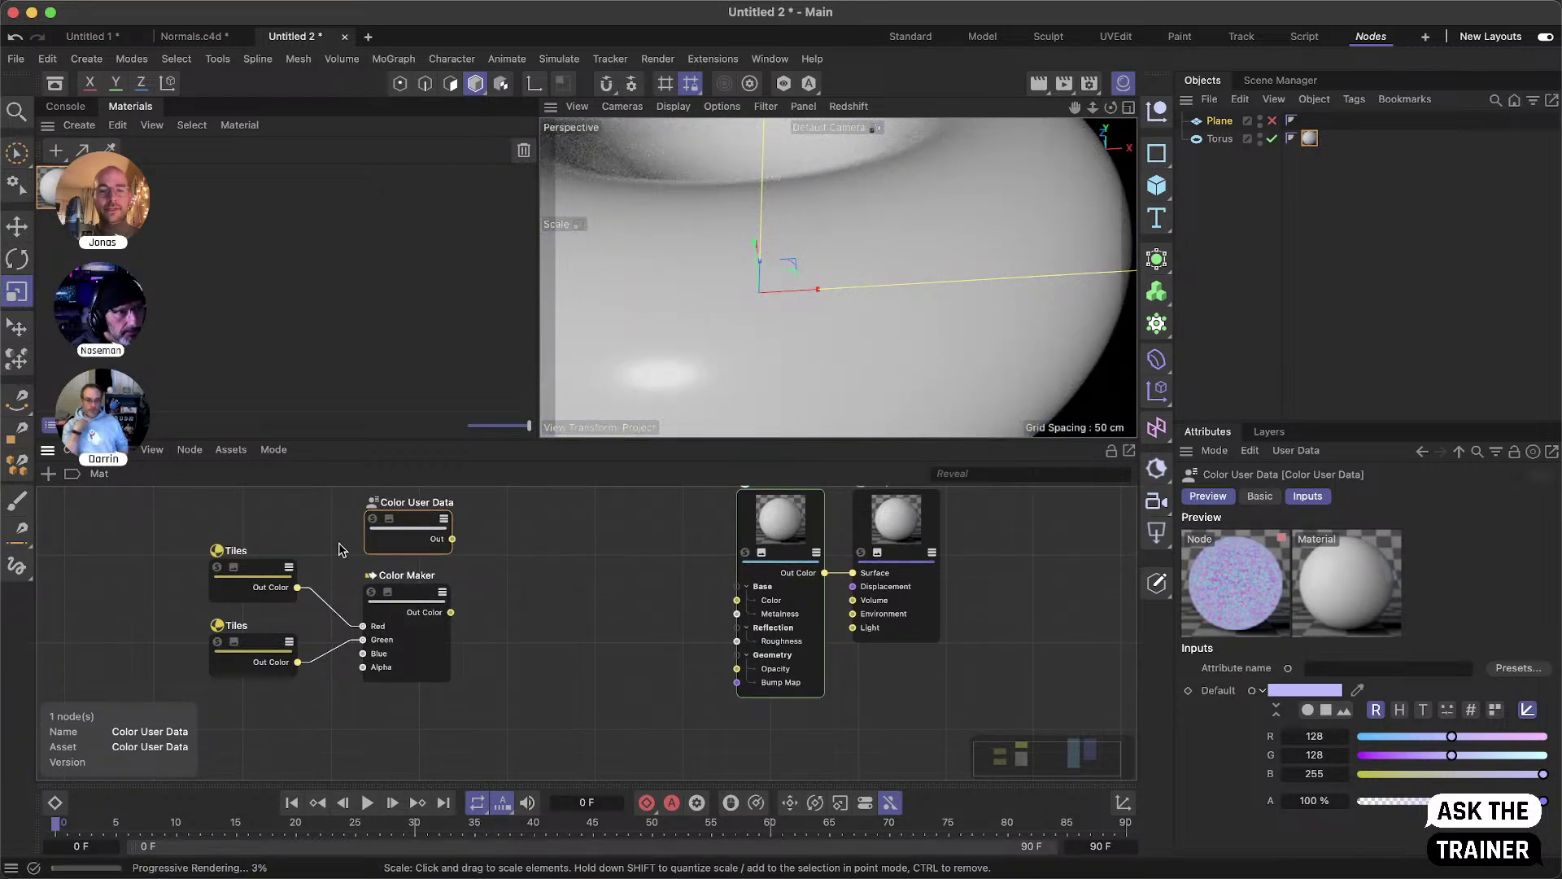
pyautogui.doubleClick(537, 594)
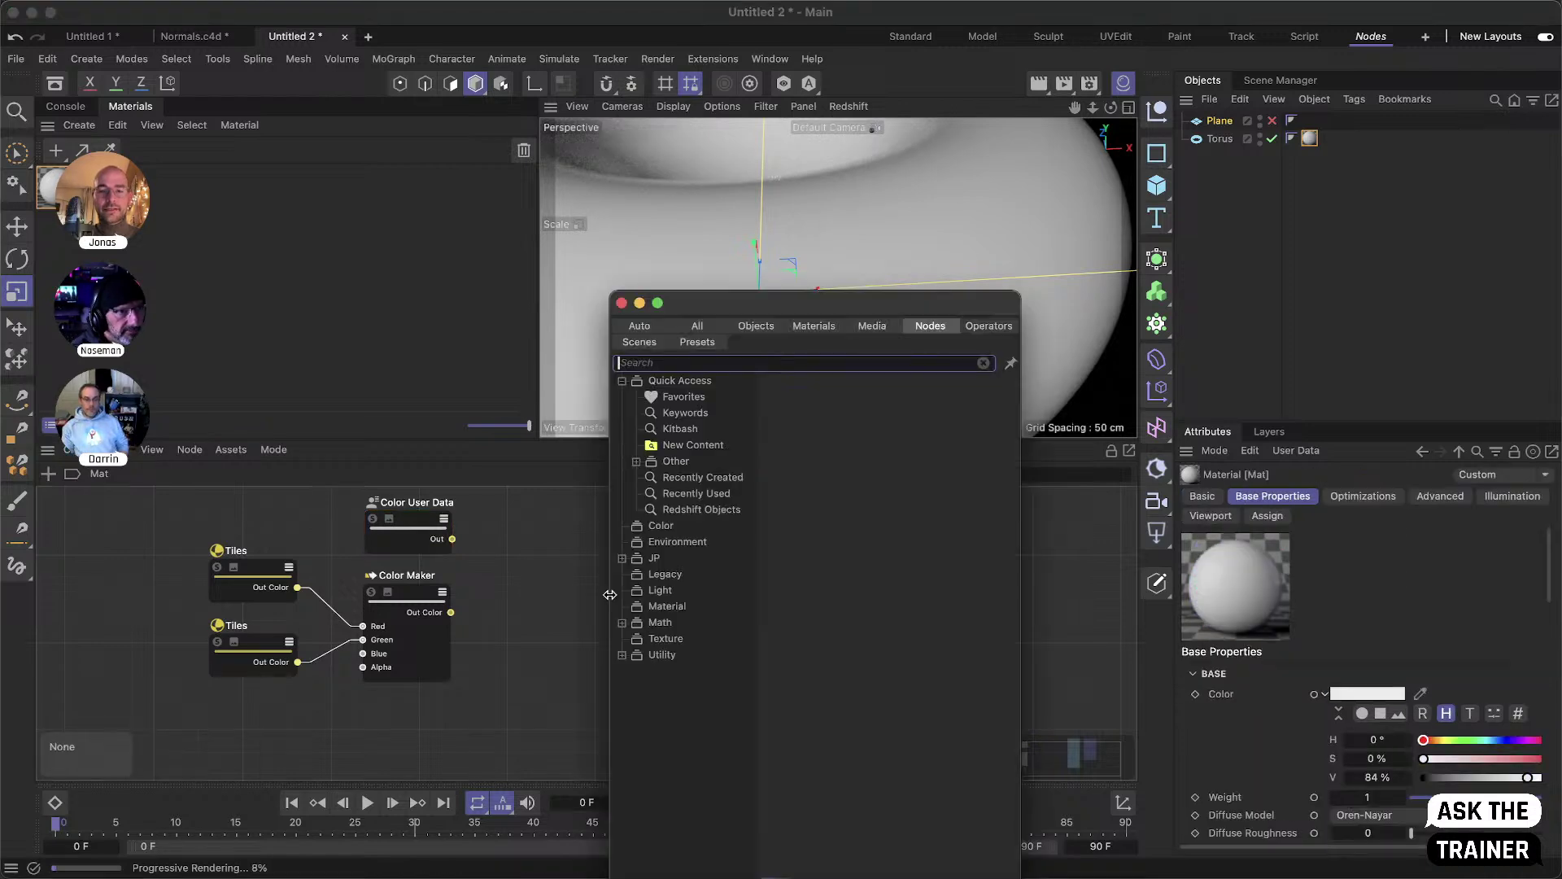
pyautogui.write('layer')
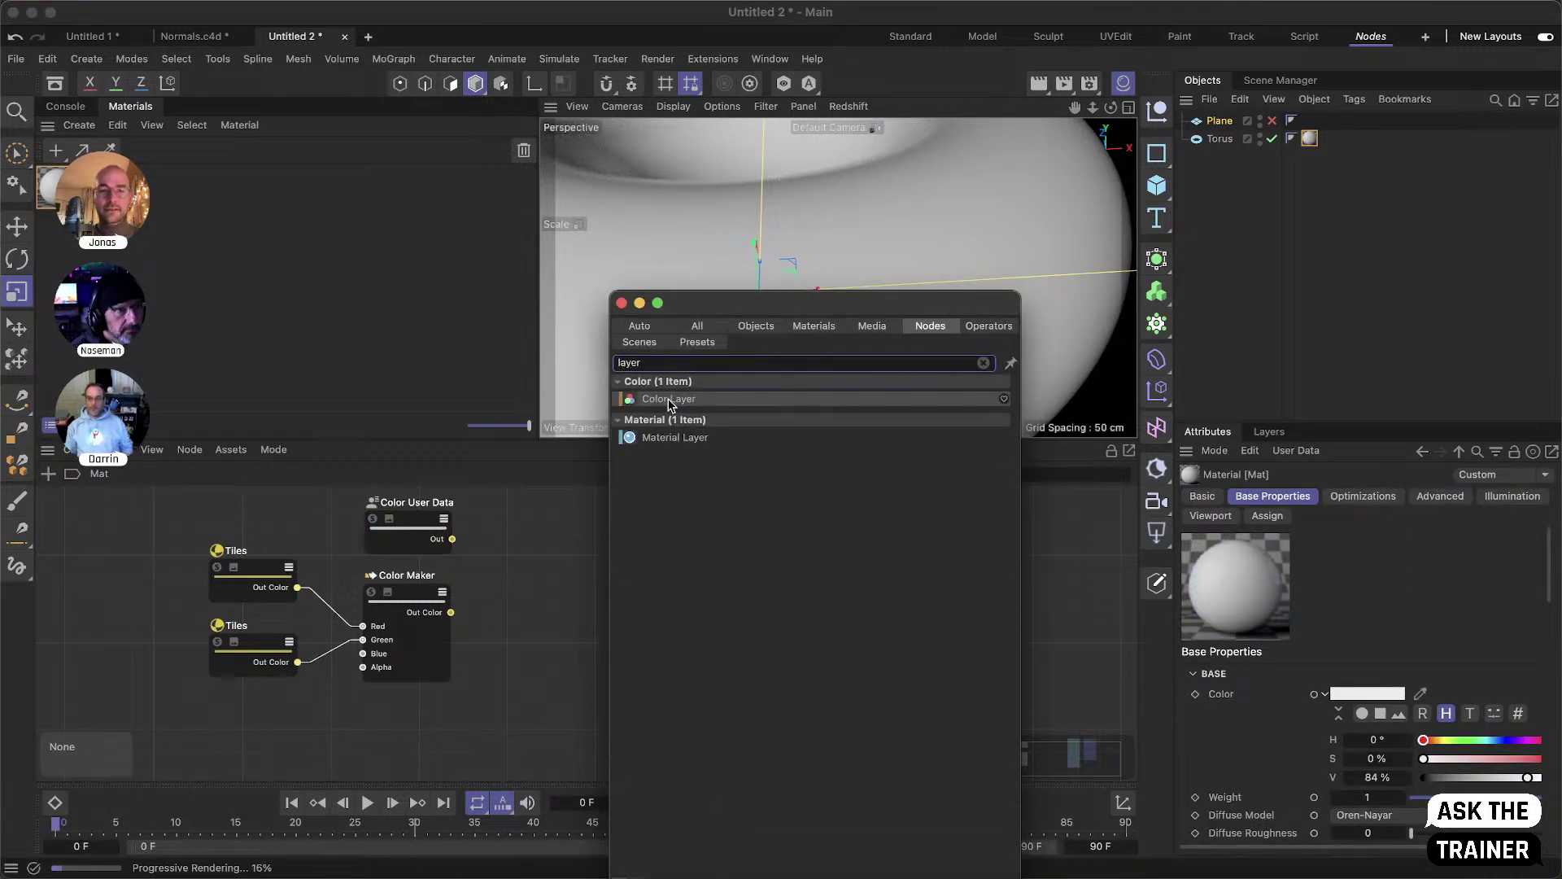
pyautogui.moveTo(668, 398); pyautogui.dragTo(562, 574)
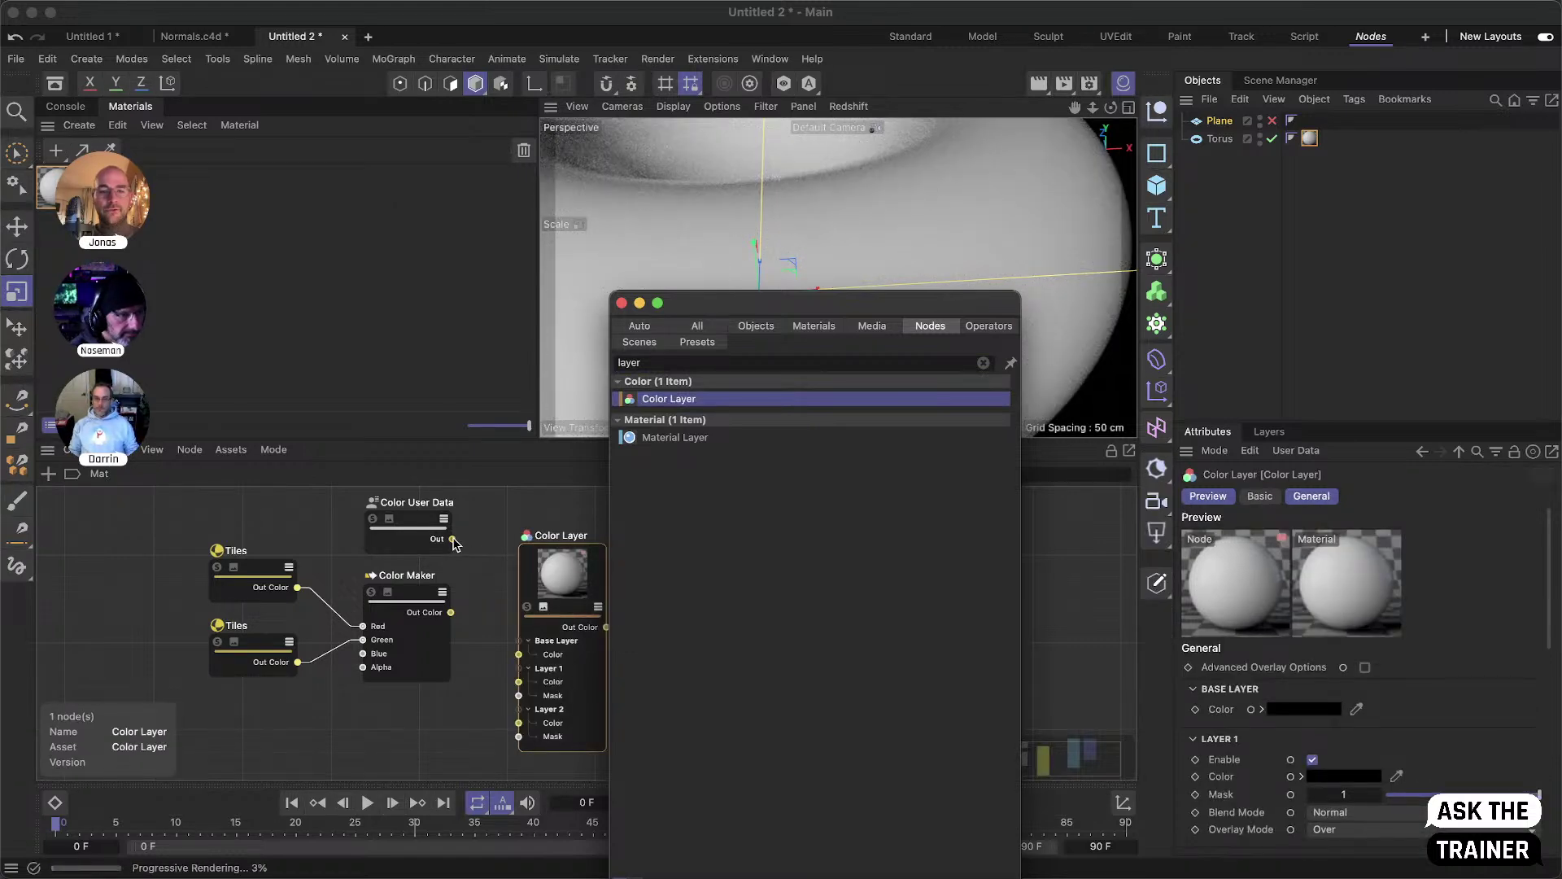
pyautogui.moveTo(453, 539); pyautogui.dragTo(553, 606)
pyautogui.moveTo(447, 620); pyautogui.dragTo(512, 643)
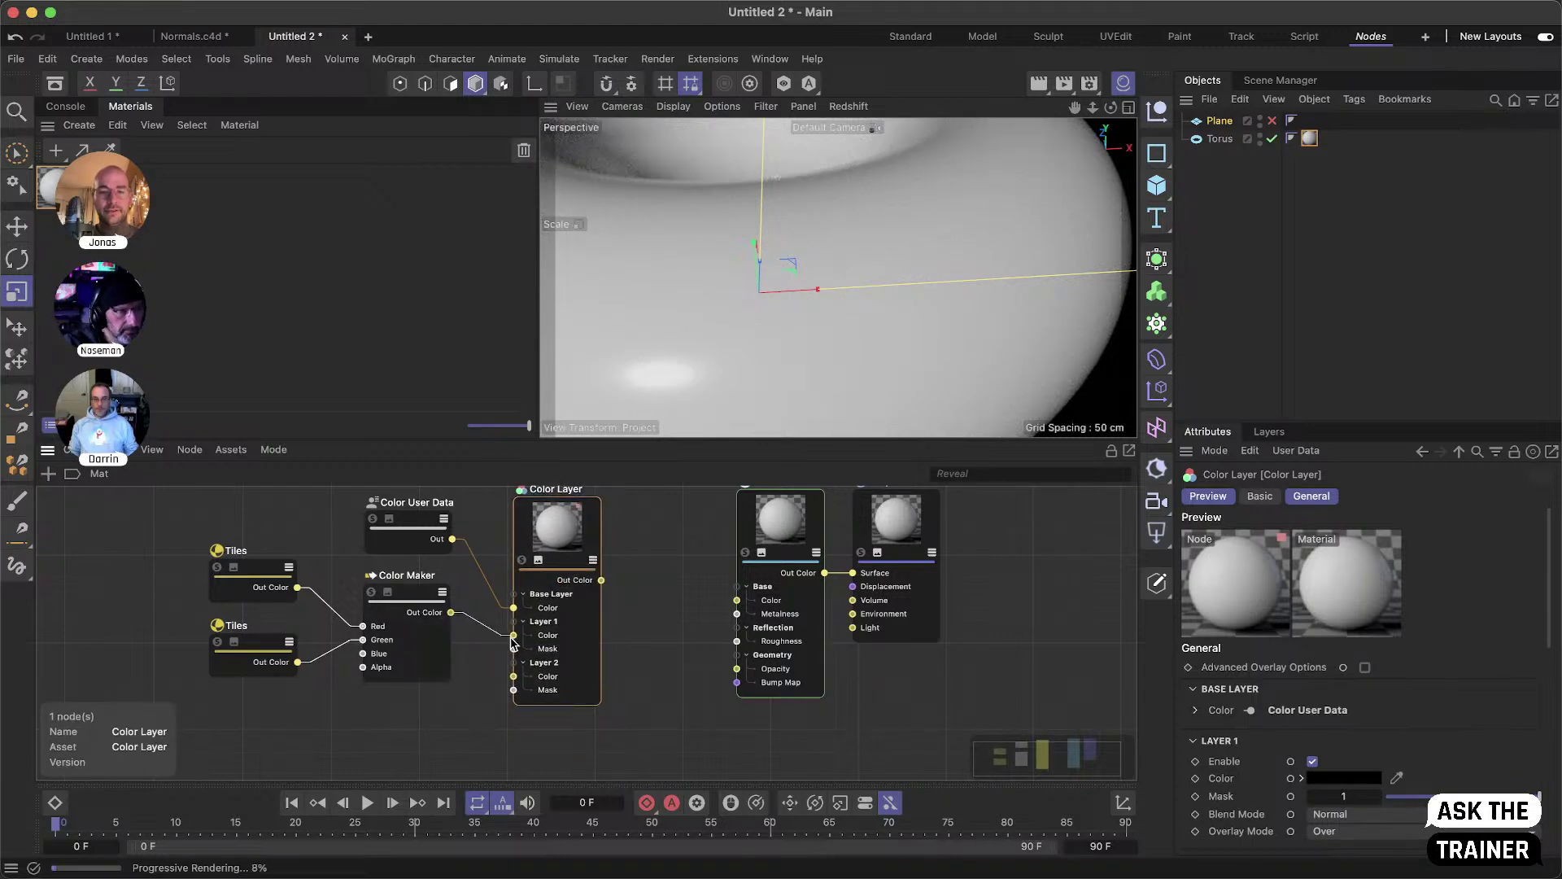
# - Solo the Color Layer node and lower its Layer 1 Mask to weaken the tile colors over the base
pyautogui.click(521, 561)
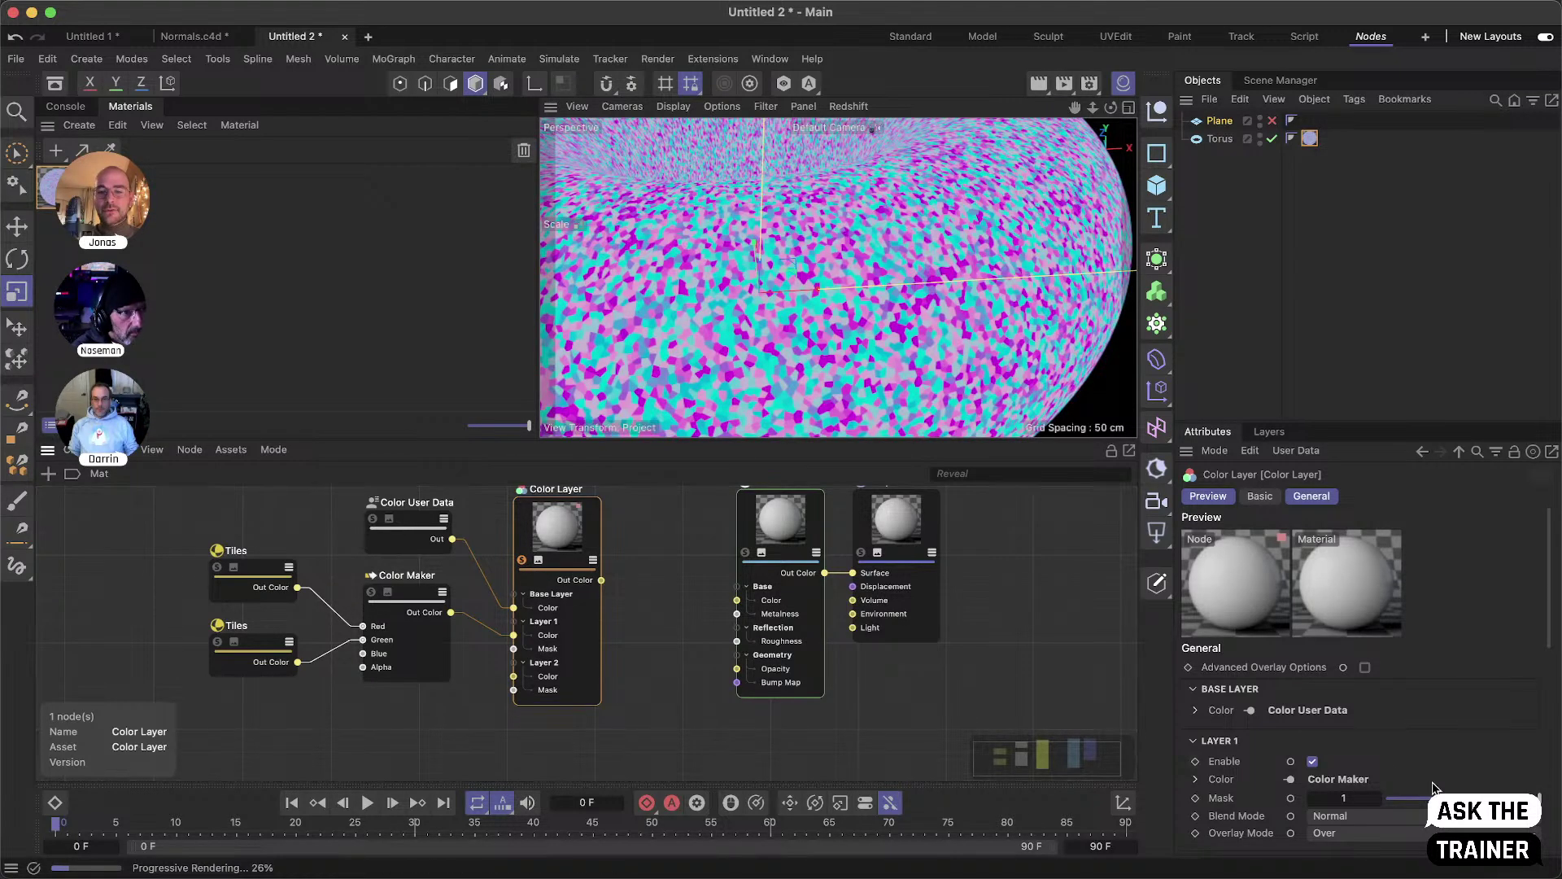
pyautogui.moveTo(1539, 799); pyautogui.dragTo(1424, 799)
# - Move both Tiles, Color Maker, Color User Data and Color Layer nodes together farther away from RS Standard
pyautogui.moveTo(674, 493); pyautogui.dragTo(191, 698)
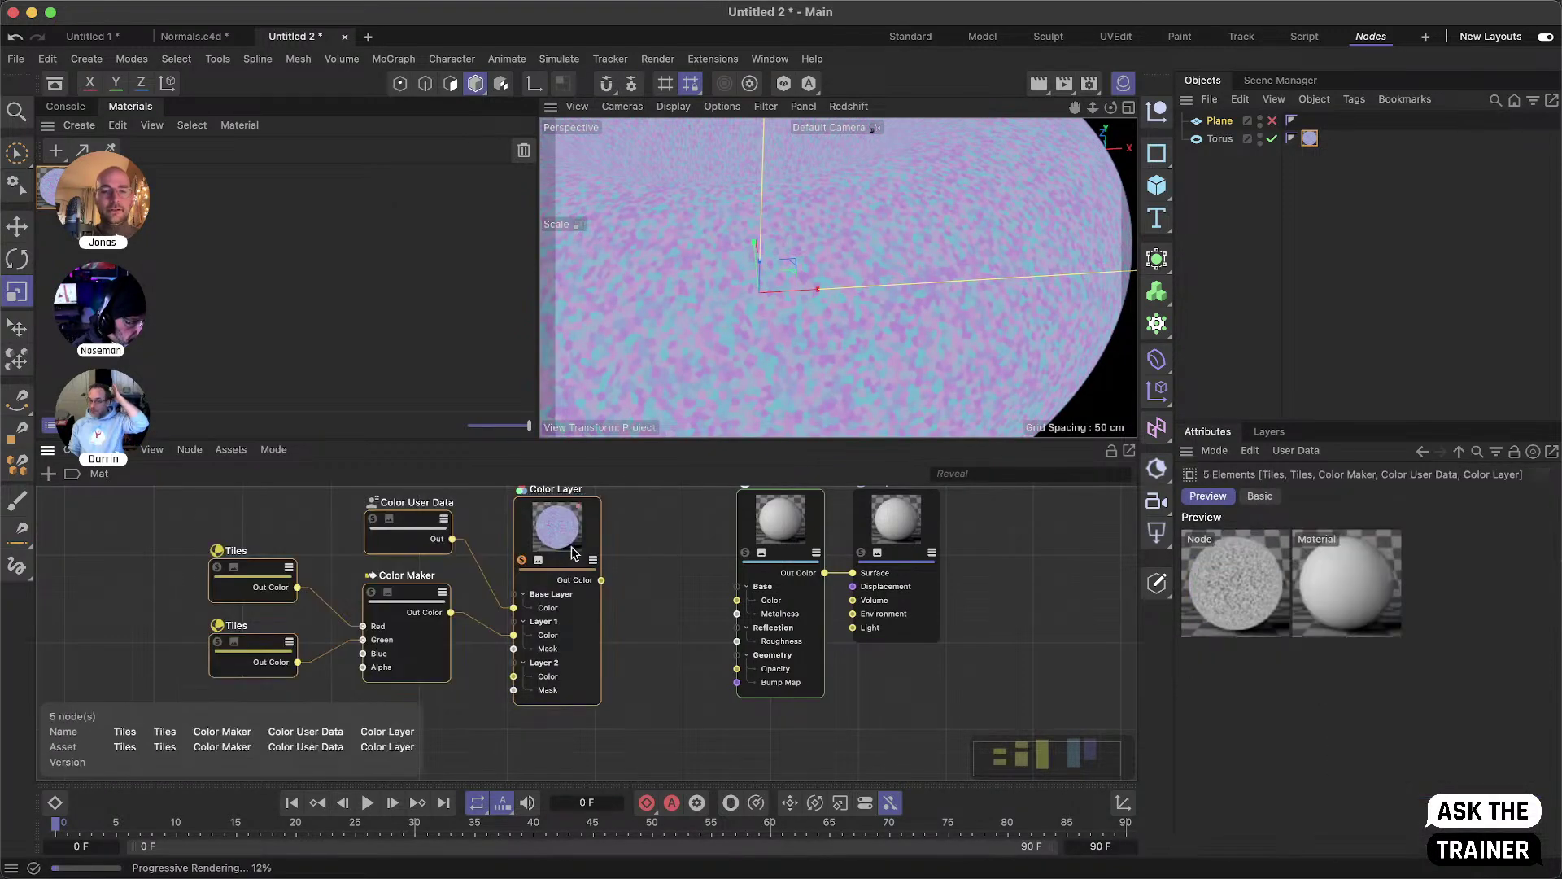
pyautogui.moveTo(556, 570); pyautogui.dragTo(413, 630)
pyautogui.scroll(-3, 413, 629)
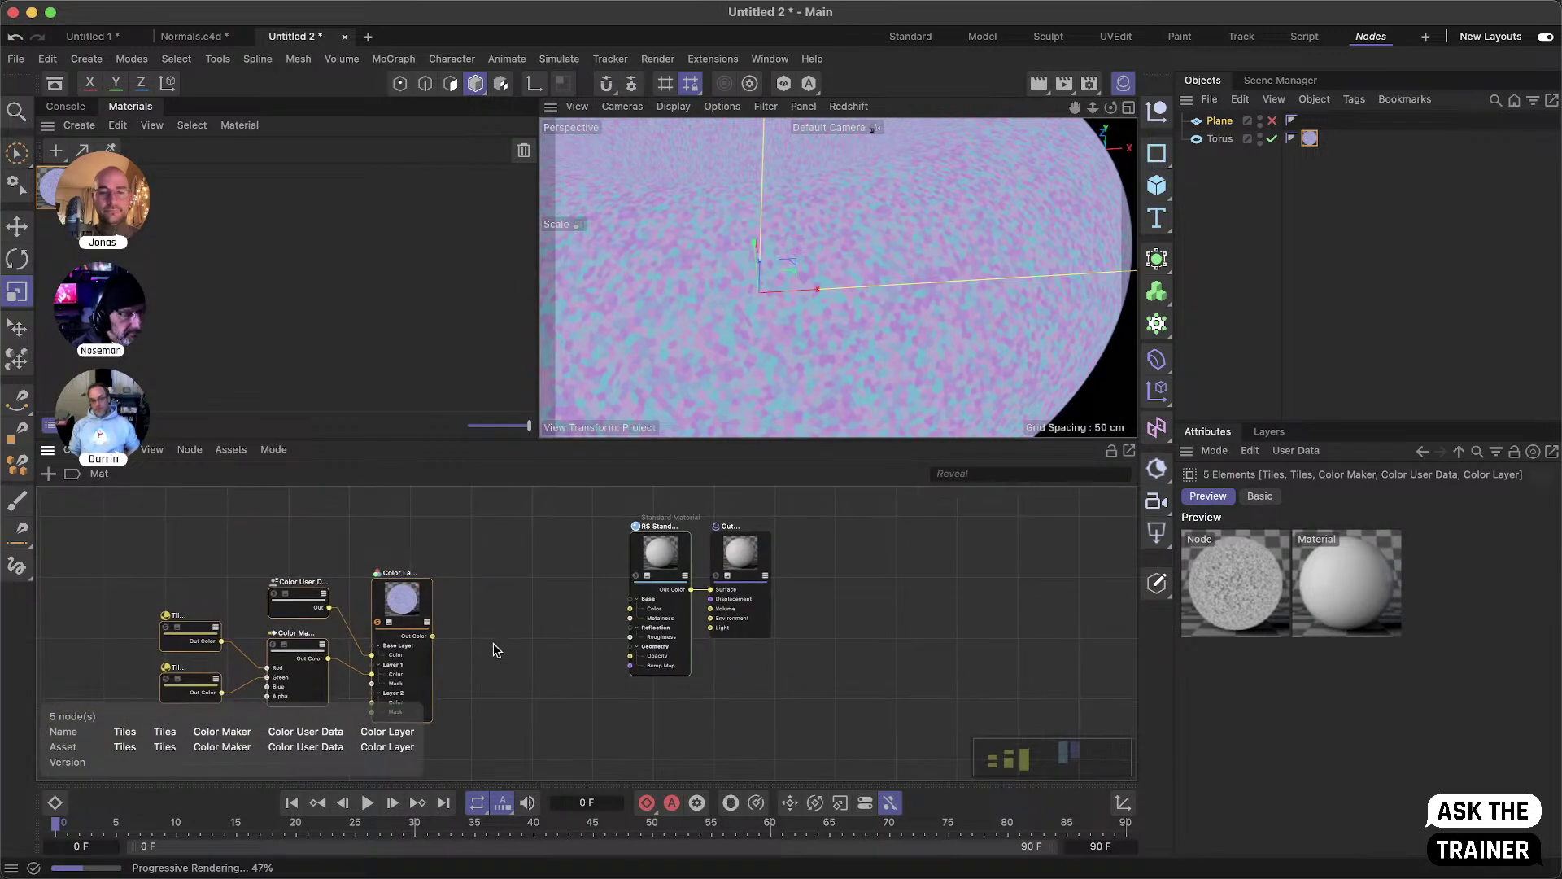
pyautogui.click(551, 637)
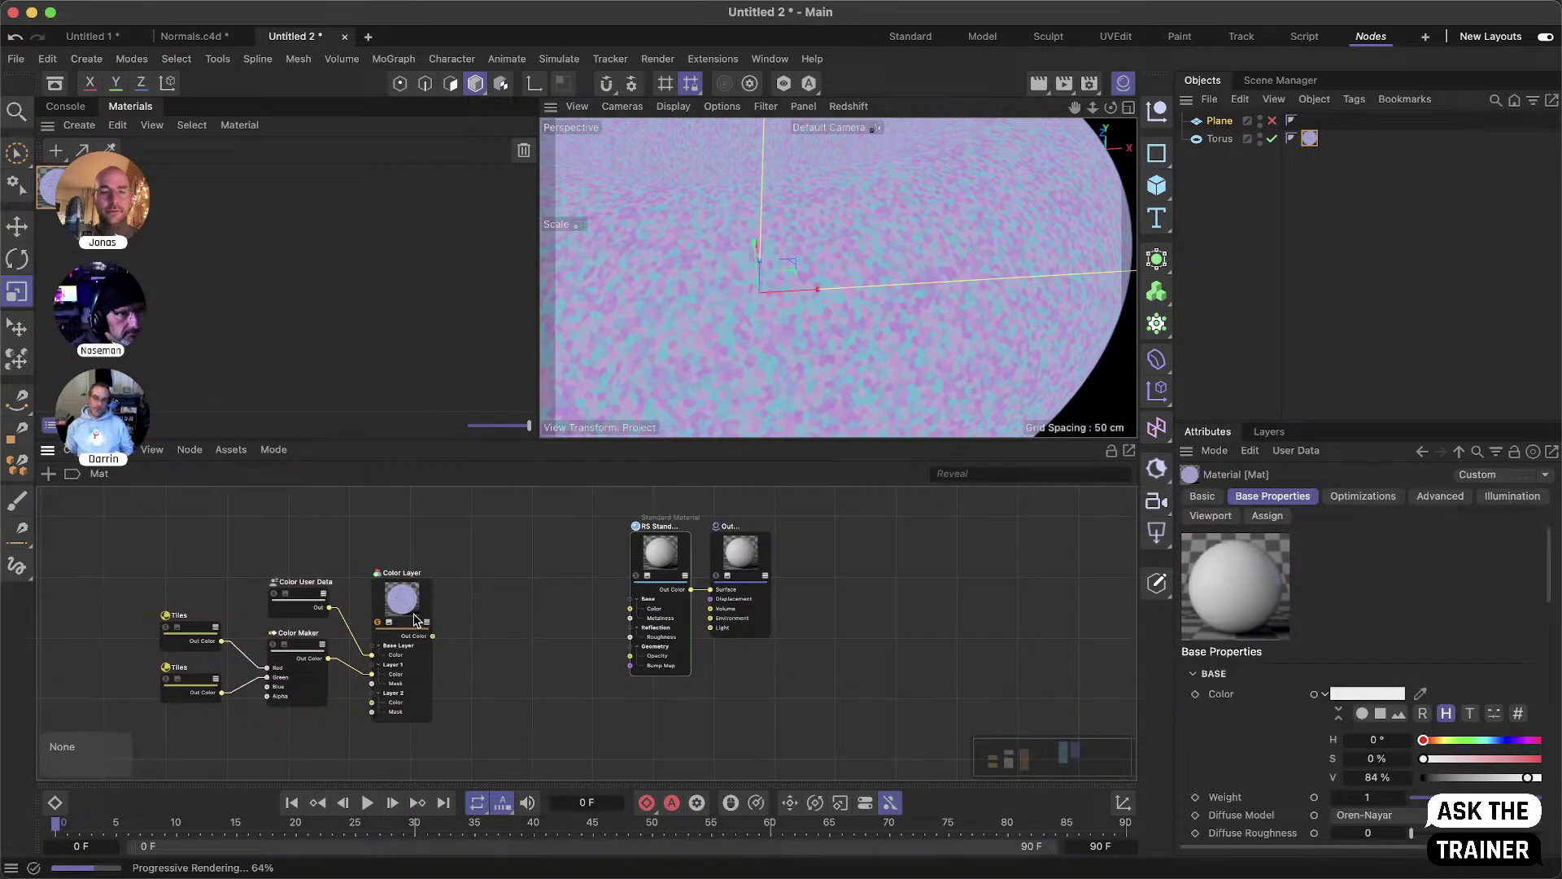
# - Add a Bump Map node between Color Layer and RS Standard with its Input Map Type set to Tangent-Space Normal
pyautogui.scroll(3, 574, 667)
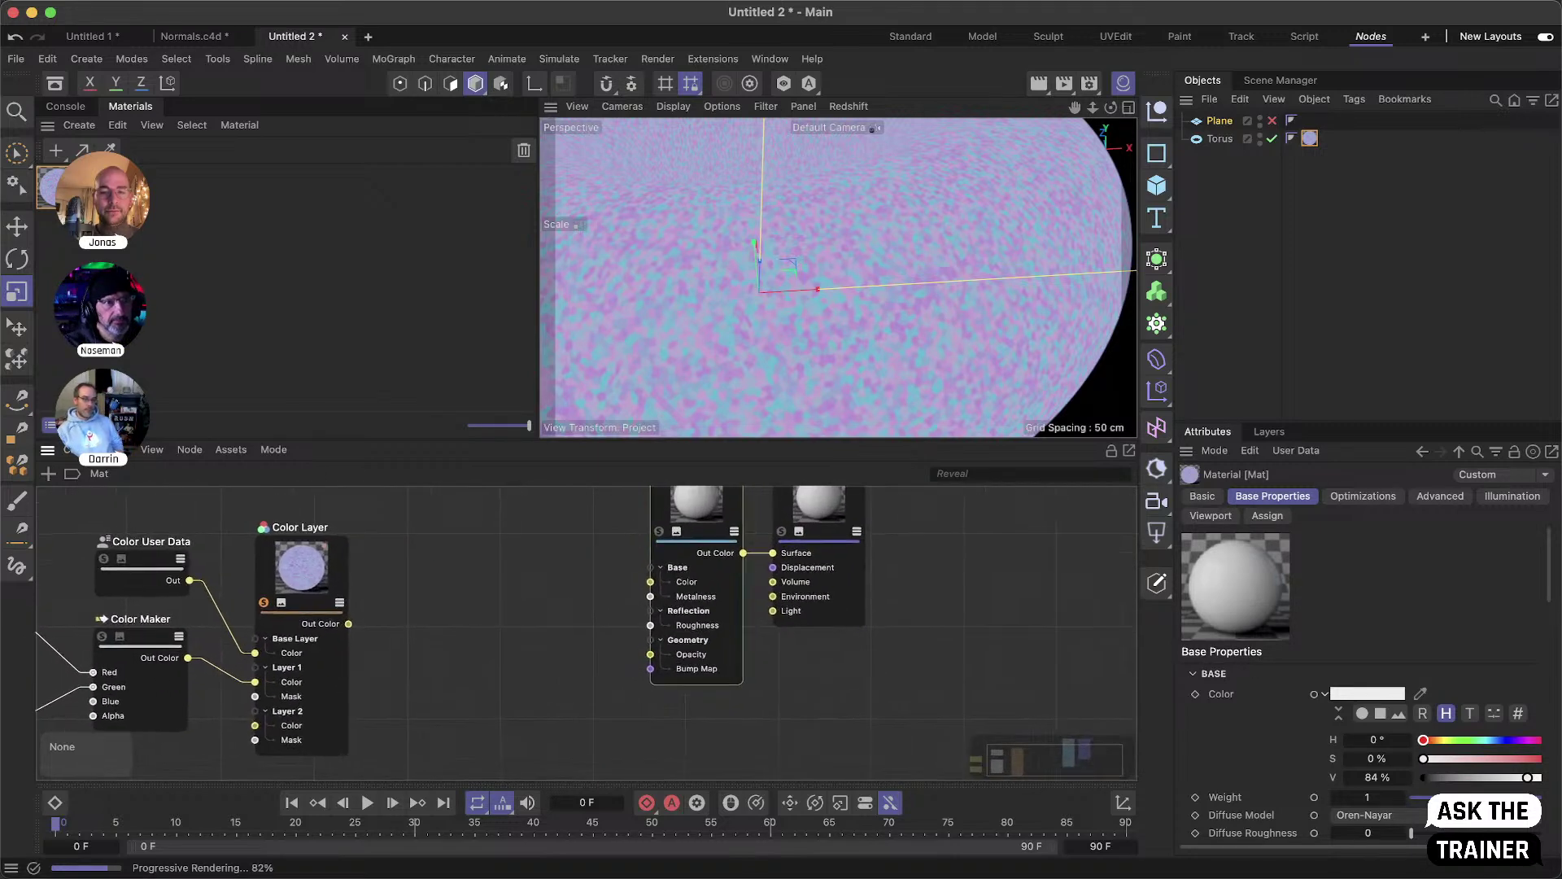
pyautogui.write('c')
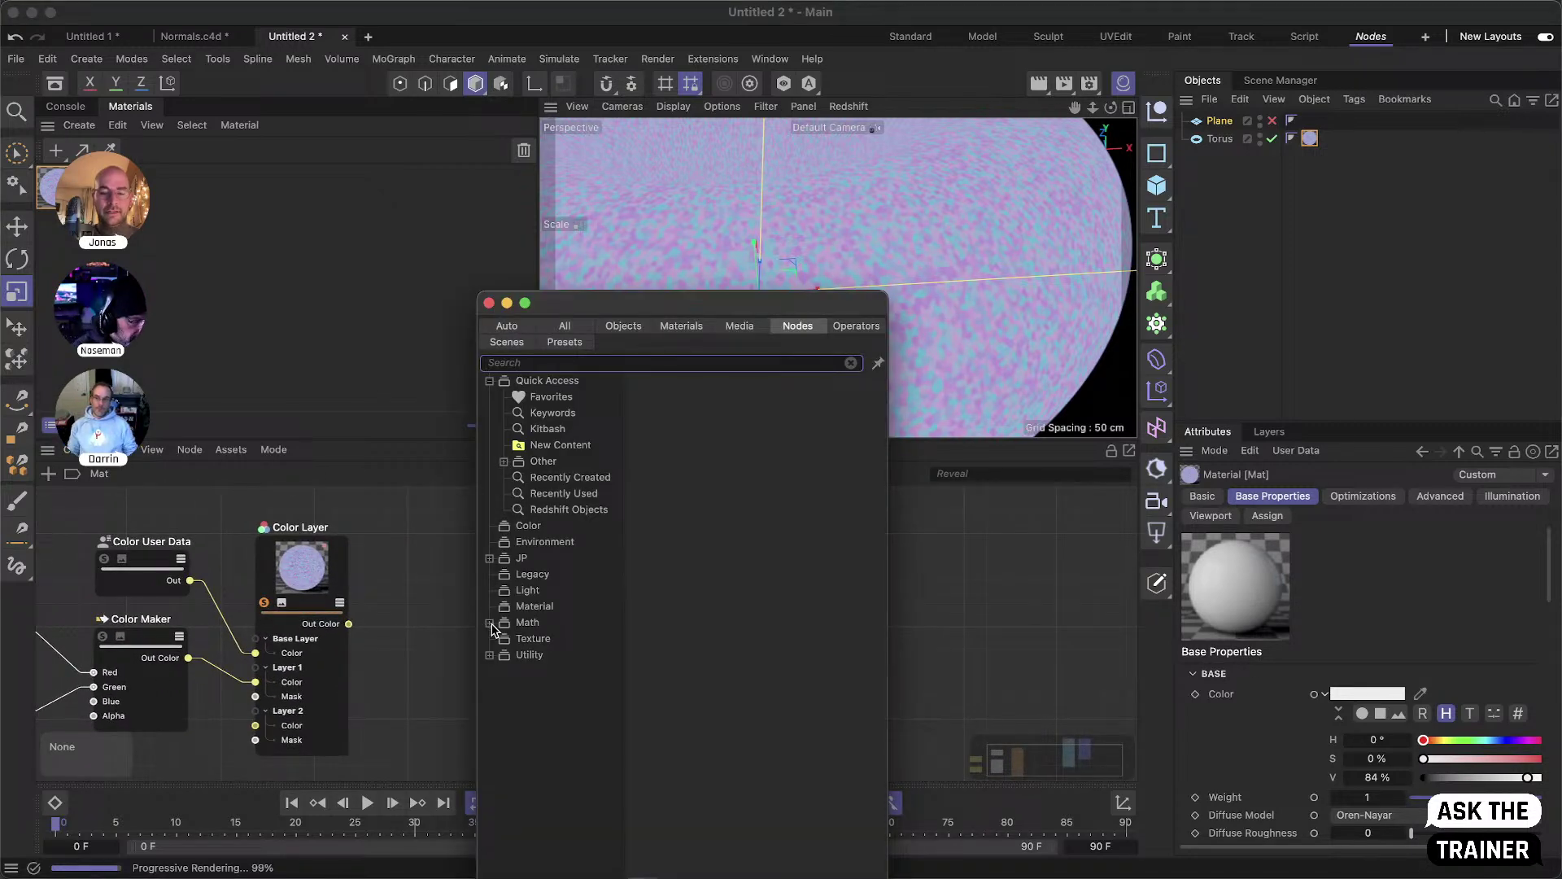
pyautogui.write('bum')
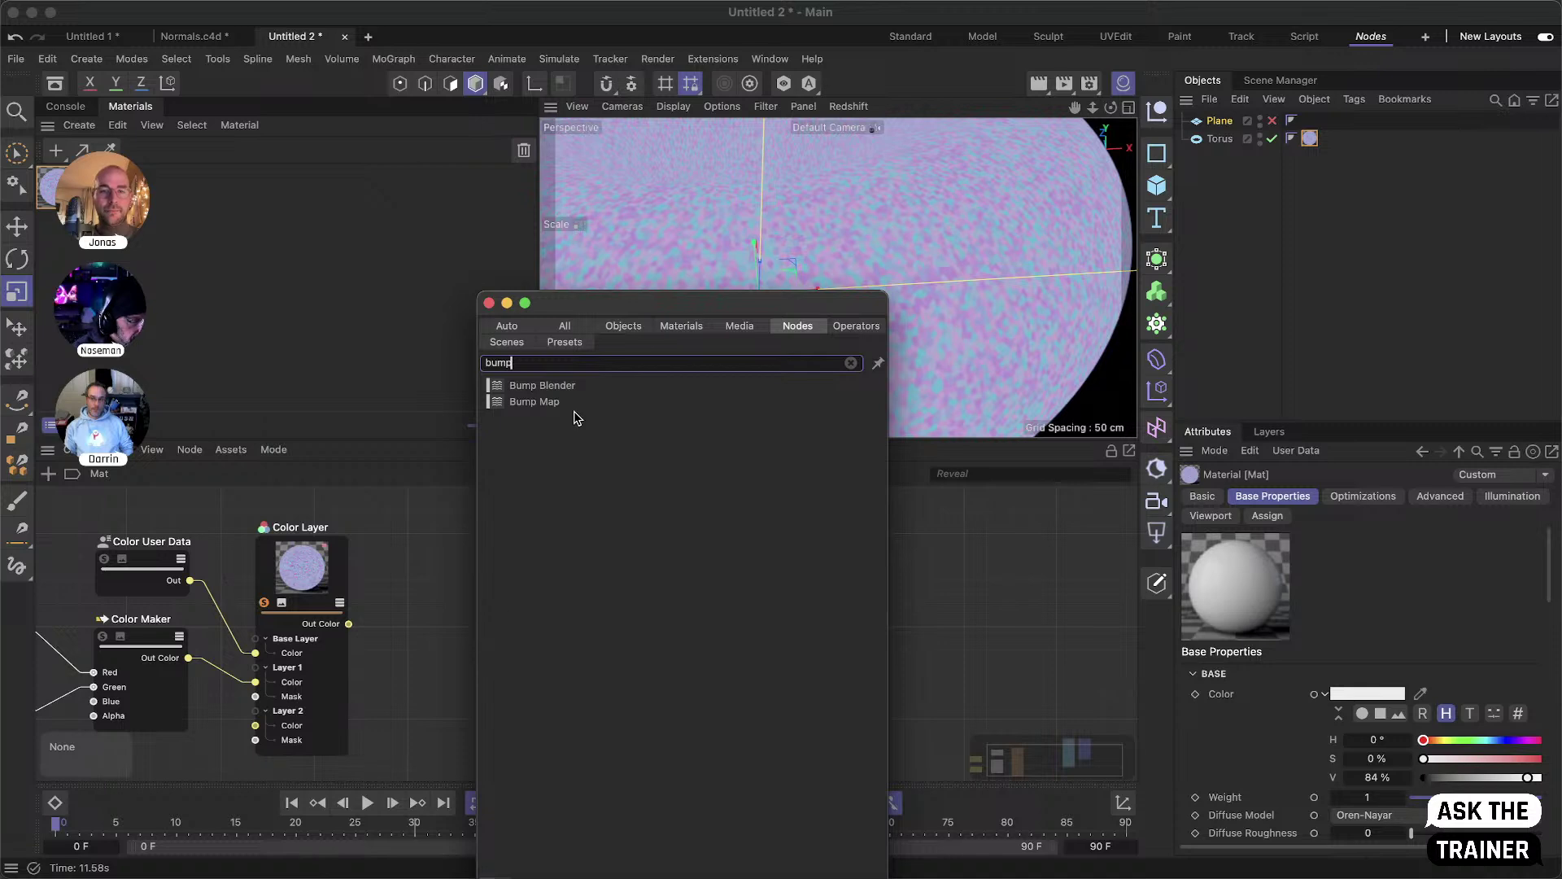
pyautogui.write('p')
pyautogui.moveTo(554, 402); pyautogui.dragTo(502, 620)
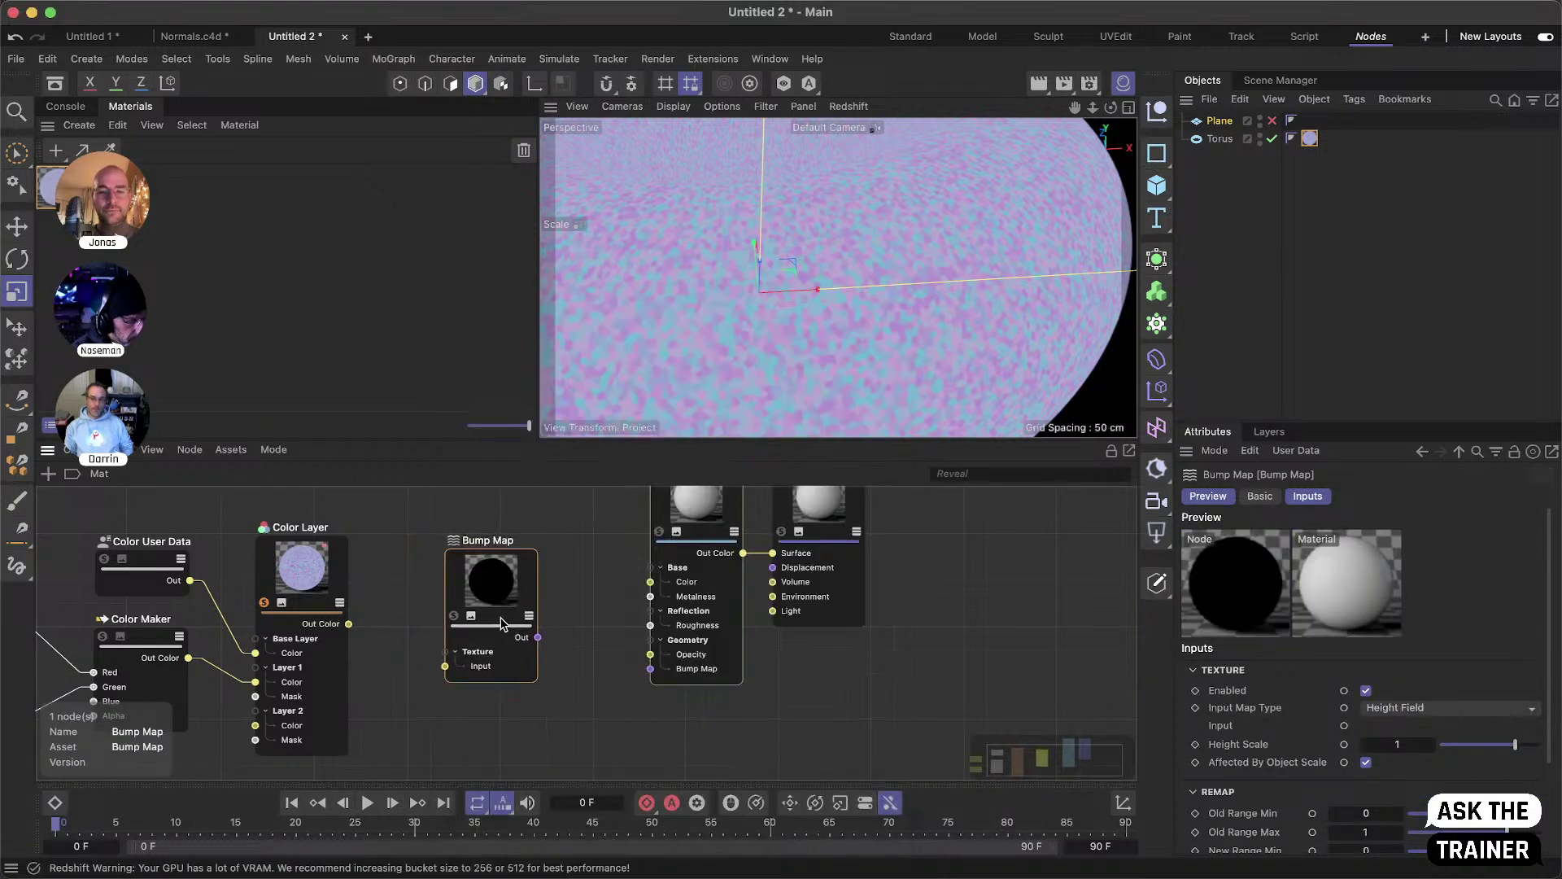
pyautogui.click(1445, 715)
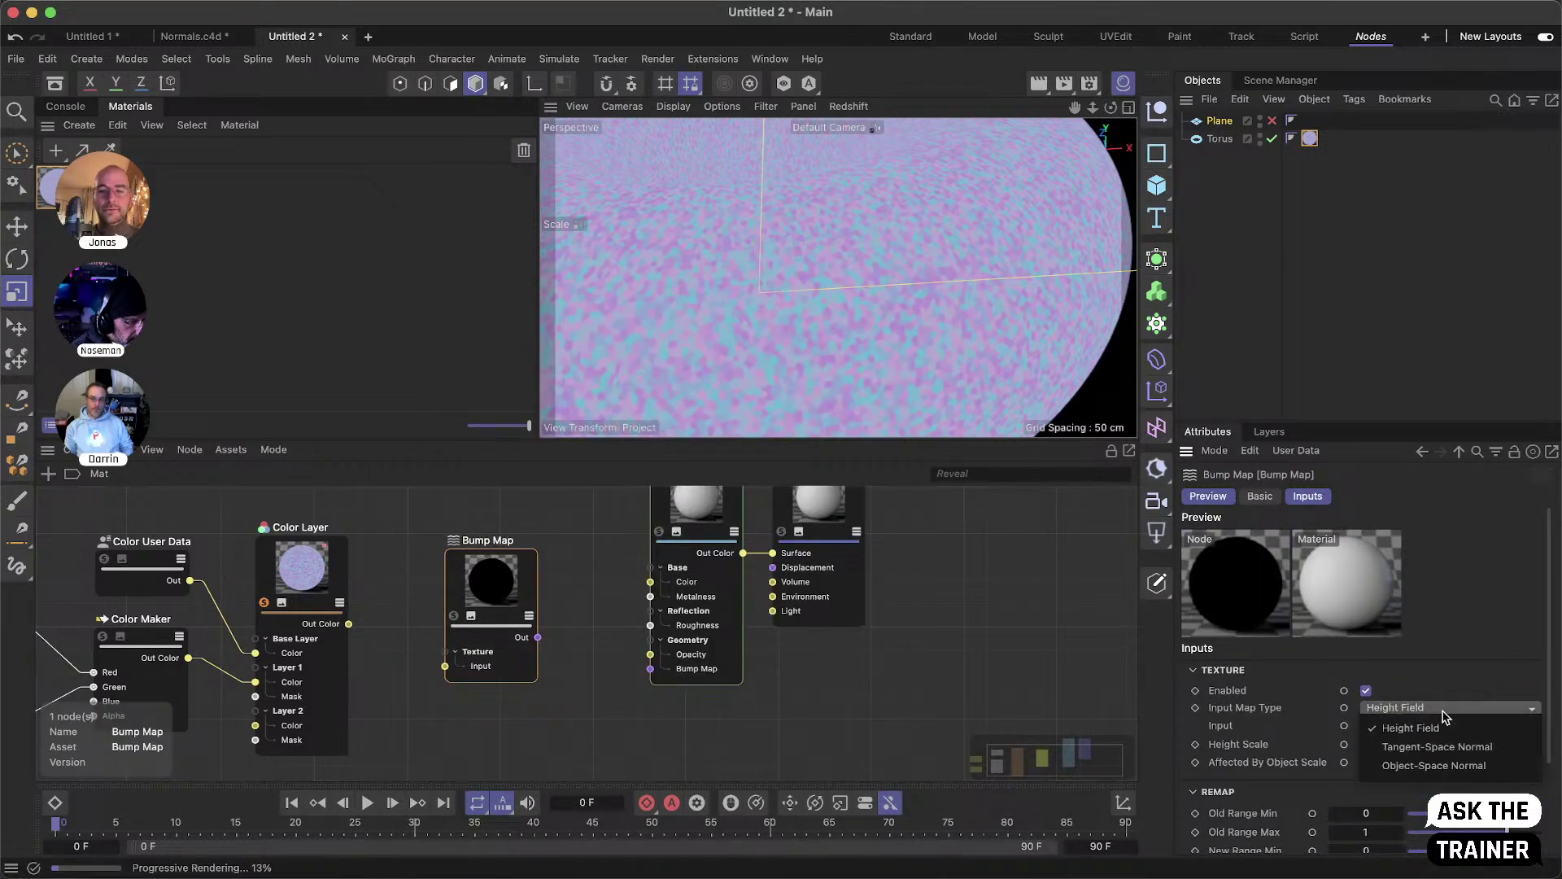
pyautogui.click(1475, 747)
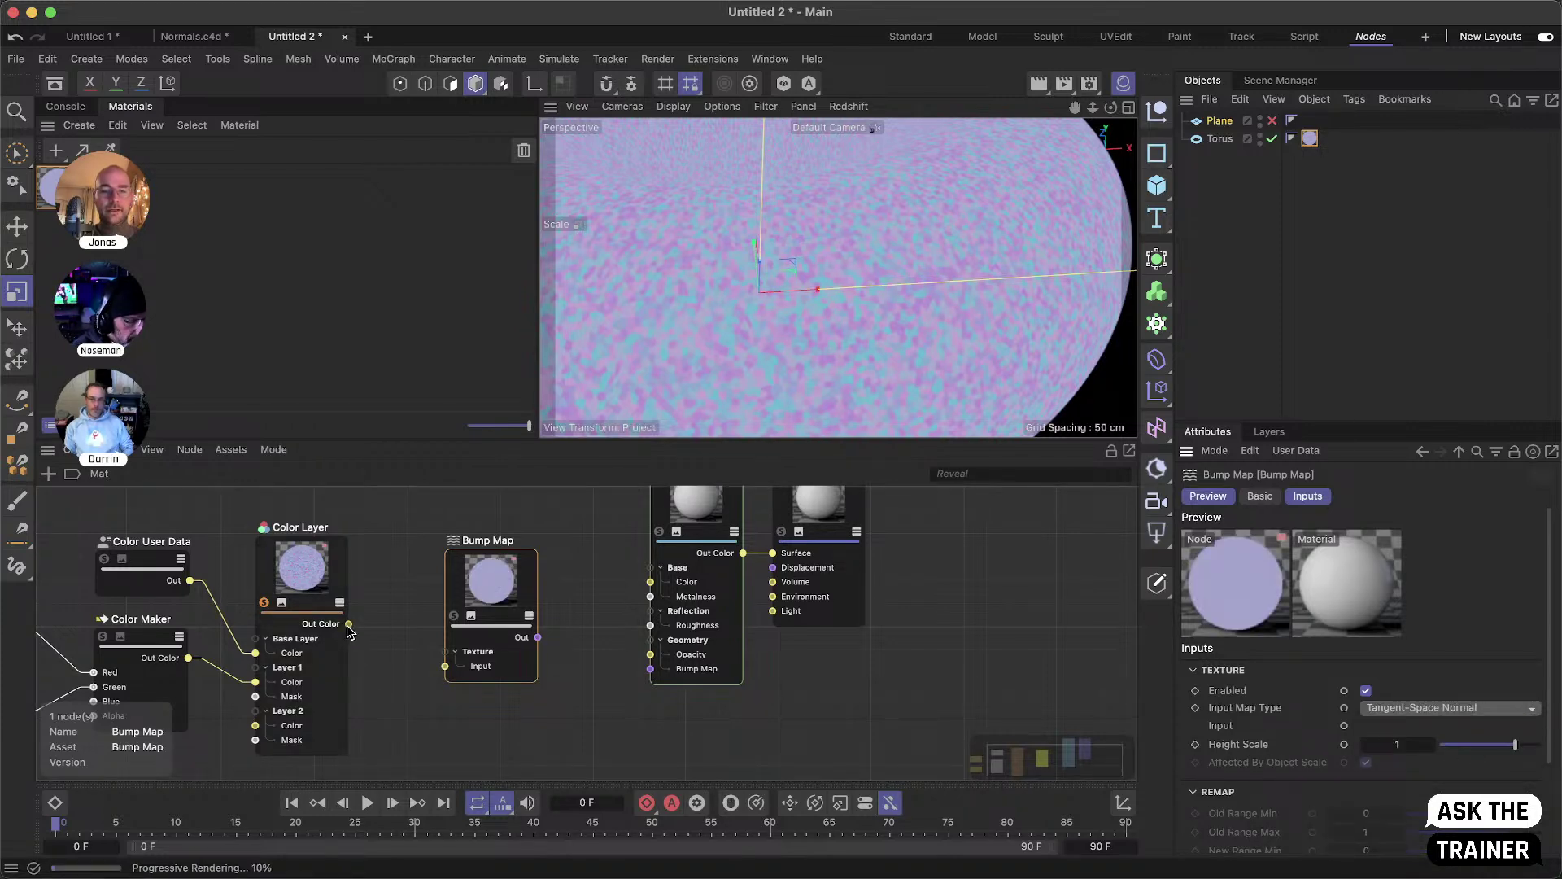
# - Route Color Layer through the Bump Map's Input into RS Standard's Bump Map input, and turn off Color Layer's solo
pyautogui.moveTo(348, 623); pyautogui.dragTo(445, 666)
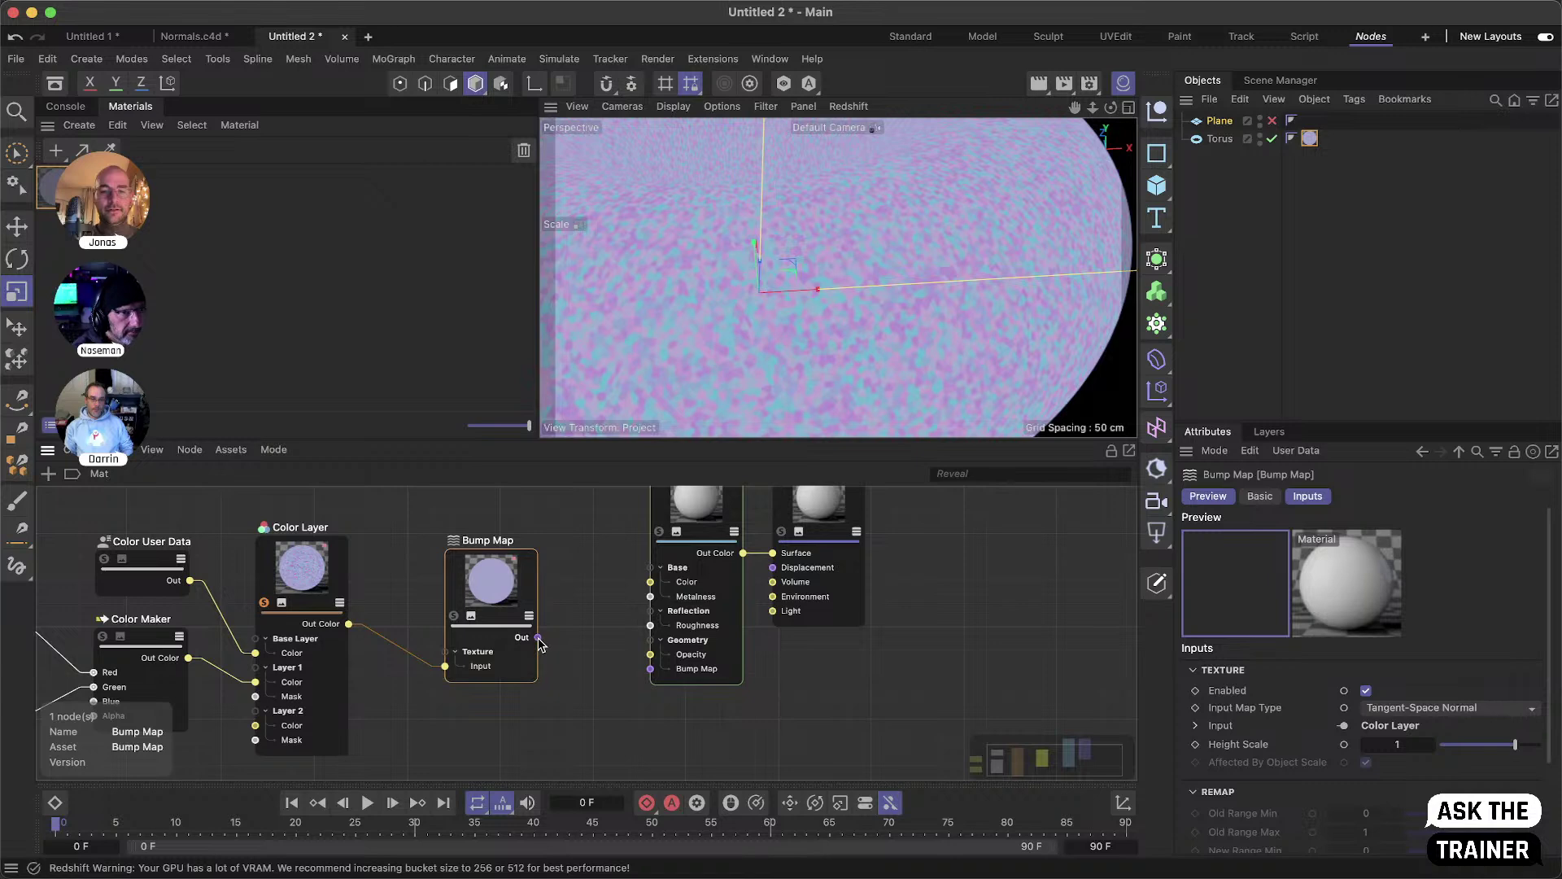
pyautogui.moveTo(539, 639); pyautogui.dragTo(650, 668)
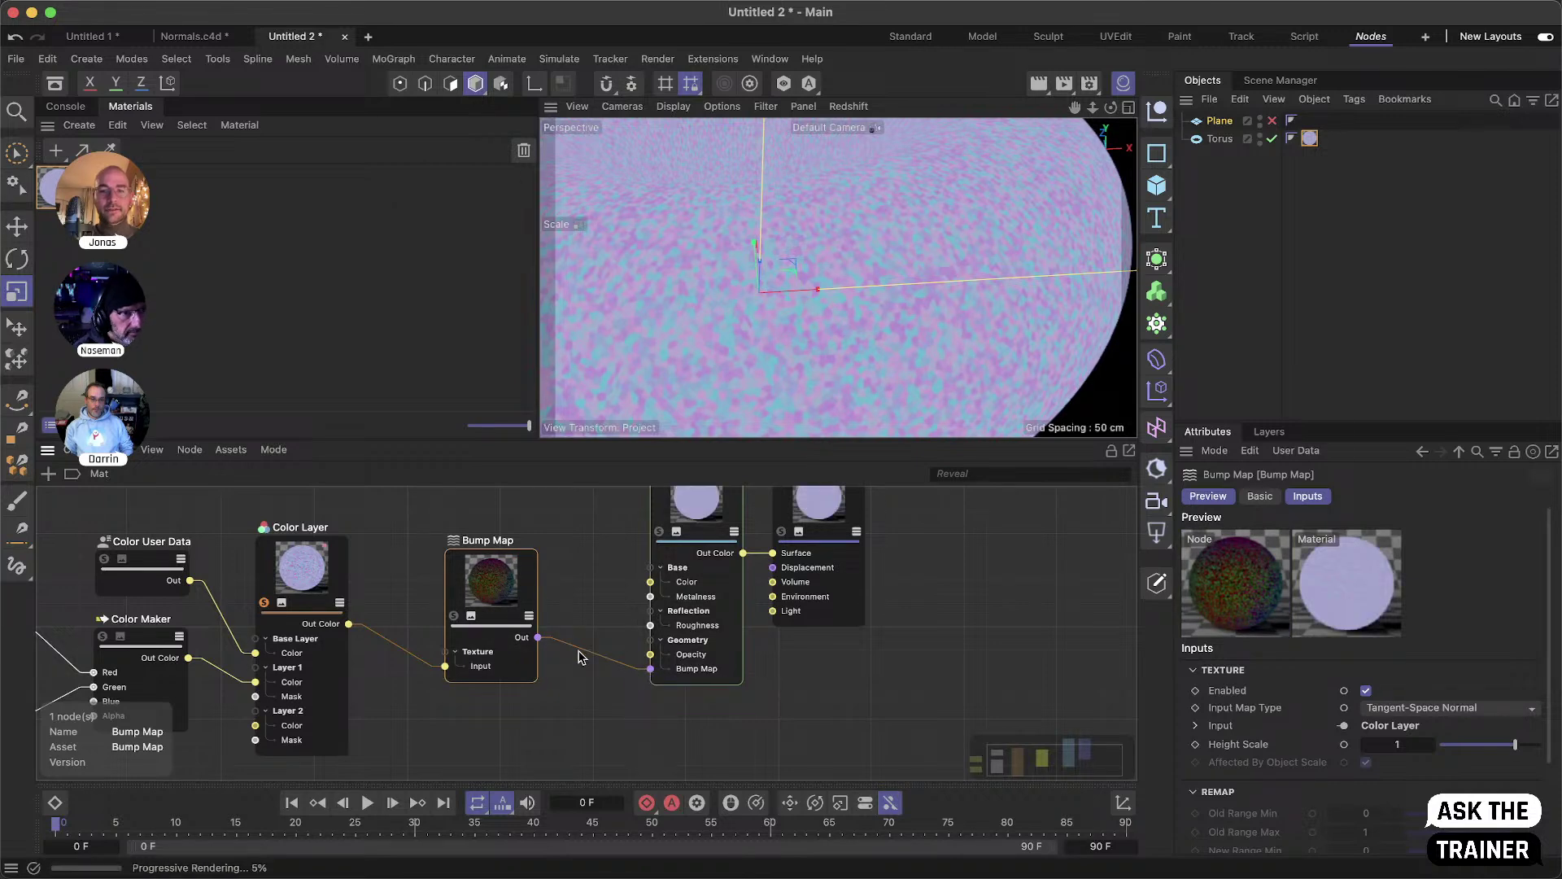
pyautogui.click(264, 603)
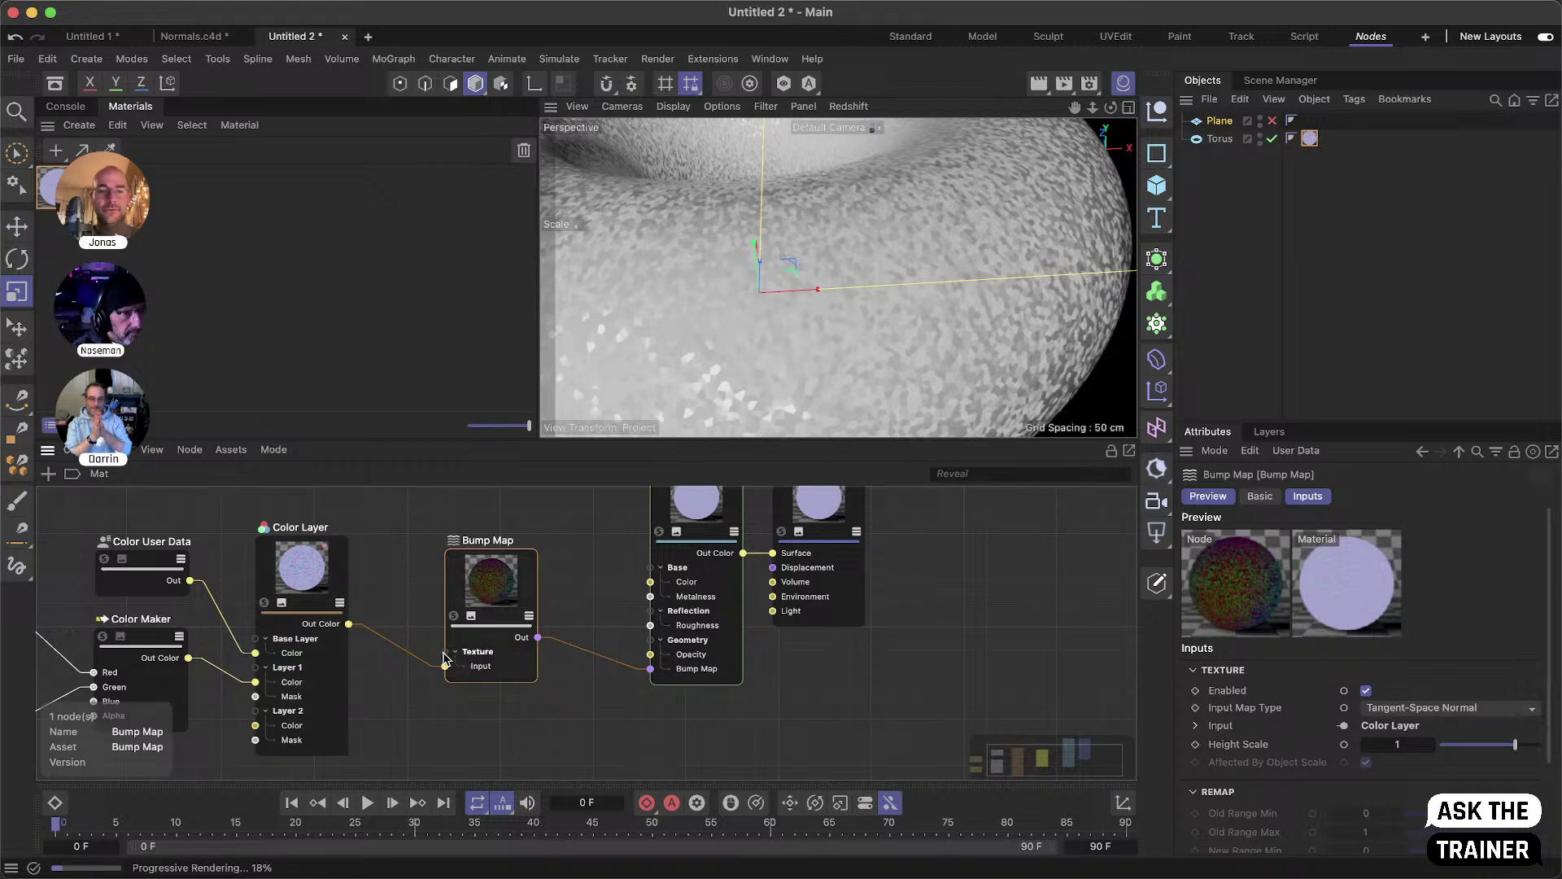
# - Collapse the Color Layer and Bump Map node previews, and move the Tiles, Color Maker and Color User Data nodes closer to the Color Layer
pyautogui.hscroll(-5, 435, 714)
pyautogui.scroll(-3, 437, 717)
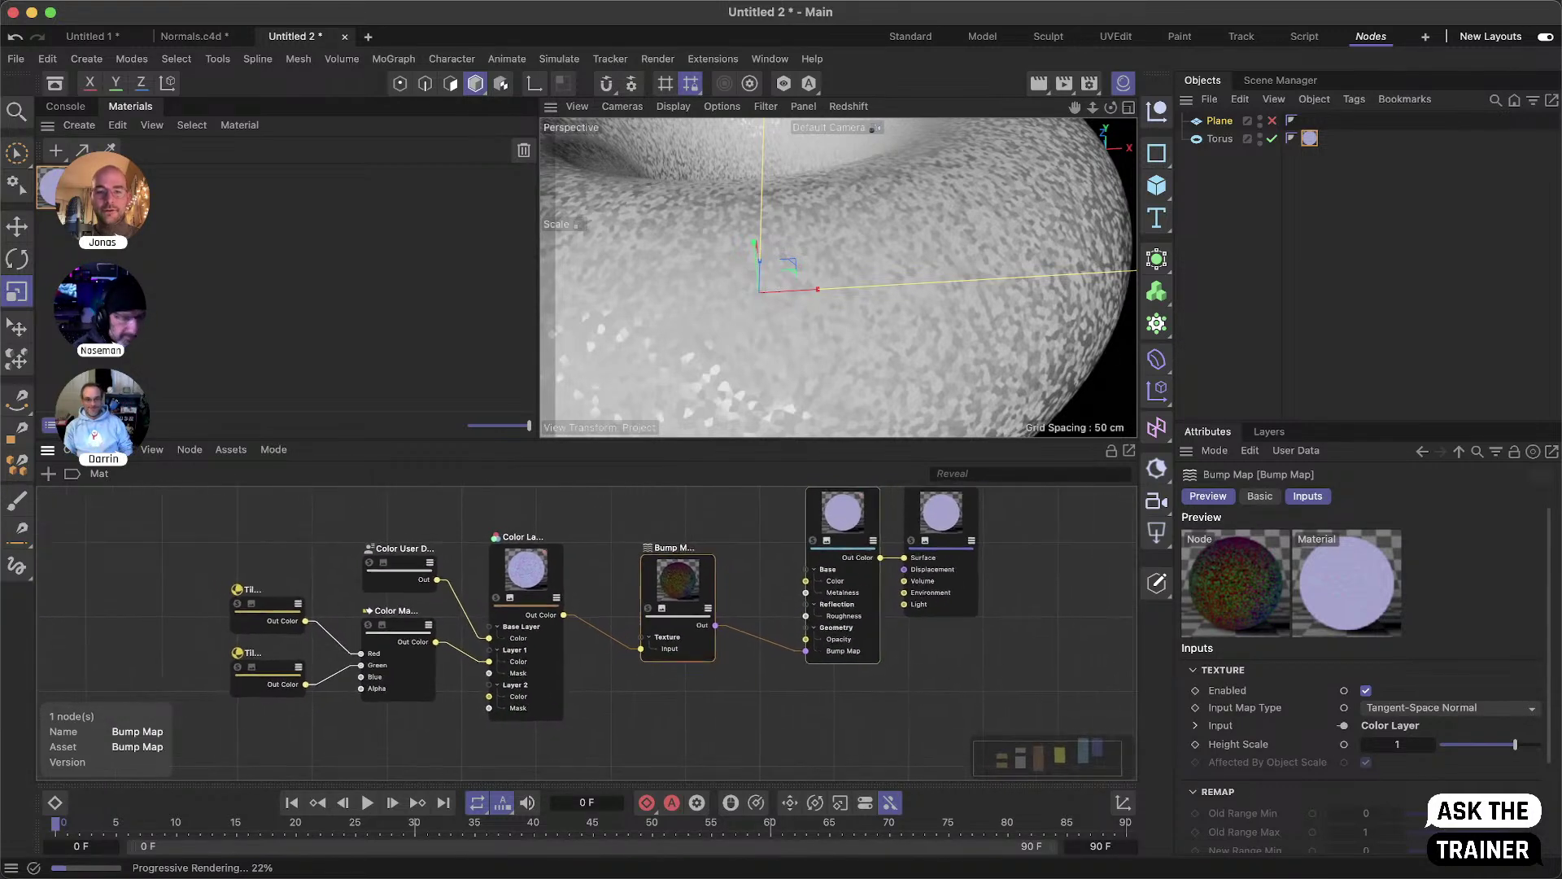
pyautogui.moveTo(270, 540); pyautogui.dragTo(550, 716)
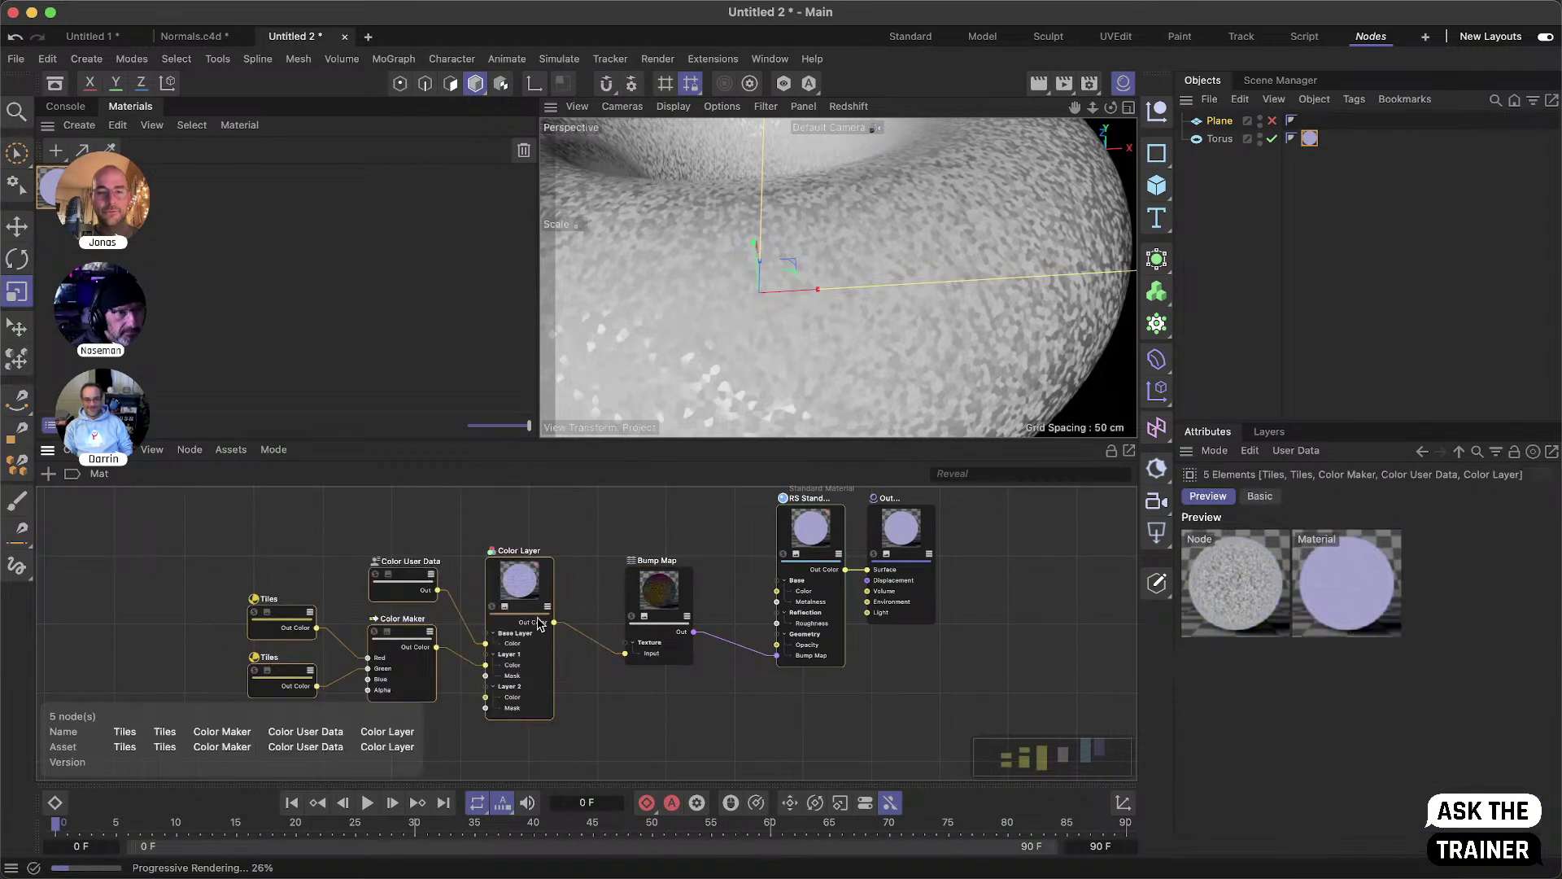
pyautogui.click(505, 606)
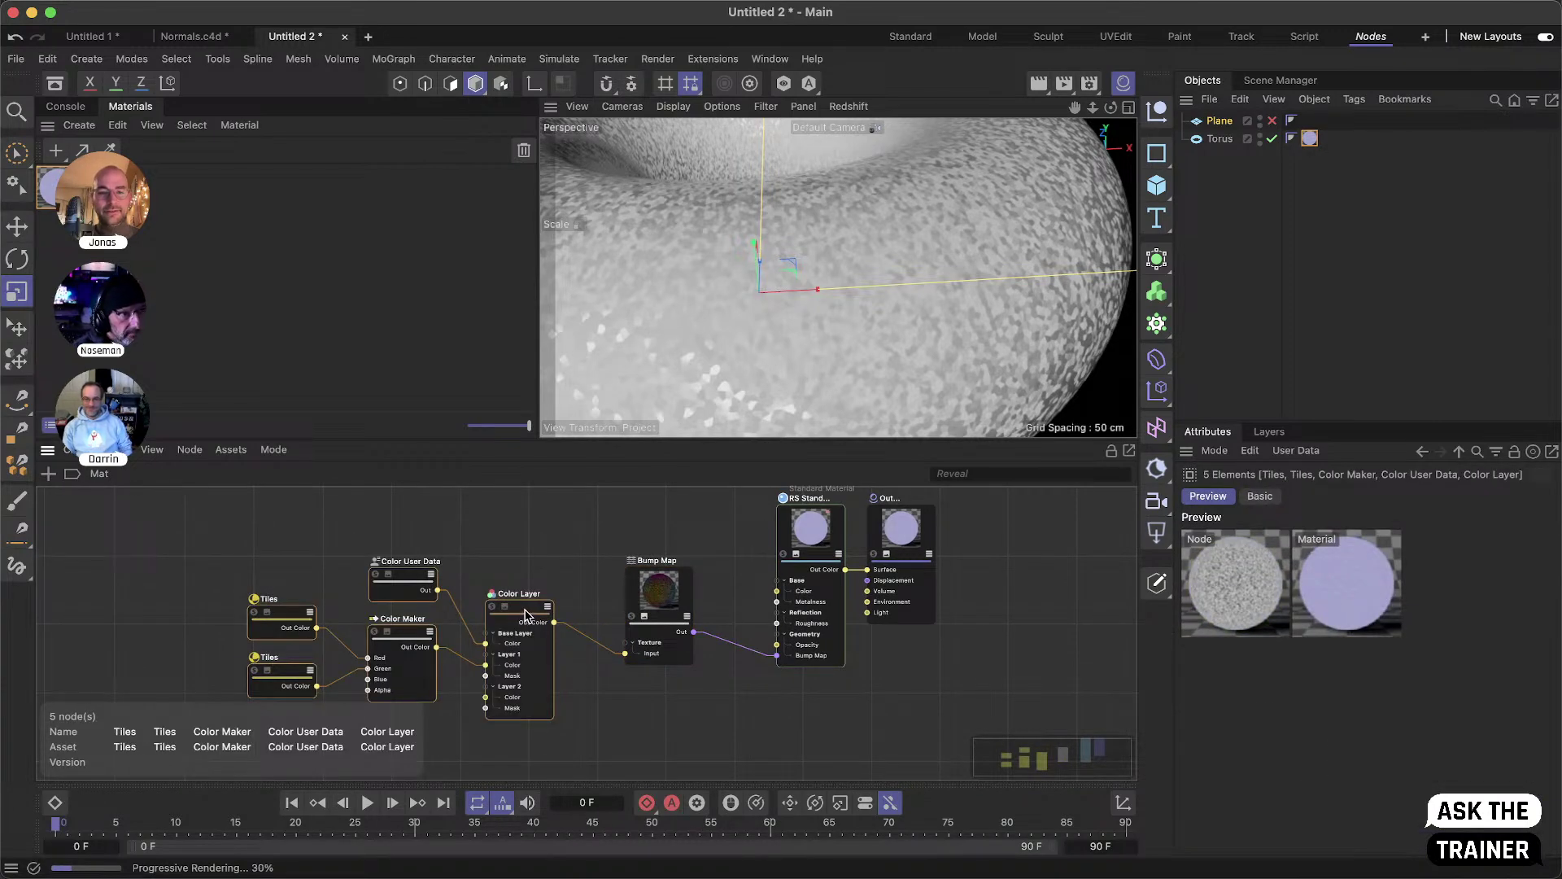
pyautogui.click(644, 617)
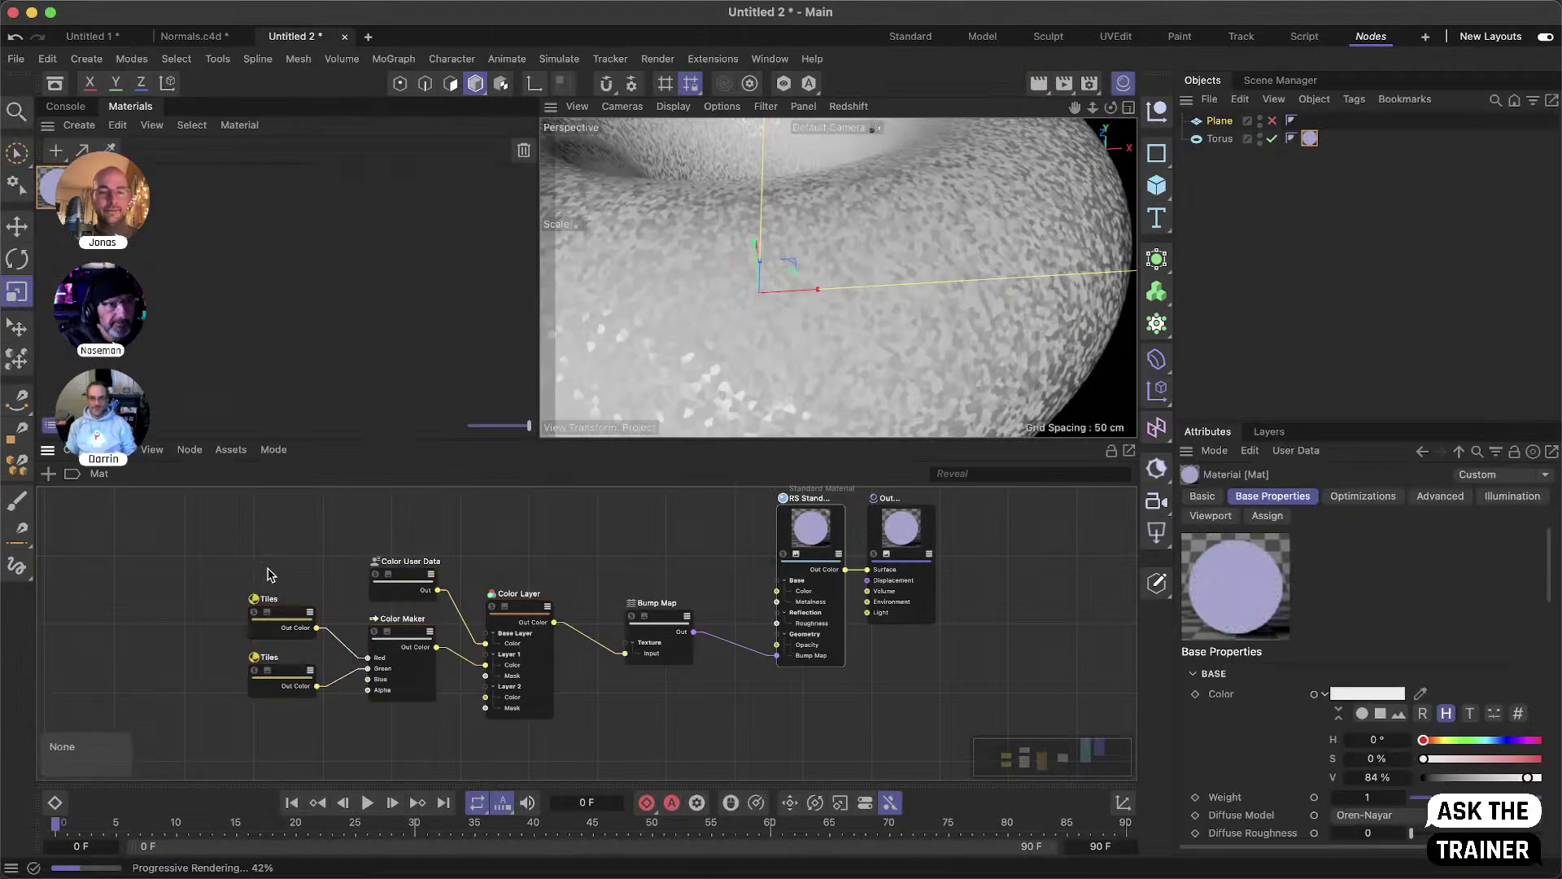
pyautogui.moveTo(262, 564); pyautogui.dragTo(433, 662)
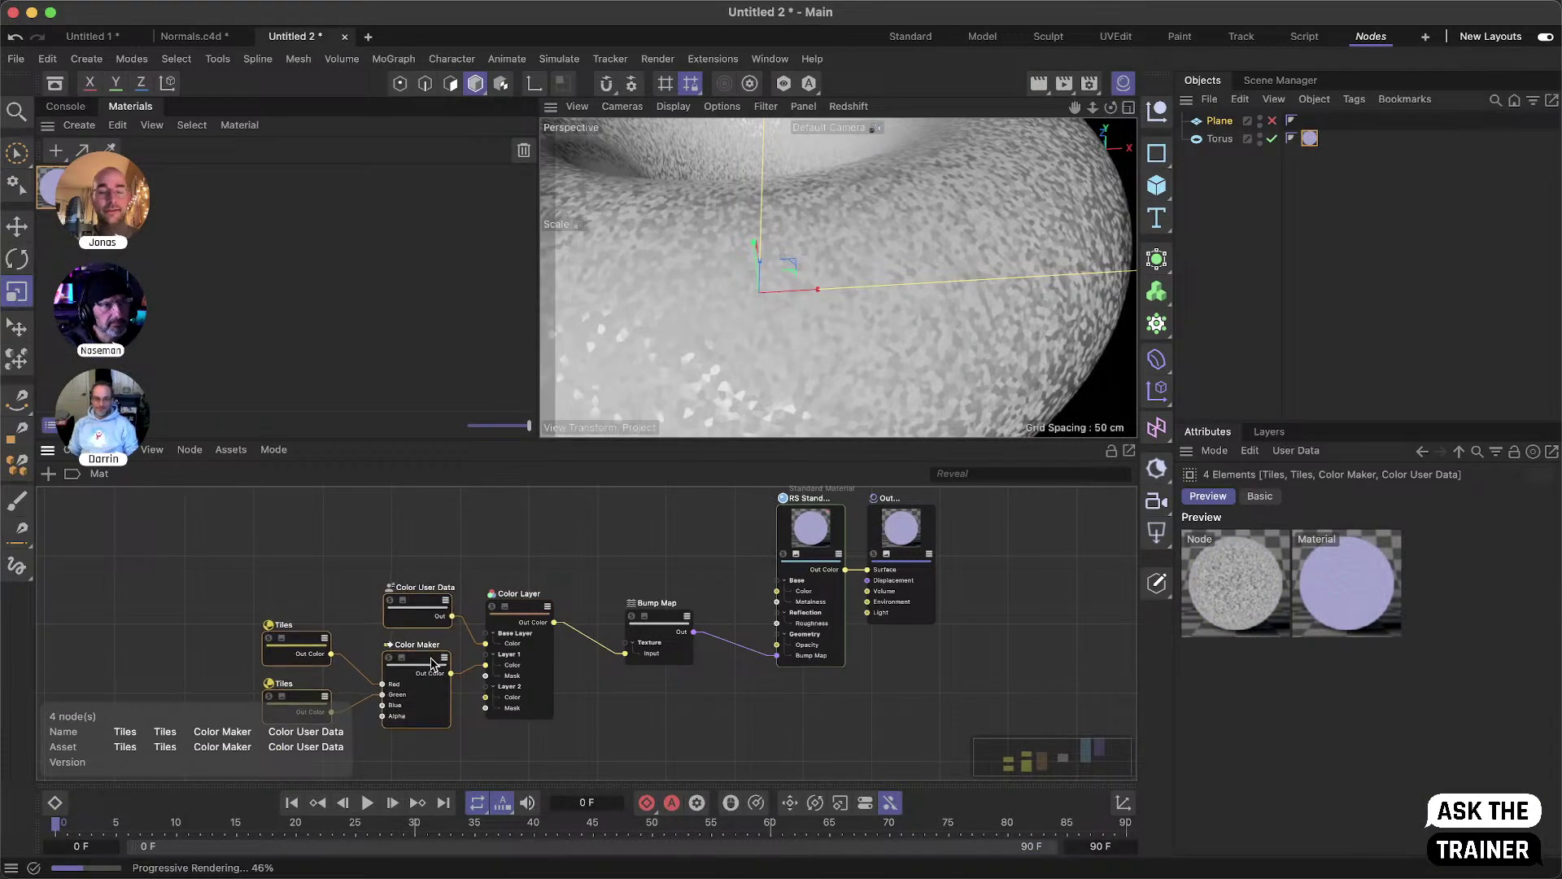
pyautogui.moveTo(276, 578); pyautogui.dragTo(530, 712)
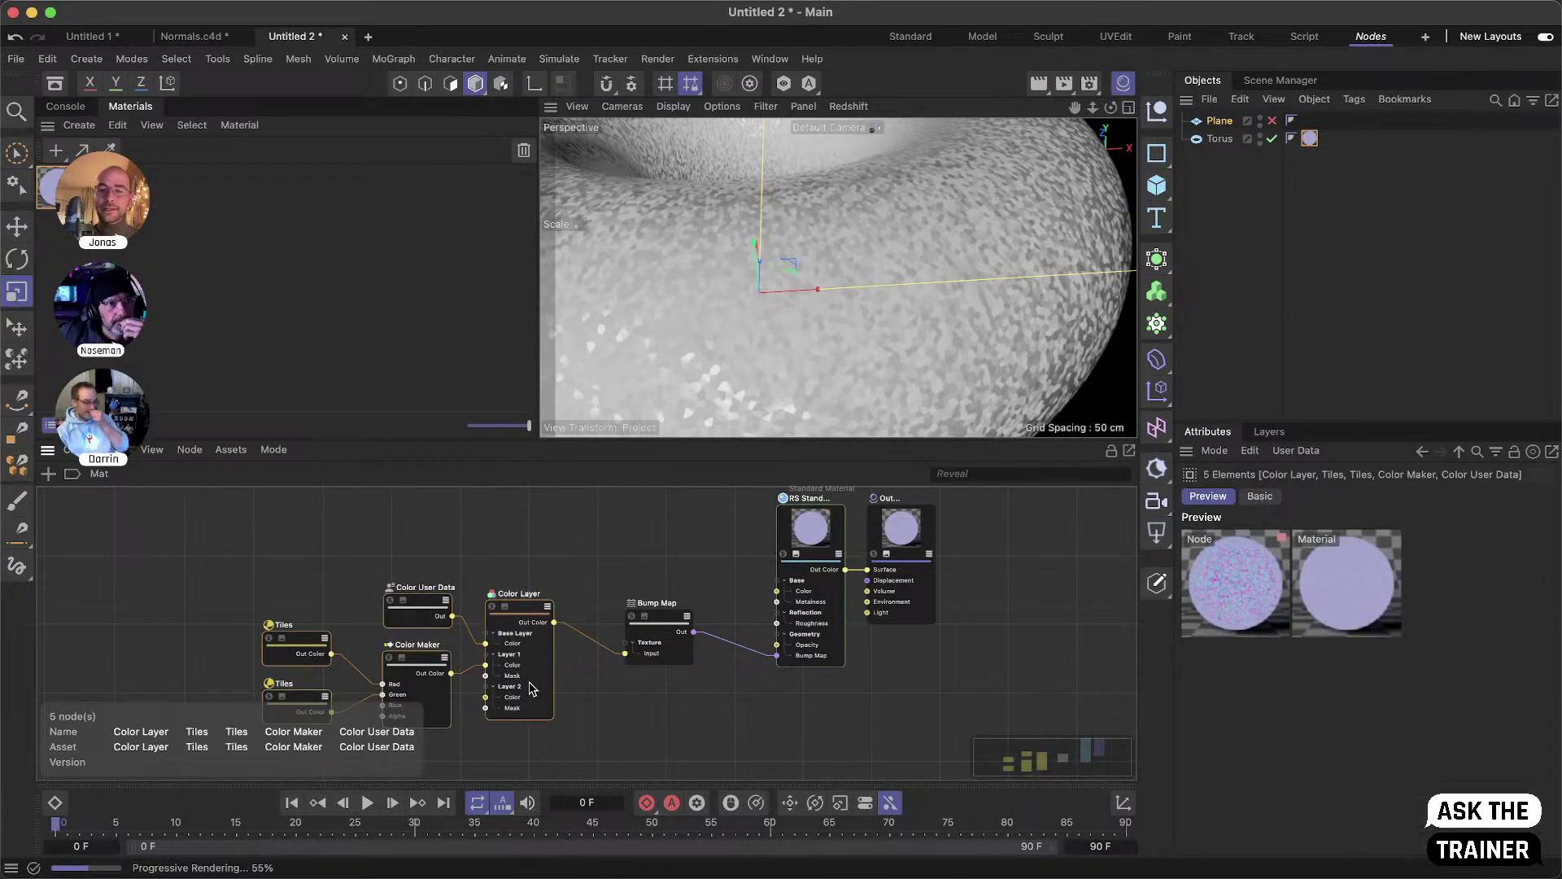
# - Test the Color Layer's Layer 1 mask at 0.039 and 1, and settle on 0.372
pyautogui.click(528, 613)
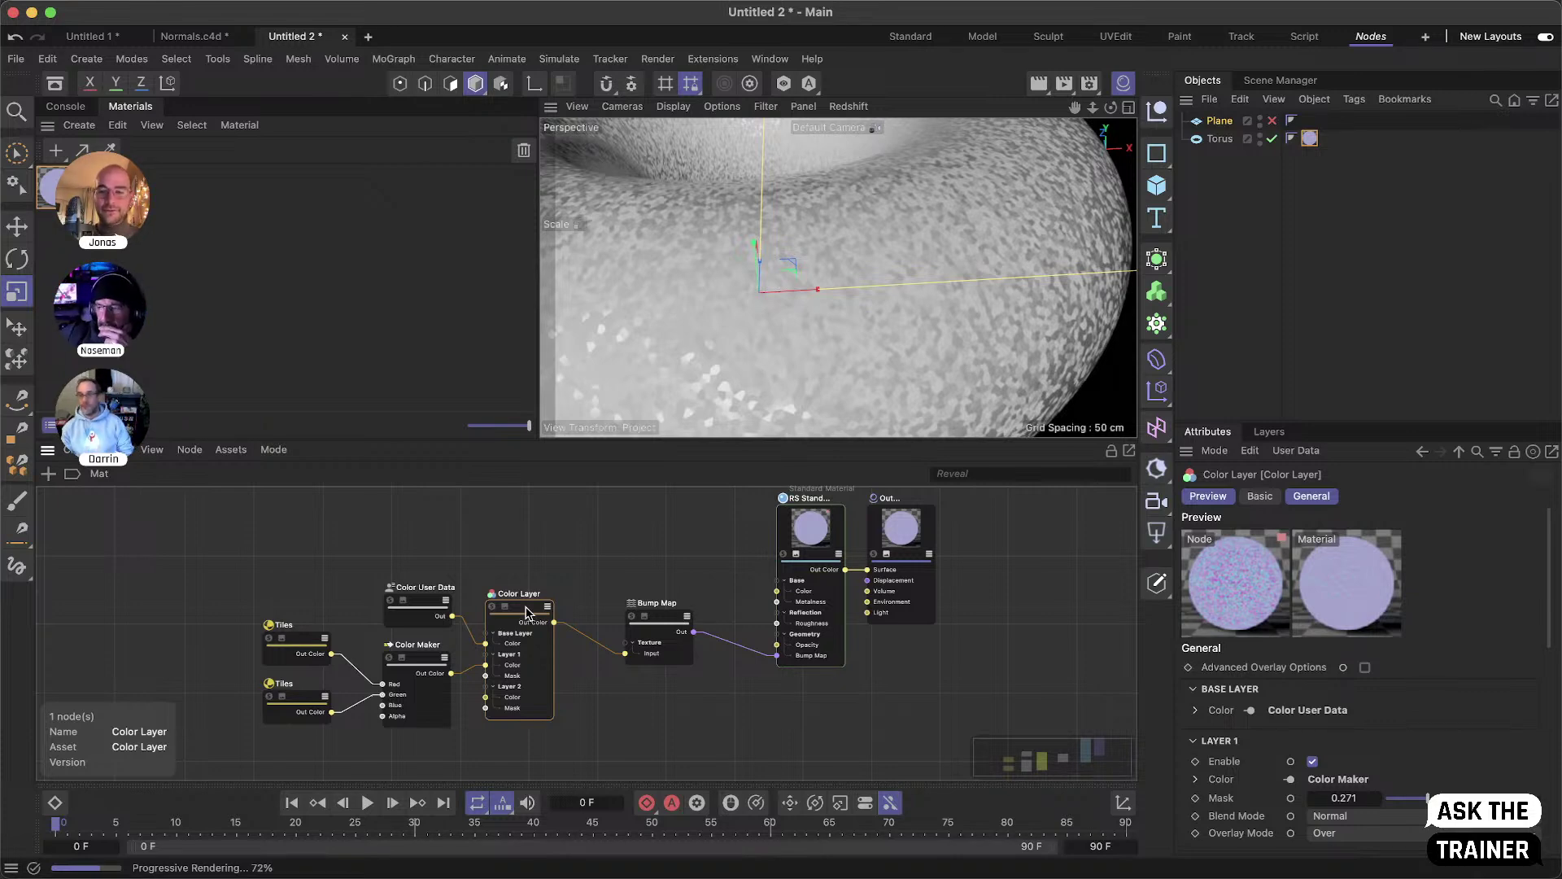
pyautogui.moveTo(1423, 806); pyautogui.dragTo(1393, 802)
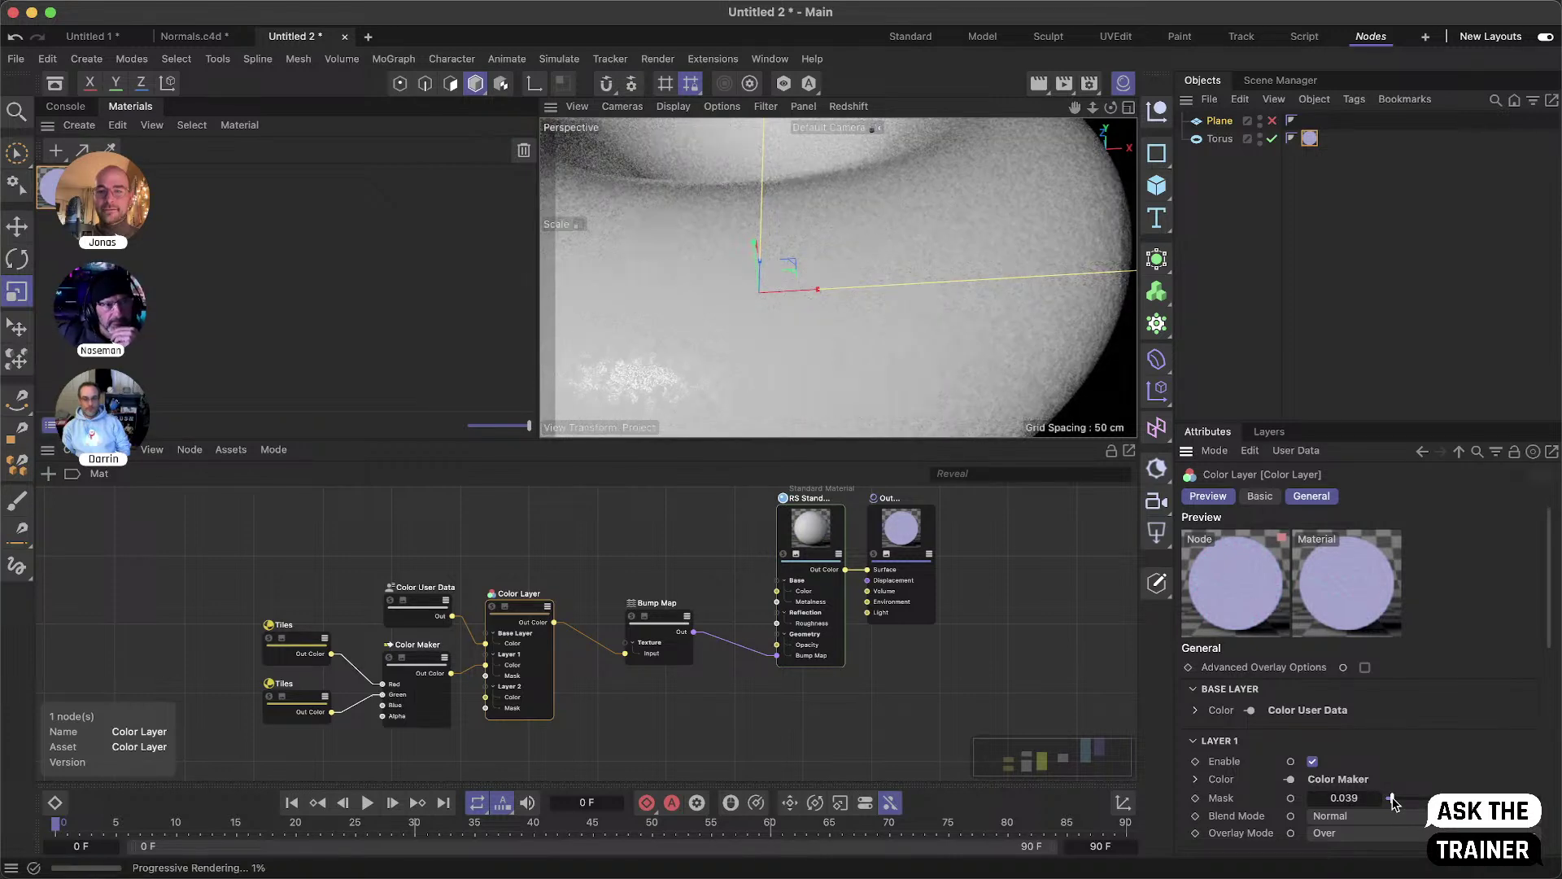
pyautogui.moveTo(1393, 803); pyautogui.dragTo(1546, 806)
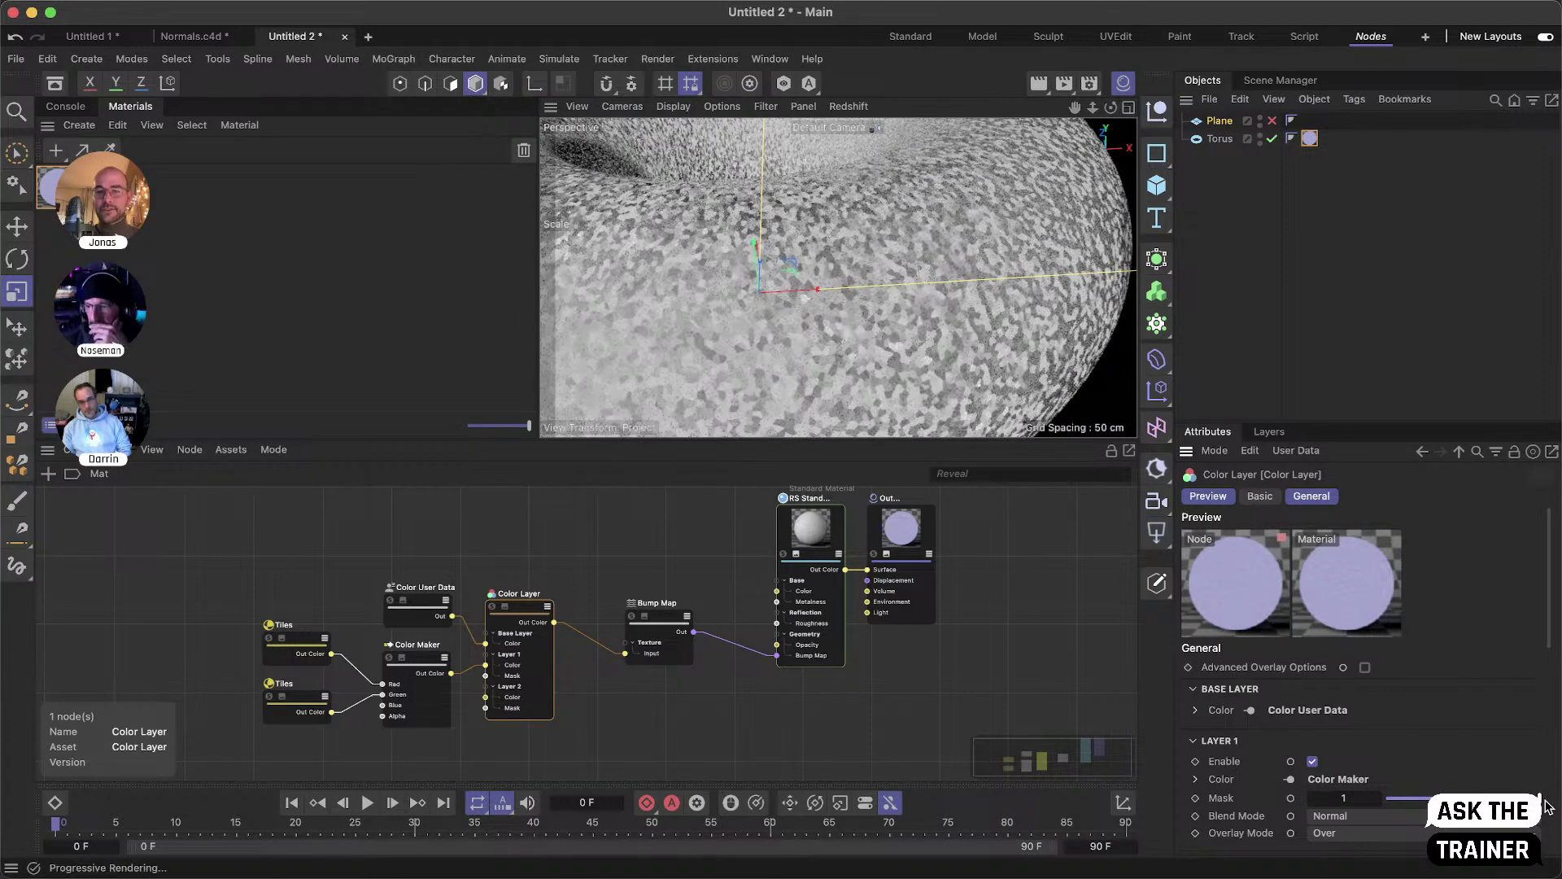
pyautogui.moveTo(1481, 803); pyautogui.dragTo(1442, 802)
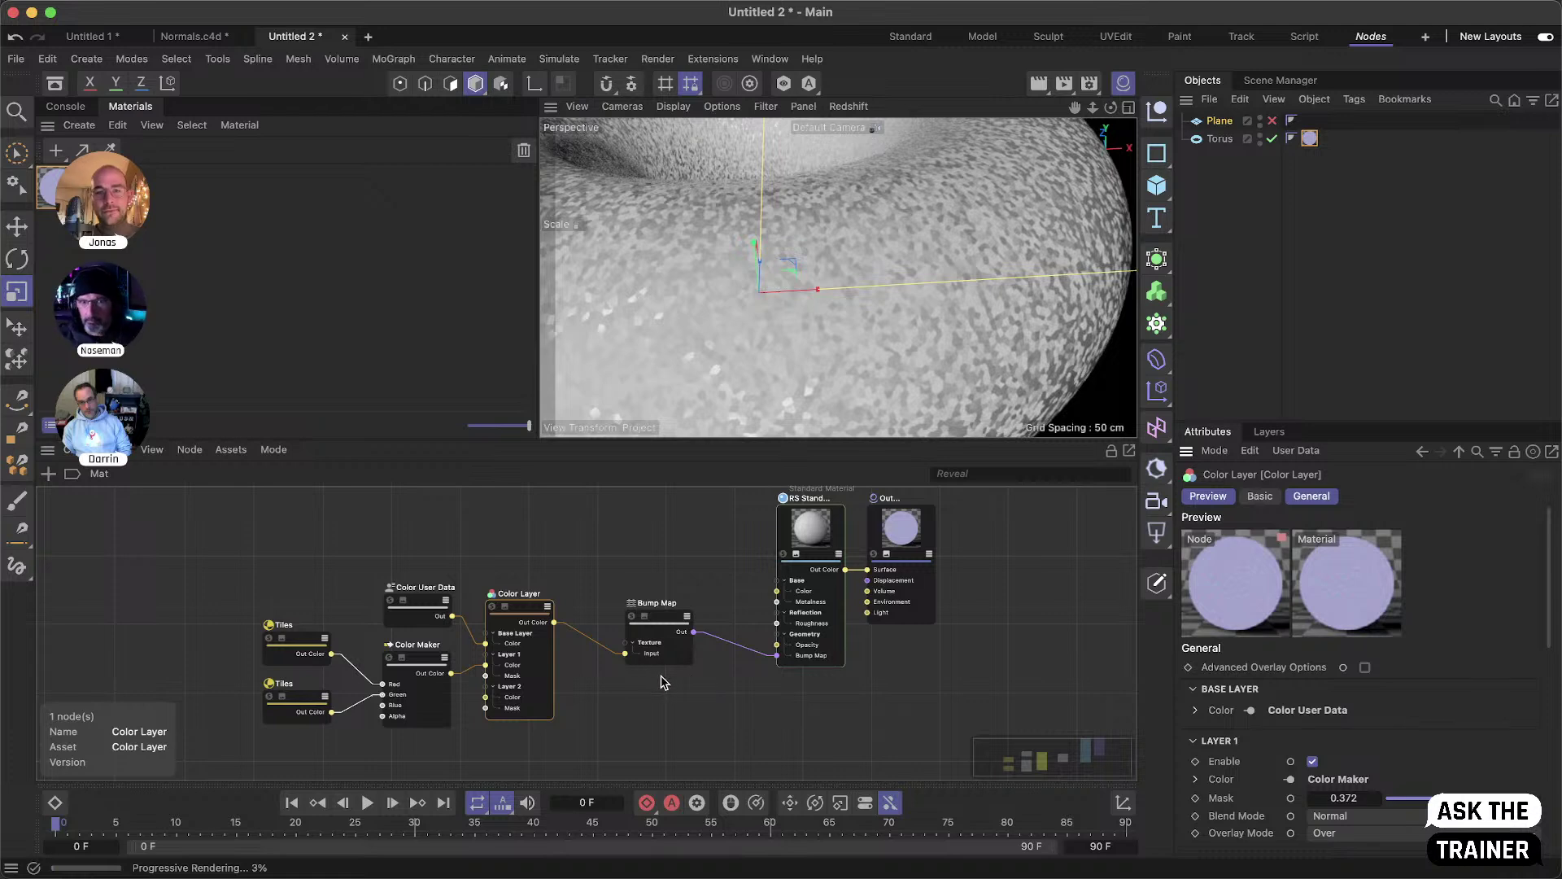
# - Add a Maxon Noise node beside the Tiles nodes in the material graph and solo its output
pyautogui.moveTo(634, 711); pyautogui.dragTo(660, 687, button='middle')
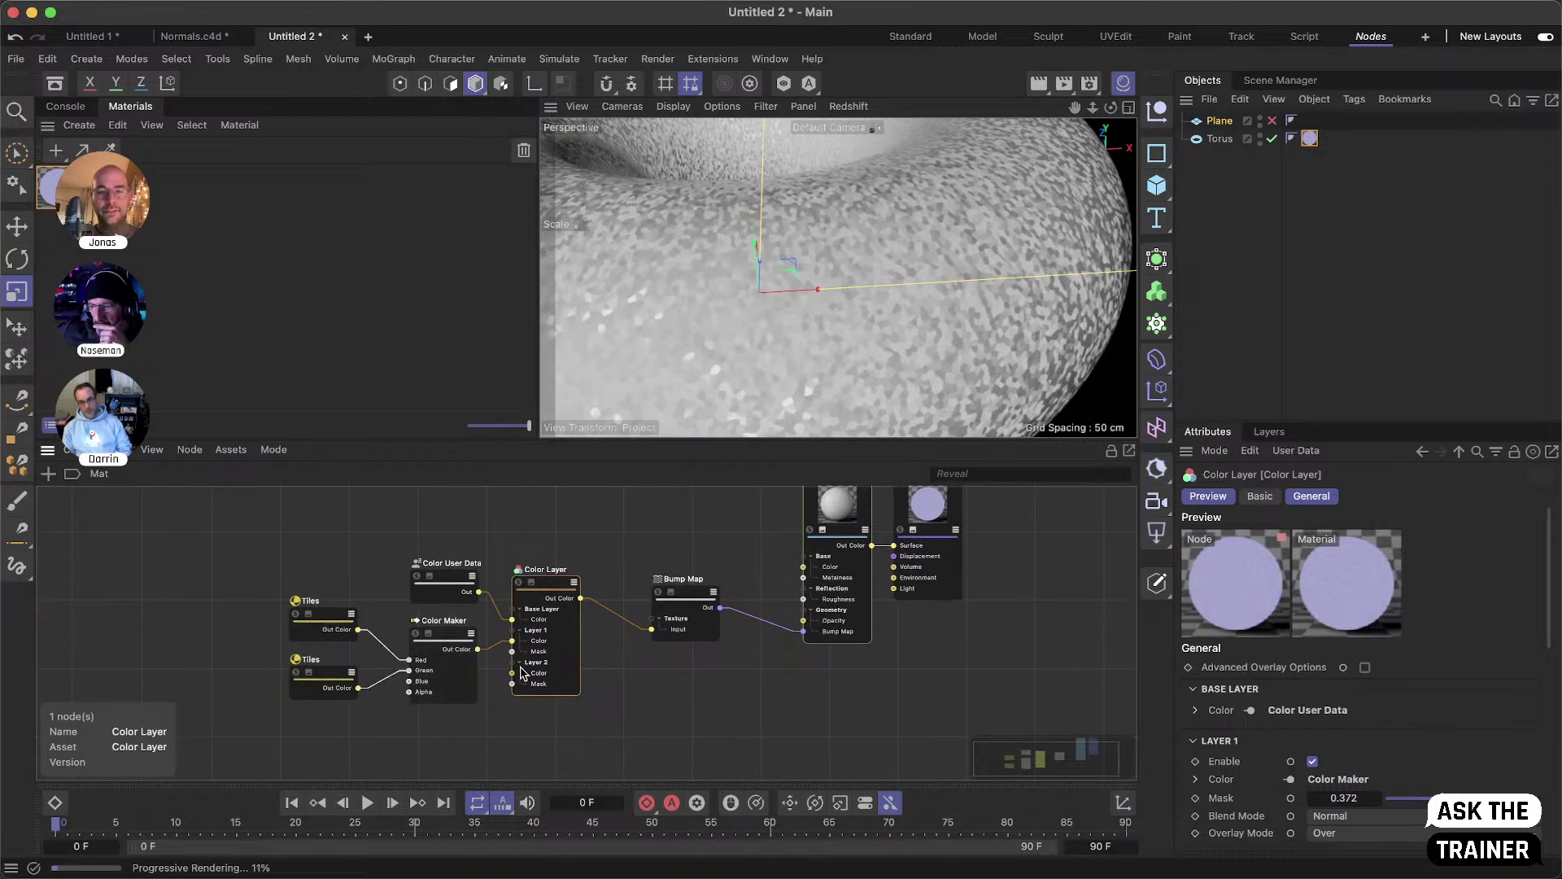
pyautogui.doubleClick(179, 588)
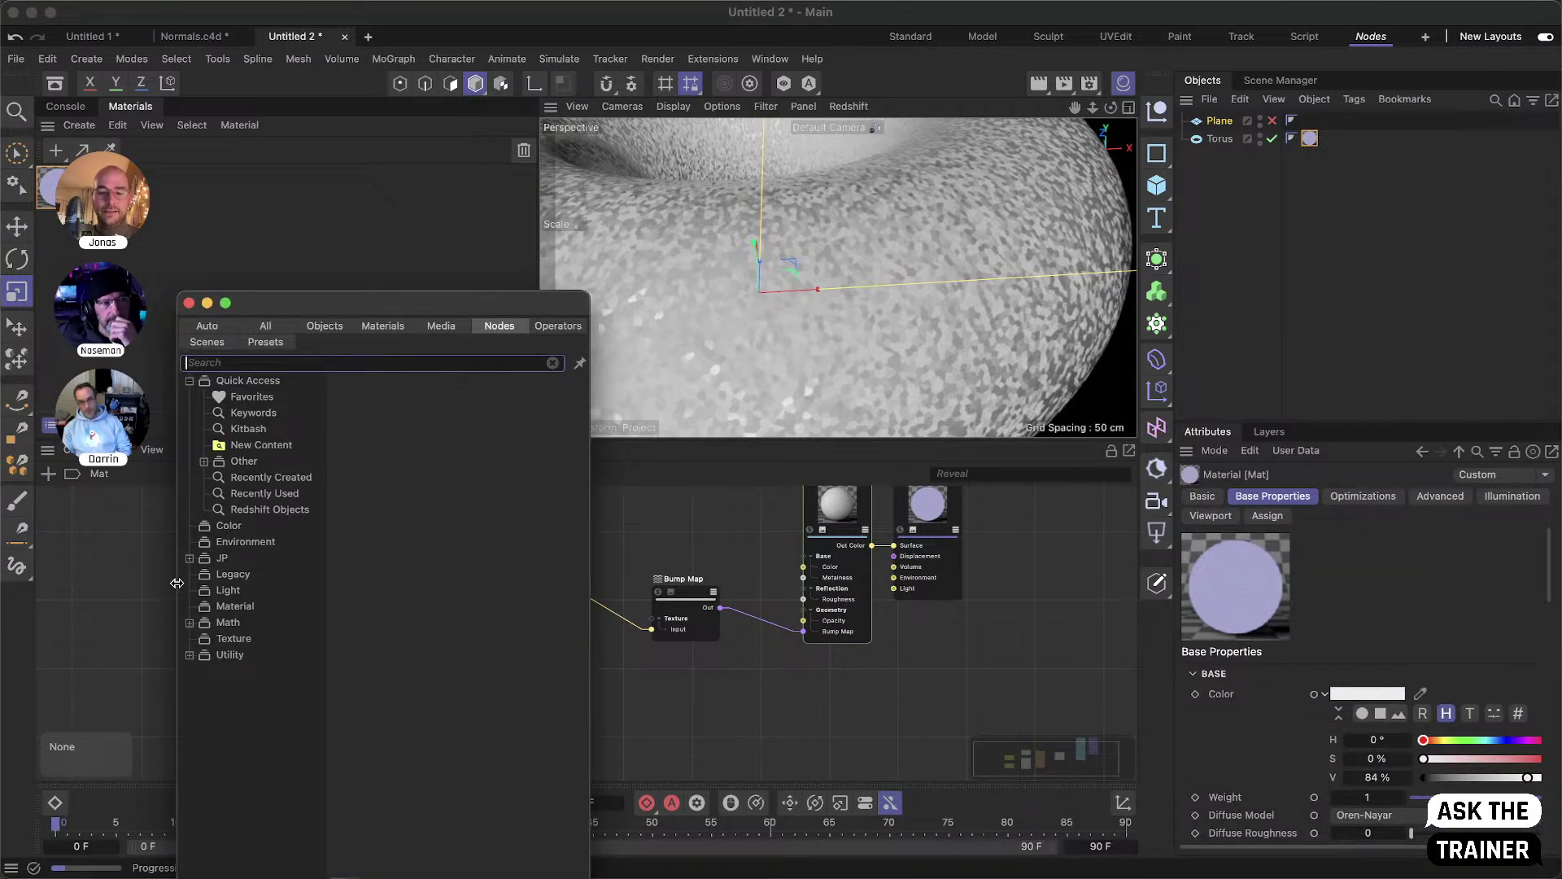
pyautogui.write('maxom')
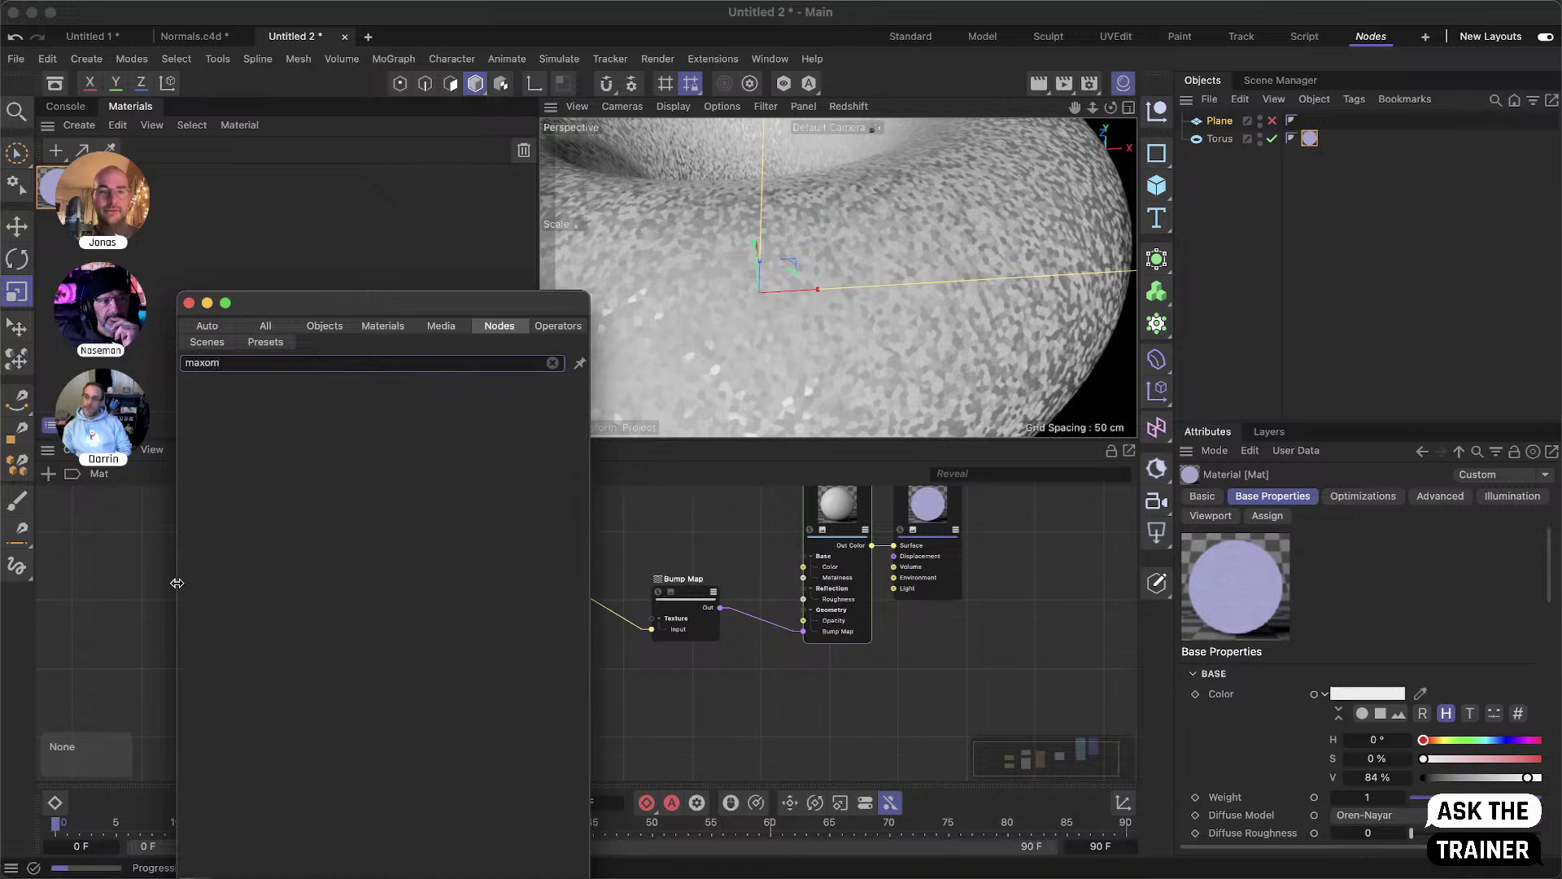
pyautogui.press('BackSpace')
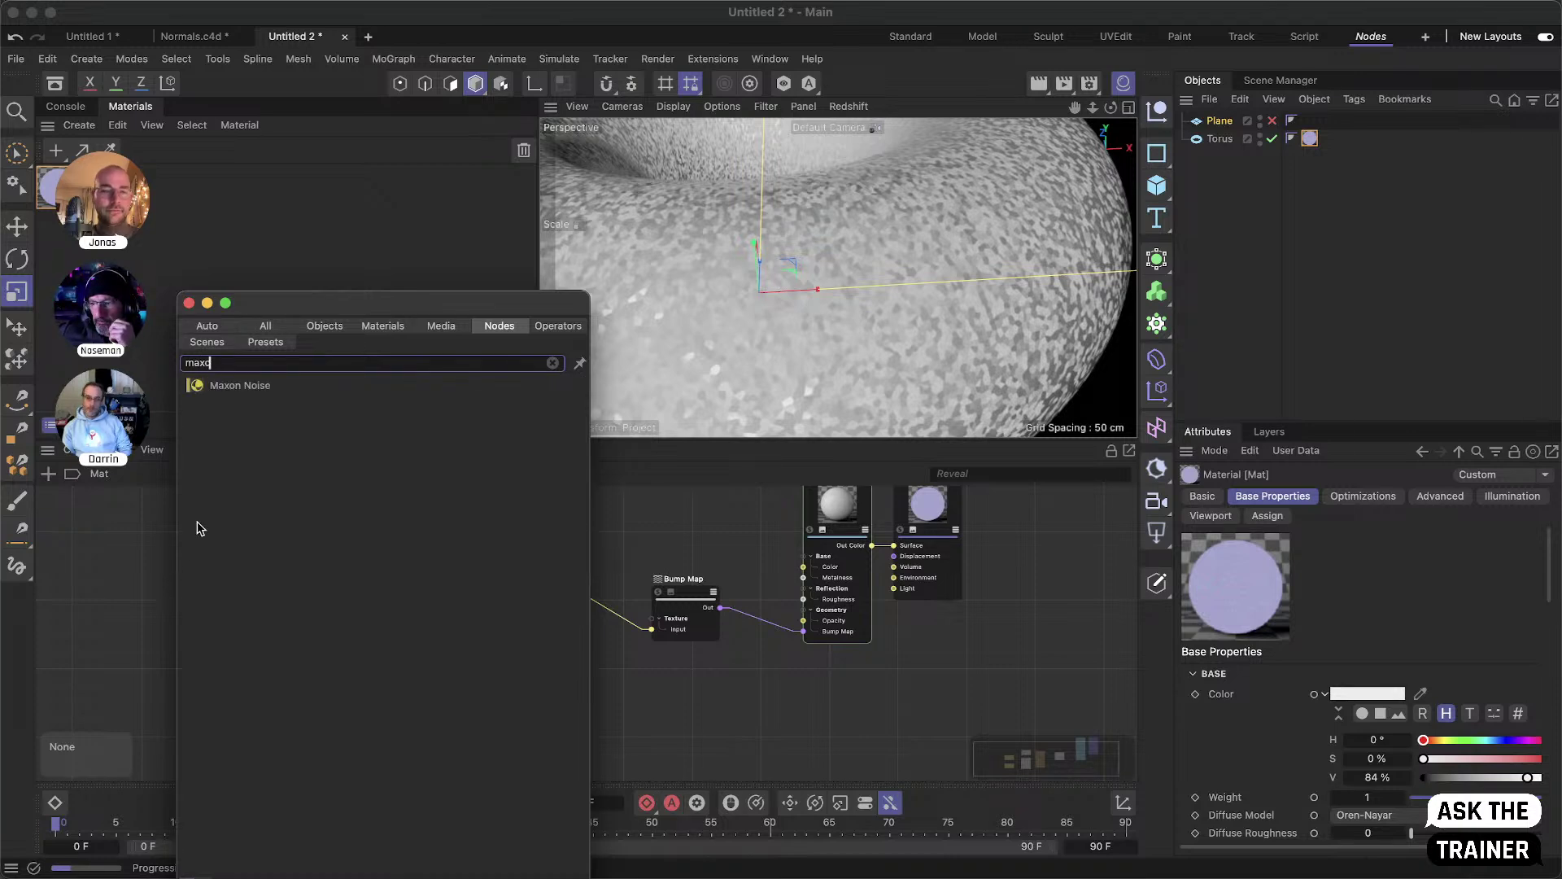
pyautogui.moveTo(213, 386); pyautogui.dragTo(168, 634)
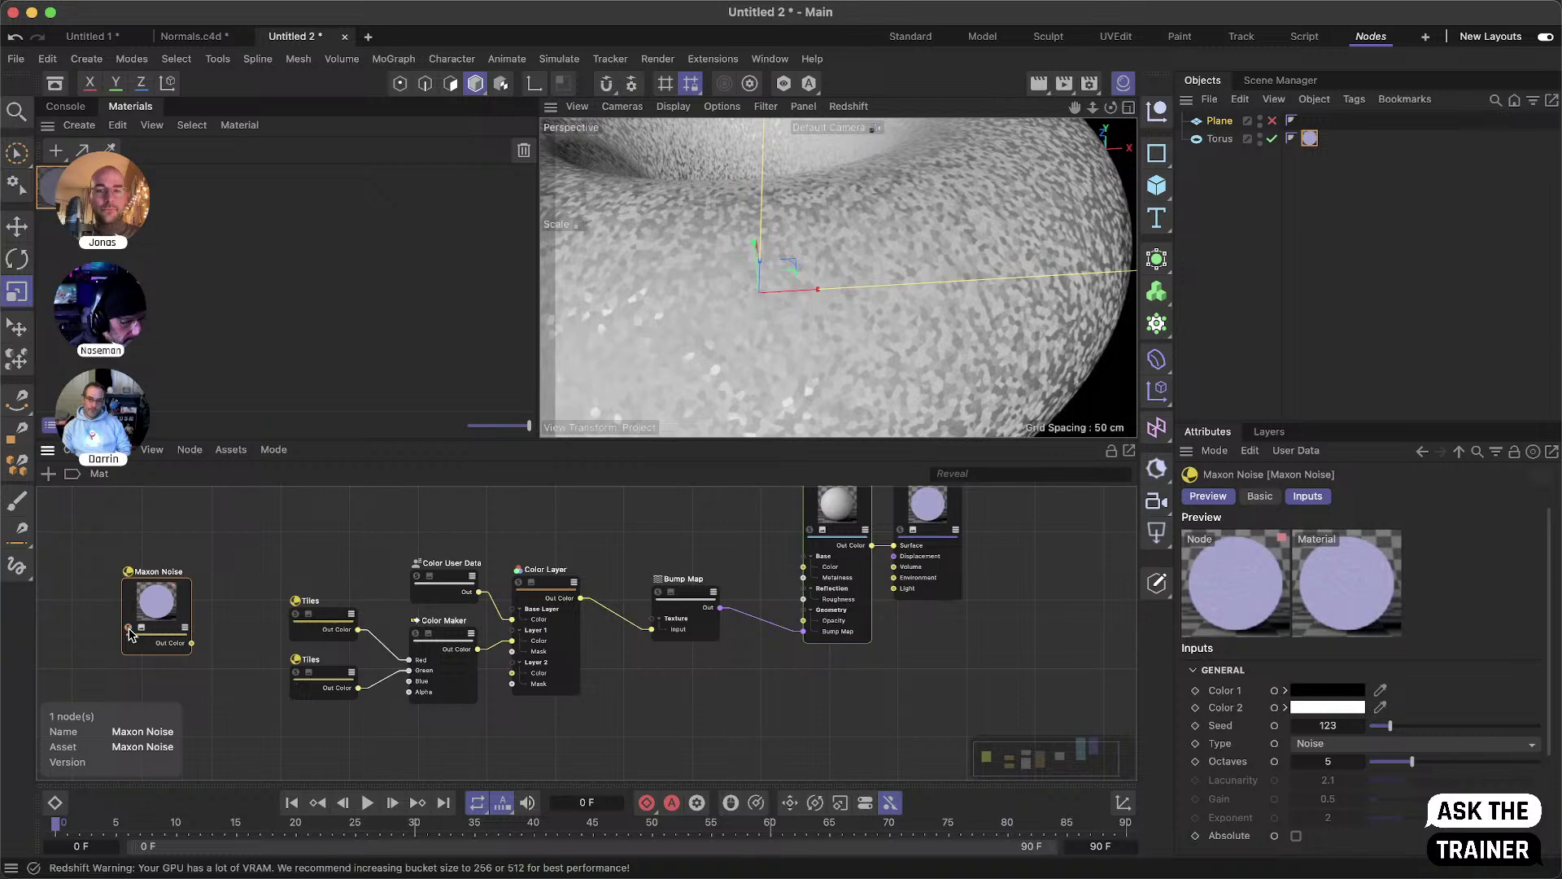
pyautogui.moveTo(173, 636); pyautogui.dragTo(209, 654)
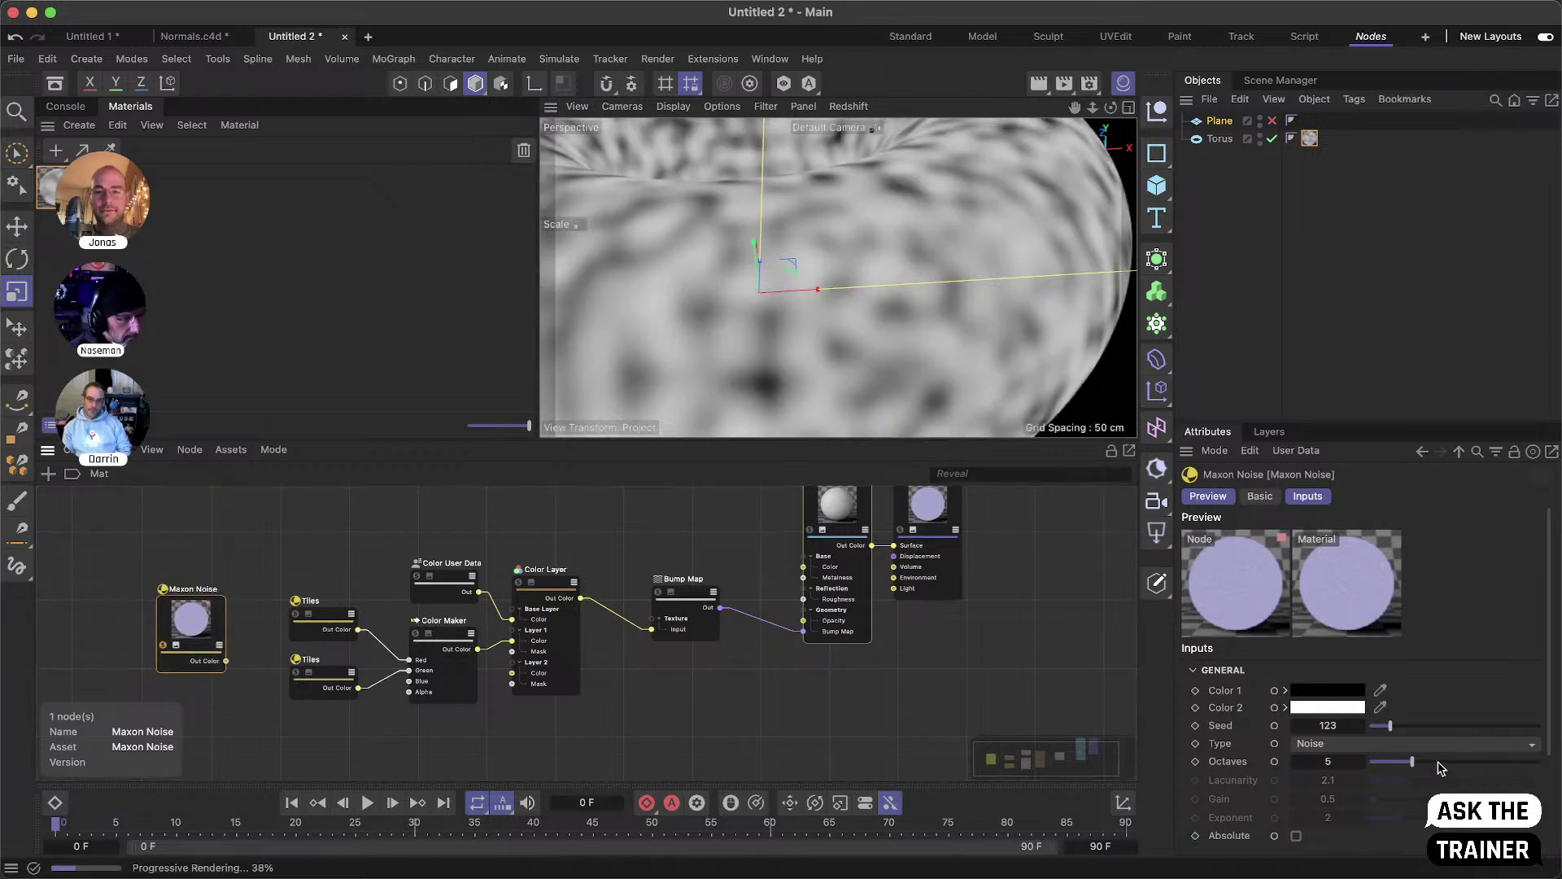
# - Try the Luka type on the Maxon Noise node and set its noise type to Poxo
pyautogui.click(1327, 745)
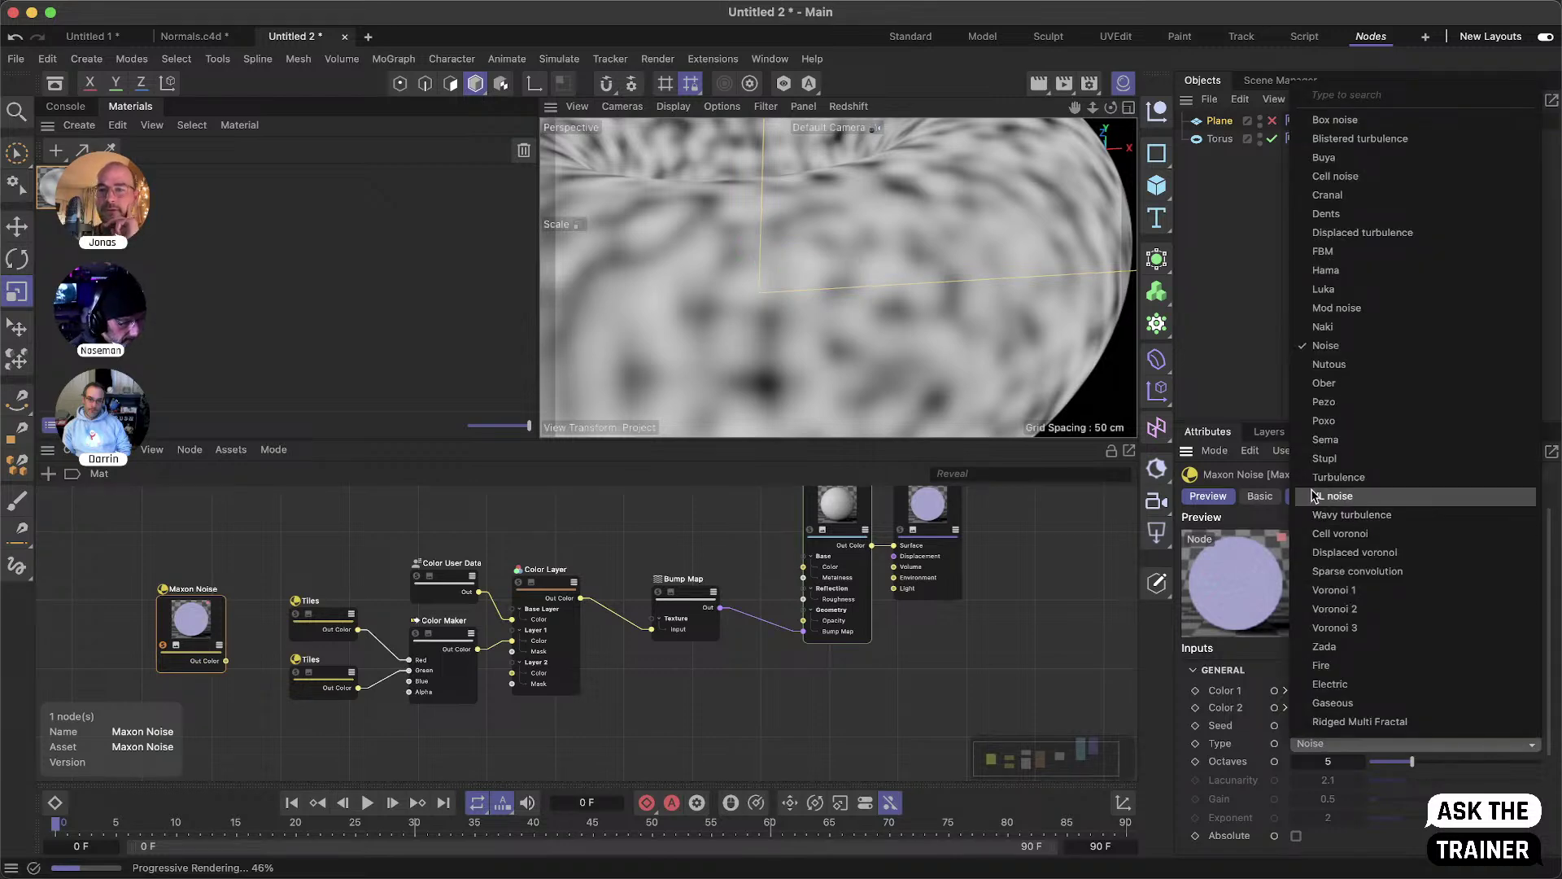
pyautogui.click(1332, 292)
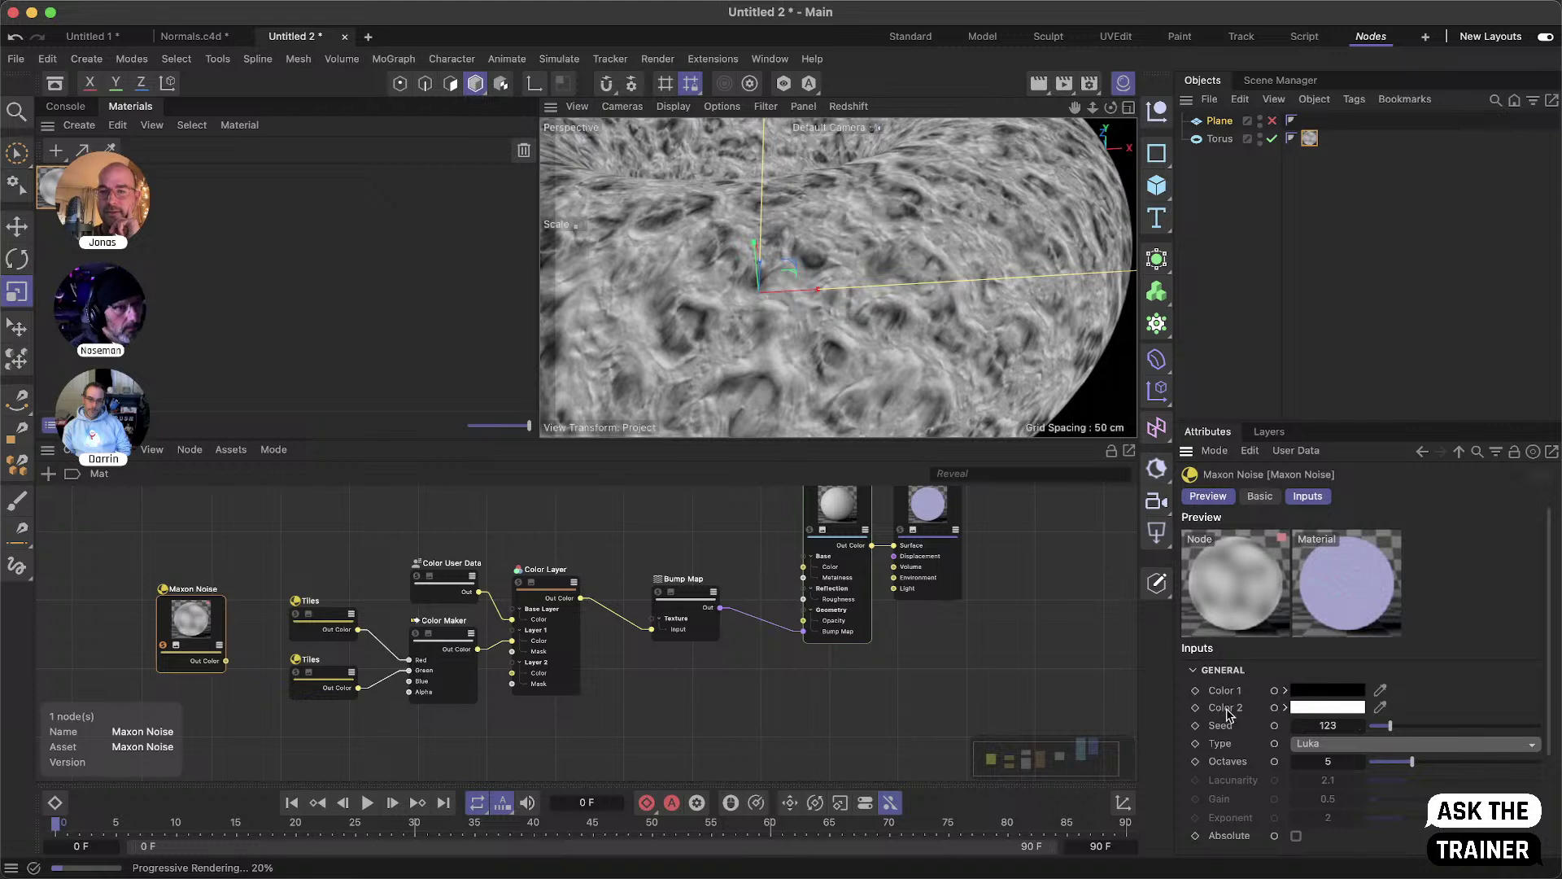
pyautogui.click(1331, 747)
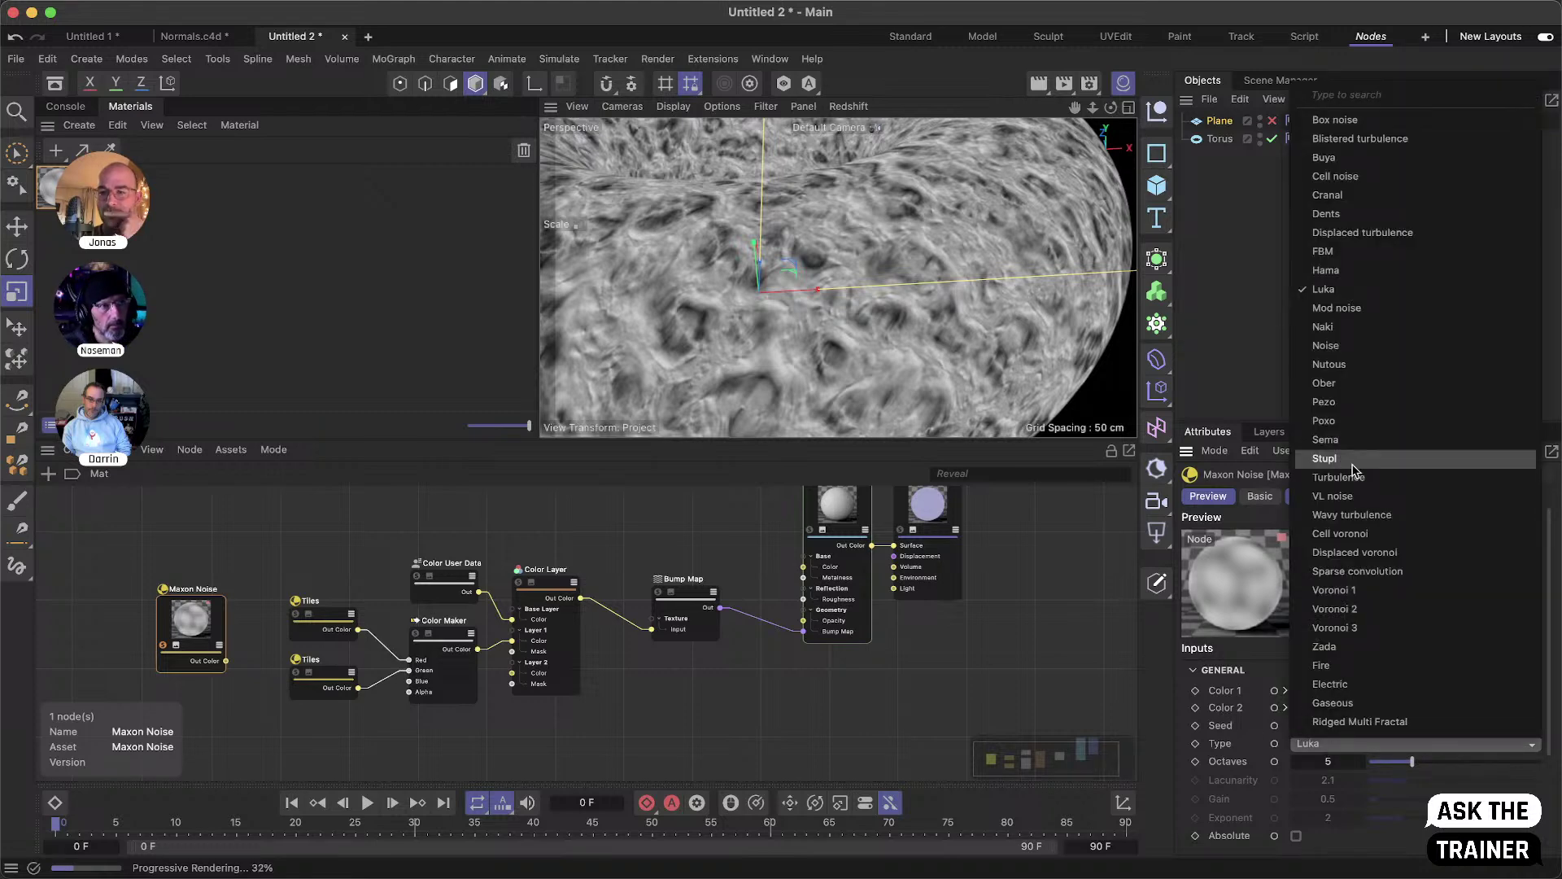
pyautogui.click(1351, 421)
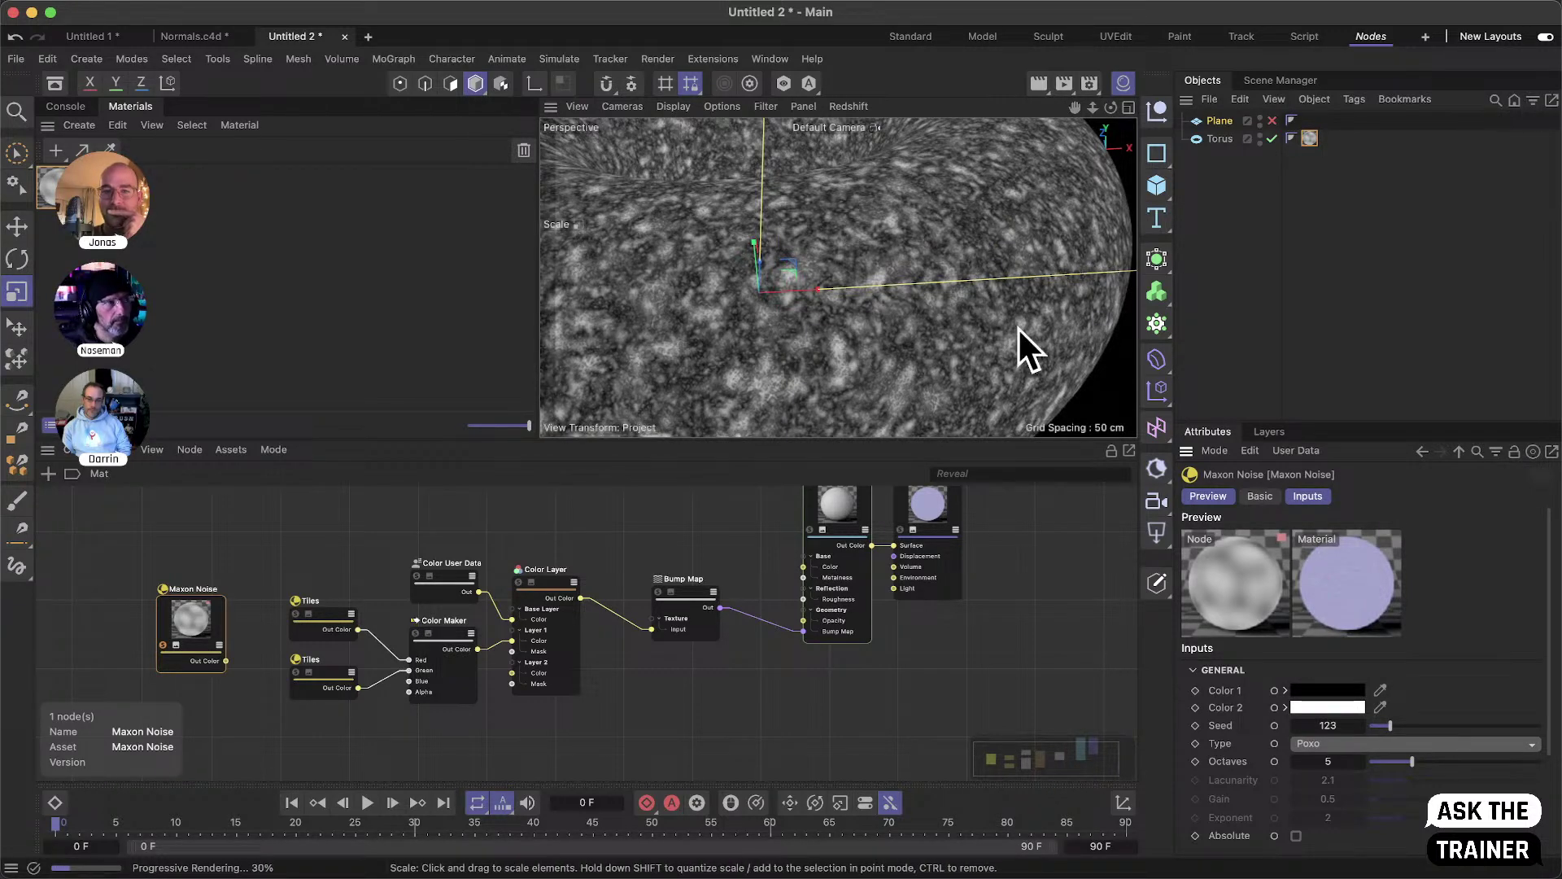
# - Connect Maxon Noise to the Color Maker's Blue input, turn off its solo and preview, and place it below the Tiles nodes
pyautogui.moveTo(217, 651); pyautogui.dragTo(409, 681)
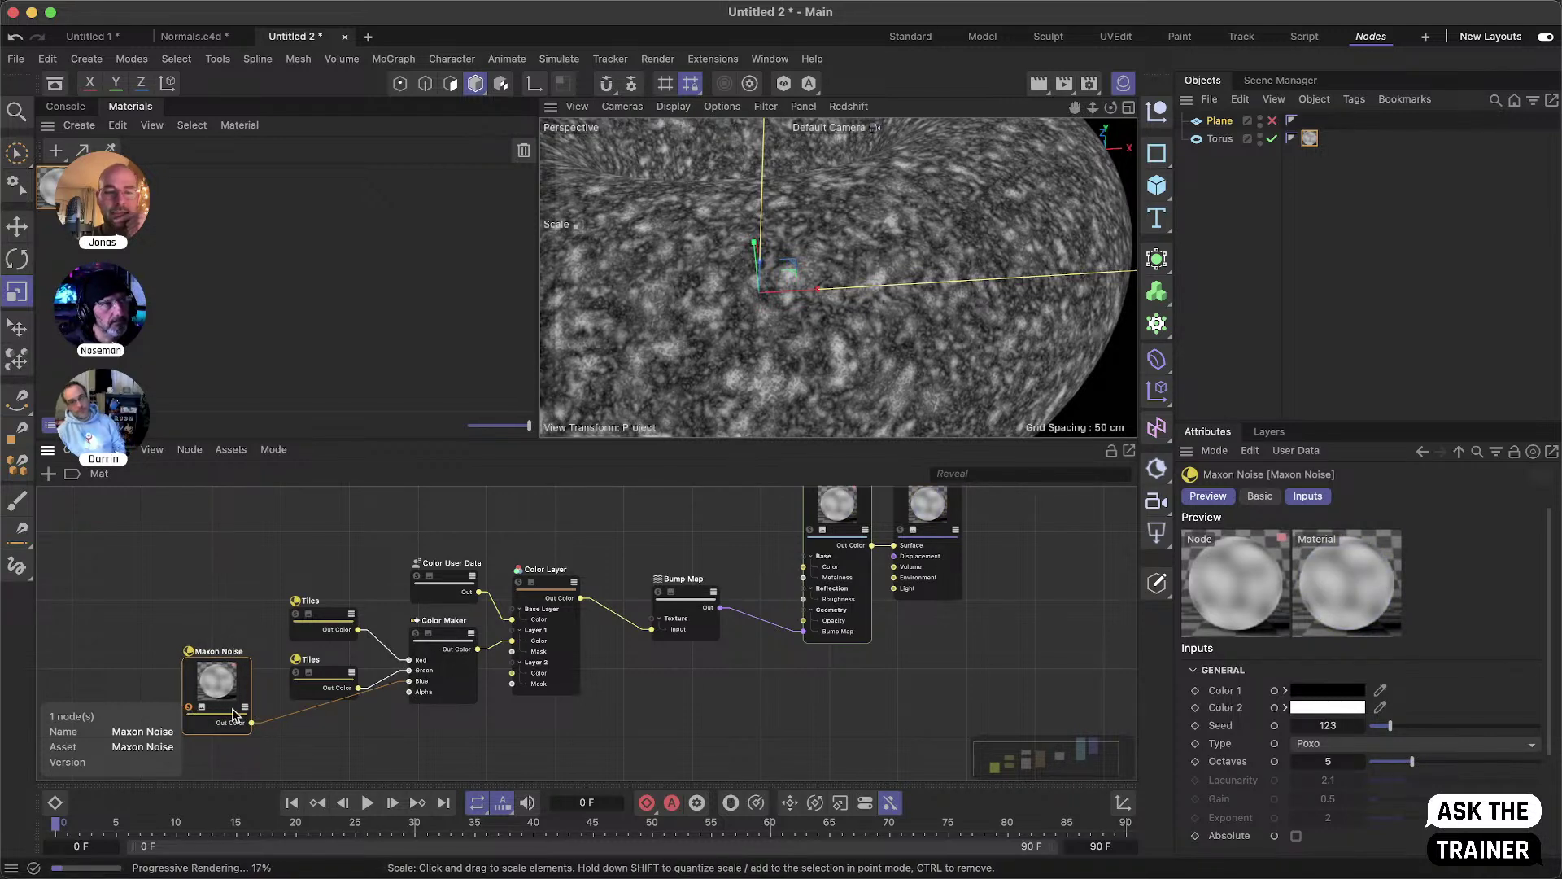
pyautogui.moveTo(191, 714); pyautogui.dragTo(311, 759)
pyautogui.click(306, 753)
pyautogui.click(291, 752)
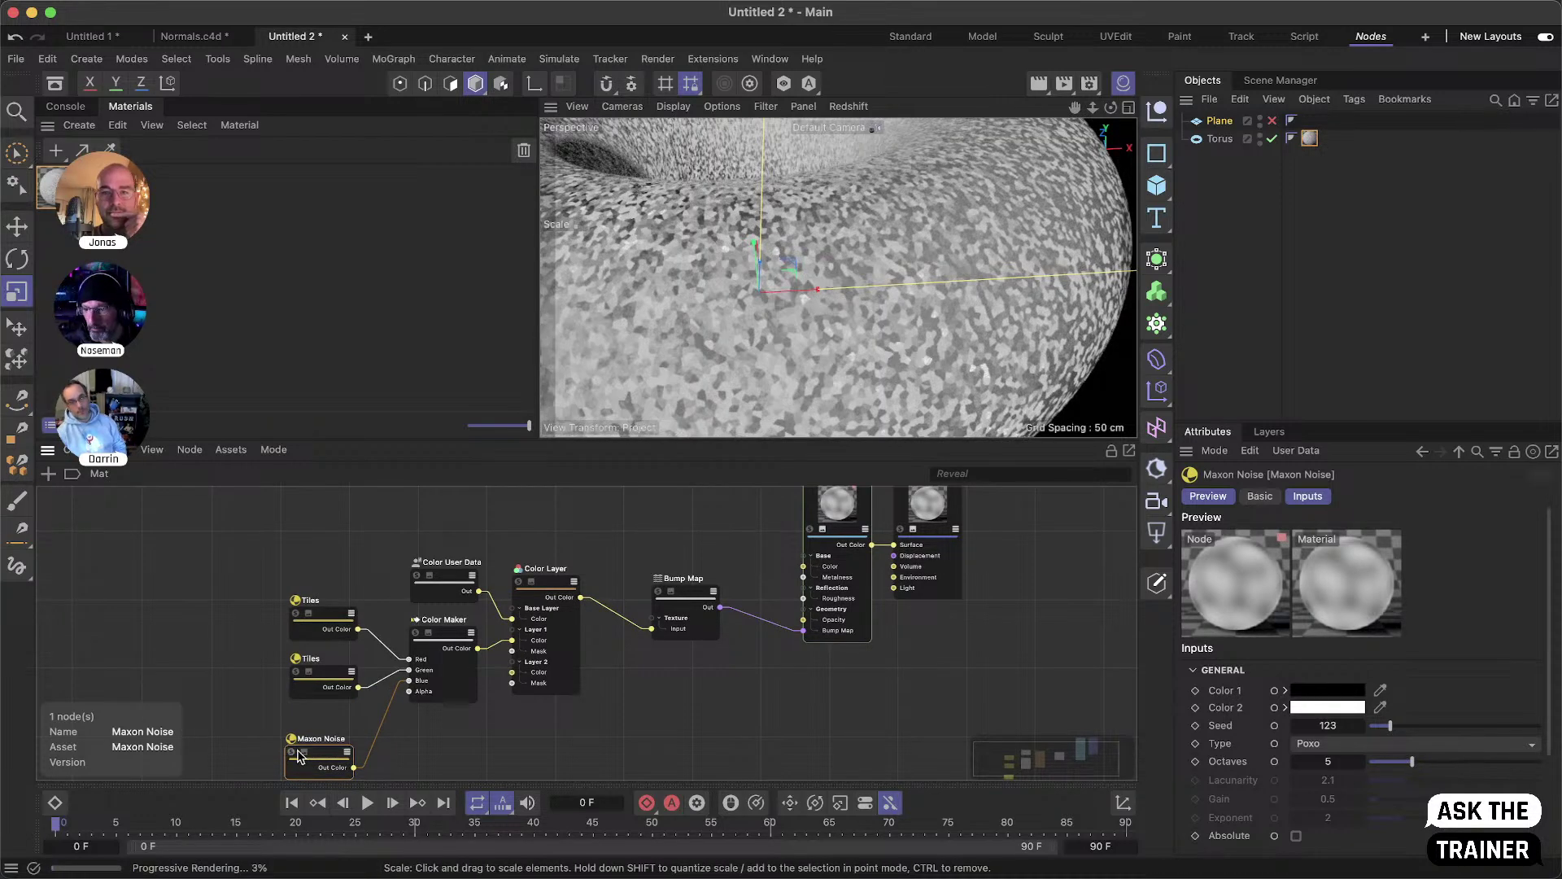
pyautogui.moveTo(348, 750); pyautogui.dragTo(357, 728)
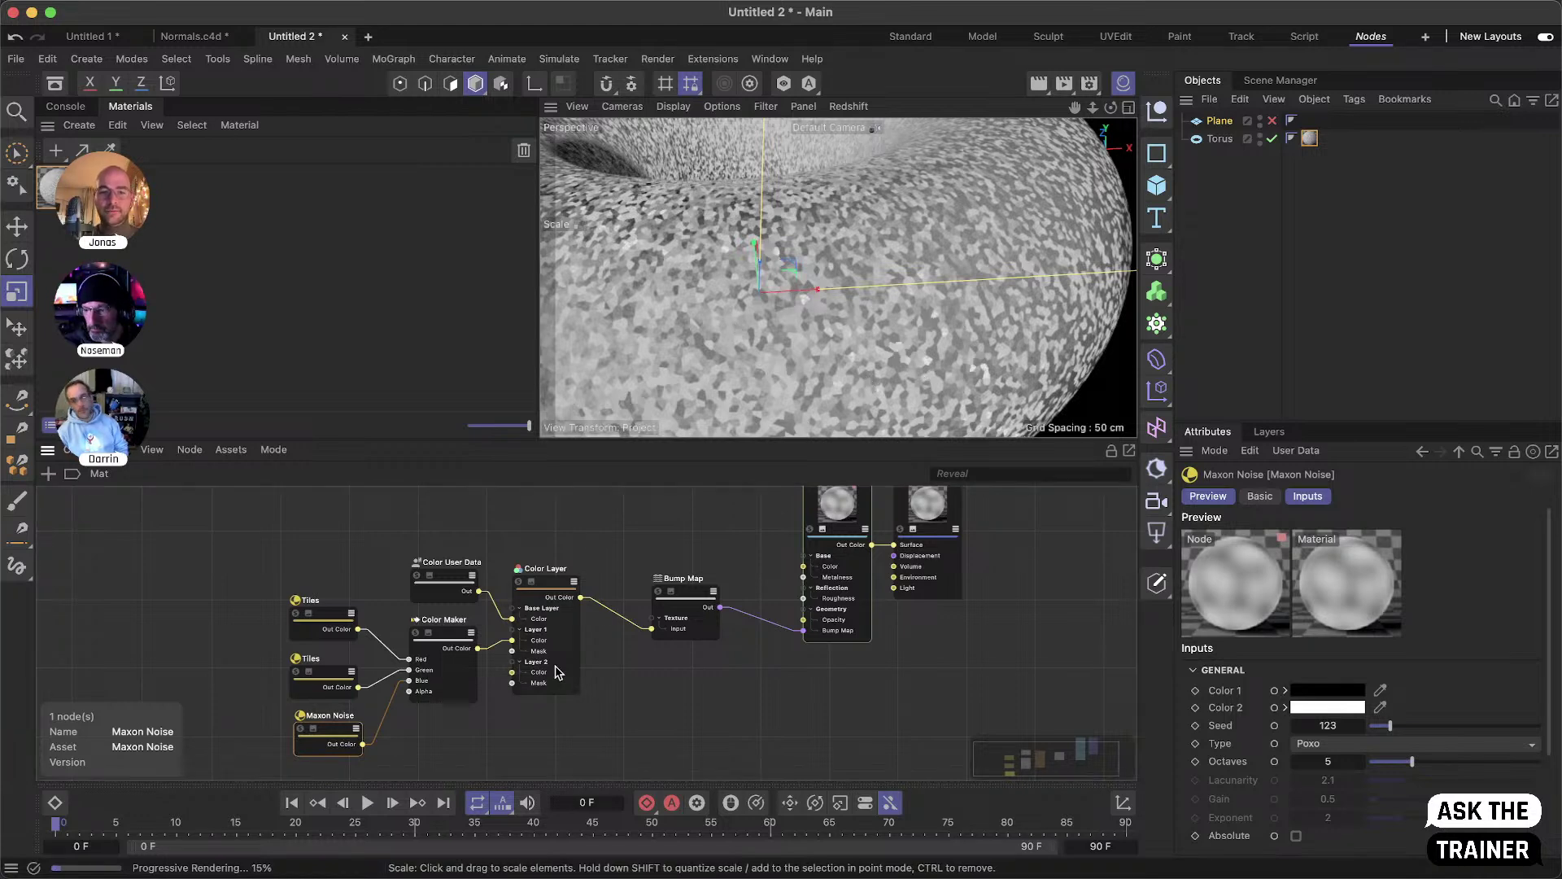
# - Raise the Color Layer's Layer 1 mask to 0.467
pyautogui.click(551, 583)
pyautogui.moveTo(1442, 798); pyautogui.dragTo(1456, 798)
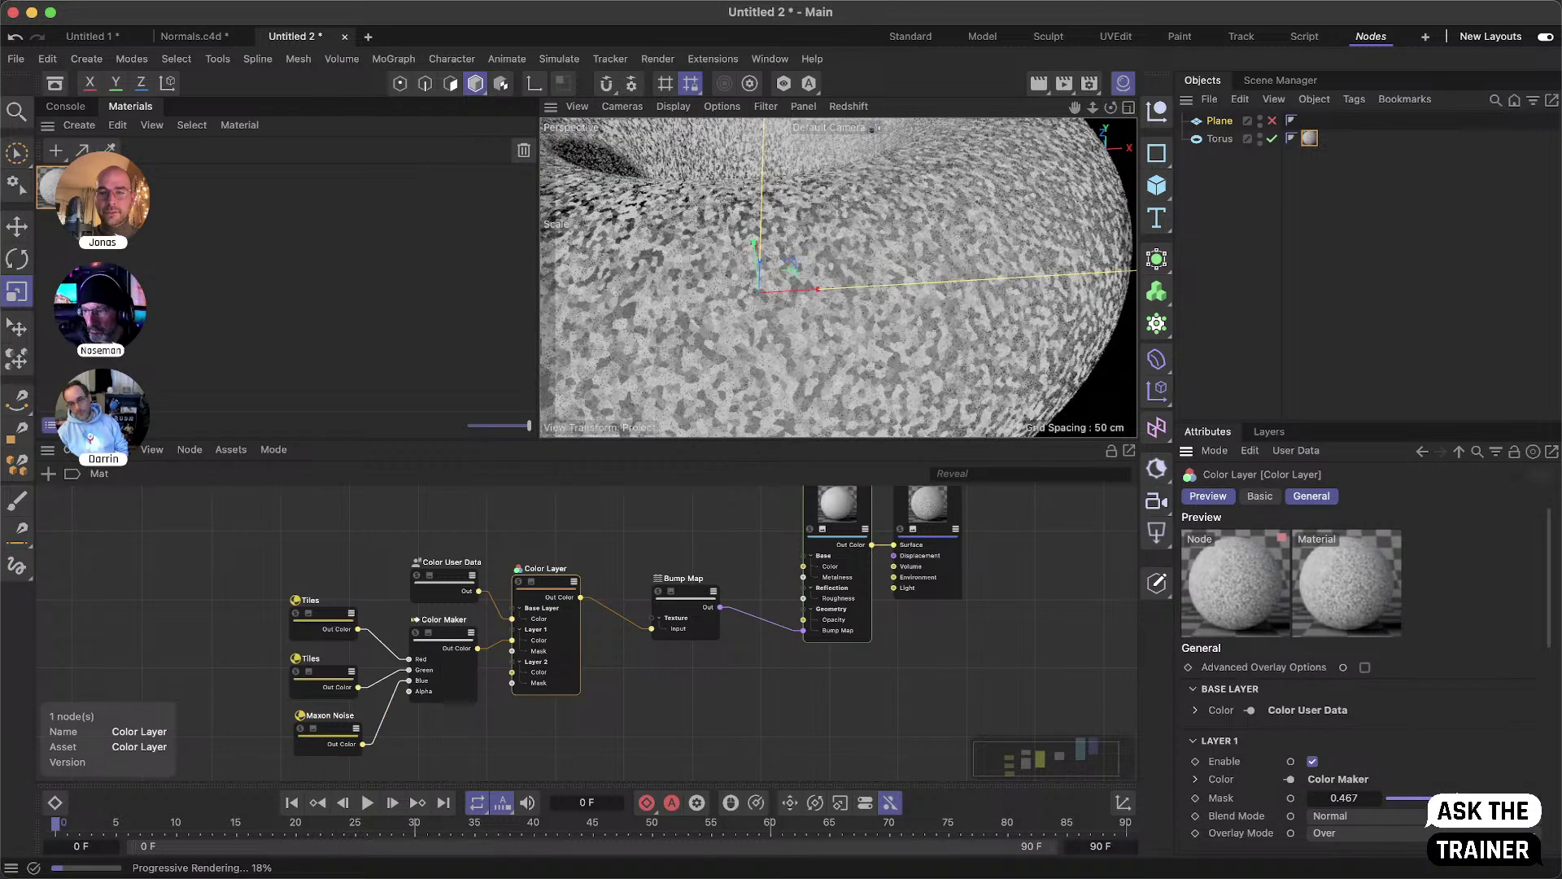
# - Set the Maxon Noise node's input Overall Scale to 2
pyautogui.click(347, 733)
pyautogui.scroll(-2, 1233, 793)
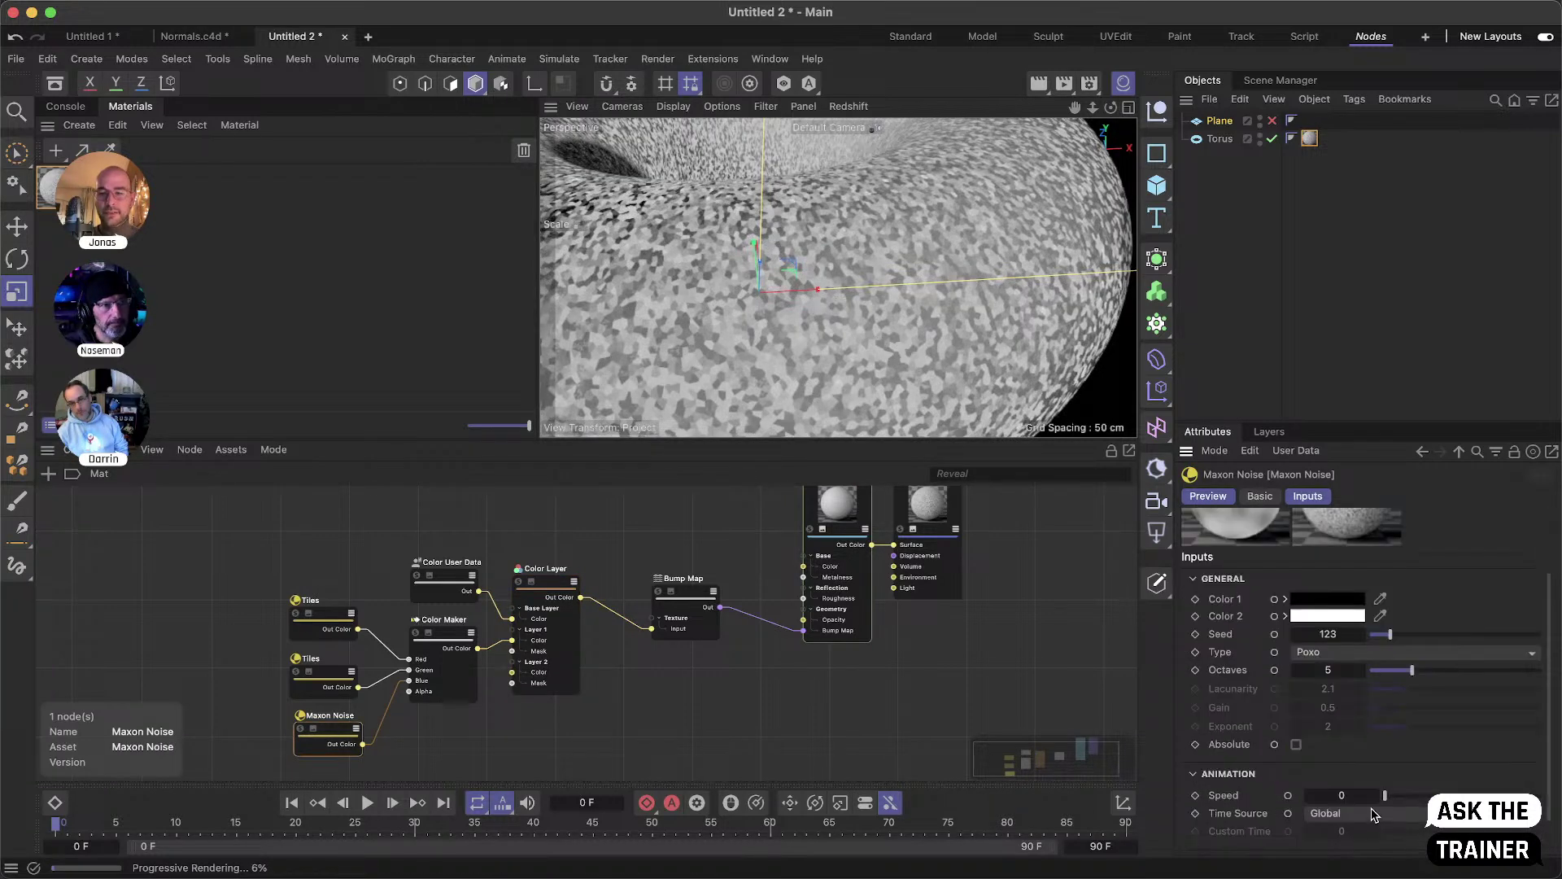
pyautogui.scroll(-2, 1229, 793)
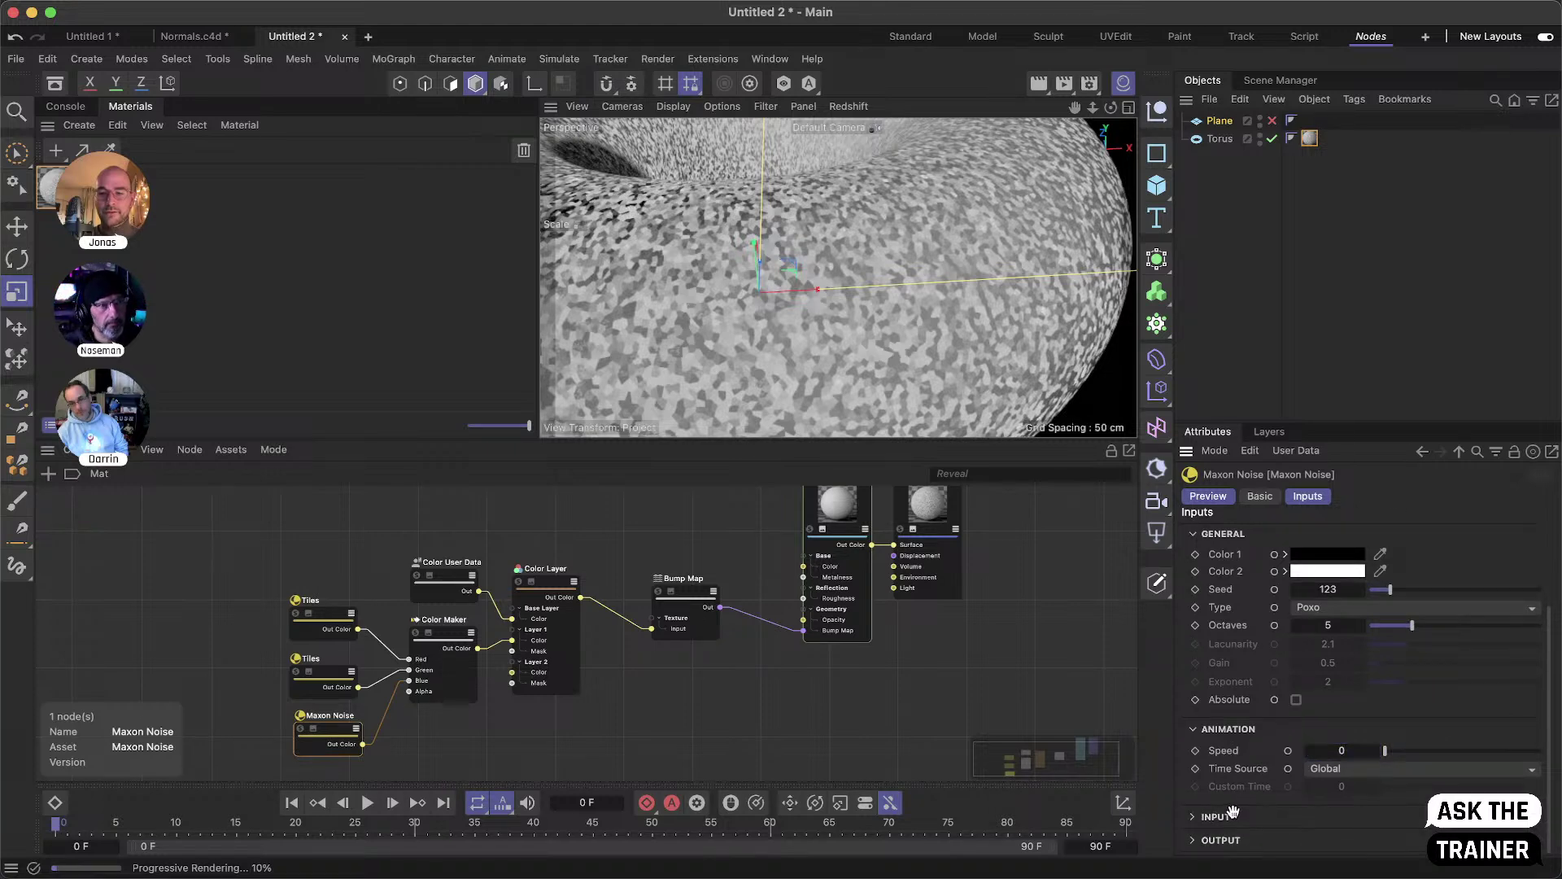
pyautogui.click(1230, 816)
pyautogui.scroll(-2, 1233, 802)
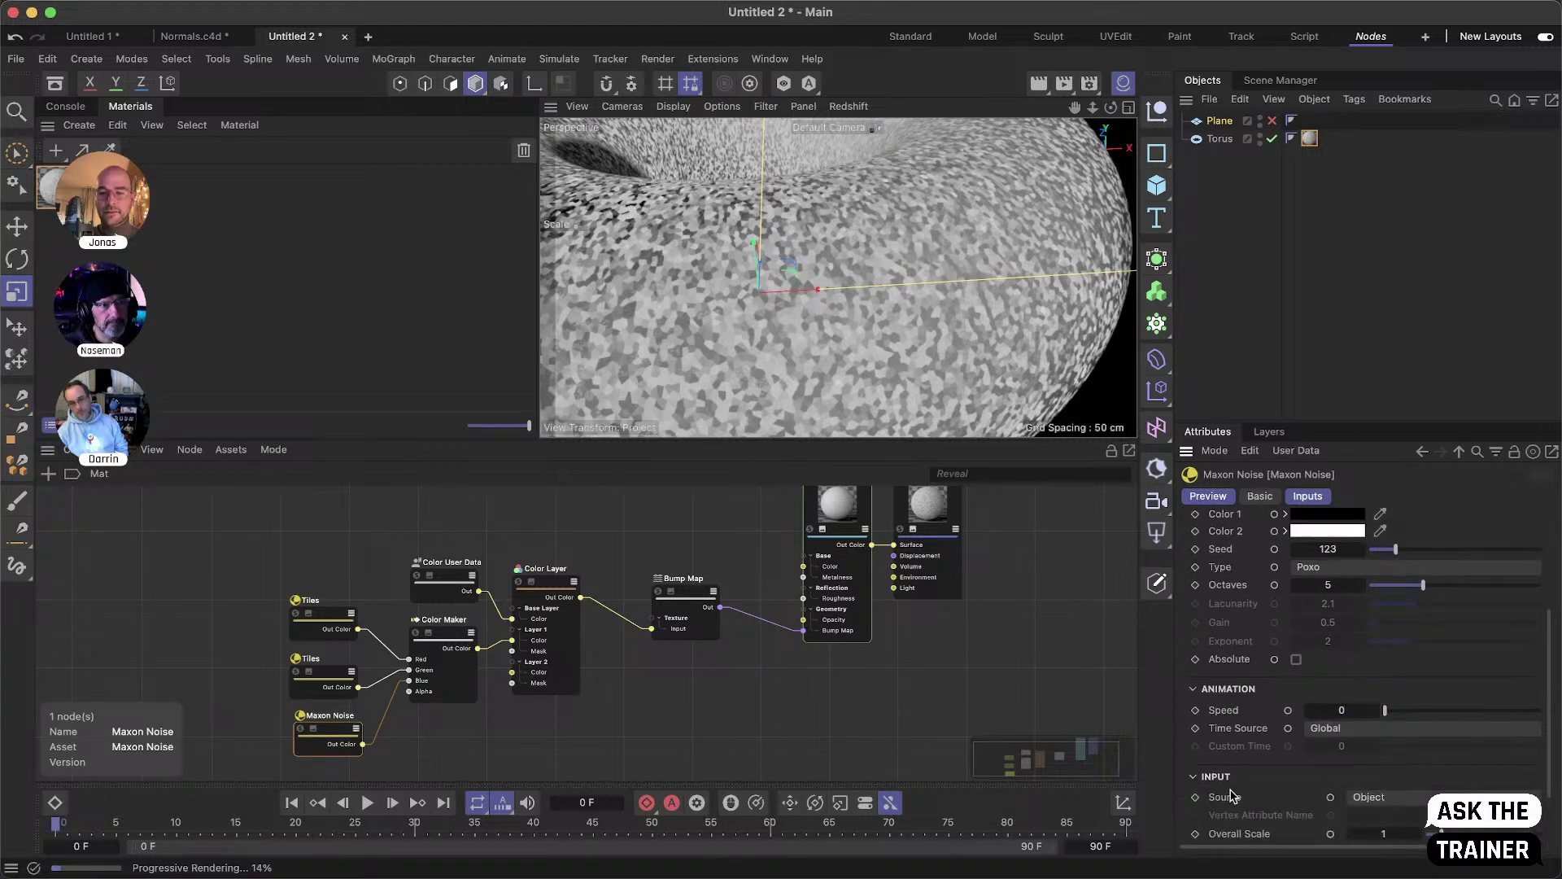
pyautogui.scroll(-3, 1269, 802)
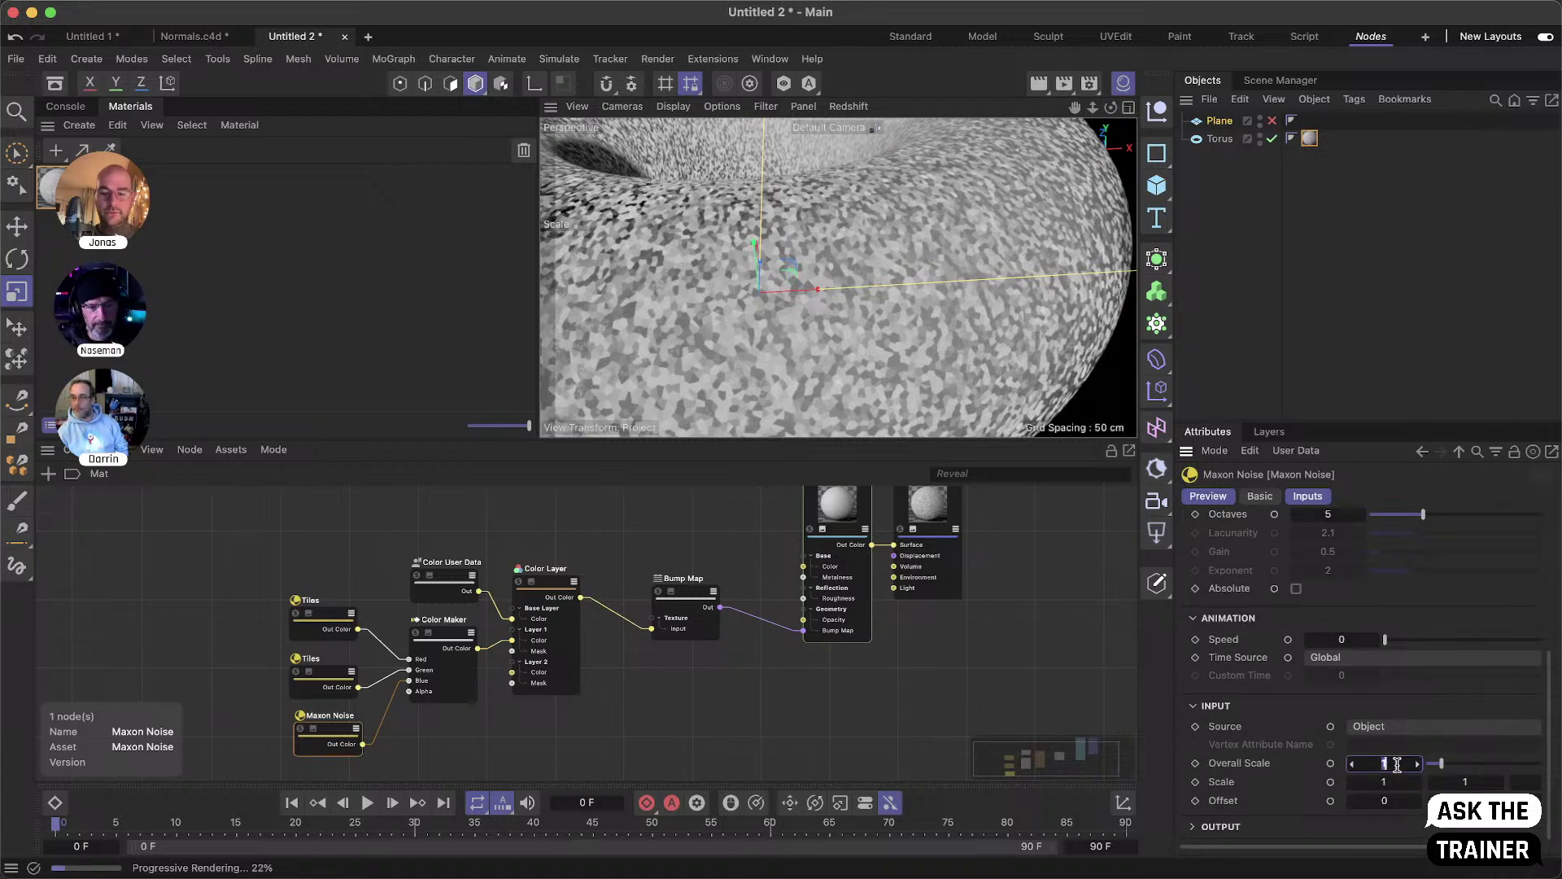
pyautogui.write('2')
pyautogui.press('Return')
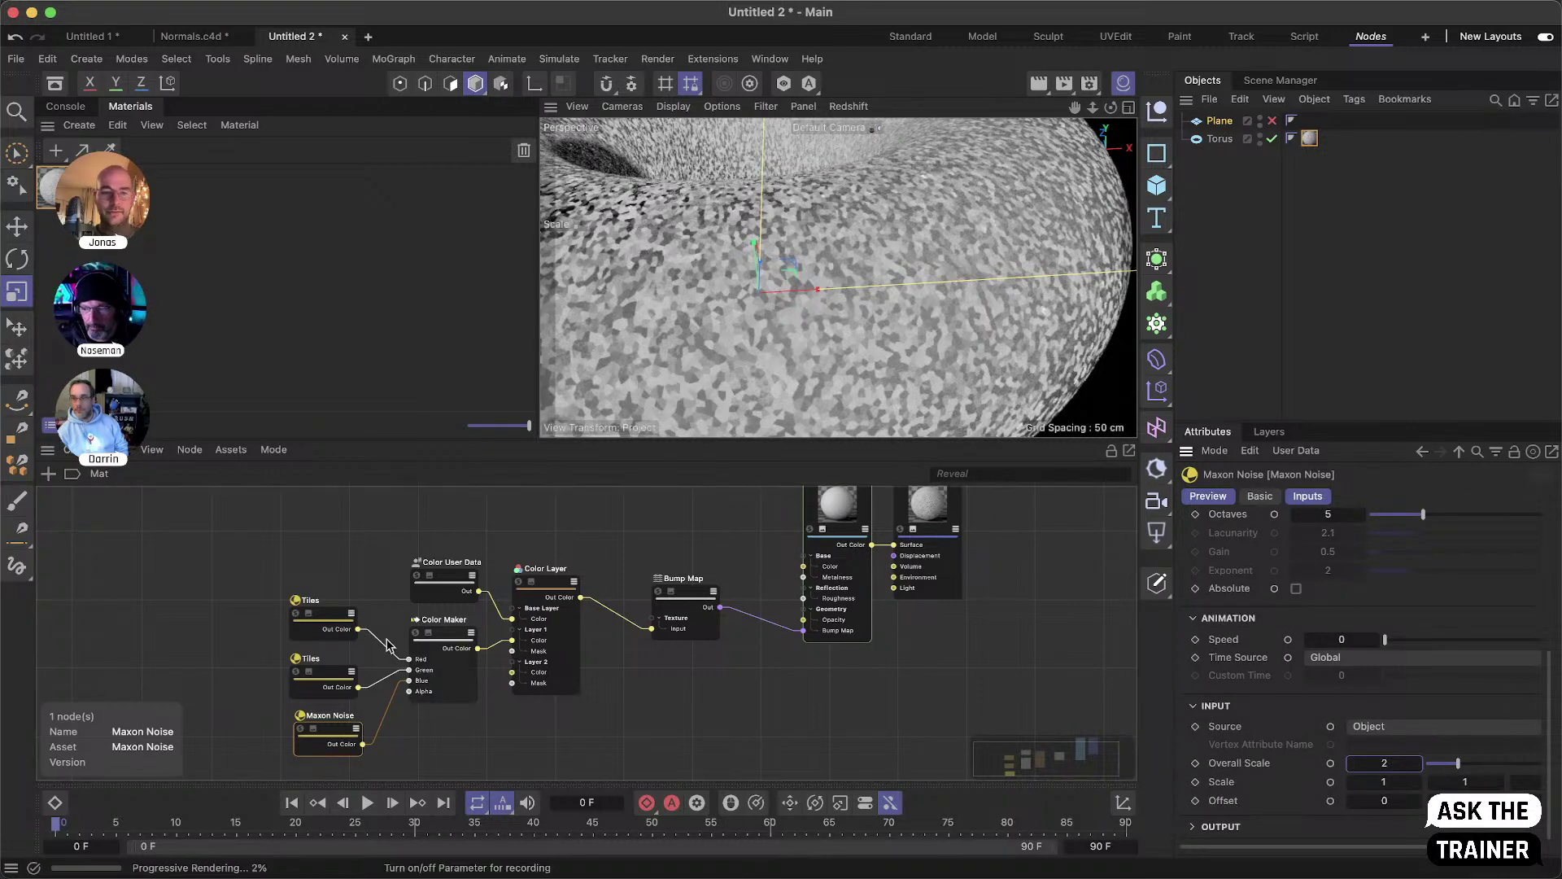
# - Set the Global Scale of both Tiles nodes together to 0.03
pyautogui.moveTo(329, 583); pyautogui.dragTo(364, 691)
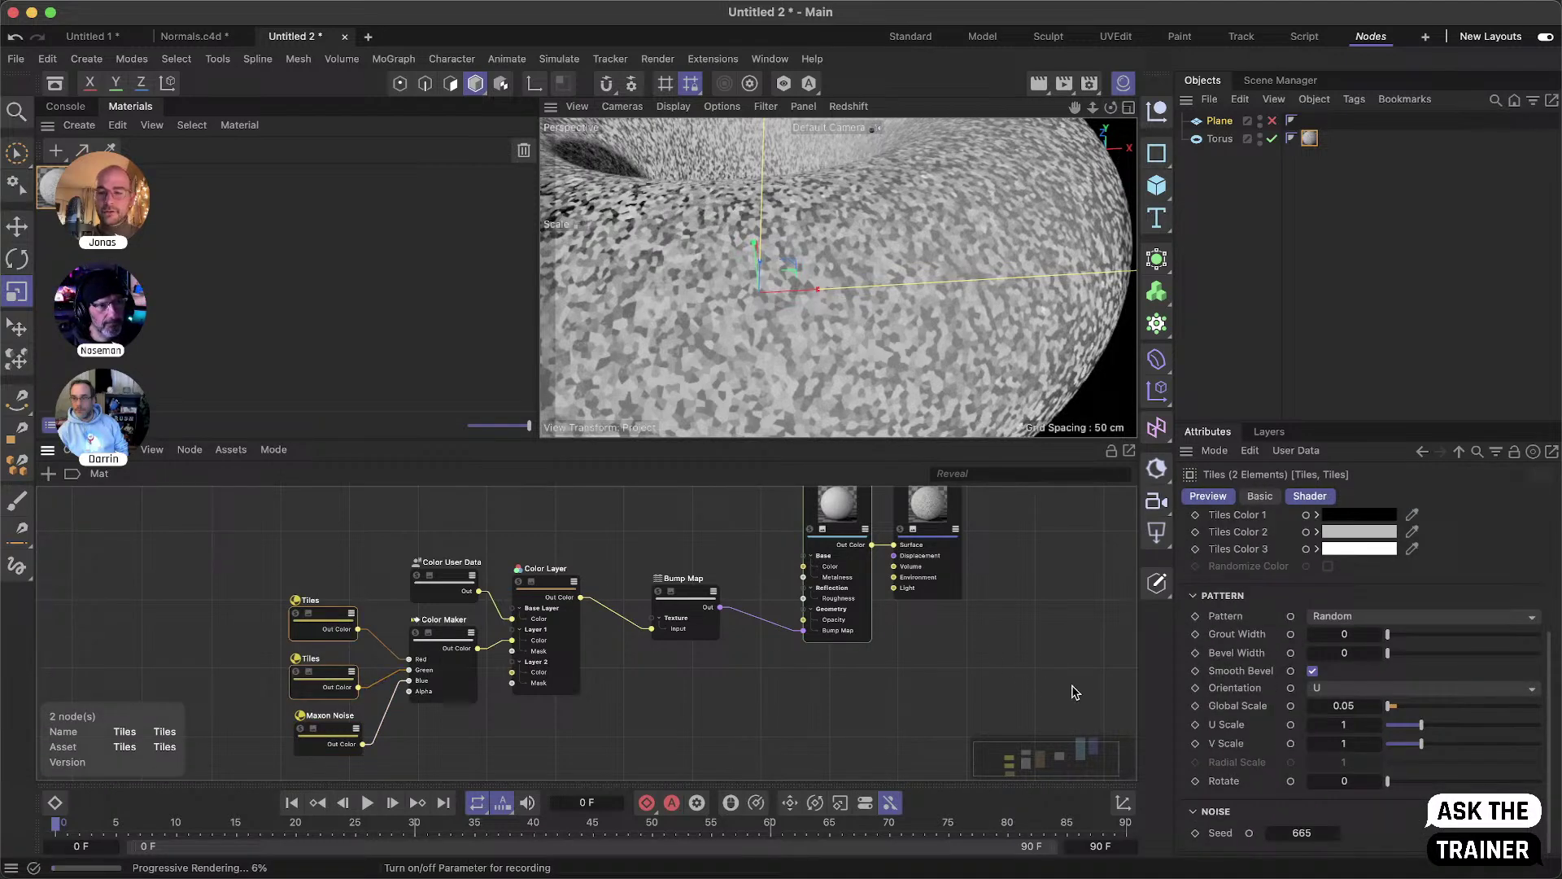
pyautogui.click(1351, 708)
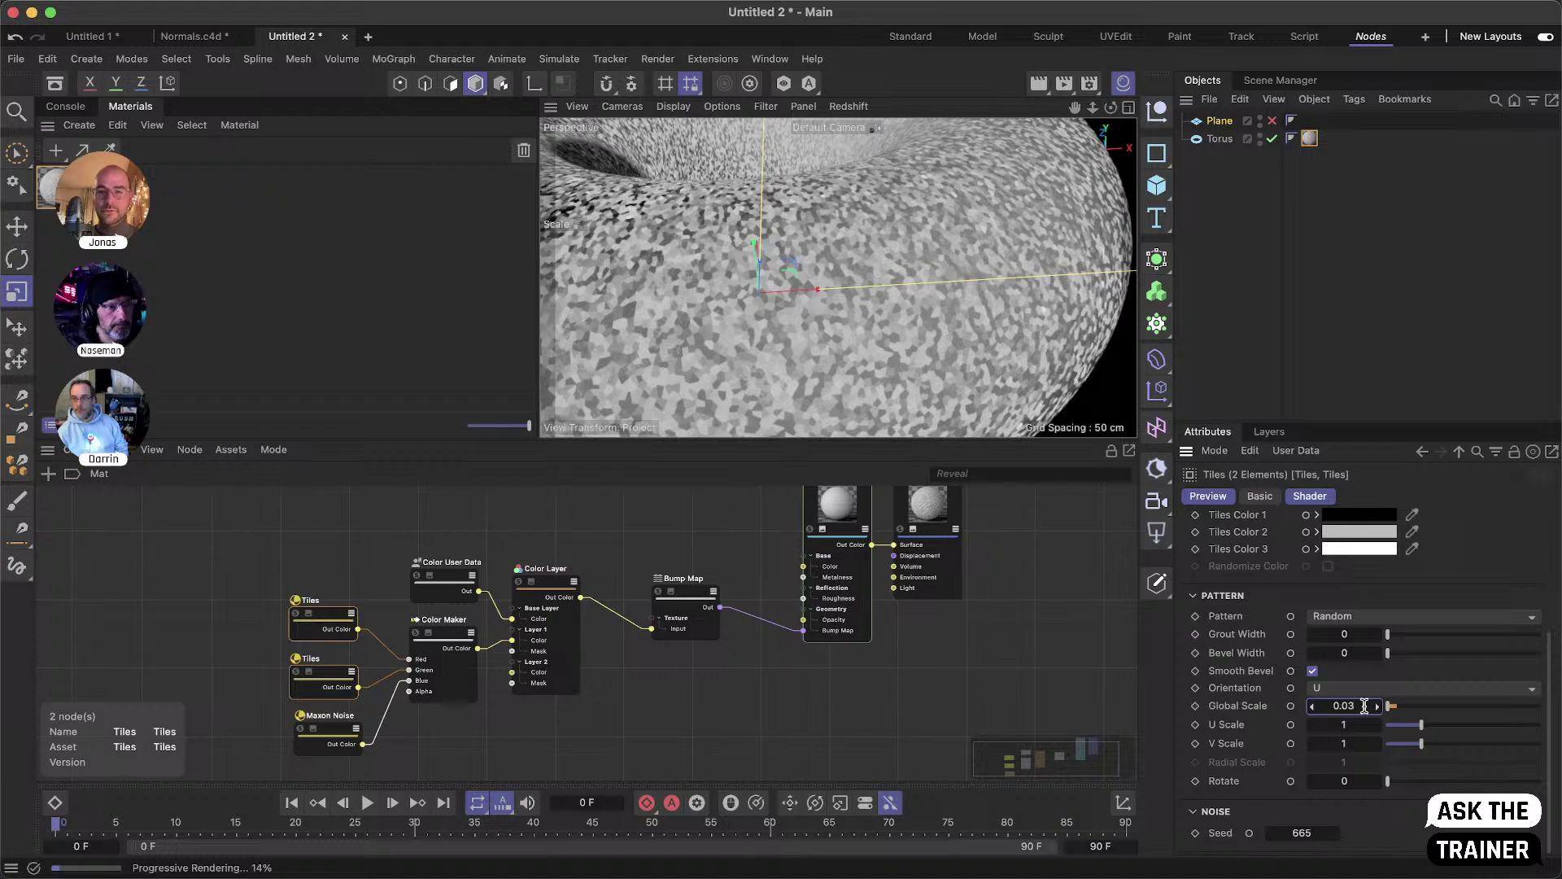
pyautogui.write('0.03')
pyautogui.press('Return')
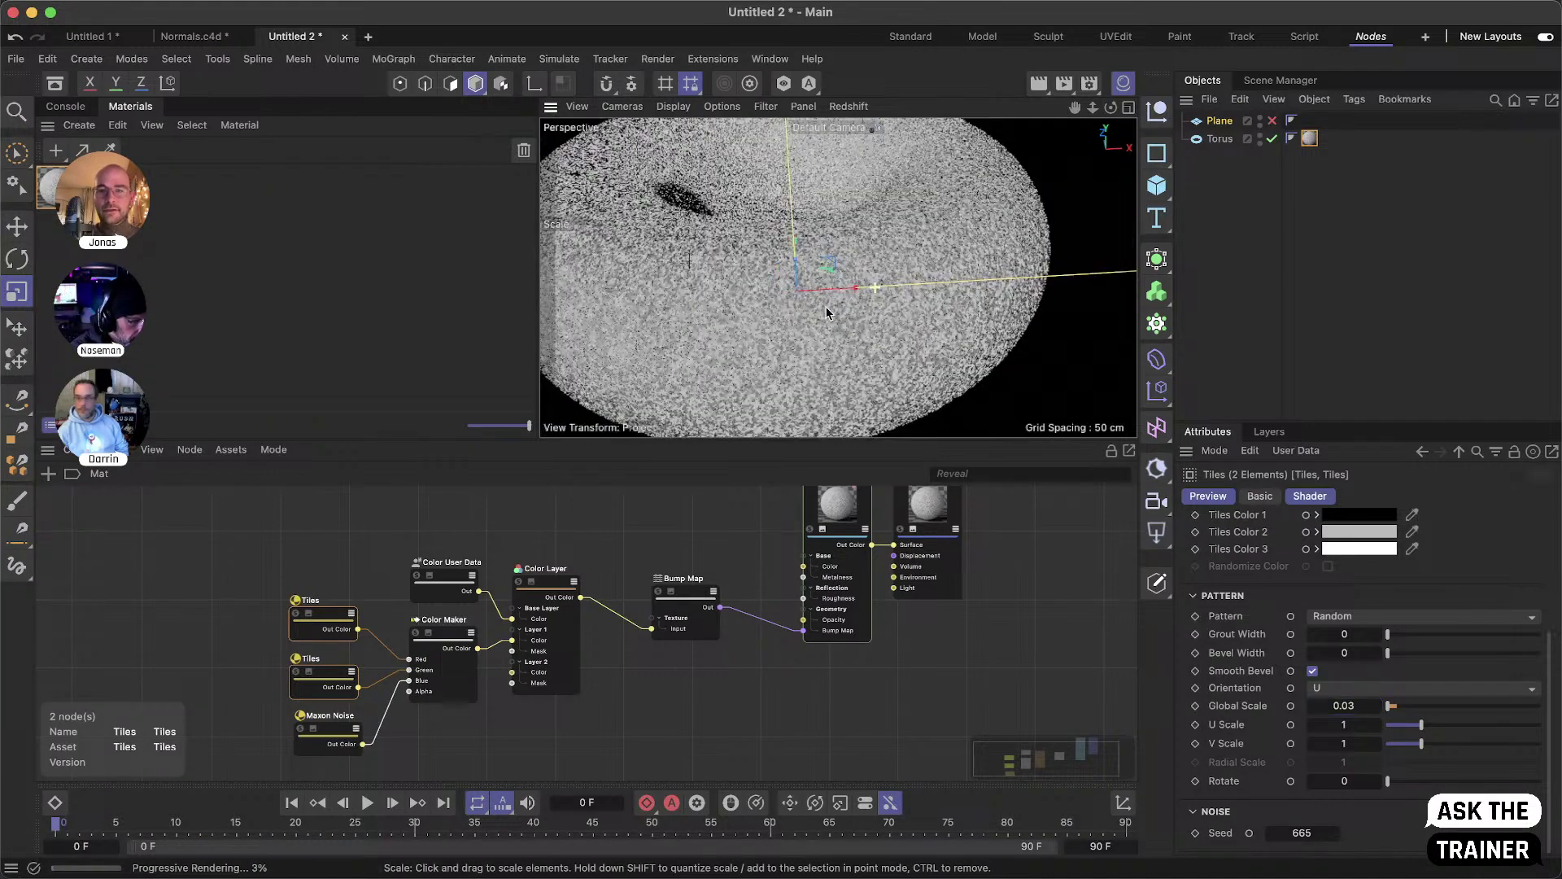
# - Add a Redshift Area Light to the scene with the torus
pyautogui.scroll(5, 792, 319)
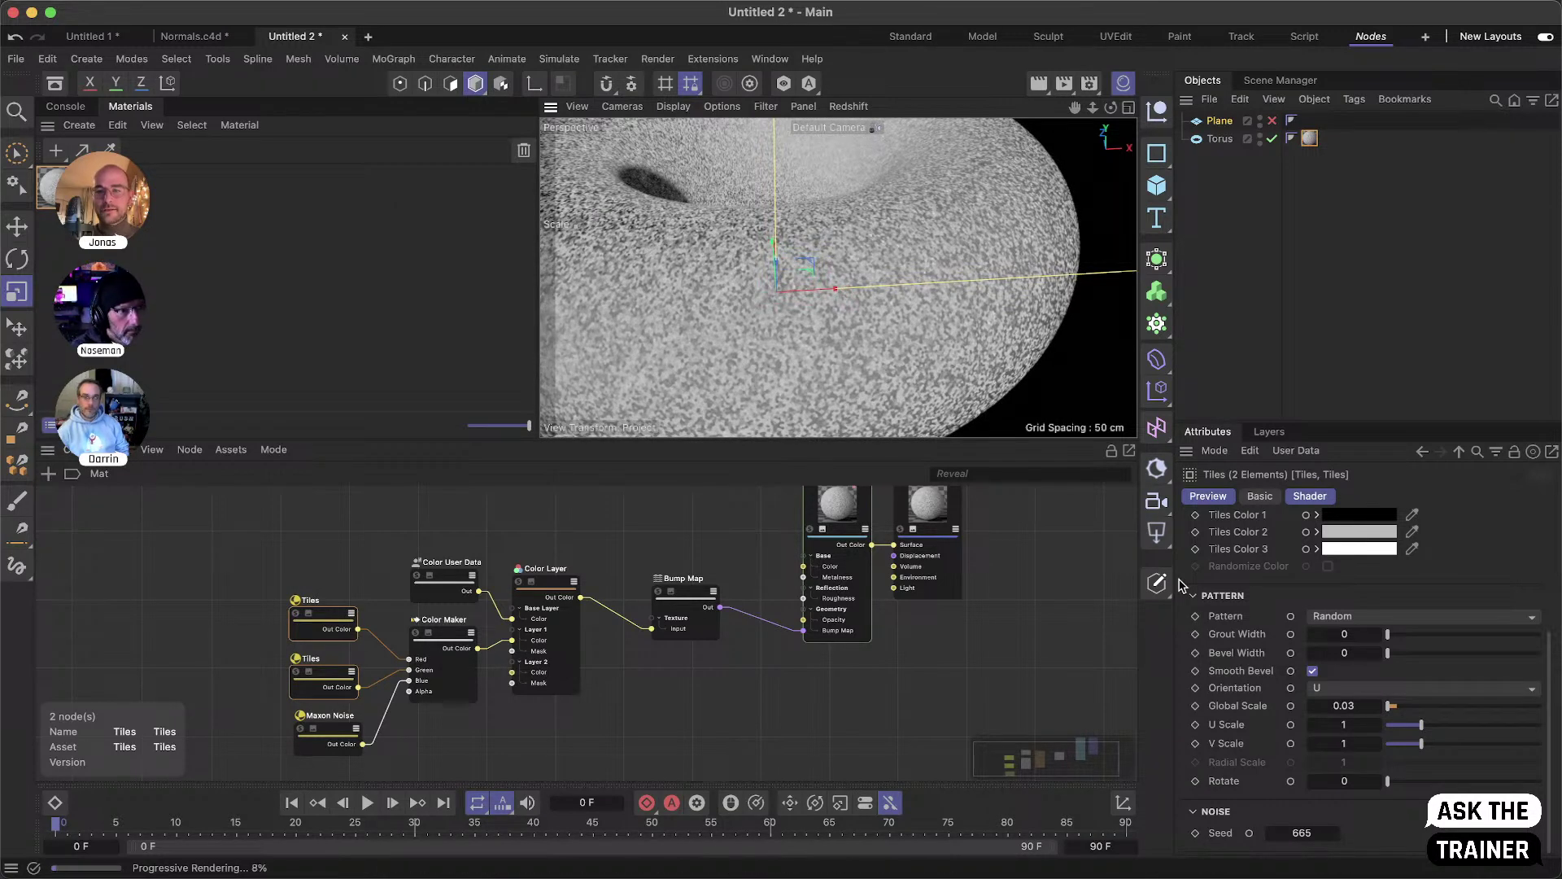
pyautogui.click(1158, 534)
pyautogui.scroll(-5, 913, 314)
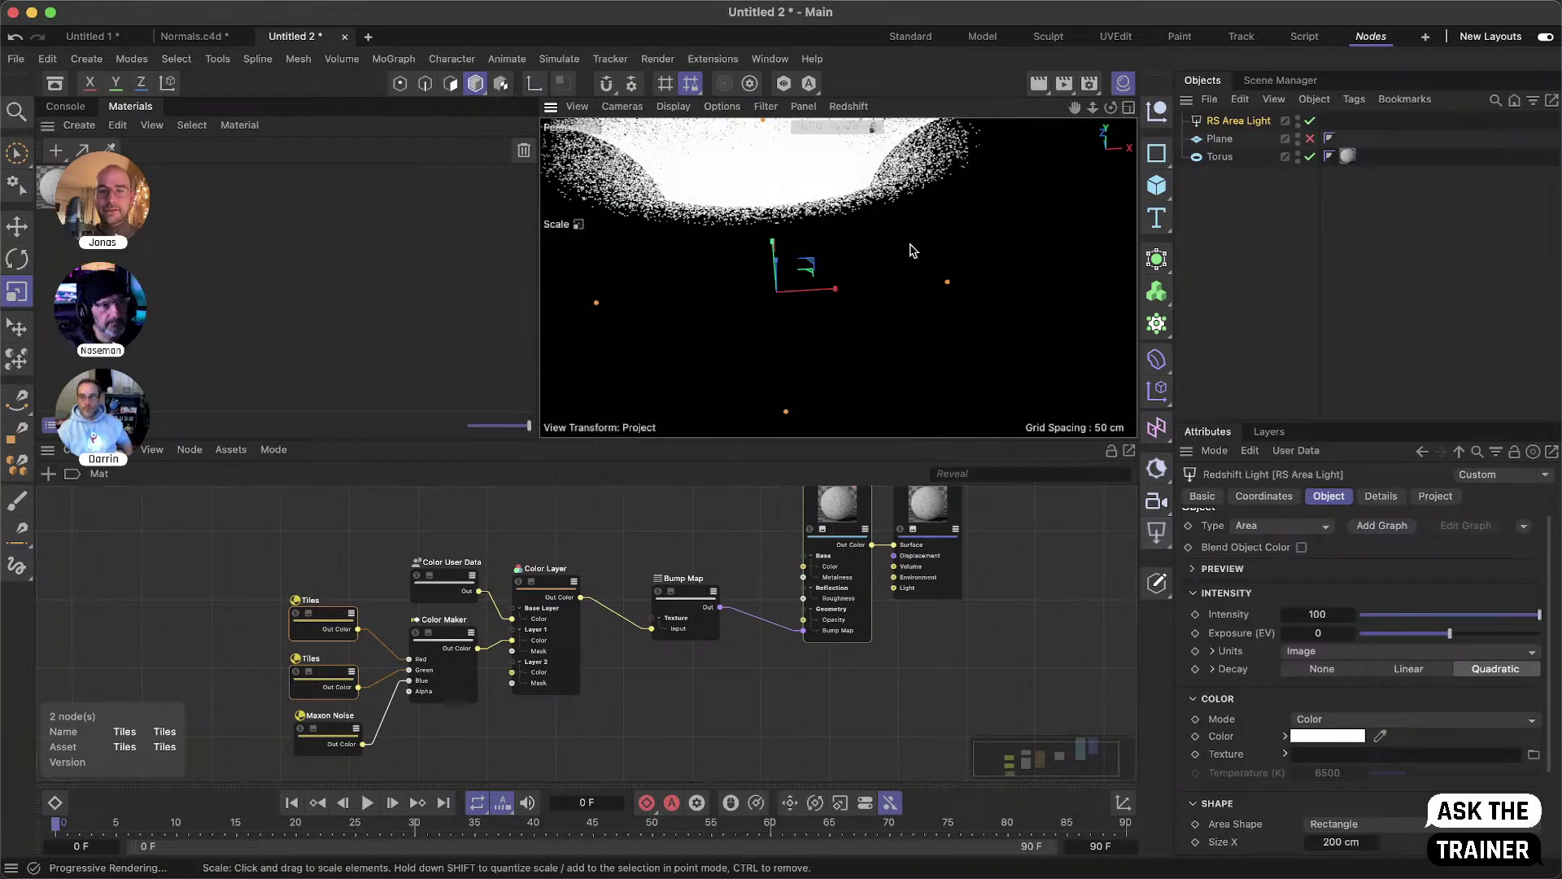
pyautogui.keyDown('alt'); pyautogui.moveTo(793, 340); pyautogui.dragTo(1034, 296); pyautogui.keyUp('alt')
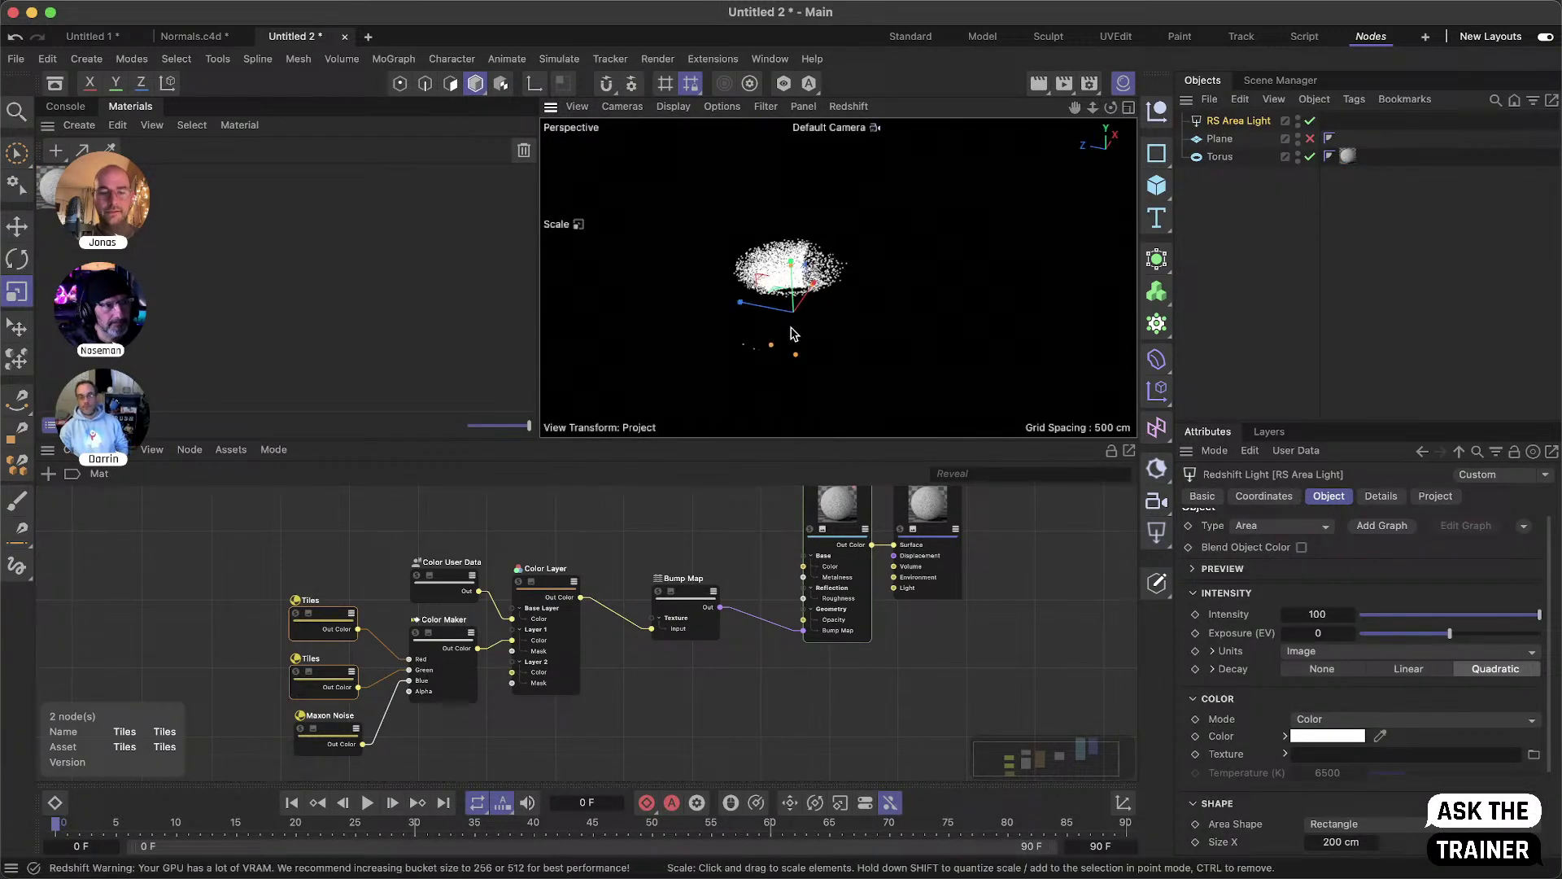
# - Move the RS Area Light away from the torus to one side and raise it above the torus
pyautogui.press('e')
pyautogui.moveTo(771, 308); pyautogui.dragTo(1094, 342)
pyautogui.scroll(-2, 925, 323)
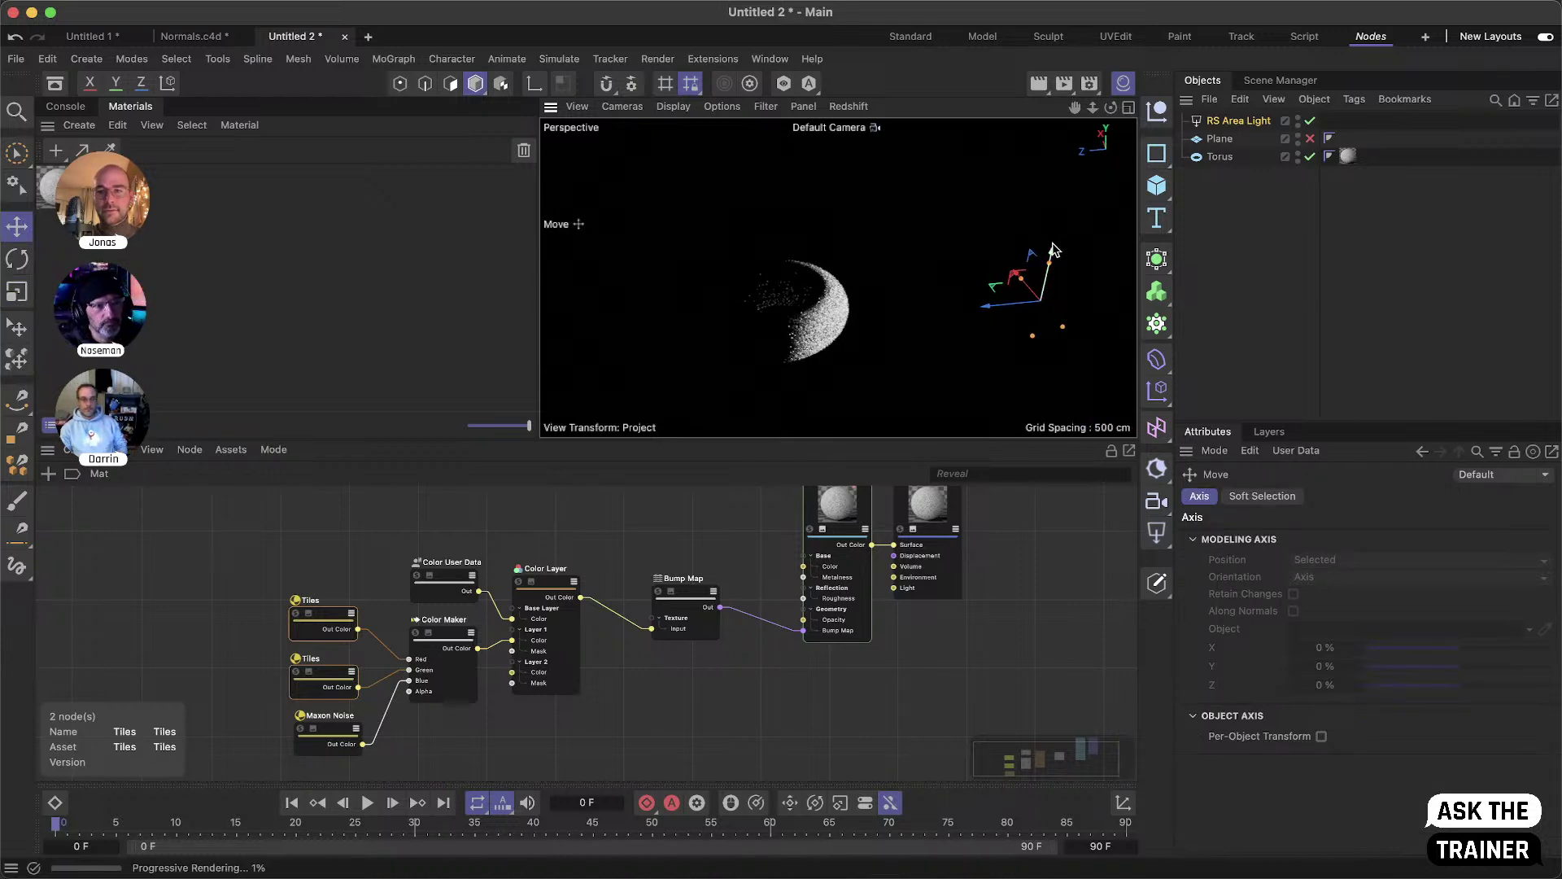
pyautogui.moveTo(1055, 255); pyautogui.dragTo(1056, 243)
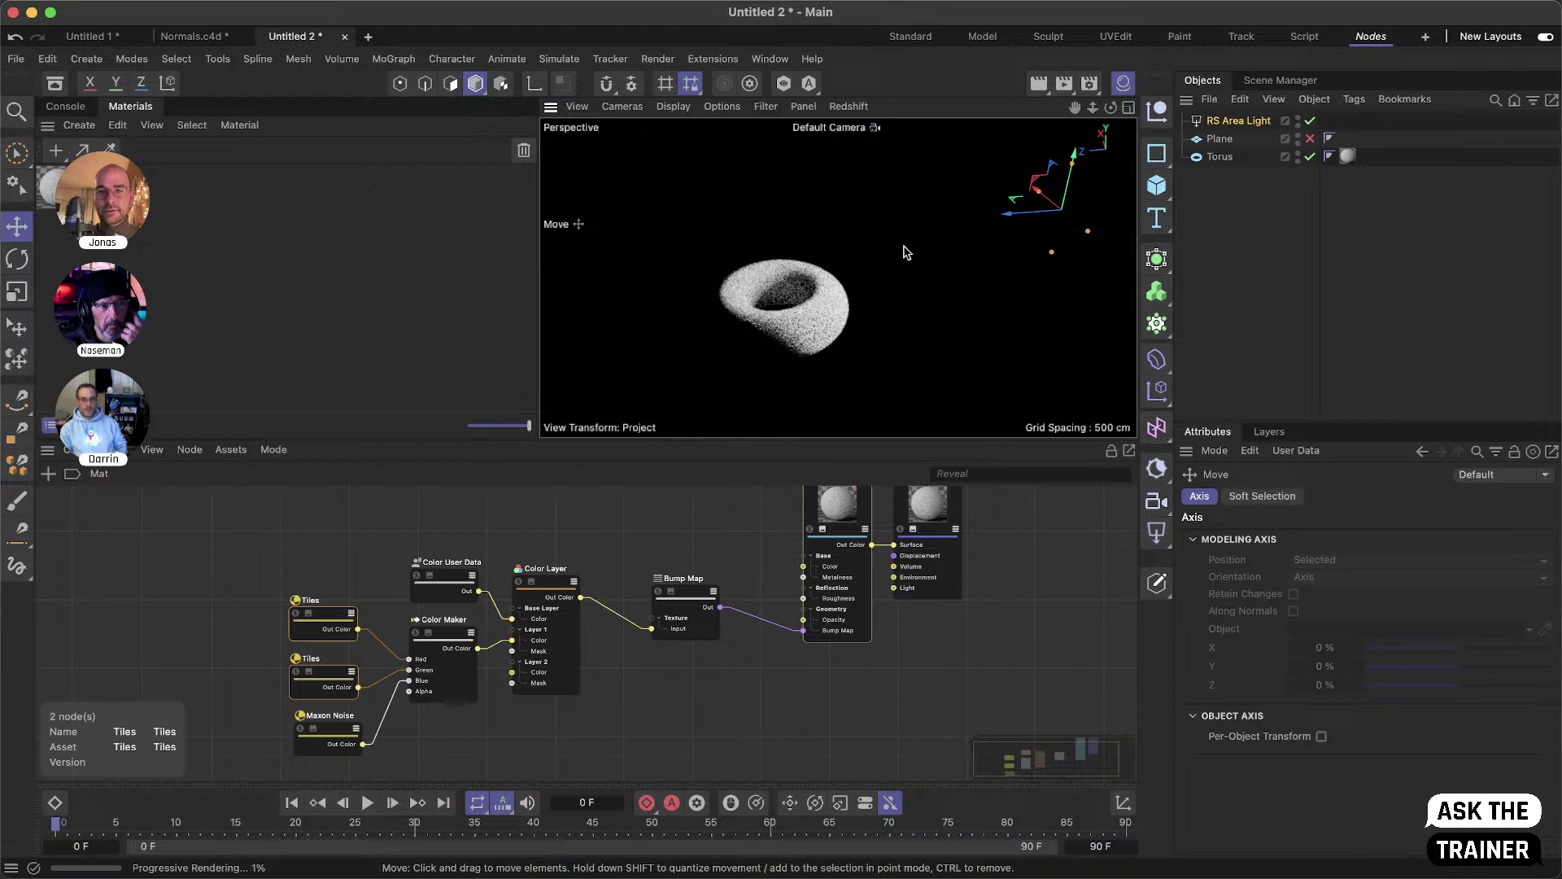
# - Scale the RS Area Light down to about 44 cm in Size X and inspect the glints on the torus up close
pyautogui.keyDown('alt'); pyautogui.moveTo(865, 299); pyautogui.dragTo(846, 312); pyautogui.keyUp('alt')
pyautogui.press('t')
pyautogui.moveTo(918, 226); pyautogui.dragTo(596, 258)
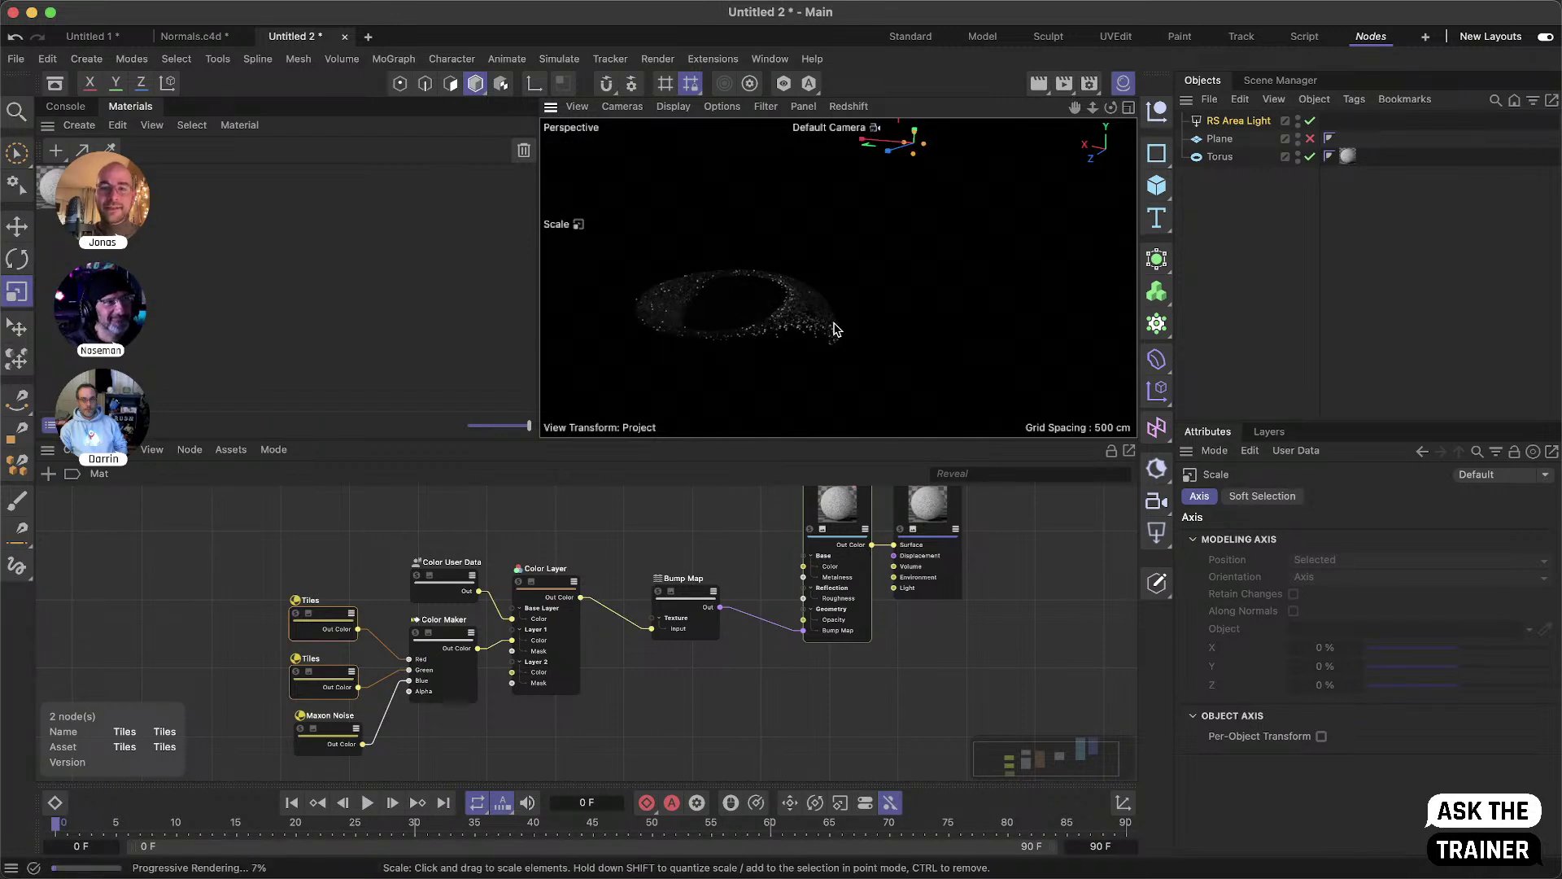
pyautogui.moveTo(796, 339)
pyautogui.keyDown('alt'); pyautogui.mouseDown()
pyautogui.moveTo(824, 335)
pyautogui.moveTo(806, 337)
pyautogui.mouseUp(); pyautogui.keyUp('alt')
pyautogui.keyDown('alt'); pyautogui.moveTo(806, 336); pyautogui.dragTo(884, 320, button='right'); pyautogui.keyUp('alt')
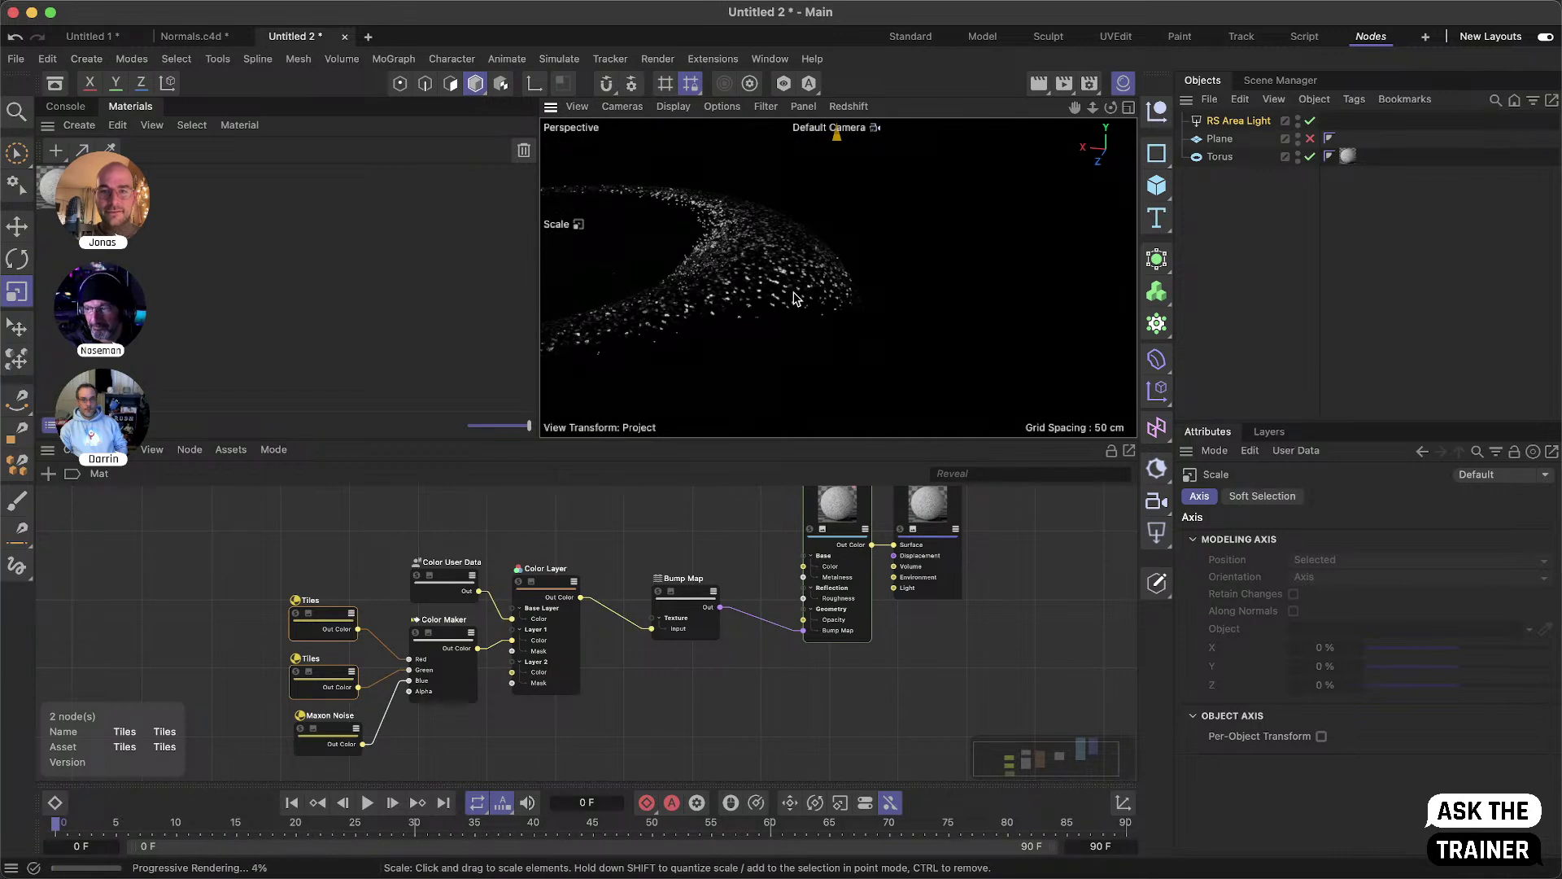
pyautogui.keyDown('alt'); pyautogui.moveTo(793, 298); pyautogui.dragTo(780, 300); pyautogui.keyUp('alt')
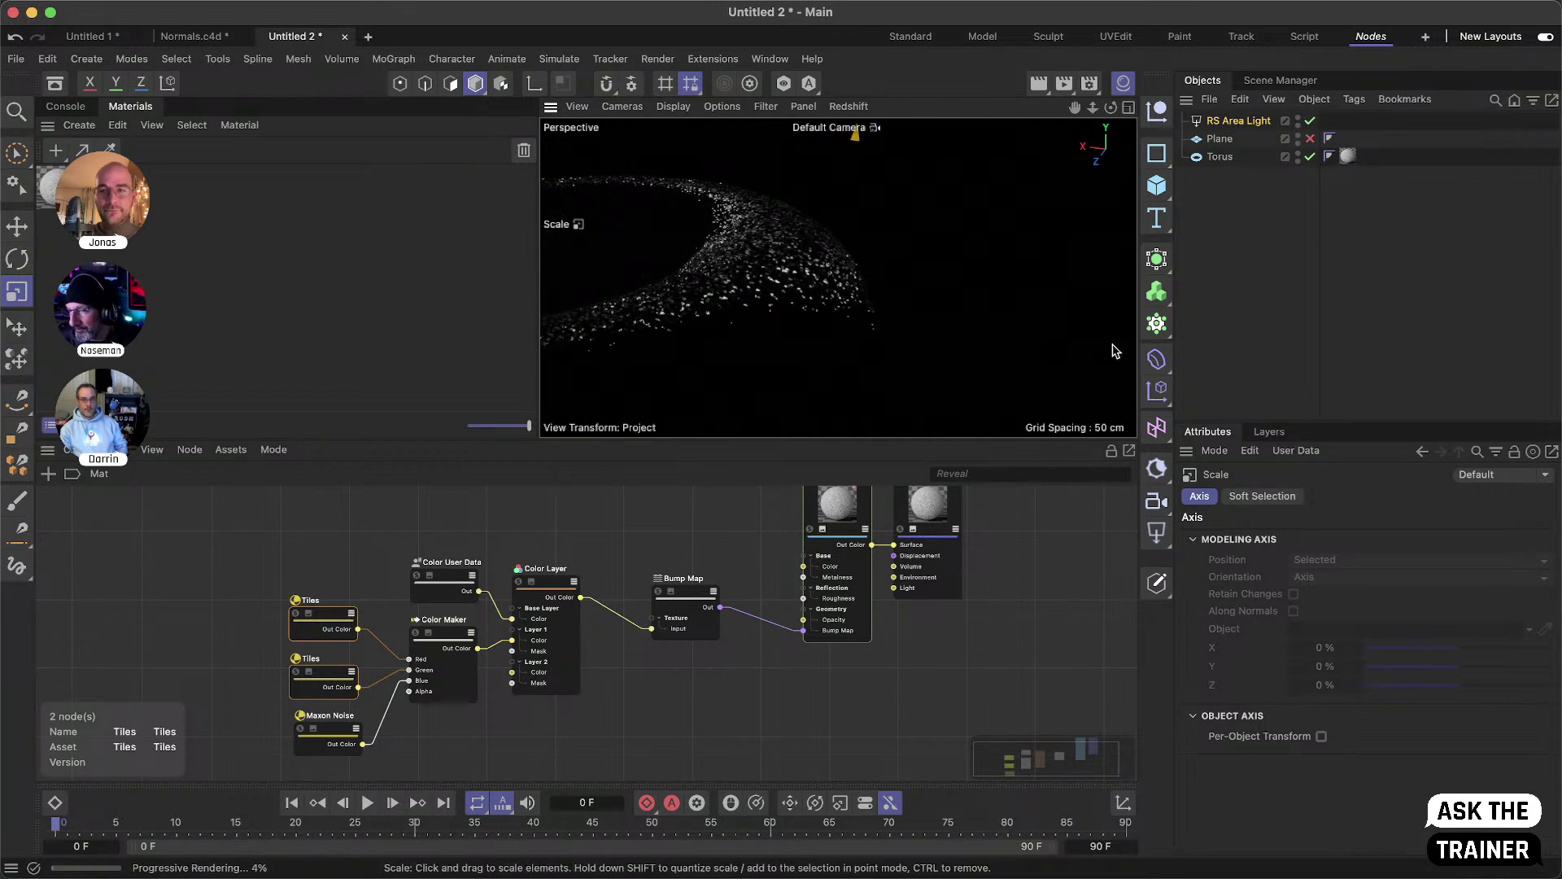
# - Add a Redshift Dome Light and tint it light blue with hue 206° and saturation 37%
pyautogui.click(1156, 532)
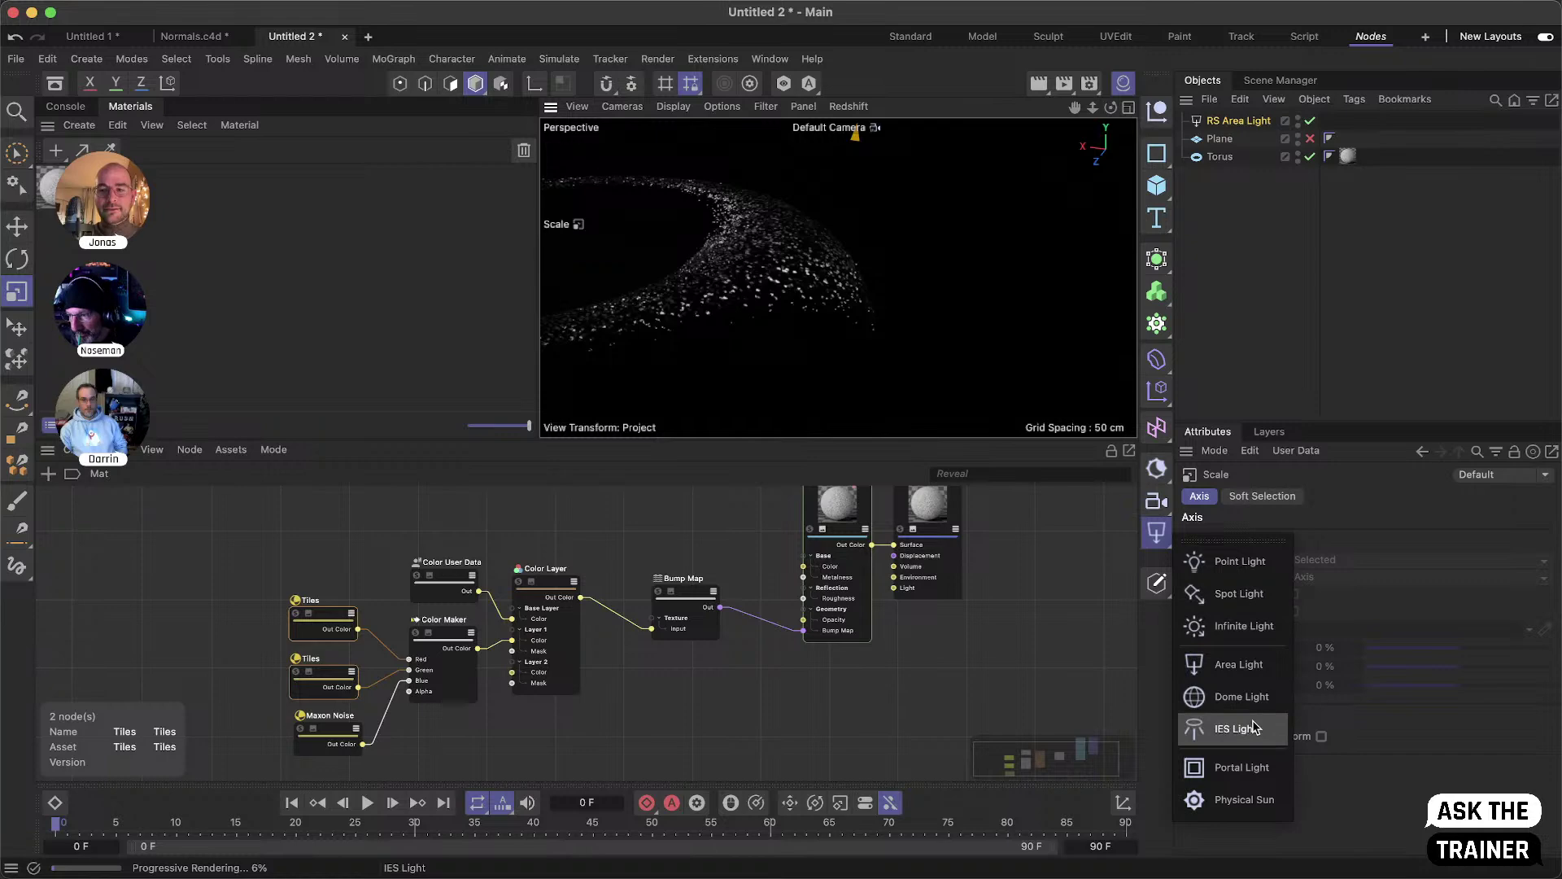
pyautogui.click(1241, 696)
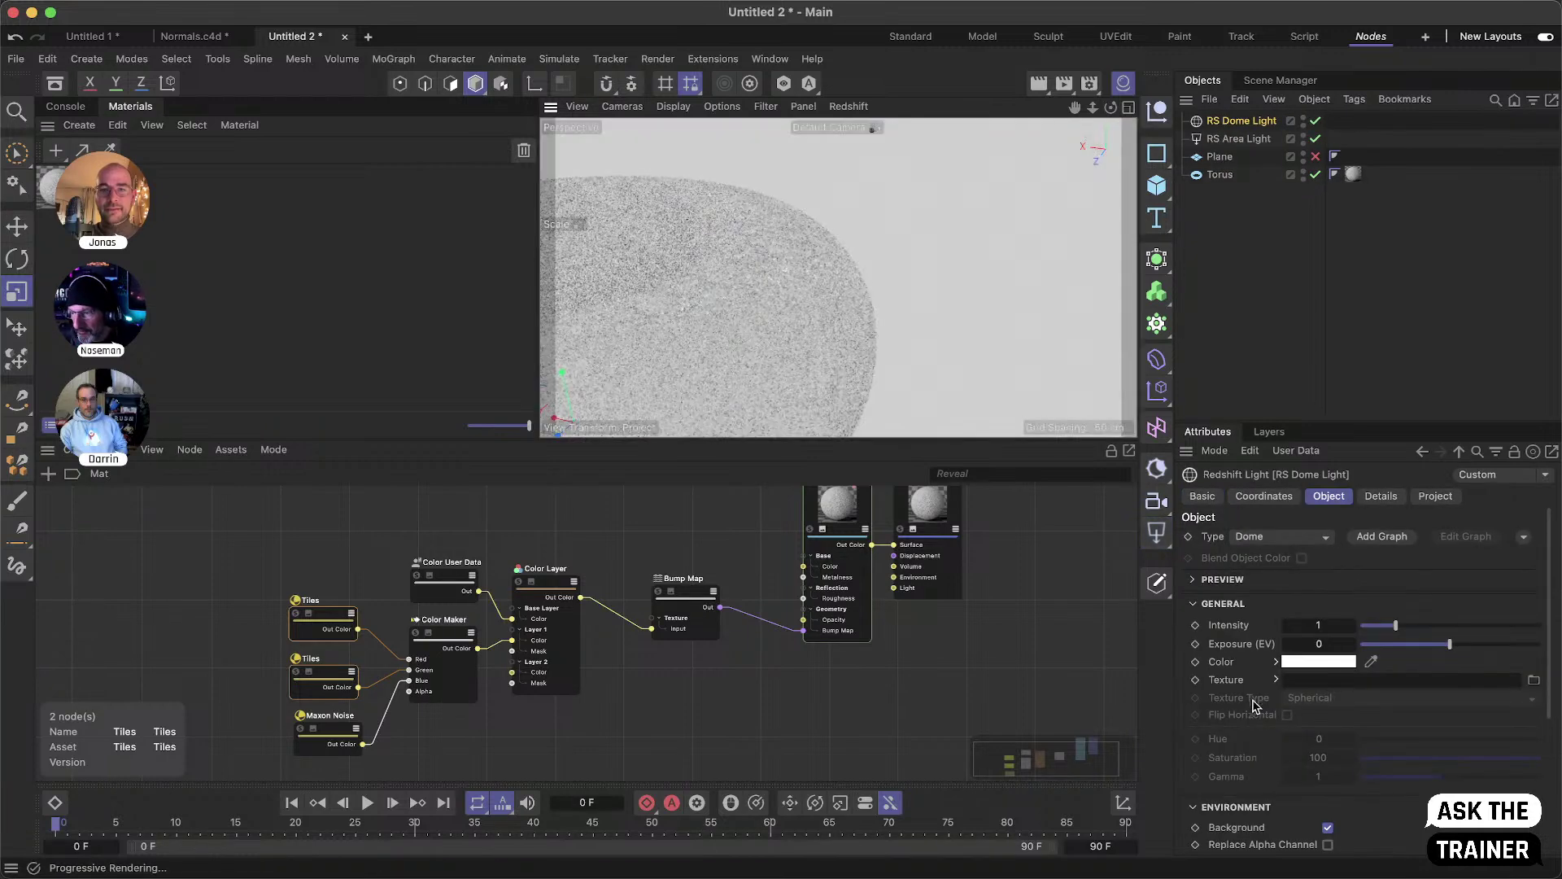
pyautogui.click(1278, 663)
pyautogui.click(1461, 708)
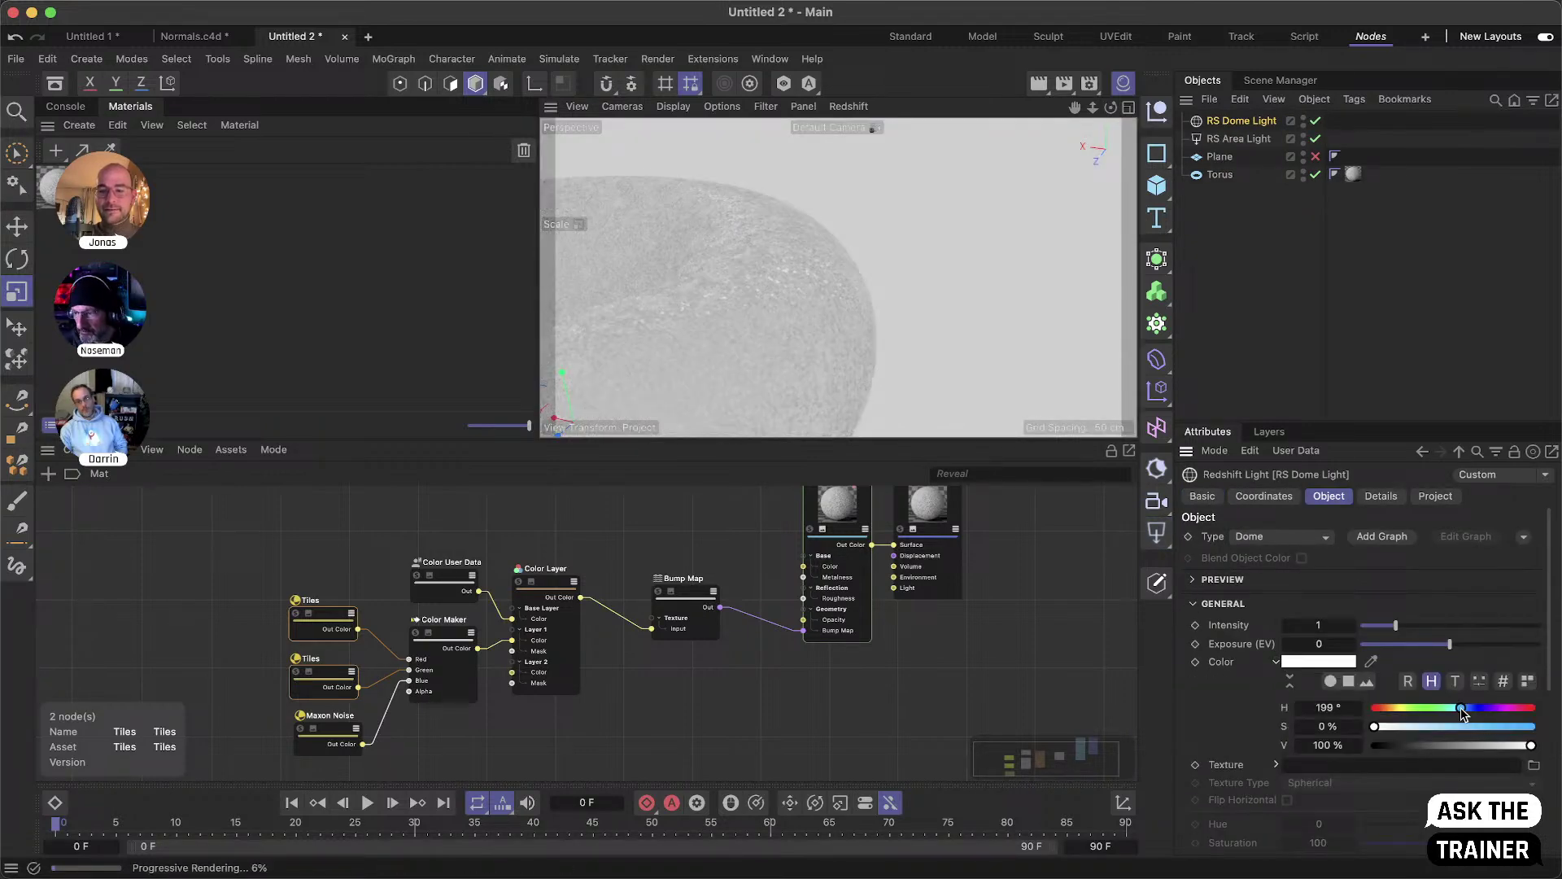
pyautogui.click(1433, 727)
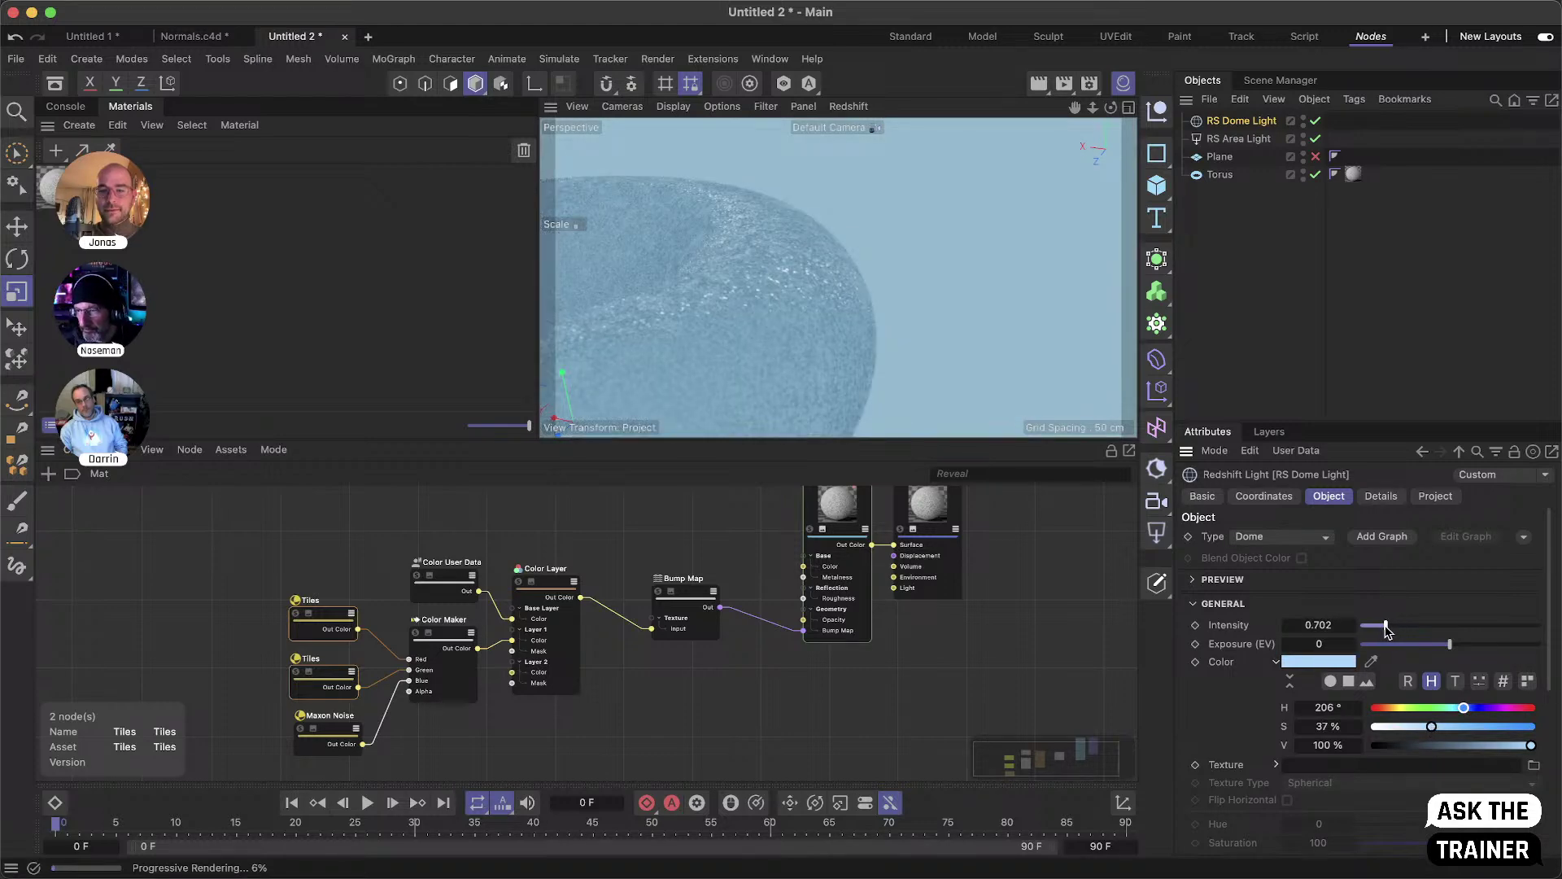
# - Lower the Dome Light's intensity to 0.293 and check the flakes from another angle
pyautogui.moveTo(1386, 629); pyautogui.dragTo(1373, 631)
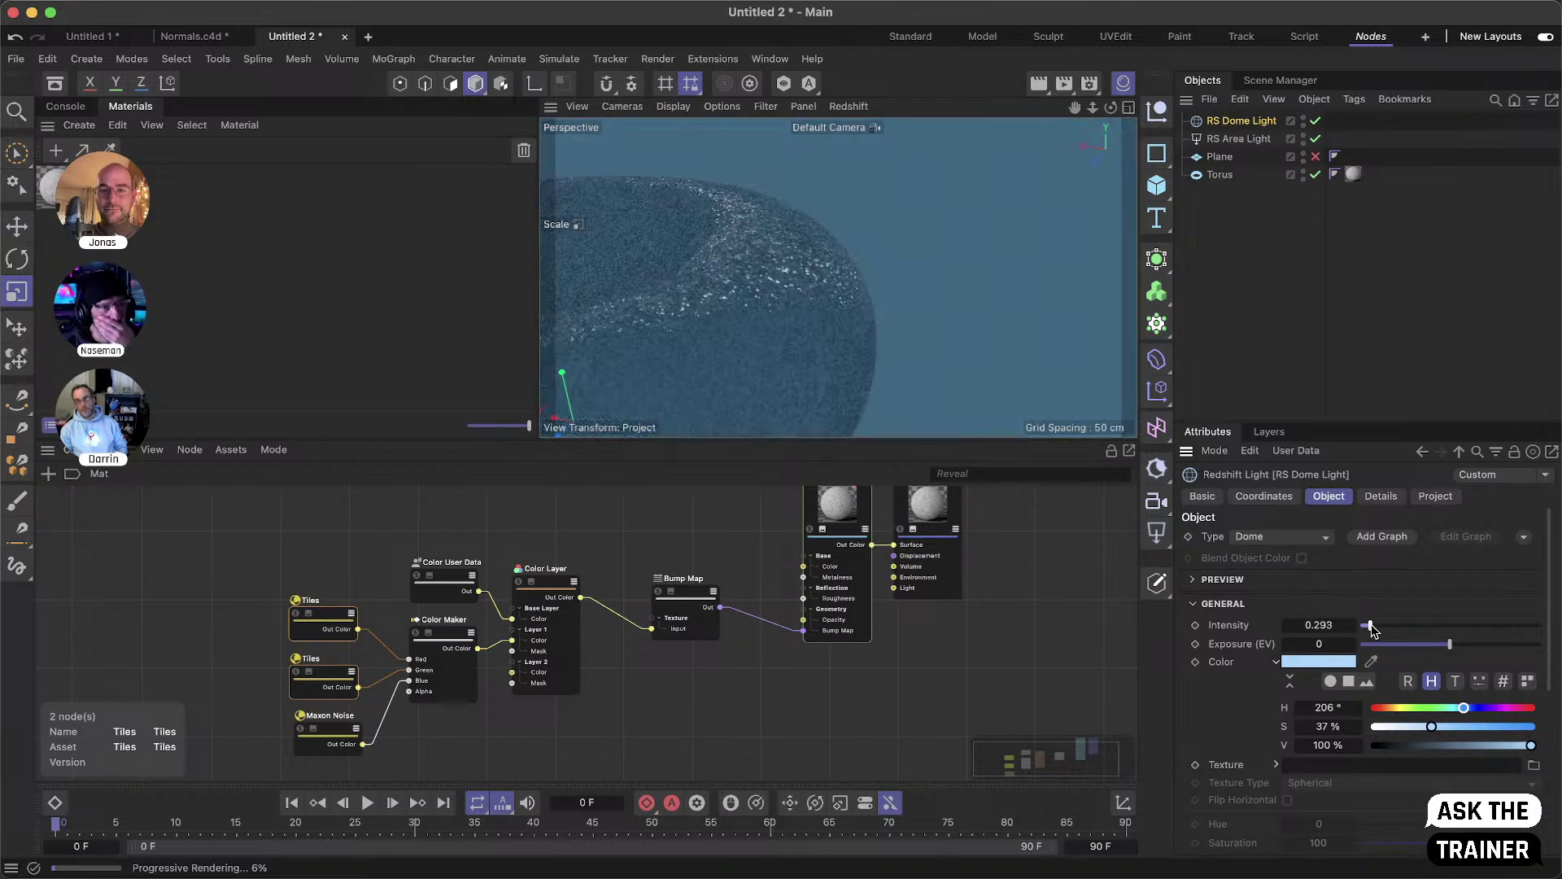
pyautogui.keyDown('alt'); pyautogui.moveTo(844, 311); pyautogui.dragTo(836, 315, button='right'); pyautogui.keyUp('alt')
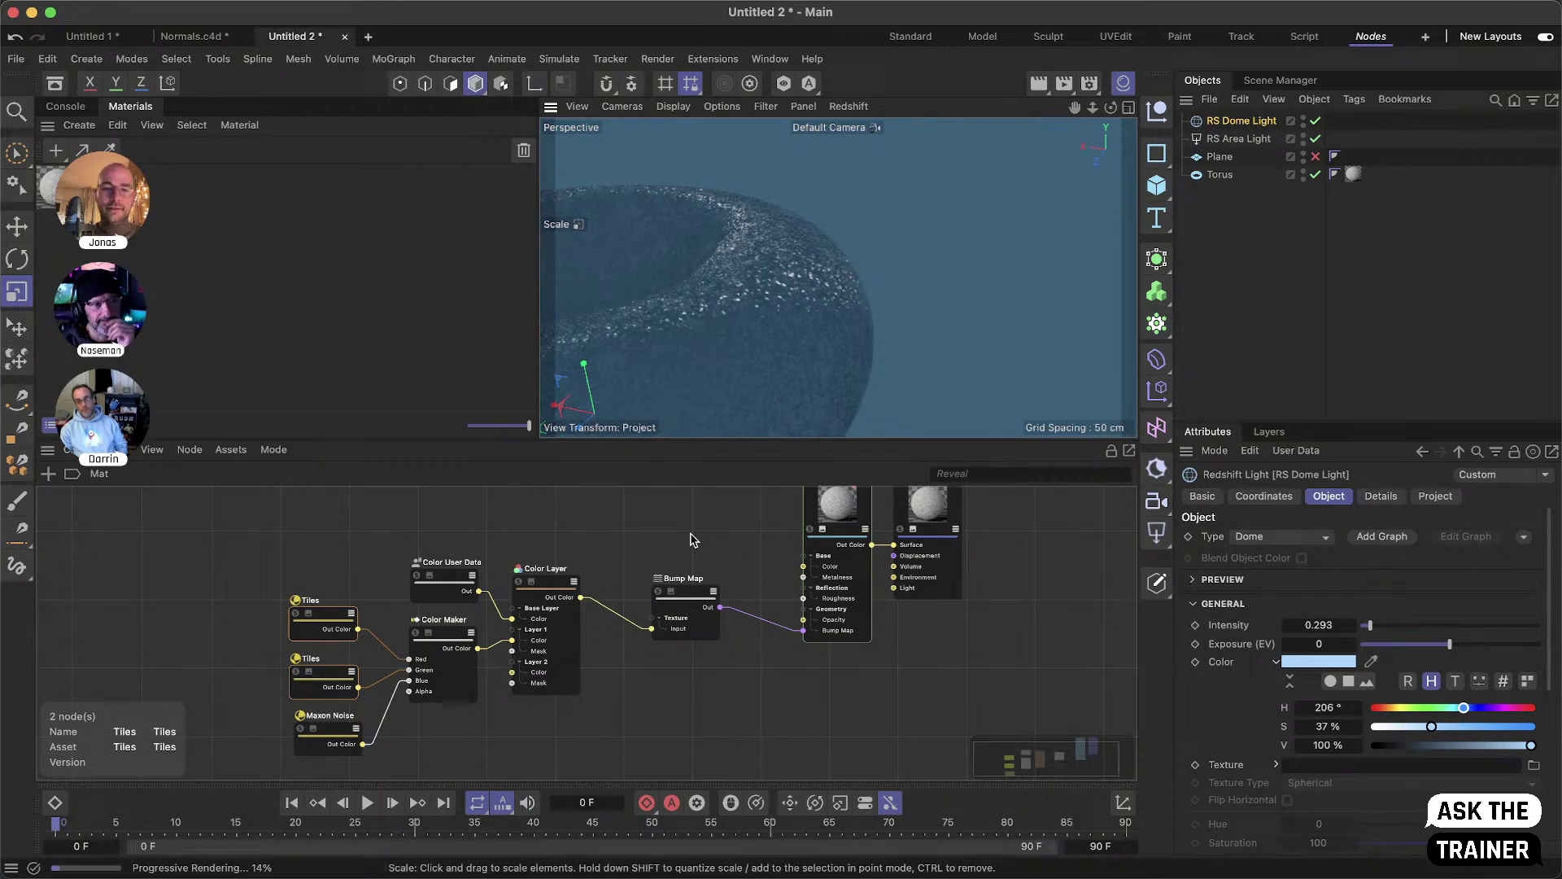
pyautogui.keyDown('alt'); pyautogui.moveTo(804, 348); pyautogui.dragTo(719, 342); pyautogui.keyUp('alt')
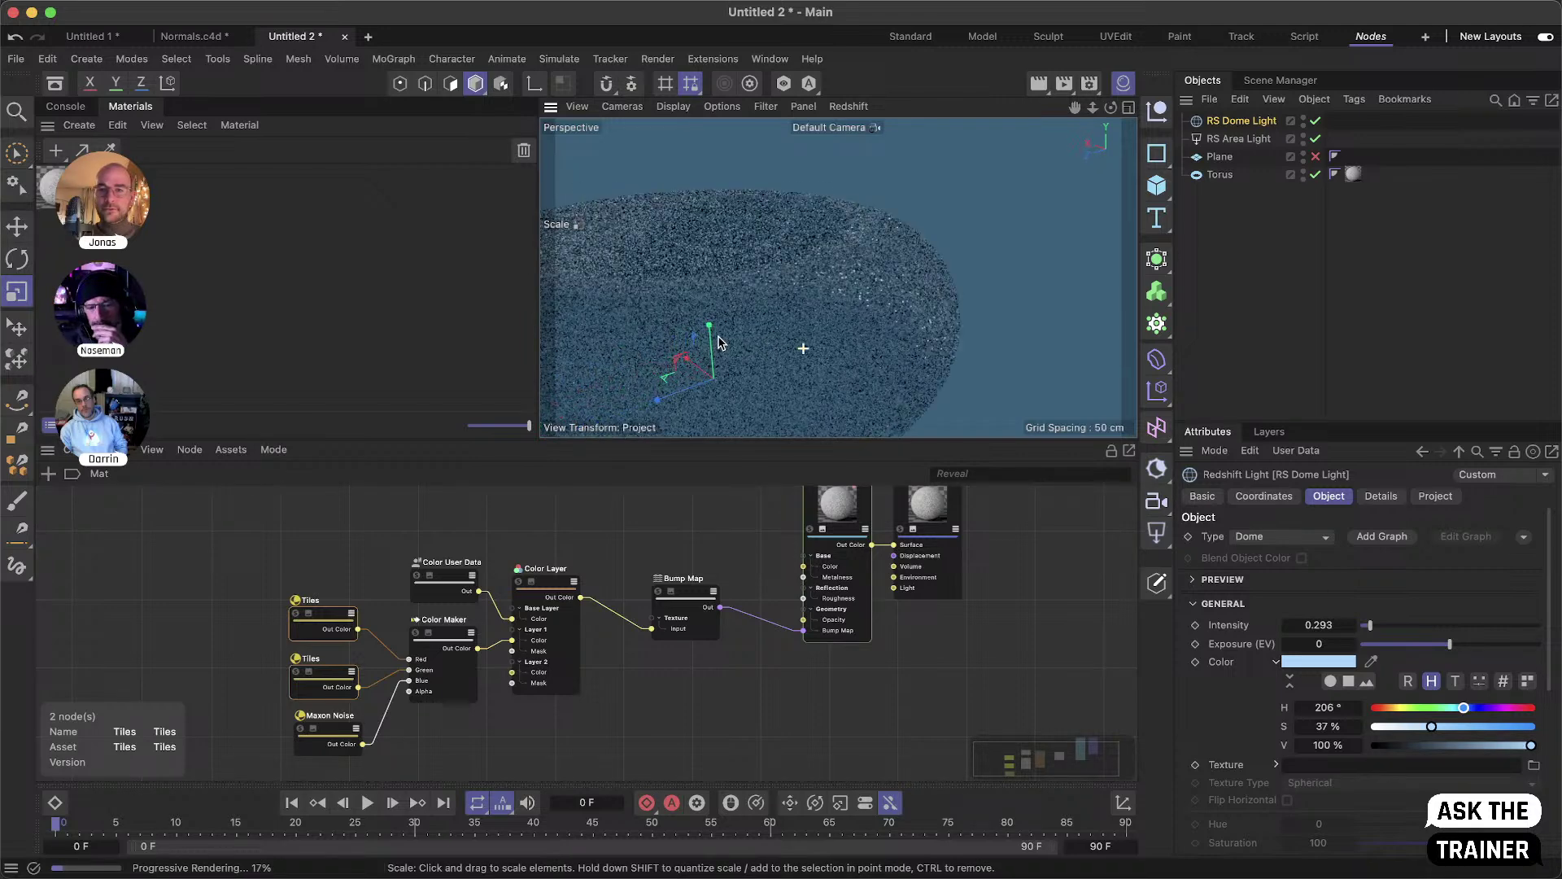
# - Try an exposure of 3 EV on the RS Area Light, and settle on 2 EV
pyautogui.click(1237, 139)
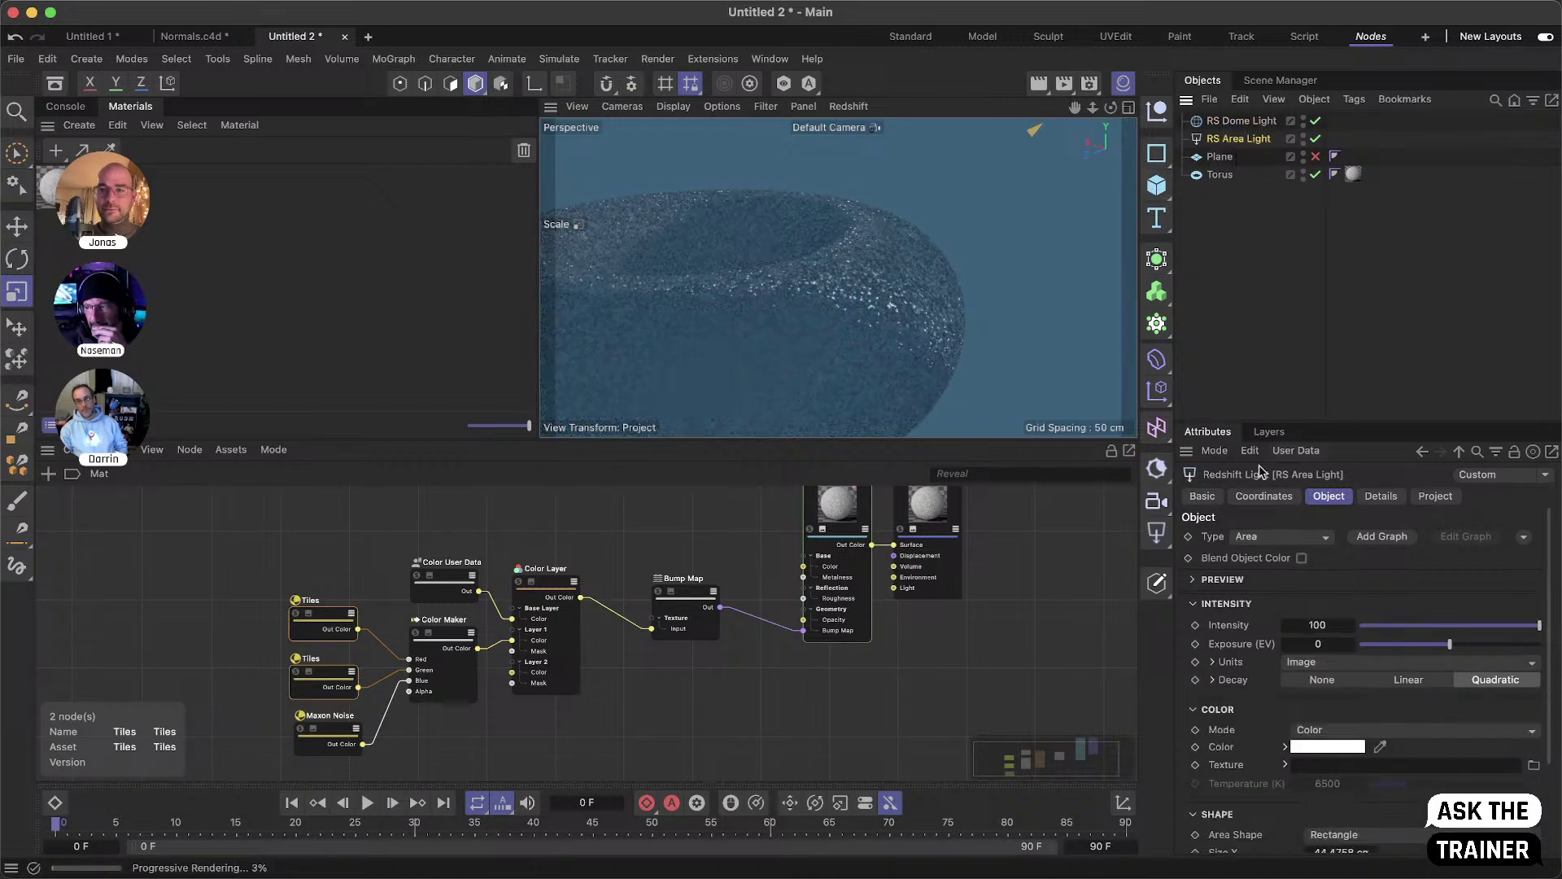
pyautogui.click(1341, 644)
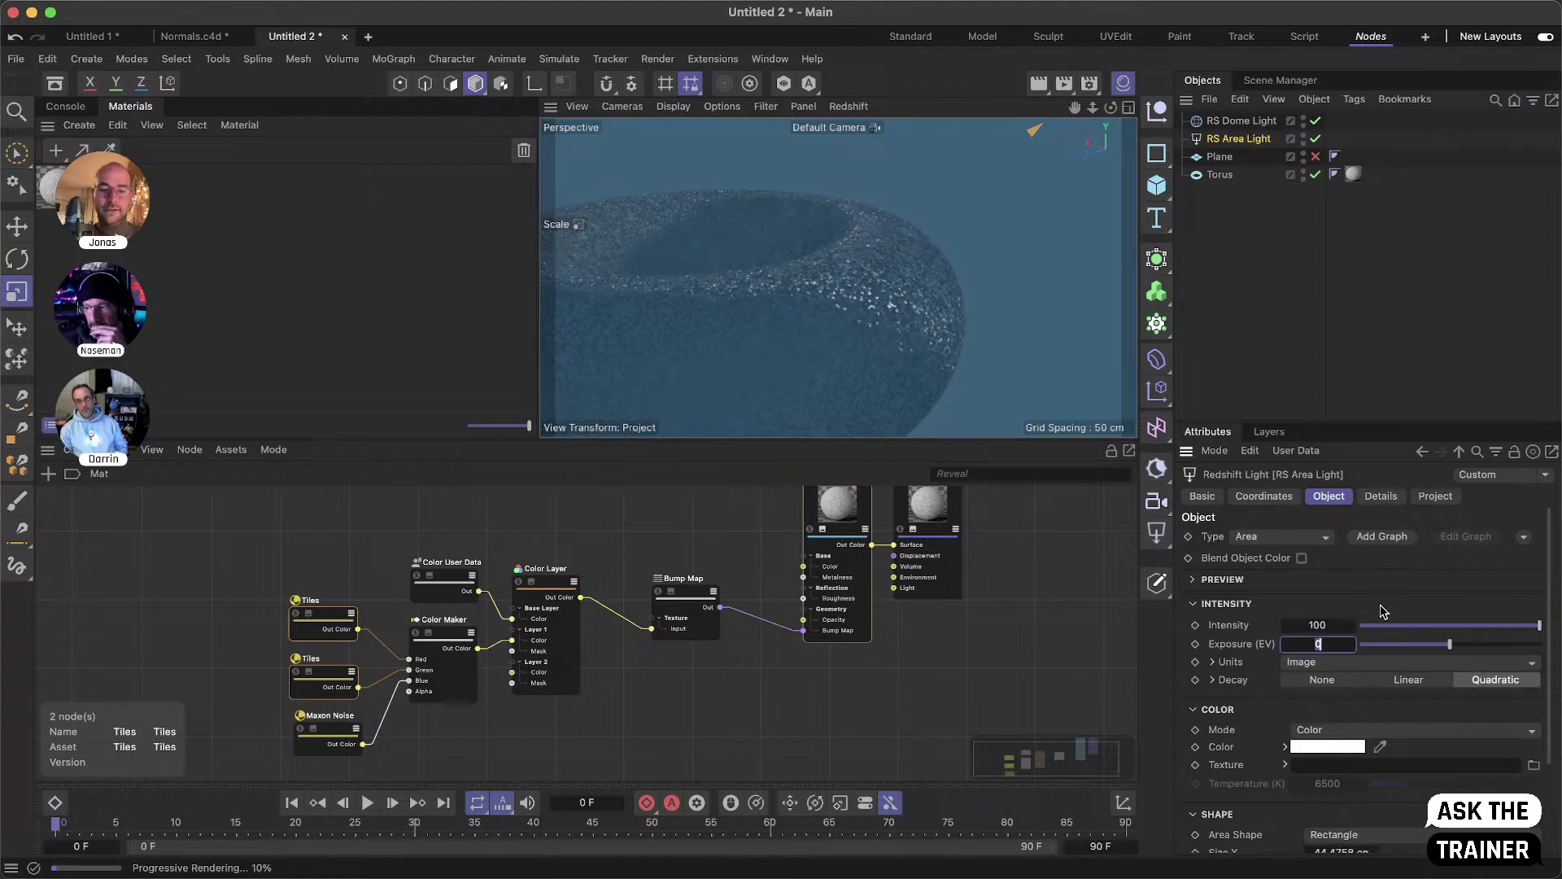
pyautogui.write('3')
pyautogui.press('Return')
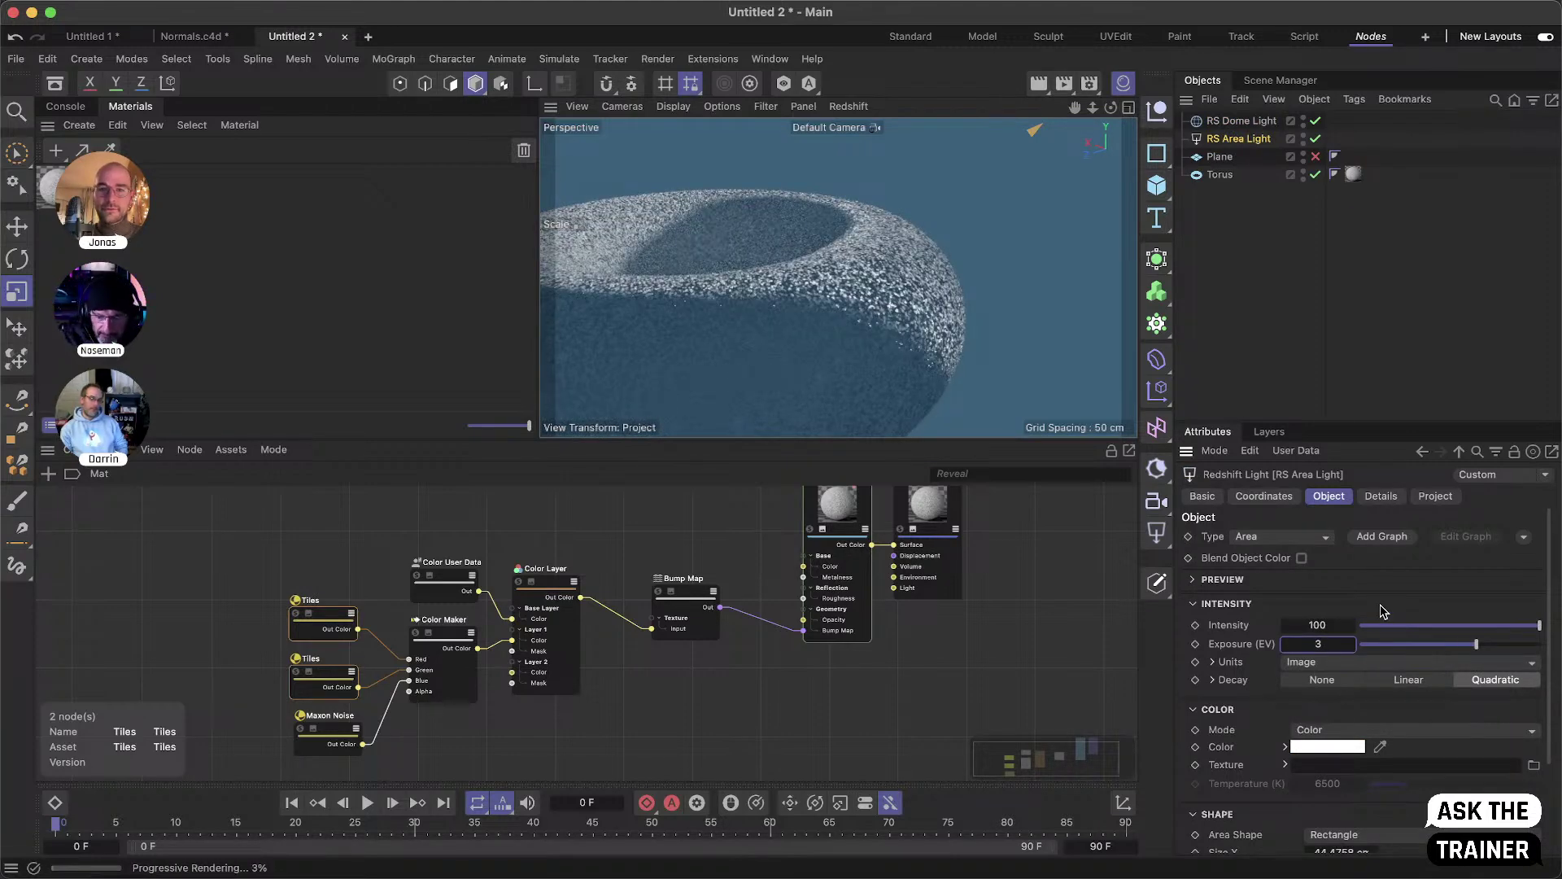
pyautogui.click(1345, 646)
pyautogui.write('2')
pyautogui.press('Return')
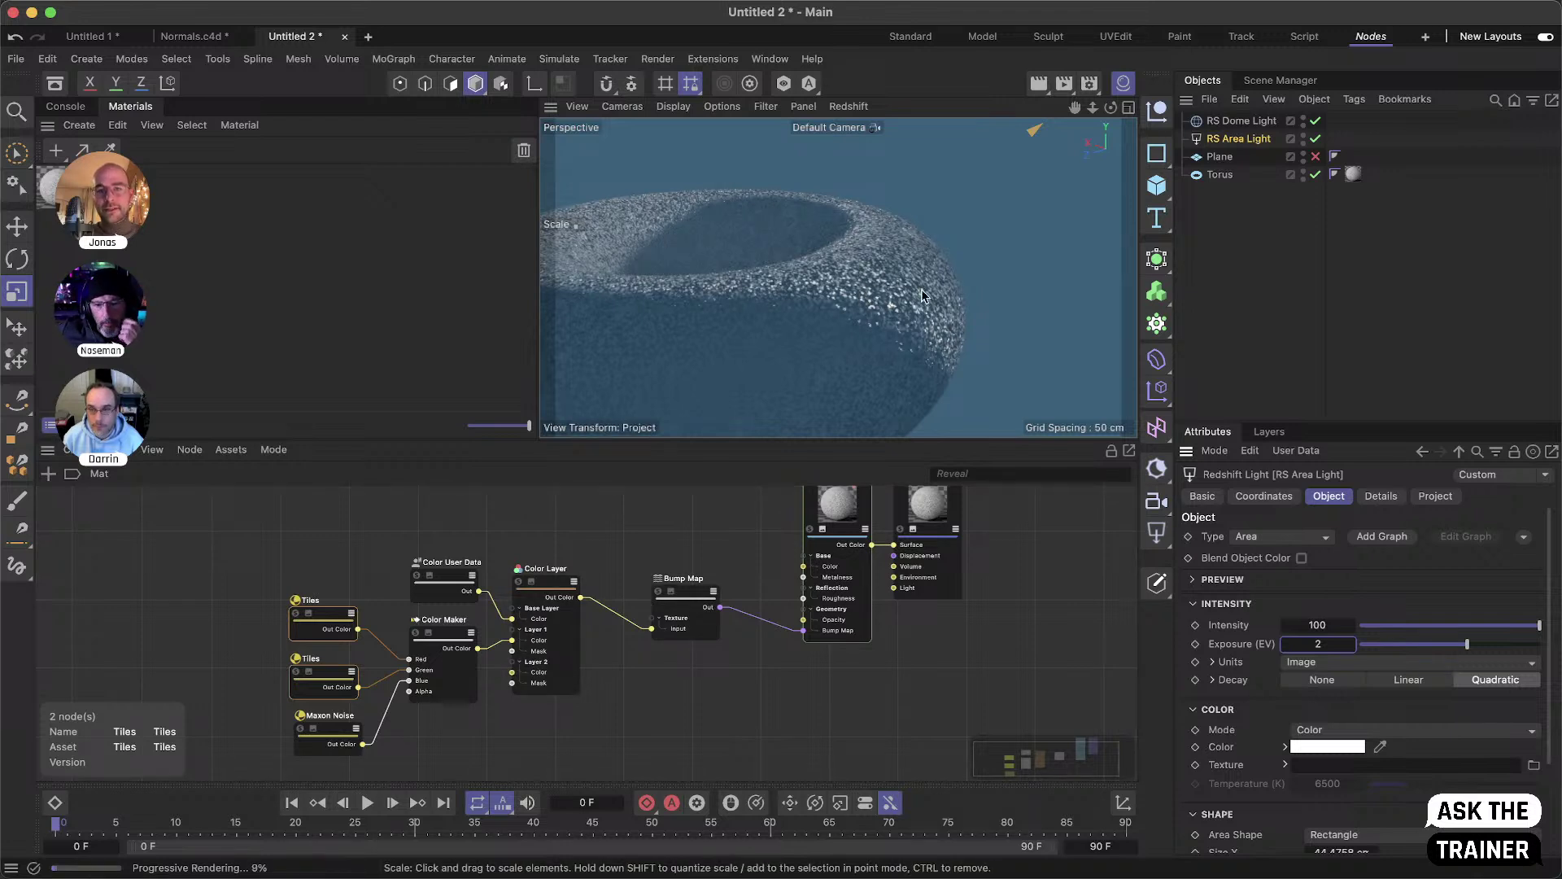
# - Duplicate the lower Tiles node above the graph and preview it alone, with Tiles Color 2 white and Tiles Colors 1 and 3 black
pyautogui.click(328, 675)
pyautogui.keyDown('ctrl'); pyautogui.moveTo(327, 676); pyautogui.dragTo(317, 525); pyautogui.keyUp('ctrl')
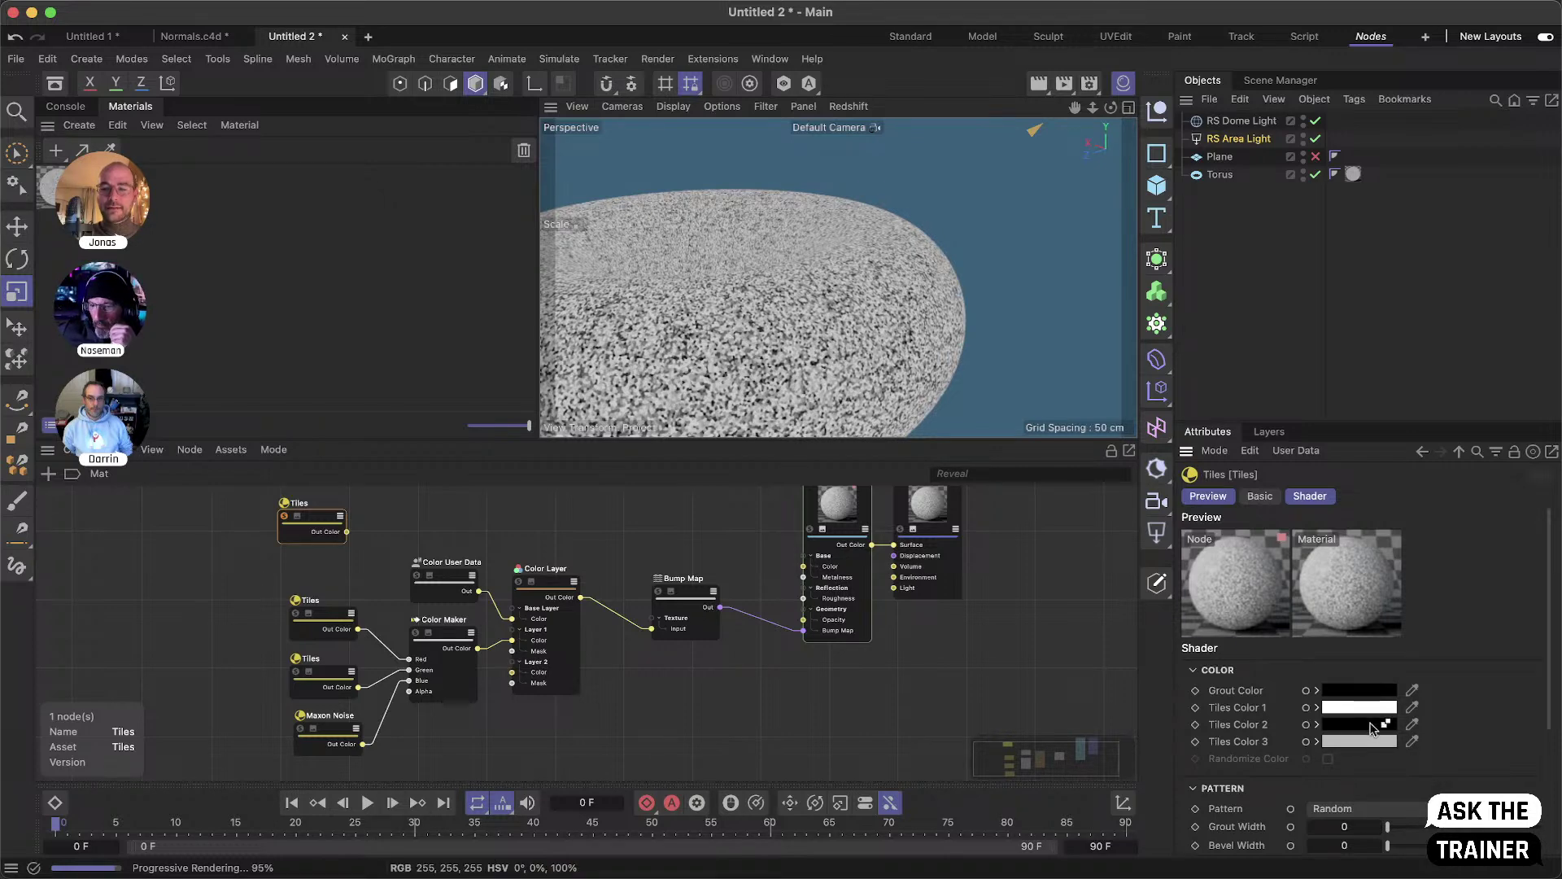
pyautogui.moveTo(1373, 726); pyautogui.dragTo(1373, 731)
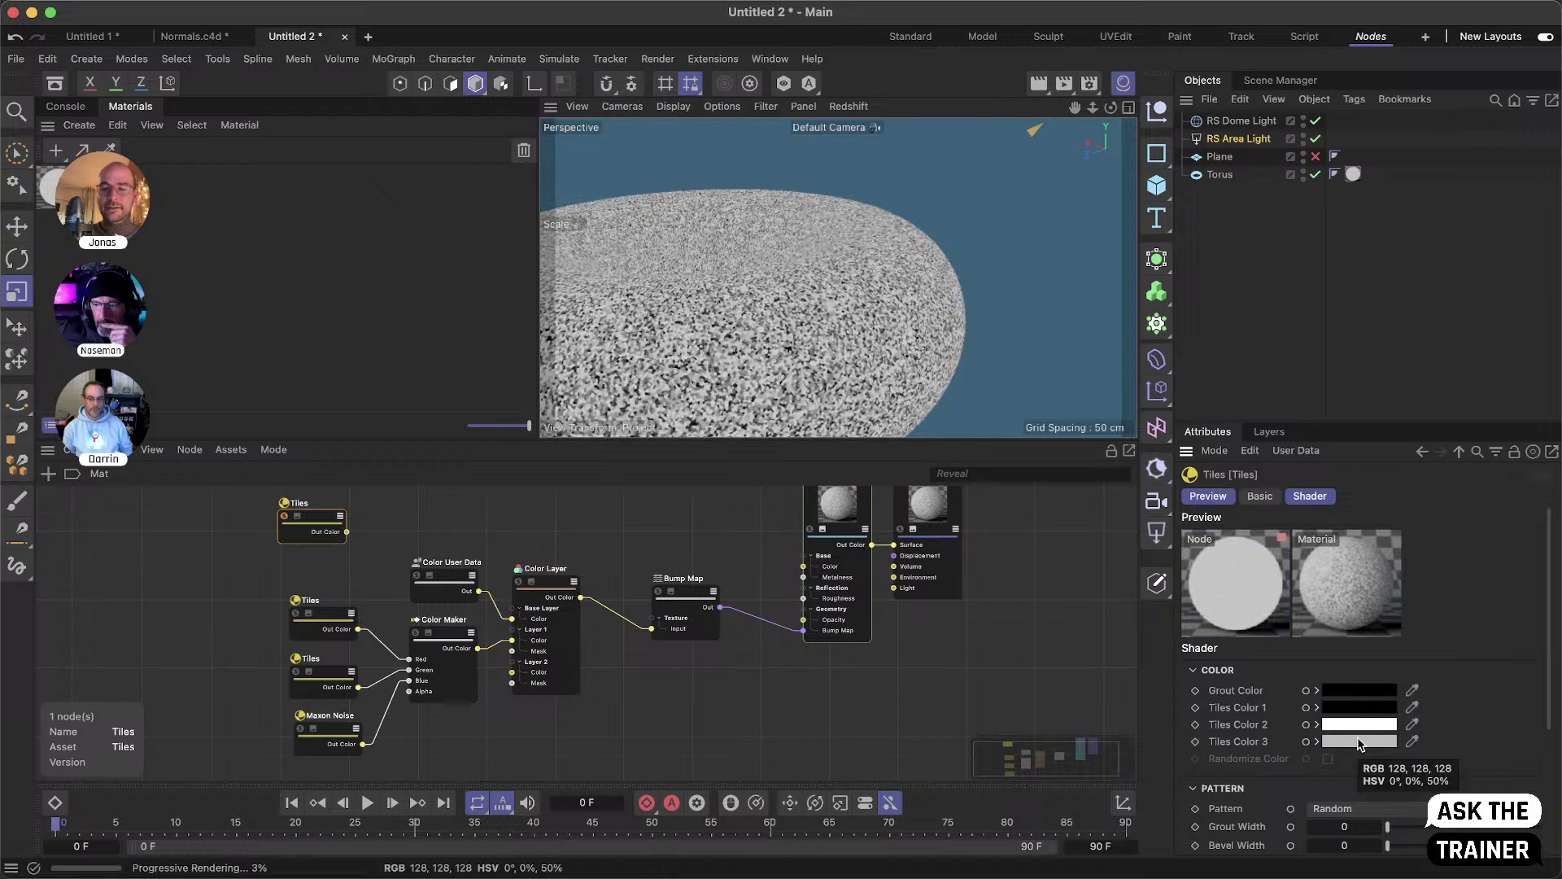
pyautogui.click(1317, 741)
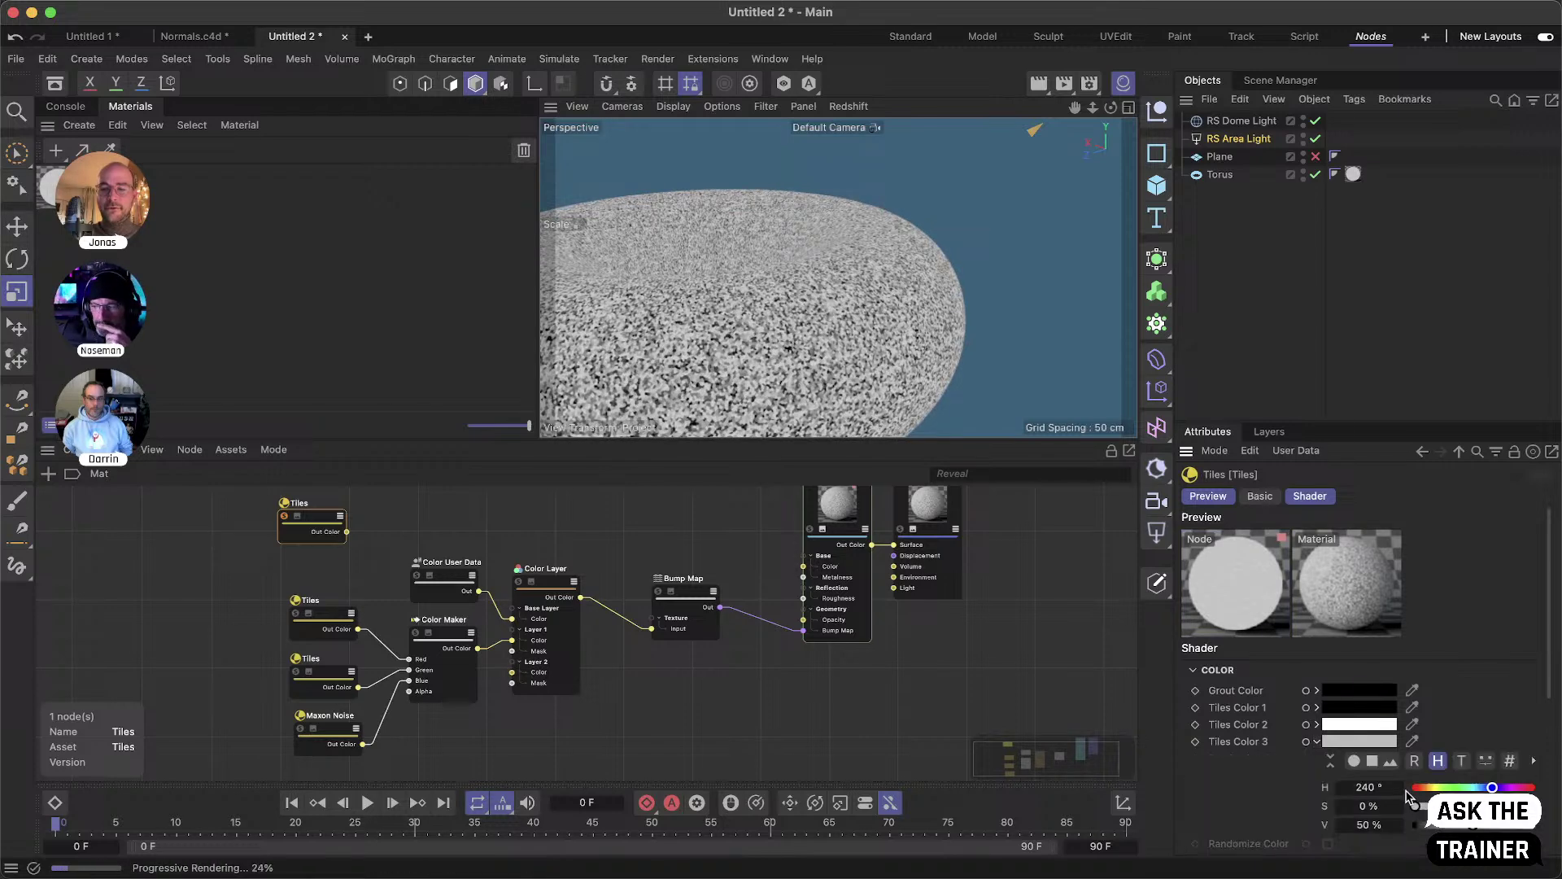
pyautogui.moveTo(1455, 827); pyautogui.dragTo(1322, 824)
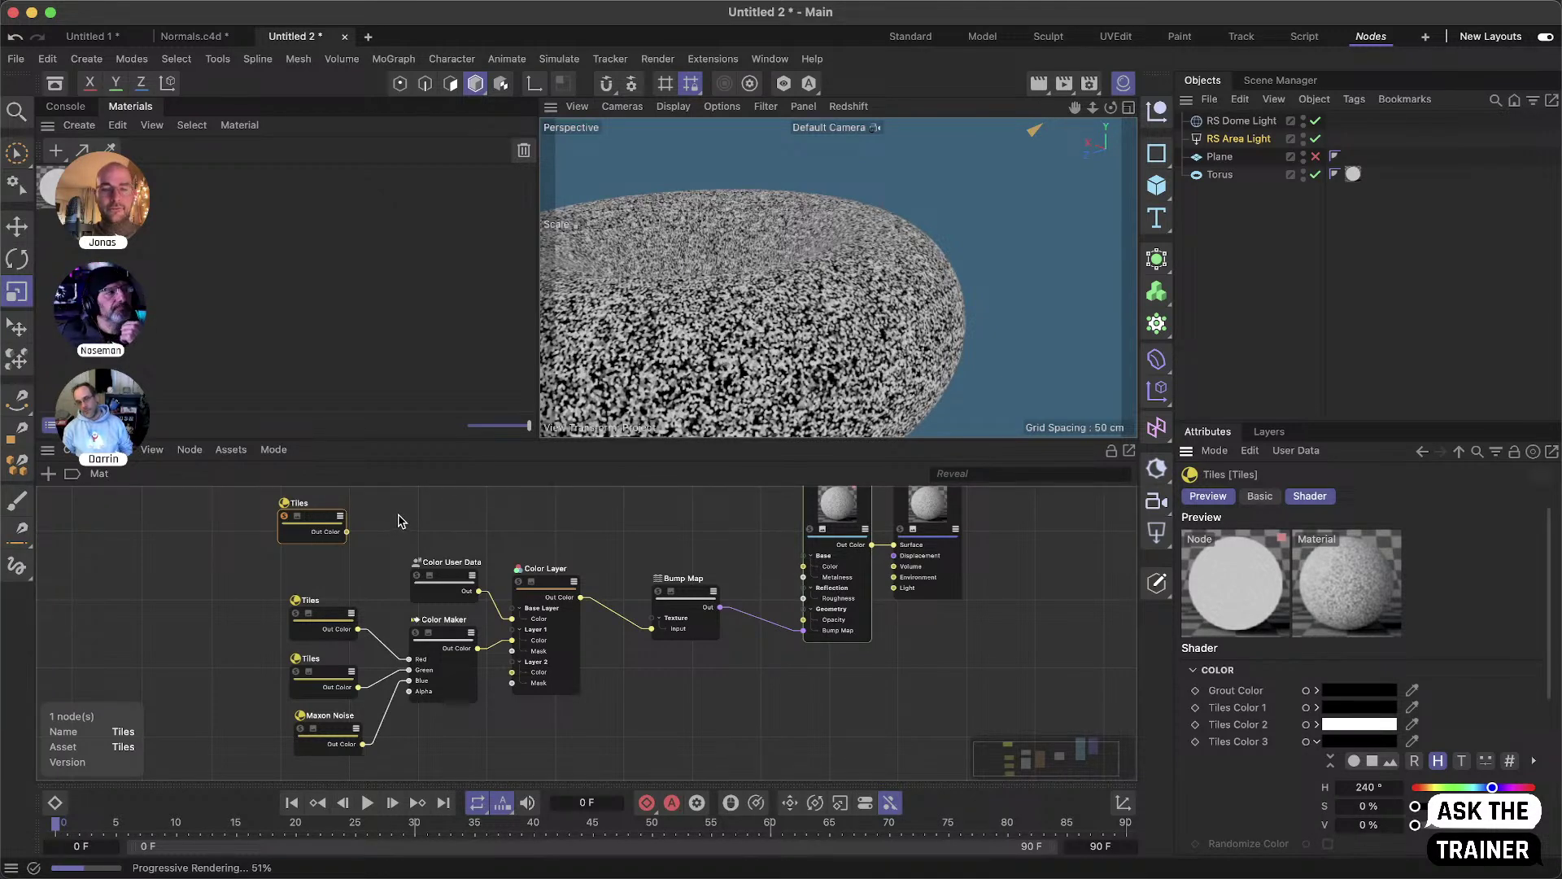
# - Add a Ramp node and feed the duplicated Tiles node's output into its Alt Input
pyautogui.doubleClick(473, 512)
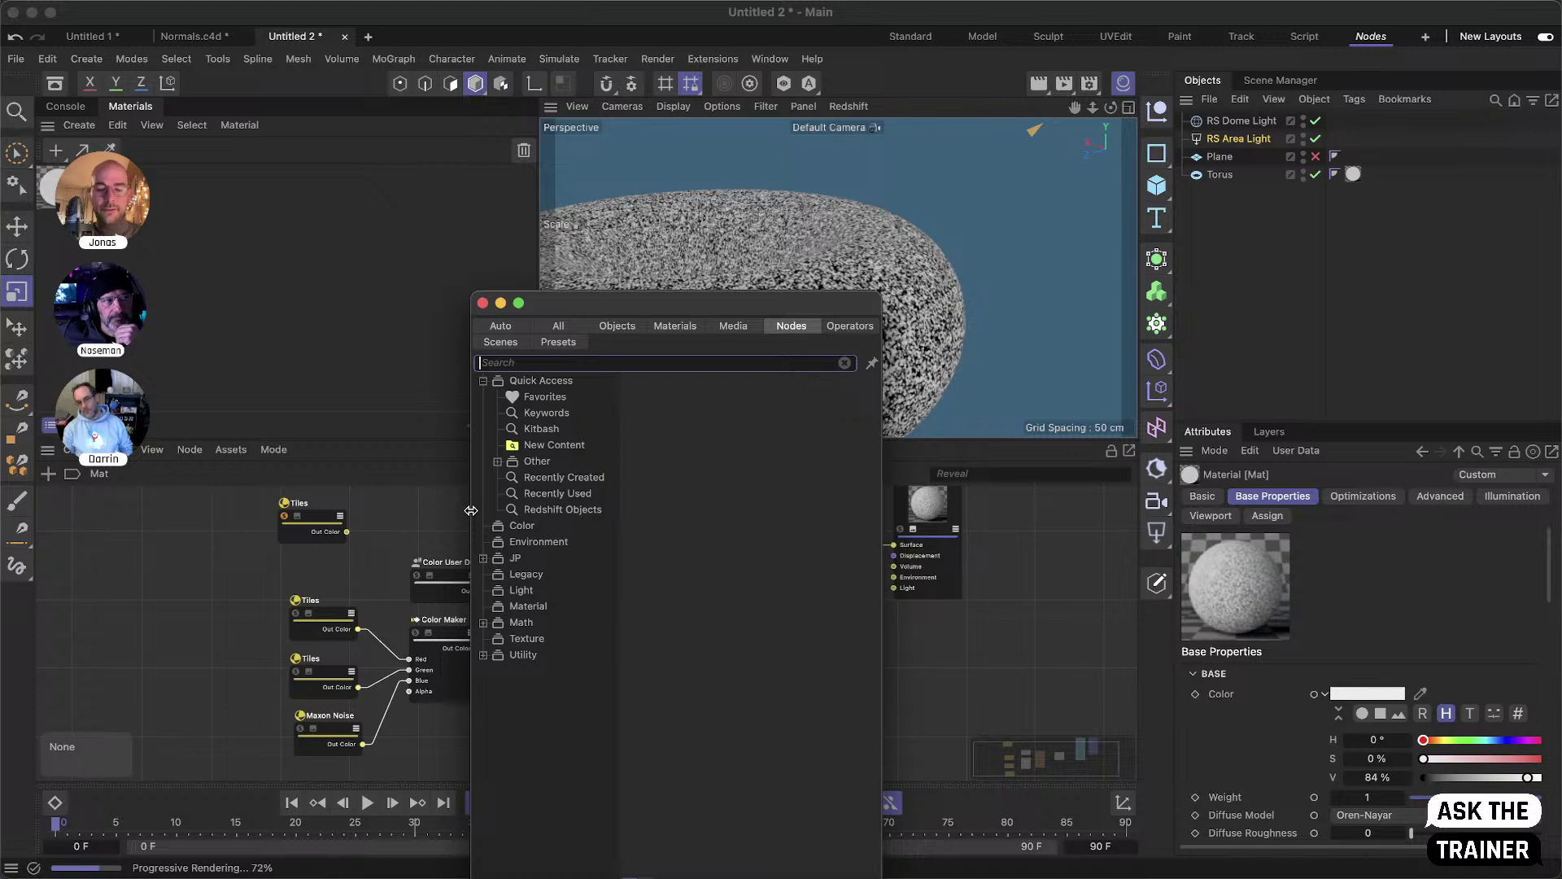
pyautogui.write('ramp')
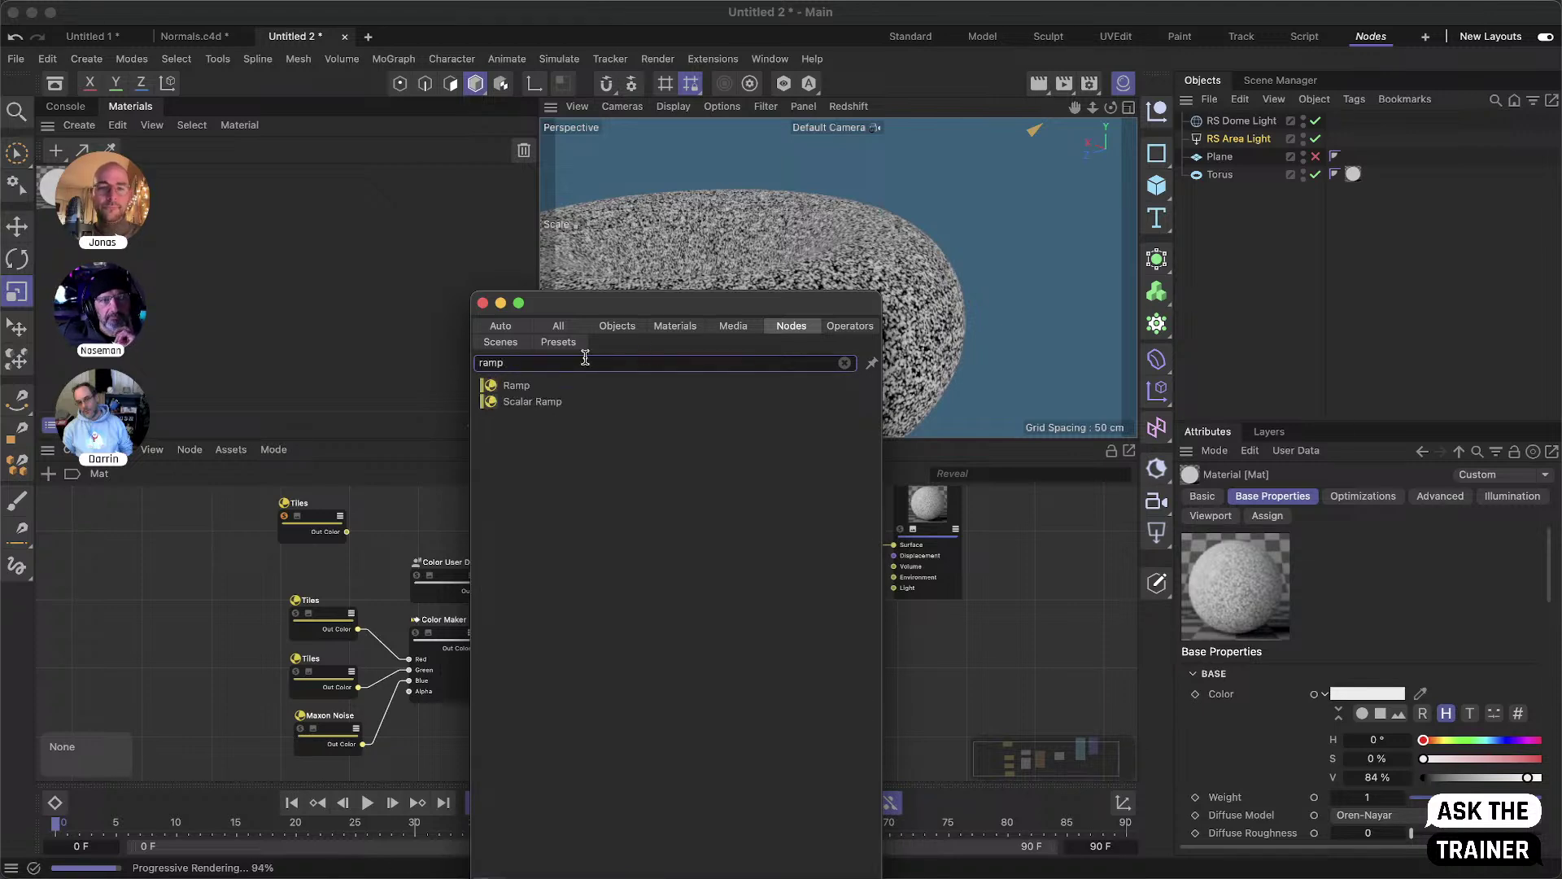
pyautogui.moveTo(517, 389); pyautogui.dragTo(395, 539)
pyautogui.moveTo(488, 542)
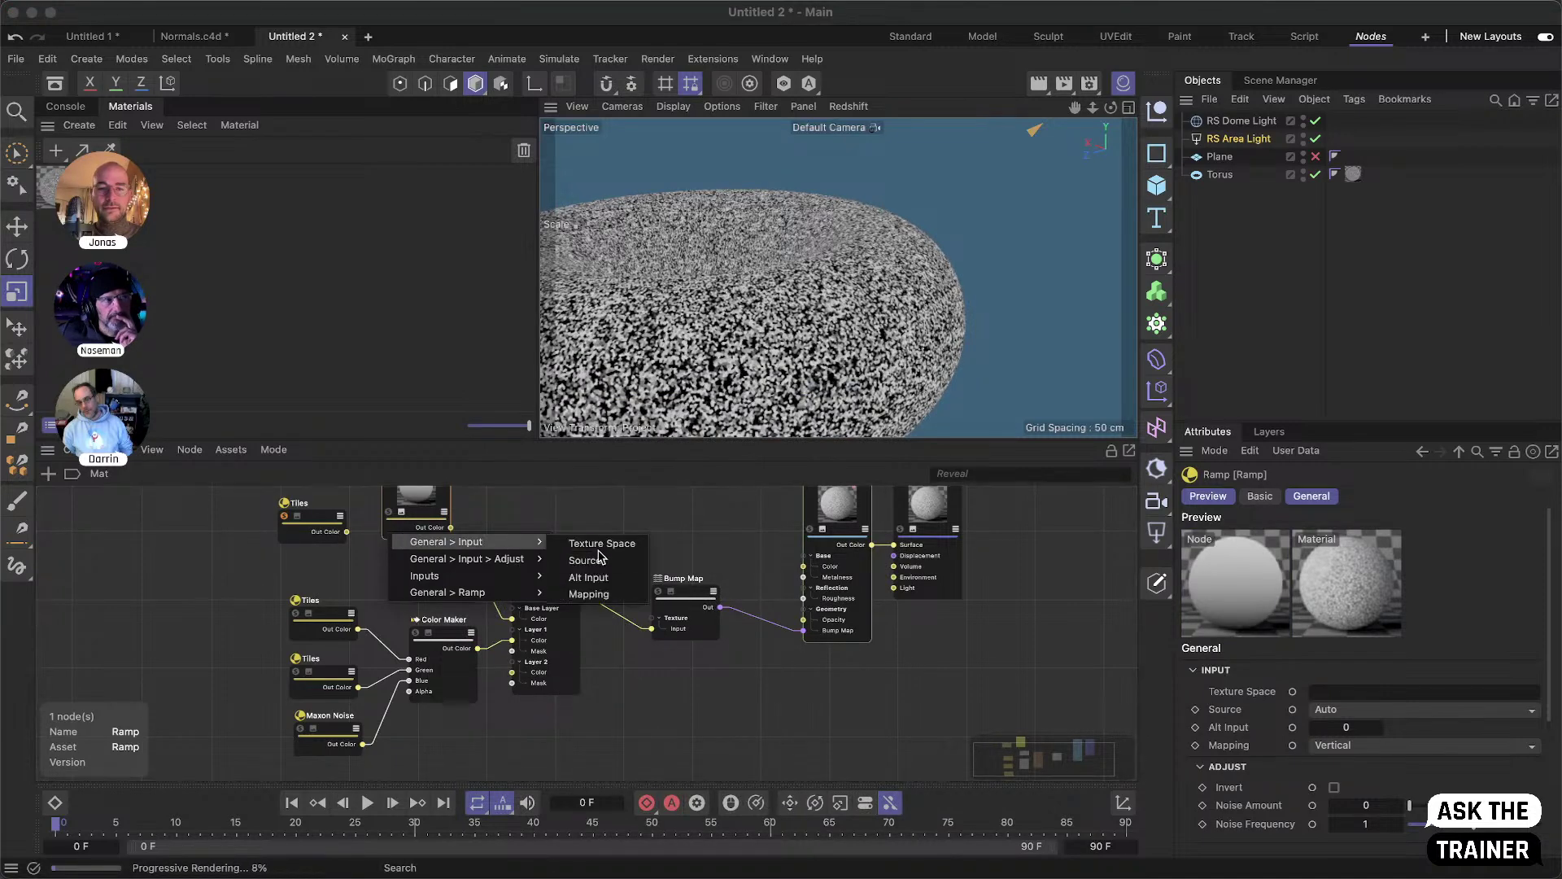
pyautogui.click(603, 578)
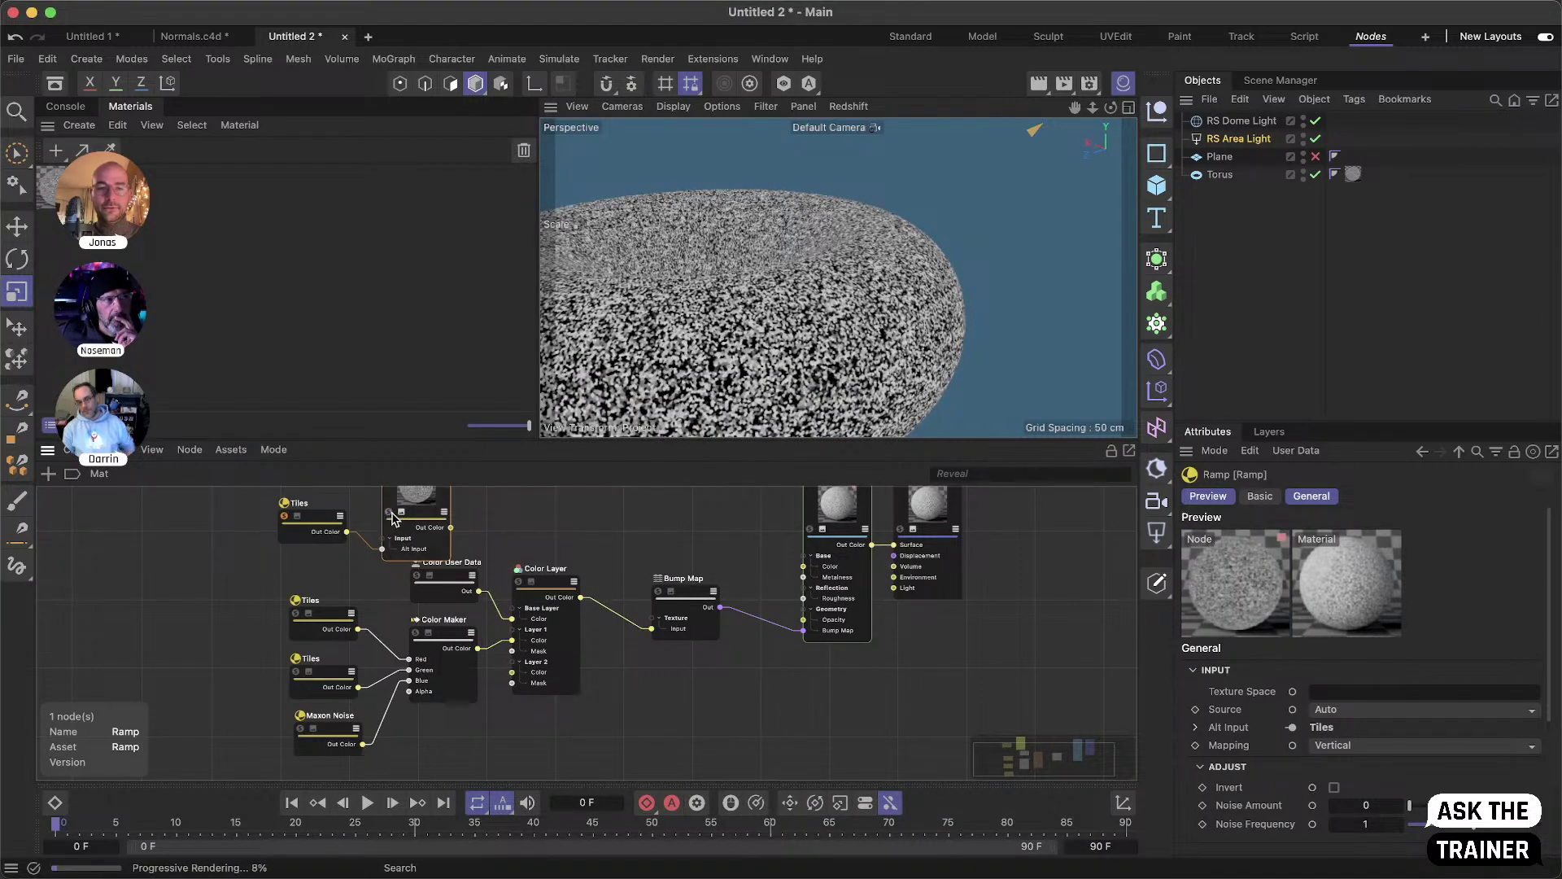
# - Preview the Ramp node alone and shift its black knot to about 78%
pyautogui.moveTo(391, 517); pyautogui.dragTo(410, 514)
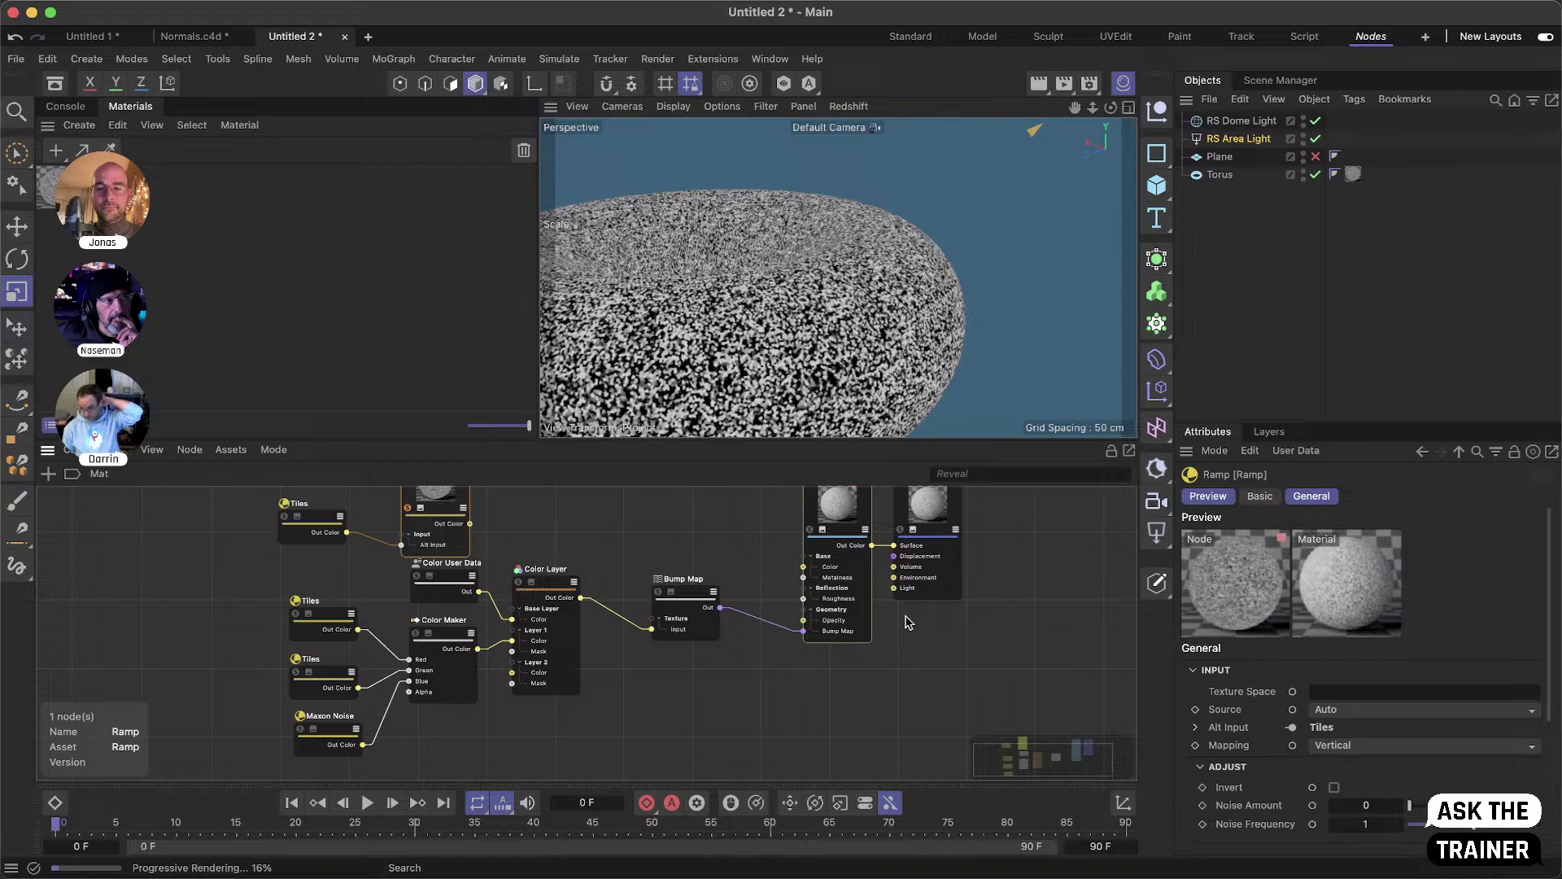
pyautogui.scroll(-5, 1218, 722)
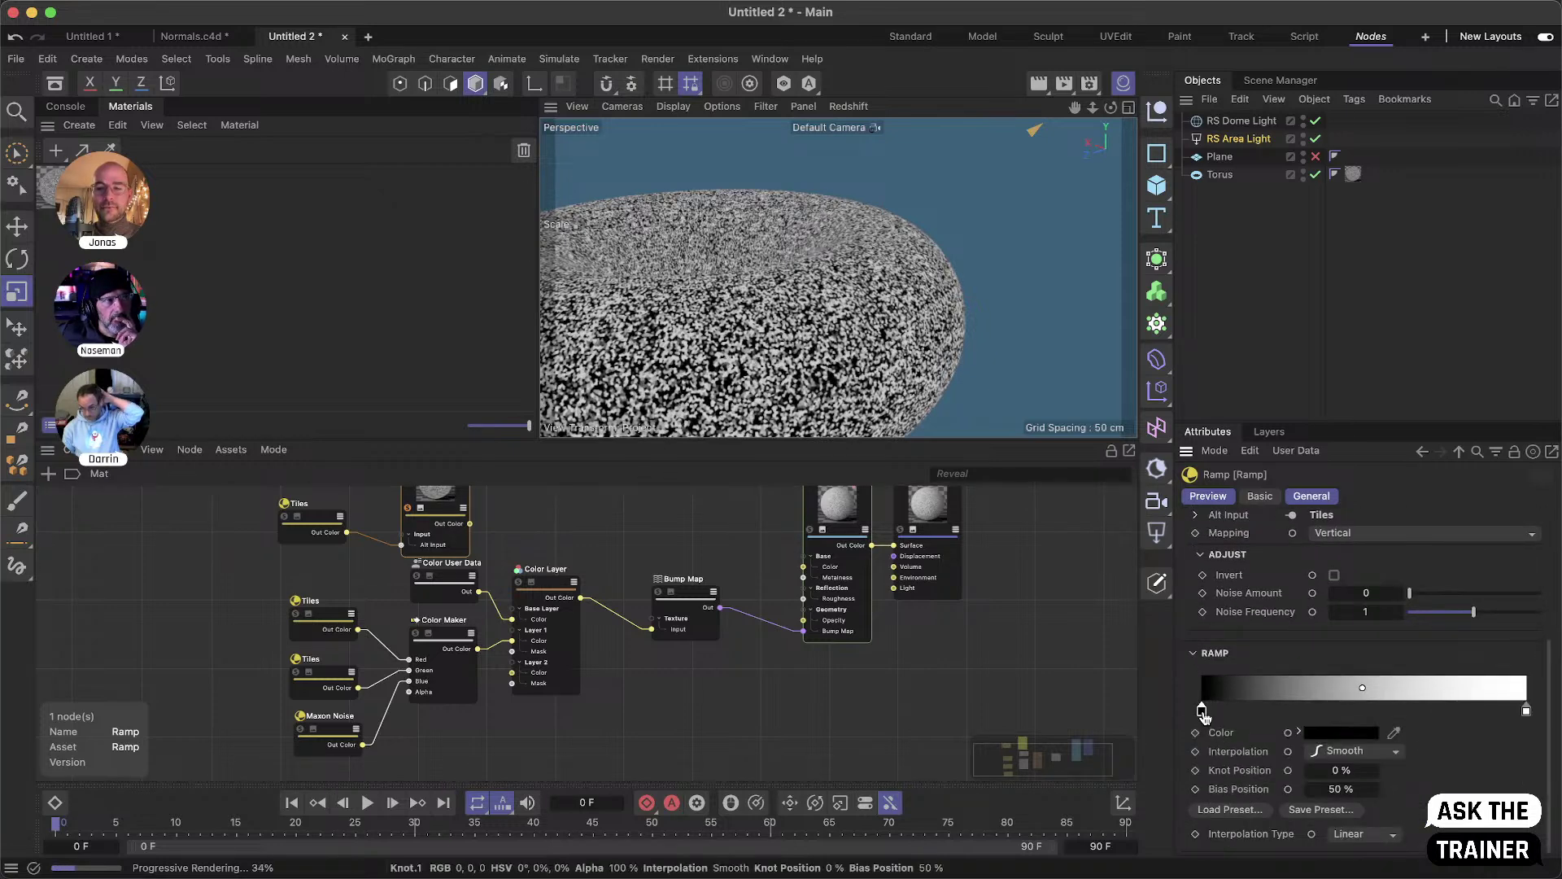
pyautogui.moveTo(1203, 711); pyautogui.dragTo(1455, 712)
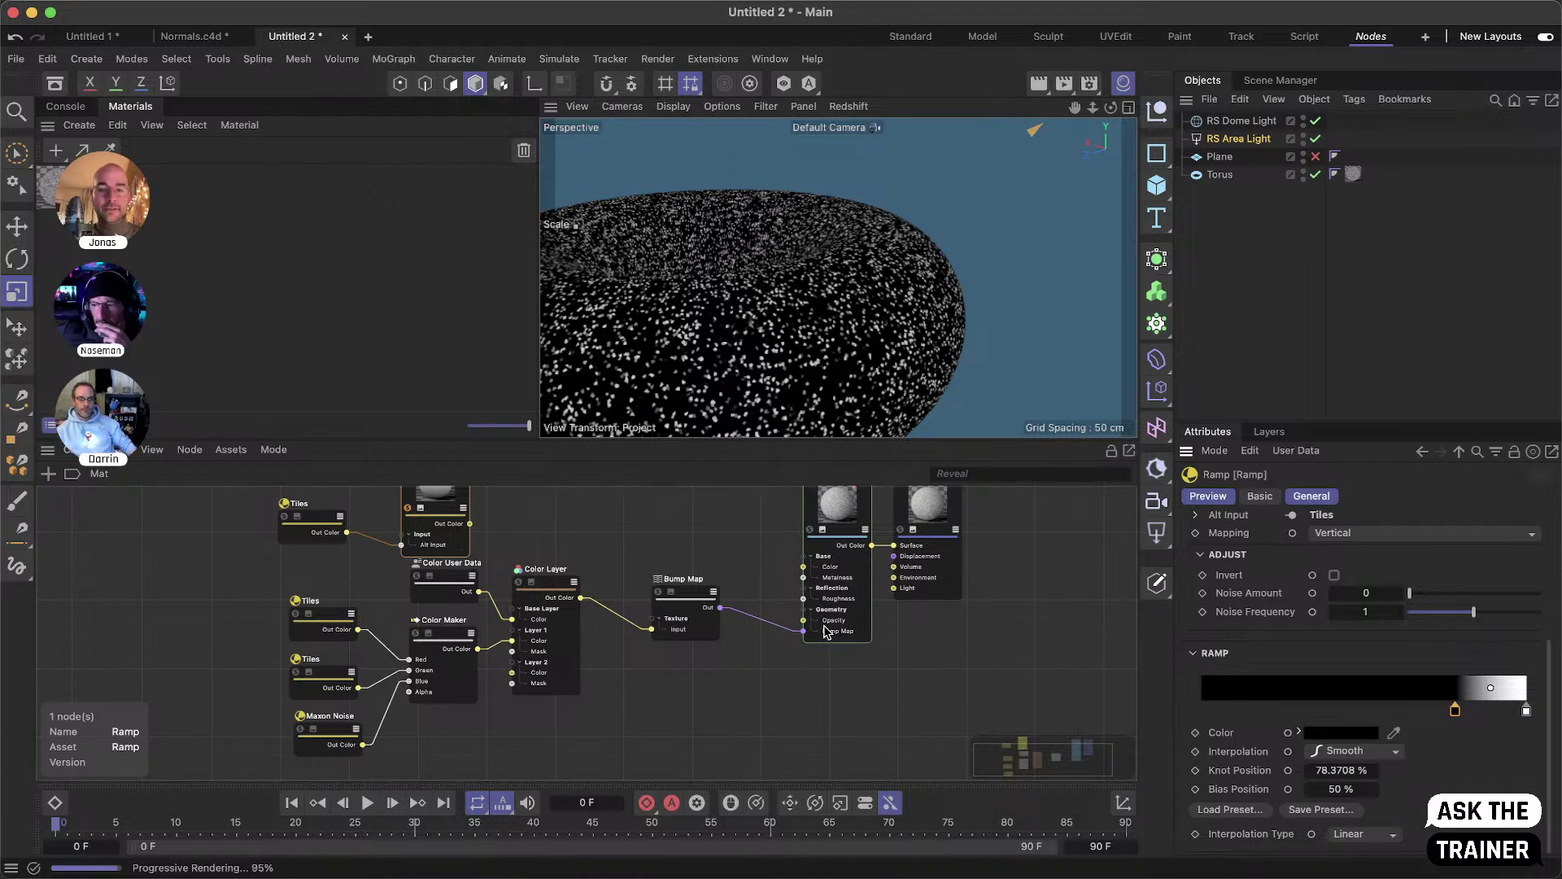
# - Rearrange the view of the node graph and connect the Ramp's output to the RS Standard material's reflection Weight
pyautogui.click(823, 552)
pyautogui.scroll(4, 821, 562)
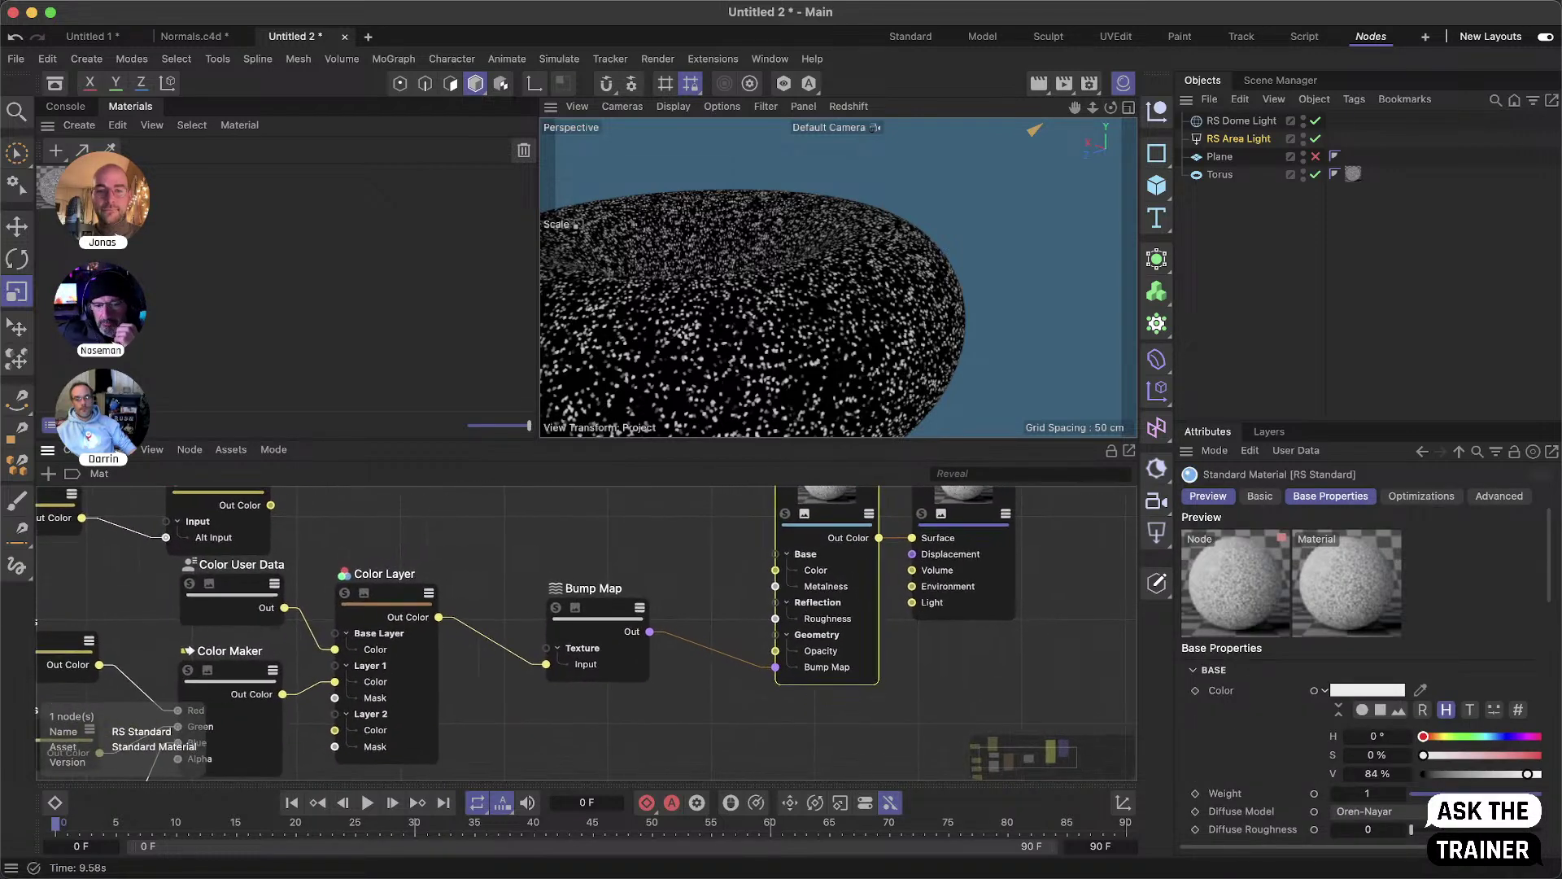
pyautogui.moveTo(307, 507); pyautogui.dragTo(50, 505)
pyautogui.click(275, 512)
pyautogui.moveTo(152, 520); pyautogui.dragTo(152, 522, button='middle')
pyautogui.moveTo(364, 526); pyautogui.dragTo(55, 511)
pyautogui.moveTo(193, 510); pyautogui.dragTo(782, 562)
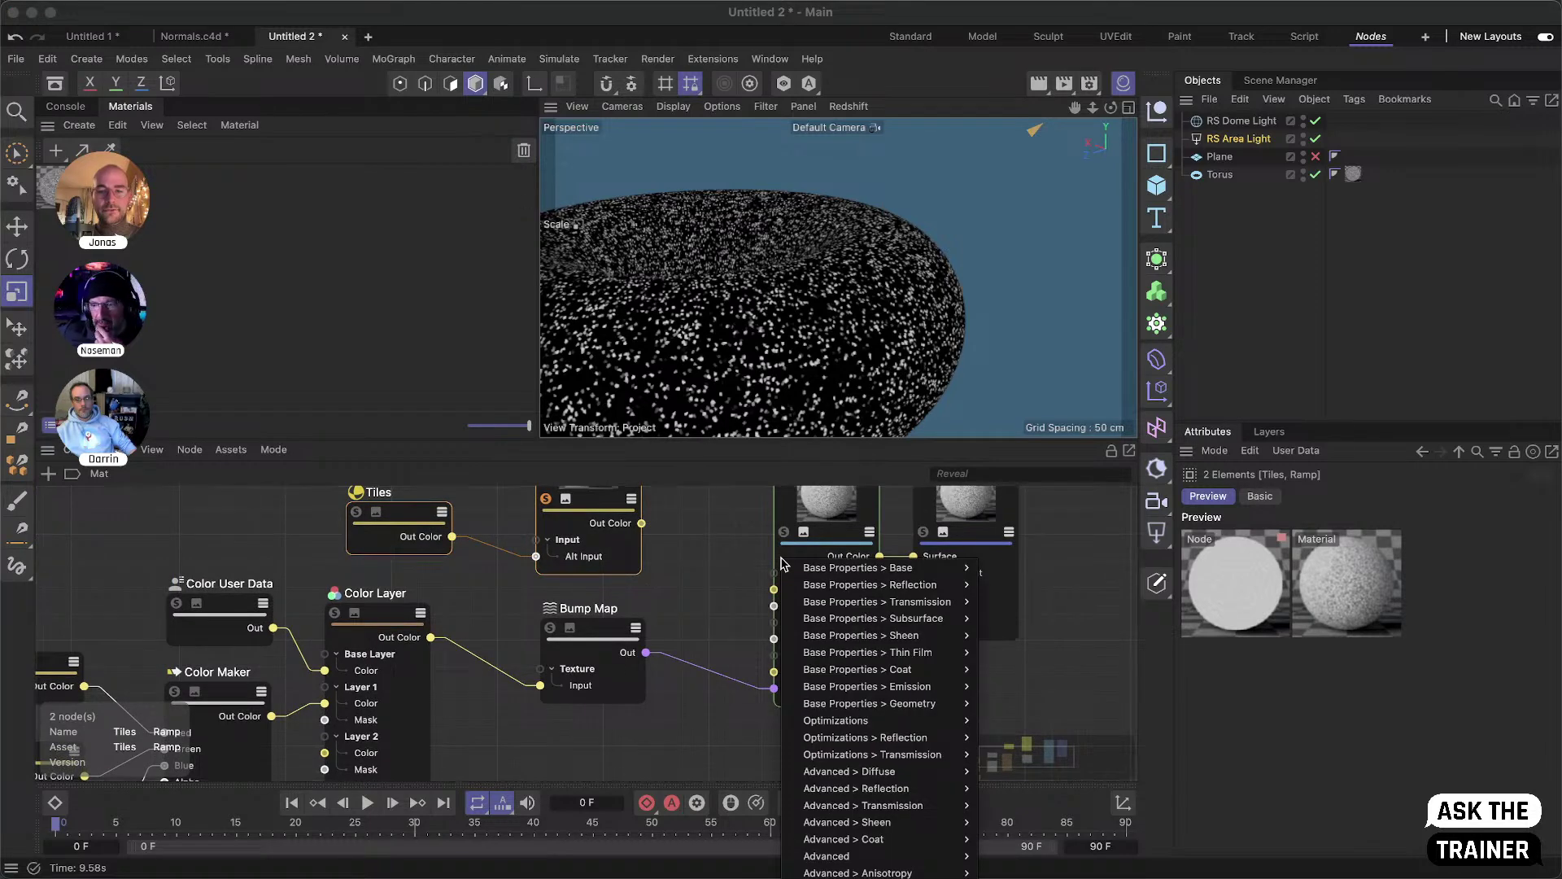
pyautogui.moveTo(908, 588)
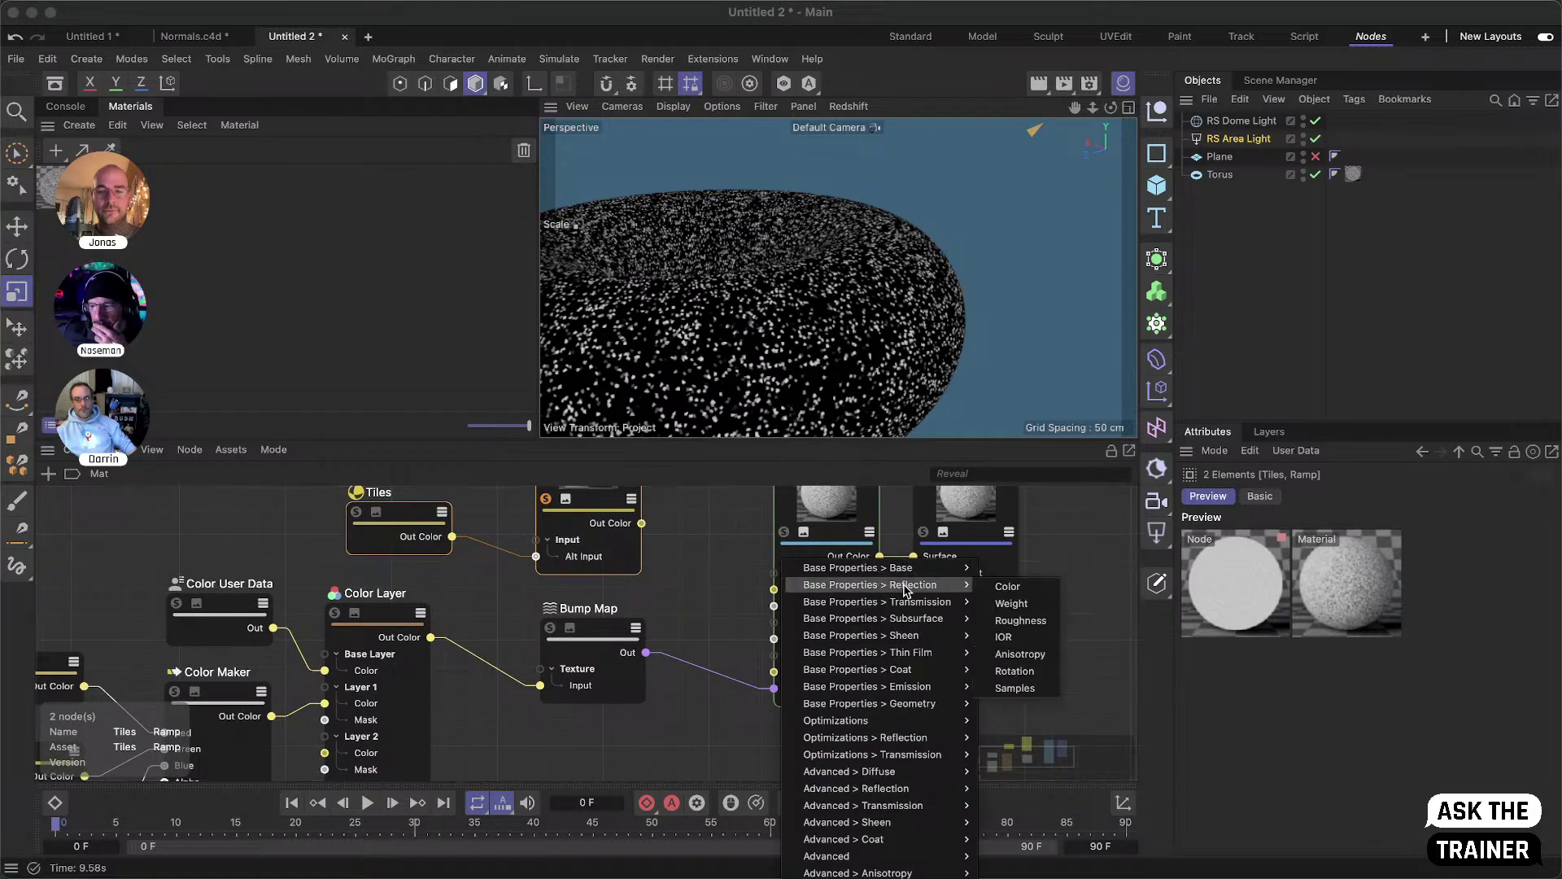
pyautogui.click(1011, 603)
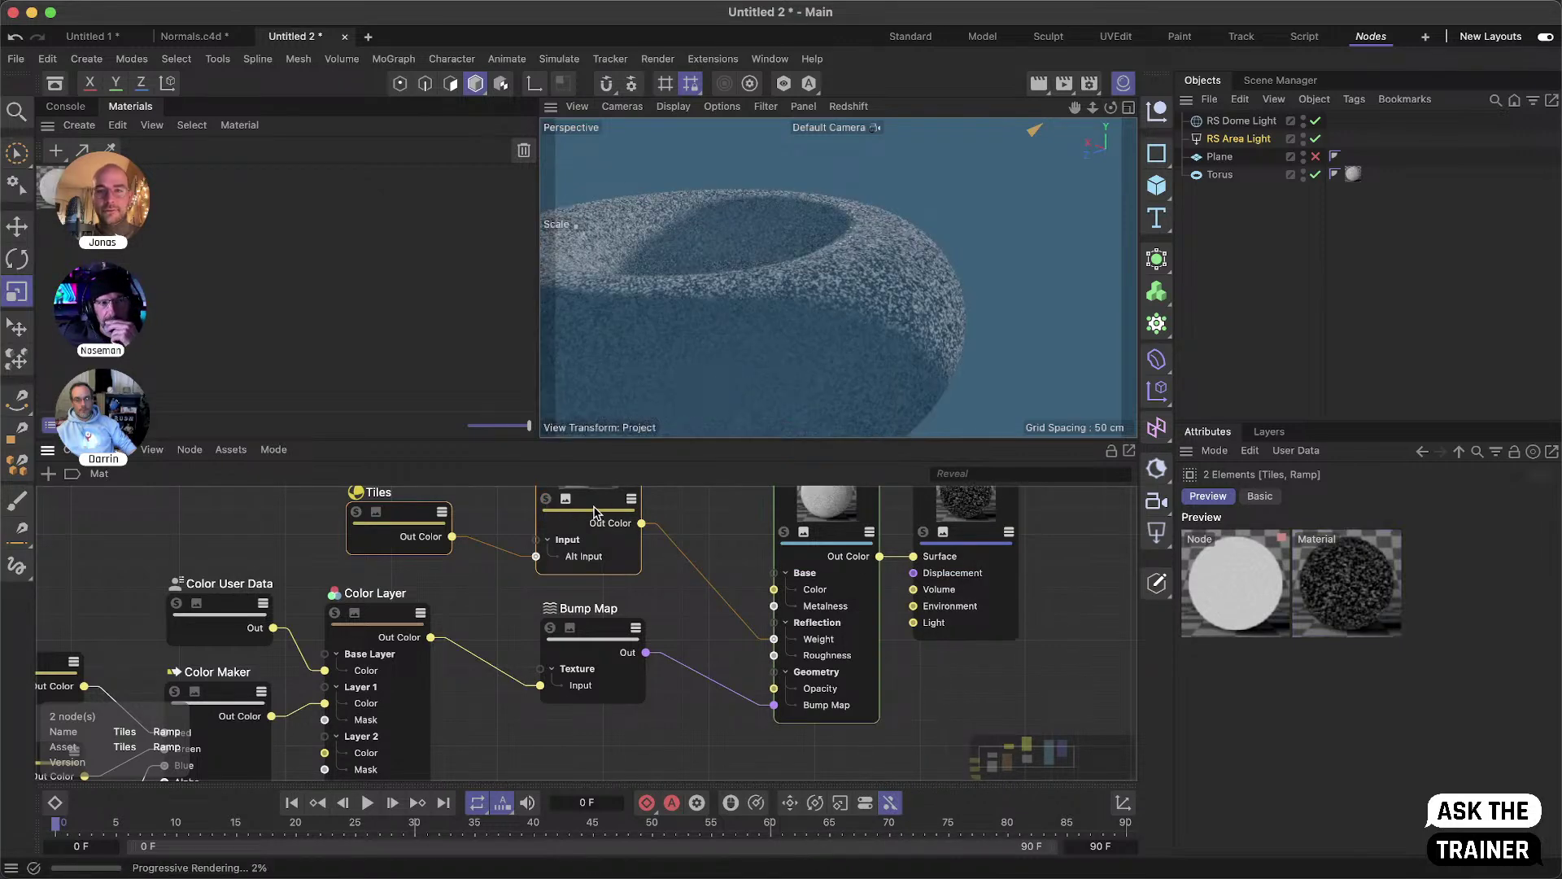
# - Shift the Ramp's black knot back to about 52% while viewing the torus from higher up
pyautogui.keyDown('alt'); pyautogui.moveTo(856, 287); pyautogui.dragTo(846, 199); pyautogui.keyUp('alt')
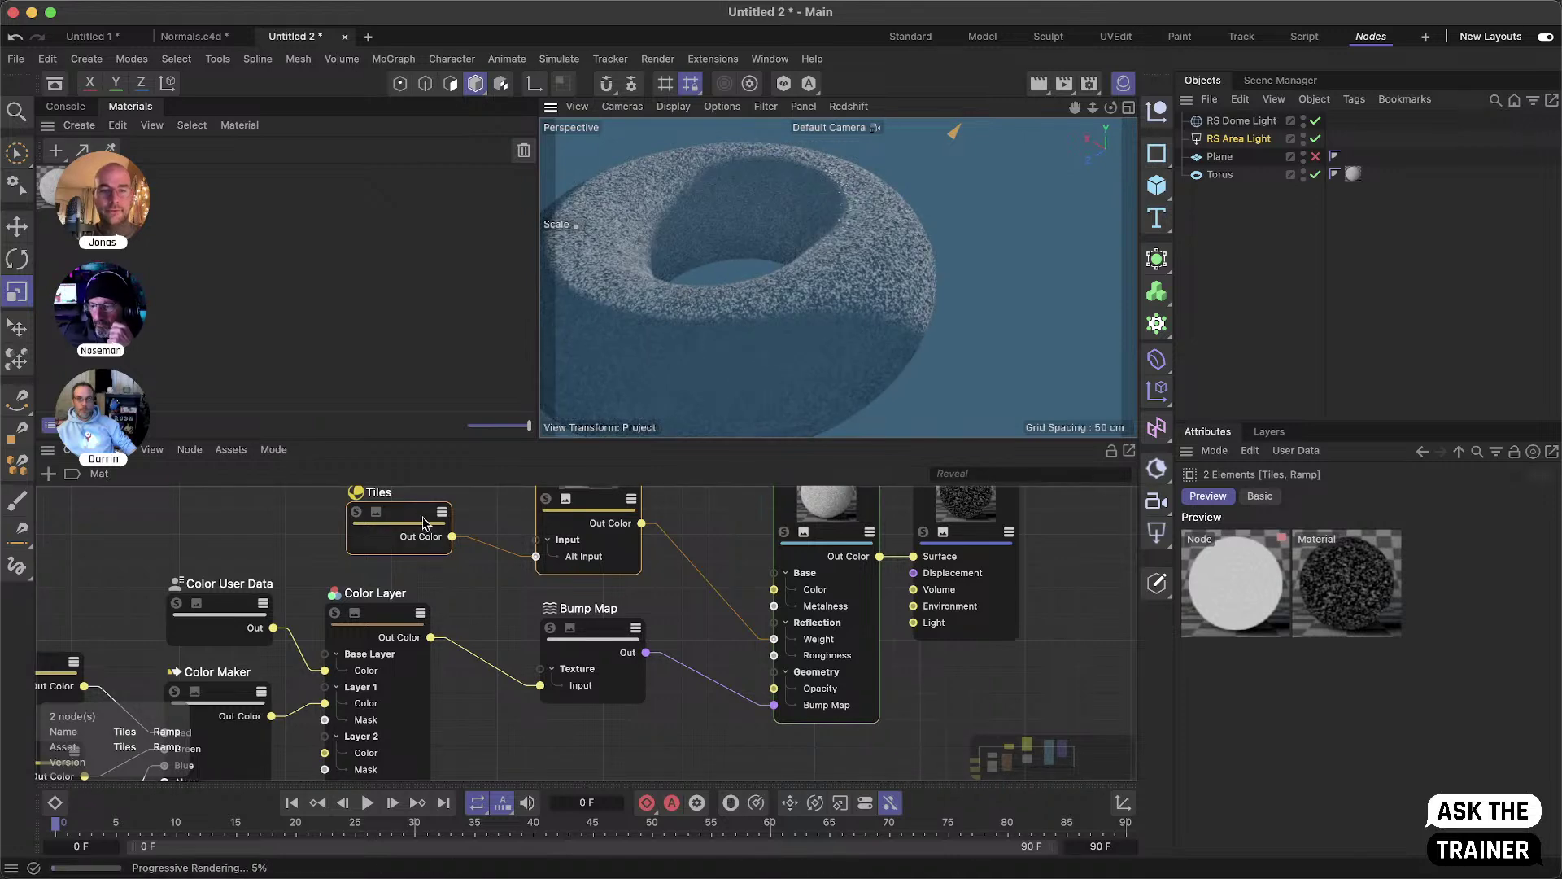
pyautogui.click(594, 515)
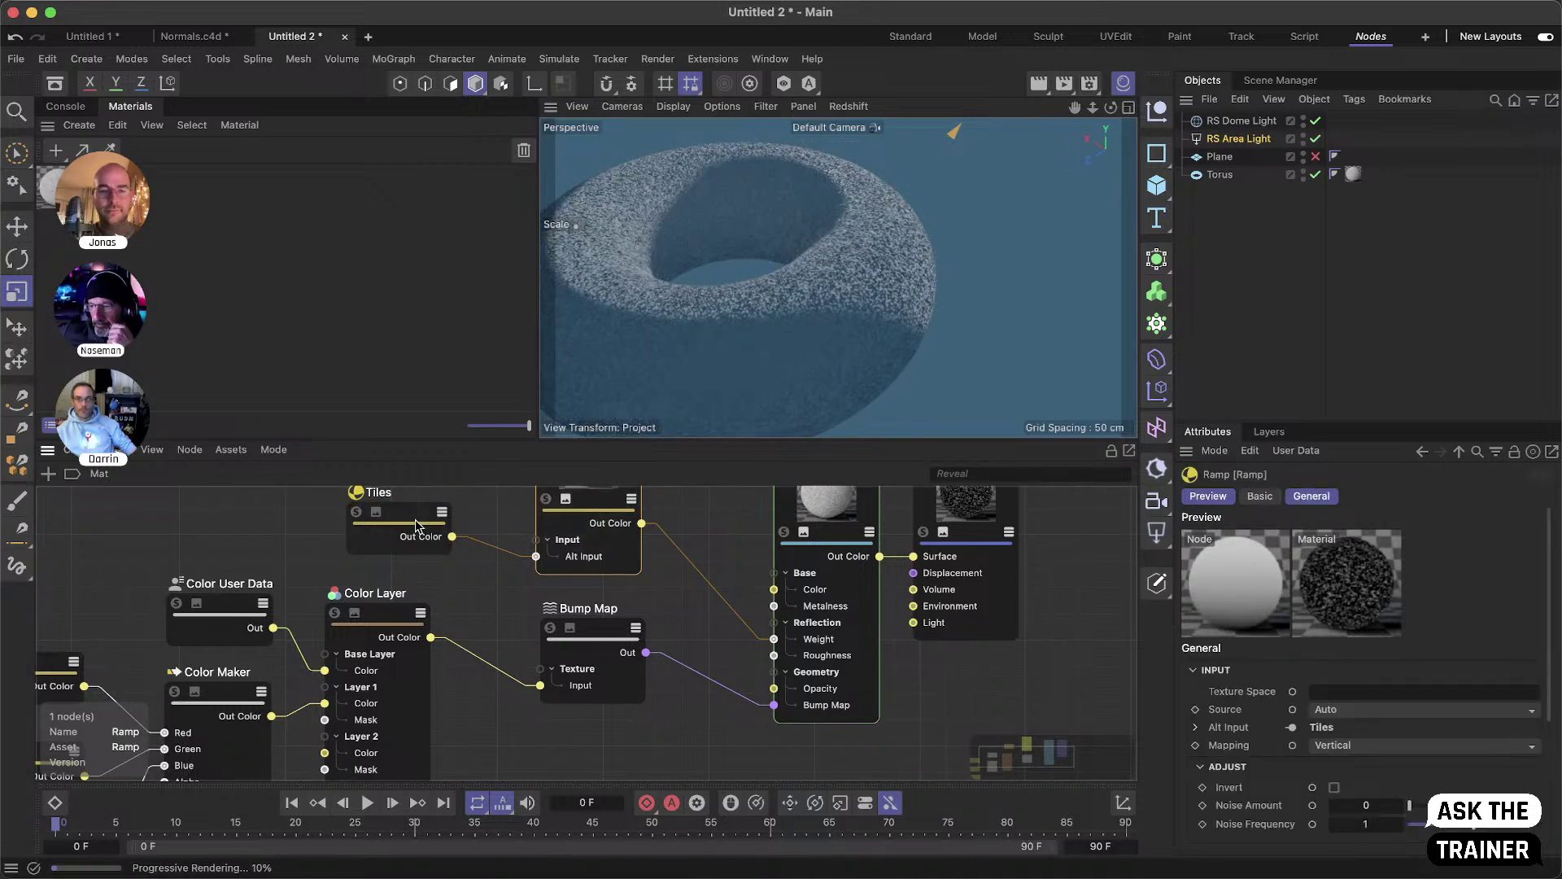
pyautogui.click(415, 519)
pyautogui.click(590, 517)
pyautogui.scroll(-5, 1220, 737)
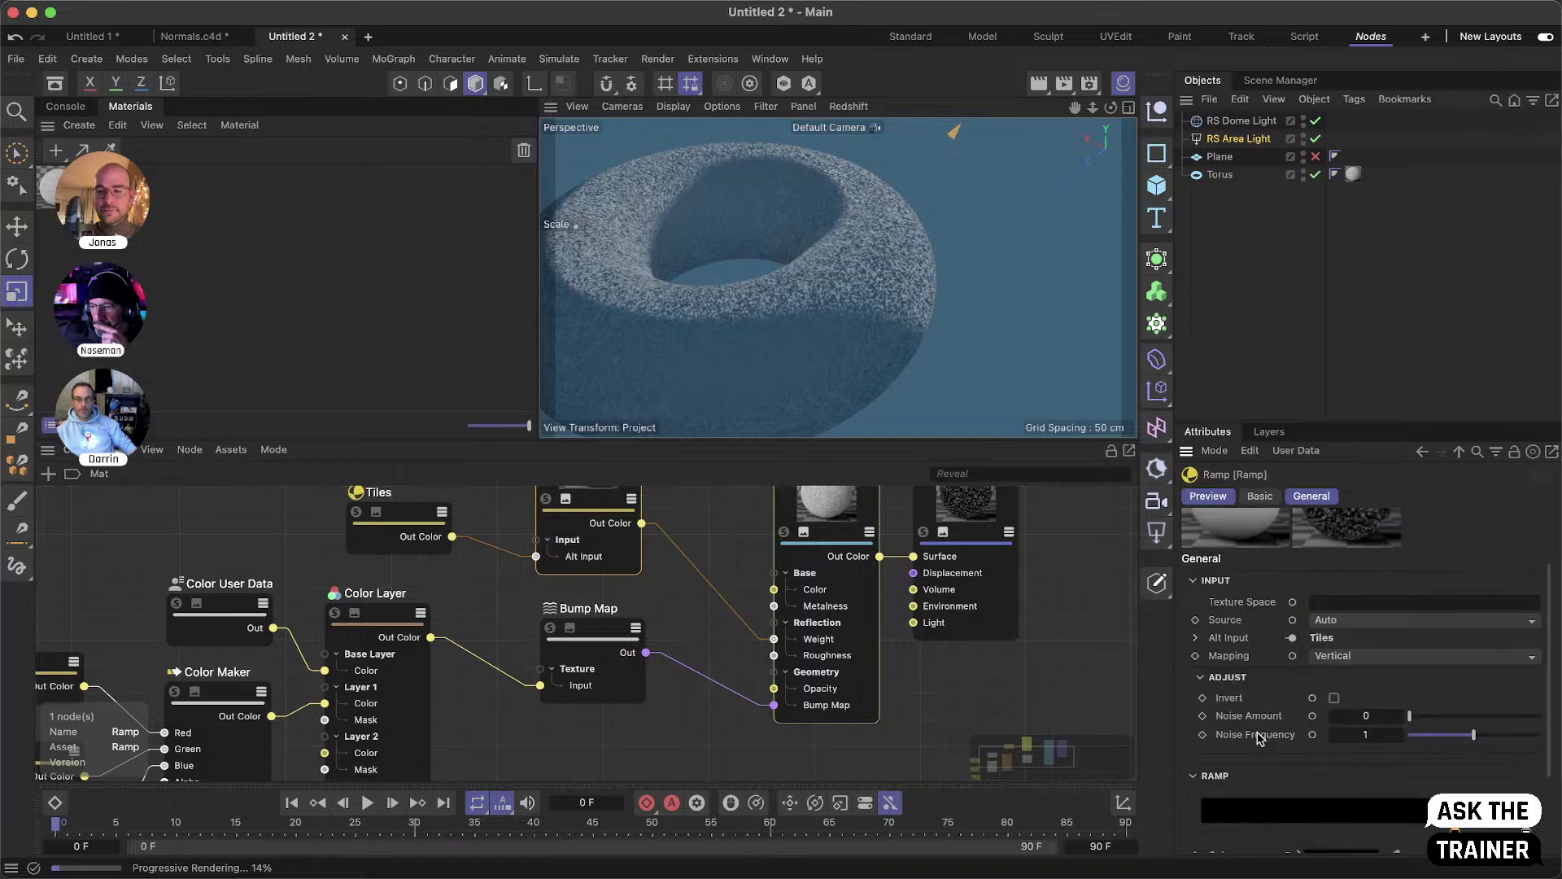
pyautogui.moveTo(1455, 712); pyautogui.dragTo(1370, 711)
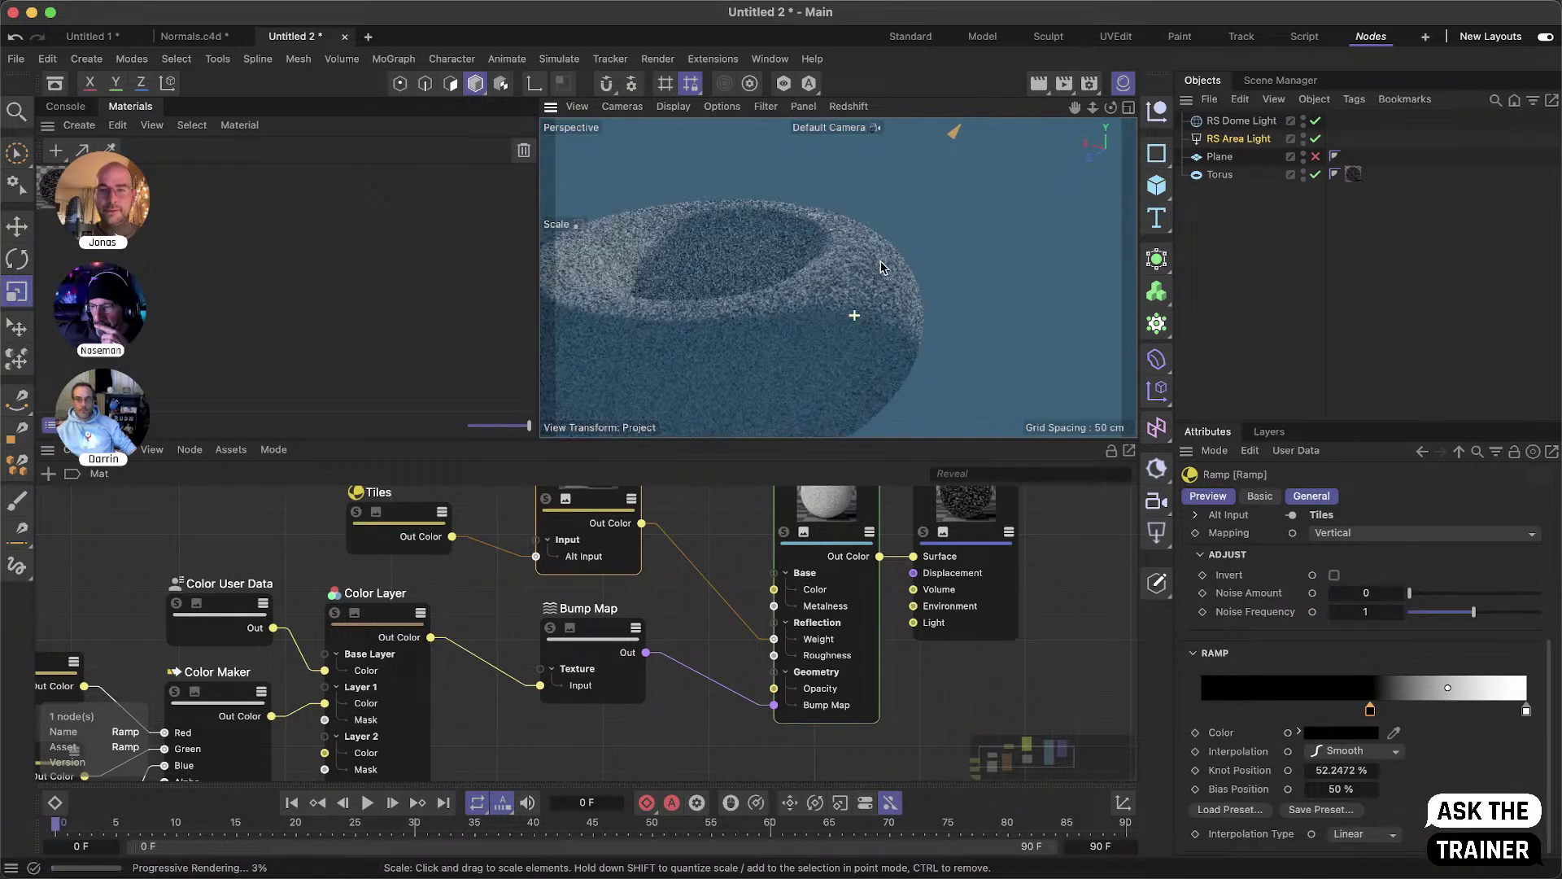
# - Enable the Plane object and assign the torus's Mat material to it
pyautogui.click(1316, 156)
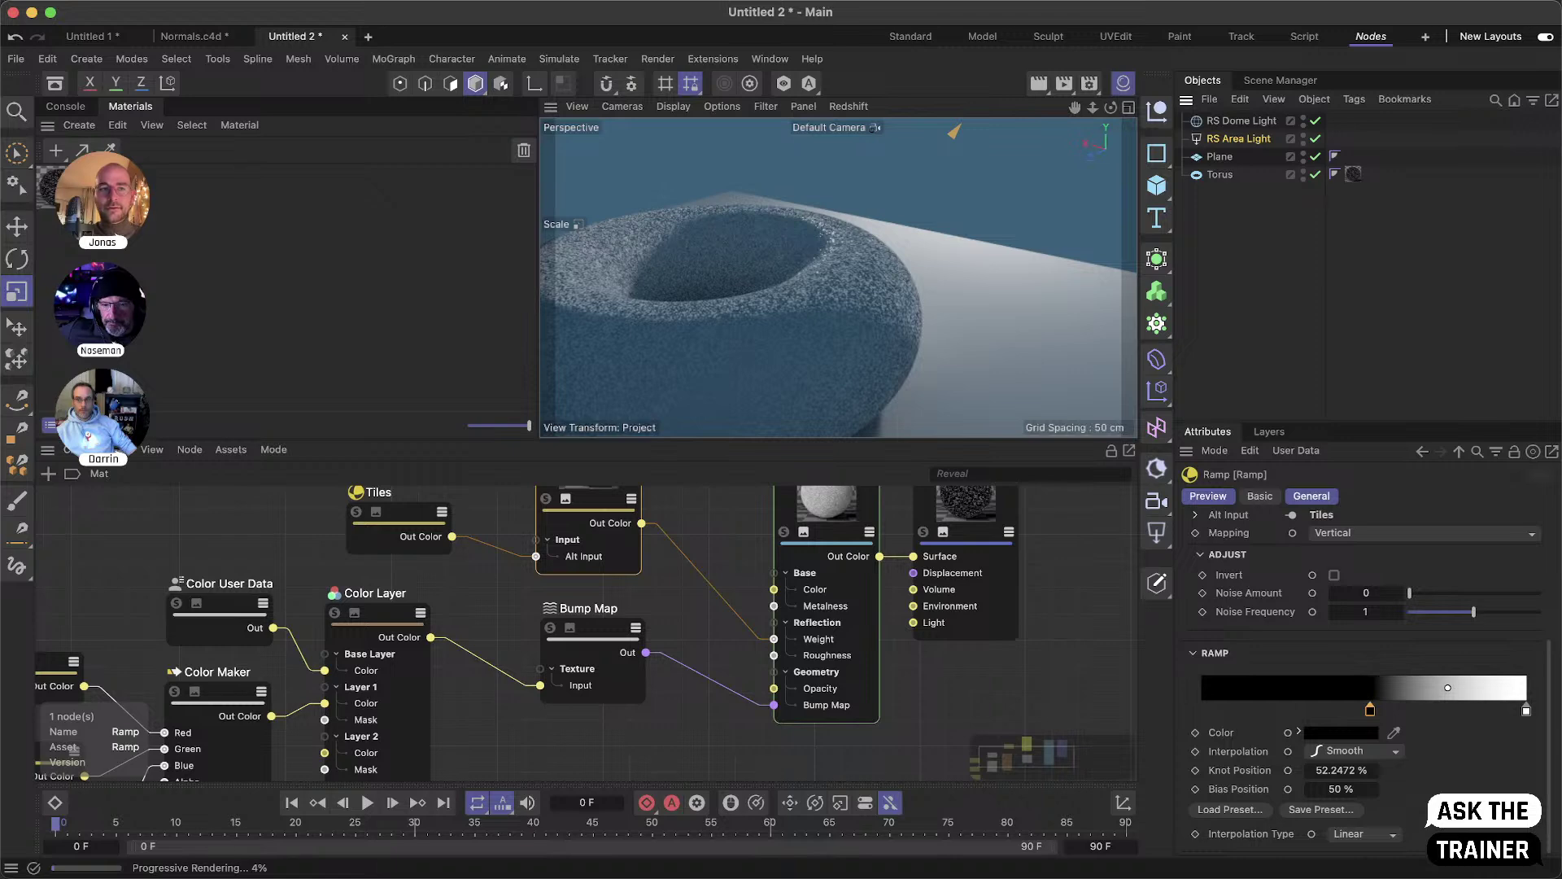
pyautogui.moveTo(49, 183); pyautogui.dragTo(1220, 158)
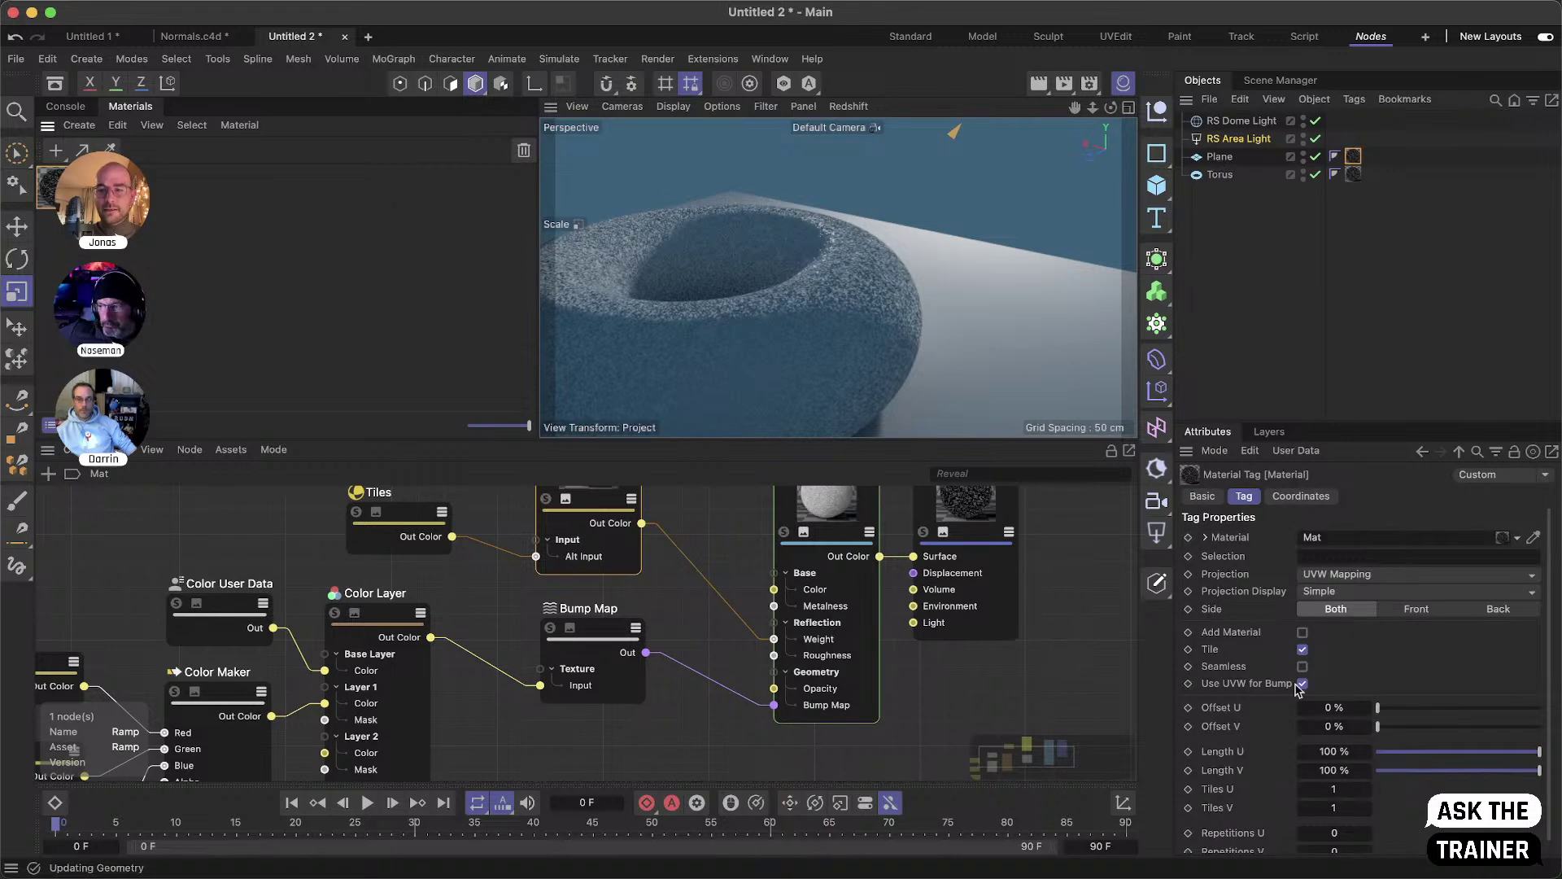
# - Set the Plane material tag's Tiles U and Tiles V to 4 each
pyautogui.click(1351, 789)
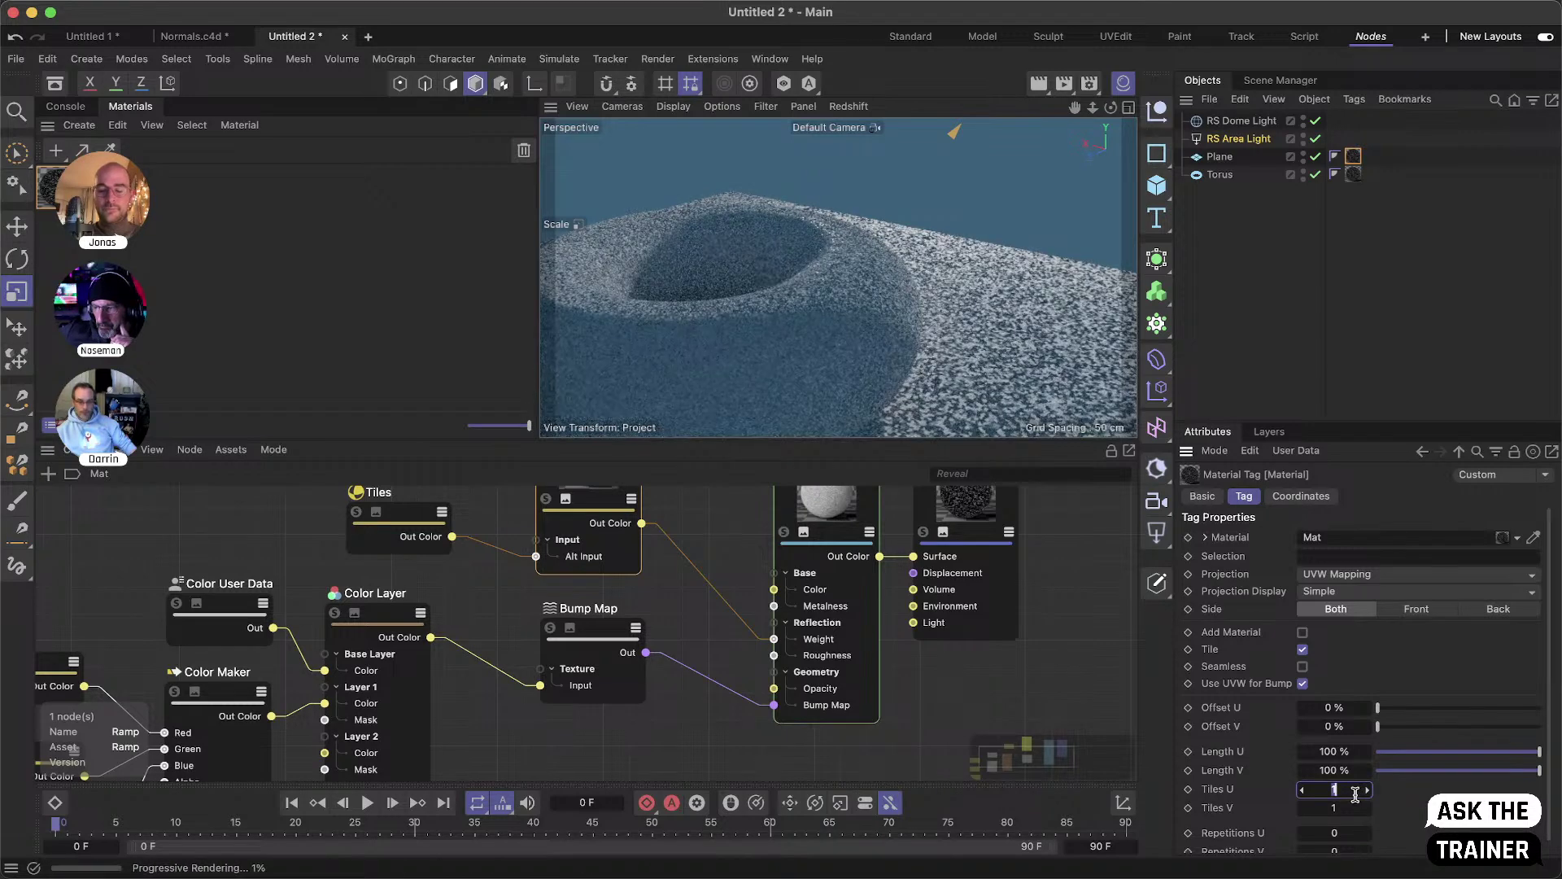
pyautogui.write('5')
pyautogui.press('Tab')
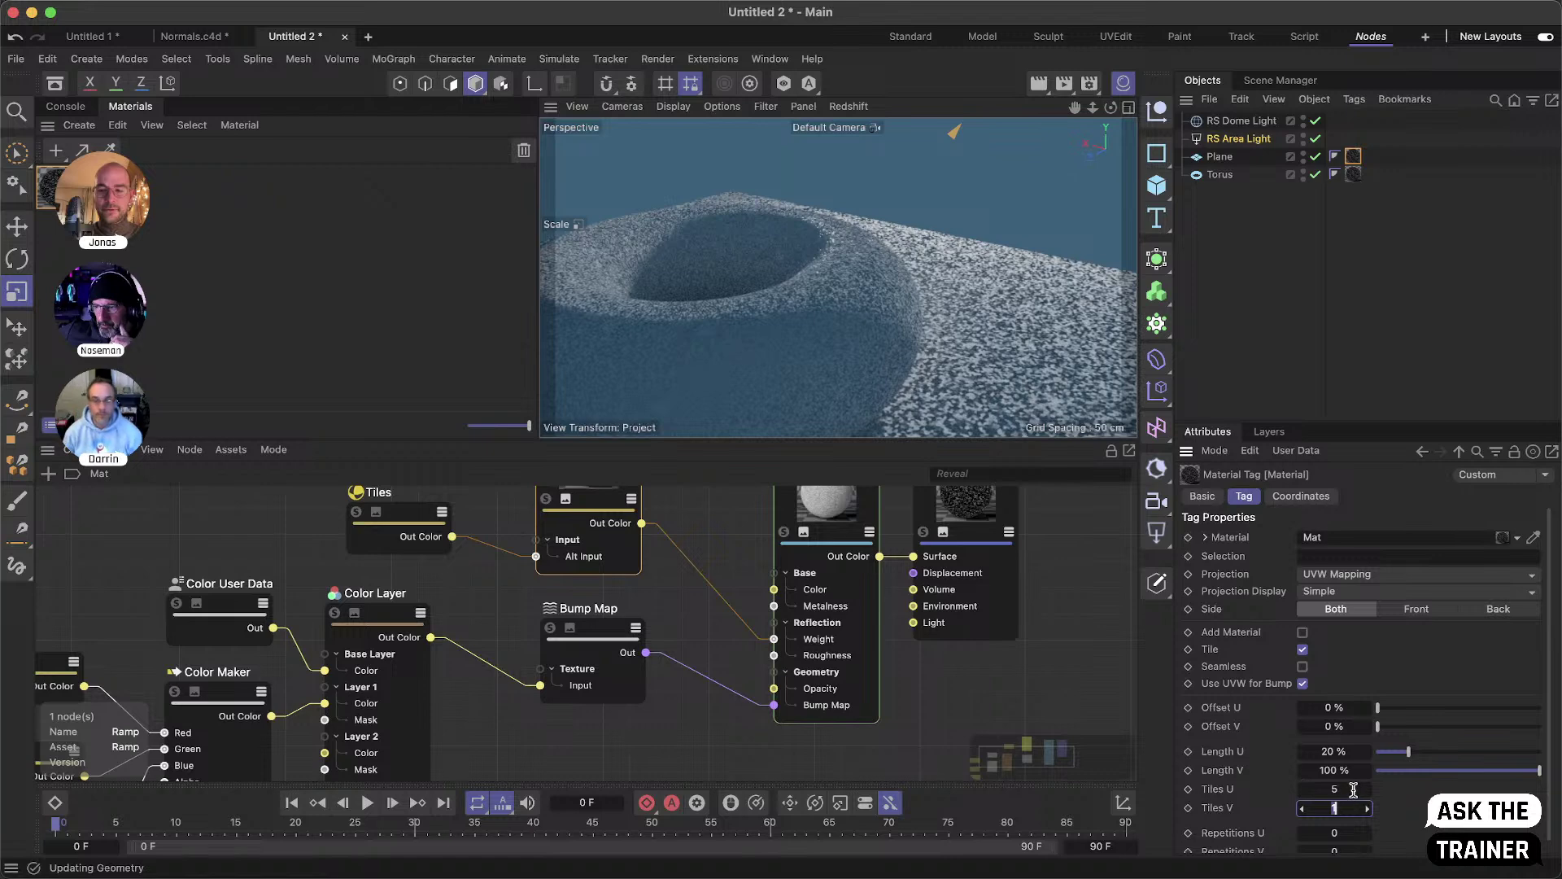
pyautogui.click(1354, 789)
pyautogui.write('4')
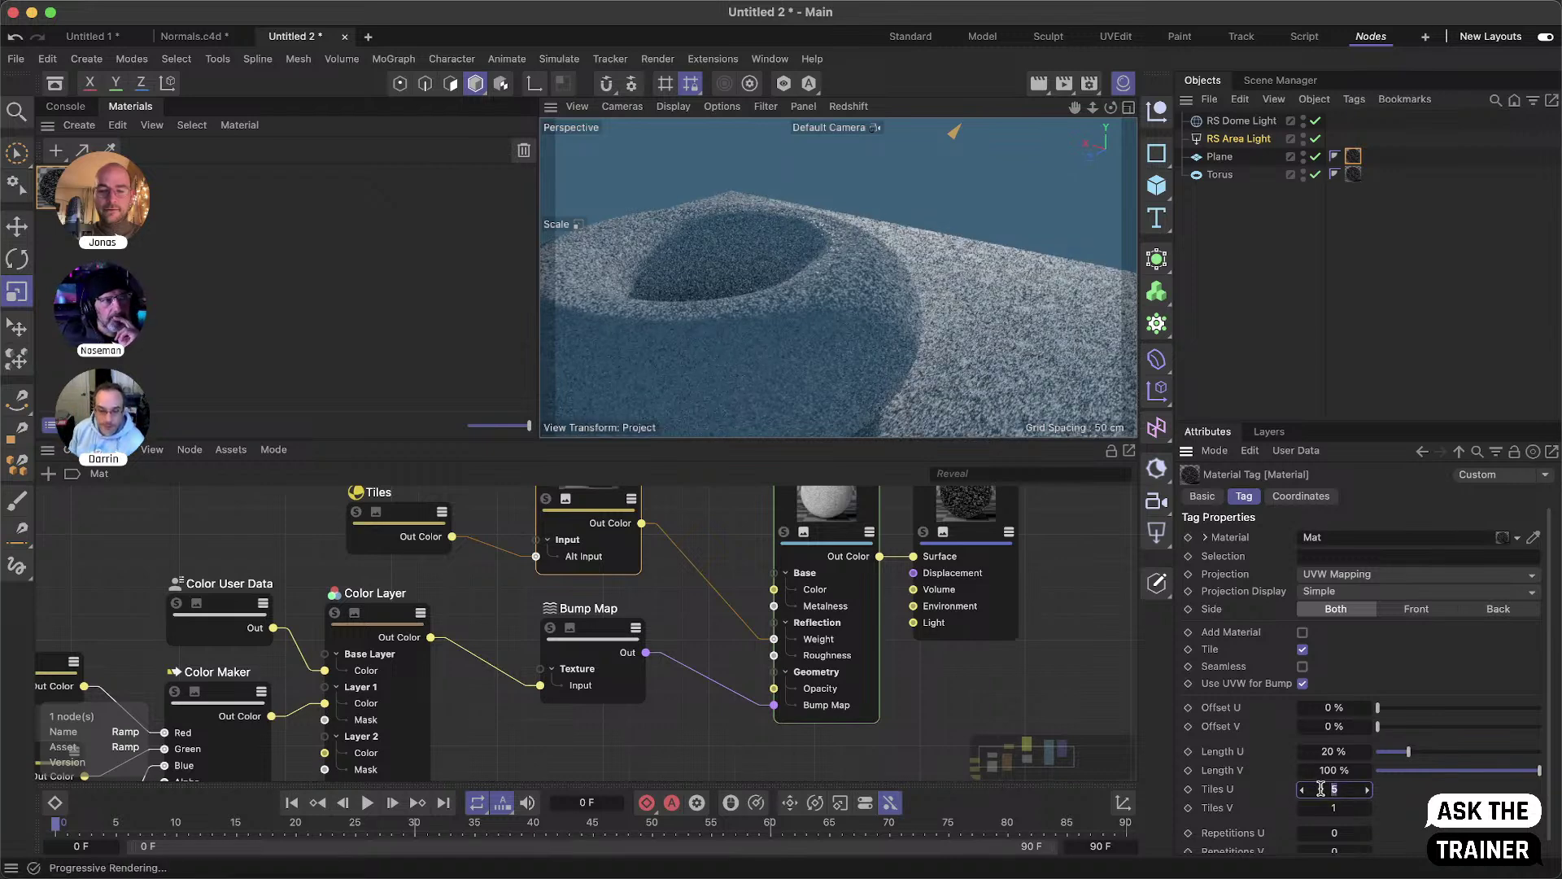
pyautogui.click(1343, 808)
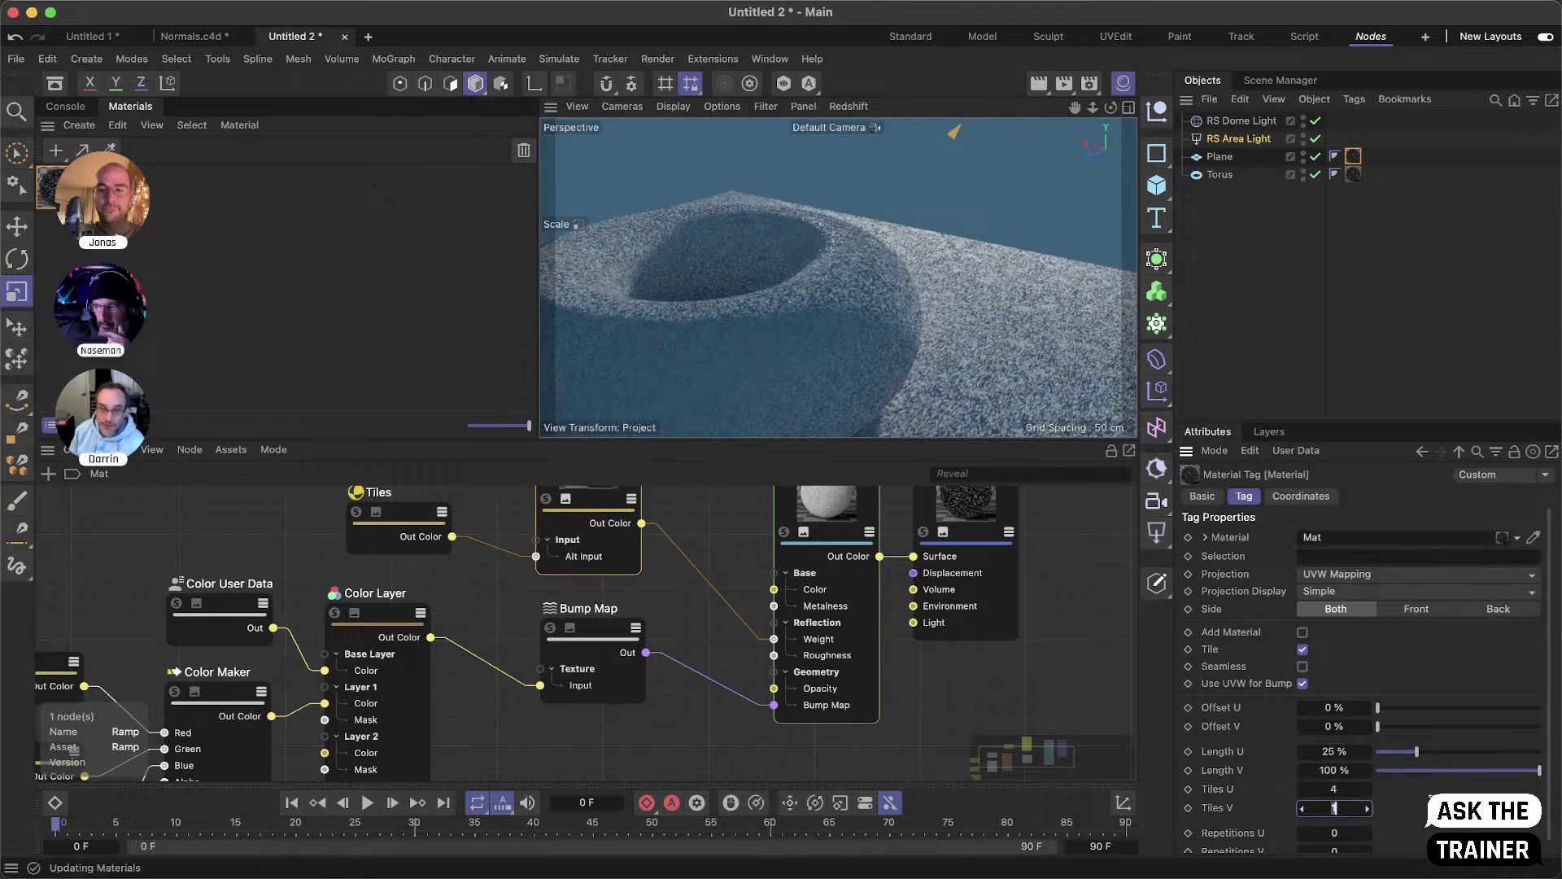
pyautogui.write('4')
pyautogui.press('Return')
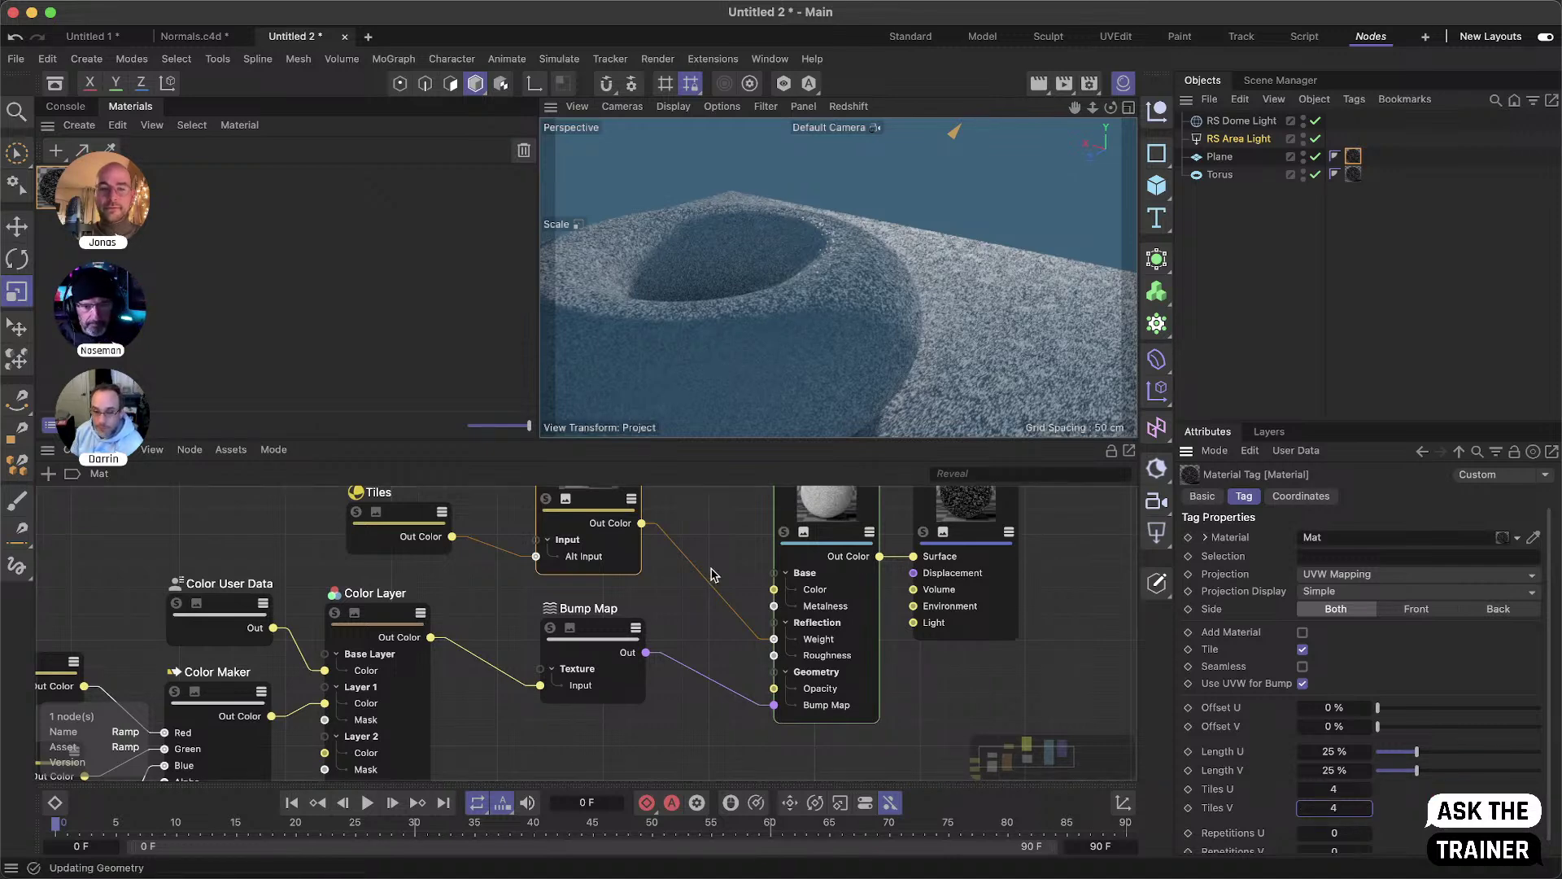
# - Change the RS Standard material's Diffuse Model to d'Eon Lambertian Spheres
pyautogui.click(868, 548)
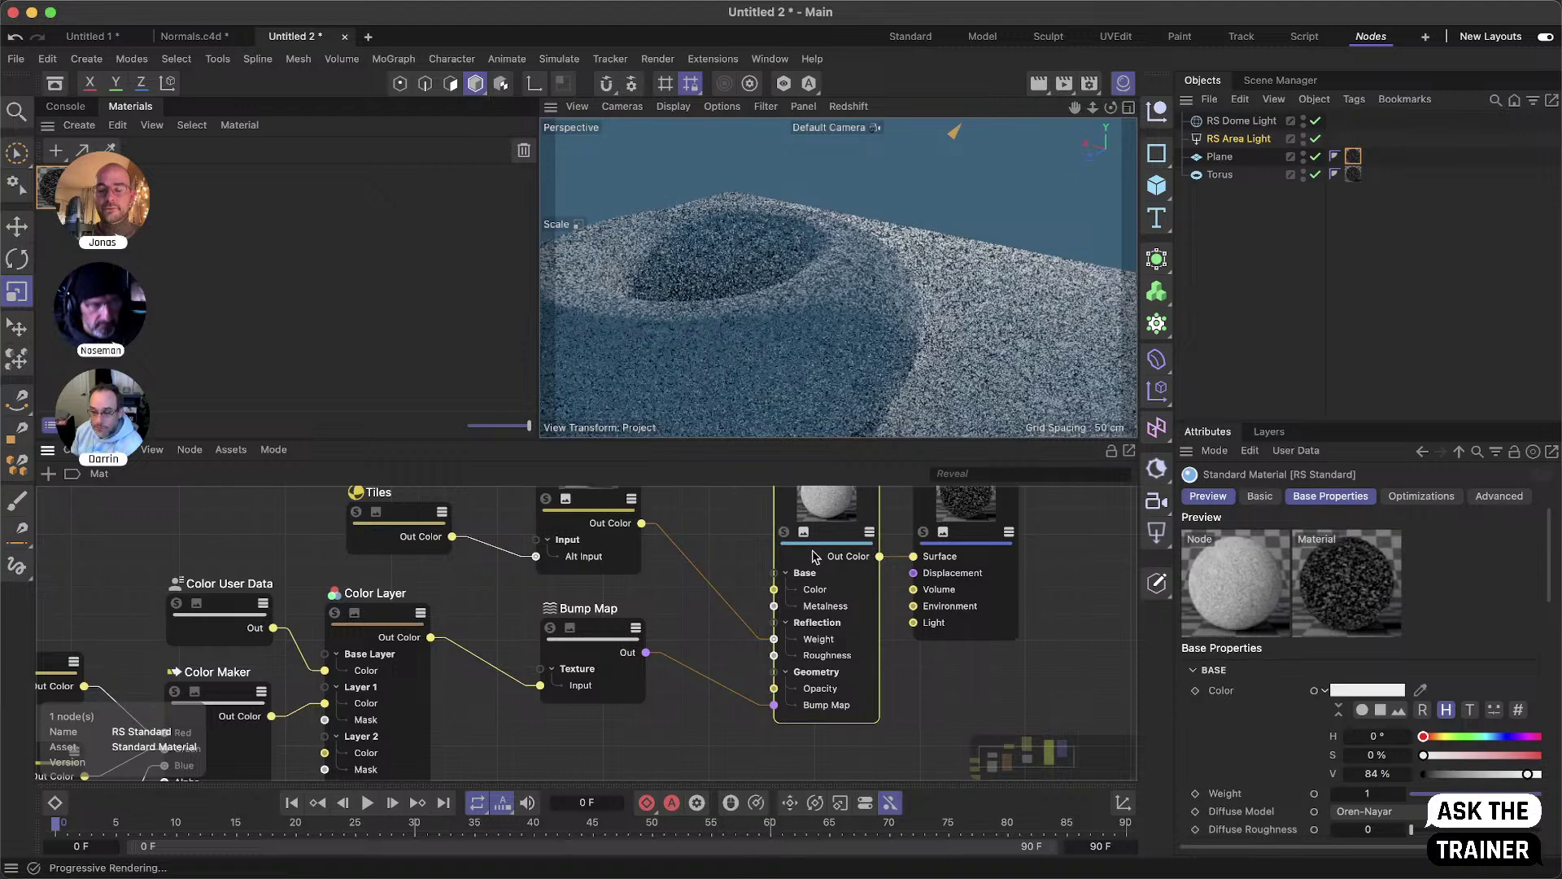
pyautogui.moveTo(832, 539); pyautogui.dragTo(832, 542)
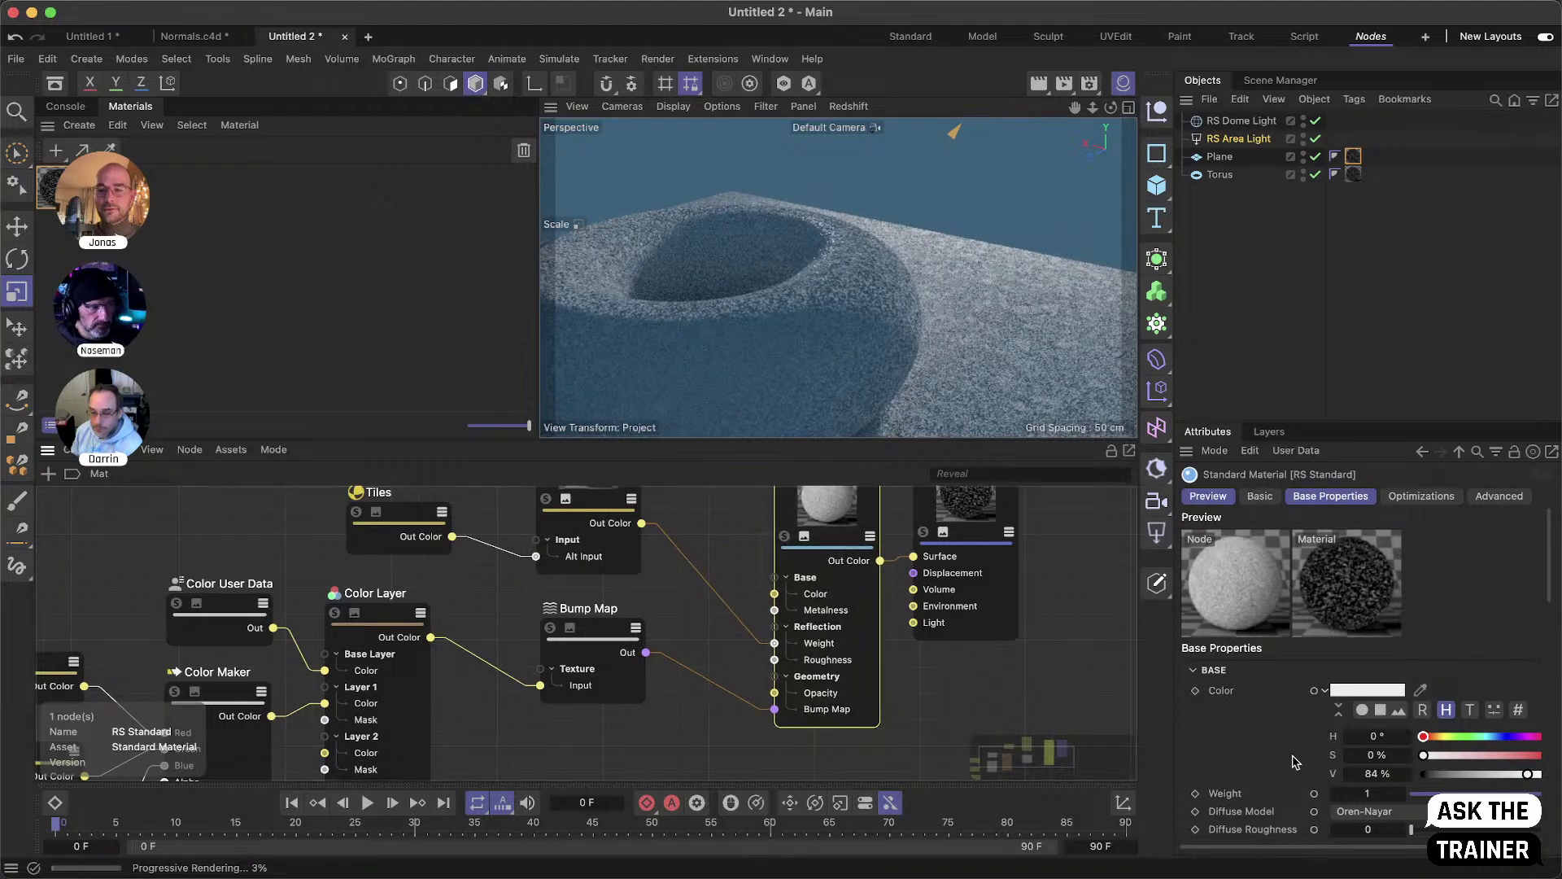
pyautogui.click(1374, 812)
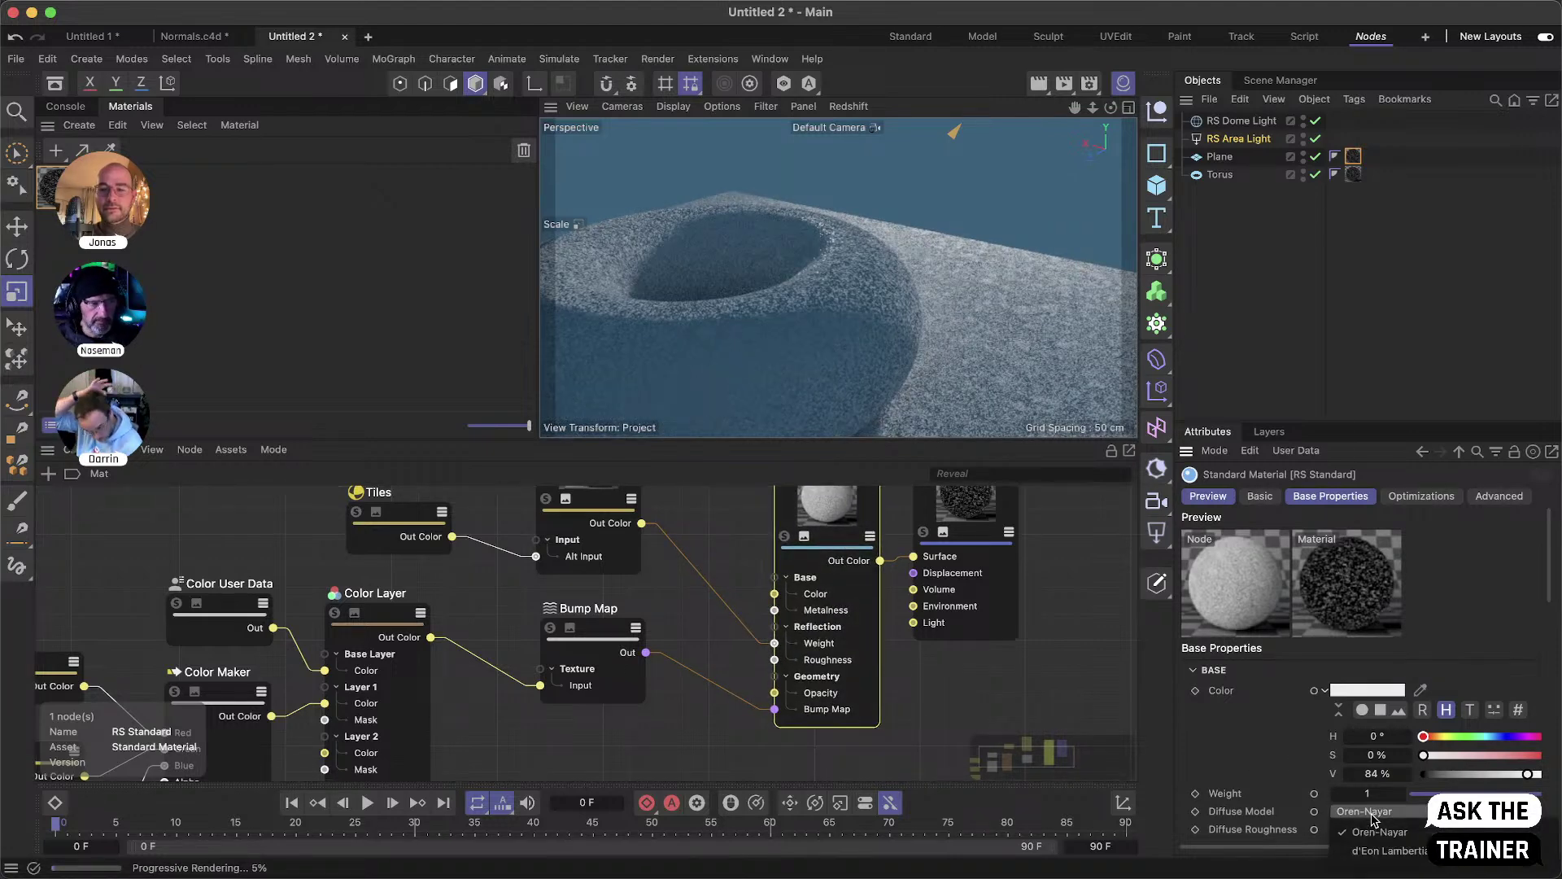
pyautogui.click(1389, 850)
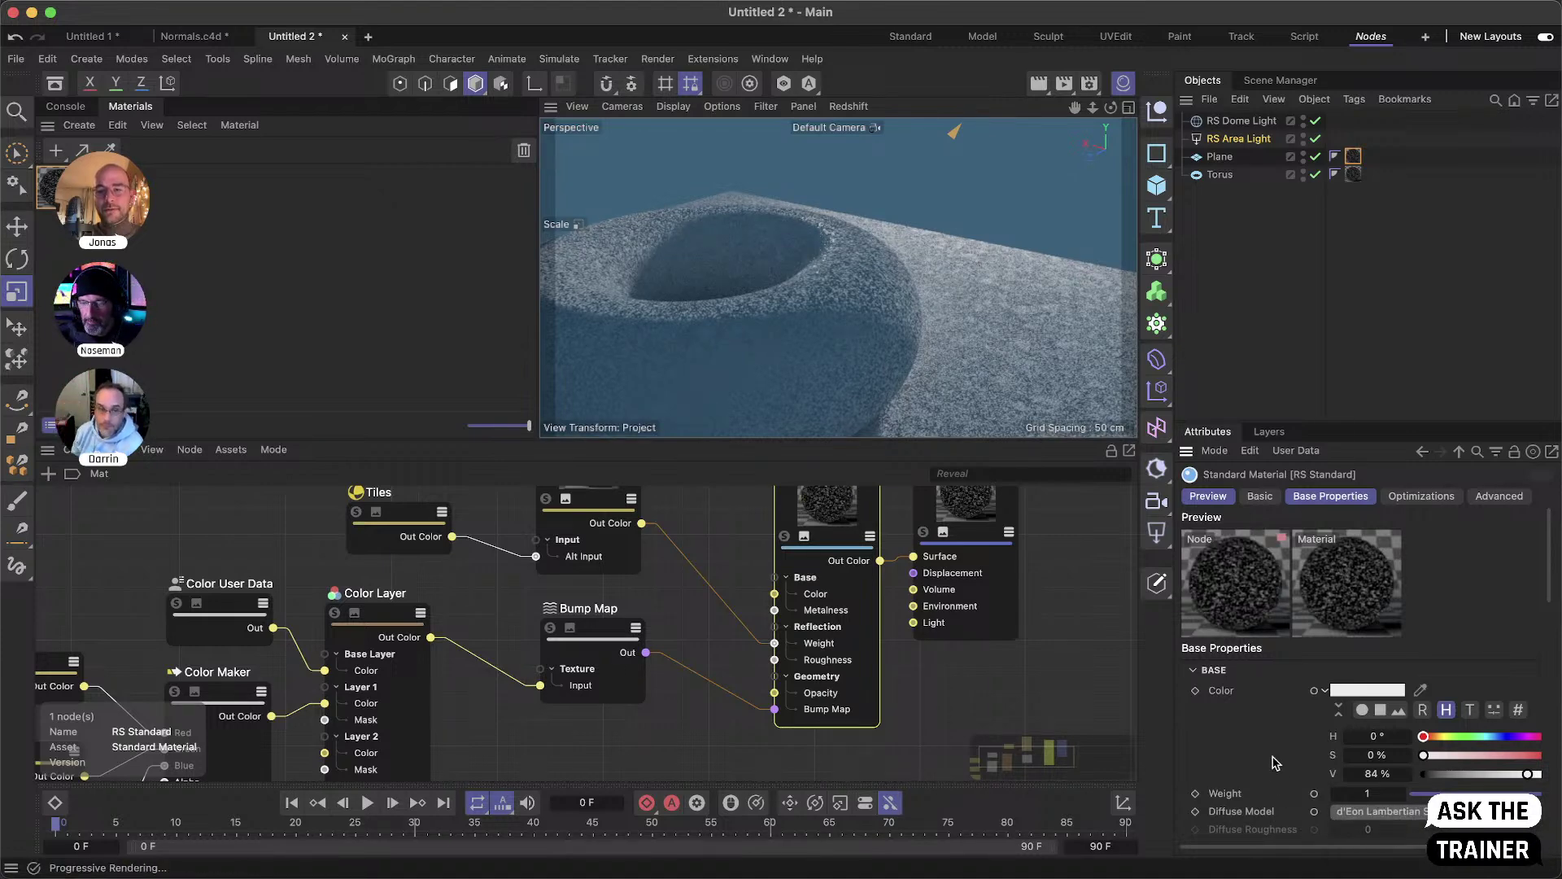
# - Give the RS Standard material a subsurface Weight of about 0.51 and a light blue subsurface Color with 202° hue and 40% saturation
pyautogui.scroll(-10, 1278, 754)
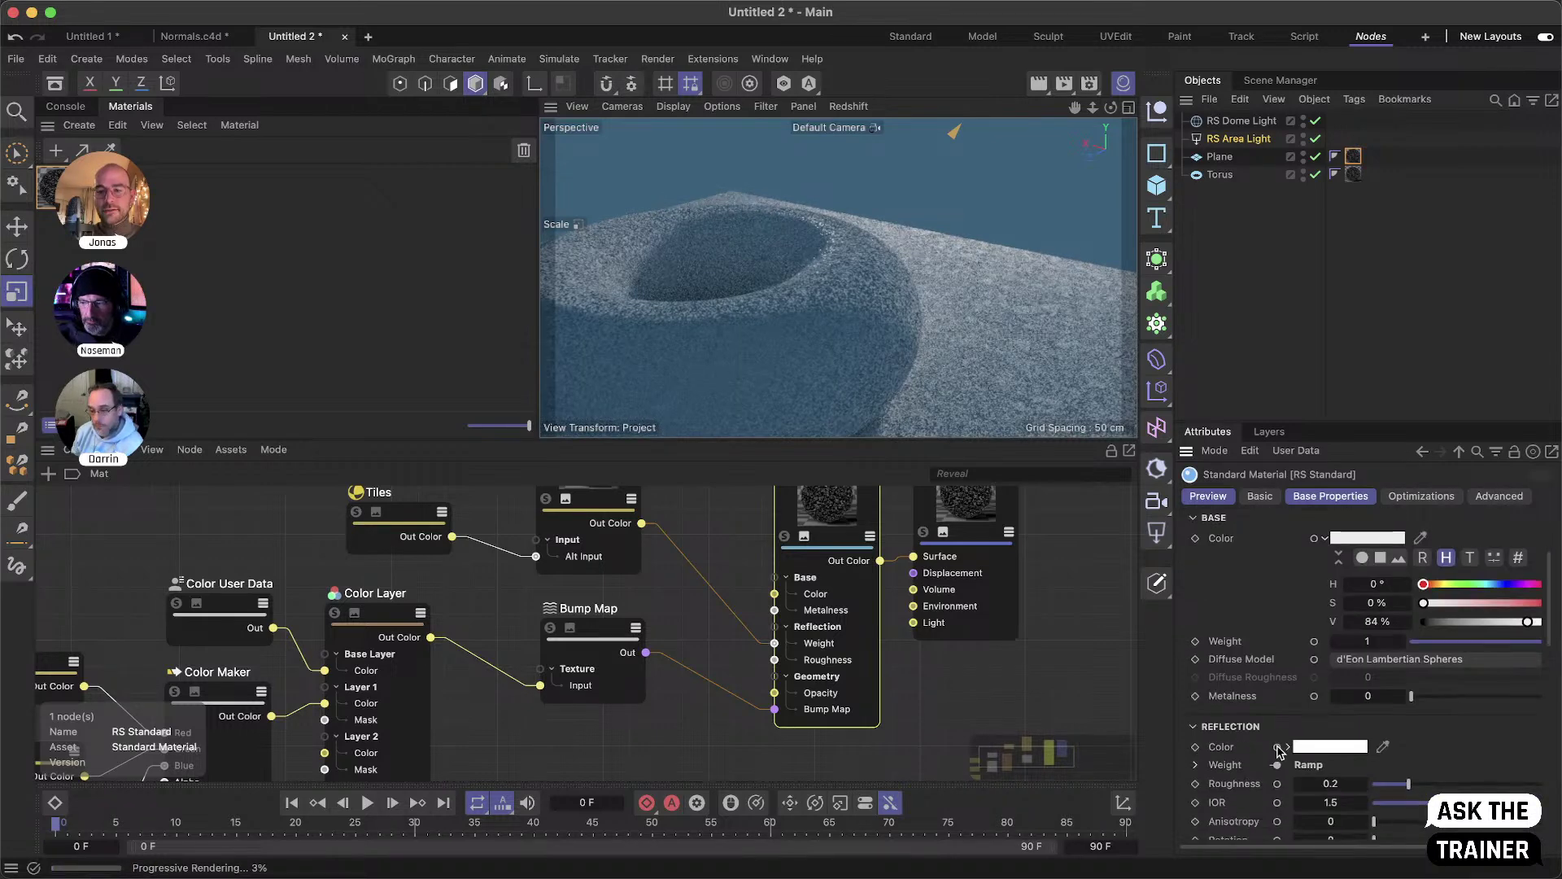
pyautogui.scroll(-5, 1263, 753)
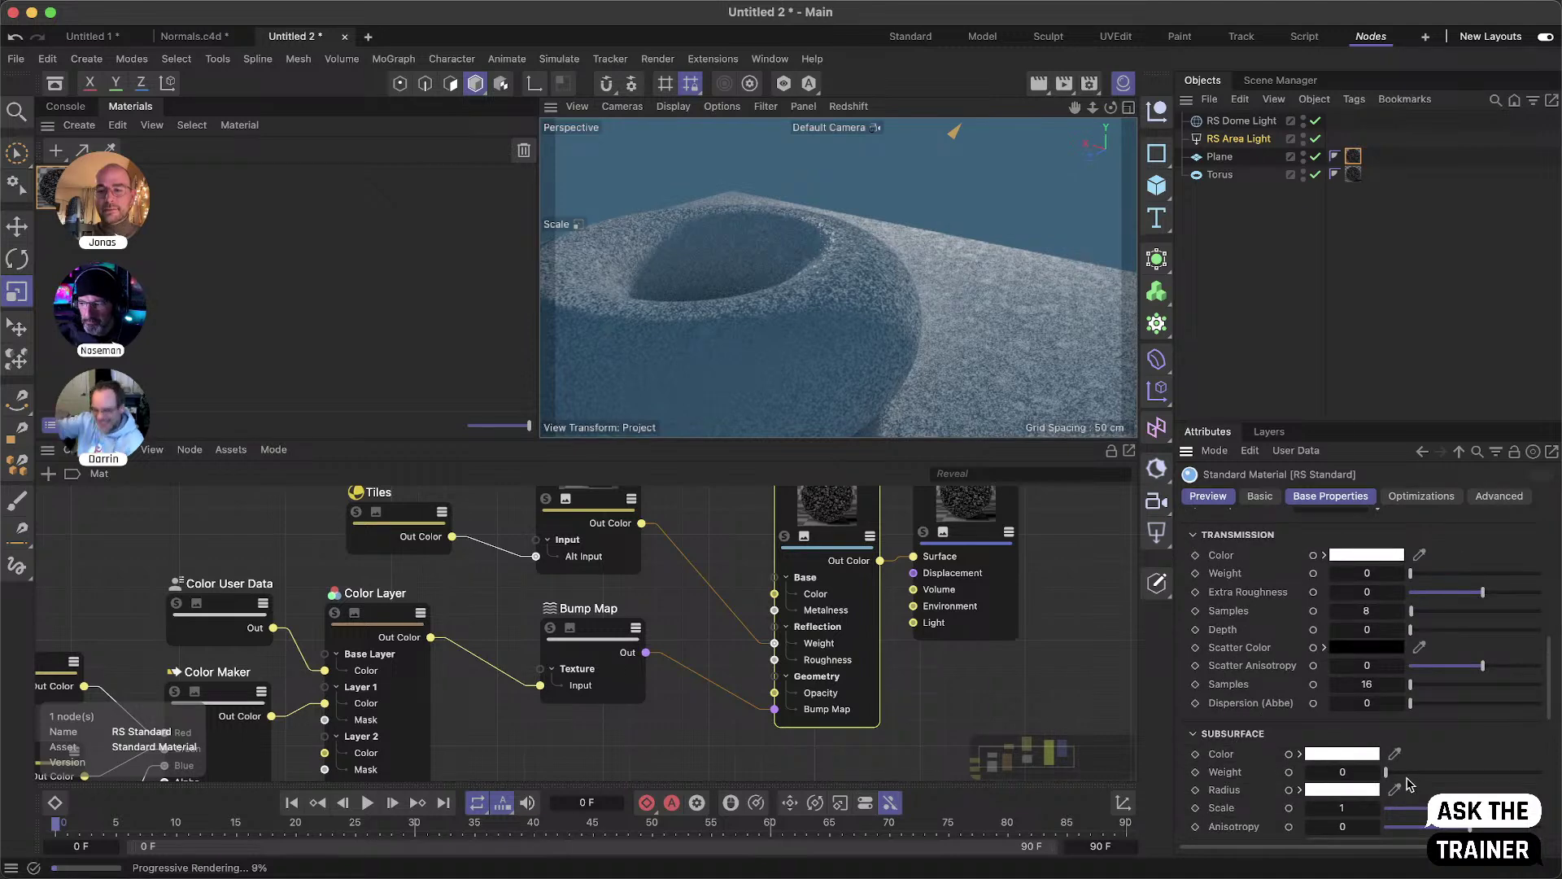
pyautogui.click(1457, 772)
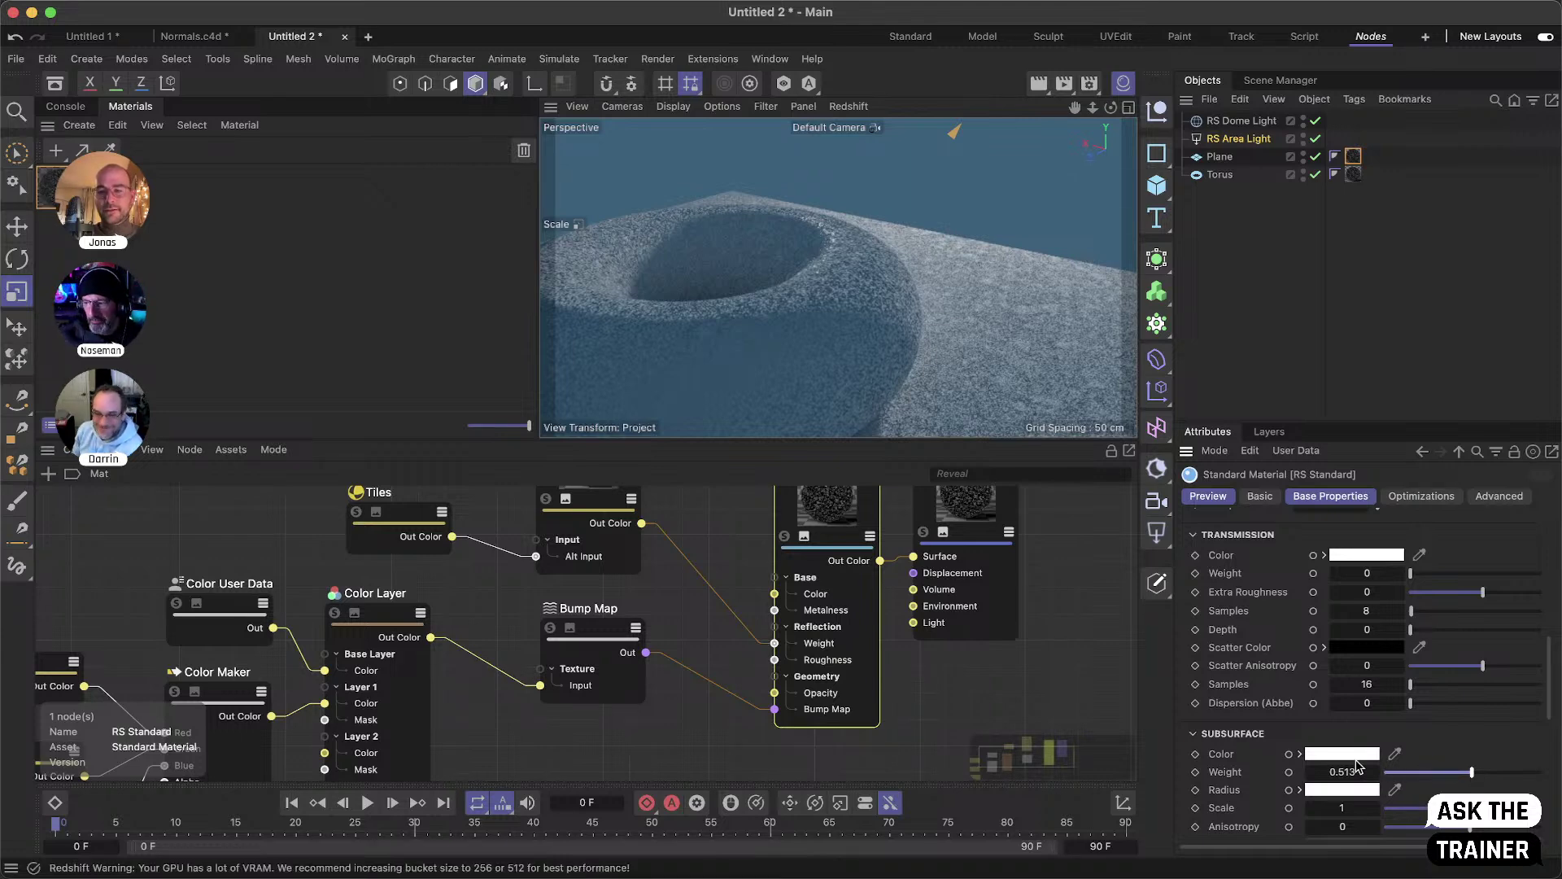
pyautogui.click(1300, 754)
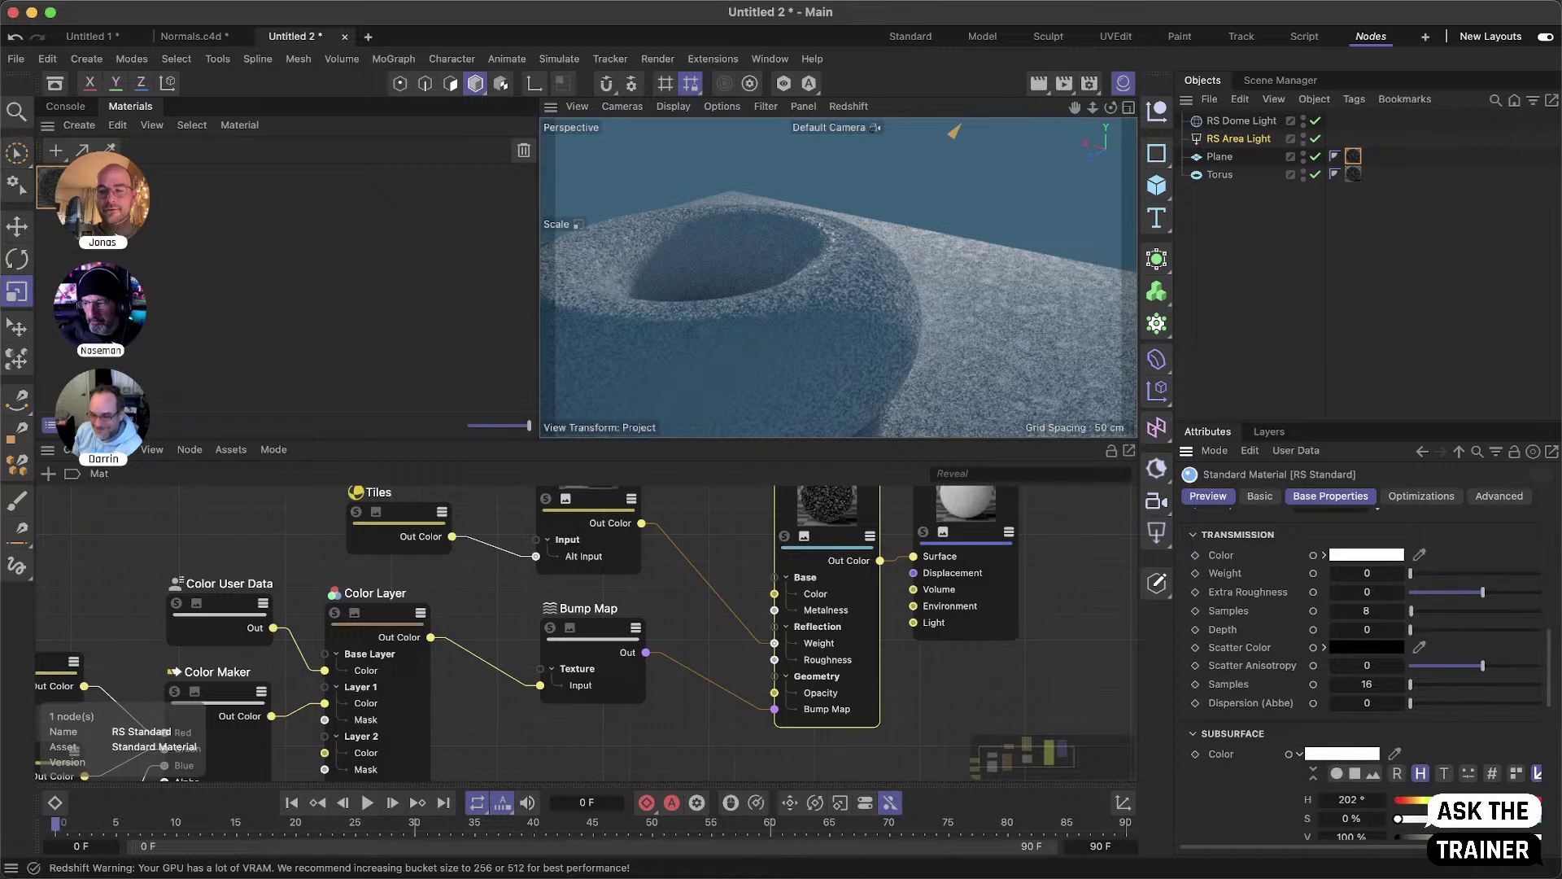
pyautogui.moveTo(1437, 823); pyautogui.dragTo(1451, 825)
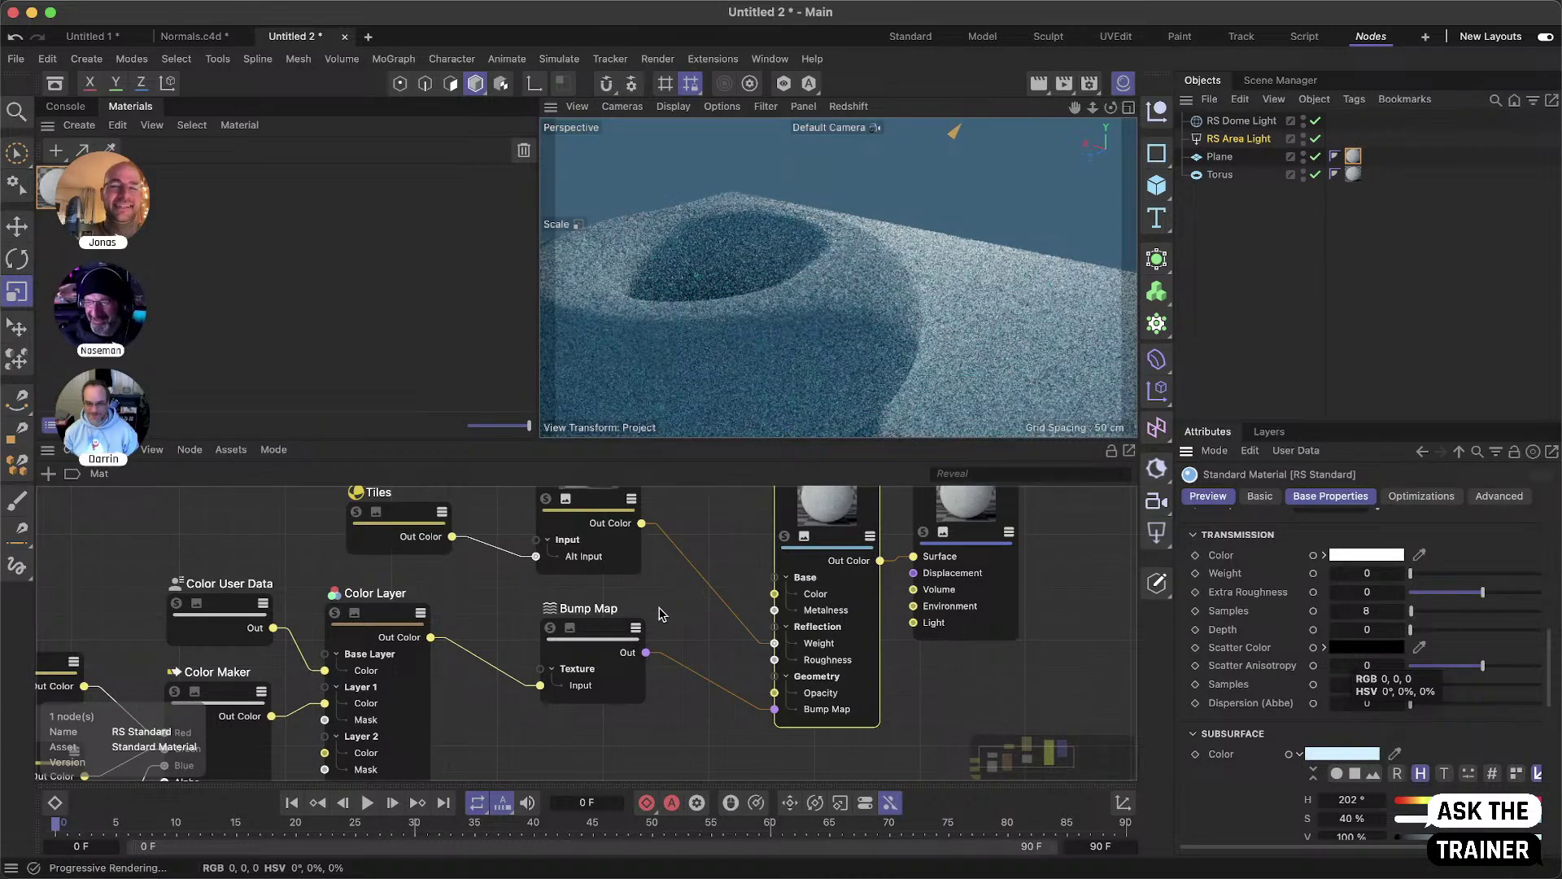
pyautogui.scroll(-3, 586, 643)
pyautogui.scroll(-2, 592, 645)
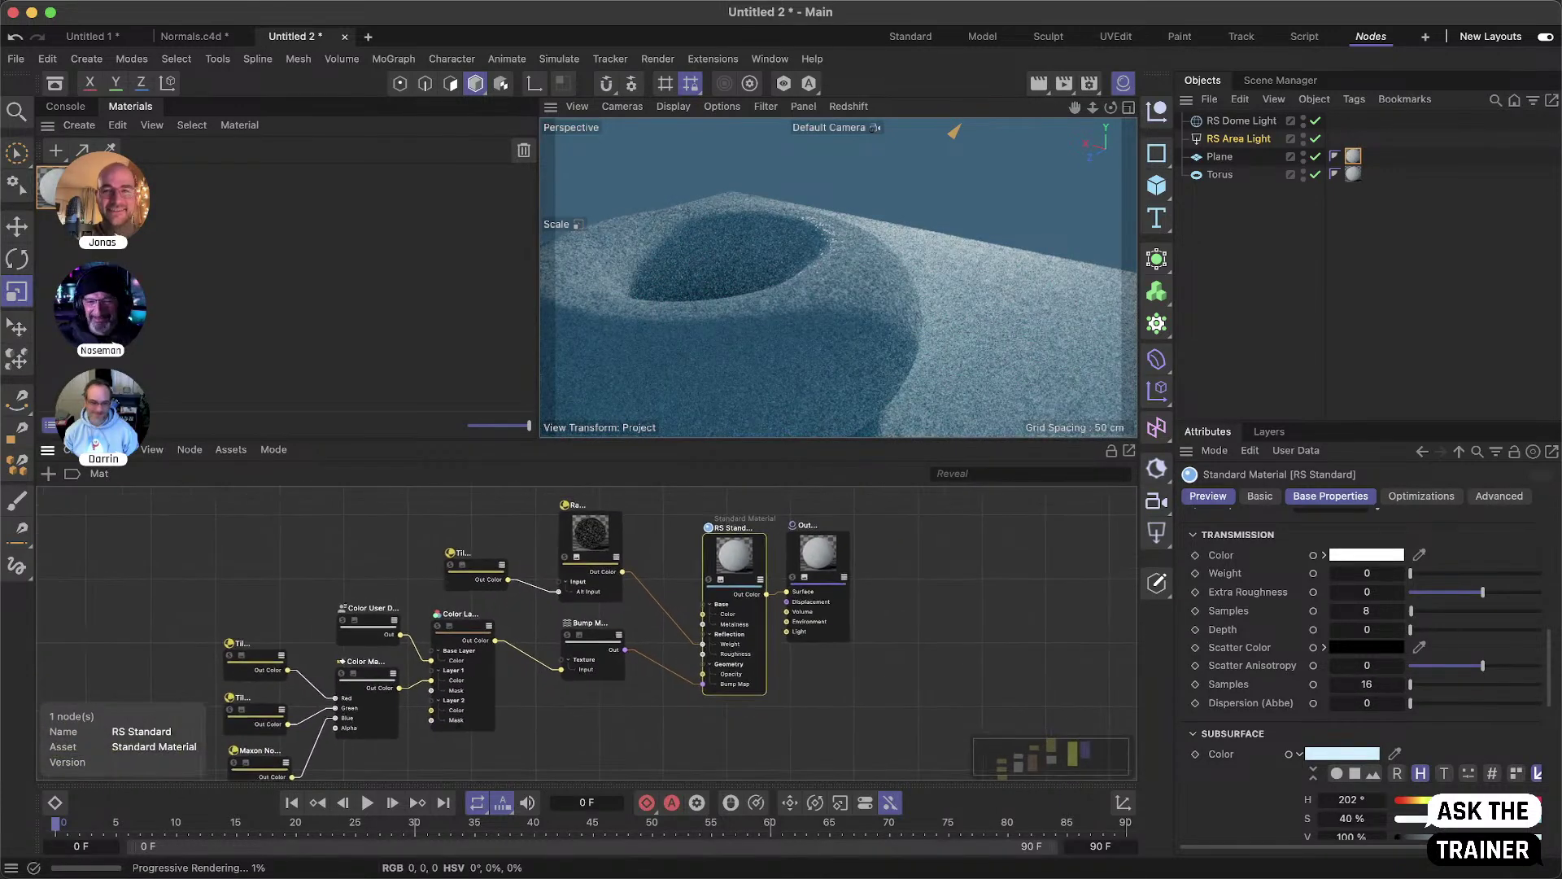
pyautogui.scroll(1, 592, 646)
pyautogui.scroll(-1, 591, 645)
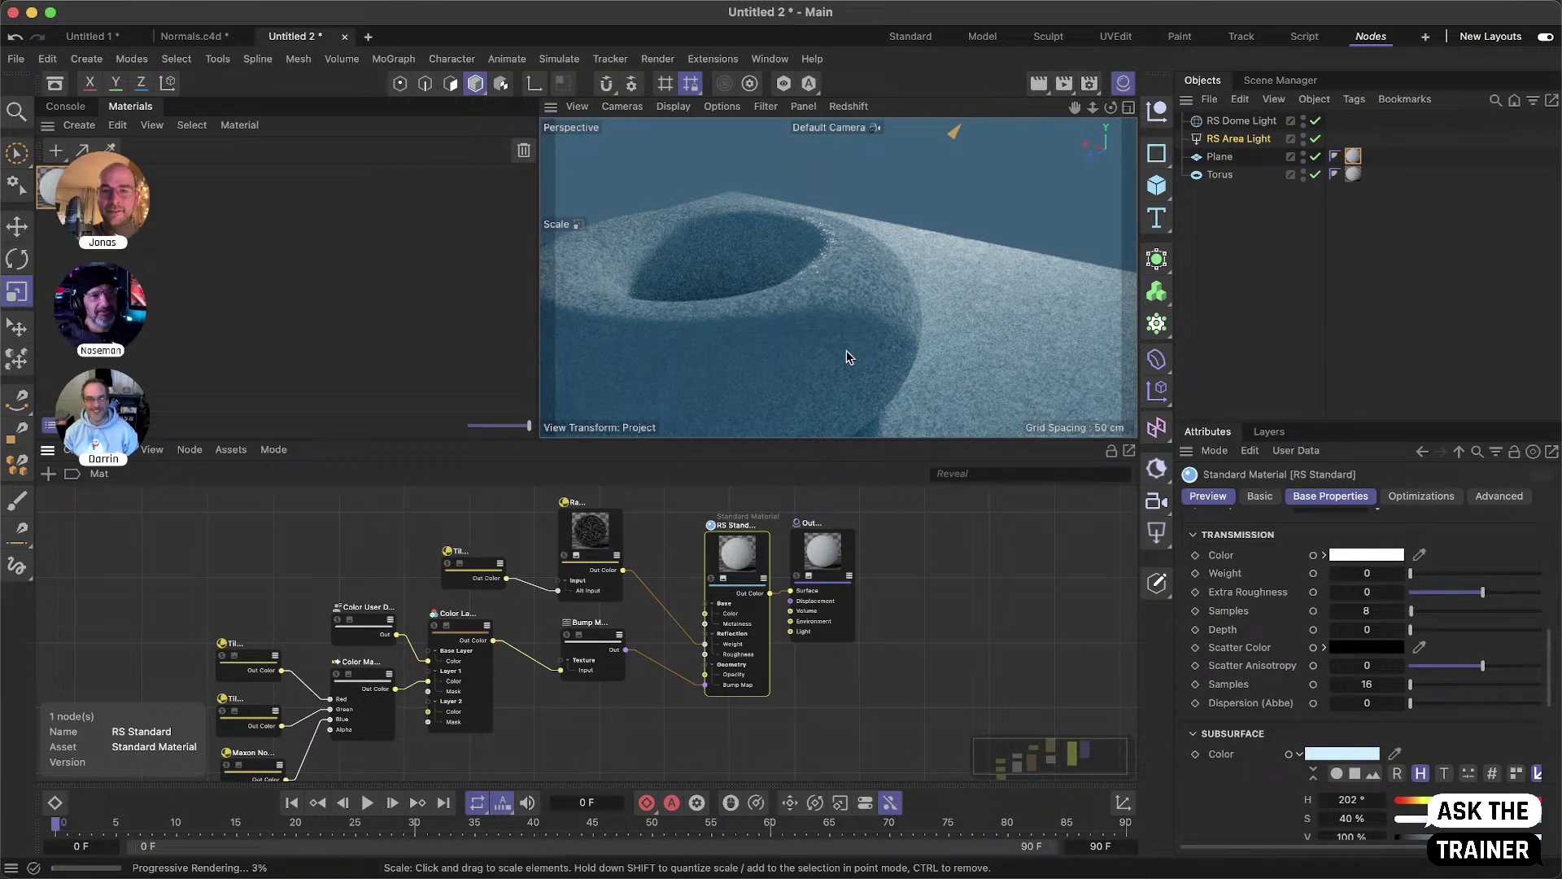
# - Add a Target tag to the RS Area Light and set the Torus as its Target Object
pyautogui.rightClick(1229, 139)
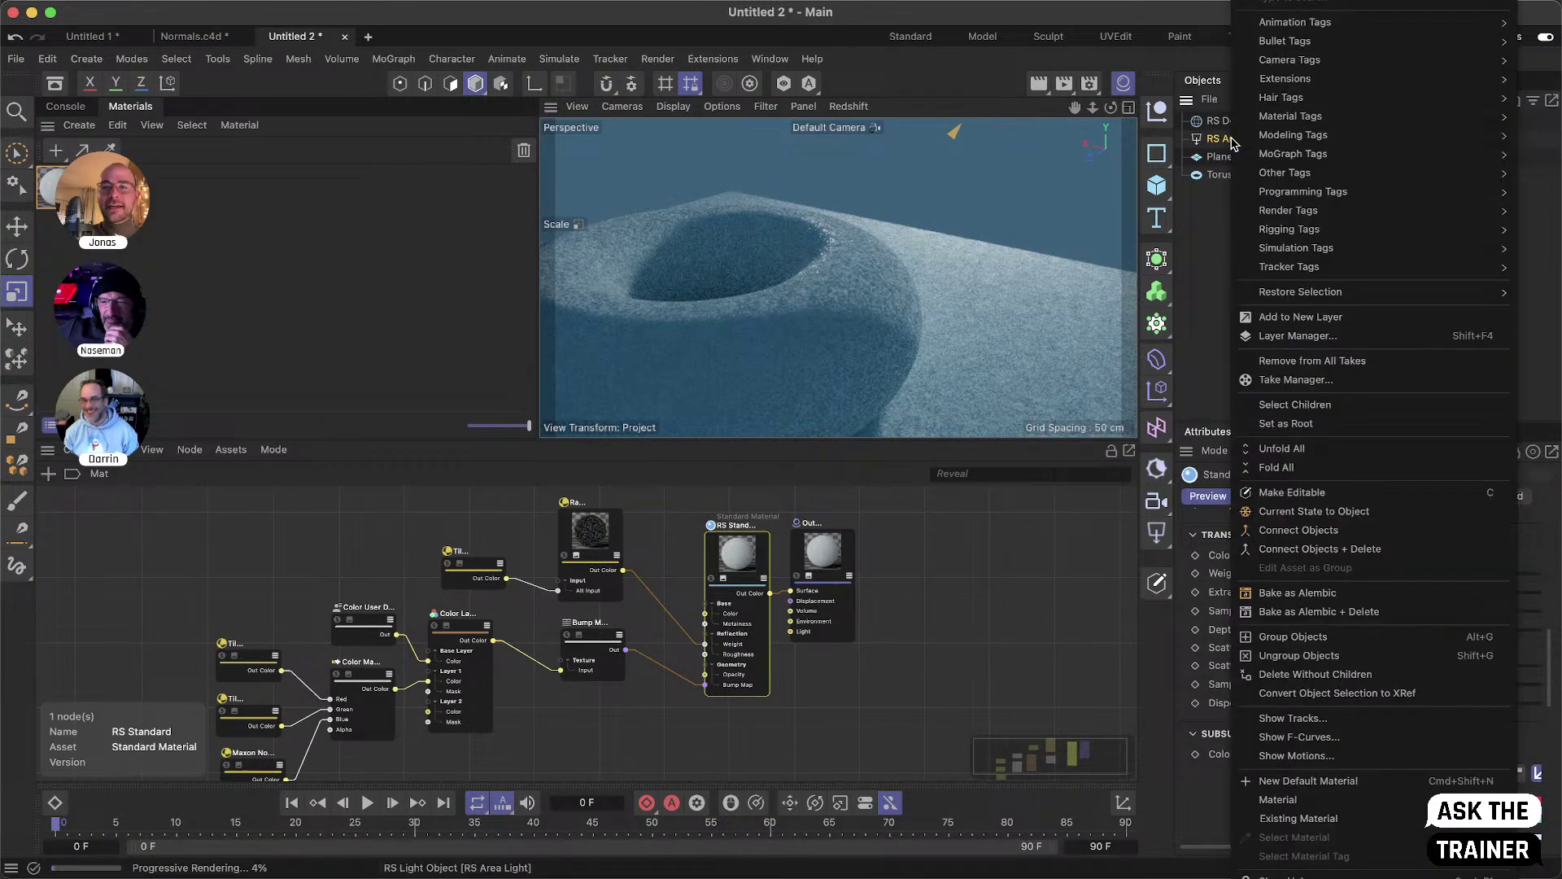
pyautogui.moveTo(1321, 231)
pyautogui.moveTo(1280, 22)
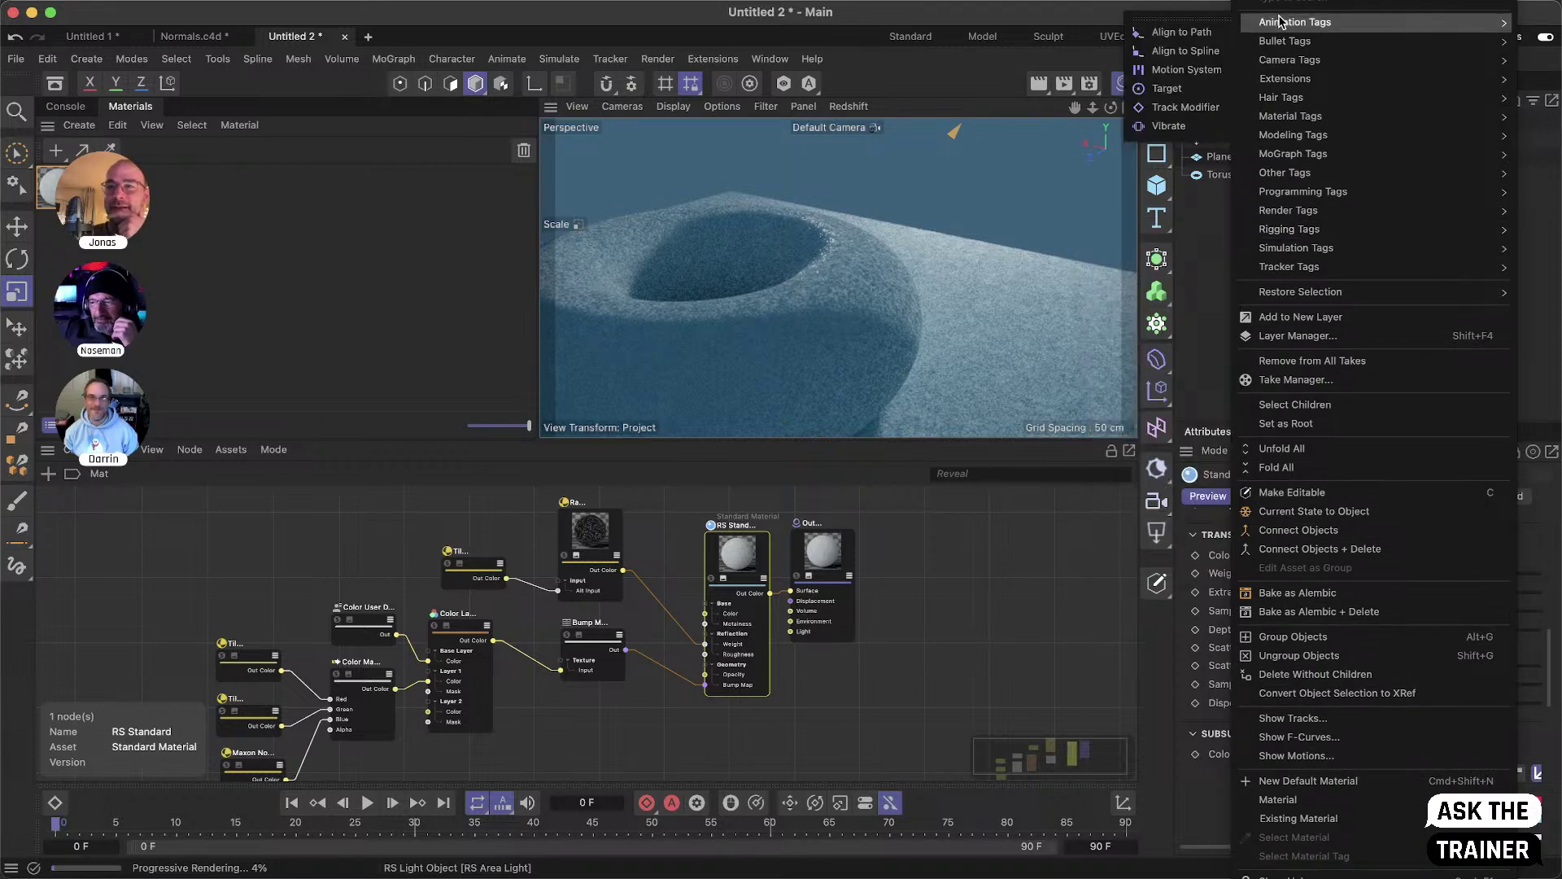
pyautogui.click(1165, 90)
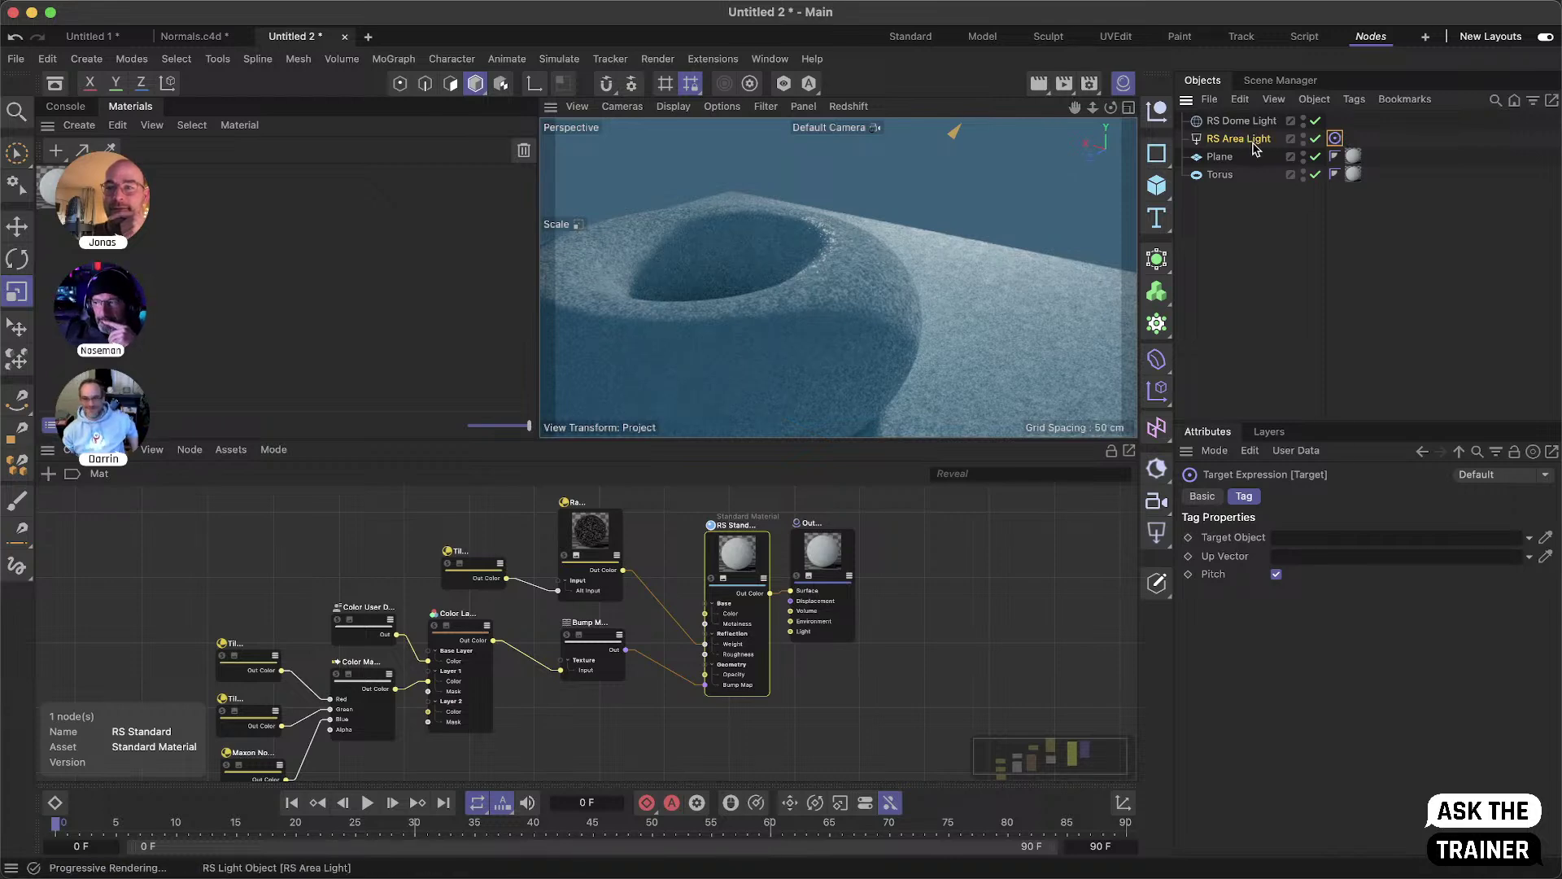
pyautogui.moveTo(1220, 174); pyautogui.dragTo(1315, 537)
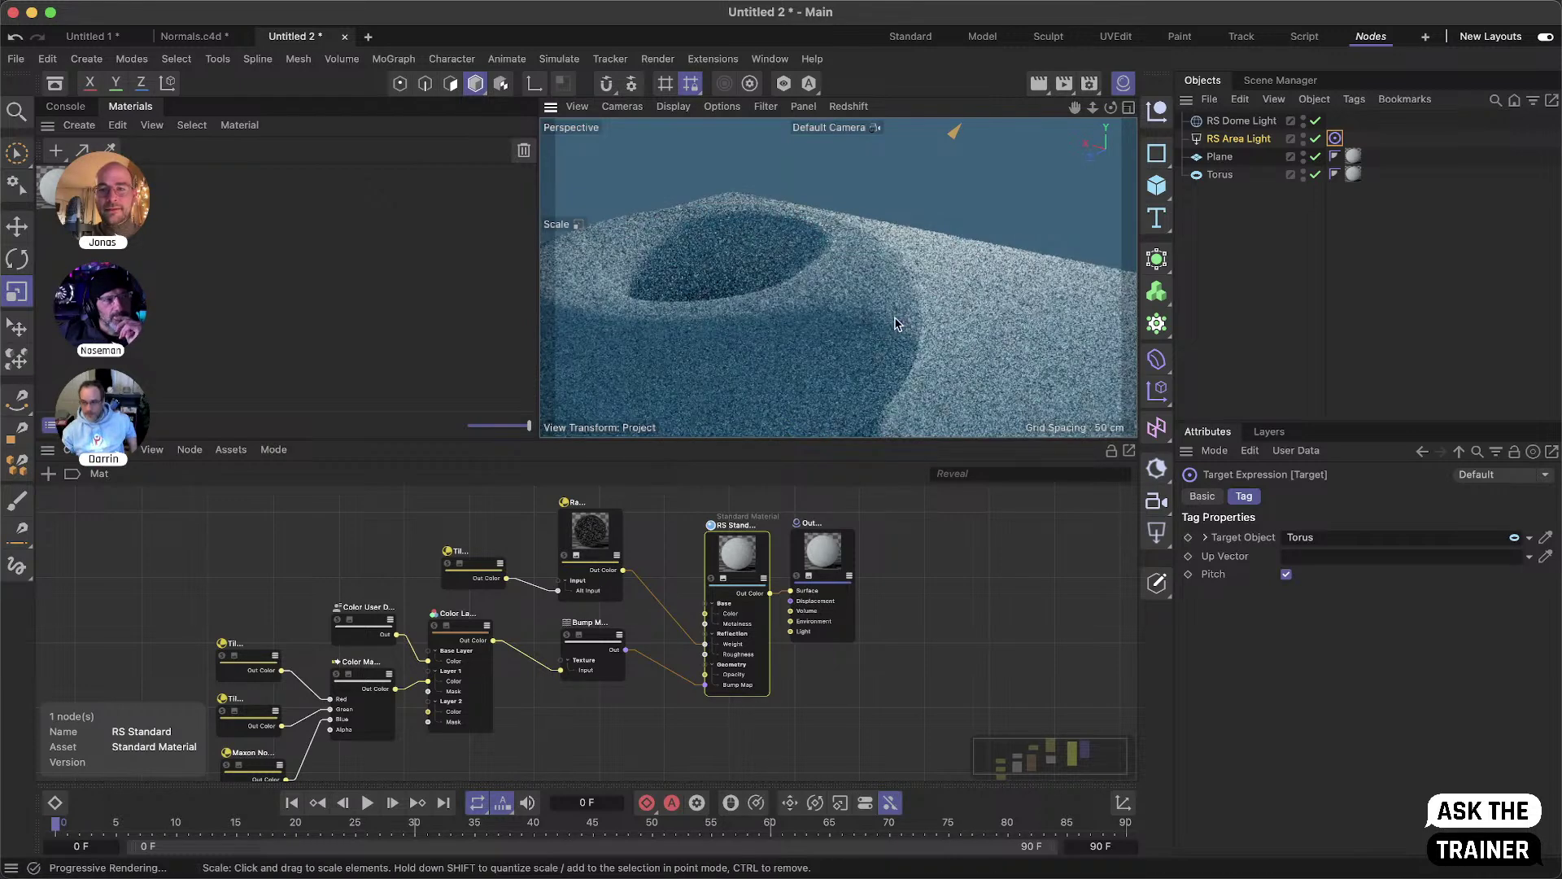
# - Duplicate the RS Area Light, place the copy beside the plane's +X edge in the Top view, and raise it slightly in the Front view
pyautogui.scroll(-10, 789, 350)
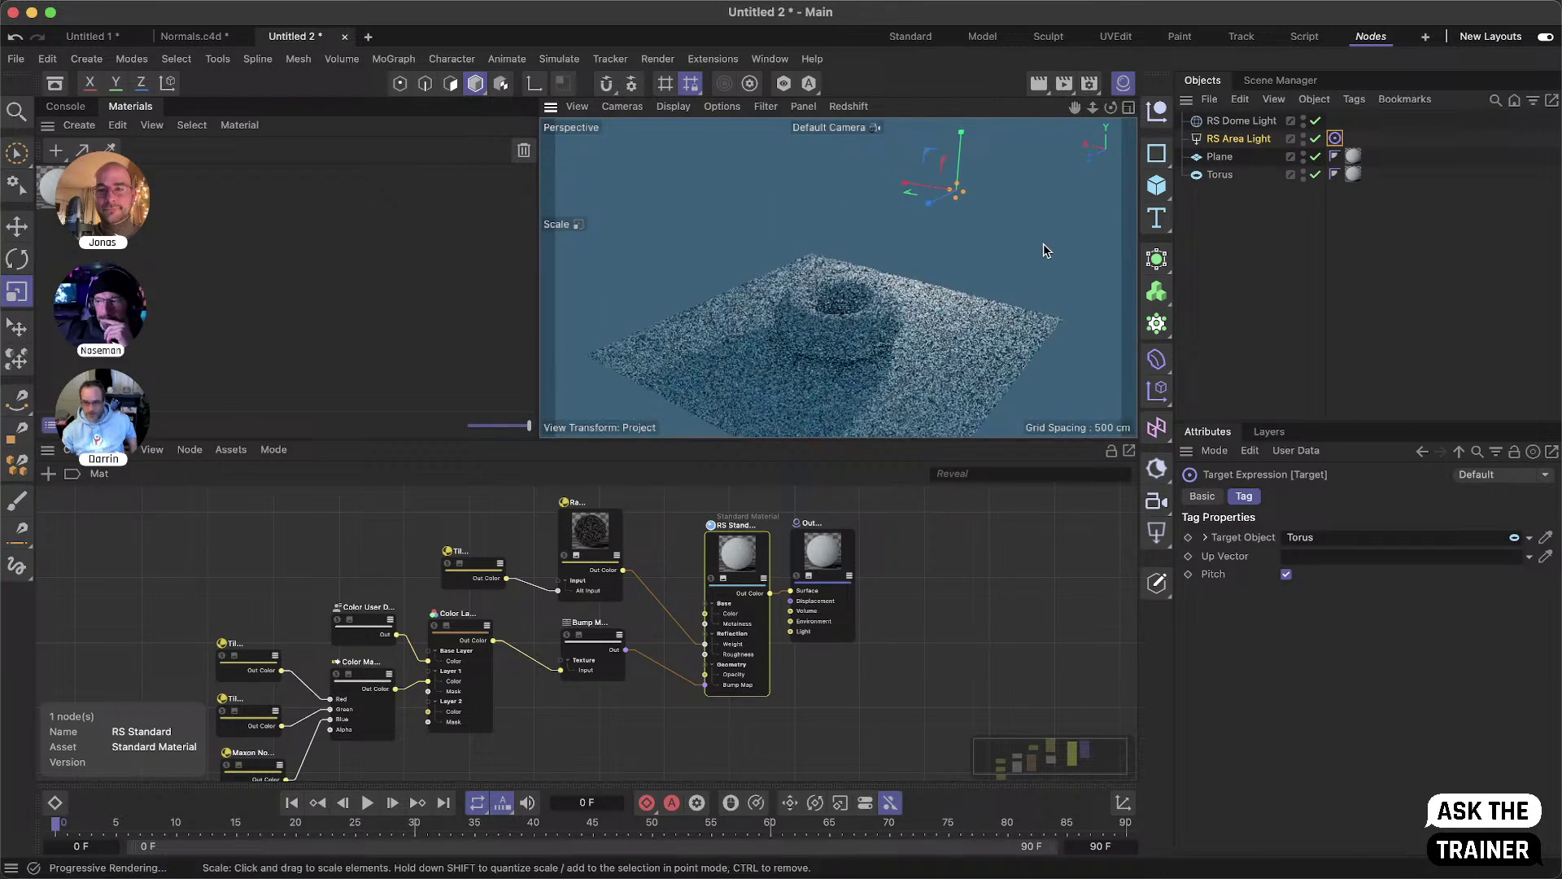
pyautogui.click(956, 199)
pyautogui.middleClick(1009, 233)
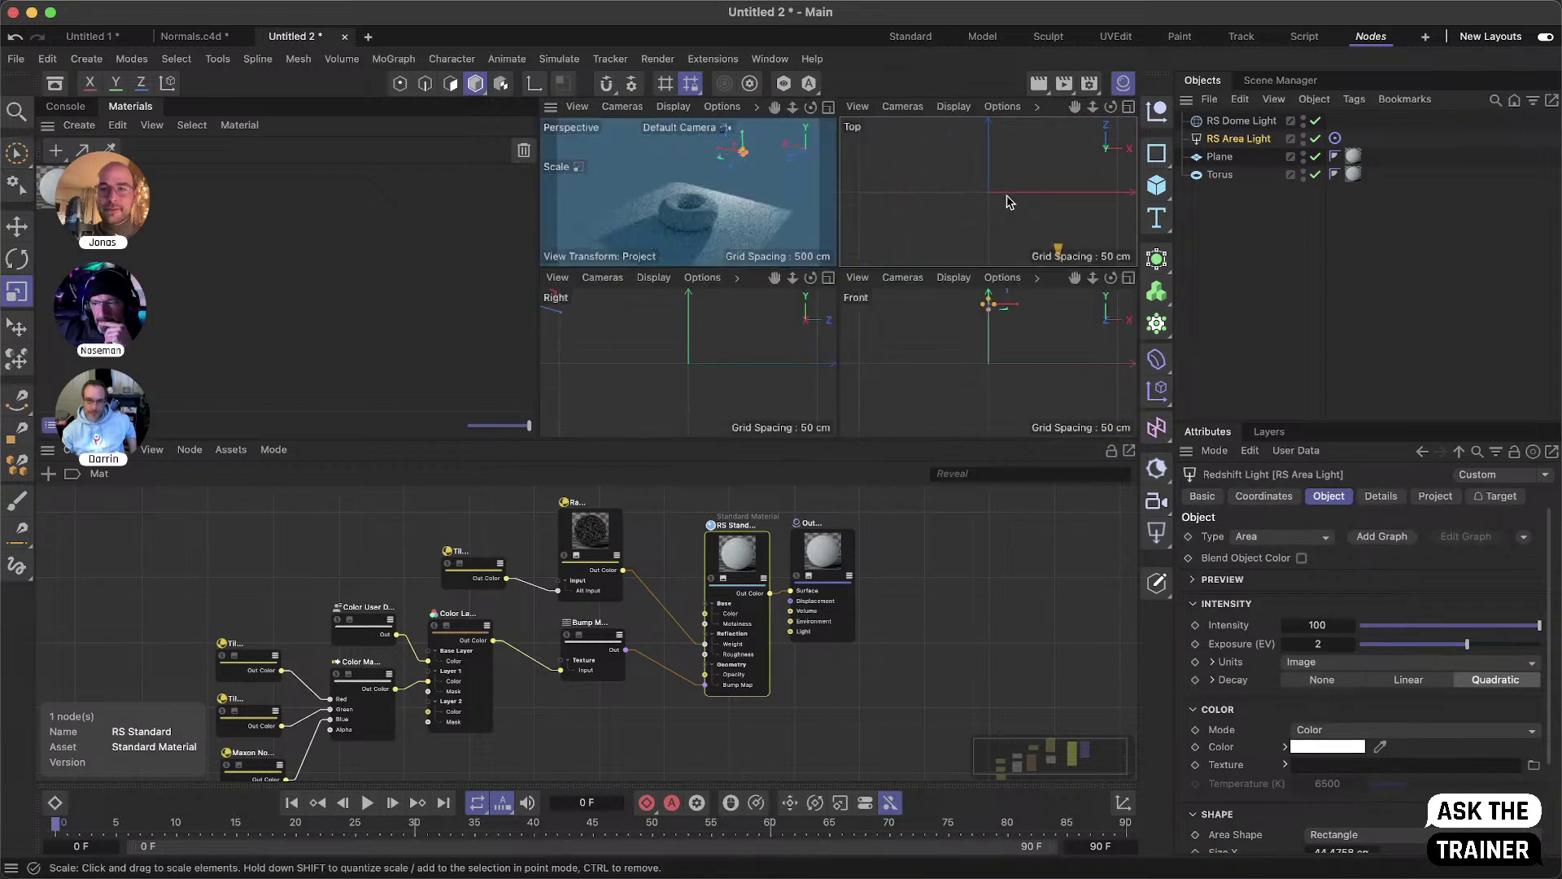
pyautogui.scroll(-5, 952, 232)
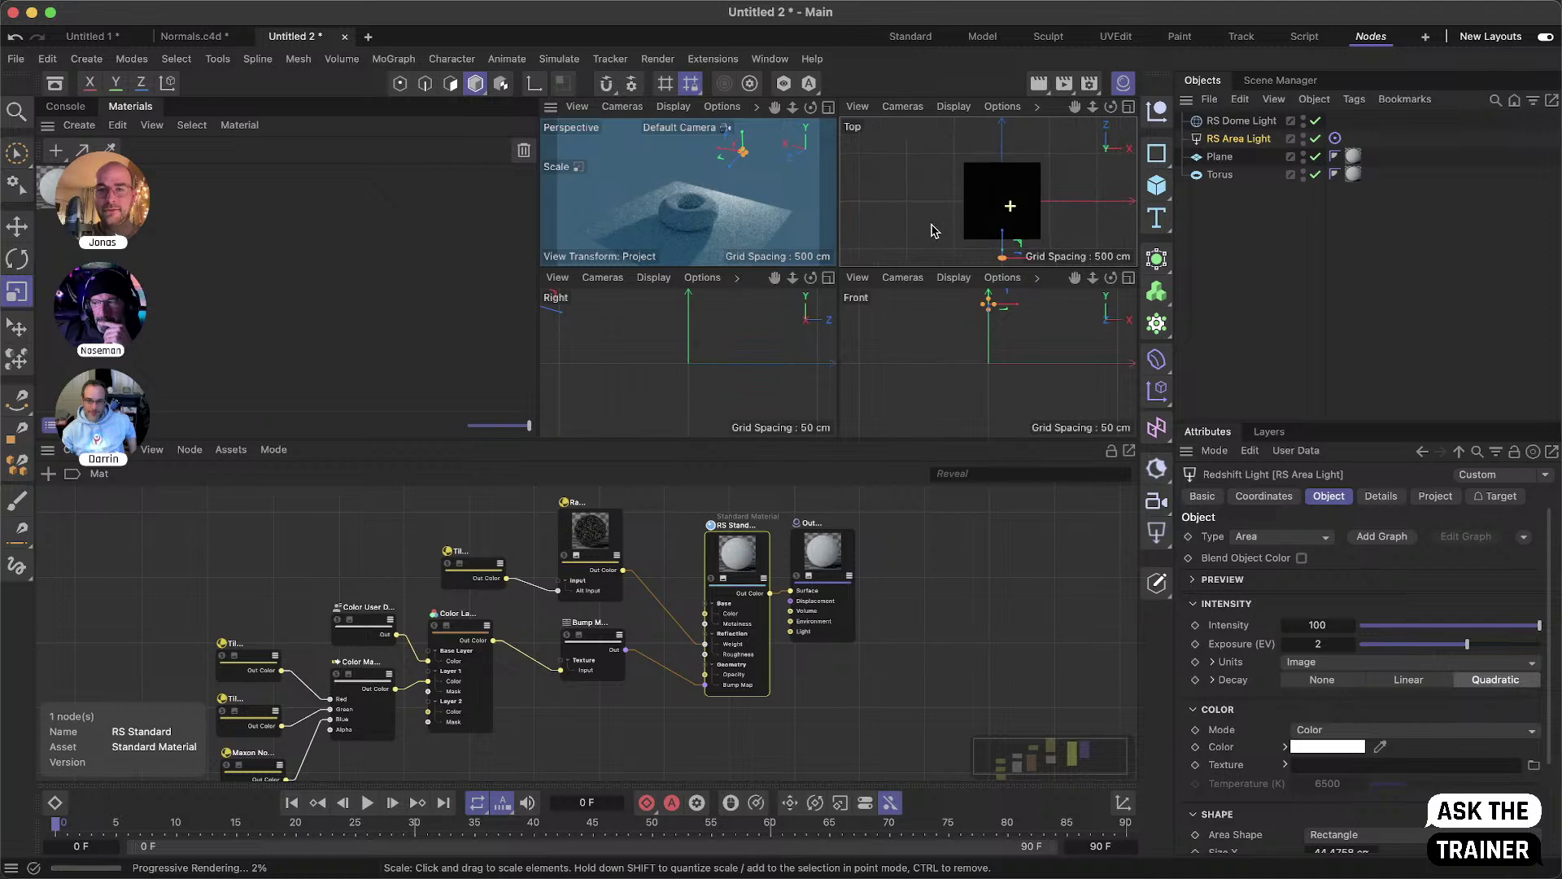
pyautogui.press('e')
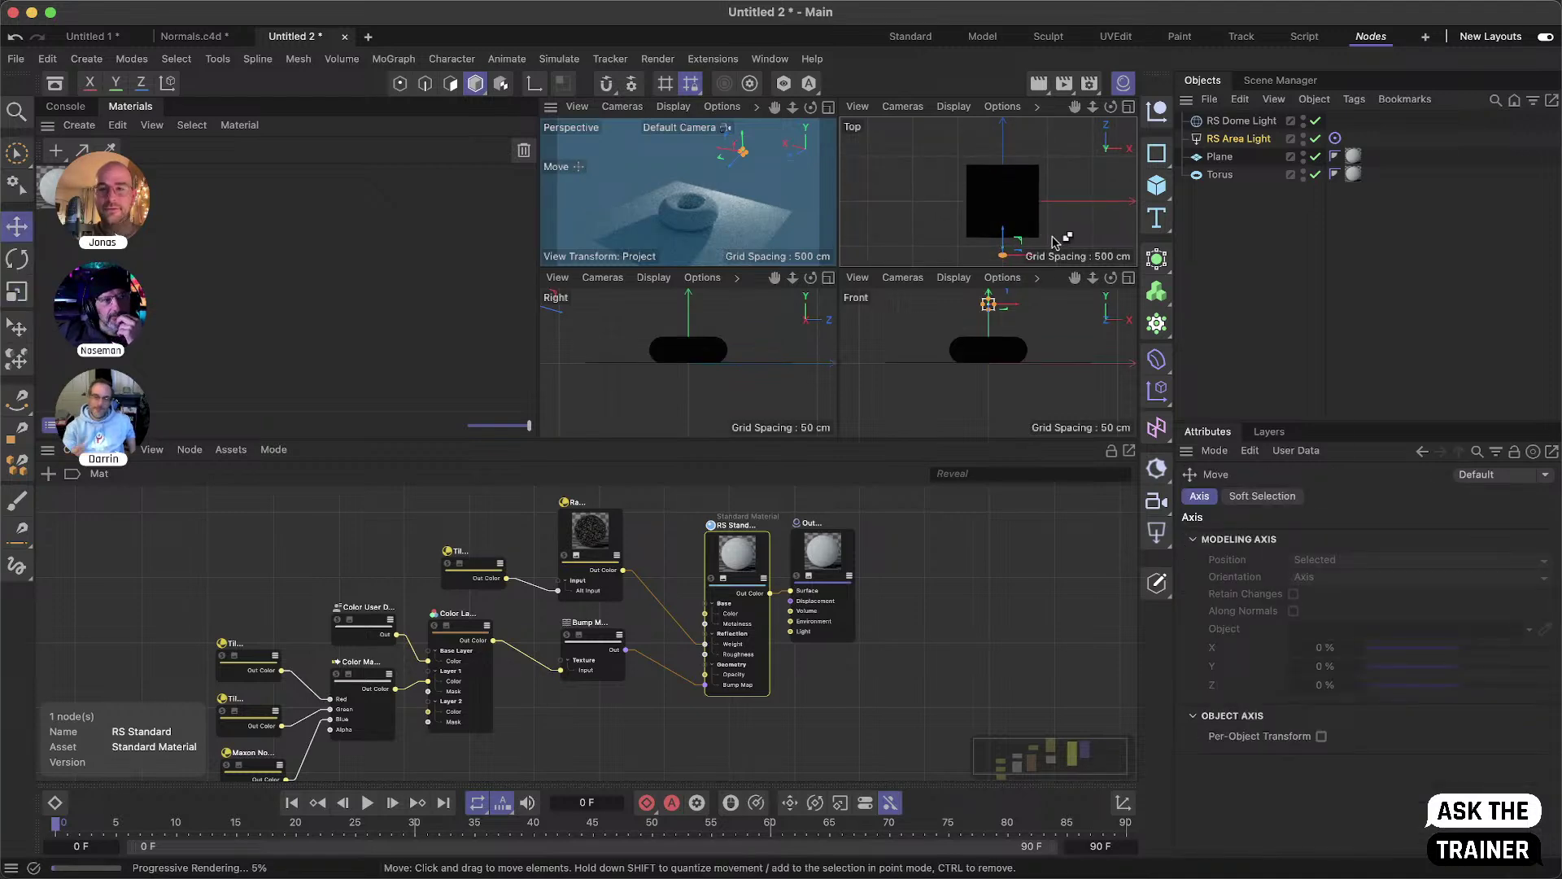
pyautogui.moveTo(1054, 241); pyautogui.dragTo(1100, 177)
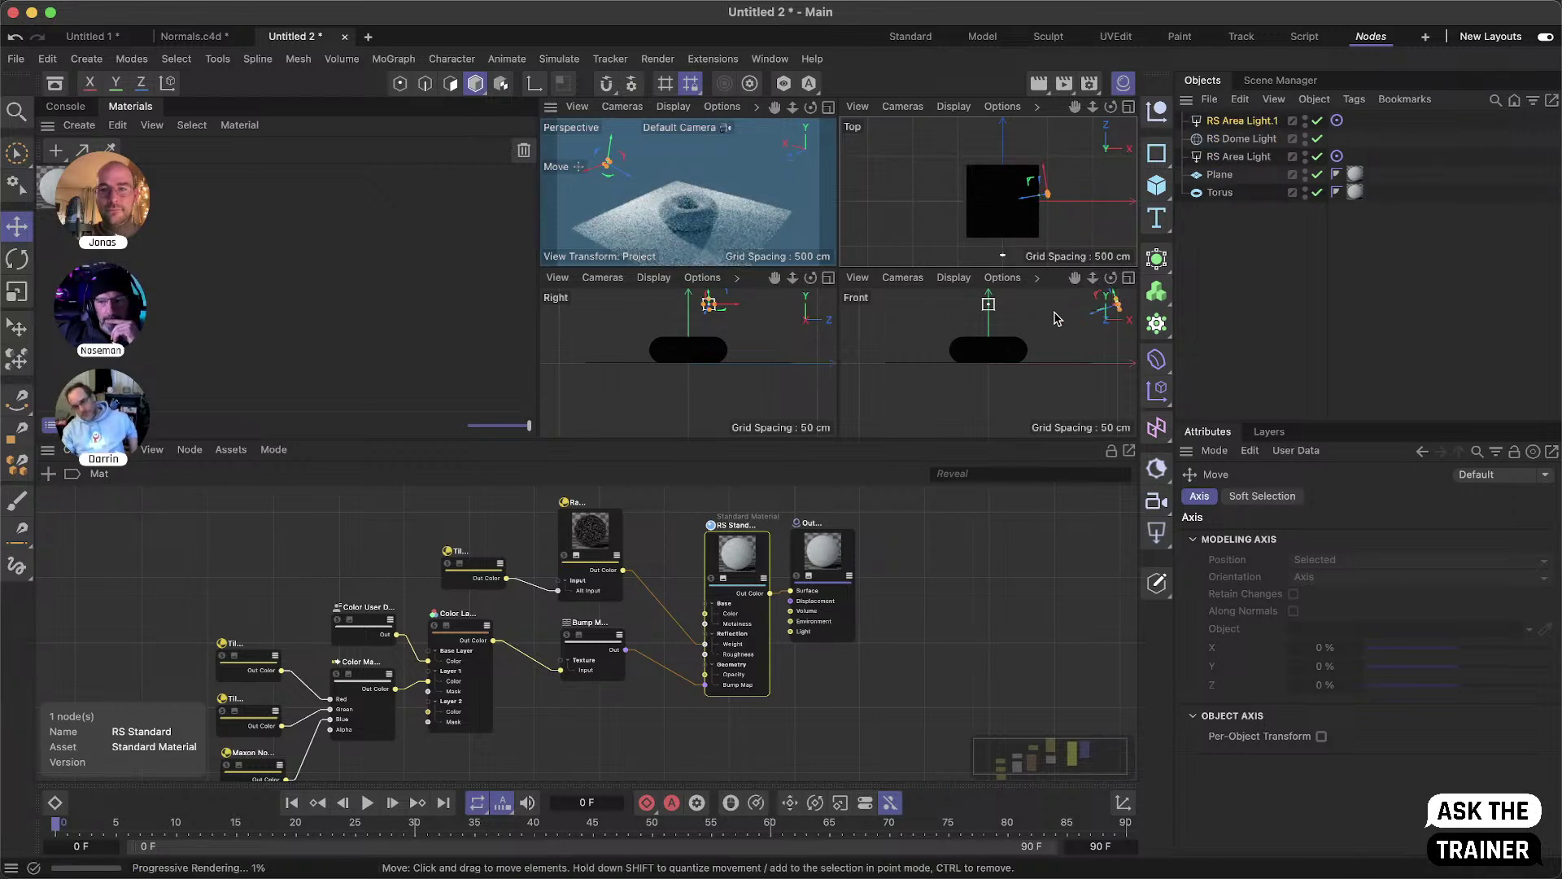
pyautogui.moveTo(1093, 312); pyautogui.dragTo(1086, 299)
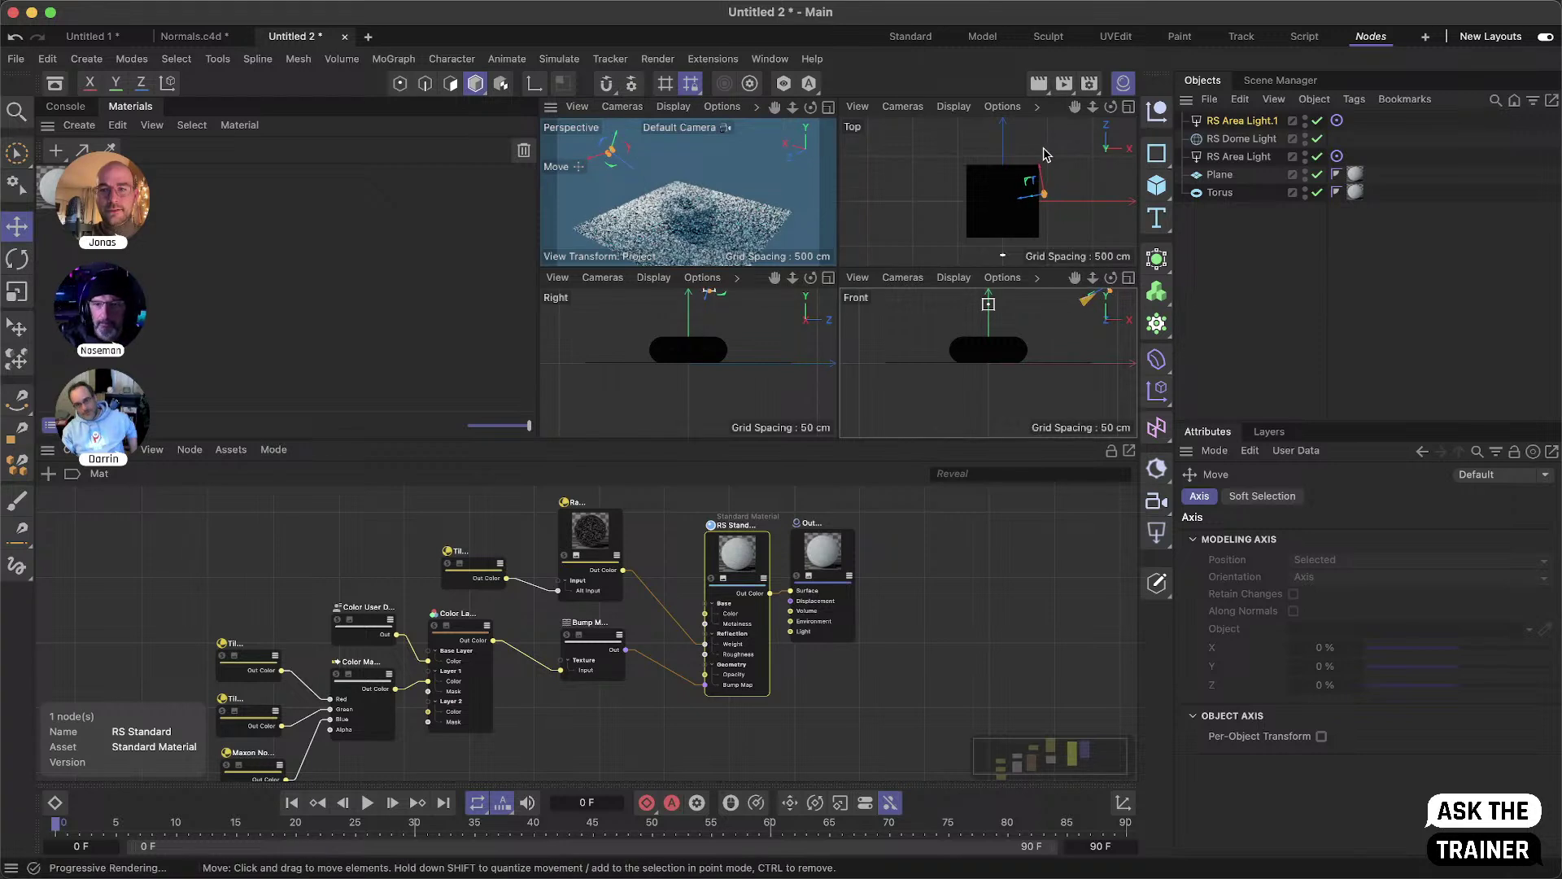
# - Place a second copy of the original RS Area Light off the plane's back-left corner and set its Exposure (EV) to 0
pyautogui.click(1003, 255)
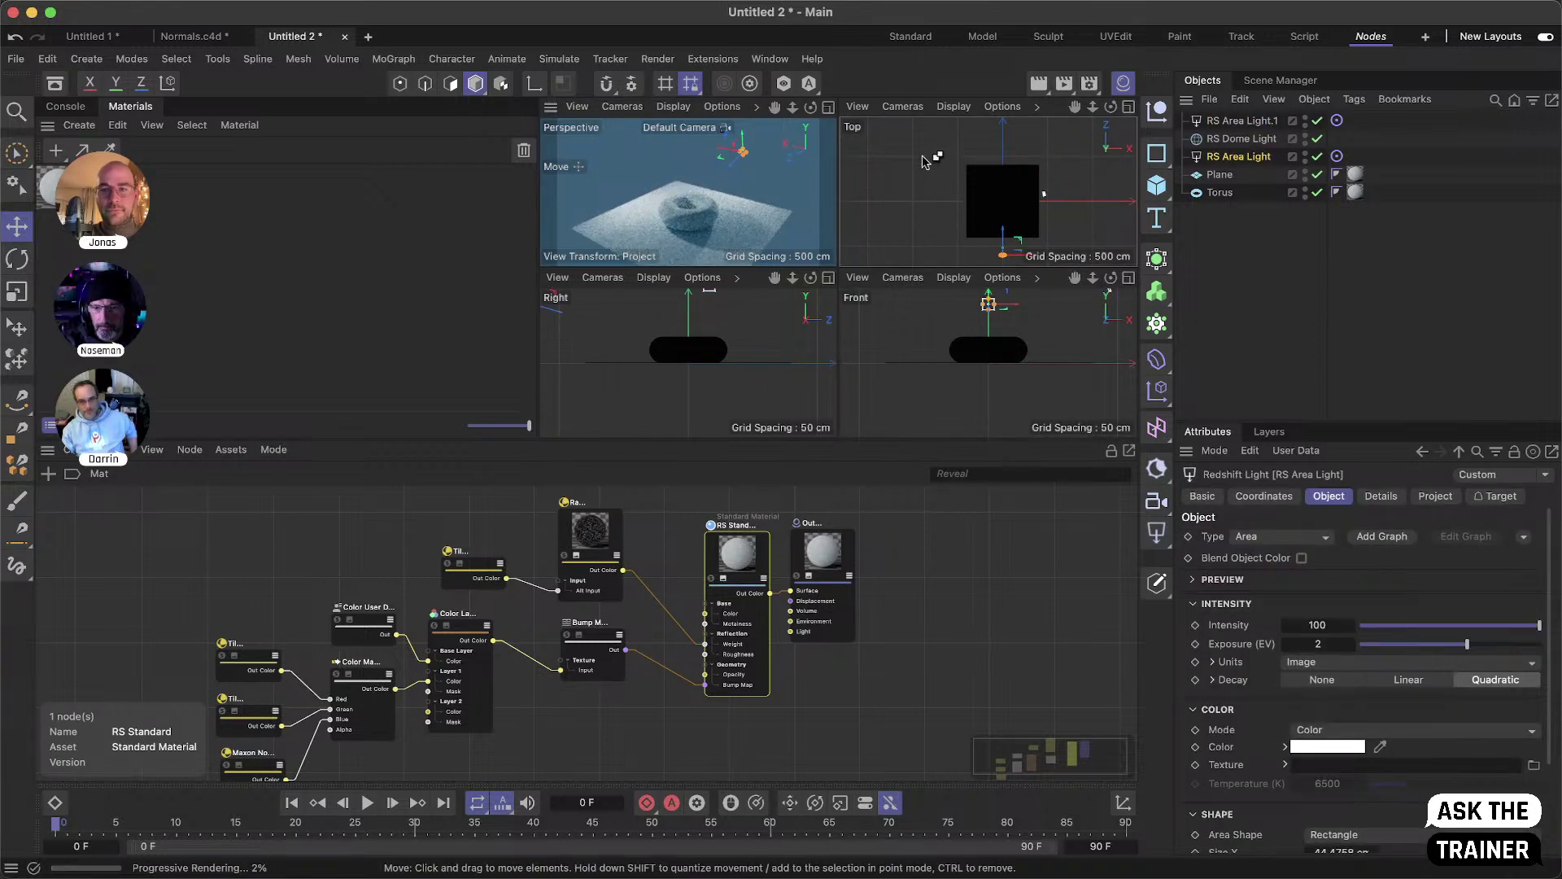
pyautogui.moveTo(923, 147); pyautogui.dragTo(905, 140)
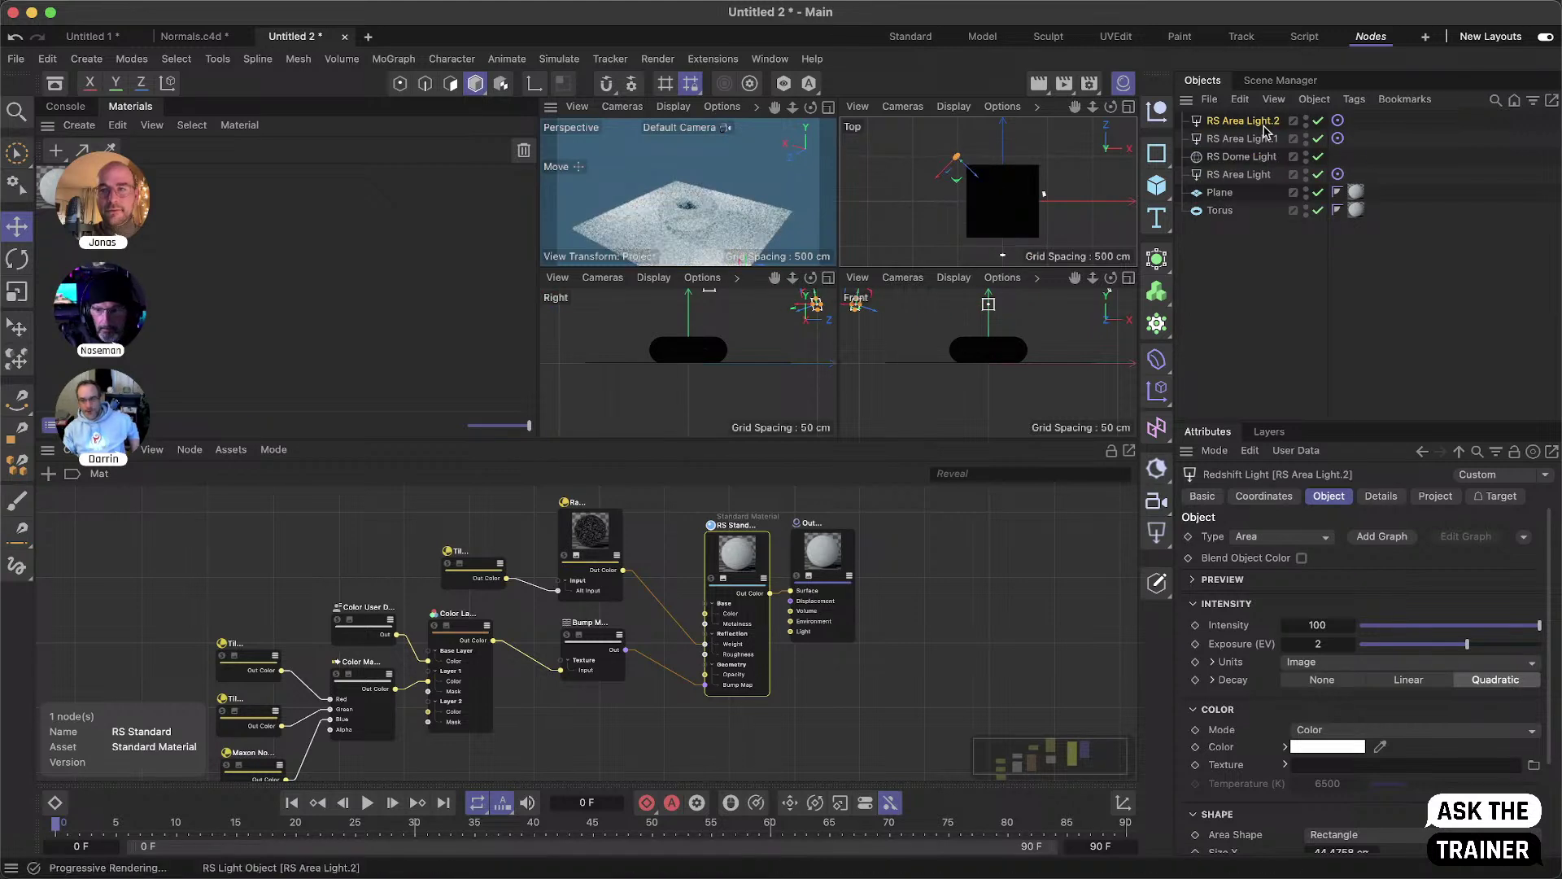
pyautogui.click(1345, 644)
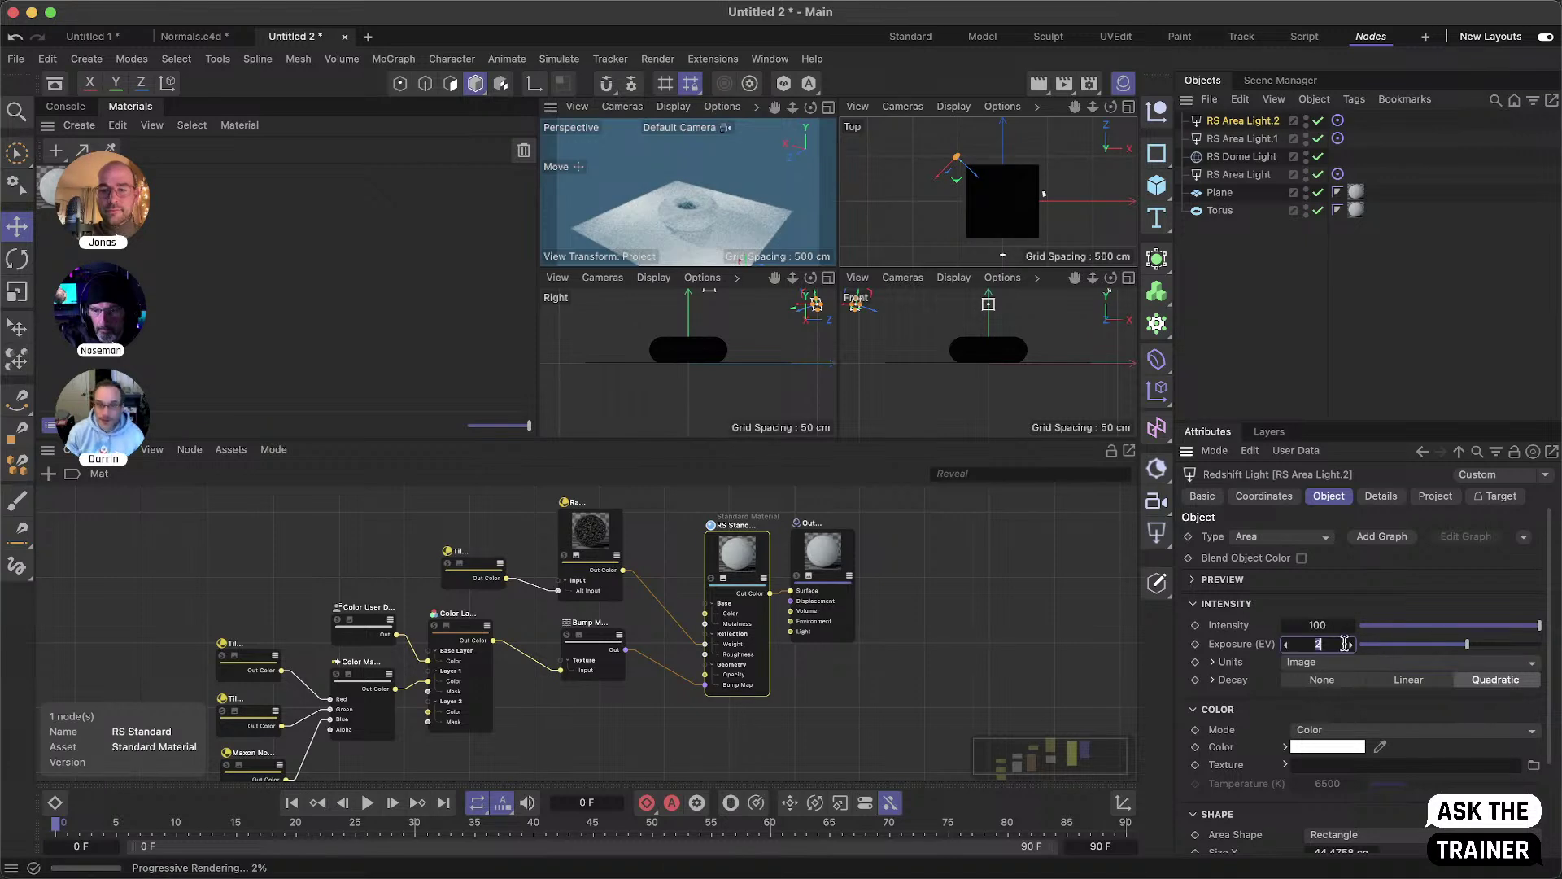
pyautogui.write('0')
pyautogui.press('Return')
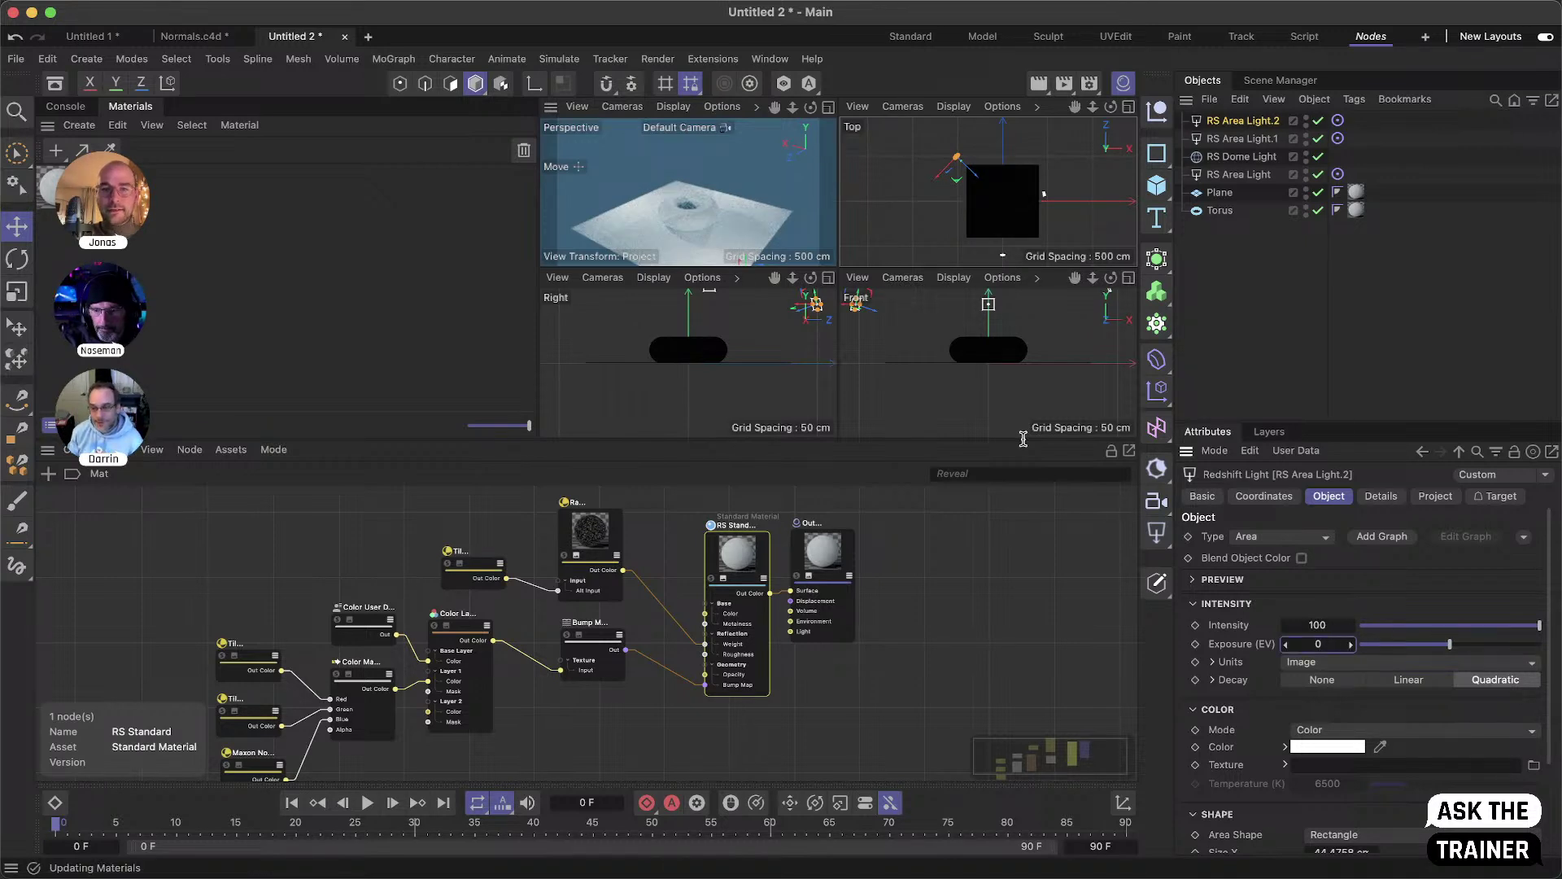
# - Return to the single perspective view and examine the lit torus and its flake texture up close
pyautogui.middleClick(708, 219)
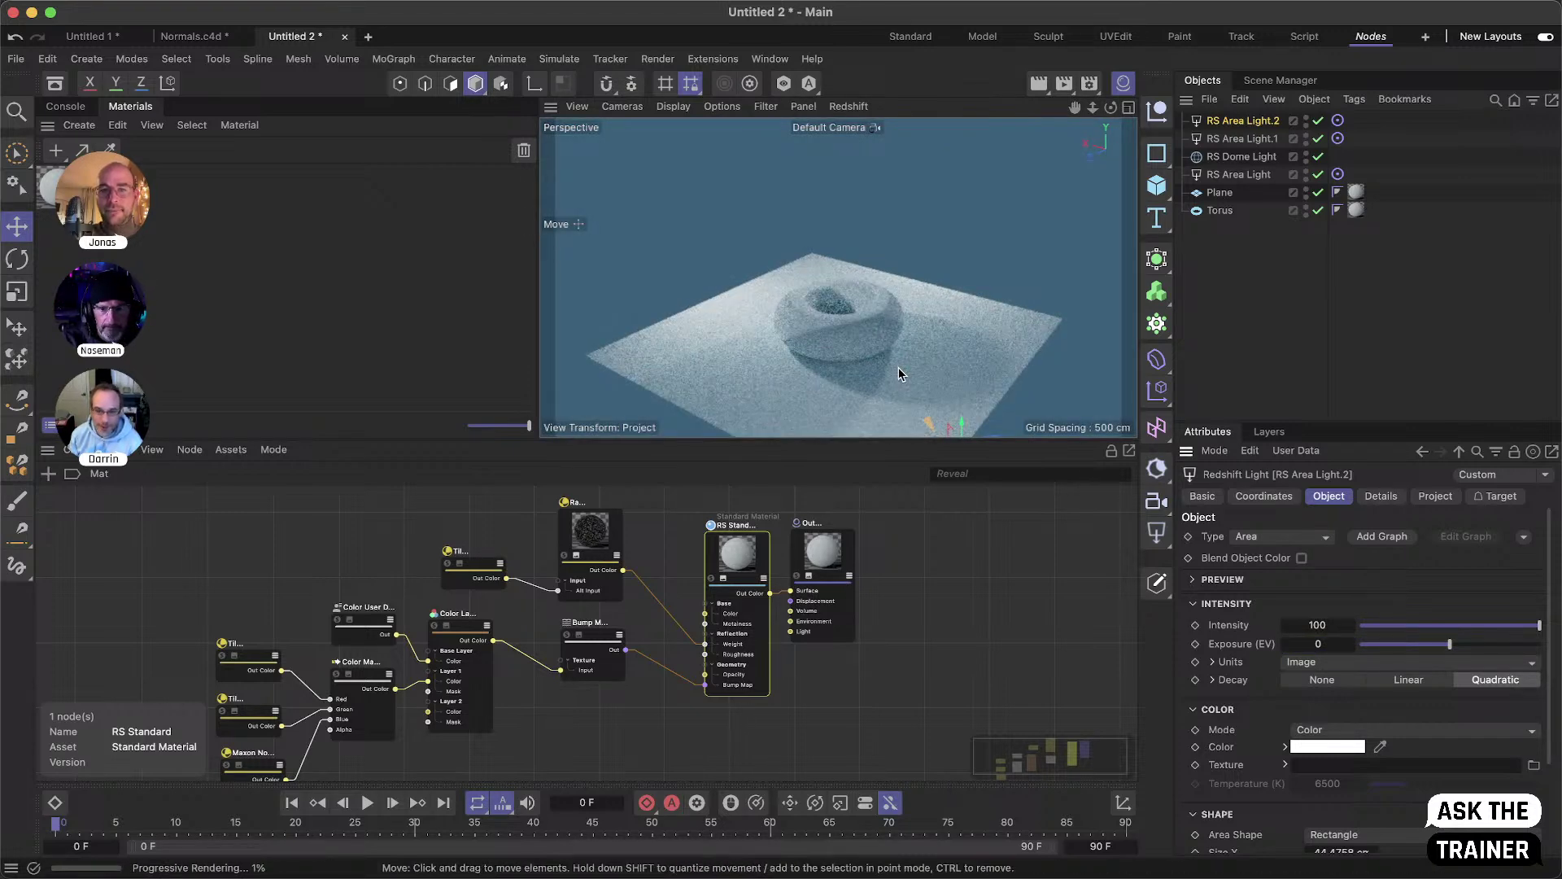
pyautogui.keyDown('alt'); pyautogui.moveTo(844, 331); pyautogui.dragTo(937, 336, button='right'); pyautogui.keyUp('alt')
pyautogui.moveTo(889, 346)
pyautogui.keyDown('alt'); pyautogui.mouseDown()
pyautogui.moveTo(919, 357)
pyautogui.moveTo(904, 371)
pyautogui.mouseUp(); pyautogui.keyUp('alt')
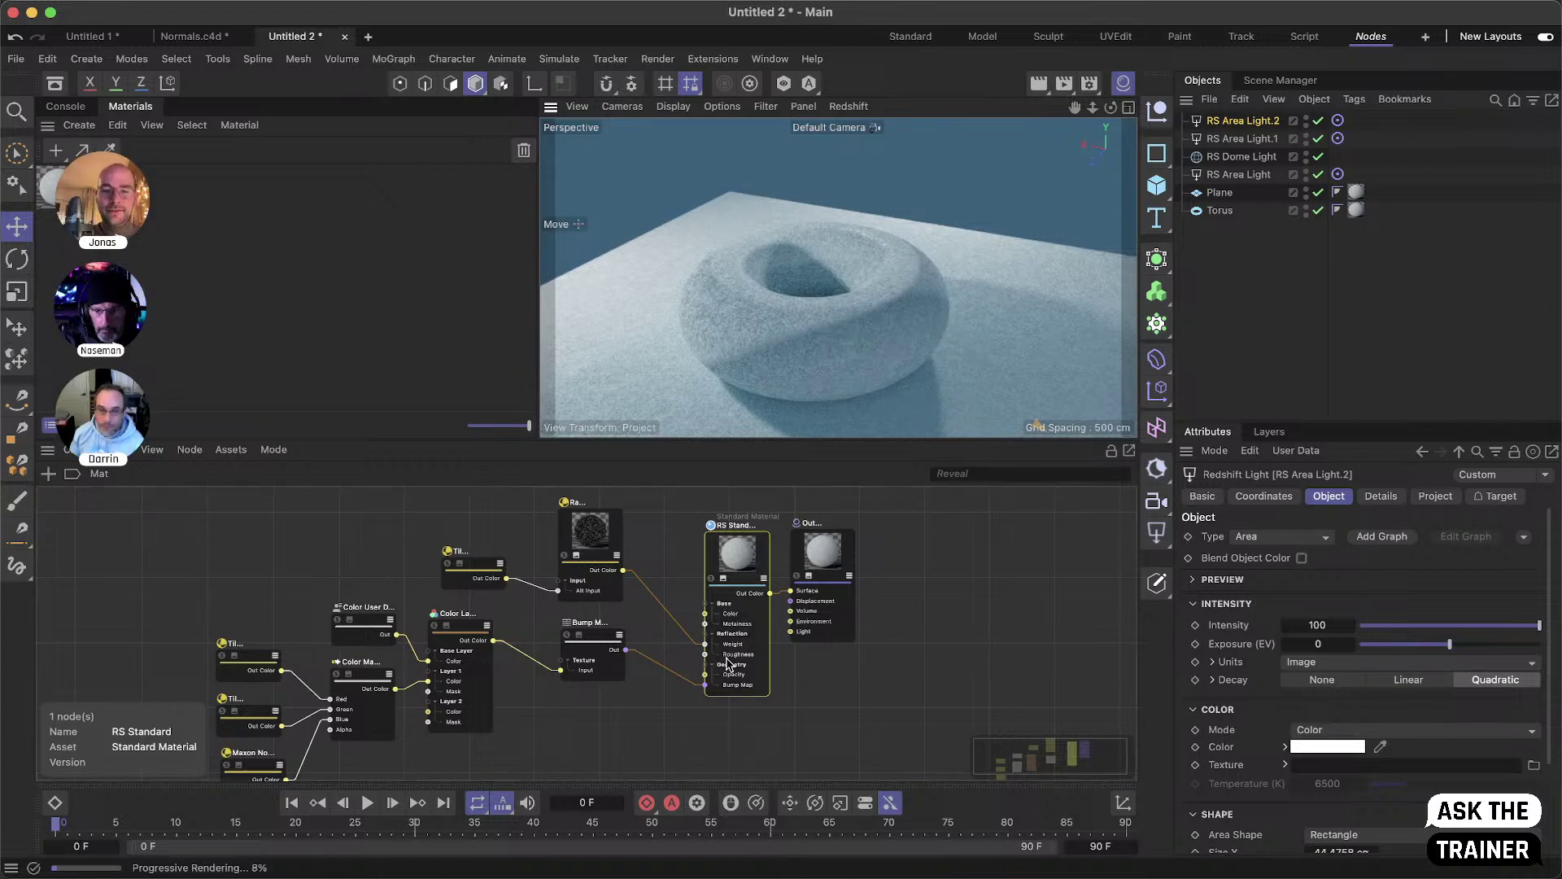
pyautogui.moveTo(648, 715); pyautogui.dragTo(670, 678, button='middle')
pyautogui.keyDown('alt'); pyautogui.moveTo(867, 393); pyautogui.dragTo(894, 396); pyautogui.keyUp('alt')
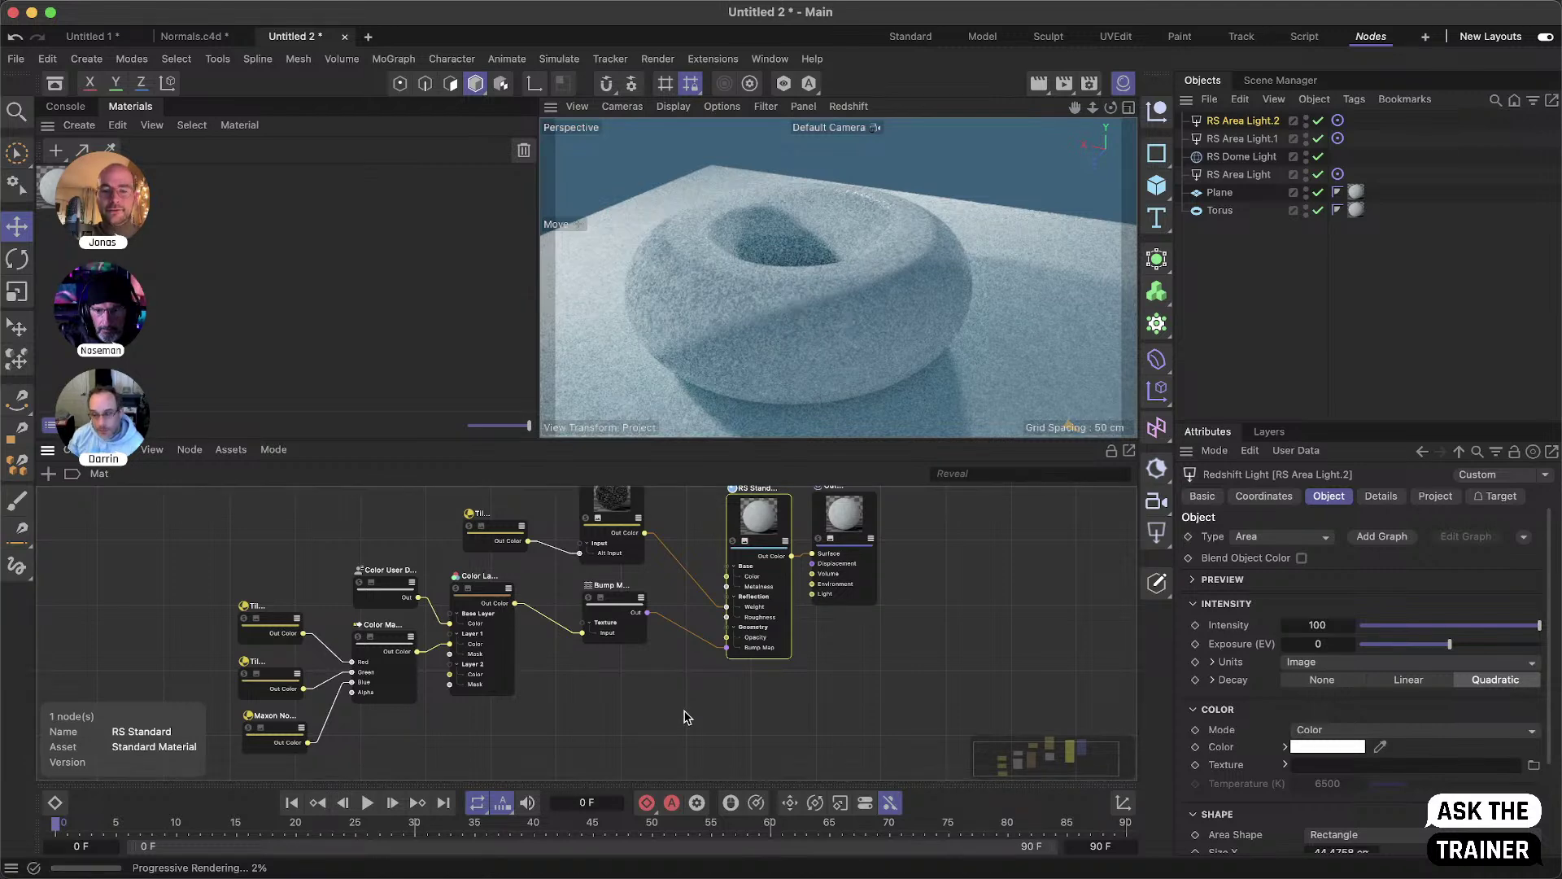
# - Add a Maxon Noise node below the Bump Map node and solo its output in the render preview
pyautogui.doubleClick(650, 722)
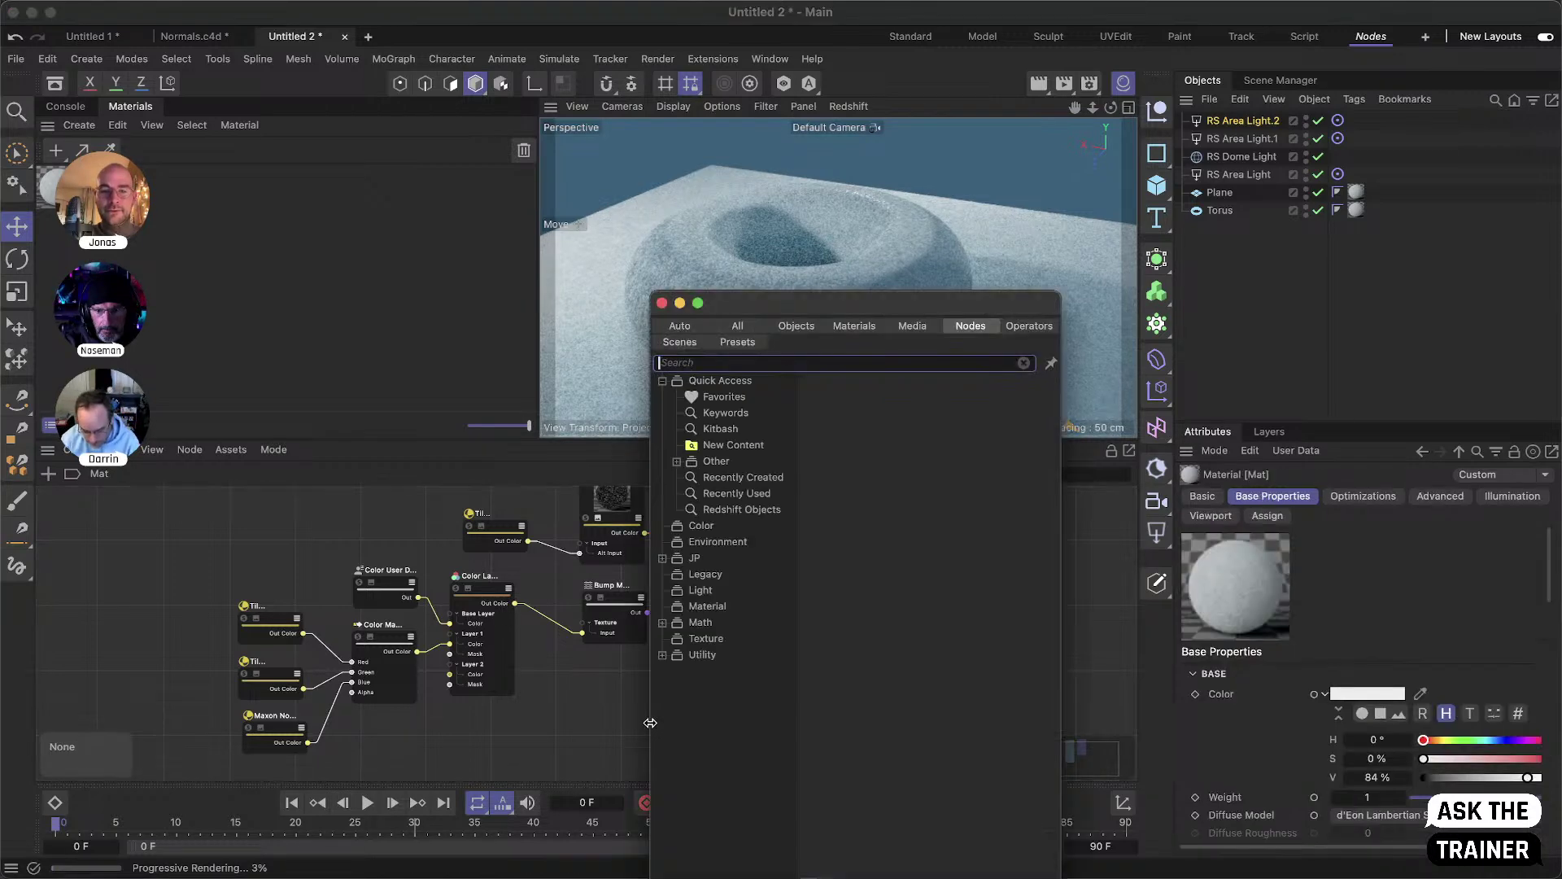
pyautogui.write('roise')
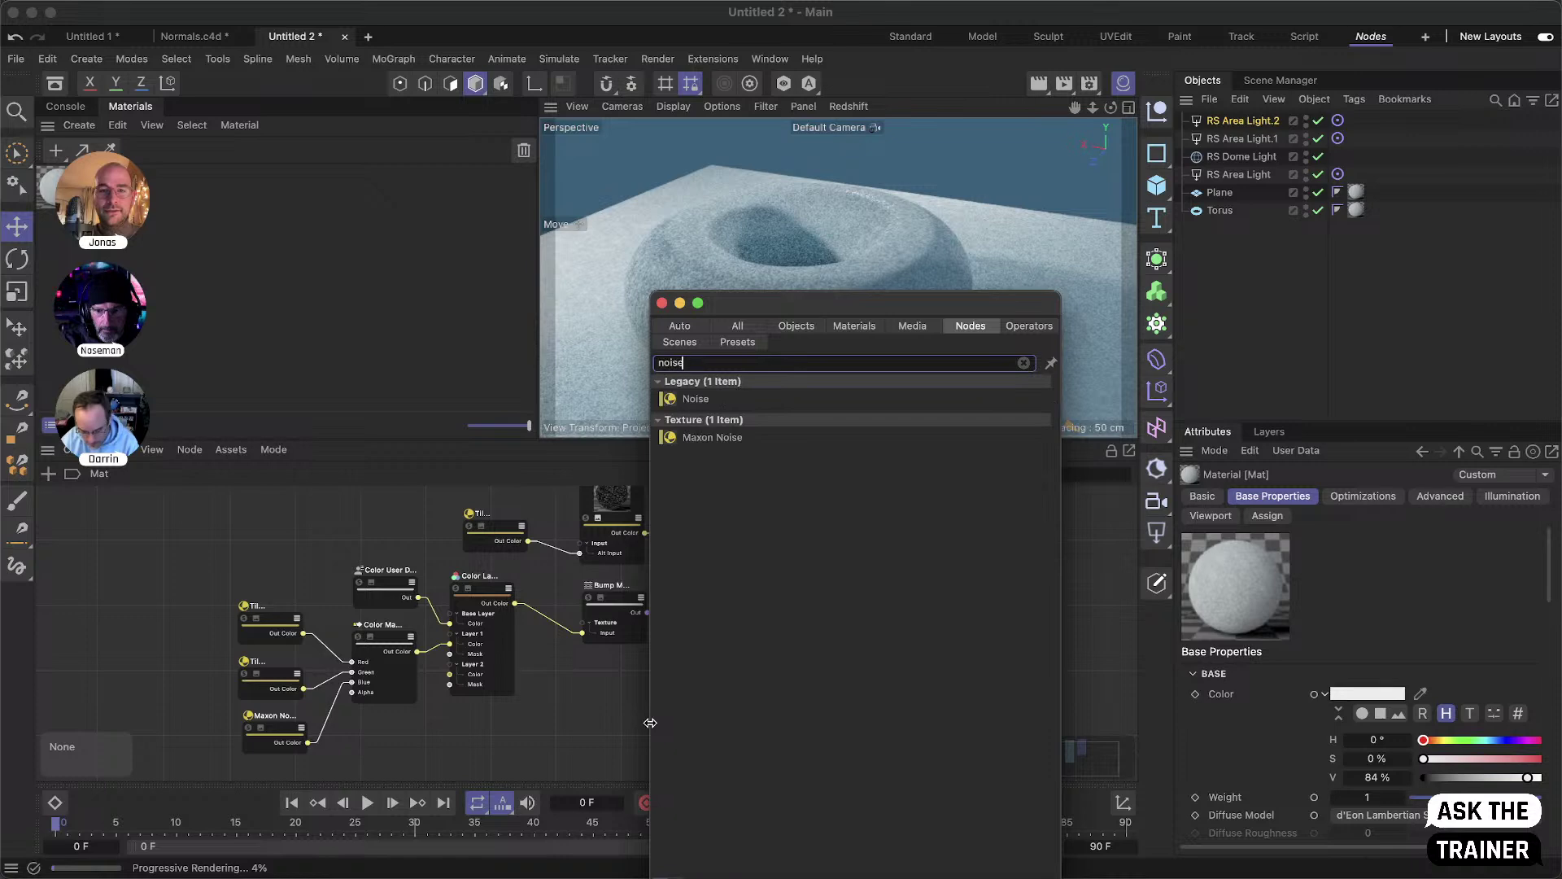
pyautogui.moveTo(692, 437); pyautogui.dragTo(590, 688)
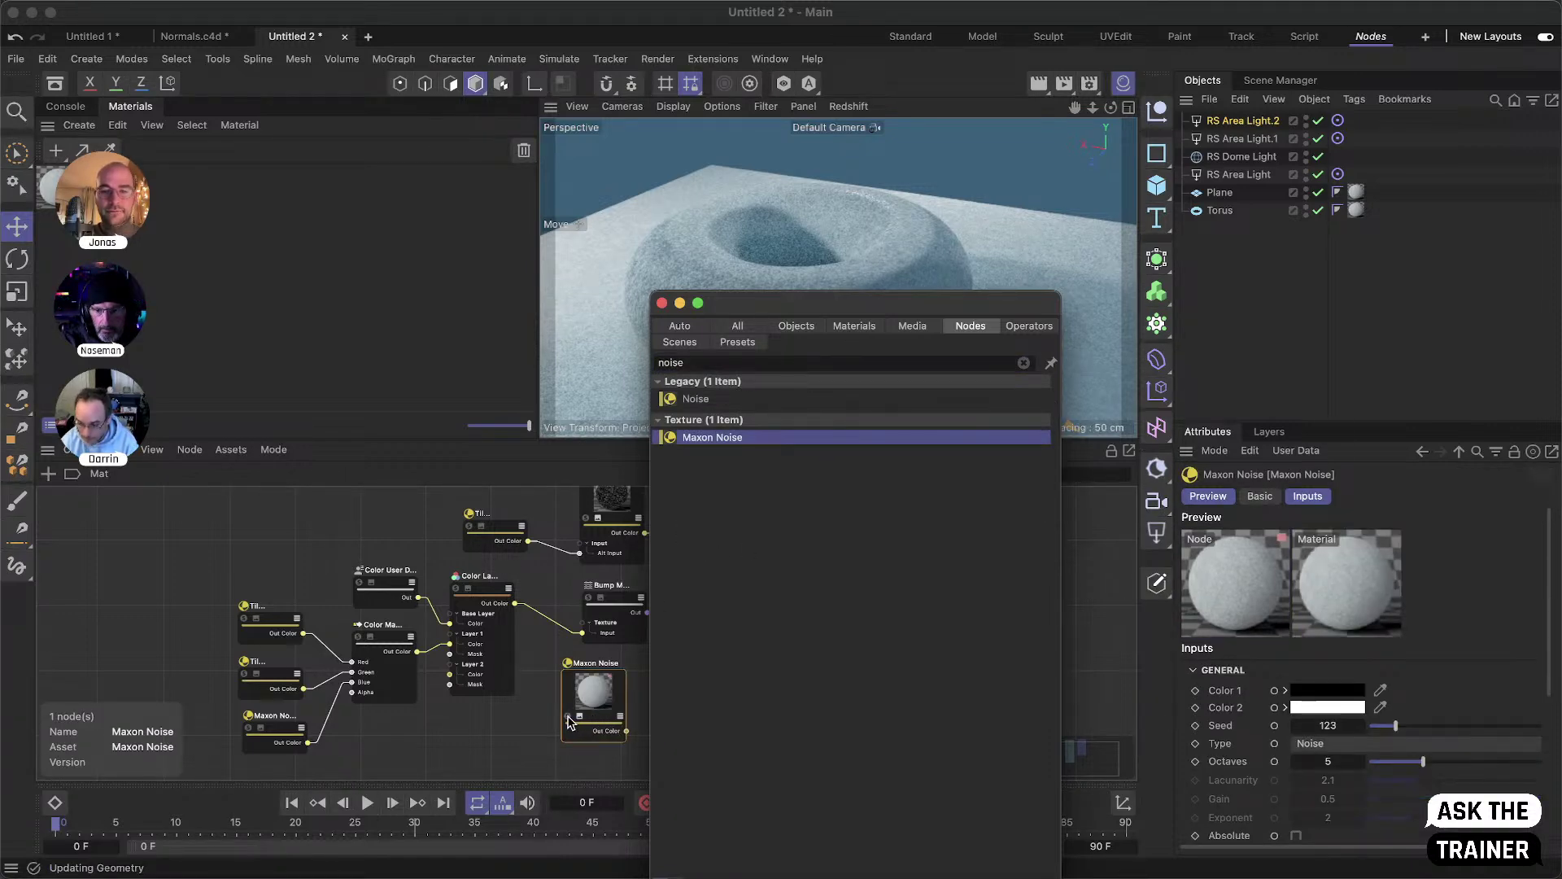
pyautogui.click(568, 719)
pyautogui.click(568, 718)
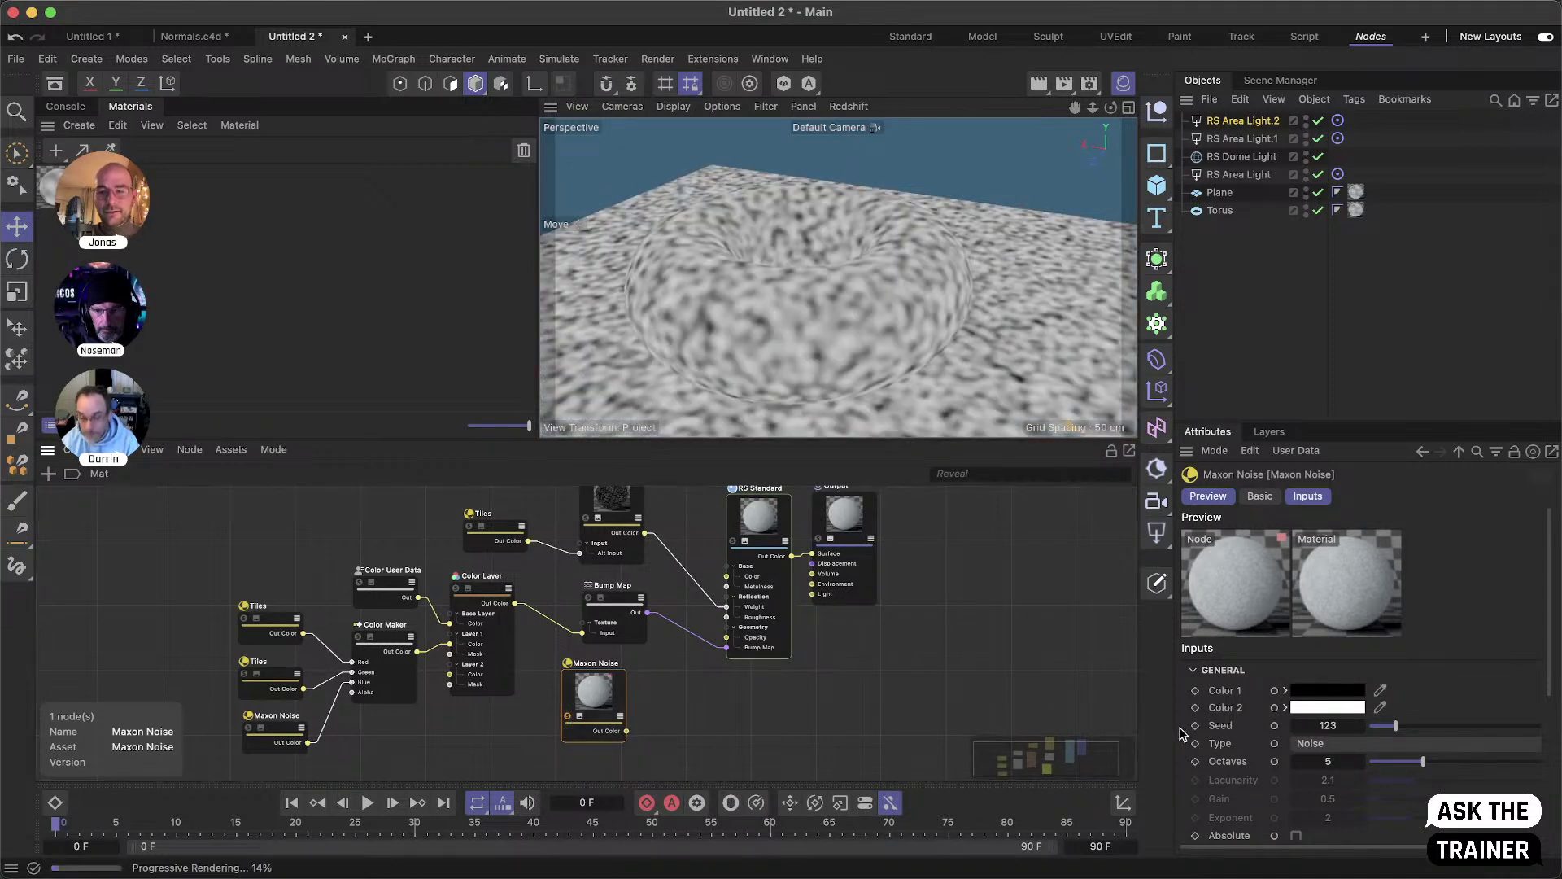
# - Set the new Maxon Noise node's Overall Scale to 10
pyautogui.scroll(-5, 1233, 765)
pyautogui.scroll(-1, 1233, 765)
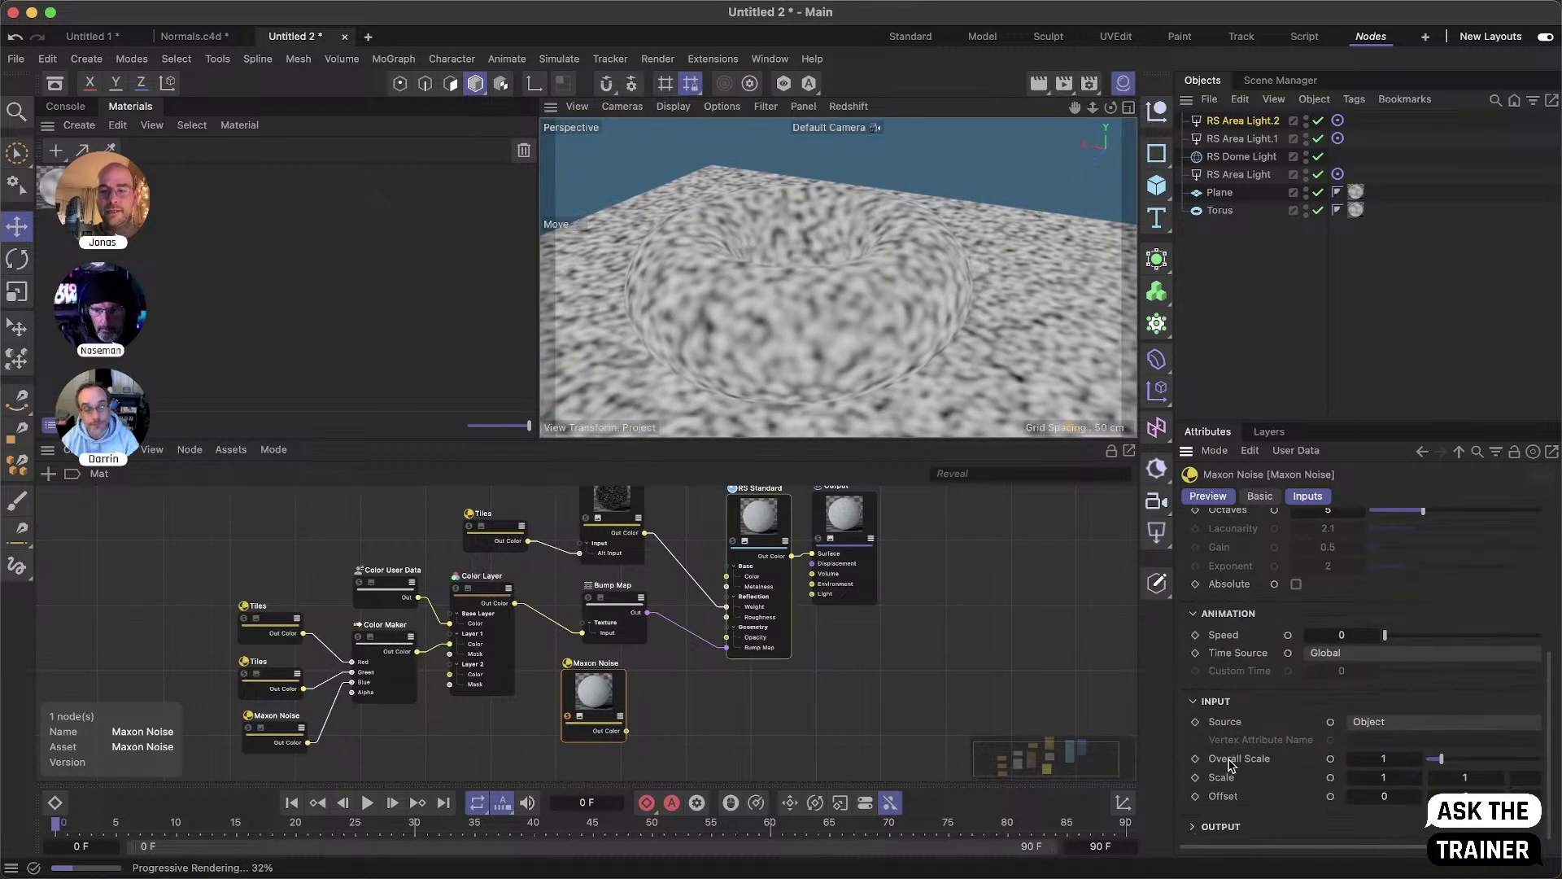
pyautogui.moveTo(1465, 760); pyautogui.dragTo(1509, 761)
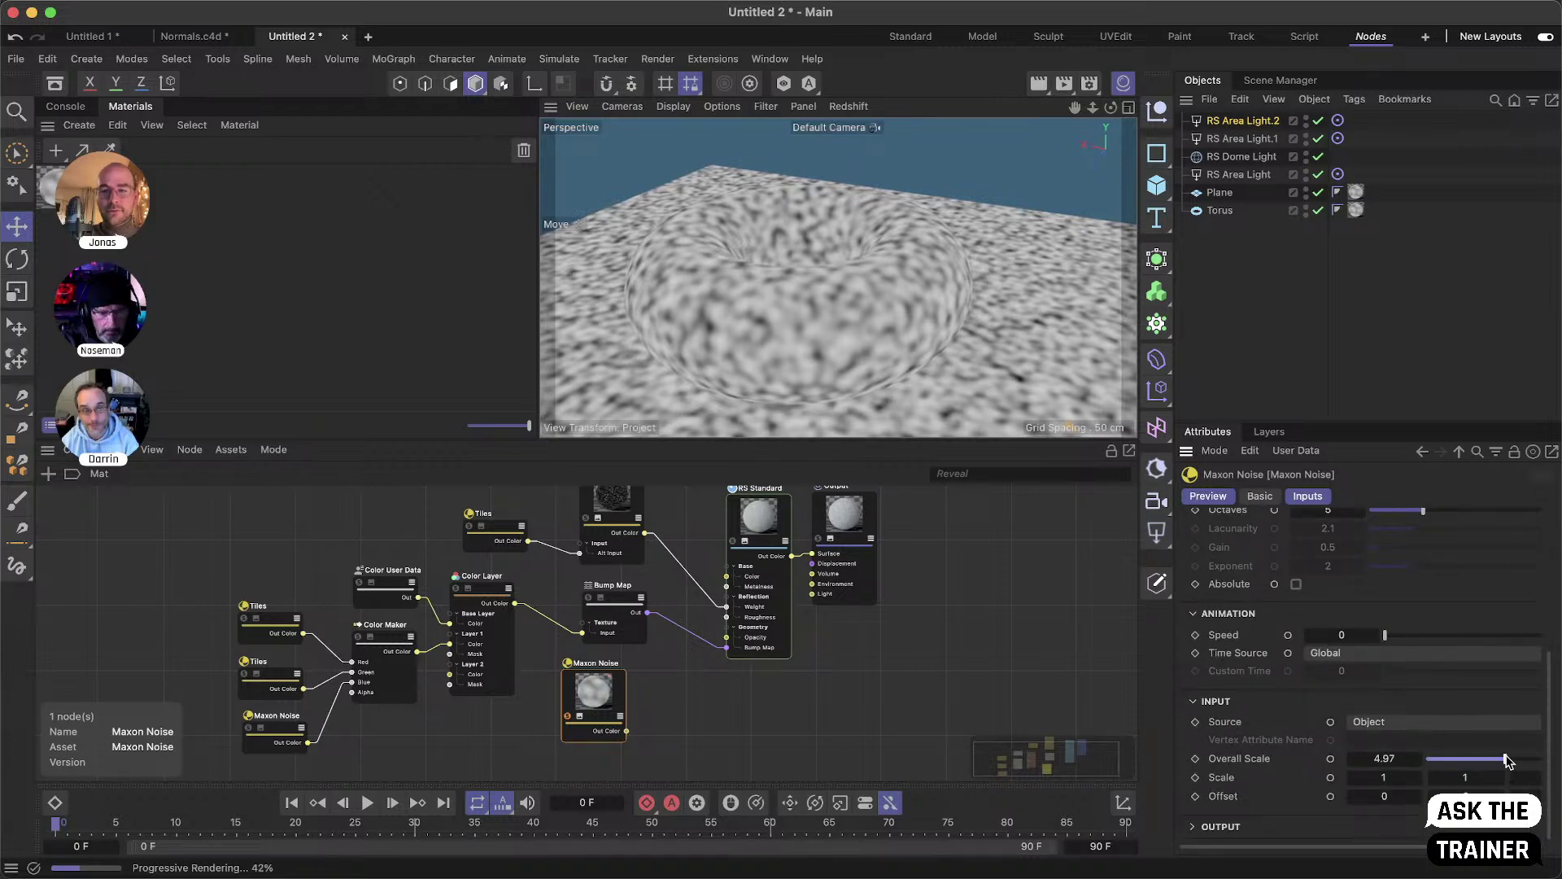
pyautogui.moveTo(1560, 764); pyautogui.dragTo(1559, 764)
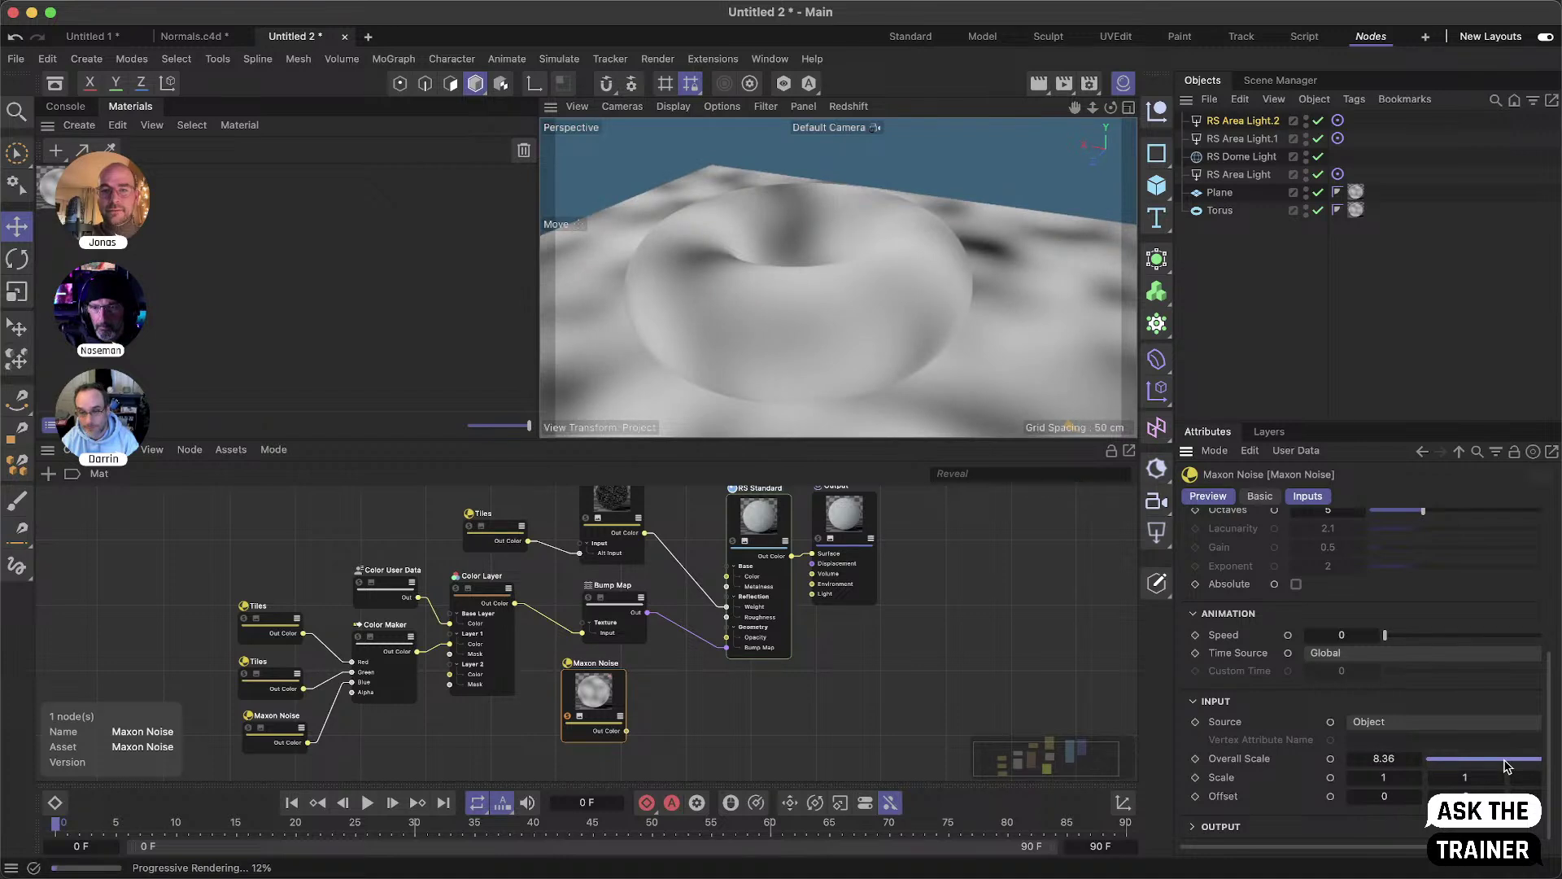
pyautogui.click(1398, 758)
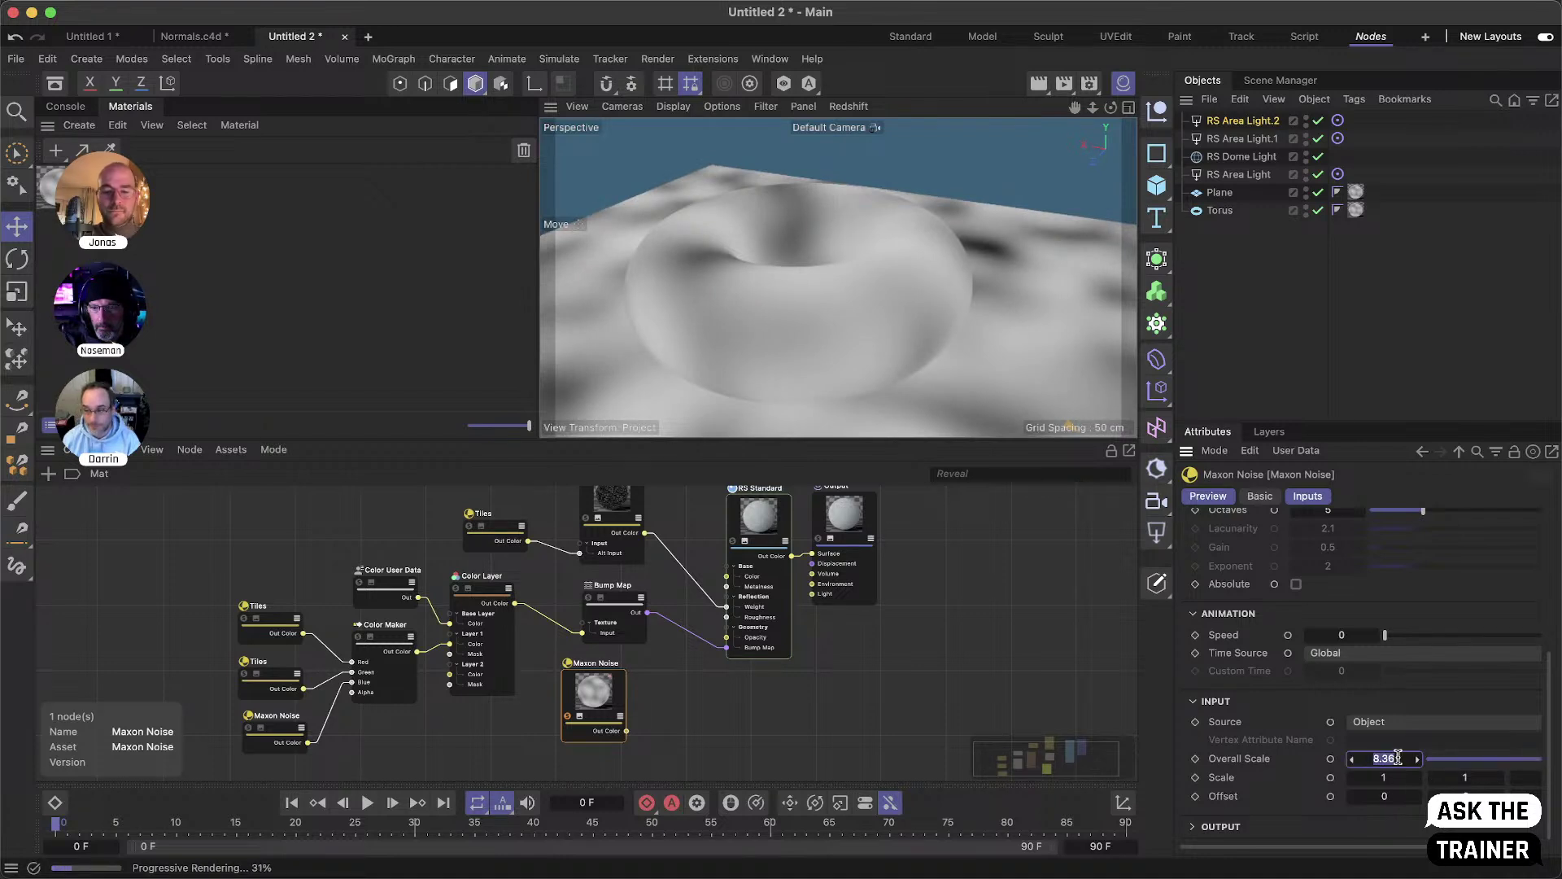
pyautogui.write('10')
pyautogui.press('Return')
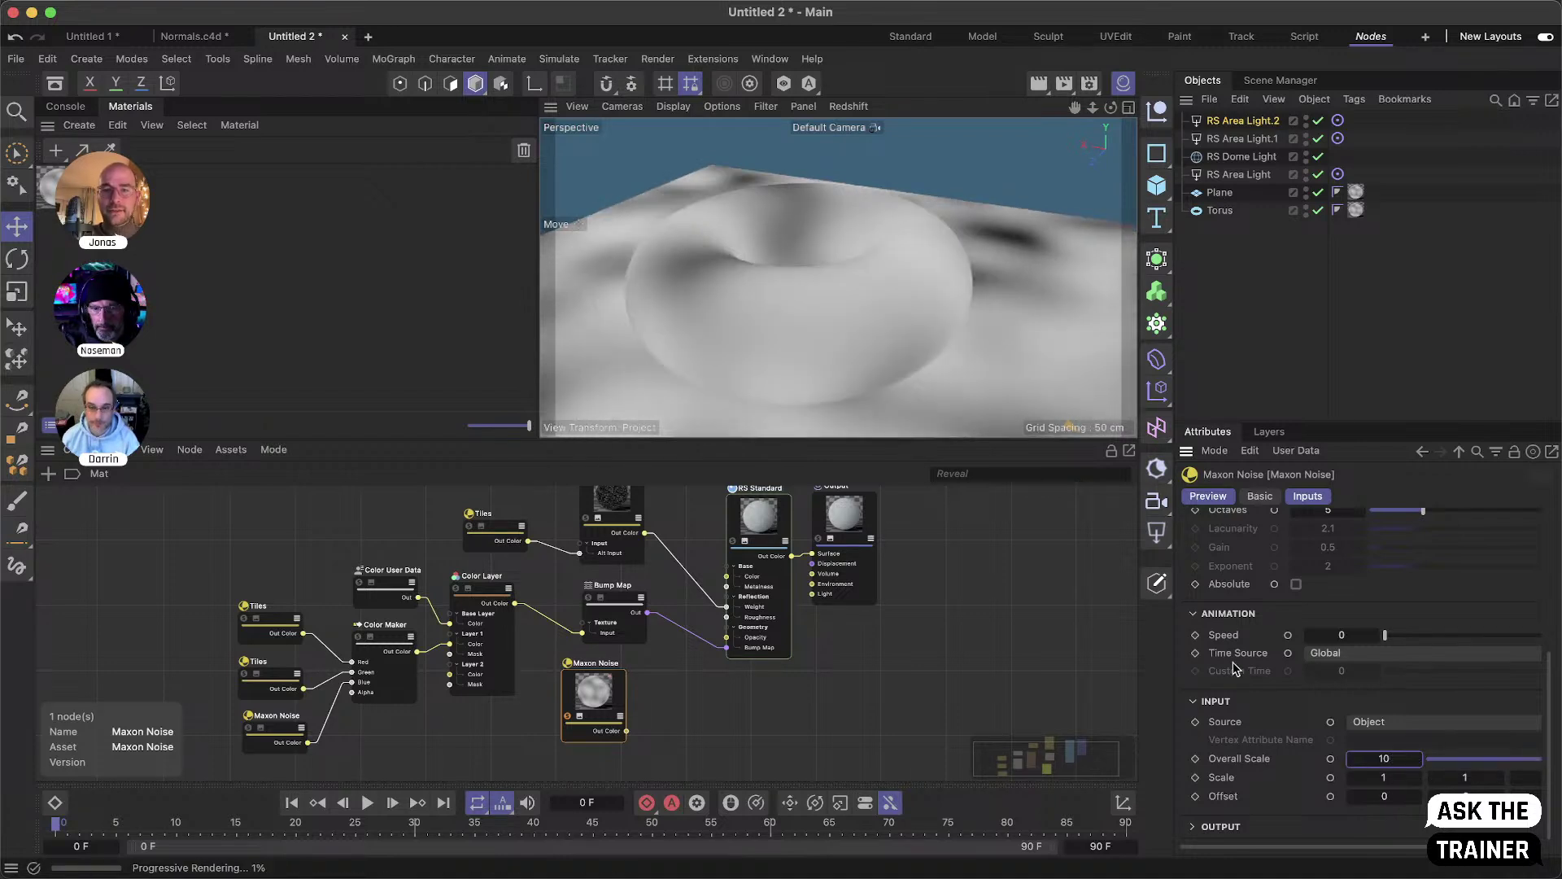
# - Add a Displacement node, feed the new Maxon Noise into its TexMap, and connect its output to the Output node's Displacement
pyautogui.moveTo(603, 720); pyautogui.dragTo(619, 732)
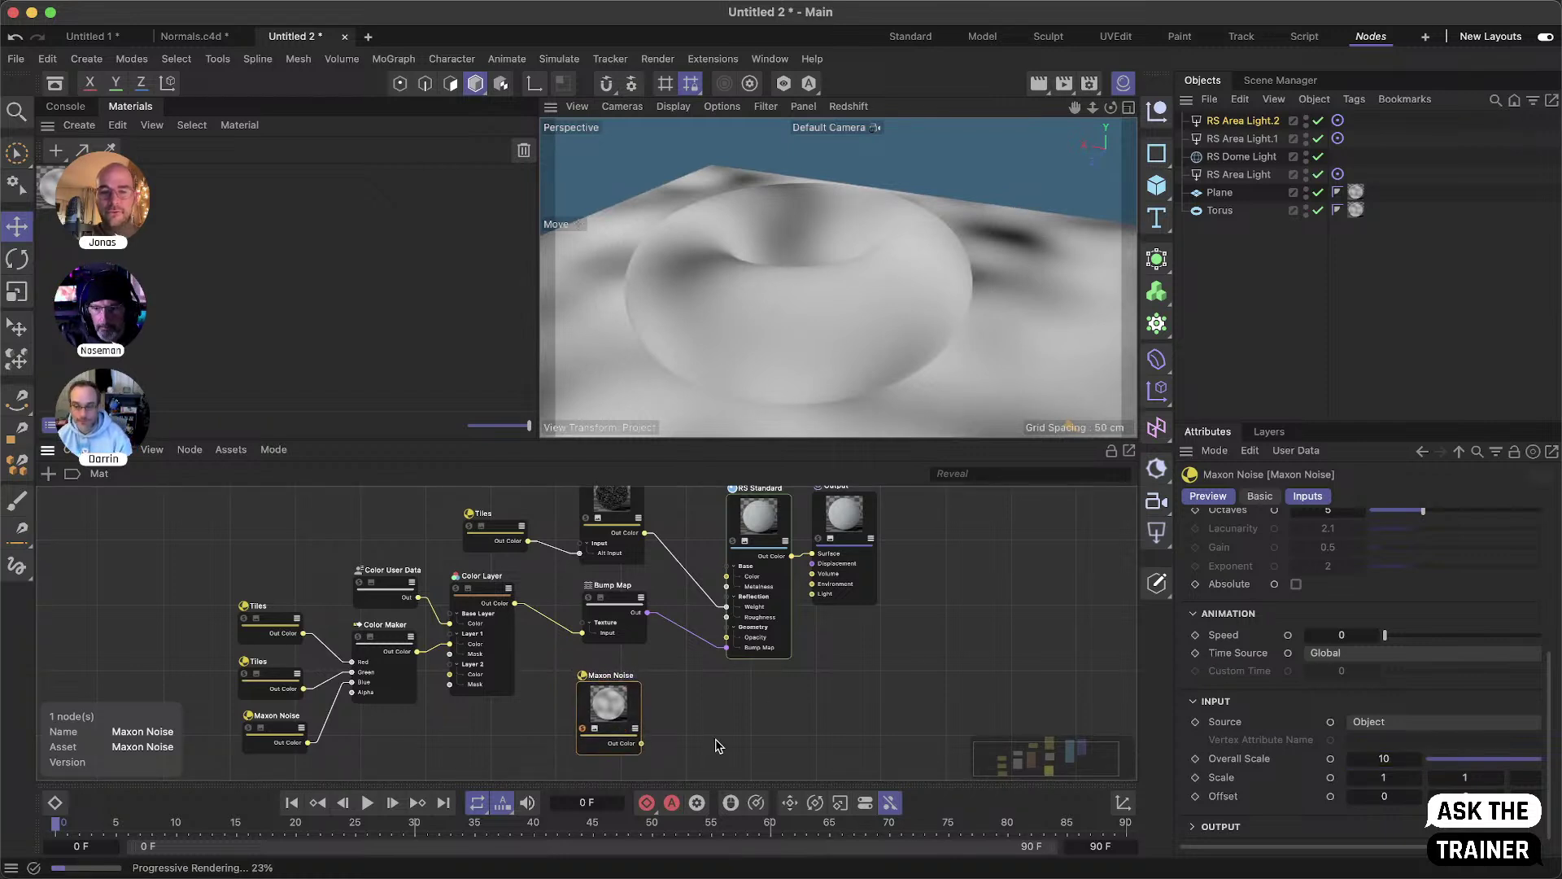
pyautogui.doubleClick(758, 737)
pyautogui.write('displ')
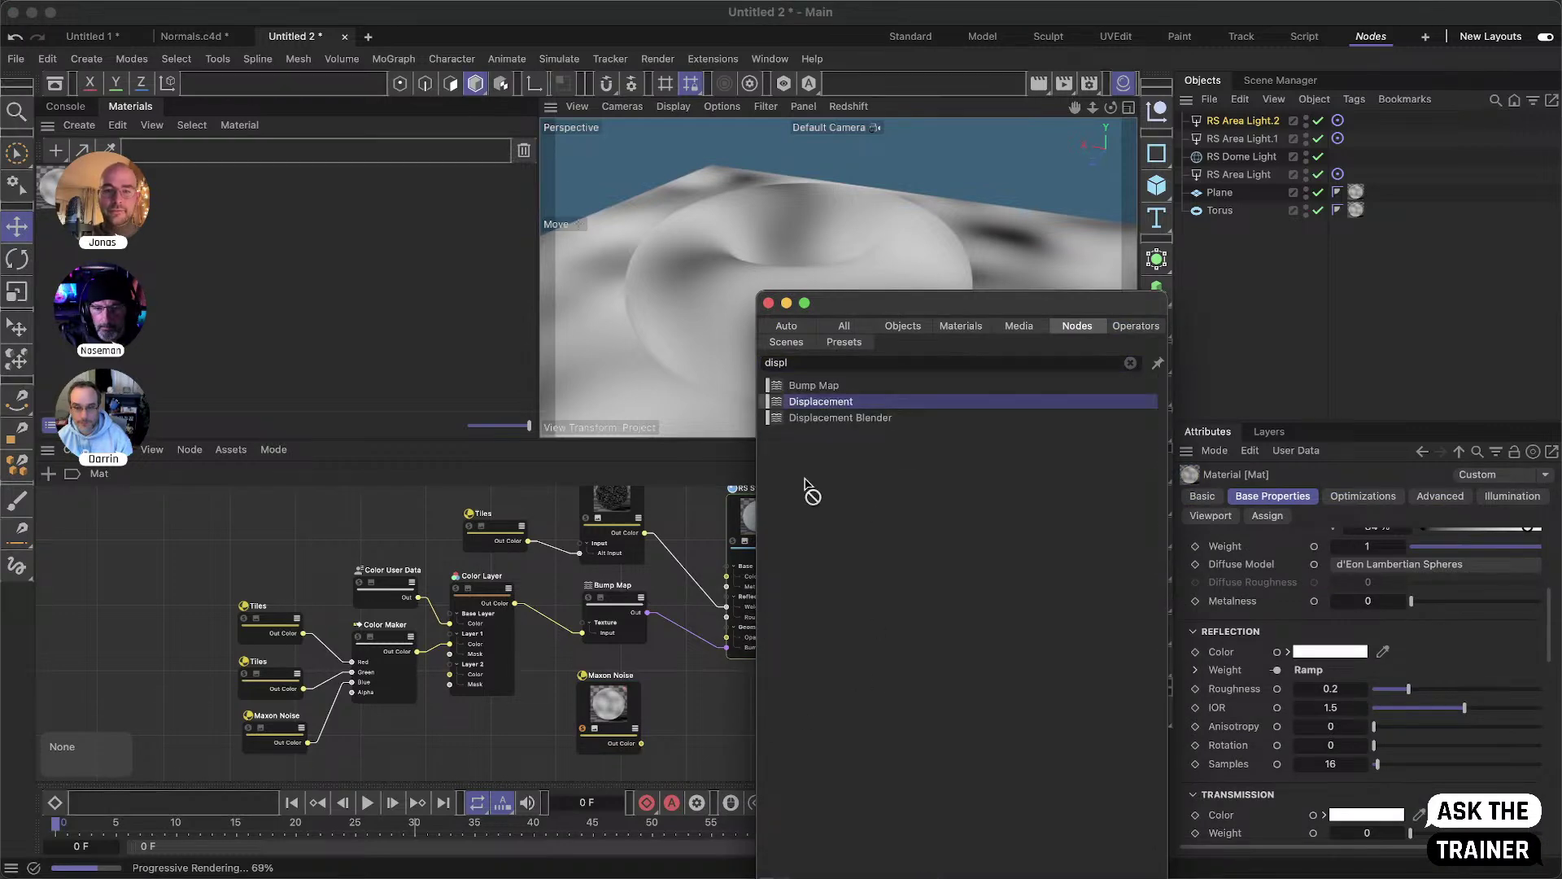
pyautogui.moveTo(804, 488); pyautogui.dragTo(745, 712)
pyautogui.moveTo(640, 743); pyautogui.dragTo(740, 759)
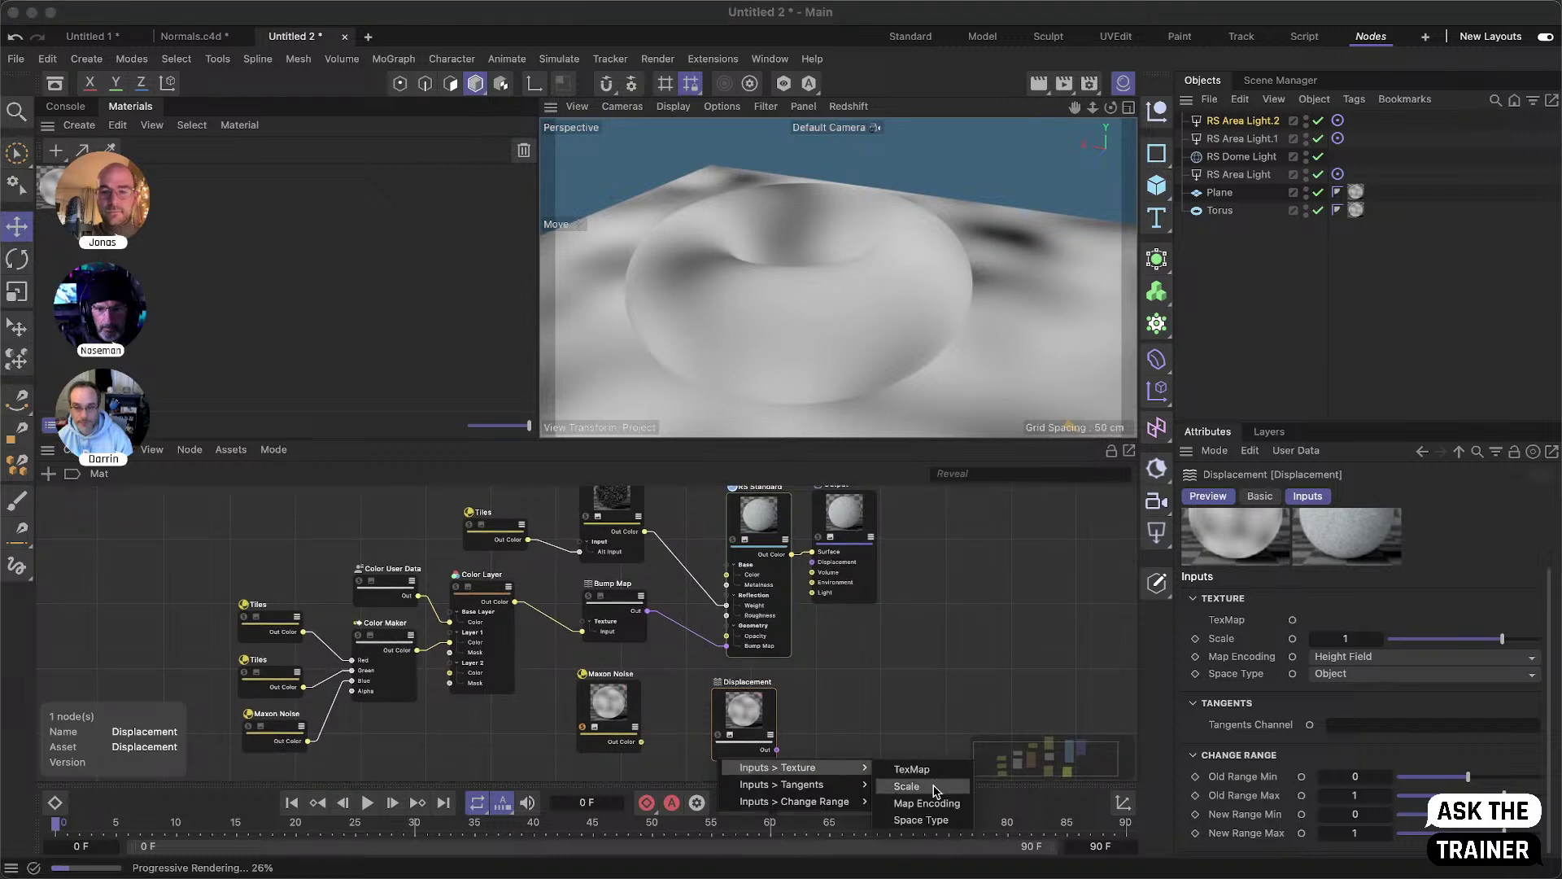
pyautogui.click(910, 769)
pyautogui.moveTo(779, 755); pyautogui.dragTo(826, 570)
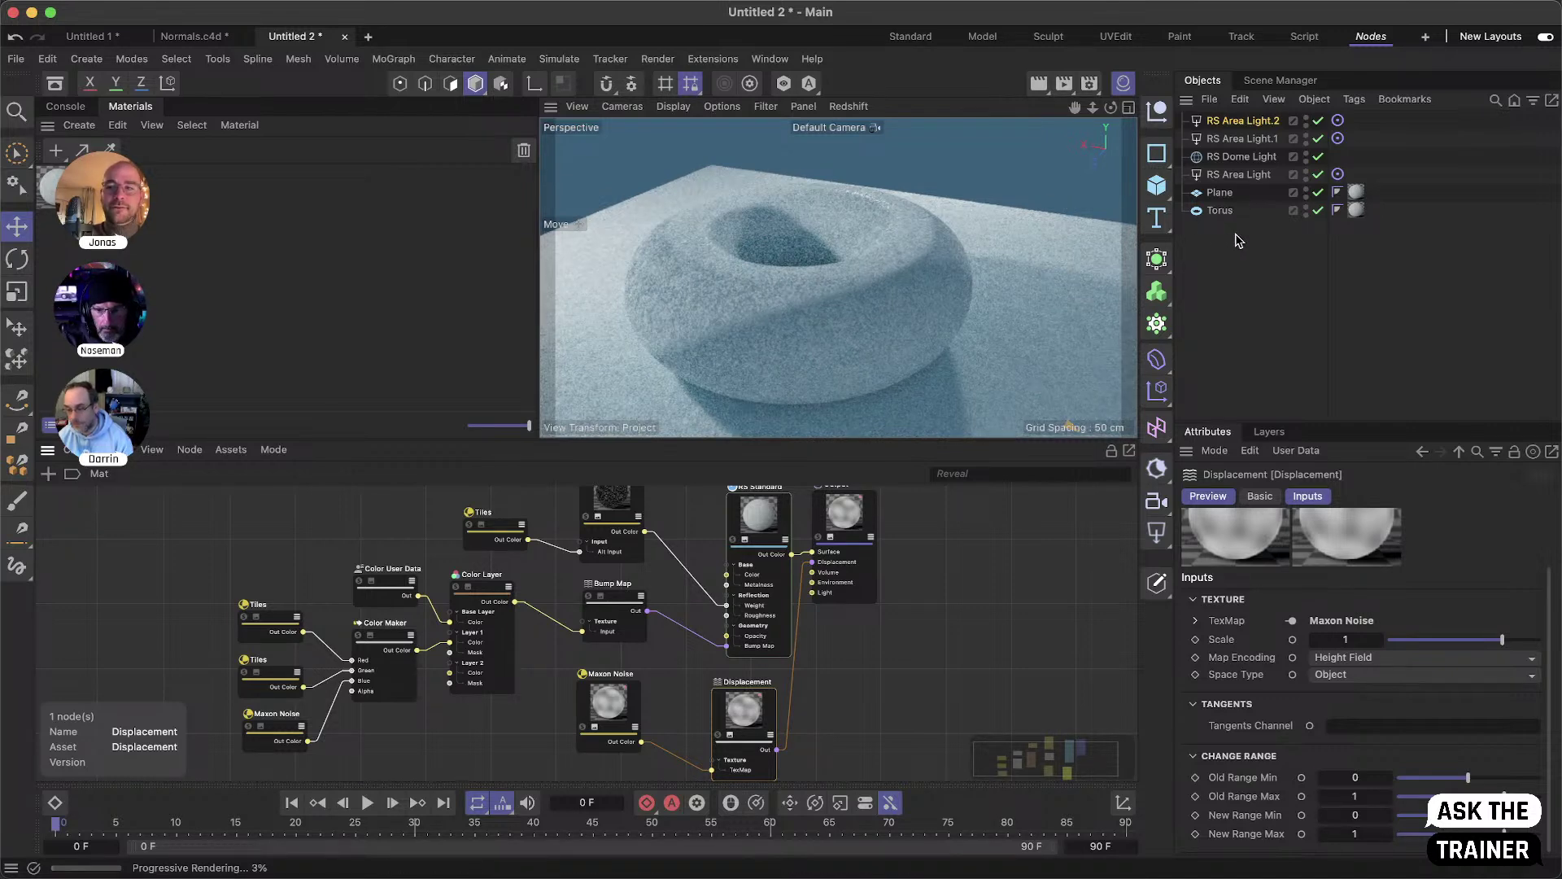
# - Add RS Object render tags to both the Plane and the Torus
pyautogui.moveTo(1237, 238); pyautogui.dragTo(1218, 198)
pyautogui.rightClick(1222, 195)
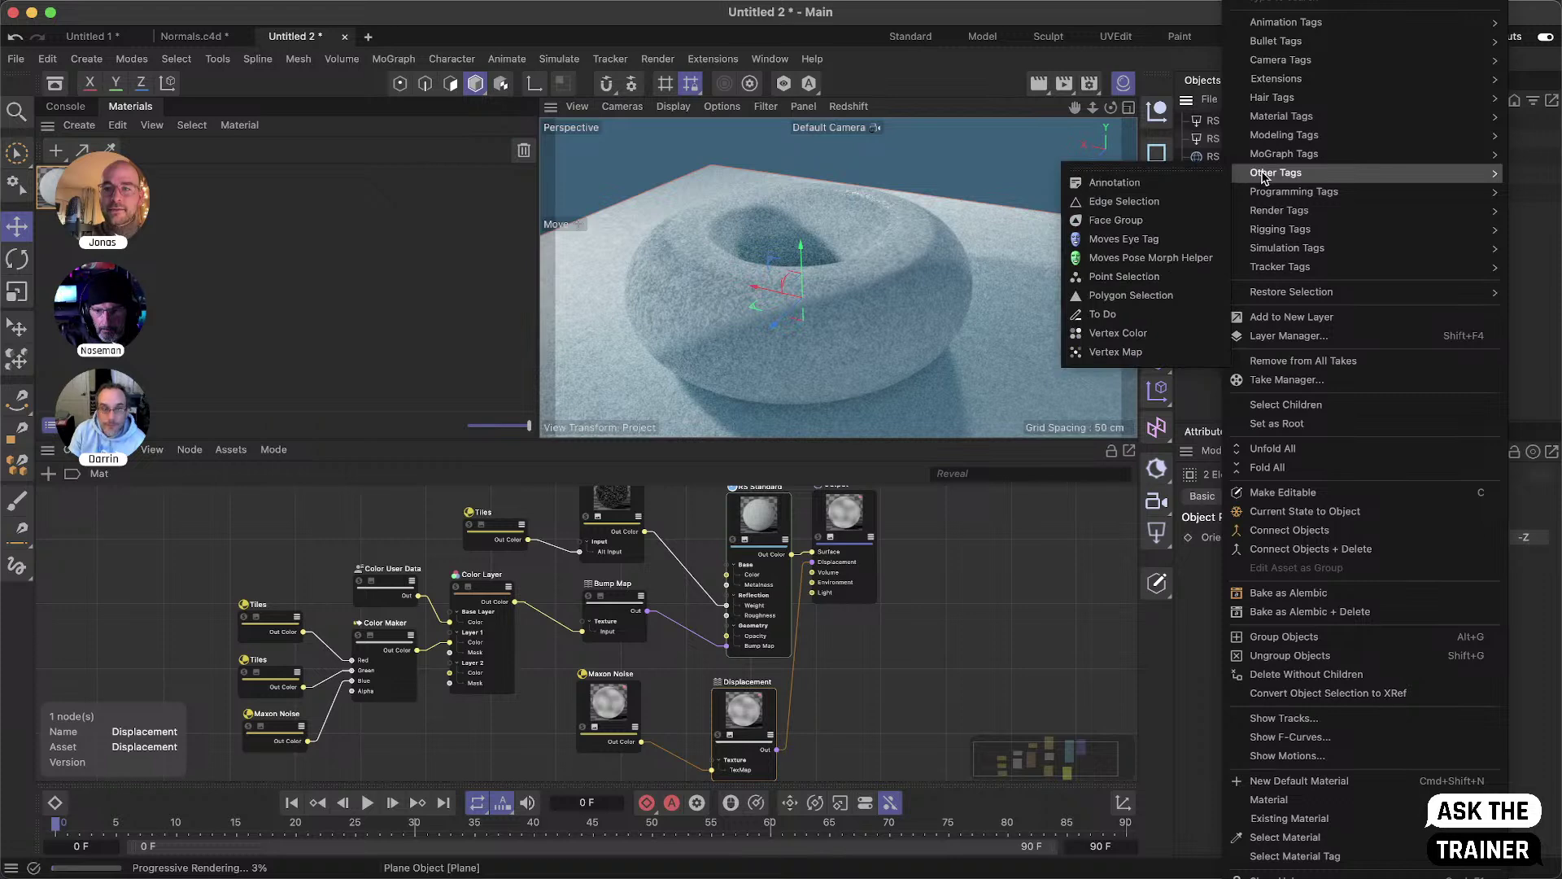
pyautogui.moveTo(1292, 209)
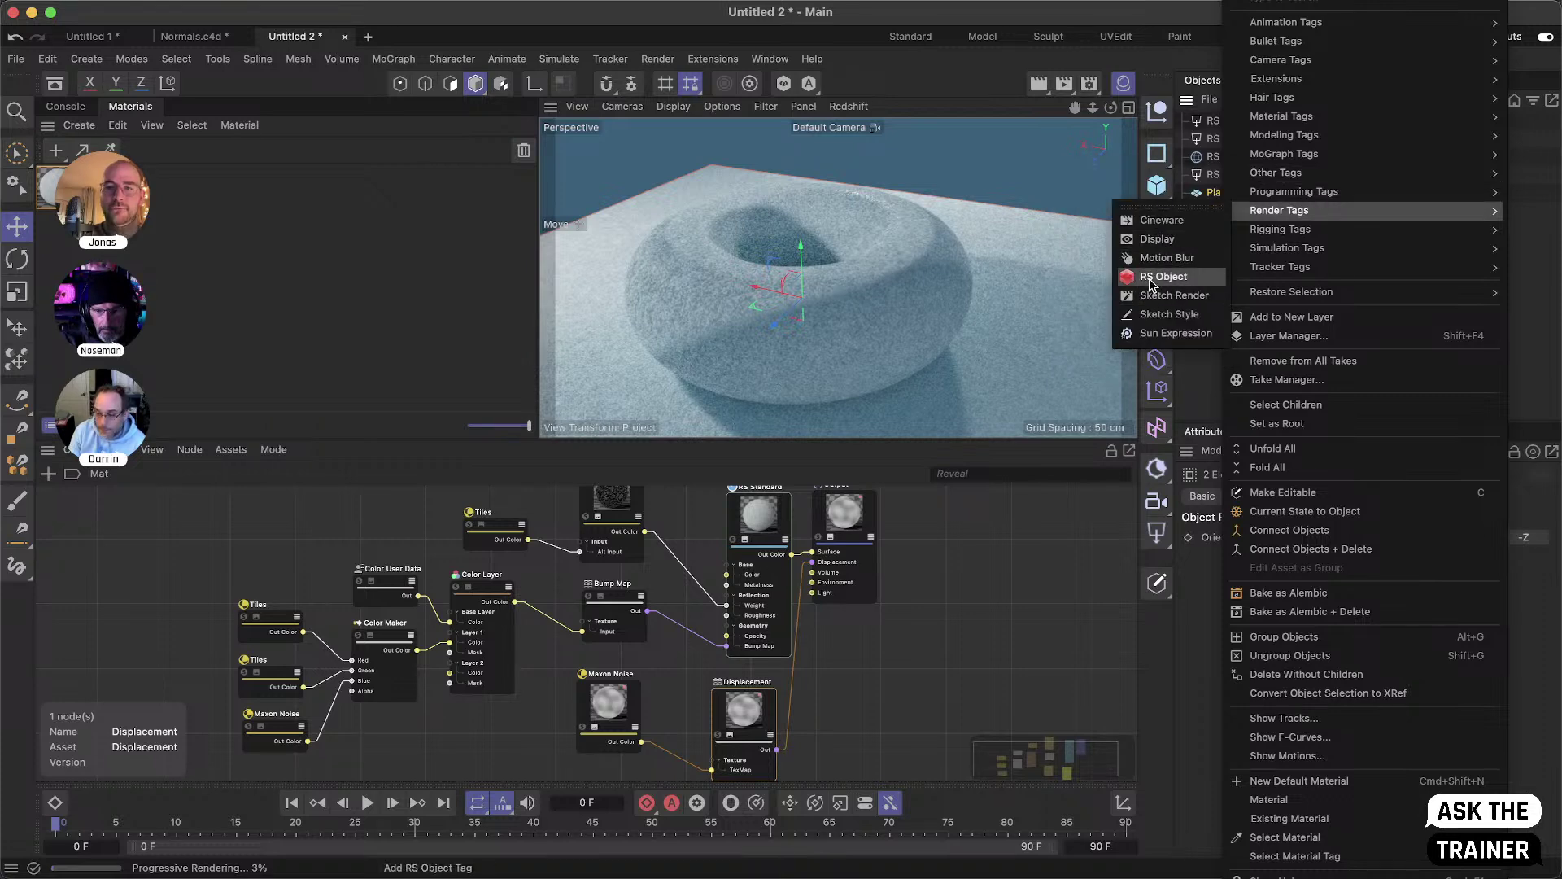
pyautogui.click(1164, 278)
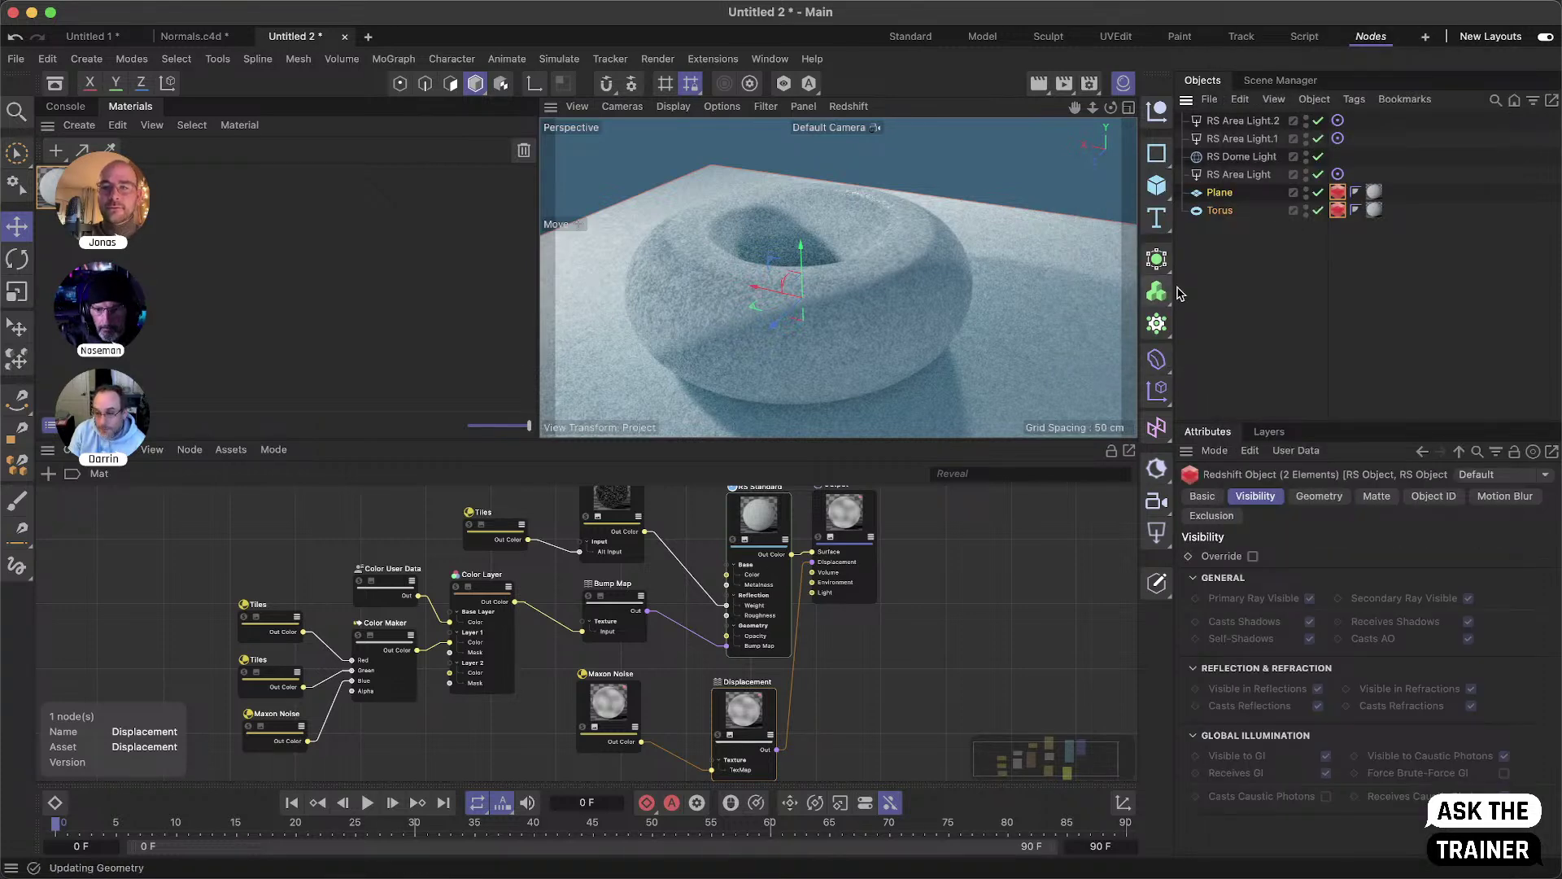
# - Turn on the geometry Override and enable Displacement for both RS Object tags
pyautogui.click(1330, 499)
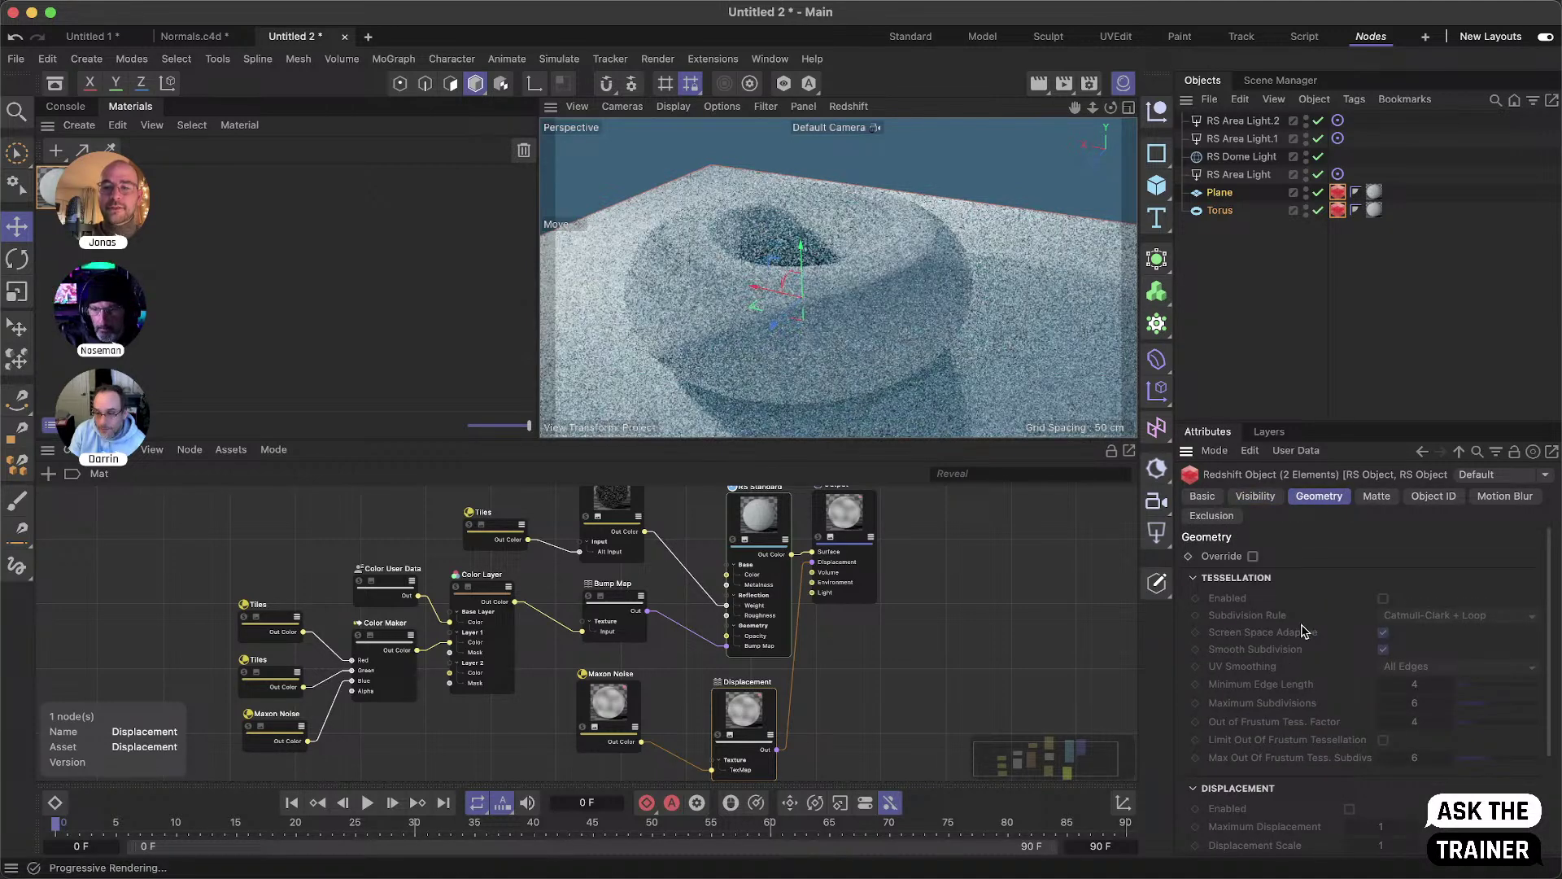
pyautogui.scroll(-1, 1282, 651)
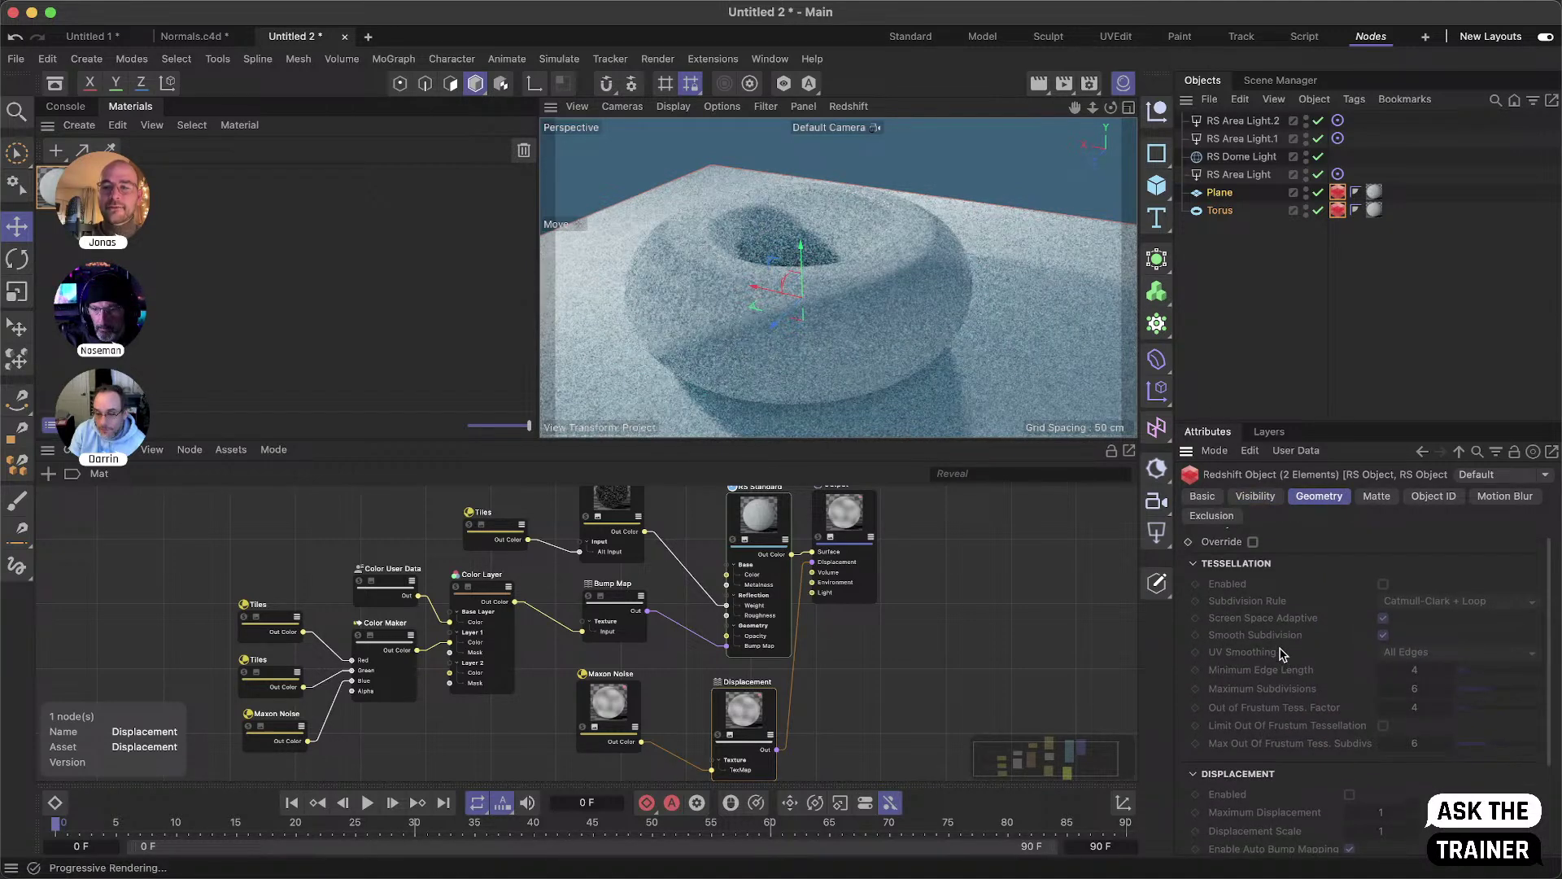
pyautogui.click(1253, 542)
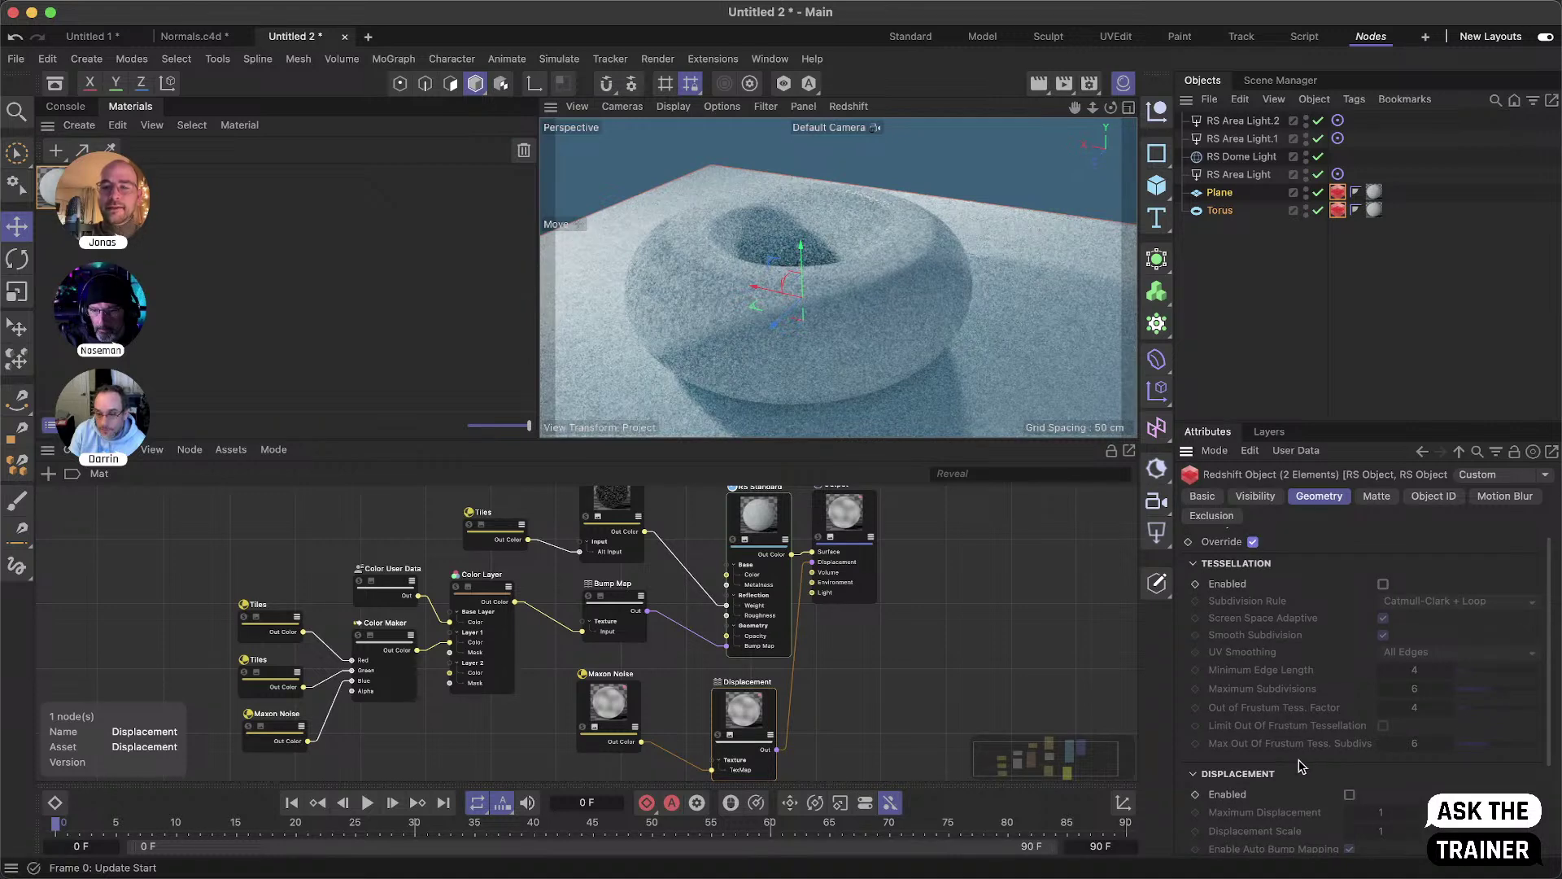
pyautogui.scroll(-1, 1346, 786)
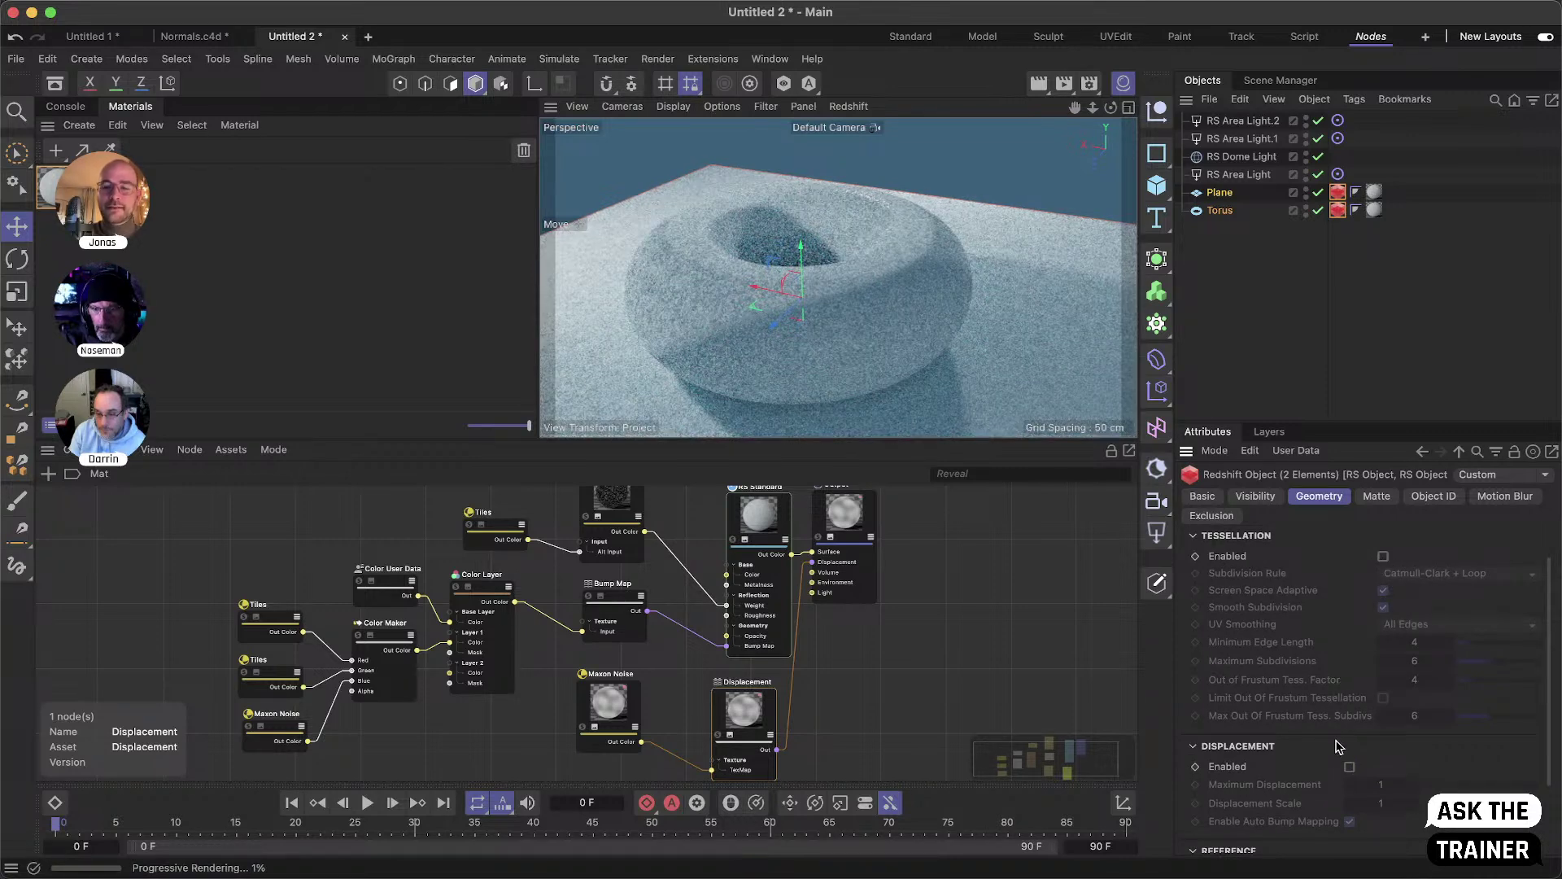
pyautogui.click(1350, 767)
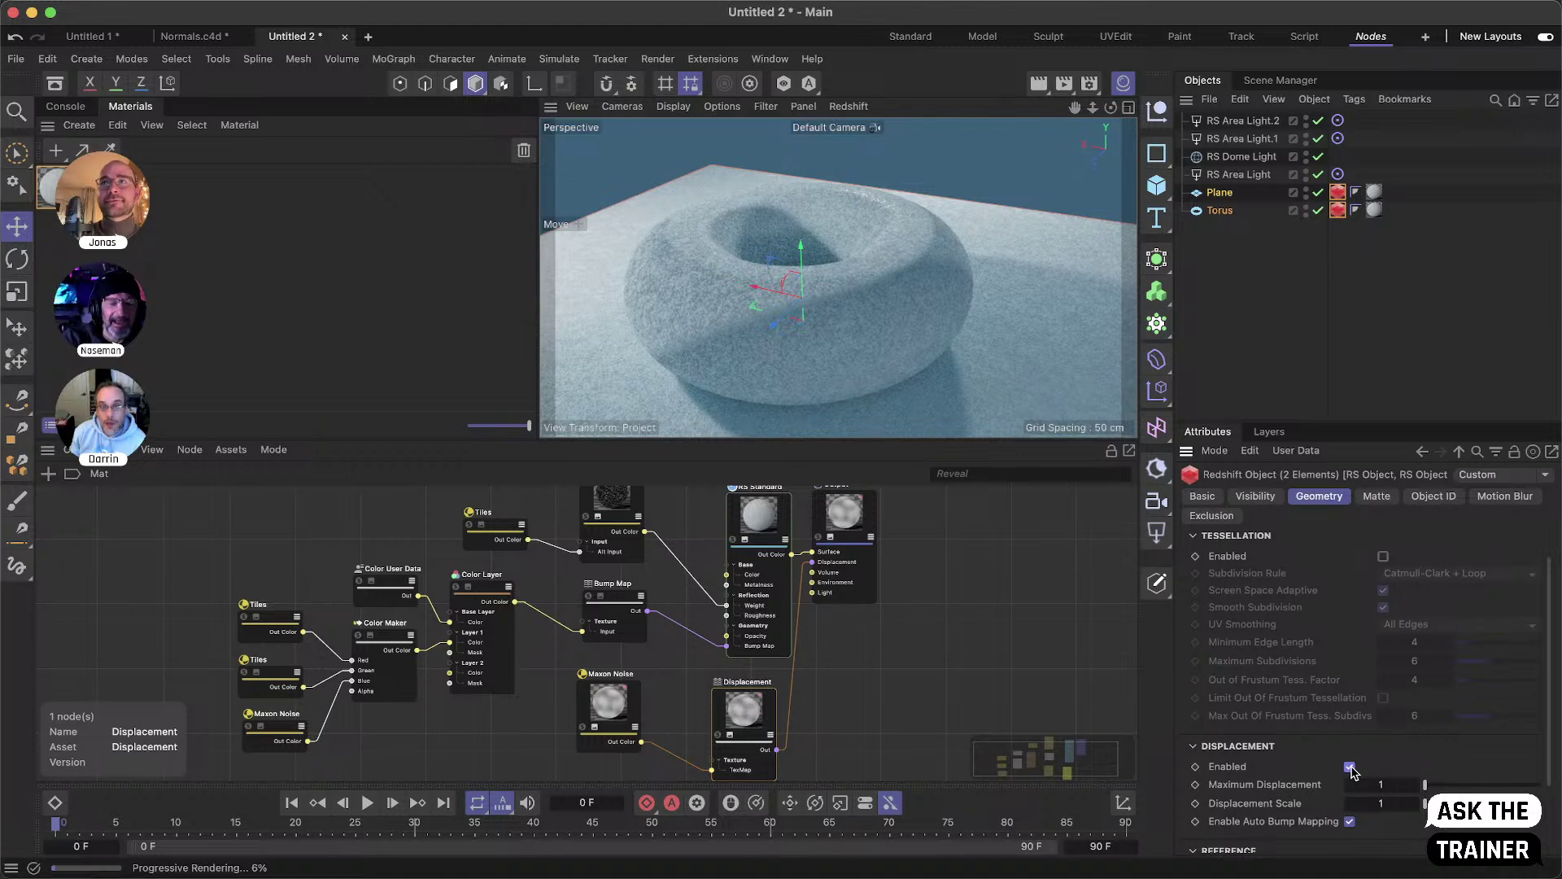
# - Set both Maximum Displacement and Displacement Scale to 5 on the RS Object tags
pyautogui.click(1385, 786)
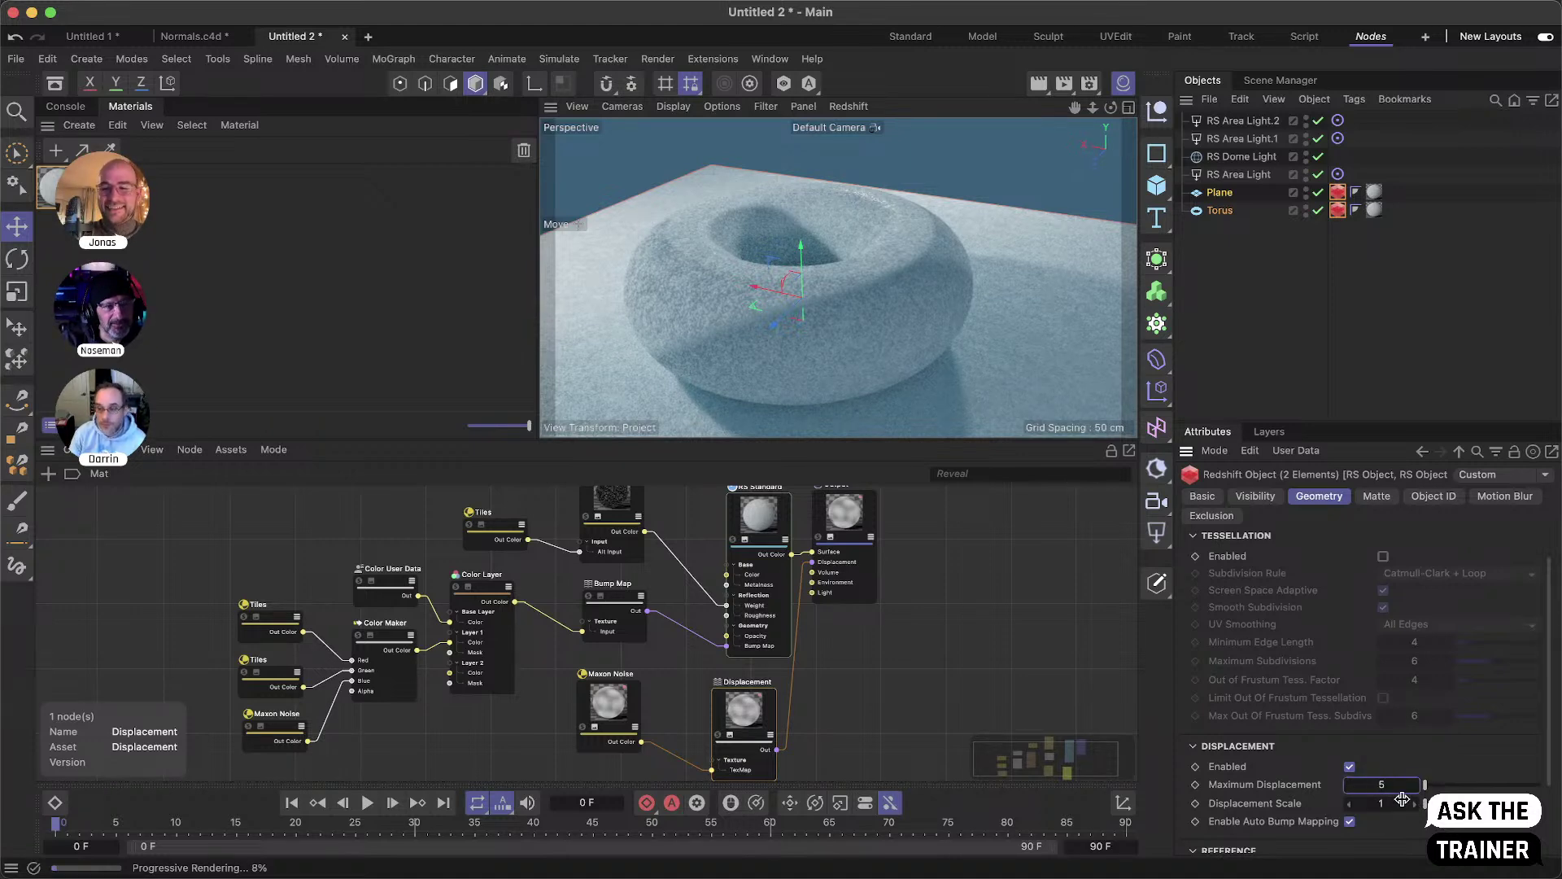
pyautogui.write('5')
pyautogui.click(1398, 802)
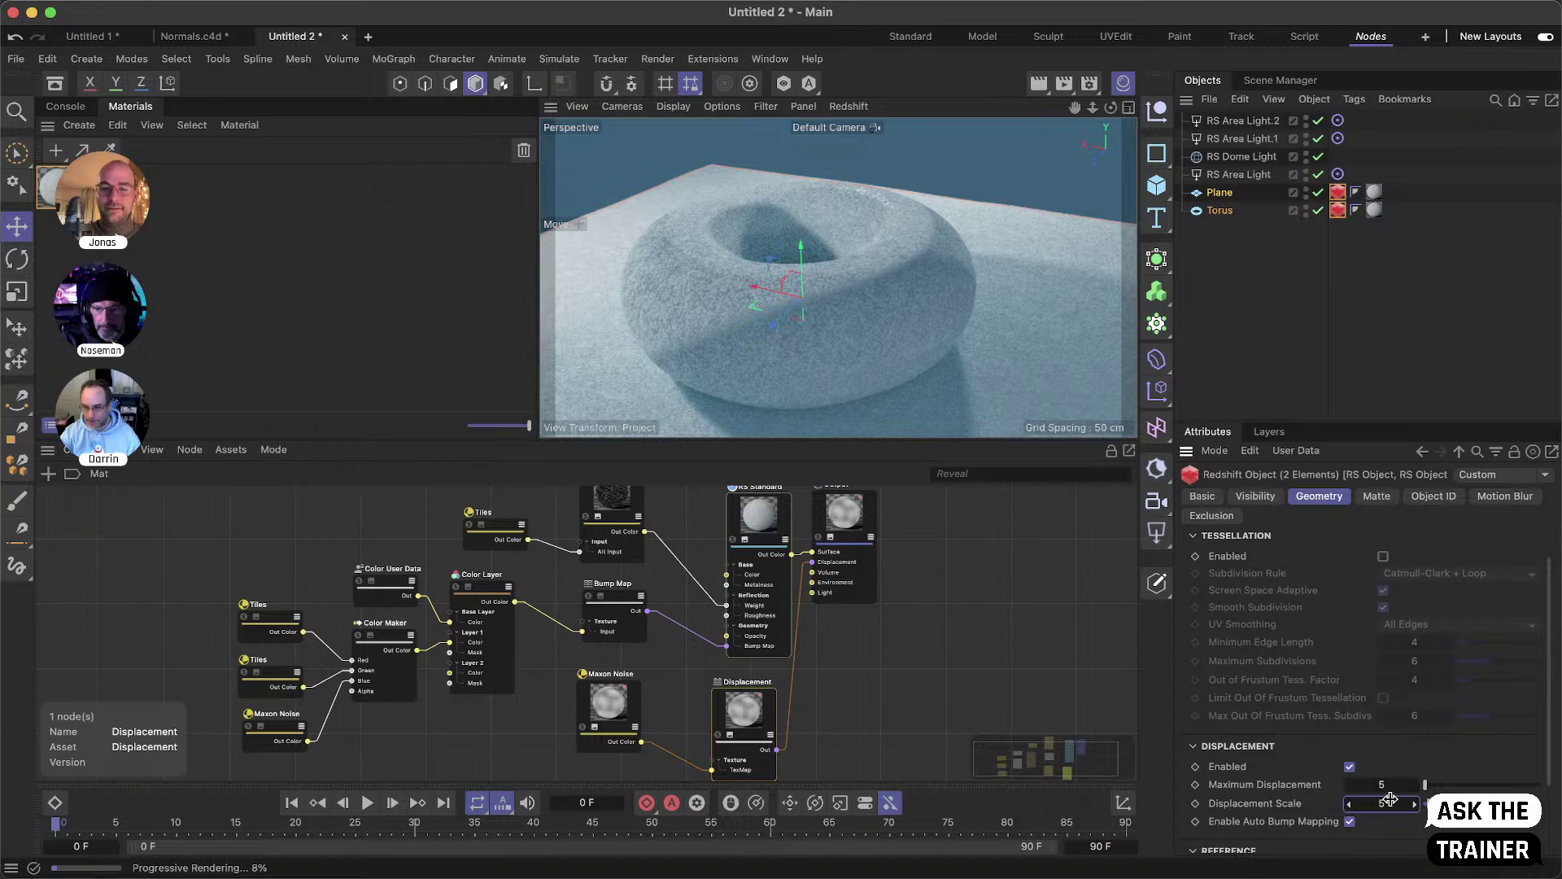
# - Set the Displacement node's New Range Min to -1 and its Scale to 5
pyautogui.moveTo(766, 744); pyautogui.dragTo(767, 739)
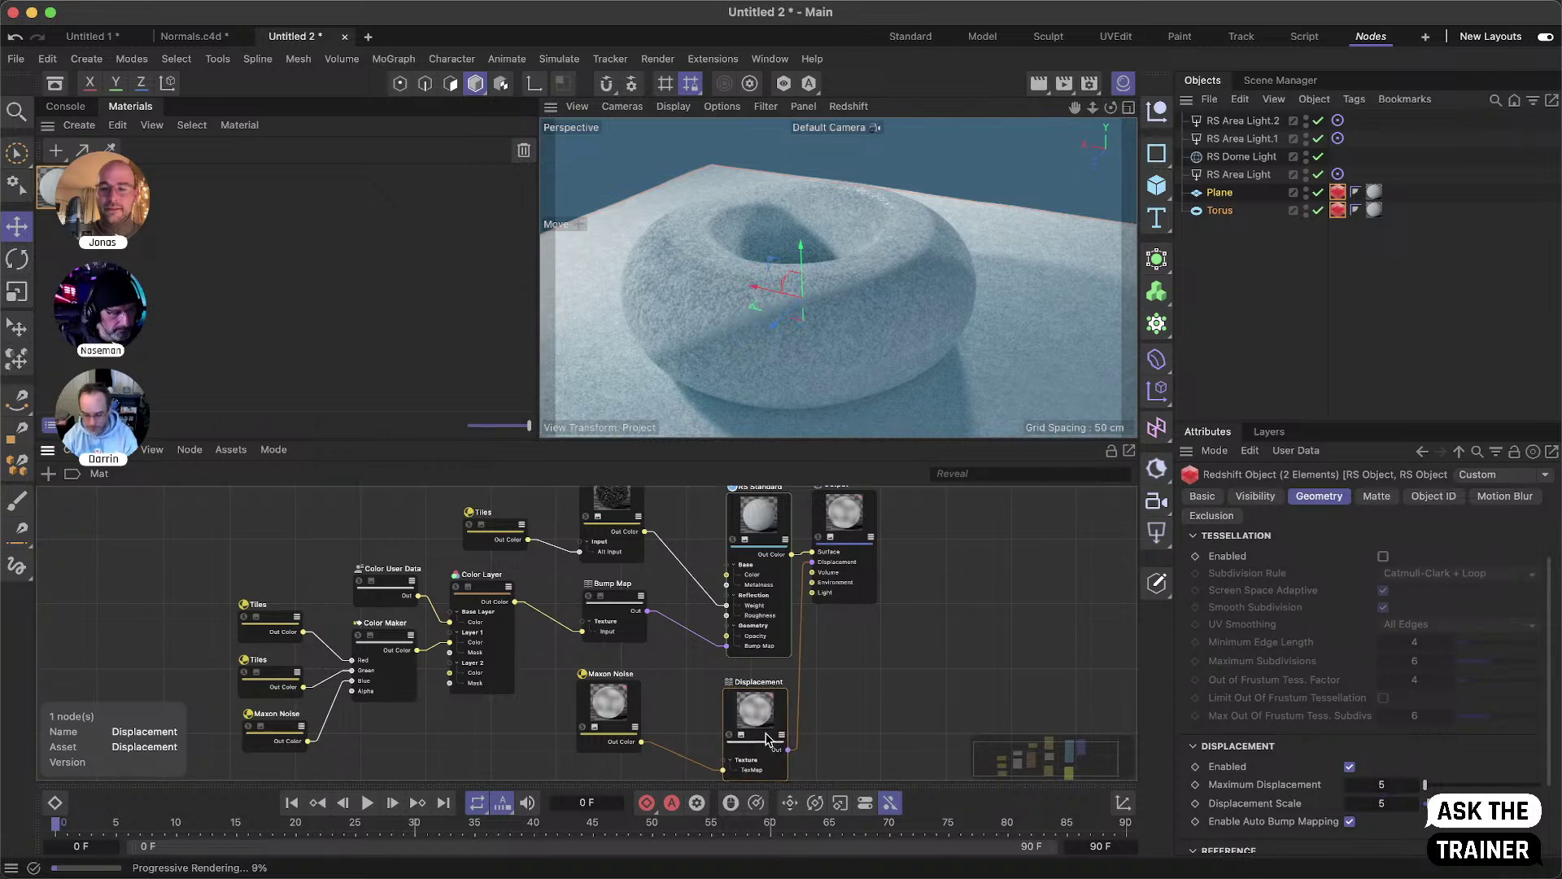
pyautogui.click(766, 739)
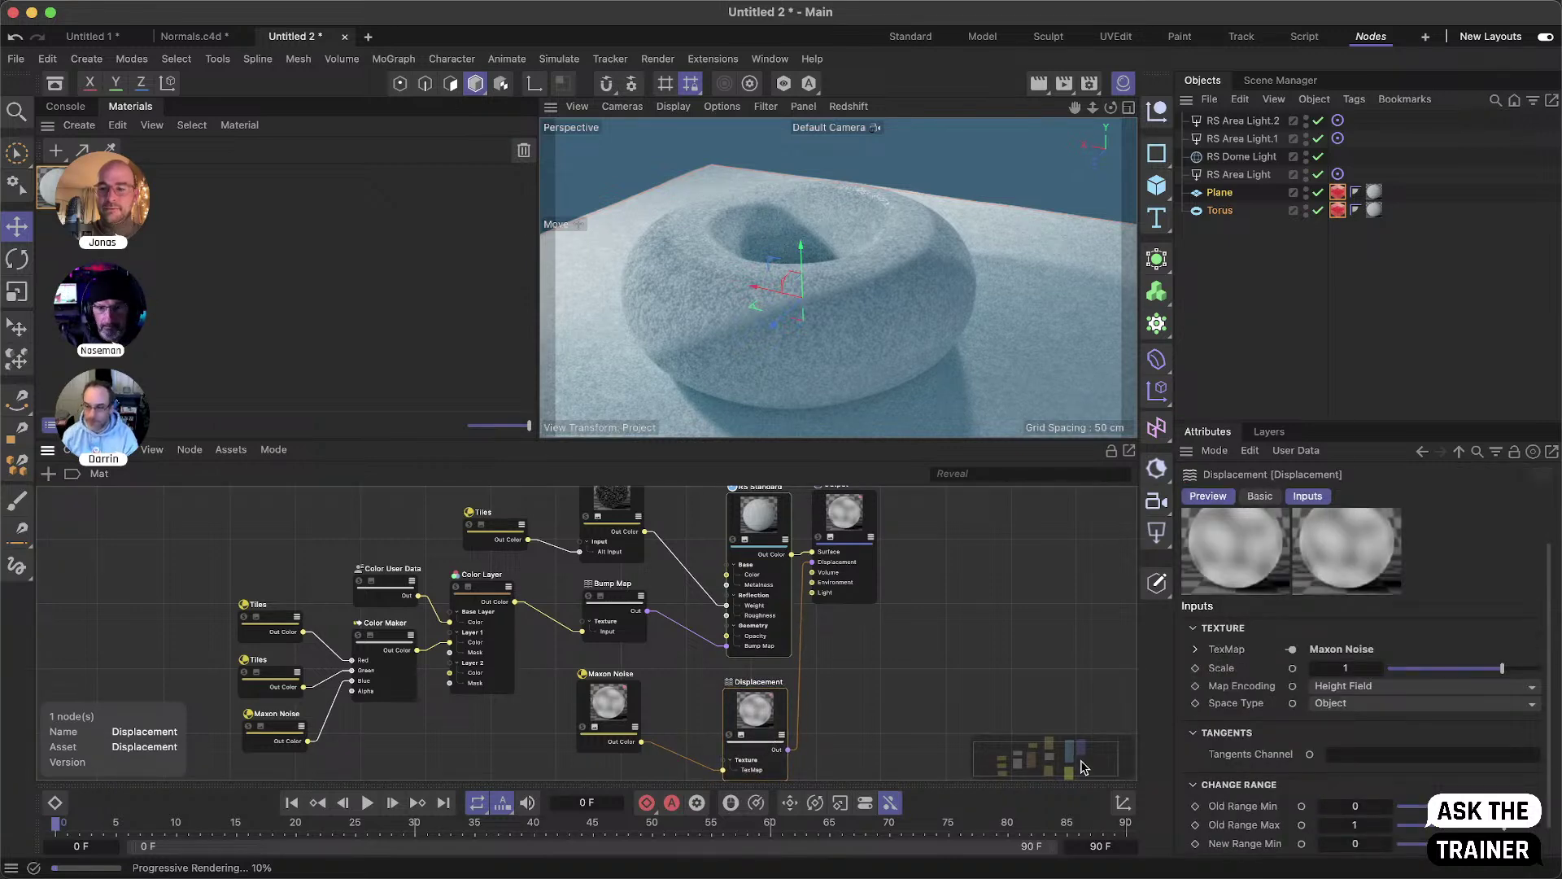
pyautogui.scroll(-1, 1254, 816)
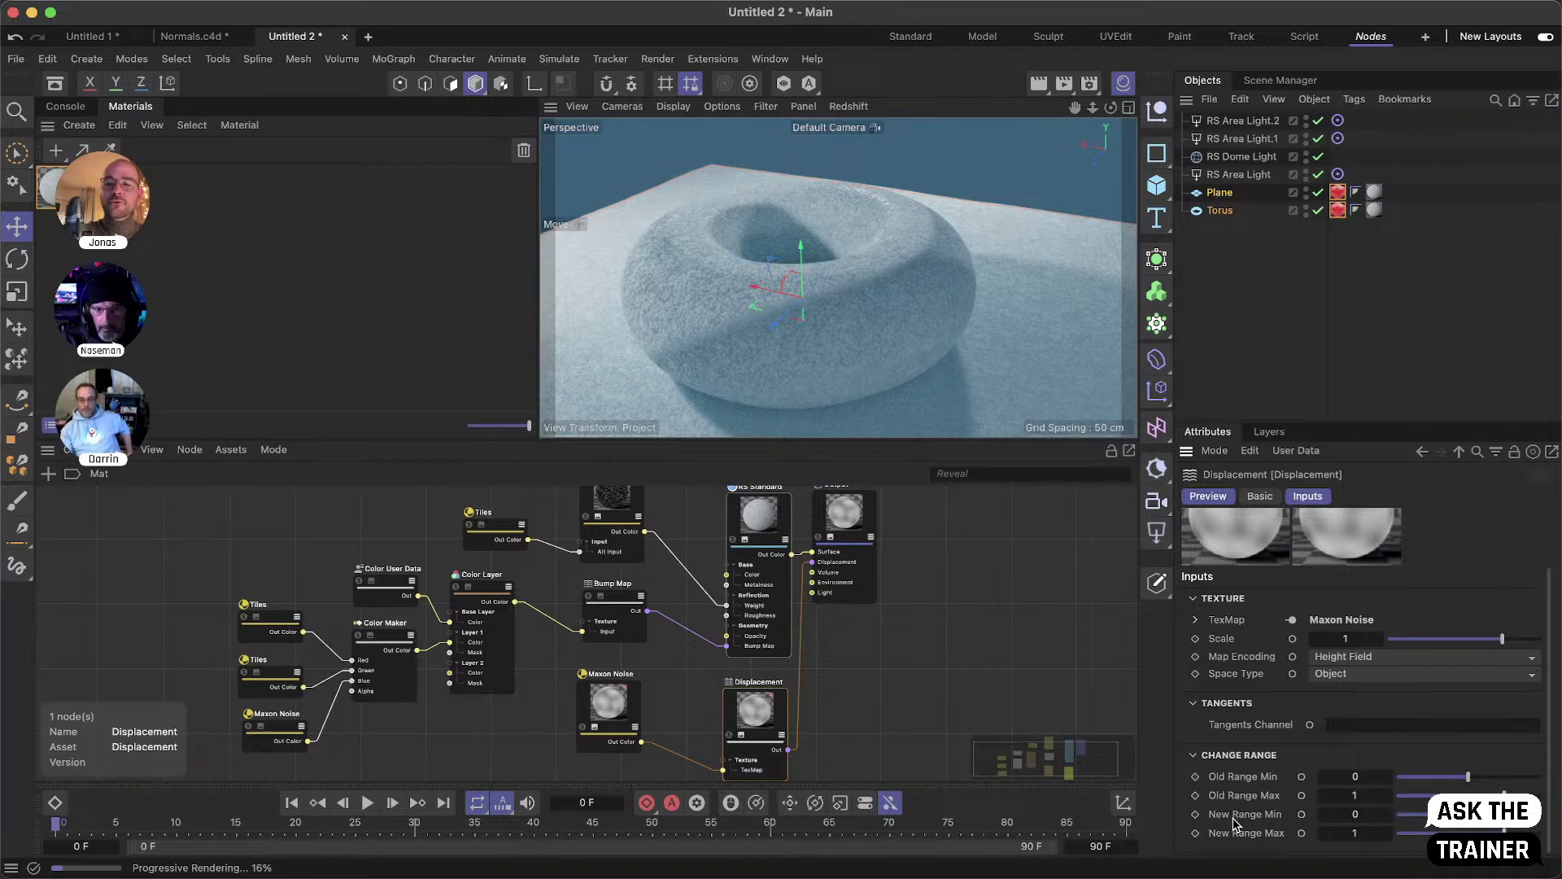
pyautogui.click(1364, 816)
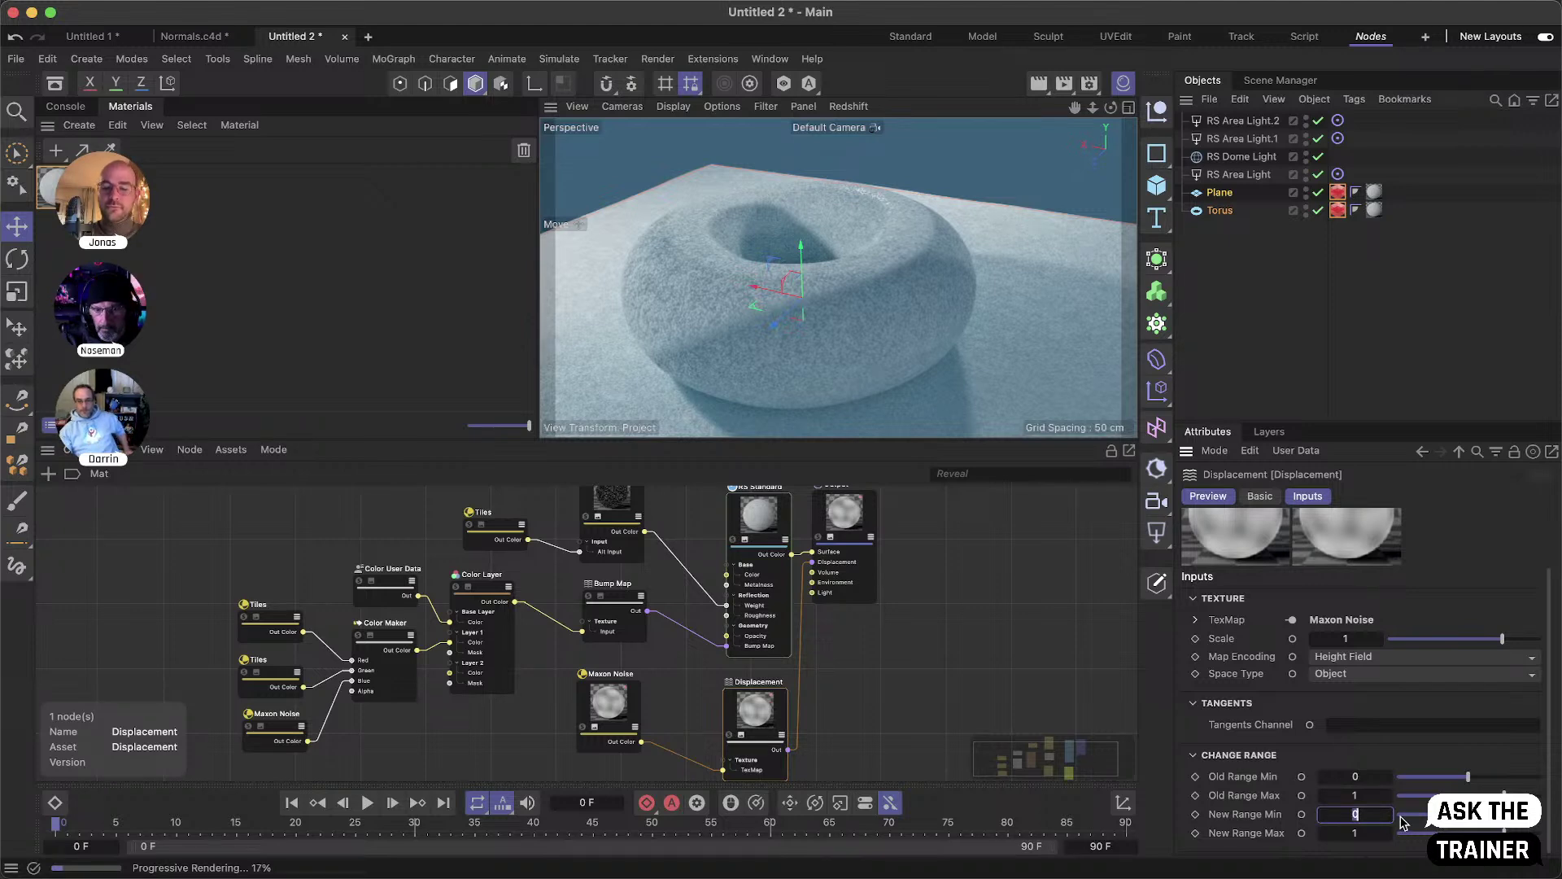
pyautogui.press('Return')
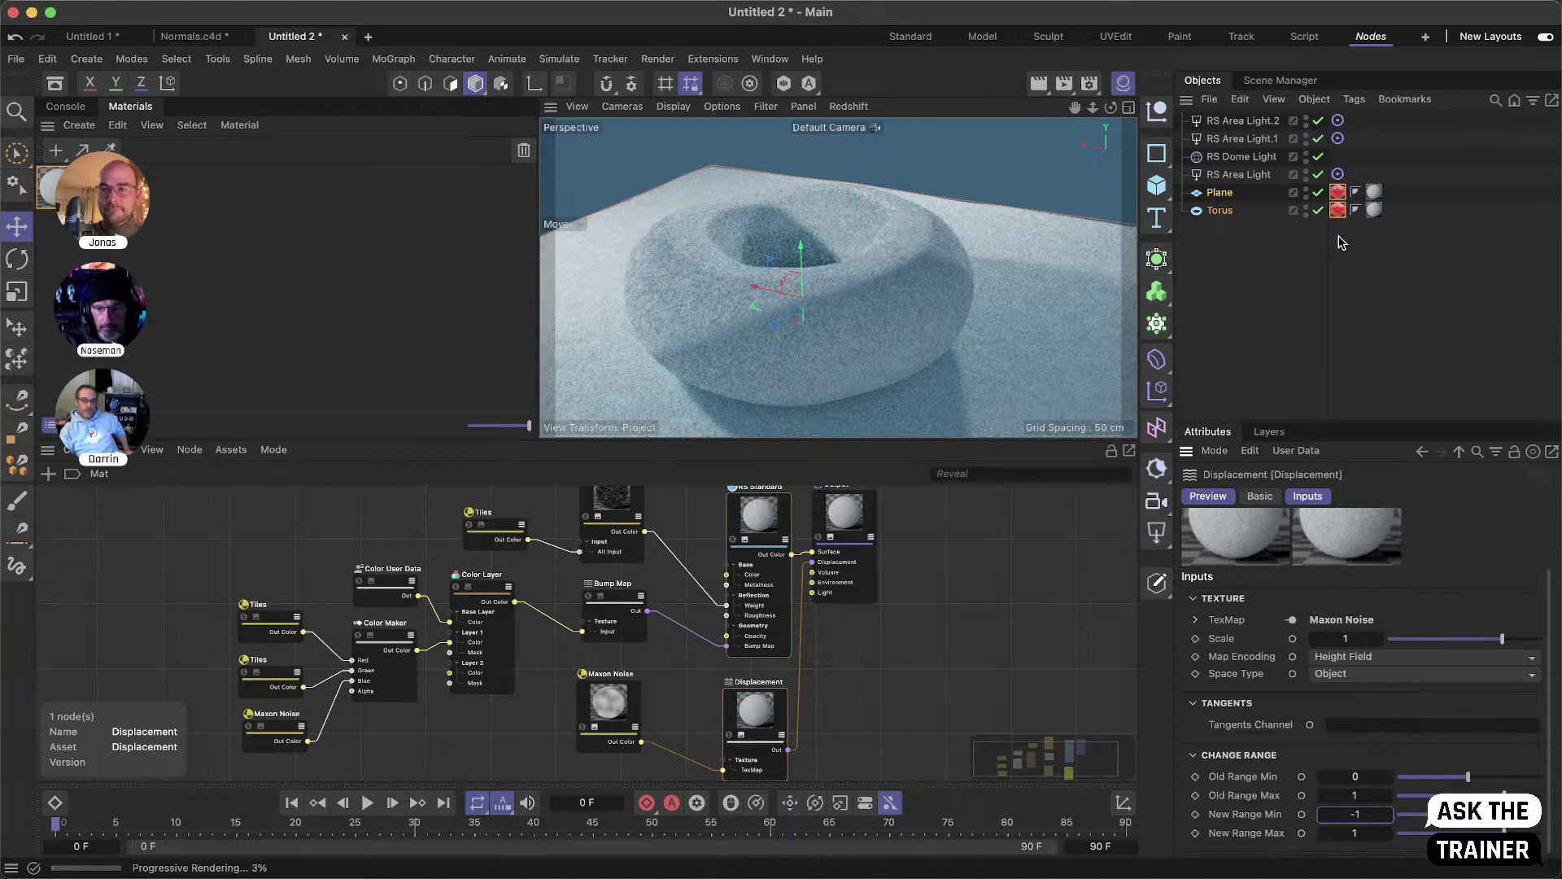
pyautogui.doubleClick(1346, 638)
pyautogui.write('5')
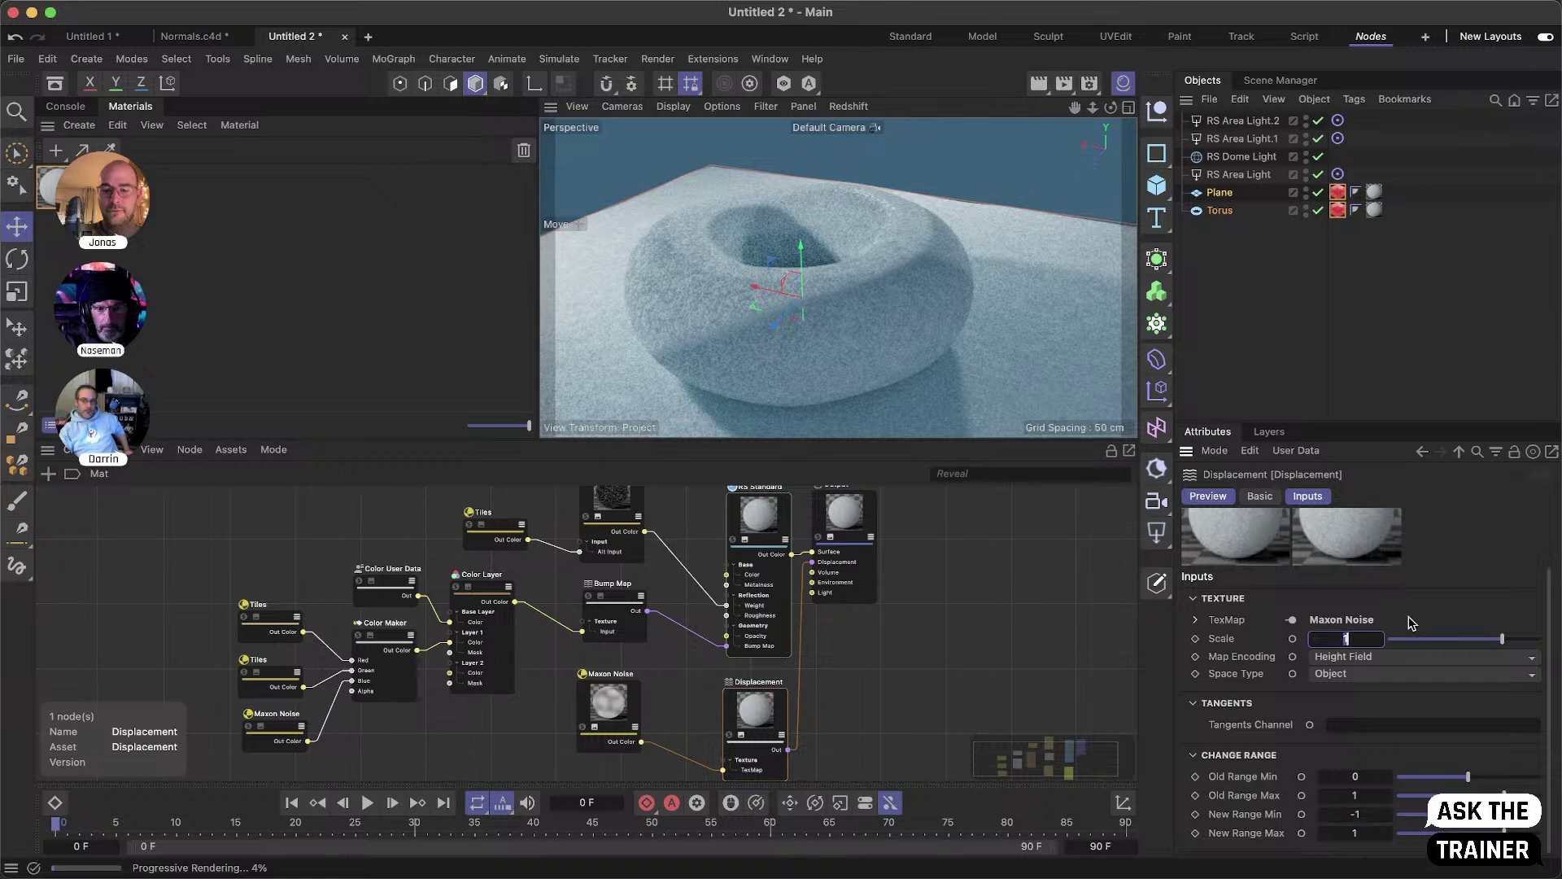
pyautogui.press('Return')
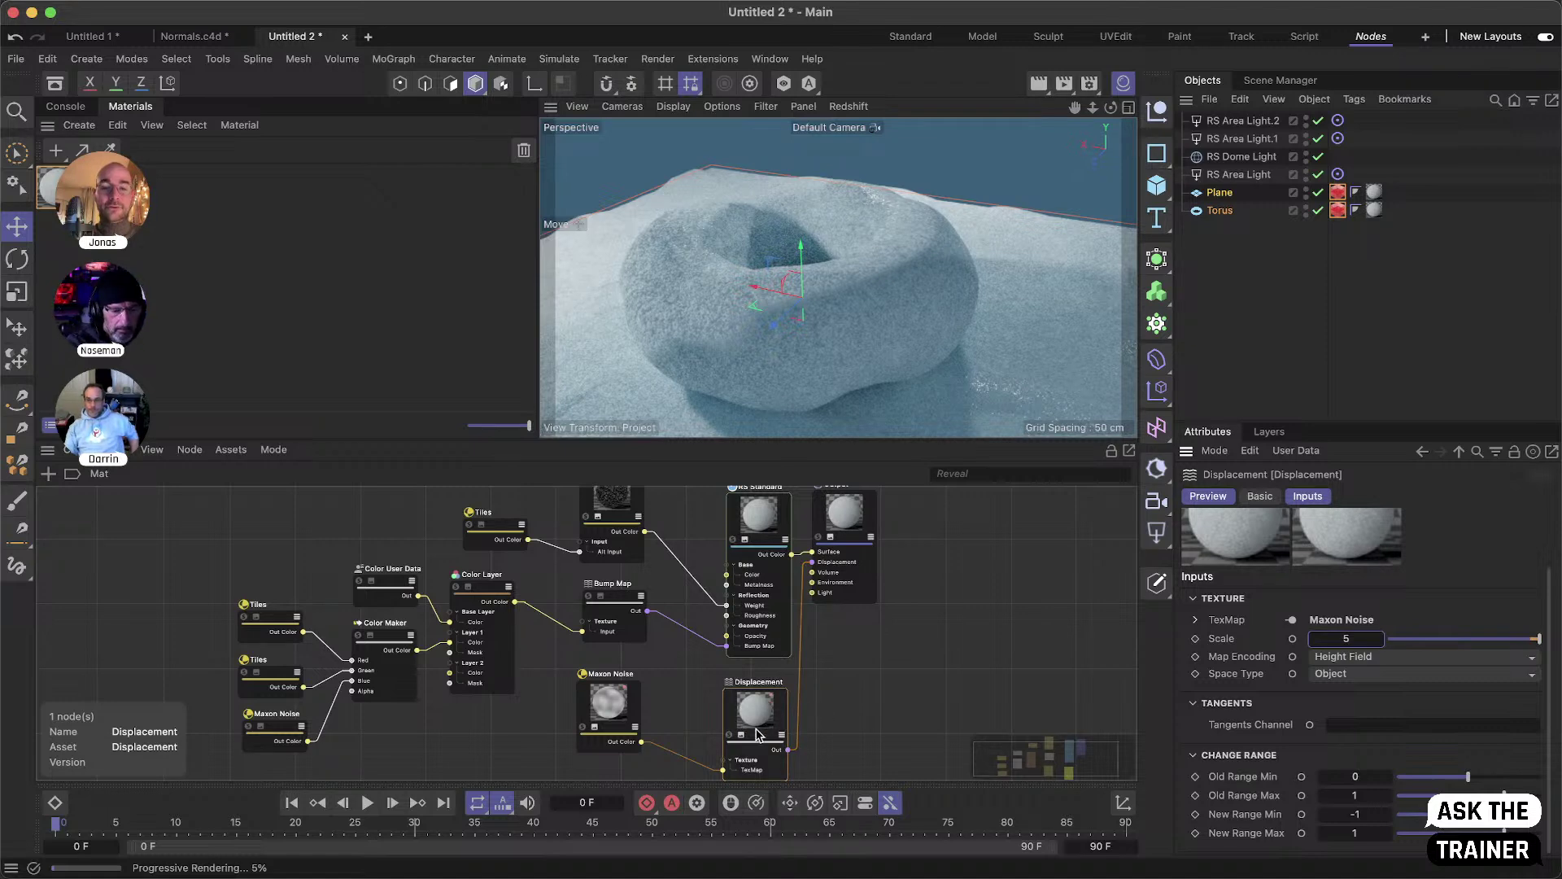
# - Duplicate the displacement's Maxon Noise node below the original and set the copy's Overall Scale to 8
pyautogui.keyDown('alt'); pyautogui.moveTo(756, 729); pyautogui.dragTo(742, 636, button='middle'); pyautogui.keyUp('alt')
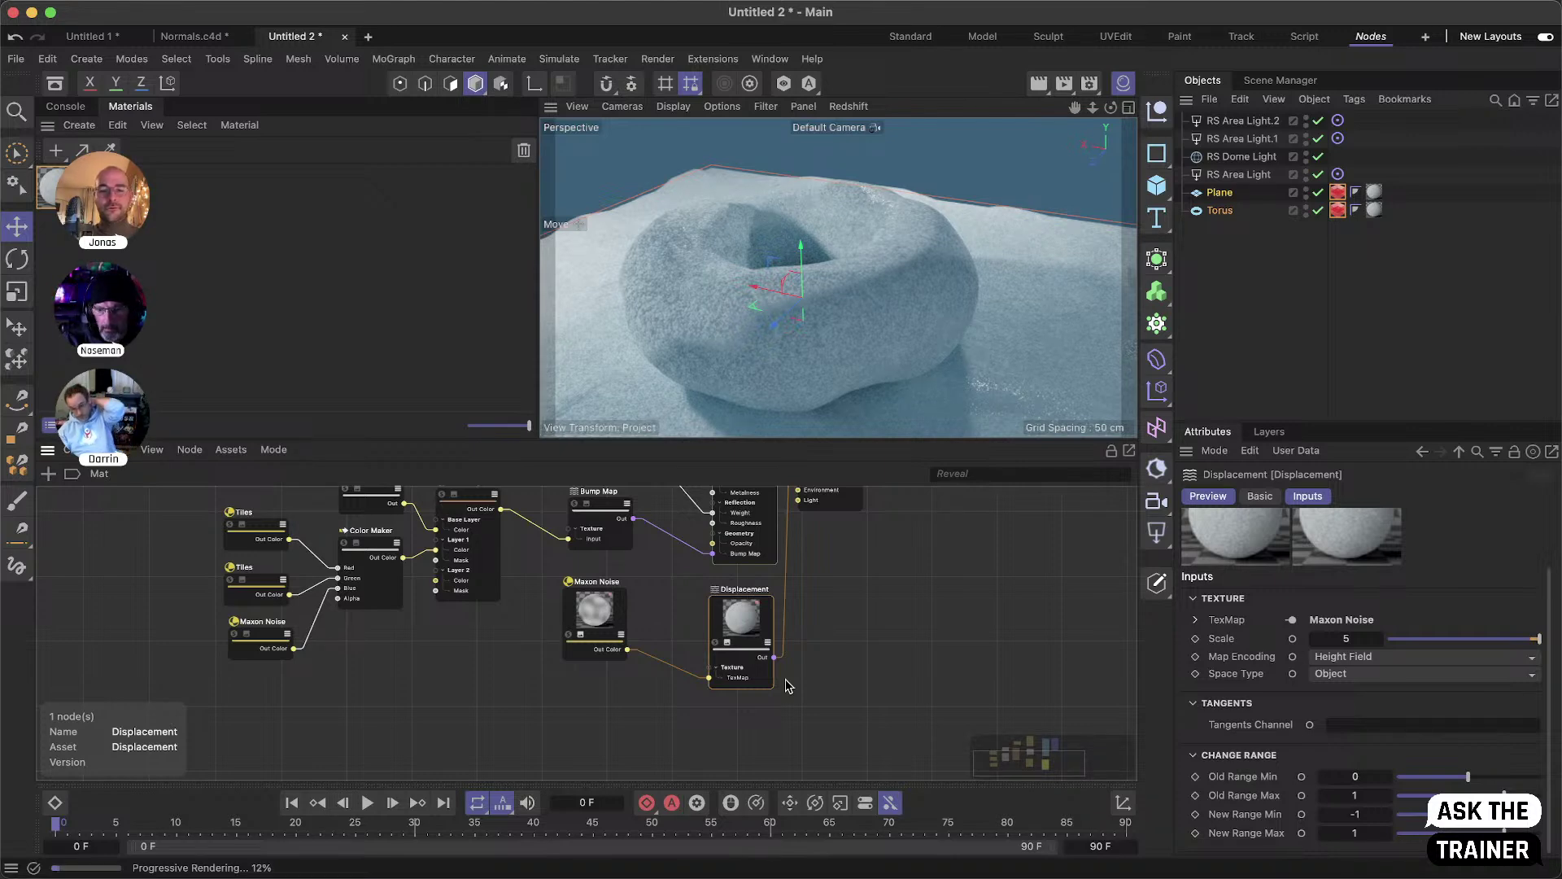
pyautogui.moveTo(602, 631); pyautogui.dragTo(577, 664)
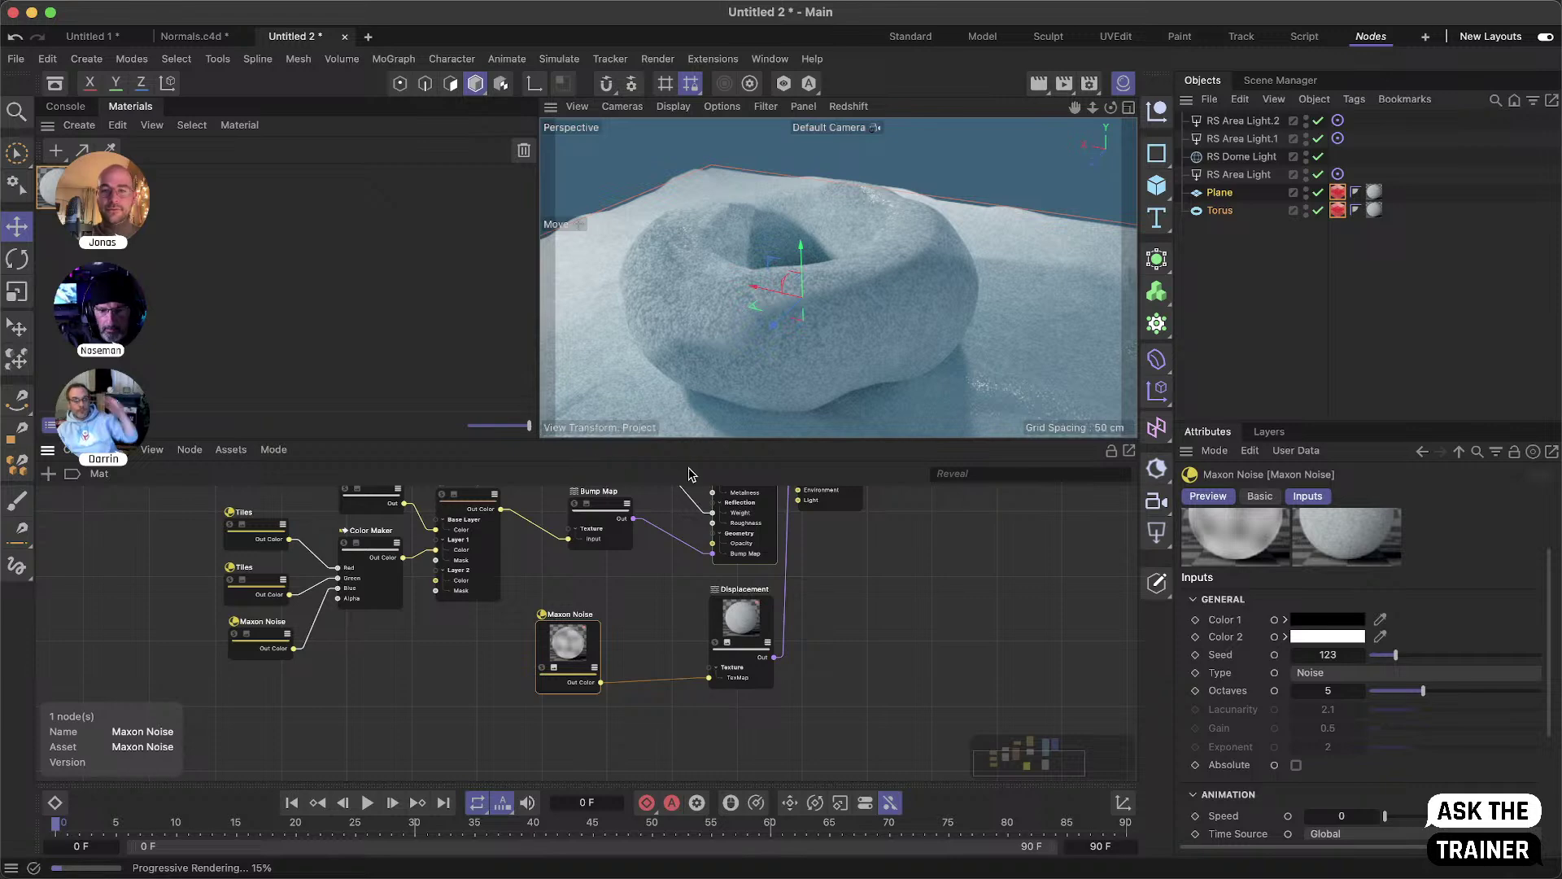
pyautogui.moveTo(575, 674); pyautogui.dragTo(571, 763)
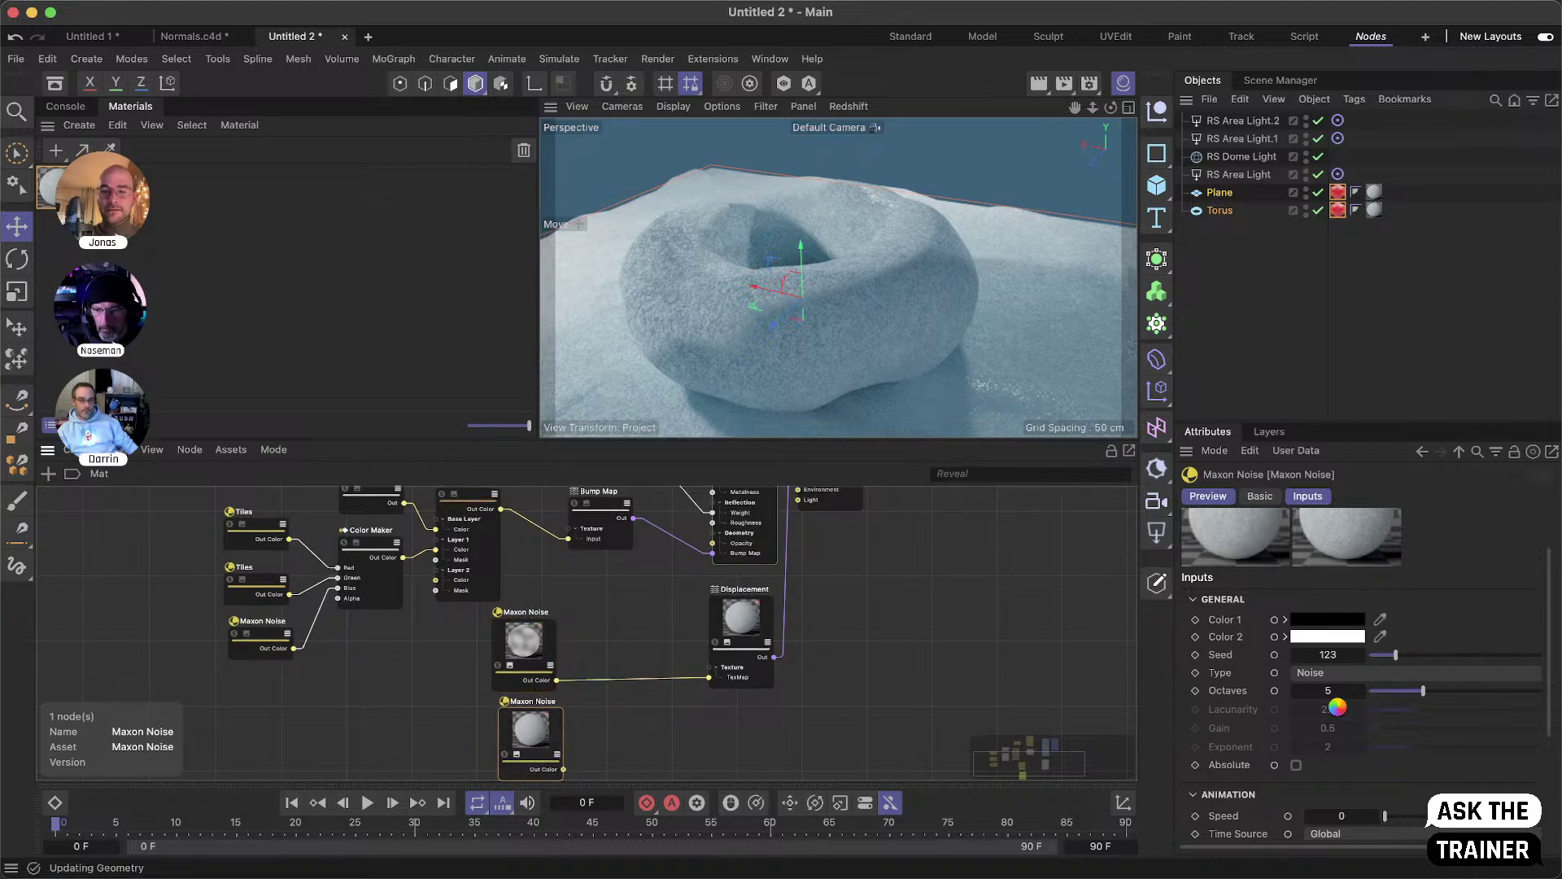
pyautogui.scroll(-2, 1342, 781)
pyautogui.scroll(-1, 1340, 786)
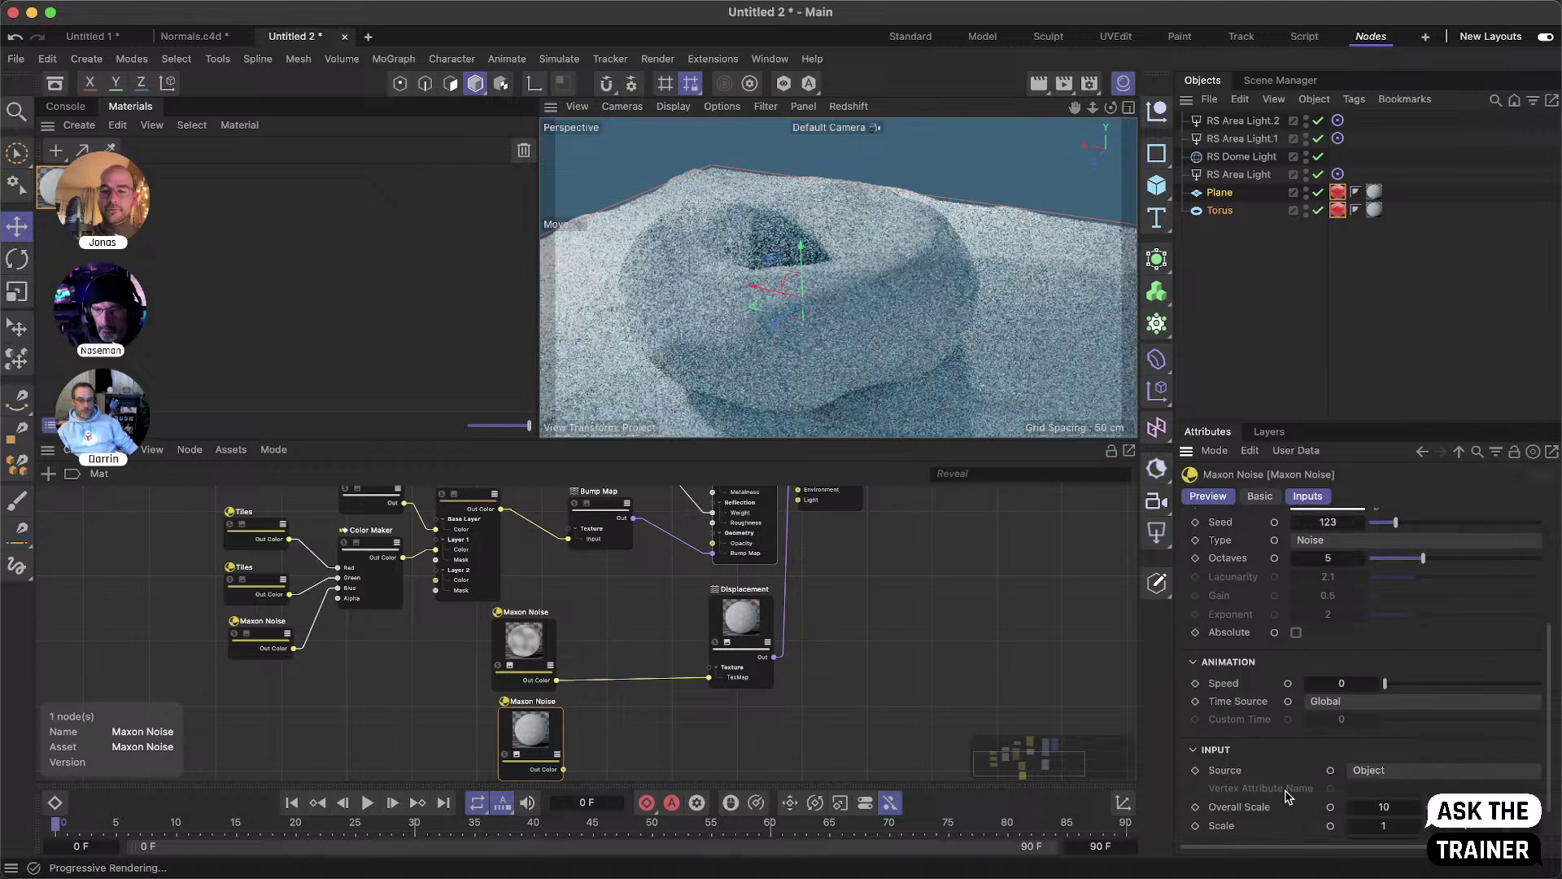
pyautogui.write('8')
pyautogui.press('Return')
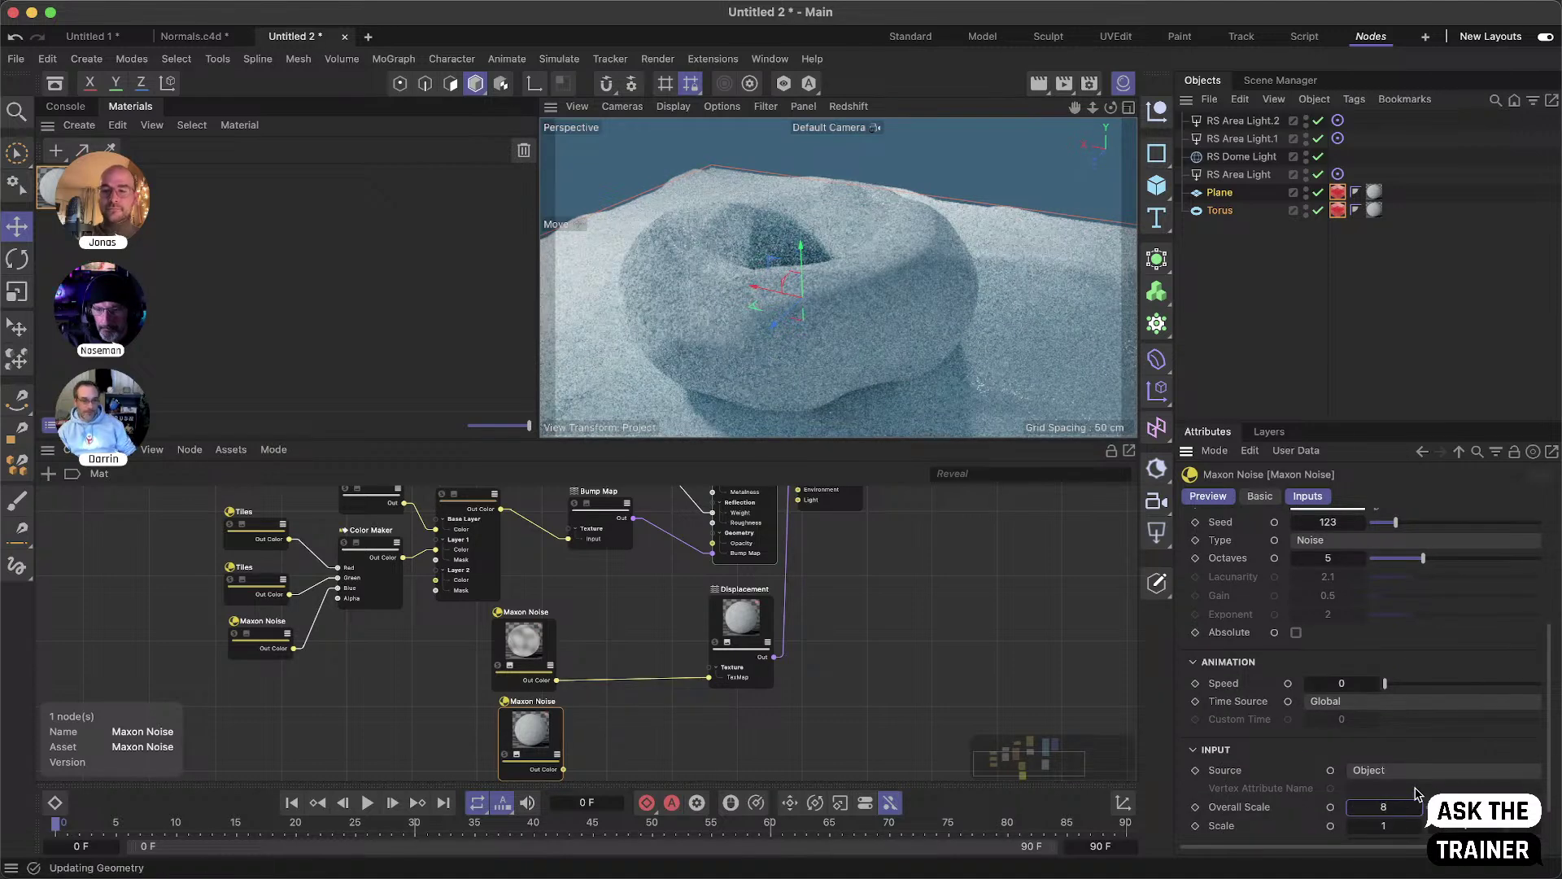
# - Set the duplicated Maxon Noise's Seed to 124 and nudge its node into place below the original
pyautogui.scroll(1, 1364, 528)
pyautogui.click(1363, 529)
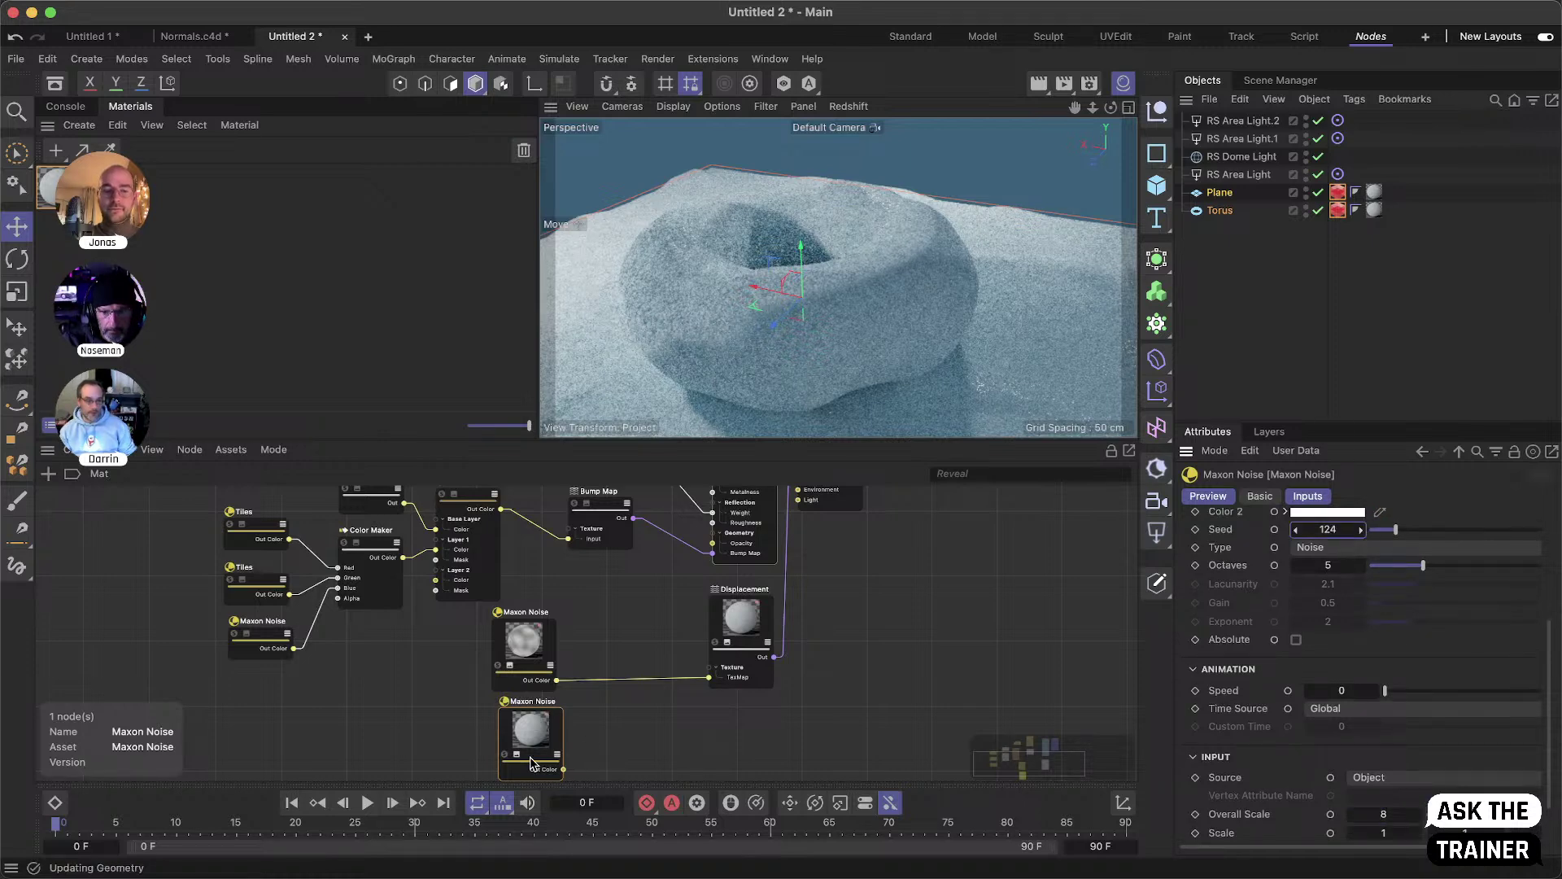
pyautogui.moveTo(536, 751); pyautogui.dragTo(547, 742)
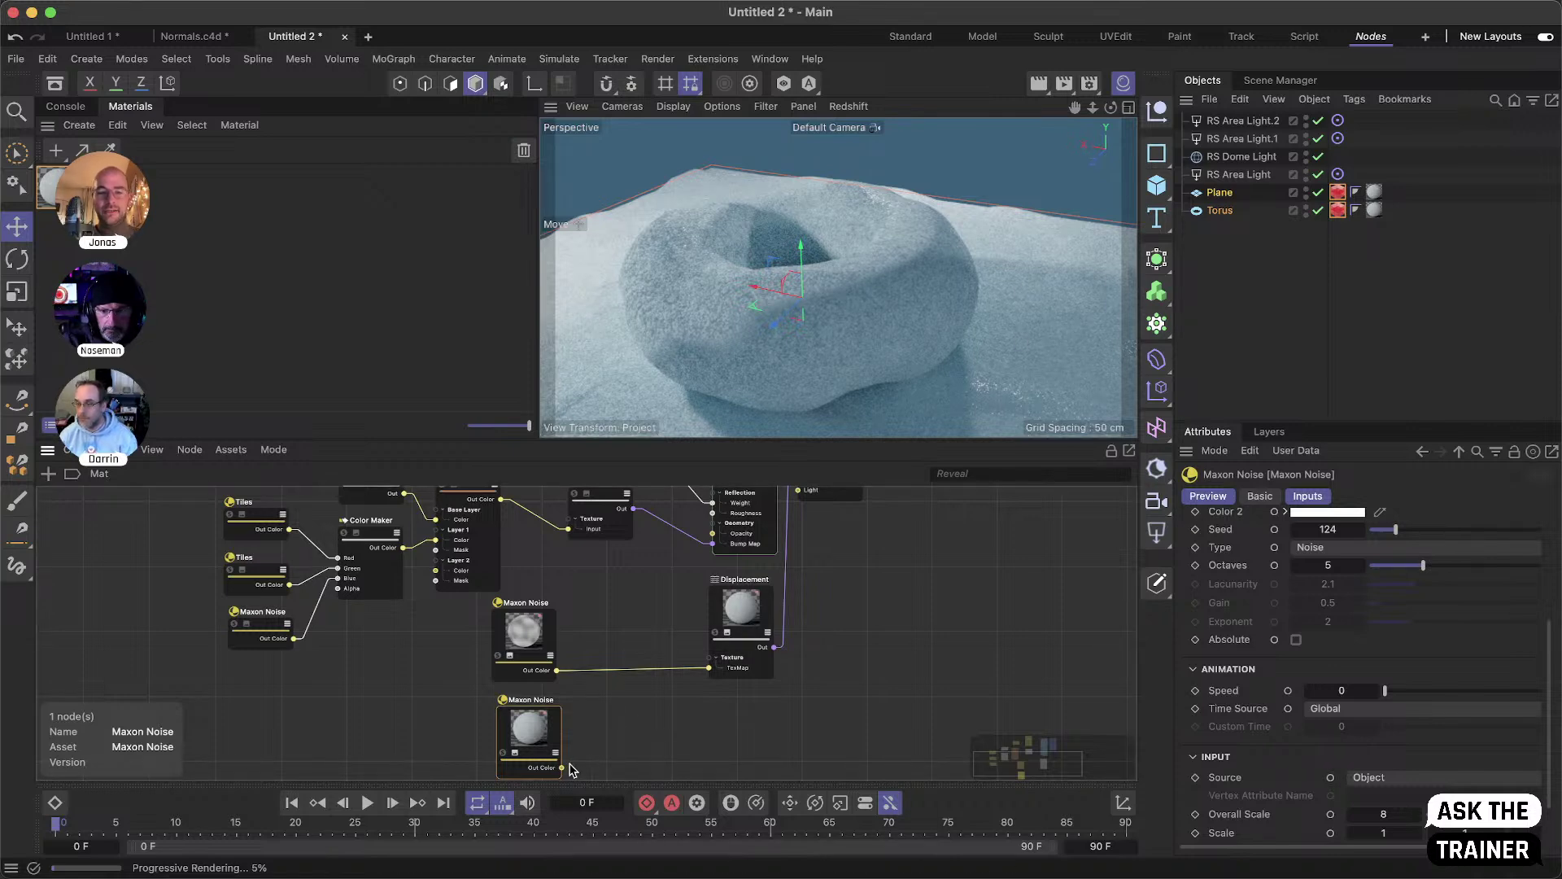
pyautogui.moveTo(535, 753); pyautogui.dragTo(535, 745)
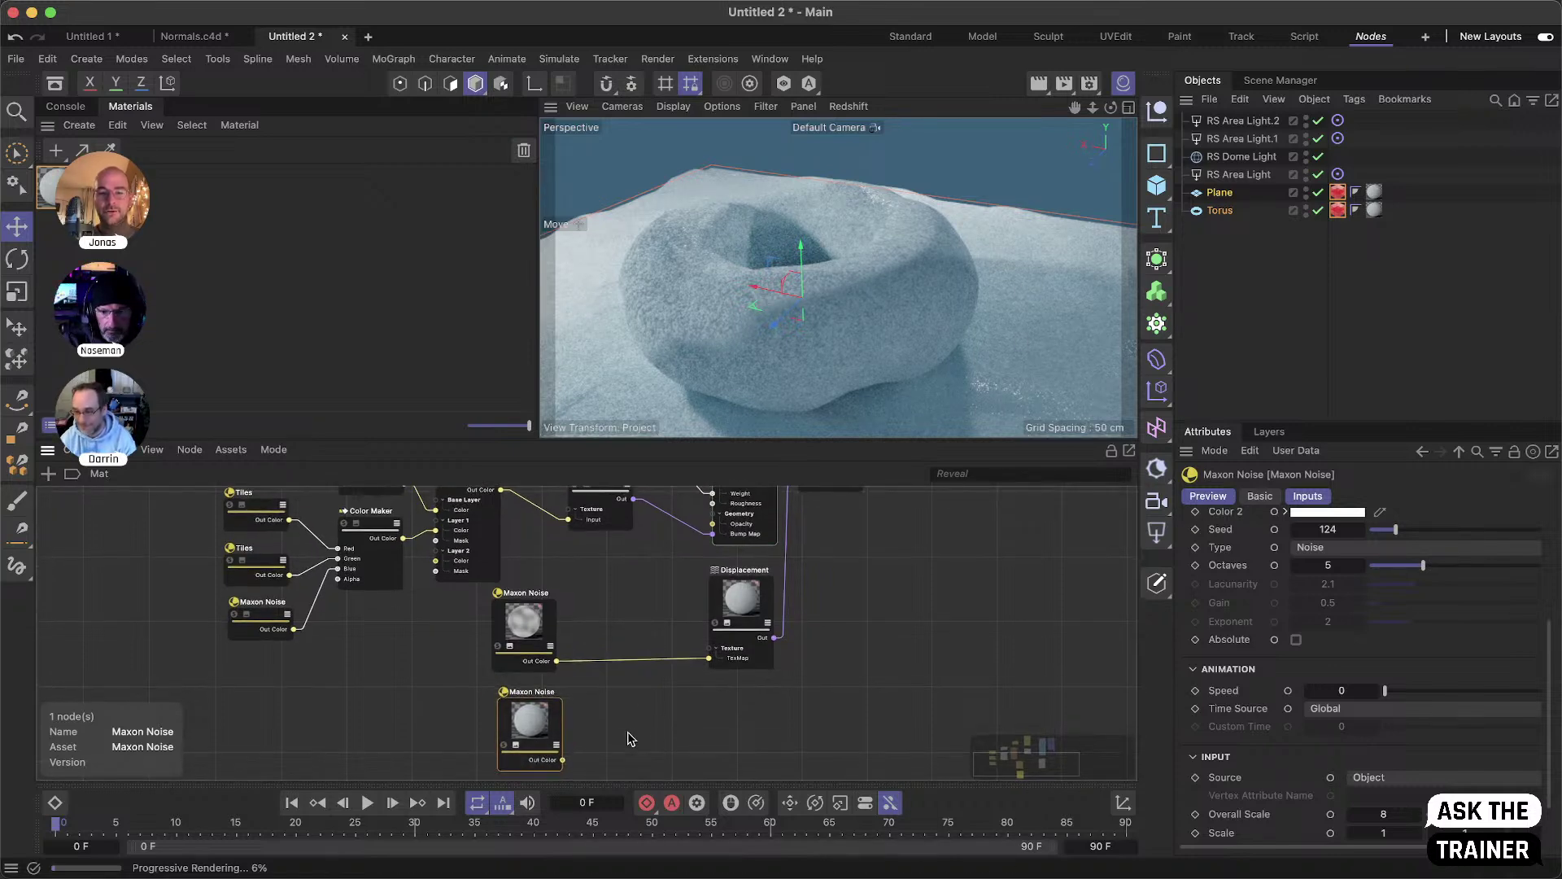
# - Add a Ramp node beside the duplicated Maxon Noise and feed the noise's color output into the Ramp's Alt Input
pyautogui.doubleClick(647, 726)
pyautogui.write('ramp')
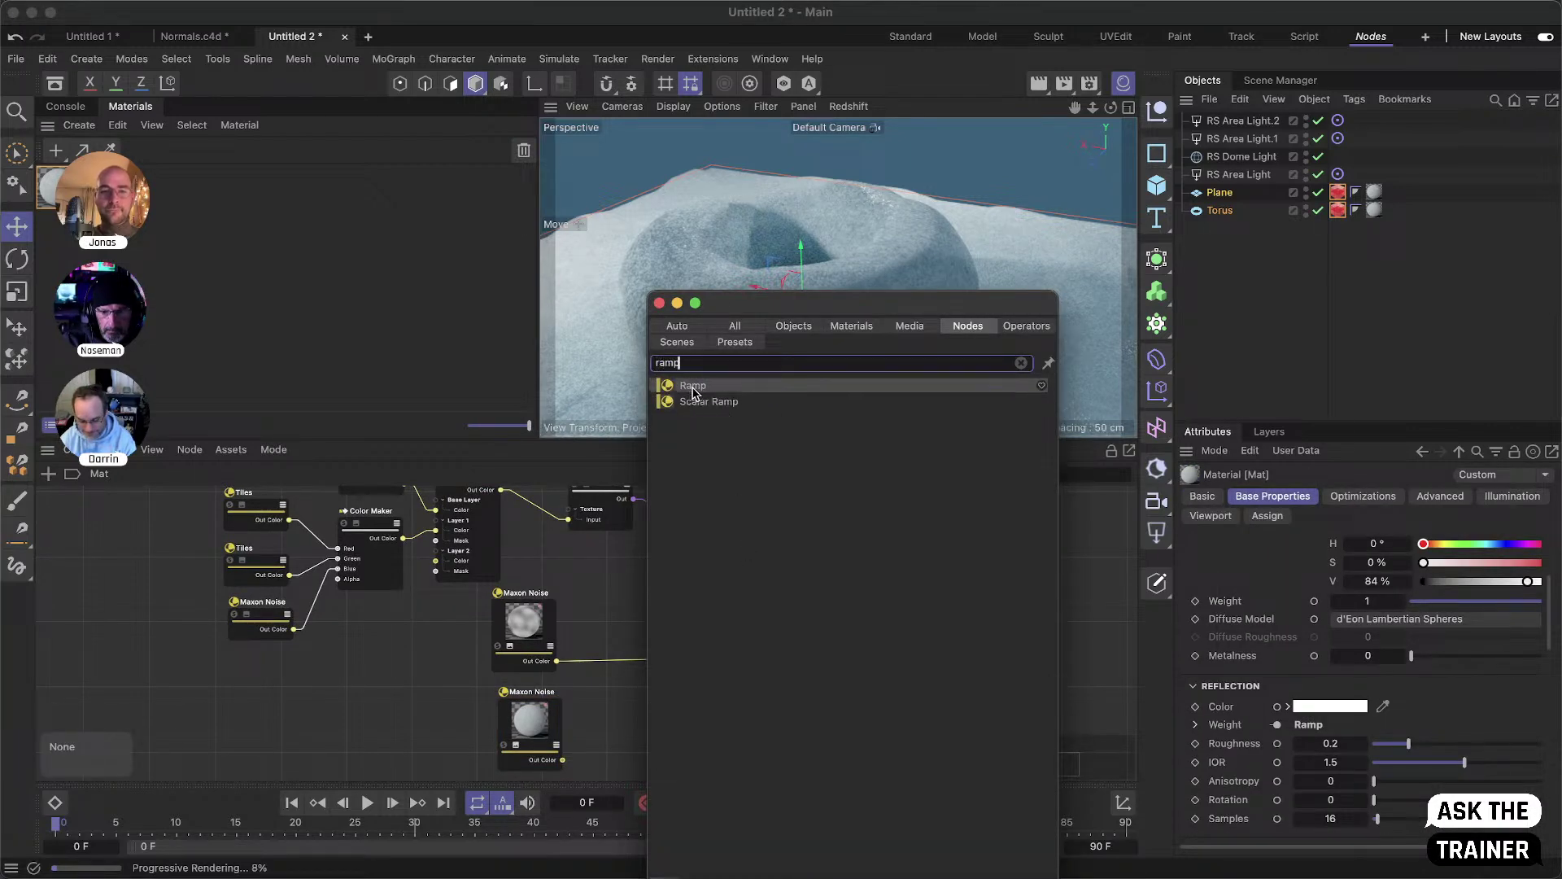
pyautogui.moveTo(692, 385); pyautogui.dragTo(625, 728)
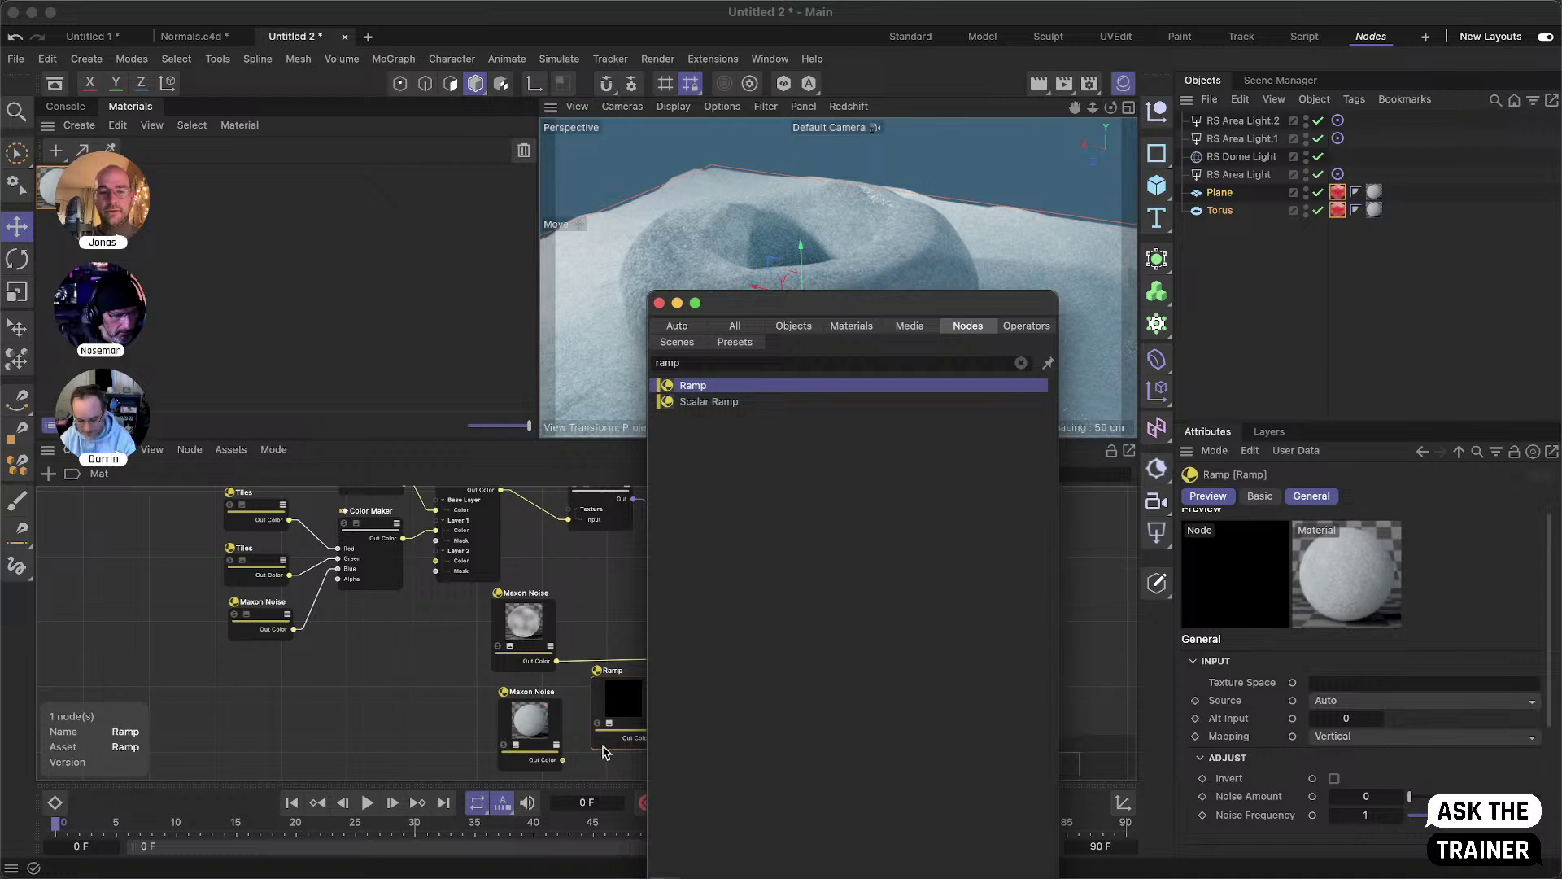
pyautogui.click(563, 761)
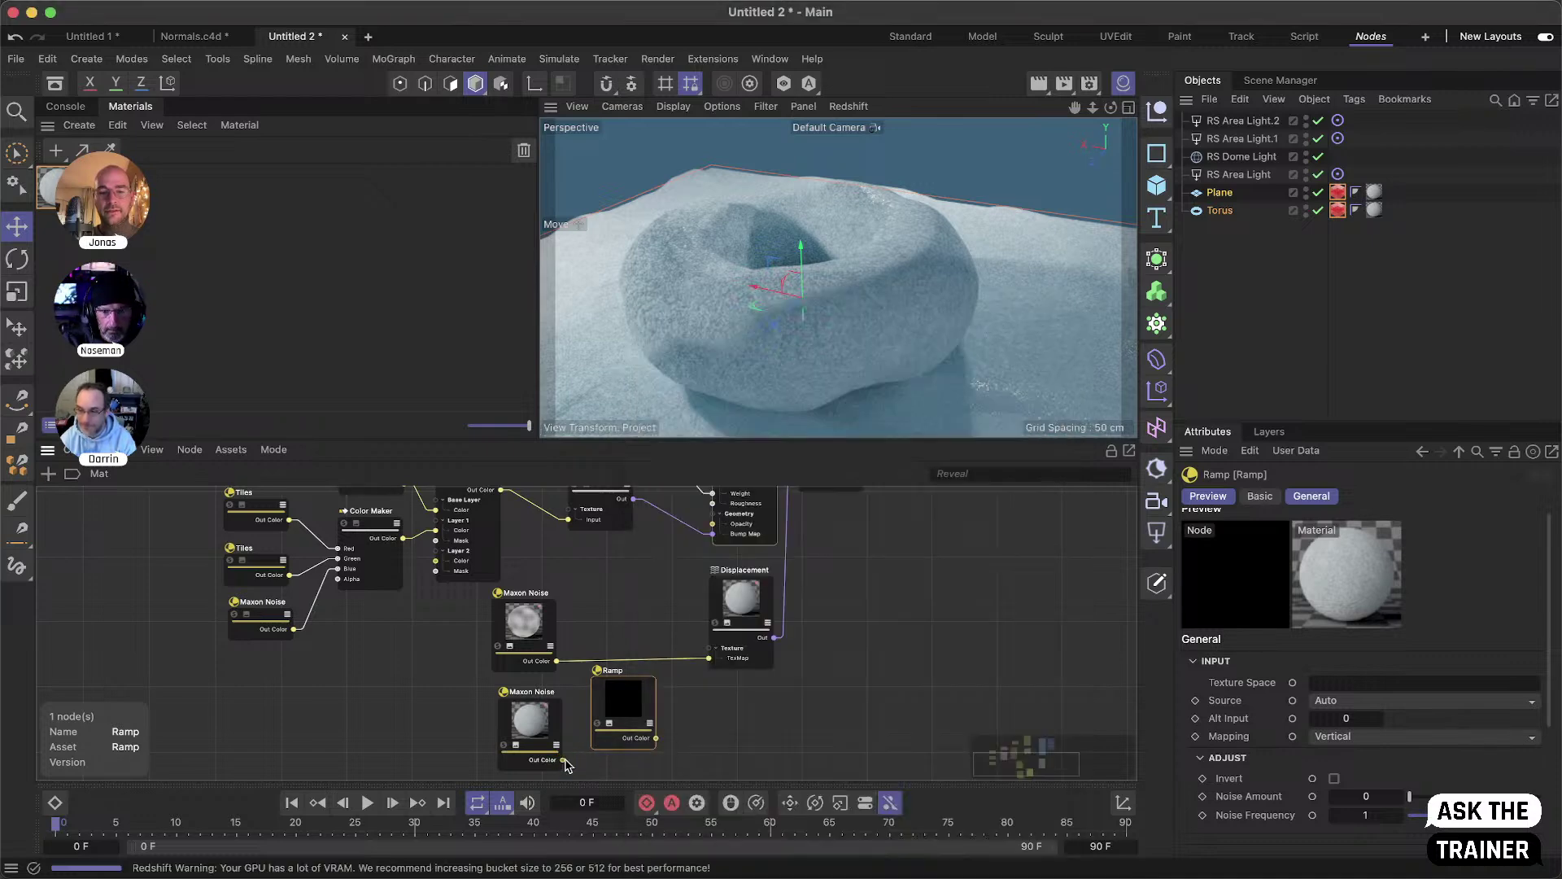
pyautogui.moveTo(563, 760); pyautogui.dragTo(606, 745)
pyautogui.moveTo(667, 754)
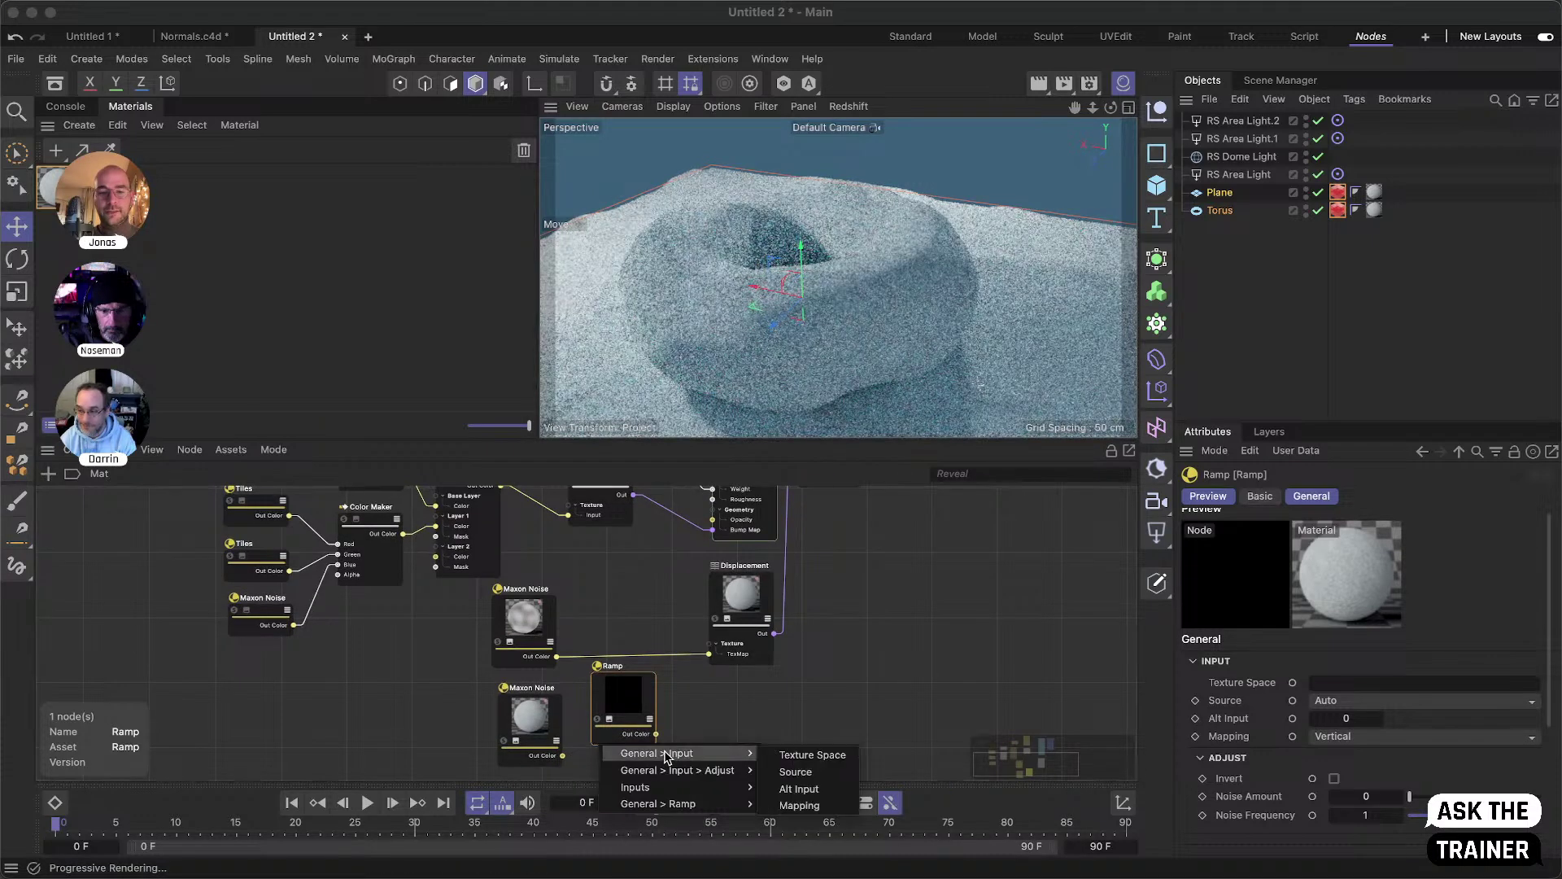
pyautogui.click(799, 789)
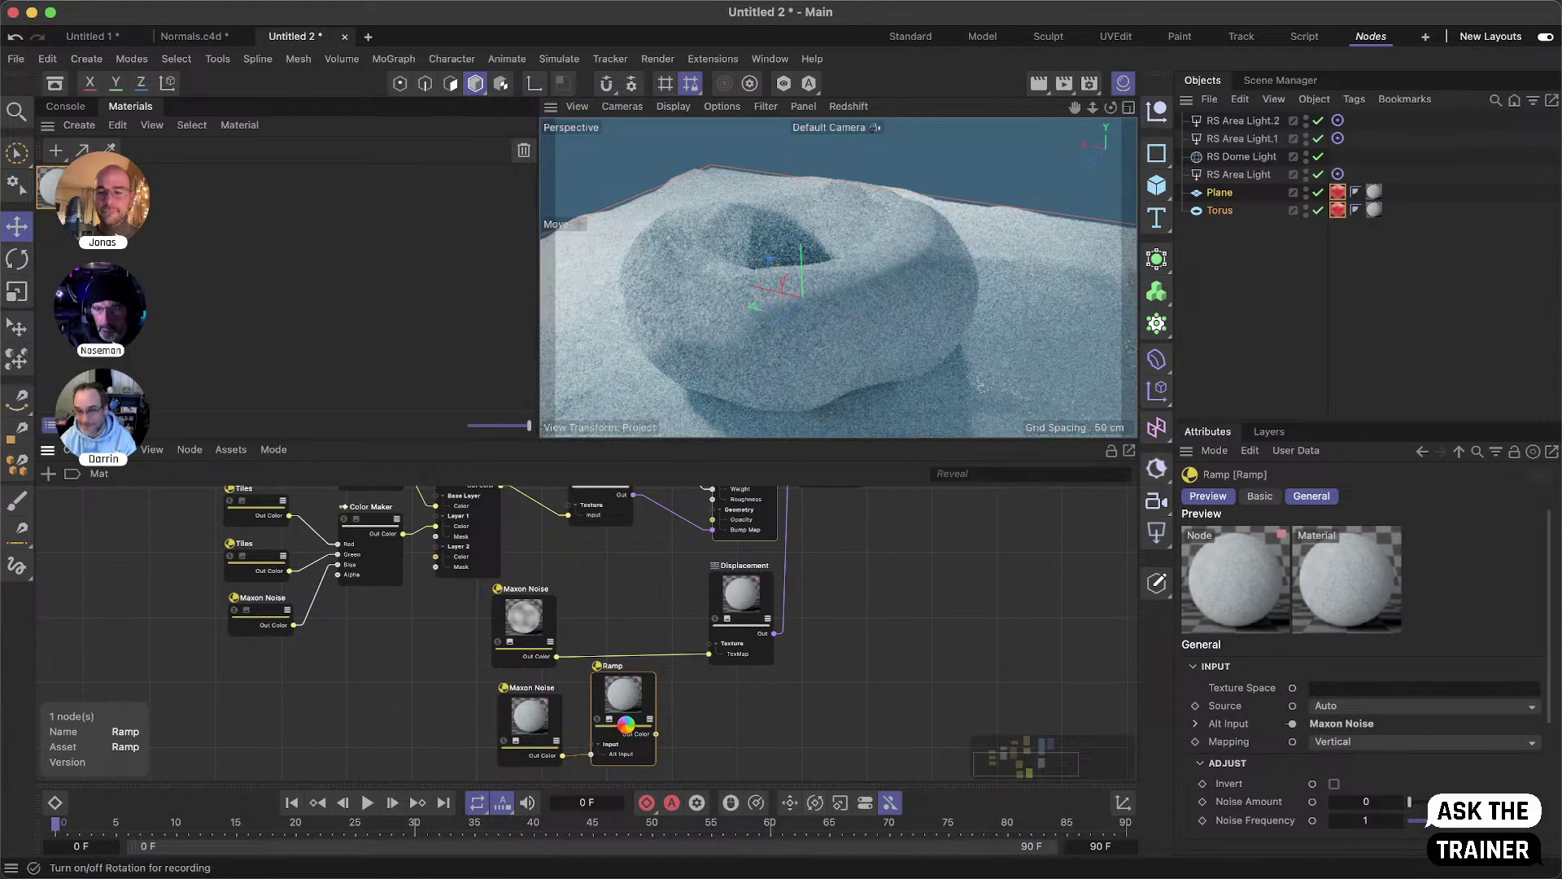
pyautogui.moveTo(626, 723); pyautogui.dragTo(637, 732)
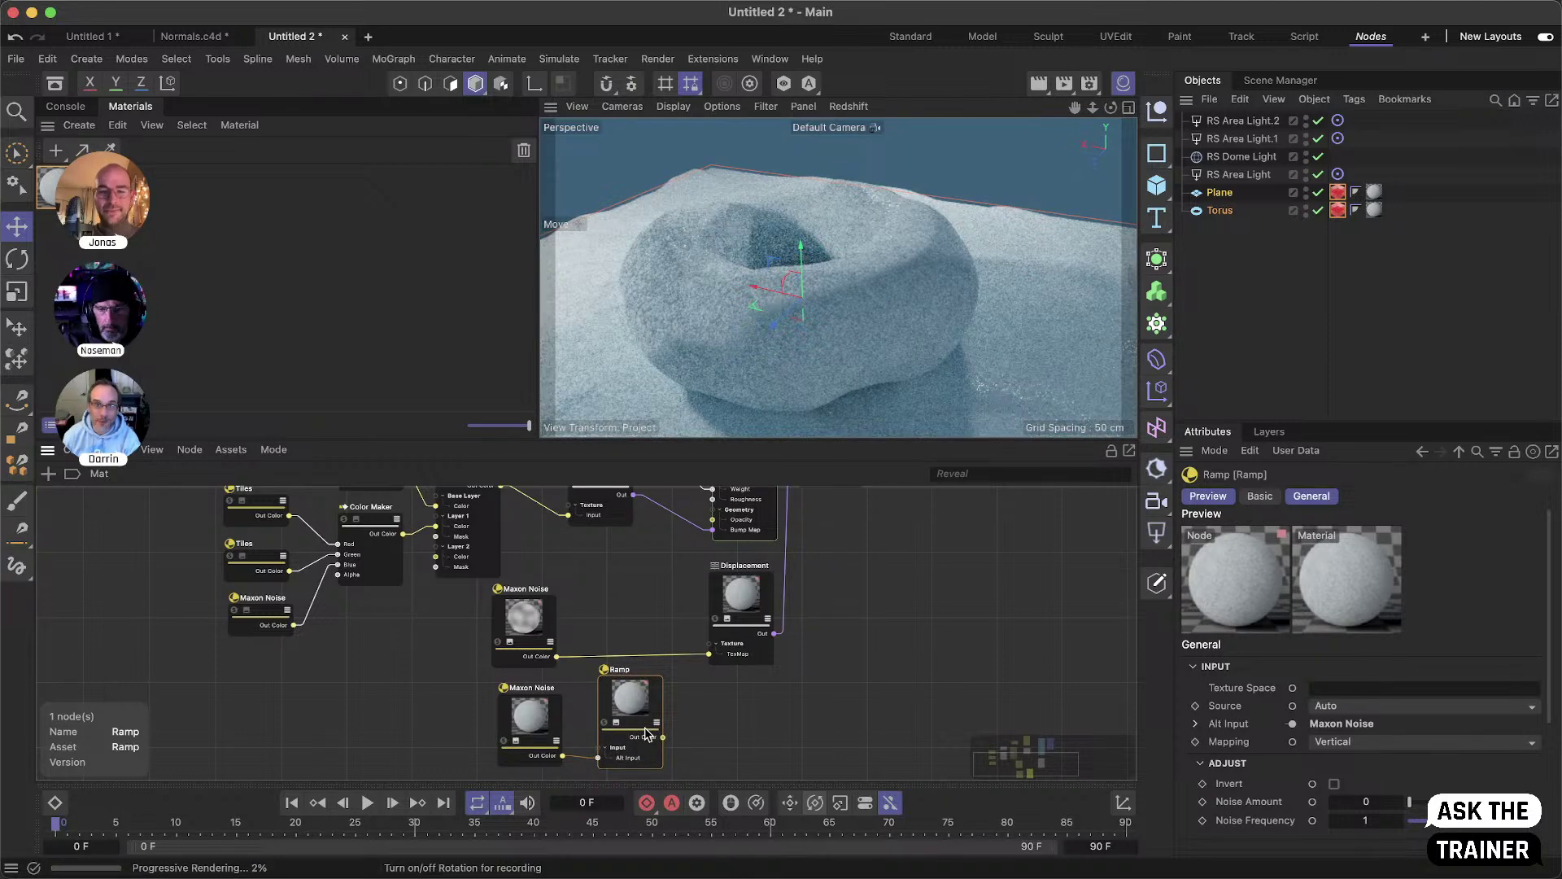
pyautogui.moveTo(643, 727); pyautogui.dragTo(647, 728)
# - Make the Ramp gradient black-white-black by moving the white knot to the middle and copying the black knot to the far end
pyautogui.scroll(-3, 1242, 700)
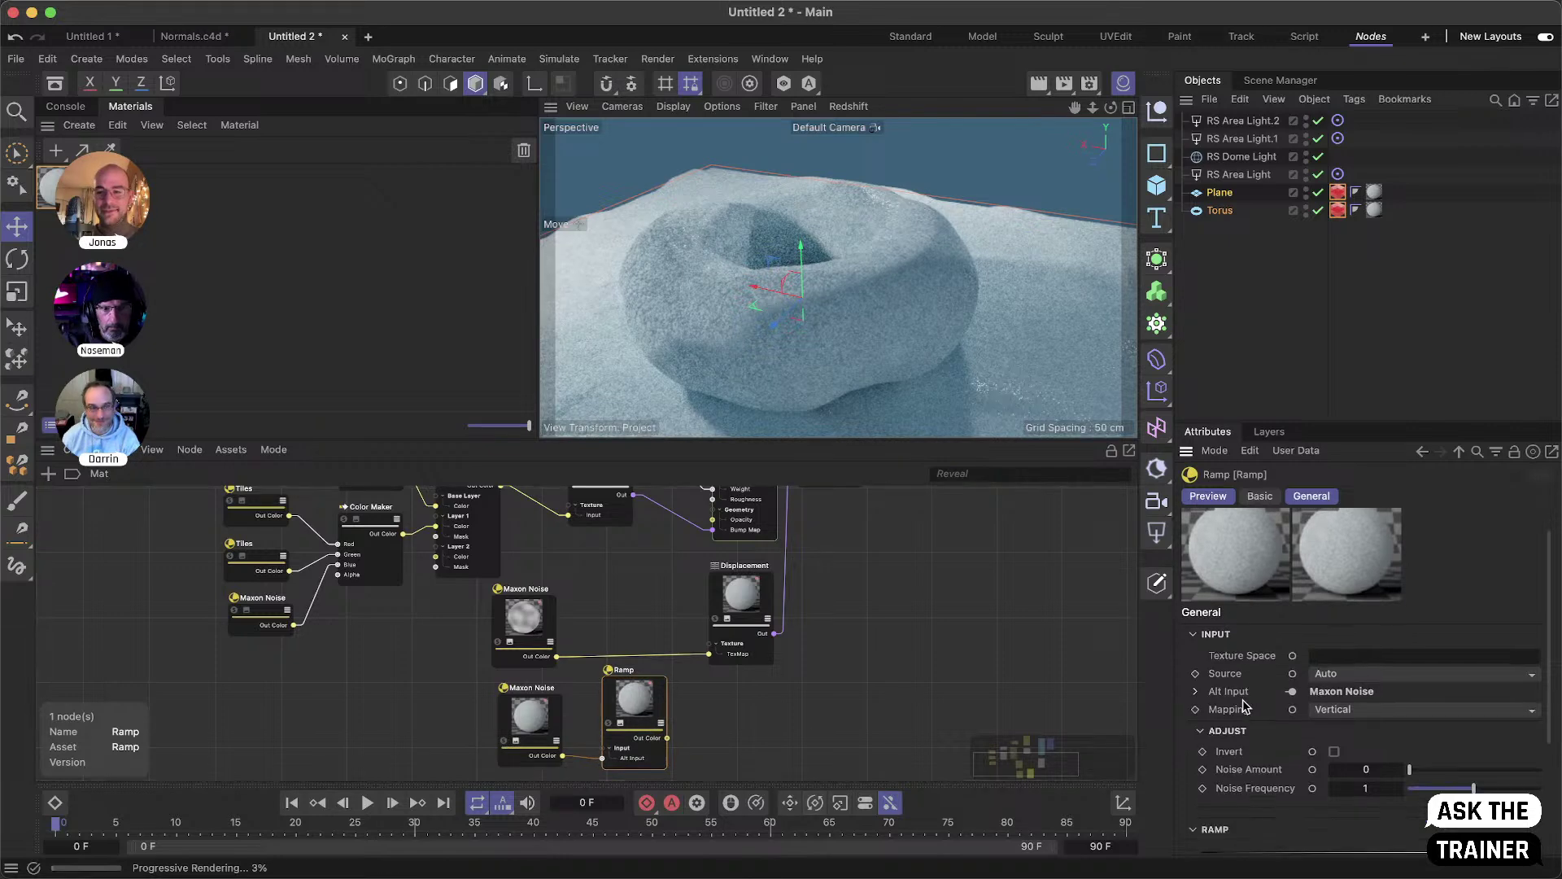
pyautogui.scroll(-1, 1242, 707)
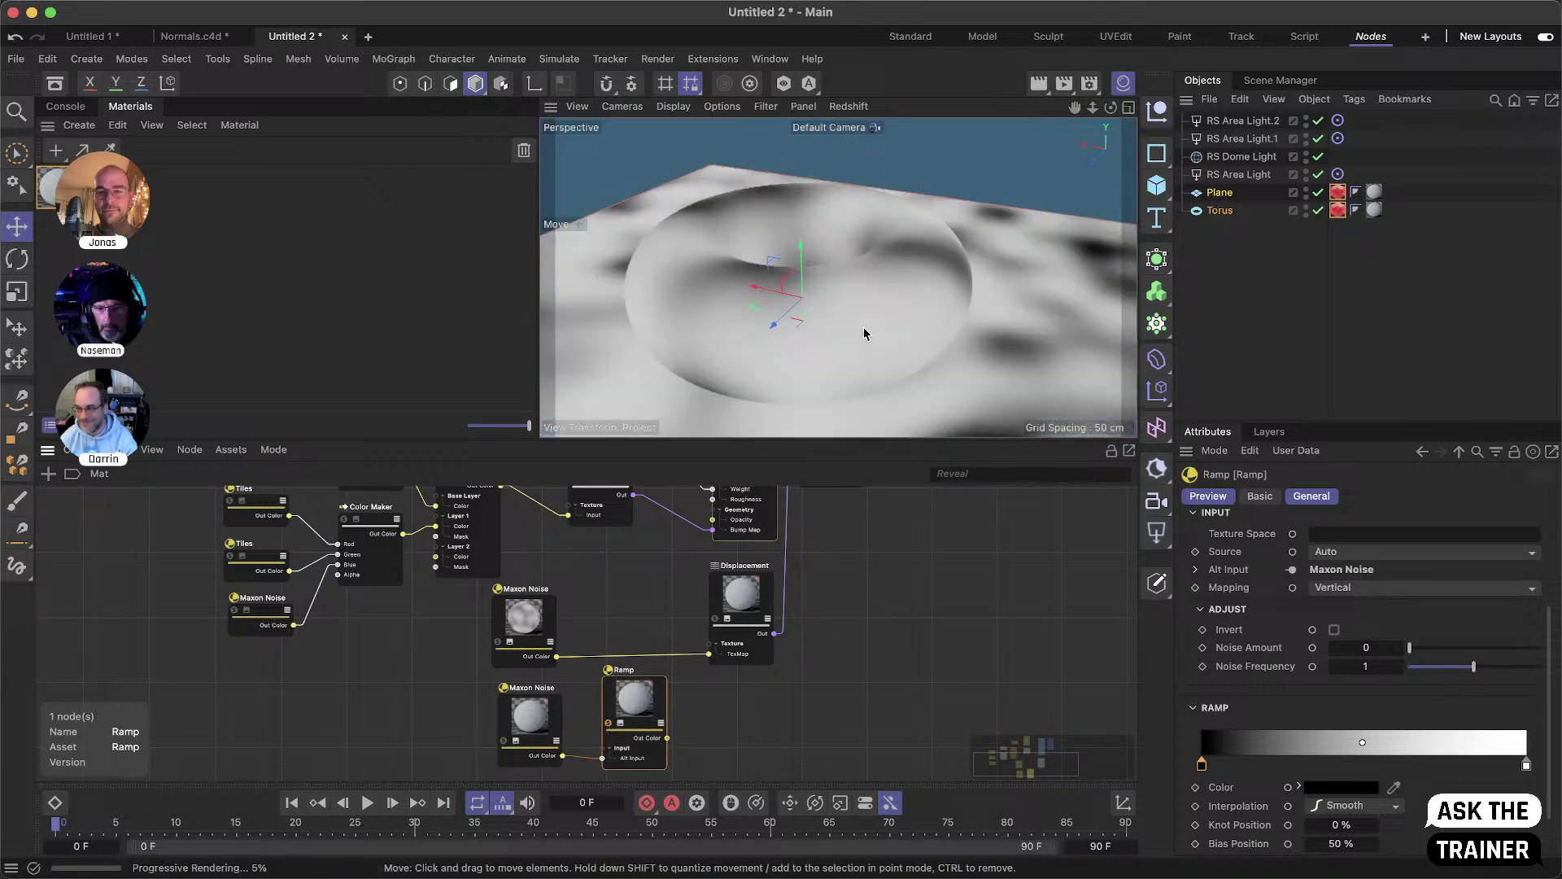
pyautogui.moveTo(1527, 764); pyautogui.dragTo(1356, 763)
pyautogui.keyDown('ctrl'); pyautogui.moveTo(1203, 765); pyautogui.dragTo(1528, 767); pyautogui.keyUp('ctrl')
pyautogui.moveTo(1364, 802); pyautogui.dragTo(1370, 808)
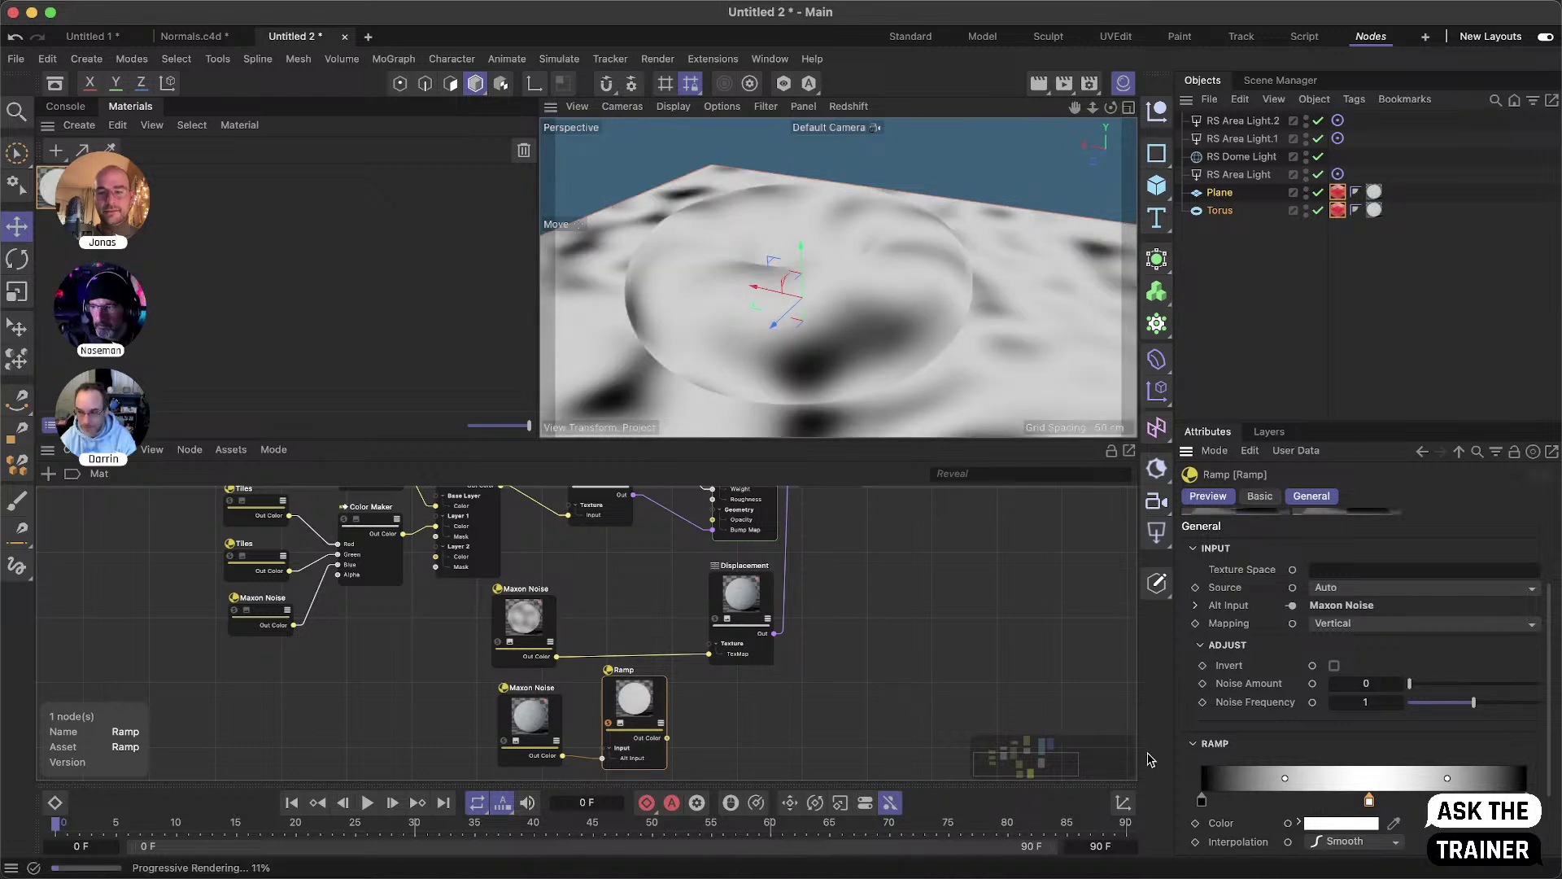
# - Pull the Ramp's outer black knots inward and shift the knots together to form a tighter white band near the middle
pyautogui.moveTo(1203, 801); pyautogui.dragTo(1258, 804)
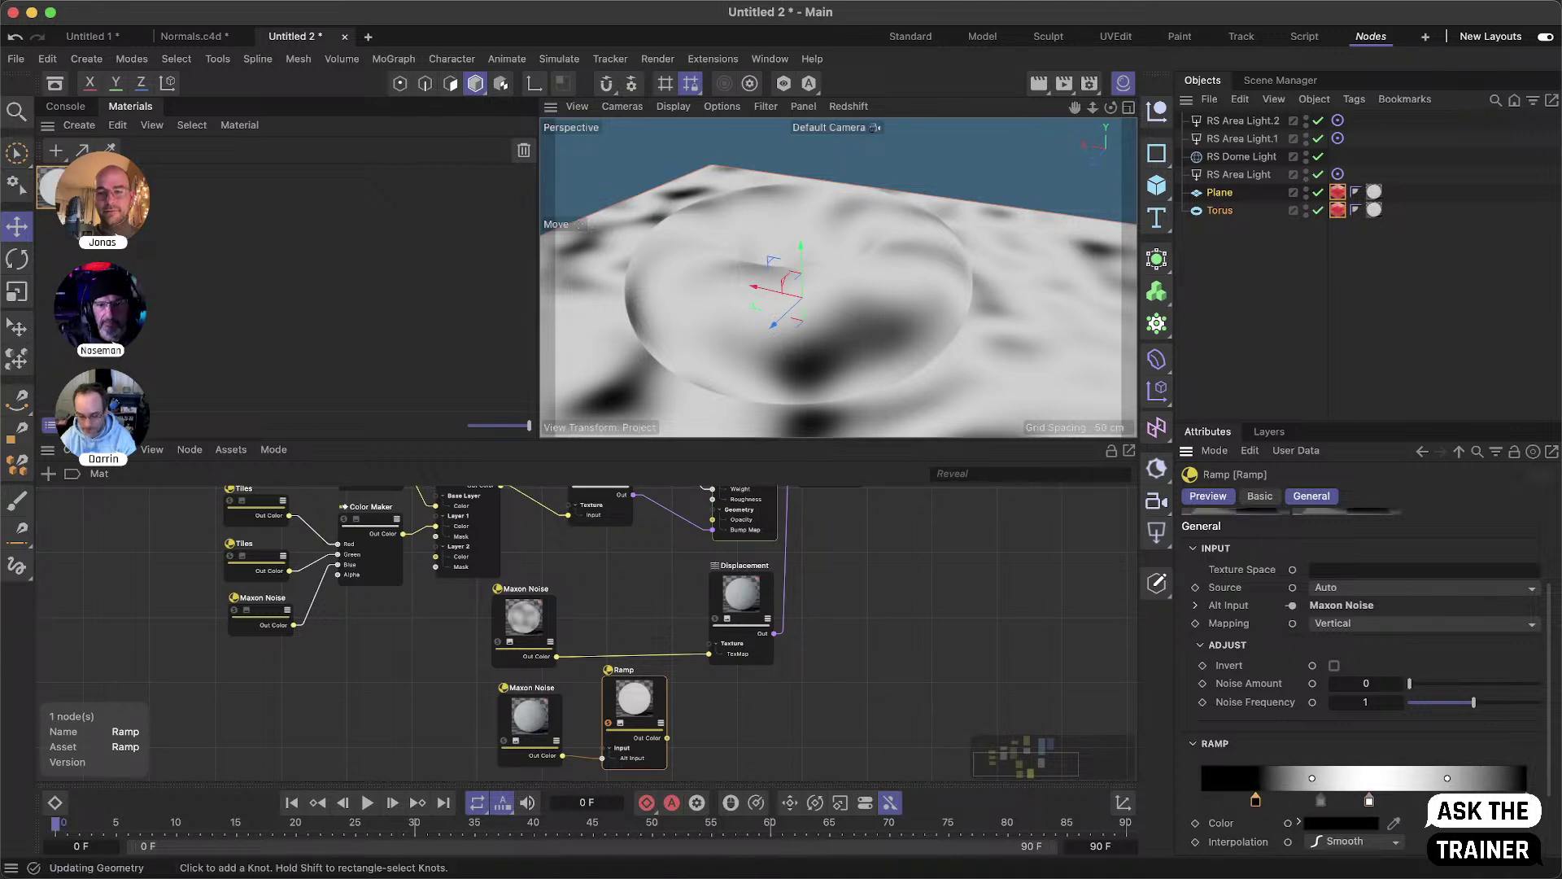
pyautogui.moveTo(1526, 801); pyautogui.dragTo(1474, 801)
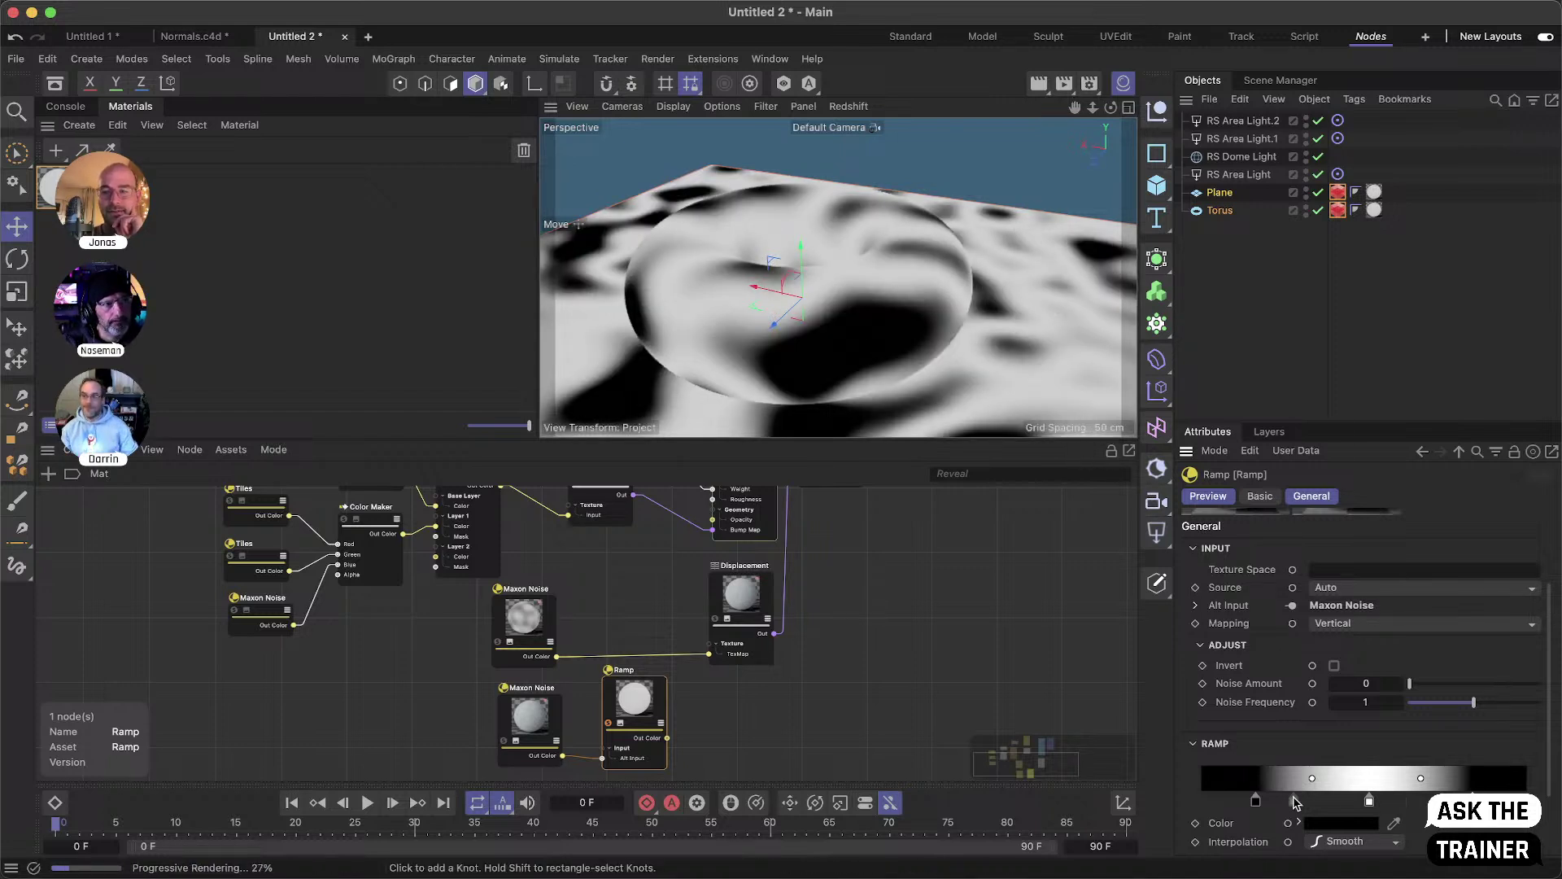
pyautogui.moveTo(1370, 800); pyautogui.dragTo(1329, 800)
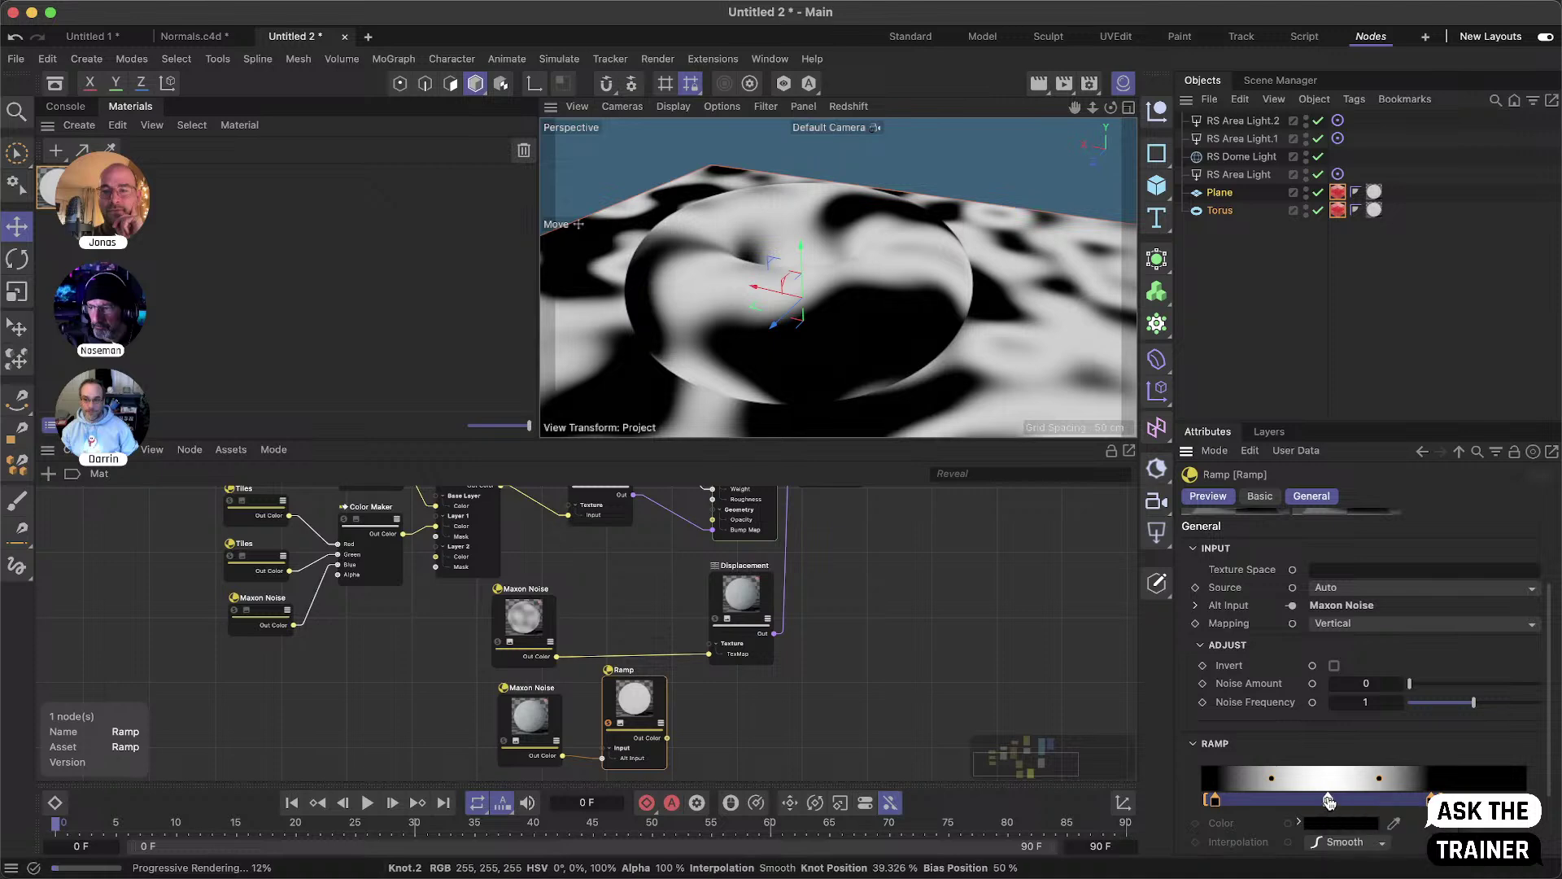
pyautogui.moveTo(1328, 800); pyautogui.dragTo(1389, 802)
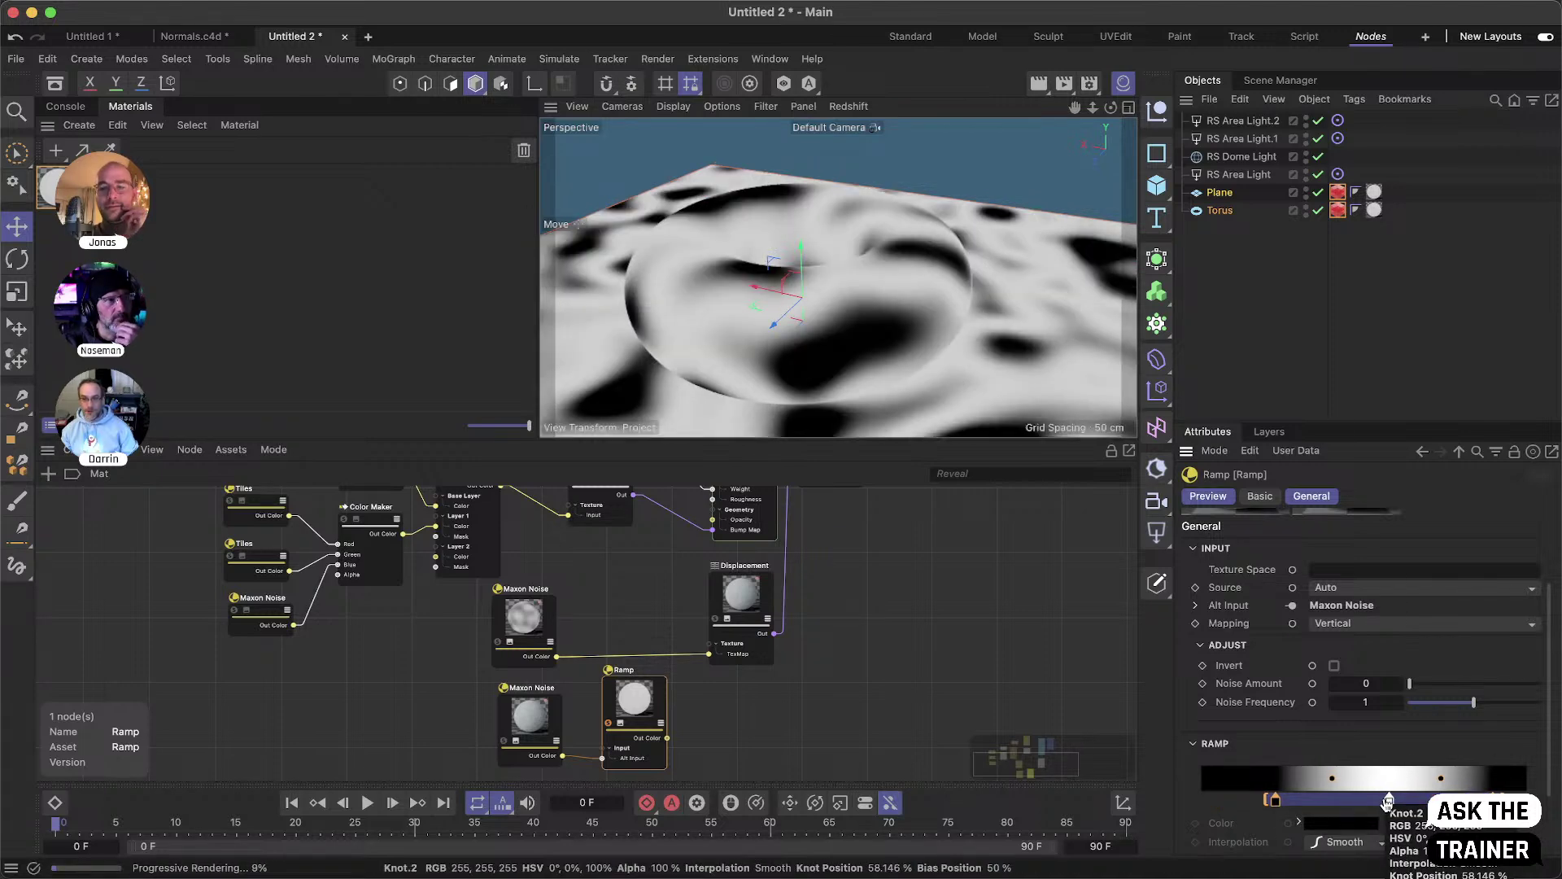
pyautogui.moveTo(1283, 802); pyautogui.dragTo(1371, 805)
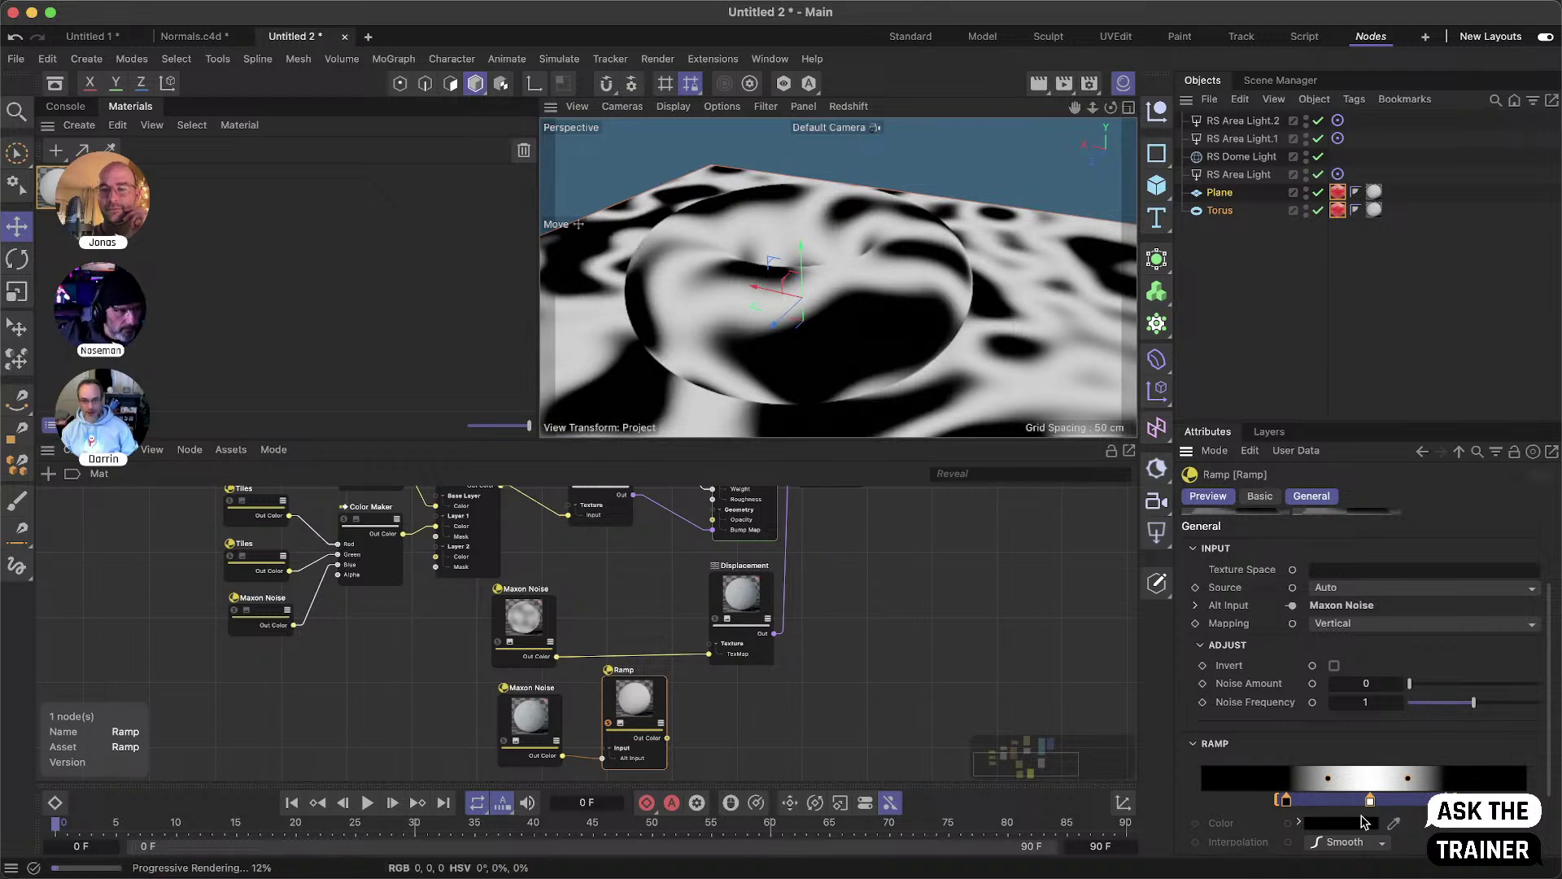
pyautogui.moveTo(1370, 804); pyautogui.dragTo(1345, 805)
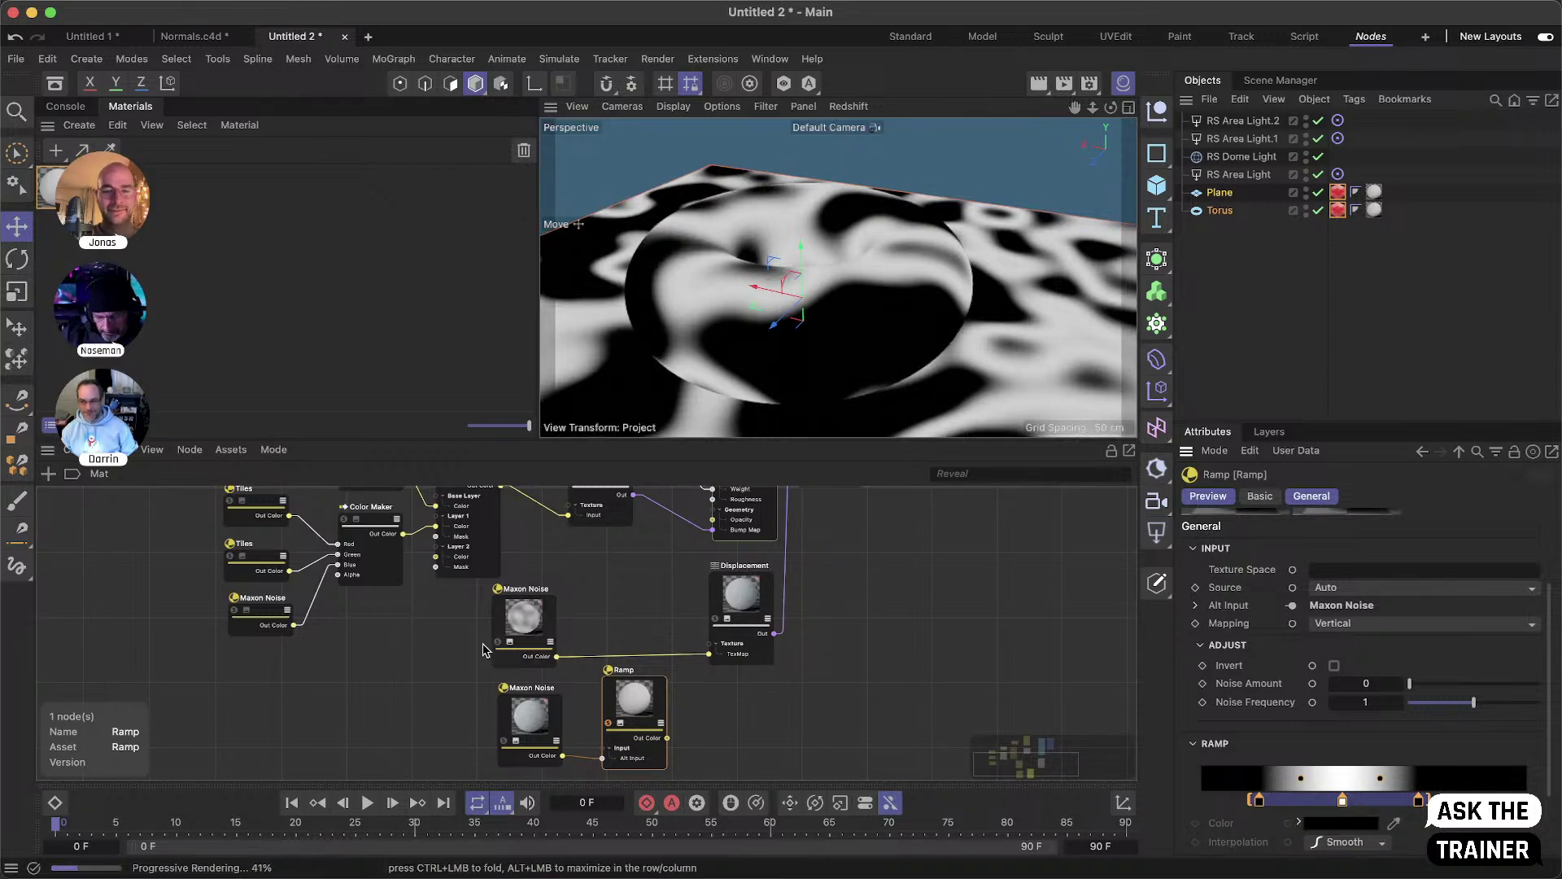
# - Insert a Color Layer node between the original Maxon Noise and Displacement, and connect the Ramp to its Layer 1 Color
pyautogui.moveTo(452, 632); pyautogui.dragTo(546, 740)
pyautogui.click(688, 727)
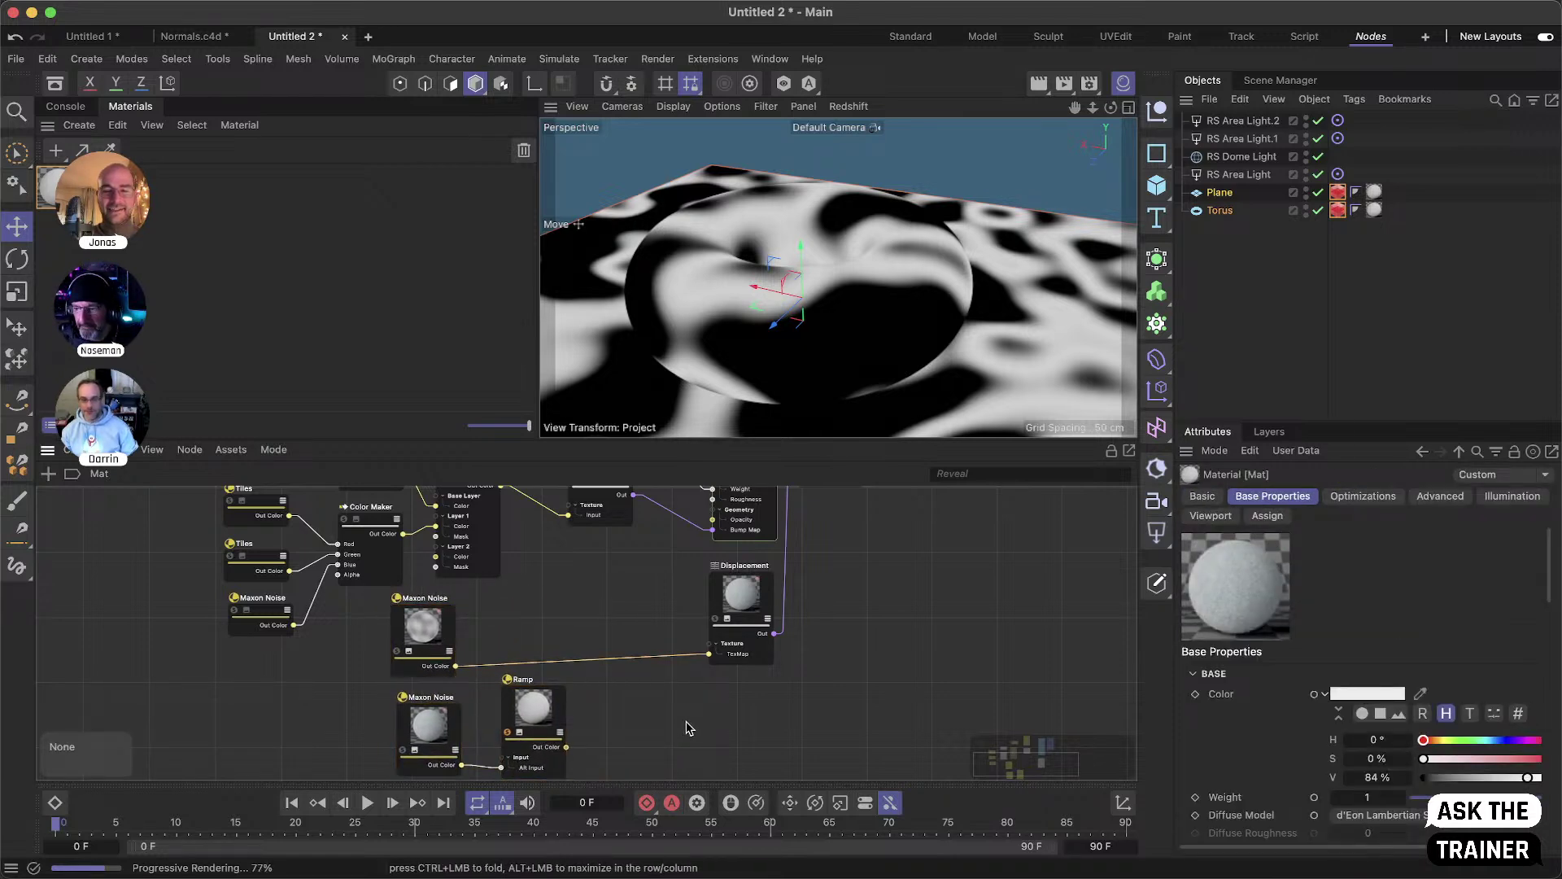
pyautogui.doubleClick(687, 726)
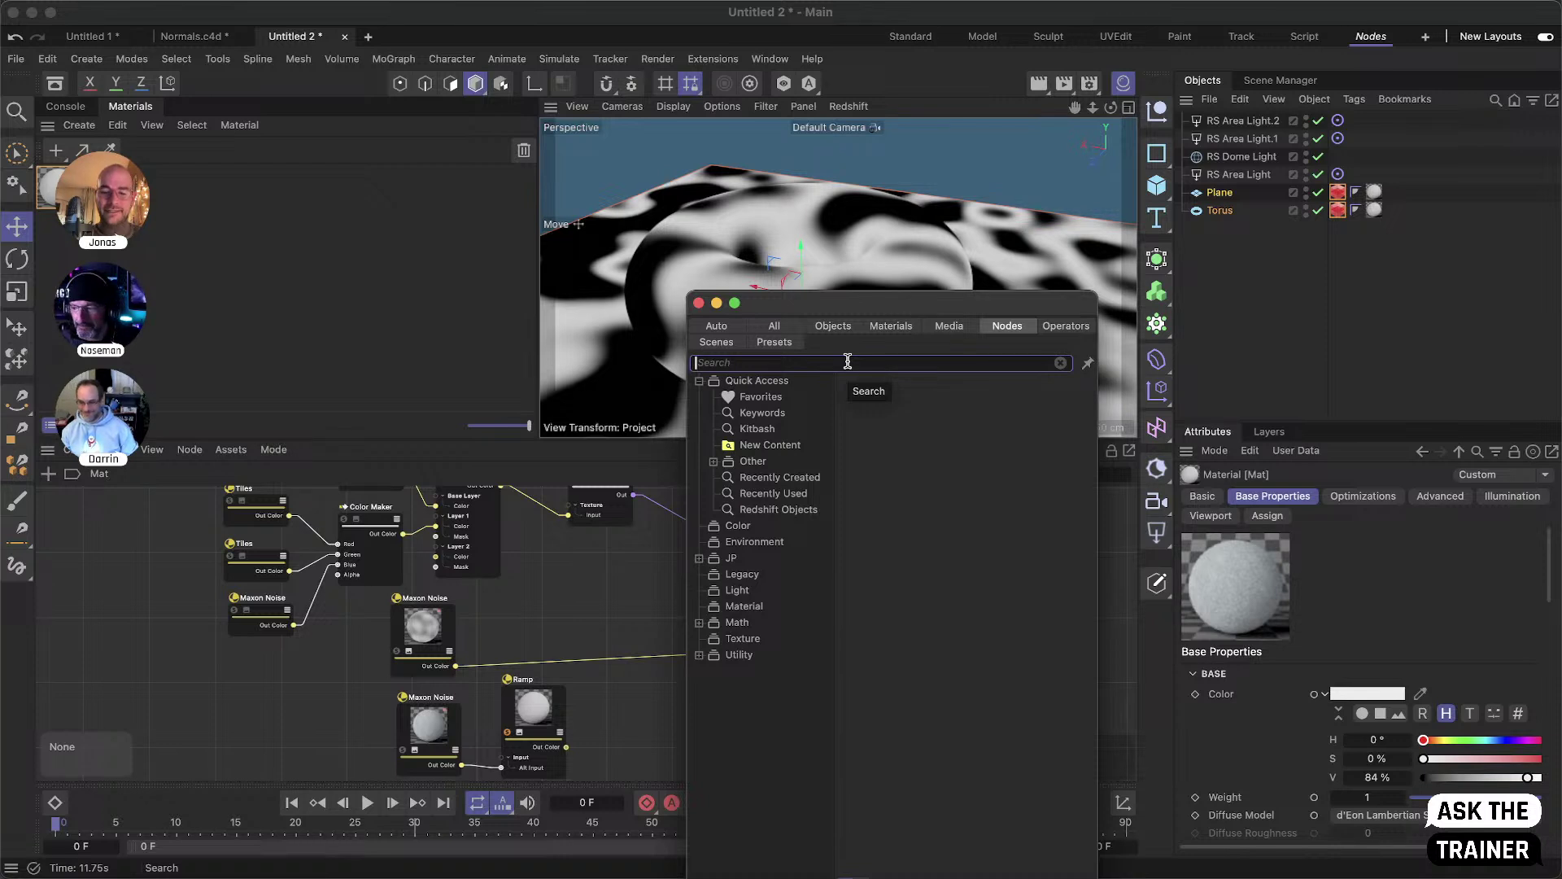
pyautogui.write('layer')
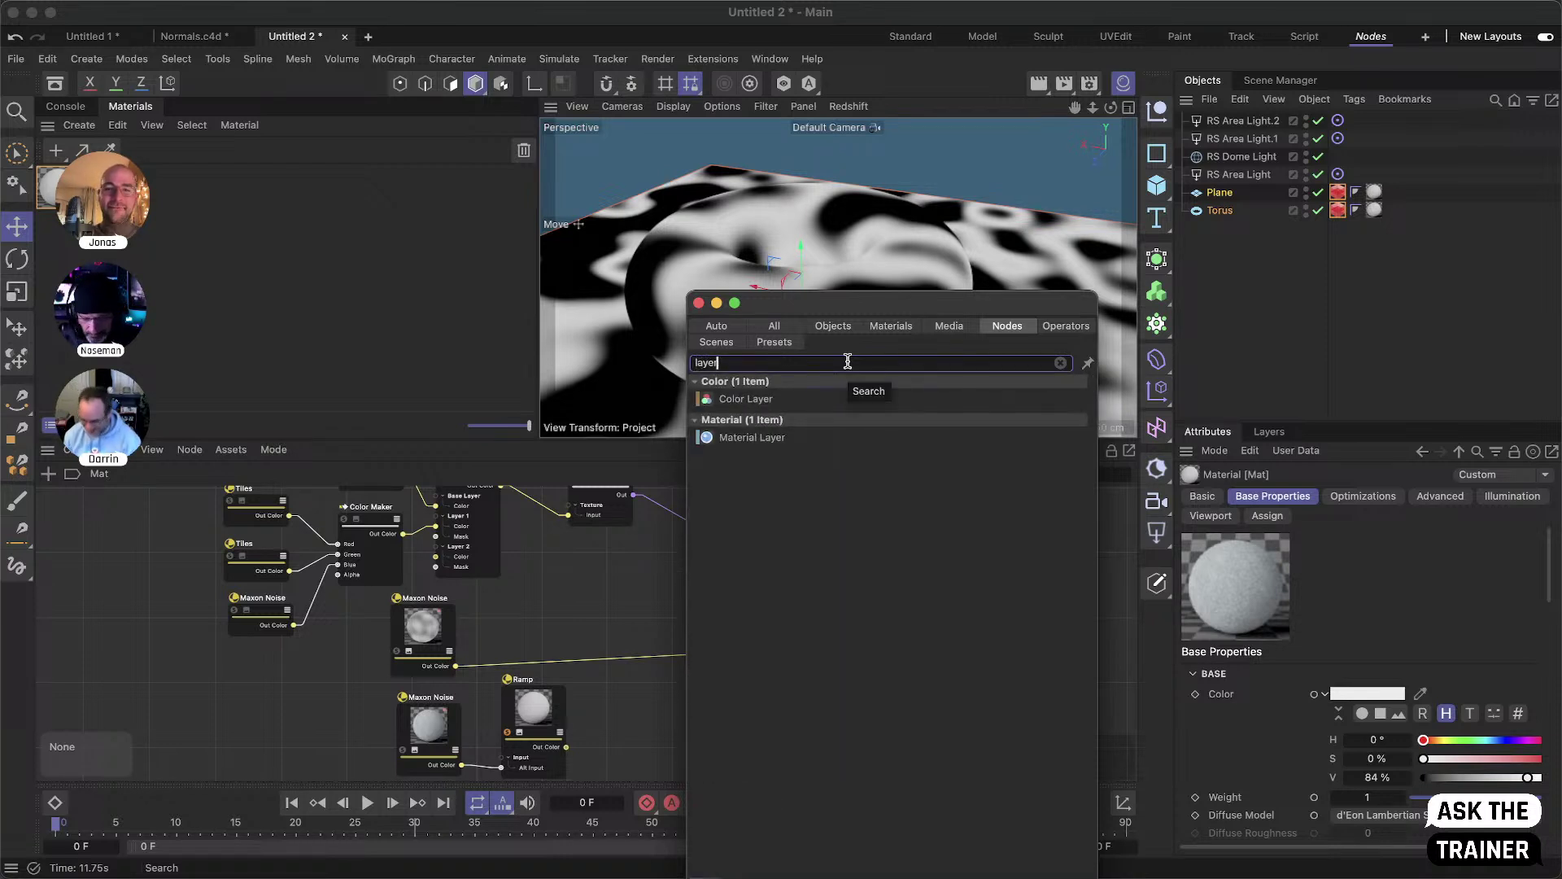
pyautogui.click(735, 399)
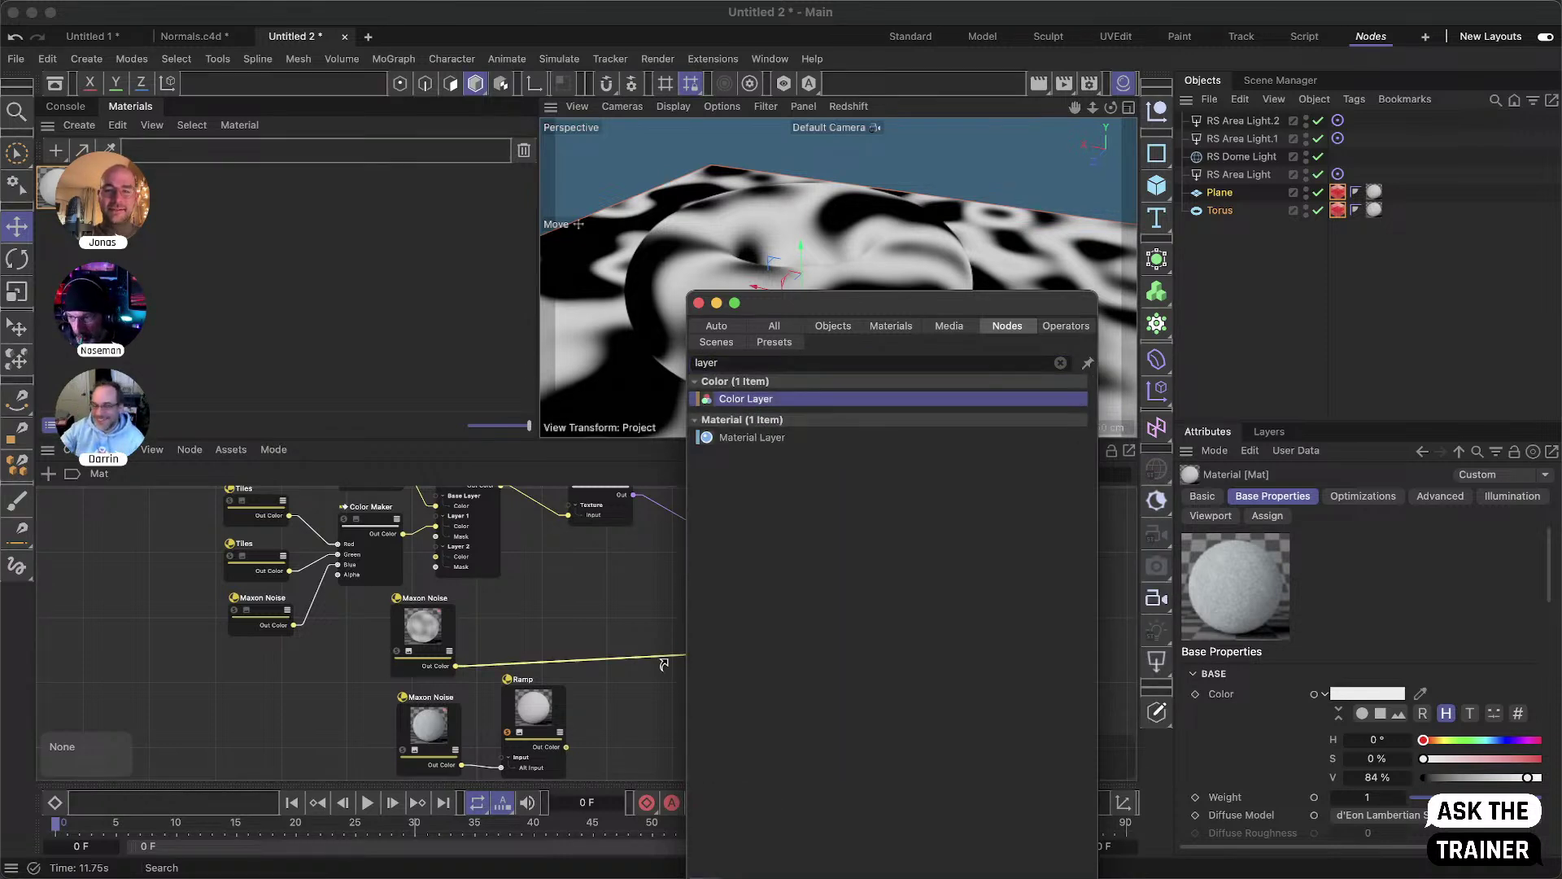
pyautogui.moveTo(656, 655)
pyautogui.mouseDown()
pyautogui.moveTo(672, 656)
pyautogui.moveTo(669, 634)
pyautogui.moveTo(646, 634)
pyautogui.mouseUp()
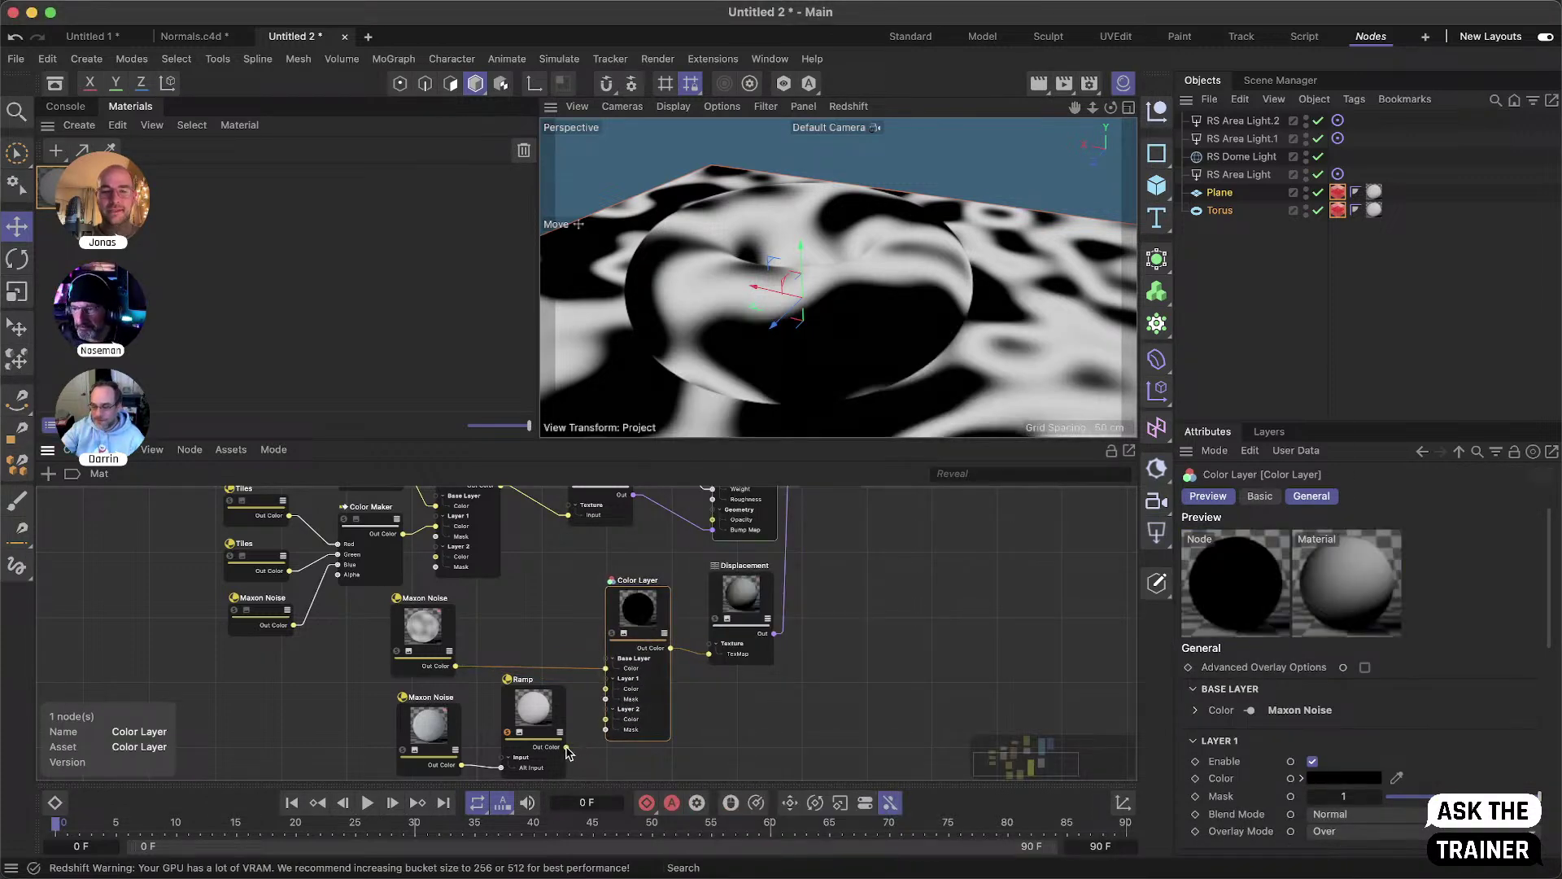
pyautogui.click(601, 716)
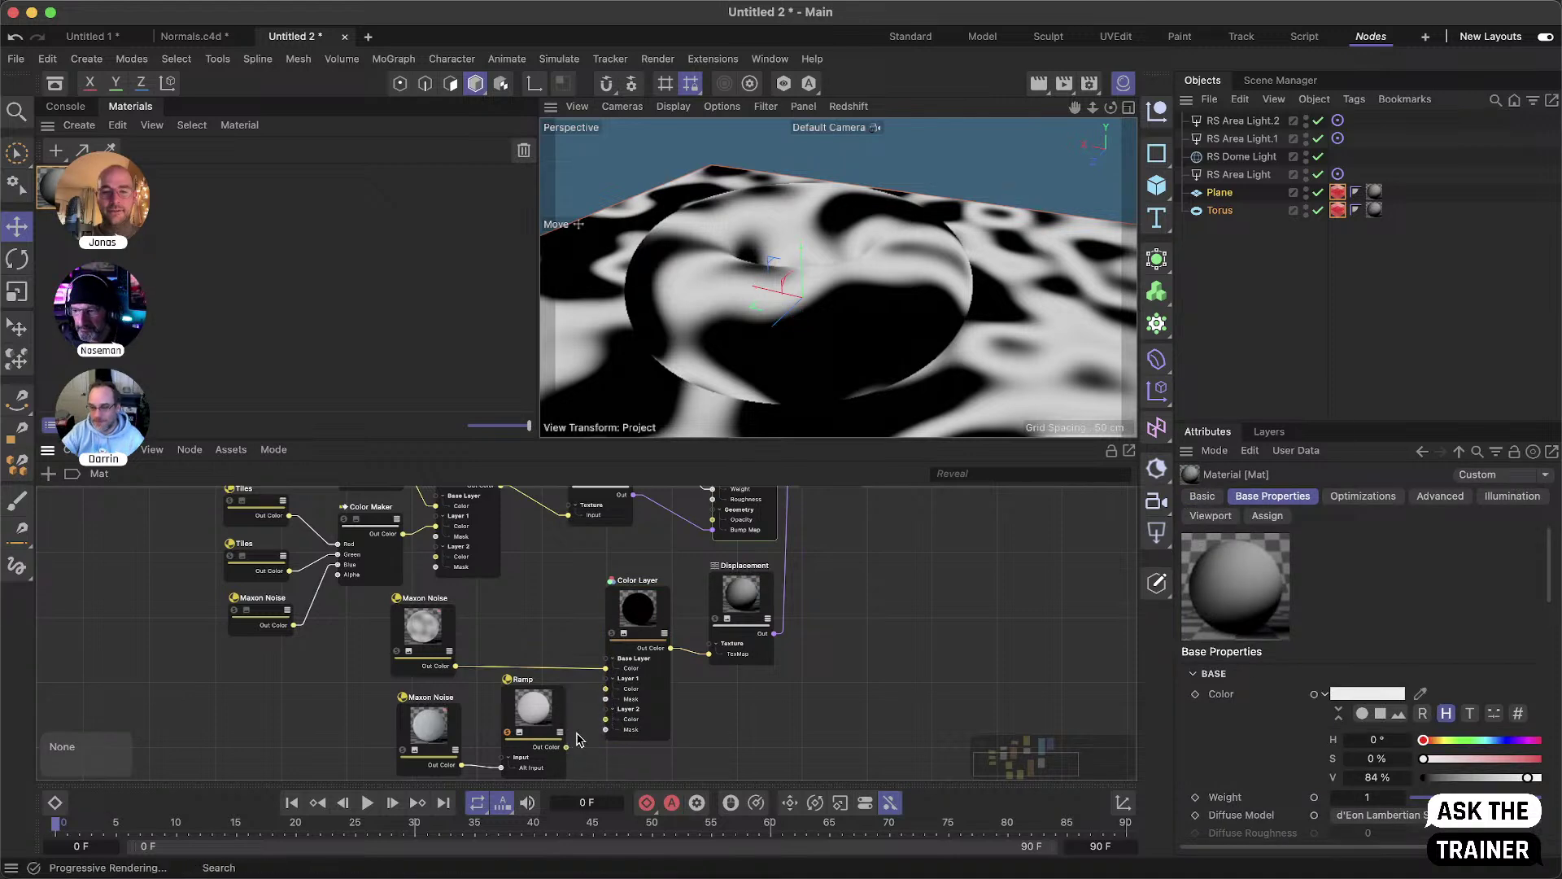
pyautogui.moveTo(567, 748); pyautogui.dragTo(607, 689)
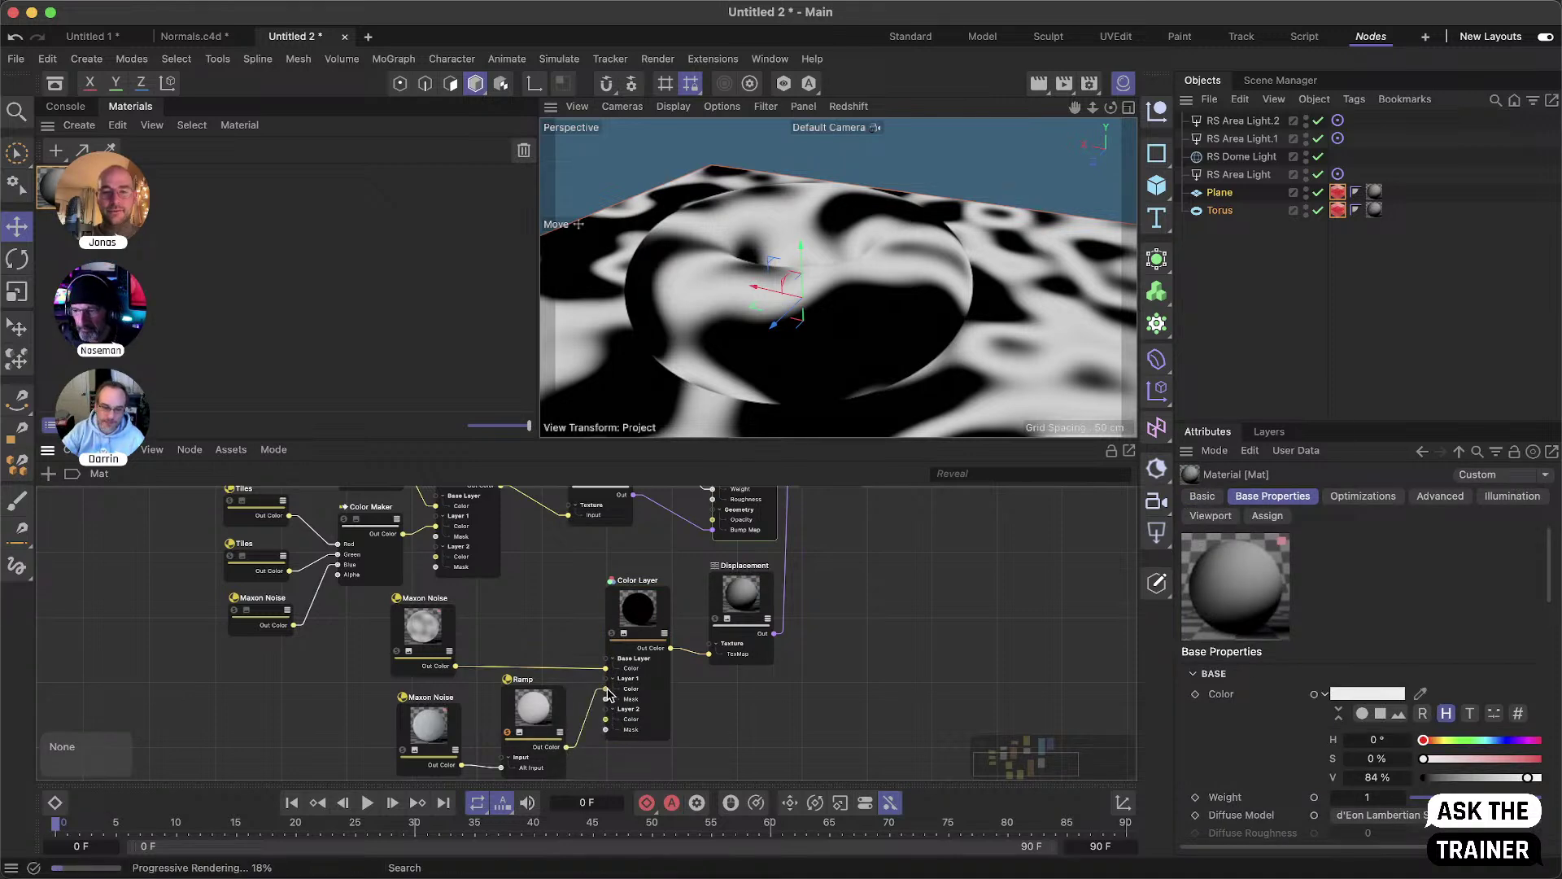
# - Set the Color Layer's Layer 1 Blend Mode to Overlay and its Mask to about 0.479
pyautogui.click(659, 691)
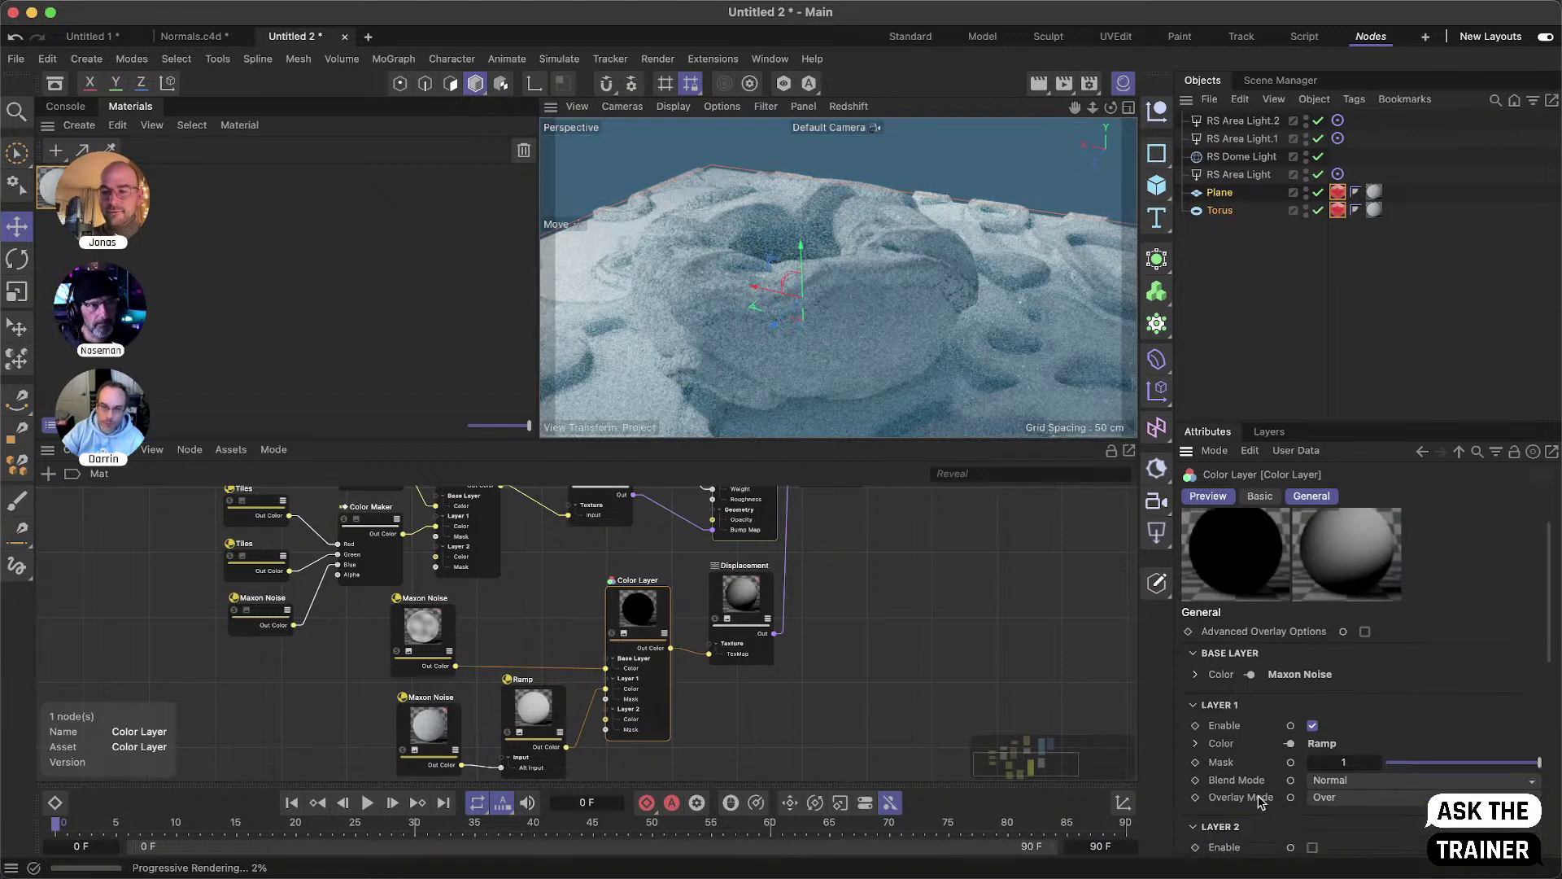
pyautogui.scroll(-4, 1257, 789)
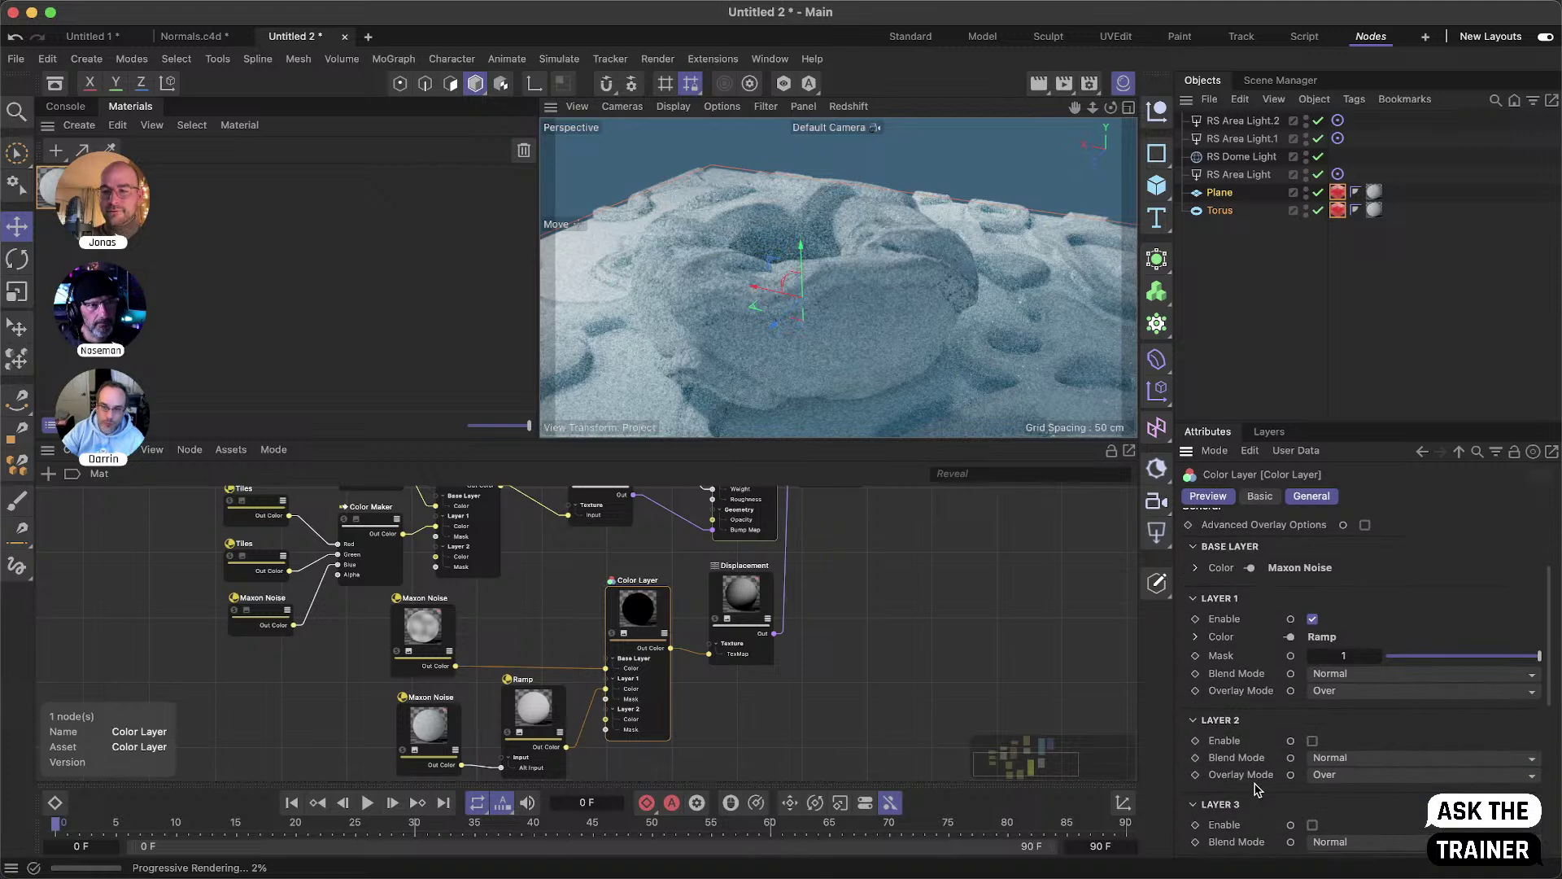
pyautogui.click(1357, 675)
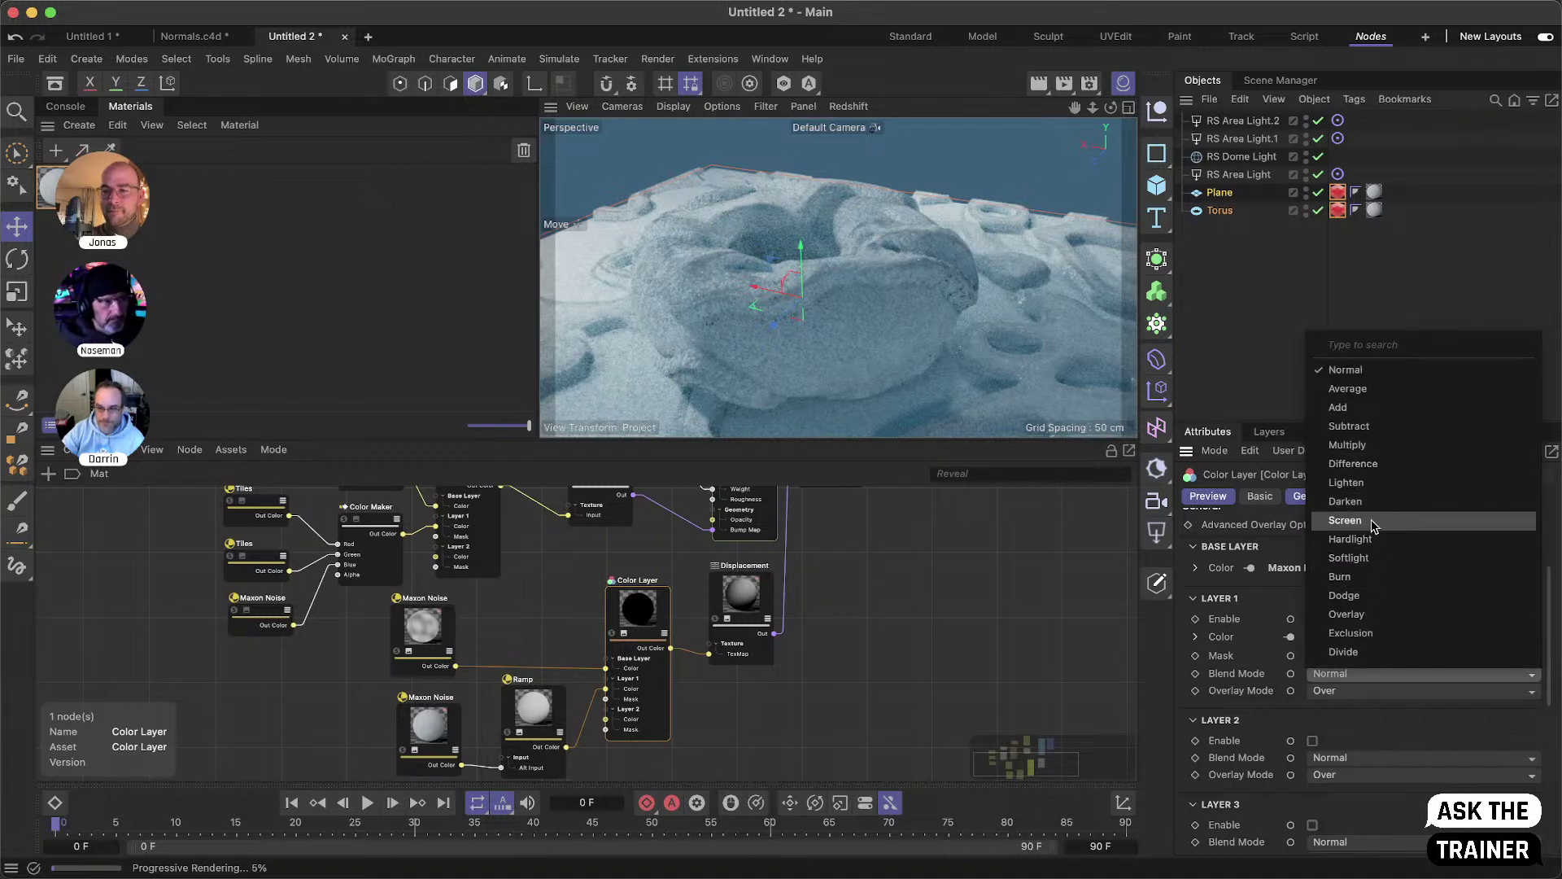
pyautogui.click(1364, 619)
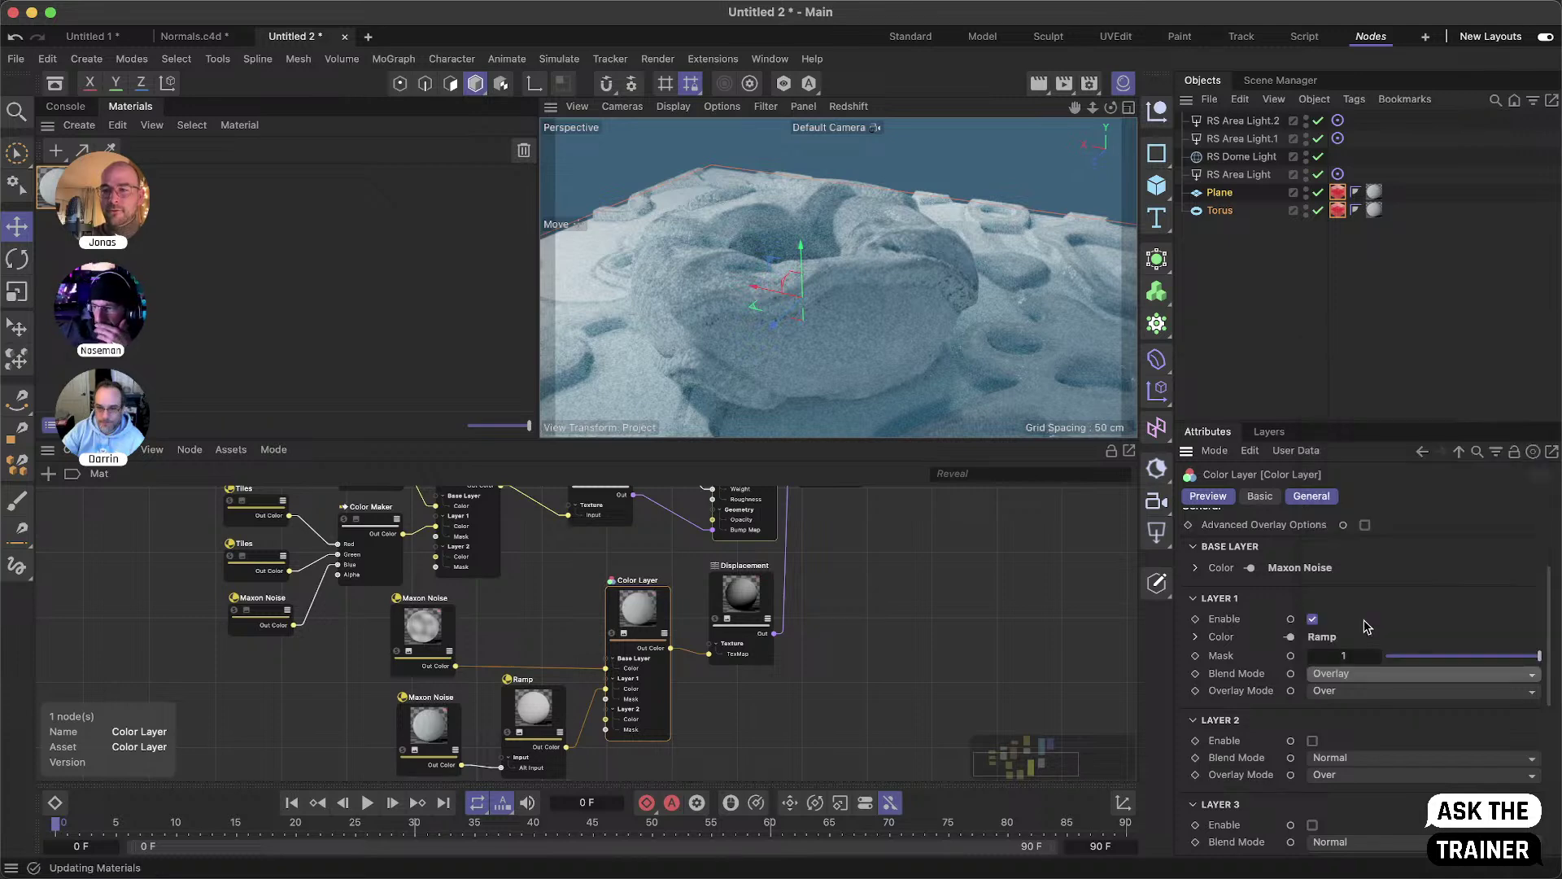
pyautogui.click(1460, 656)
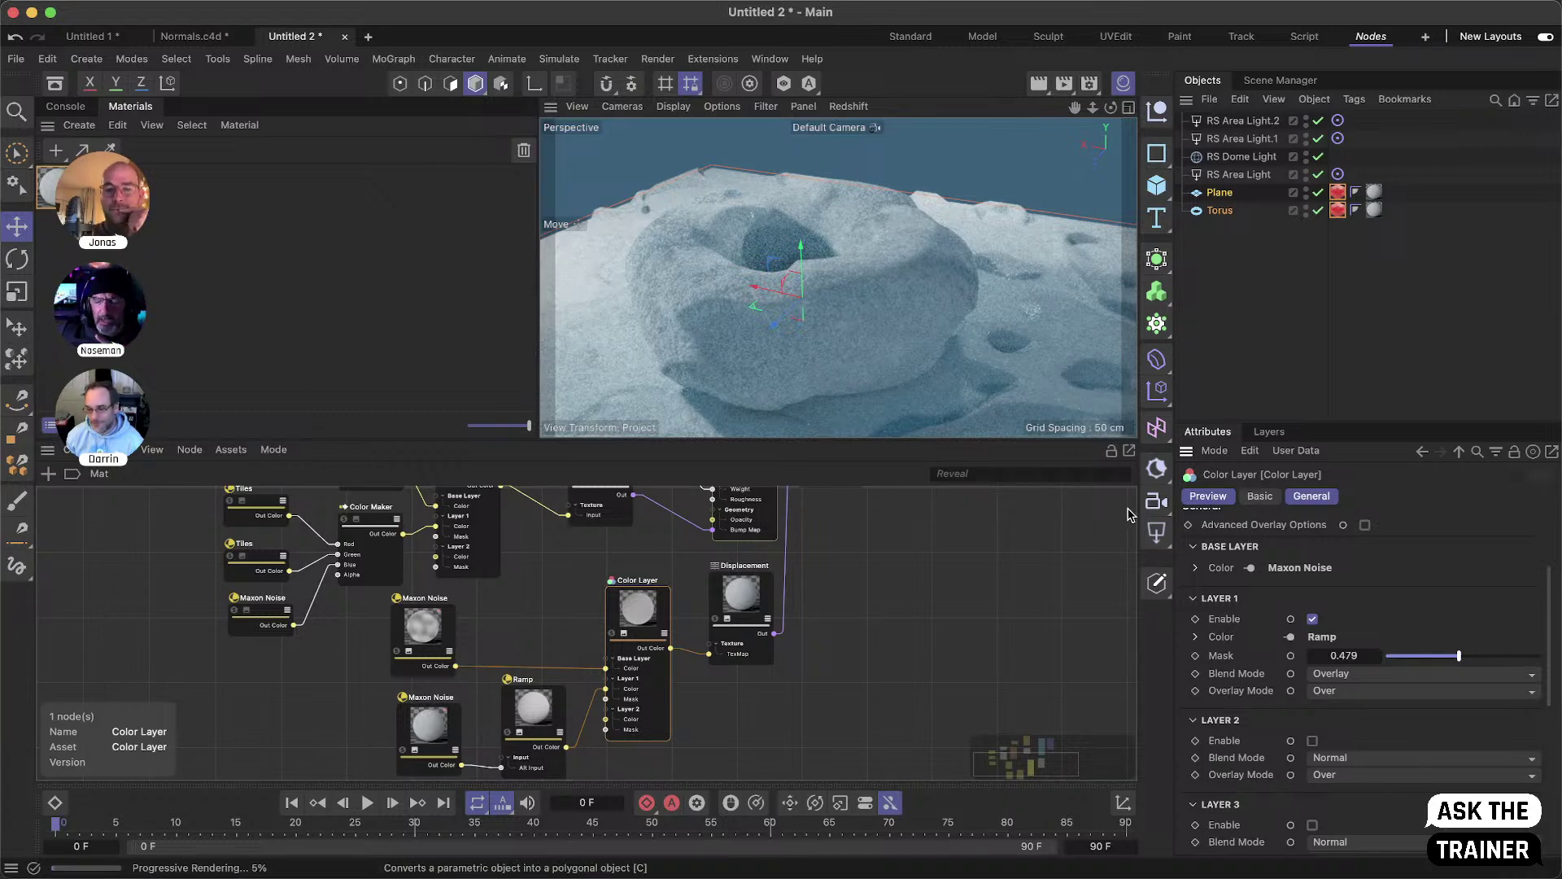
# - Widen the Ramp's black-white-black knot range across nearly the full gradient to soften the second noise layer
pyautogui.click(543, 744)
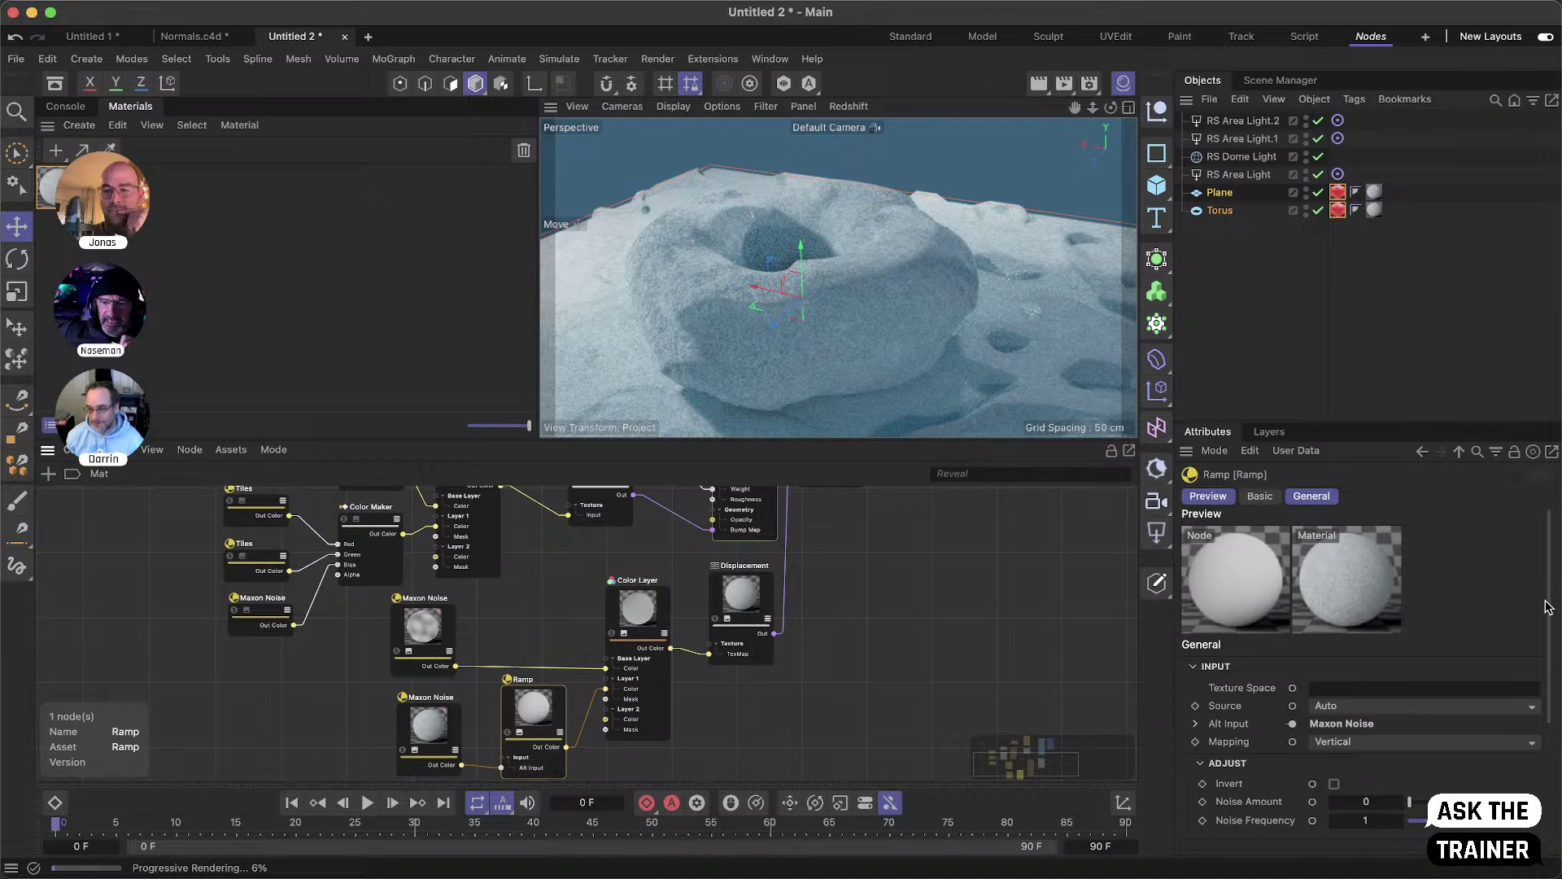
pyautogui.scroll(-4, 1548, 596)
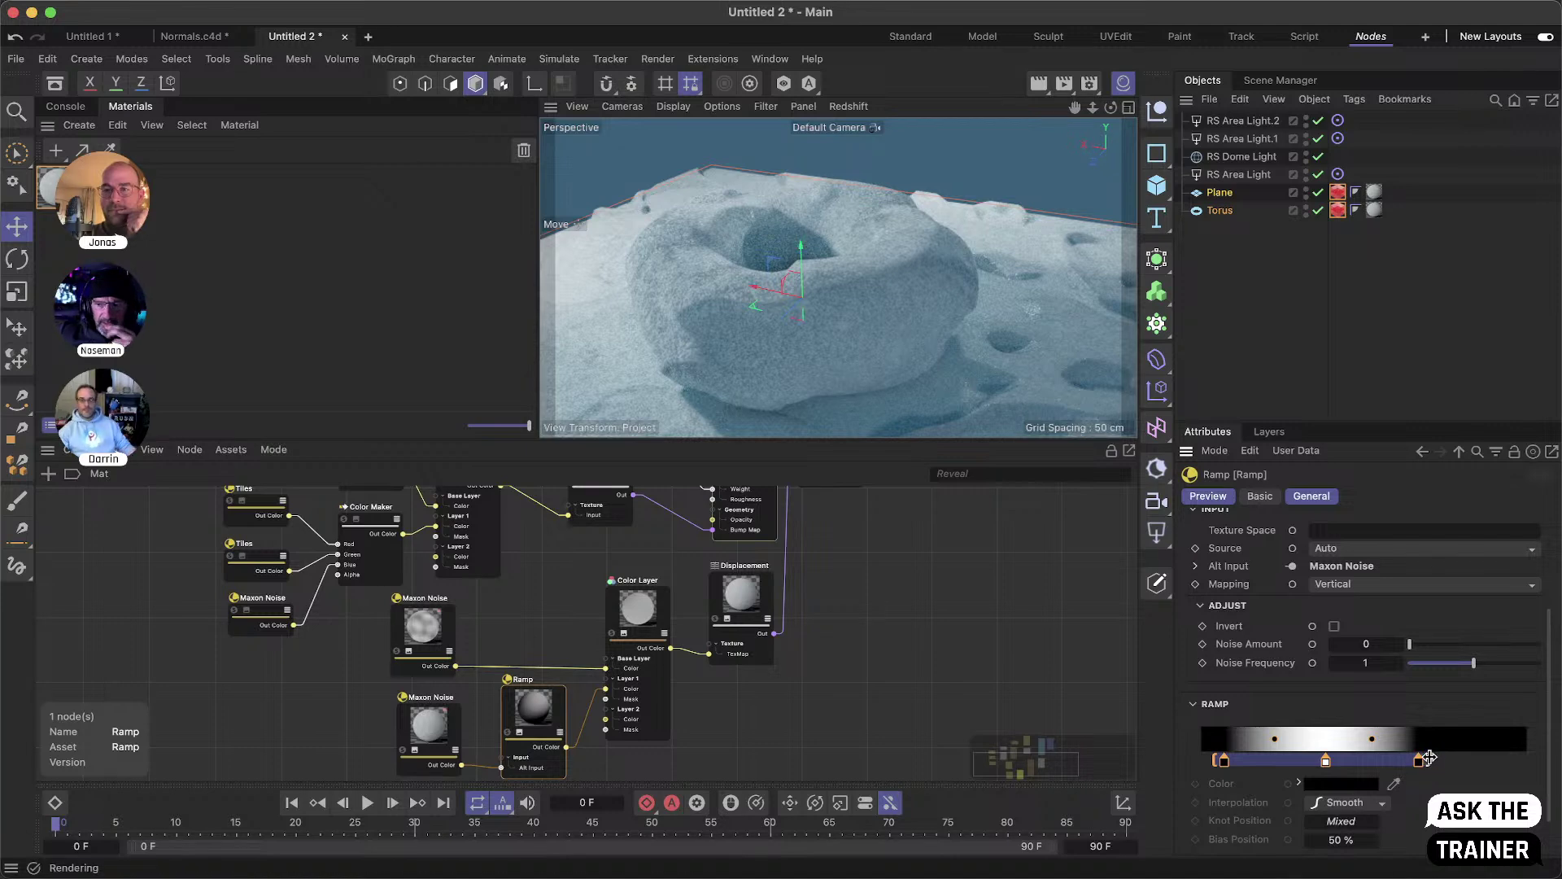
pyautogui.moveTo(1427, 759); pyautogui.dragTo(1504, 763)
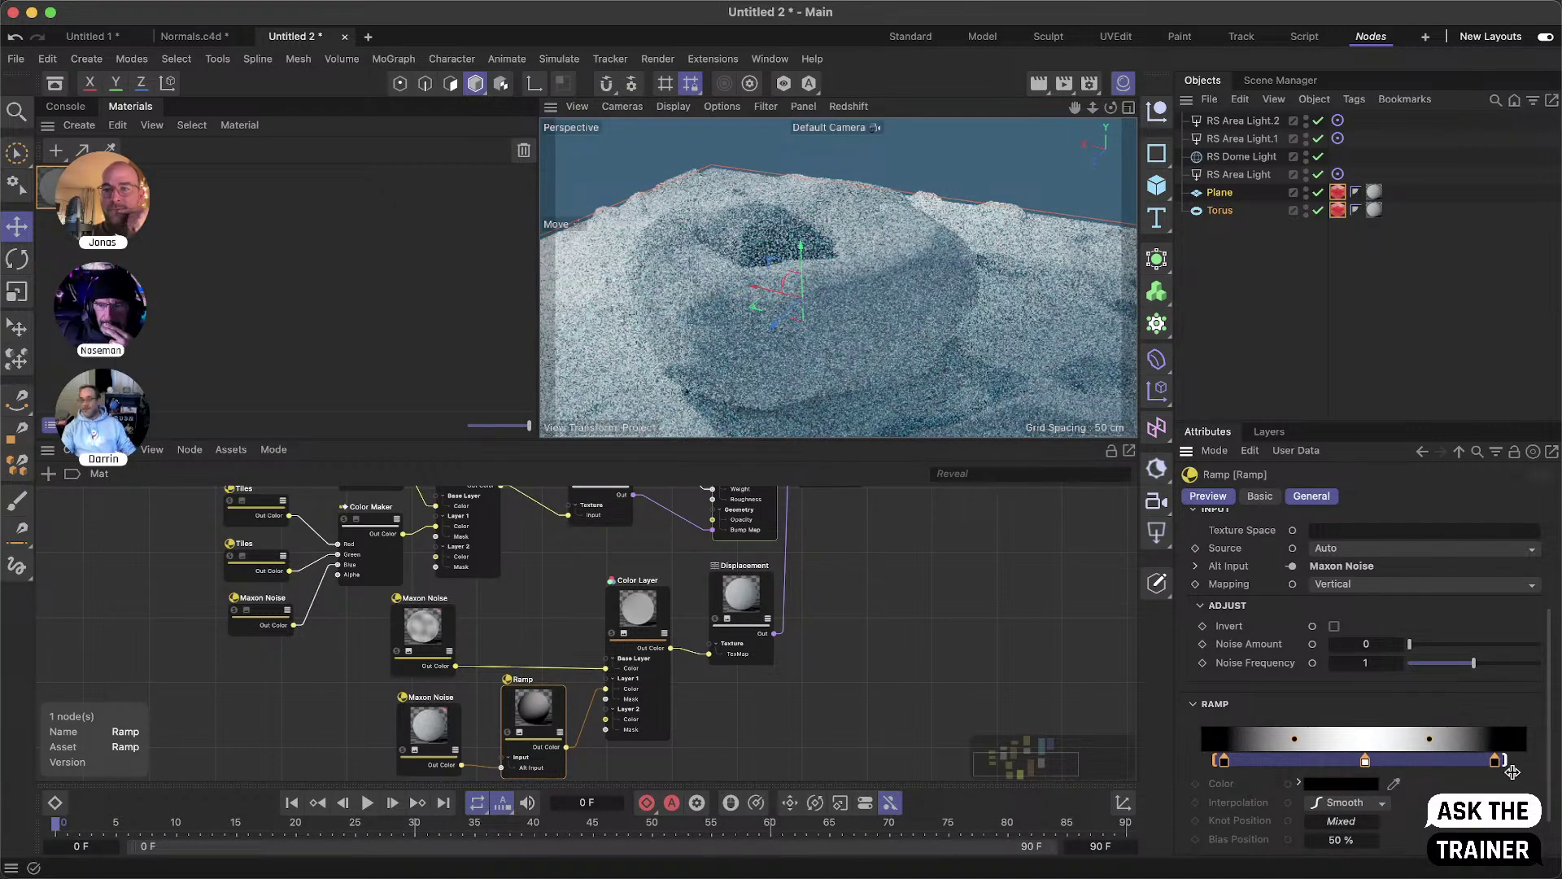
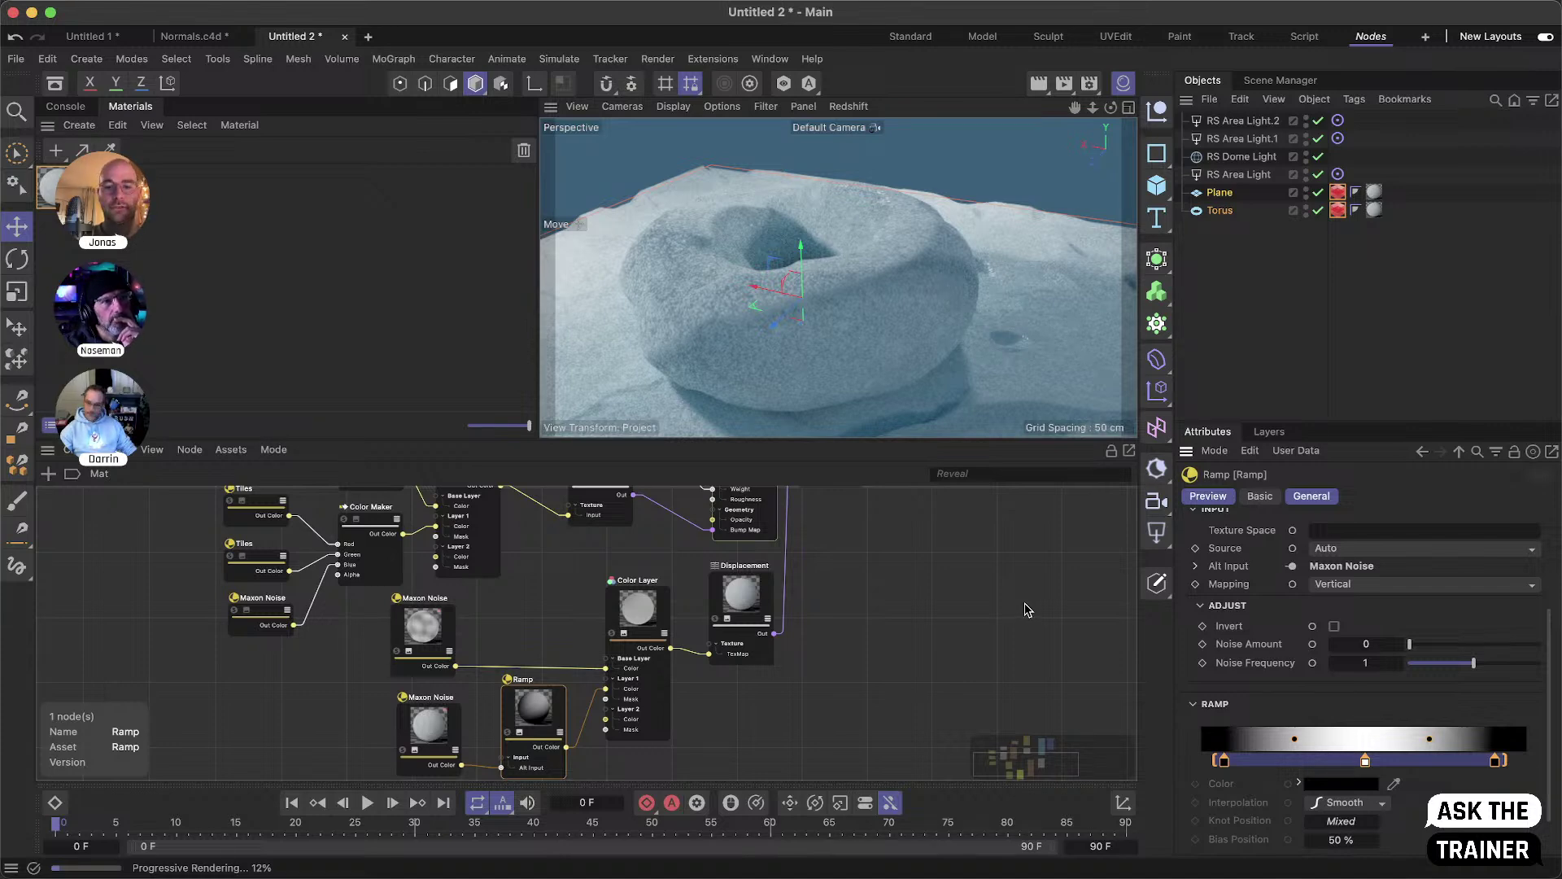
pyautogui.click(1025, 544)
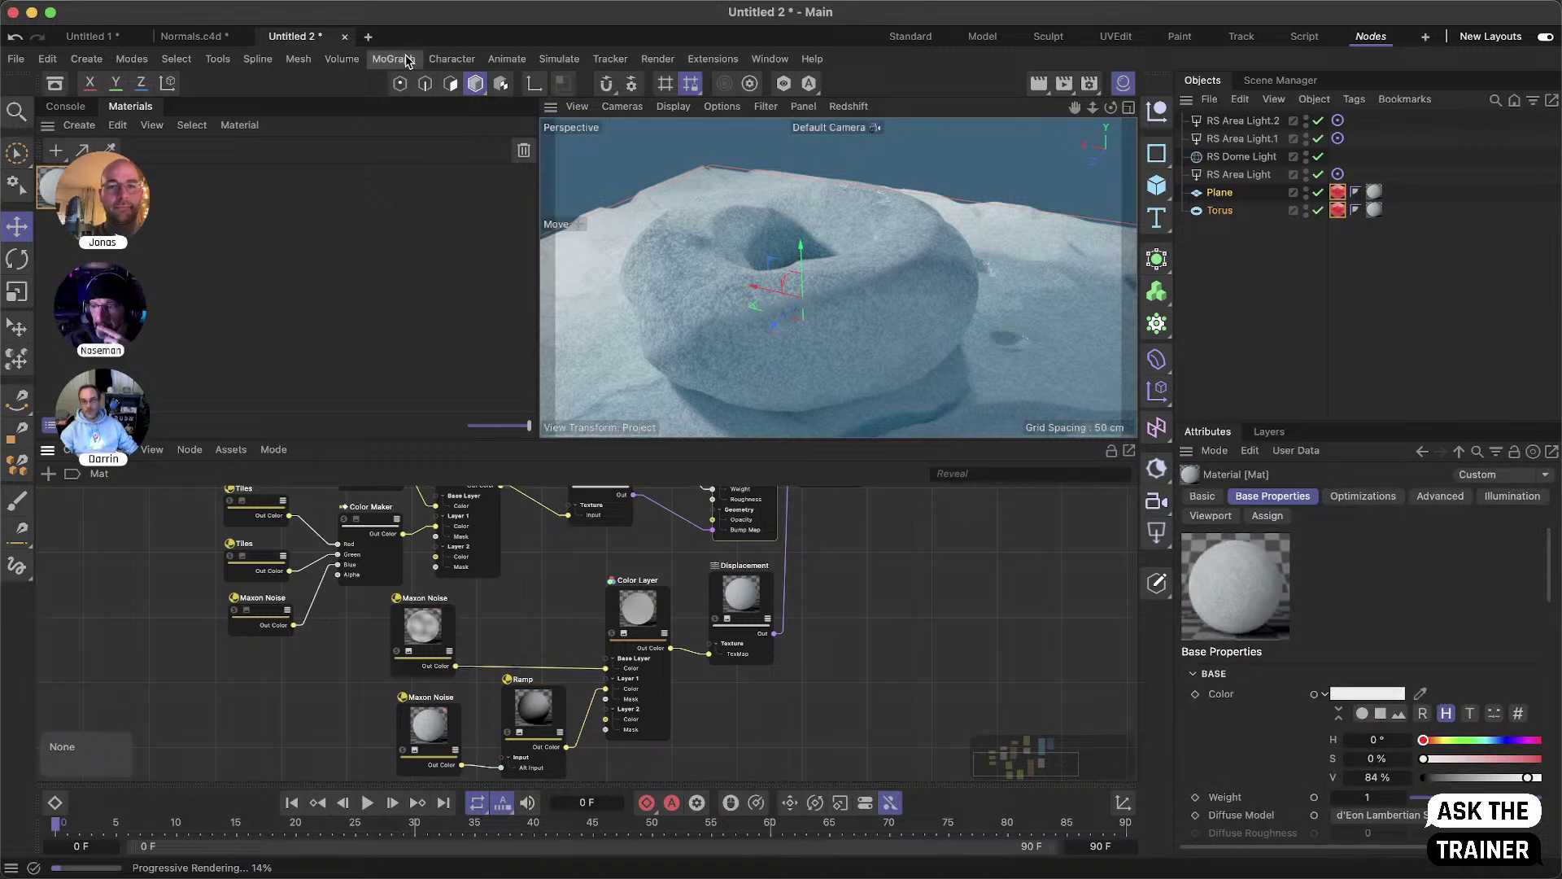
# - Start a new empty project and add a Sphere primitive to it
pyautogui.click(367, 36)
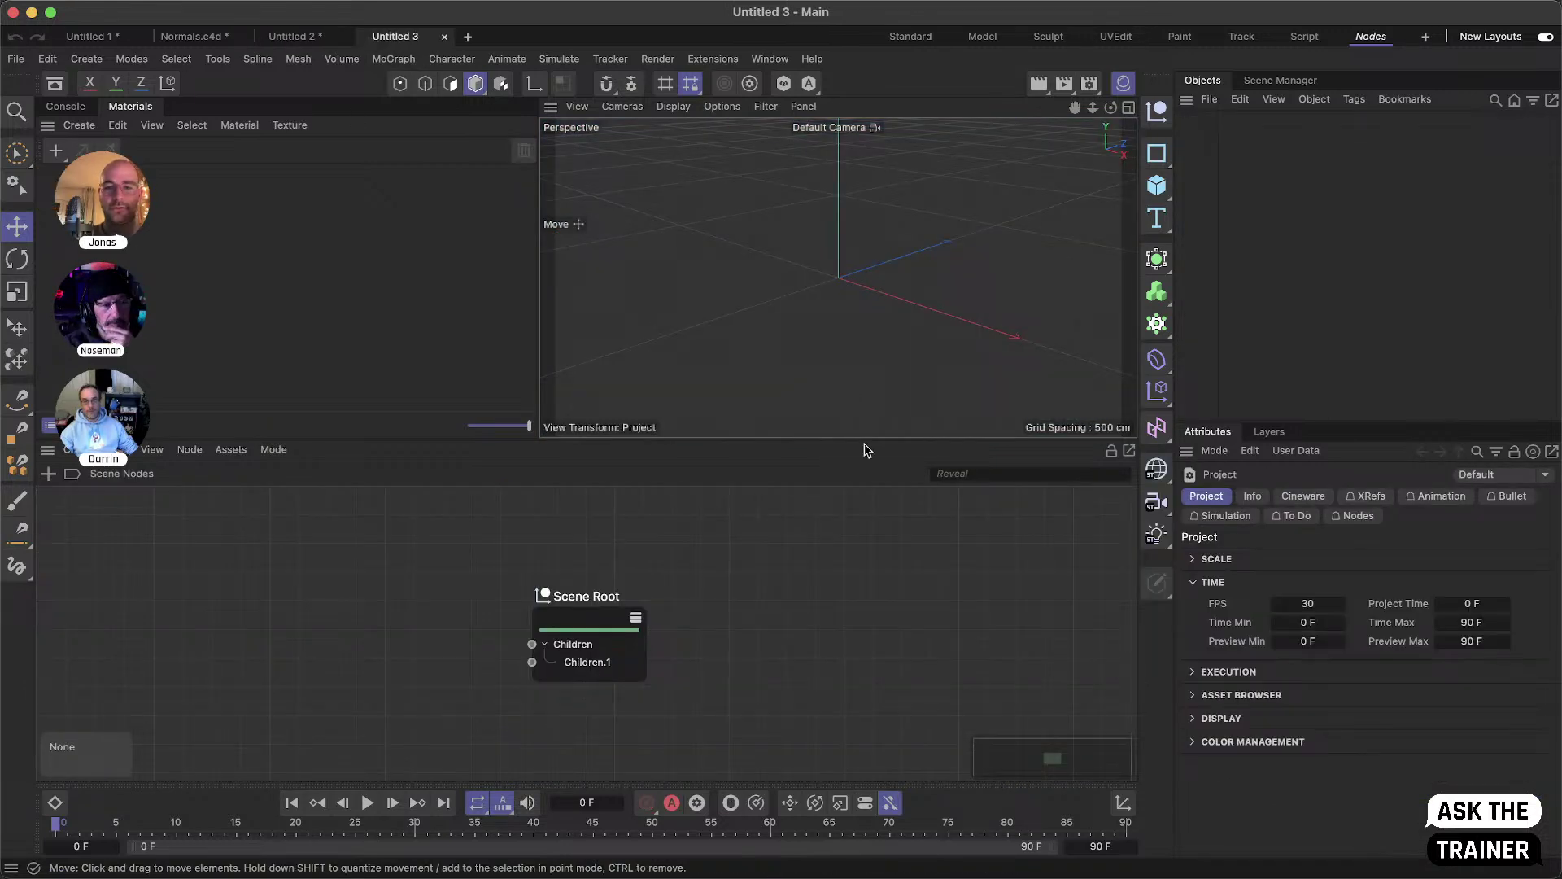
pyautogui.click(1156, 185)
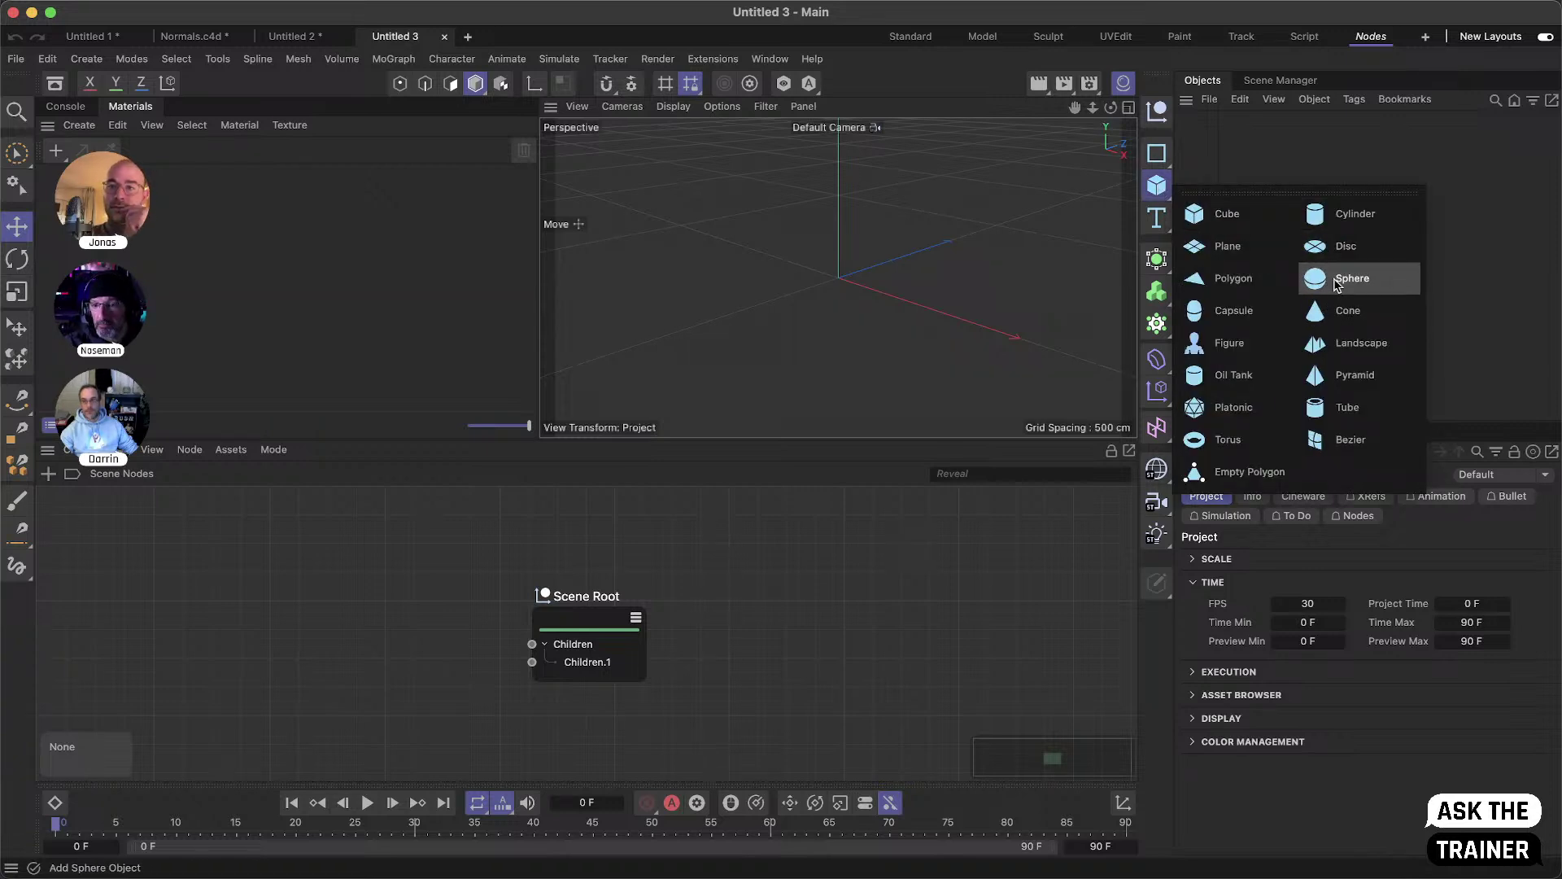
pyautogui.click(1339, 283)
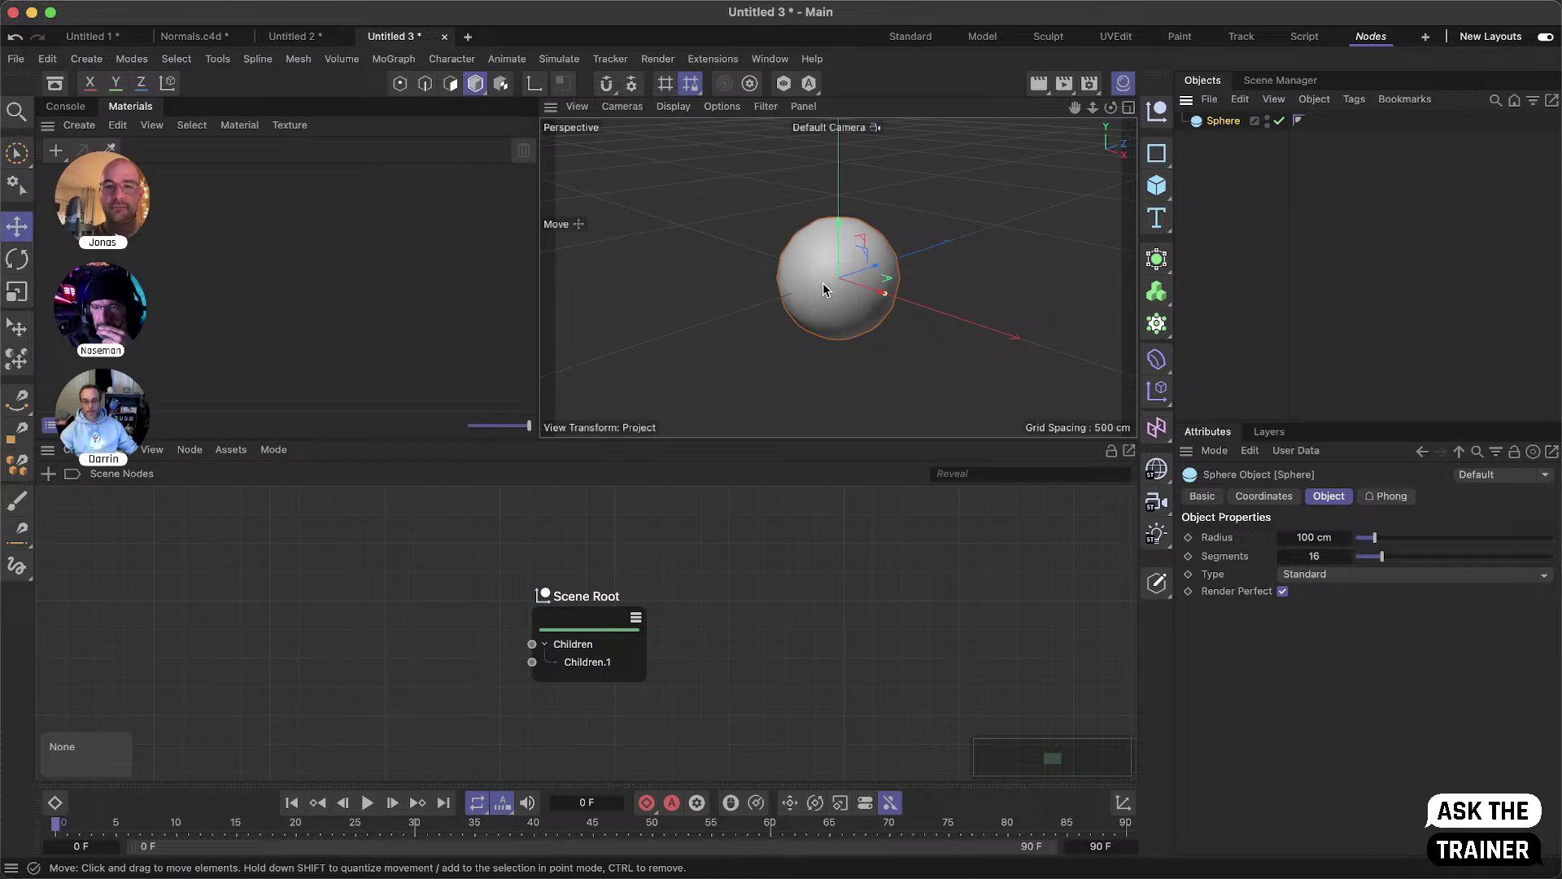
pyautogui.rightClick(1209, 124)
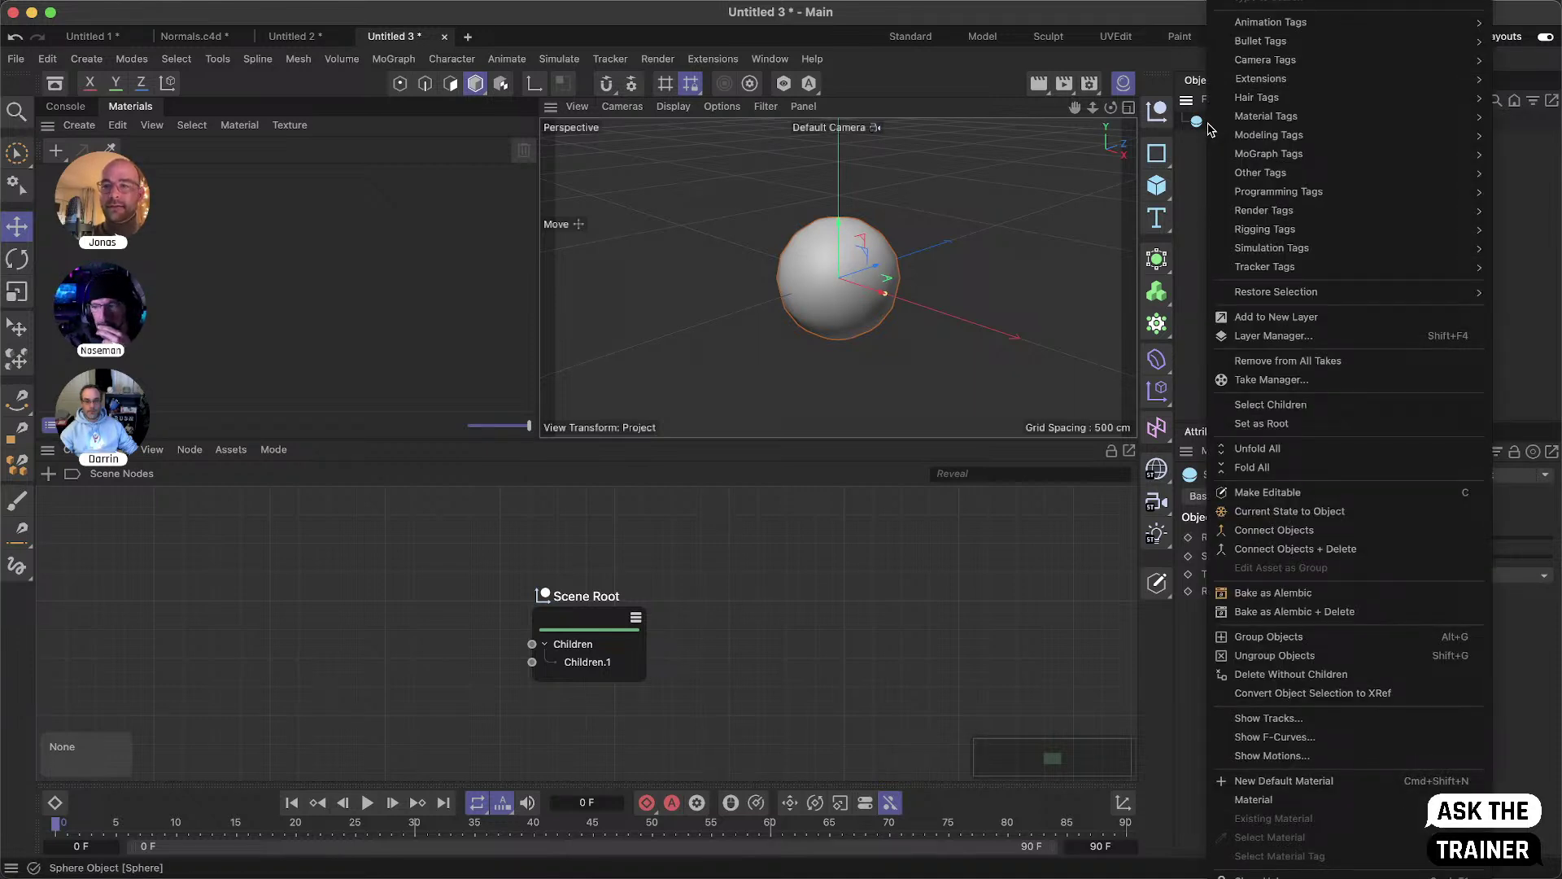
pyautogui.press('Escape')
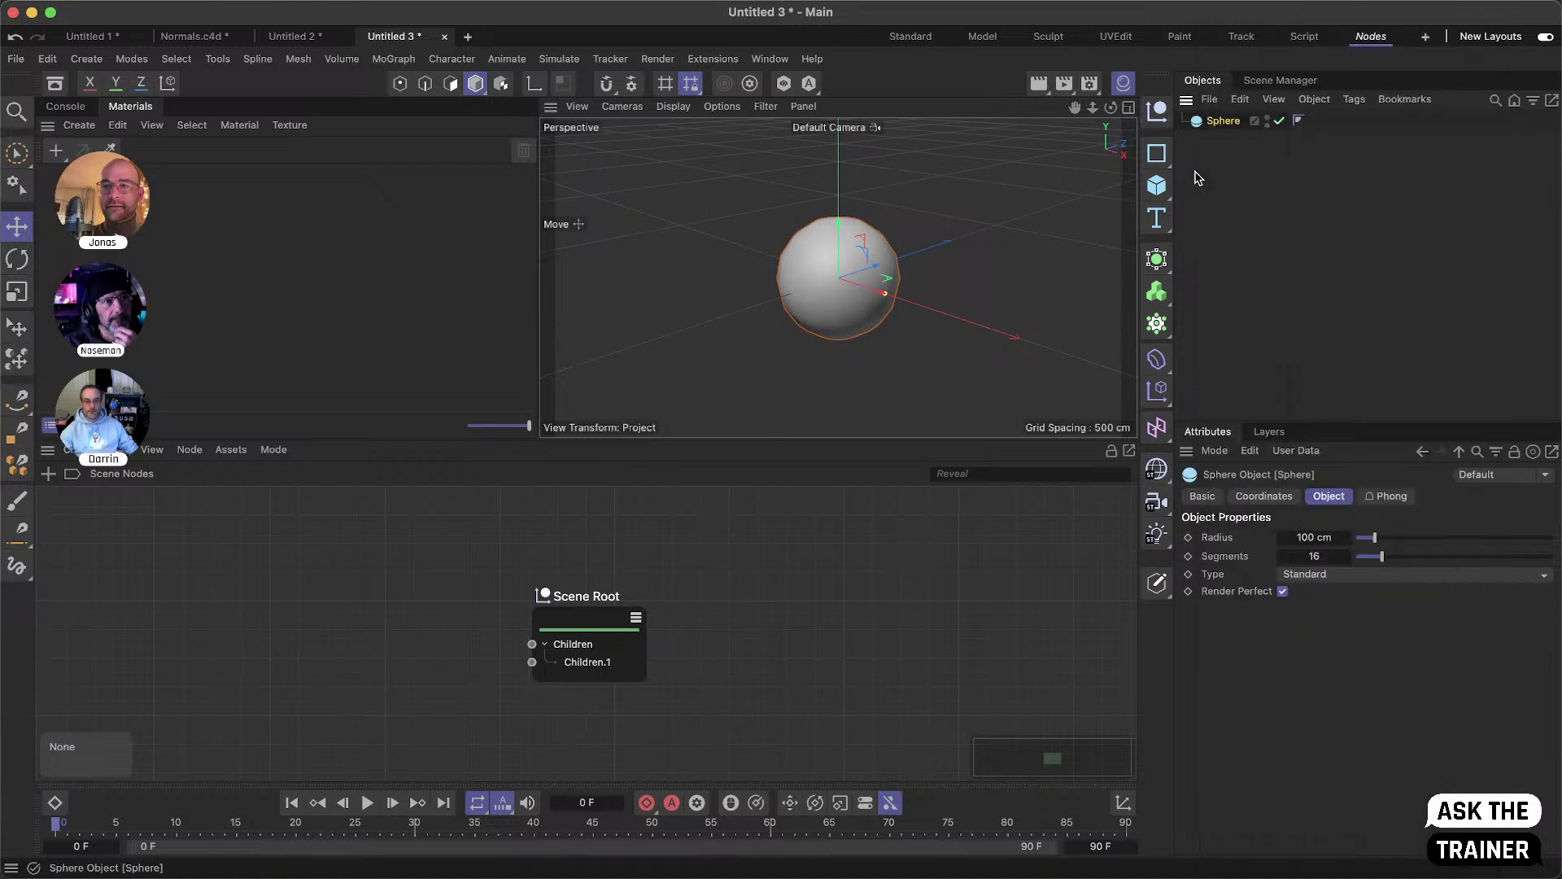
# - Add a user data entry named Pos to the sphere, with its Data Type set to Vector
pyautogui.click(1294, 451)
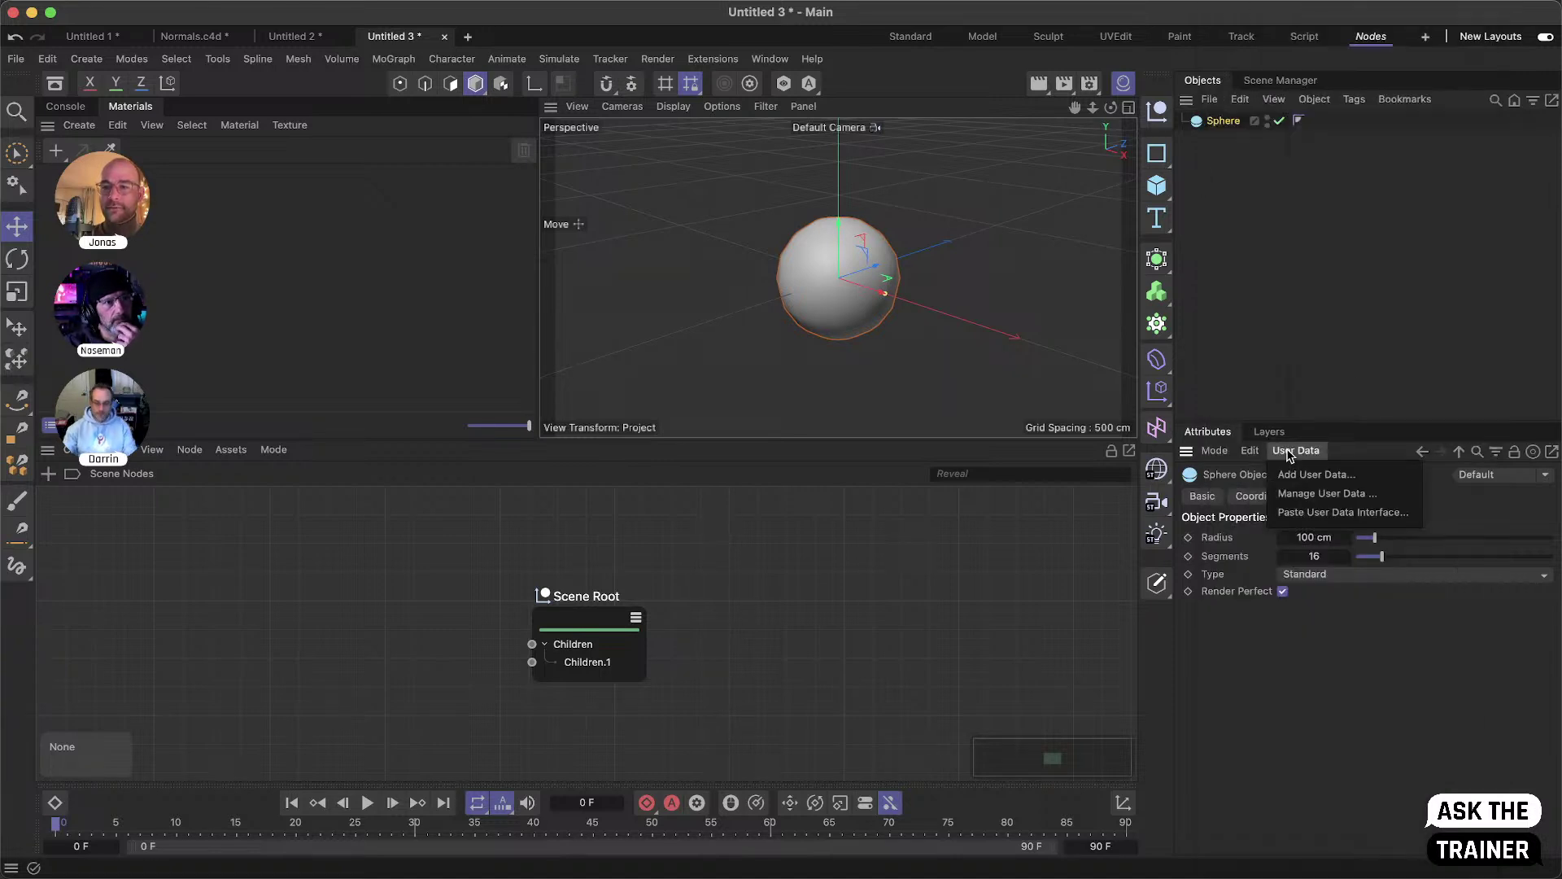
pyautogui.click(1341, 476)
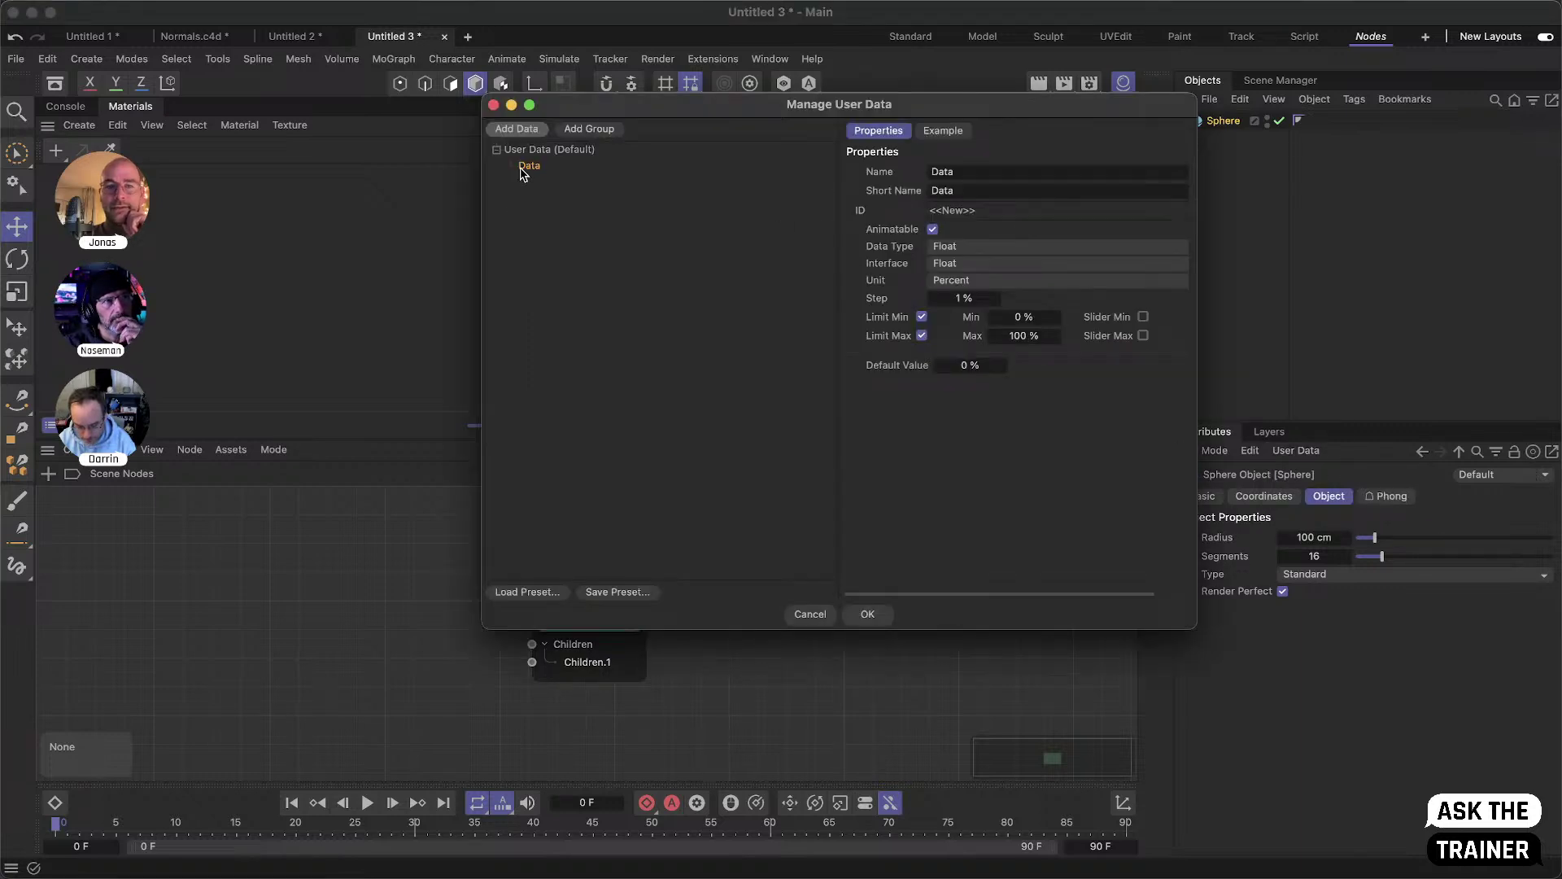
pyautogui.click(987, 170)
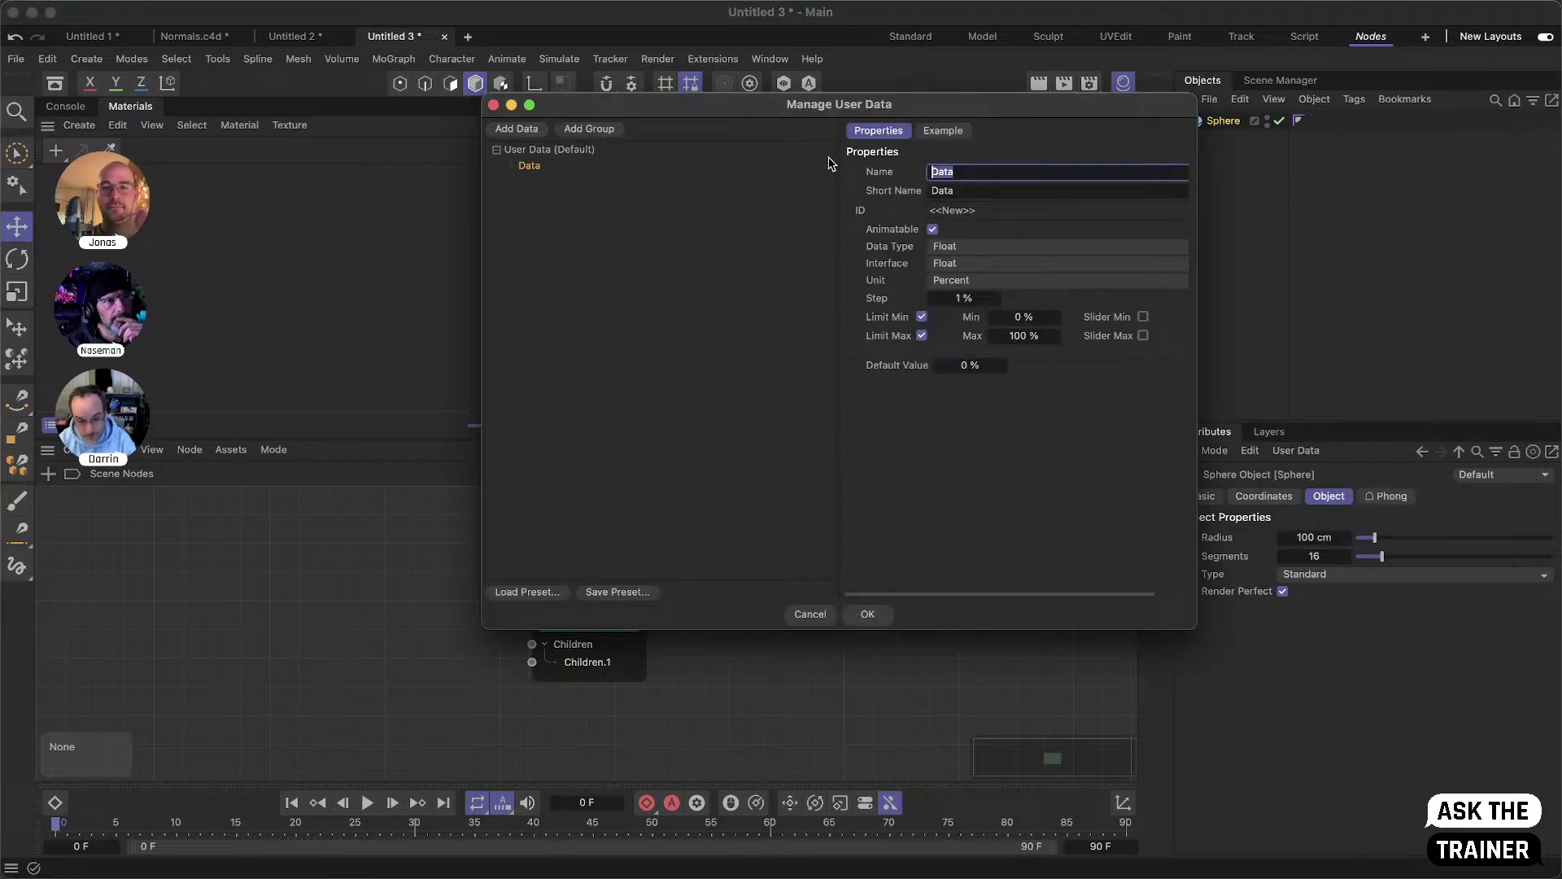
pyautogui.write('Pos')
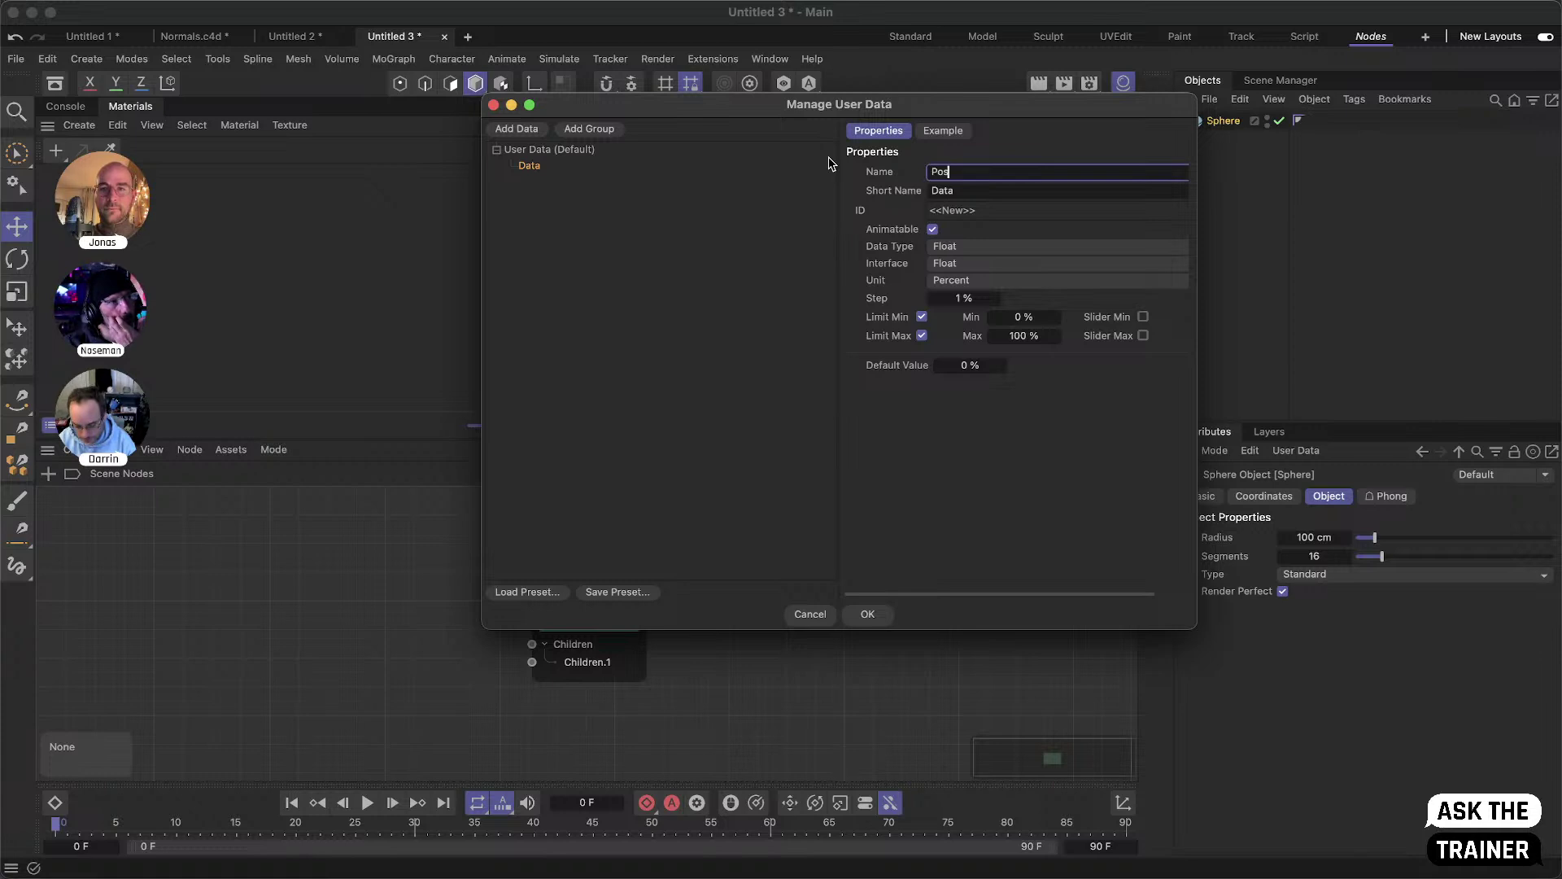
pyautogui.click(963, 244)
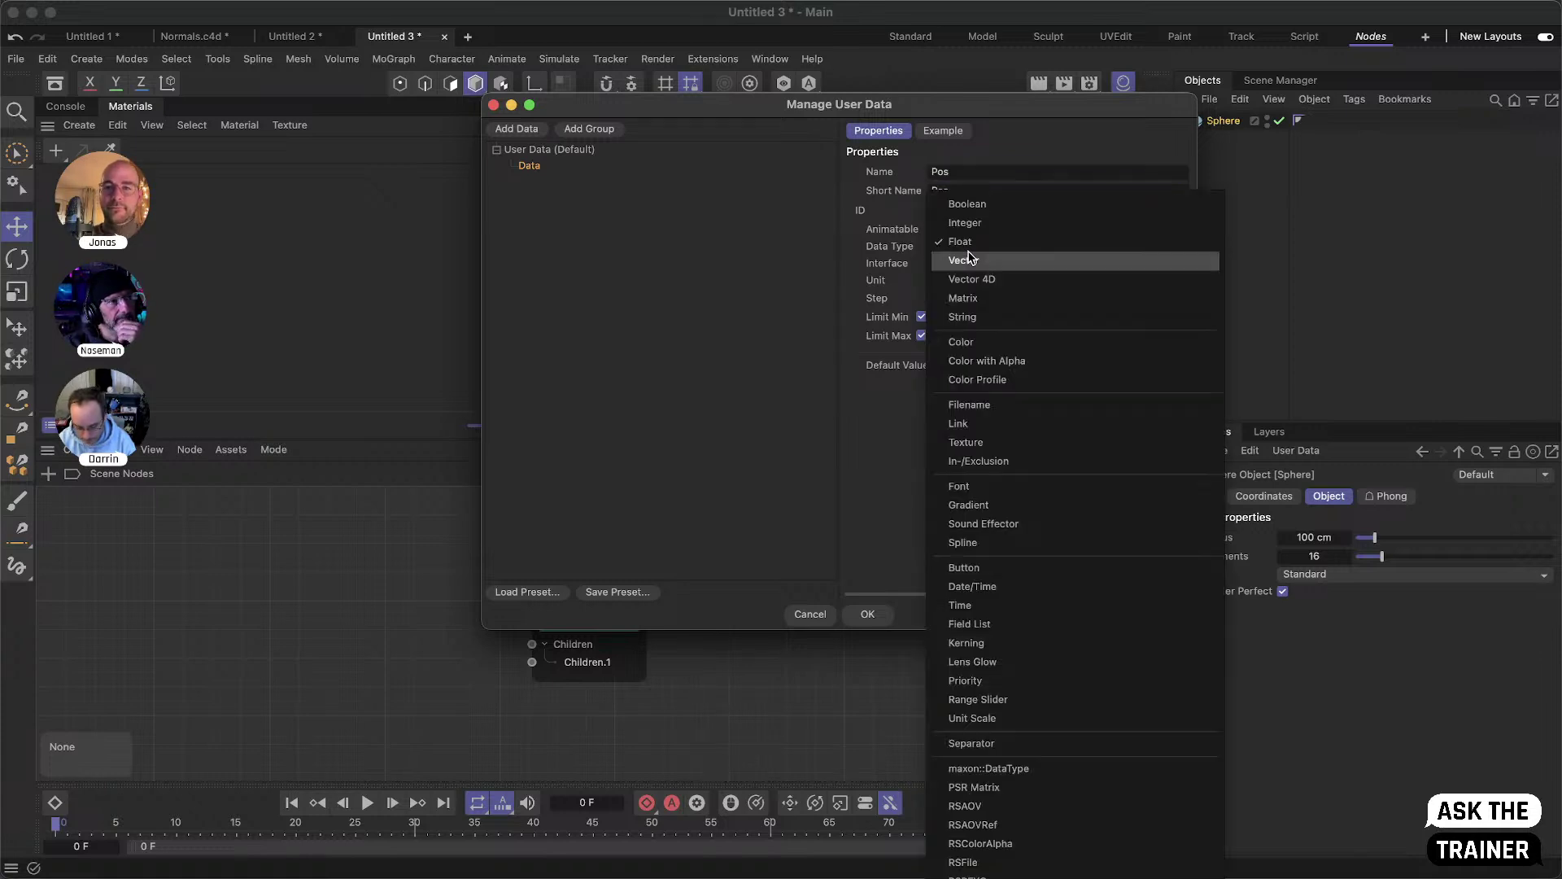
pyautogui.click(1013, 262)
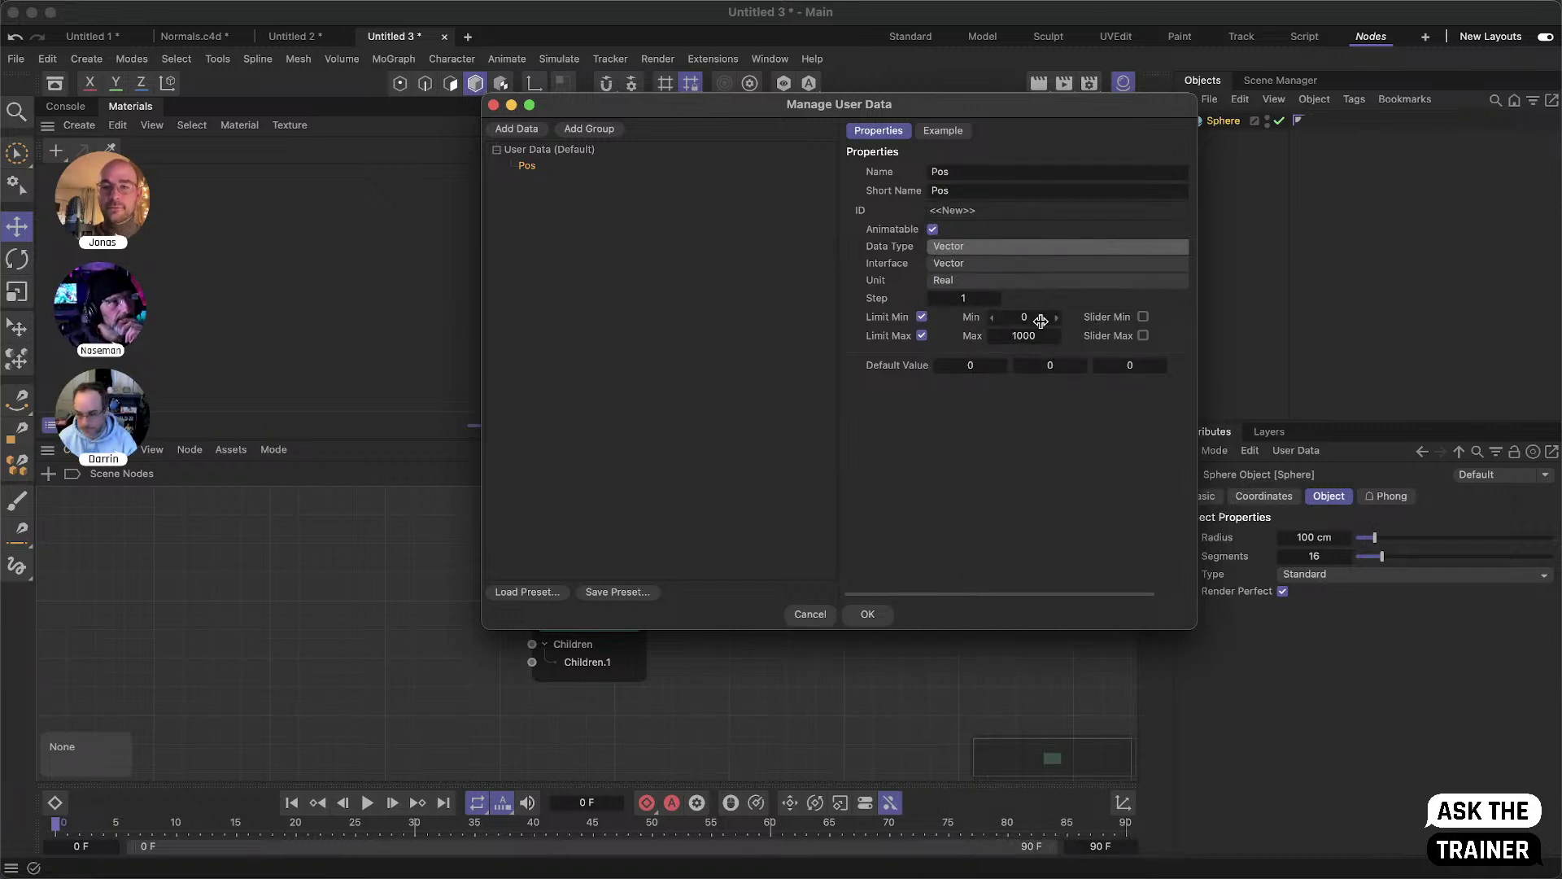
# - Disable Limit Min and Limit Max for the Pos entry, accept the user data, and show it in the sphere's attributes
pyautogui.click(1038, 318)
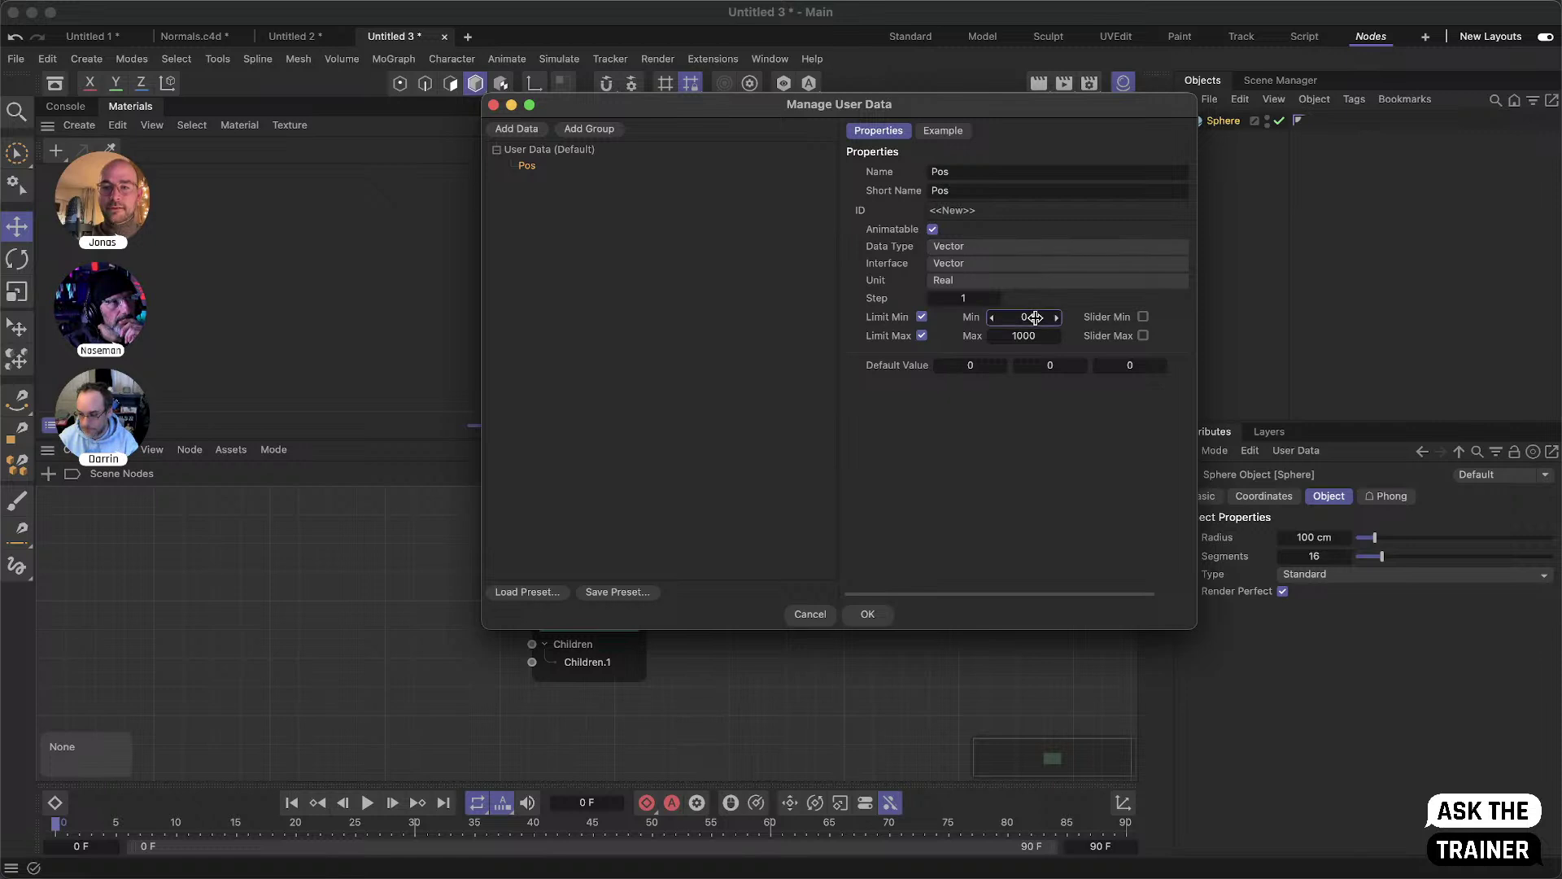
pyautogui.click(921, 317)
pyautogui.click(921, 334)
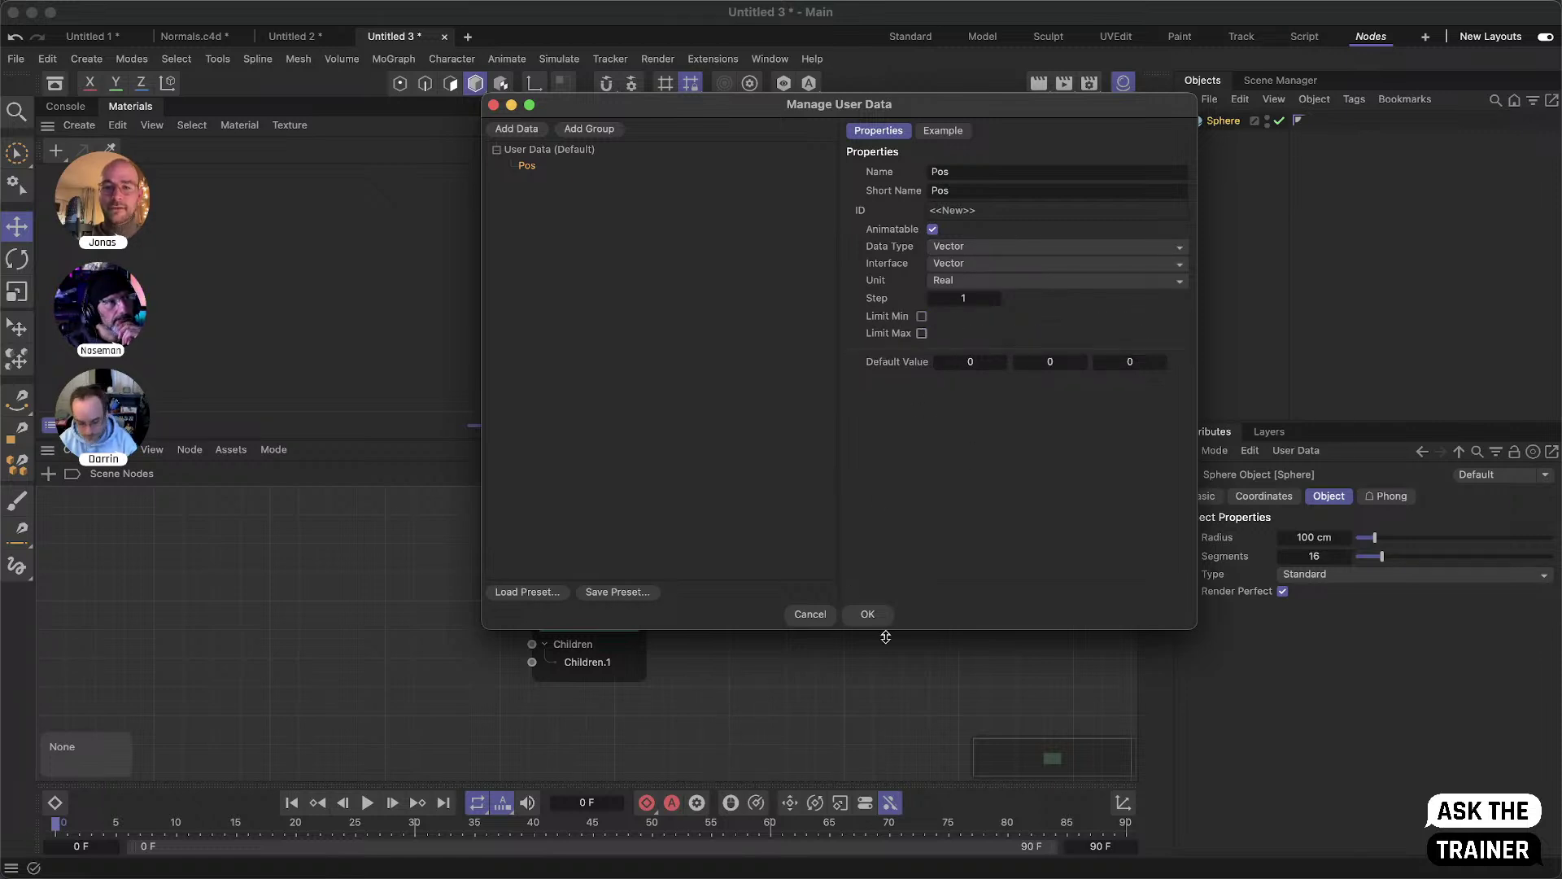
pyautogui.click(869, 615)
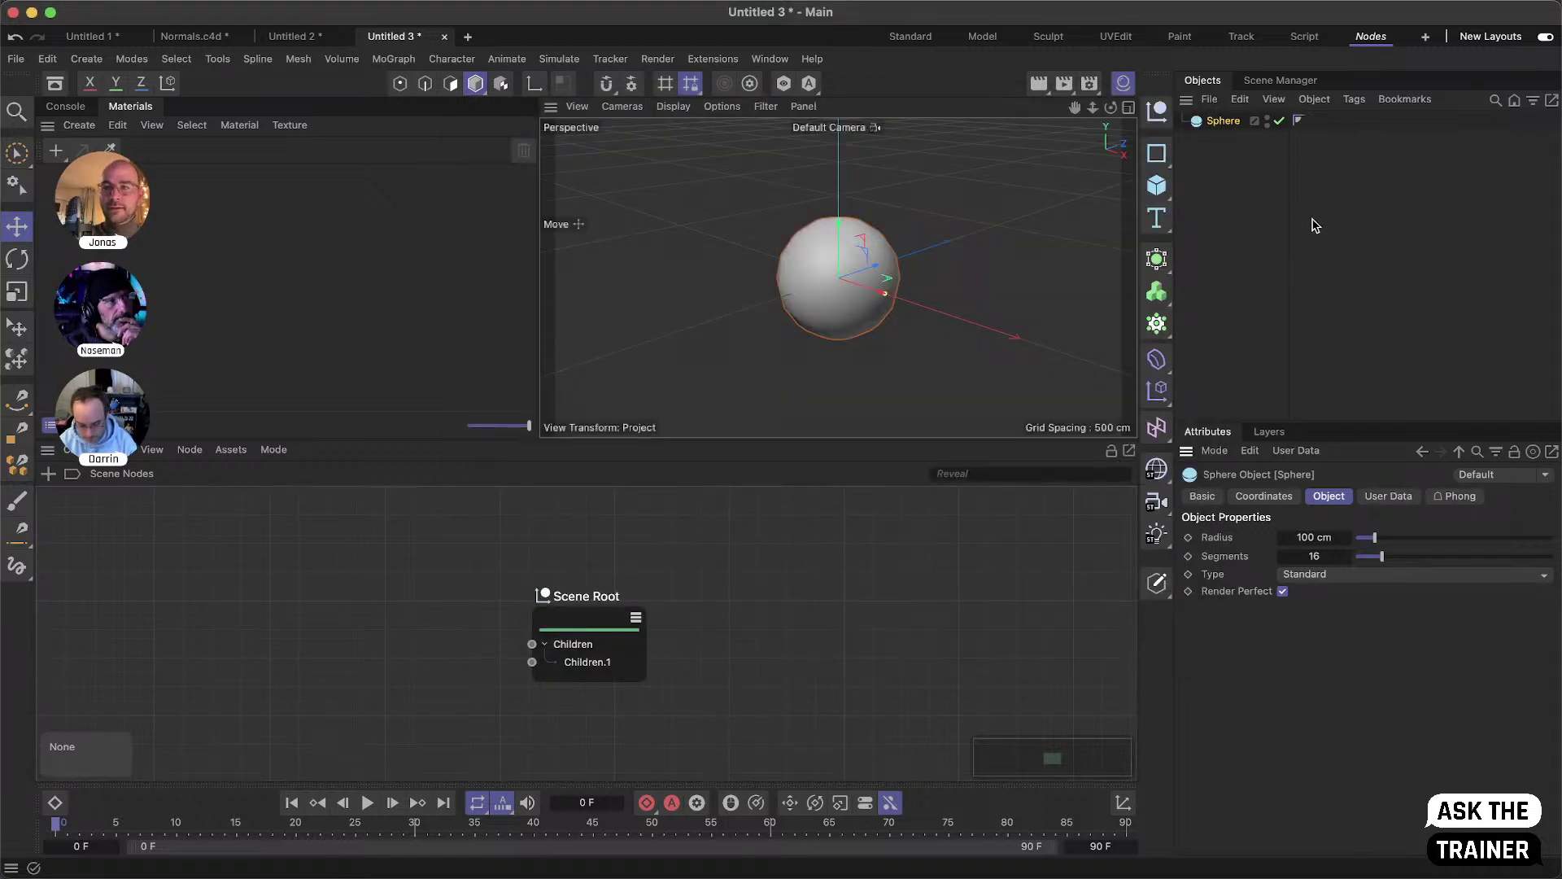
pyautogui.click(1388, 498)
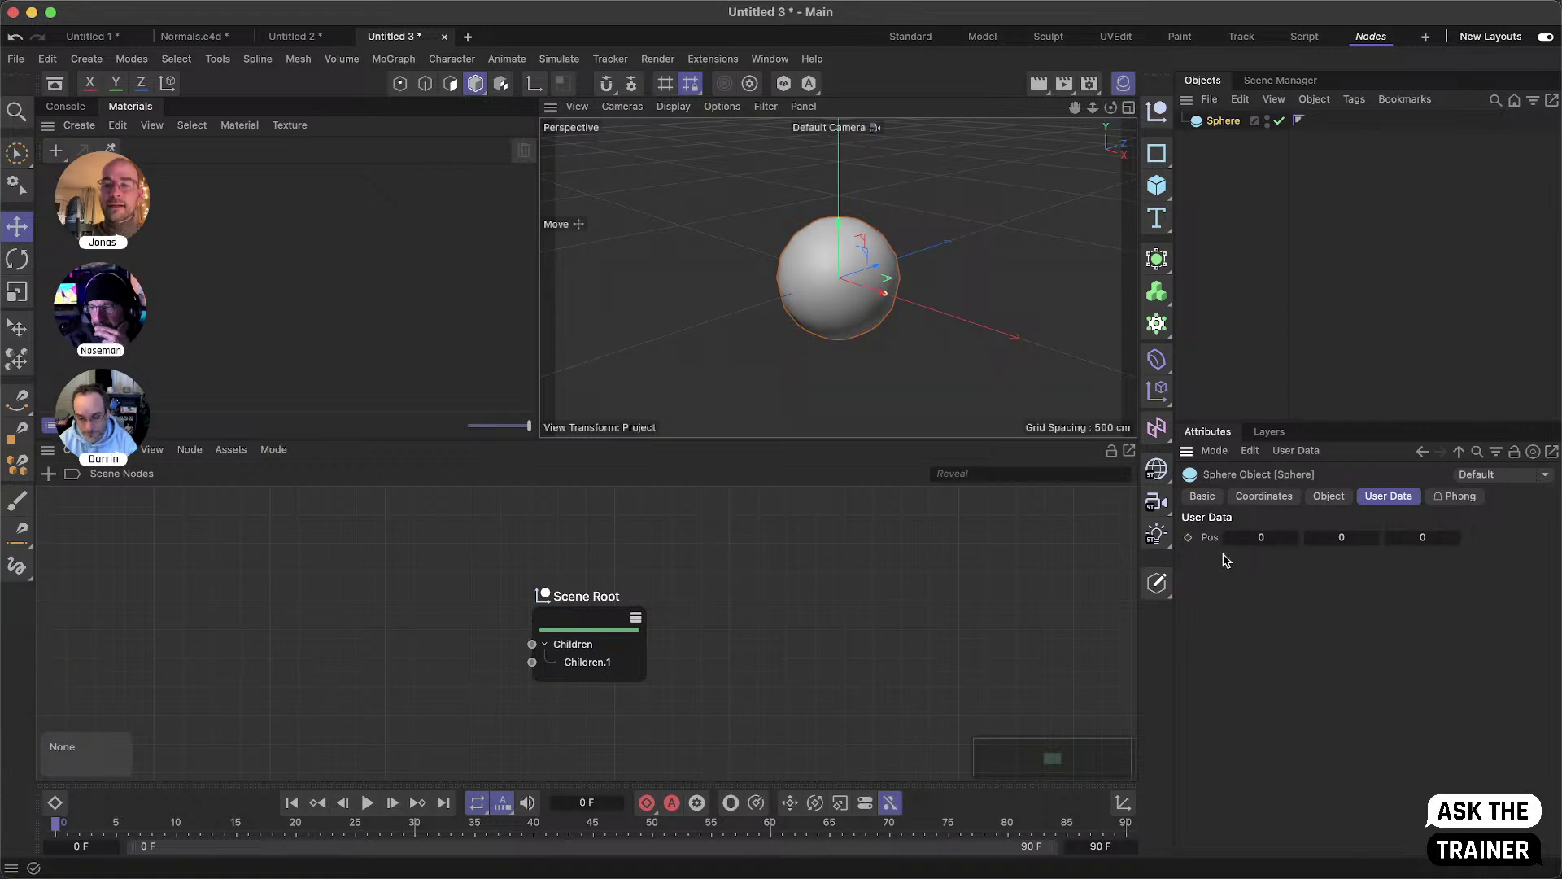
# - Add an XPresso tag to the sphere and place a Sphere node with a Global Position output in its graph
pyautogui.rightClick(1223, 122)
pyautogui.moveTo(1333, 180)
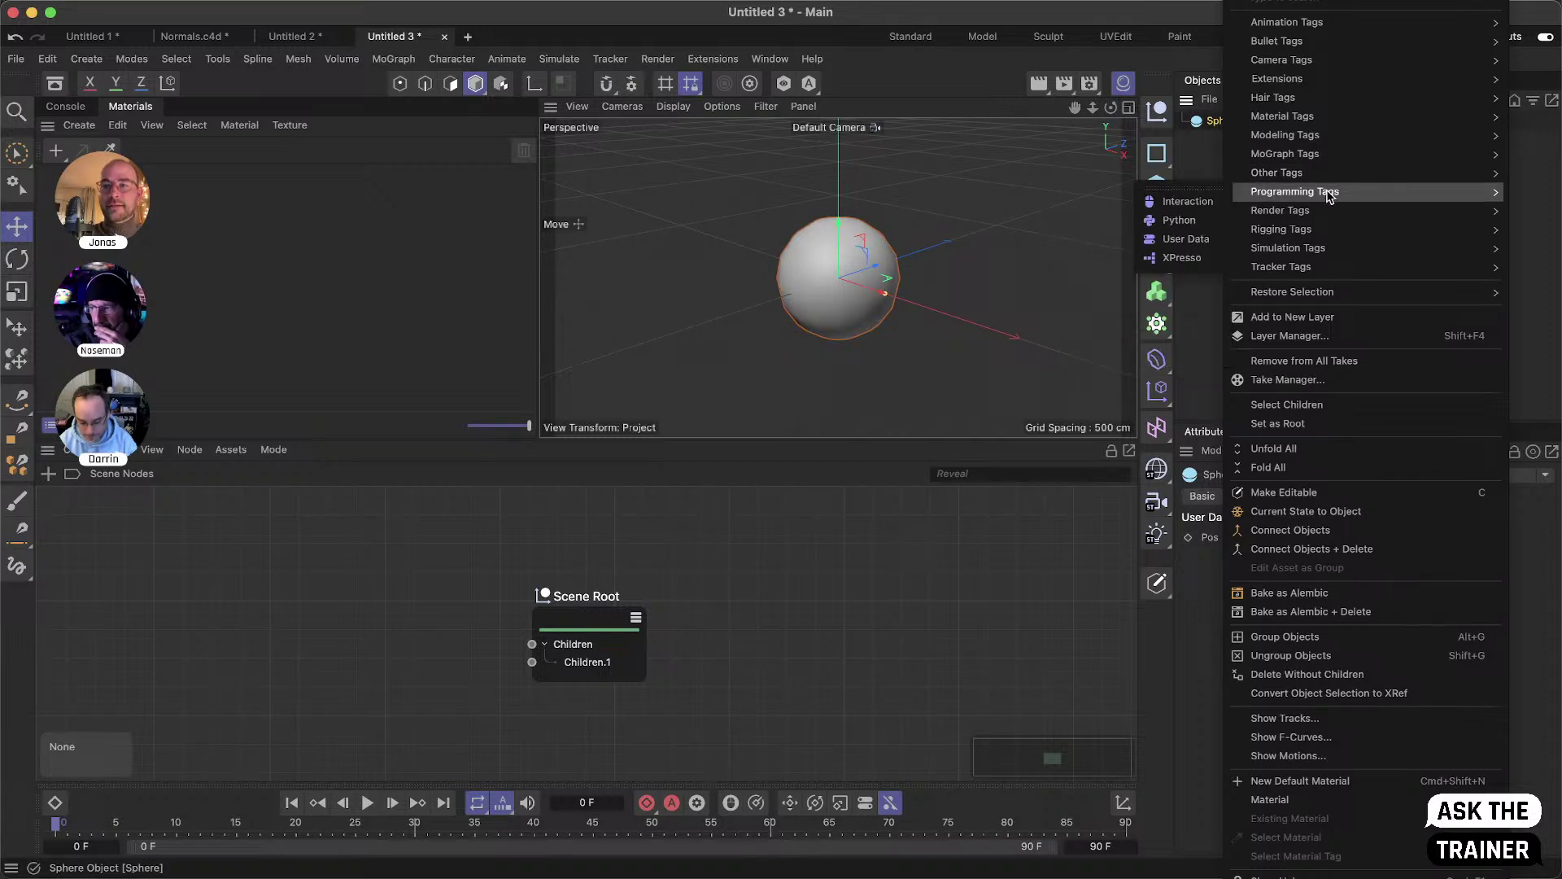
pyautogui.click(1200, 258)
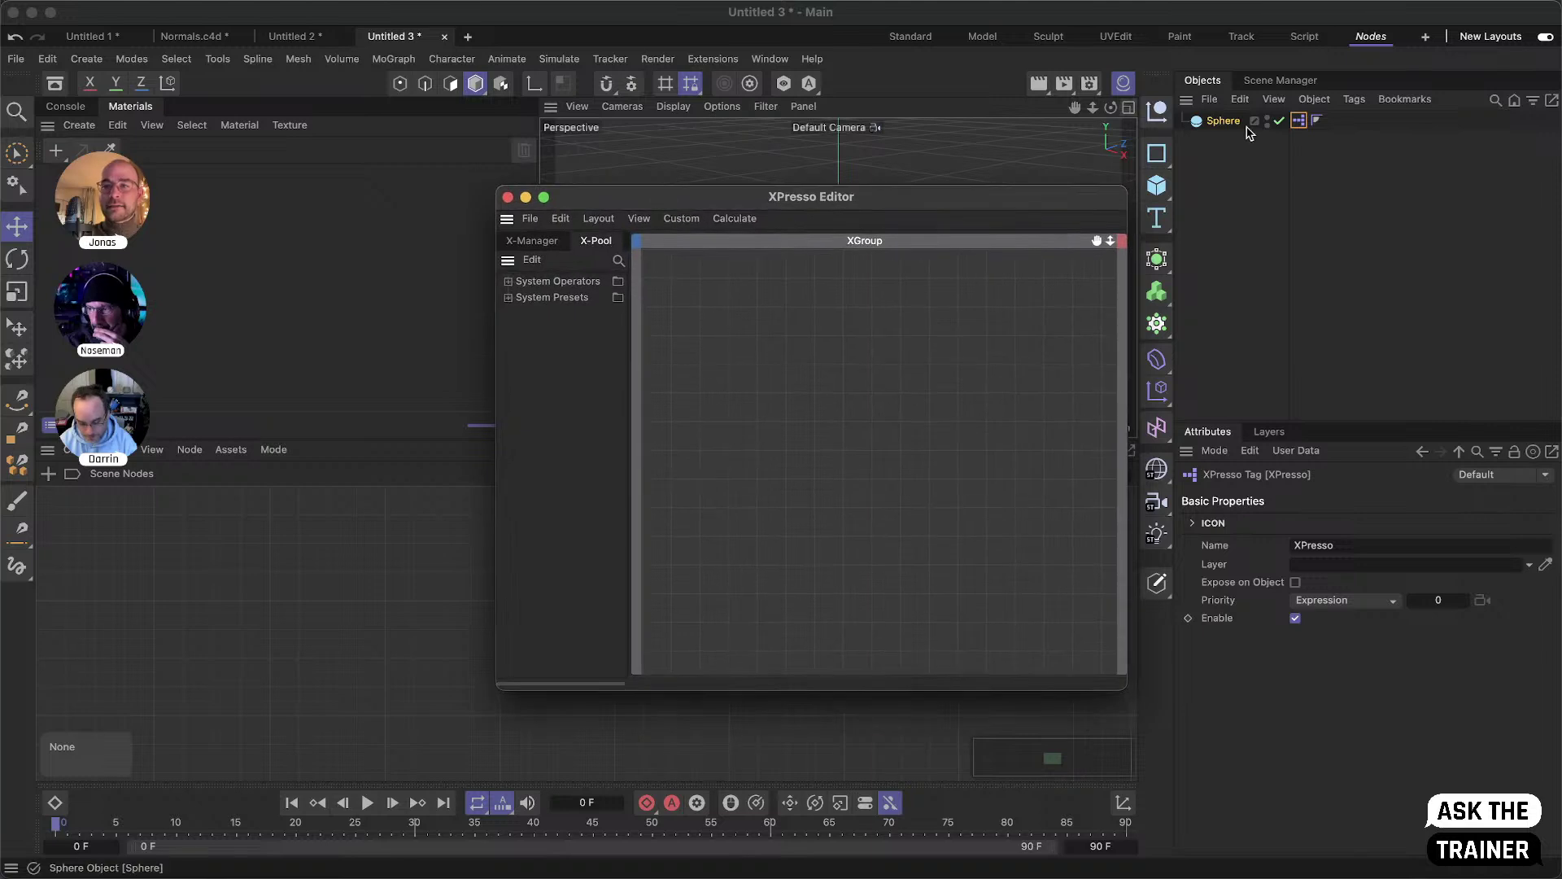
pyautogui.moveTo(1249, 132); pyautogui.dragTo(725, 365)
pyautogui.click(751, 356)
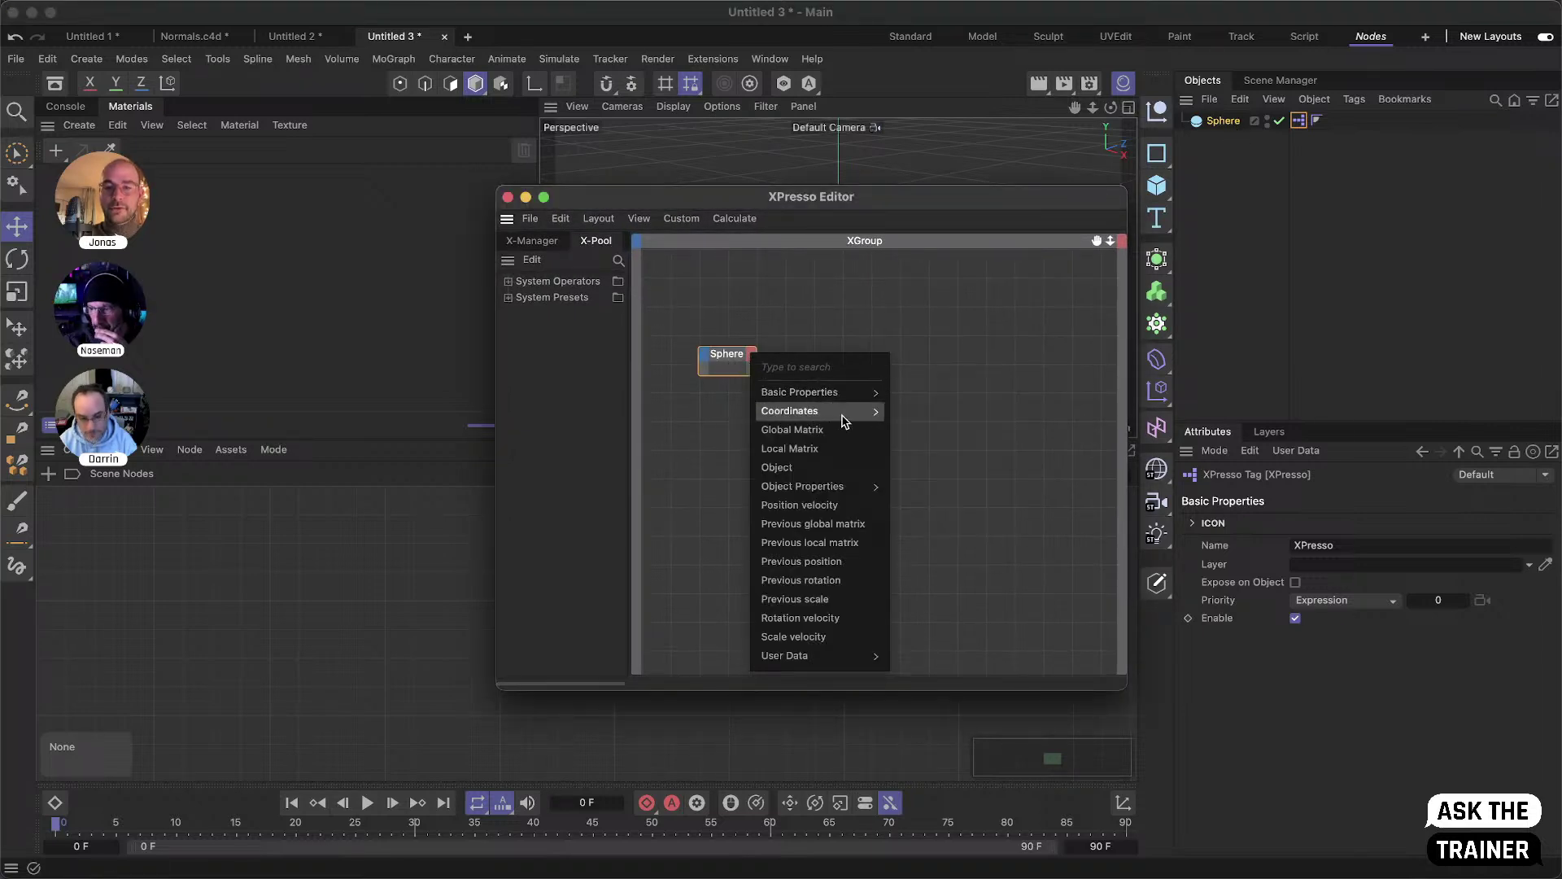
pyautogui.moveTo(841, 415)
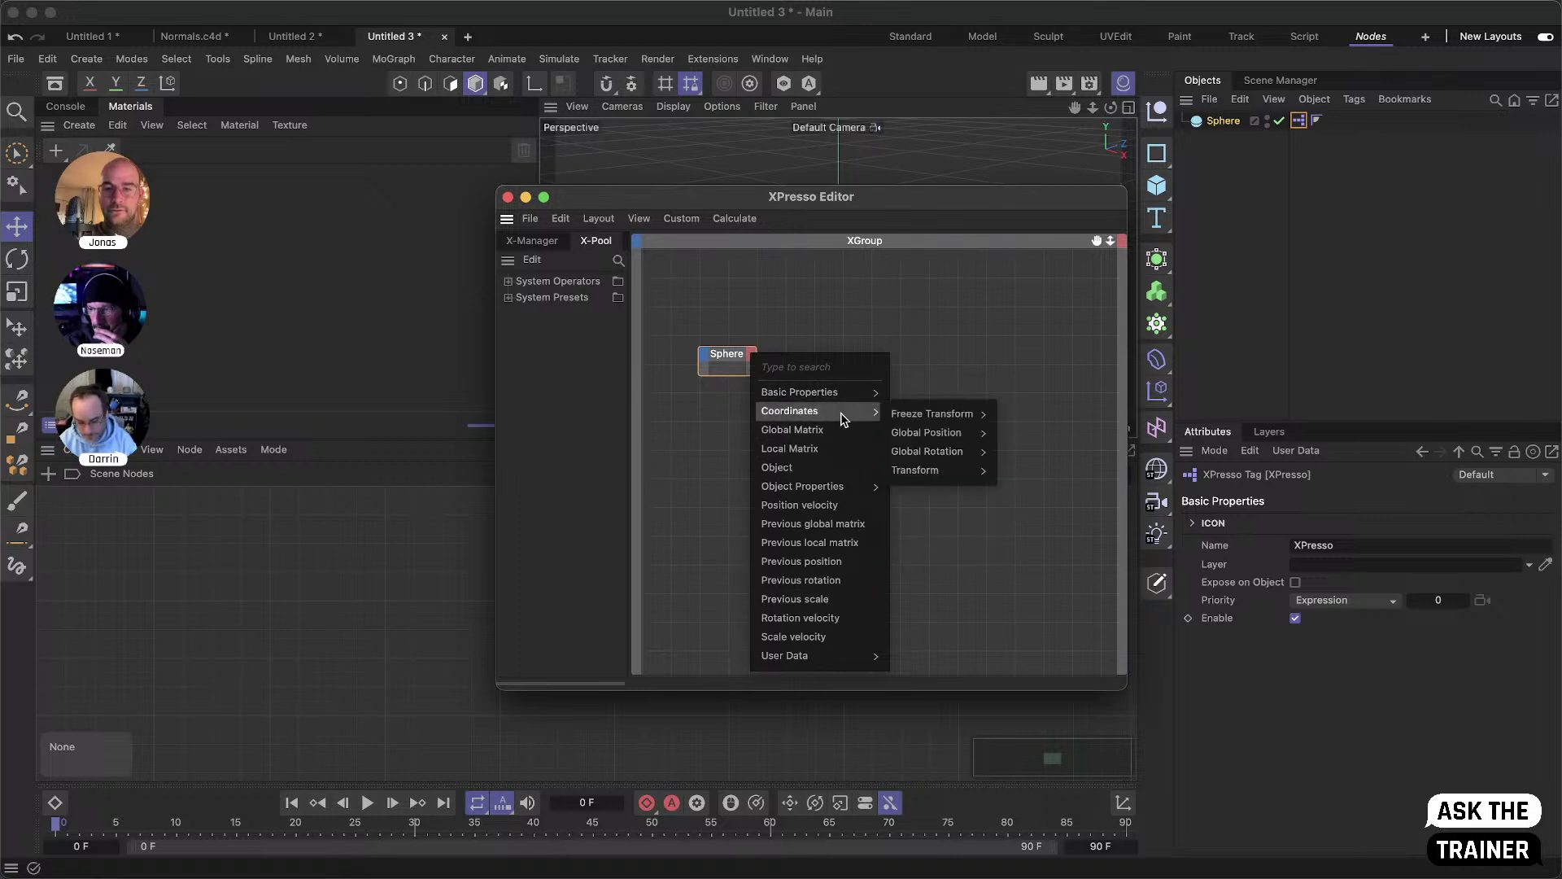
pyautogui.moveTo(940, 436)
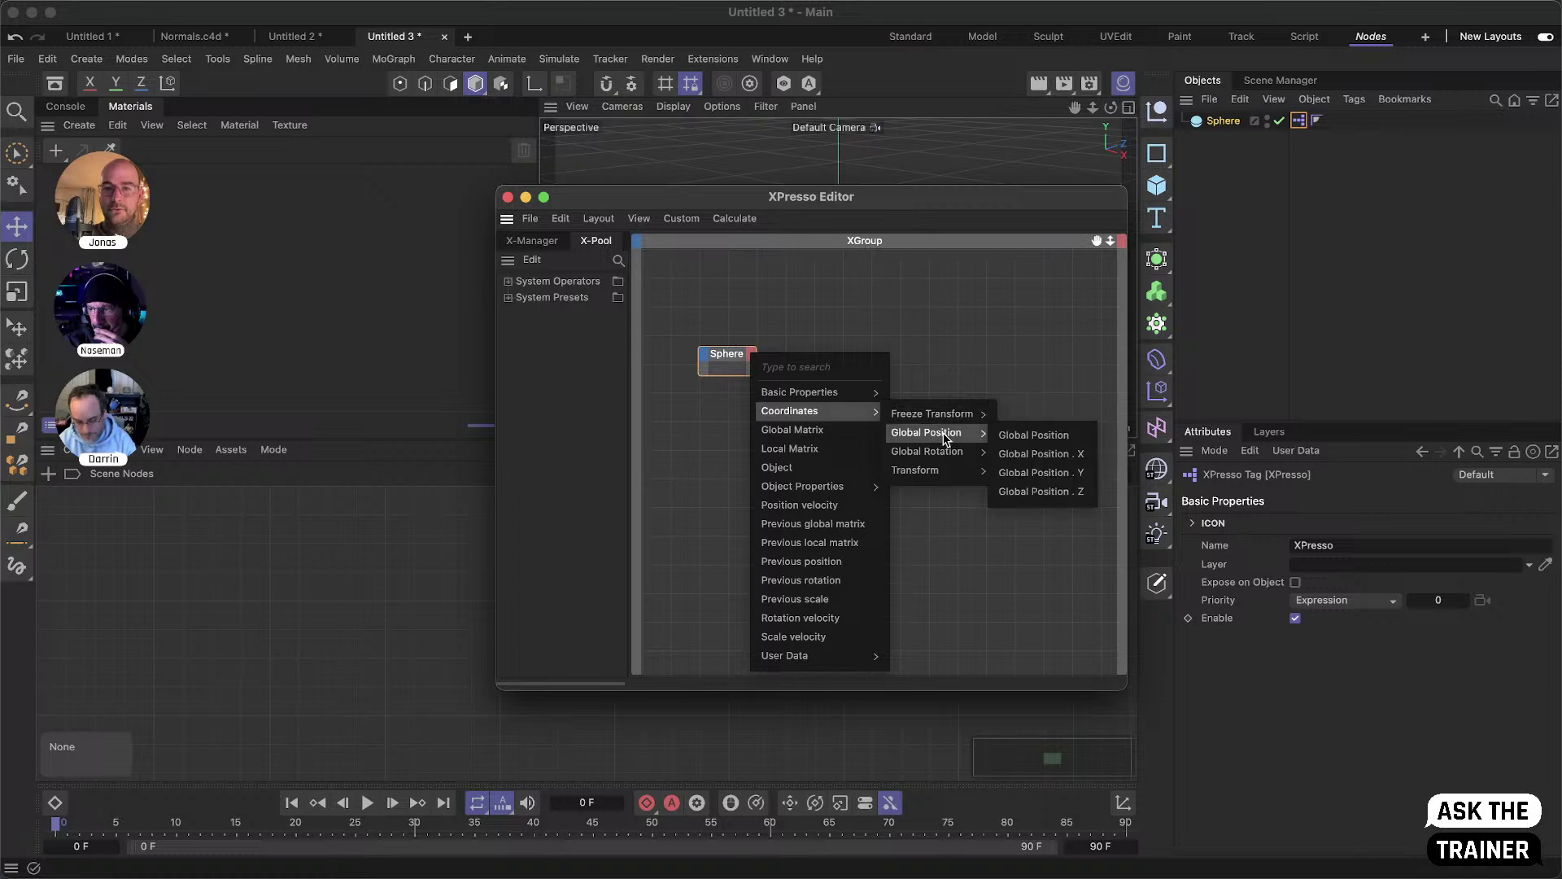
pyautogui.click(1014, 438)
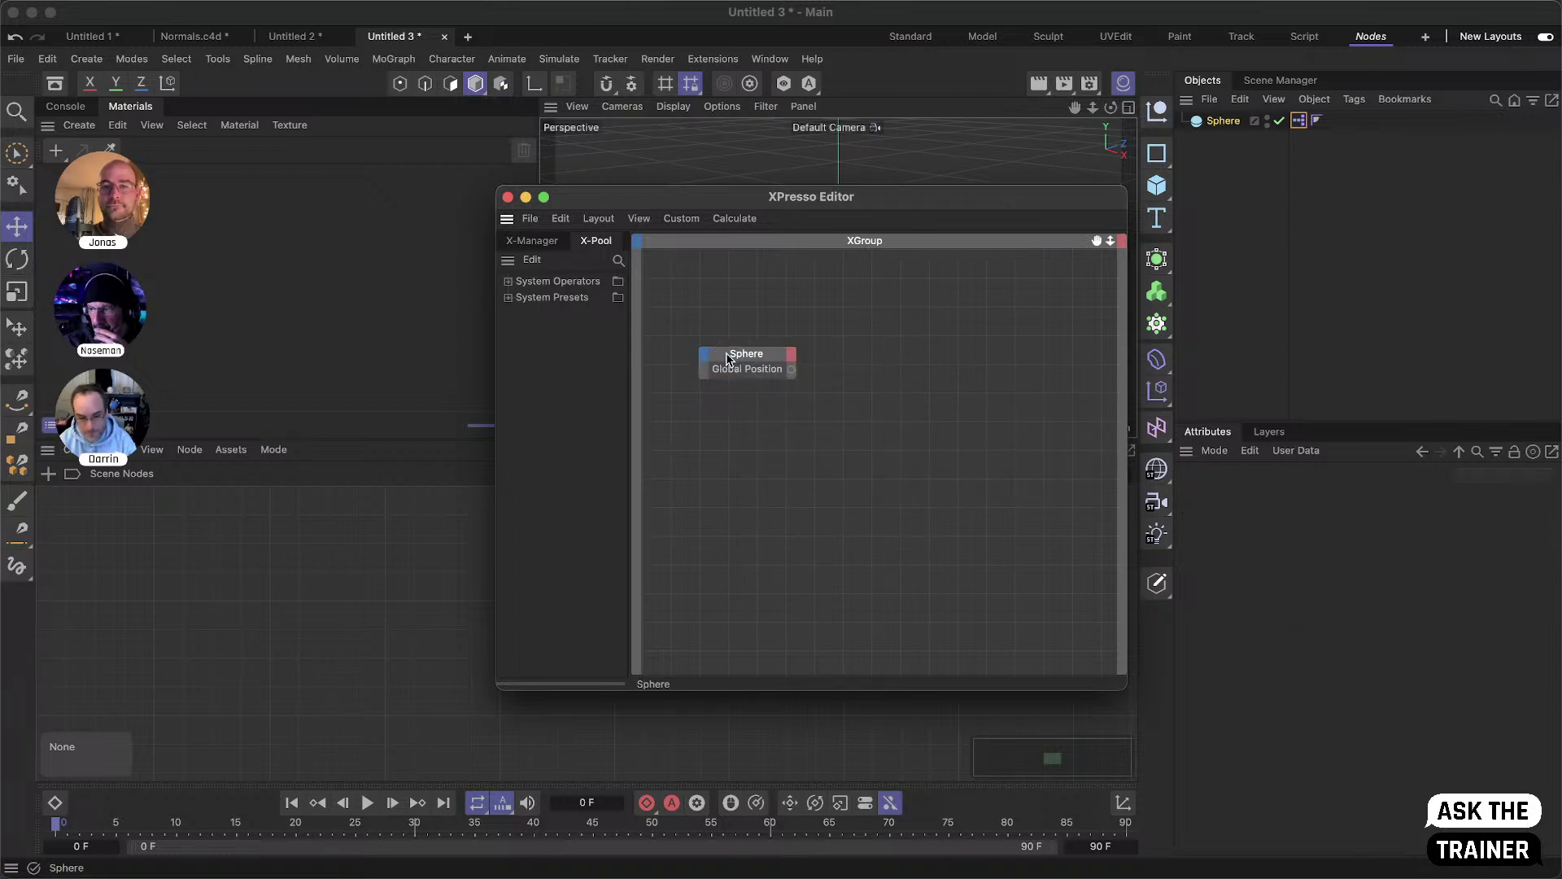
# - Add a second Sphere node with a Pos user data input, connect Global Position to it, and close the XPresso Editor
pyautogui.moveTo(1220, 120); pyautogui.dragTo(881, 370)
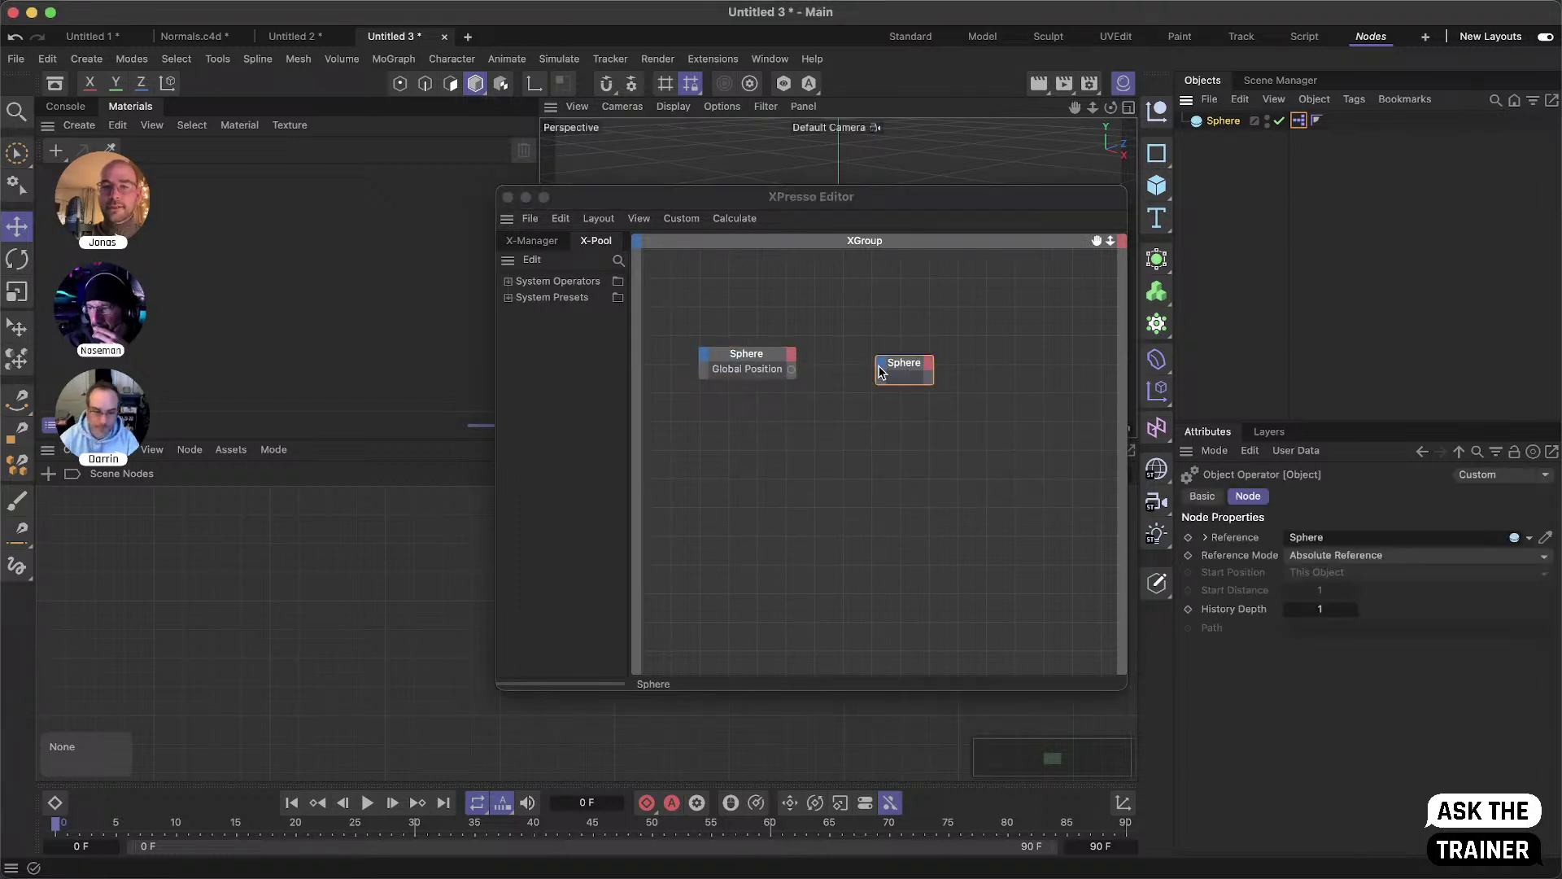
pyautogui.click(880, 365)
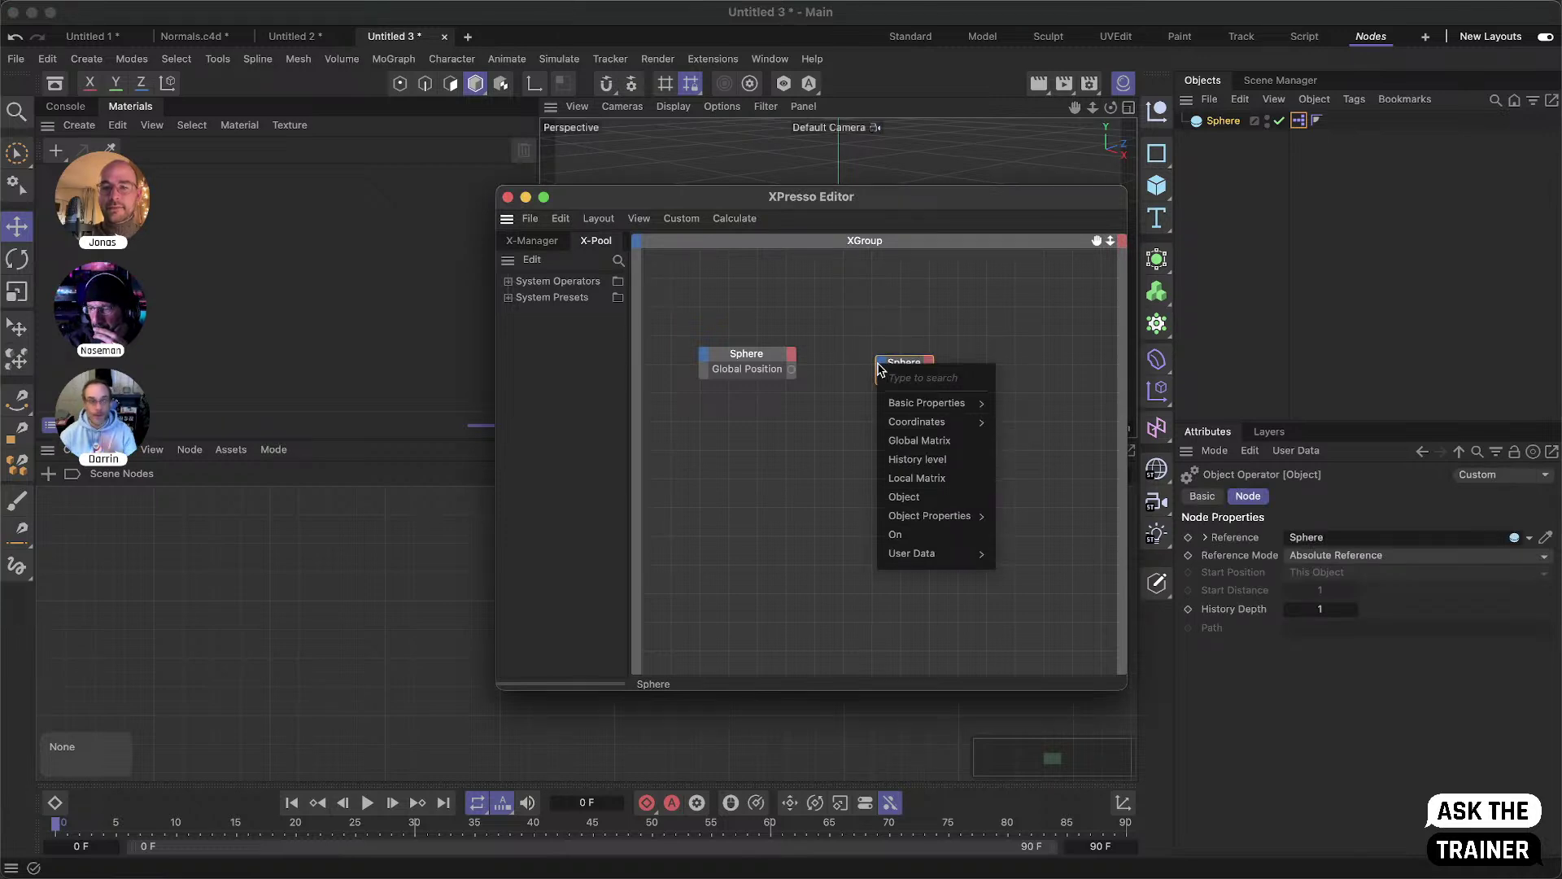
pyautogui.moveTo(936, 553)
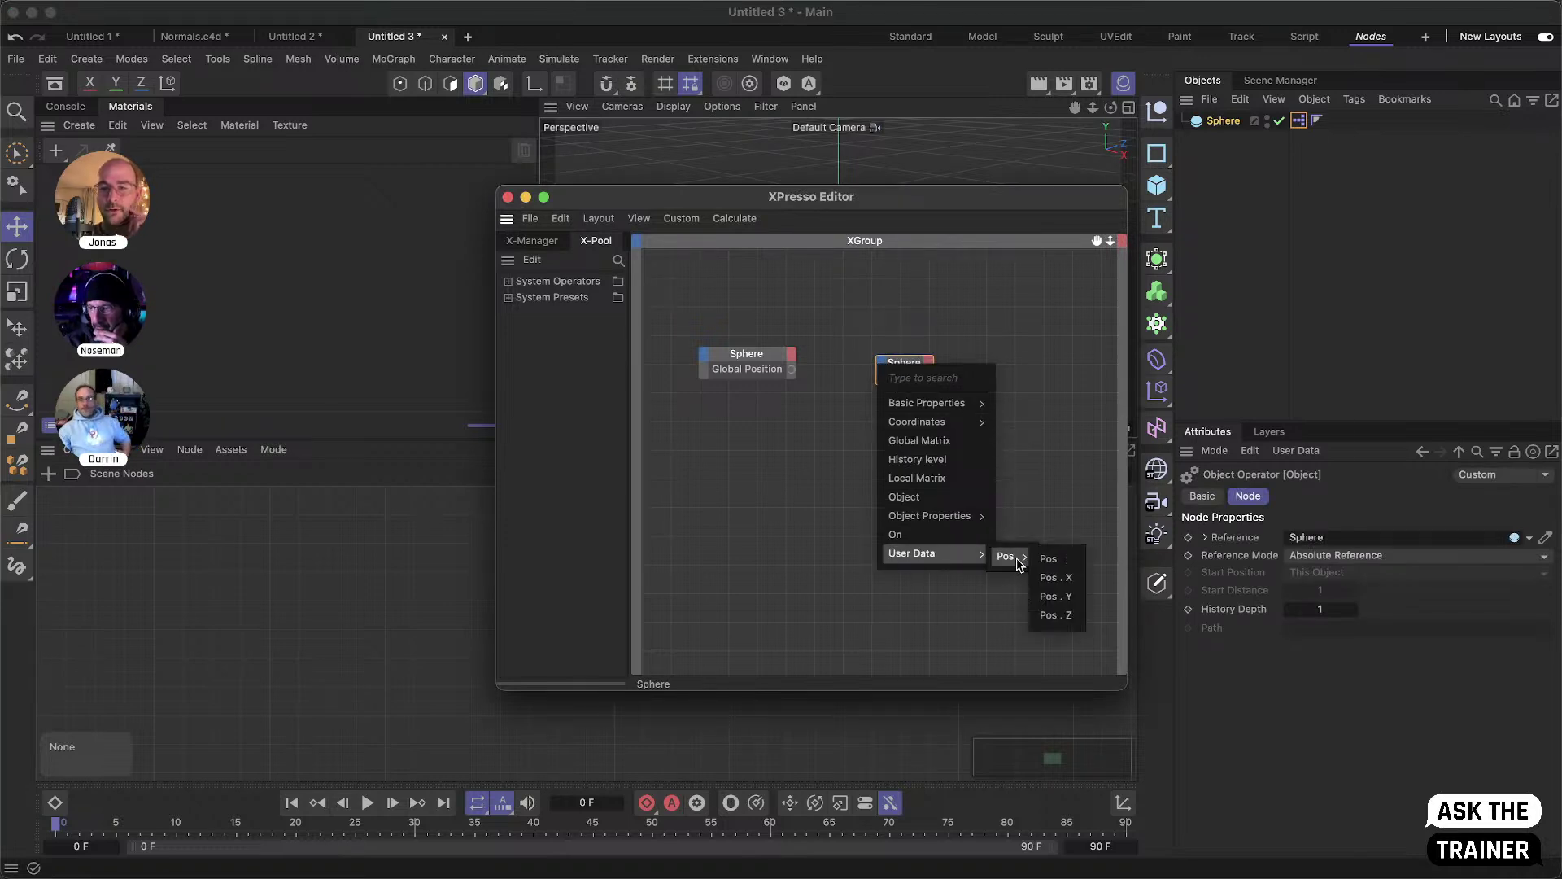
pyautogui.click(1049, 558)
pyautogui.moveTo(914, 361); pyautogui.dragTo(944, 359)
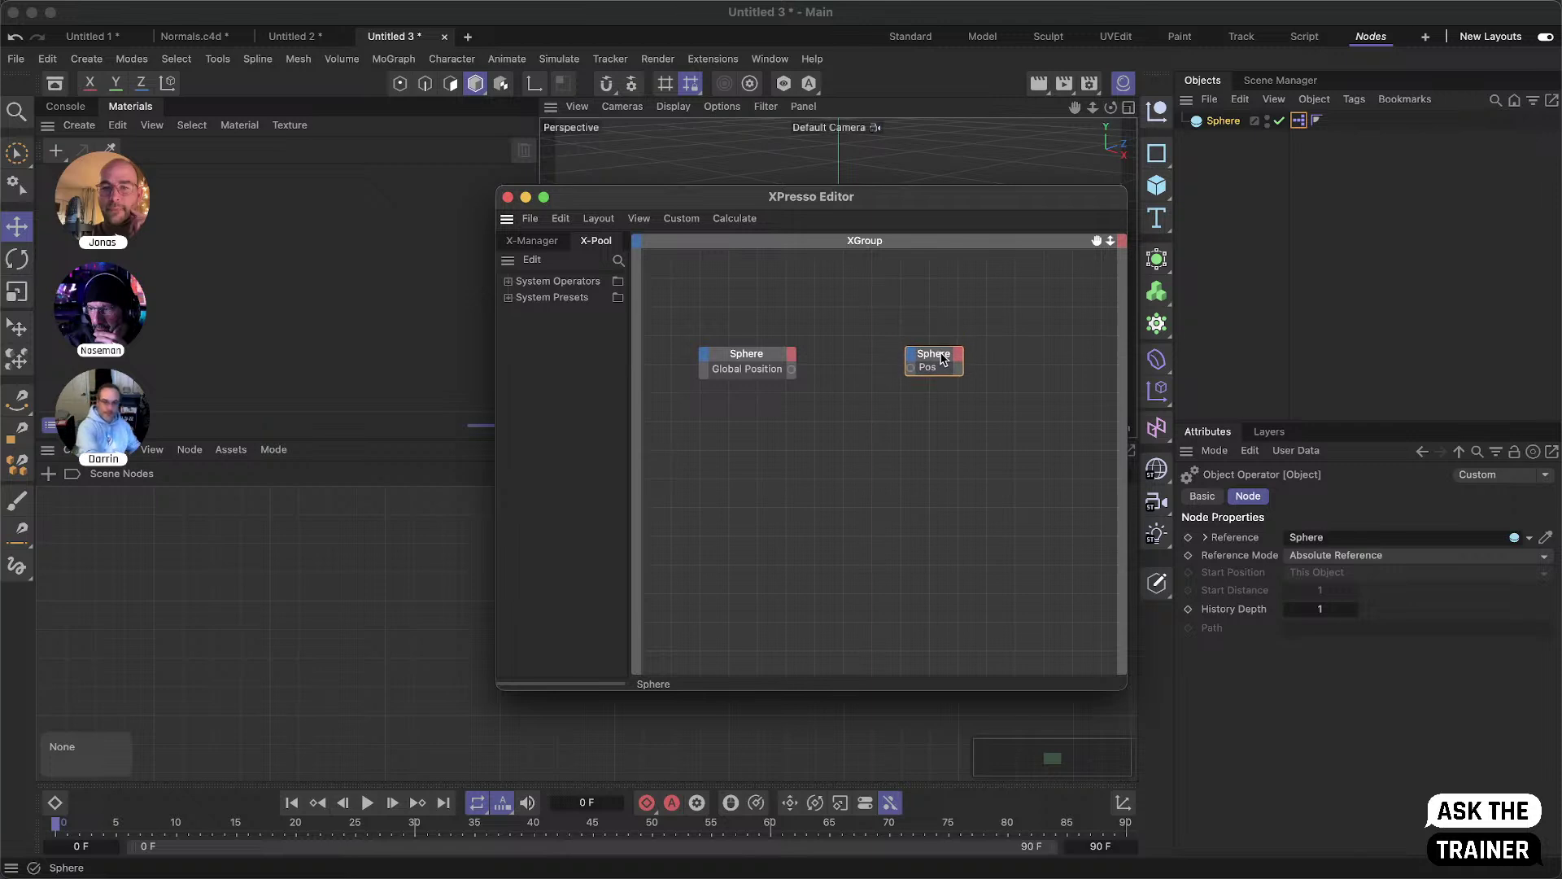
pyautogui.moveTo(791, 369); pyautogui.dragTo(911, 367)
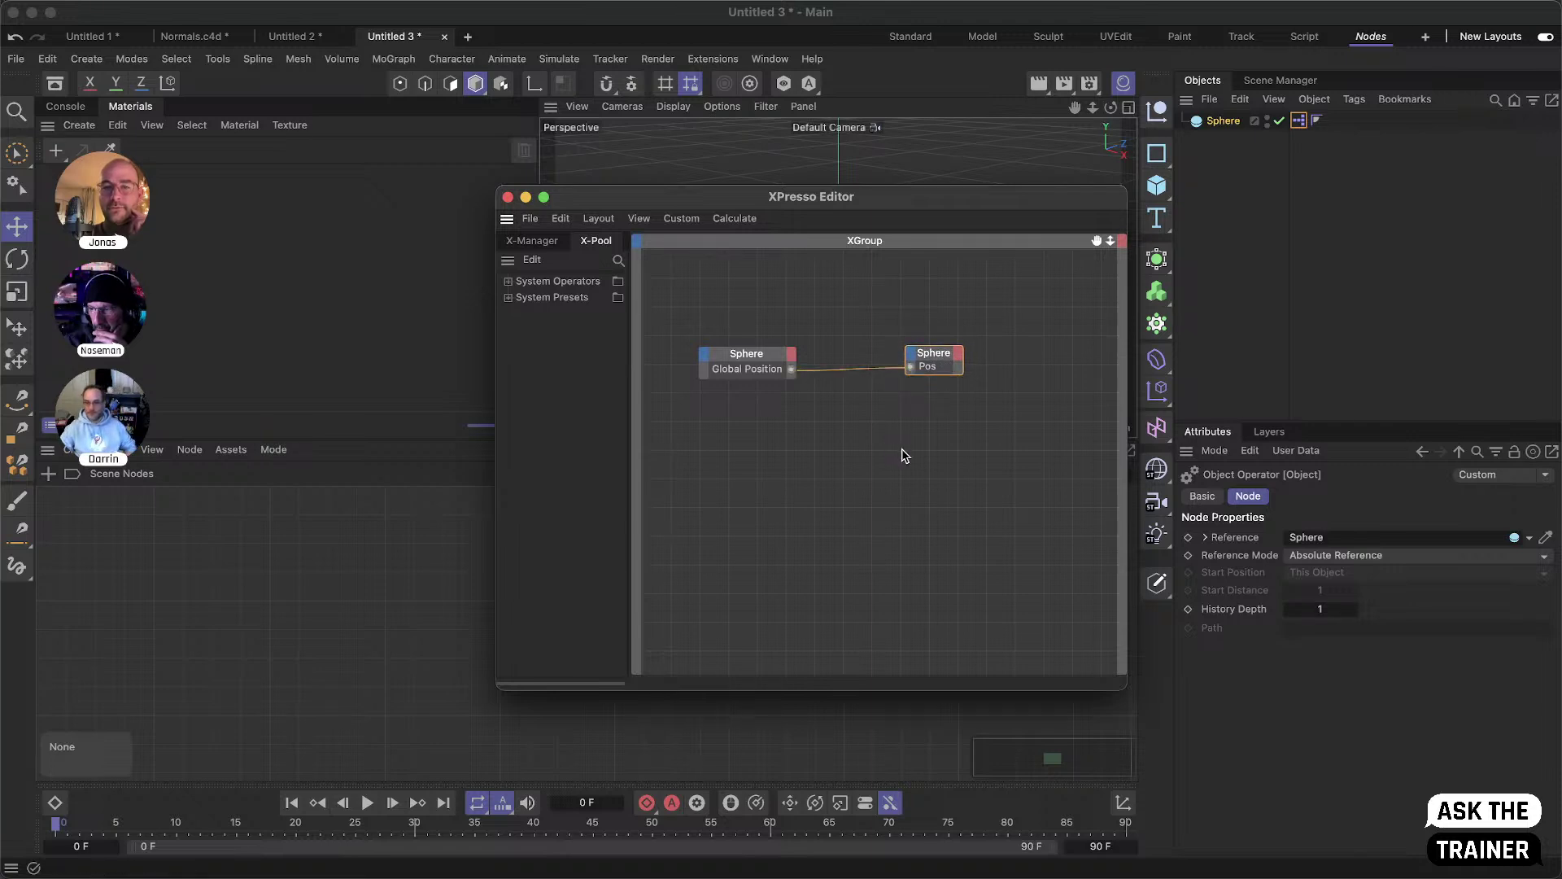
pyautogui.click(508, 198)
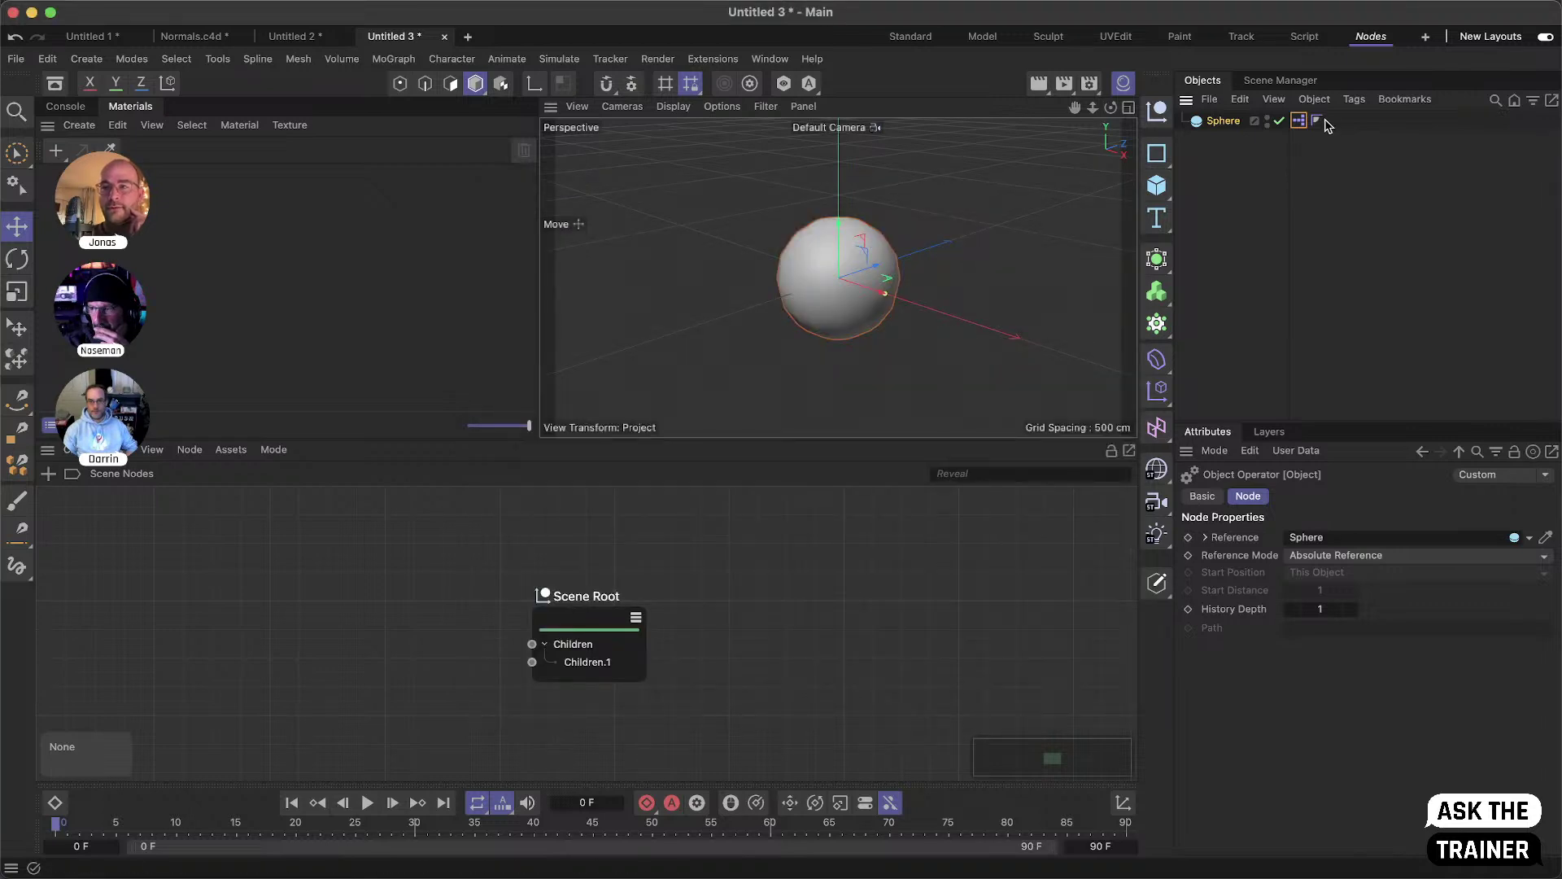
# - Lock the attributes on the sphere's user data and check the Pos link with a trial move of the sphere, undoing the move
pyautogui.click(1206, 126)
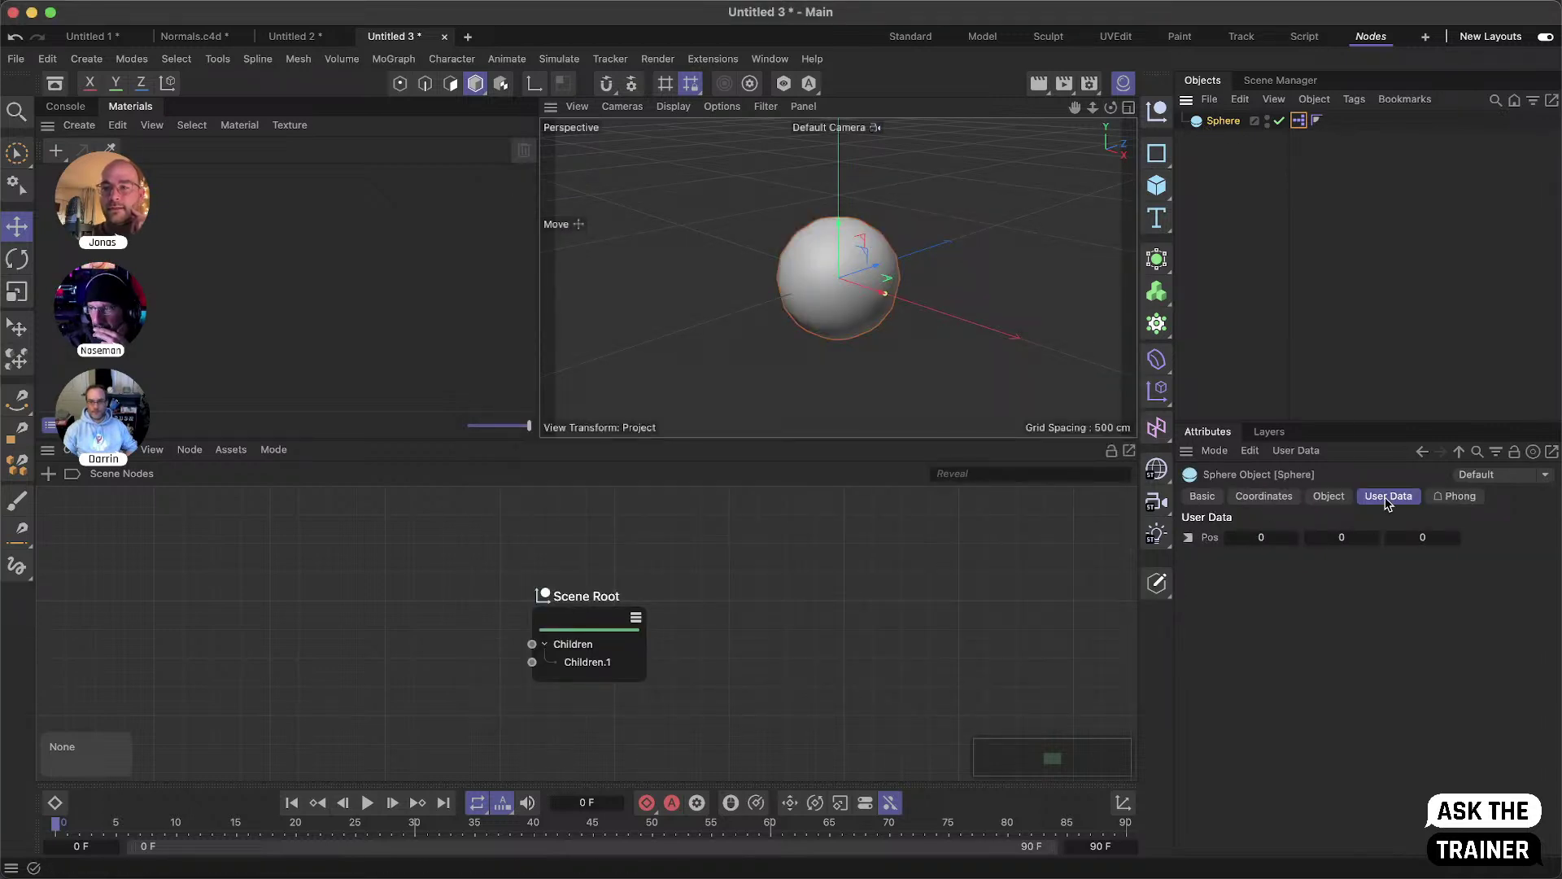
pyautogui.click(1515, 453)
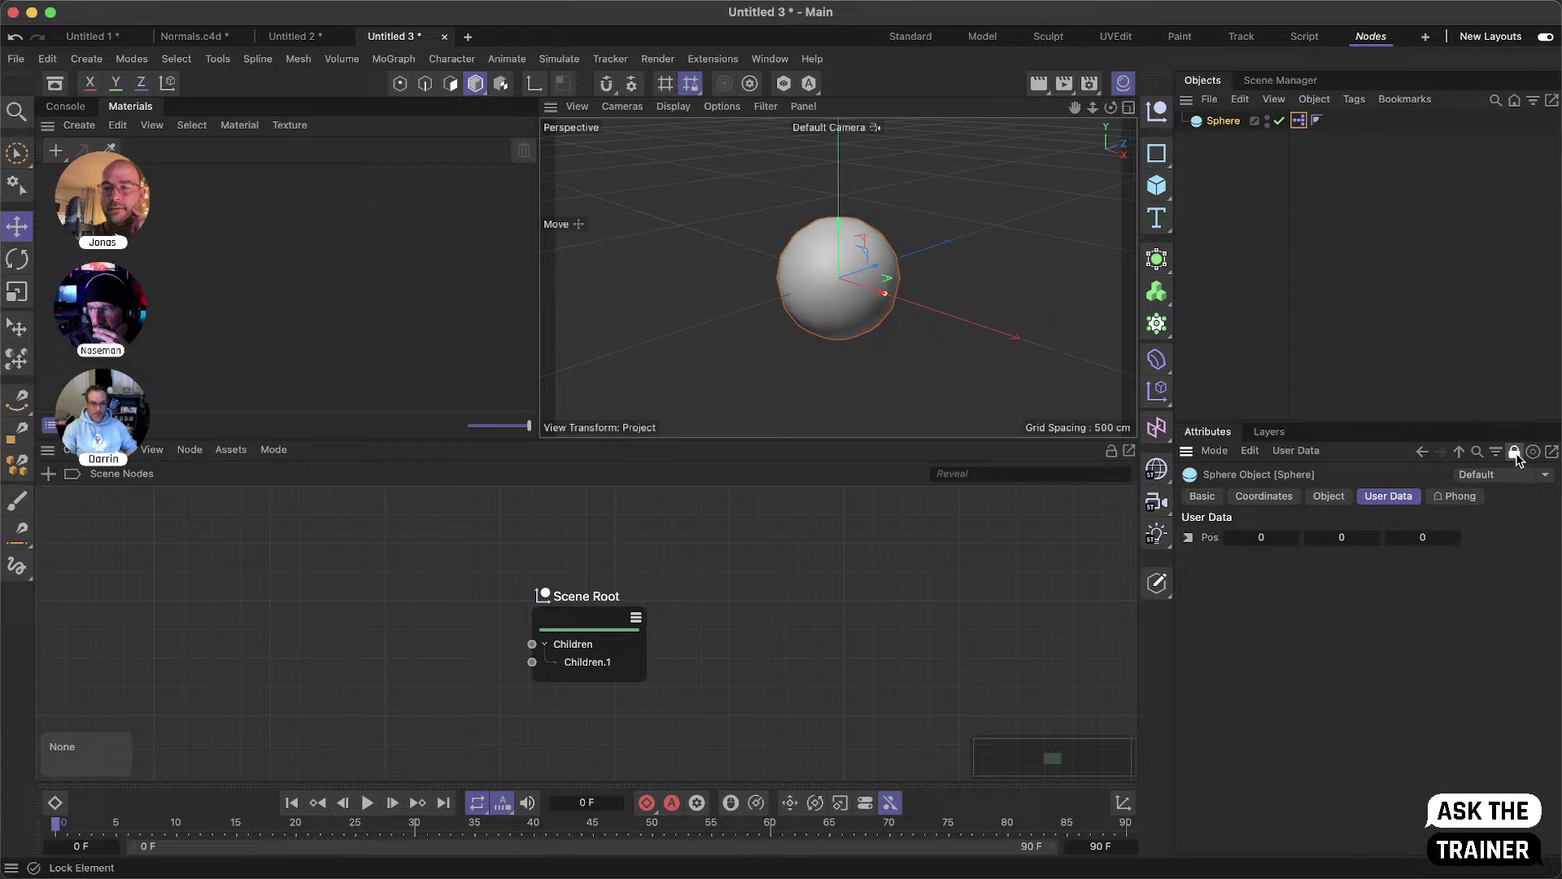
pyautogui.moveTo(918, 279); pyautogui.dragTo(953, 378)
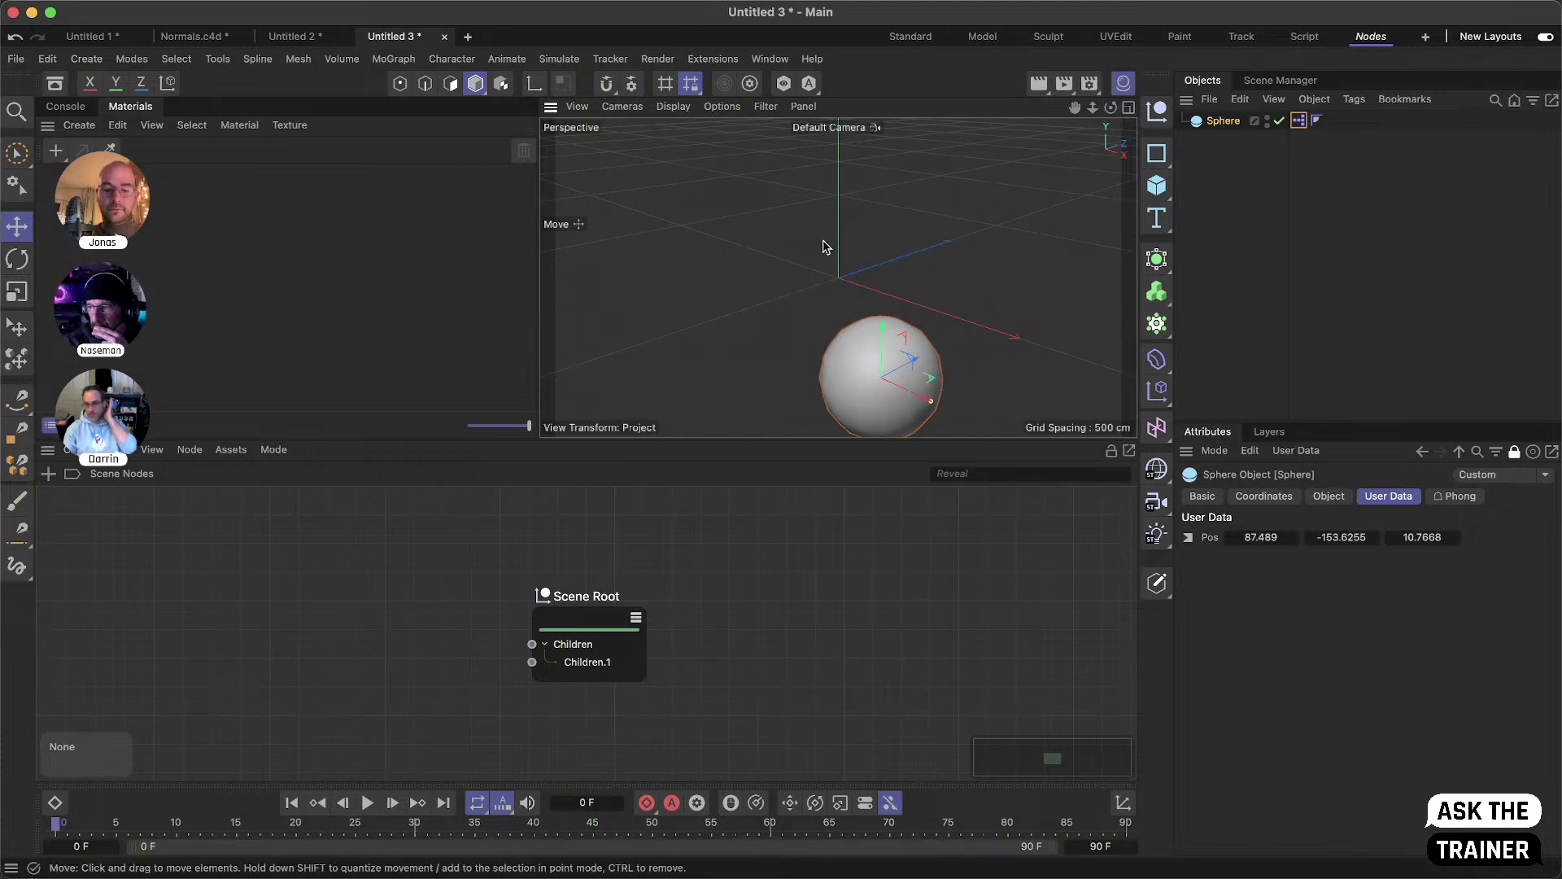
pyautogui.press('super+z')
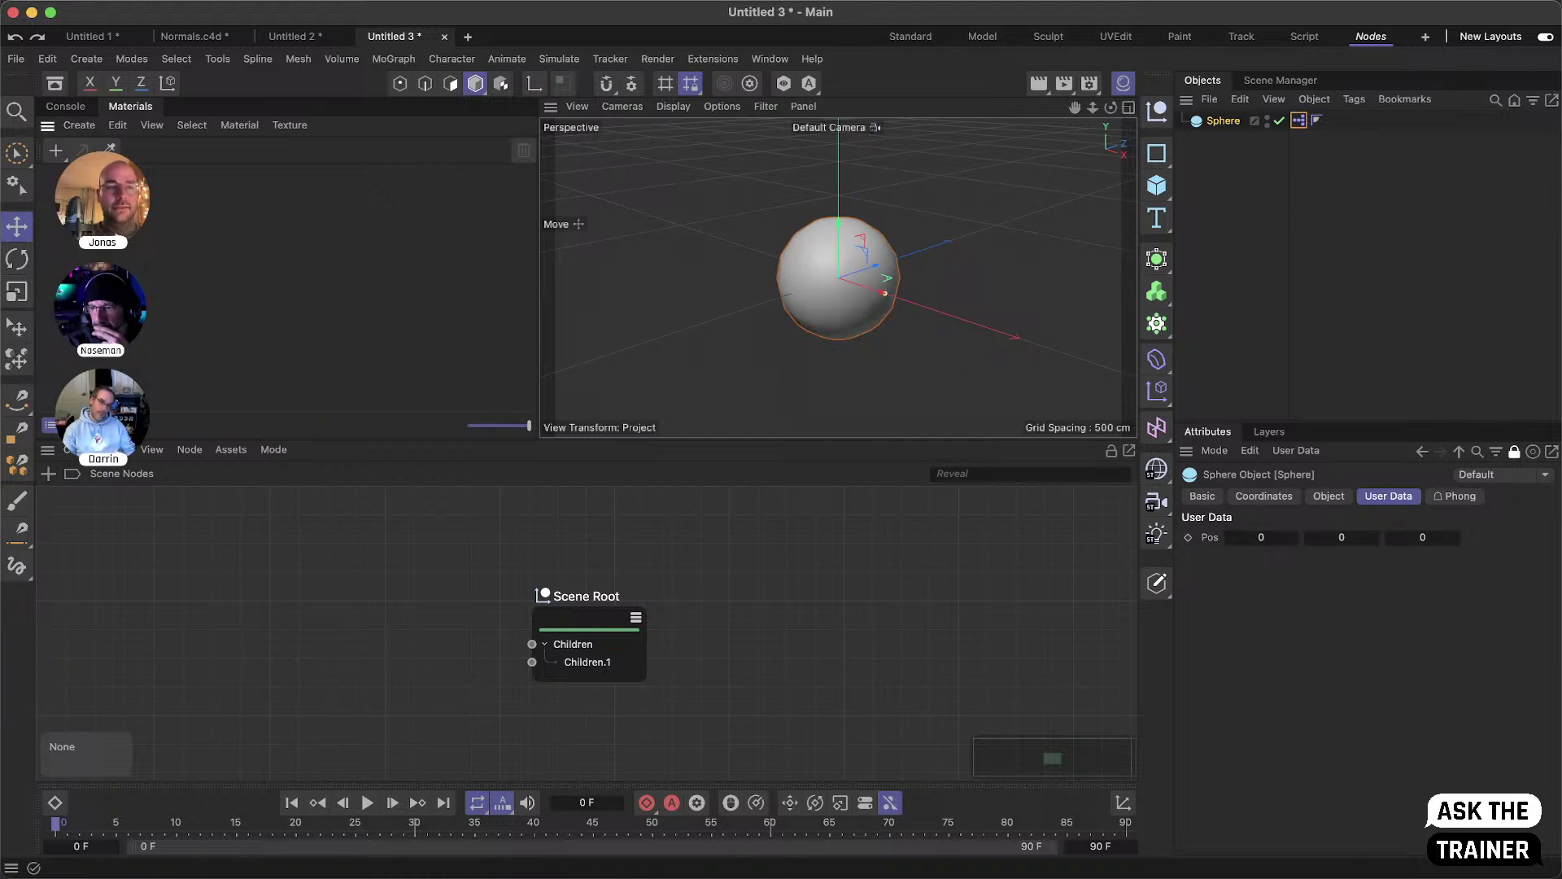
# - Set the renderer to Redshift and create a new RS Standard material with its node graph displayed
pyautogui.click(1090, 83)
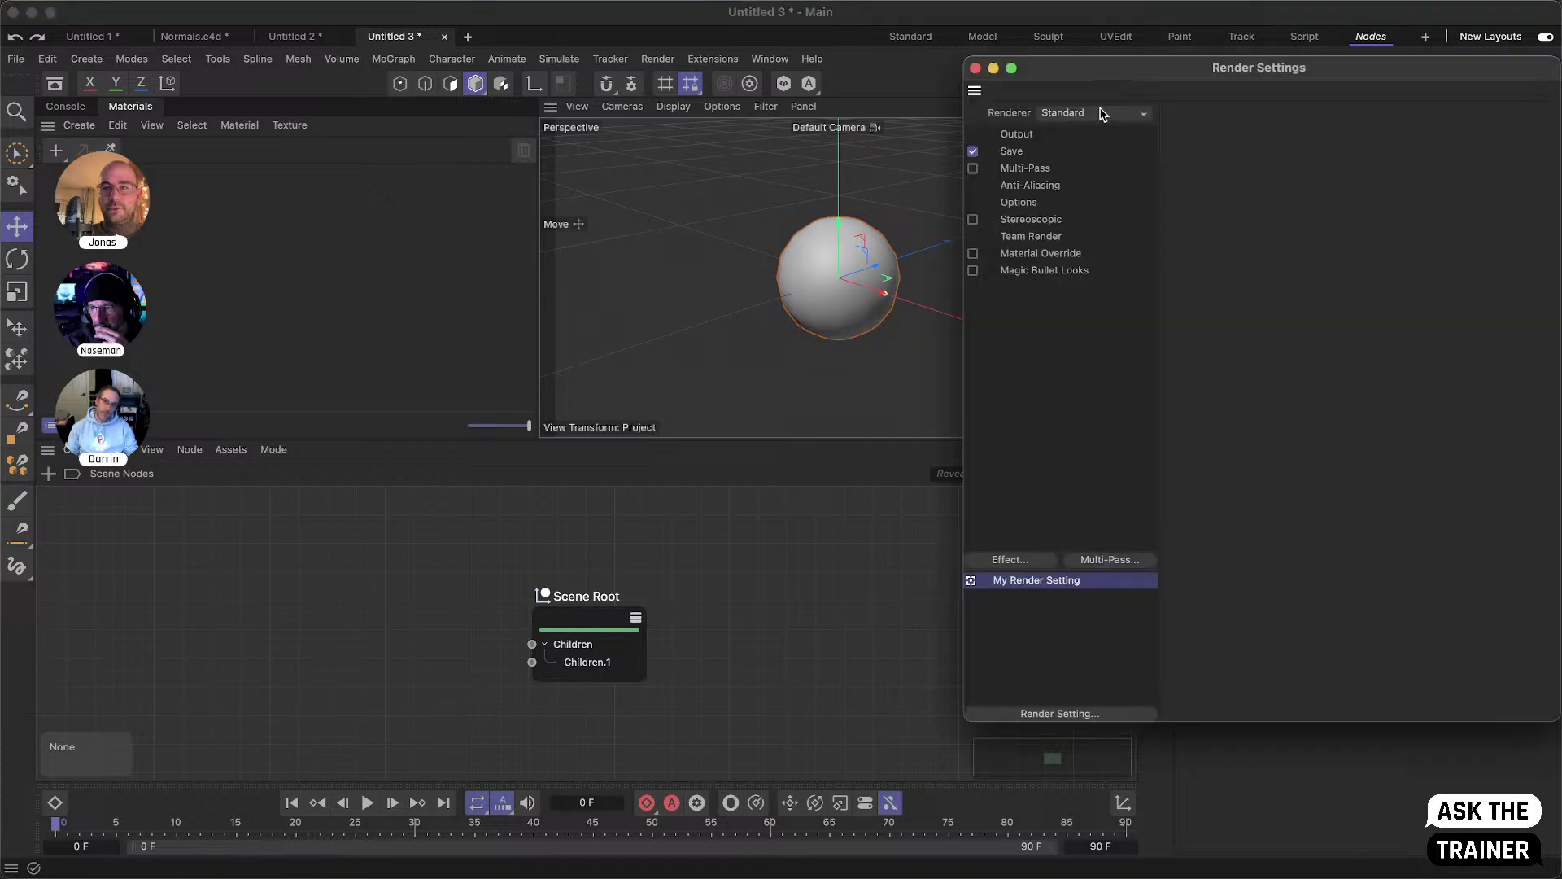
pyautogui.click(1102, 114)
pyautogui.click(1067, 146)
pyautogui.click(975, 70)
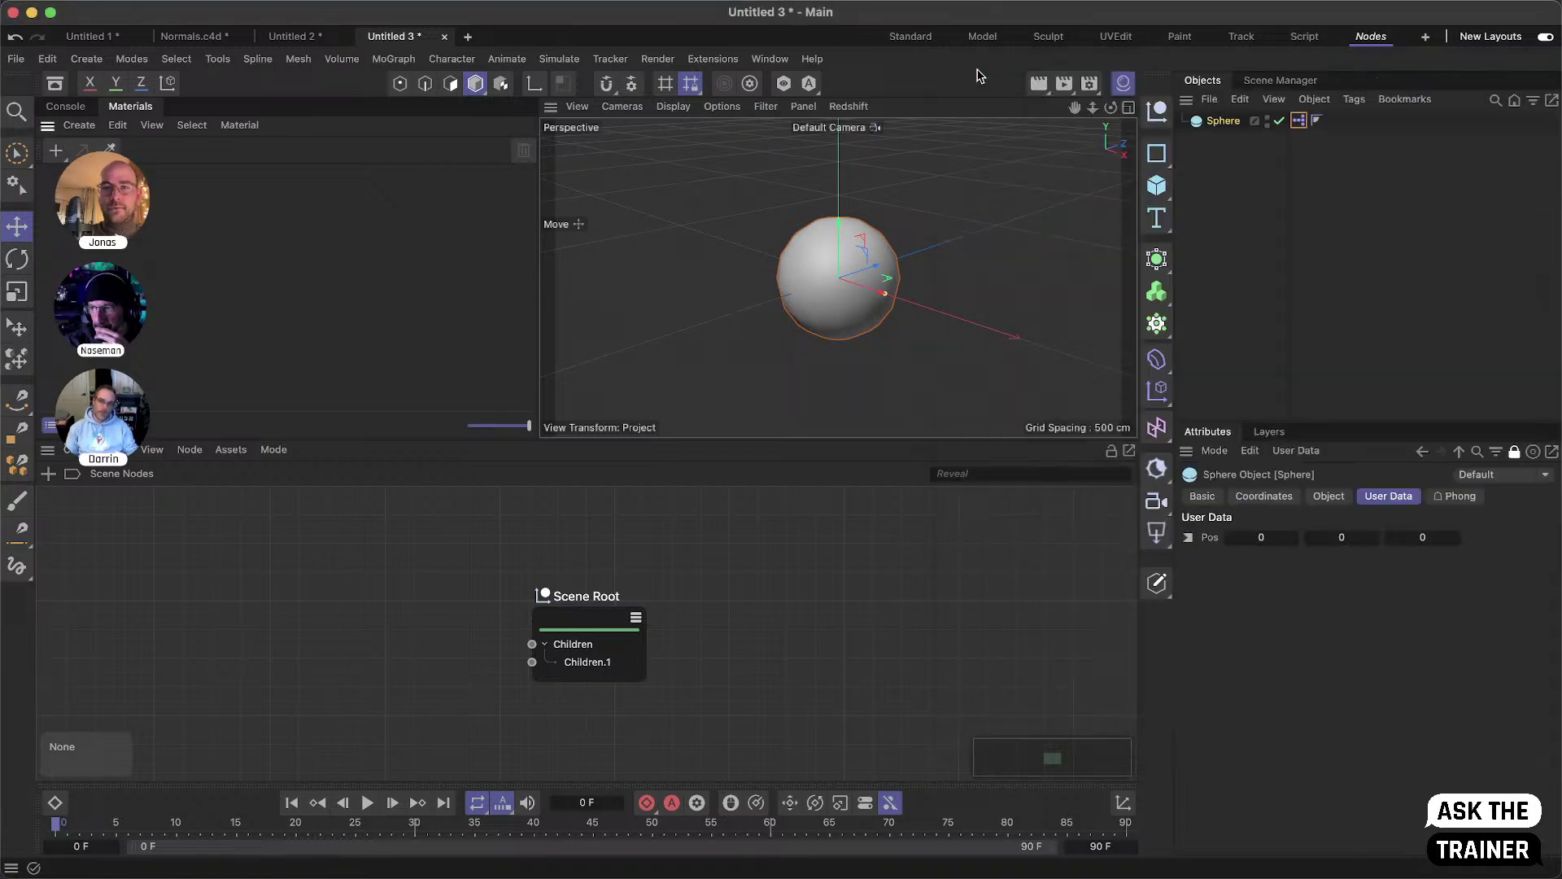
pyautogui.doubleClick(102, 203)
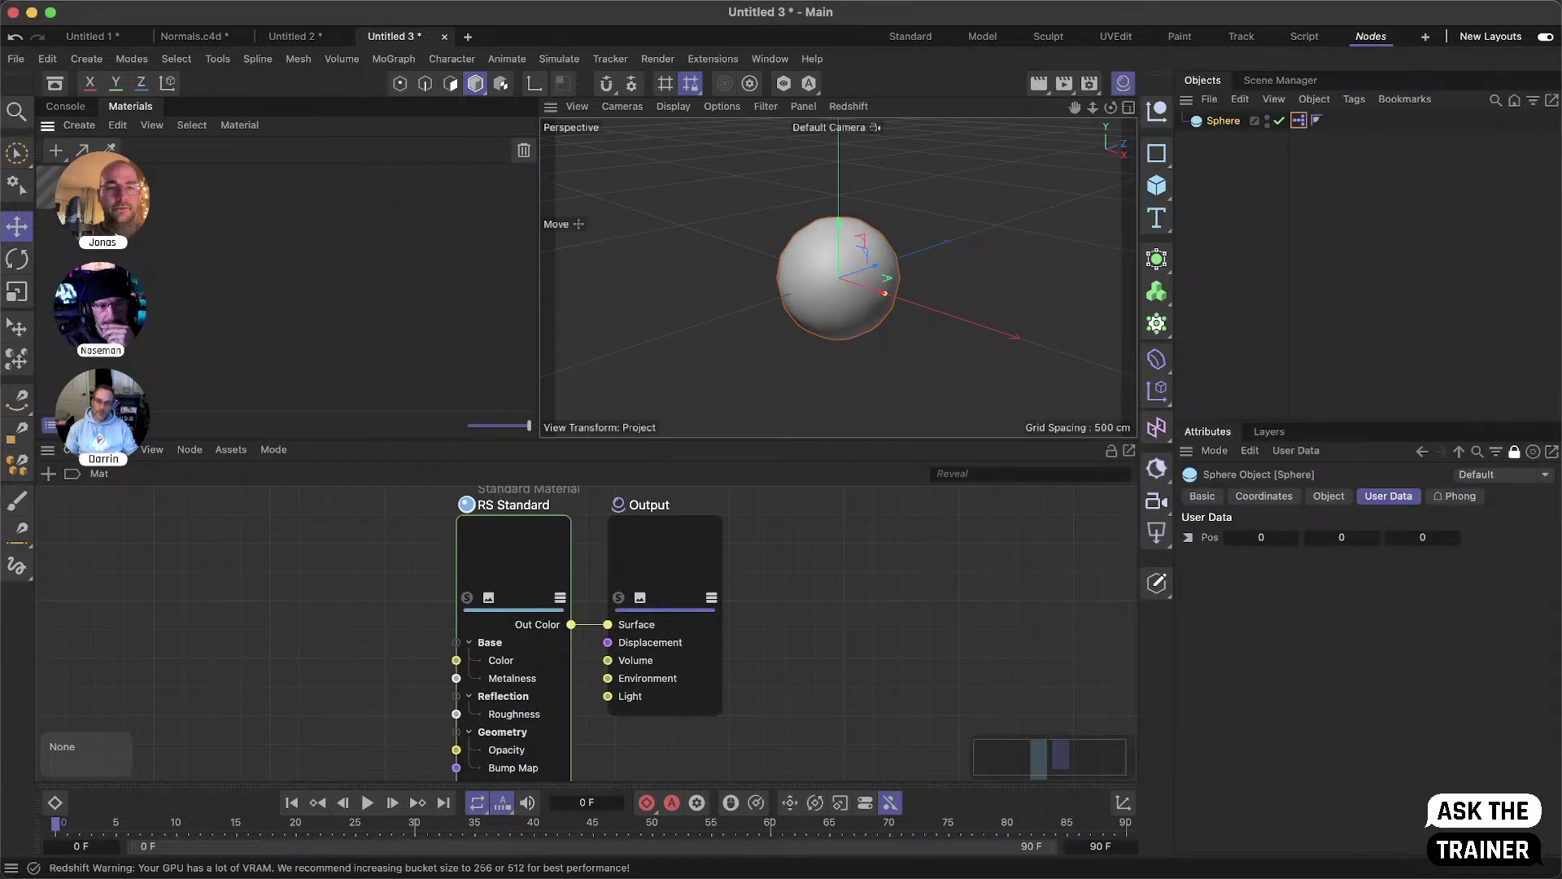
pyautogui.keyDown('alt'); pyautogui.moveTo(399, 609); pyautogui.dragTo(611, 605, button='middle'); pyautogui.keyUp('alt')
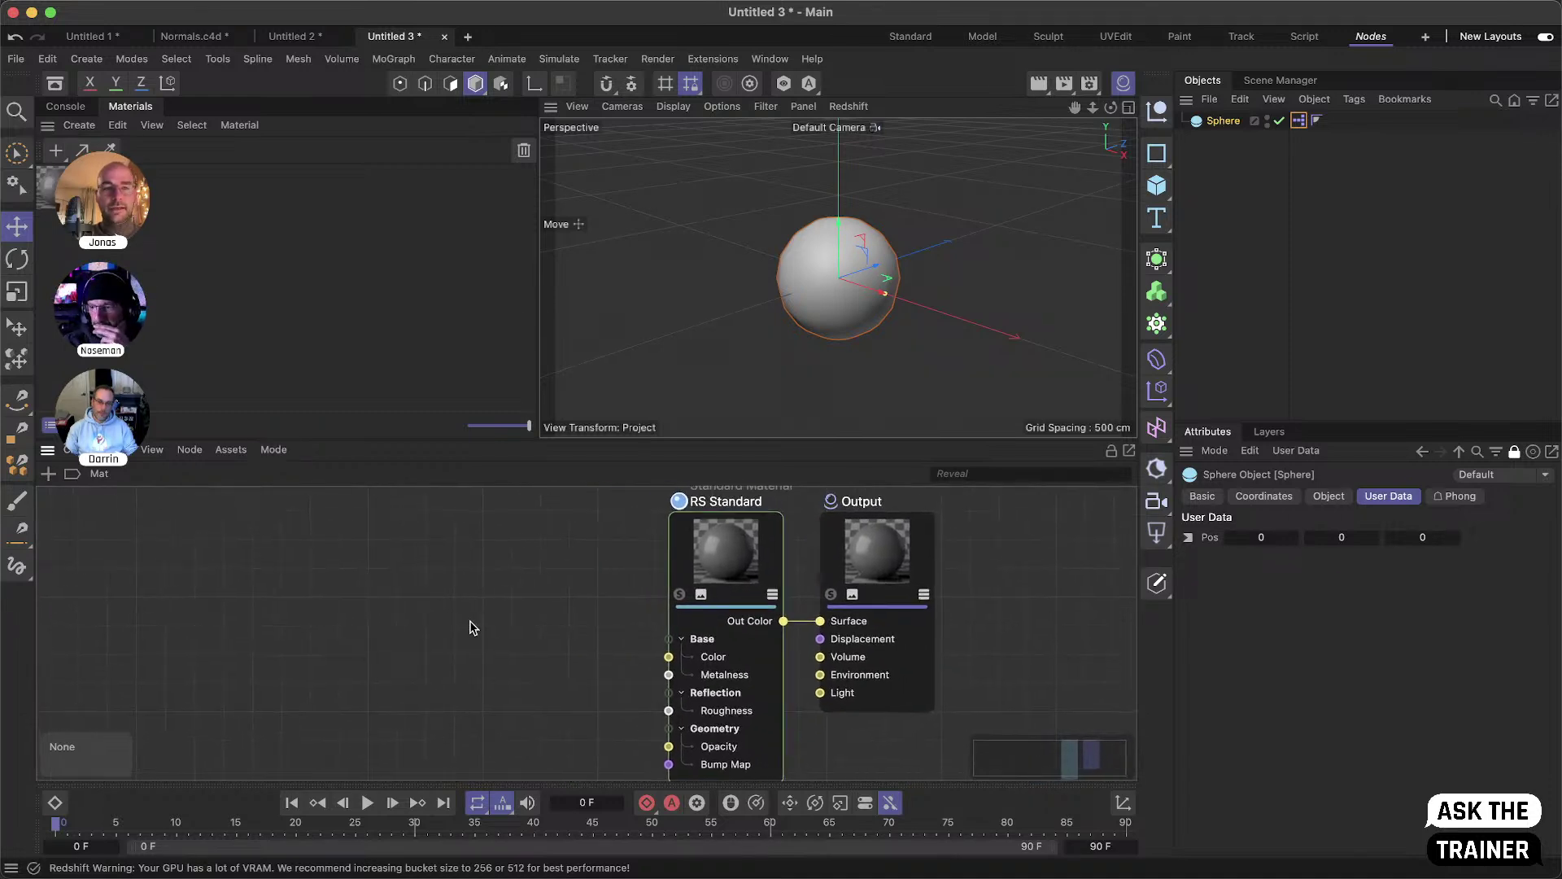
# - Apply the new RS Standard material to the sphere and start the Redshift render in the viewport
pyautogui.moveTo(85, 197); pyautogui.dragTo(1213, 122)
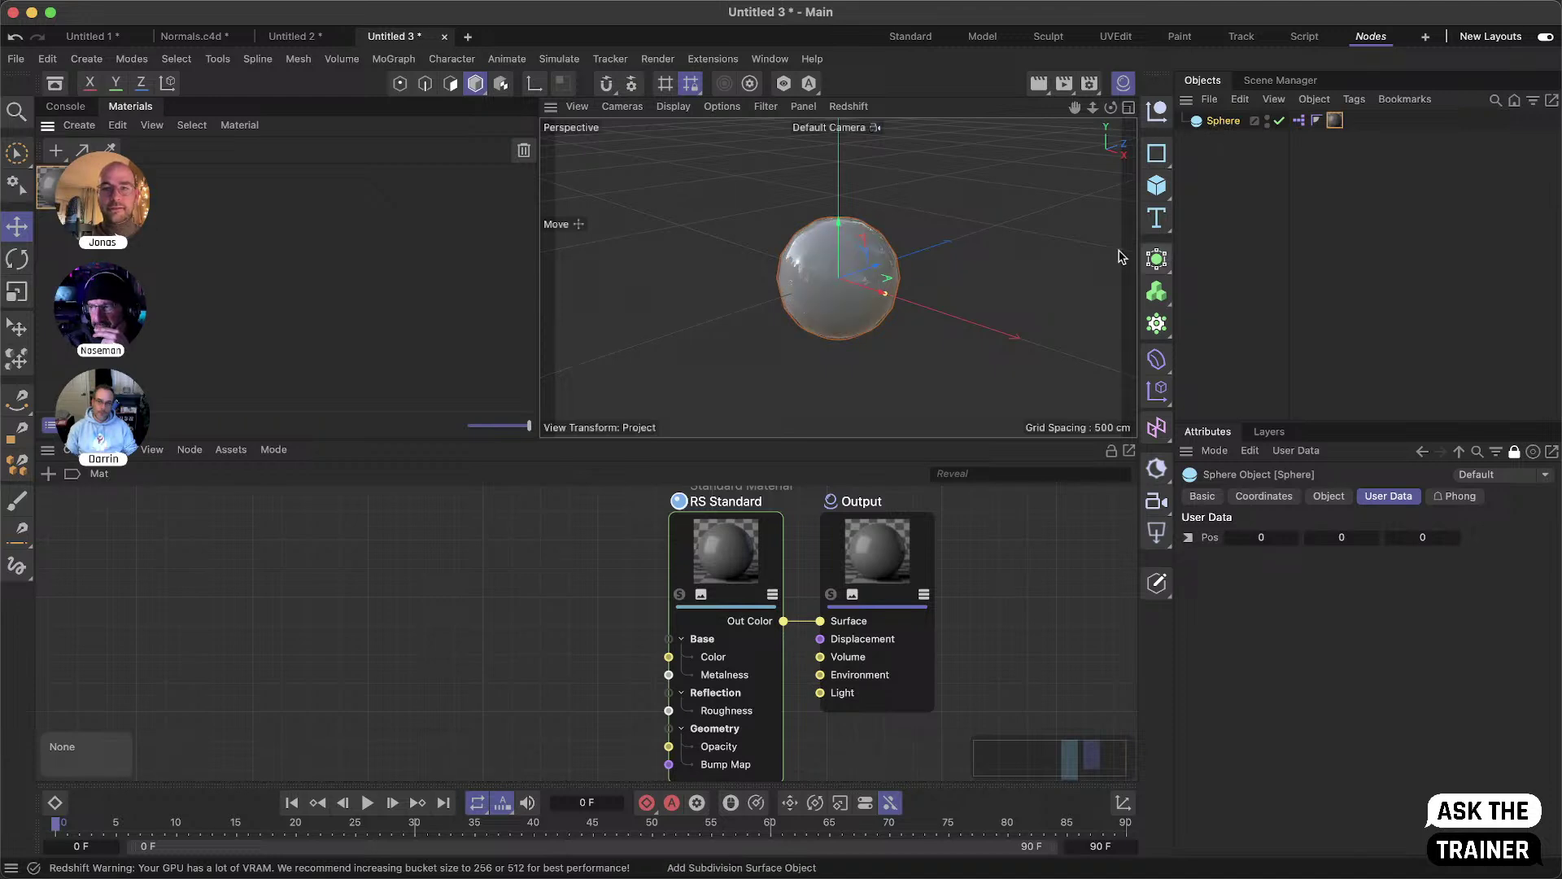
pyautogui.click(849, 106)
pyautogui.click(900, 149)
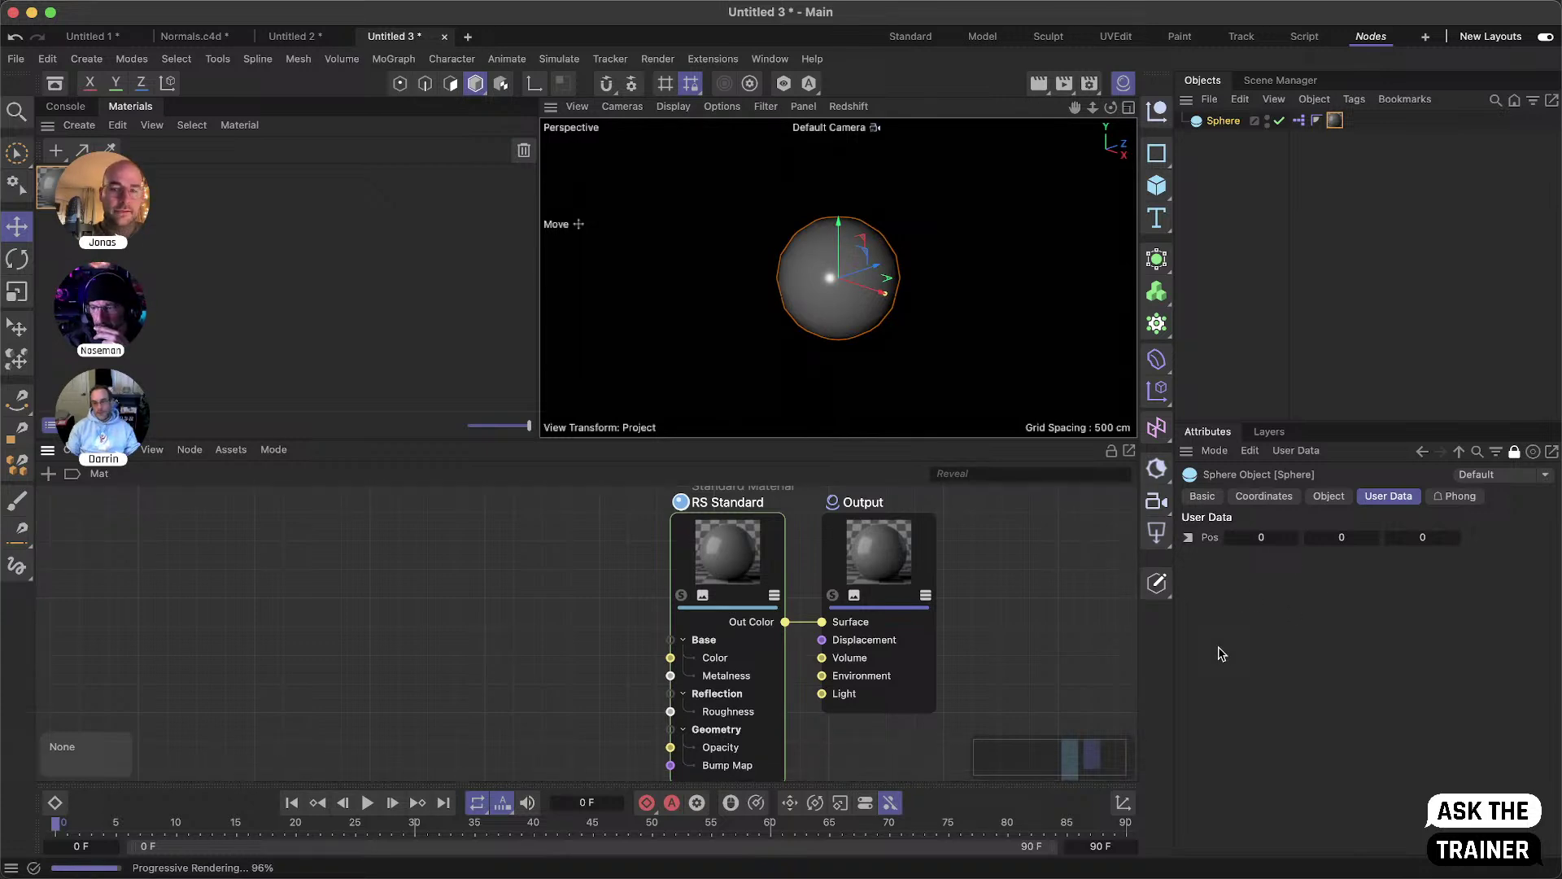
# - Add a Color User Data node to the material graph, solo its output, and display its attributes
pyautogui.doubleClick(280, 588)
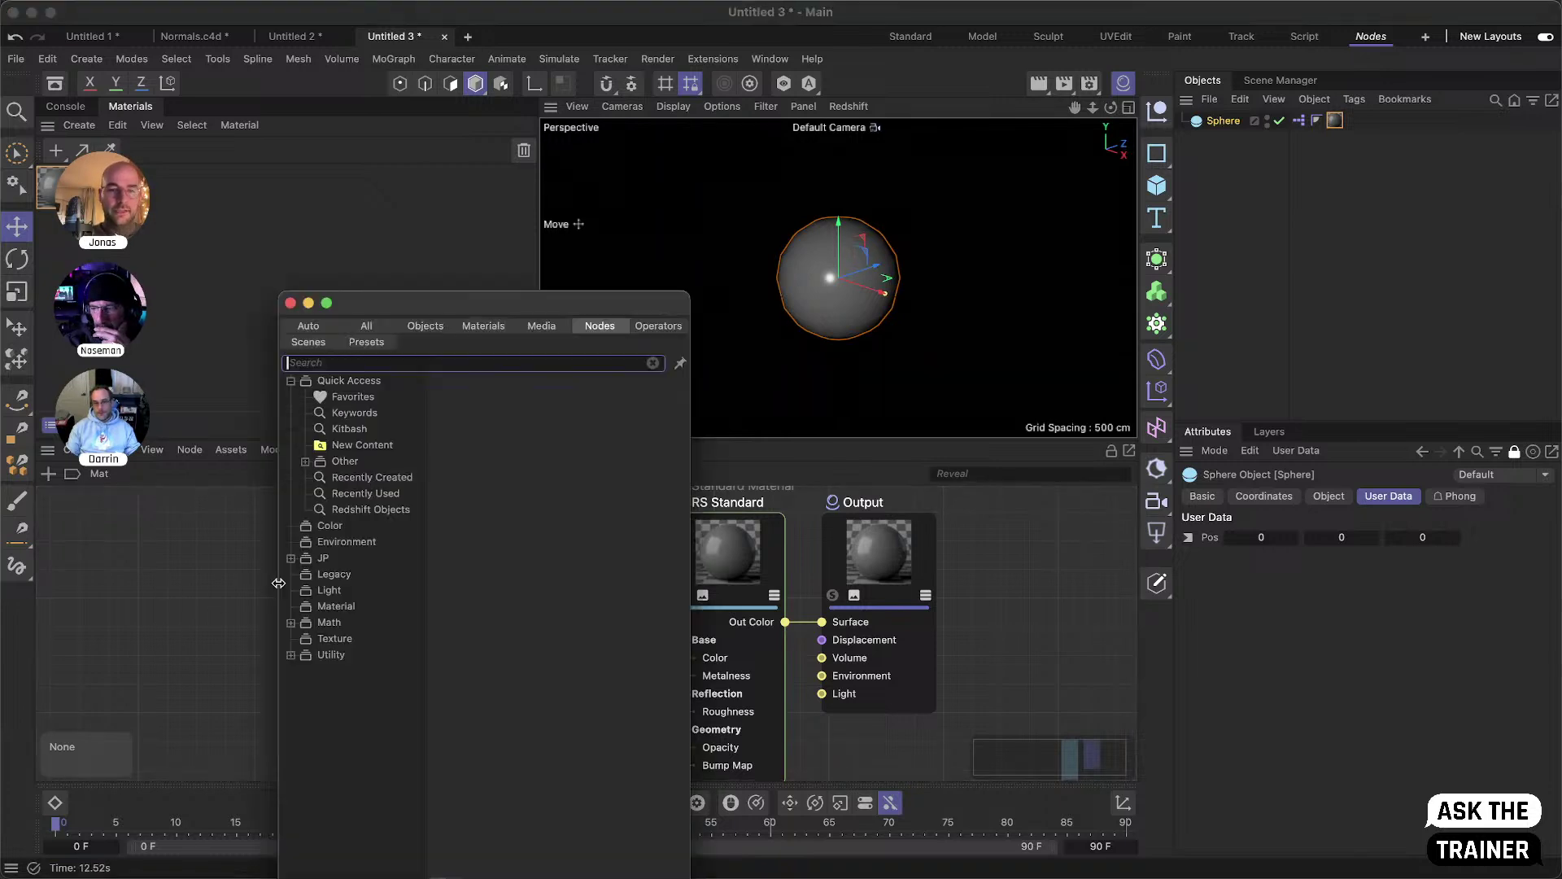
pyautogui.write('color')
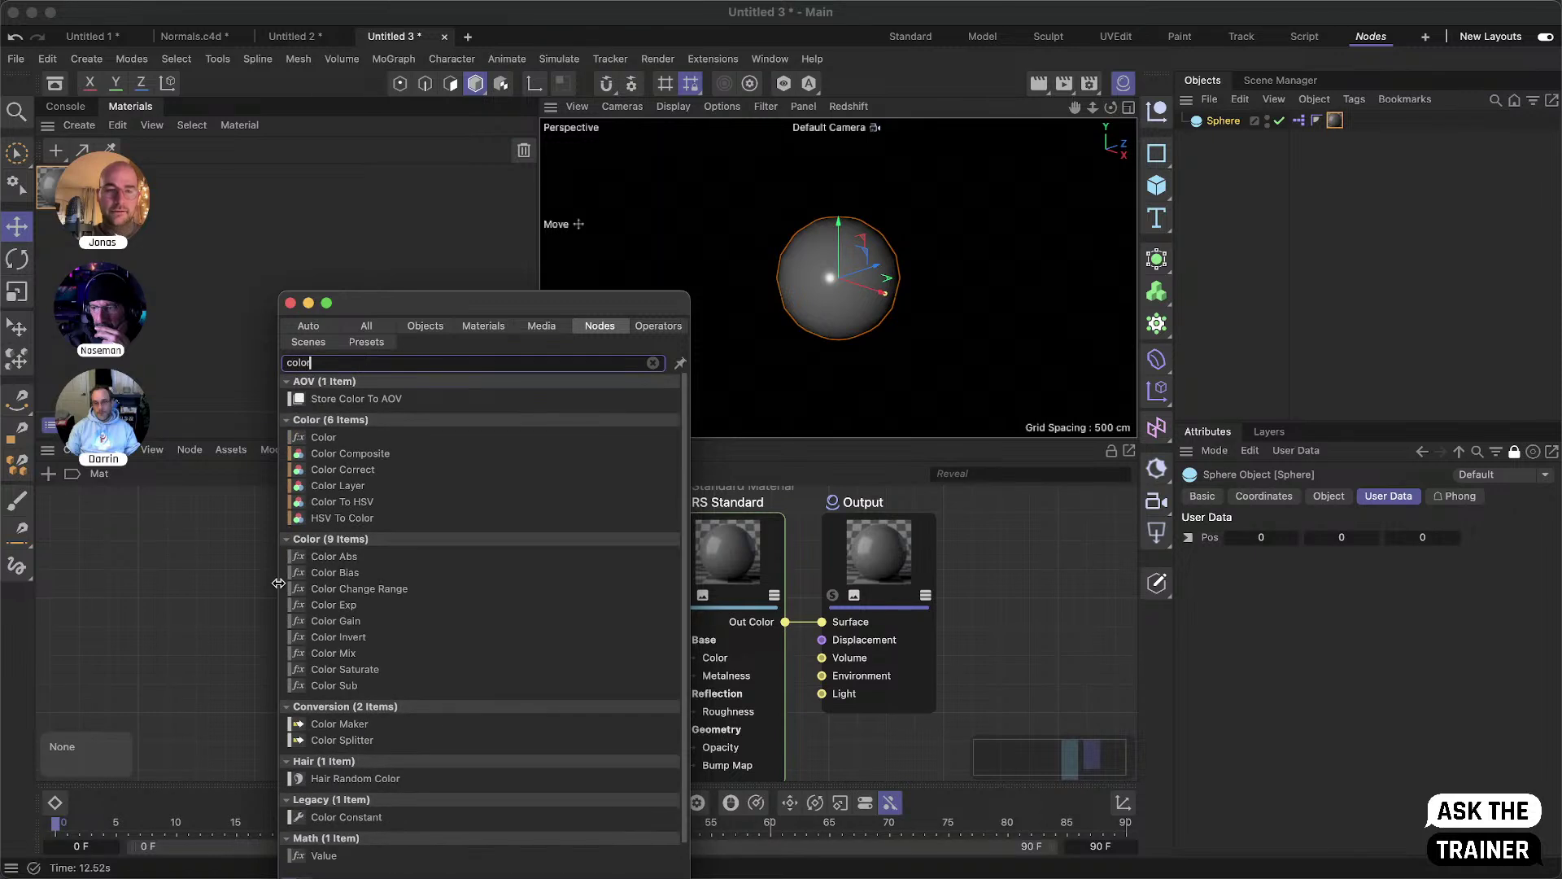
pyautogui.write(' user')
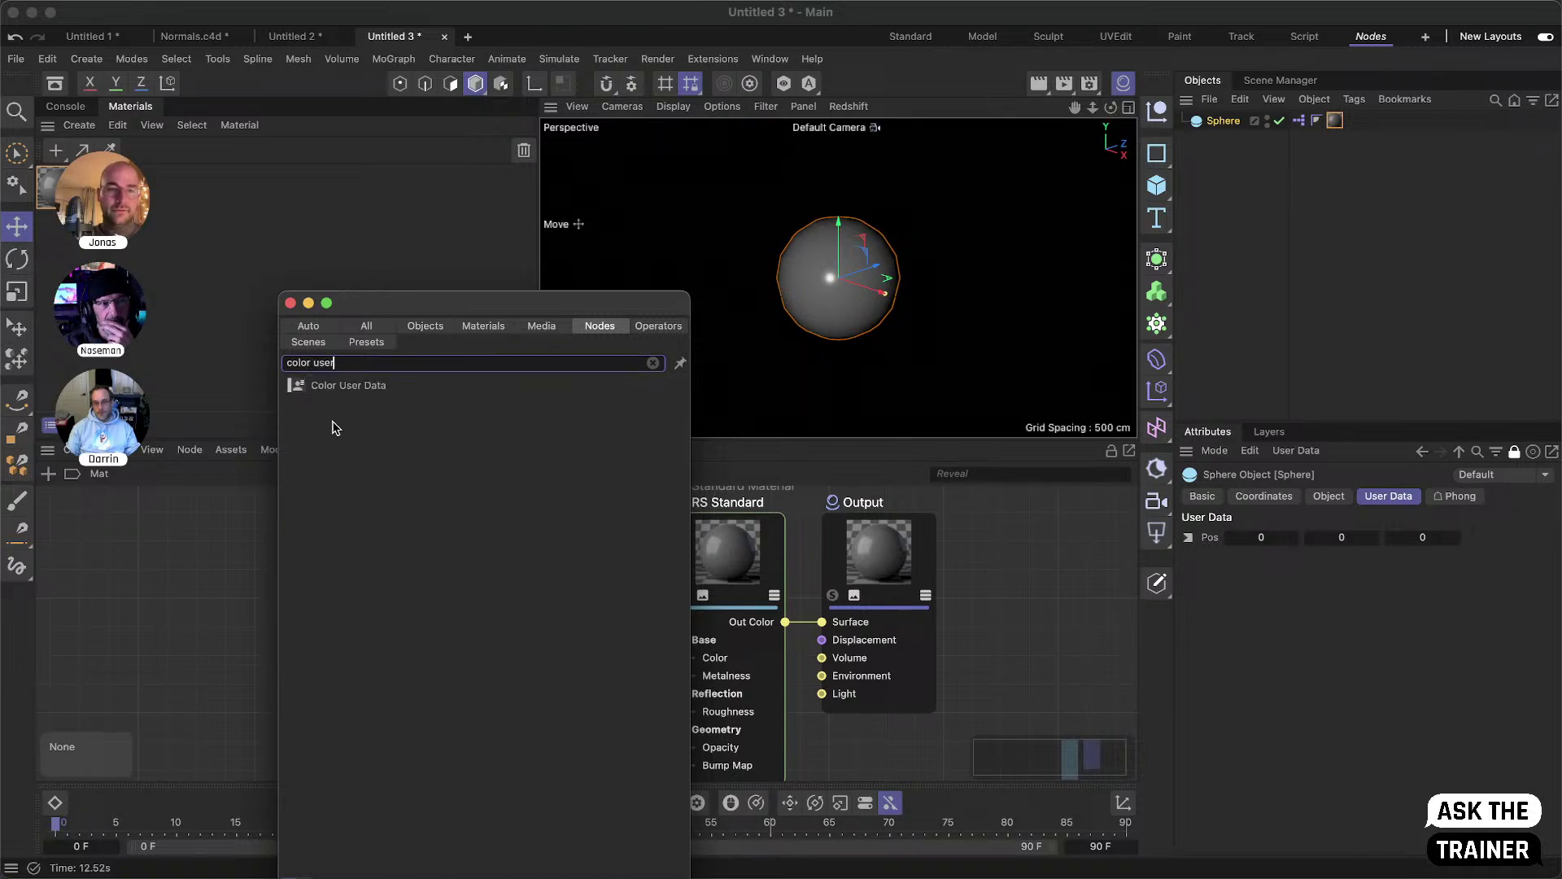
pyautogui.moveTo(359, 385); pyautogui.dragTo(331, 613)
pyautogui.click(273, 609)
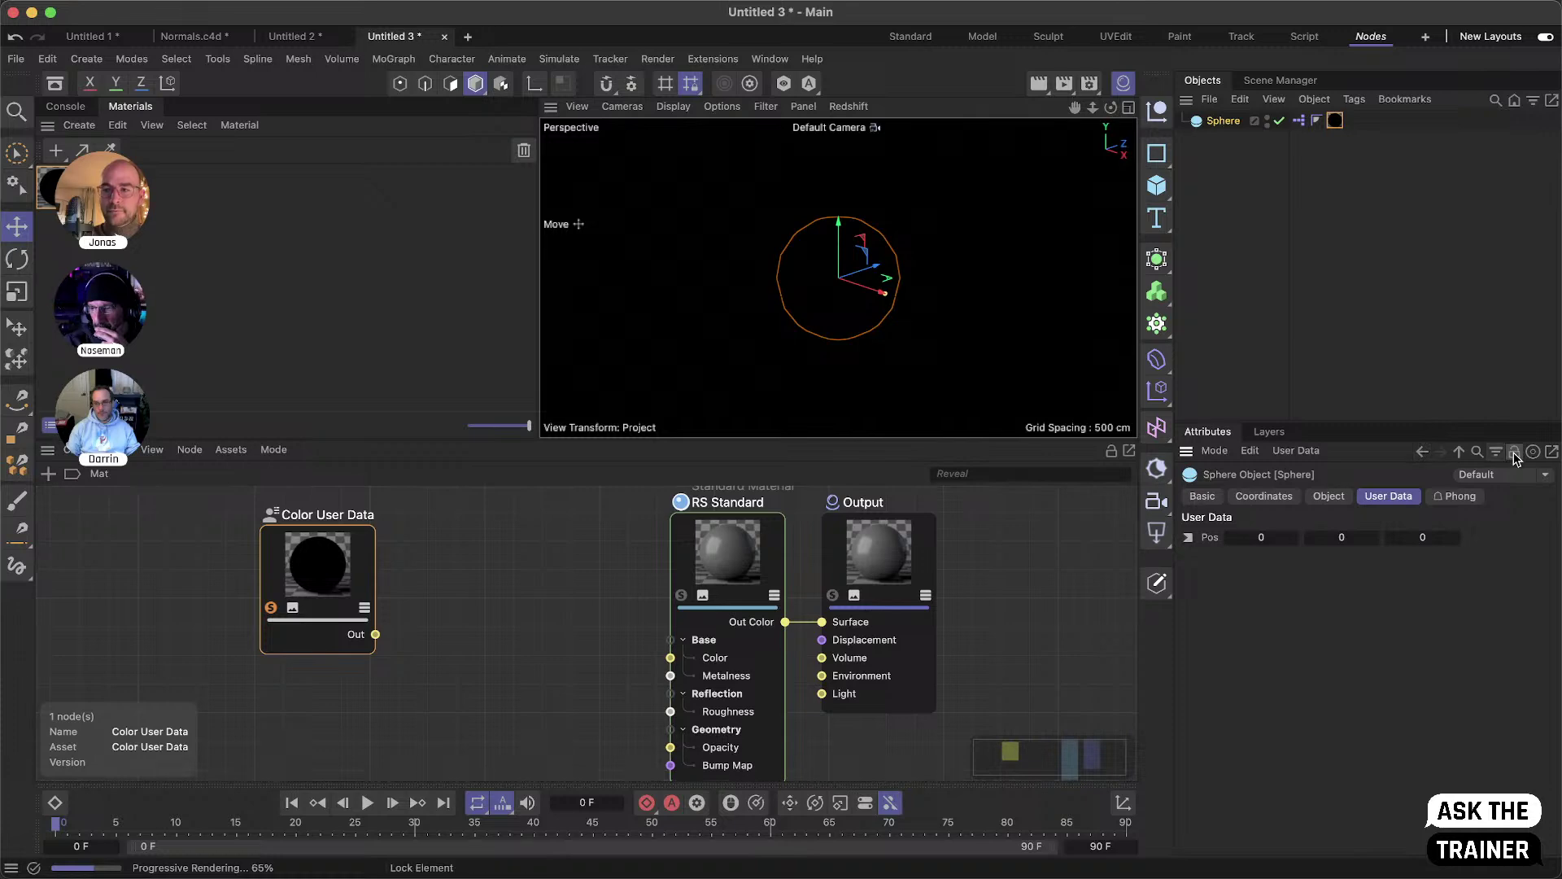
pyautogui.click(333, 606)
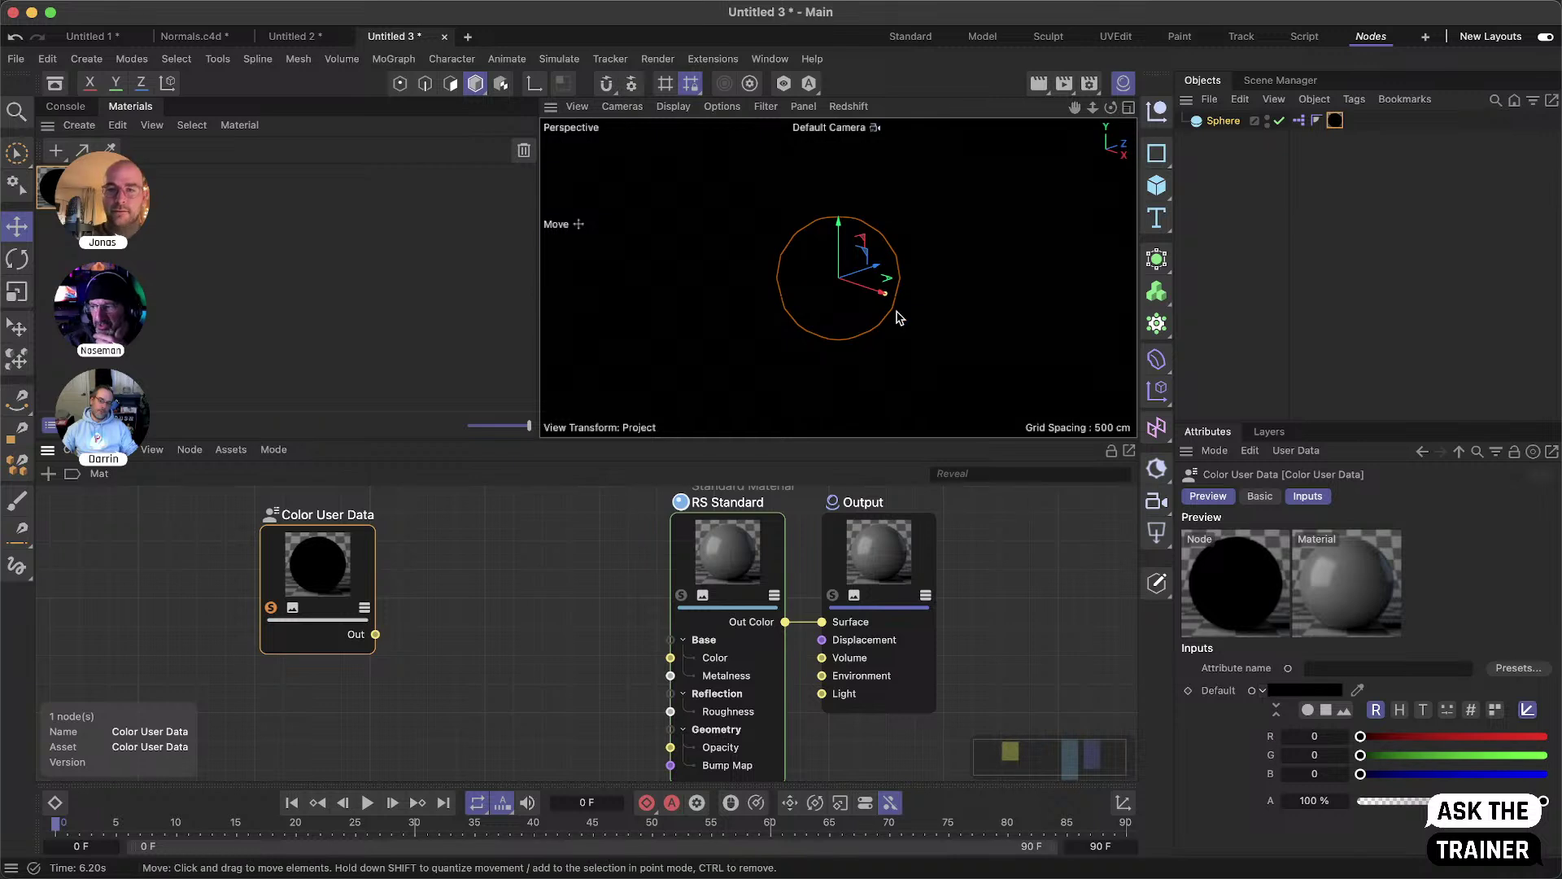
# - Set the Color User Data attribute name to Pos and test its colour by moving the sphere to about X 1.7, Y -18.6, Z -11.2 cm
pyautogui.moveTo(872, 291); pyautogui.dragTo(888, 297)
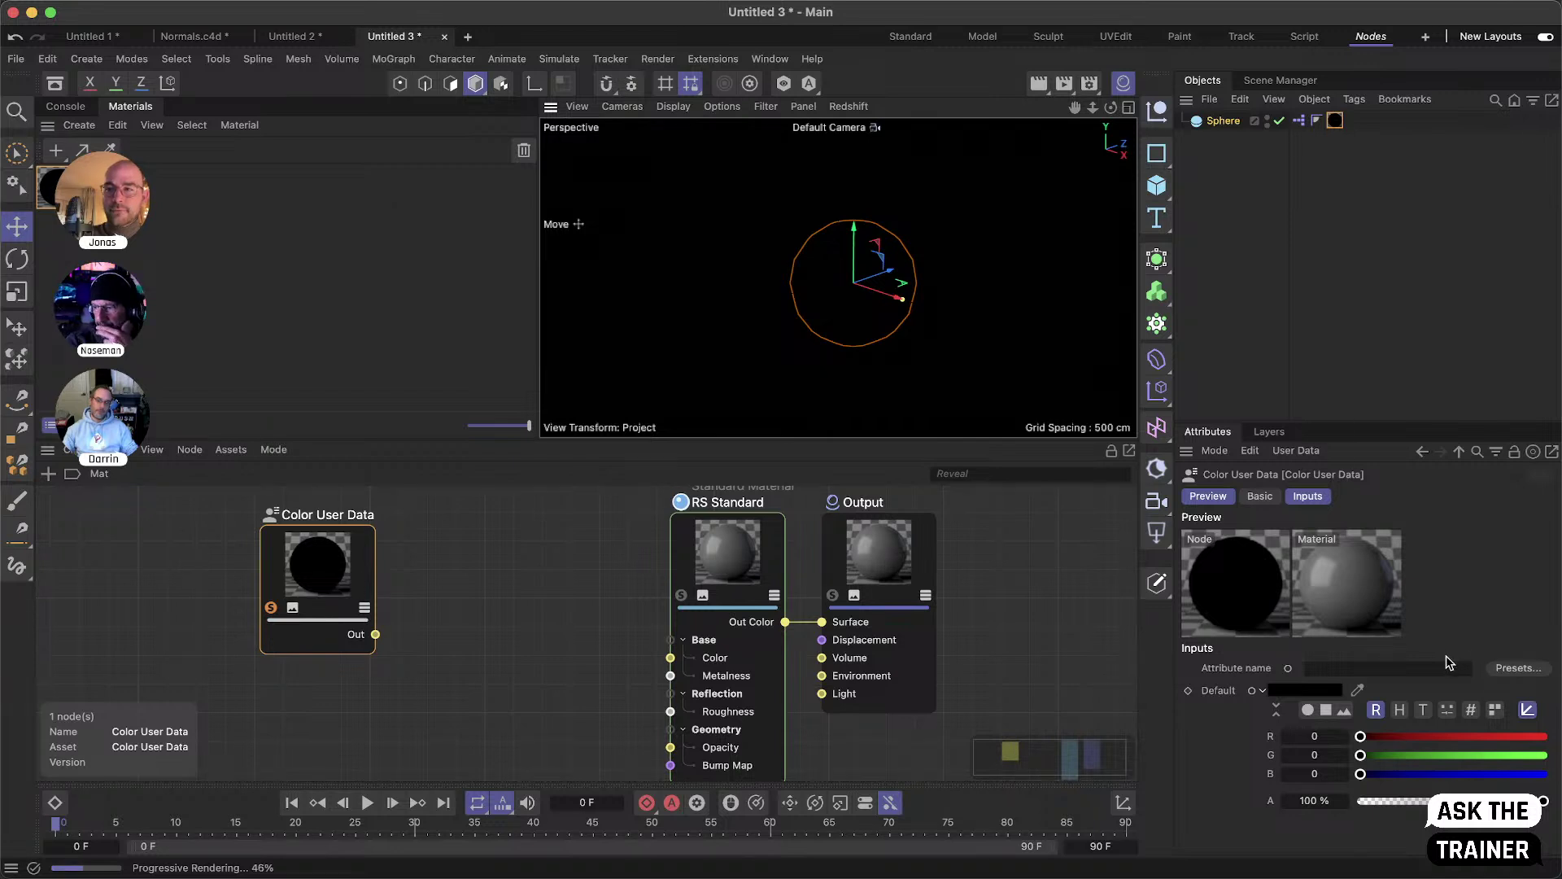
pyautogui.click(1337, 668)
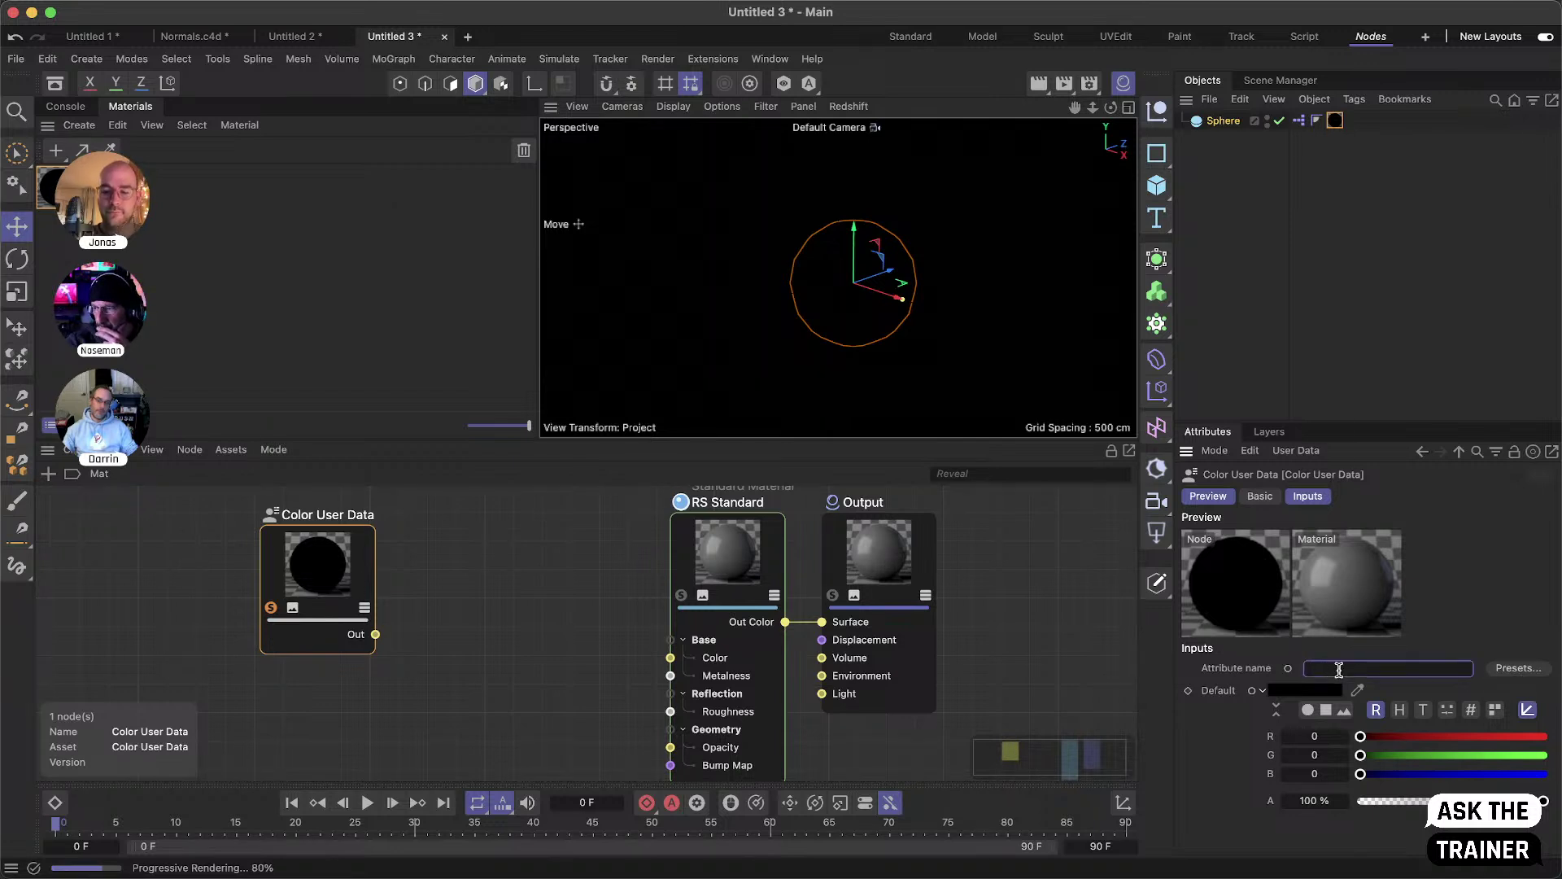
pyautogui.write('Pos')
pyautogui.press('Return')
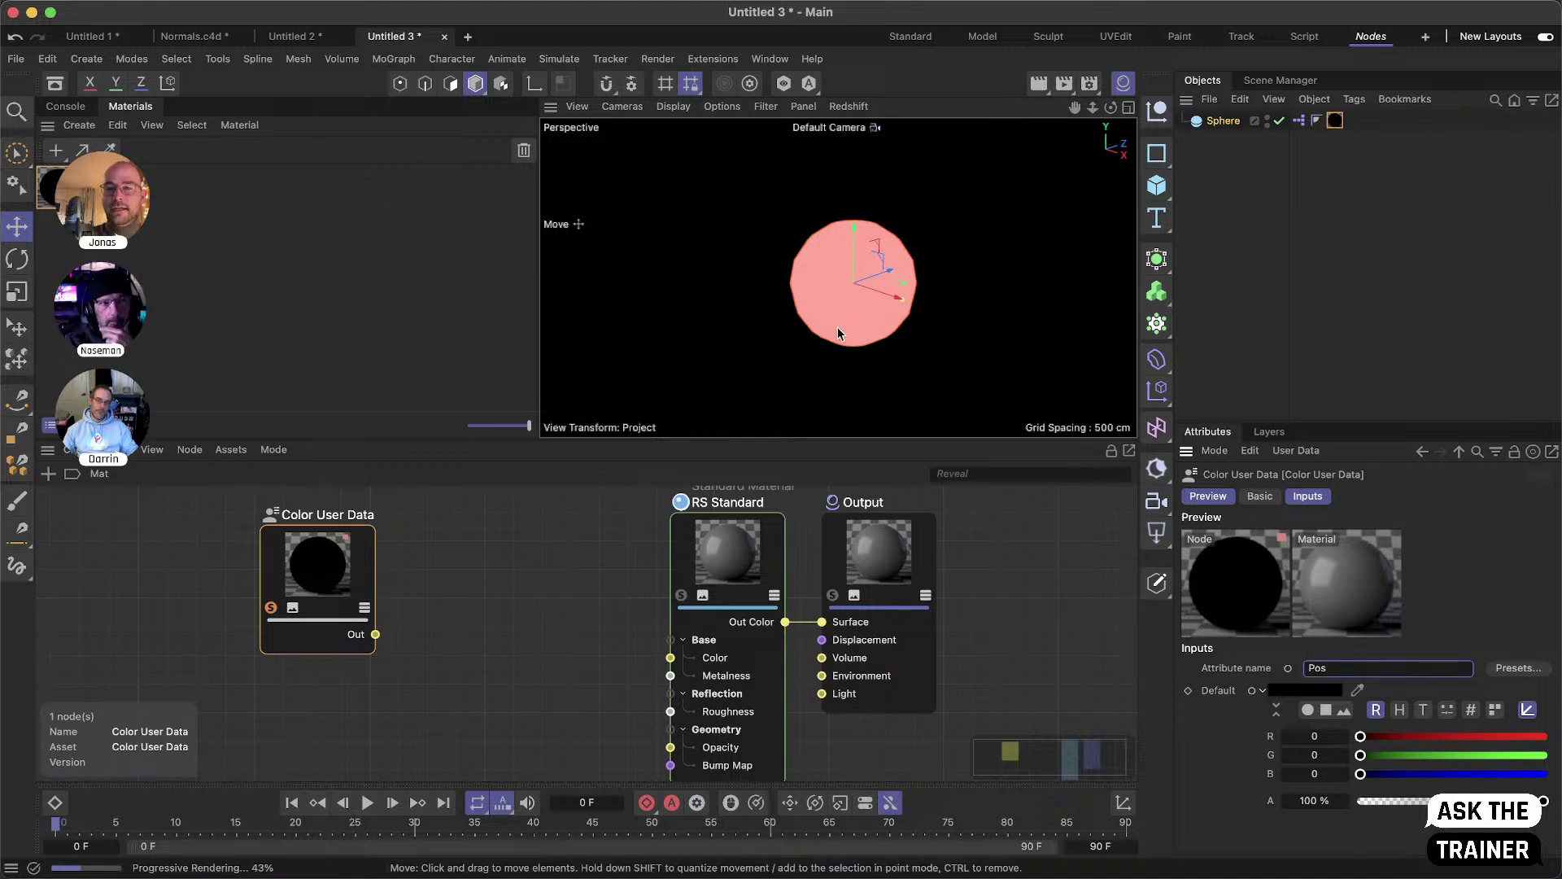
pyautogui.moveTo(883, 300); pyautogui.dragTo(863, 234)
# - Make room beside the Color User Data node and add a Vector Change Range node between it and RS Standard
pyautogui.moveTo(336, 622); pyautogui.dragTo(213, 624)
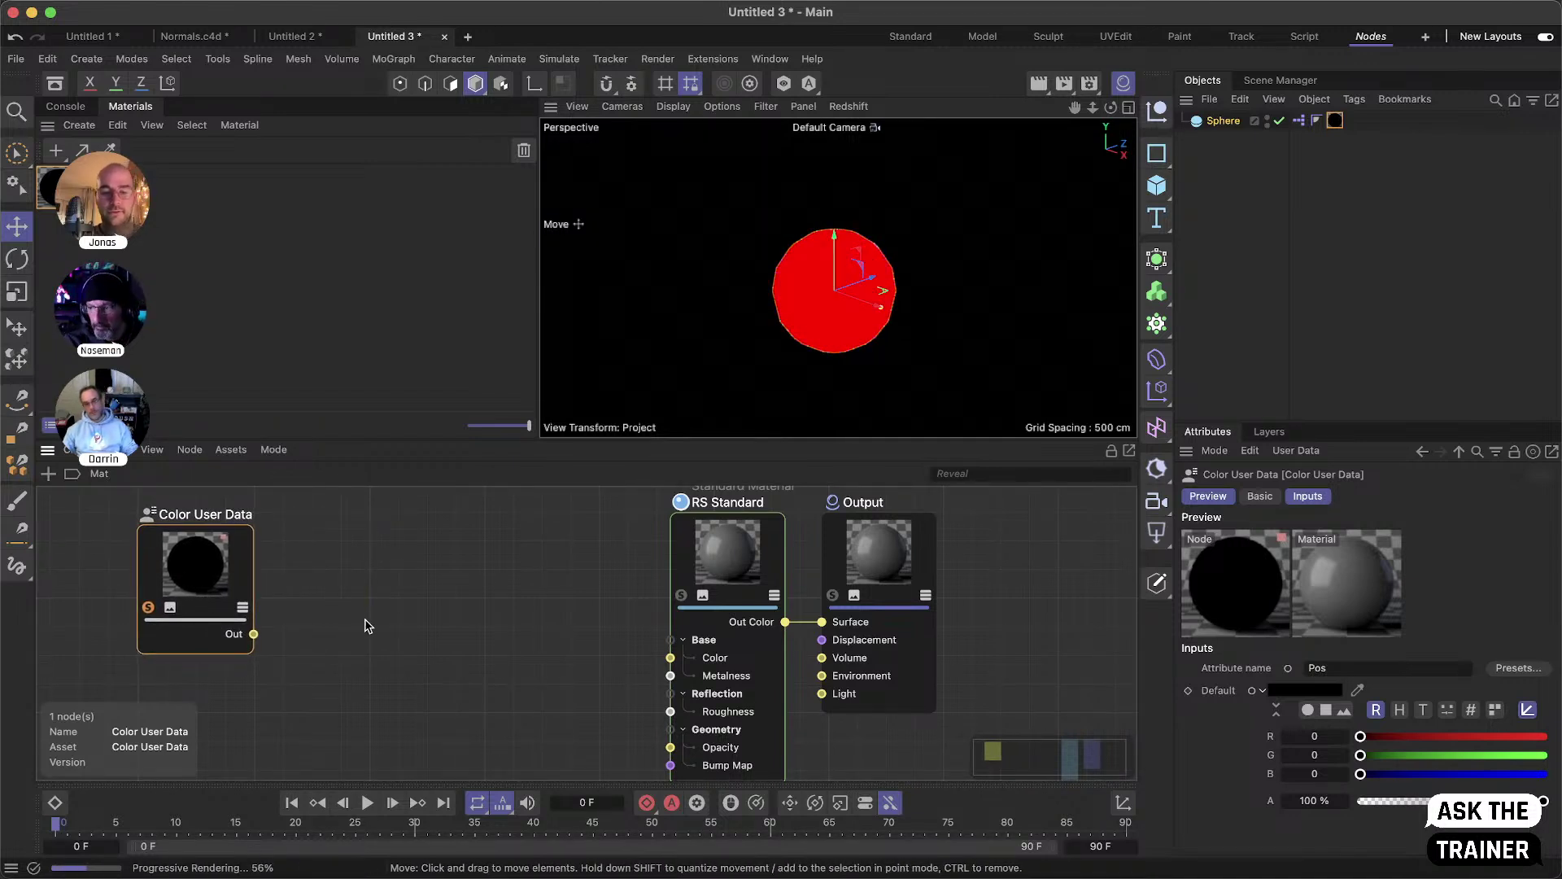
pyautogui.doubleClick(369, 626)
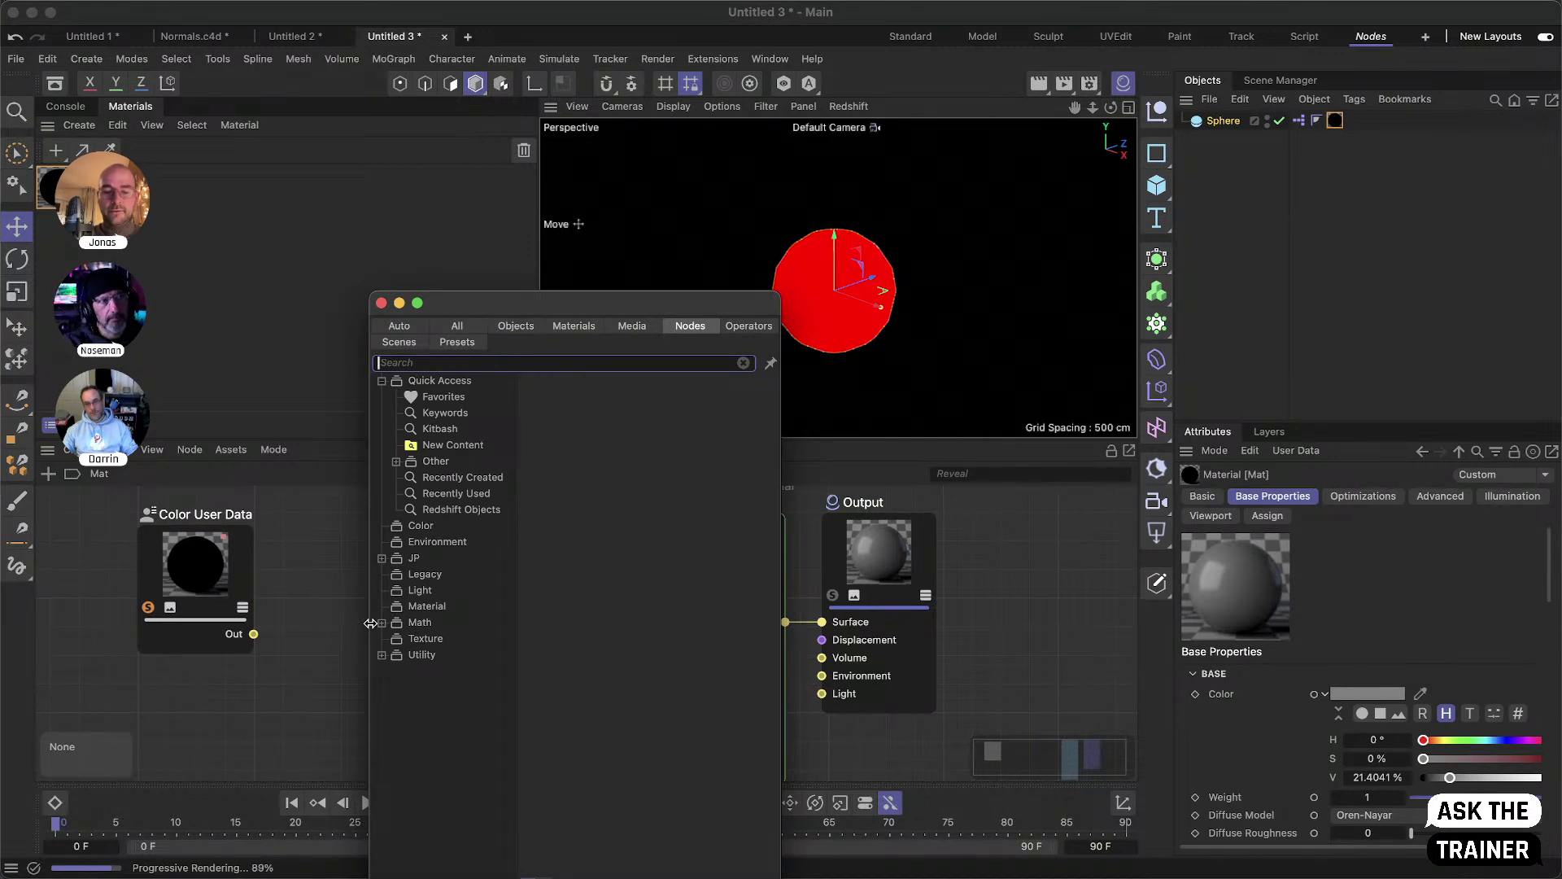
pyautogui.write('chang')
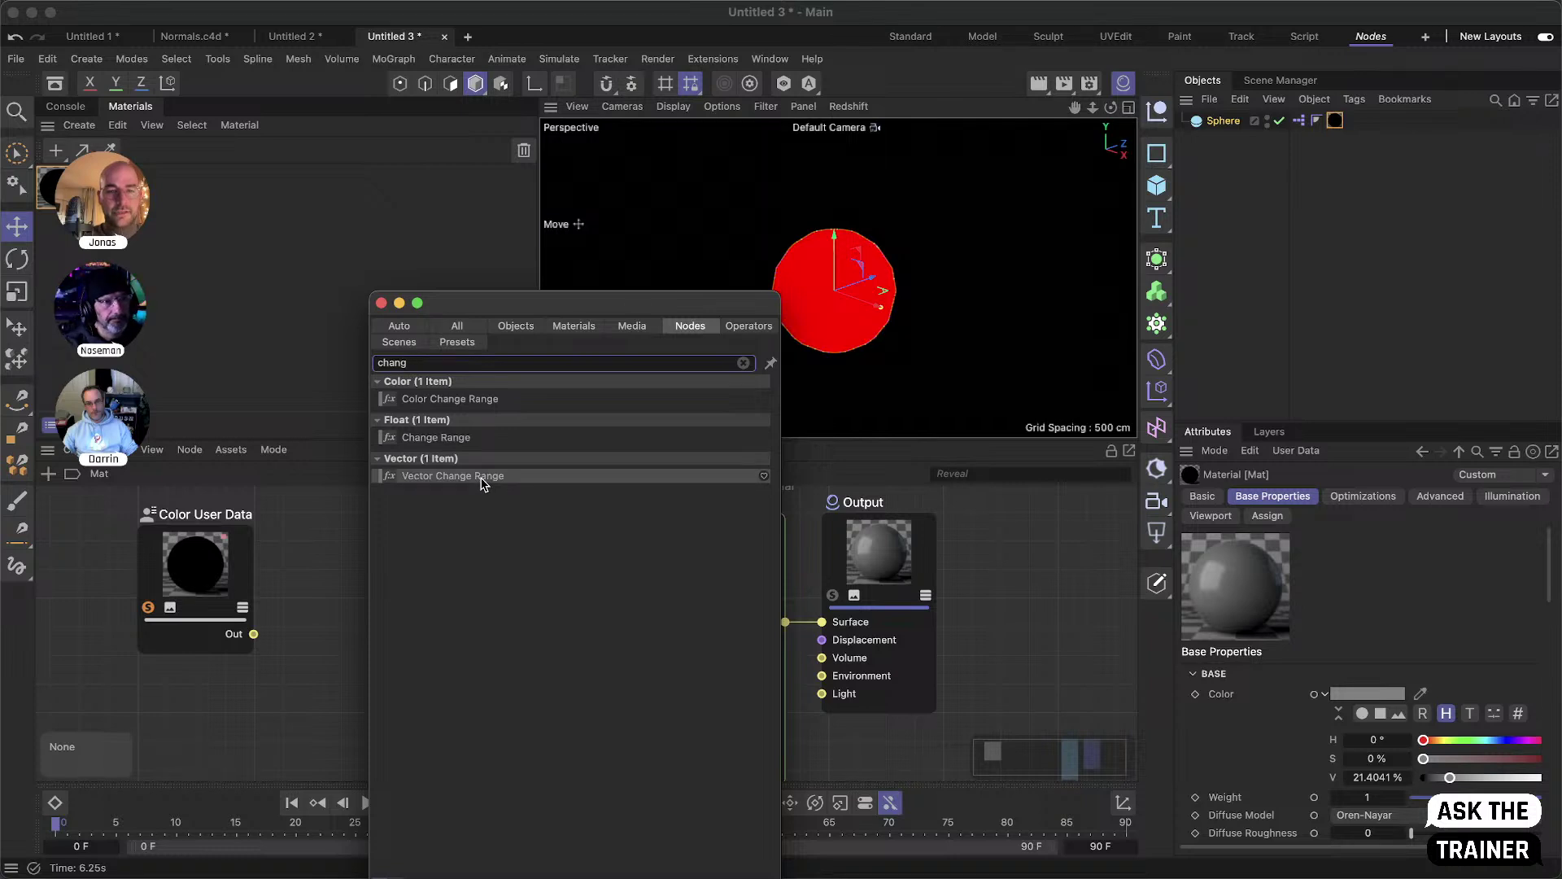
pyautogui.doubleClick(481, 483)
pyautogui.moveTo(584, 609); pyautogui.dragTo(447, 602)
pyautogui.doubleClick(573, 595)
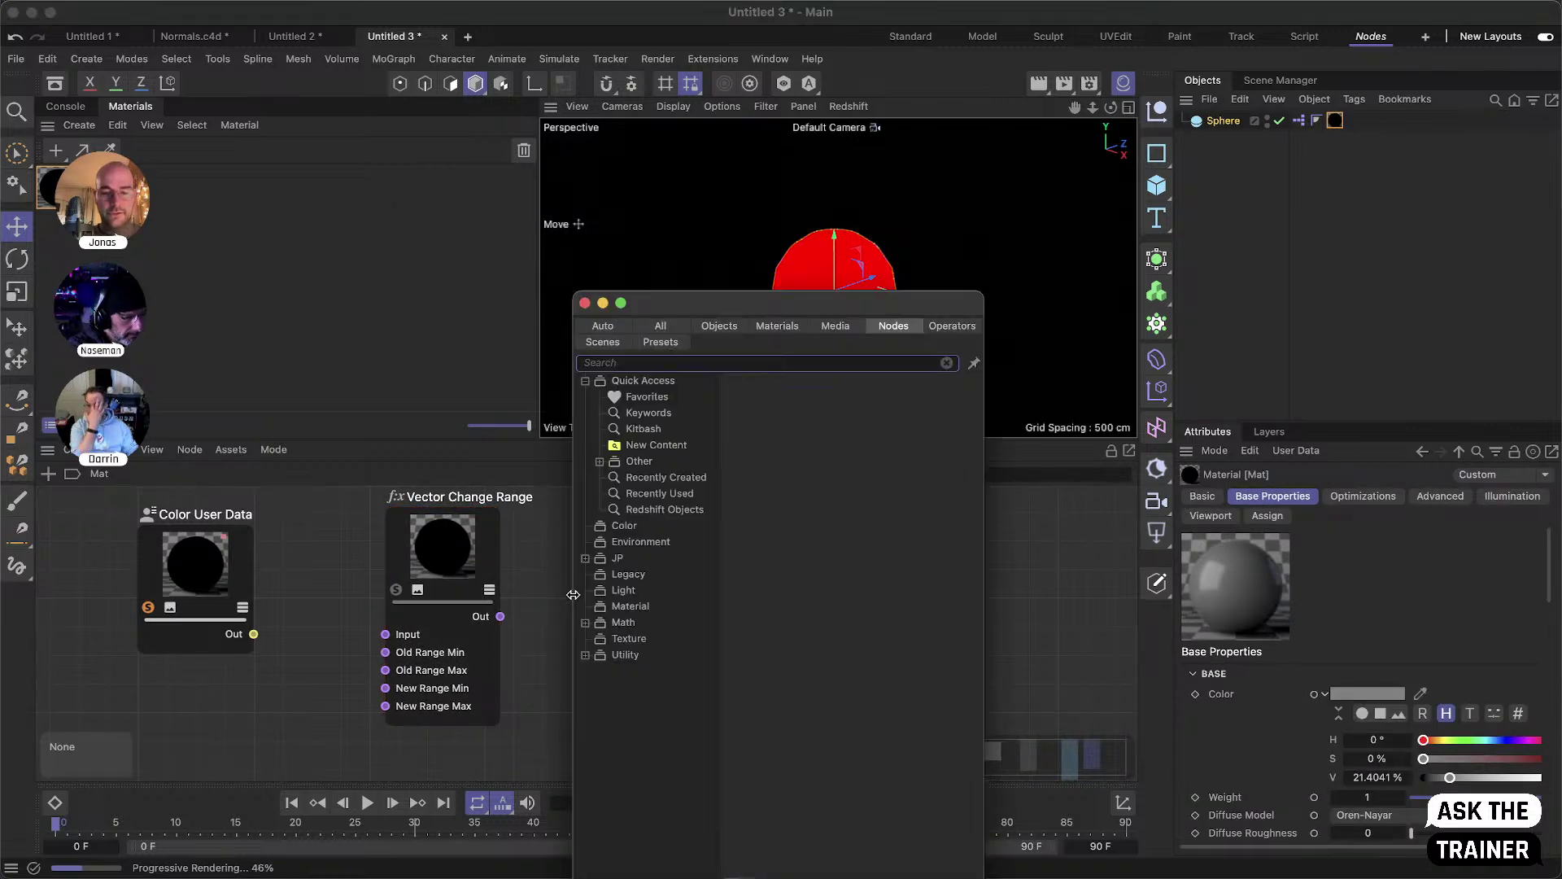
pyautogui.write('chang')
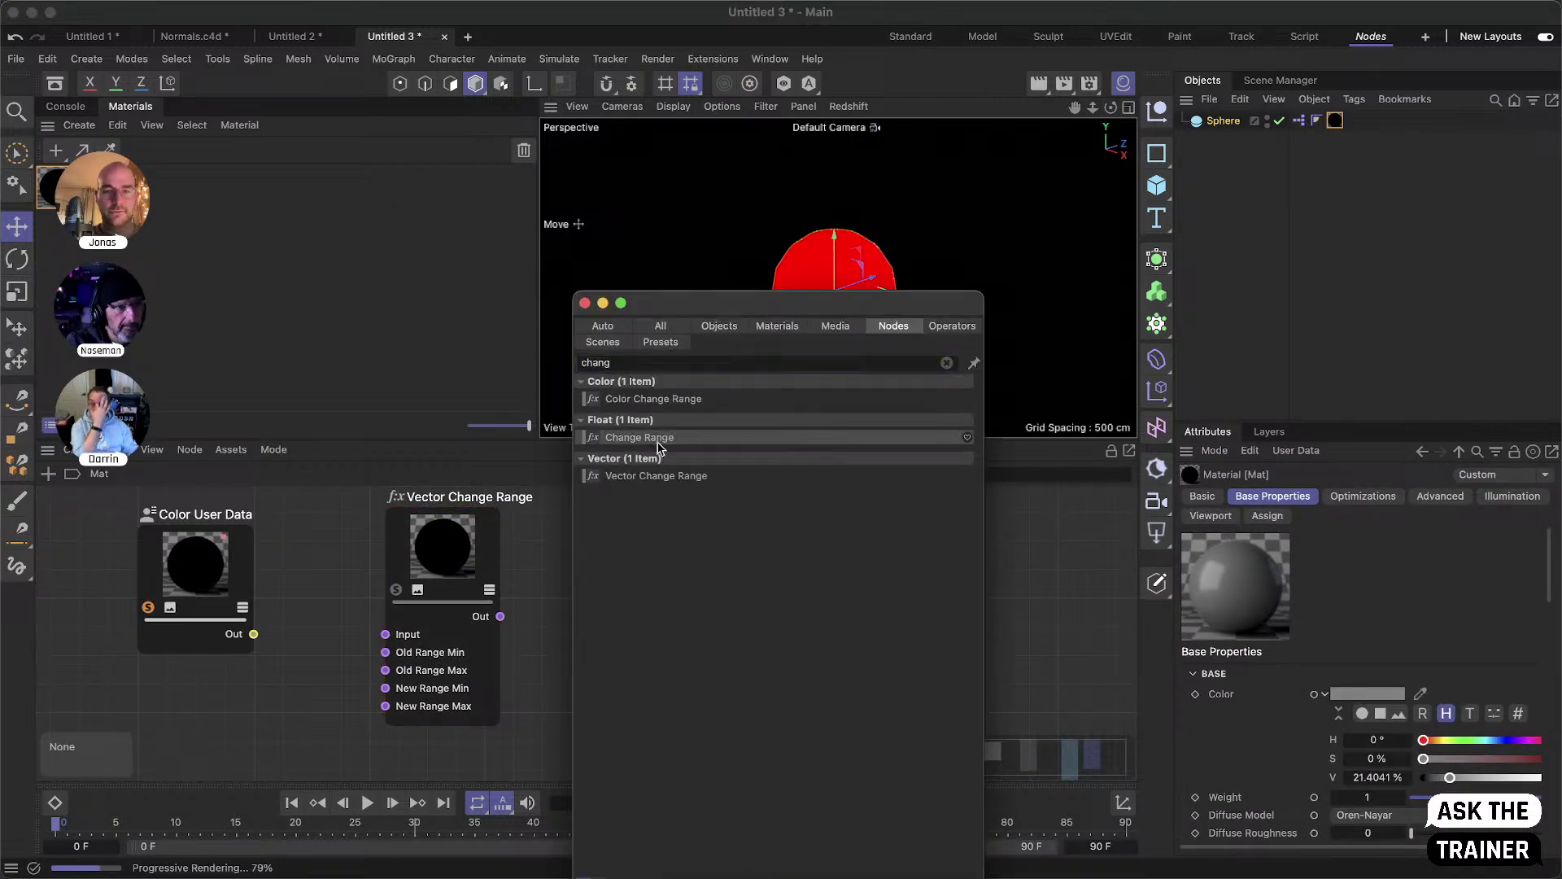
pyautogui.doubleClick(659, 438)
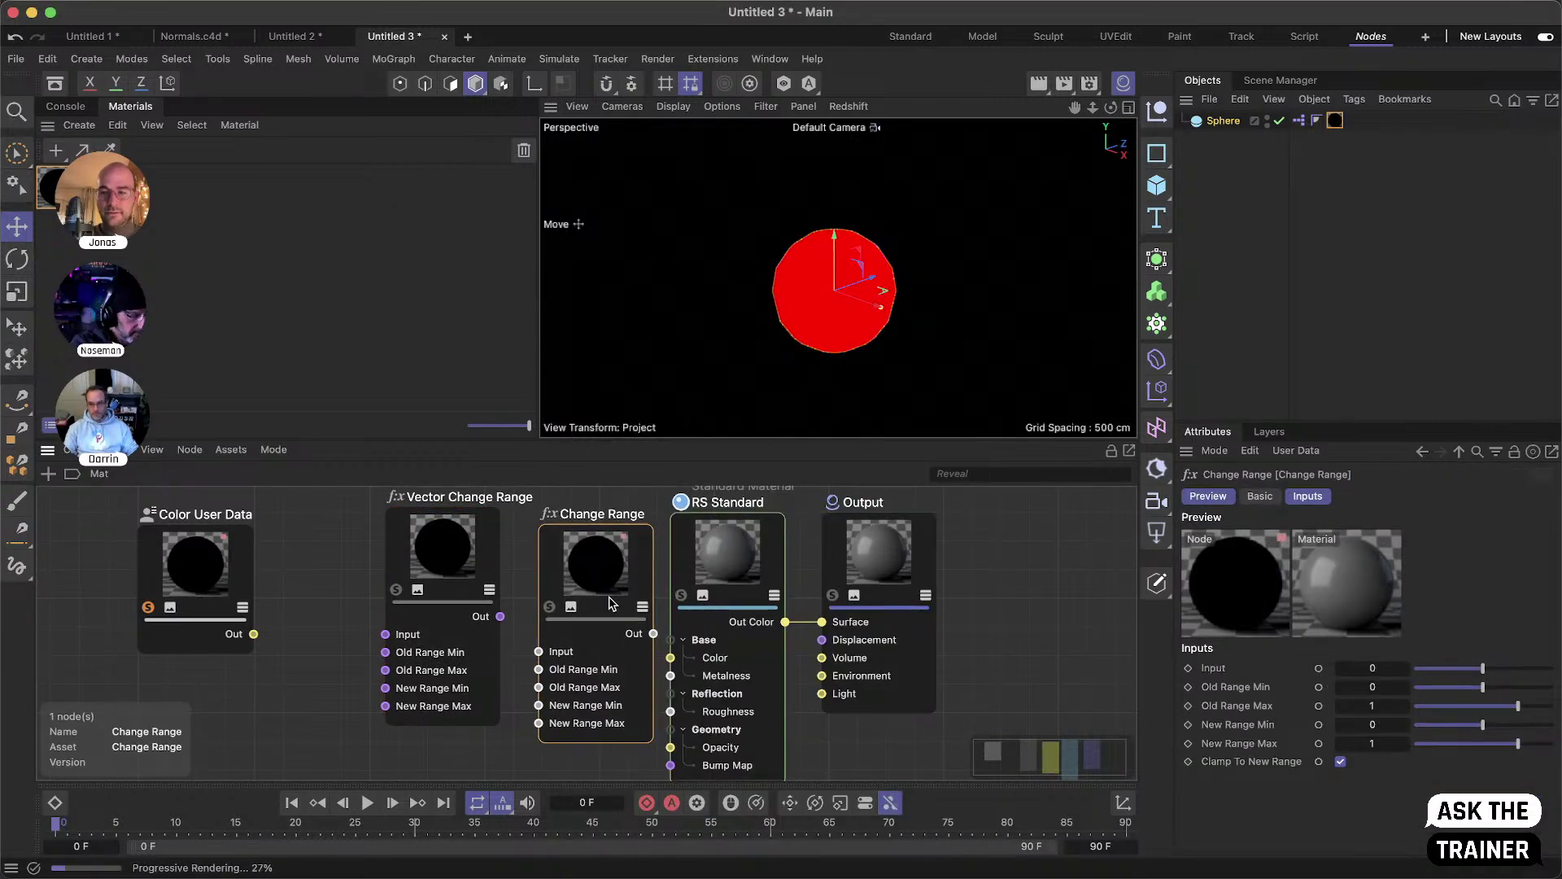
pyautogui.press('Delete')
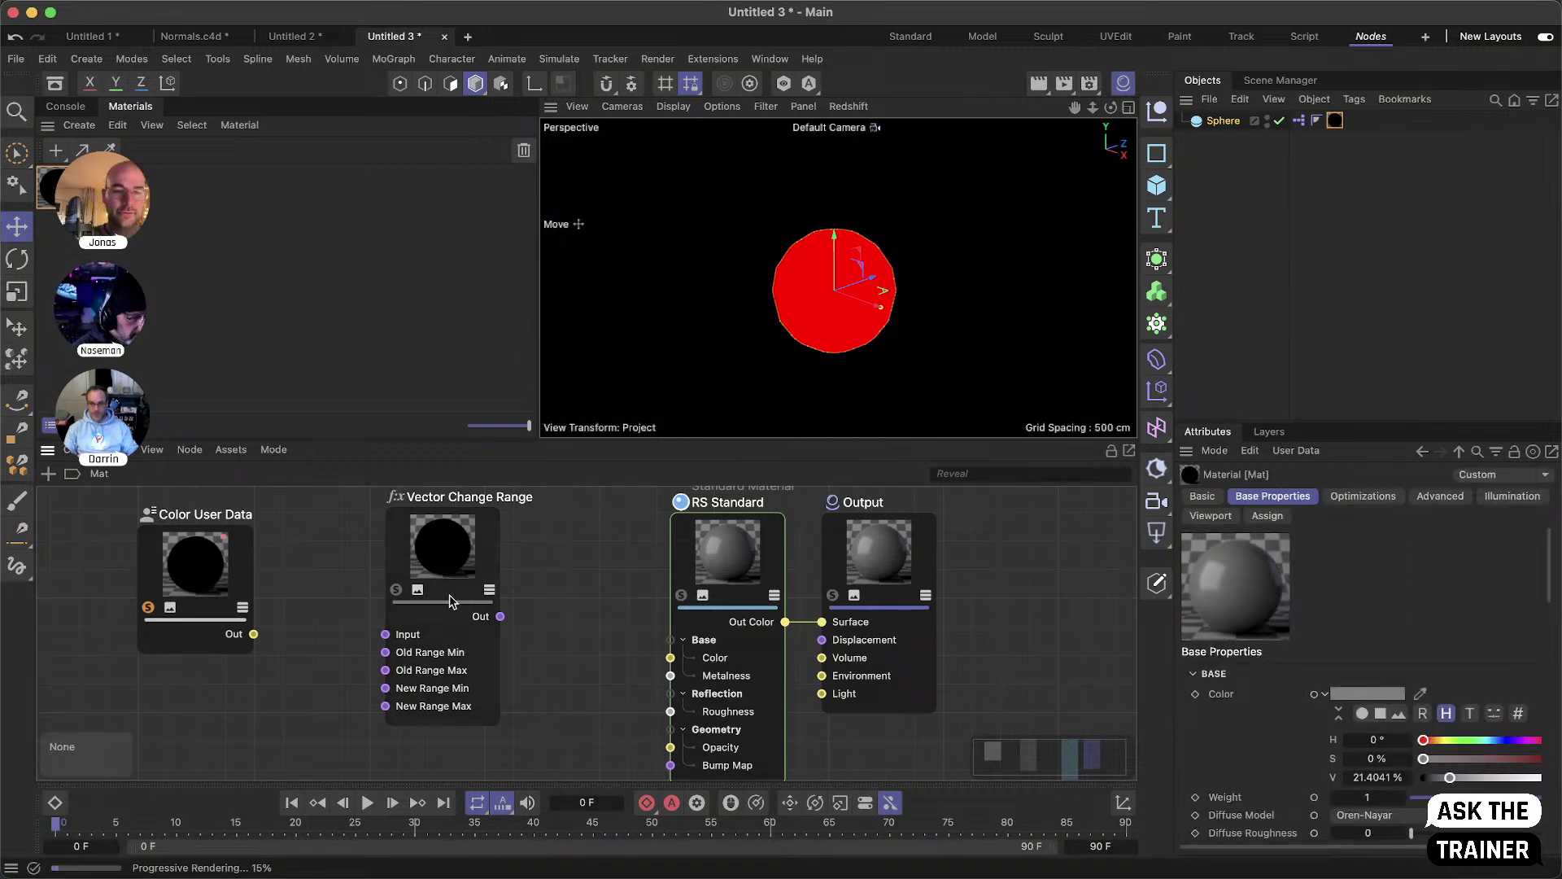
# - Position the Vector Change Range node nearer to Color User Data and connect the Color User Data output to its Input
pyautogui.moveTo(450, 602); pyautogui.dragTo(410, 601)
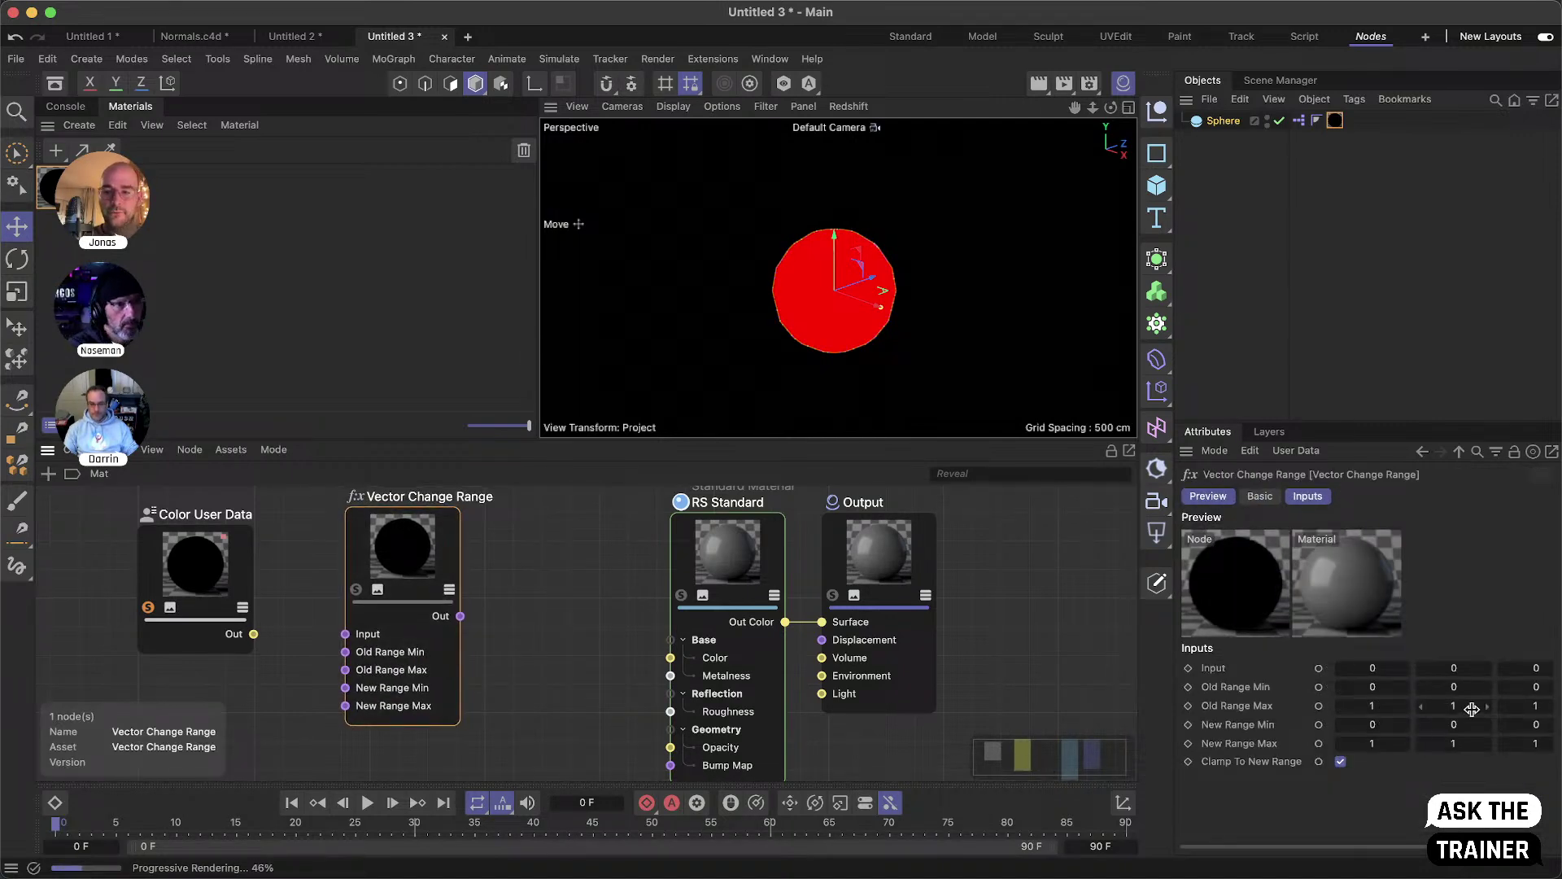
pyautogui.moveTo(253, 633); pyautogui.dragTo(386, 603)
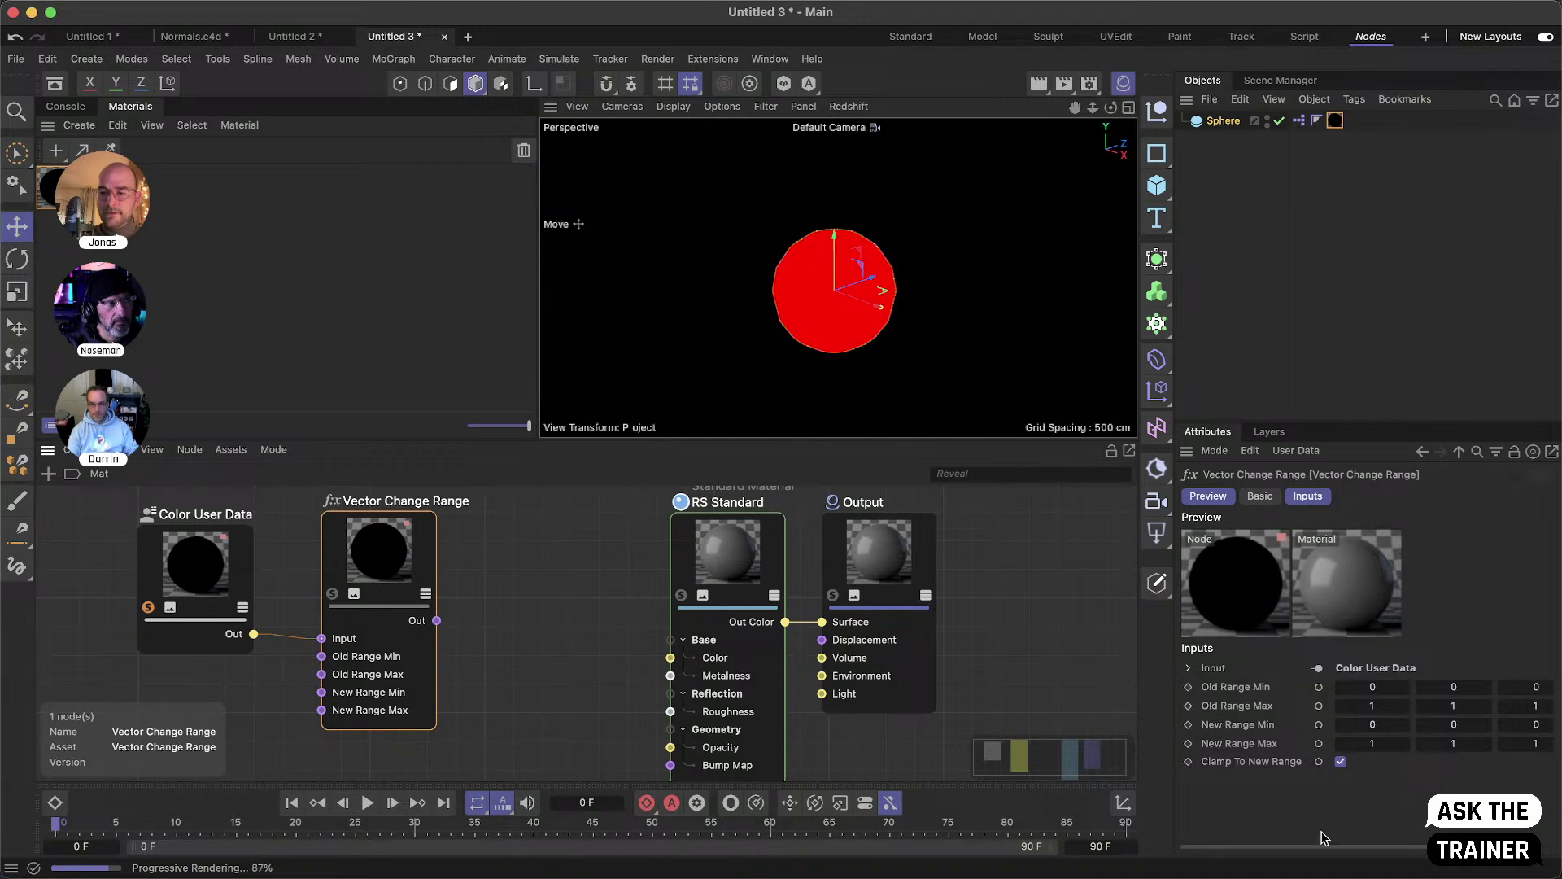
pyautogui.moveTo(1328, 852)
pyautogui.mouseDown()
pyautogui.moveTo(1343, 851)
pyautogui.moveTo(1316, 851)
pyautogui.mouseUp()
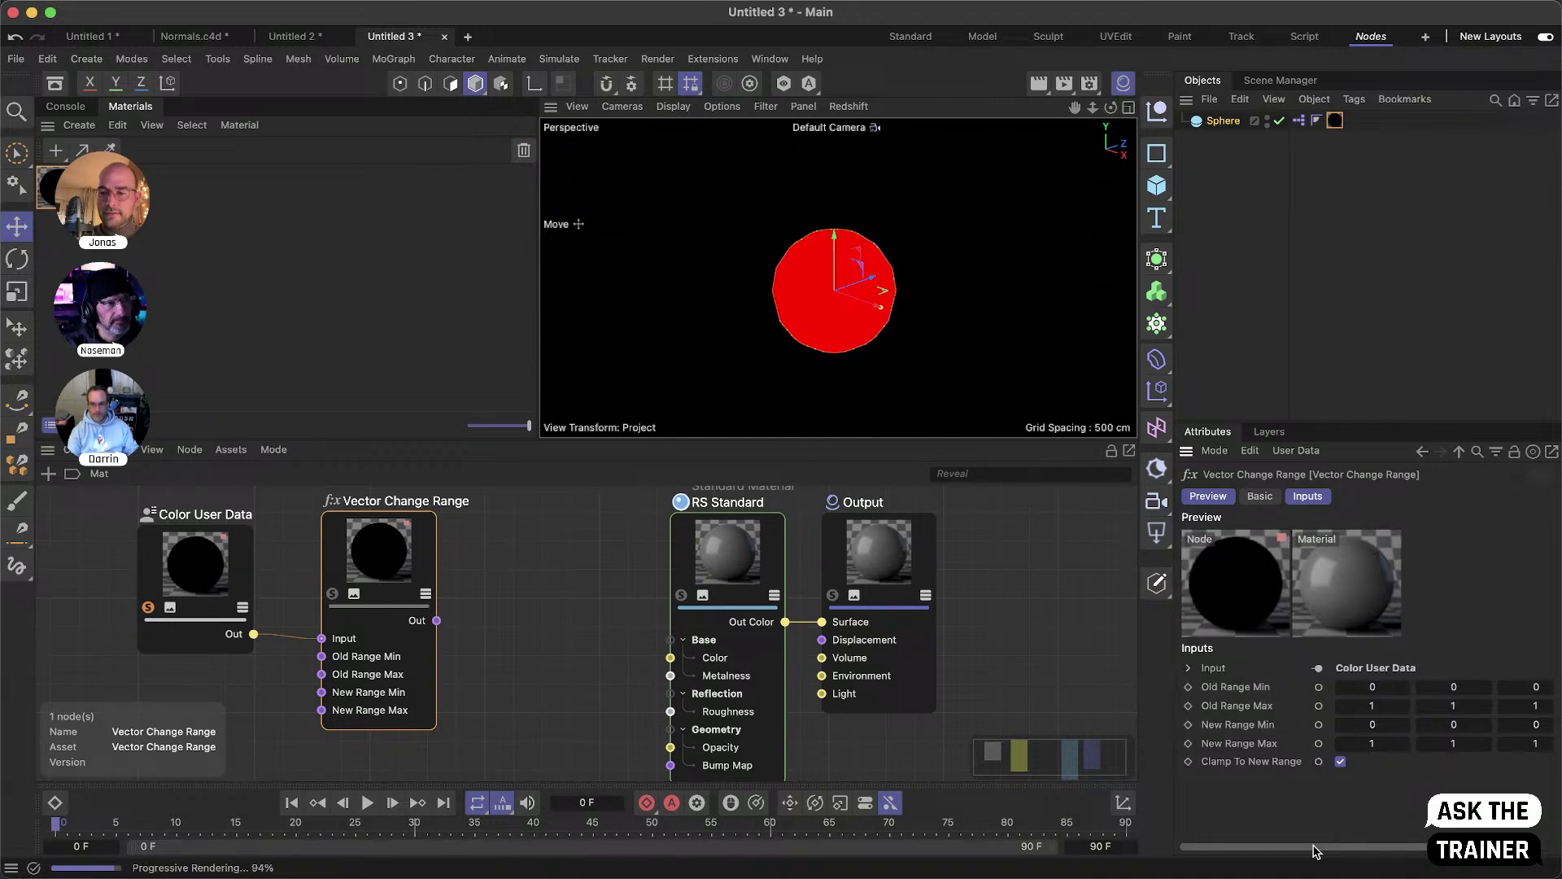
# - Set all three Old Range Min components of the Vector Change Range node to -100
pyautogui.click(1373, 687)
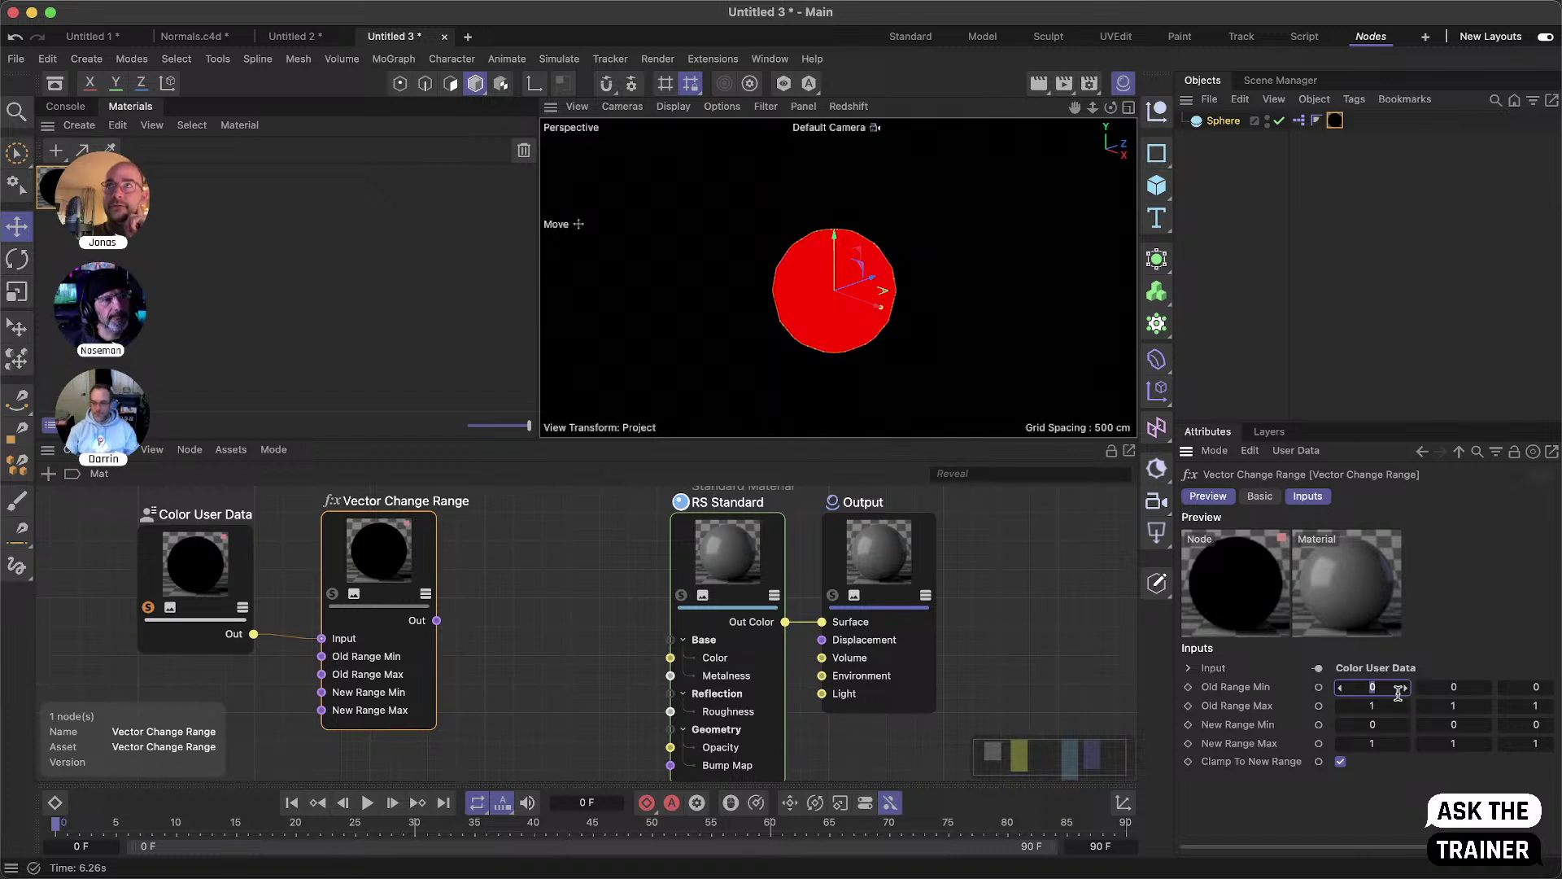
pyautogui.write('-100')
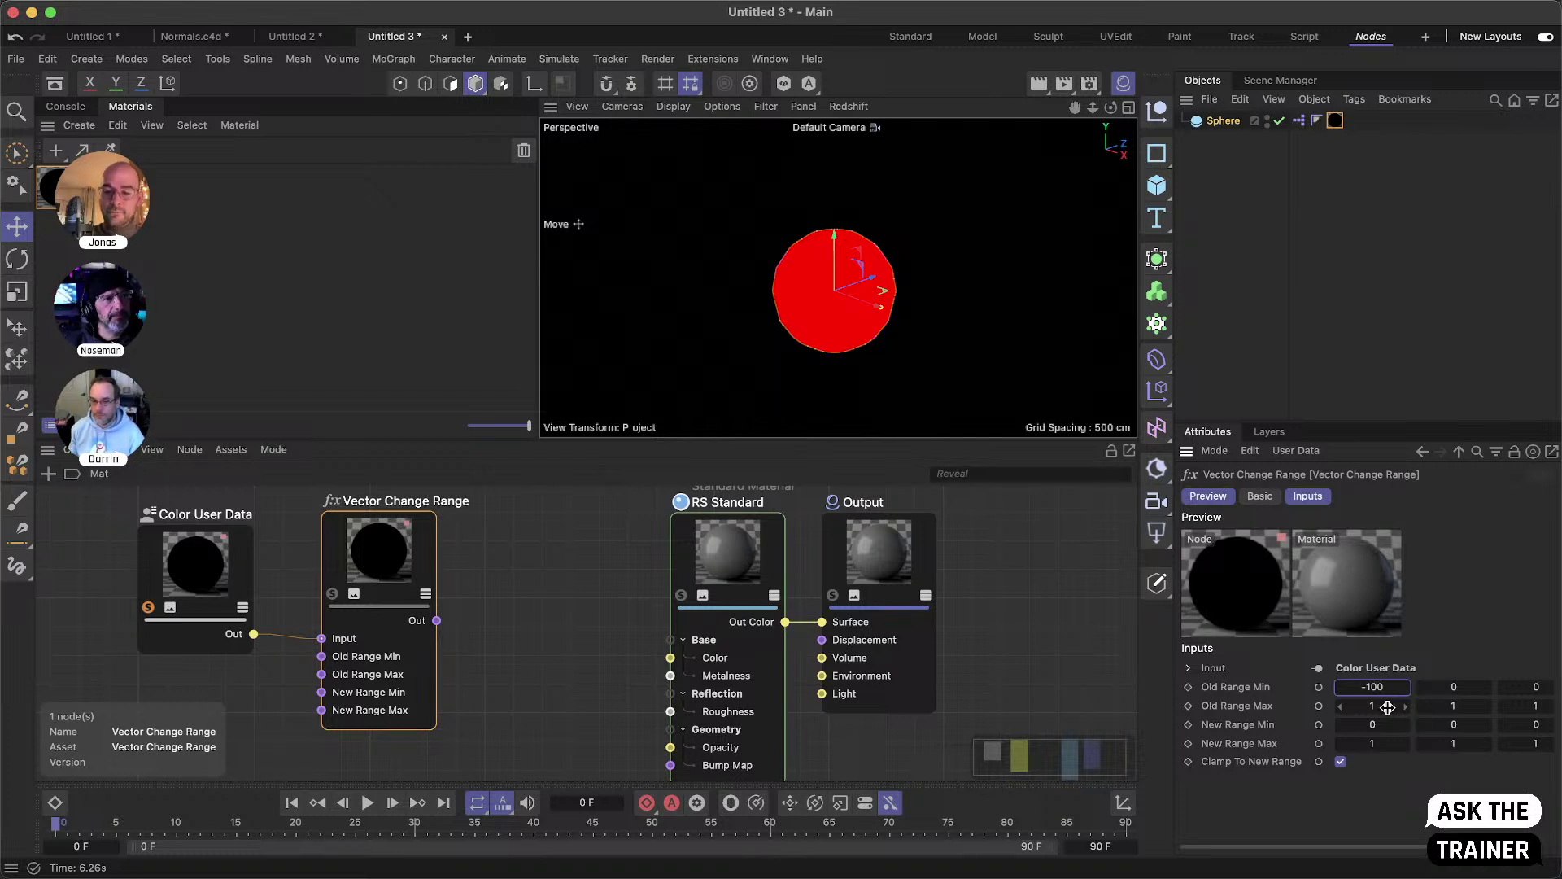
pyautogui.press('Tab')
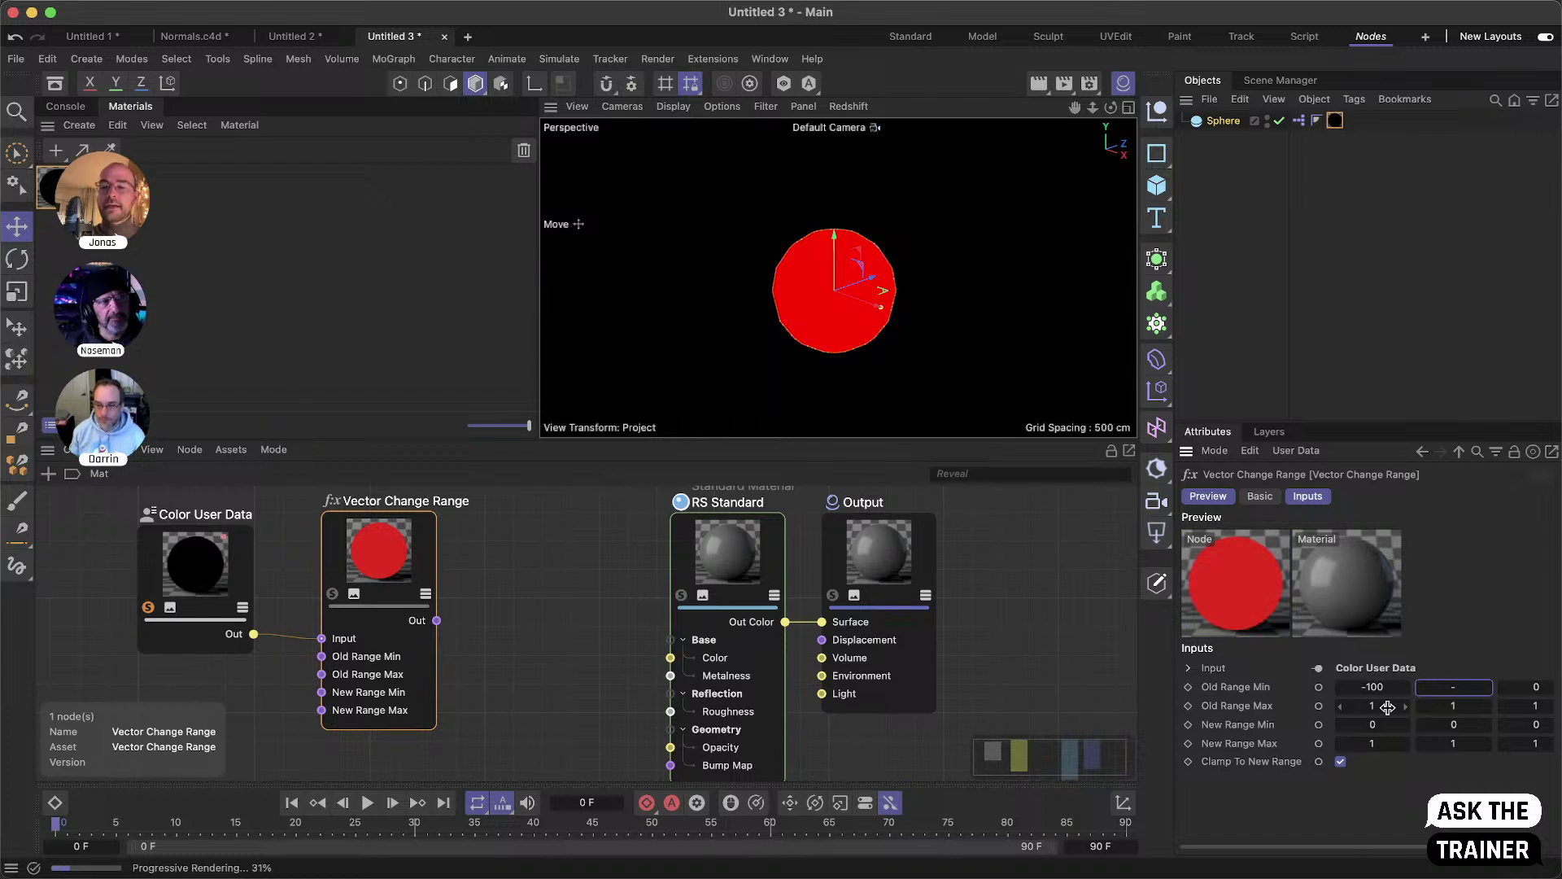
pyautogui.write('-100-')
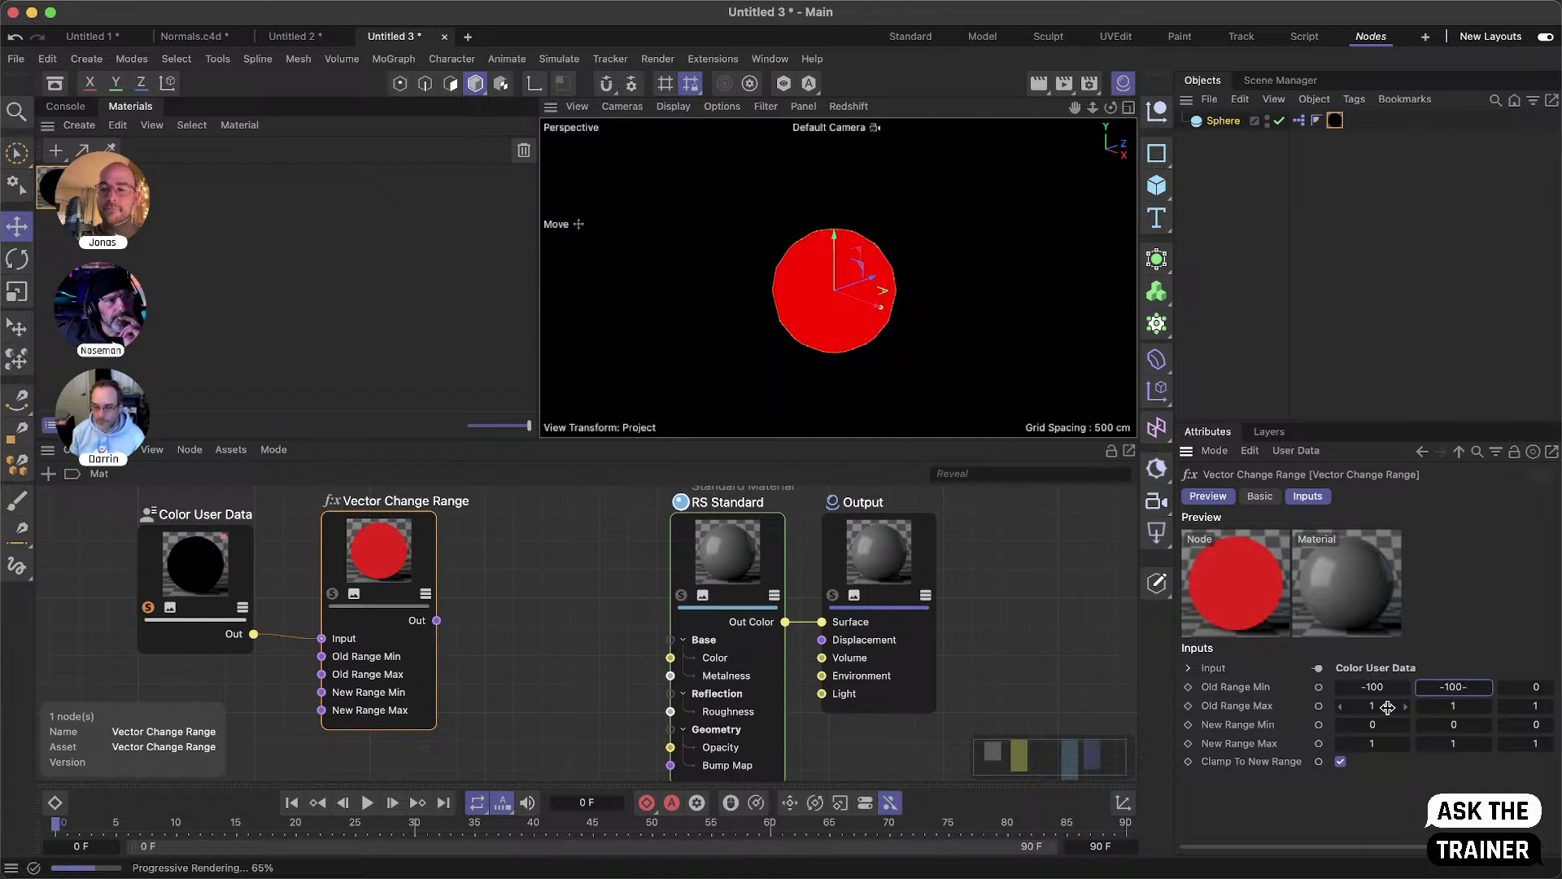
pyautogui.press('Tab')
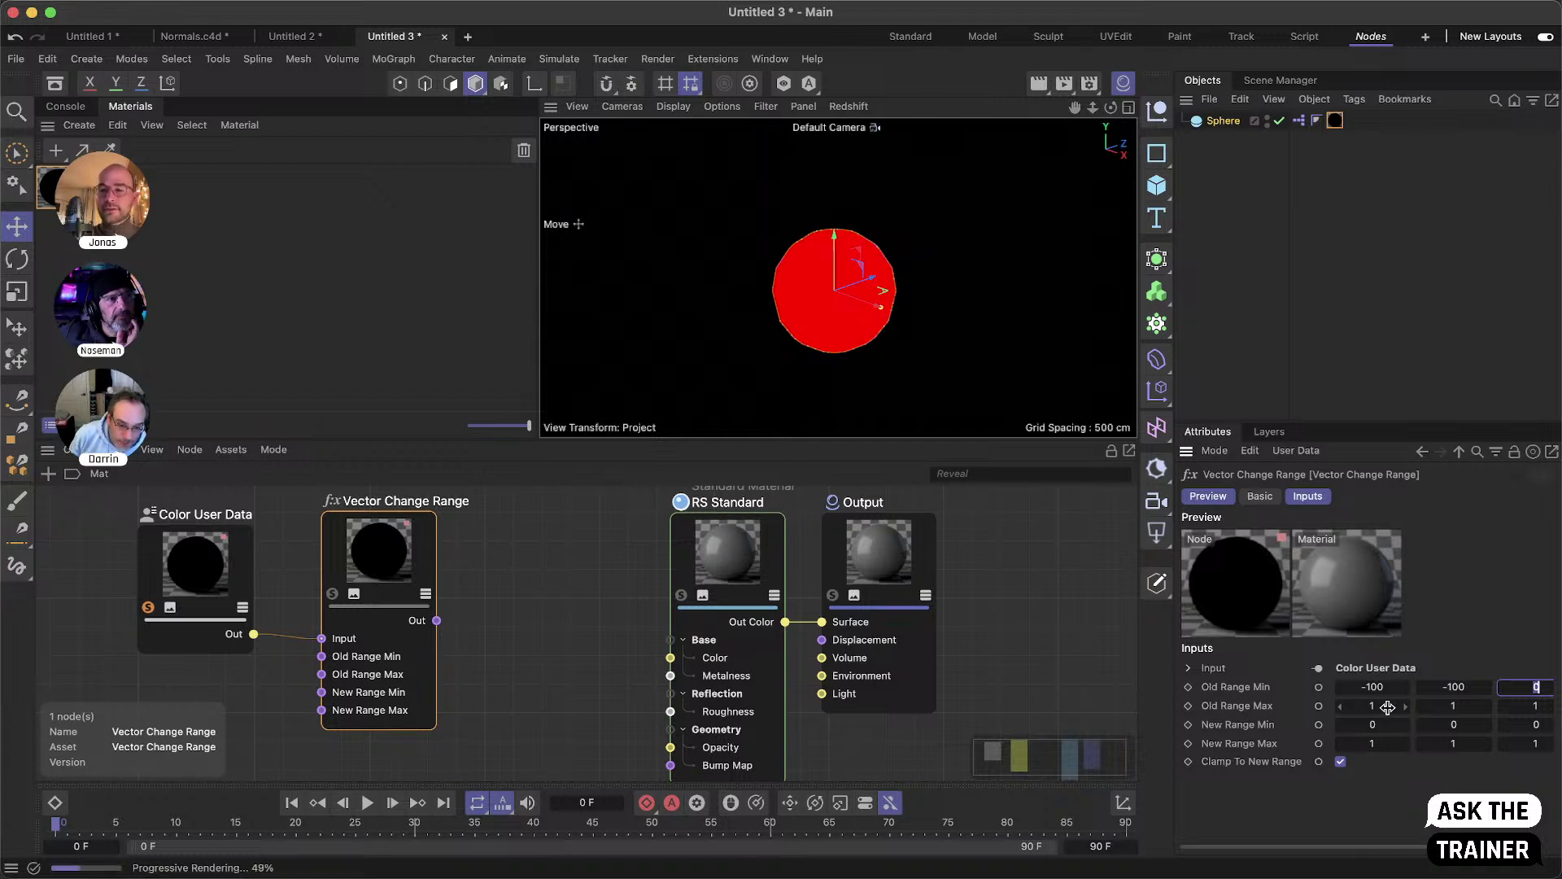
pyautogui.write('-100')
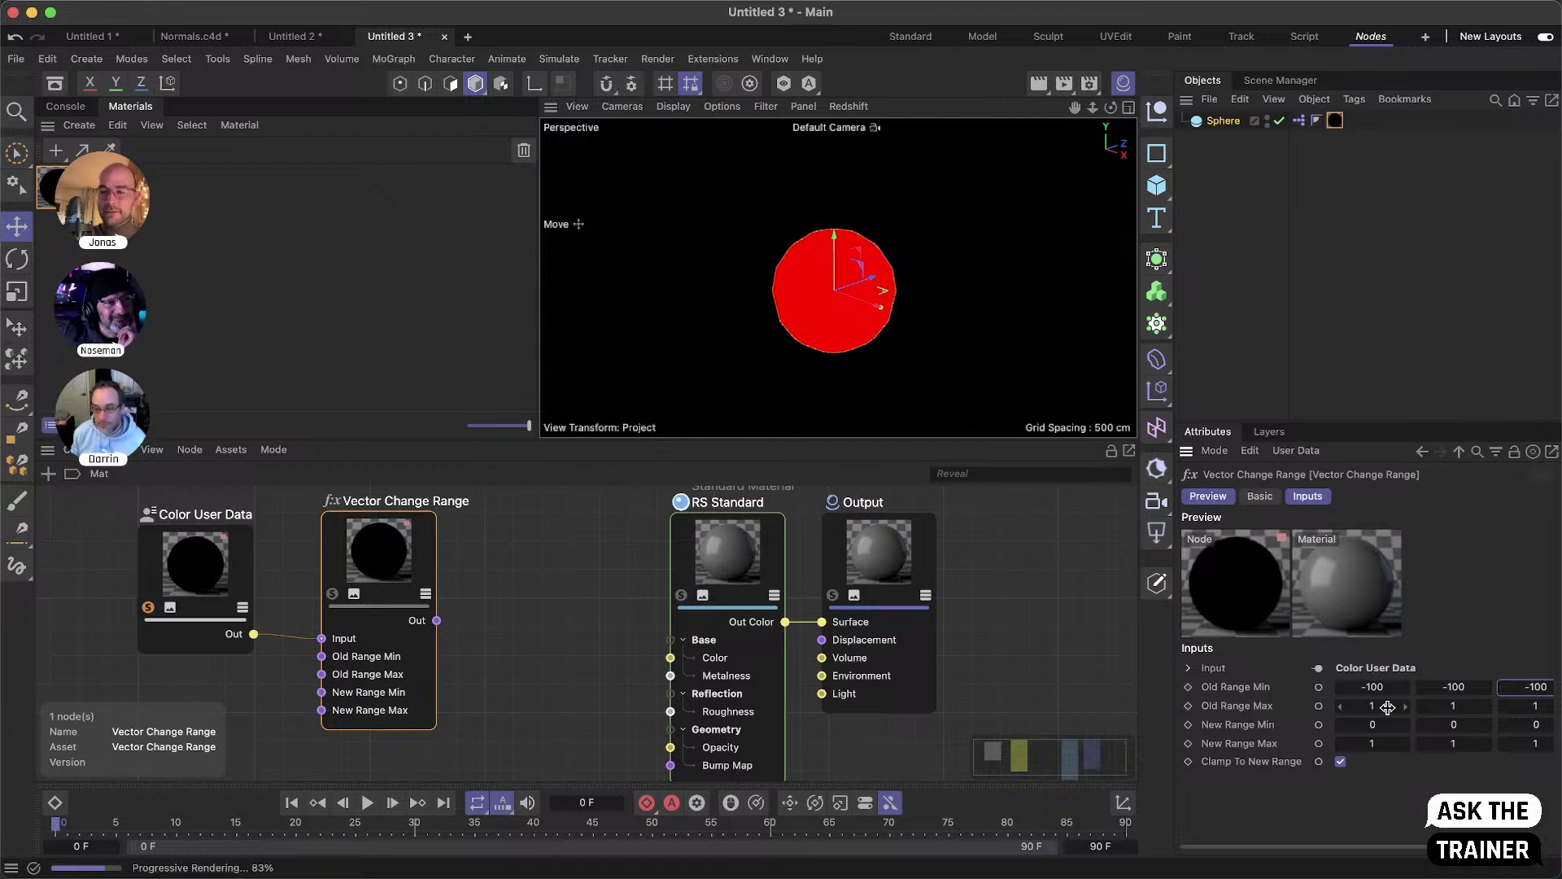
# - Set all three Old Range Max components of the Vector Change Range node to 100
pyautogui.click(1388, 706)
pyautogui.click(1384, 710)
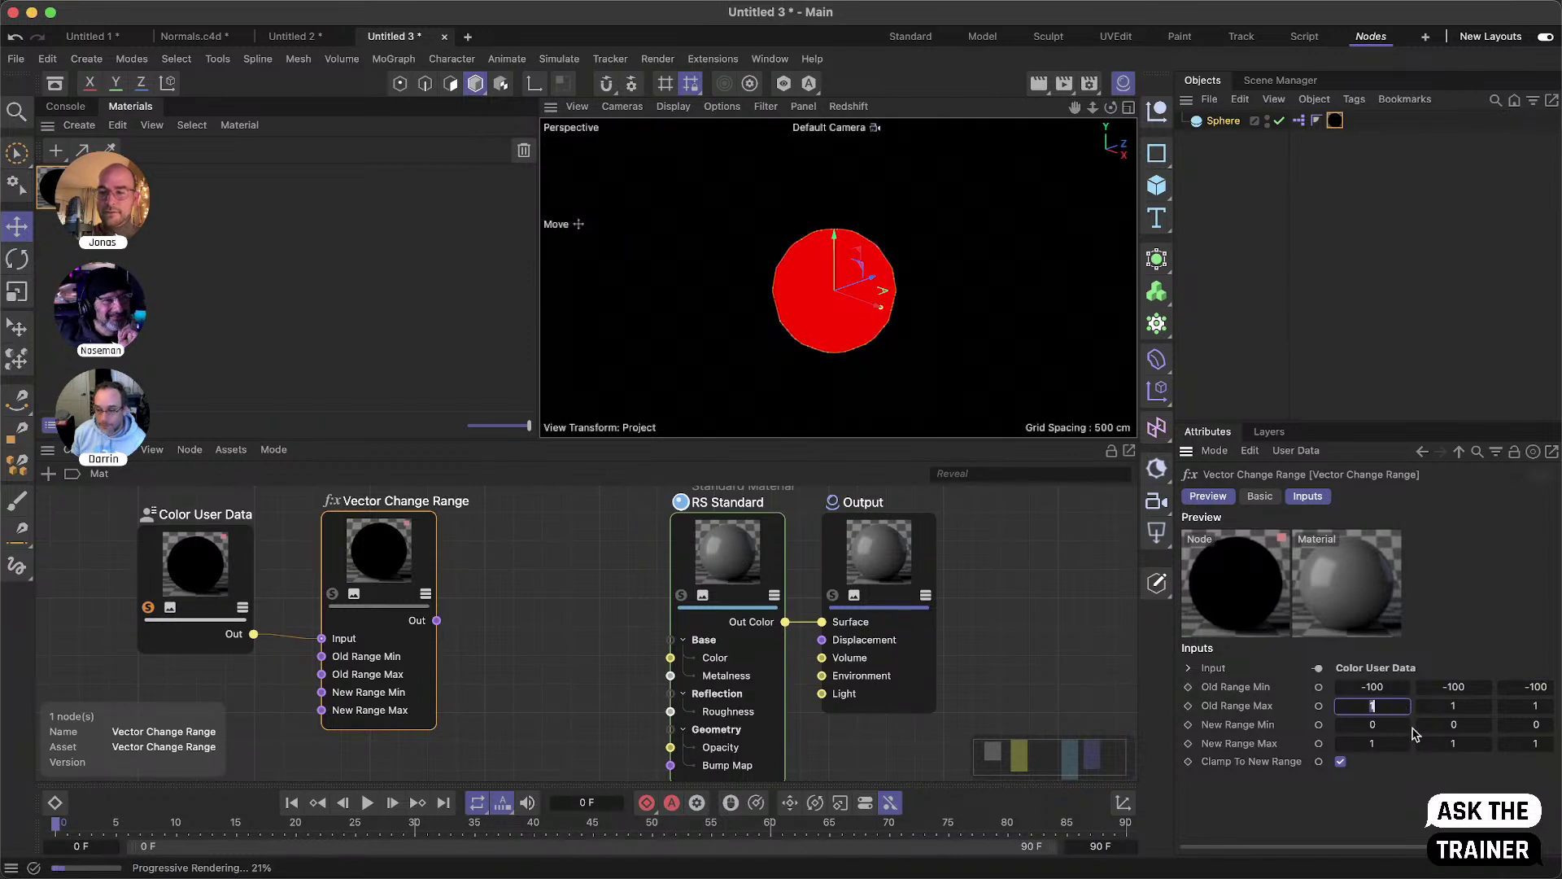
pyautogui.write('100')
pyautogui.press('Tab')
pyautogui.write('10')
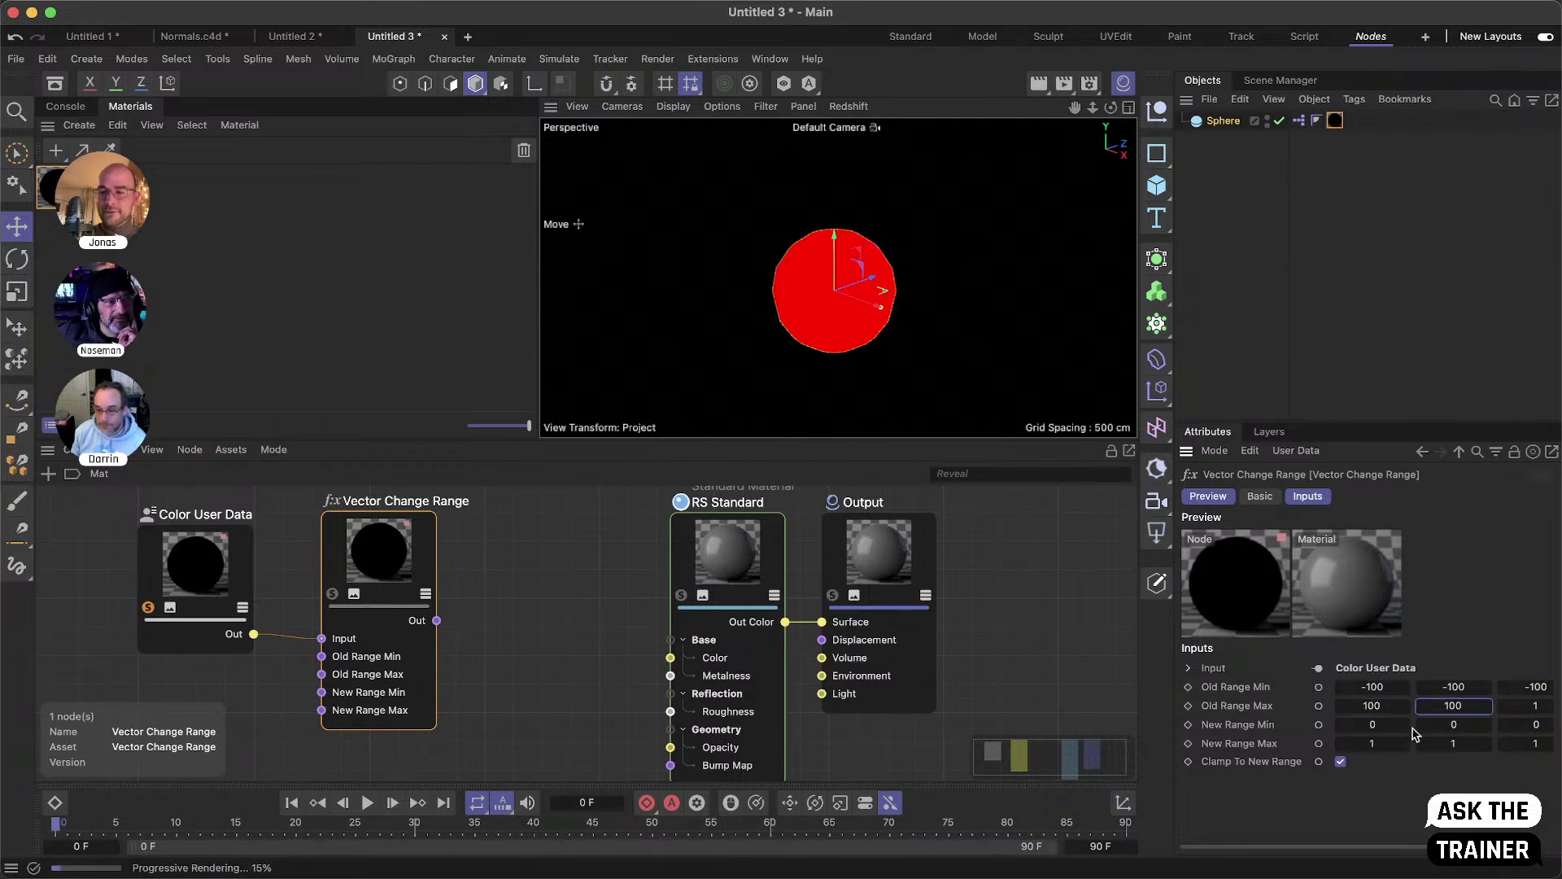
pyautogui.press('Tab')
pyautogui.write('10')
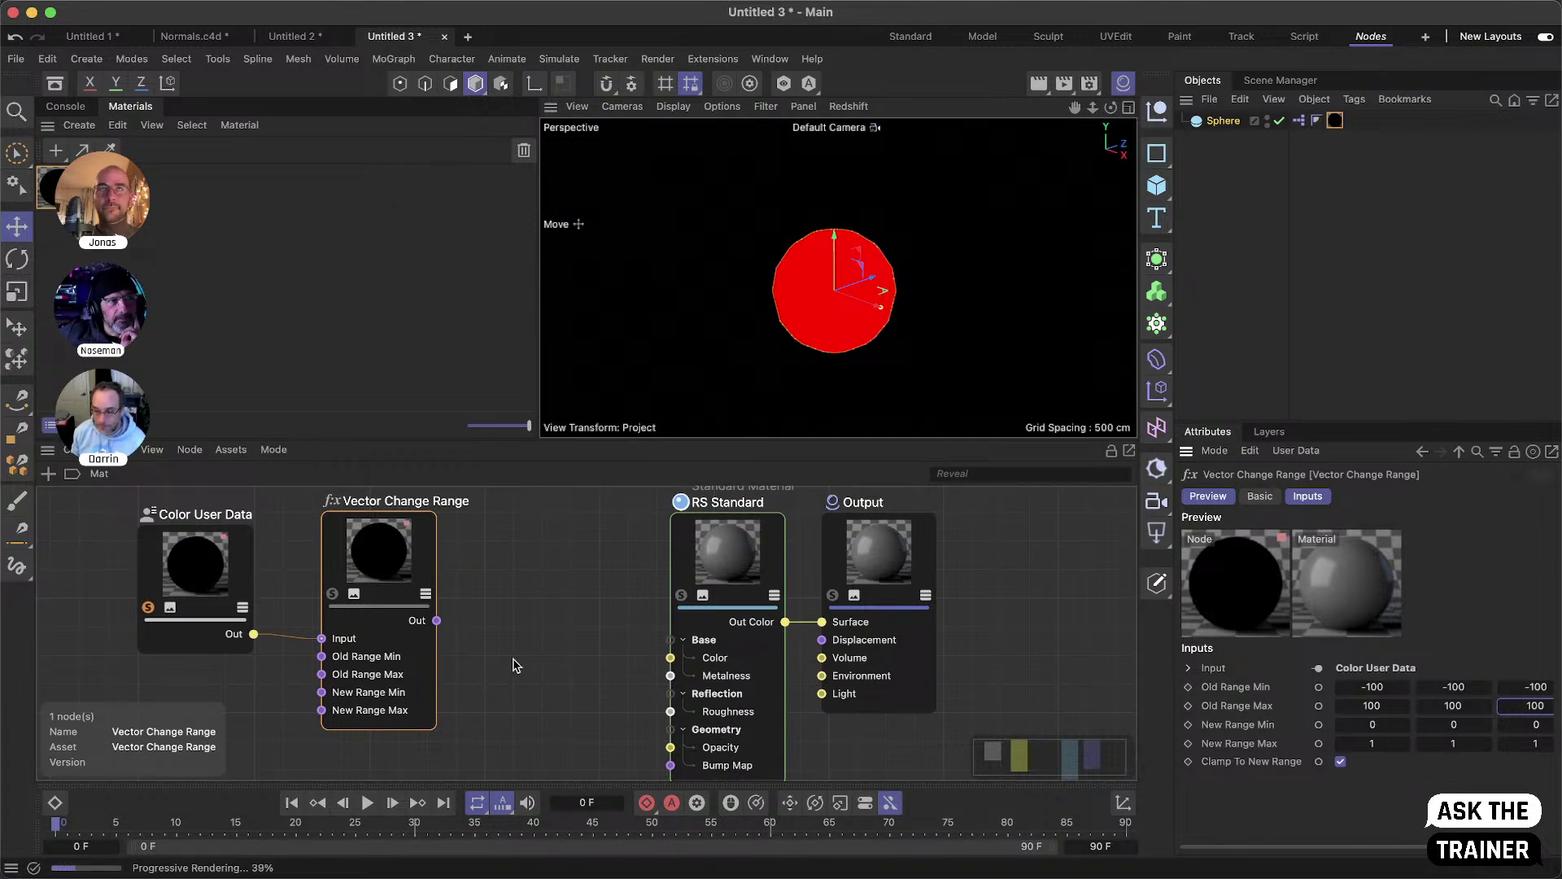
# - Solo the Vector Change Range node and reset the sphere's position to 0 cm on all three axes
pyautogui.click(332, 593)
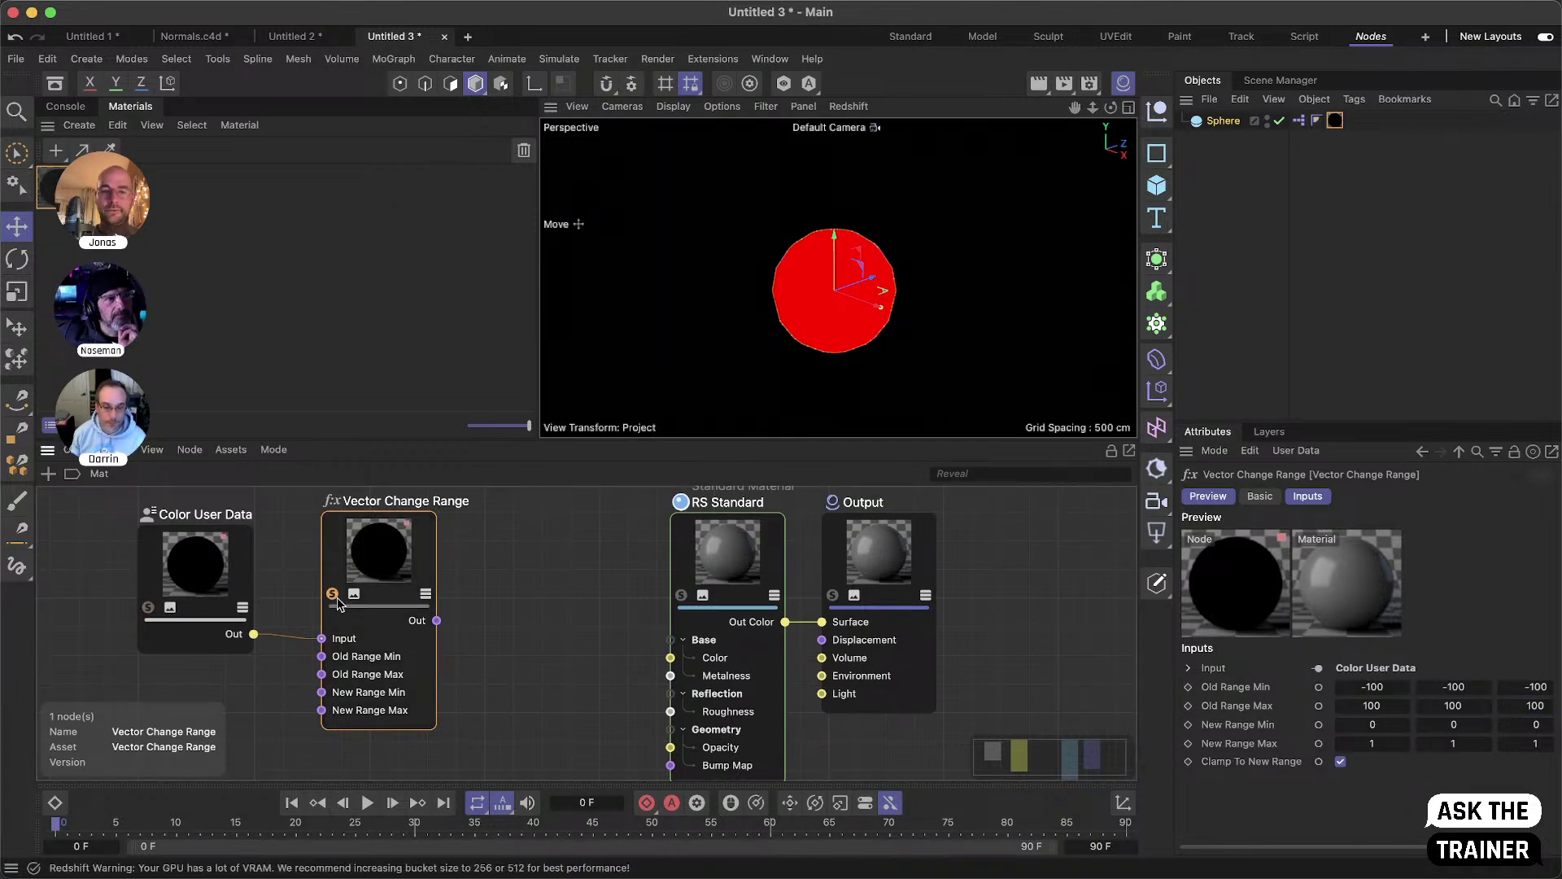
pyautogui.click(1228, 121)
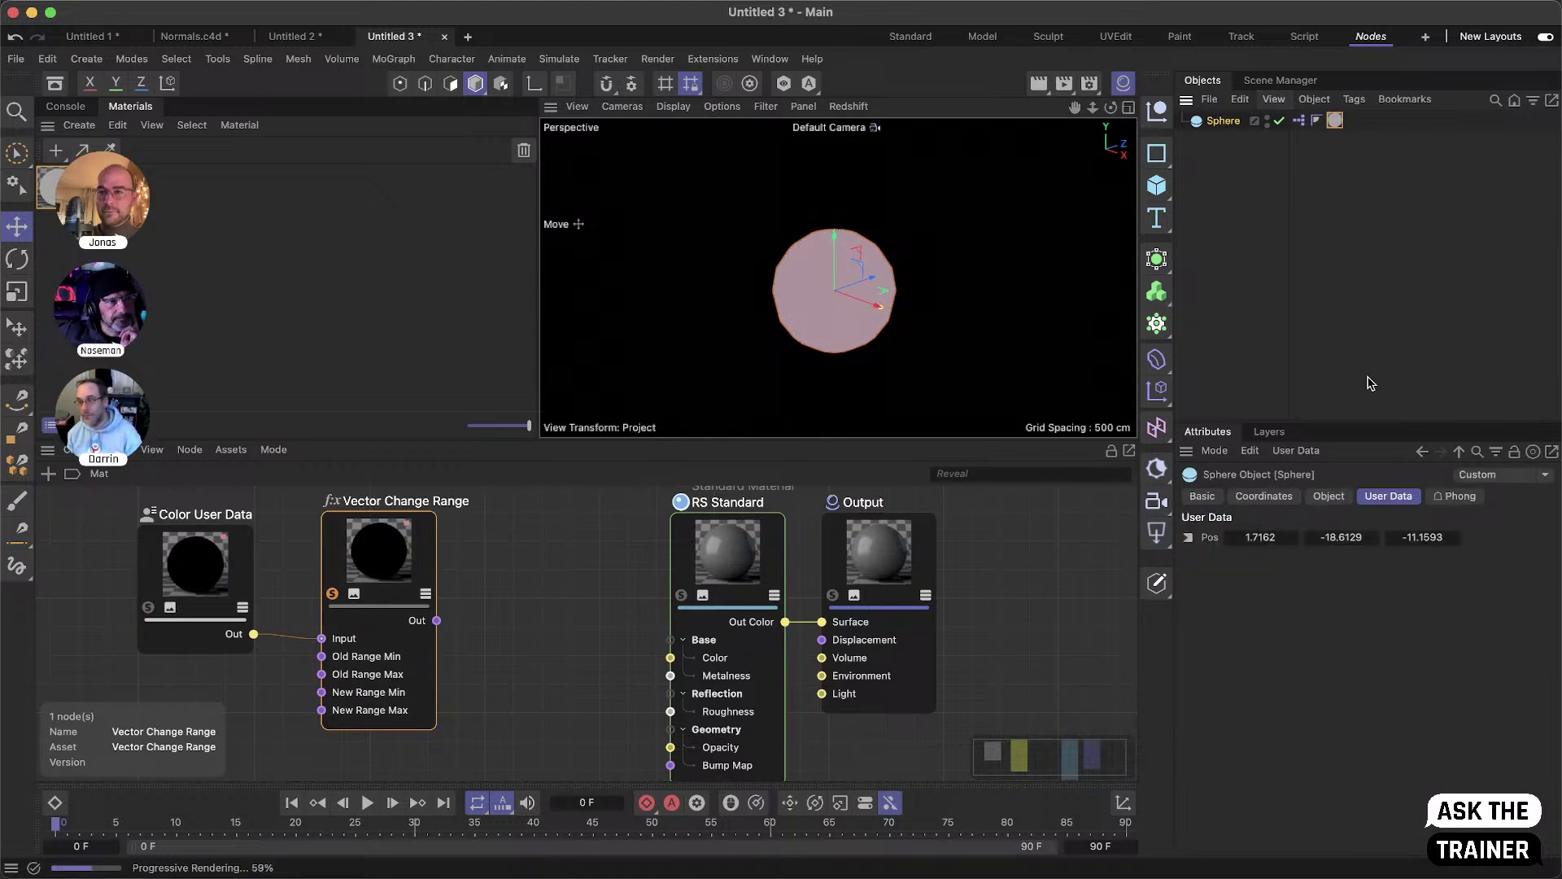
pyautogui.click(1264, 495)
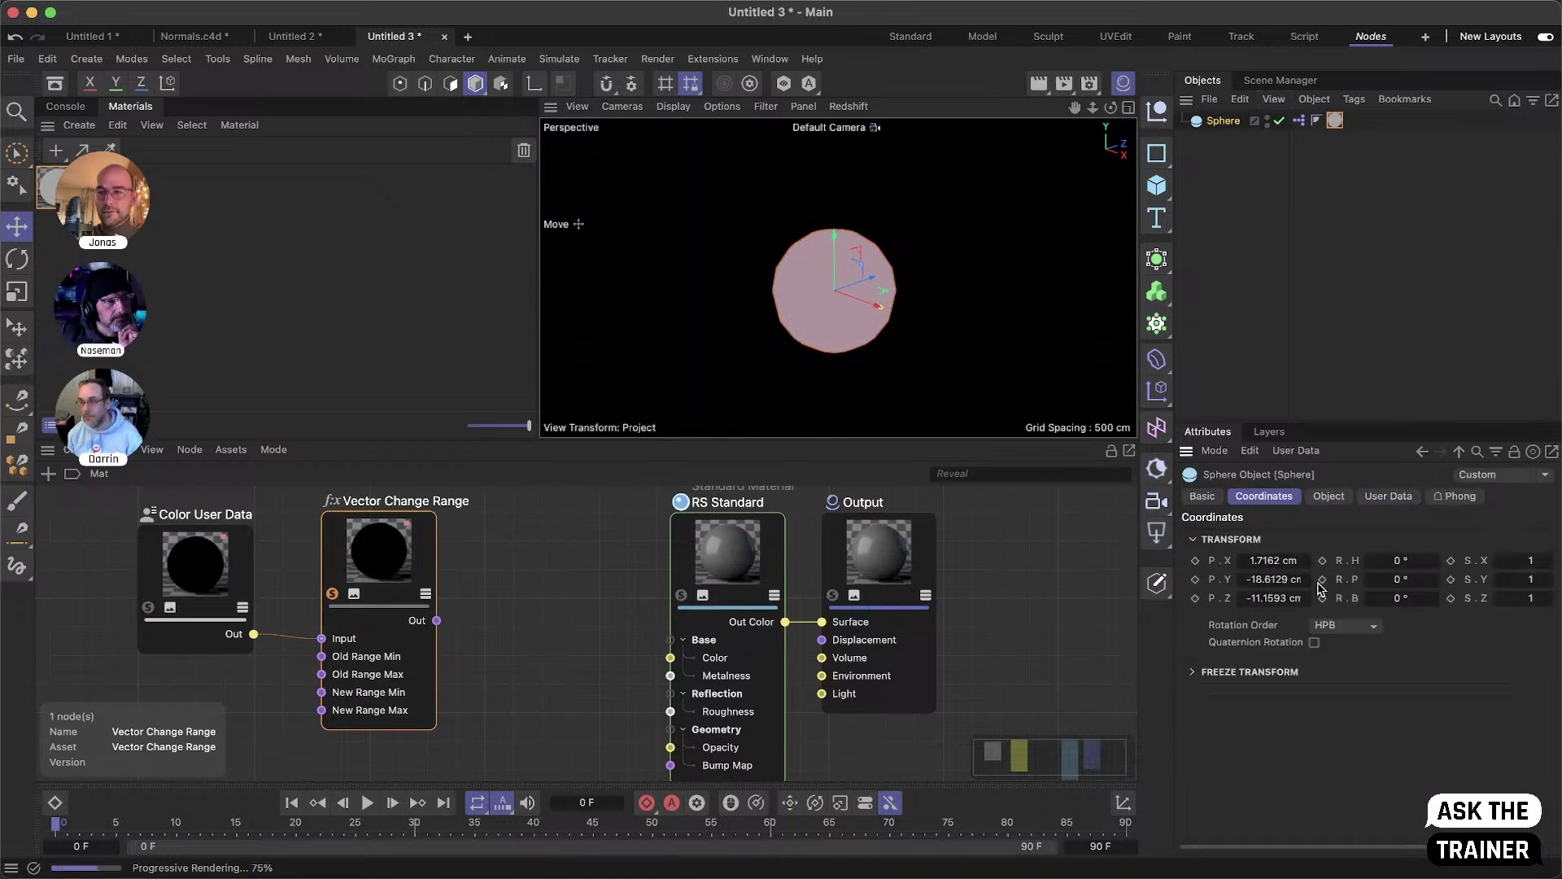
pyautogui.keyDown('shift'); pyautogui.rightClick(1278, 572); pyautogui.keyUp('shift')
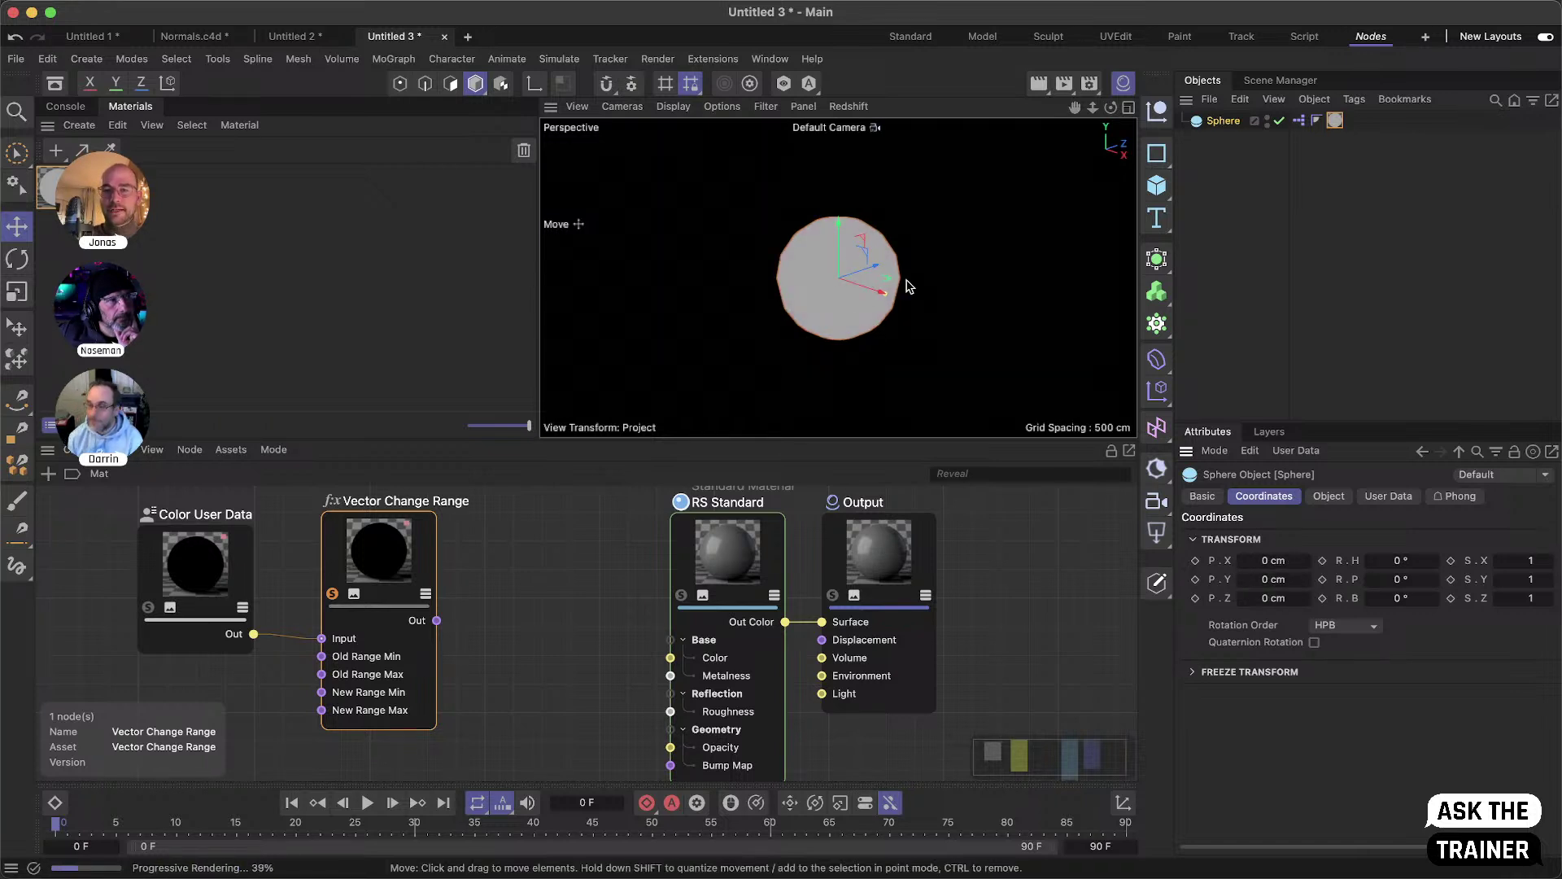
# - Test the remapped colour by moving the sphere freely to about X -35, Y -21, Z -18 cm
pyautogui.moveTo(863, 285)
pyautogui.mouseDown()
pyautogui.moveTo(978, 340)
pyautogui.moveTo(760, 267)
pyautogui.moveTo(847, 298)
pyautogui.mouseUp()
pyautogui.moveTo(896, 251); pyautogui.dragTo(855, 281)
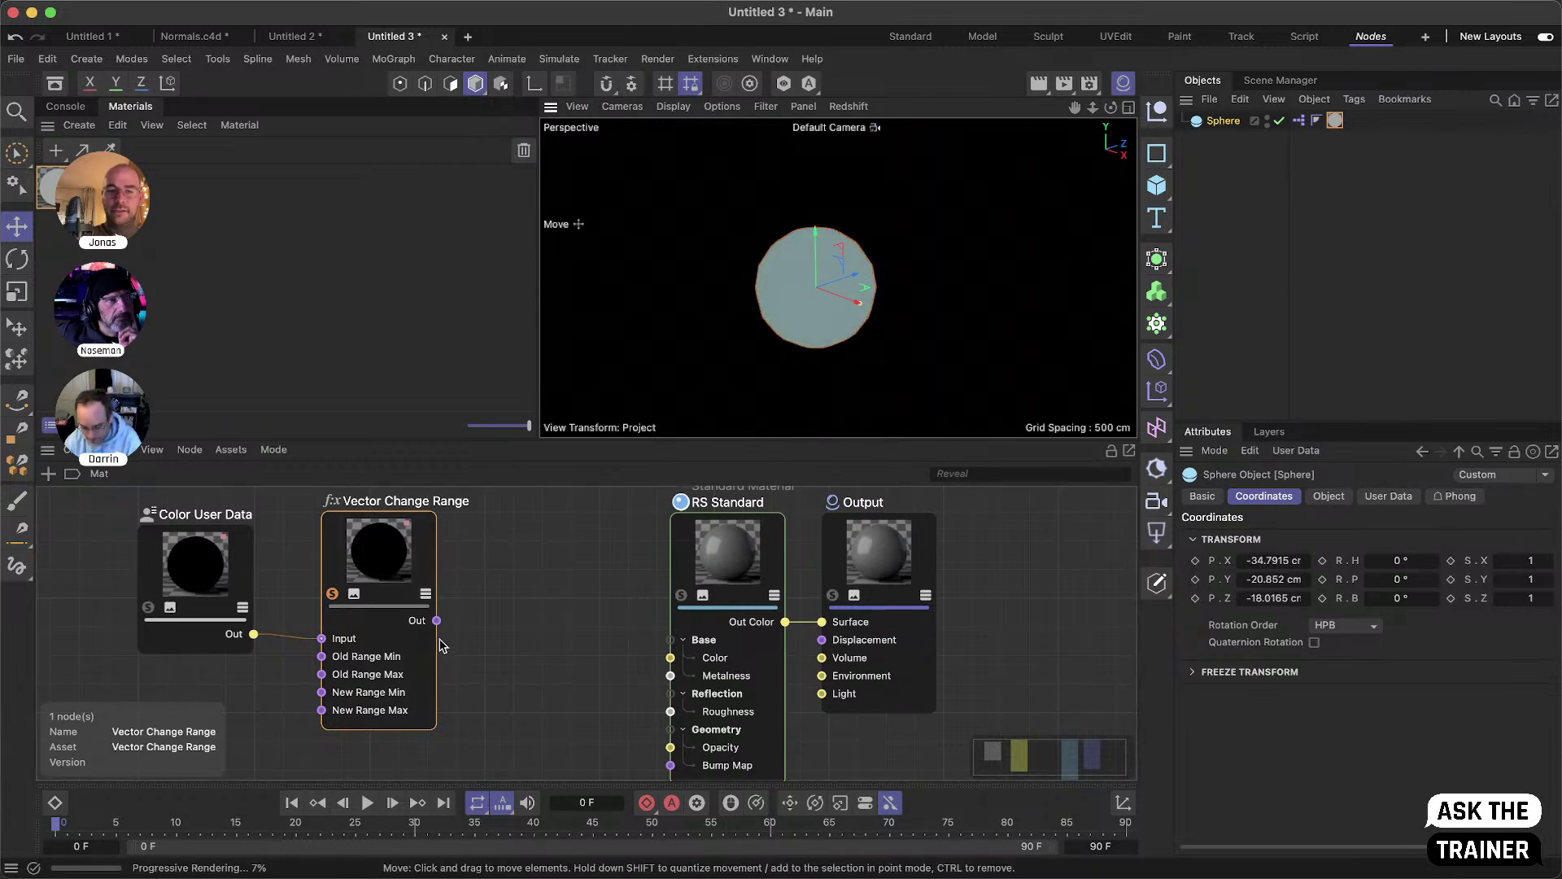
pyautogui.scroll(-2, 562, 655)
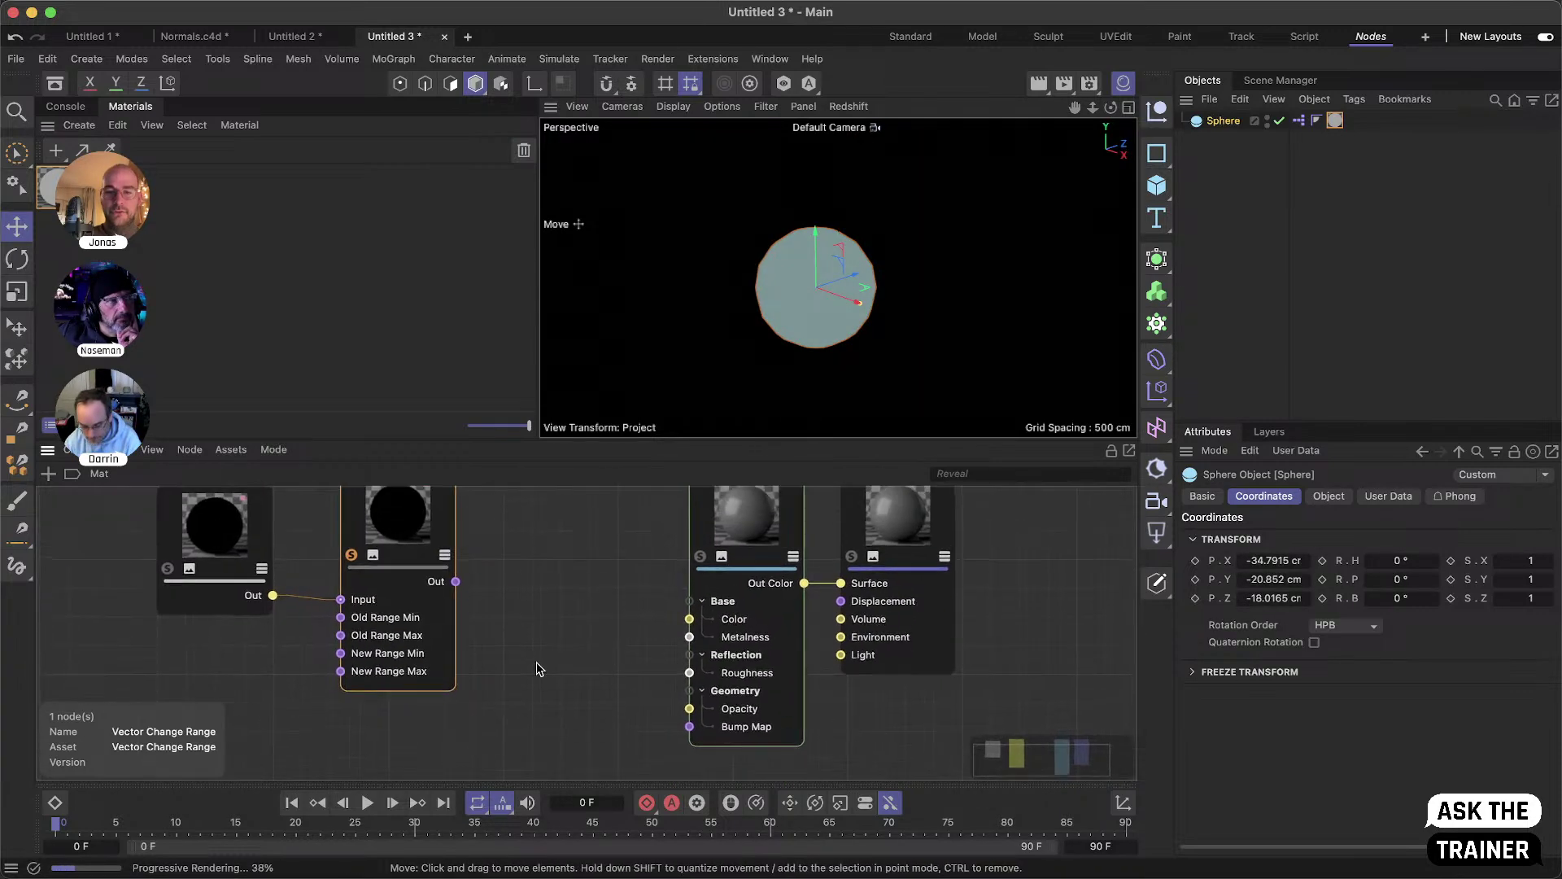
# - Expose the Emission Color port on the Standard Material and connect the Vector Change Range node's output to it
pyautogui.click(724, 593)
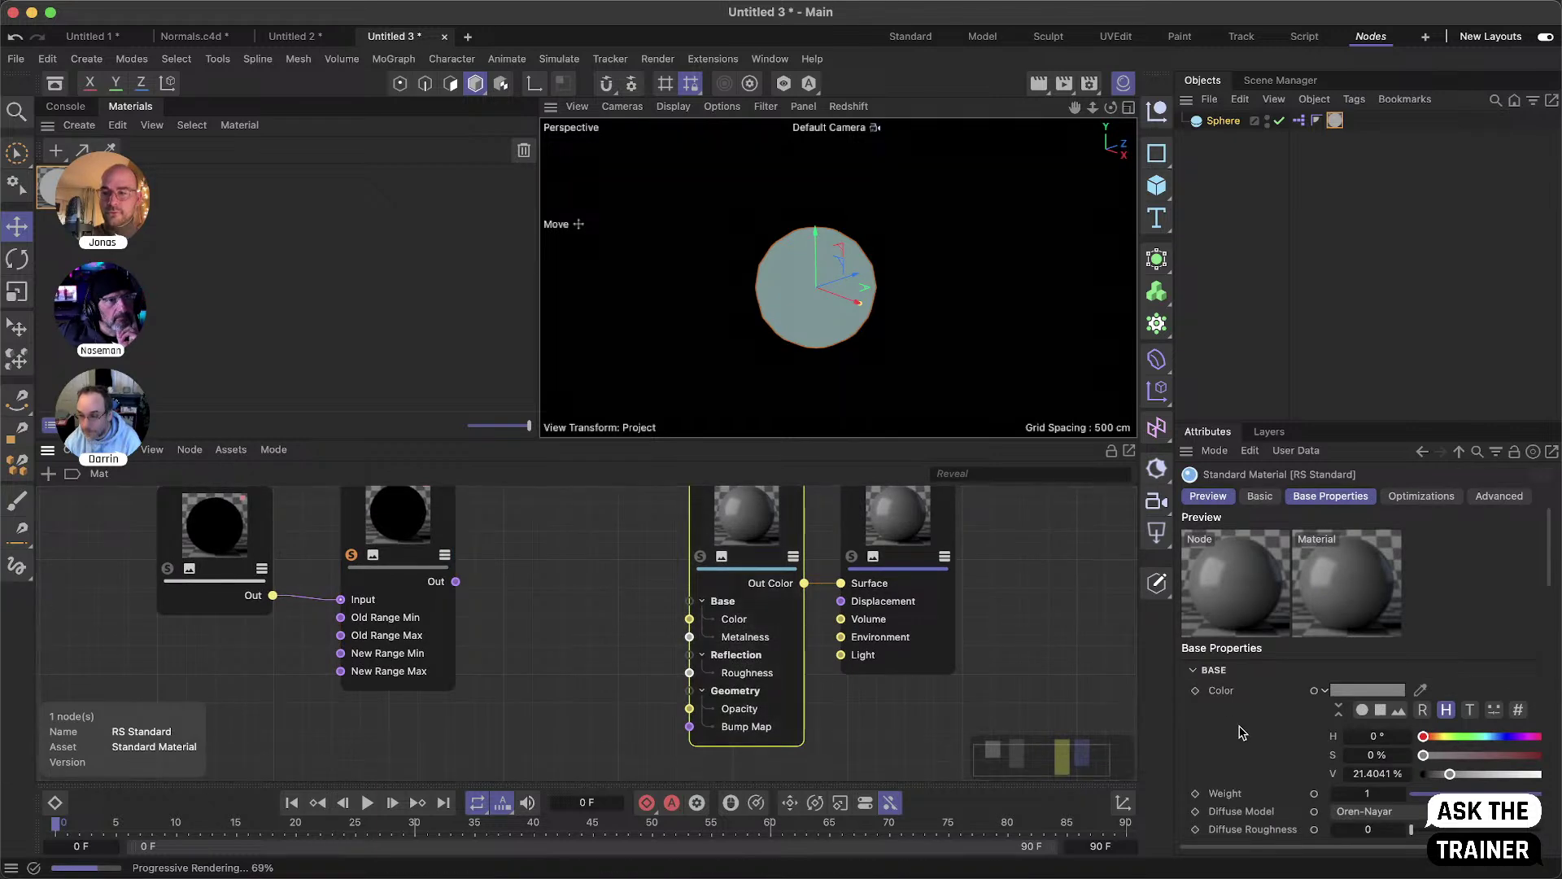
pyautogui.scroll(-5, 1242, 732)
pyautogui.scroll(-10, 1236, 725)
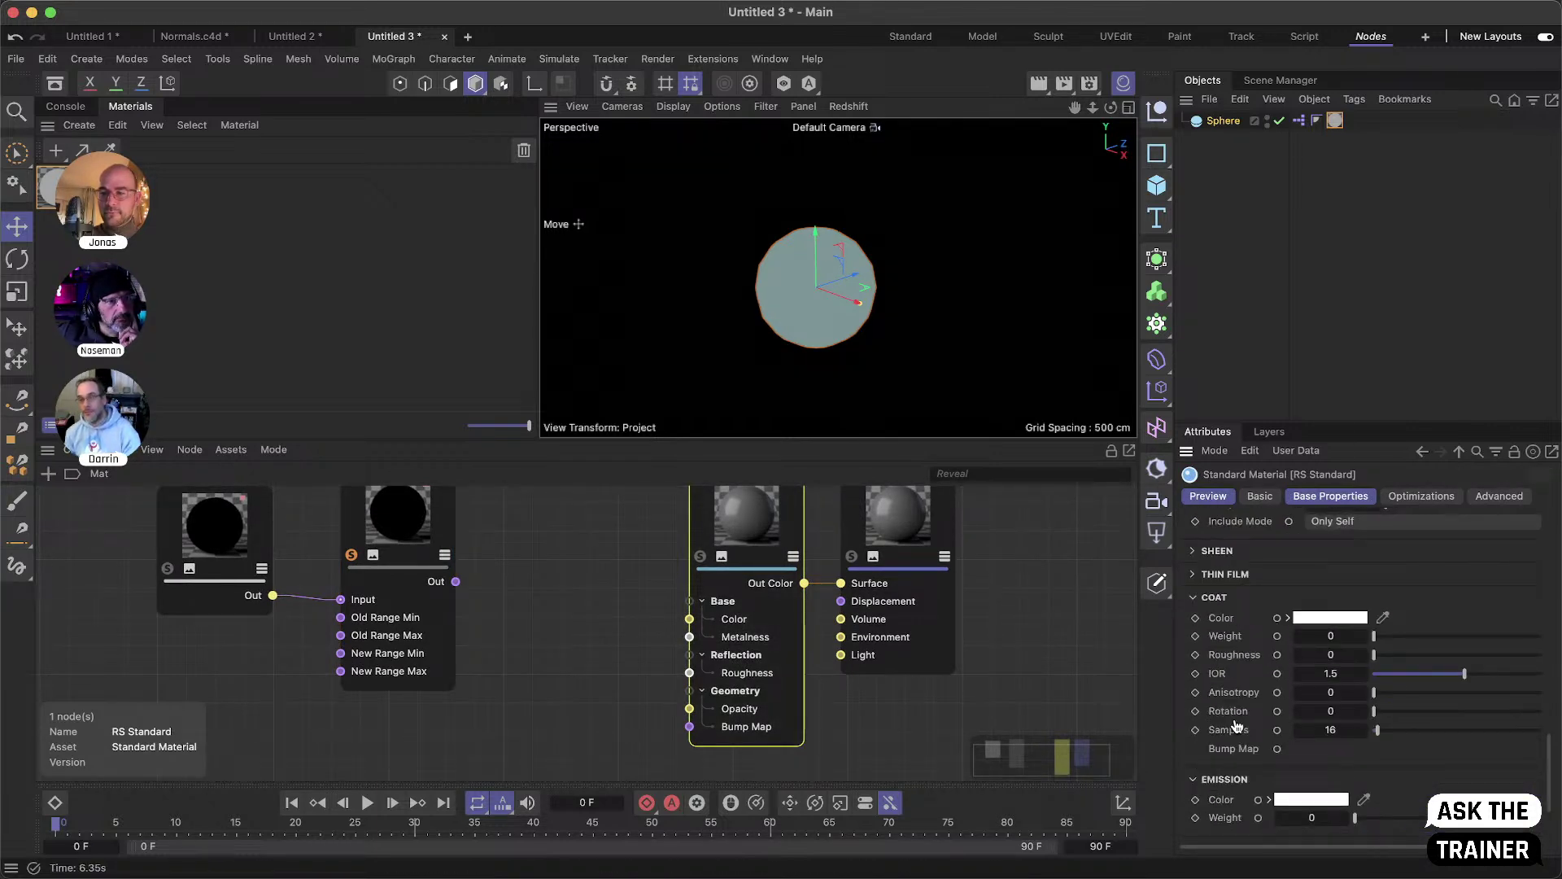
pyautogui.scroll(-3, 1237, 725)
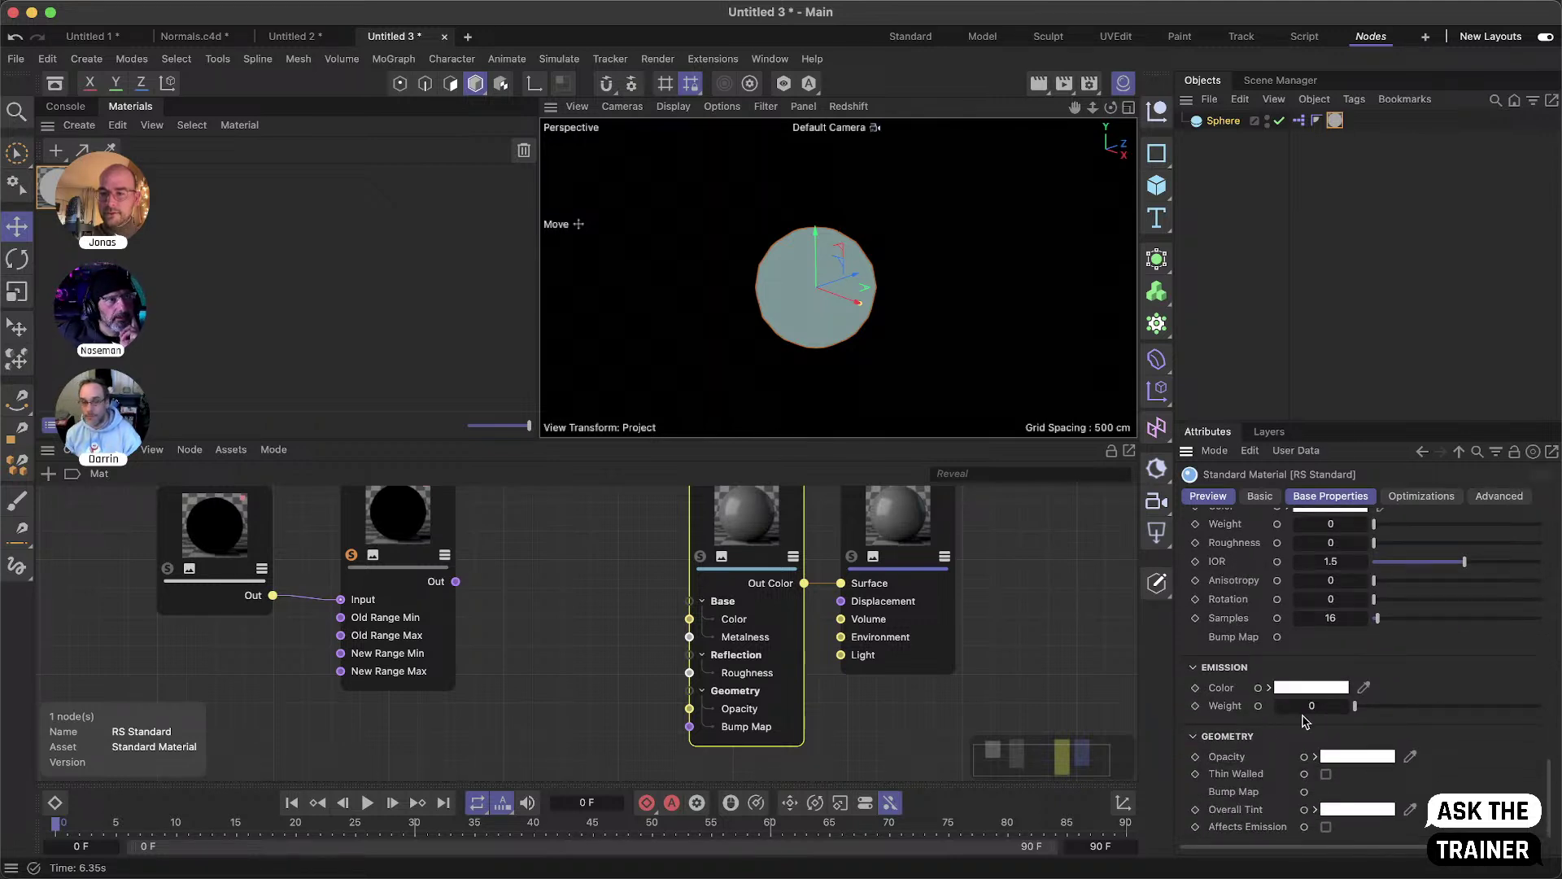
pyautogui.click(1259, 688)
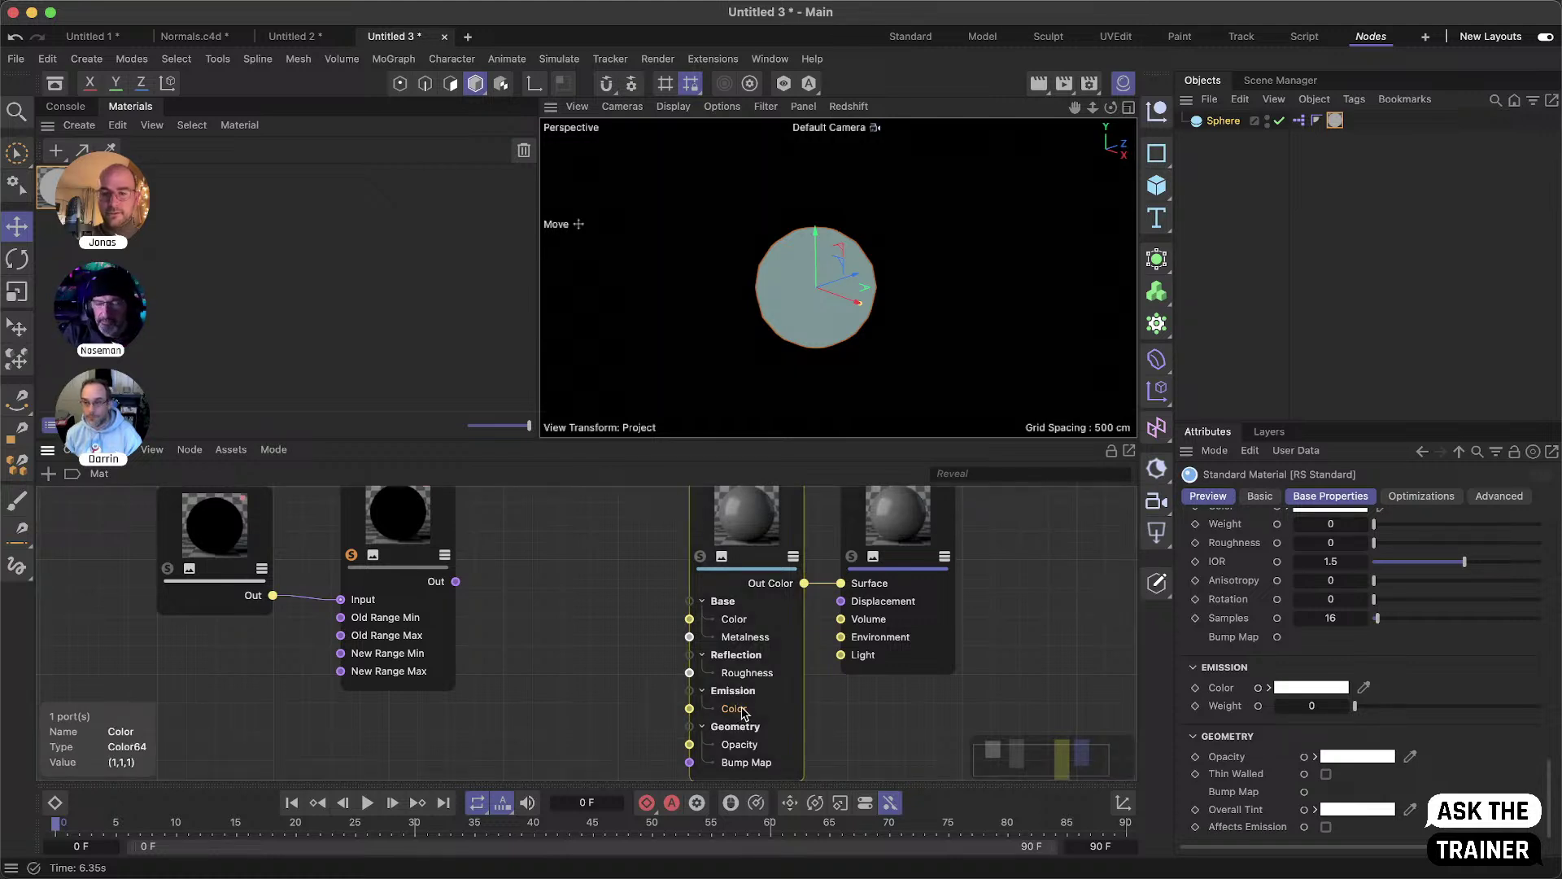
pyautogui.moveTo(456, 581); pyautogui.dragTo(698, 716)
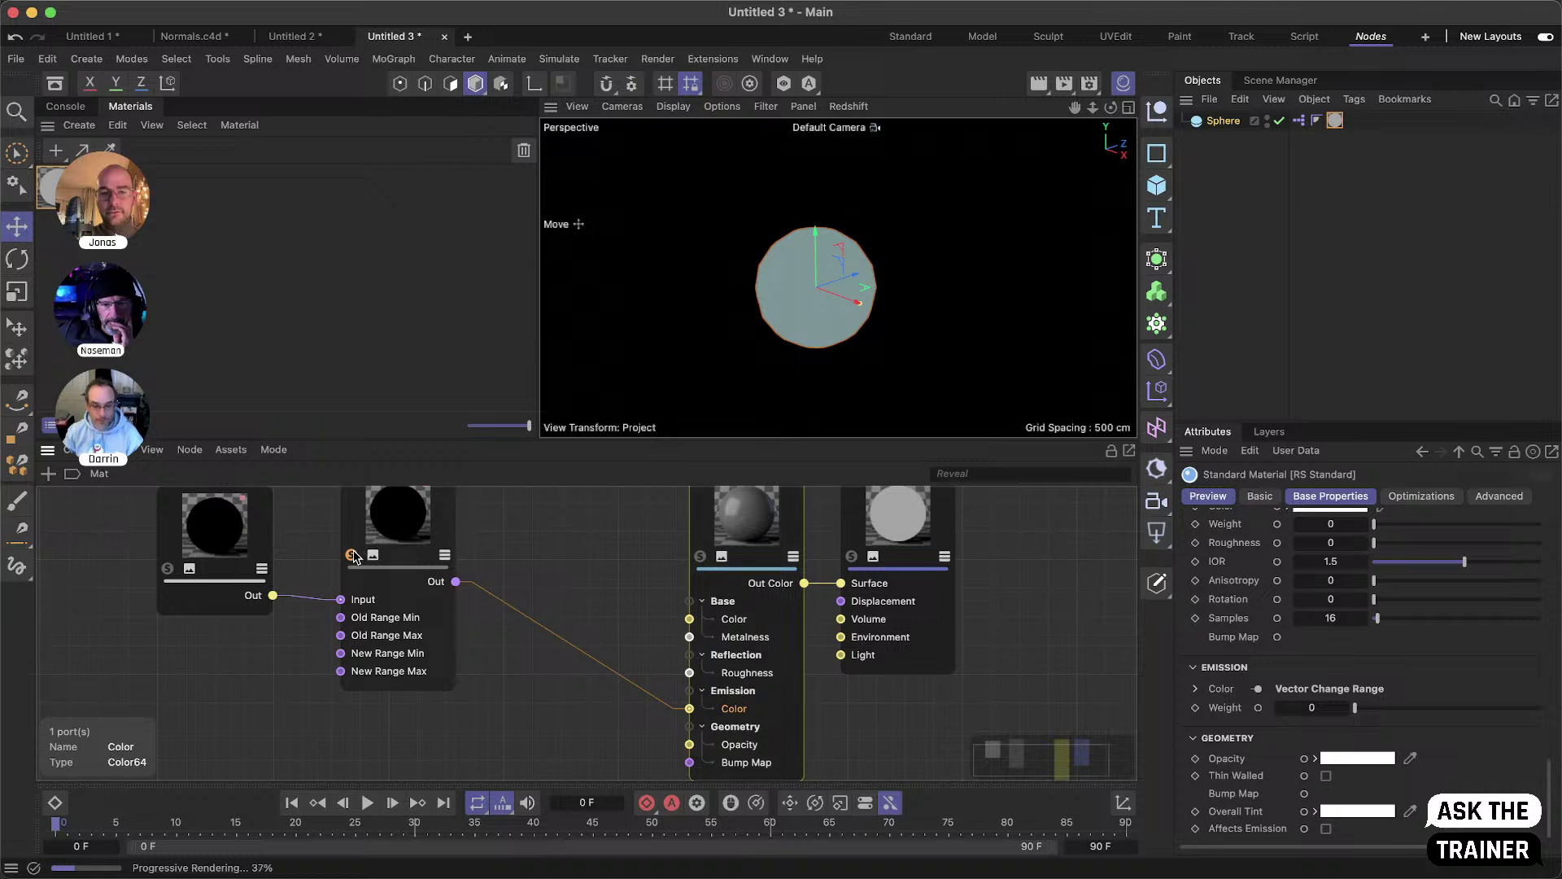
# - Turn off solo on the Vector Change Range node and set the Standard Material's Emission Weight to 1
pyautogui.click(1324, 711)
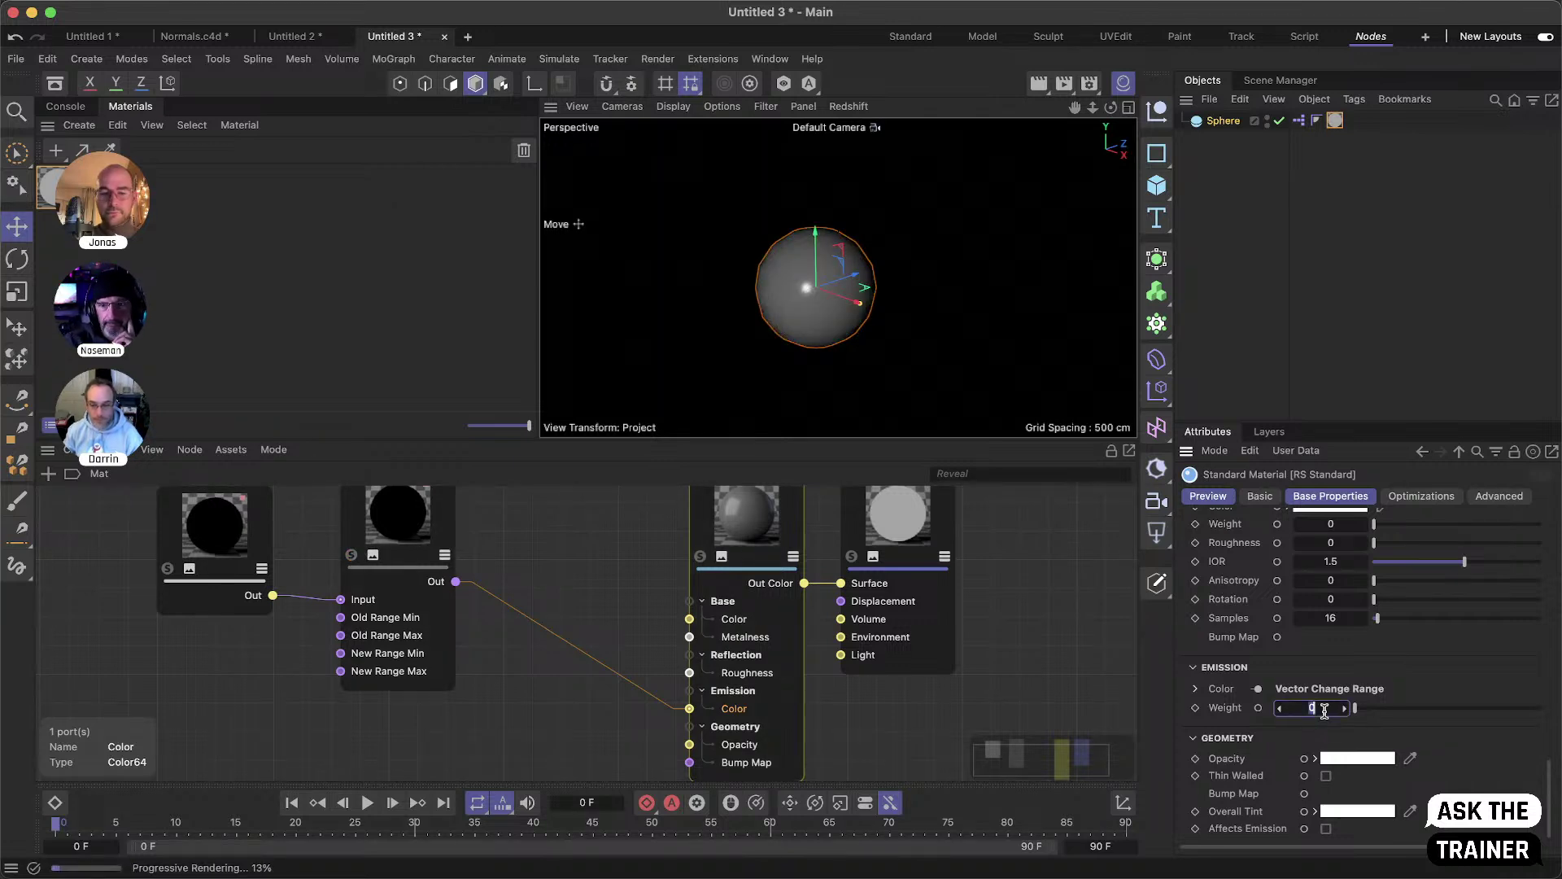
pyautogui.write('1')
pyautogui.press('Return')
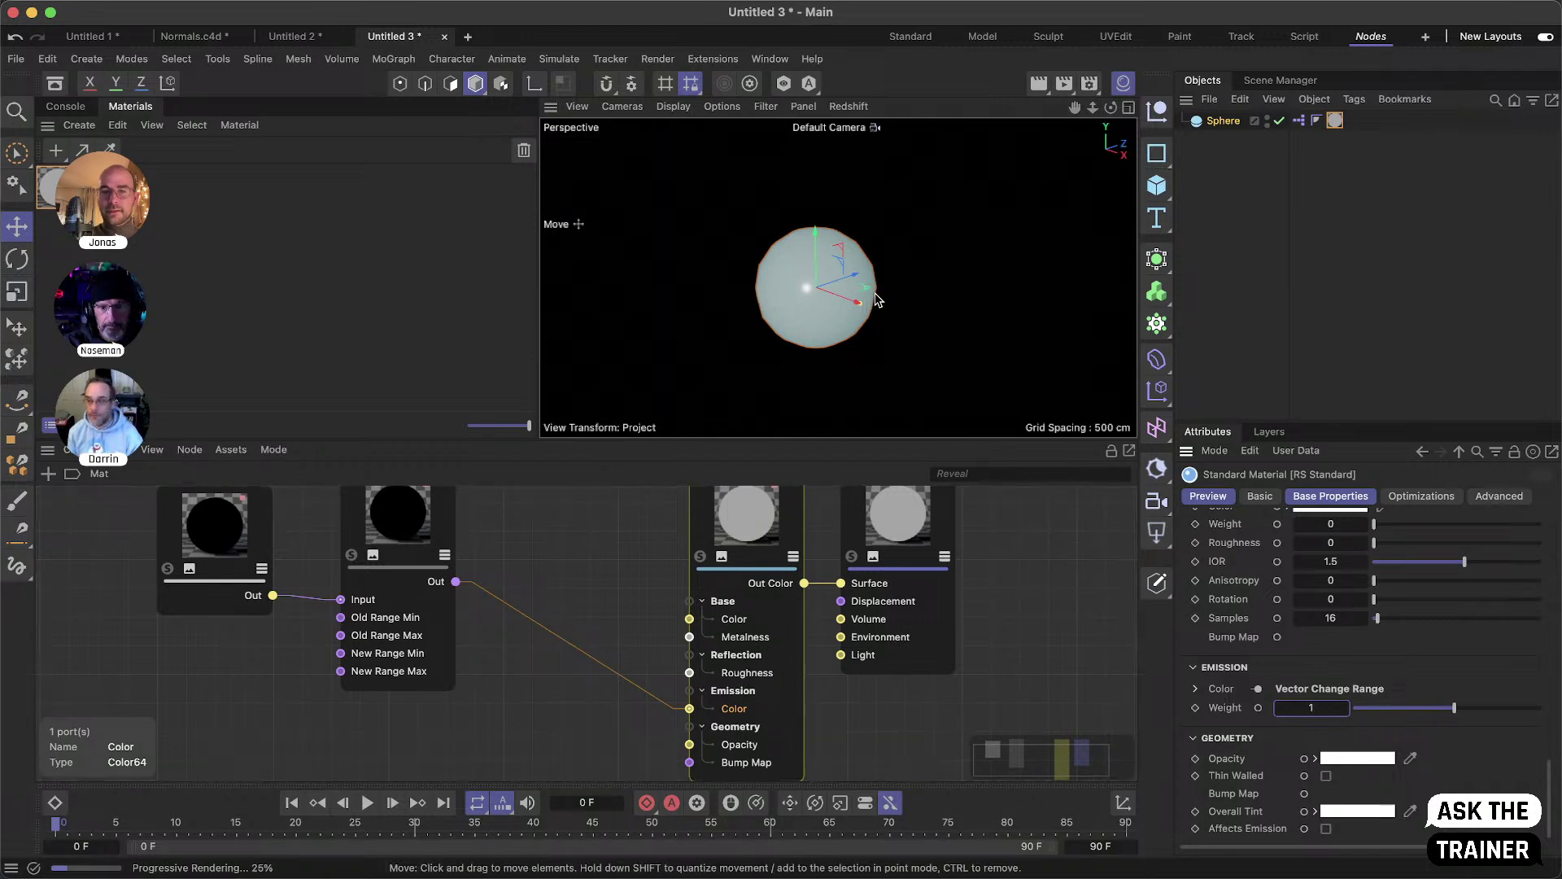
# - Test the position-driven emission colour by moving the sphere freely in the viewport, and show the sphere's User Data
pyautogui.moveTo(890, 286); pyautogui.dragTo(871, 324)
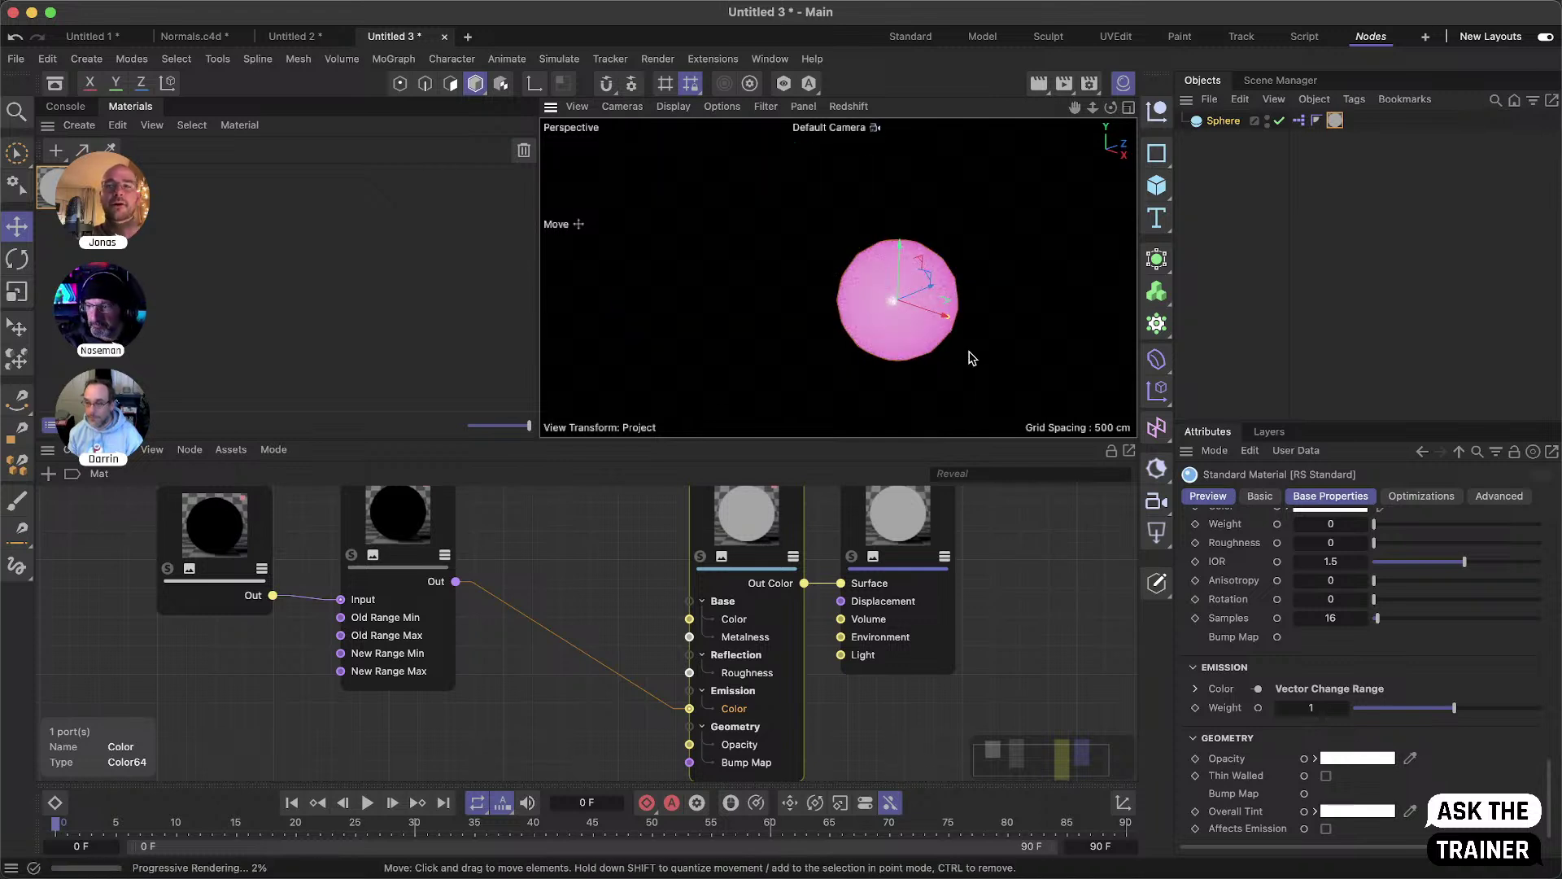
pyautogui.click(1223, 120)
pyautogui.click(1388, 495)
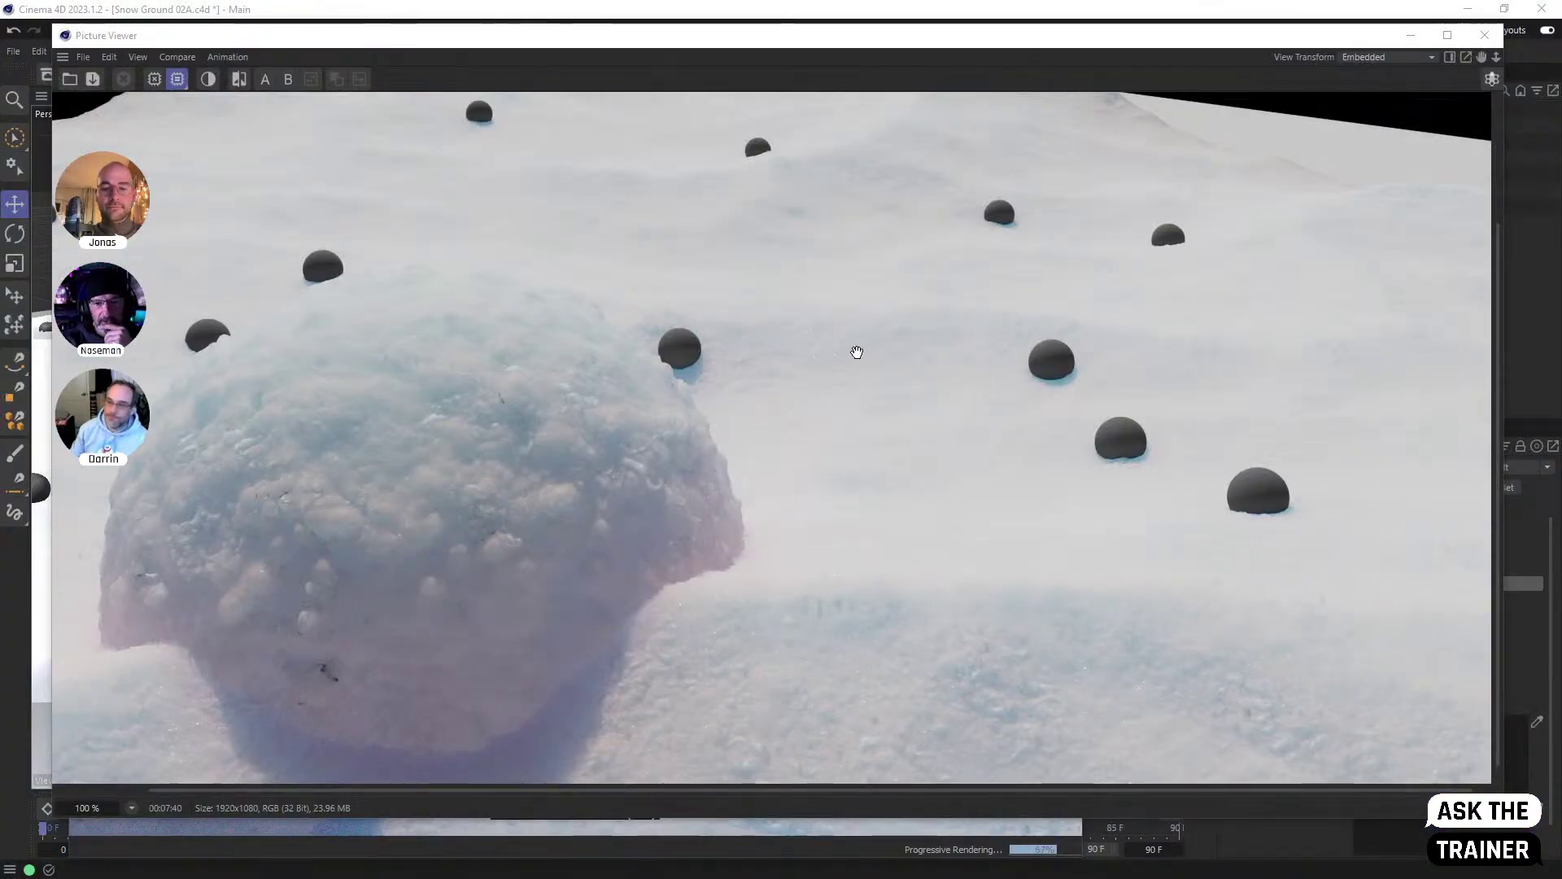
# - Examine the rendered snow ground and the displaced snow sphere in the Picture Viewer
pyautogui.moveTo(878, 396); pyautogui.dragTo(816, 304)
pyautogui.moveTo(841, 345); pyautogui.dragTo(829, 328)
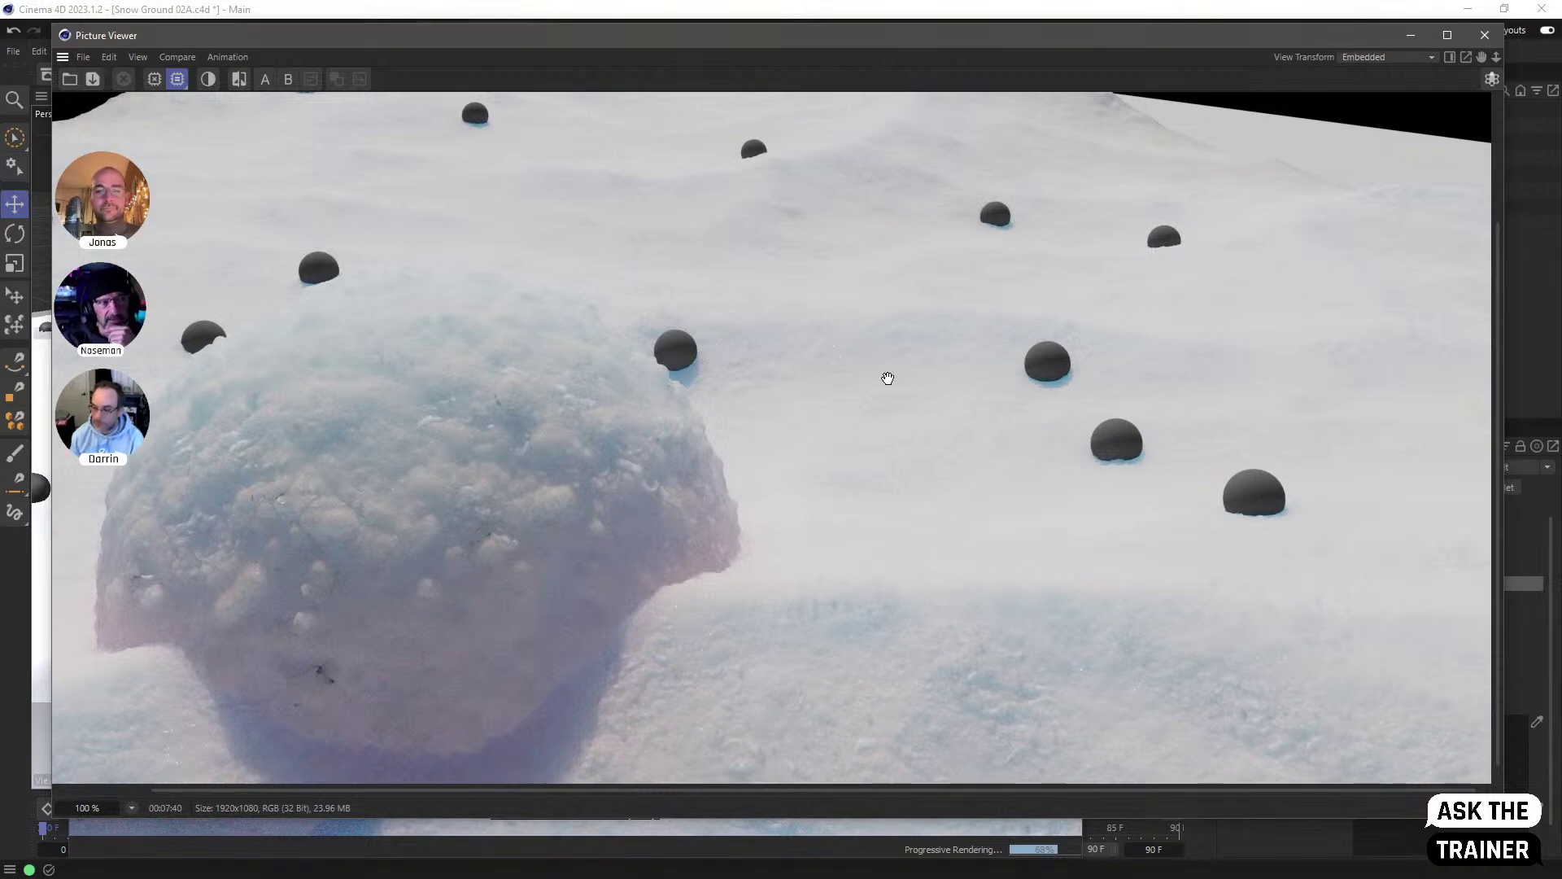
pyautogui.moveTo(902, 372); pyautogui.dragTo(908, 367)
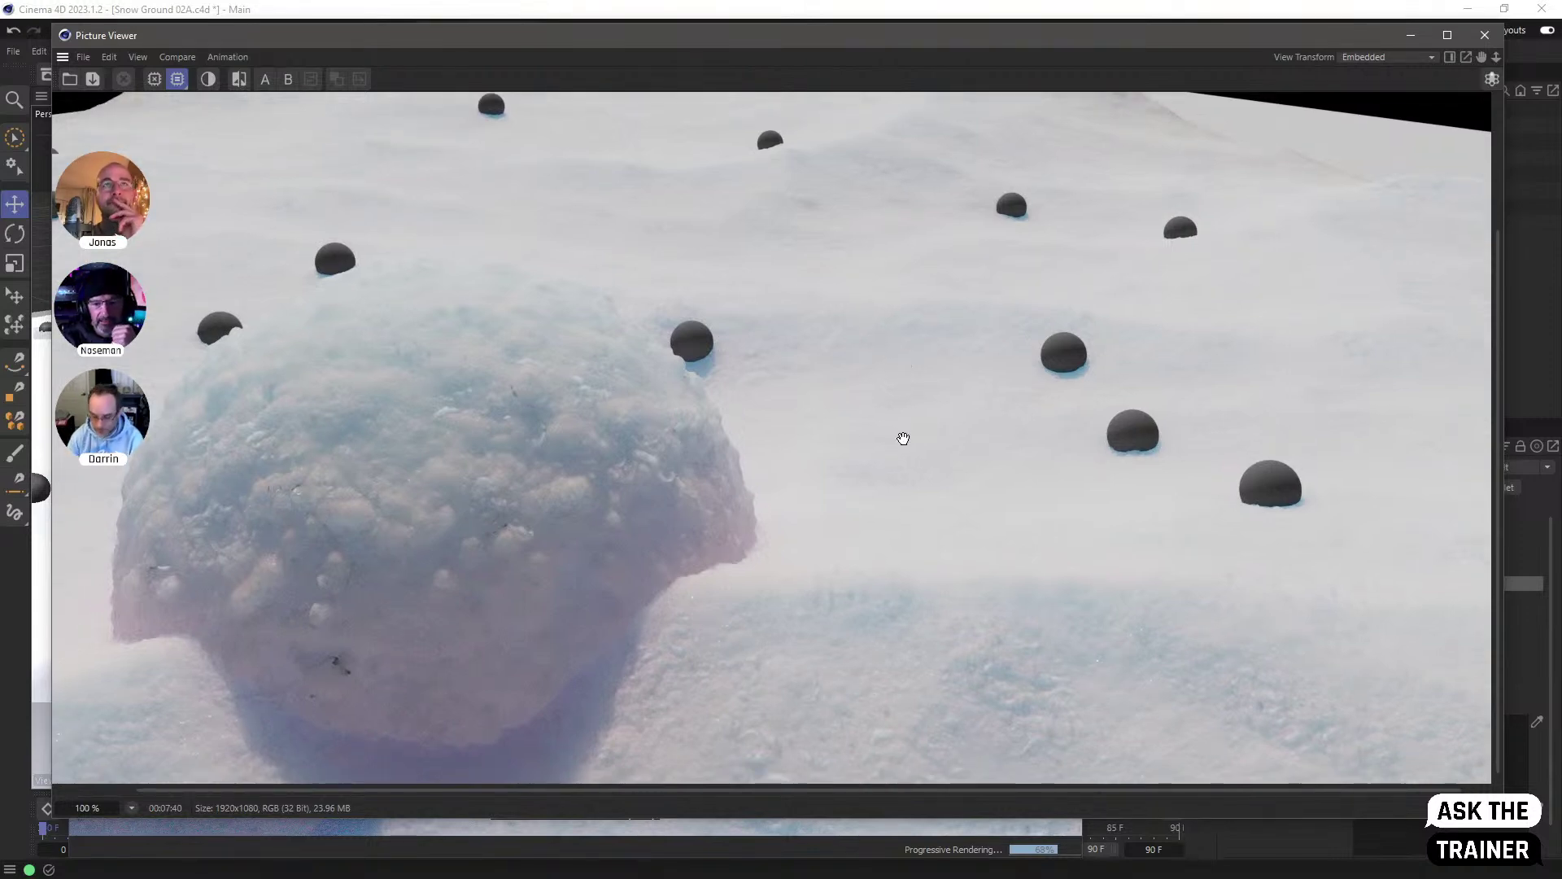
pyautogui.moveTo(956, 530); pyautogui.dragTo(948, 519)
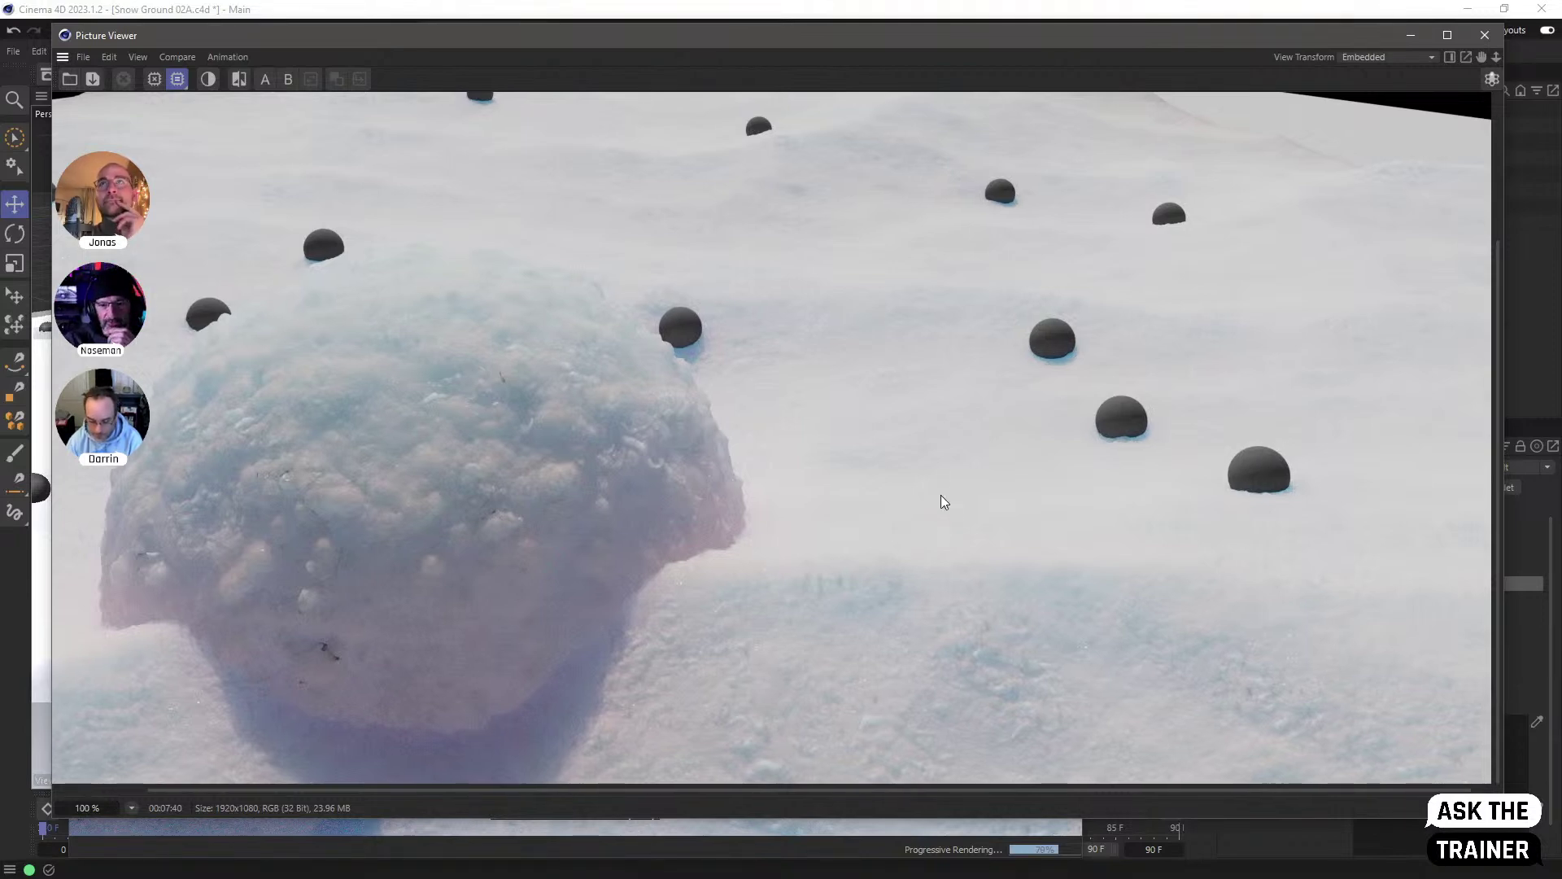
pyautogui.moveTo(907, 527); pyautogui.dragTo(935, 546)
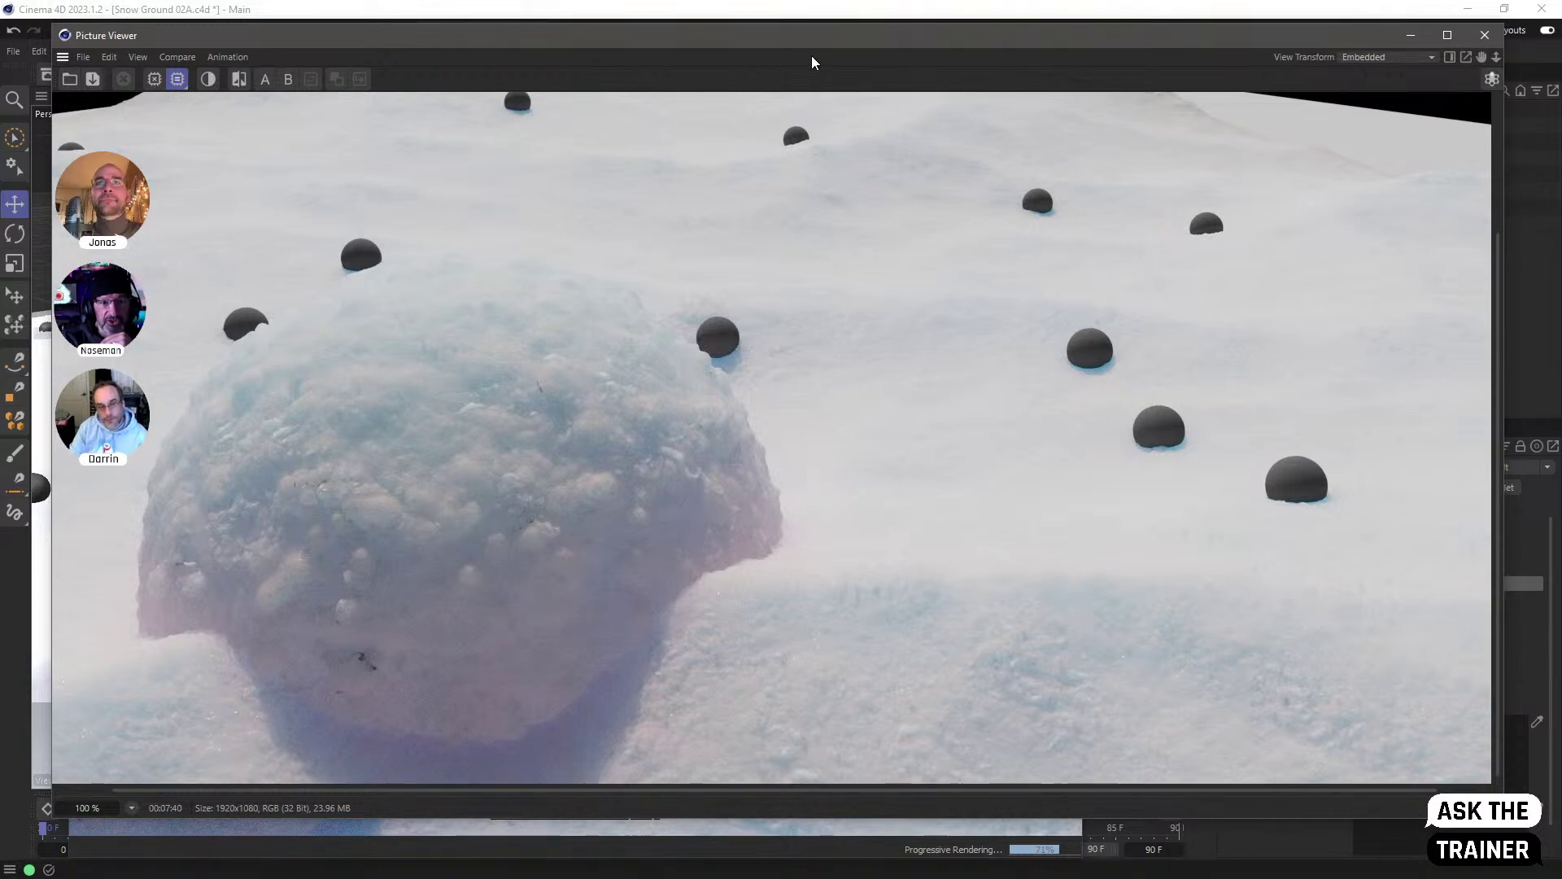
# - Close the Redshift RenderView in the Untitled 3 project, switch to Snowflake 01A.c4d and close the Picture Viewer
pyautogui.moveTo(812, 37); pyautogui.dragTo(1154, 417)
pyautogui.click(235, 31)
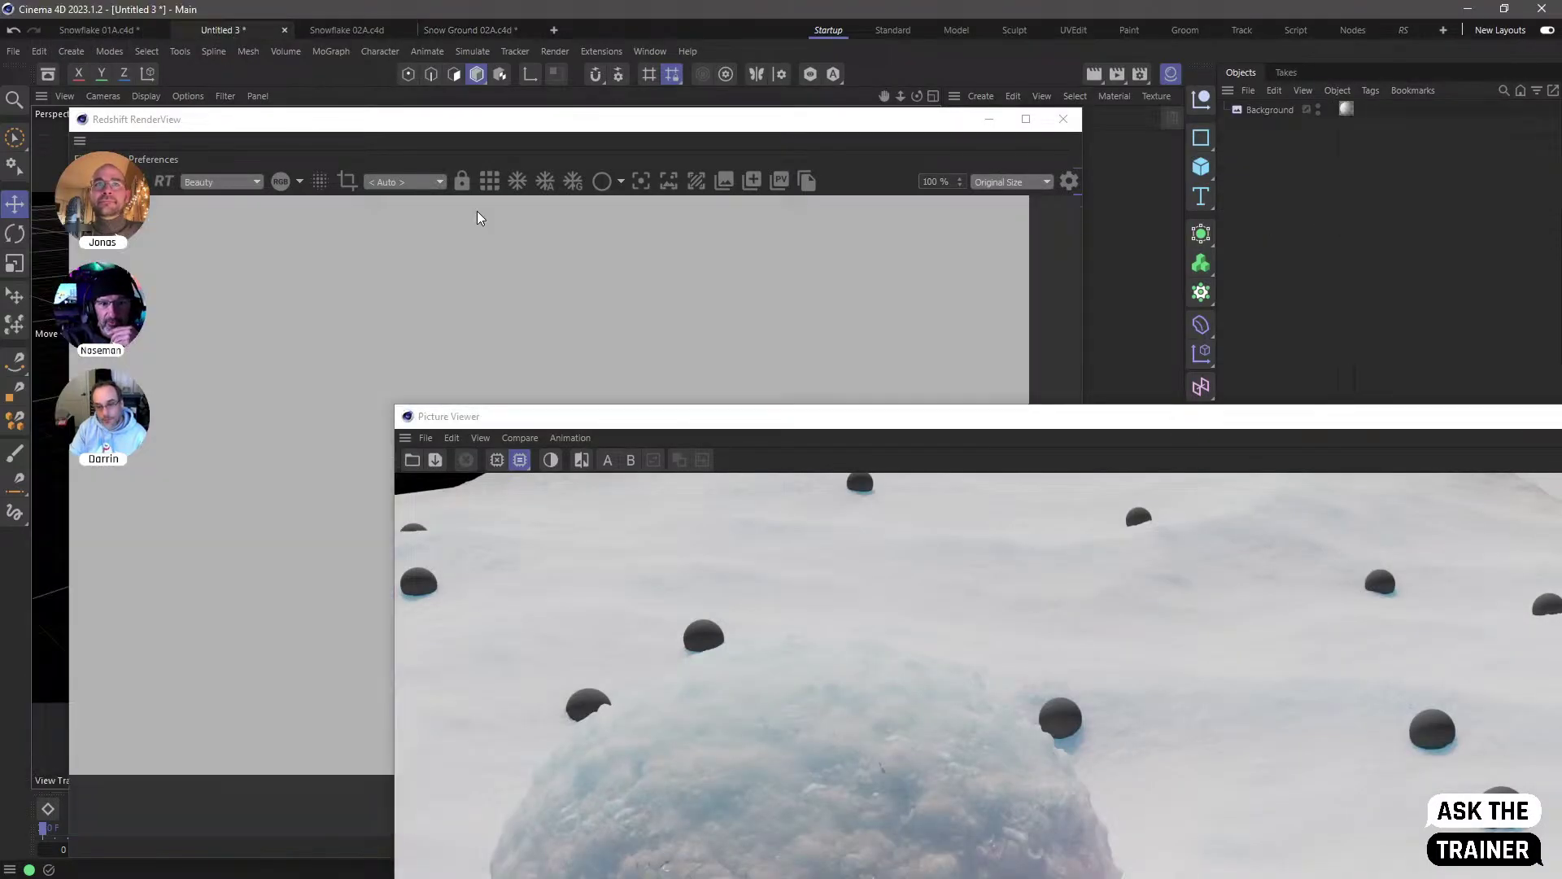
pyautogui.click(1063, 118)
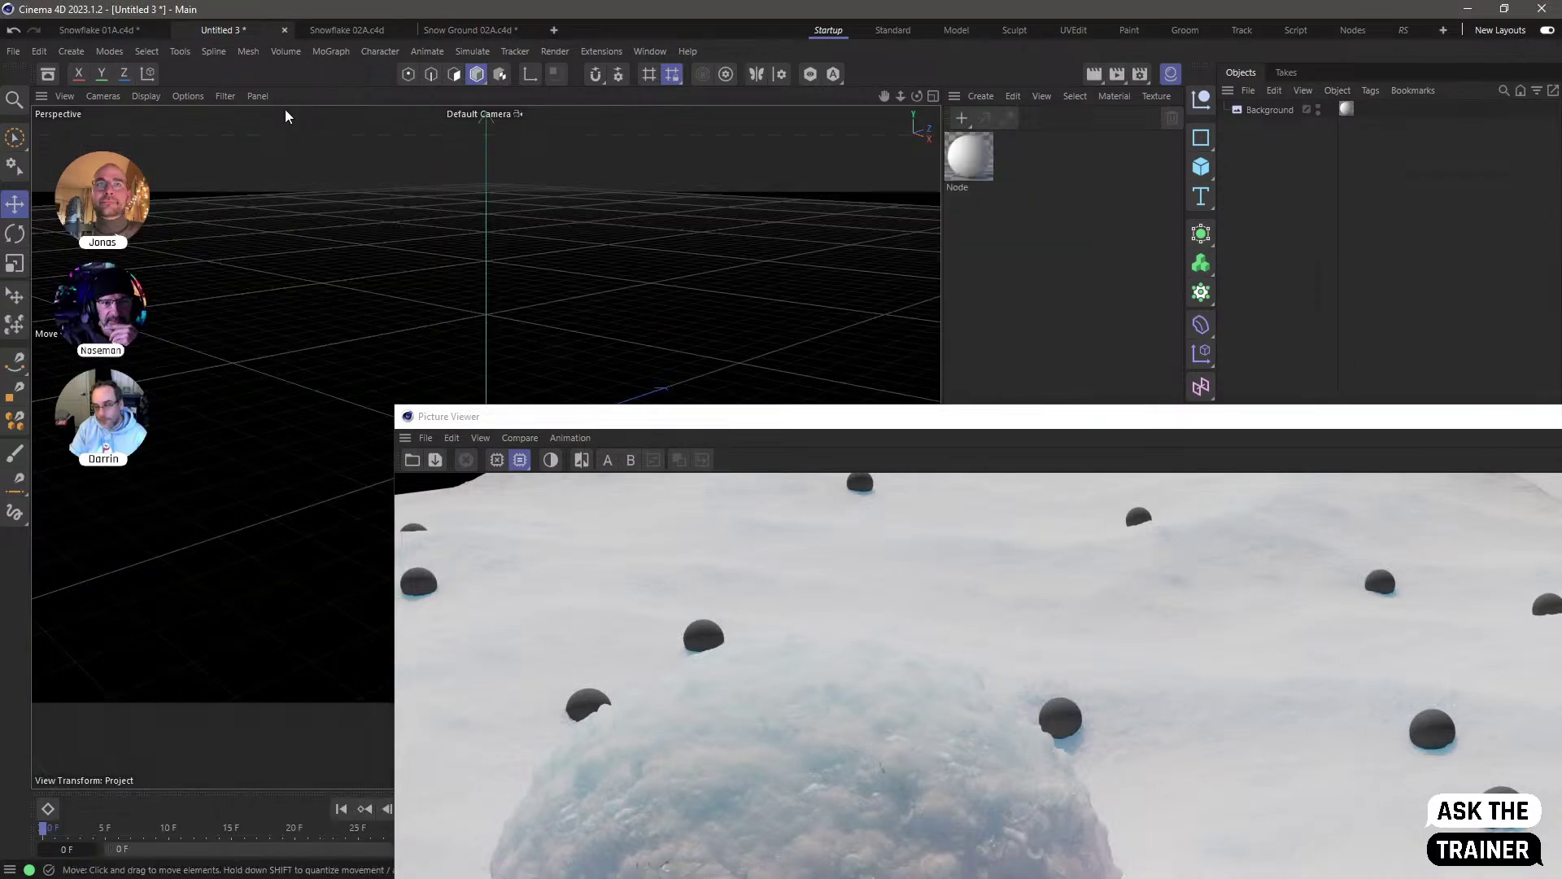
pyautogui.click(140, 34)
pyautogui.moveTo(570, 422); pyautogui.dragTo(185, 288)
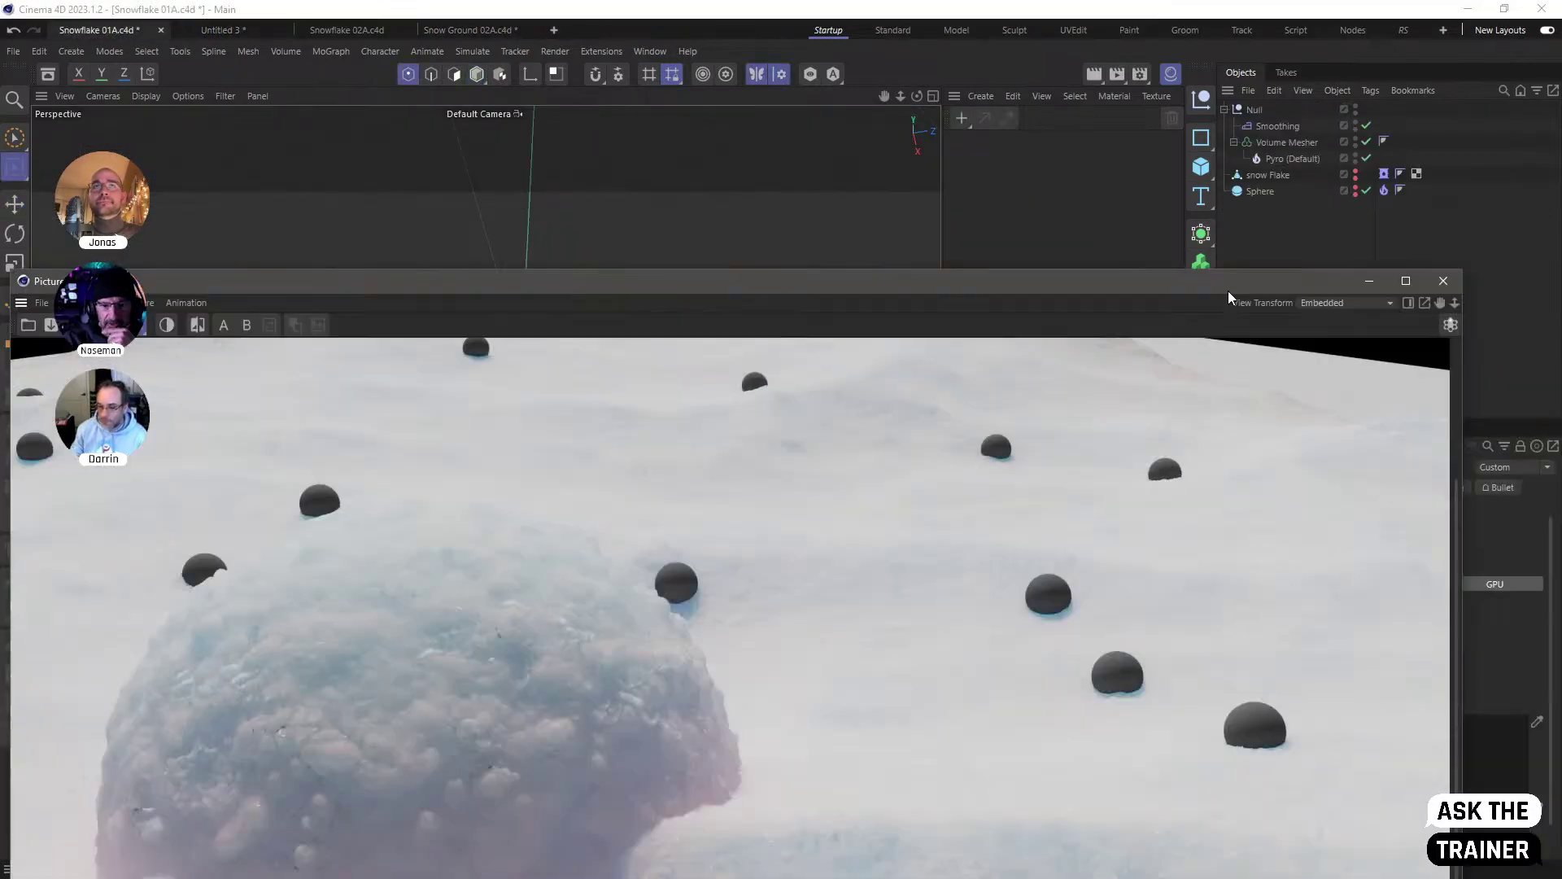
pyautogui.click(1445, 281)
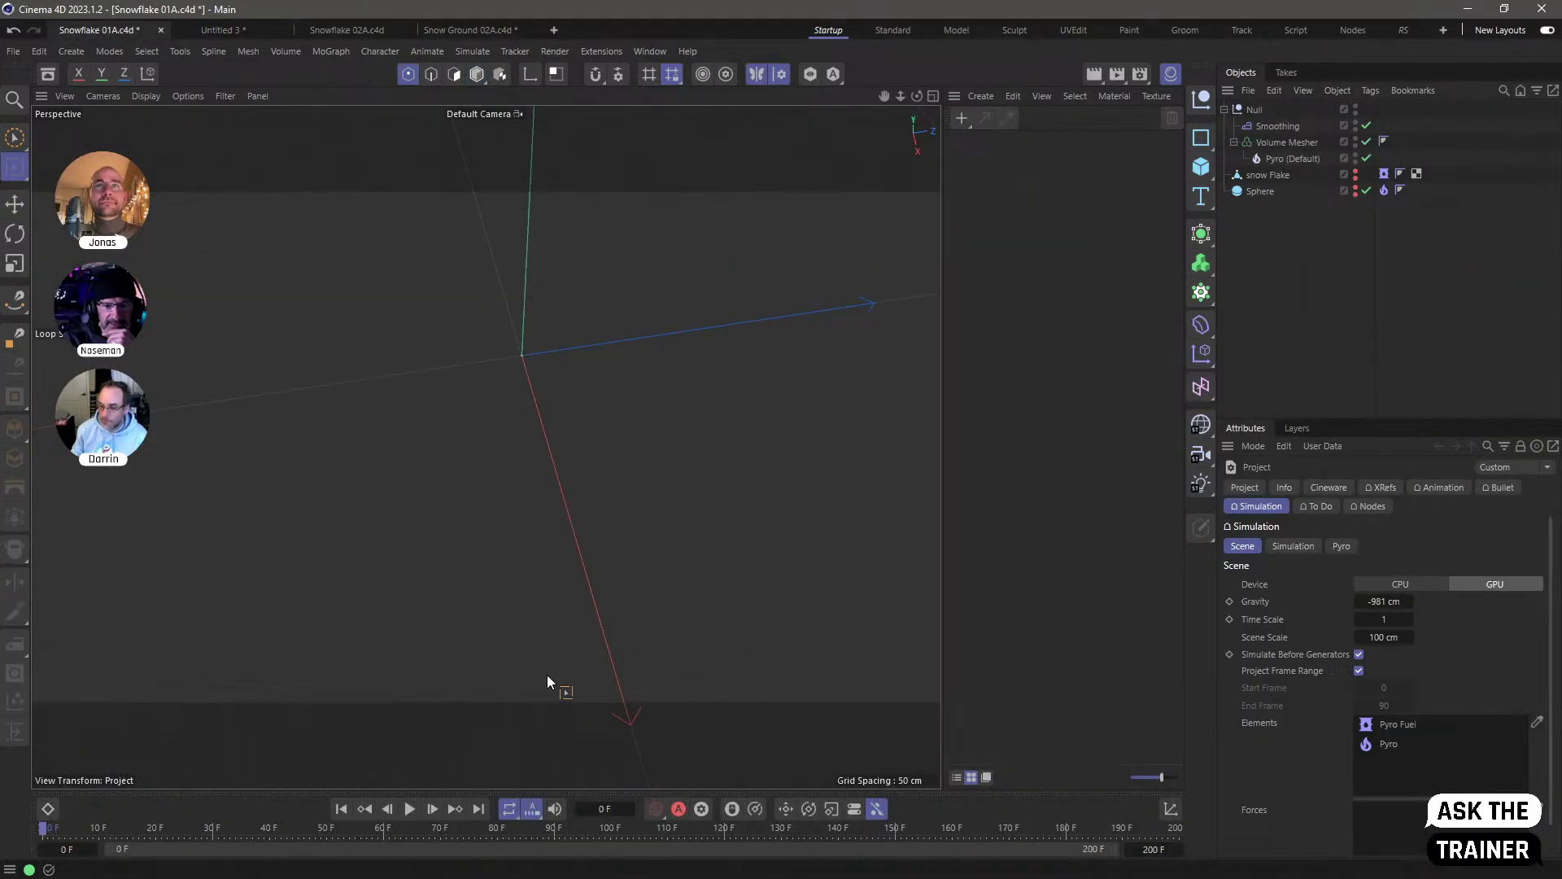
# - Play the meshed Pyro snowflake simulation, dismissing the VRAM warning, and replay its beginning from frame 0
pyautogui.click(411, 809)
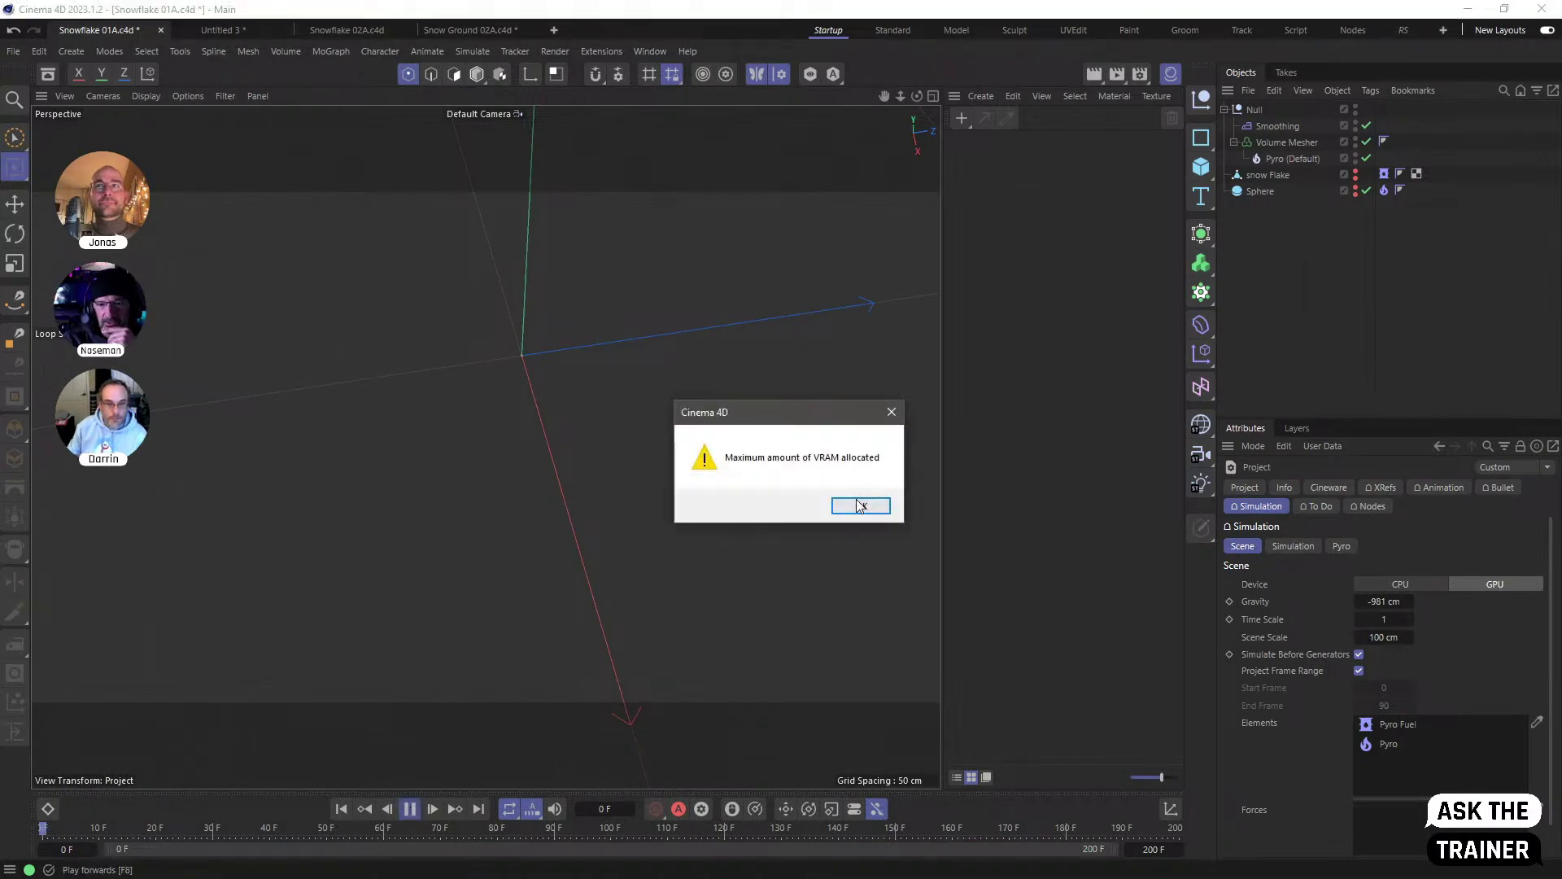
pyautogui.click(861, 505)
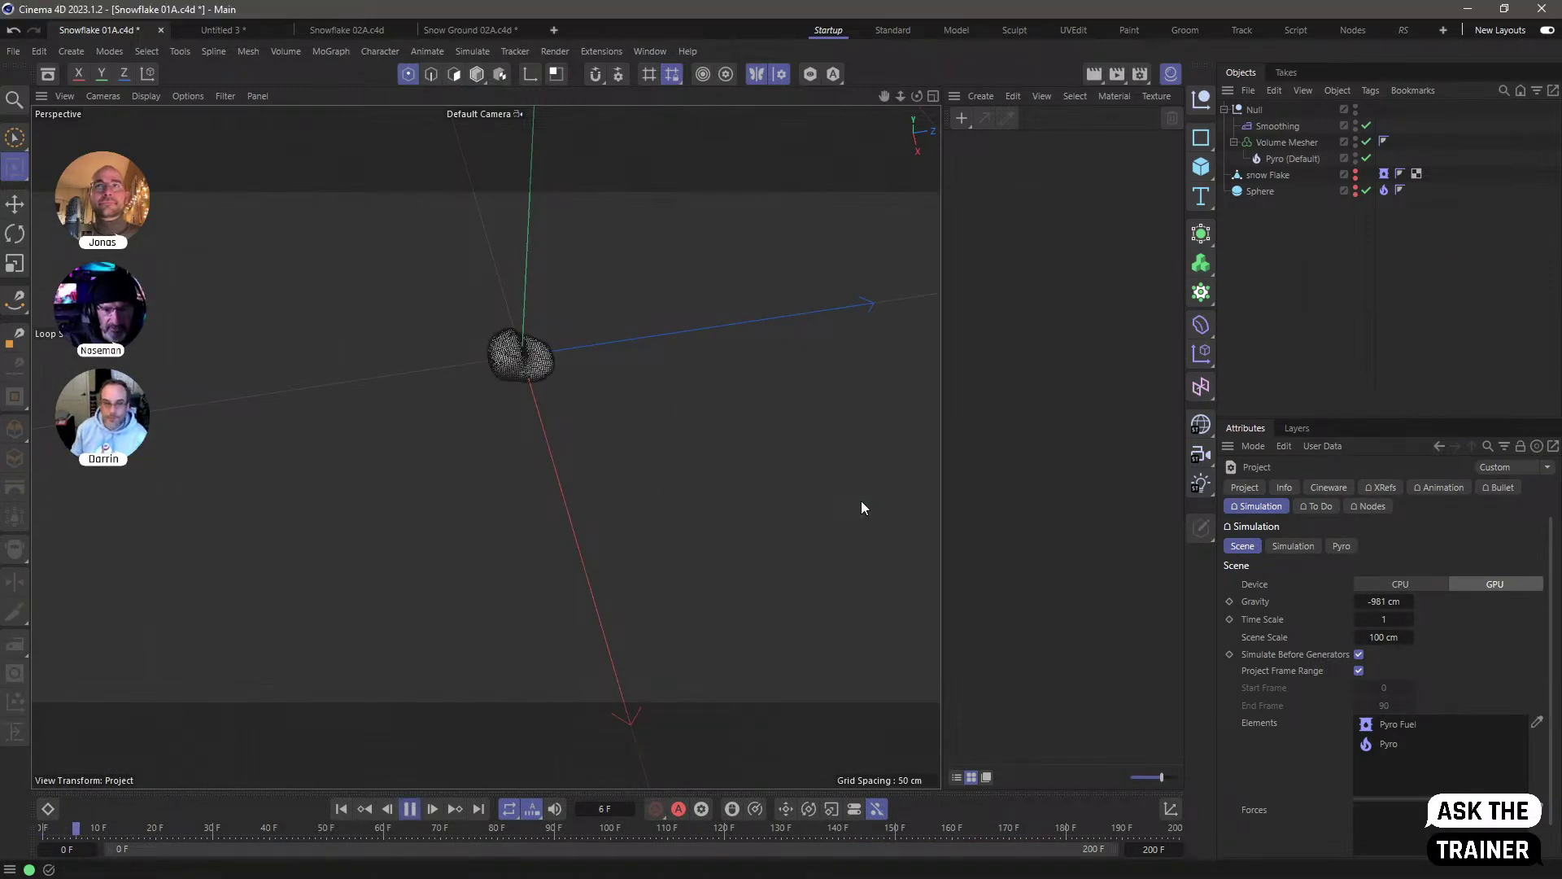
pyautogui.click(342, 809)
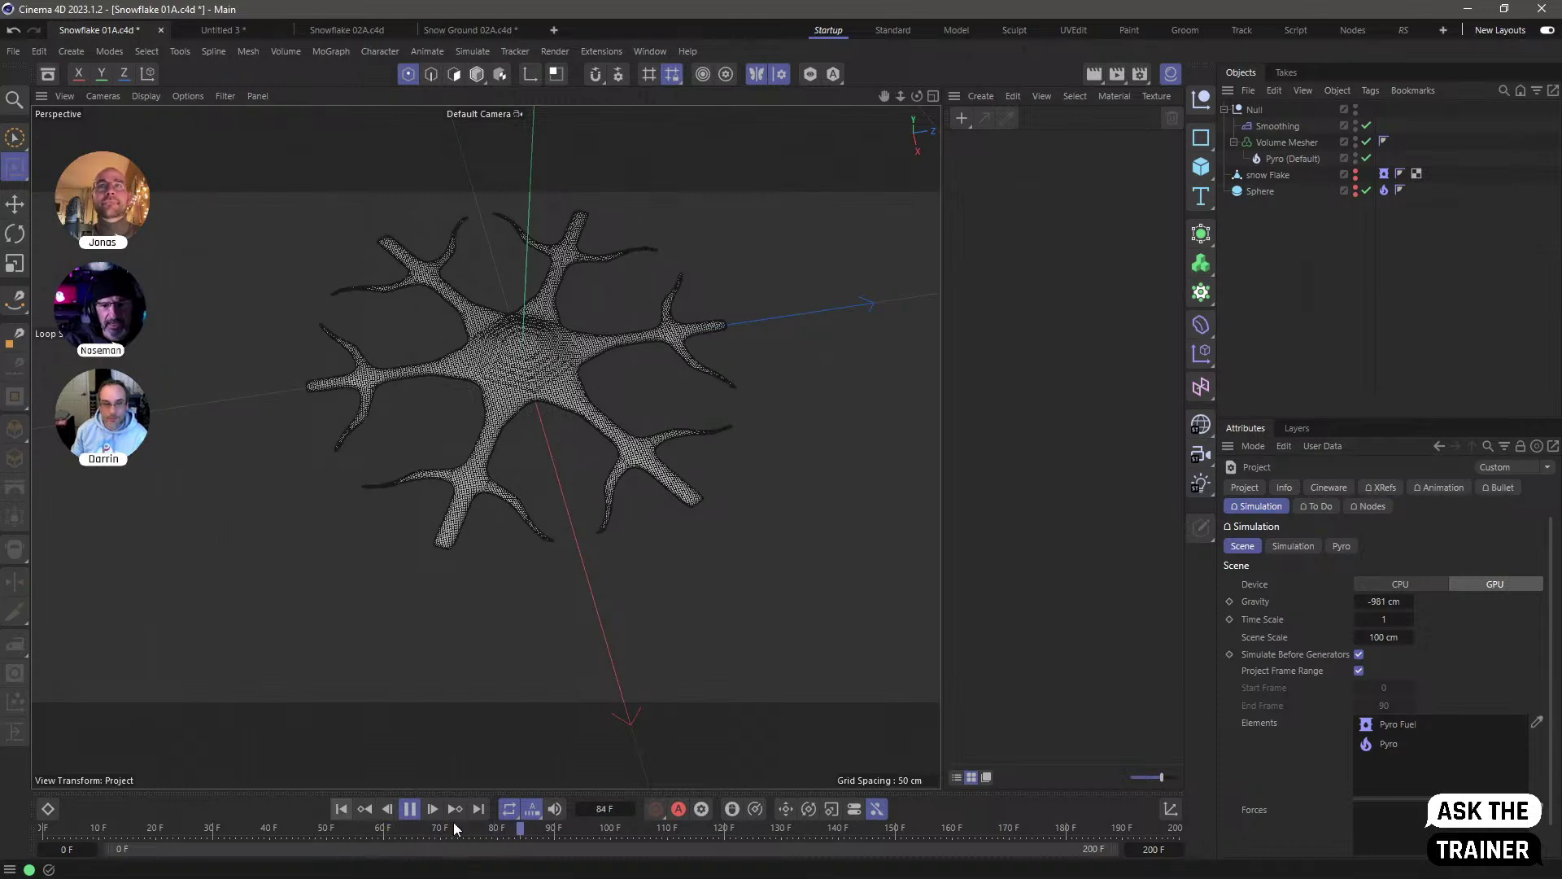
pyautogui.click(410, 808)
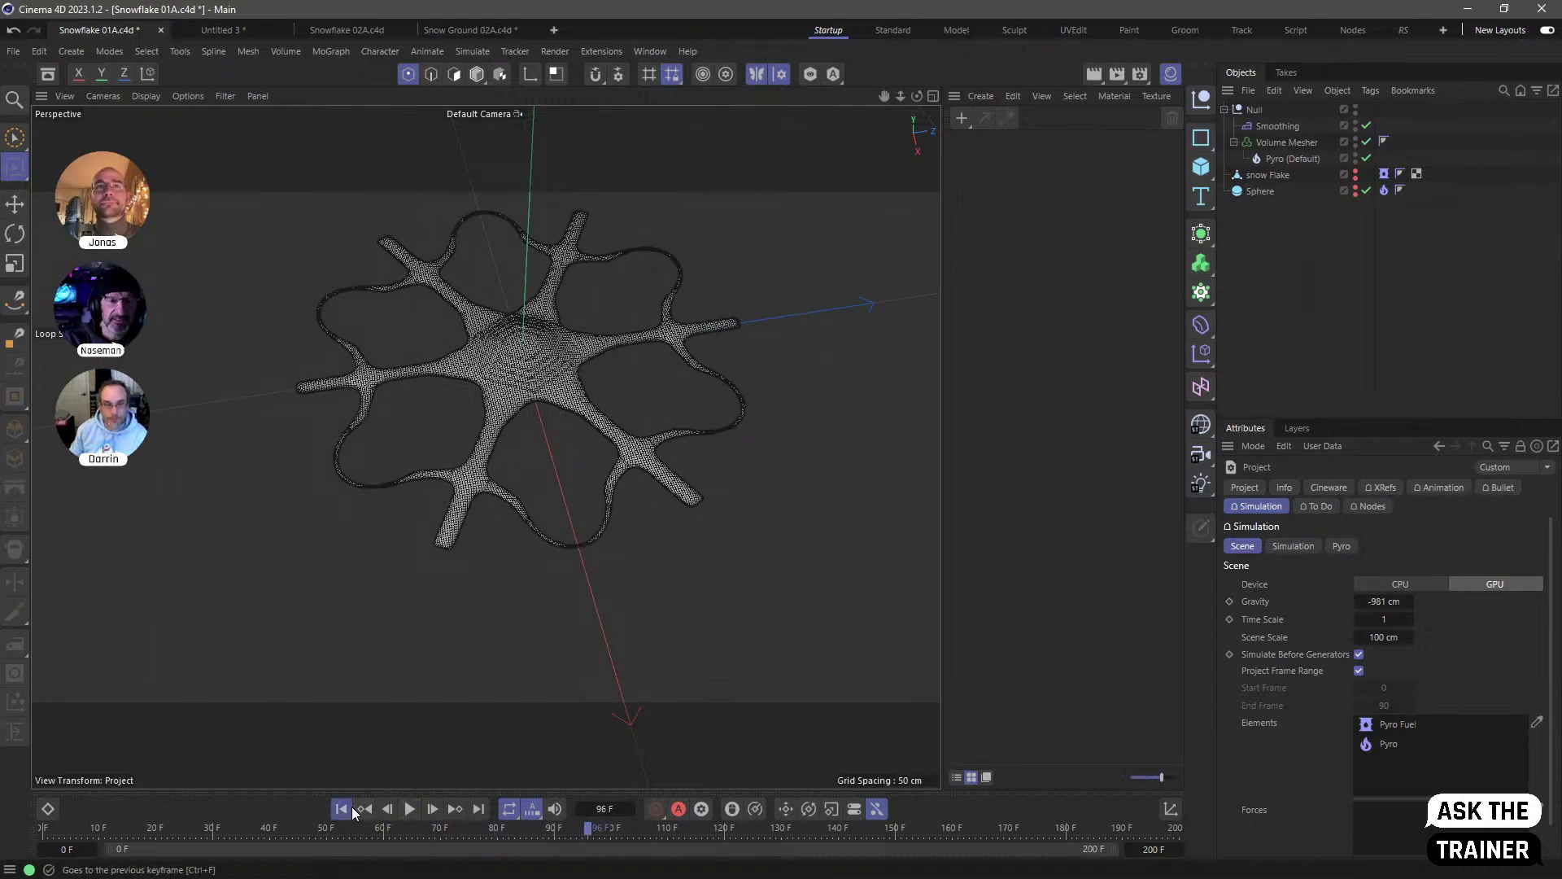
pyautogui.click(342, 808)
pyautogui.click(409, 808)
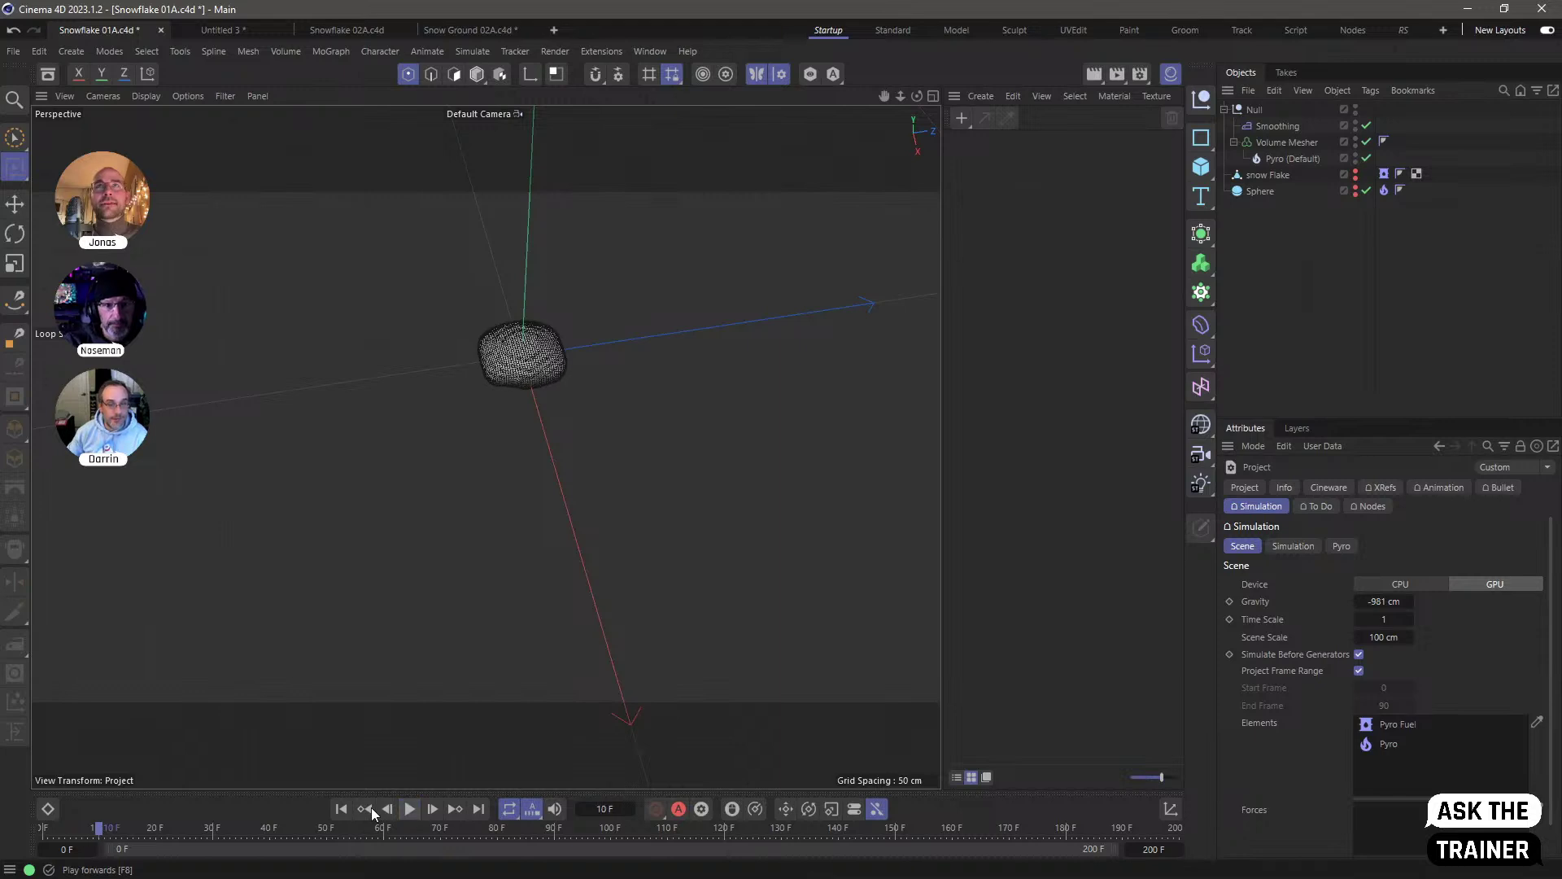
# - Switch to the Snowflake 02A.c4d project and play its Pyro simulation from the first frame
pyautogui.click(244, 33)
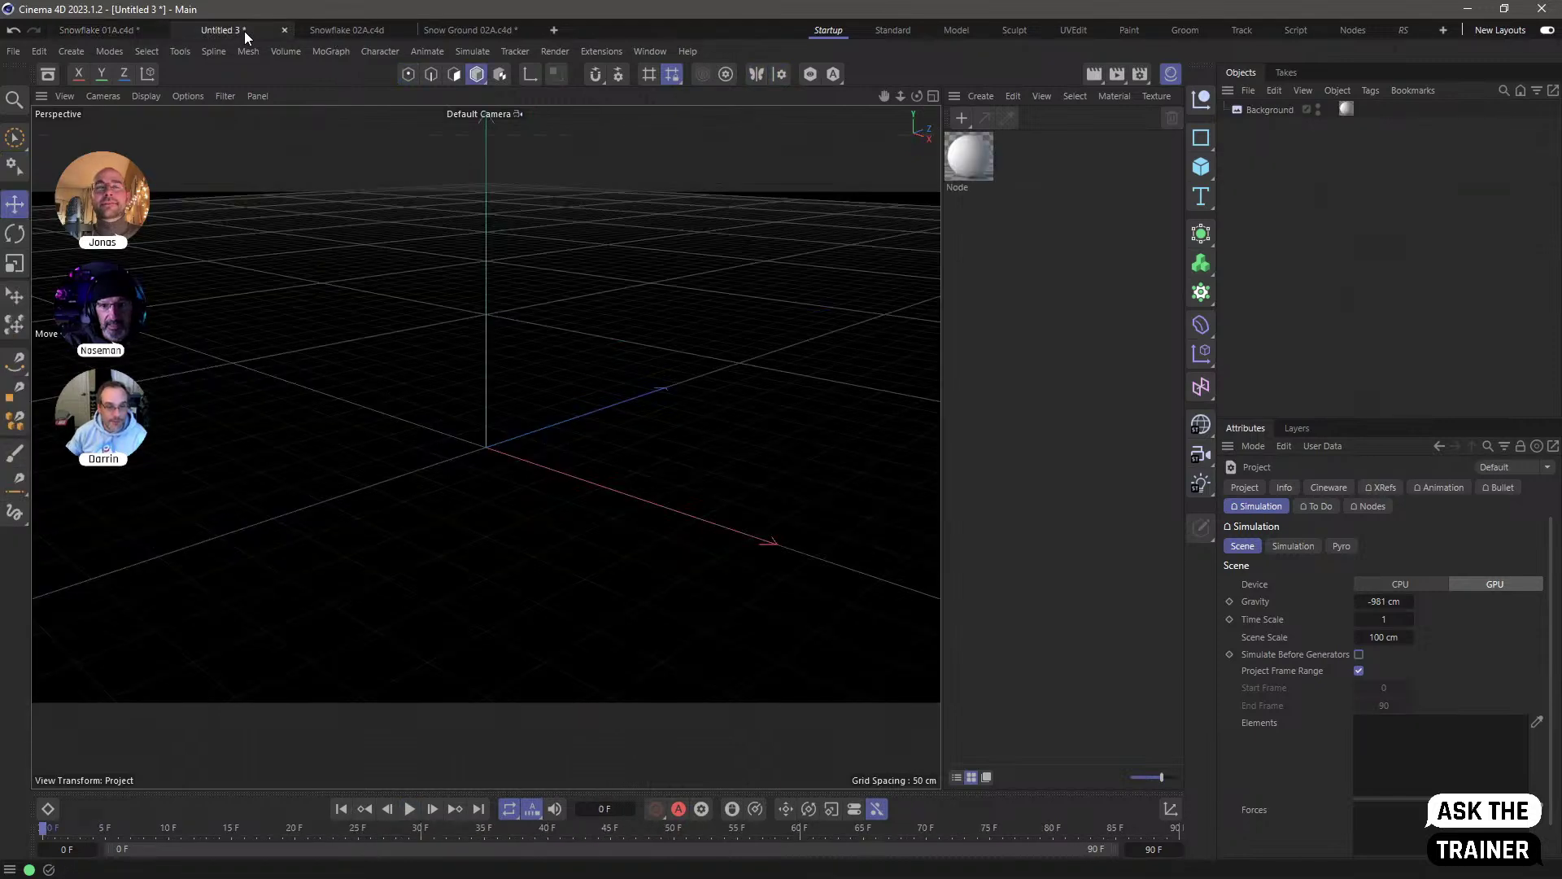
pyautogui.click(325, 33)
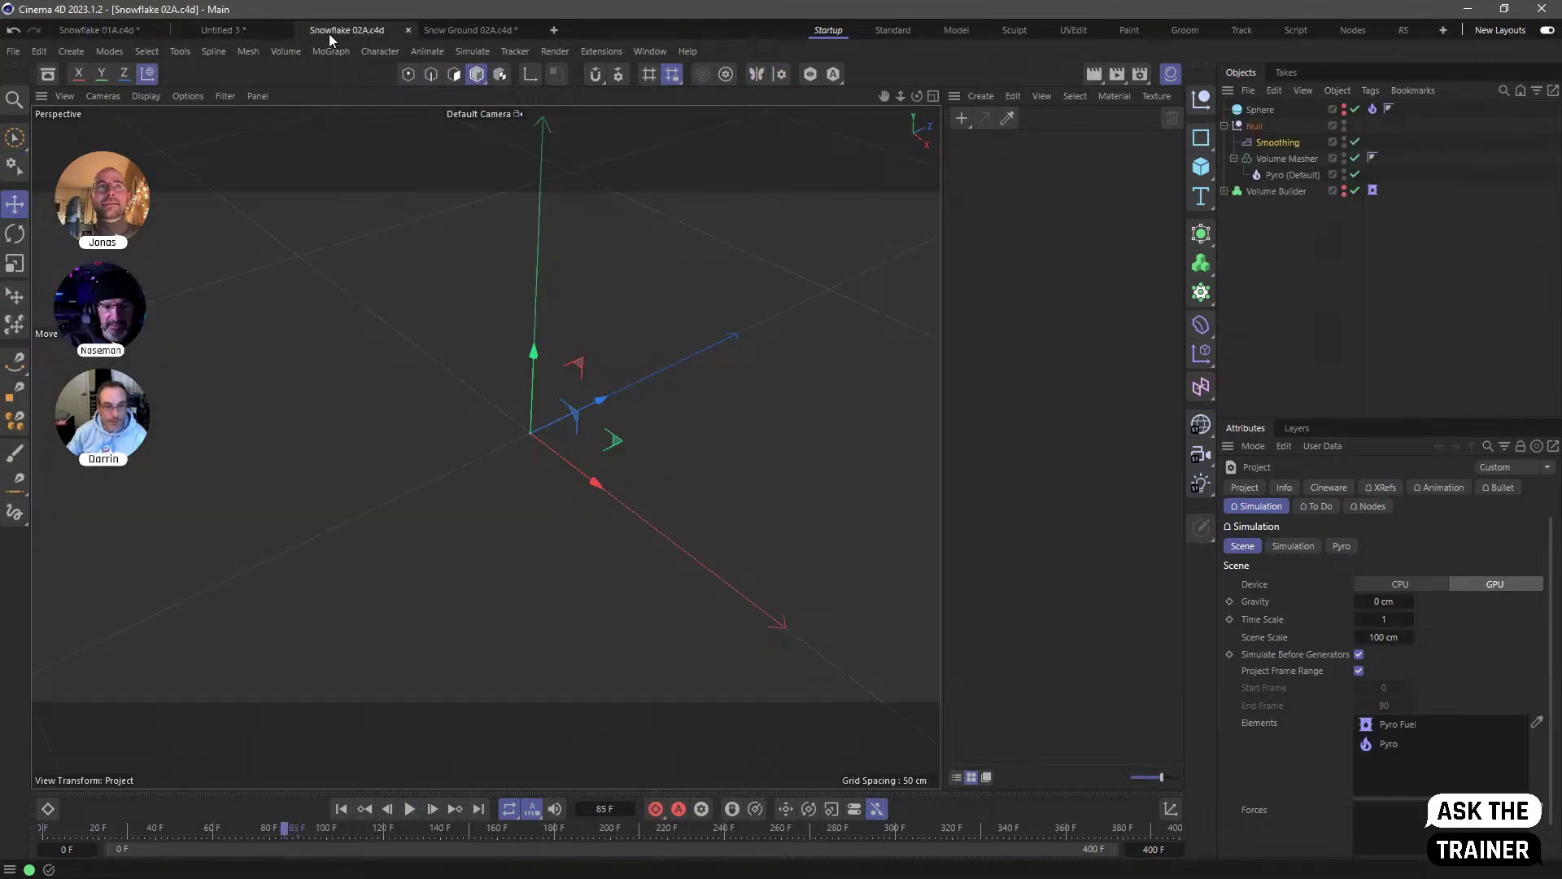
pyautogui.click(341, 808)
pyautogui.click(409, 808)
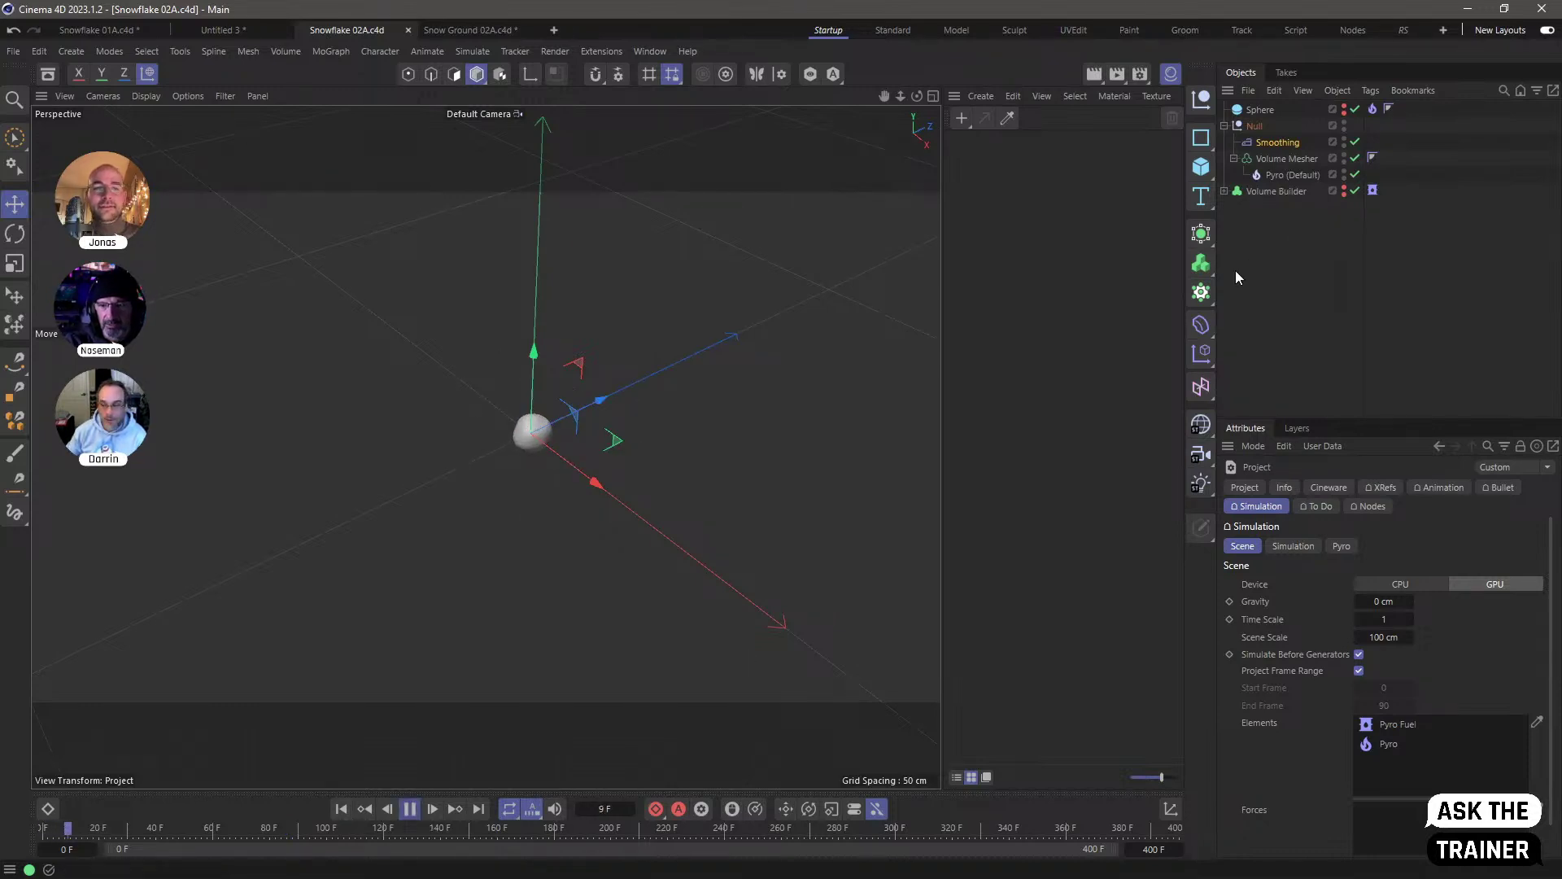
# - Expand the Volume Builder, inspect its Cloner's object properties while the snowflake grows, and pause playback
pyautogui.click(1225, 191)
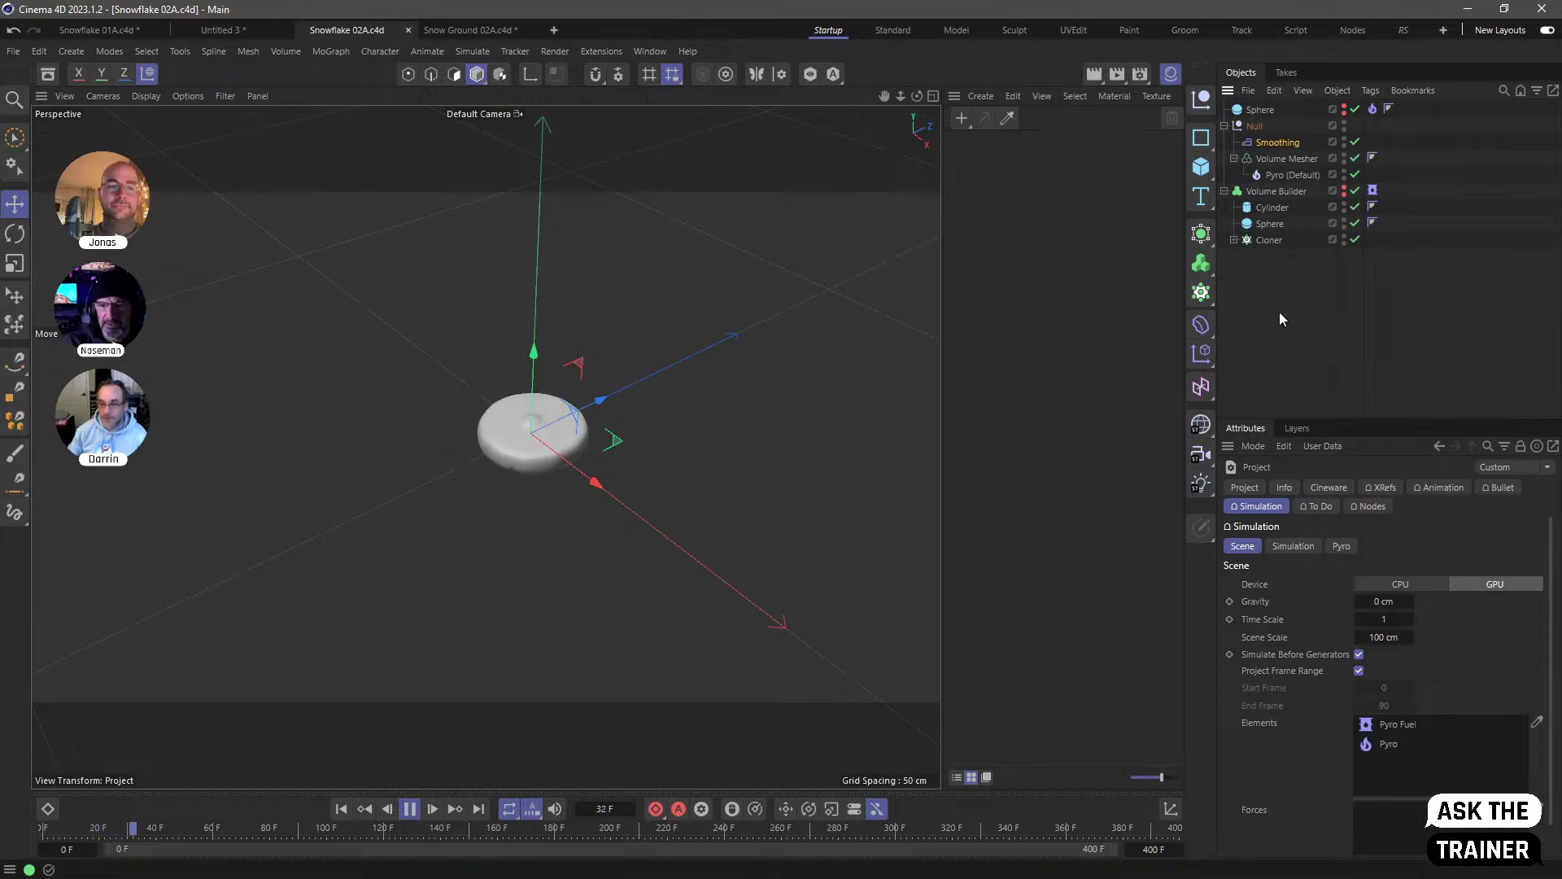
pyautogui.click(1276, 239)
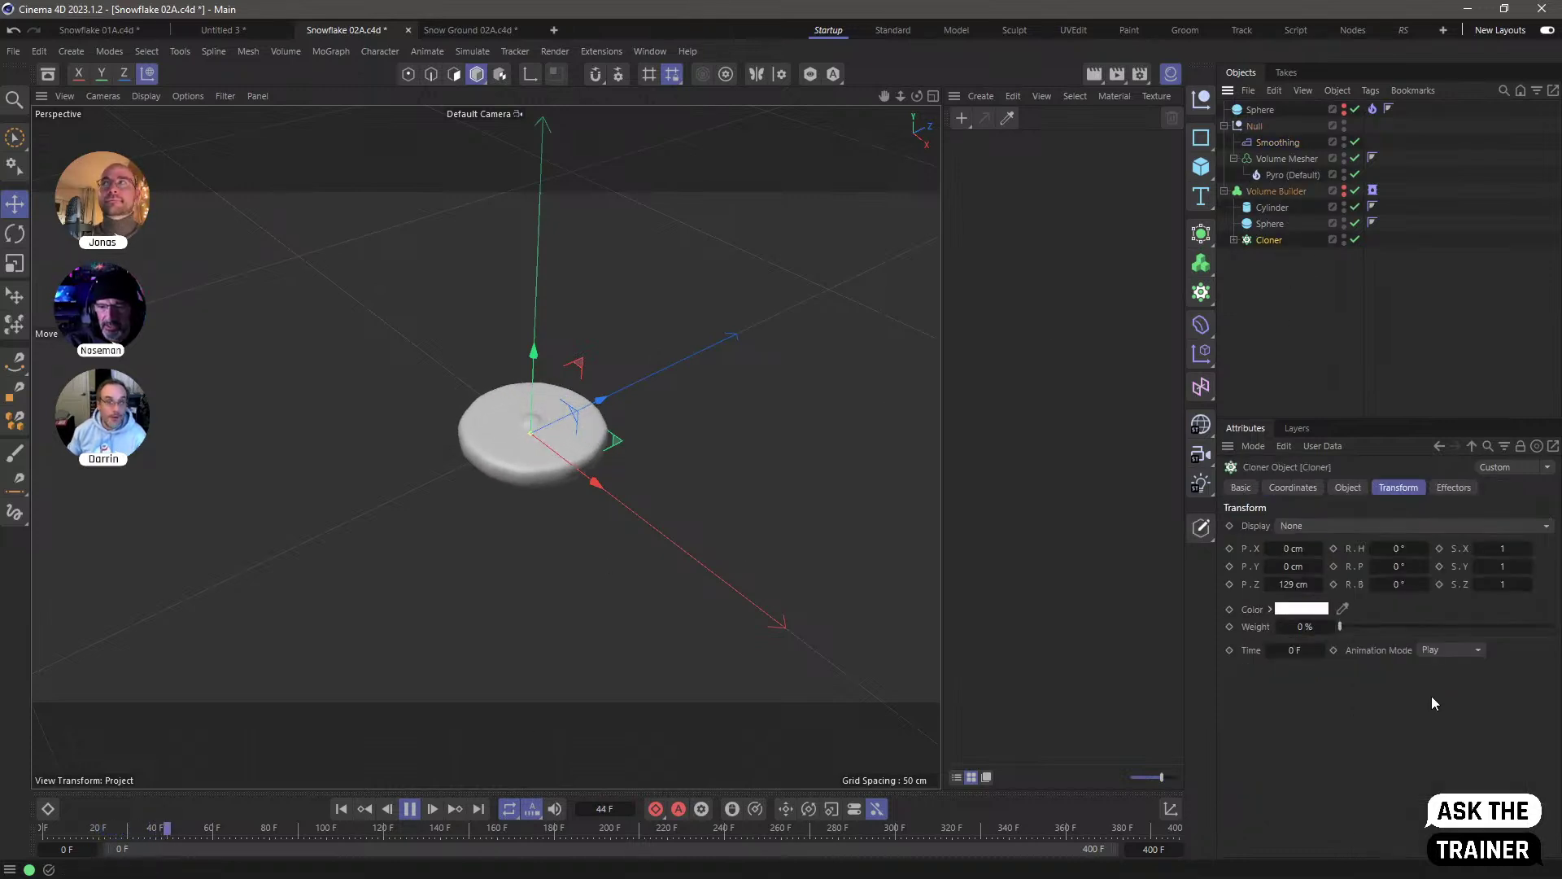
pyautogui.click(1347, 488)
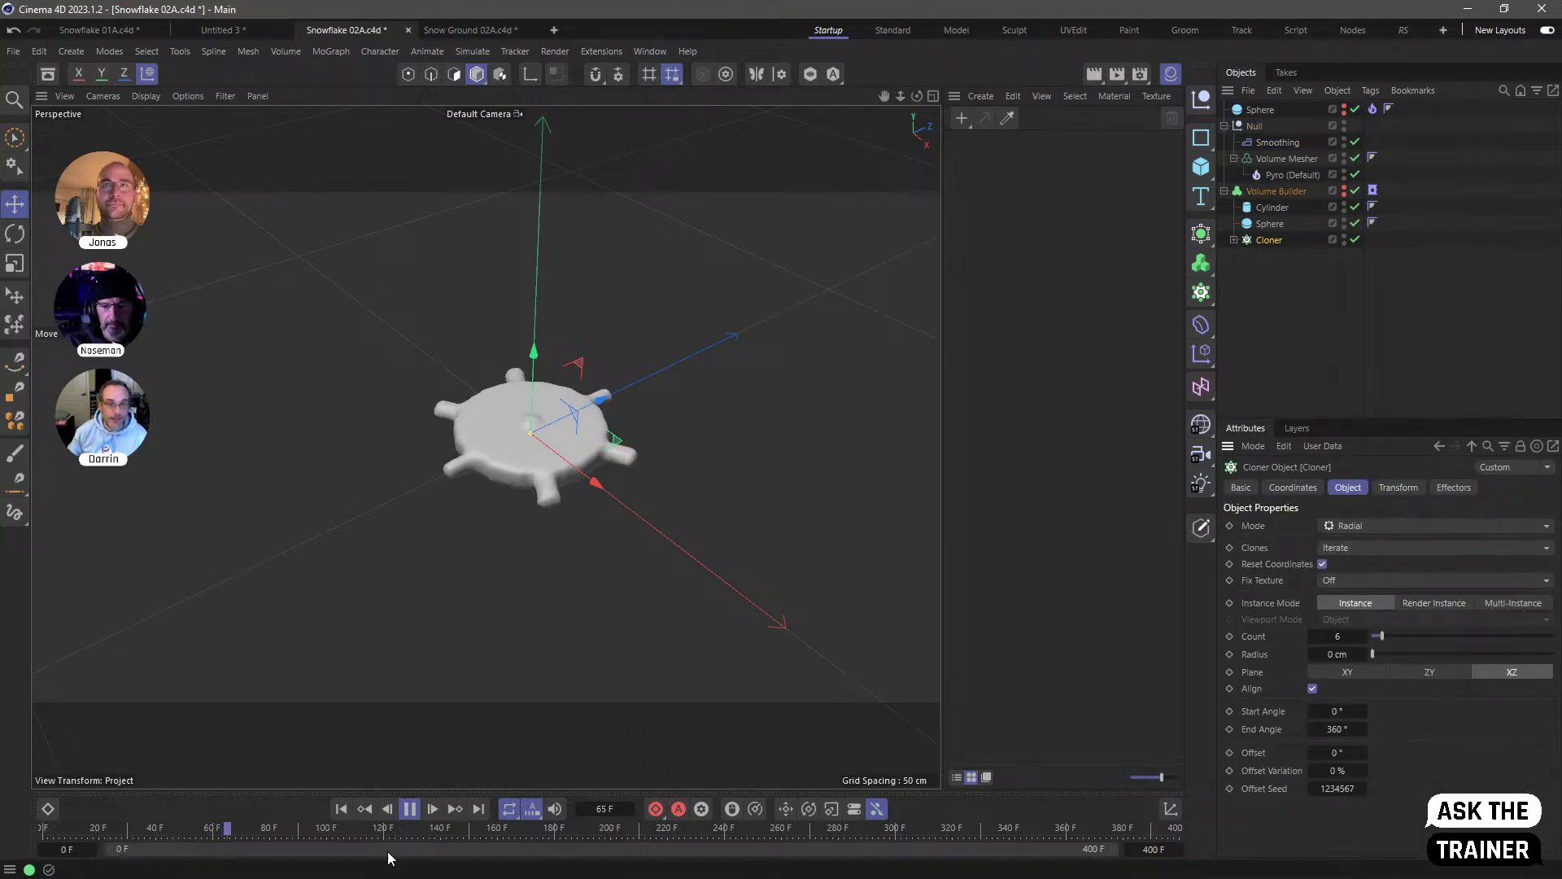
pyautogui.click(411, 810)
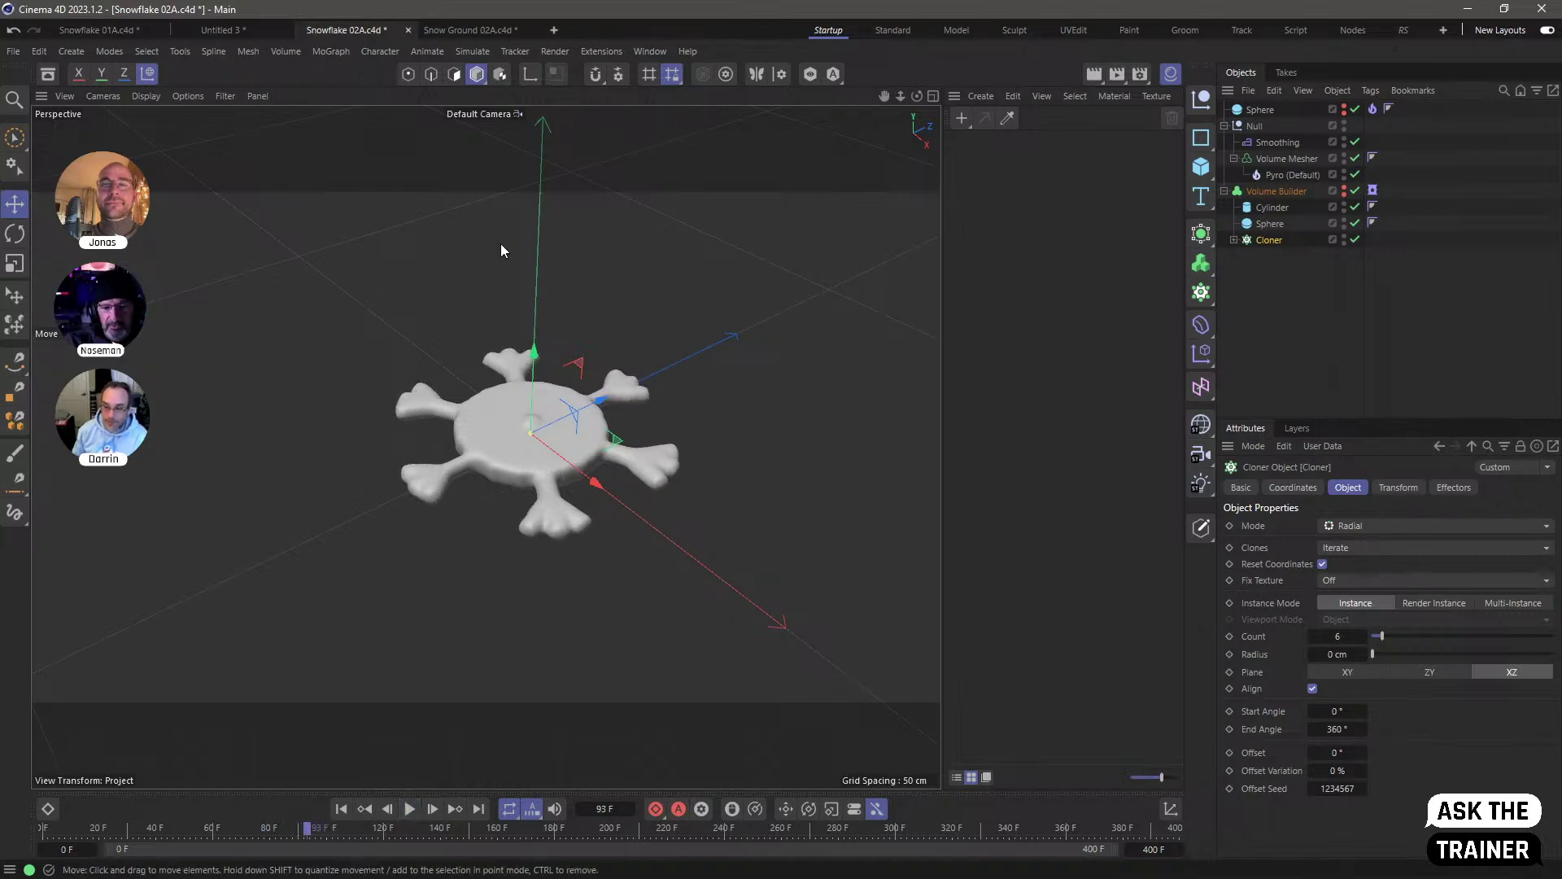
# - Replay the start of the Snowflake 02A simulation from frame 0 and pause it
pyautogui.click(341, 809)
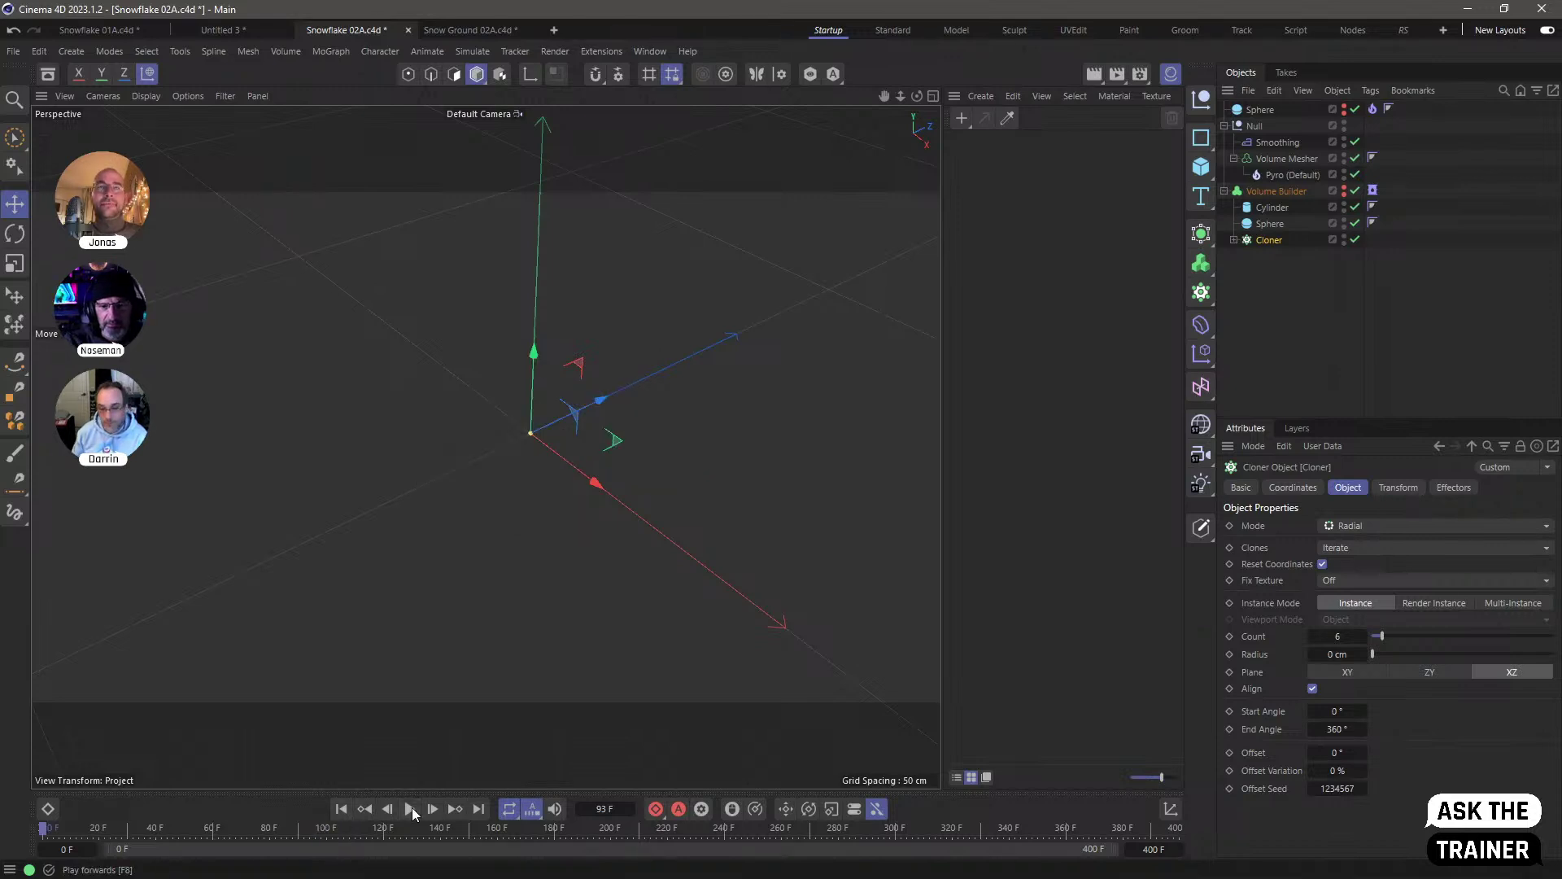
pyautogui.click(410, 810)
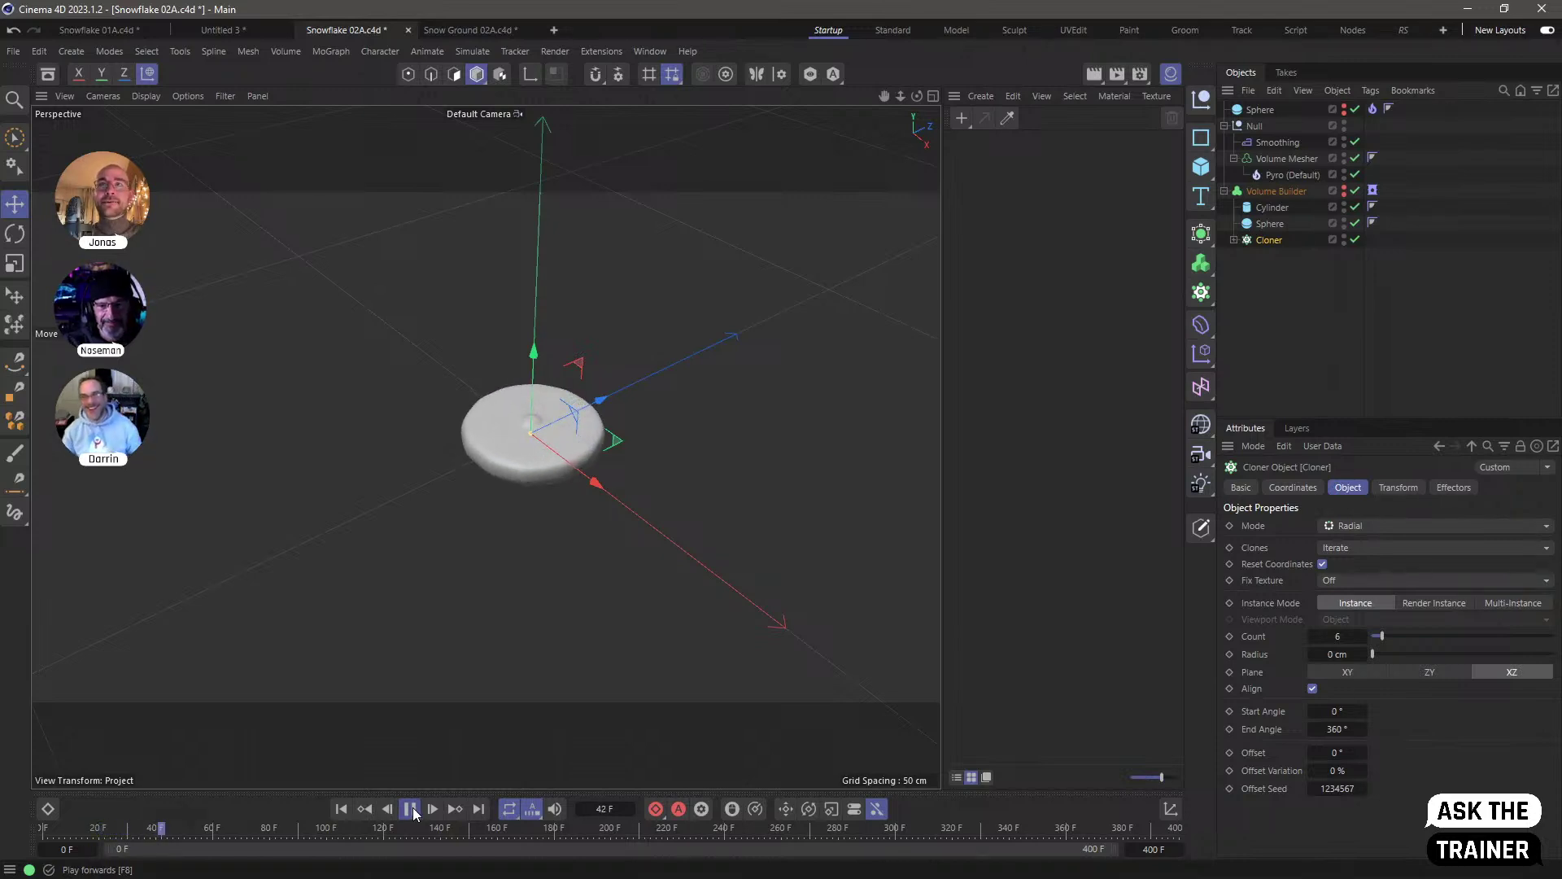
pyautogui.click(411, 809)
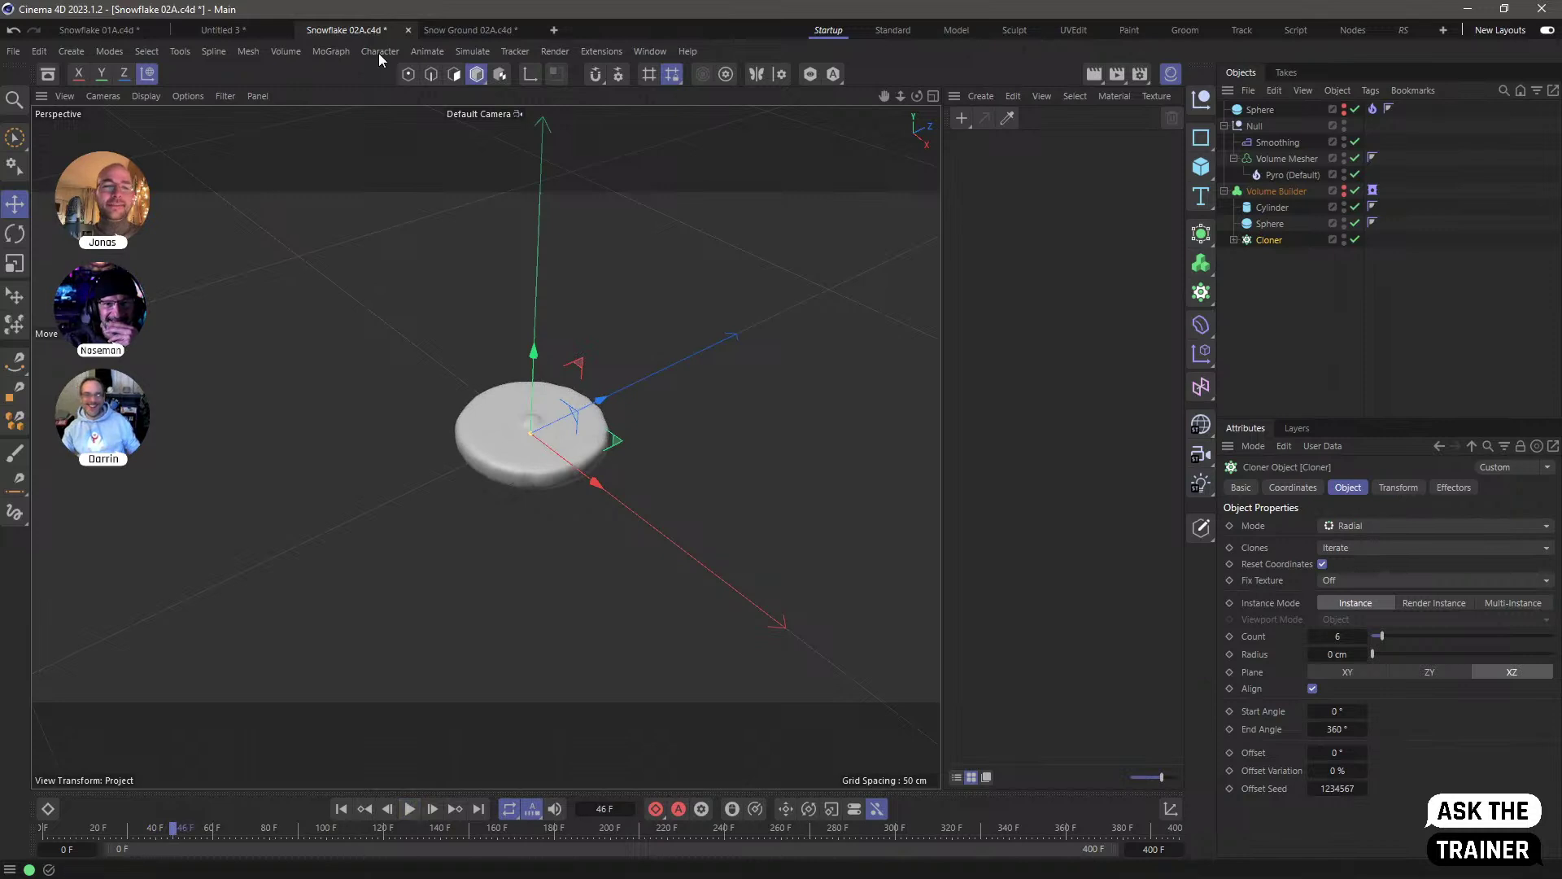
# - Switch to the Snow Ground 02A.c4d project to view the snow scene
pyautogui.click(452, 31)
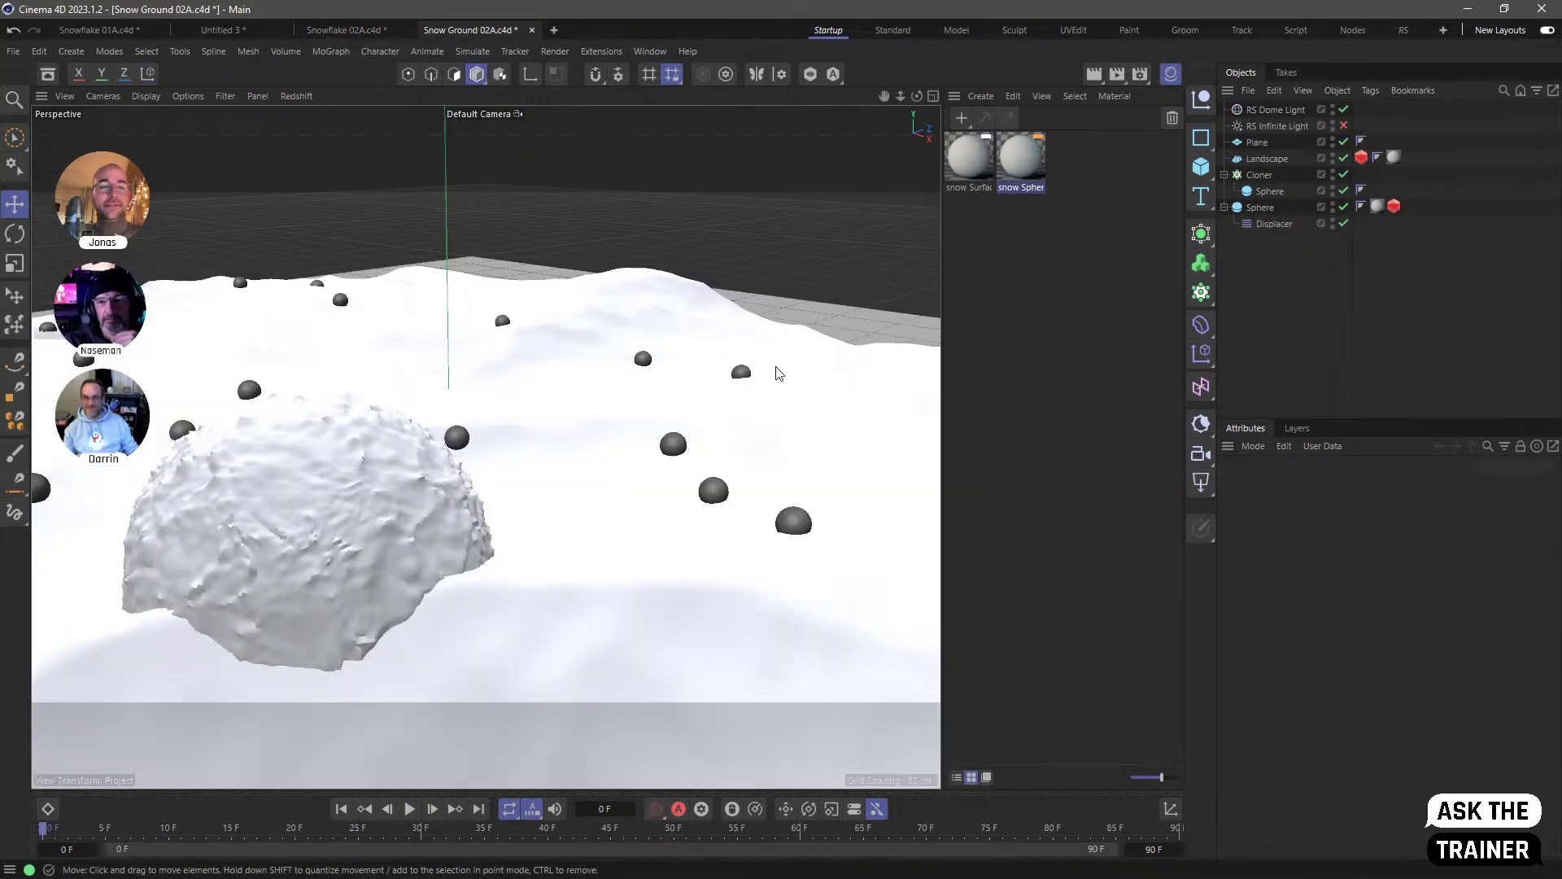
pyautogui.click(1170, 73)
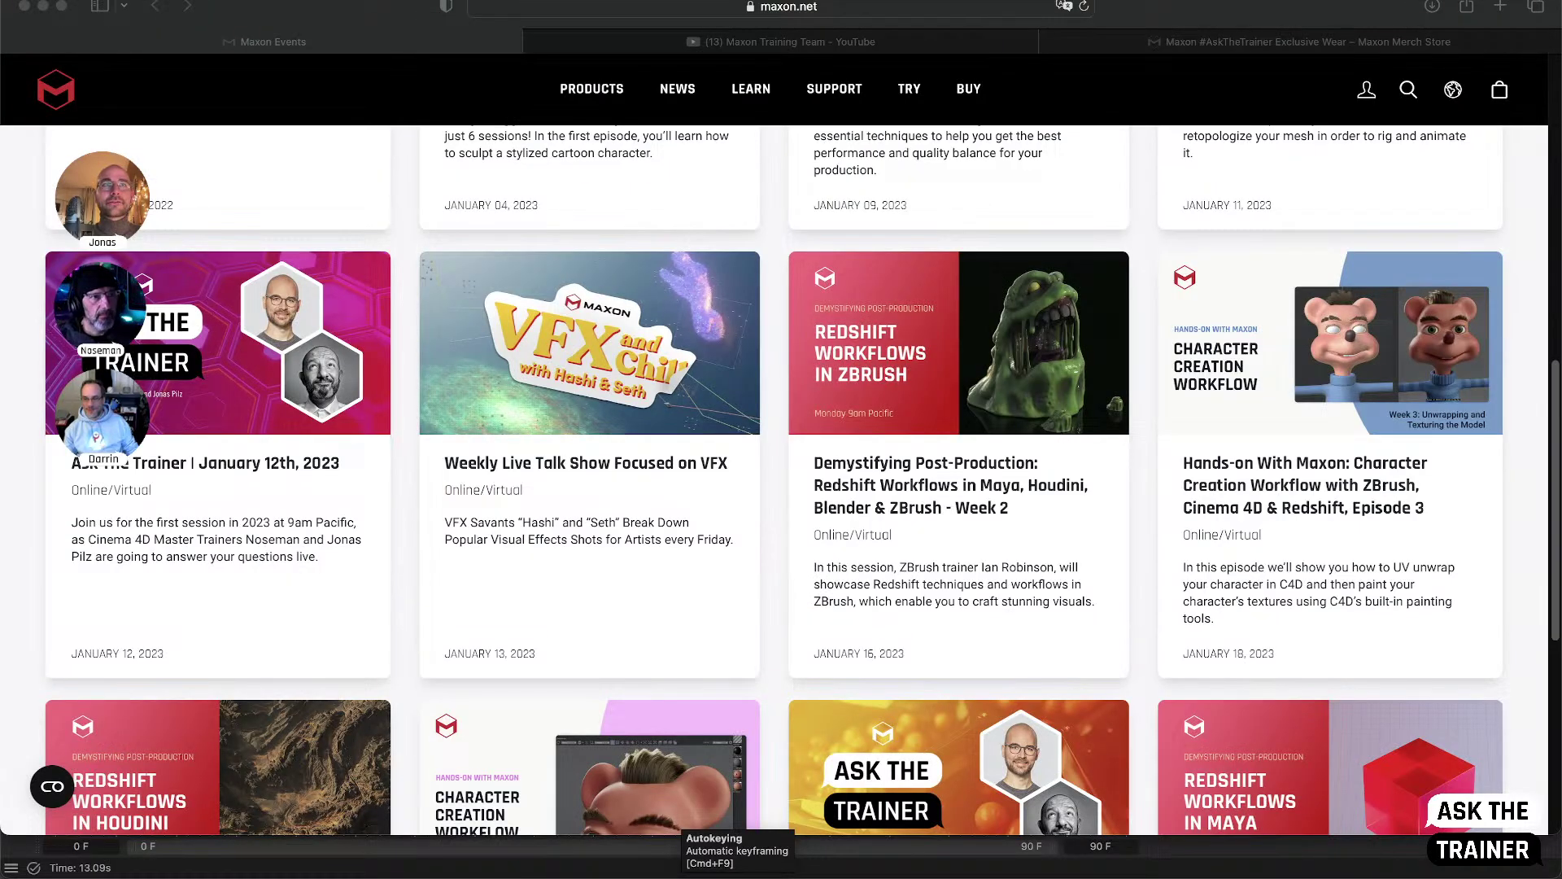
# - Return to the beginning of the Maxon Events page in the web browser
pyautogui.scroll(10, 567, 260)
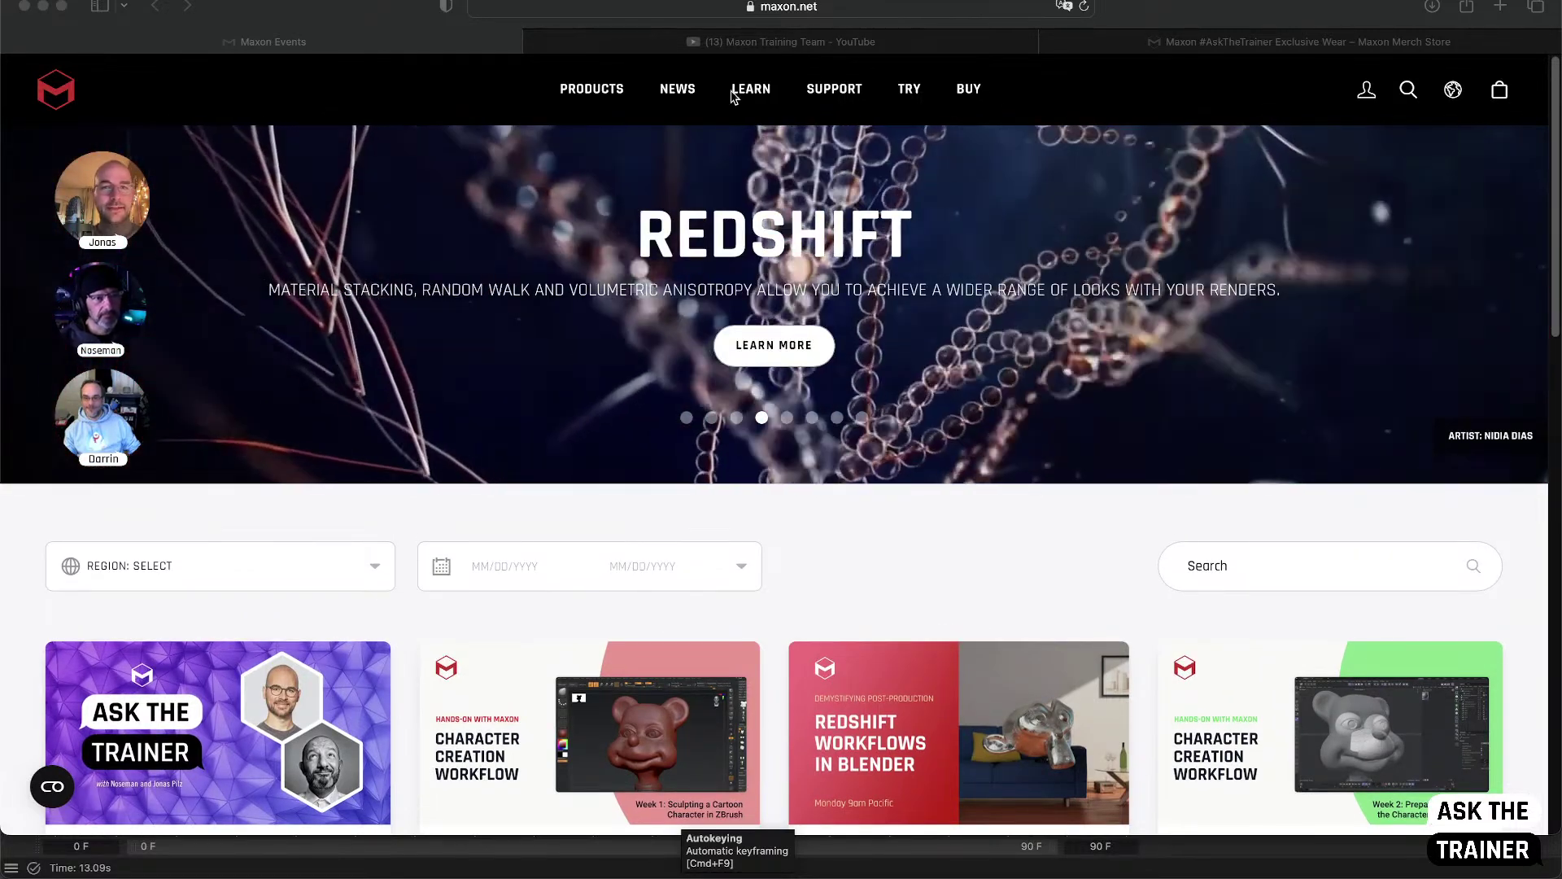
# - Look through the upcoming training sessions on the Maxon Events page, from the December 22, 2022 Ask The Trainer through the January 2023 events
pyautogui.click(724, 92)
pyautogui.moveTo(680, 89)
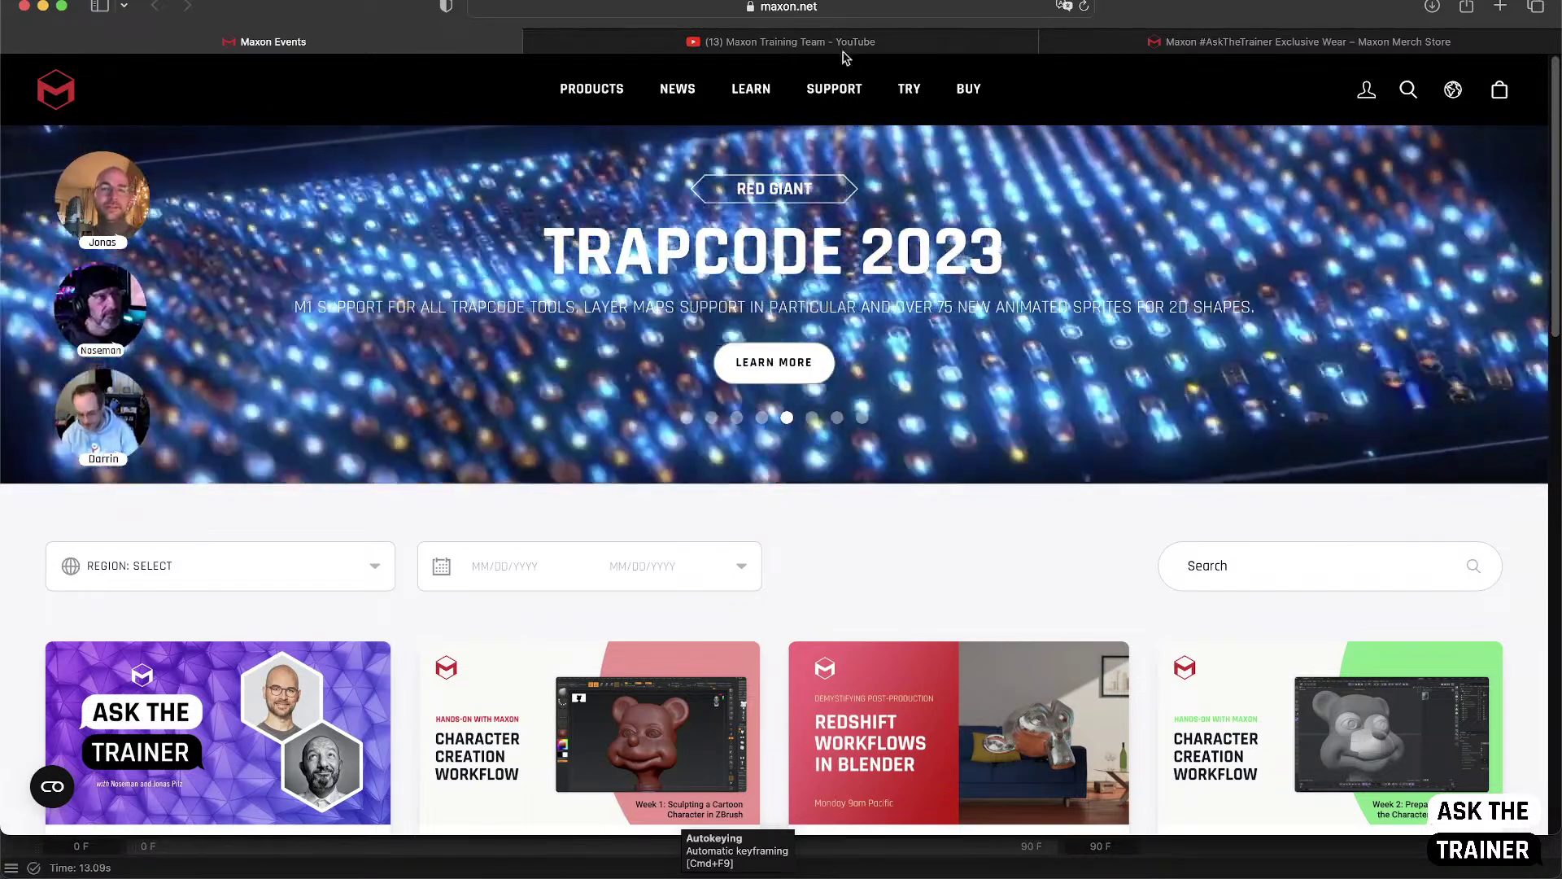
pyautogui.scroll(-6, 616, 539)
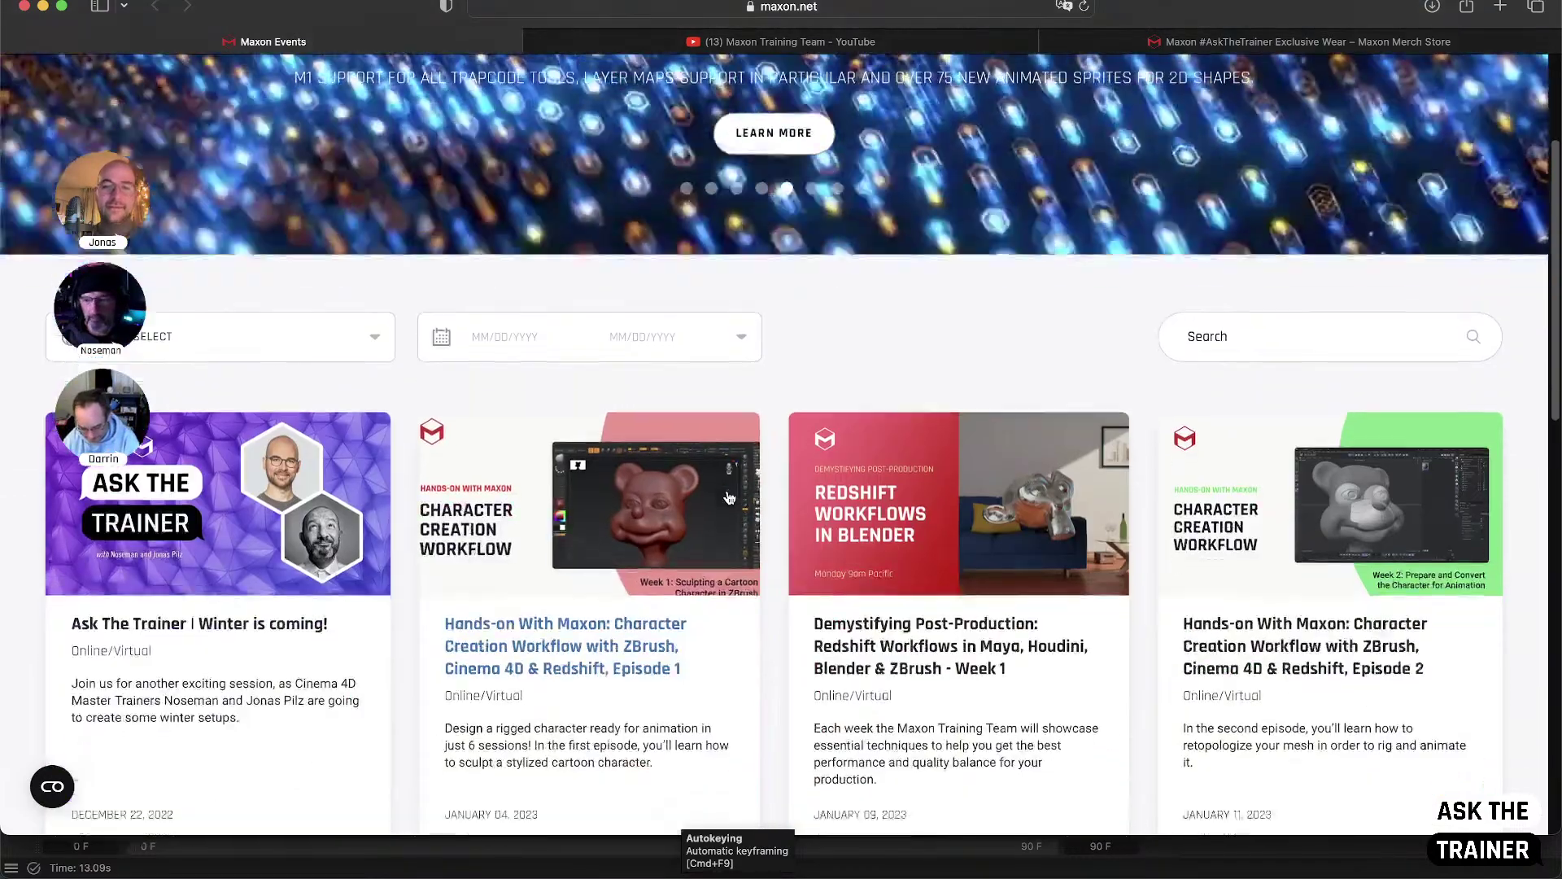
pyautogui.scroll(-3, 729, 498)
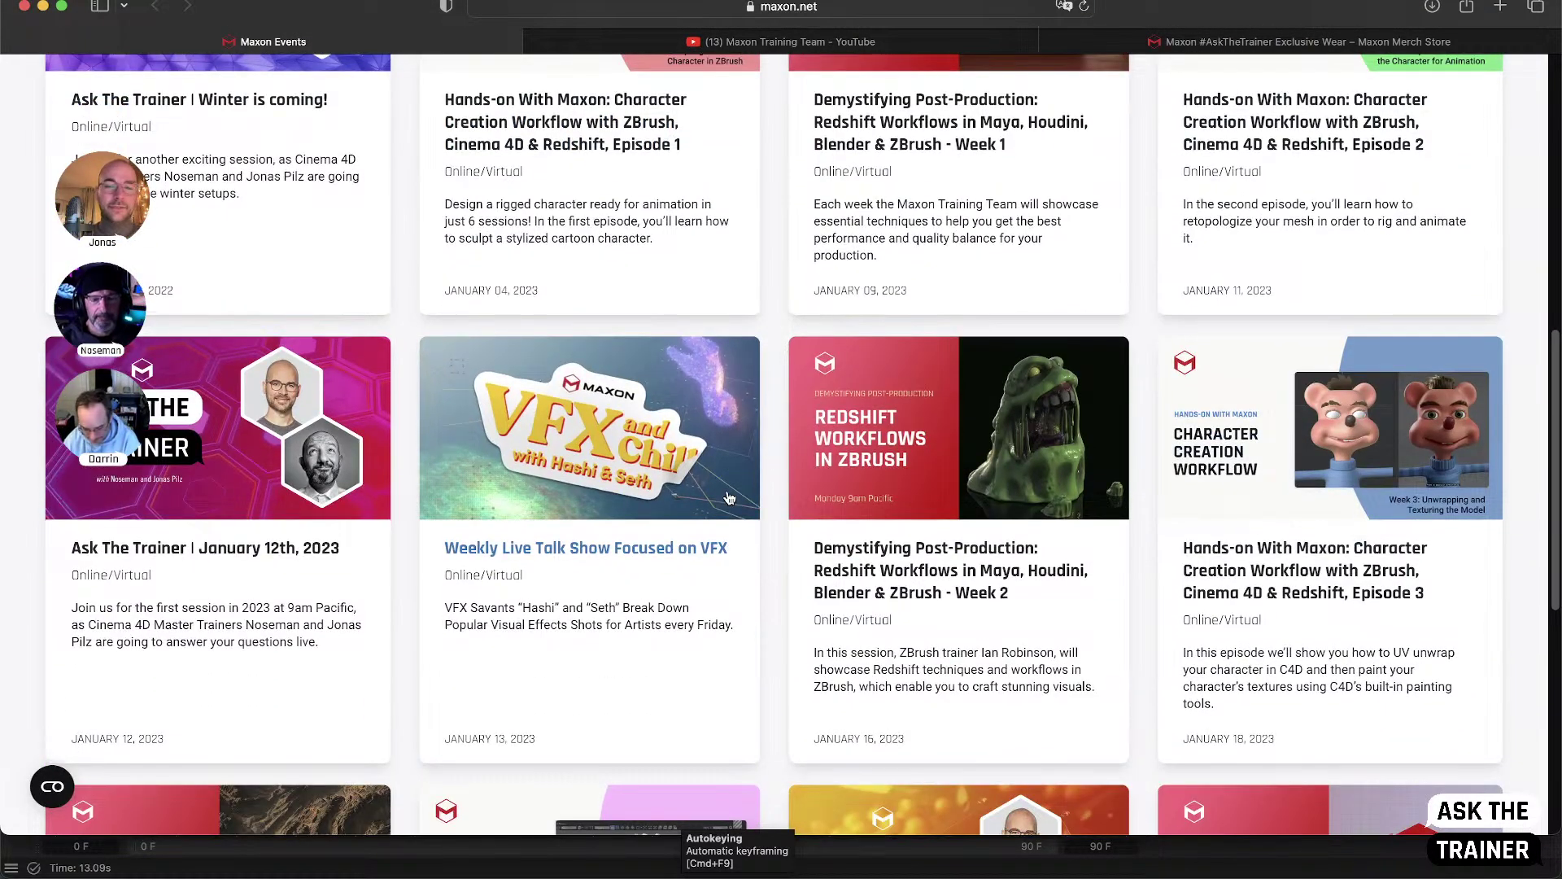
pyautogui.scroll(-1, 729, 499)
pyautogui.scroll(2, 625, 511)
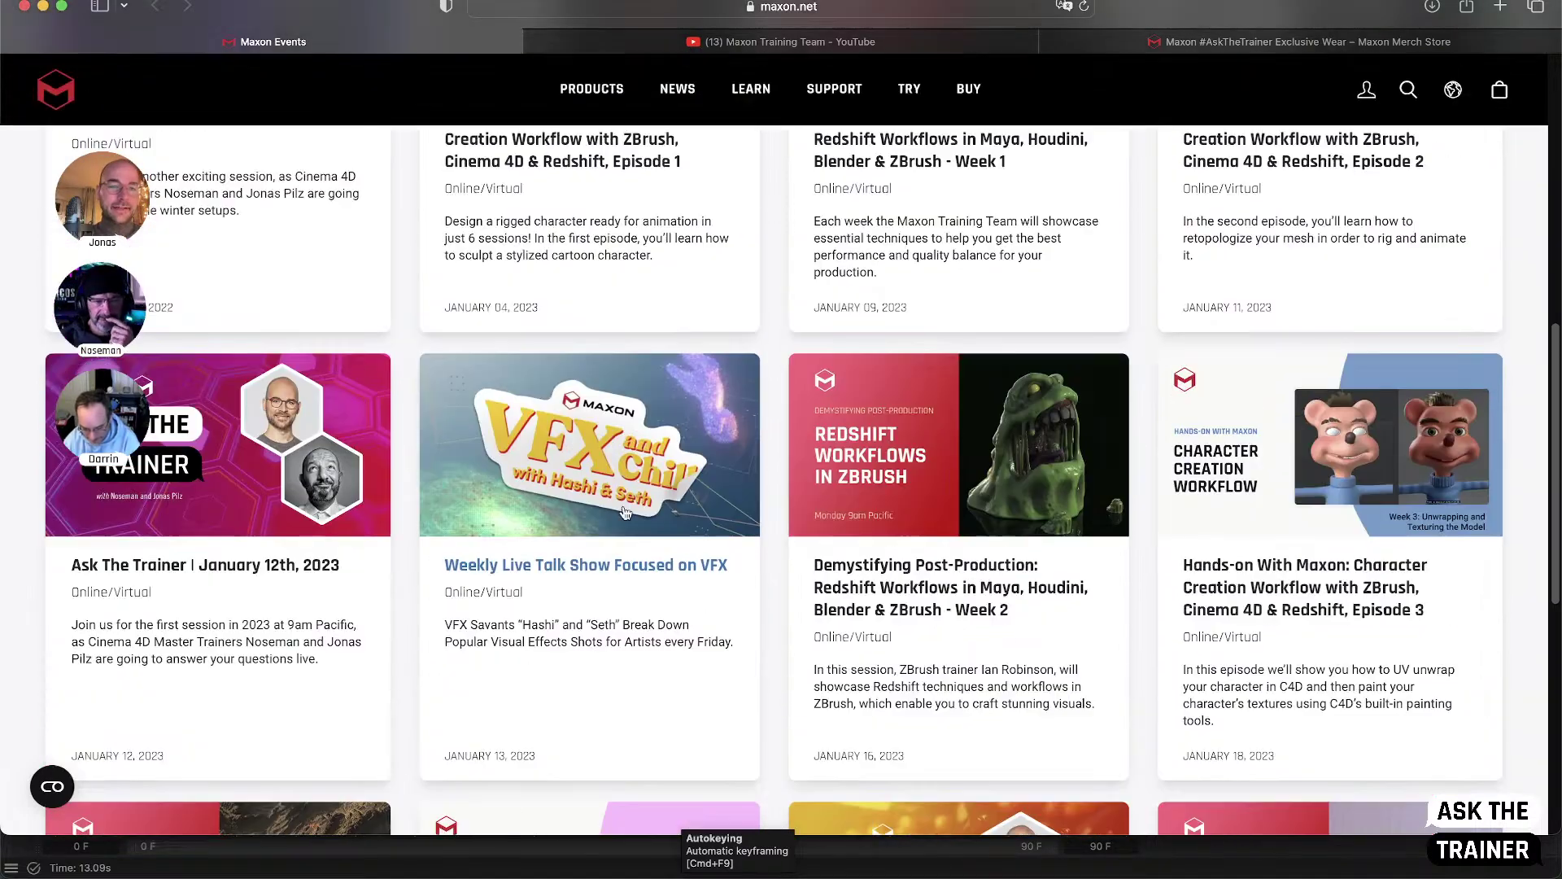
pyautogui.scroll(-2, 625, 511)
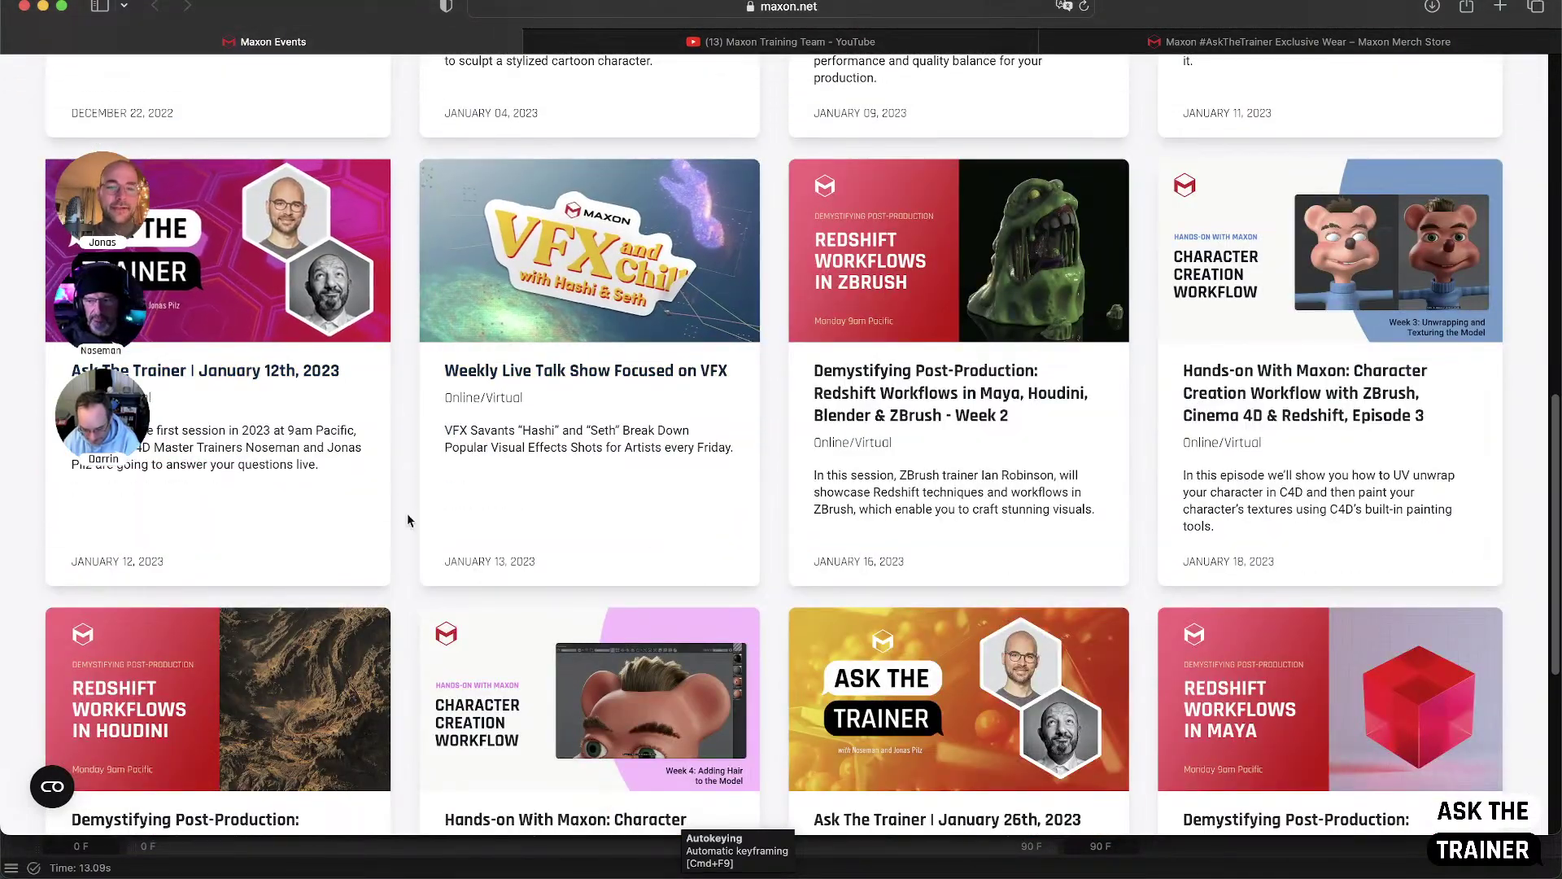
pyautogui.scroll(-5, 837, 599)
pyautogui.scroll(7, 852, 511)
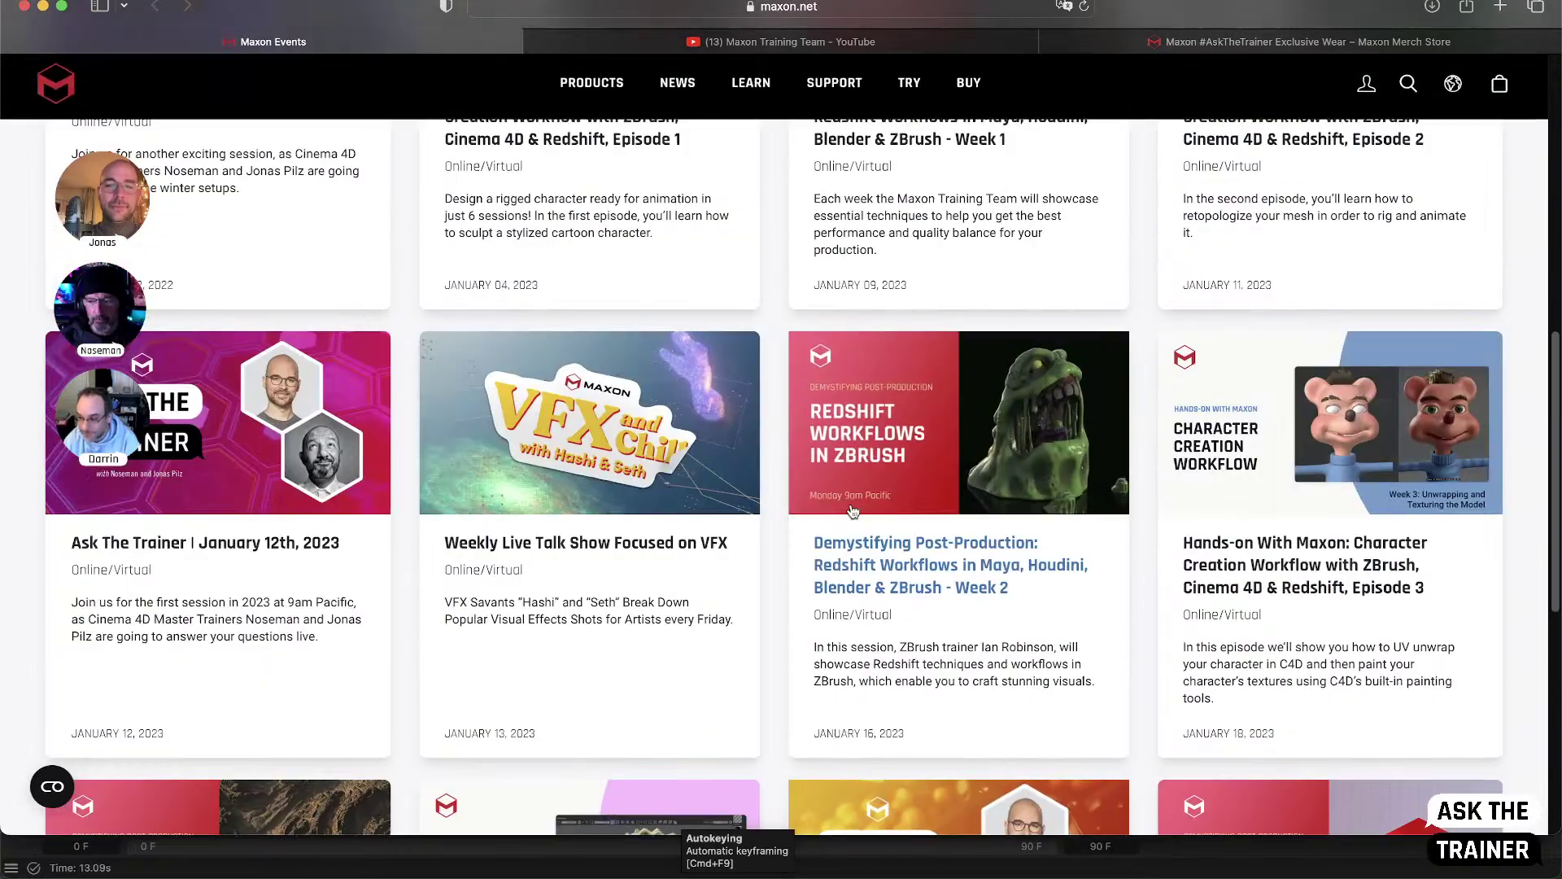
pyautogui.scroll(5, 853, 511)
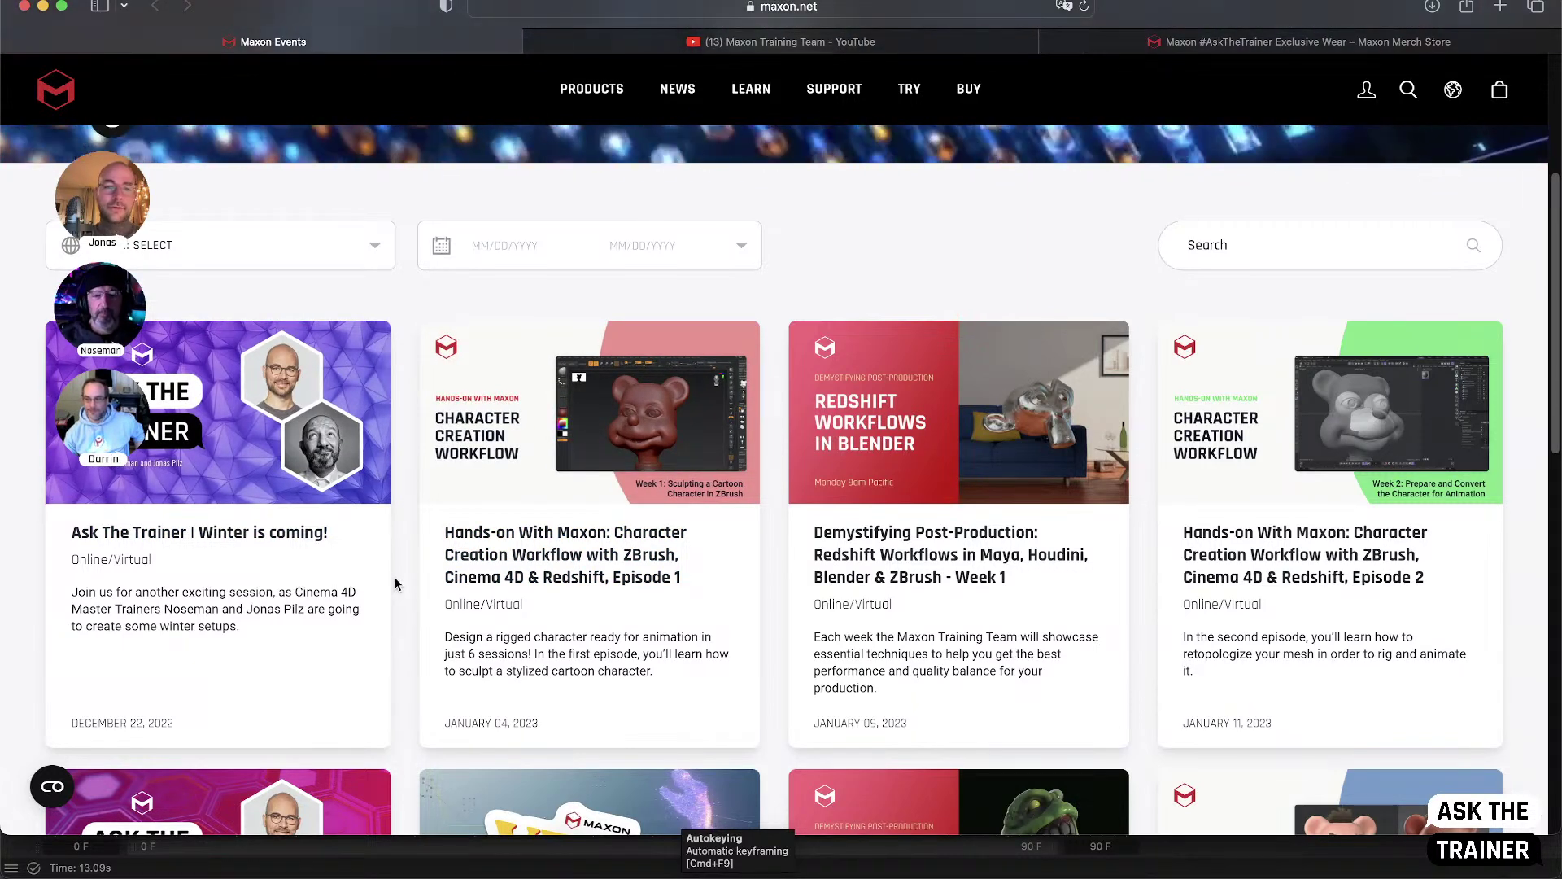
pyautogui.scroll(-1, 396, 583)
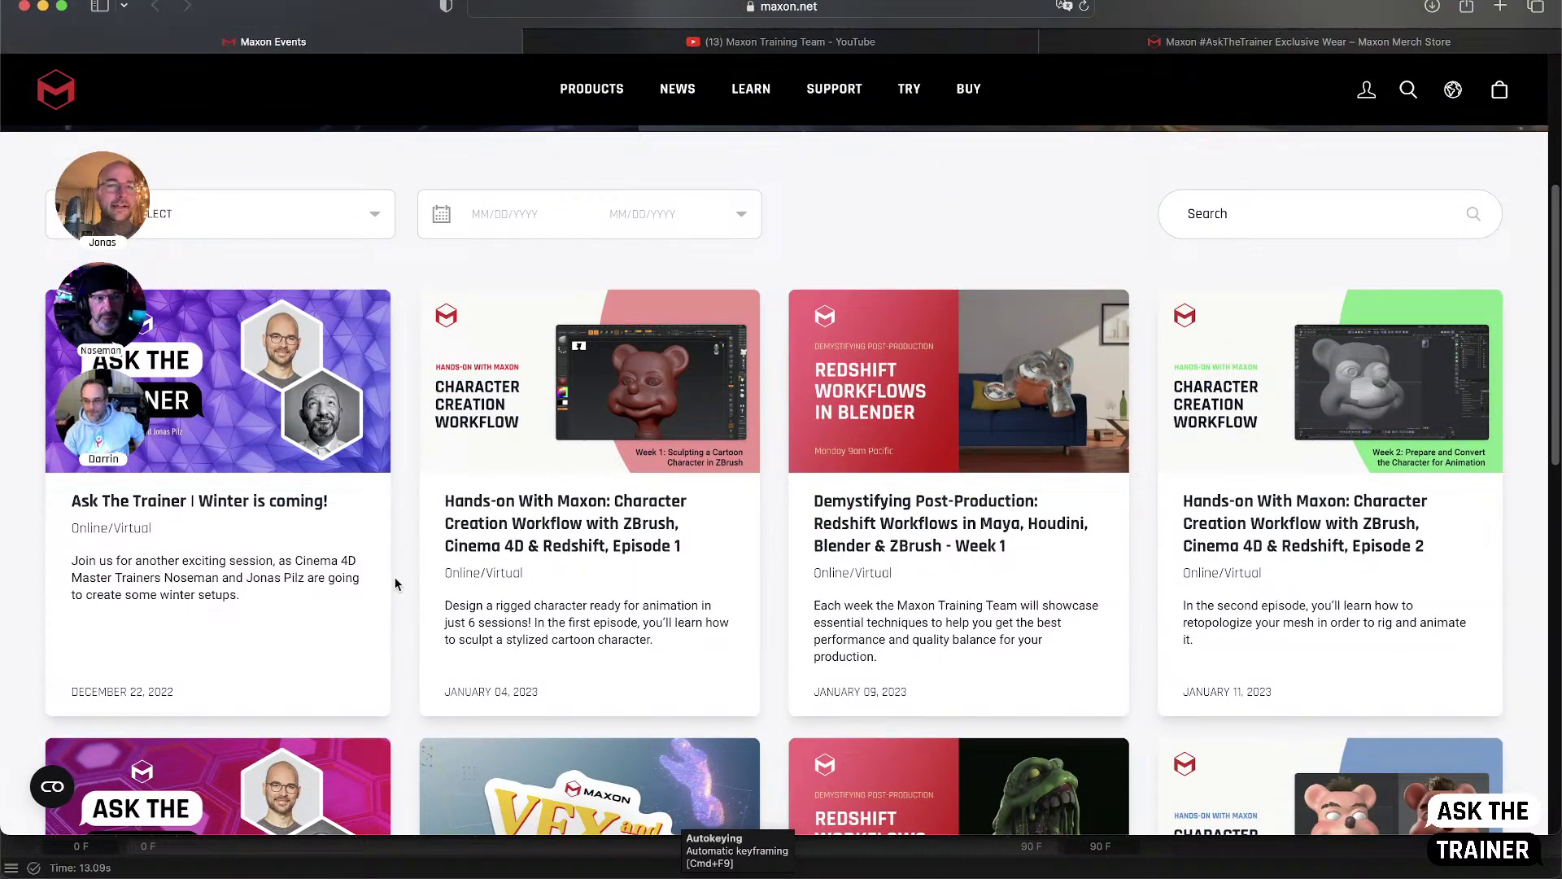
# - Switch to the Maxon Training Team YouTube channel and look through its upcoming live streams and video playlists, ending back at the channel header
pyautogui.click(870, 47)
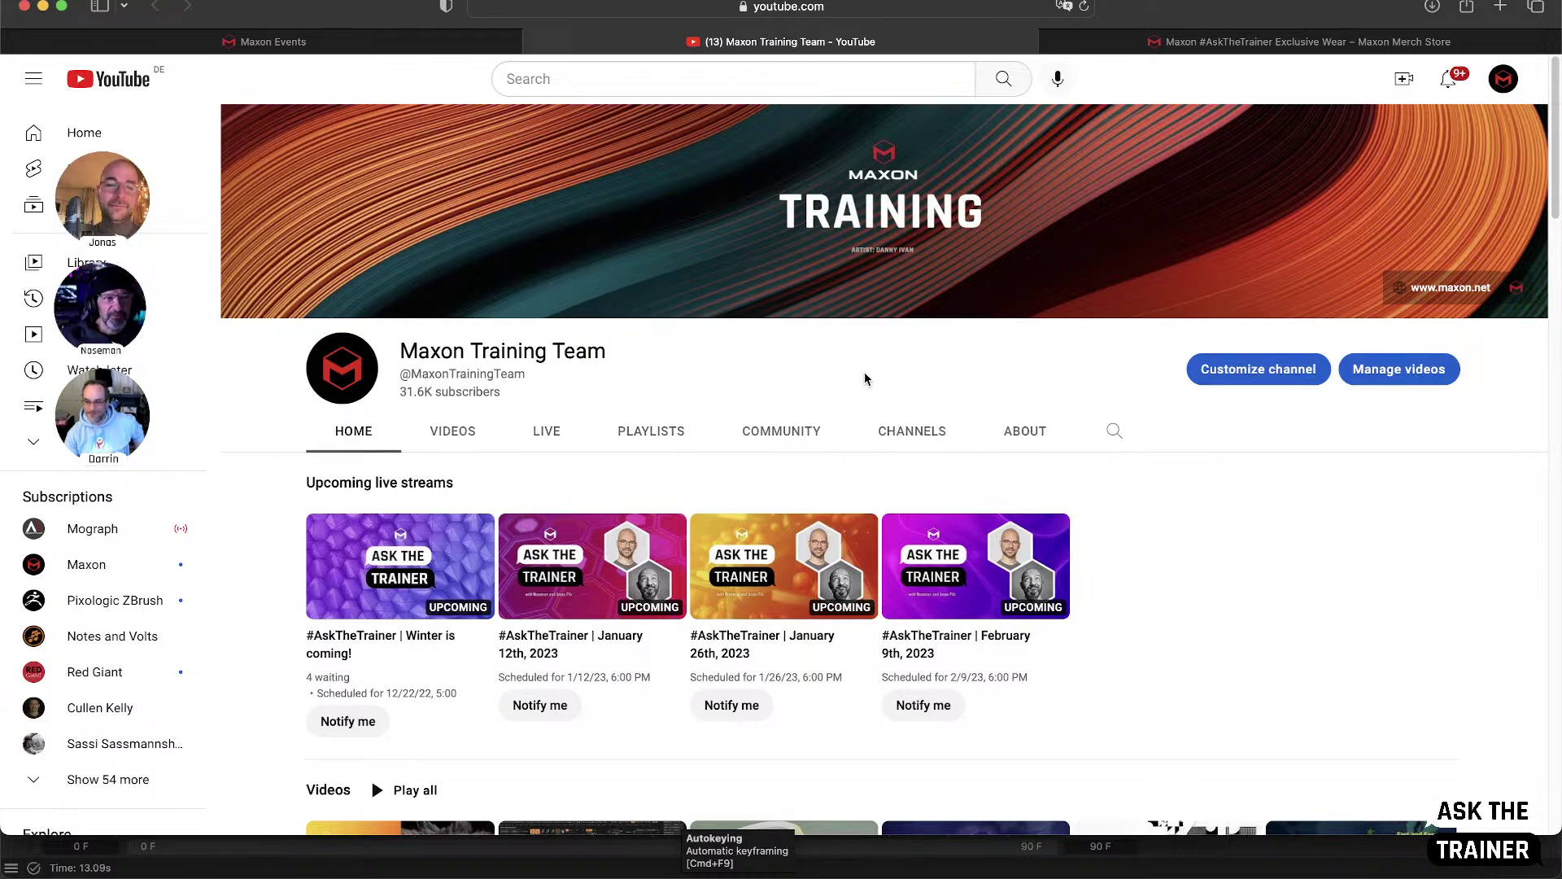
pyautogui.scroll(-1, 865, 380)
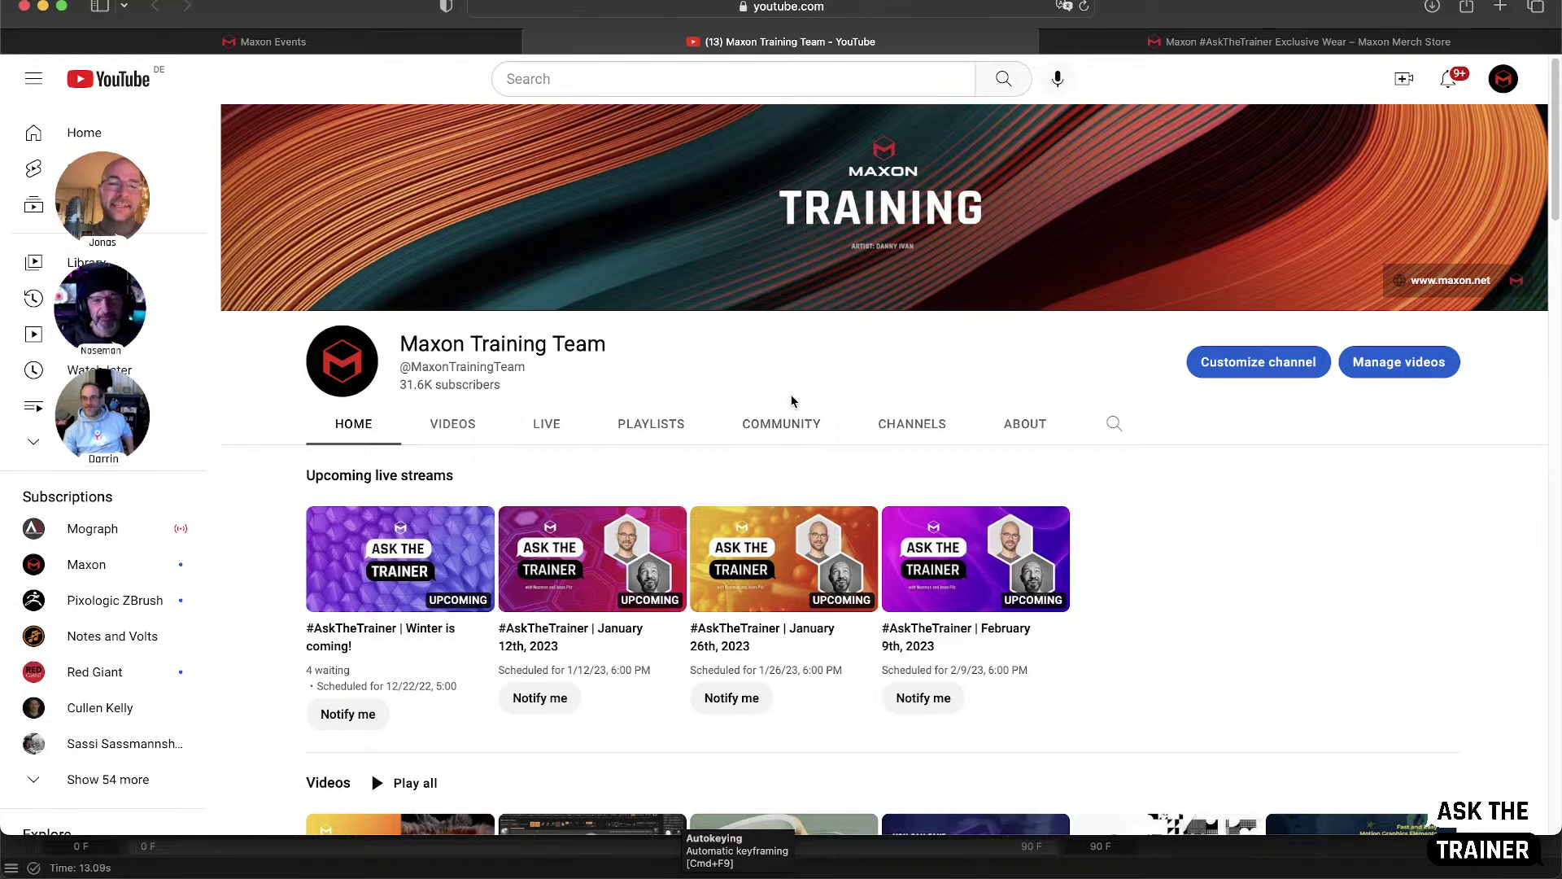
pyautogui.scroll(1, 792, 401)
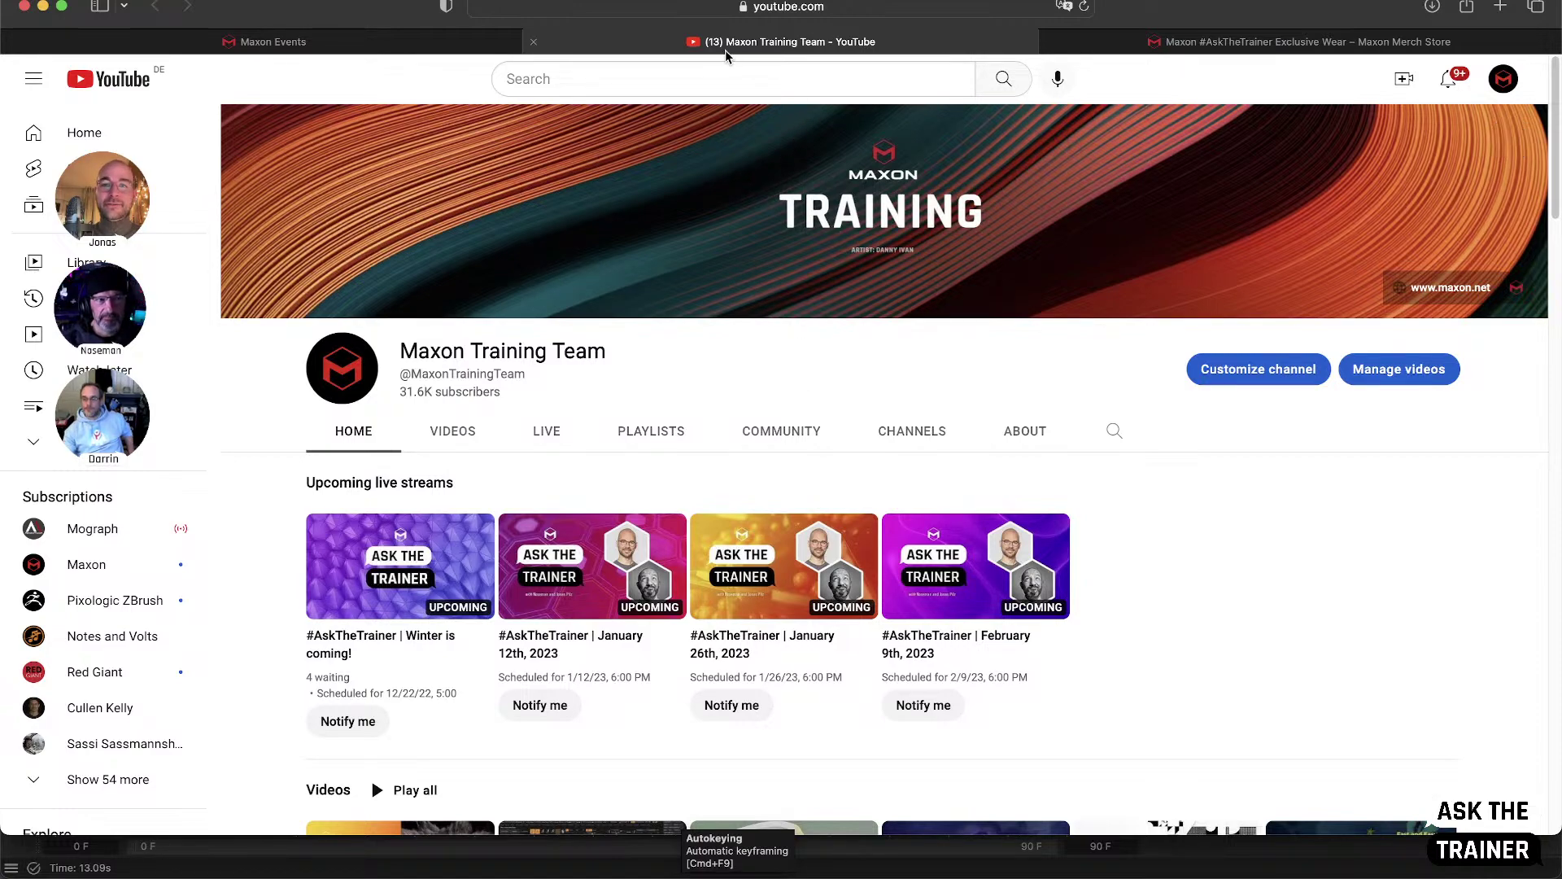
pyautogui.scroll(-1, 705, 388)
pyautogui.scroll(-10, 705, 388)
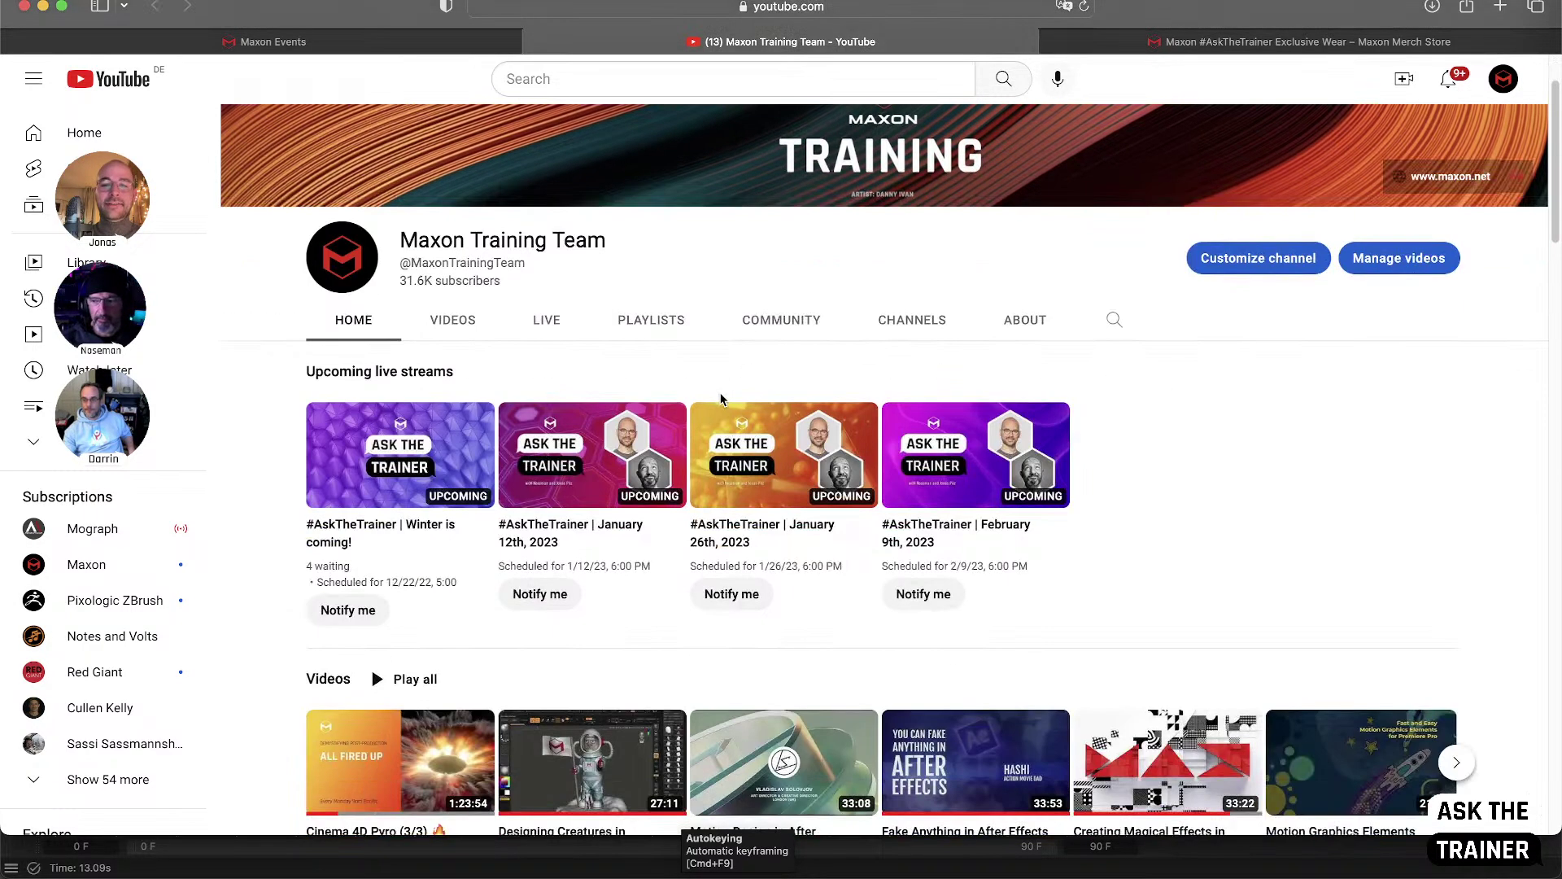
pyautogui.scroll(-15, 788, 439)
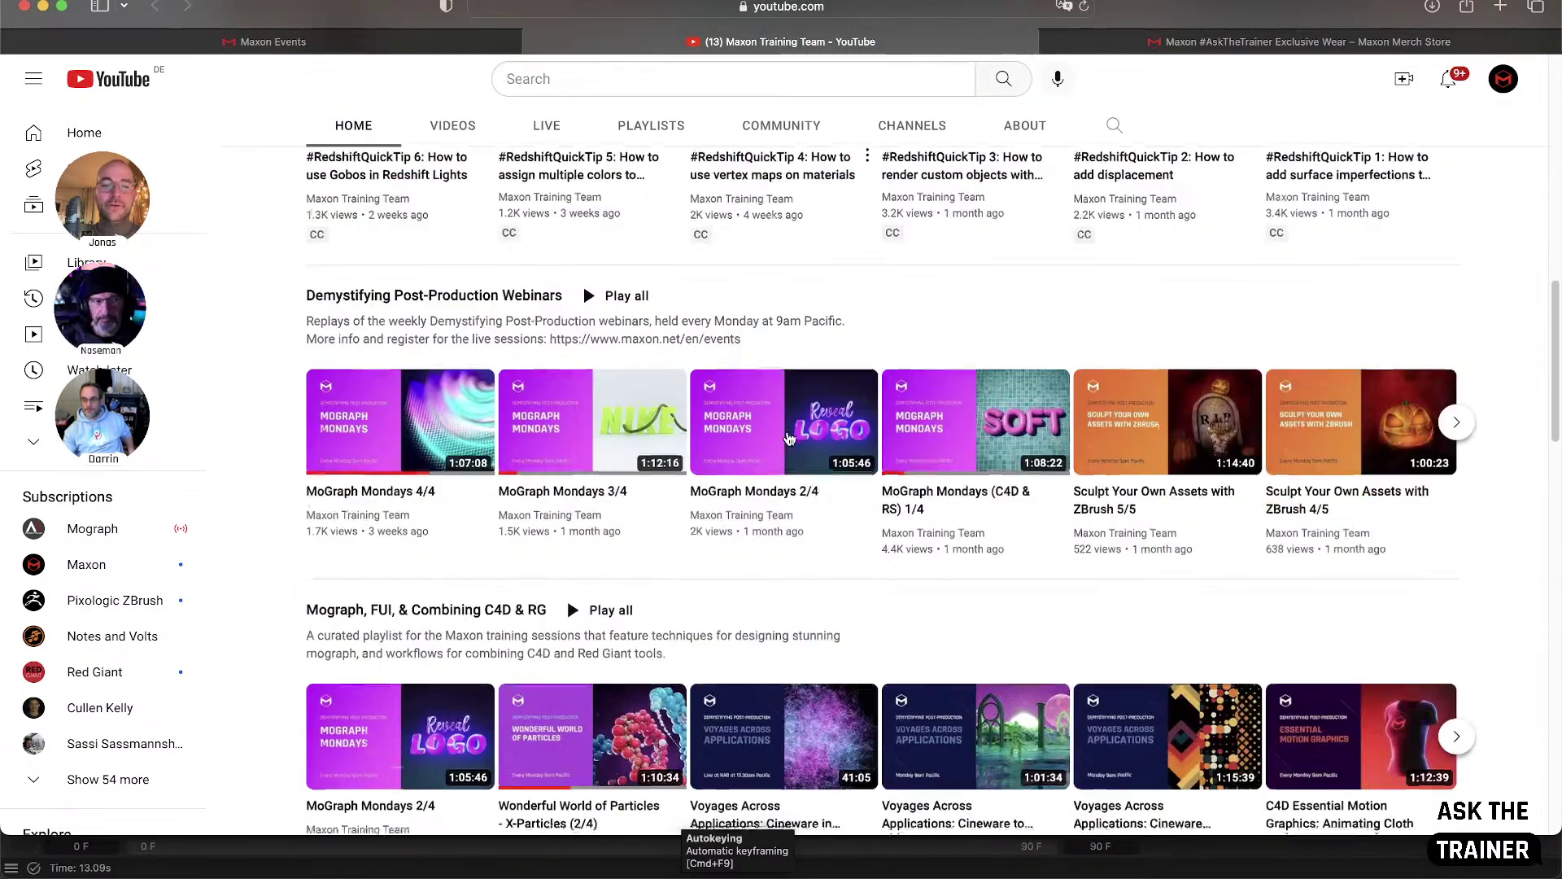
pyautogui.scroll(-7, 770, 447)
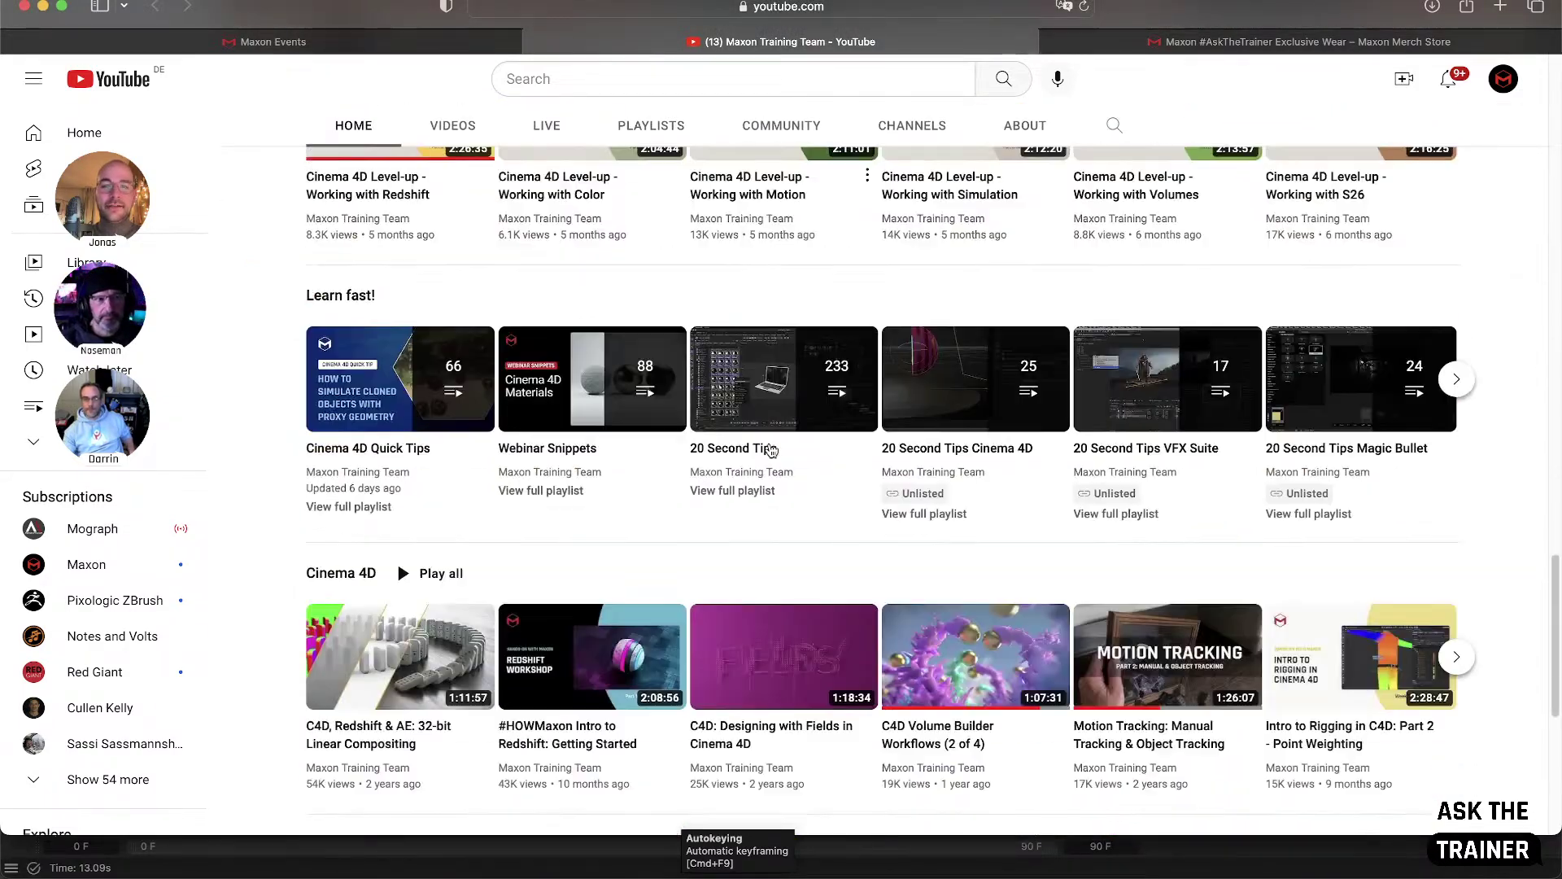
pyautogui.scroll(20, 771, 450)
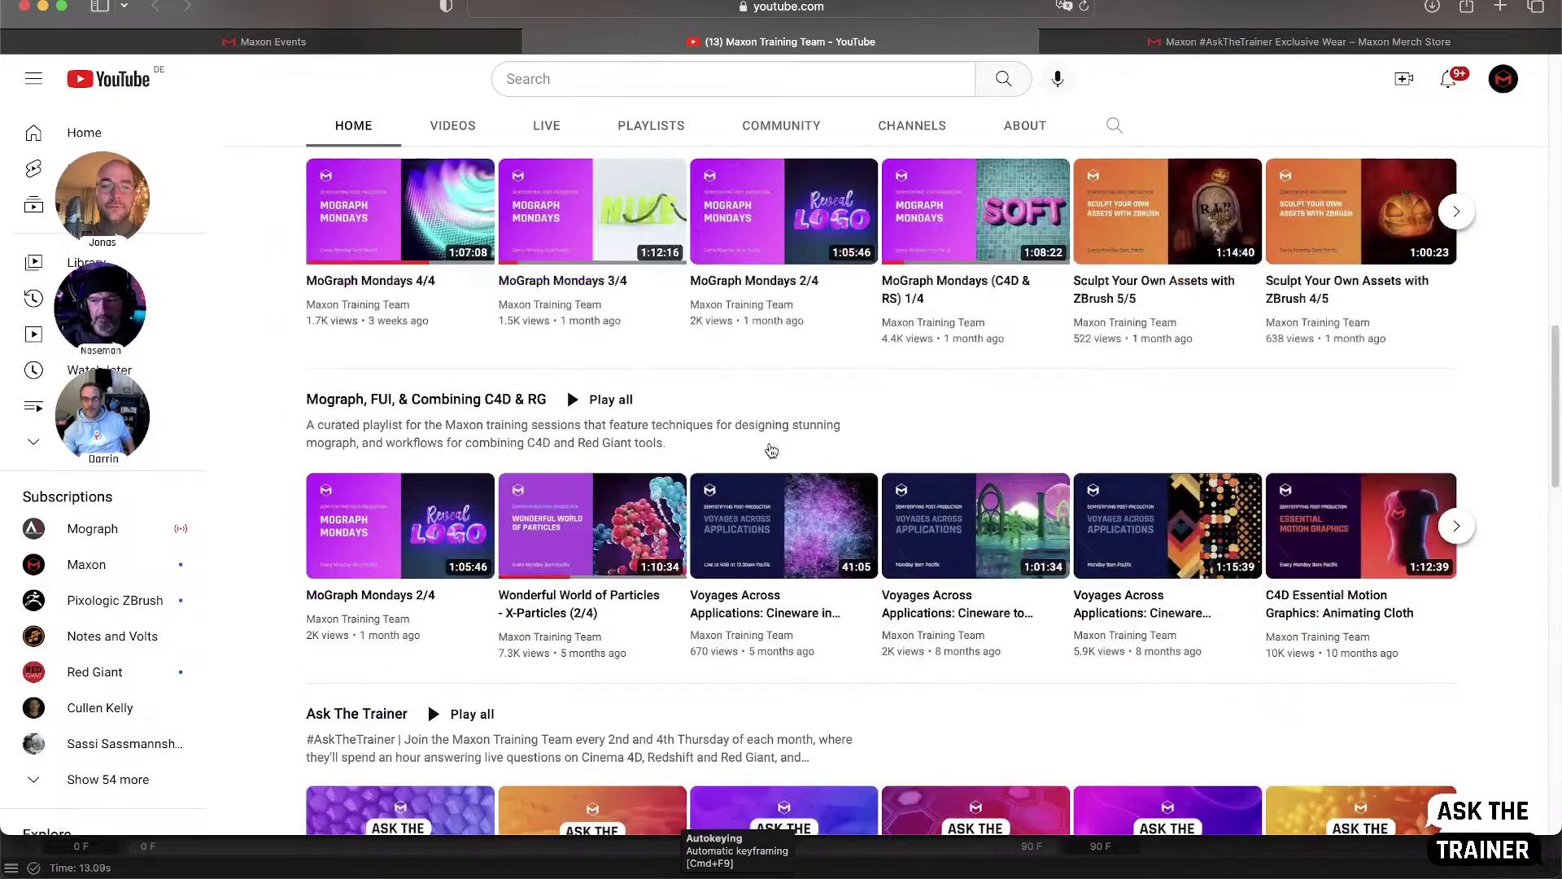
pyautogui.scroll(4, 771, 450)
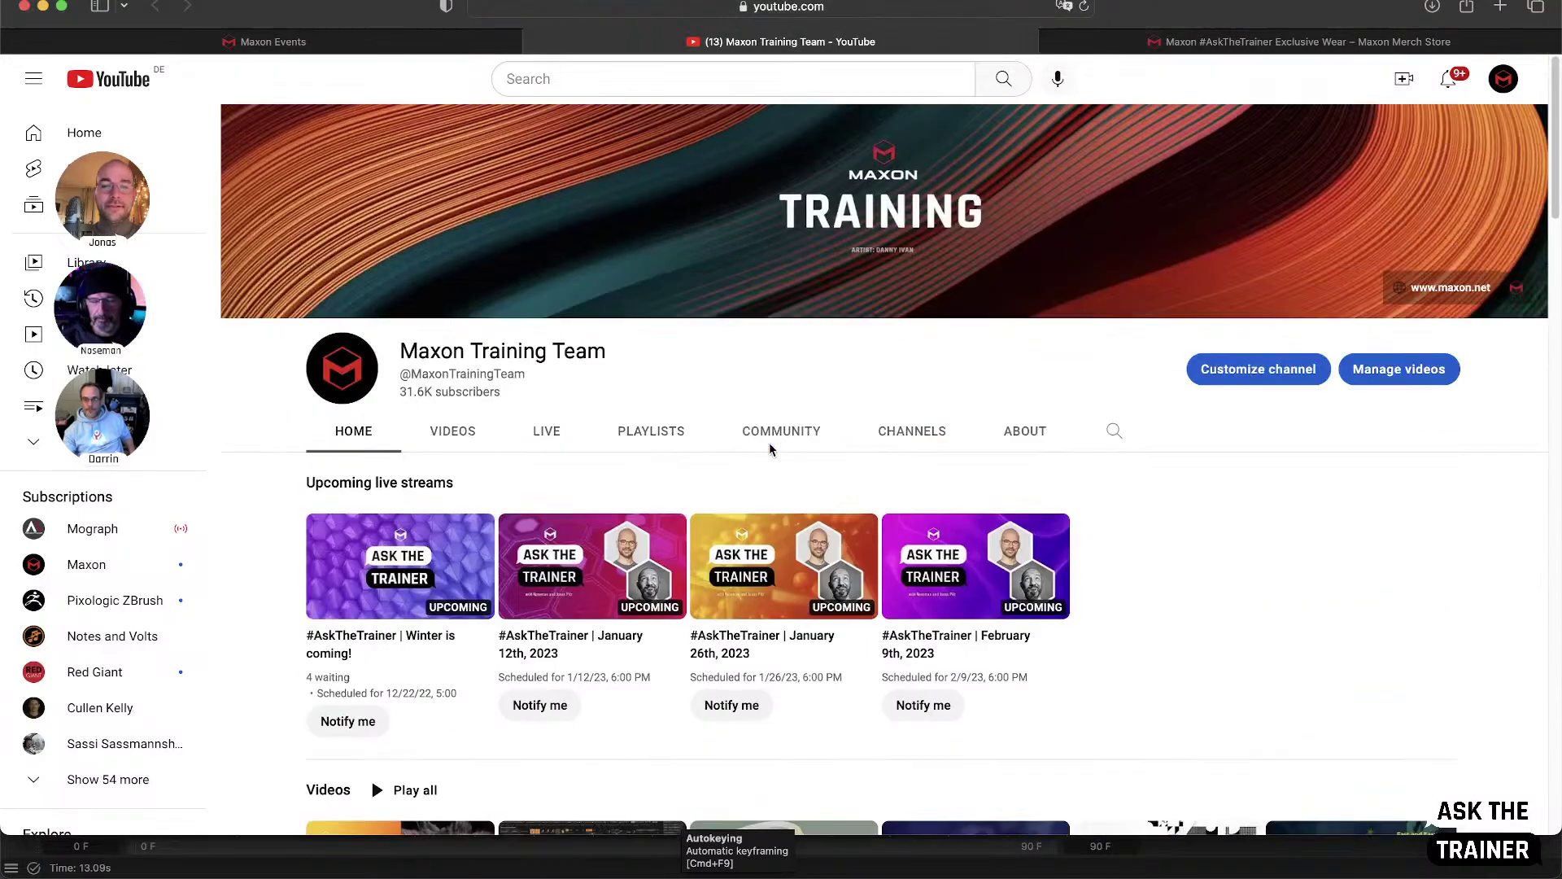
# - Show the Maxon #AskTheTrainer Exclusive Wear store page, select its full web address, and switch away from the browser
pyautogui.click(1202, 44)
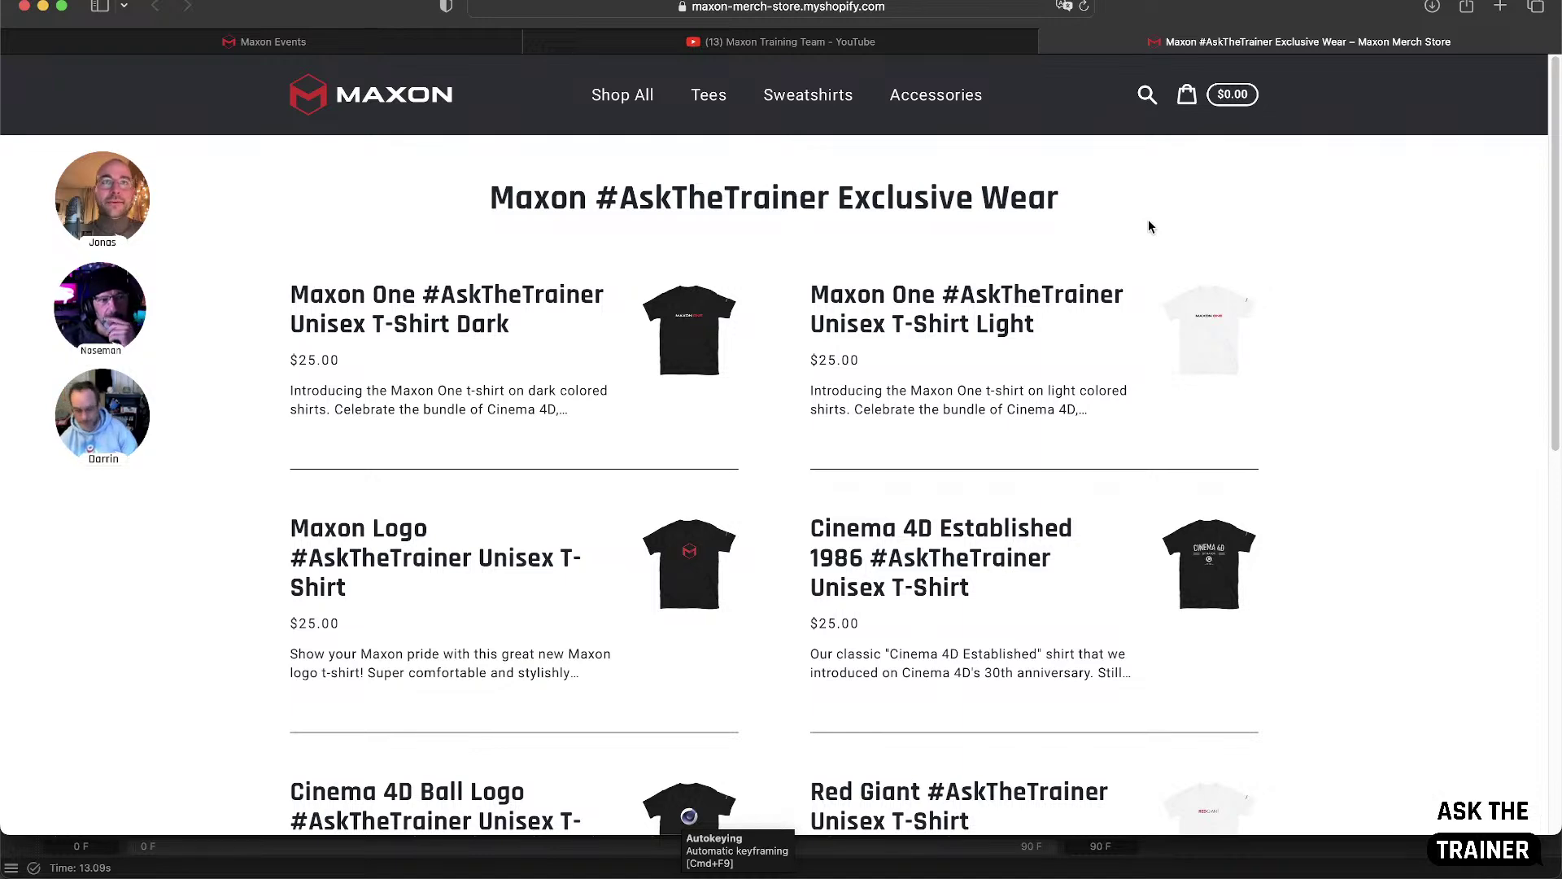
pyautogui.click(916, 8)
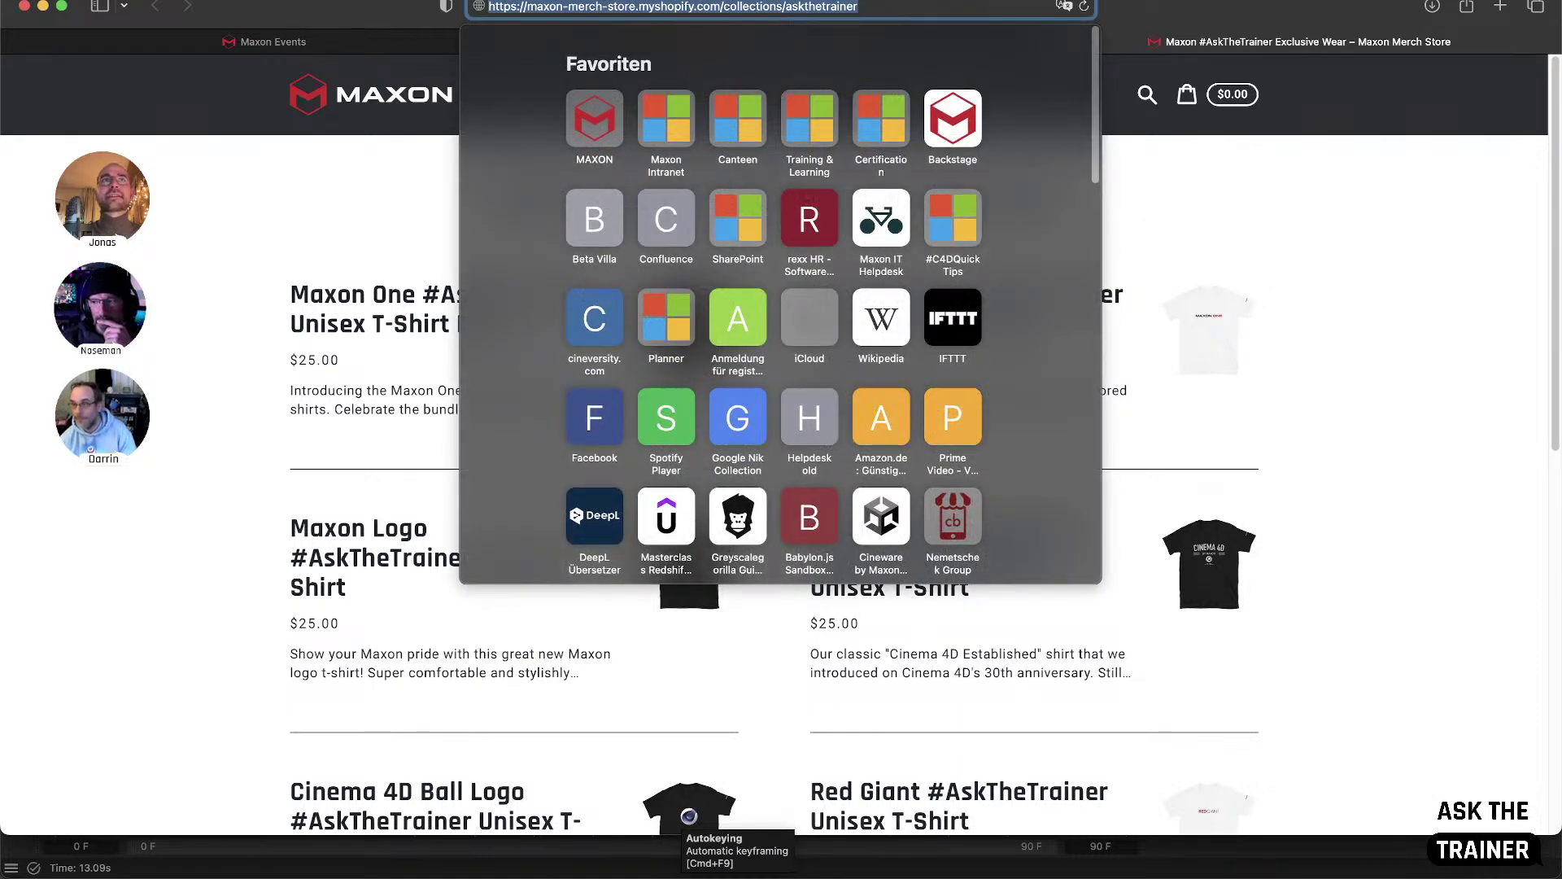
pyautogui.press('super+Tab')
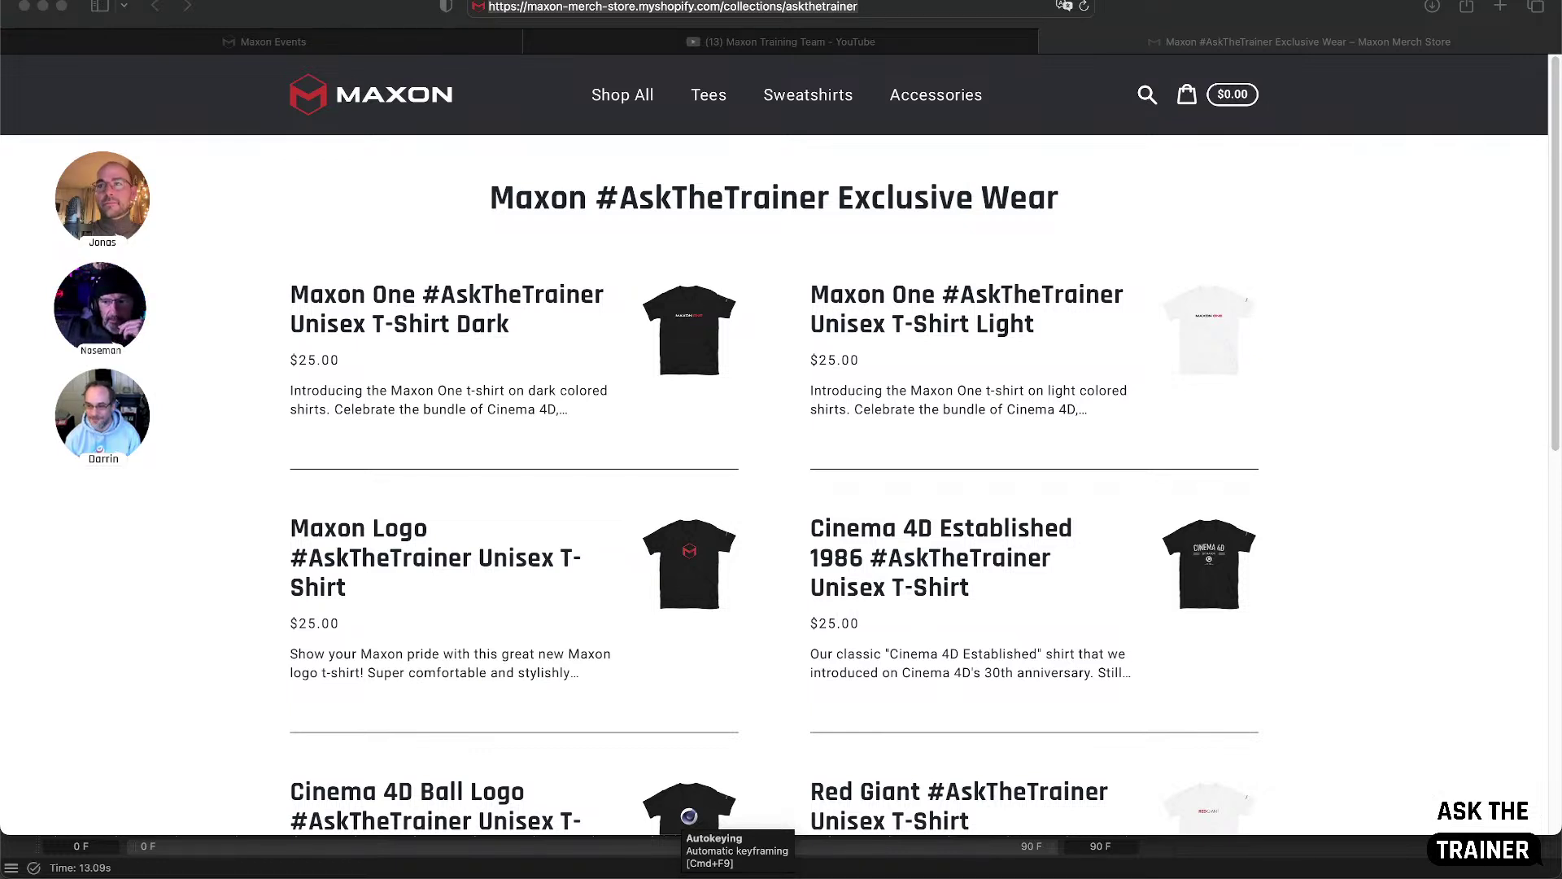
pyautogui.click(886, 8)
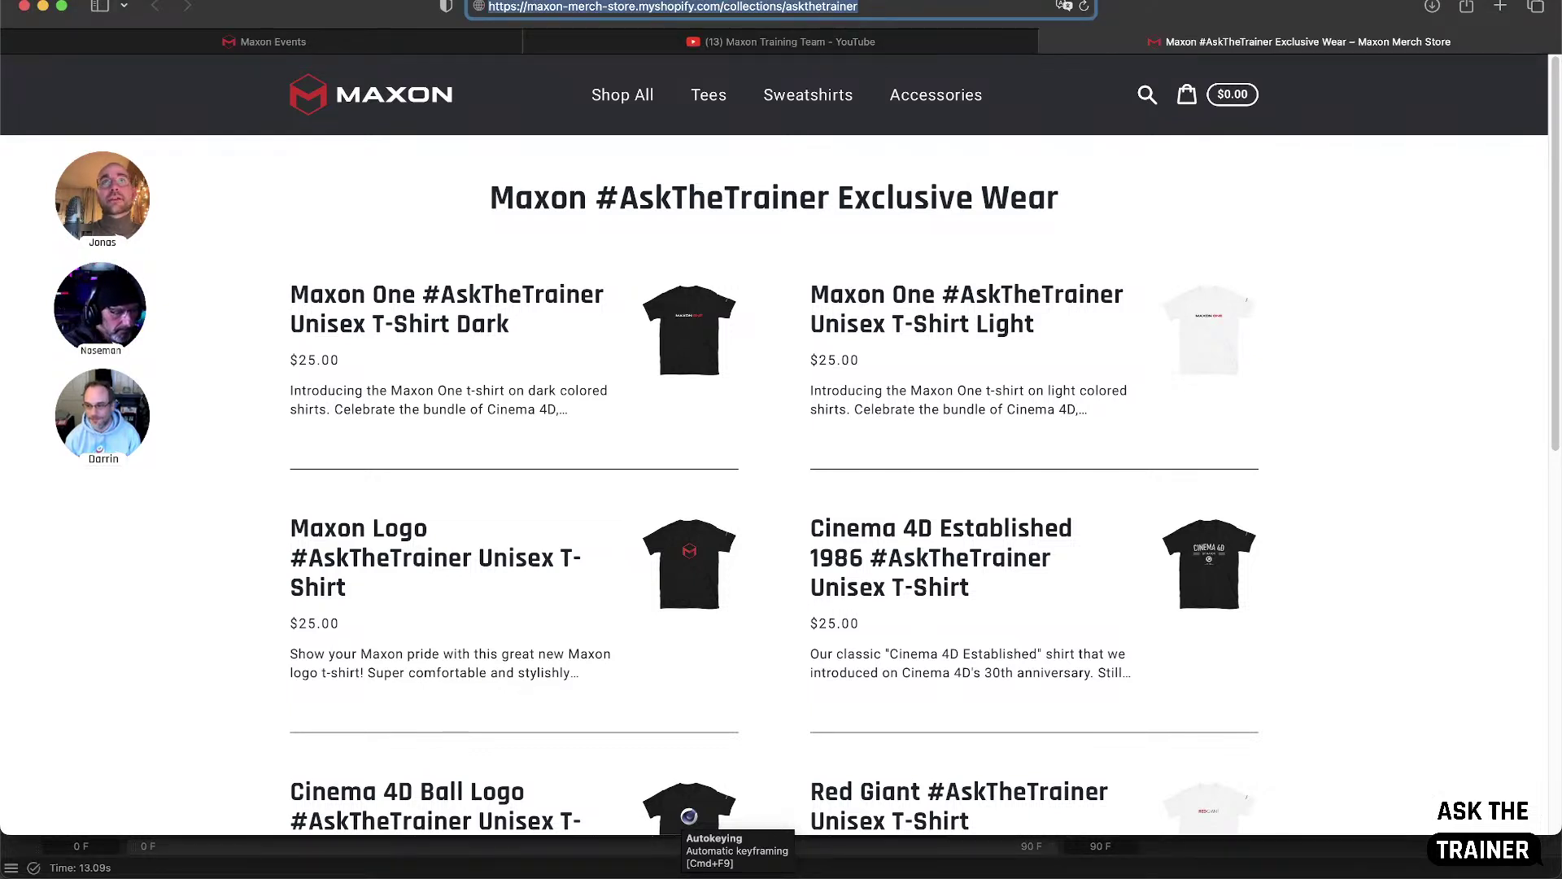
pyautogui.press('super+Tab')
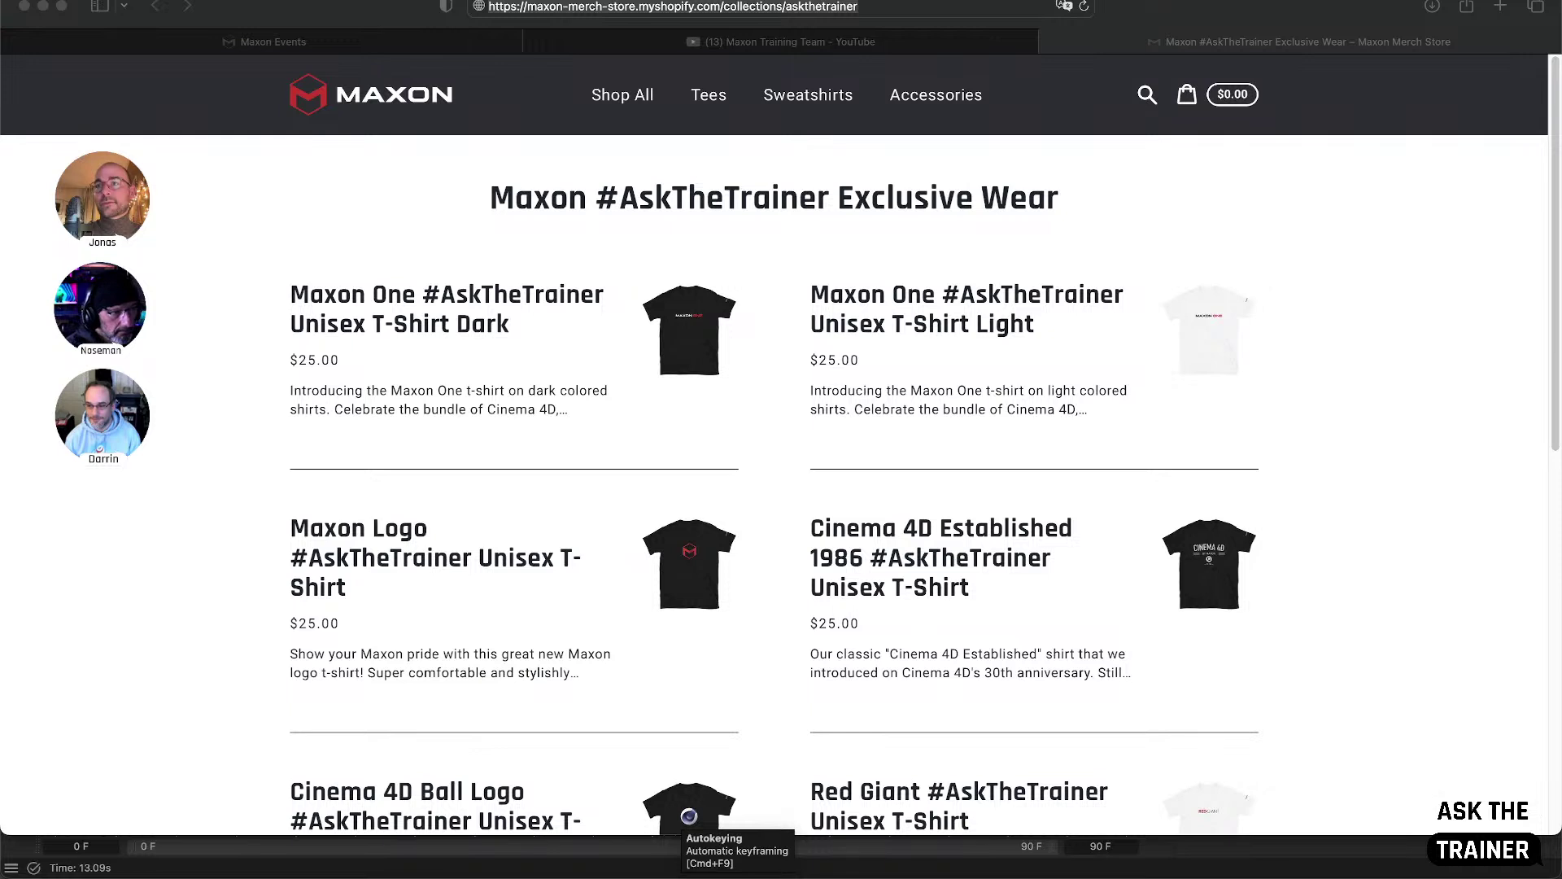